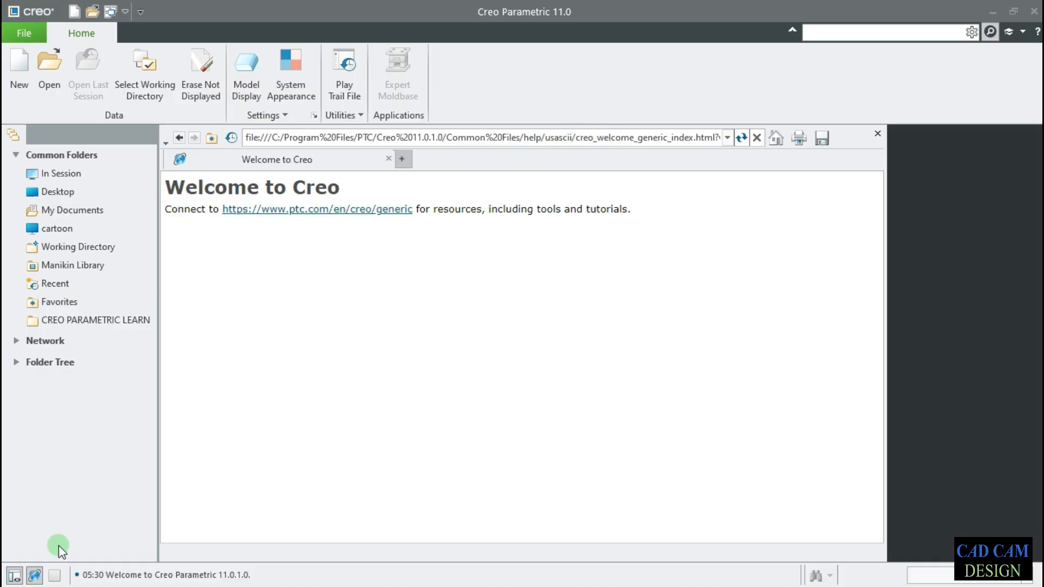
Toggle the embedded web browser with the welcome page and leave it hidden.
left_click(35, 576)
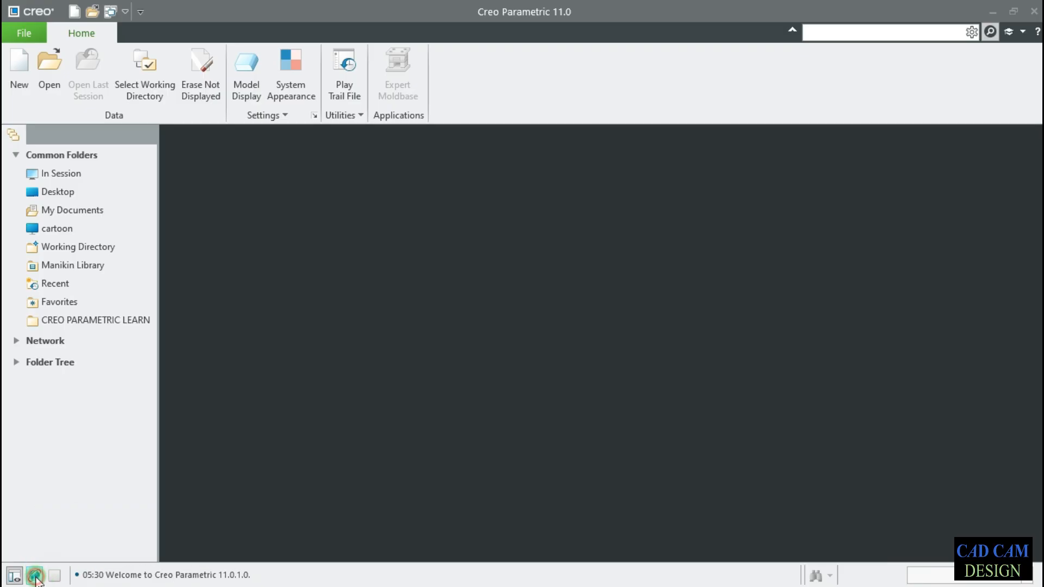
left_click(35, 576)
left_click(35, 576)
left_click(35, 576)
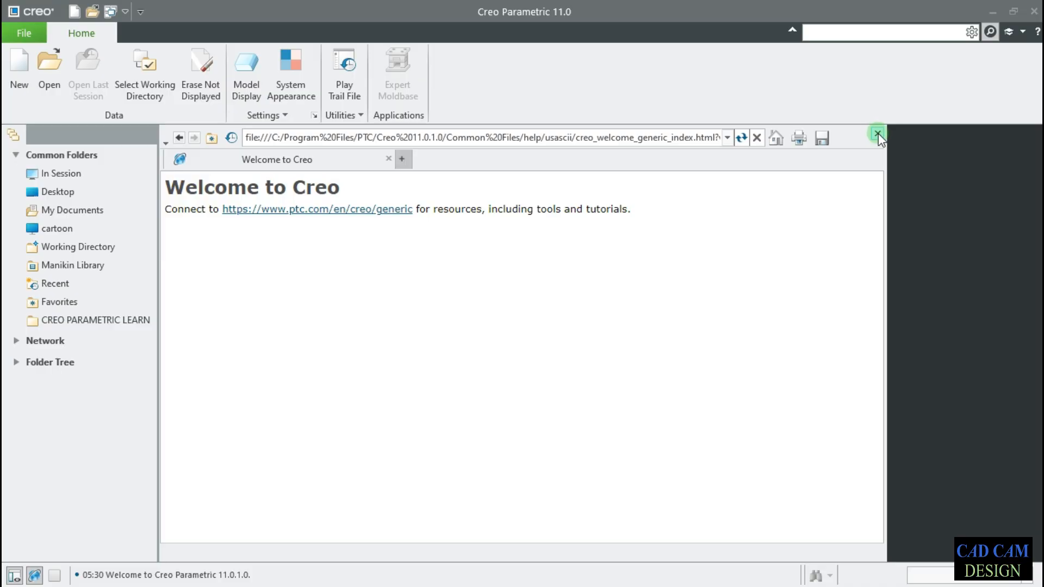
left_click(877, 133)
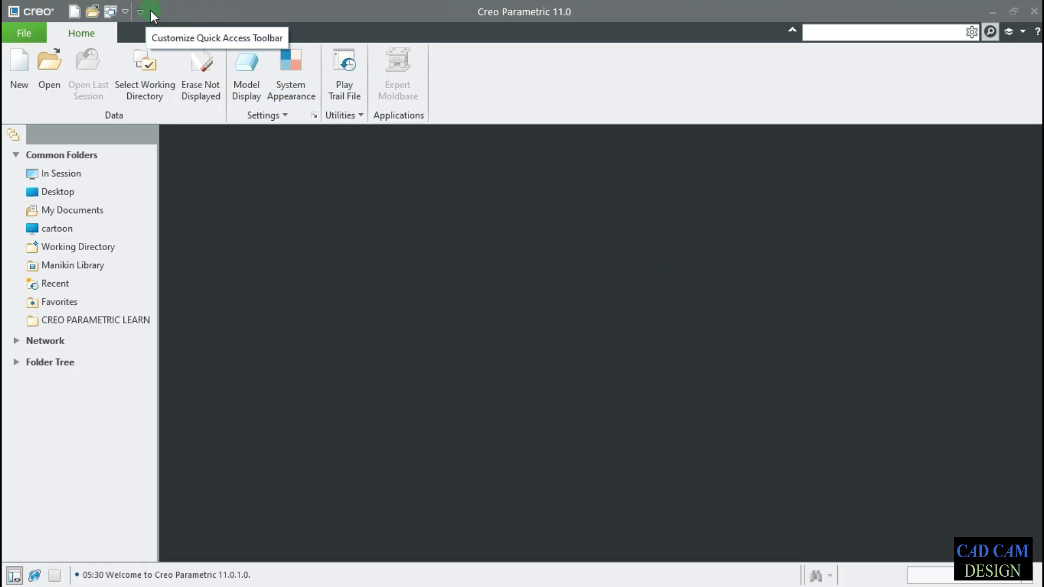
Create a new solid part named asd using the default template.
left_click(28, 65)
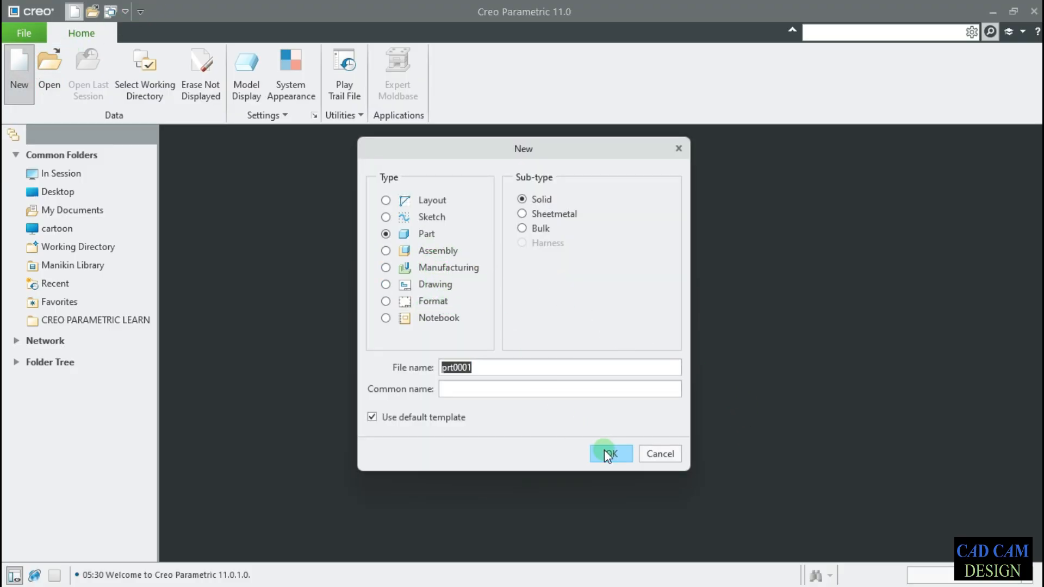
left_click(658, 454)
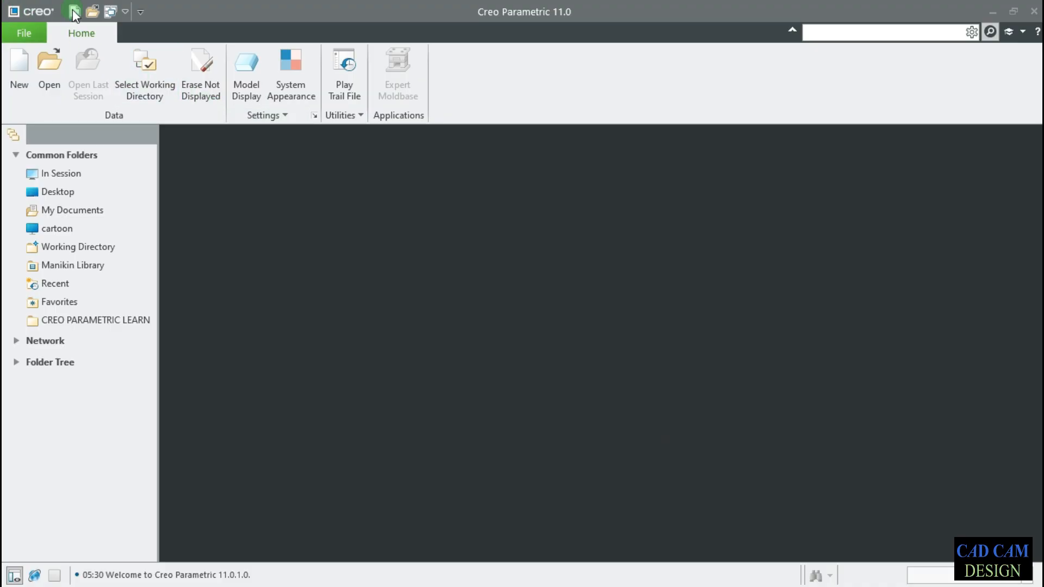
left_click(16, 64)
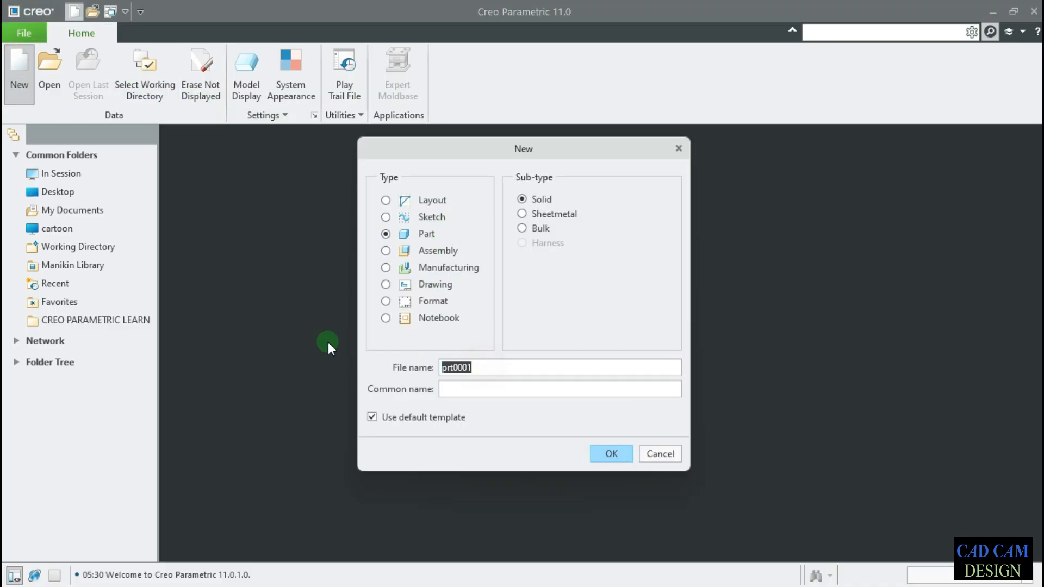
type("asd")
left_click(611, 455)
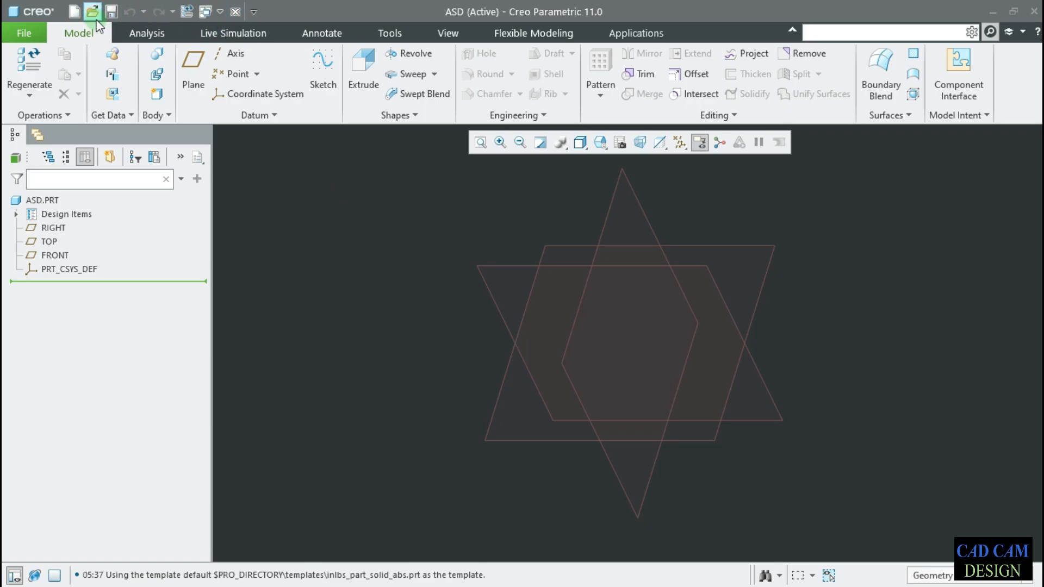
Close the asd part window and erase the undisplayed model from the session.
left_click(241, 12)
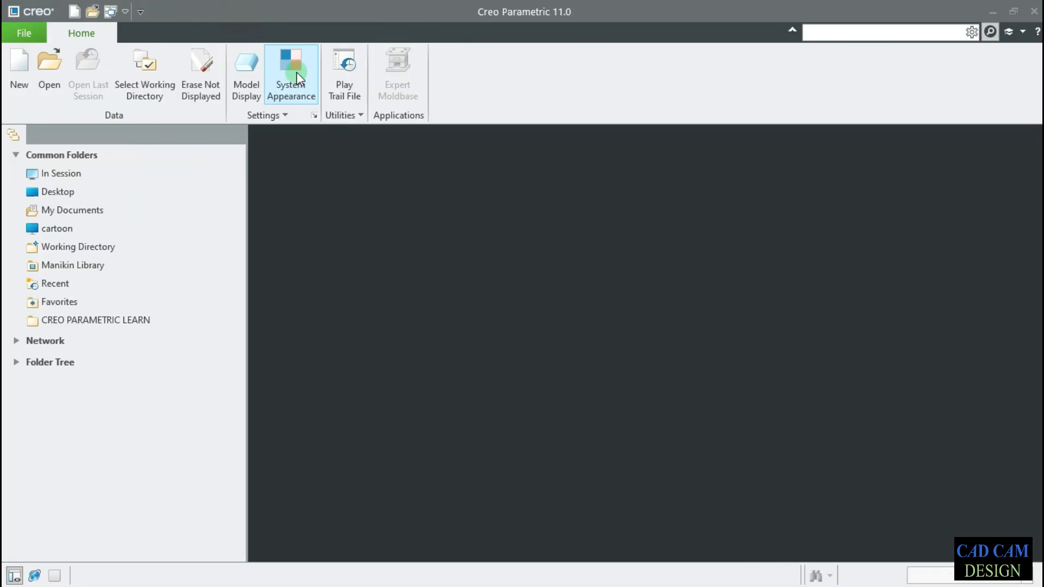
left_click(201, 71)
middle_click(359, 231)
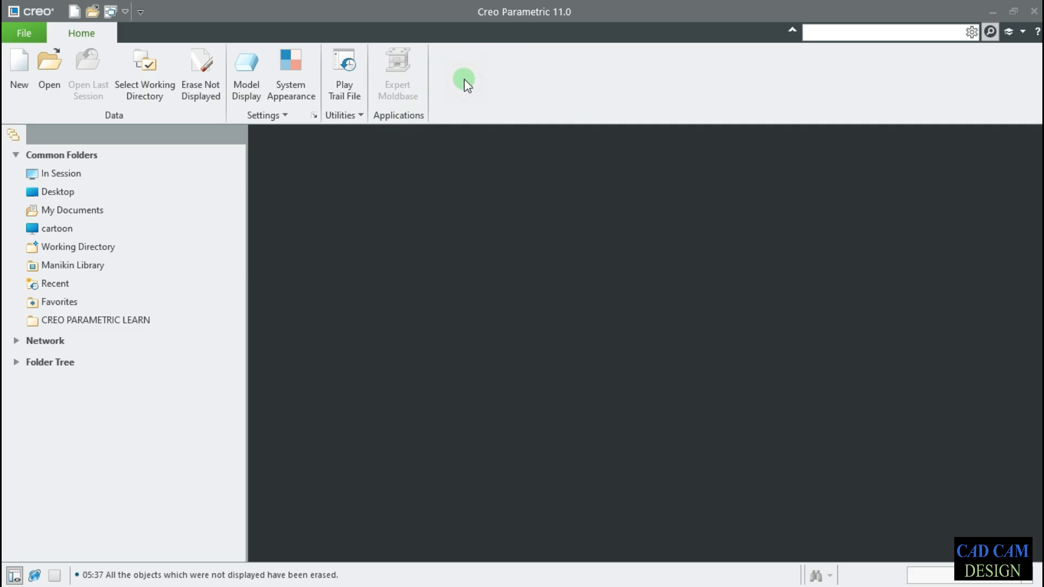
Collapse the ribbon and expand it again.
double_click(77, 33)
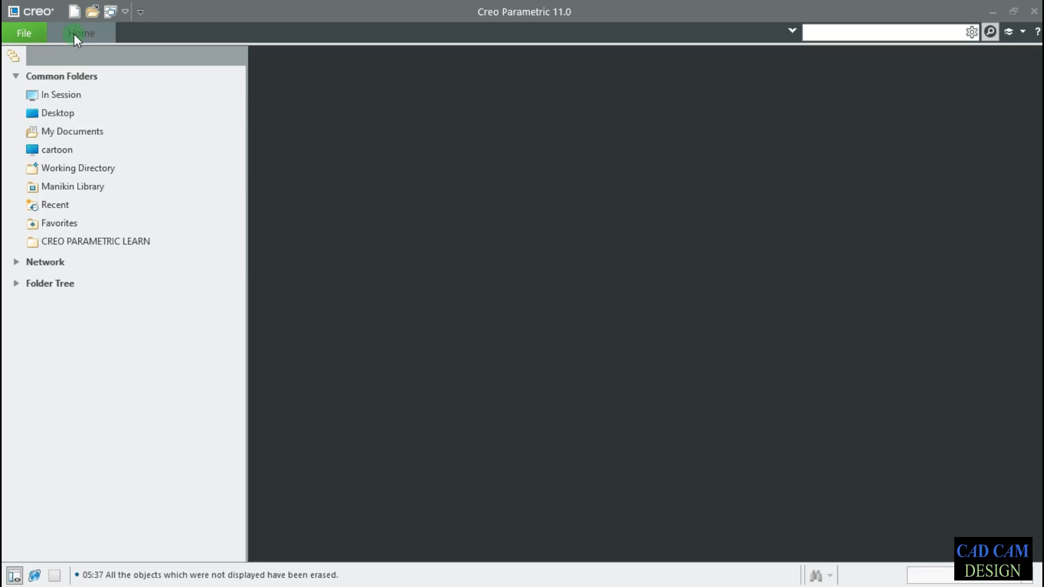
double_click(76, 32)
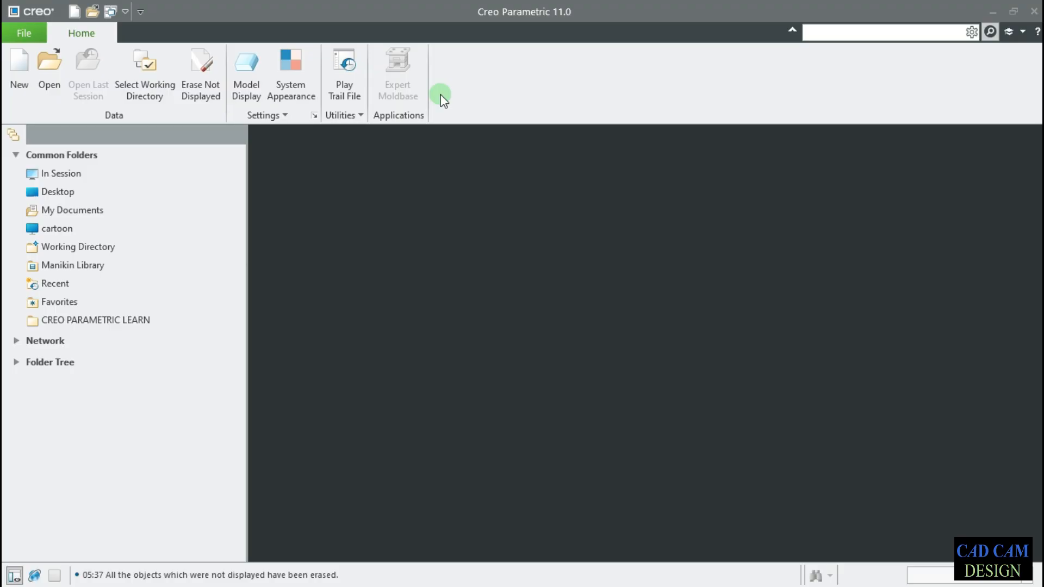
Examine the Ribbon, Quick Access Toolbar and Keyboard Shortcuts customization pages in the program options, and close the options without changes.
left_click(14, 31)
mouse_move(34, 368)
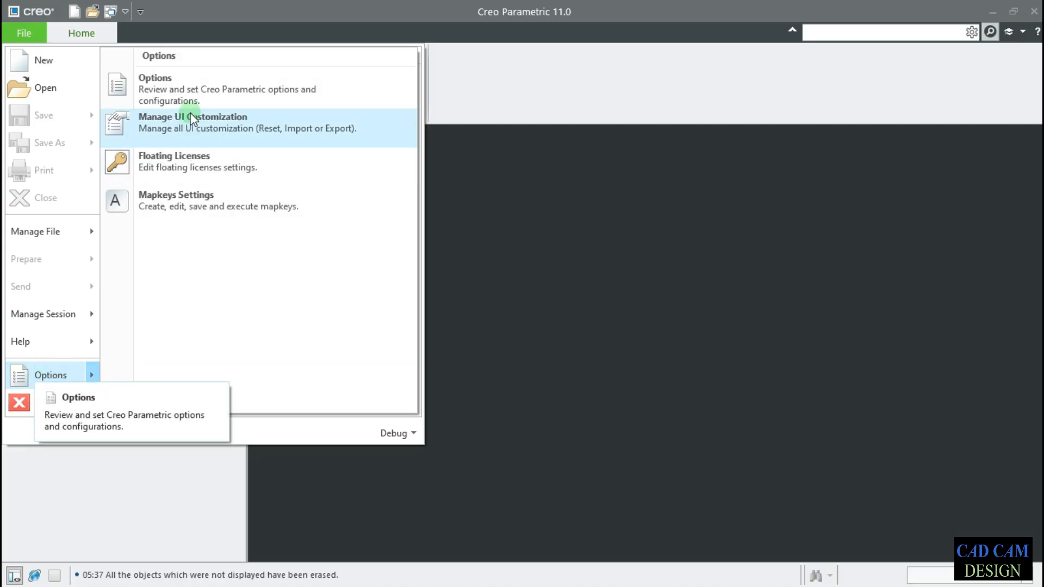
left_click(193, 85)
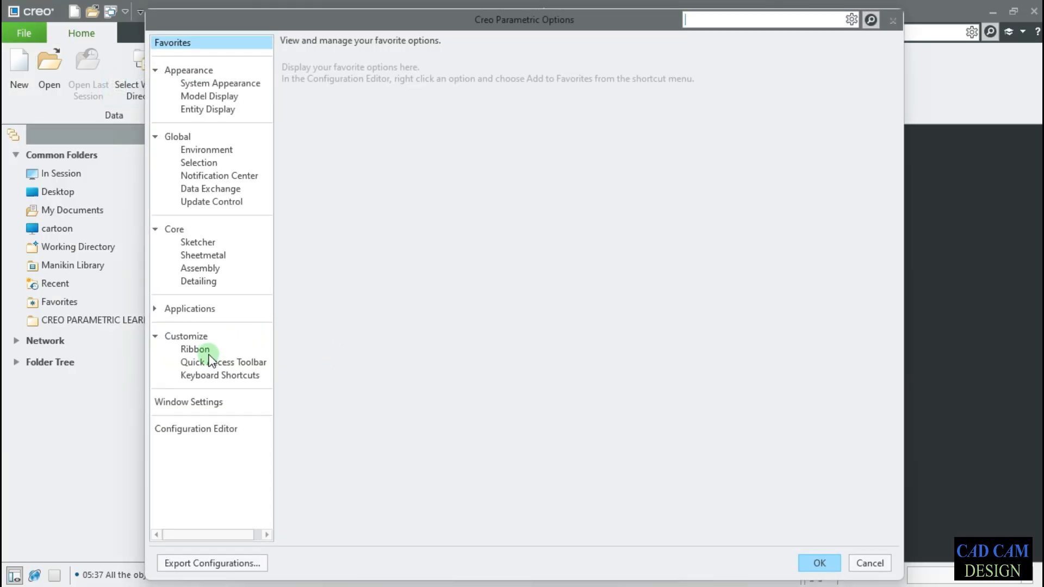
left_click(208, 352)
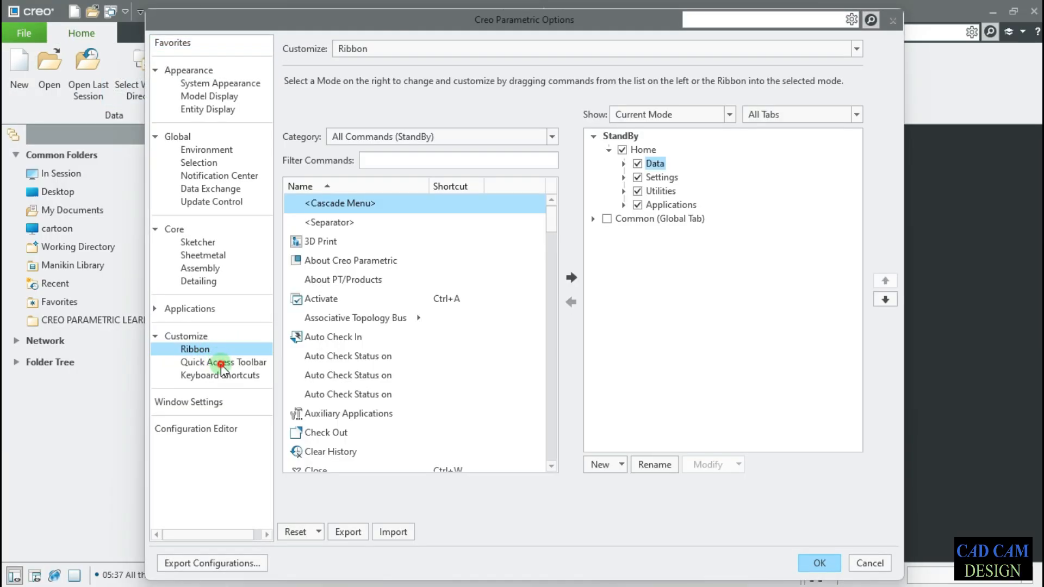
left_click(221, 364)
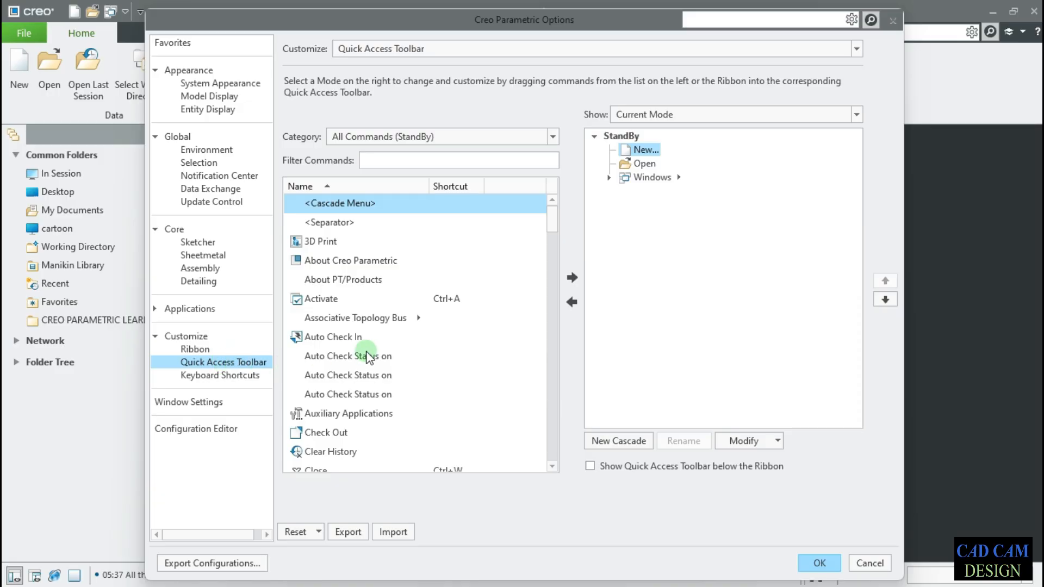
left_click(237, 377)
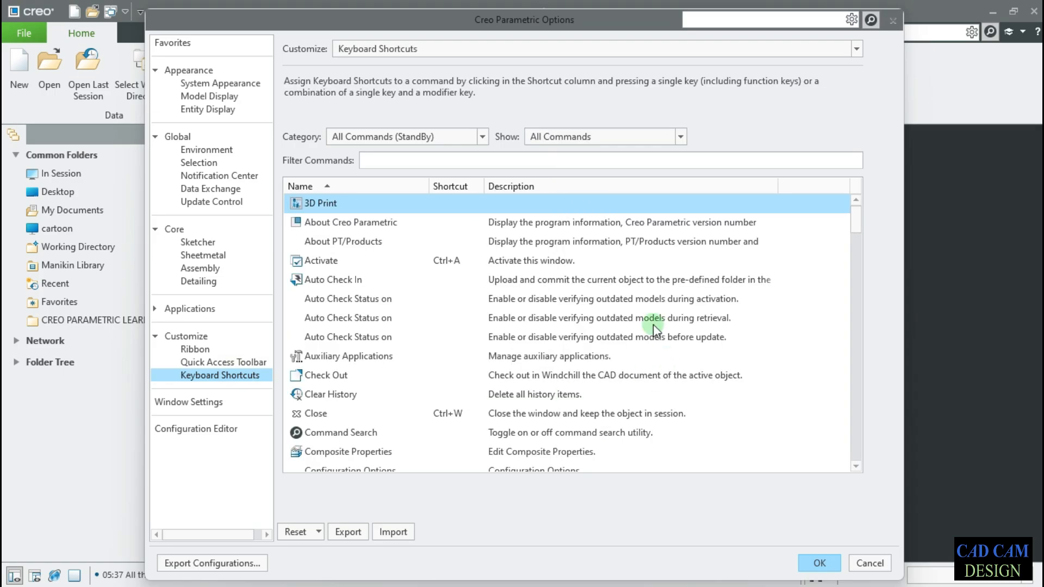
left_click(893, 20)
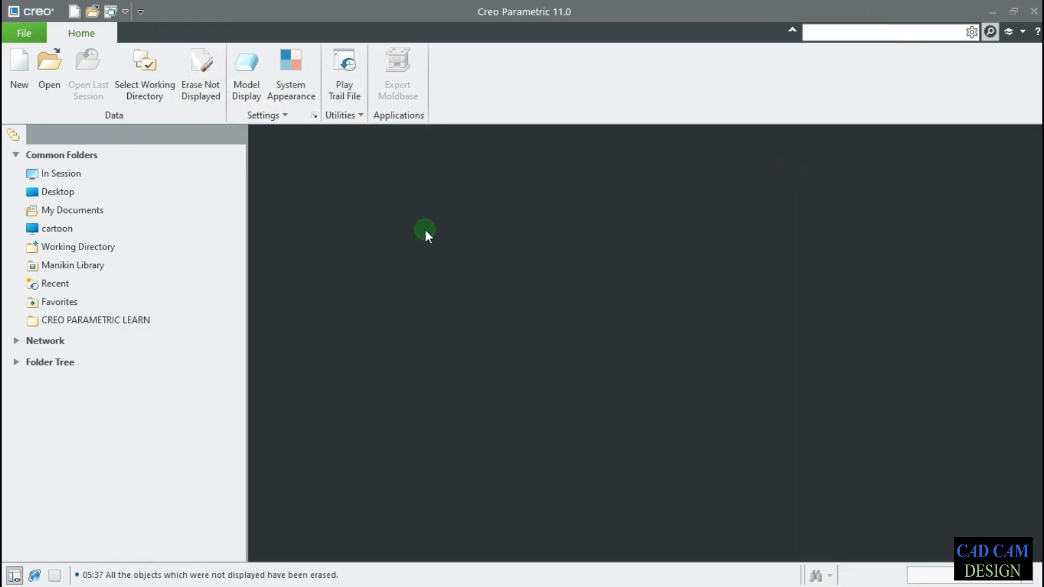
Erase undisplayed models from the session and create a new solid part named r with the default template.
left_click(201, 76)
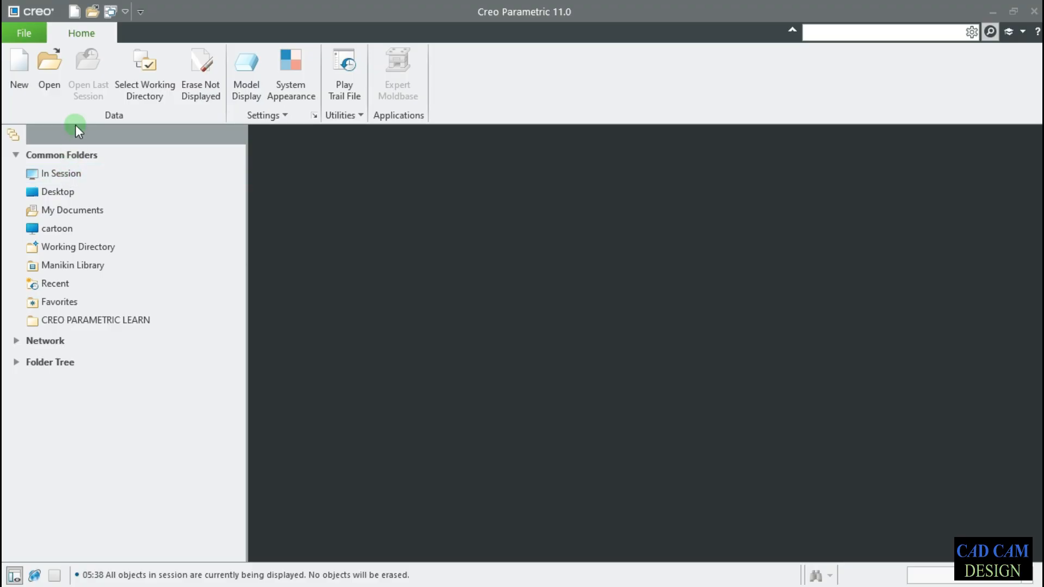
left_click(24, 76)
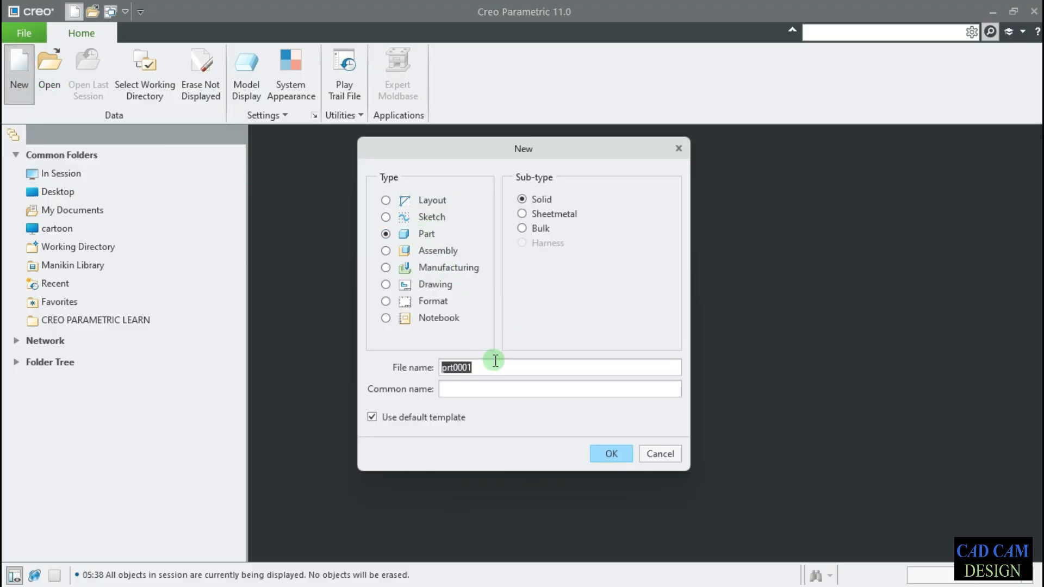
type("r")
left_click(620, 461)
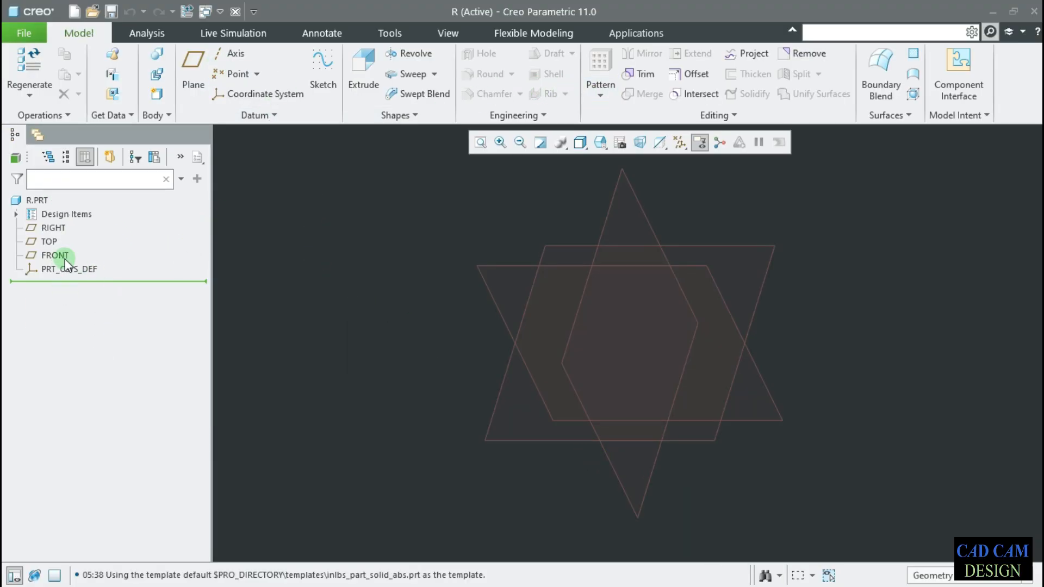
Hide the model tree navigator and display it again.
left_click(67, 179)
left_click(15, 575)
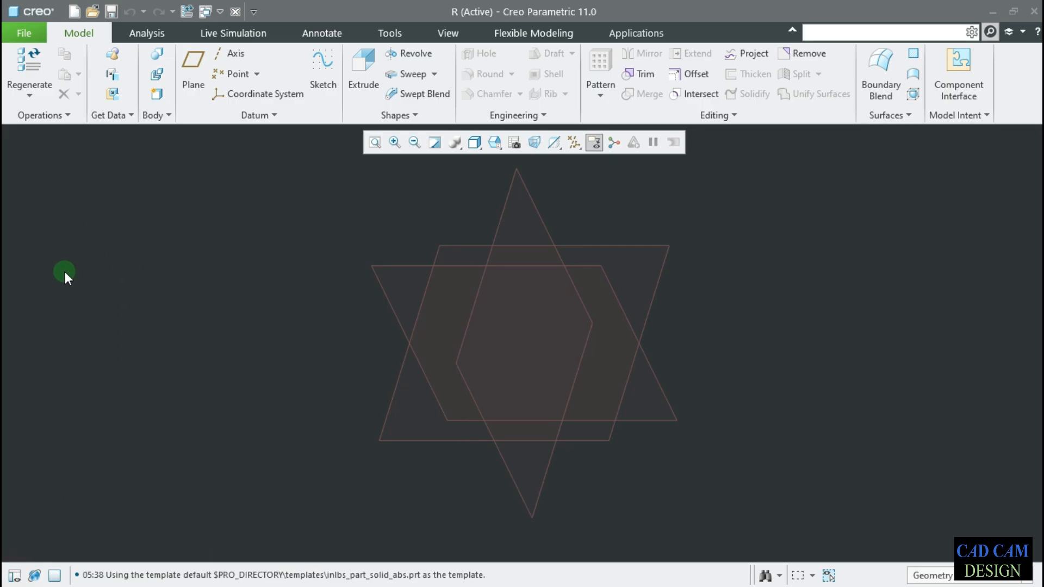
left_click(15, 575)
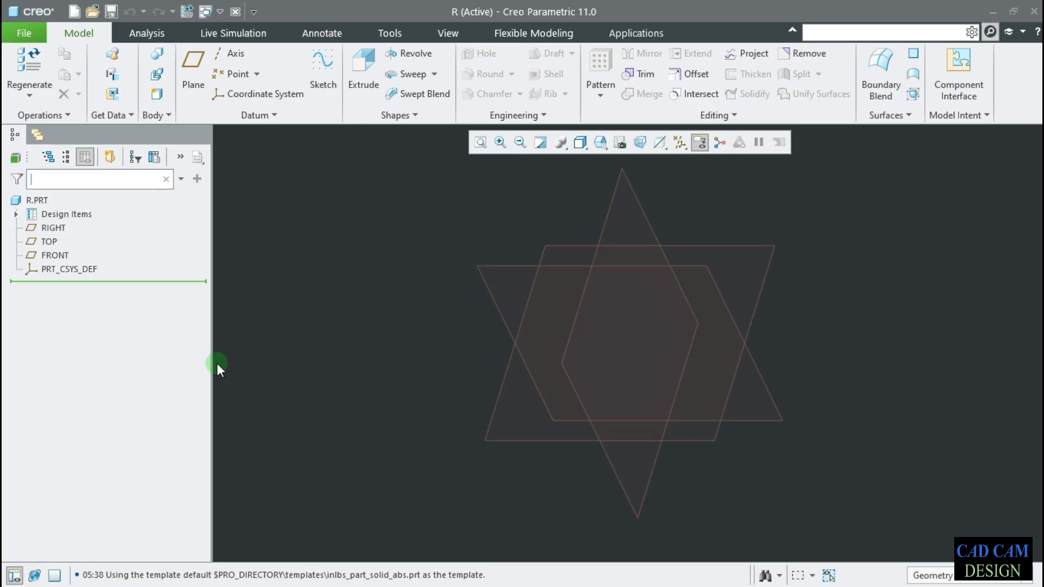
Close the r part window and erase R.PRT from the session.
left_click(238, 15)
left_click(188, 79)
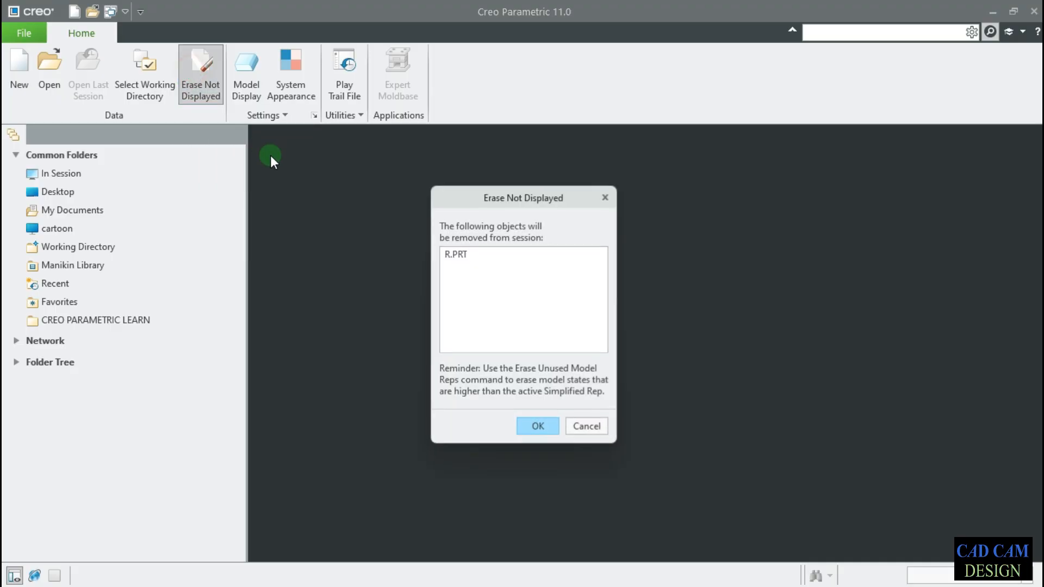
key("Return")
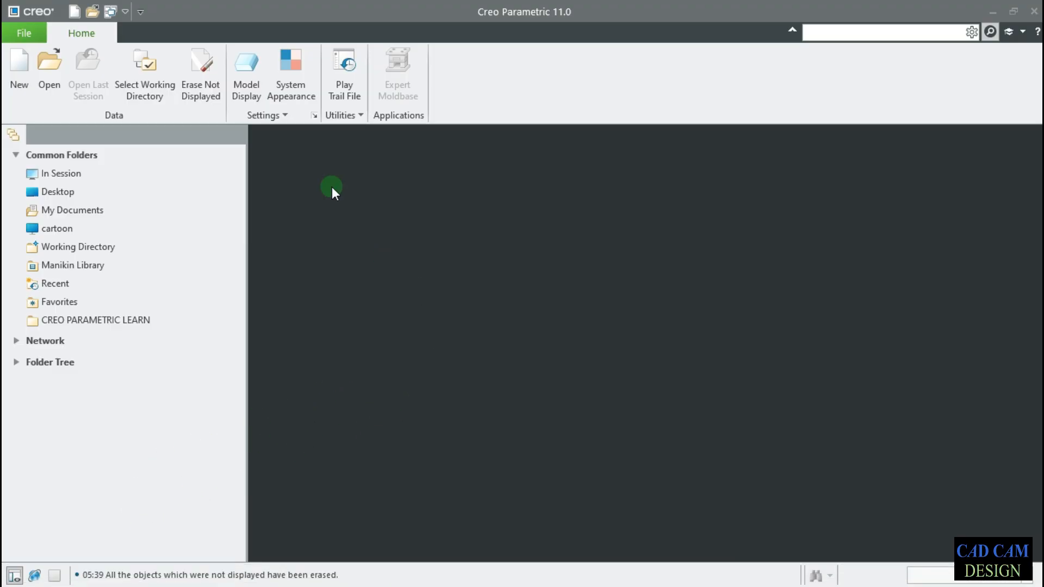
Open the drawing 10000.drw from the CREO PARAMETRIC LEARN folder on Local Disk (G:).
left_click(49, 68)
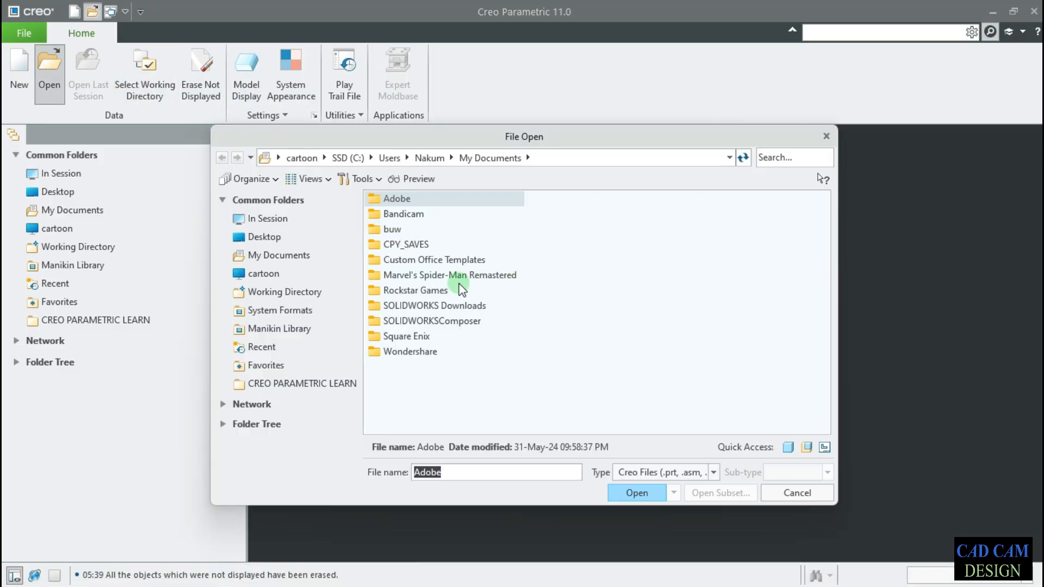
left_click(289, 275)
double_click(403, 240)
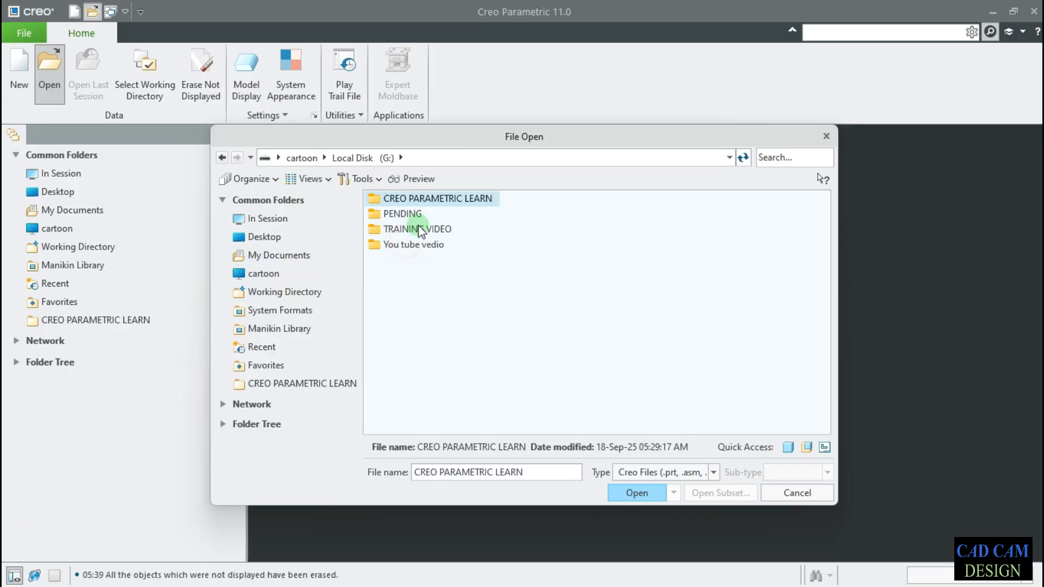
double_click(427, 199)
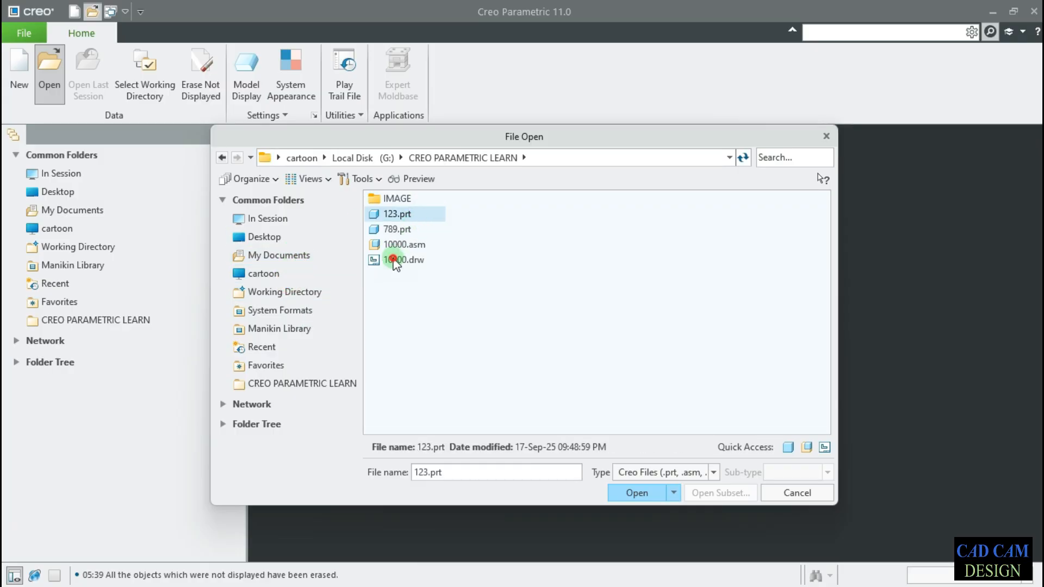
double_click(394, 261)
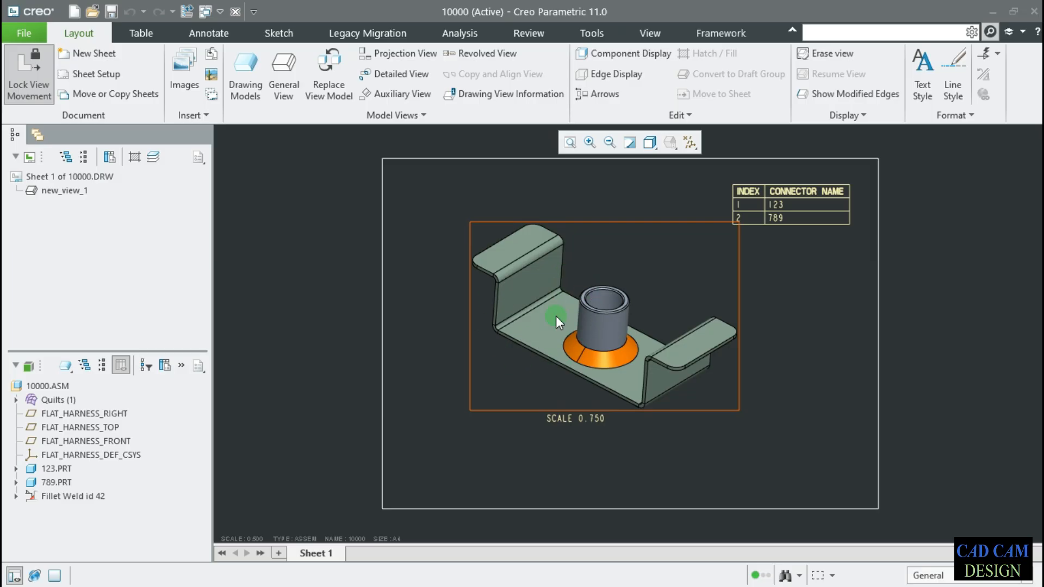
Bring up Show Model Annotations for the general view new_view_1 and dismiss it without showing any annotation.
left_click(53, 575)
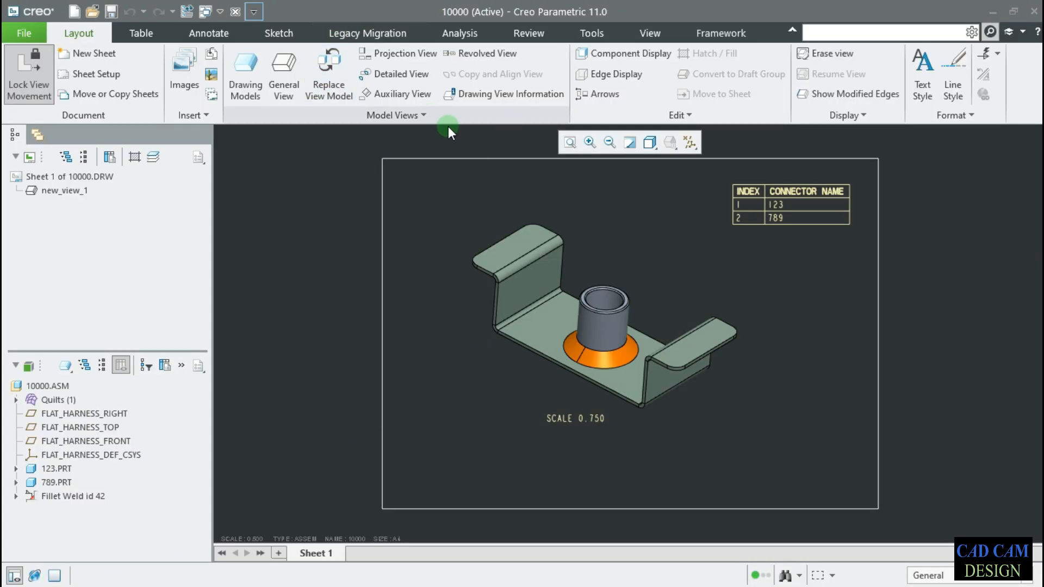
left_click(595, 233)
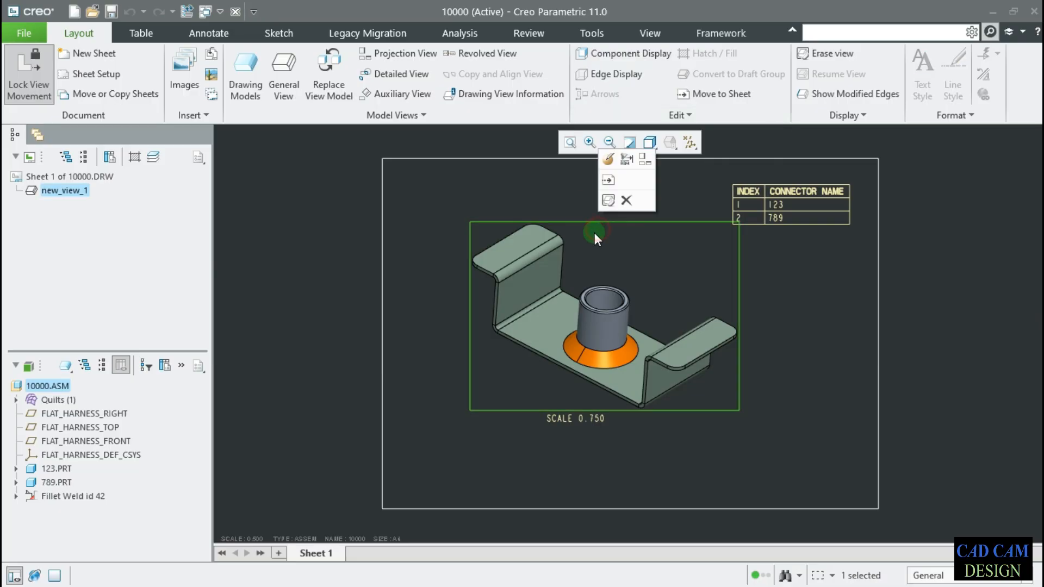
left_click(627, 159)
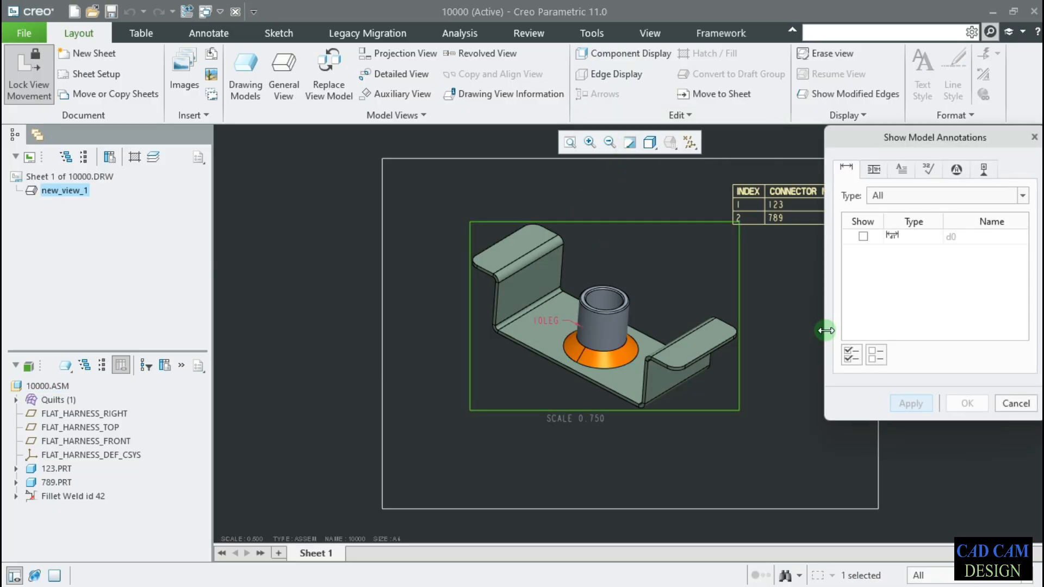
left_click(1015, 403)
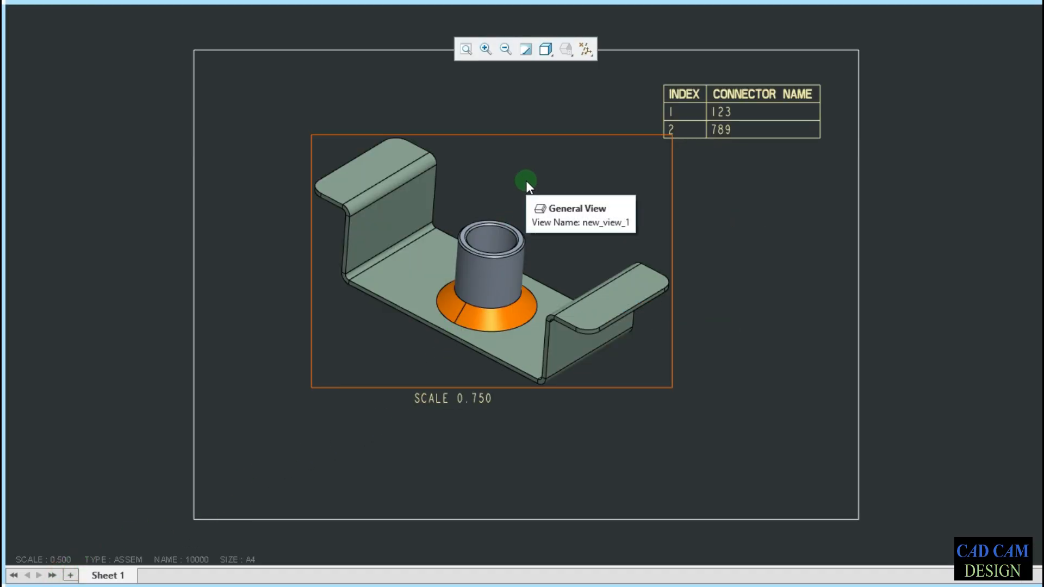
Use Show Model Annotations on the general view new_view_1 to show the 10LEG weld dimension d0.
left_click(461, 168)
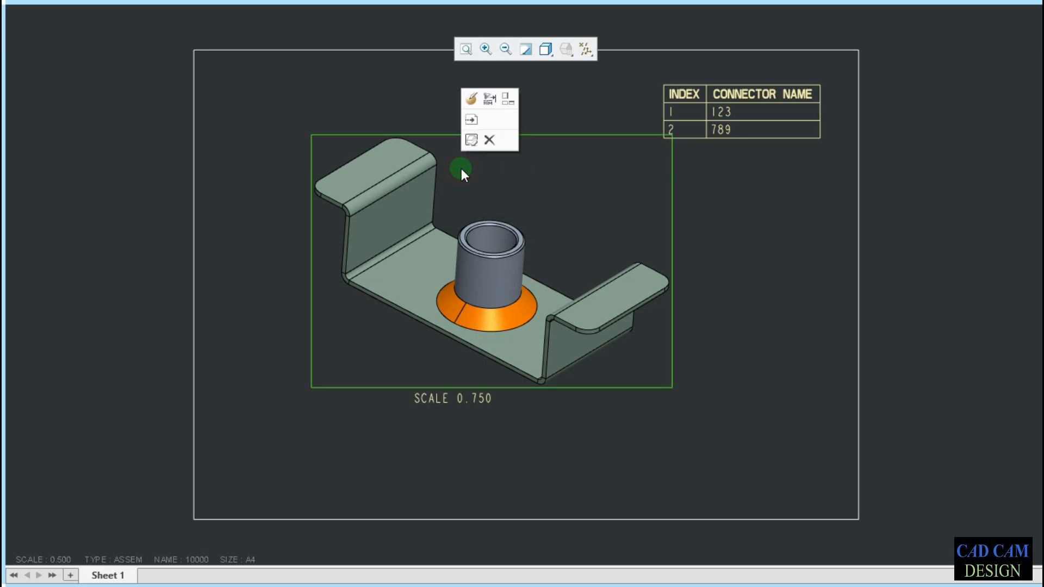
left_click(491, 101)
left_click(902, 169)
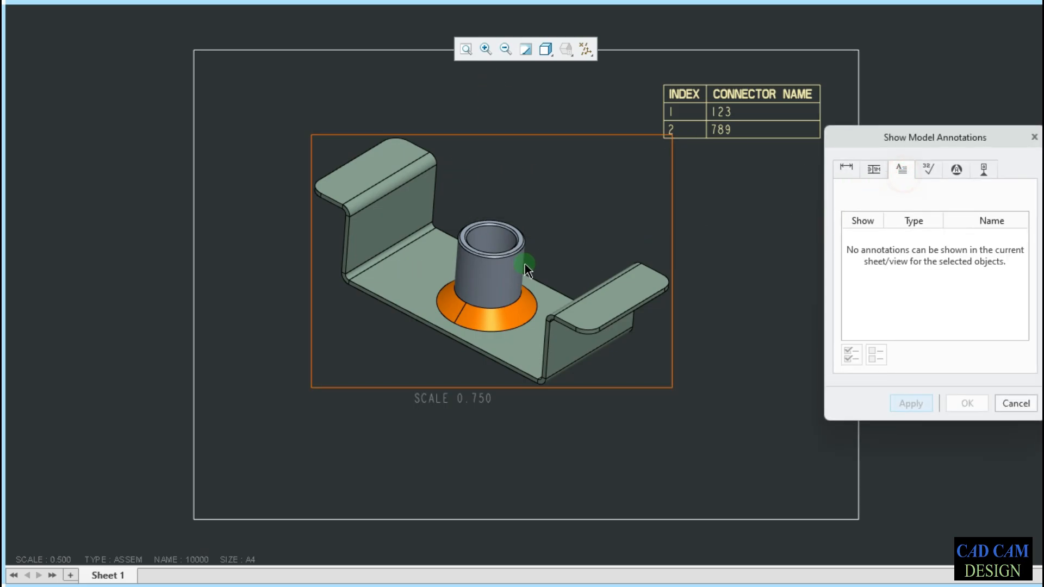
left_click(925, 170)
left_click(871, 170)
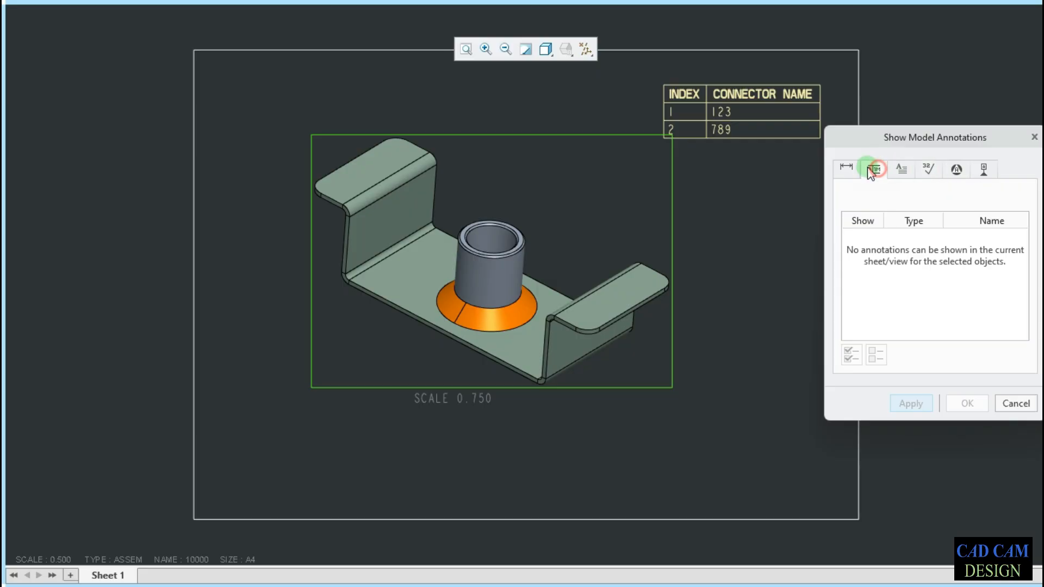
left_click(851, 169)
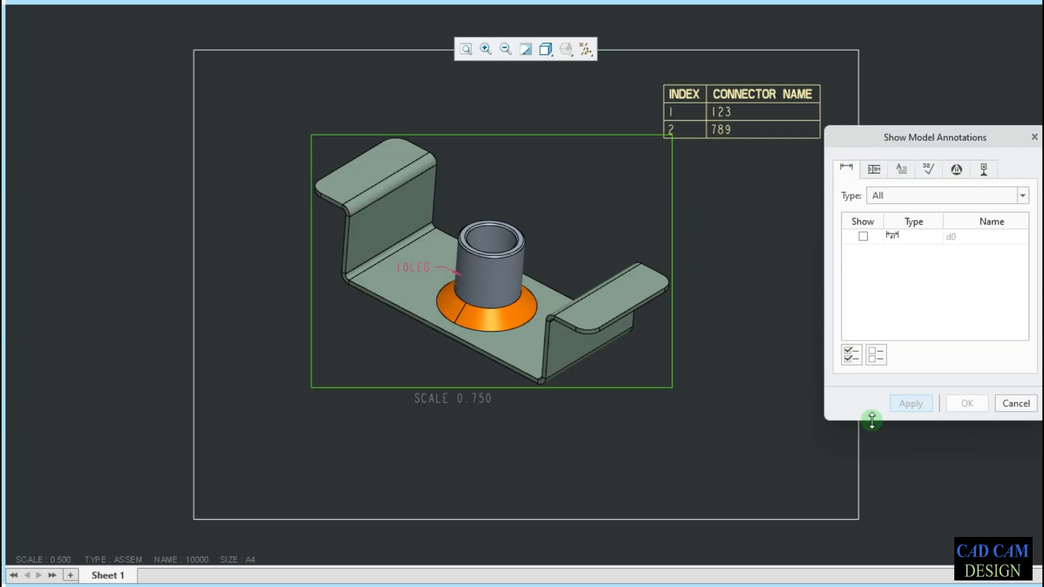
left_click(983, 169)
left_click(849, 170)
left_click(408, 269)
middle_click(642, 320)
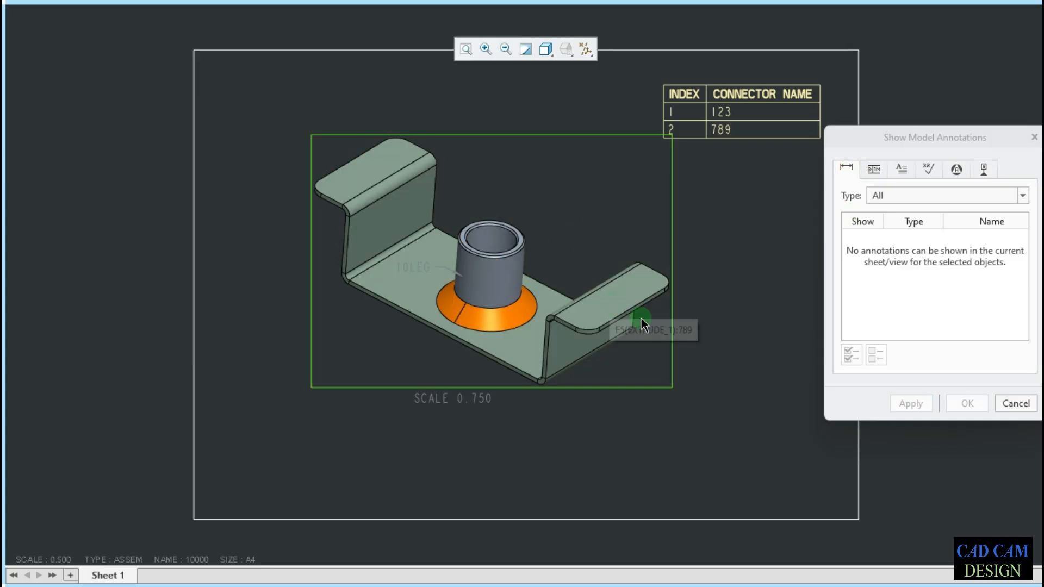
left_click(998, 408)
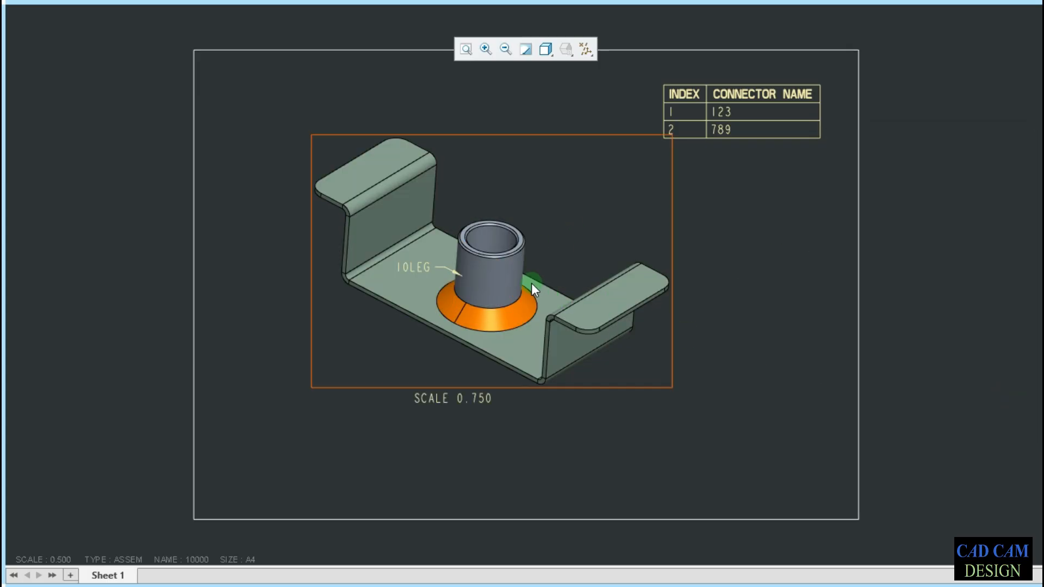
Move the 10LEG annotation down and to the left, clear of the bracket geometry.
left_click(415, 271)
mouse_move(420, 264)
left_mouse_down()
mouse_move(308, 326)
mouse_move(316, 329)
left_mouse_up()
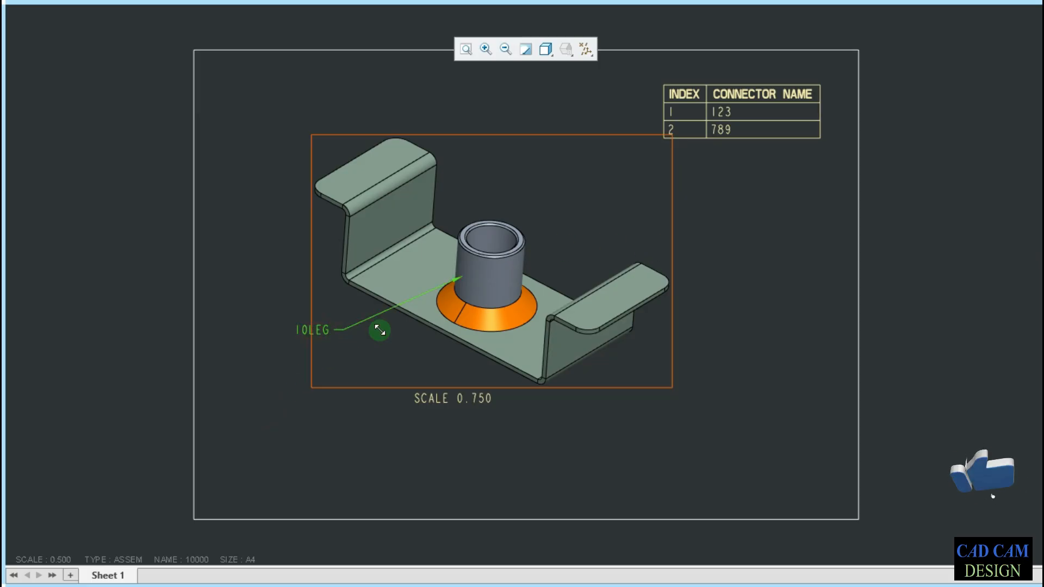
Reopen Show Model Annotations for the general view and close it without showing another annotation.
left_click(443, 266)
left_click(474, 206)
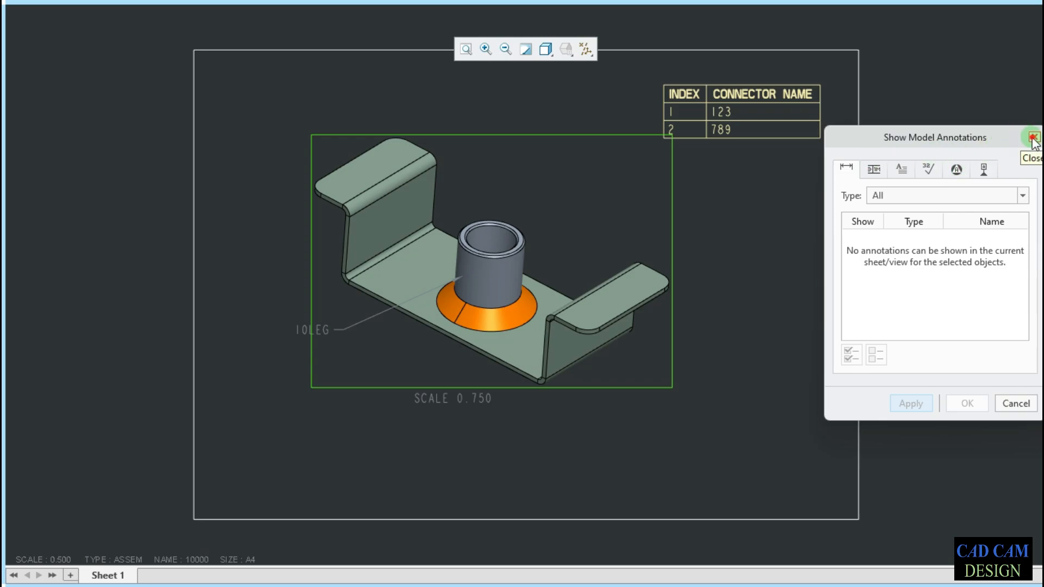
left_click(1033, 137)
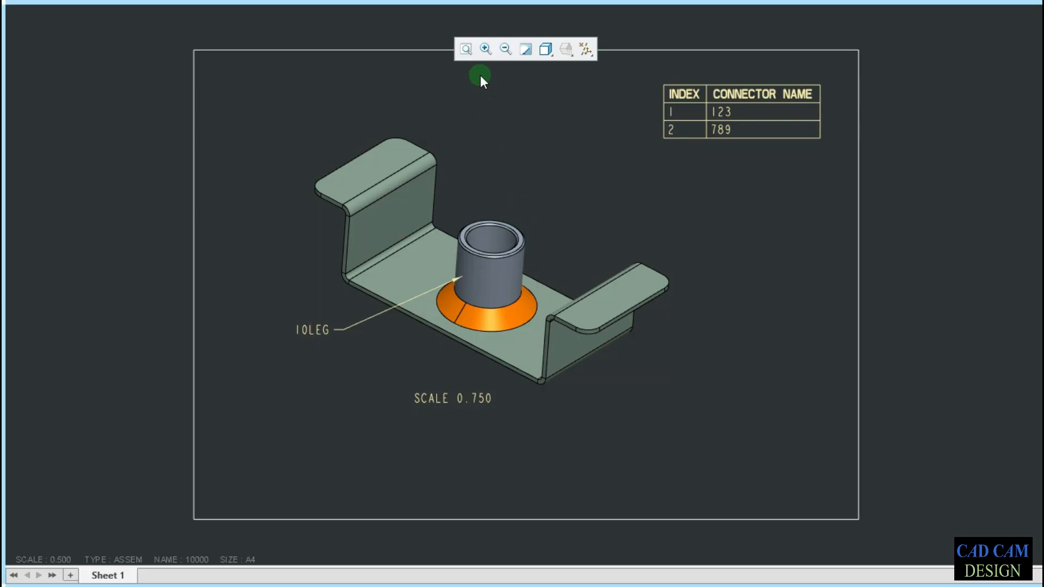
Reveal the hidden ribbon, navigator trees and status bar one after another in full screen mode.
mouse_move(481, 3)
mouse_move(4, 220)
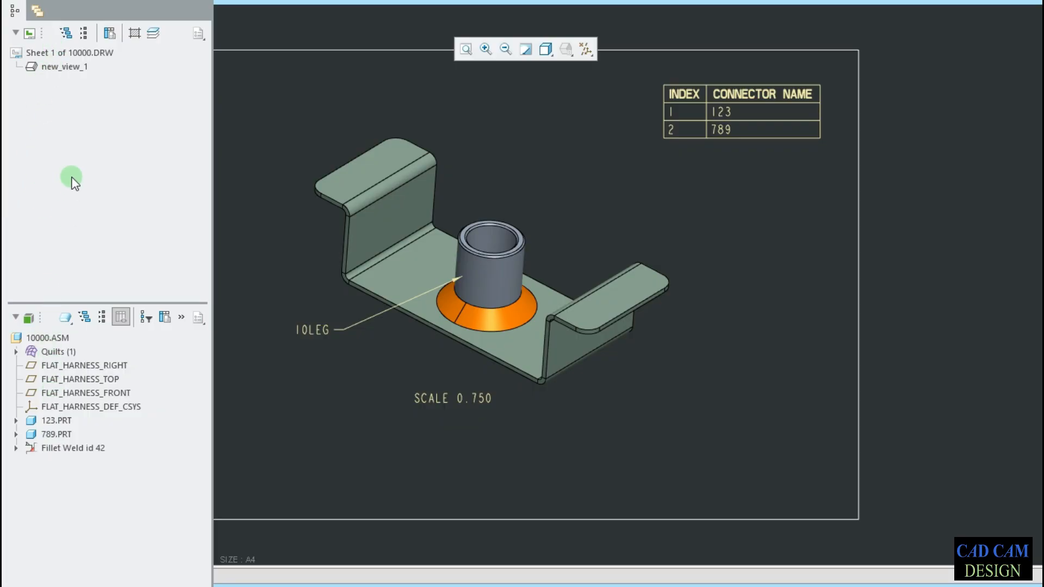
mouse_move(306, 586)
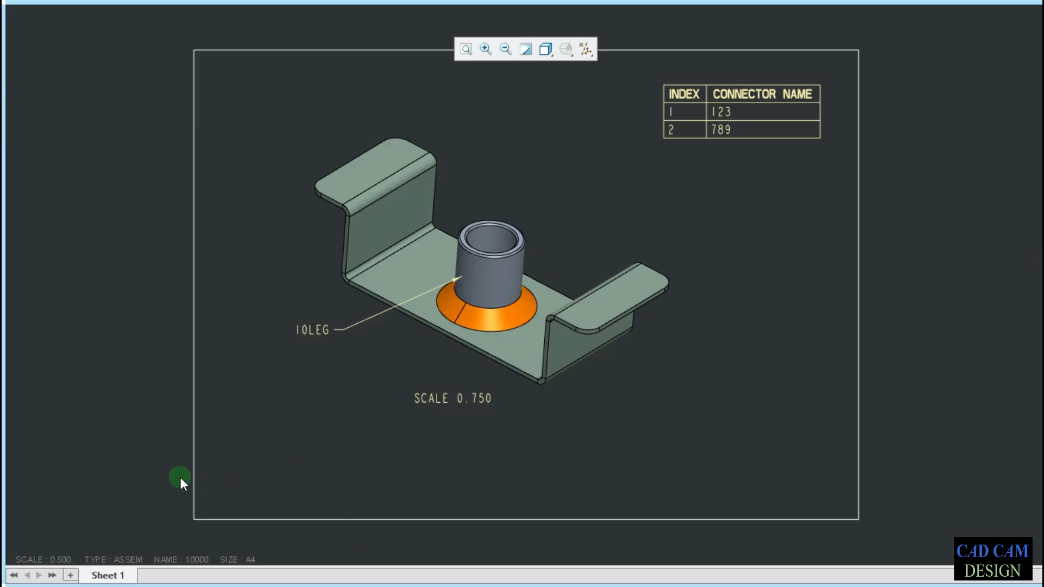
Update Sheet 1 of the drawing and leave full screen mode.
right_click(116, 576)
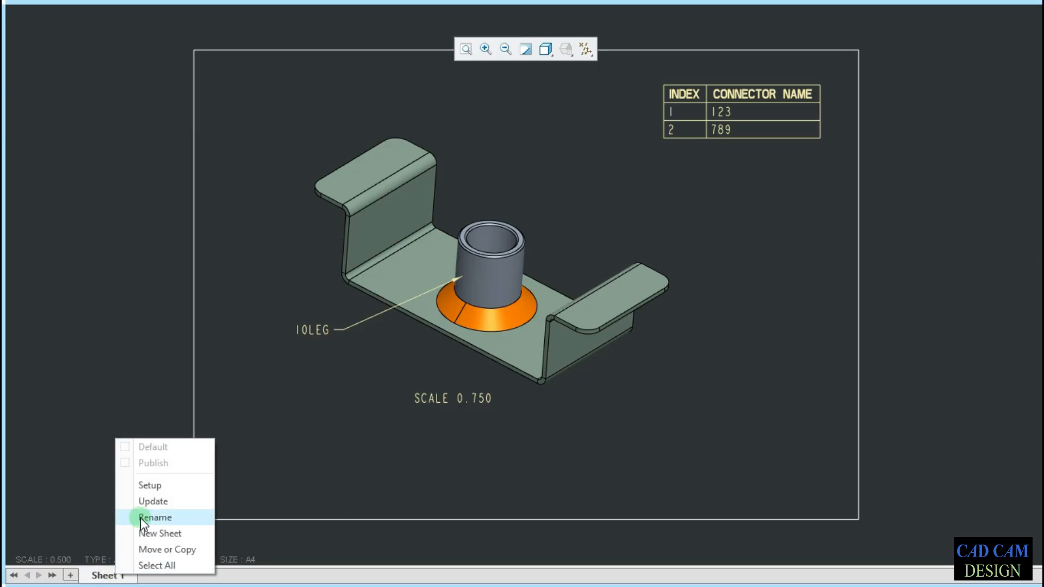
left_click(152, 499)
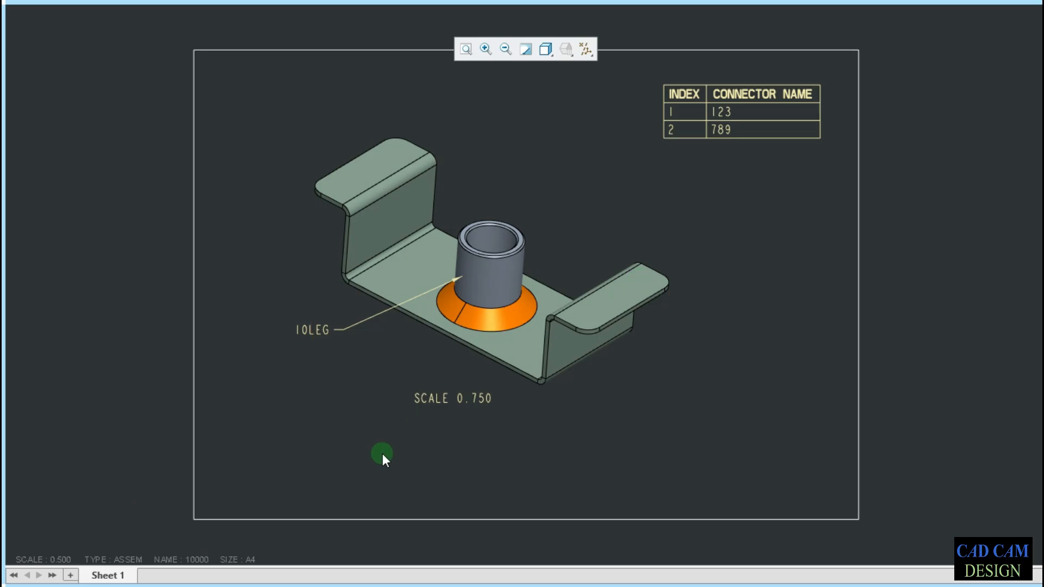
left_click(53, 575)
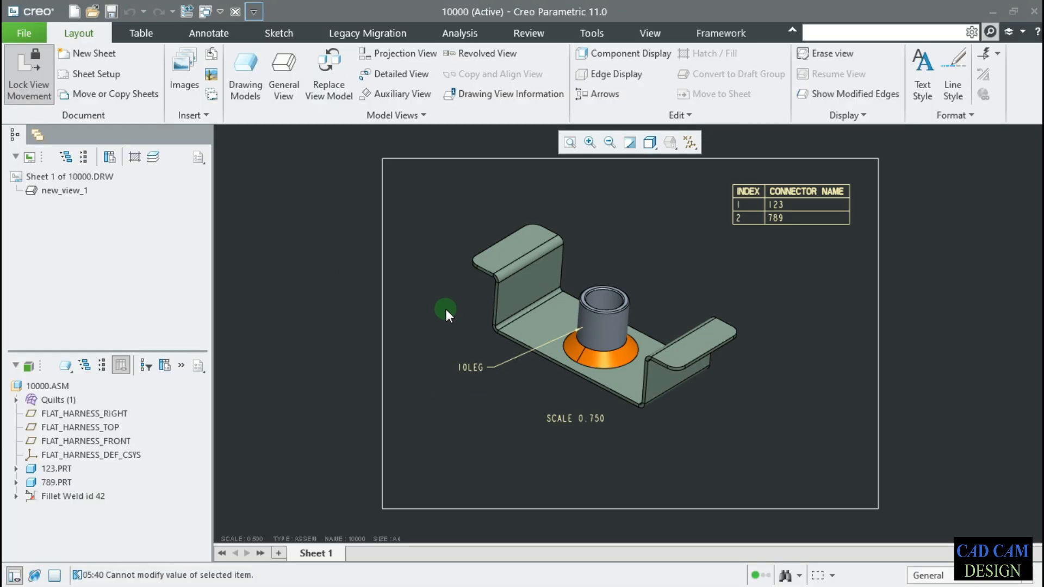
Open the assembly 10000.ASM from the drawing's model tree.
left_click(62, 386)
right_click(62, 386)
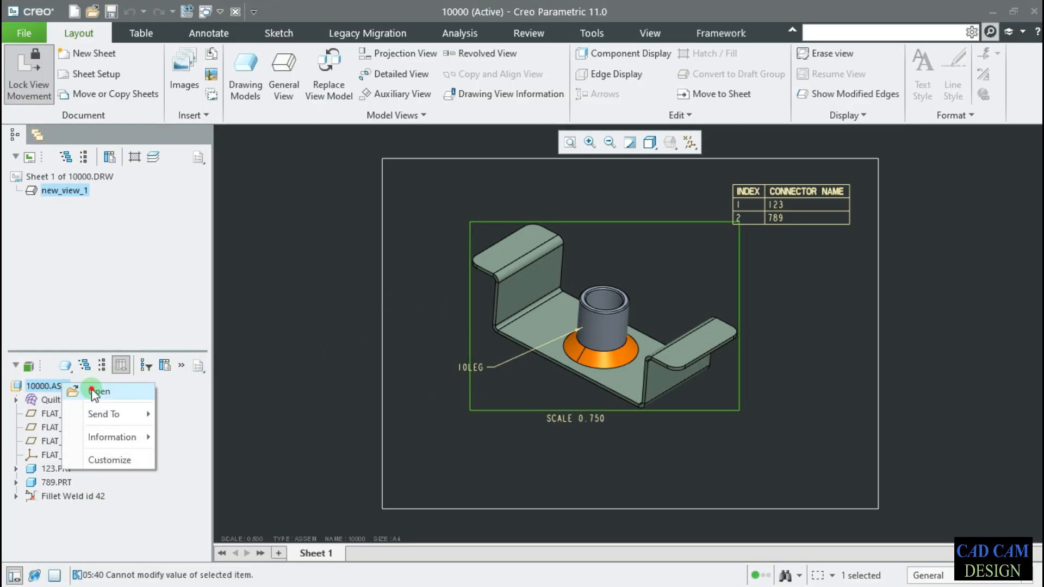
left_click(409, 347)
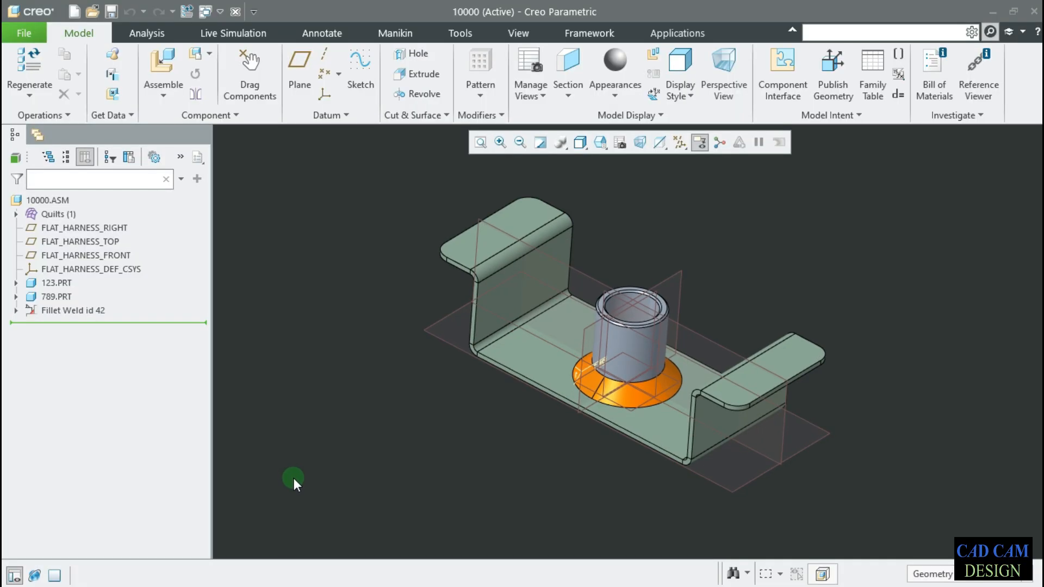
Turn off the display of all datum entities and annotations in the assembly.
left_click(680, 142)
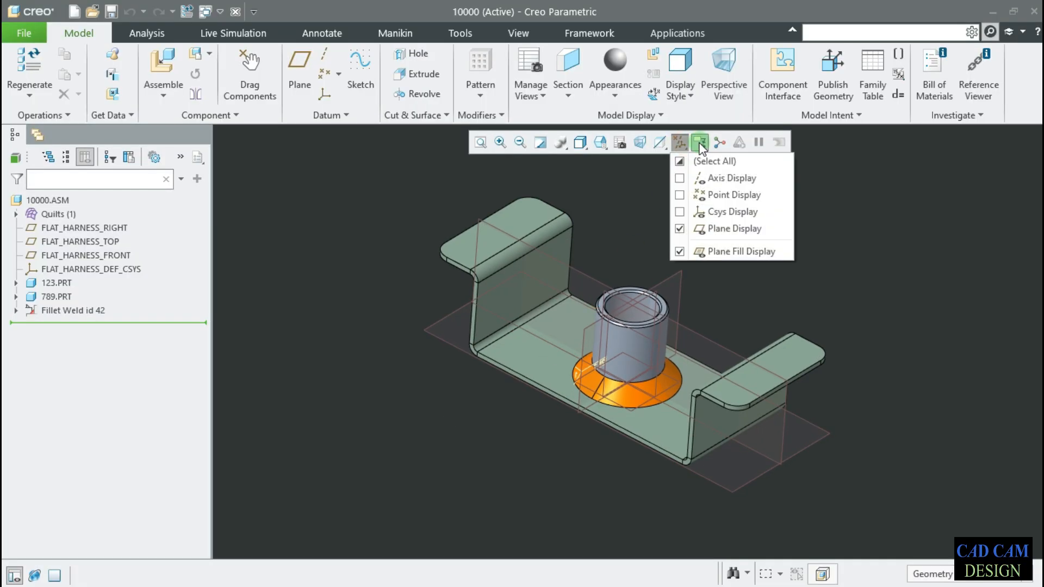
left_click(680, 161)
left_click(680, 161)
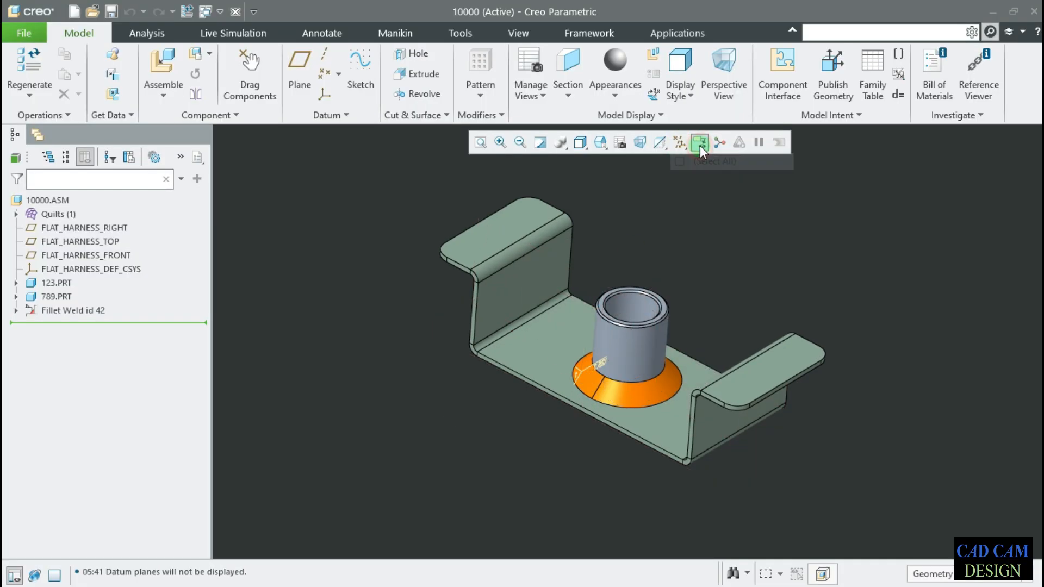
left_click(700, 142)
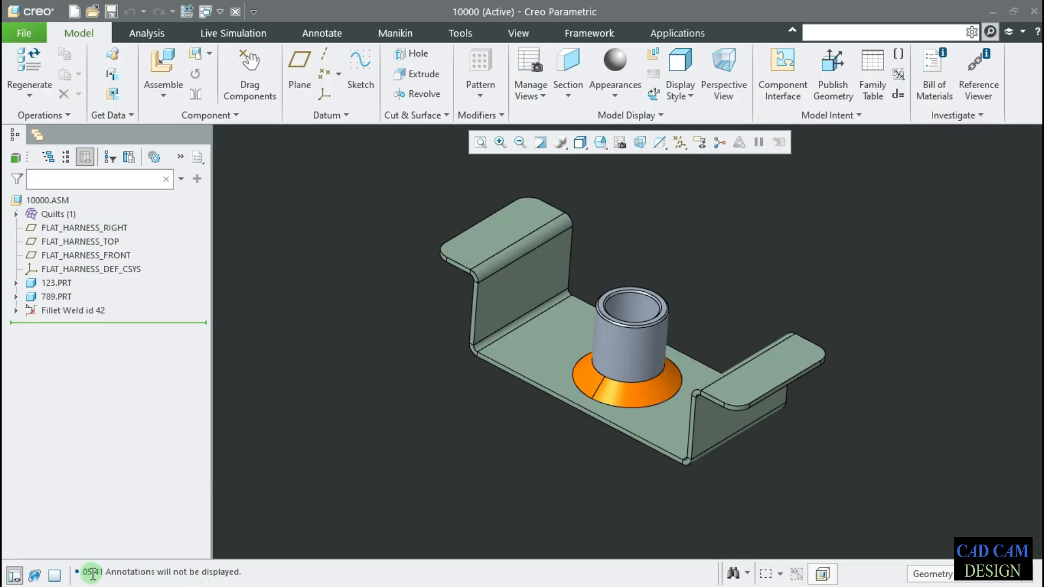
Highlight the text of the latest status message and clear the highlight.
left_click_drag(85, 572, 175, 583)
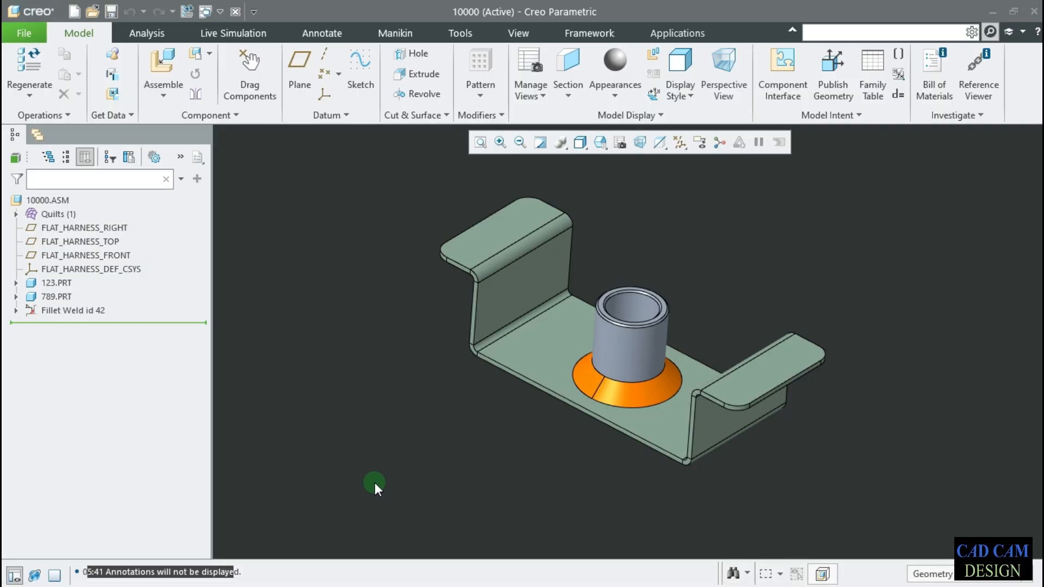
left_click(250, 571)
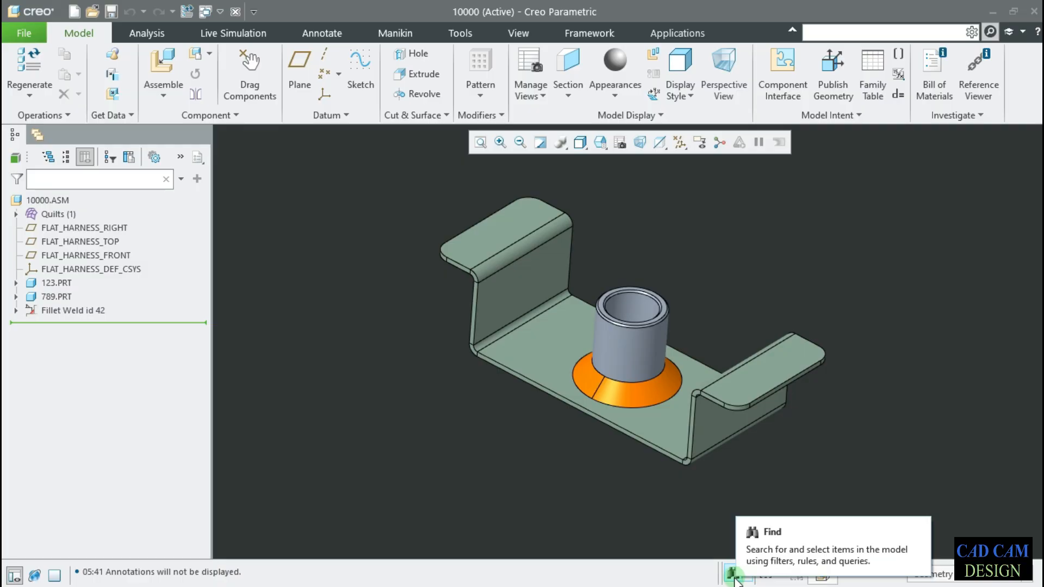
Bring up the Search Tool for 10000.ASM and close it without running a search.
left_click(854, 269)
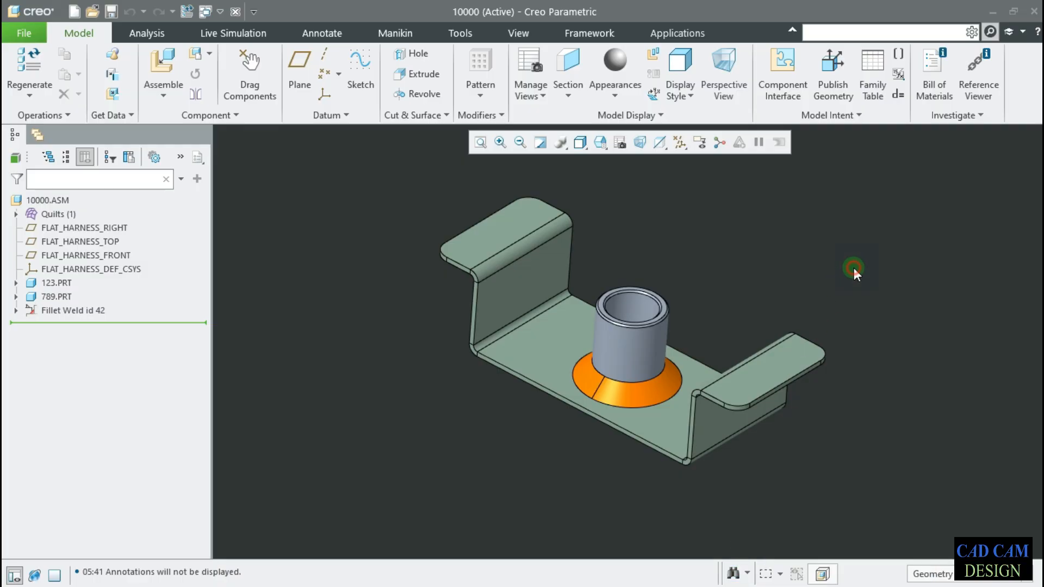
key("ctrl+f")
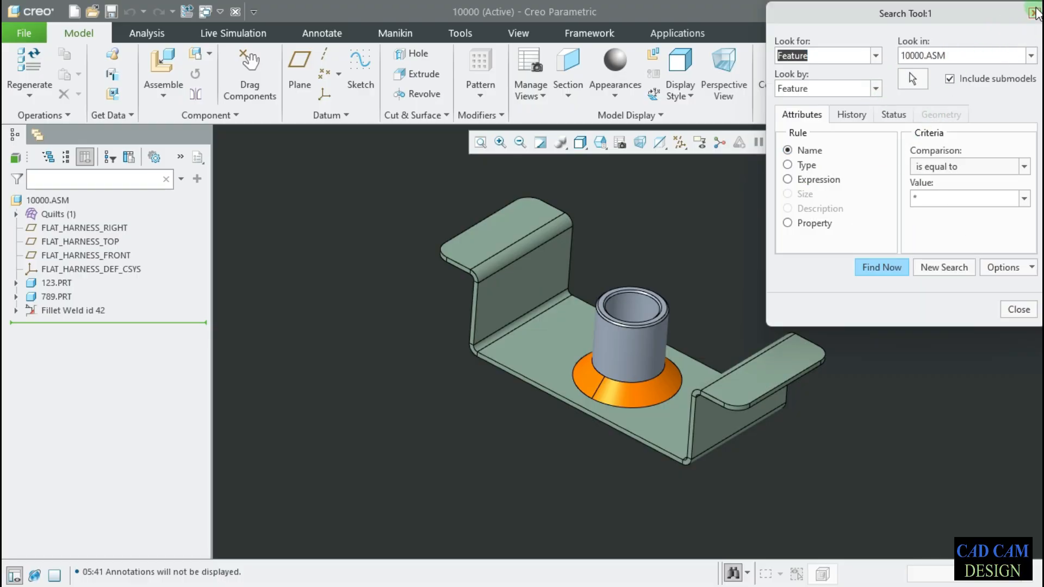
left_click(1035, 13)
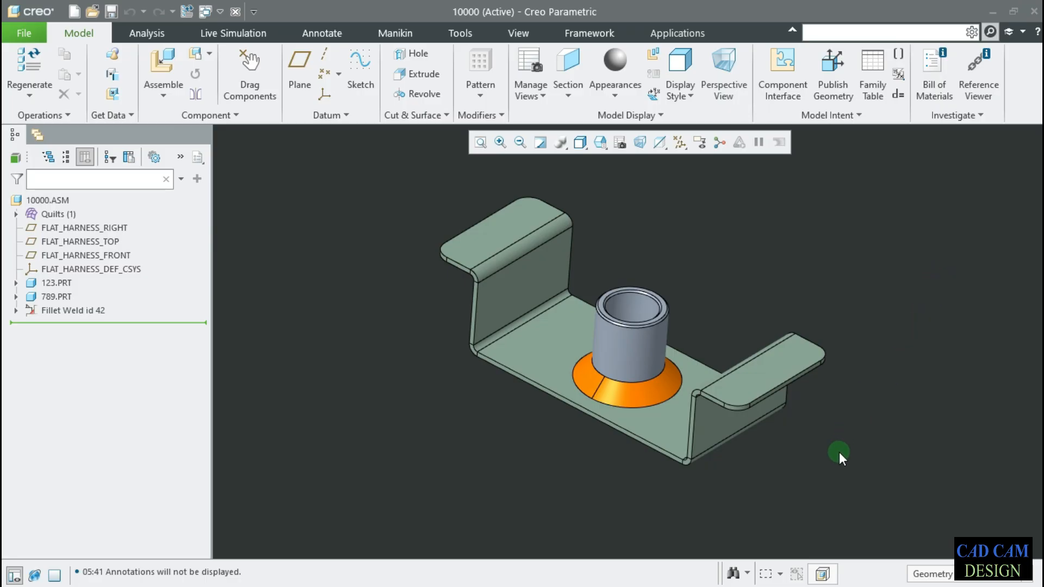
Try Box selection around the whole assembly, clear the selection, and review the other selection region types.
left_click(780, 574)
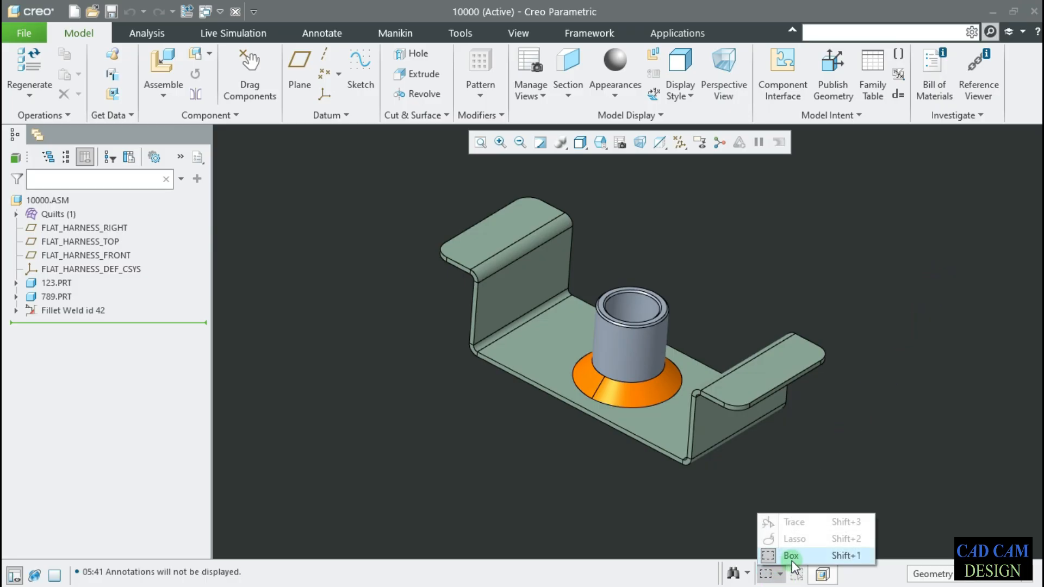
left_click(793, 556)
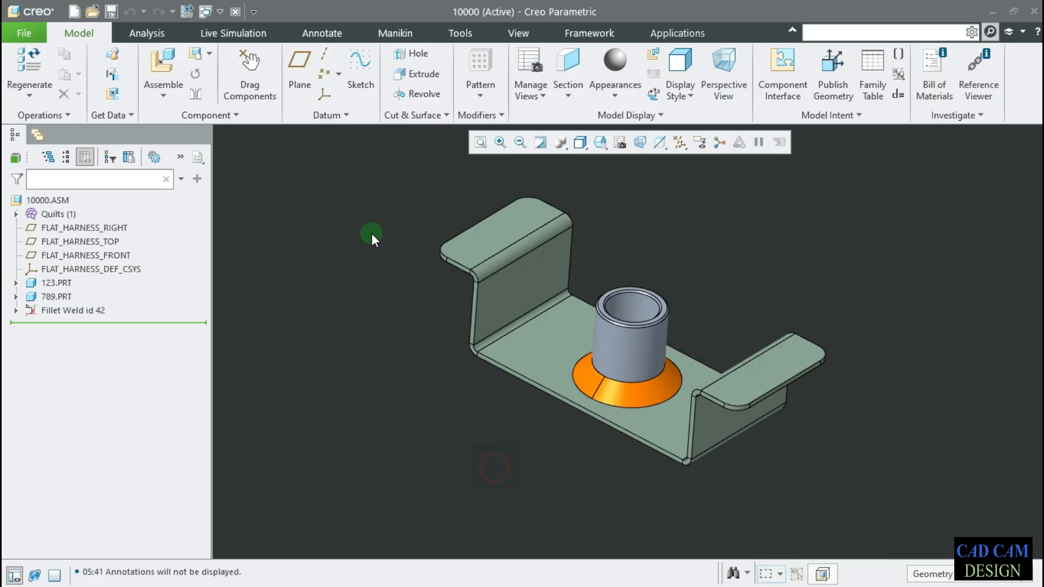
left_click_drag(377, 194, 893, 500)
left_click(903, 442)
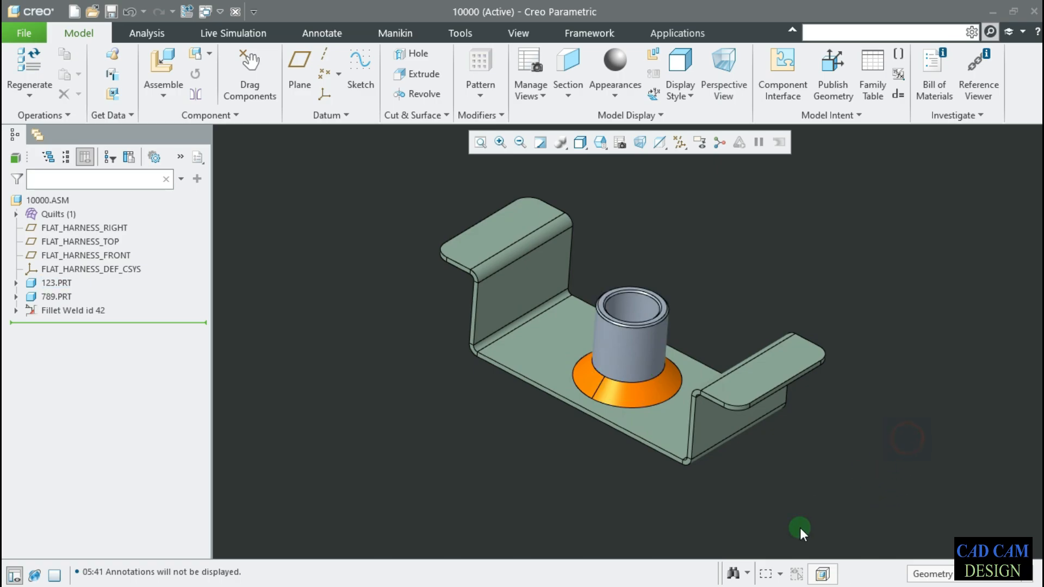
left_click(780, 573)
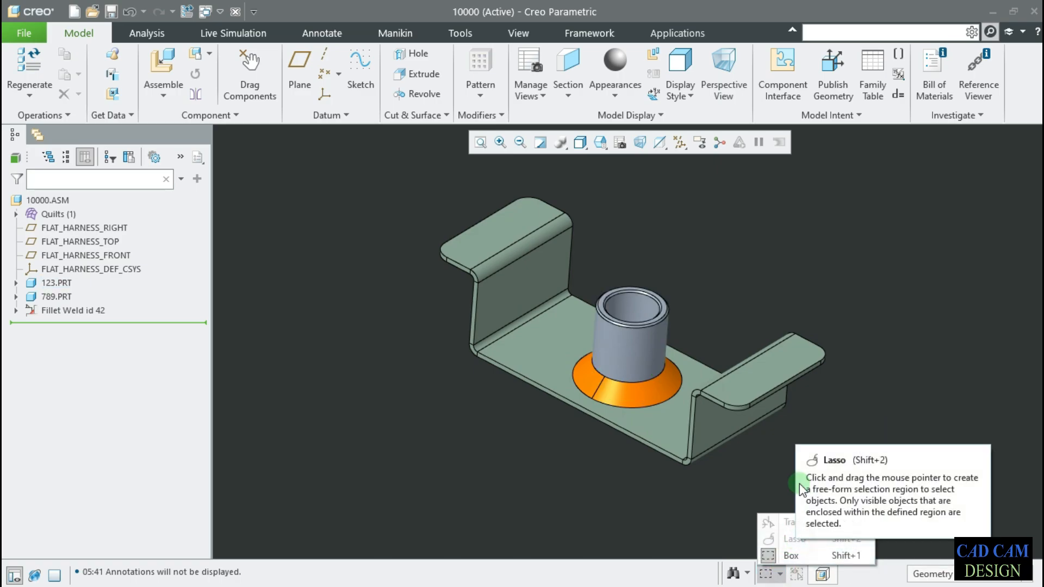
left_click(745, 483)
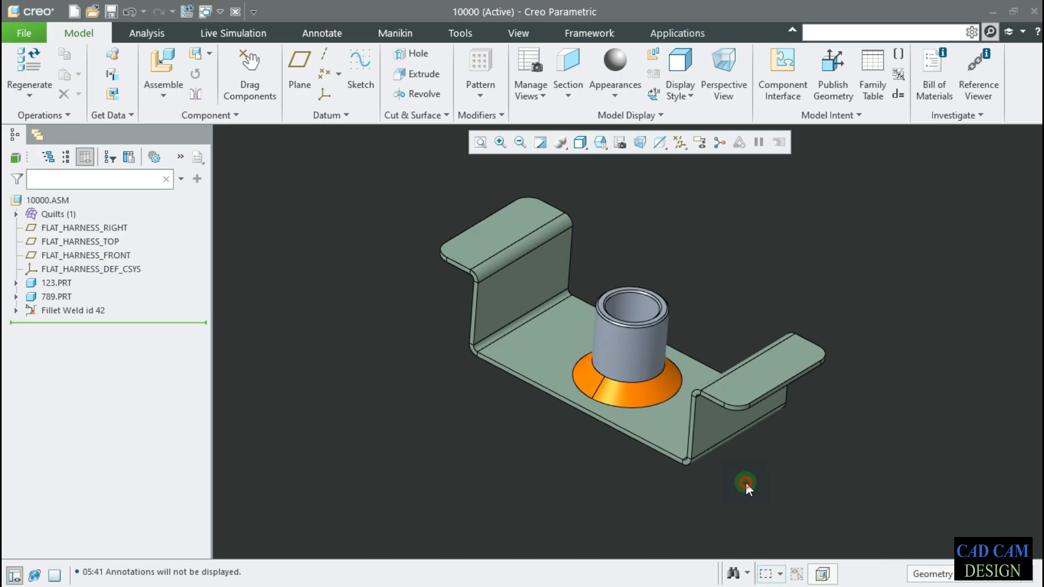
Start 3D Box Selection on the bracket's flat base face and draw a box spanning the assembly.
left_click(823, 575)
left_click(574, 351)
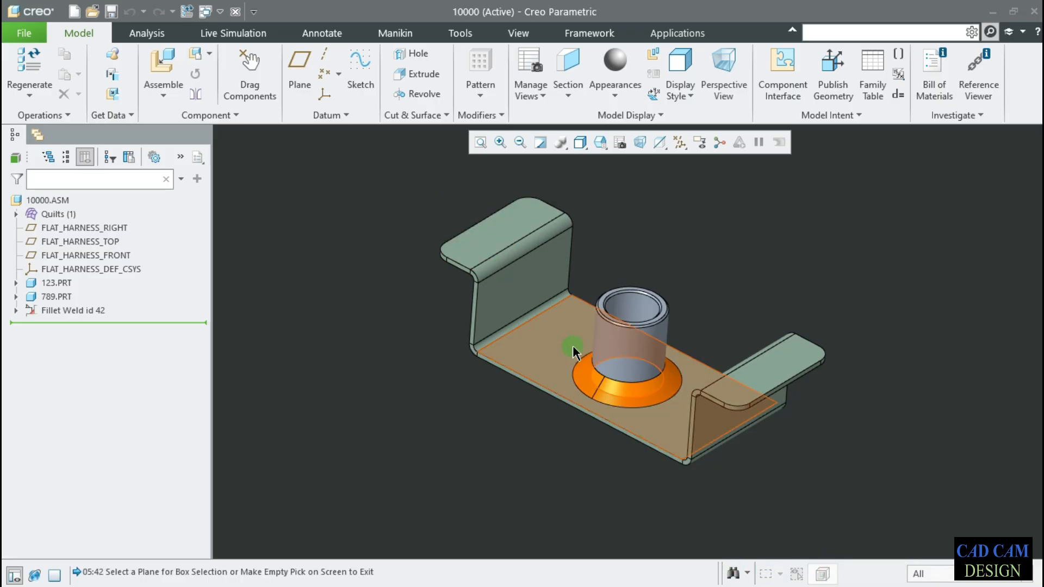
left_click(436, 311)
left_click(510, 161)
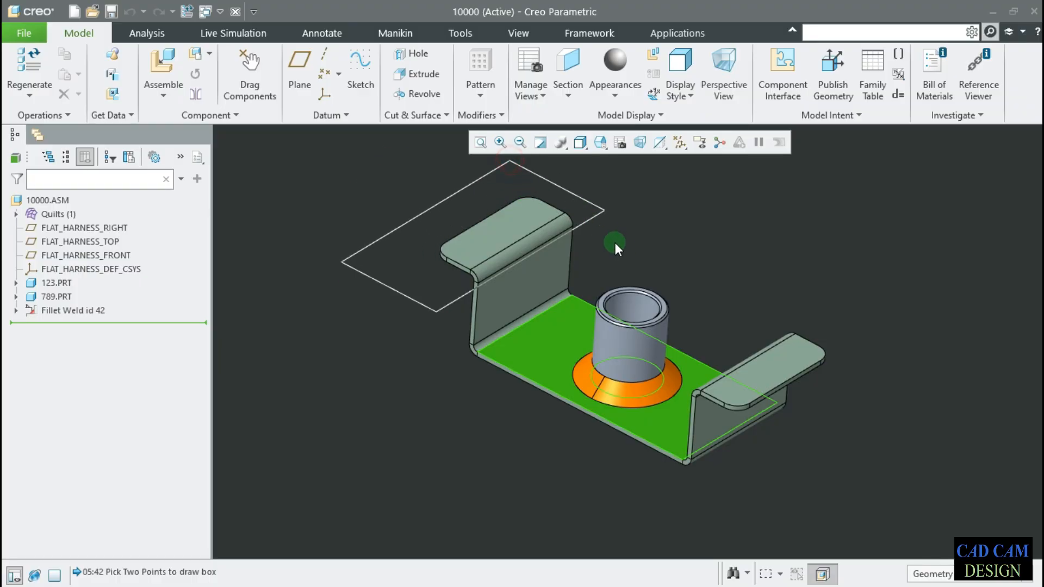
left_click_drag(580, 256, 832, 491)
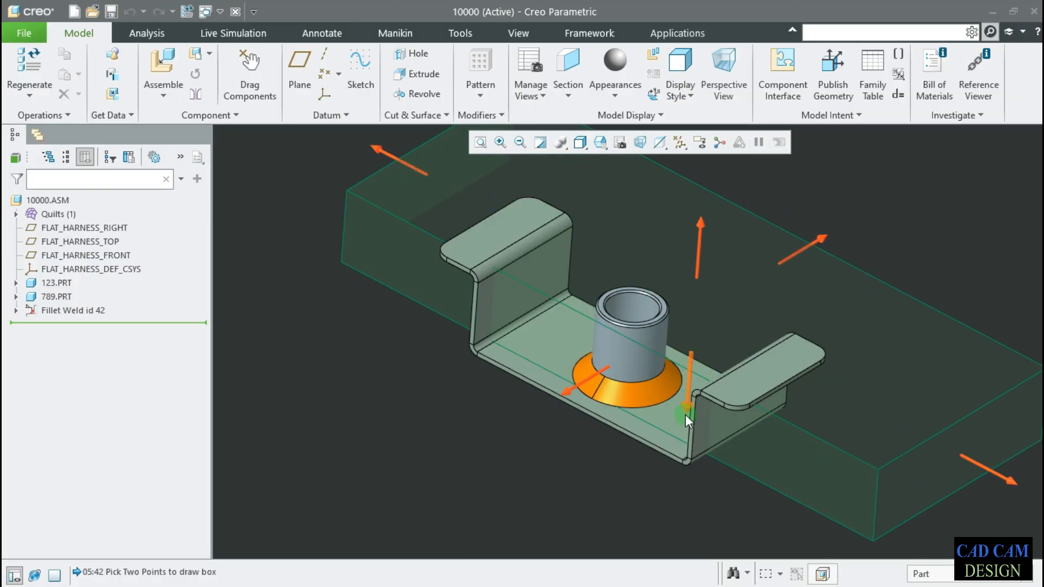
Stretch the 3D selection box downward and upward until it encloses 123.PRT and 789.PRT.
left_click_drag(690, 406, 686, 490)
scroll(741, 342, "up", 3)
mouse_move(741, 342)
middle_mouse_down()
mouse_move(694, 318)
mouse_move(702, 348)
mouse_move(658, 394)
mouse_move(686, 520)
middle_mouse_up()
left_click_drag(720, 288, 724, 252)
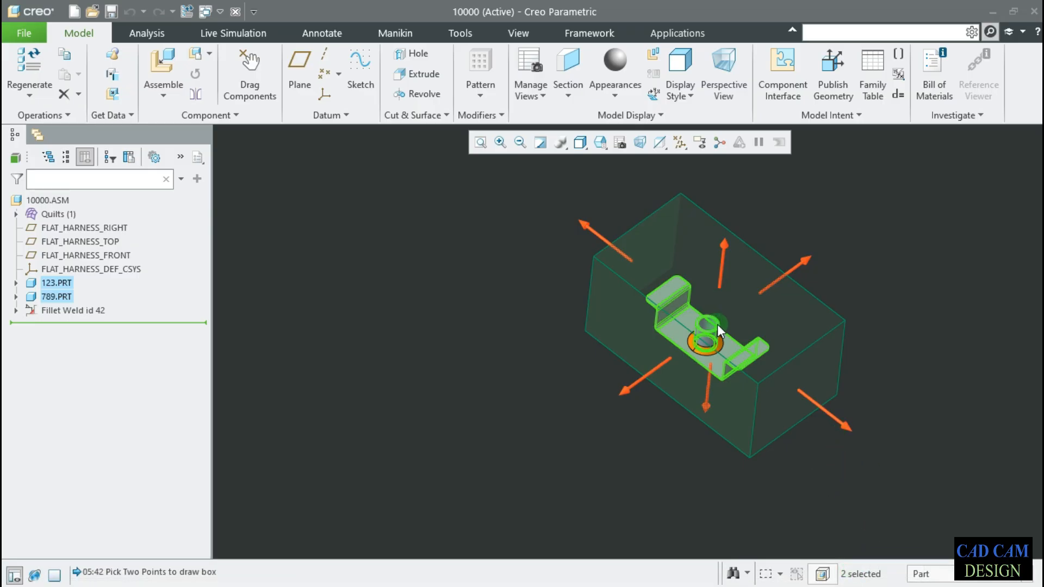
middle_click_drag(756, 362, 755, 371)
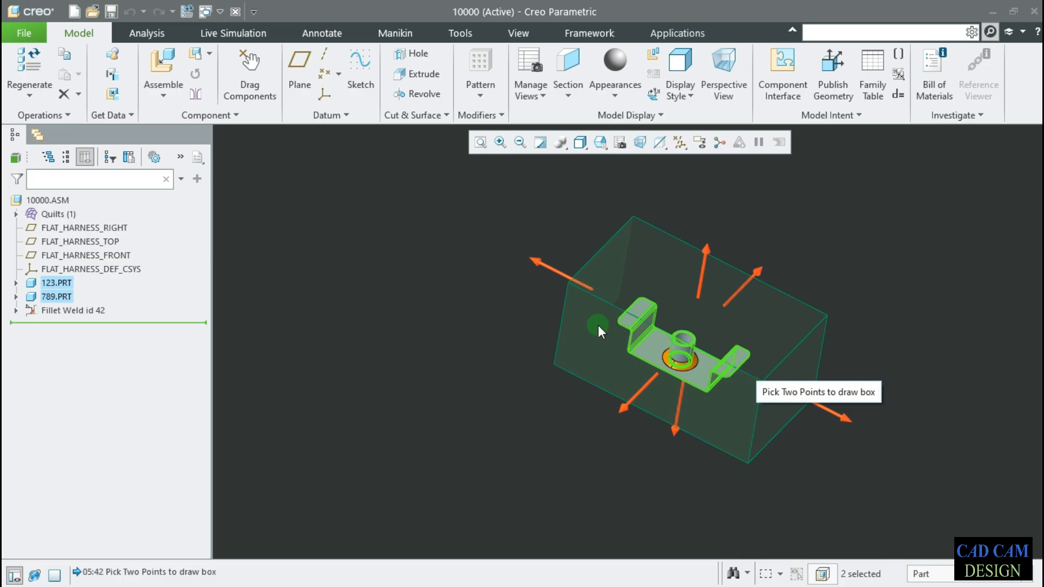
Leave 3D Box Selection and clear the selection of 123.PRT and 789.PRT.
left_click(824, 574)
scroll(694, 331, "down", 5)
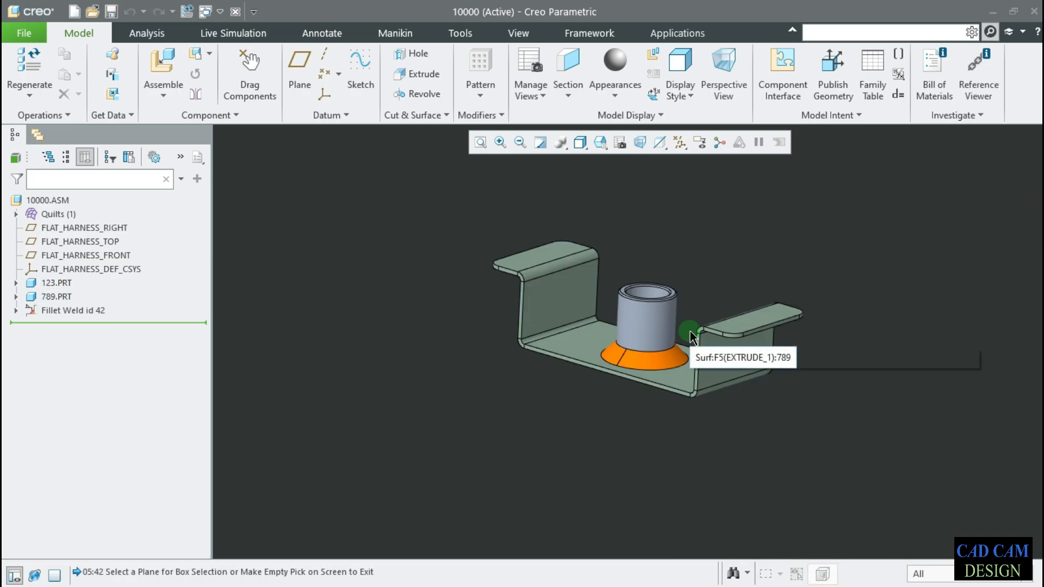
left_click(772, 275)
left_click(772, 276)
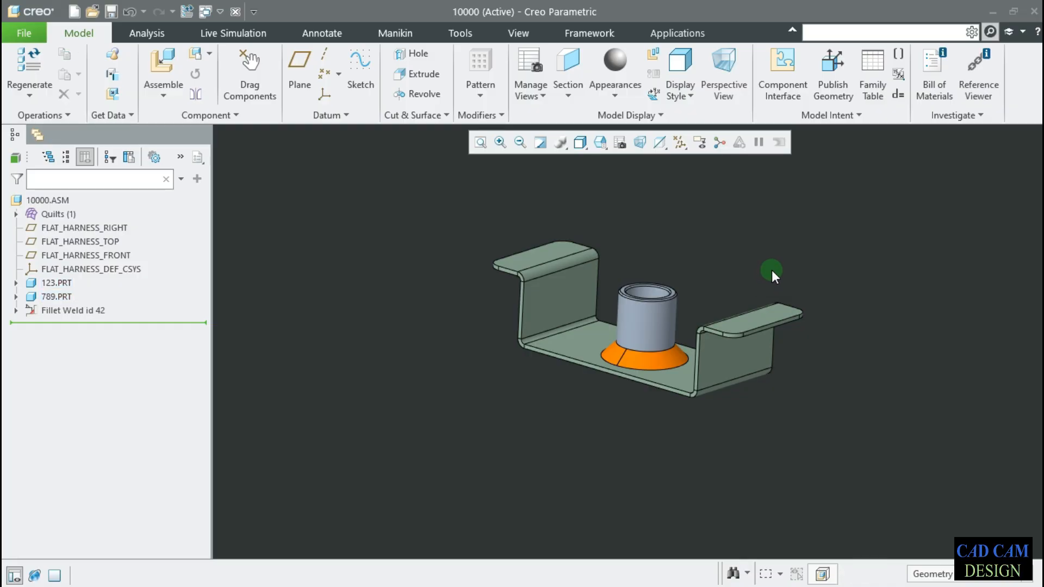
Set the selection filter to Feature and dismiss the default filter notice so that it is not shown in the future.
left_click(946, 574)
left_click(949, 511)
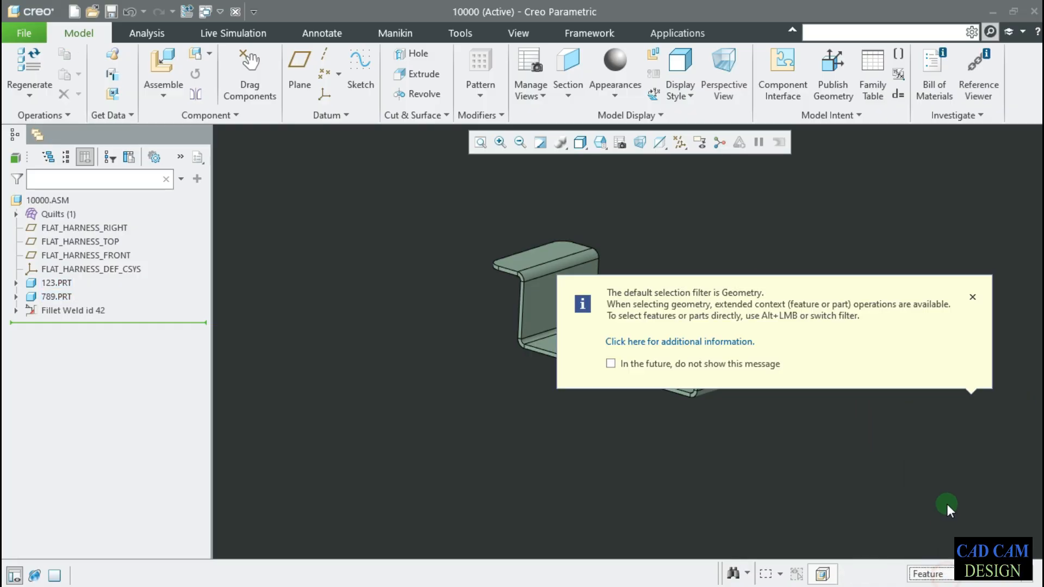
left_click(619, 364)
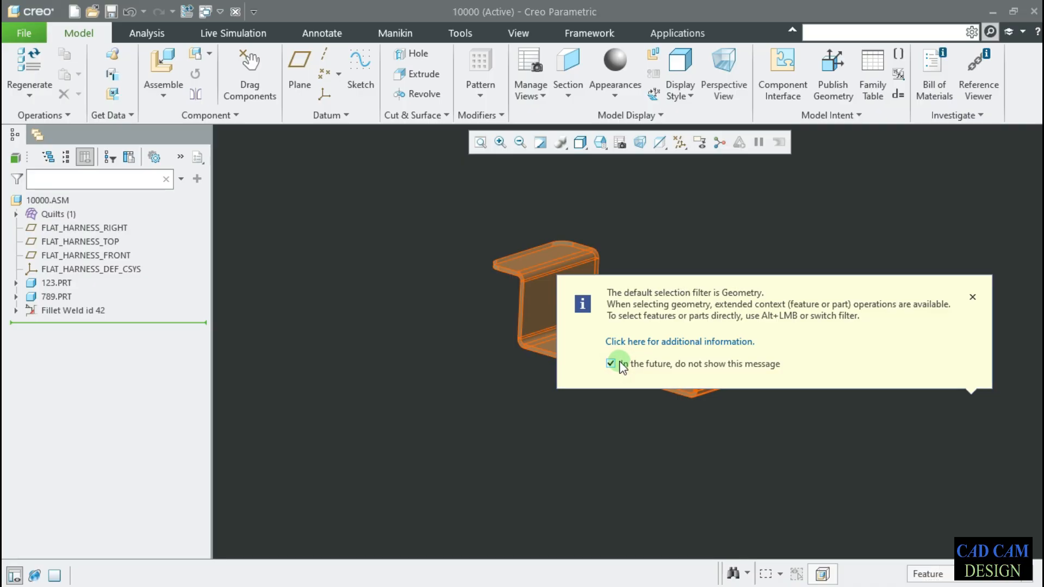
left_click(973, 297)
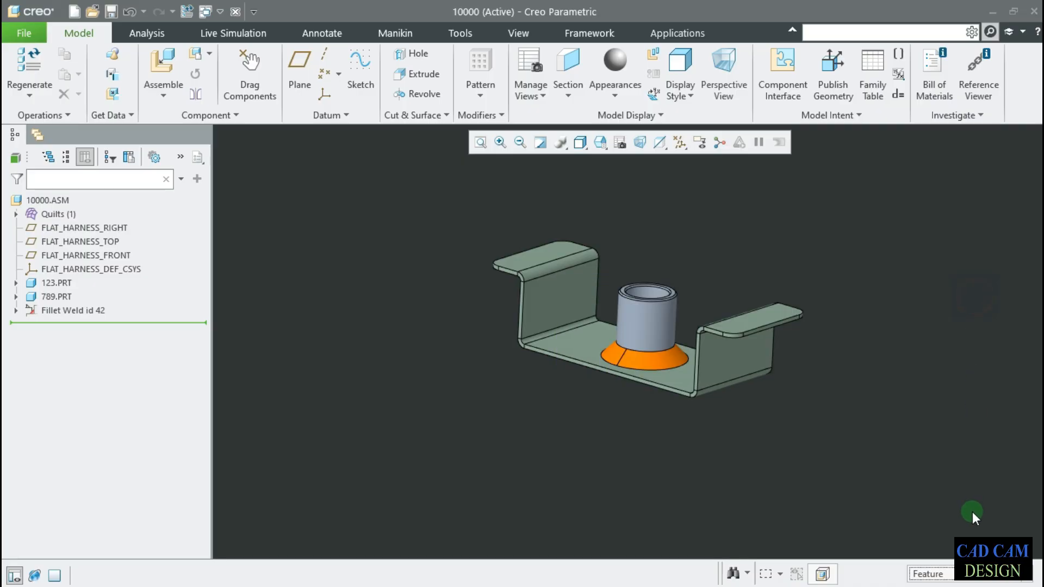
Switch the selection filter to Edge, select the inner circular edge on top of the cylinder, and clear the selection.
left_click(974, 581)
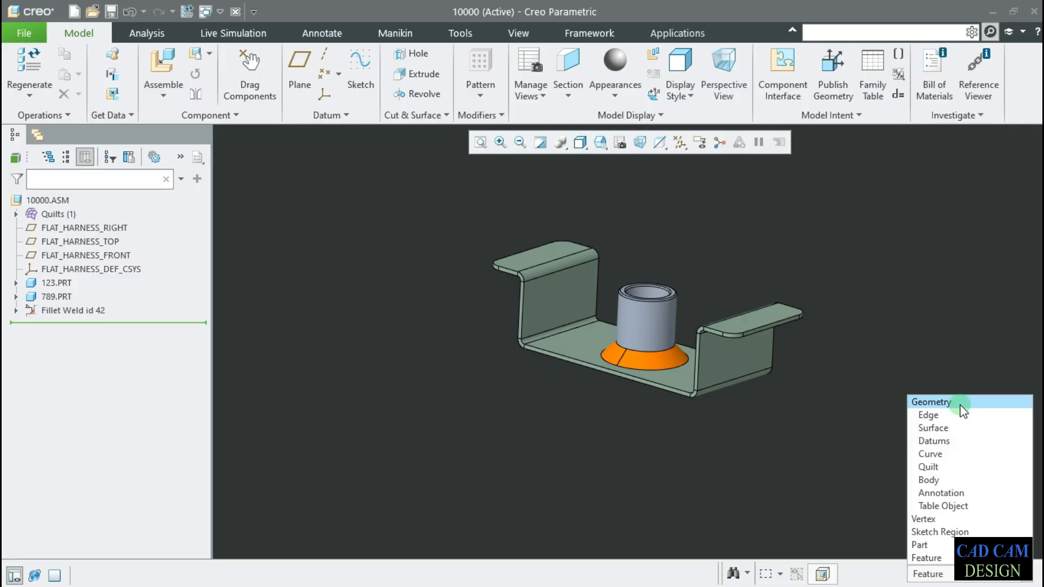
left_click(939, 417)
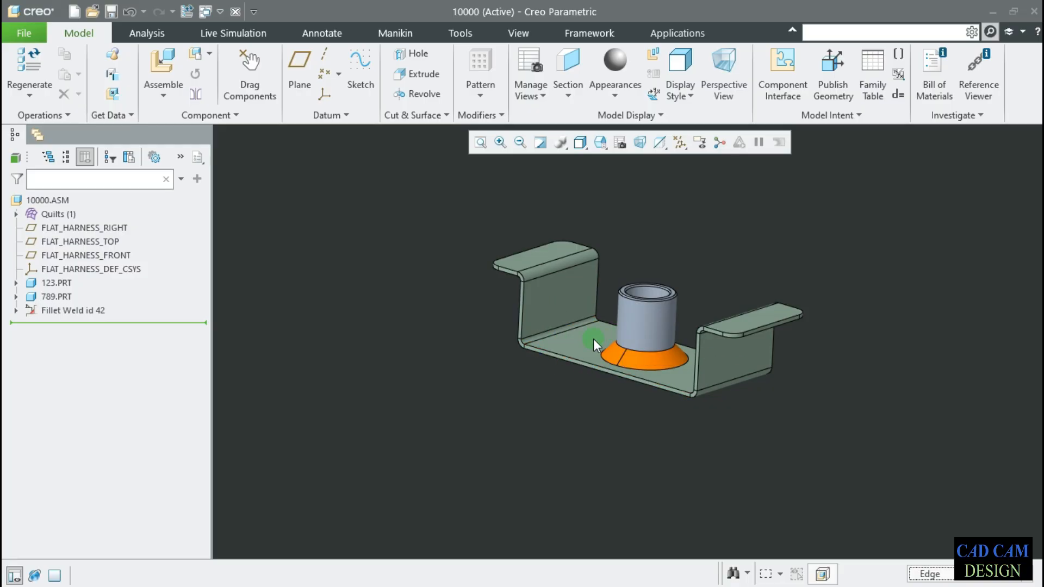
scroll(580, 360, "up", 4)
scroll(574, 357, "down", 3)
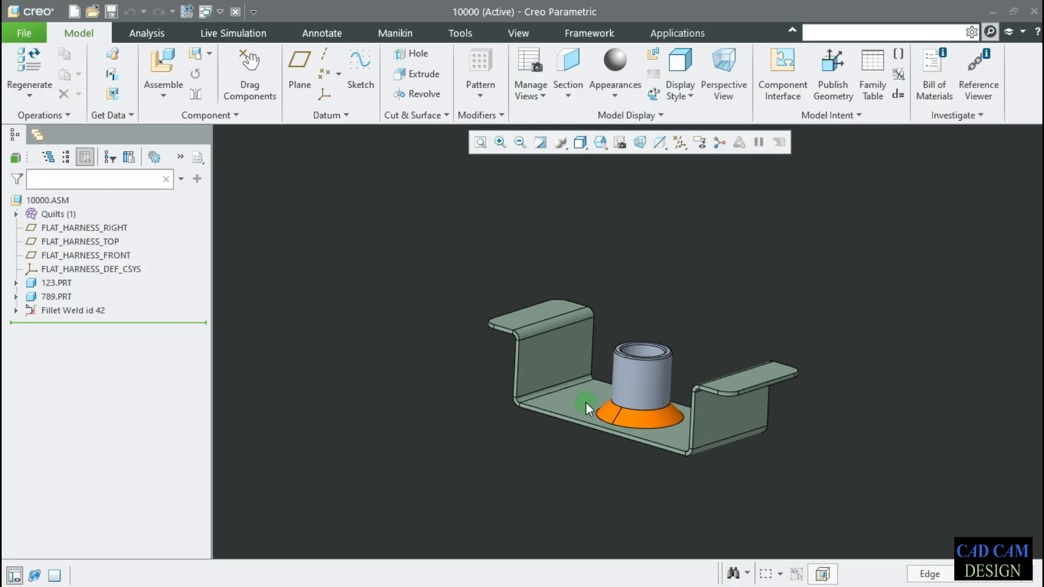
scroll(586, 403, "up", 5)
scroll(564, 318, "down", 3)
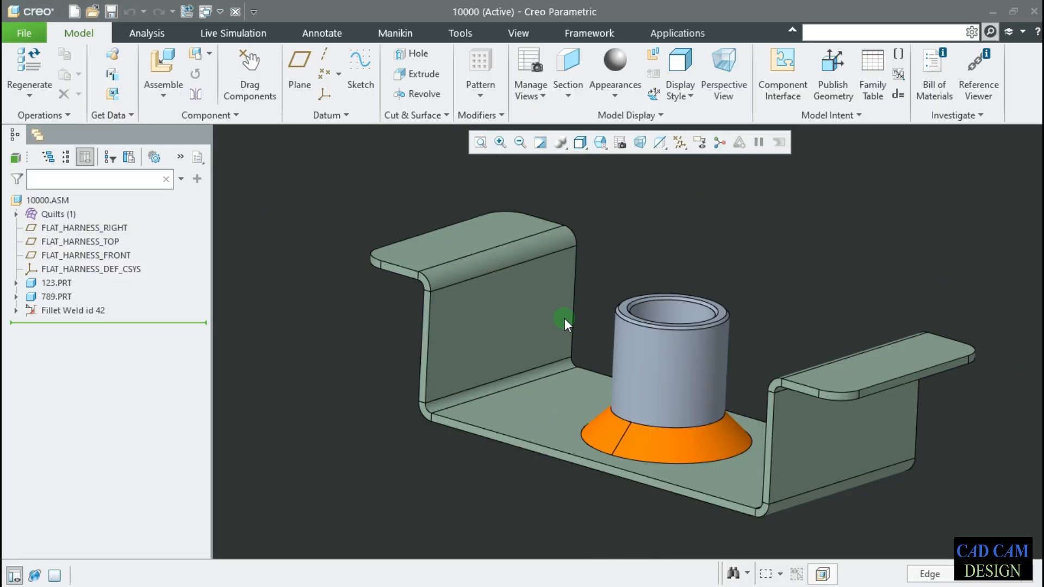
left_click(665, 321)
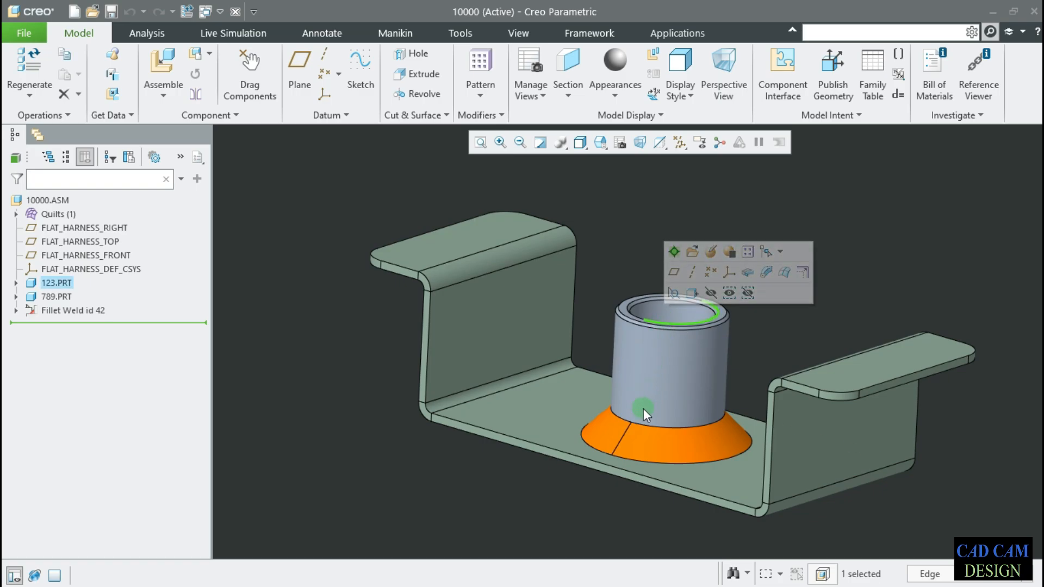
left_click(649, 429)
left_click(653, 445)
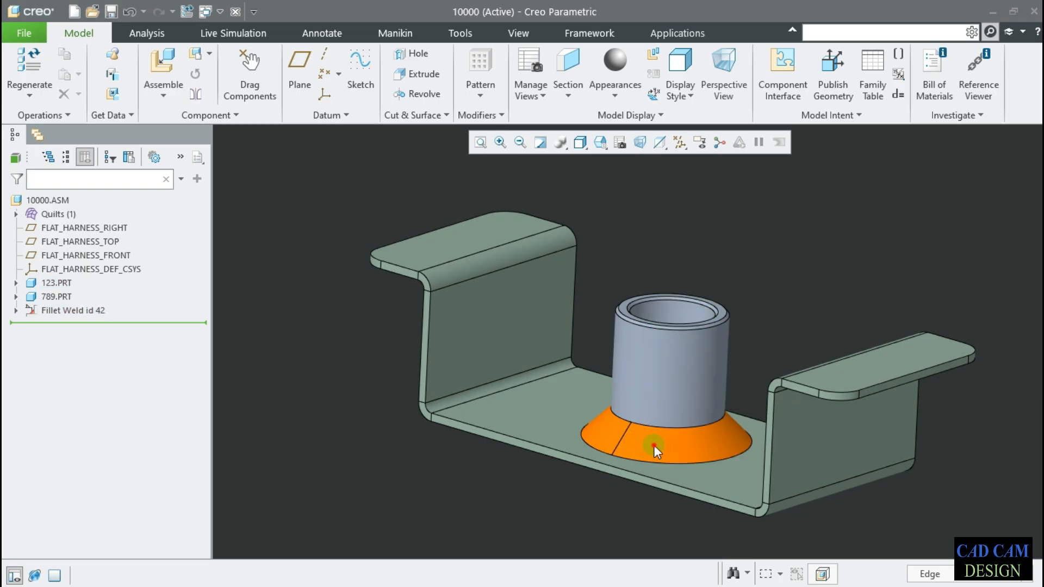
Switch the selection filter to Surface, select the bracket's flat base face, and clear the selection.
left_click(1000, 581)
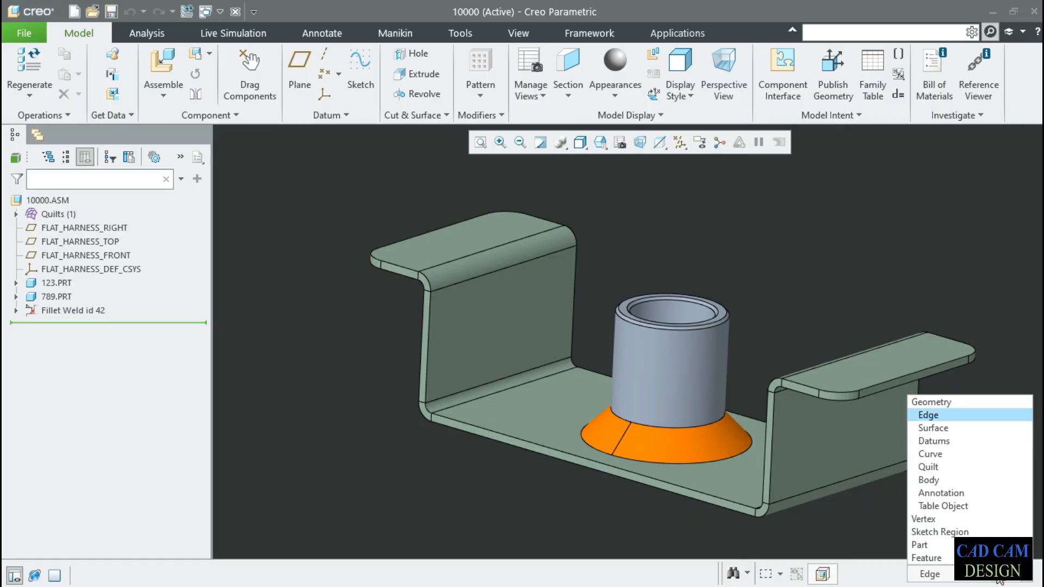
left_click(961, 426)
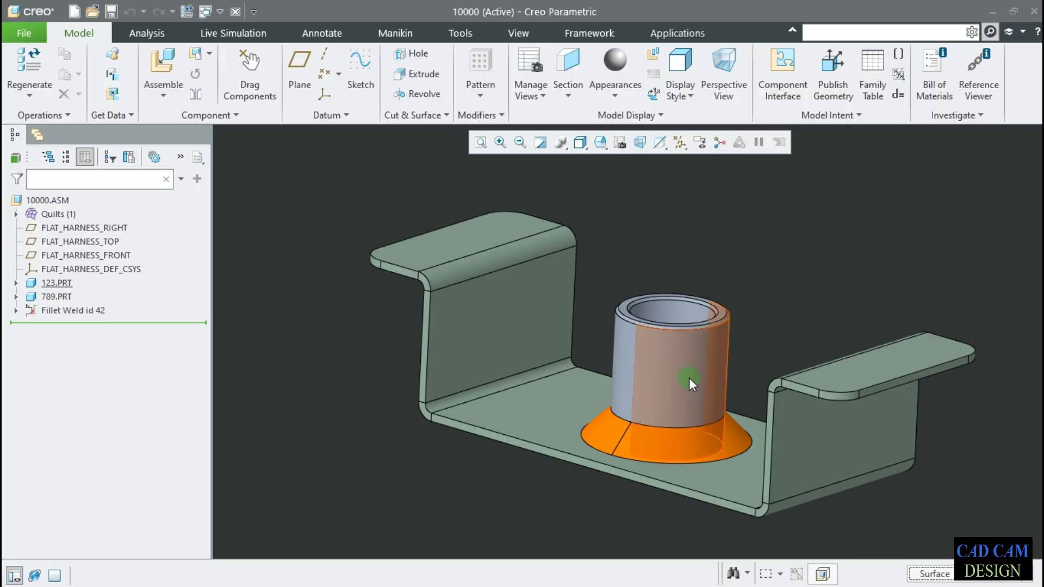
left_click(613, 357)
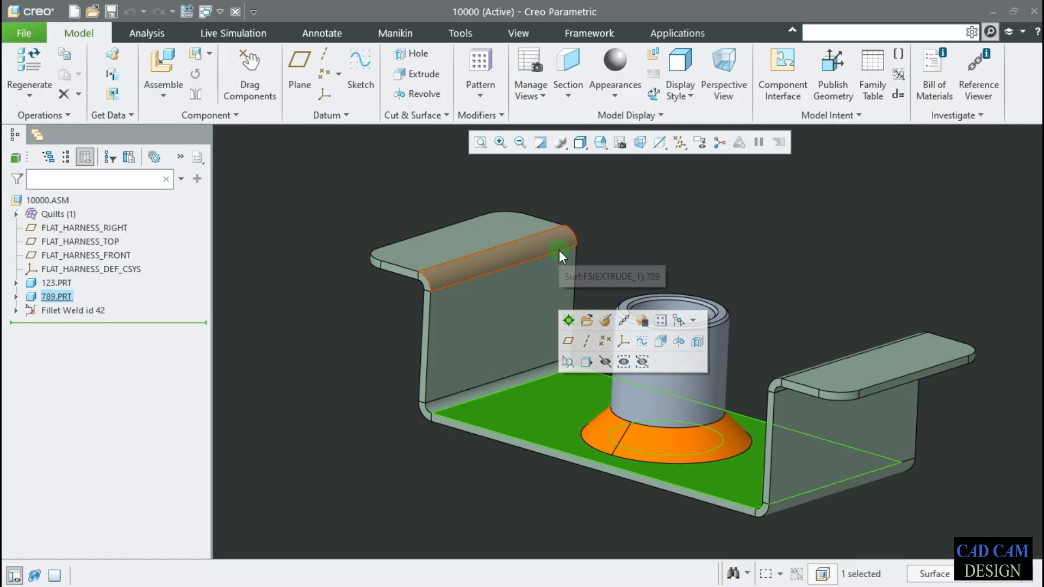
left_click(688, 240)
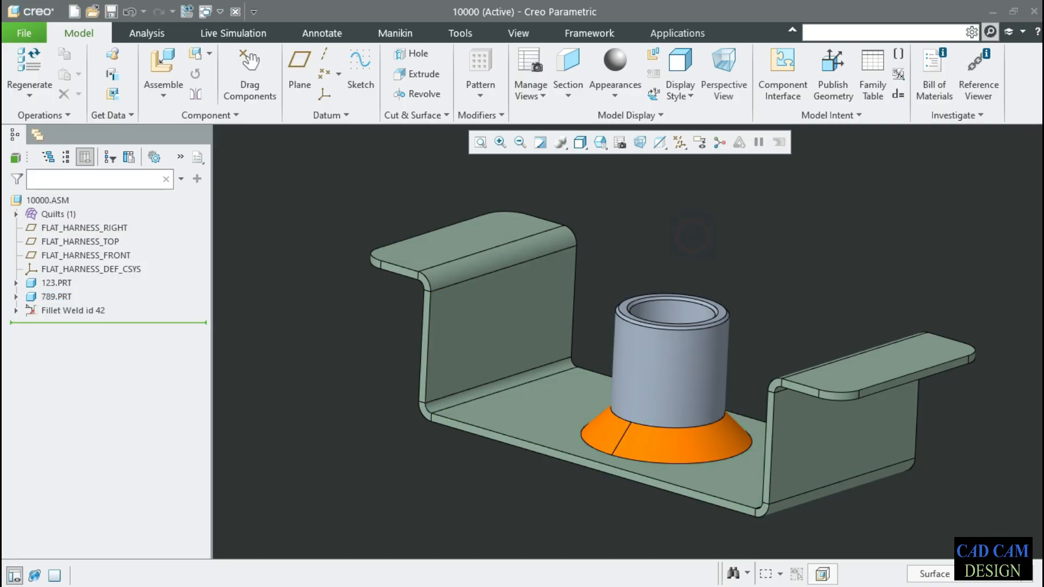
Set the selection filter back to Geometry, box-select the whole assembly, and clear the selection.
left_click(934, 574)
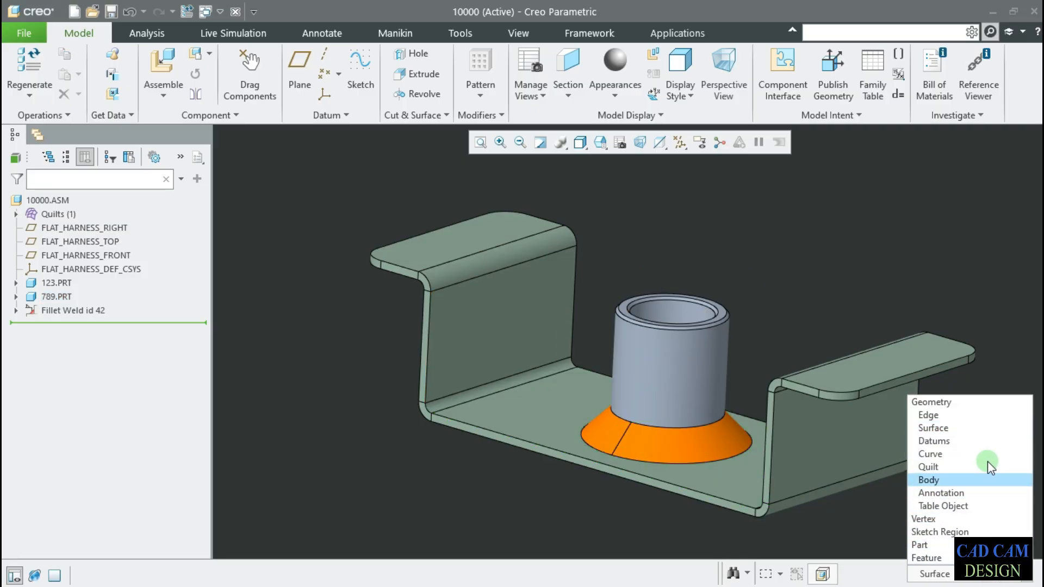
left_click(988, 400)
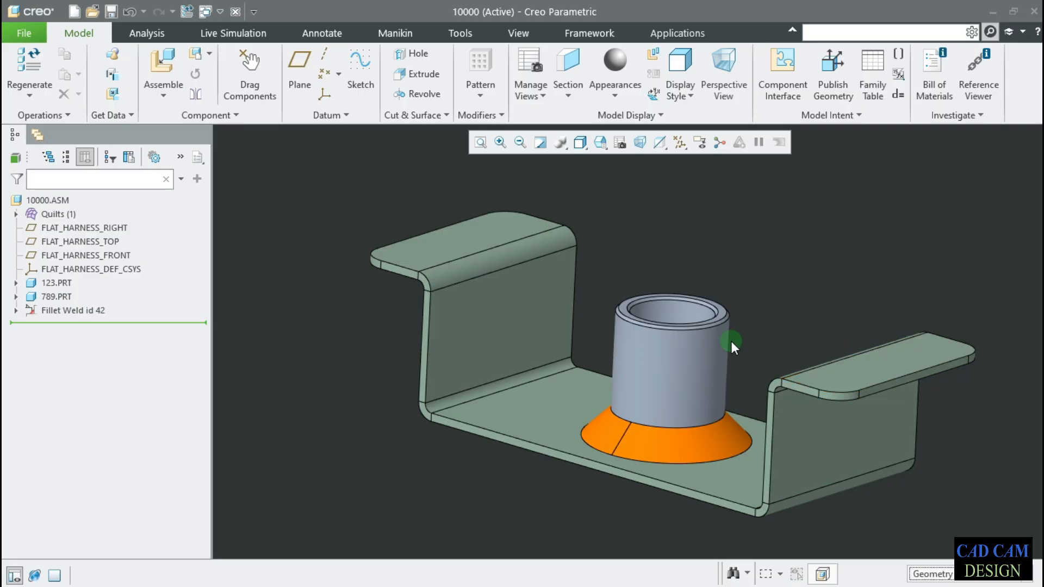
scroll(729, 343, "down", 3)
left_click_drag(483, 194, 881, 467)
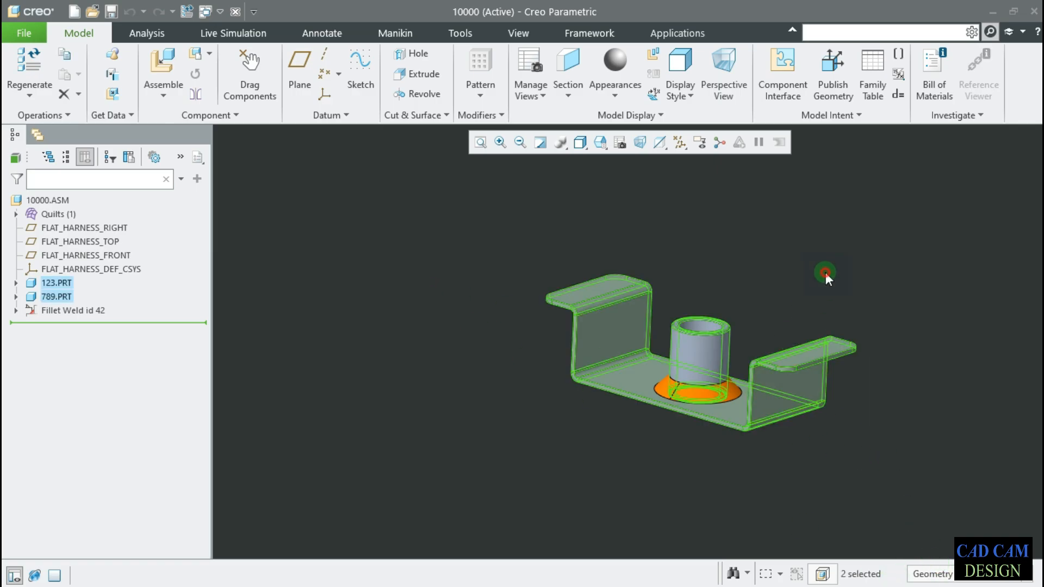
left_click(847, 323)
scroll(846, 315, "up", 2)
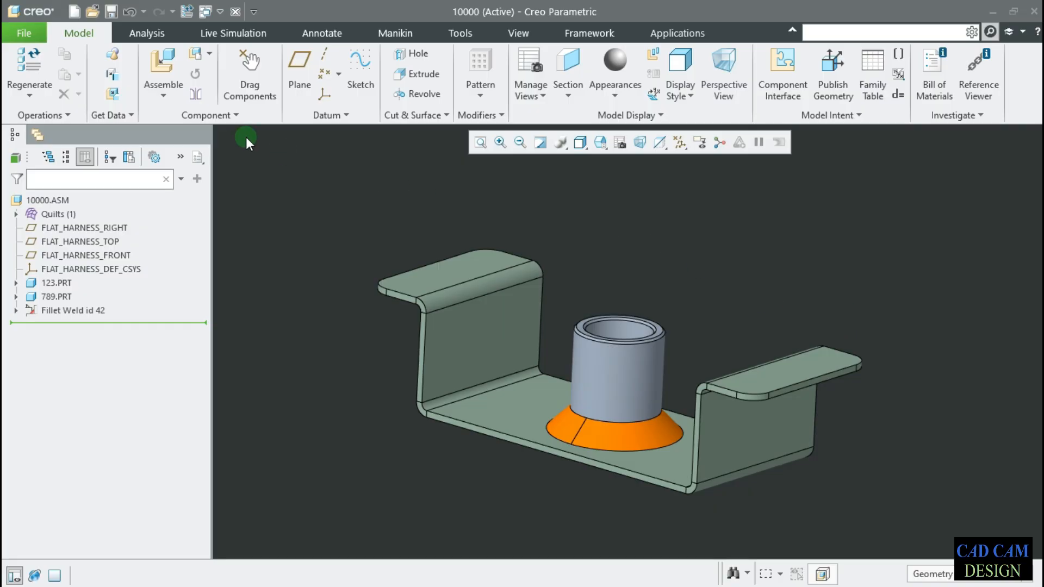
Close the 10000 assembly and drawing windows and erase all objects that are not displayed from the session.
left_click(253, 12)
left_click(235, 12)
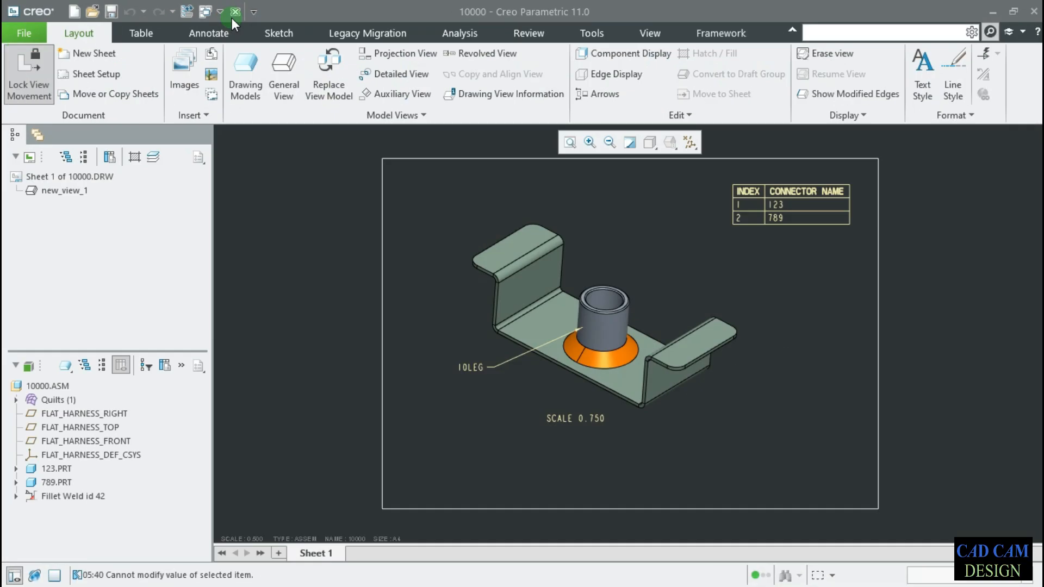
left_click(235, 12)
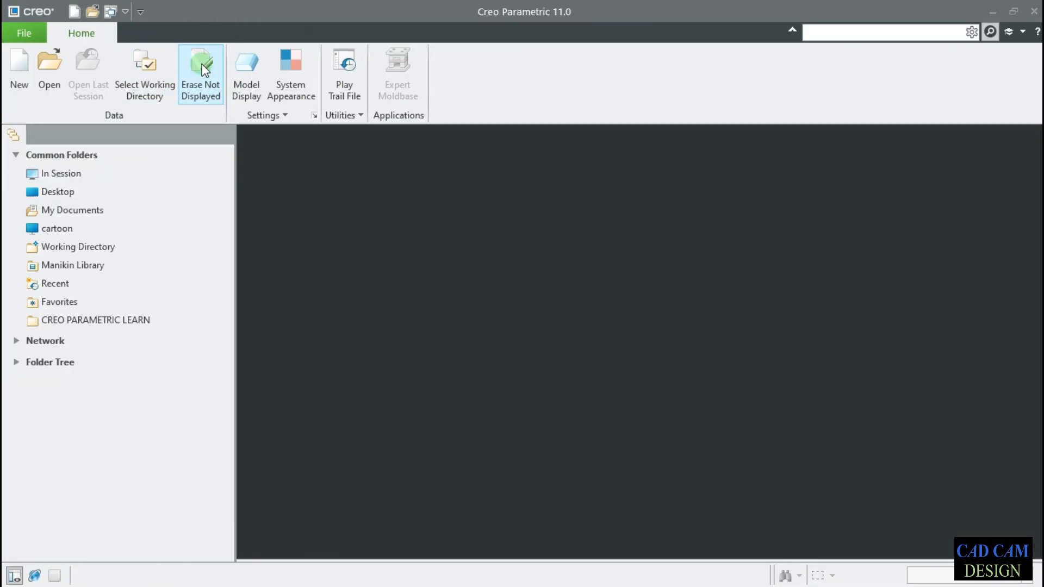
left_click(202, 70)
key("Return")
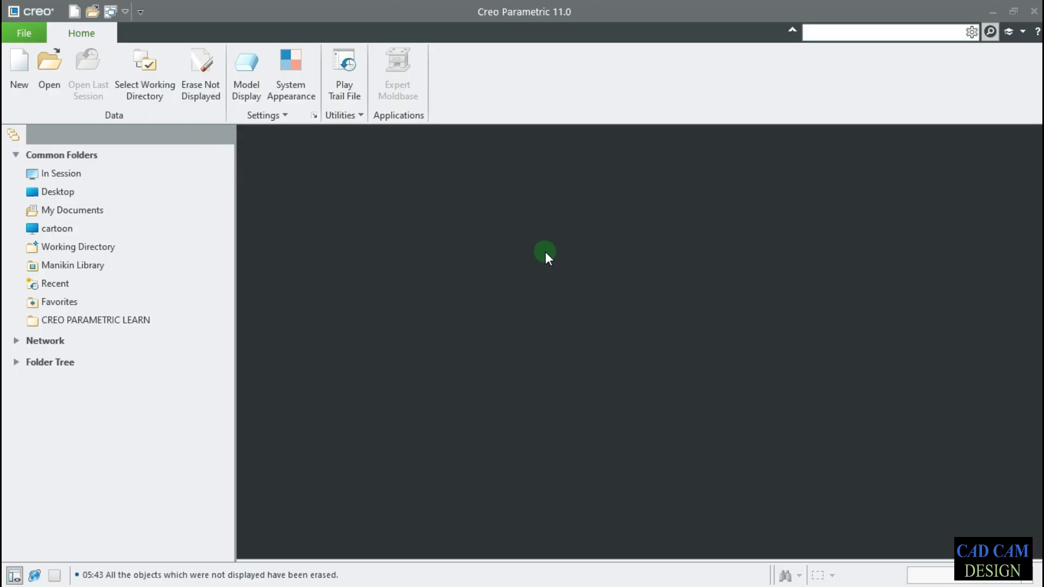
Review the Sketch, Part, Assembly, Drawing and Format types for a new file, and cancel without creating one.
left_click(17, 65)
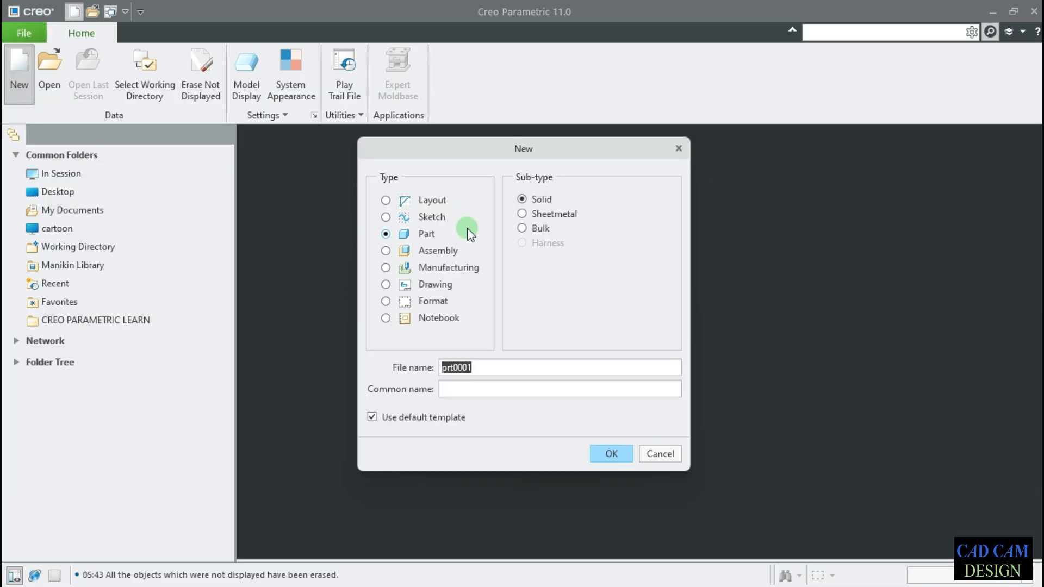
left_click(433, 217)
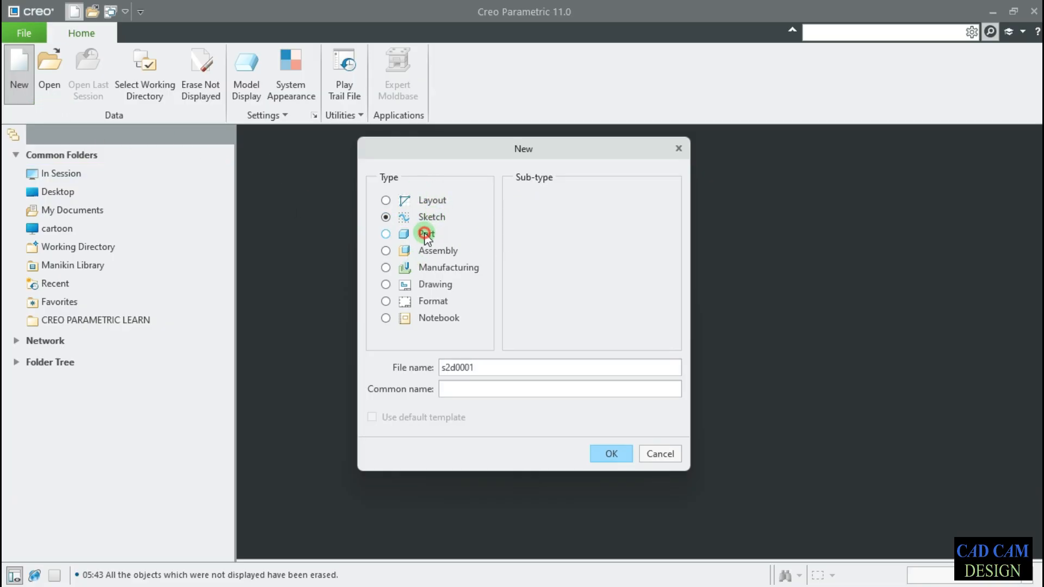
left_click(426, 235)
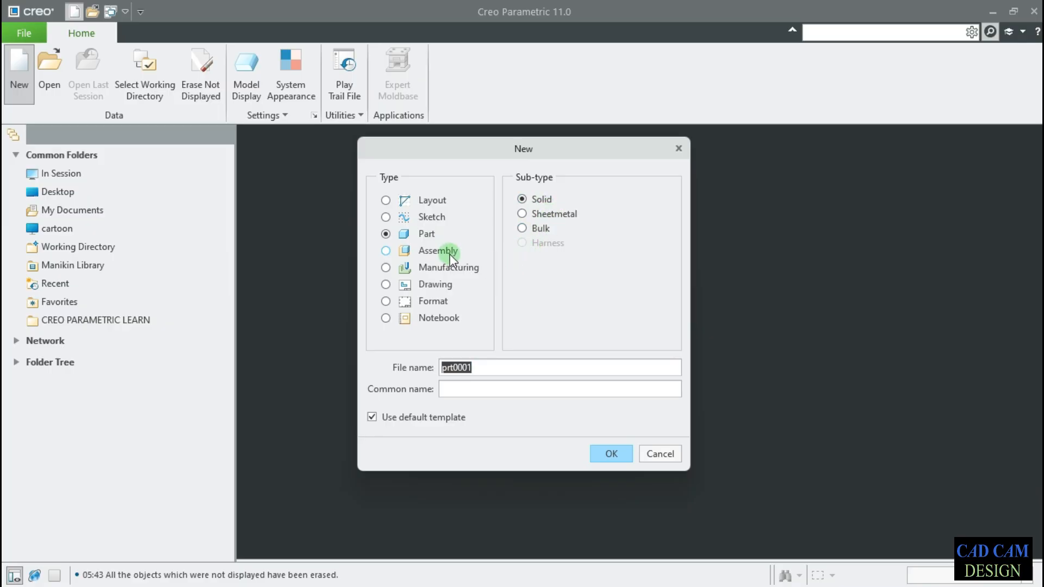
left_click(449, 255)
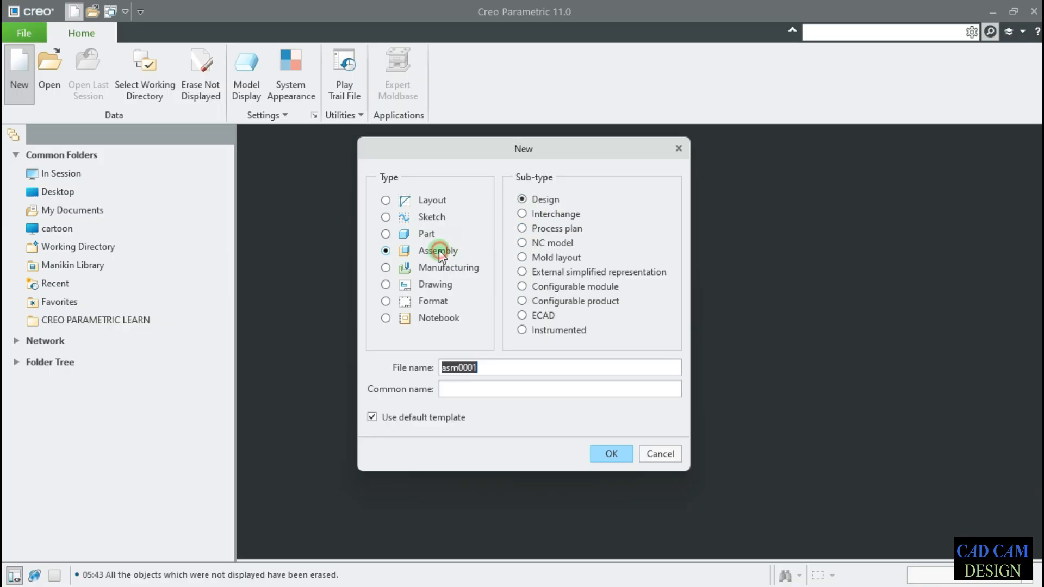
left_click(431, 286)
left_click(434, 302)
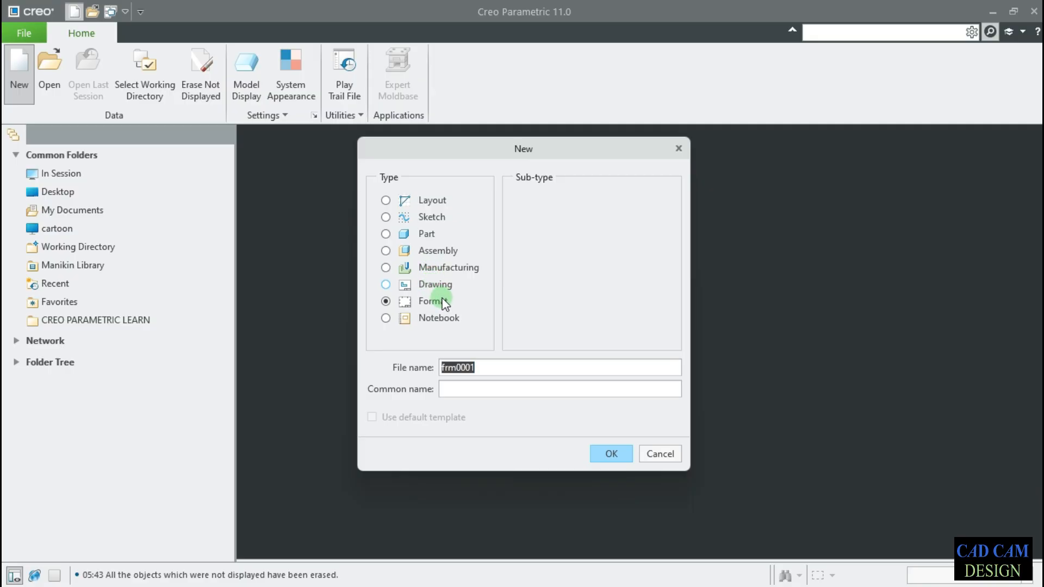
left_click(659, 453)
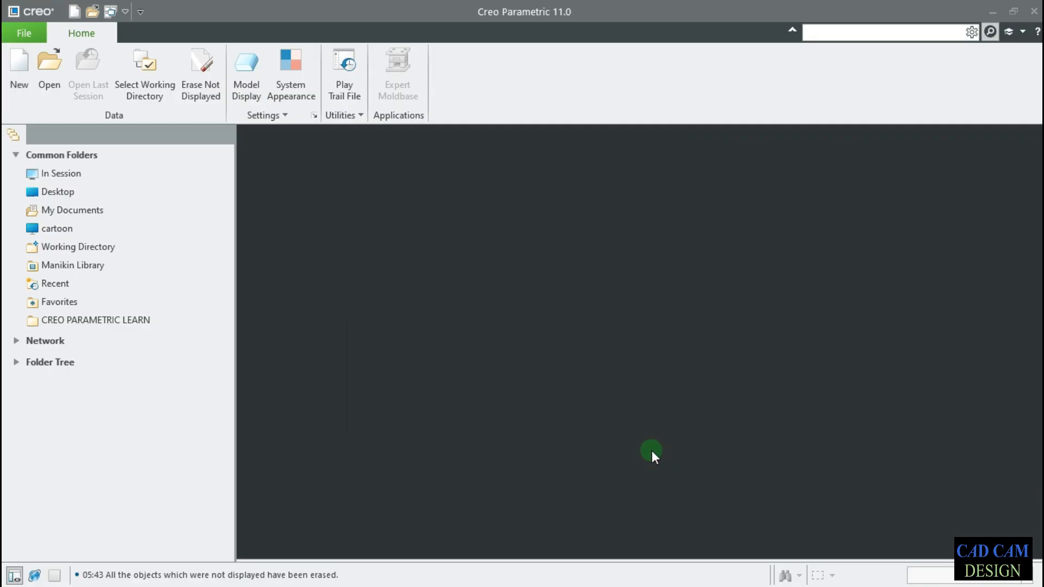
Run Erase Not Displayed again, and bring up the File Open dialog and close it without opening a file.
left_click(200, 71)
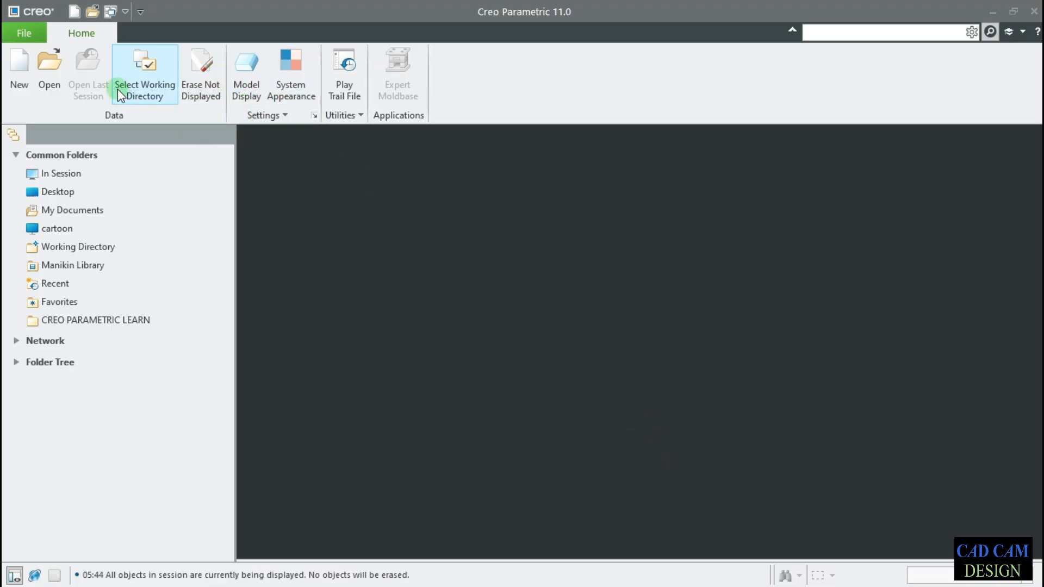
left_click(53, 60)
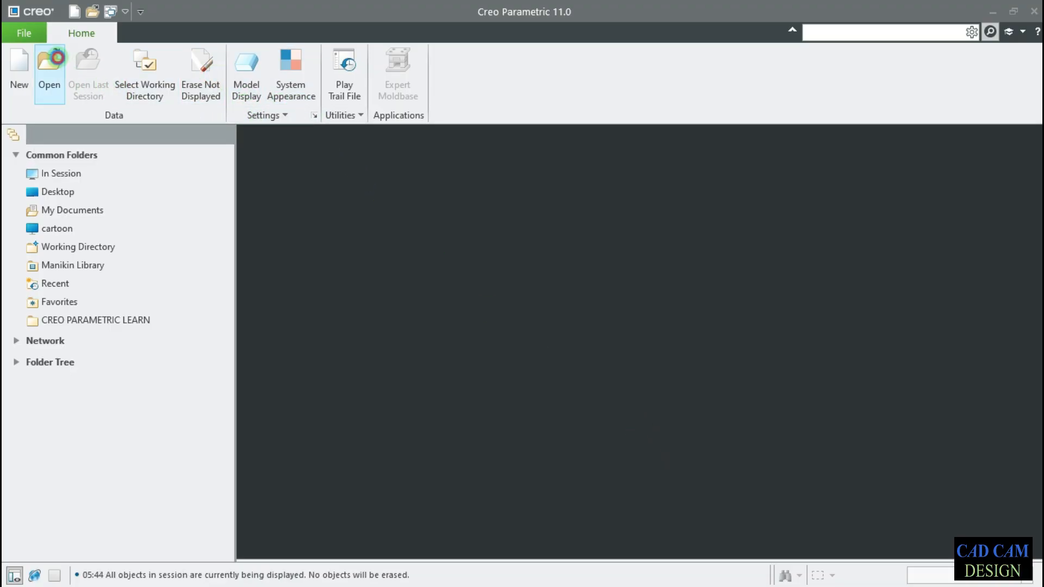
left_click(827, 136)
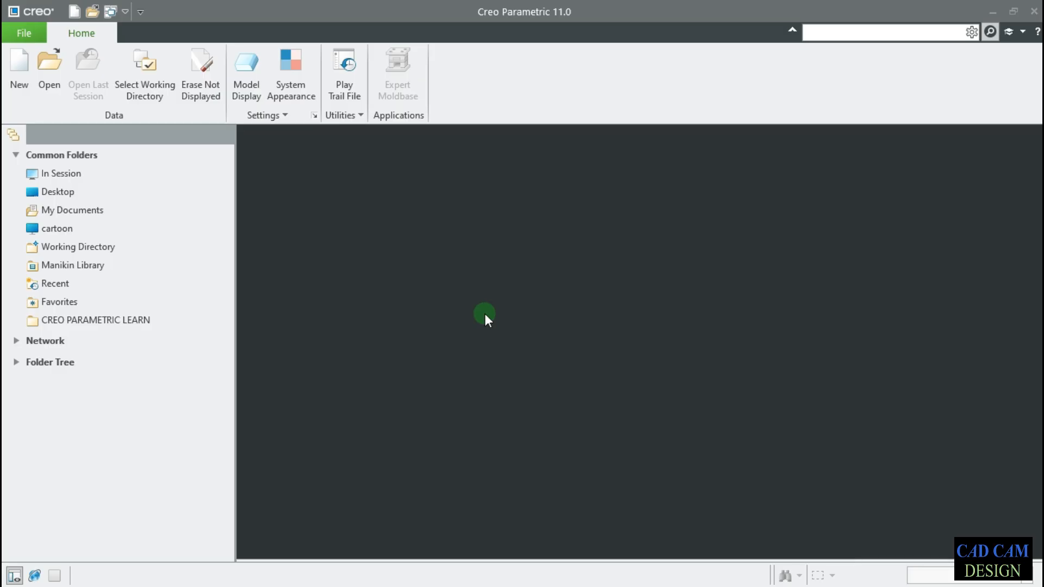
Pick 10000.drw in the File Open dialog, set the file type to All Files, and cancel without opening it.
left_click(49, 66)
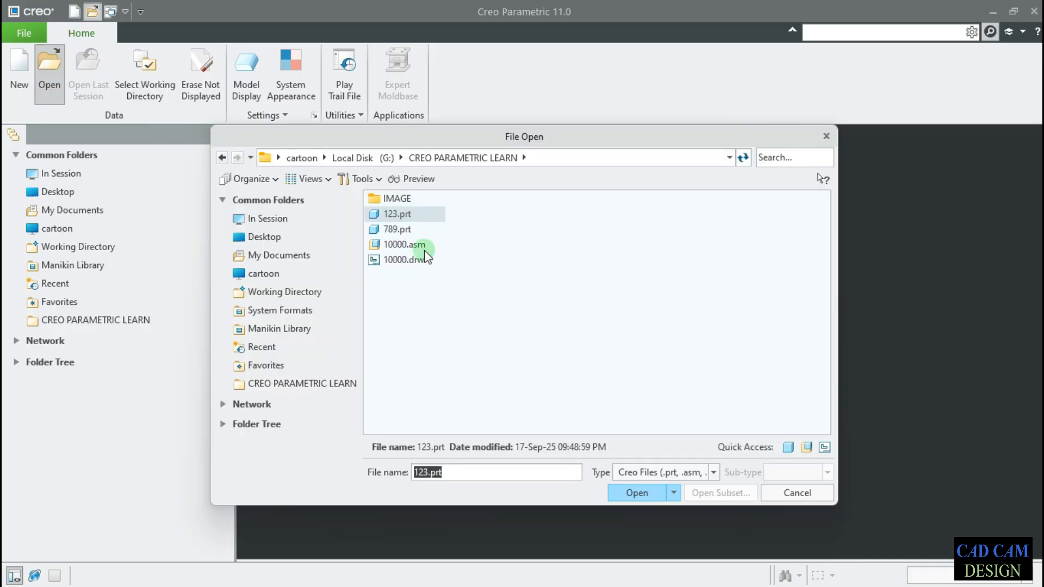
left_click(420, 260)
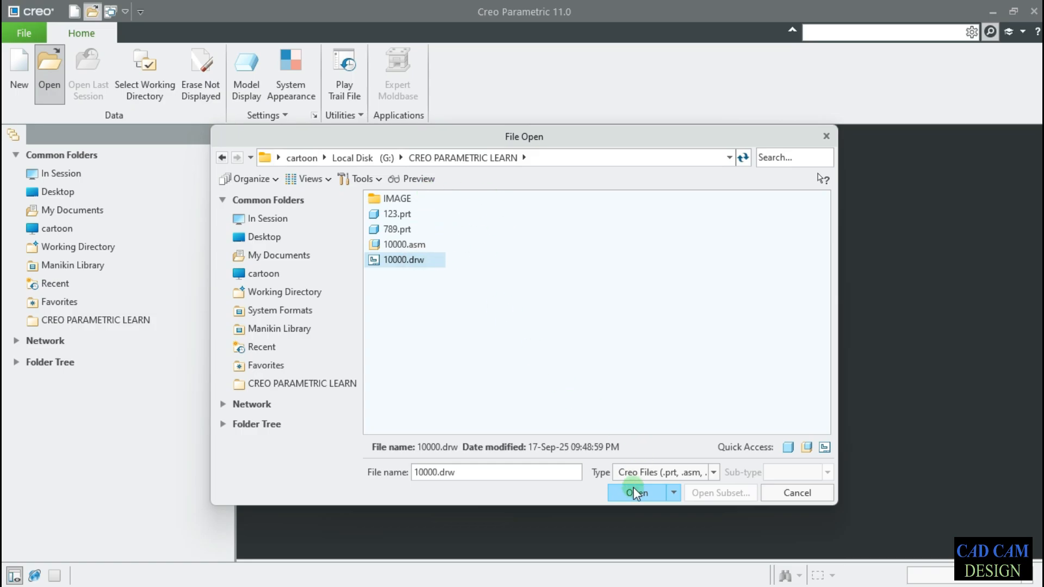
left_click(667, 474)
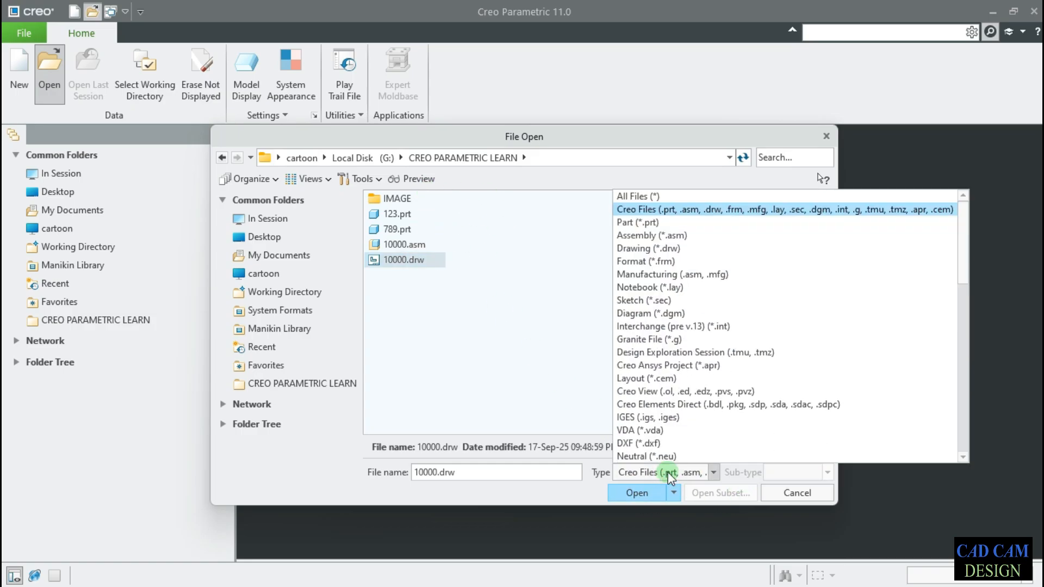
left_click(660, 196)
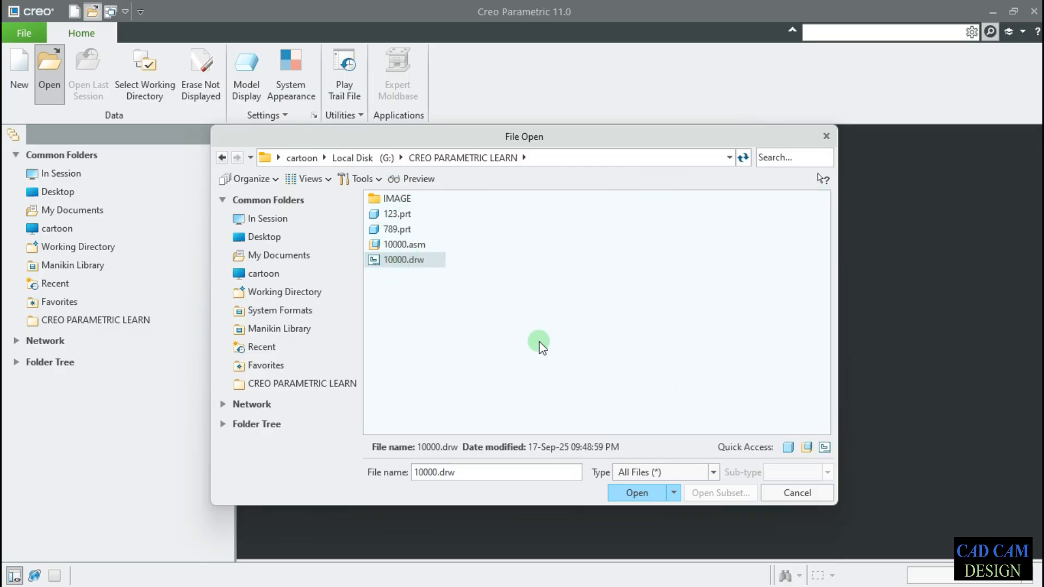
left_click(646, 476)
left_click(648, 474)
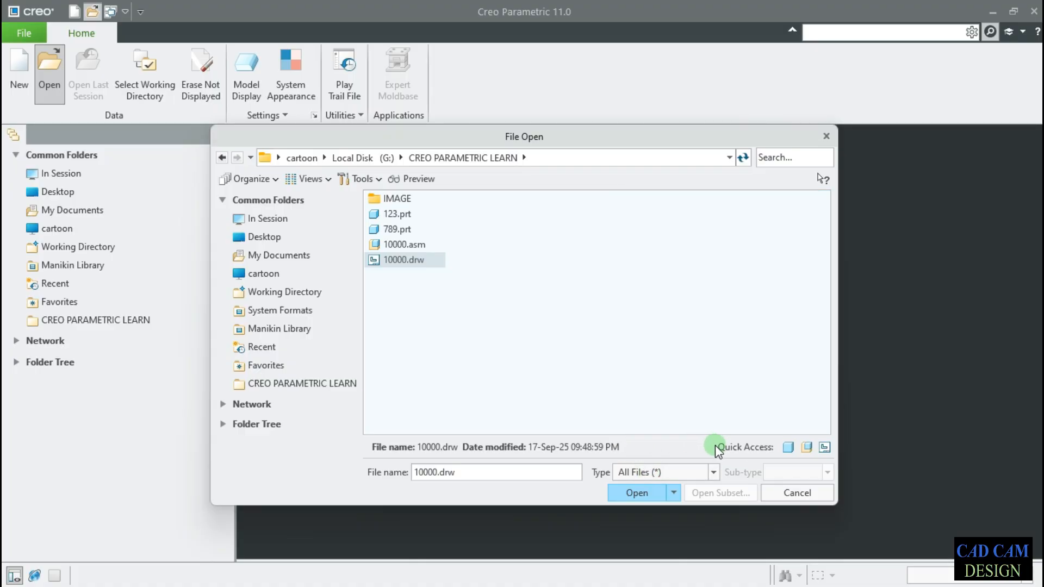
left_click(814, 494)
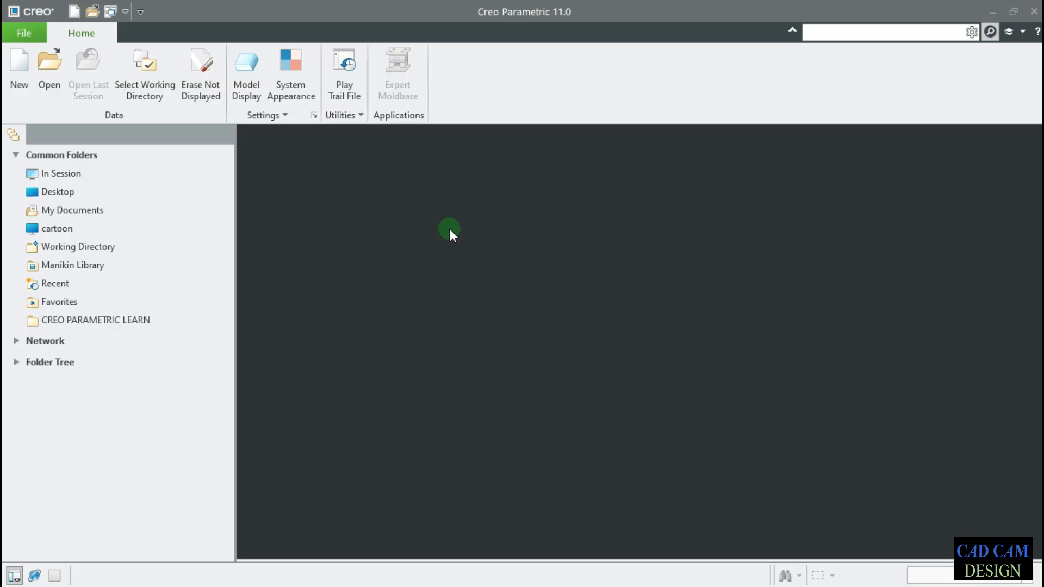
Check the contents of the In Session folder, and open the 10000.drw drawing from the CREO PARAMETRIC LEARN folder.
left_click(64, 172)
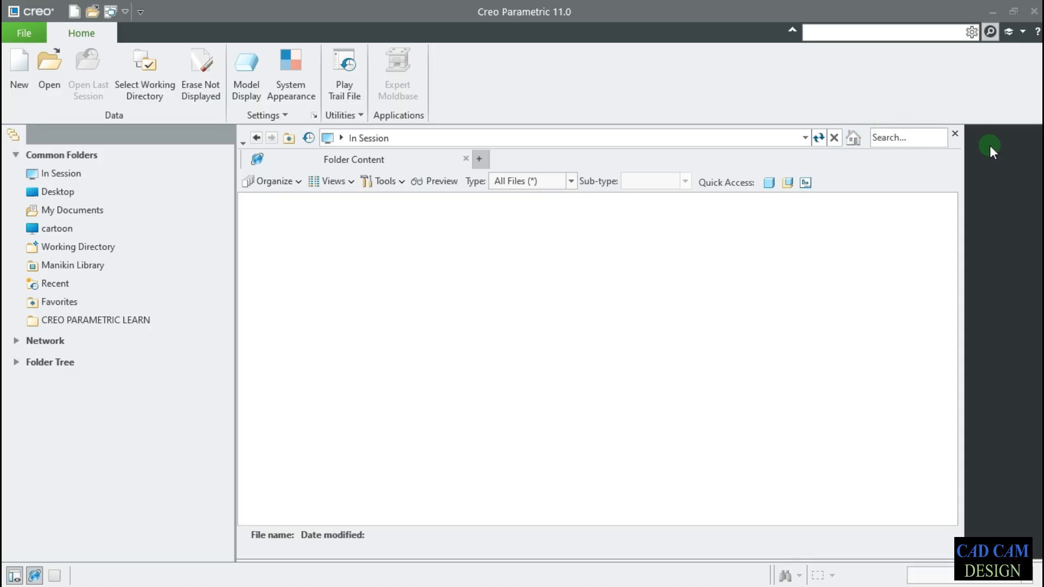
left_click(953, 137)
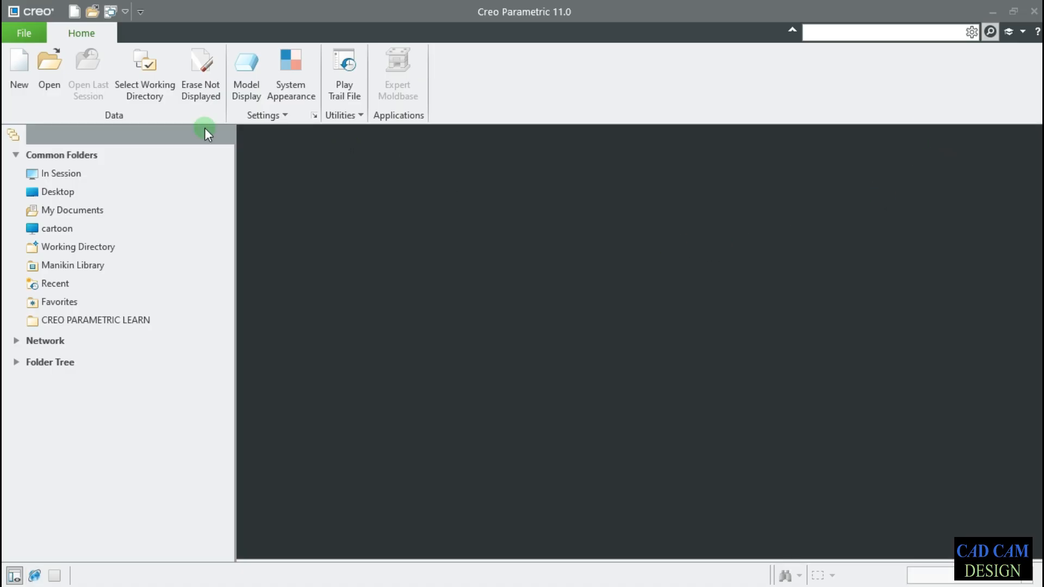
left_click(49, 71)
double_click(403, 260)
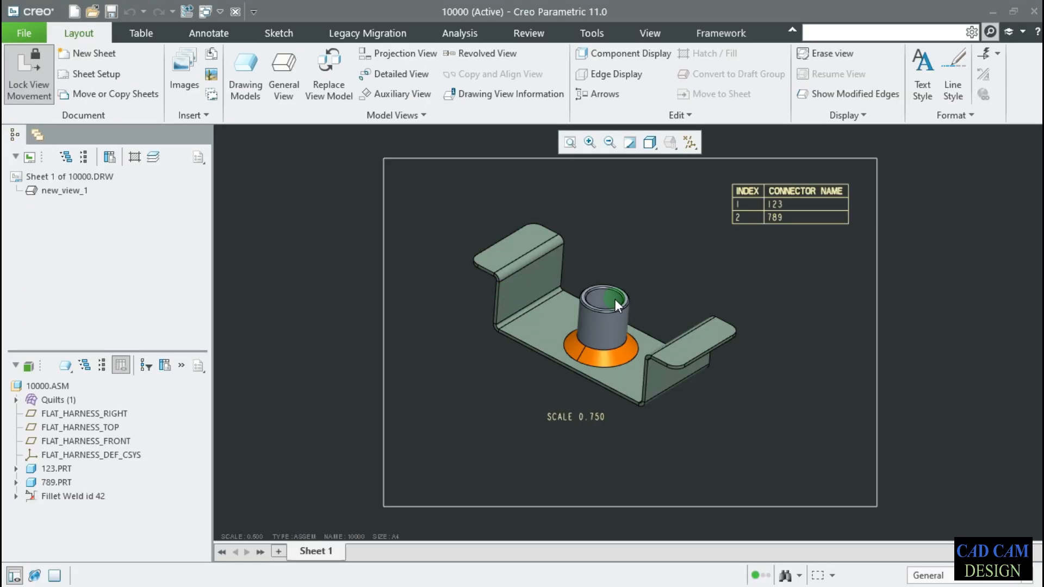
Unlock view movement and move the general assembly view up and to the left on the sheet, clear of the connector table.
left_click(576, 304)
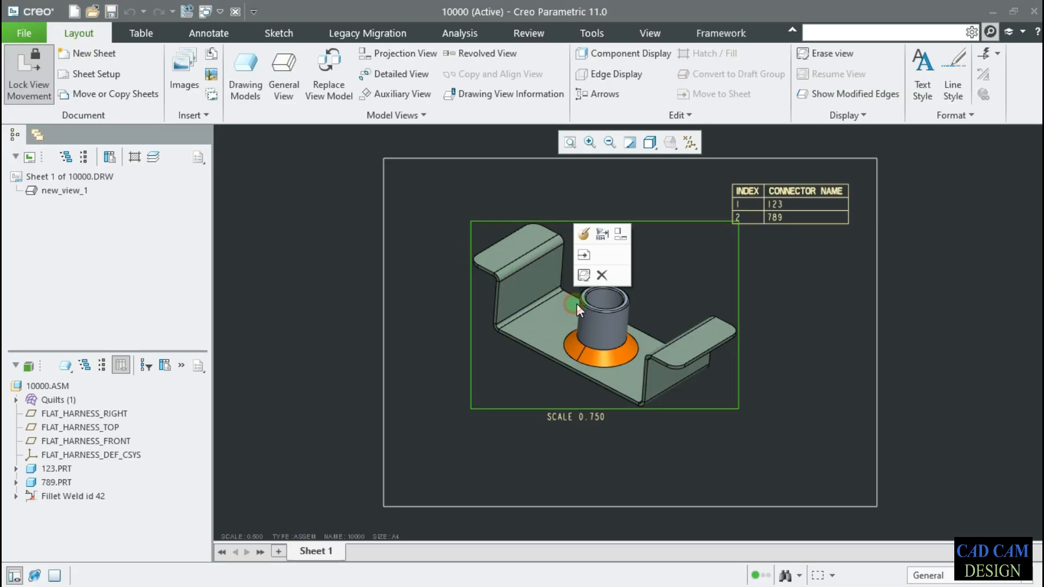
left_click(41, 73)
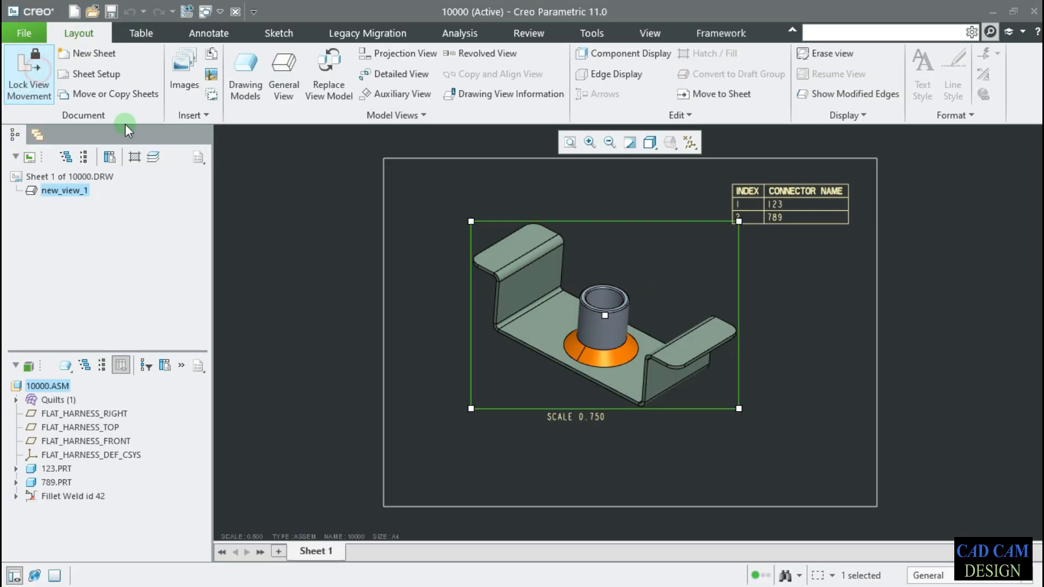
left_click_drag(629, 263, 583, 226)
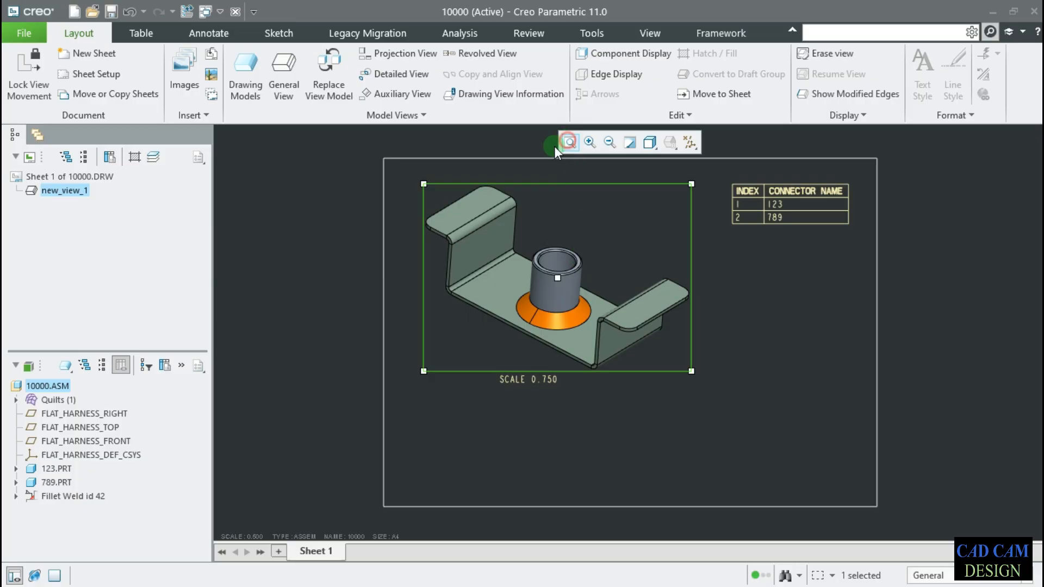
Close the drawing window and reopen 10000.drw from the In Session folder.
left_click(236, 11)
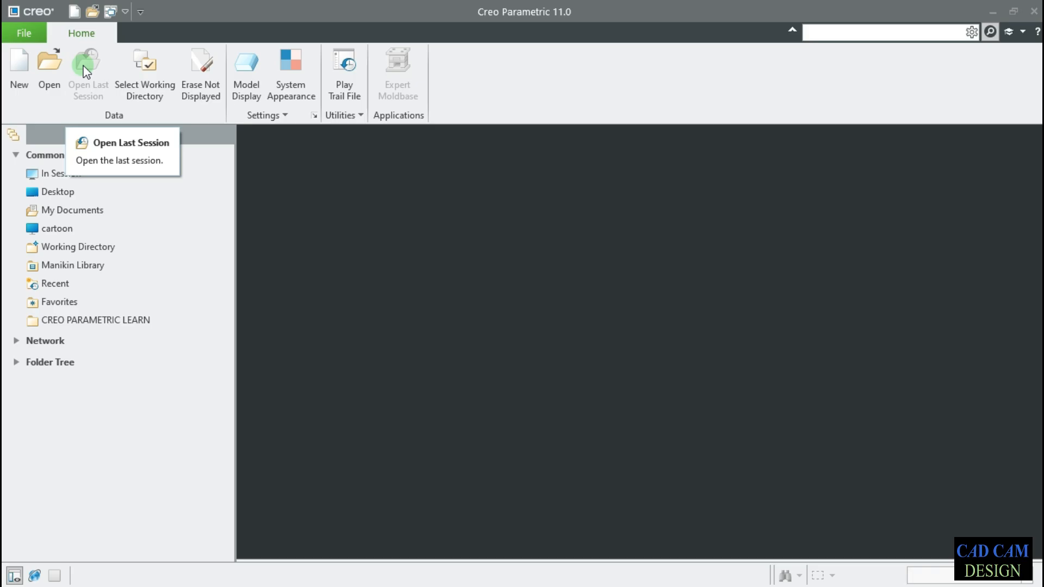
left_click(61, 173)
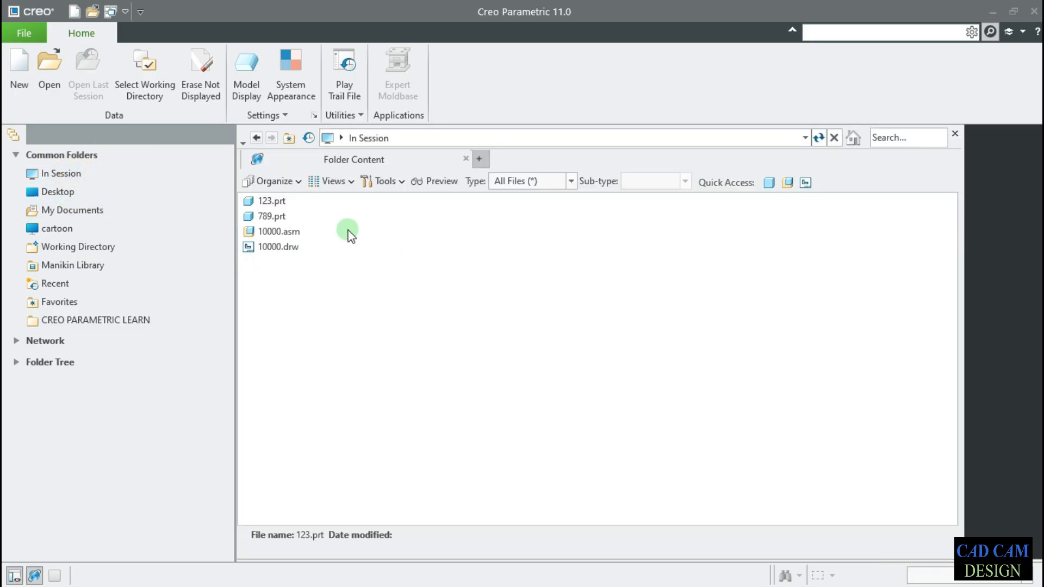
double_click(276, 248)
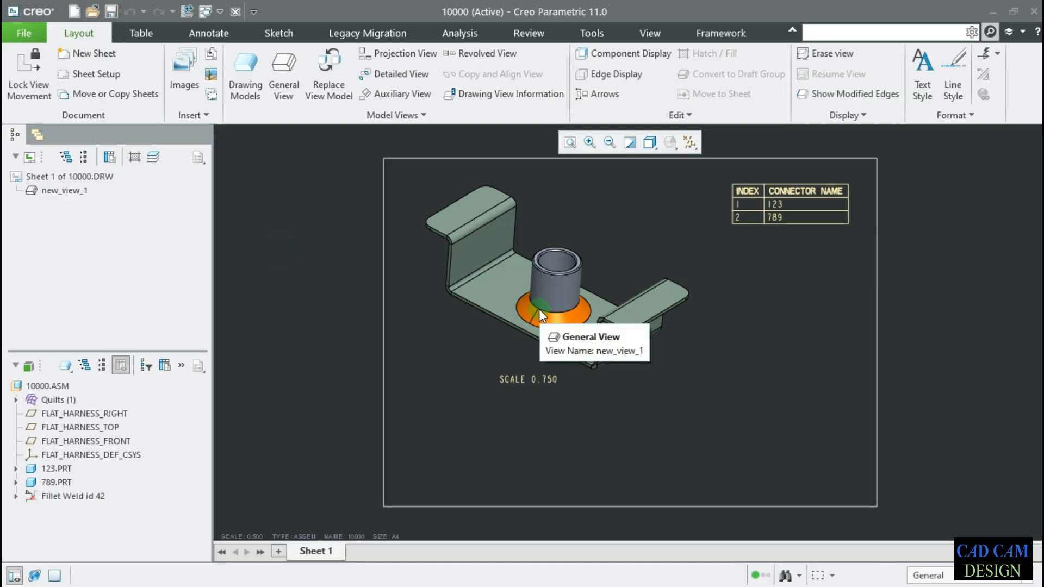
Close the reopened 10000 drawing and erase all objects that are not displayed from the session.
left_click(556, 282)
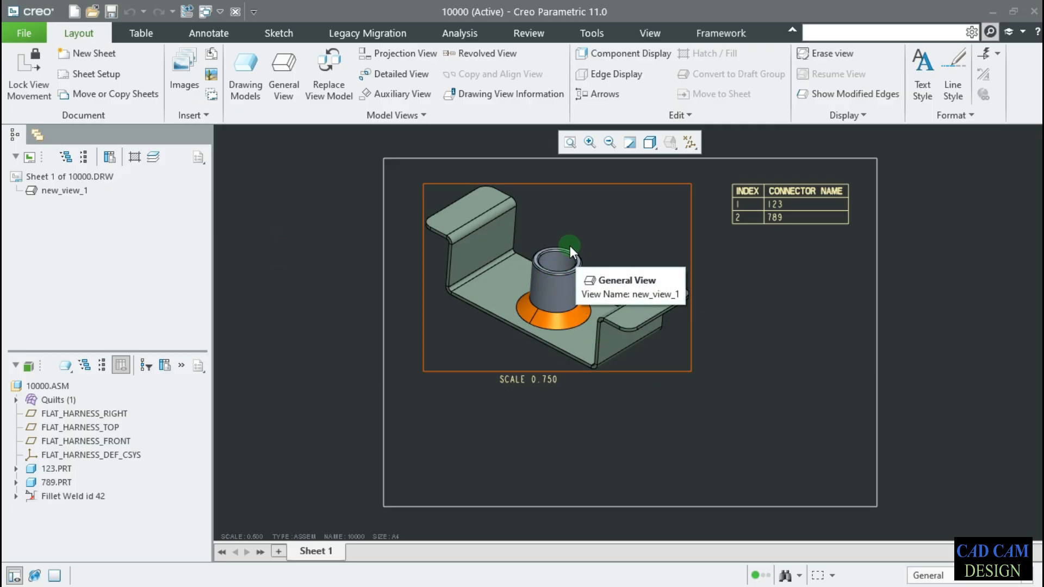
left_click(236, 11)
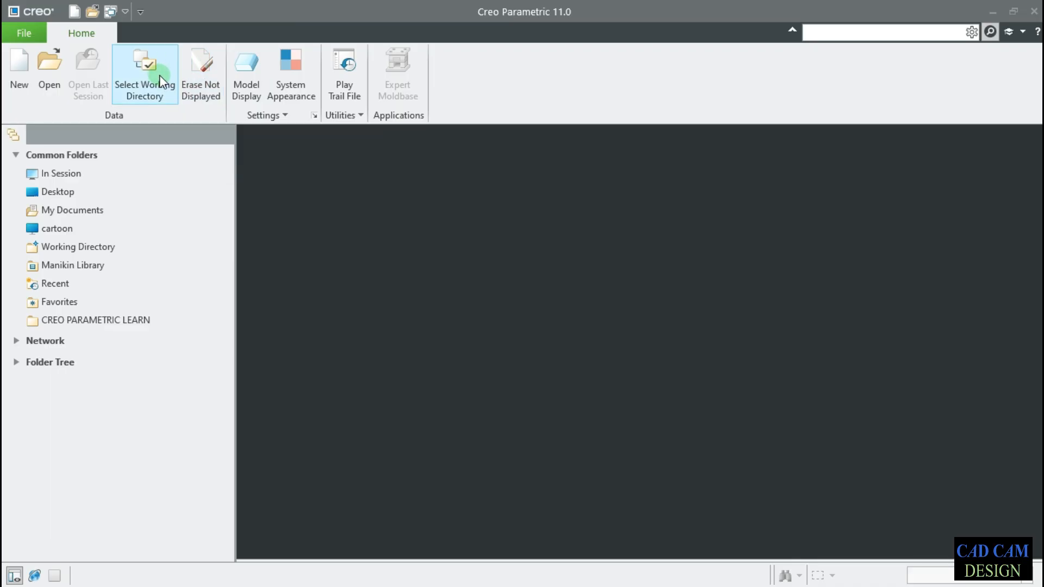
left_click(199, 71)
key("Return")
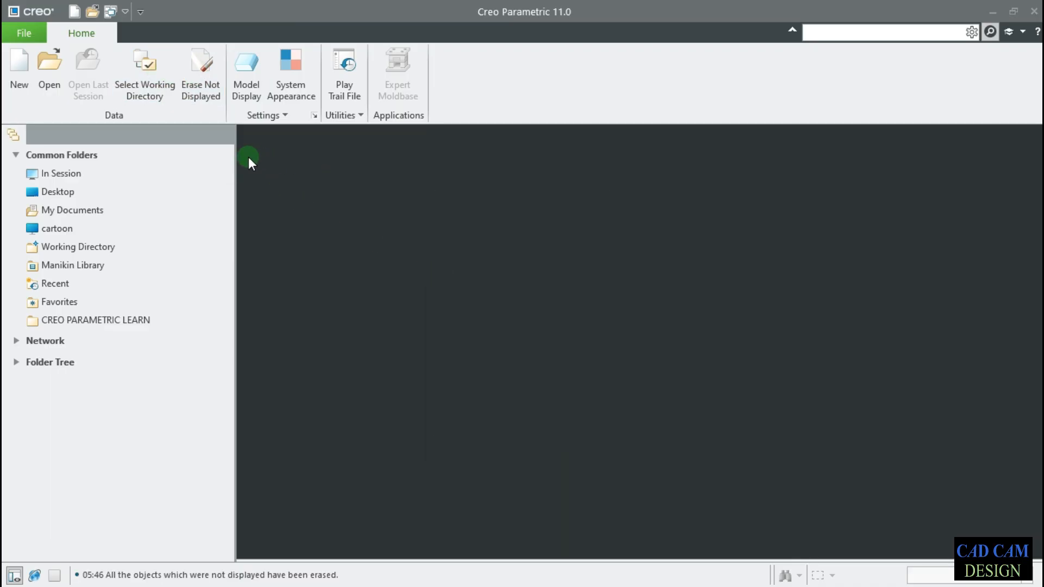
Set the working directory to G:\CREO PARAMETRIC LEARN, bringing up the New Folder prompt there and cancelling it.
left_click(152, 101)
left_click(318, 260)
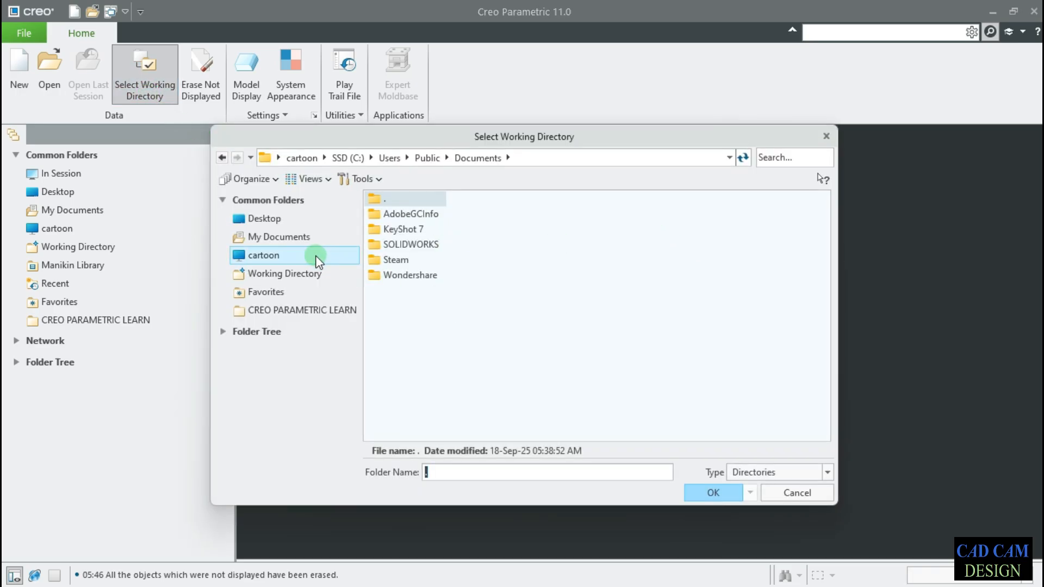
double_click(428, 262)
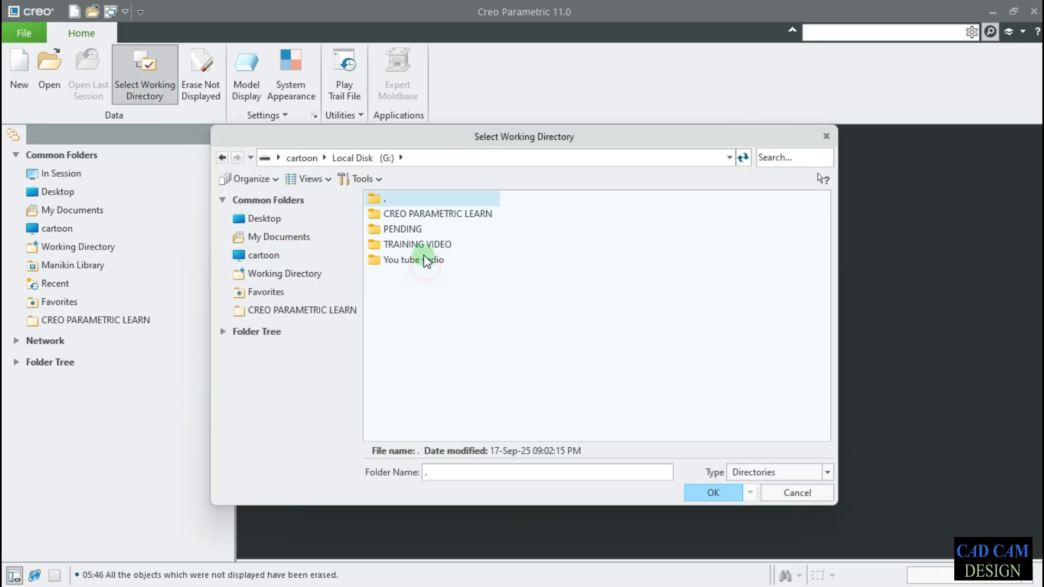
double_click(441, 214)
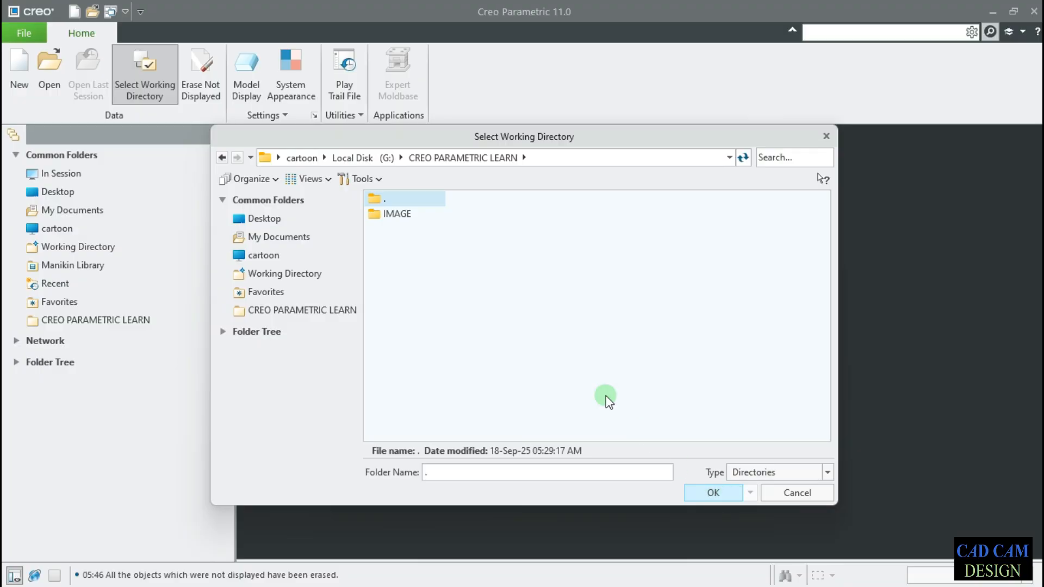
right_click(522, 302)
left_click(567, 359)
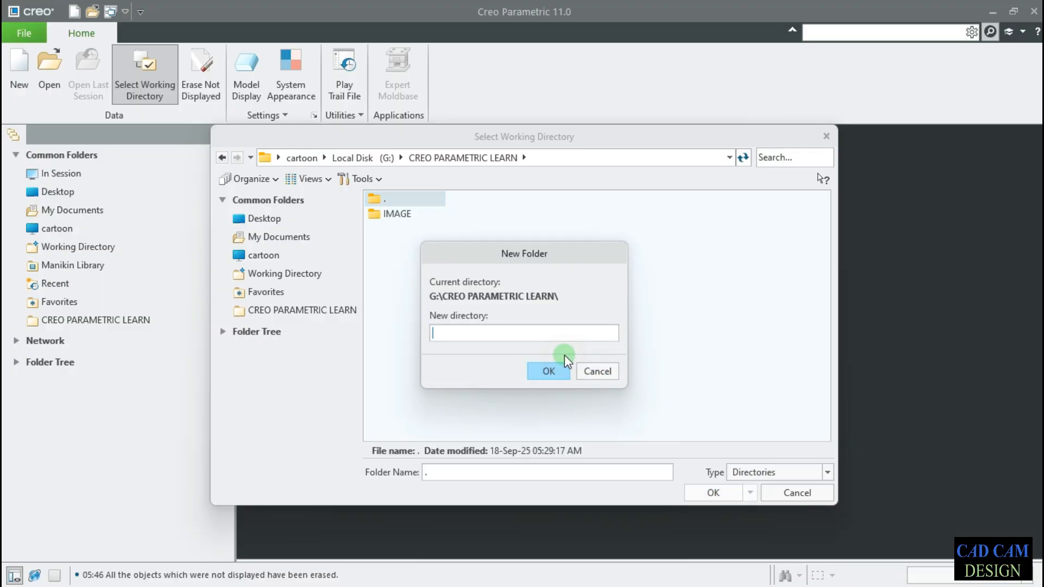
left_click(595, 370)
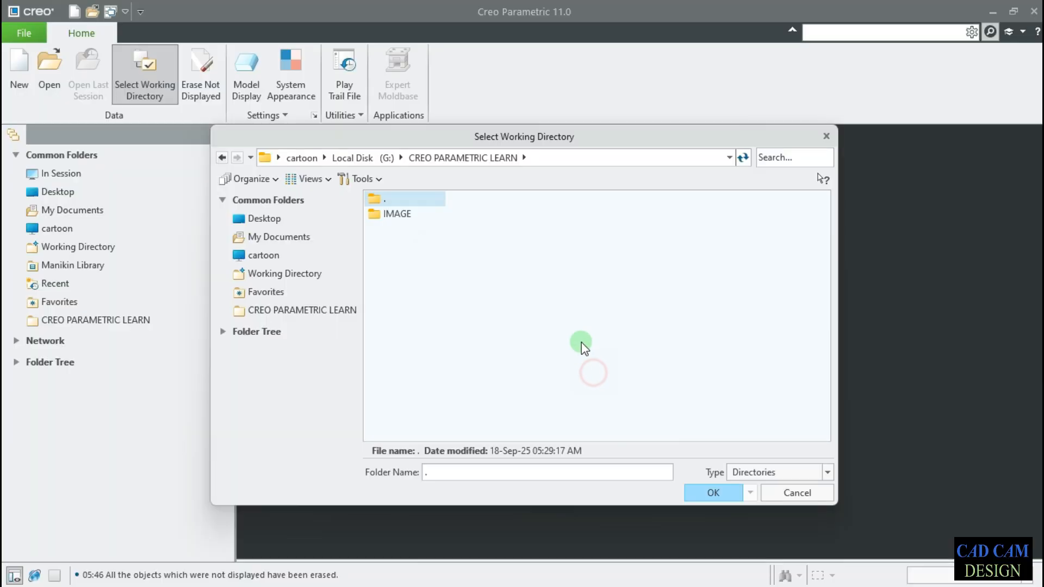
left_click(727, 495)
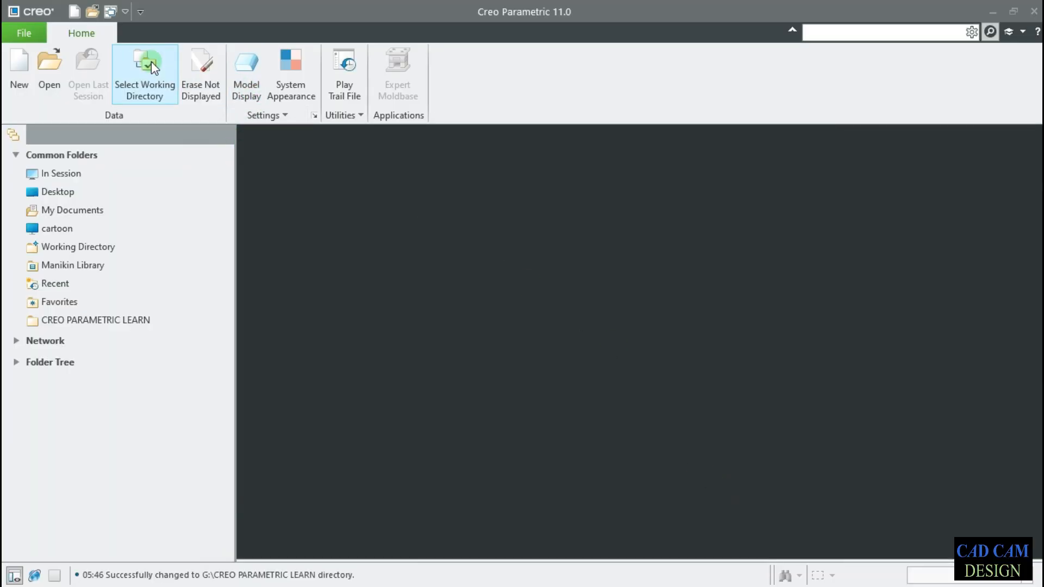
Run Erase Not Displayed to clear any leftover objects from the session.
left_click(200, 62)
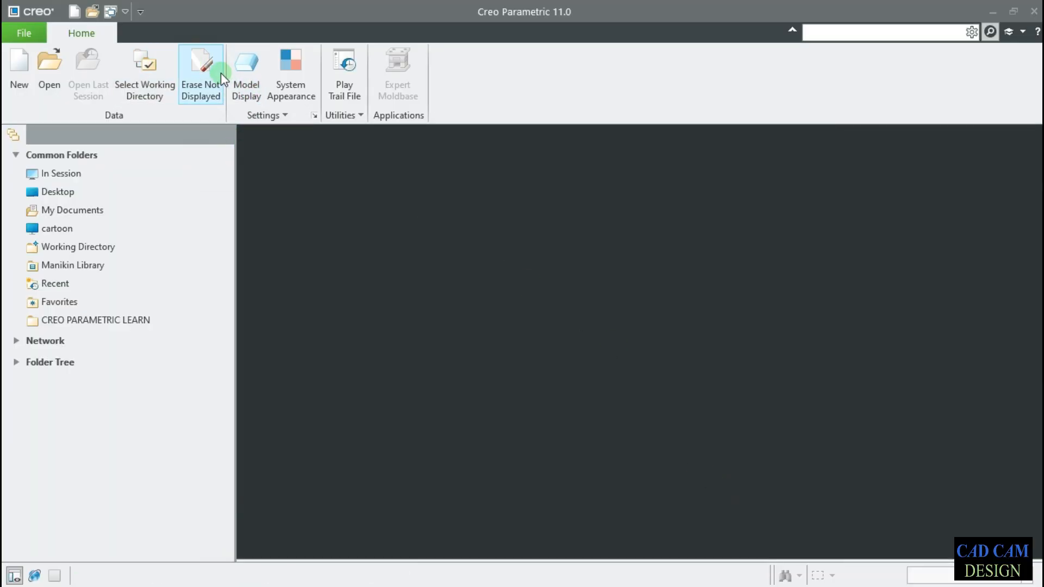
left_click(193, 59)
left_click(341, 276)
Open the 10000.asm assembly from the working directory and close its window.
left_click(54, 71)
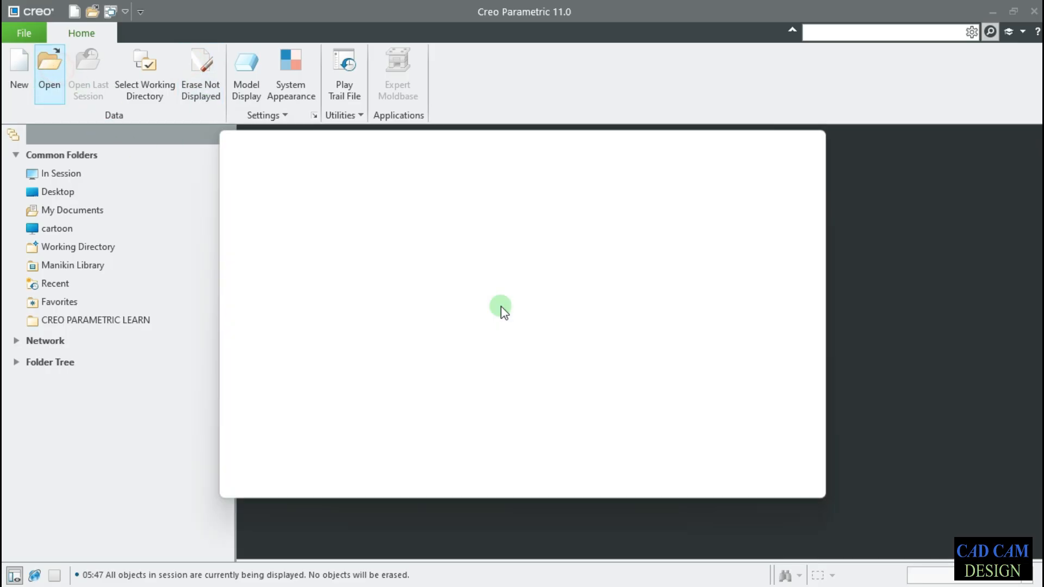
left_click(412, 260)
double_click(404, 245)
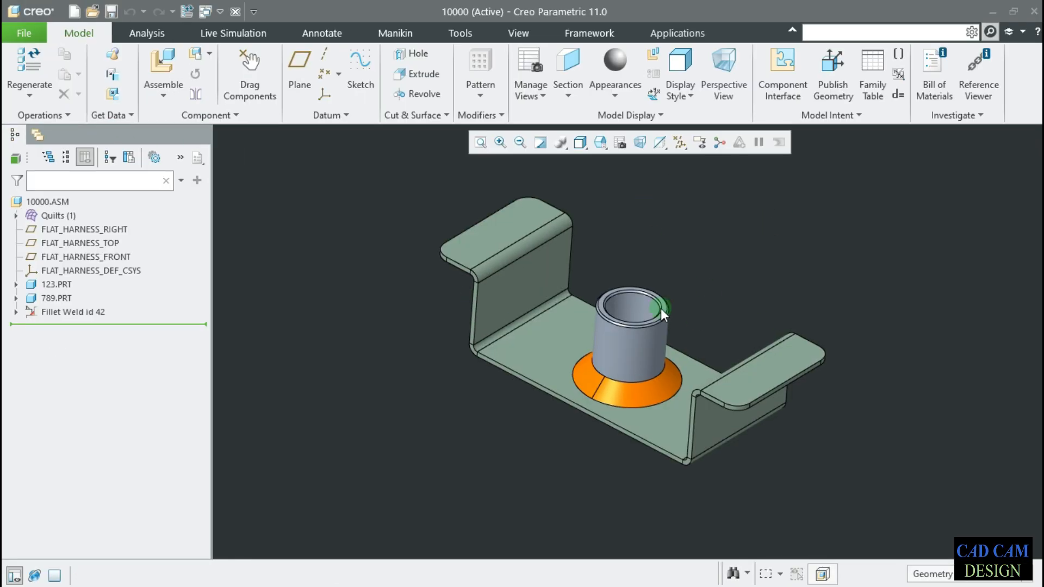
left_click(235, 12)
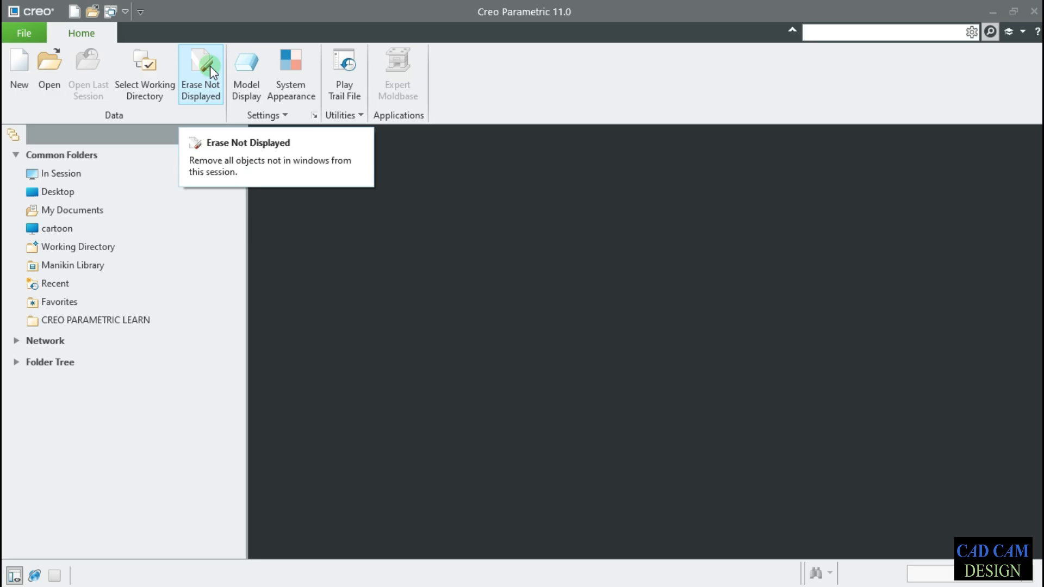
Review the In Session files in the File Open dialog, cancel, and erase 123.PRT, 789.PRT and 10000.ASM from the session.
left_click(49, 68)
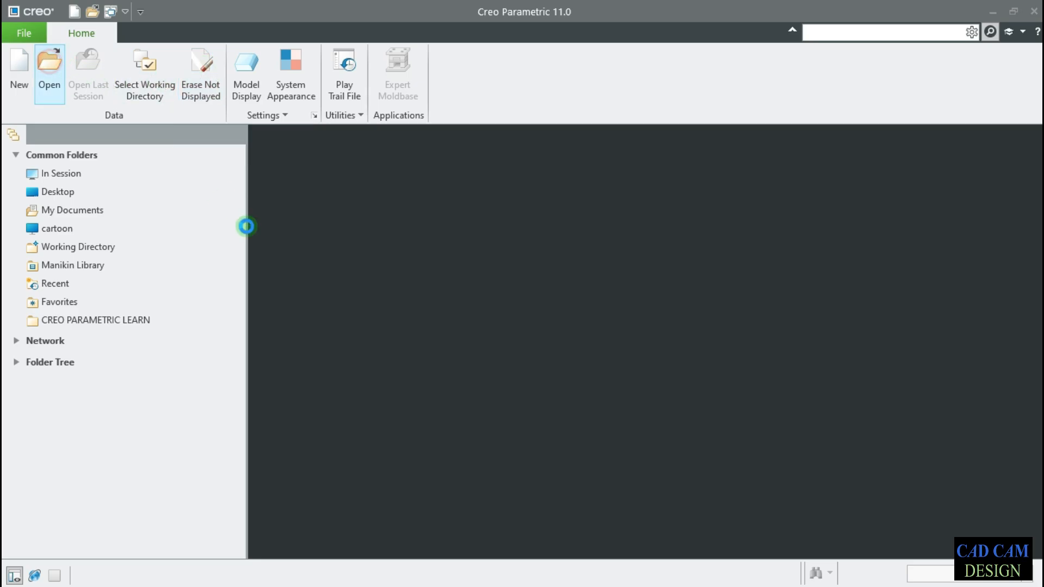
left_click(288, 222)
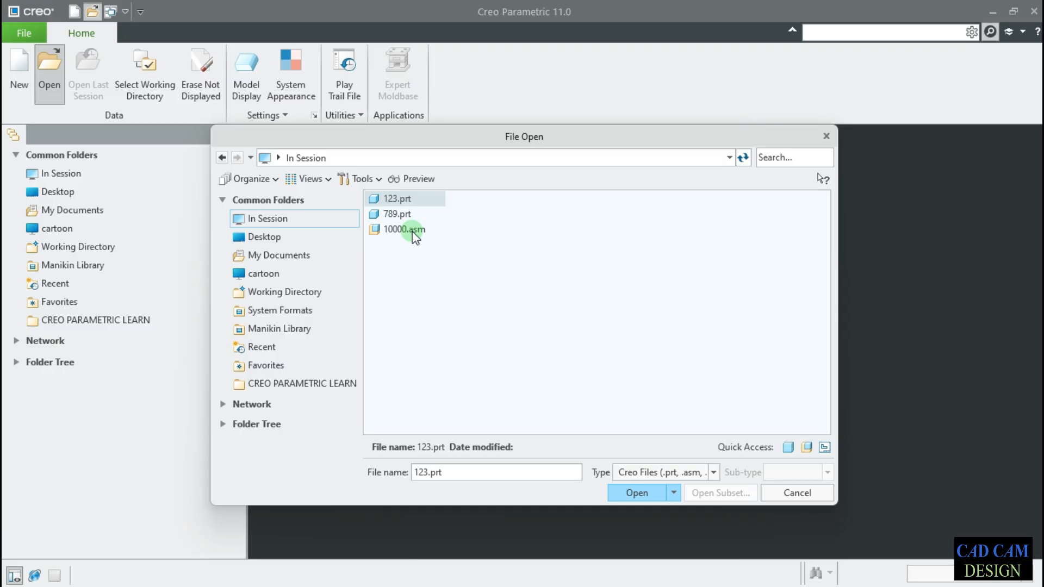
left_click(790, 494)
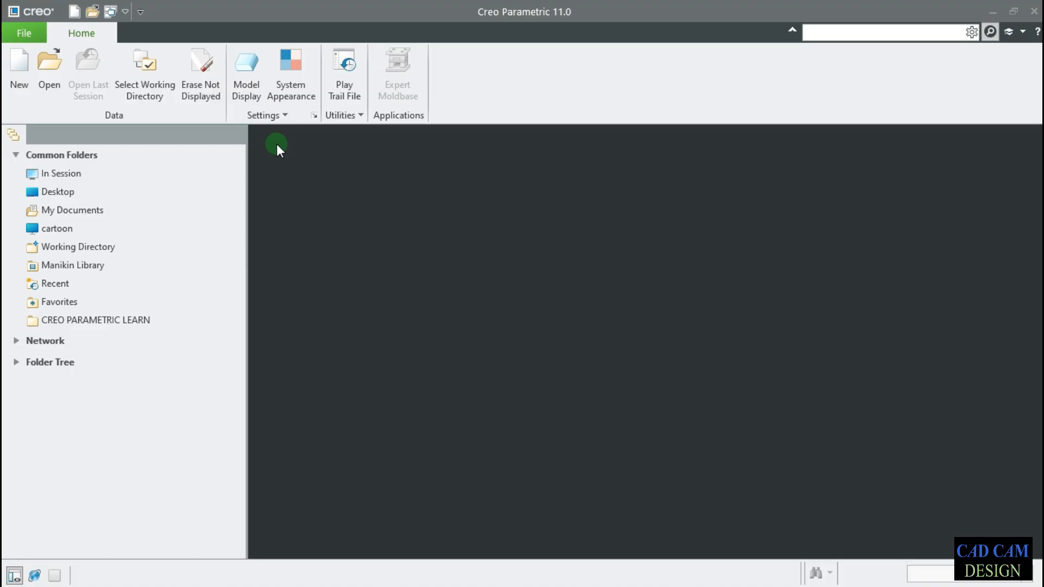
left_click(221, 73)
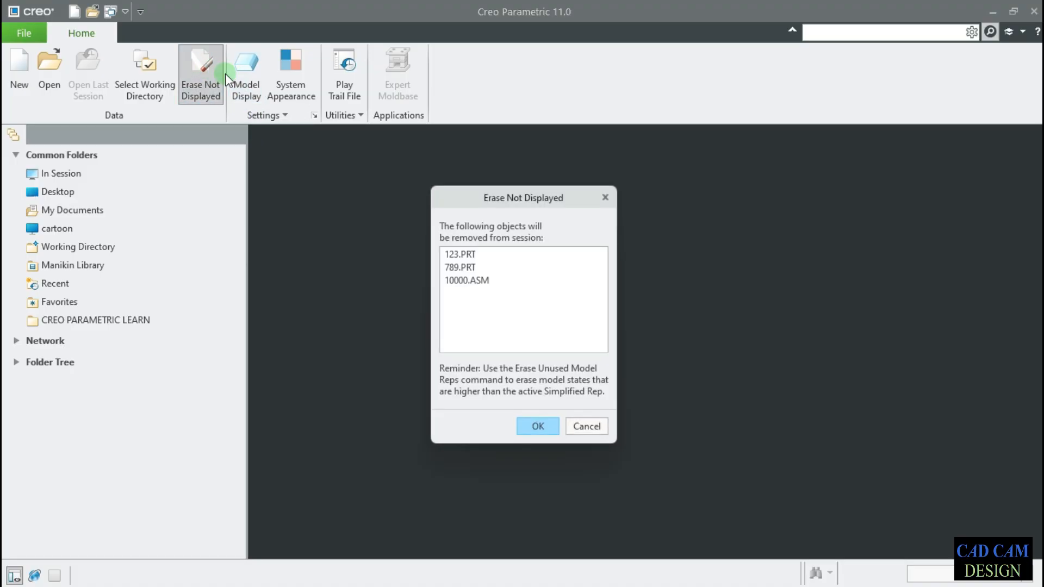
left_click(551, 428)
Look at the additional Settings commands, and bring up the System Appearance options.
left_click(285, 116)
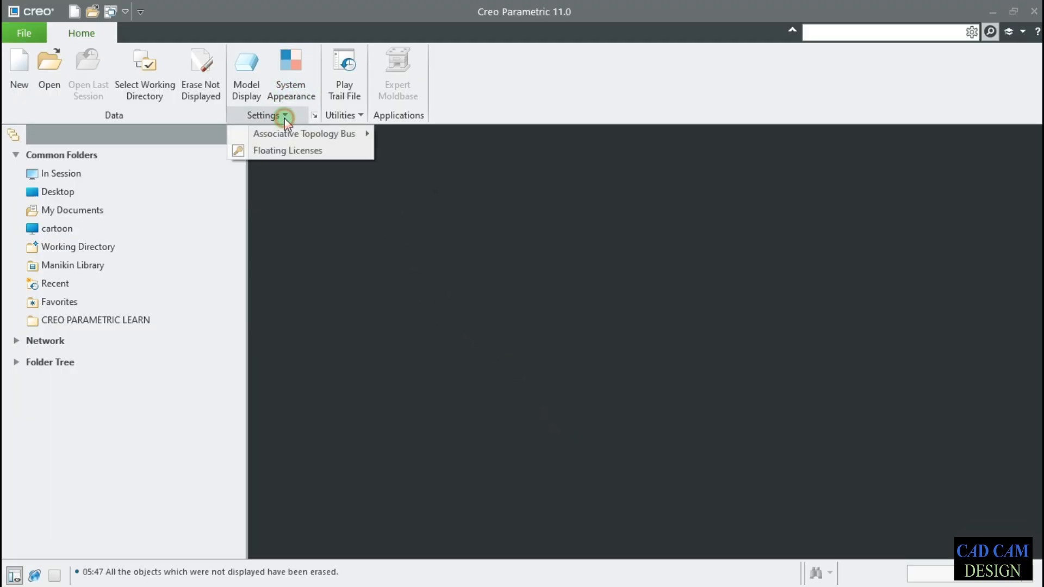
mouse_move(296, 137)
left_click(412, 256)
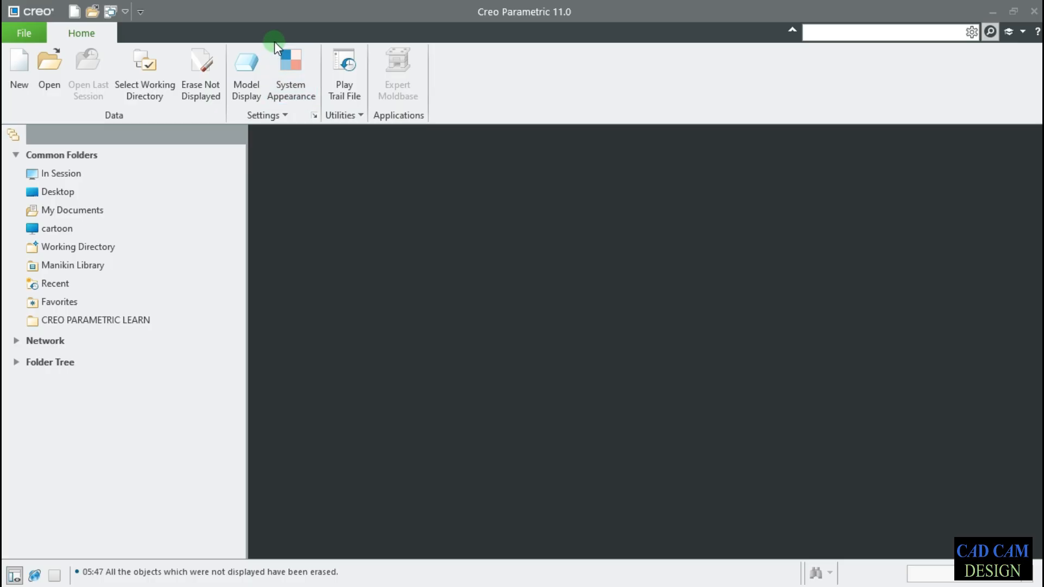
left_click(289, 87)
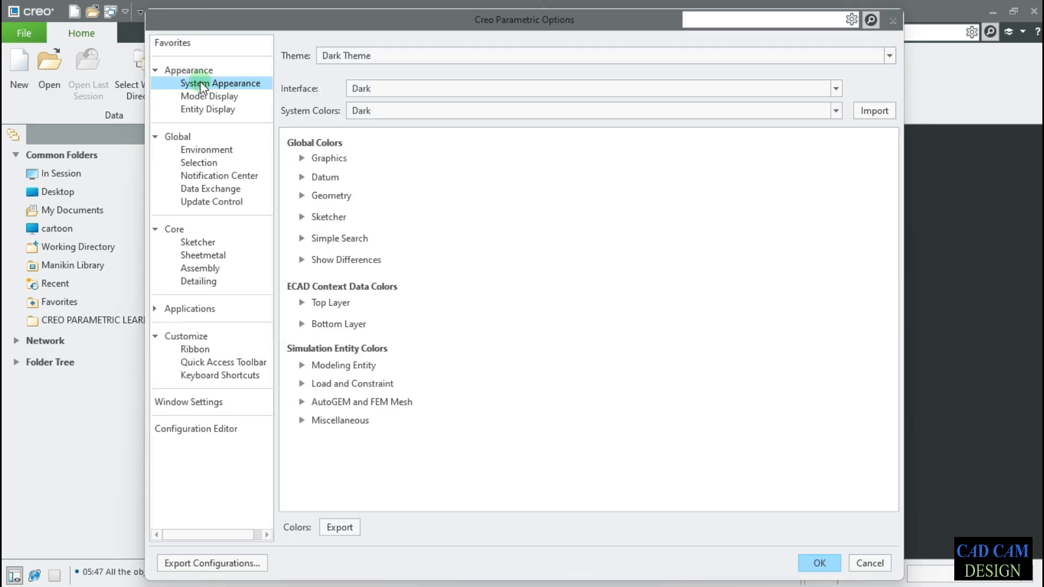
Close the System Appearance options, then view the Model Display options and close them.
left_click(893, 20)
left_click(244, 92)
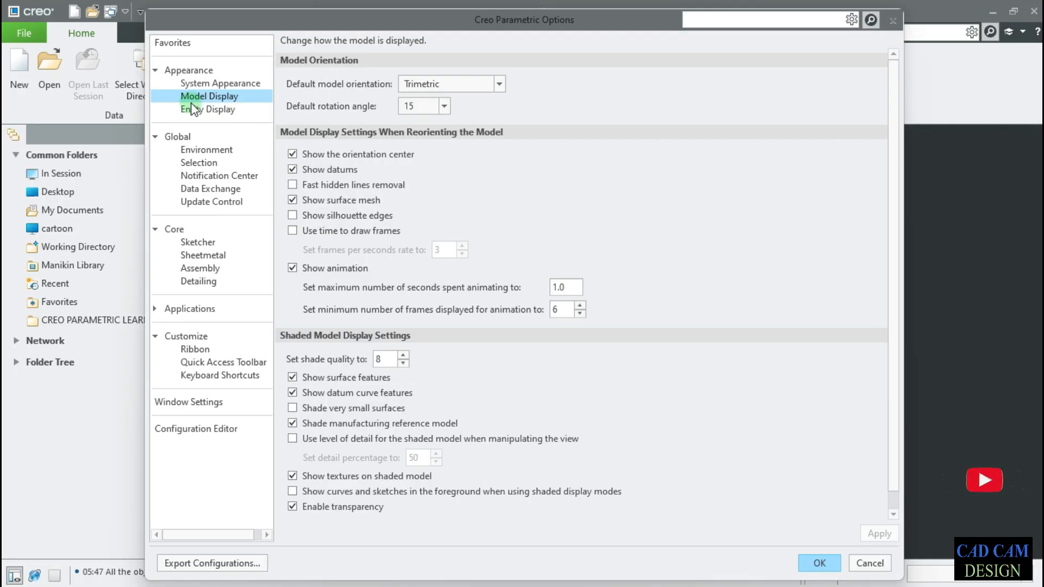
left_click(893, 20)
View the ribbon customization options and the Play Trail File dialog, leaving both without changes.
right_click(521, 66)
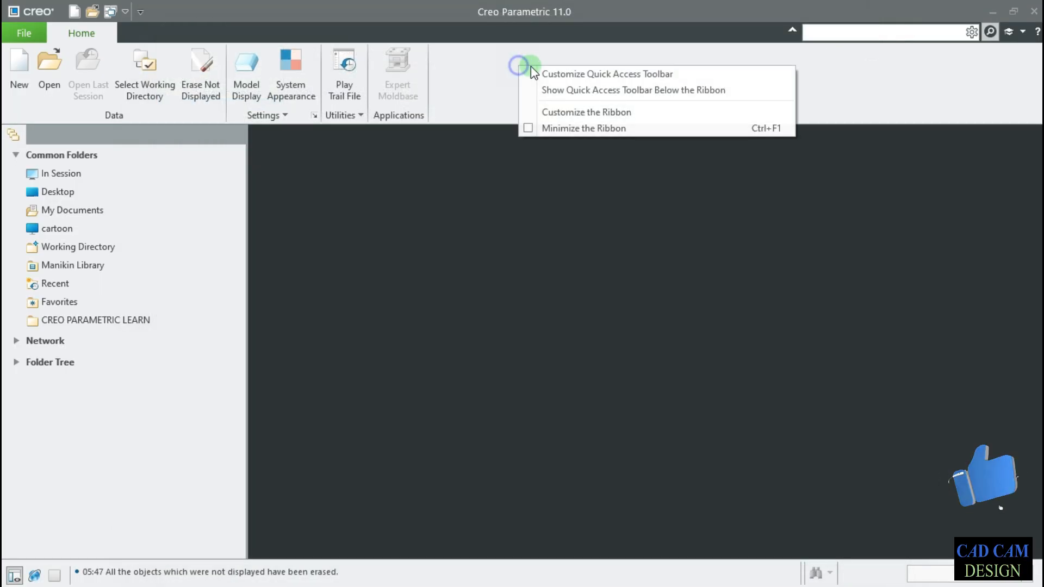
left_click(558, 111)
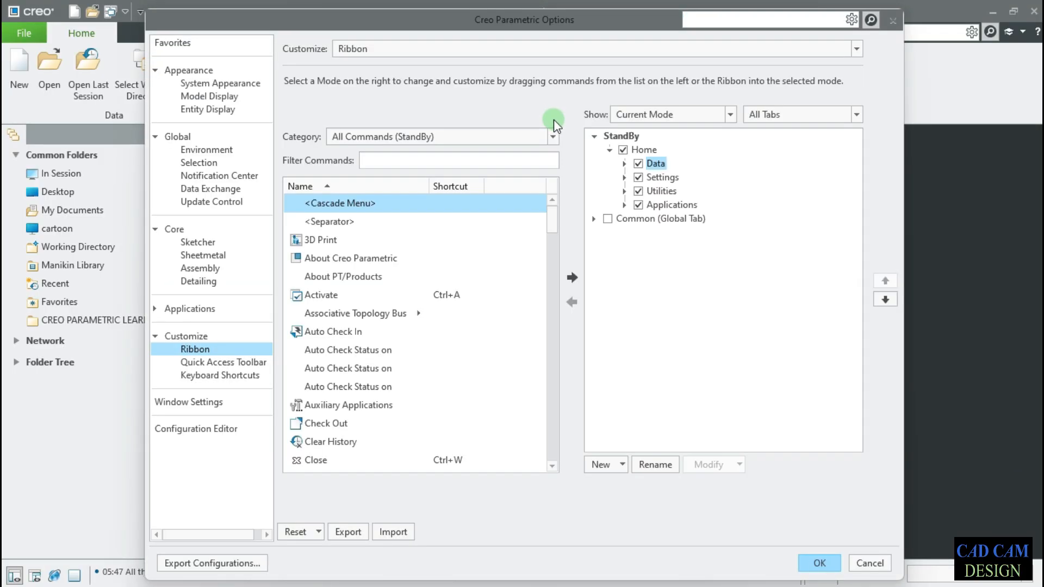
left_click(892, 20)
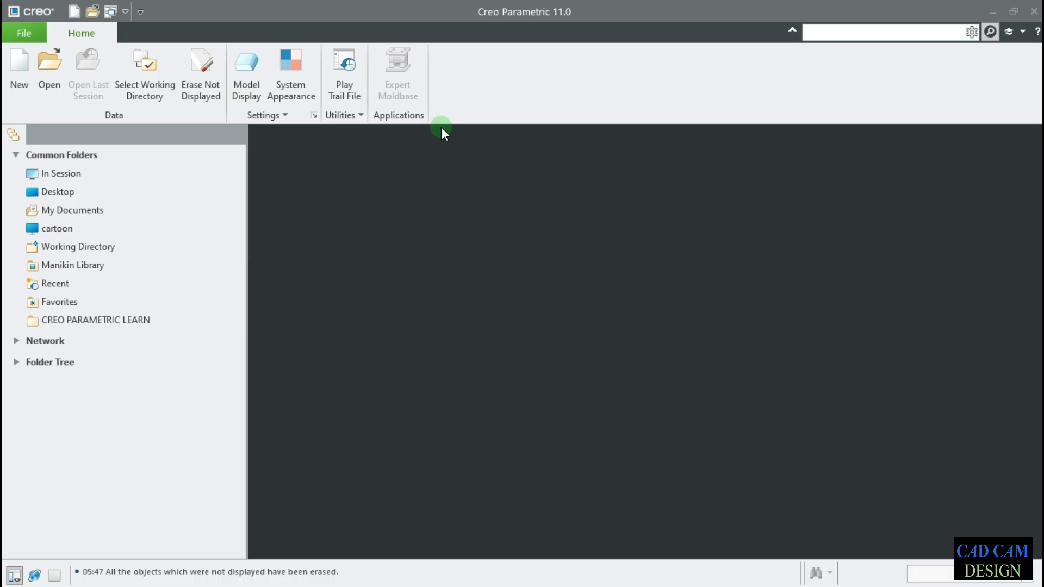
left_click(360, 84)
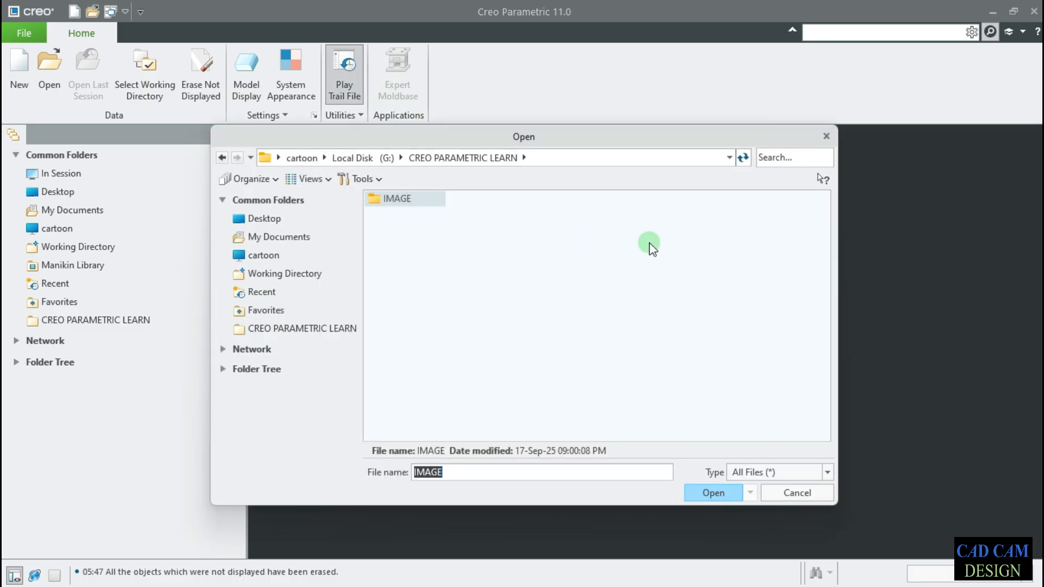
left_click(830, 497)
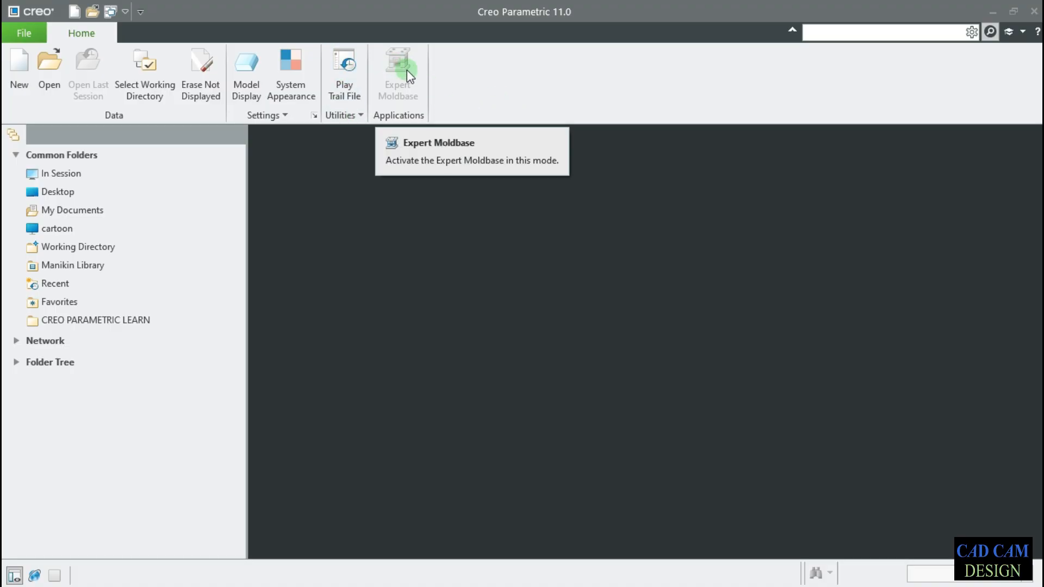
Bring up the ribbon customization options and compare their Home tab groups with the Data, Settings, Utilities and Applications groups on the ribbon.
right_click(483, 79)
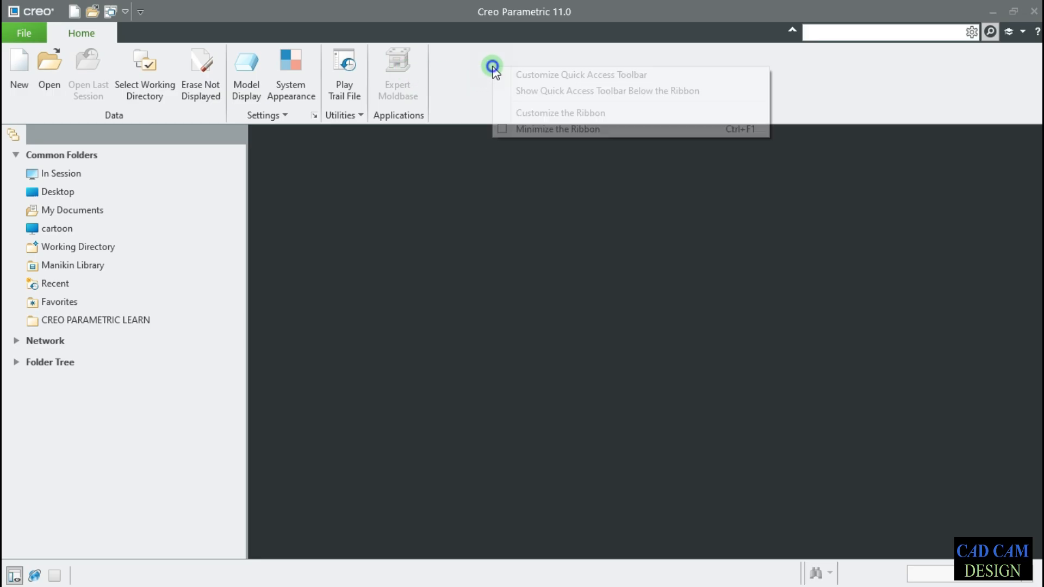
left_click(527, 111)
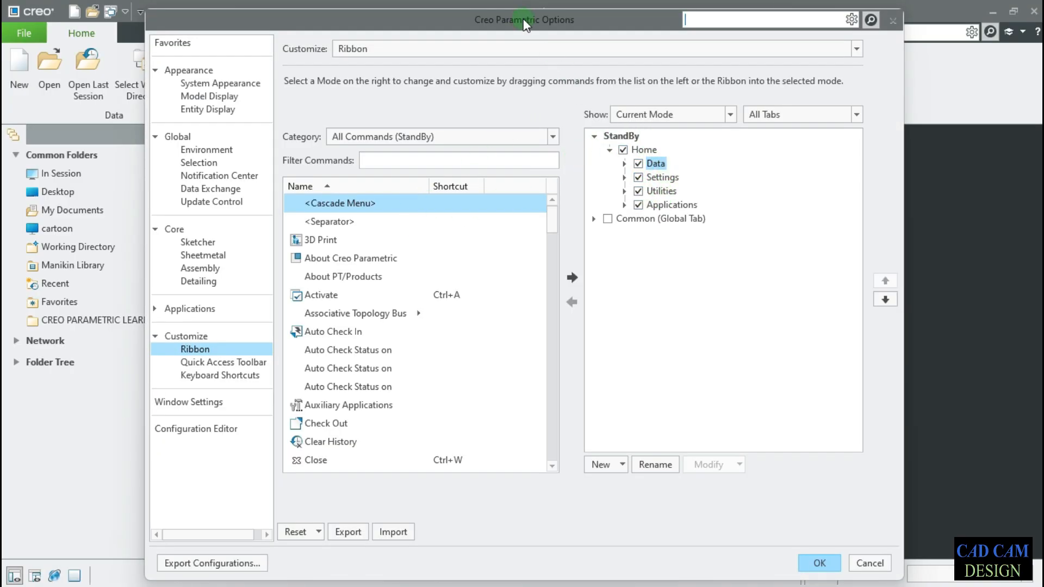
left_click_drag(524, 18, 587, 160)
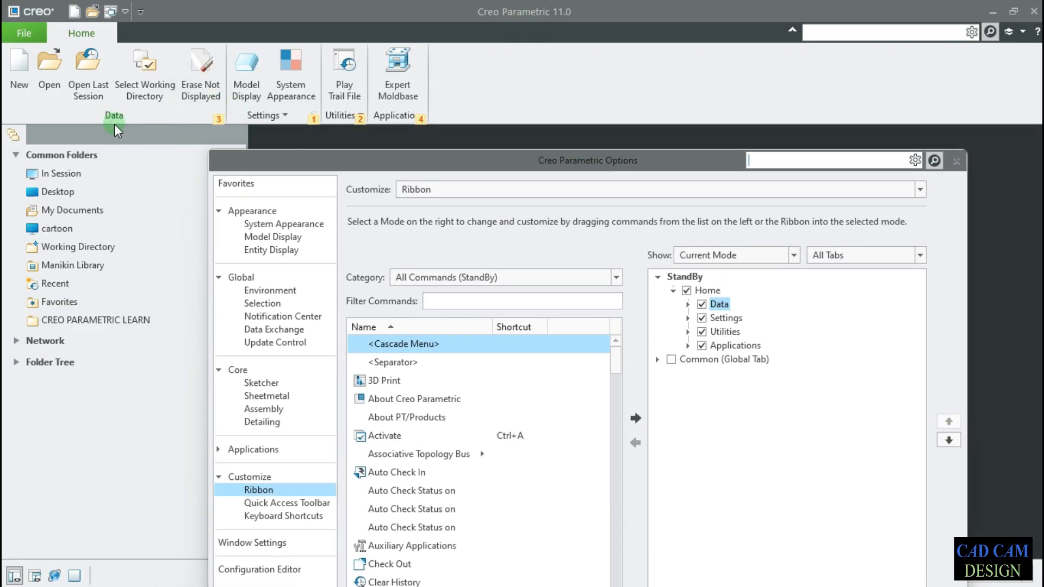
left_click(131, 117)
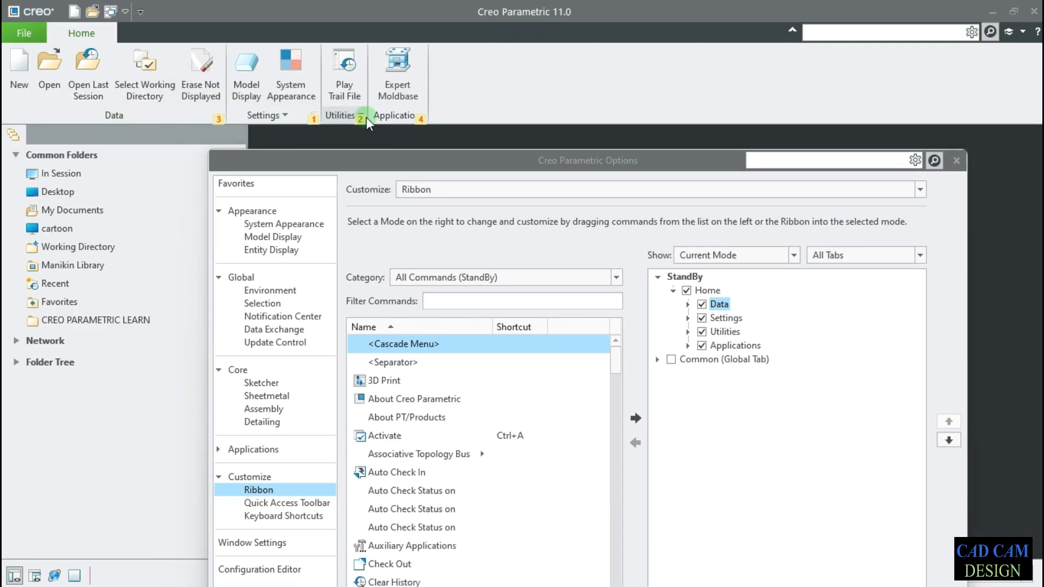
left_click_drag(507, 157, 516, 89)
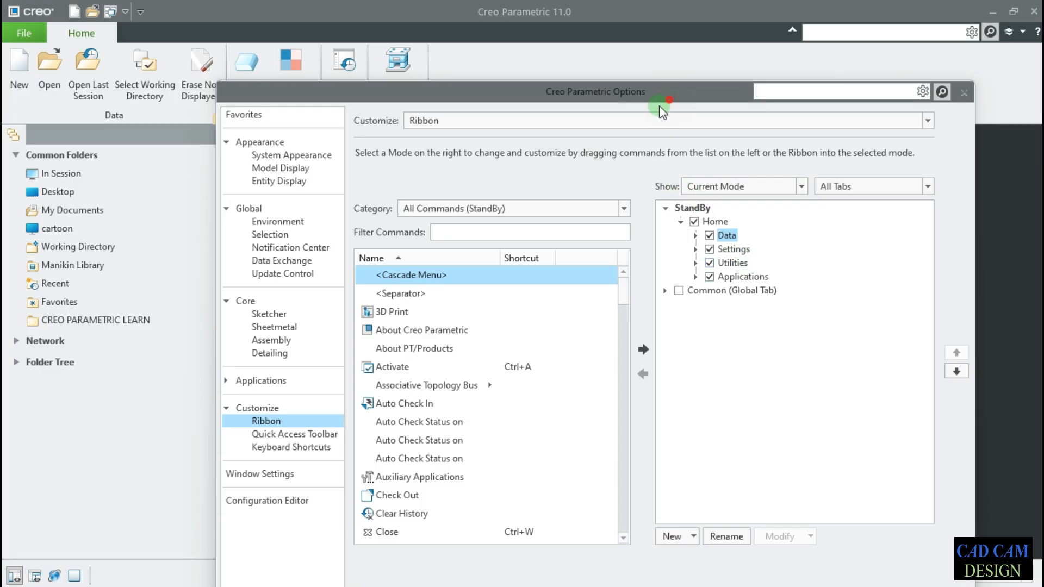
left_click_drag(659, 105, 583, 196)
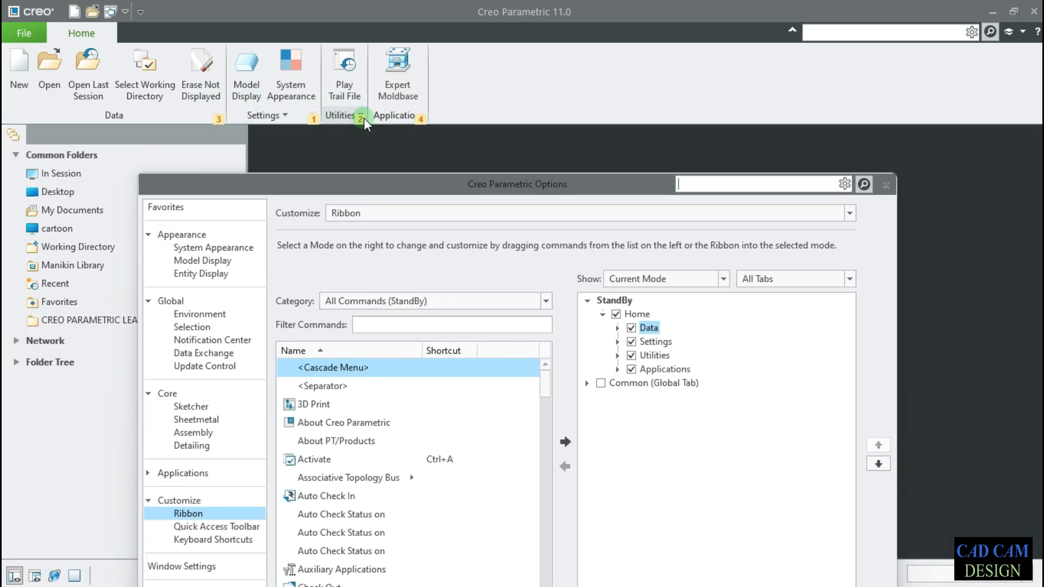
left_click_drag(589, 188, 655, 27)
Examine the Home tab and its Data group in the customization tree, and browse the available commands down to Message Log.
left_click(698, 158)
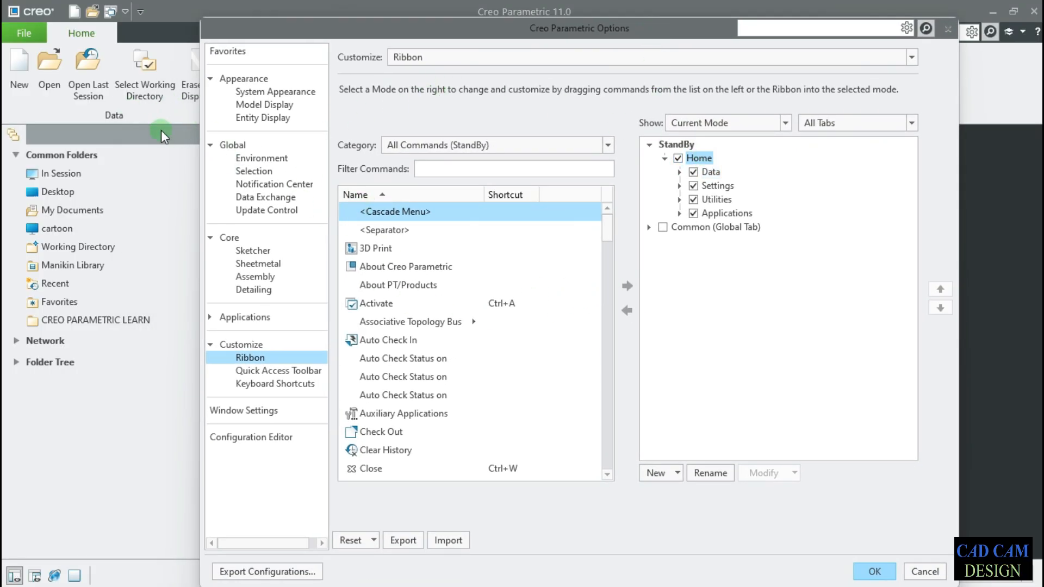
left_click_drag(609, 227, 592, 318)
left_click(383, 270)
left_click(391, 306)
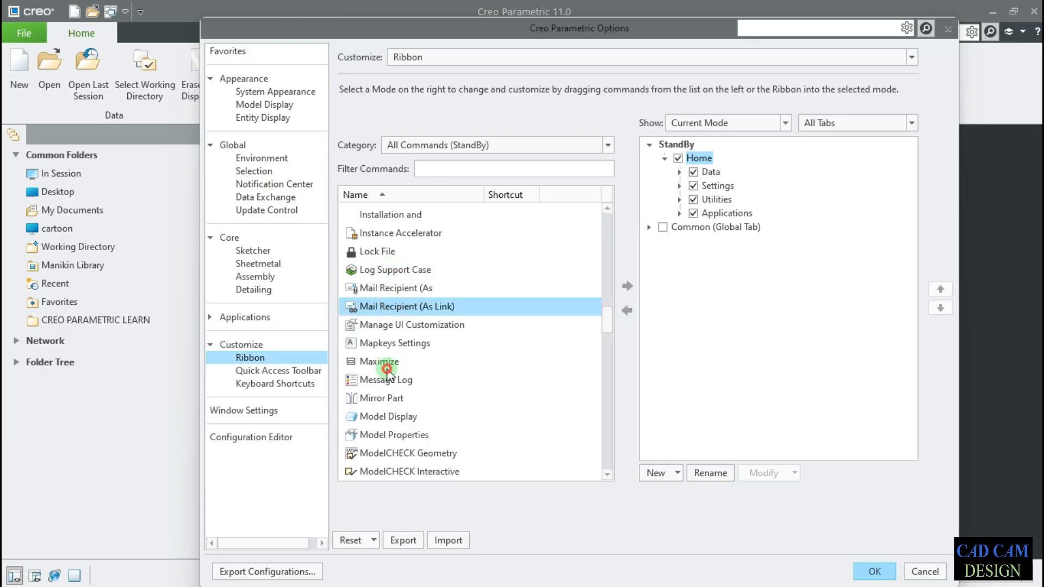
left_click(386, 380)
left_click(711, 172)
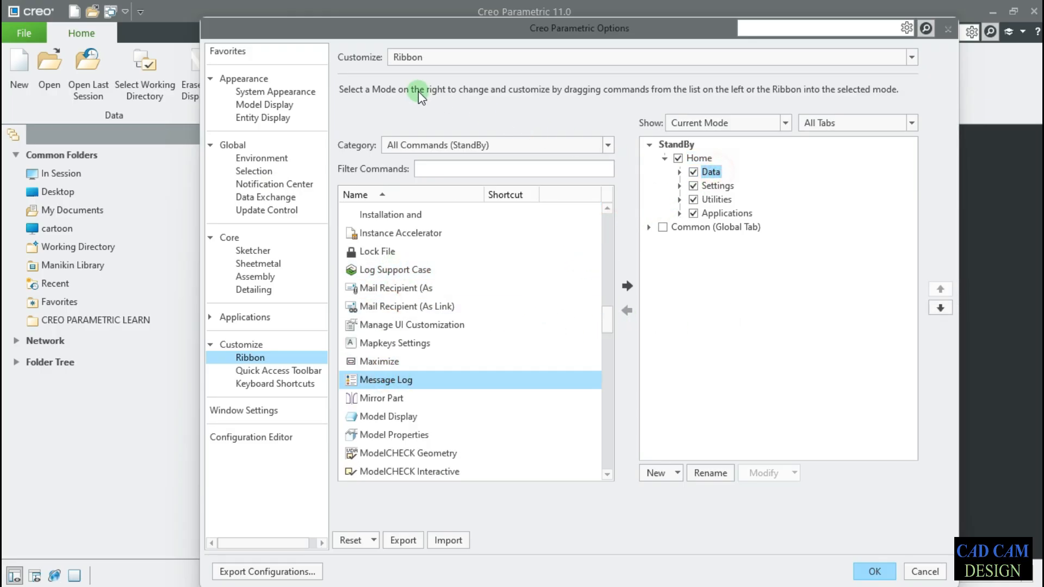
left_click_drag(523, 35, 811, 19)
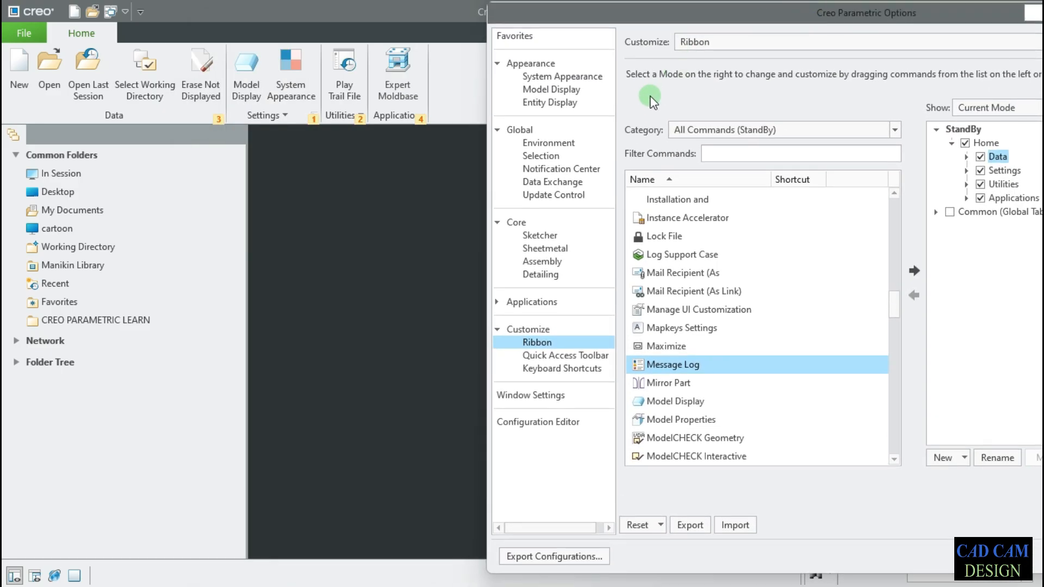
Add the Mapkeys Settings command to the Settings group of the Home tab.
left_click(1004, 171)
scroll(696, 340, "down", 1)
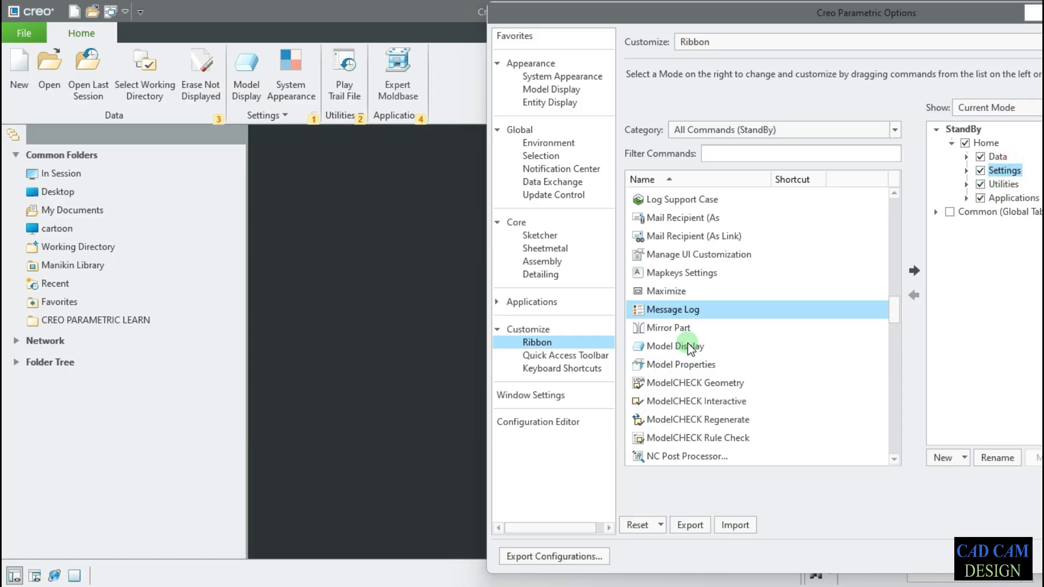
left_click(675, 278)
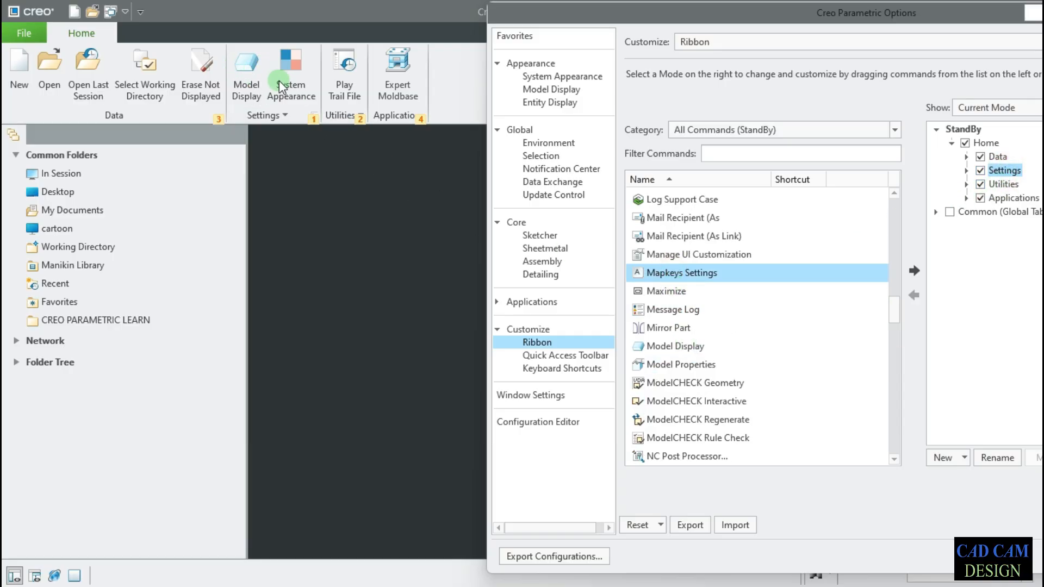
left_click(914, 271)
left_click(912, 273)
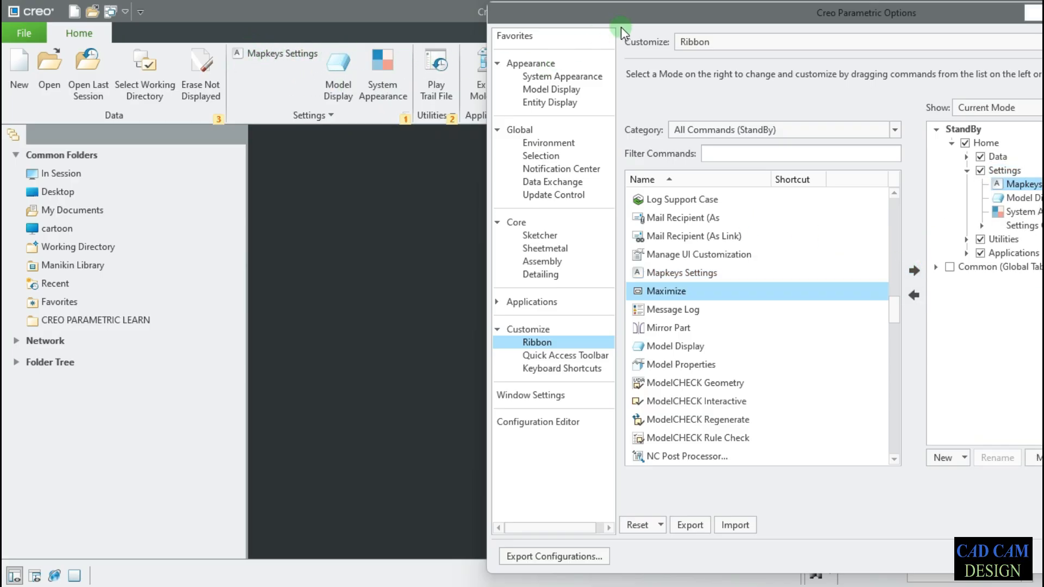
Remove the Mapkeys Settings command from the Settings group and accept the ribbon customization.
left_click_drag(621, 27, 308, 29)
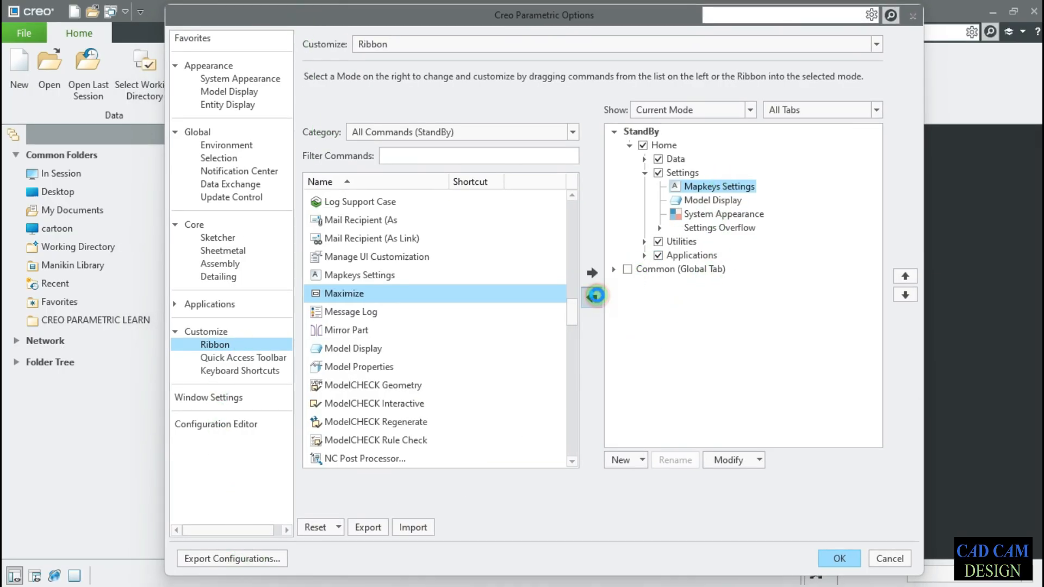
left_click(596, 305)
left_click(832, 560)
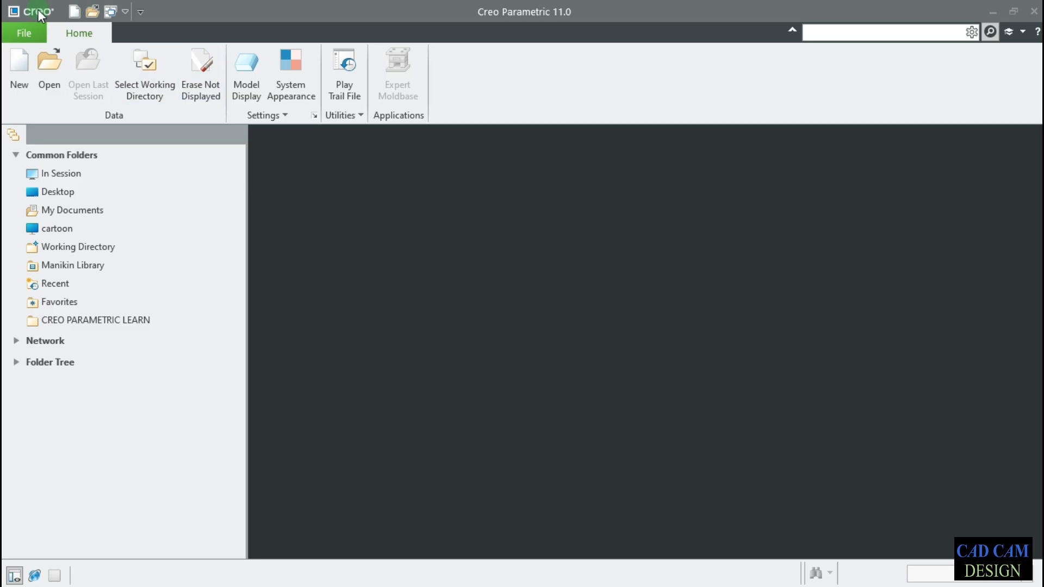
Try to create a new Sketch file named "123 qwe", and dismiss the error.
left_click(35, 28)
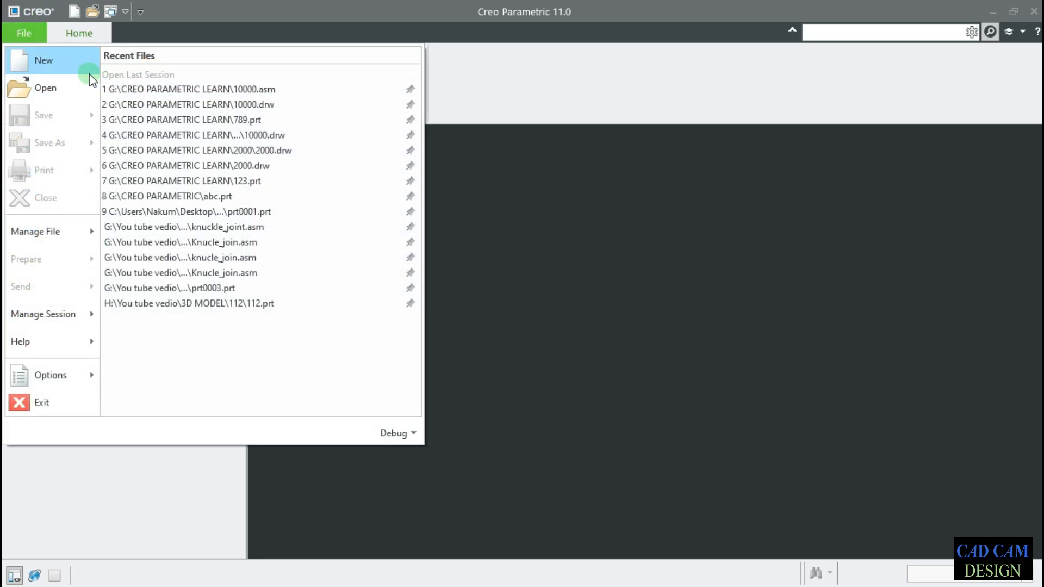
left_click(41, 55)
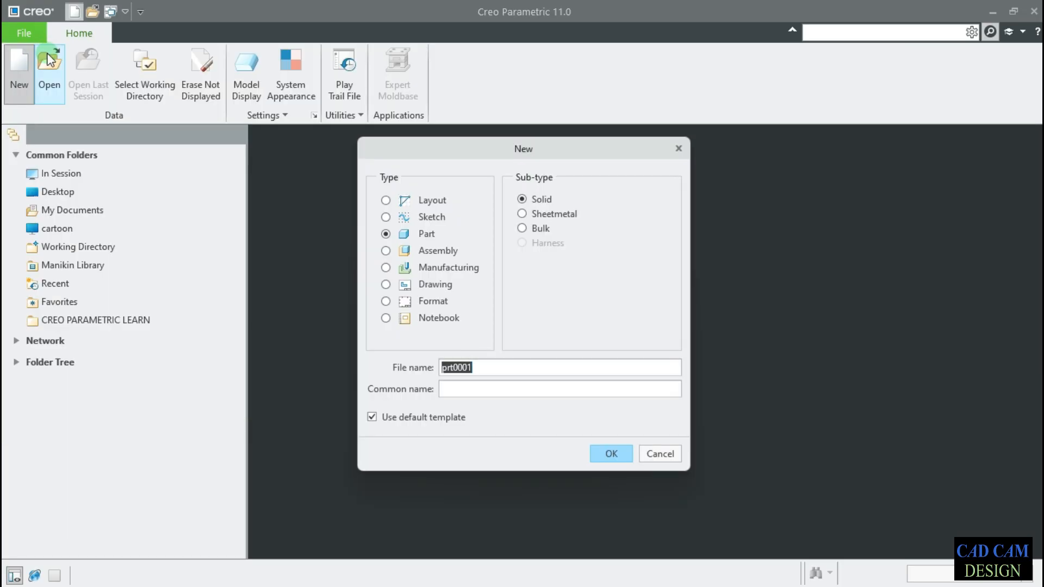
left_click(427, 218)
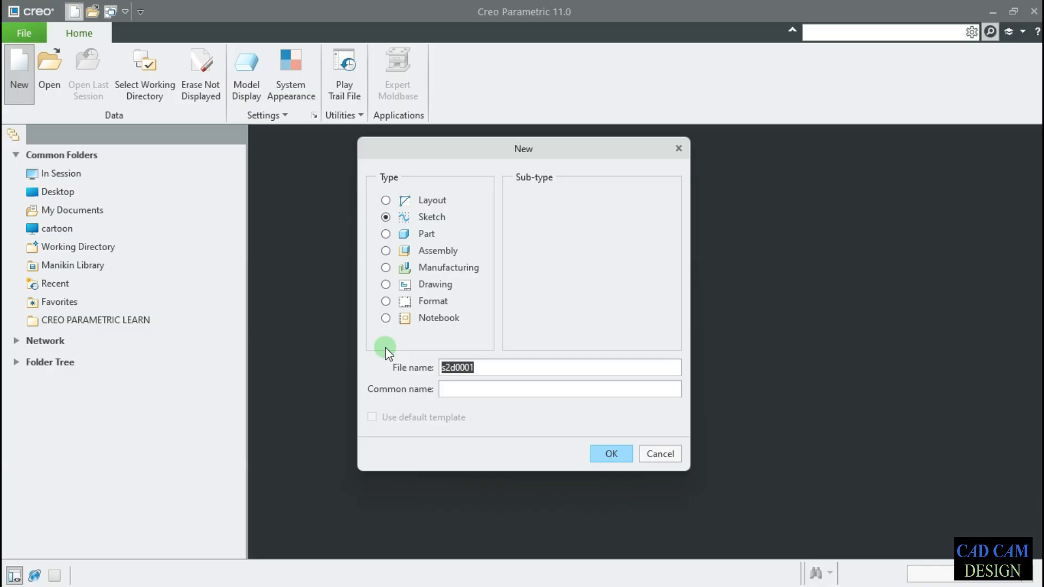
type("123")
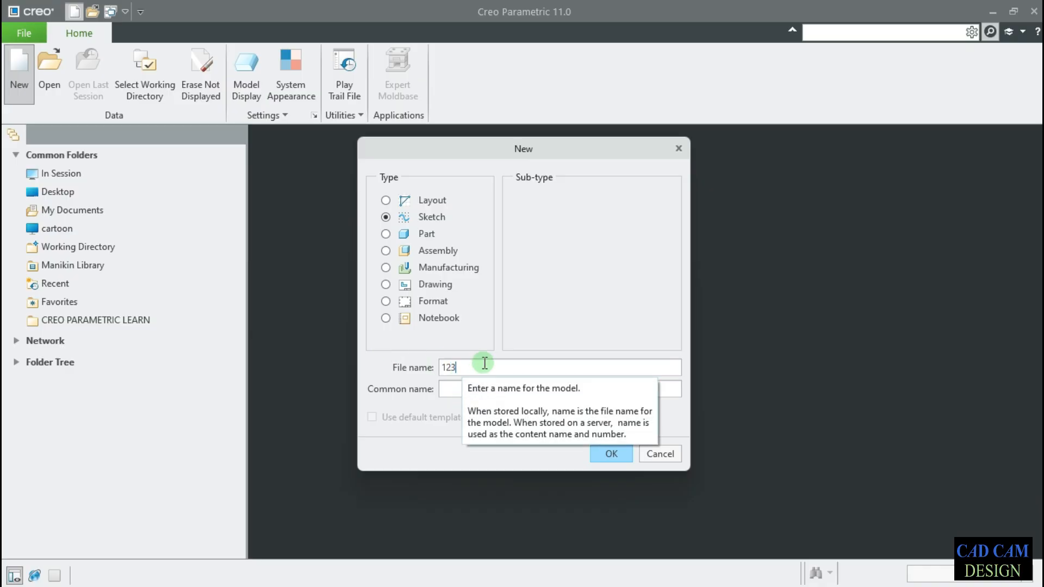
type(" qwe")
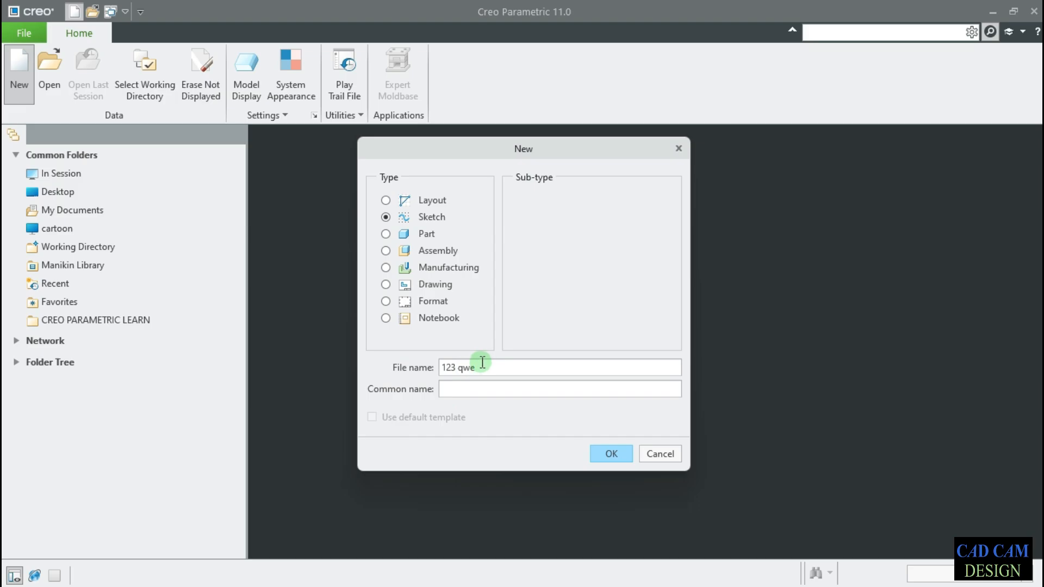
left_click(611, 454)
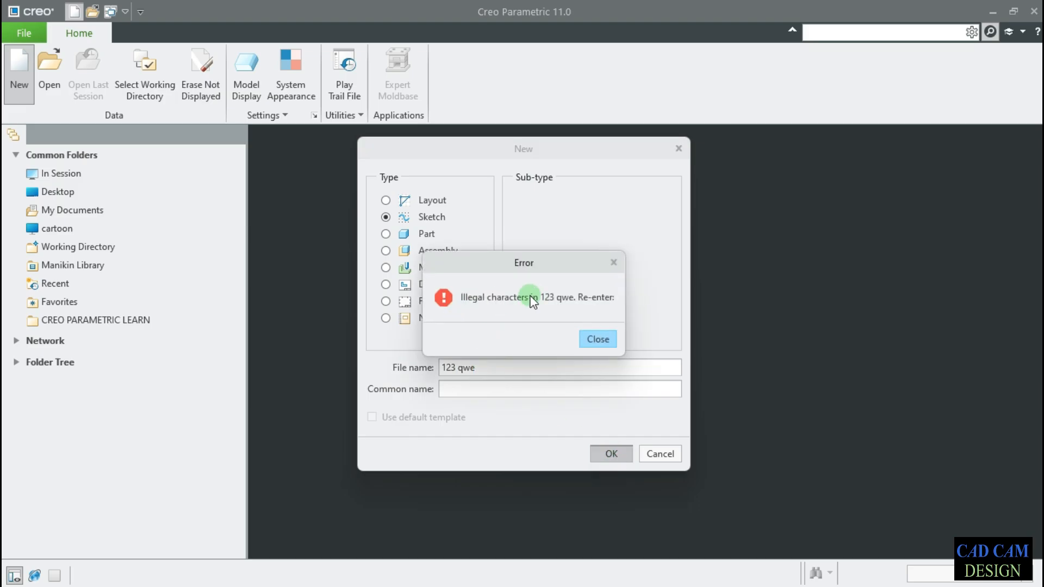
left_click(600, 341)
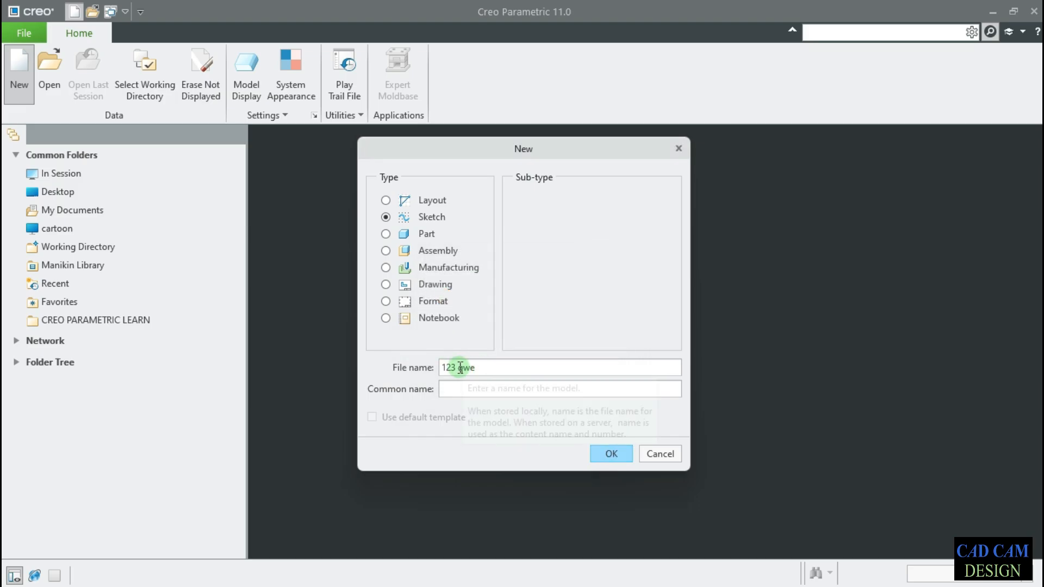
Change the new file's name to 123_ with common name sha, switch its type to Part, and cancel the creation.
left_click_drag(455, 367, 537, 381)
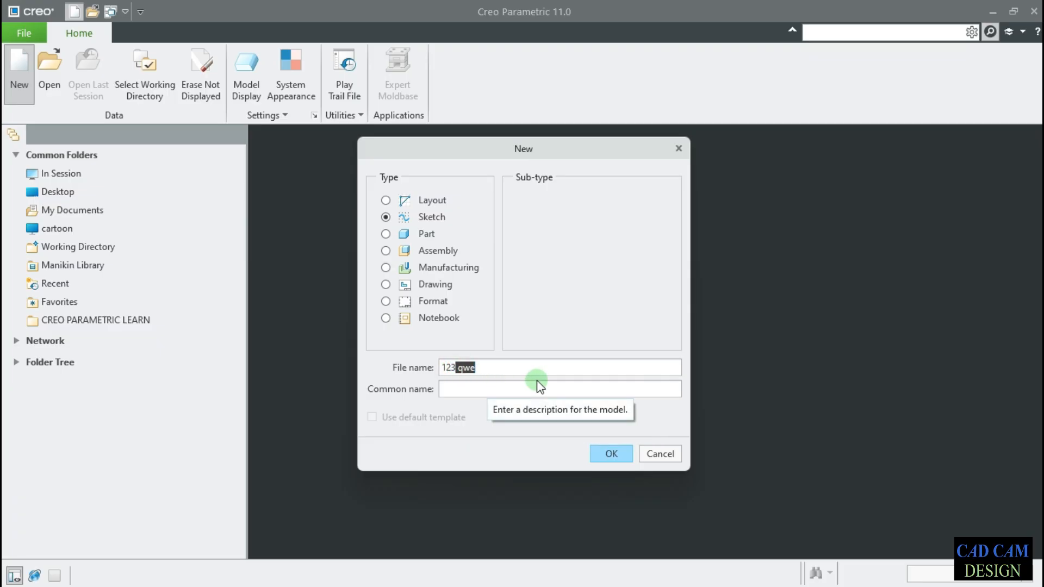
type("_")
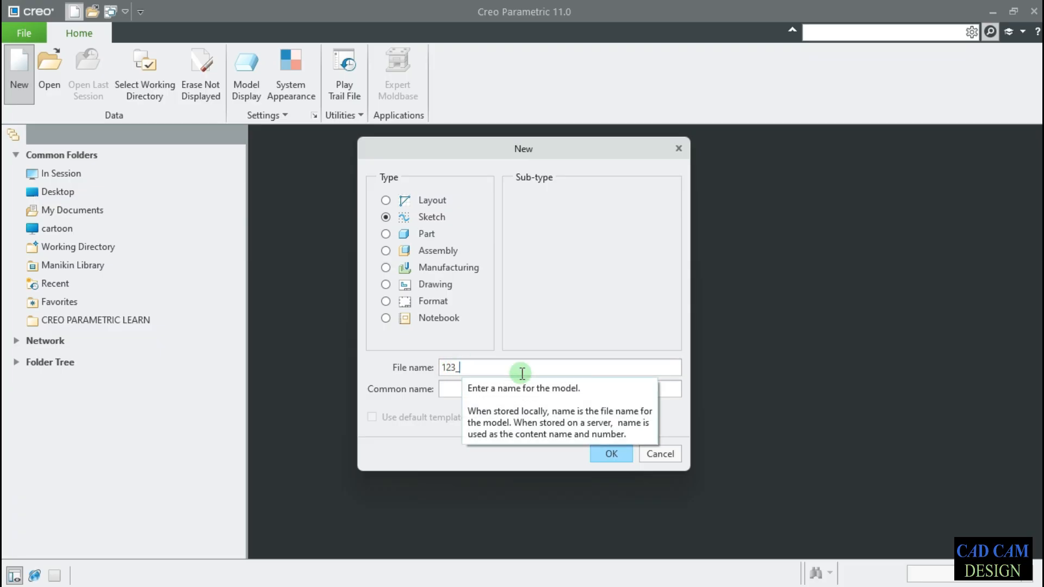
left_click(465, 395)
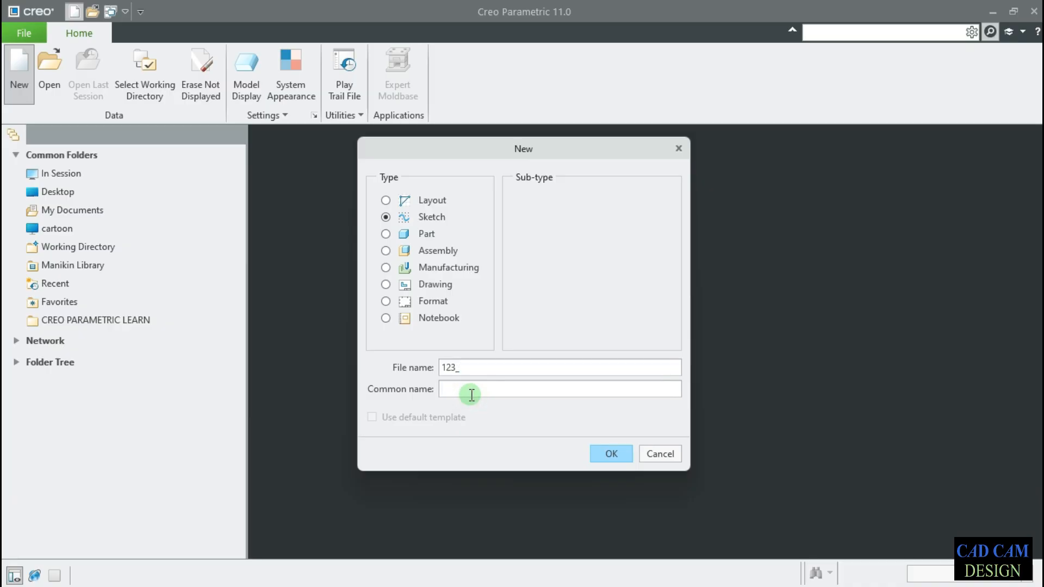
type("sha")
left_click(427, 232)
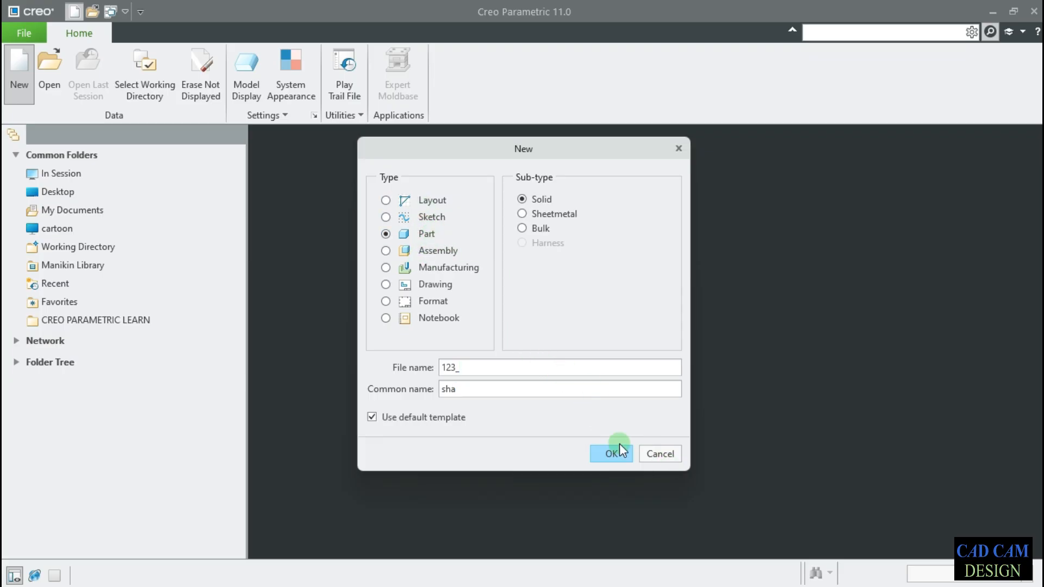
left_click(673, 459)
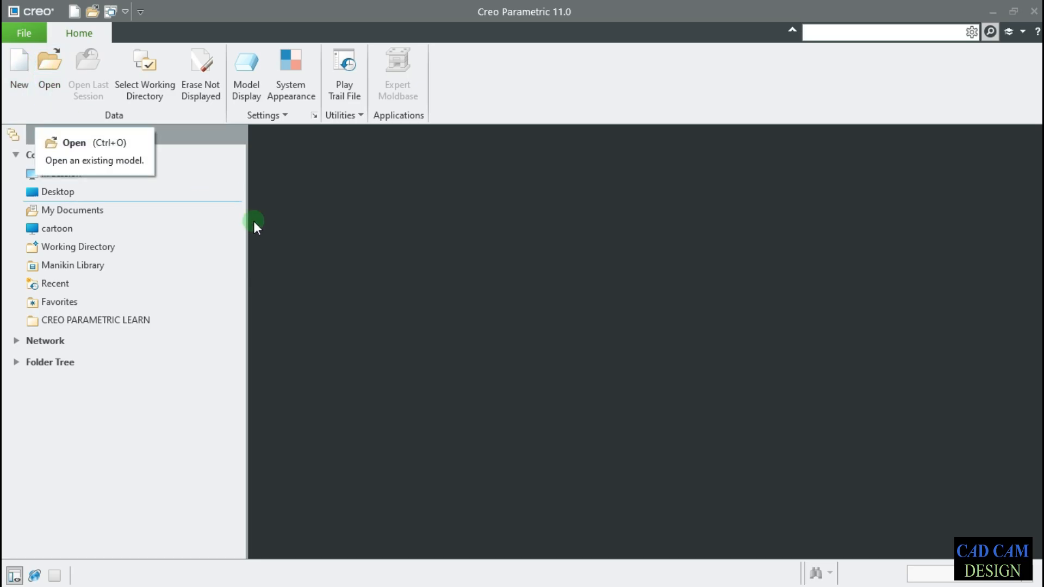
Open the drawing 10000.drw from the CREO PARAMETRIC LEARN folder.
left_click(30, 33)
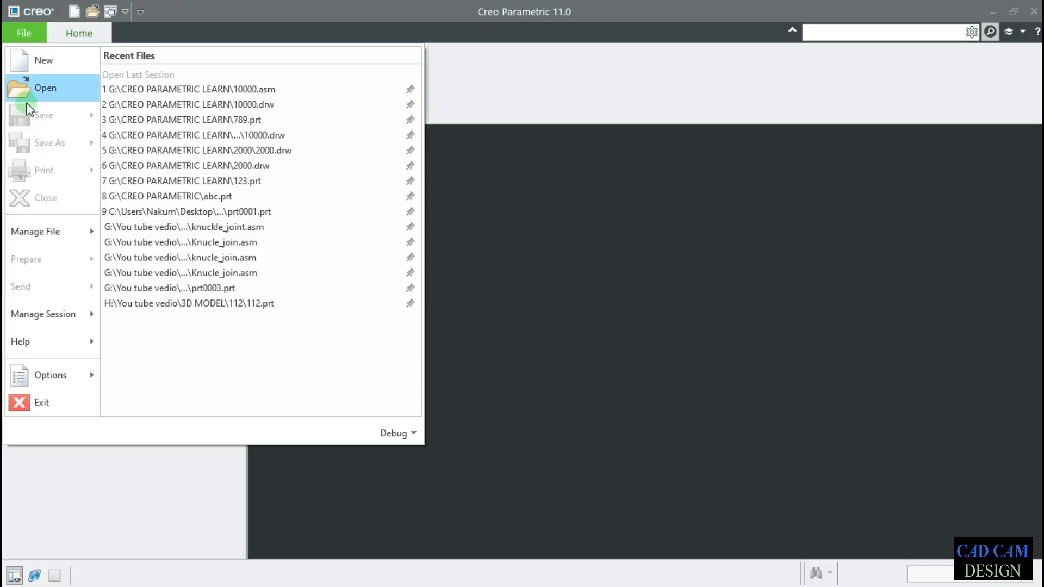
left_click(645, 265)
left_click(50, 69)
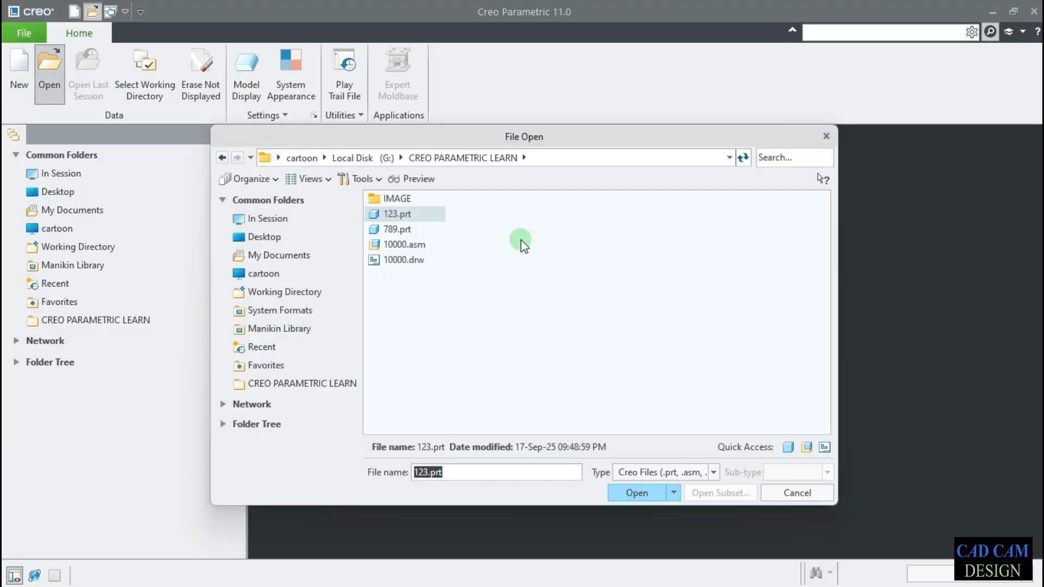
left_click(390, 246)
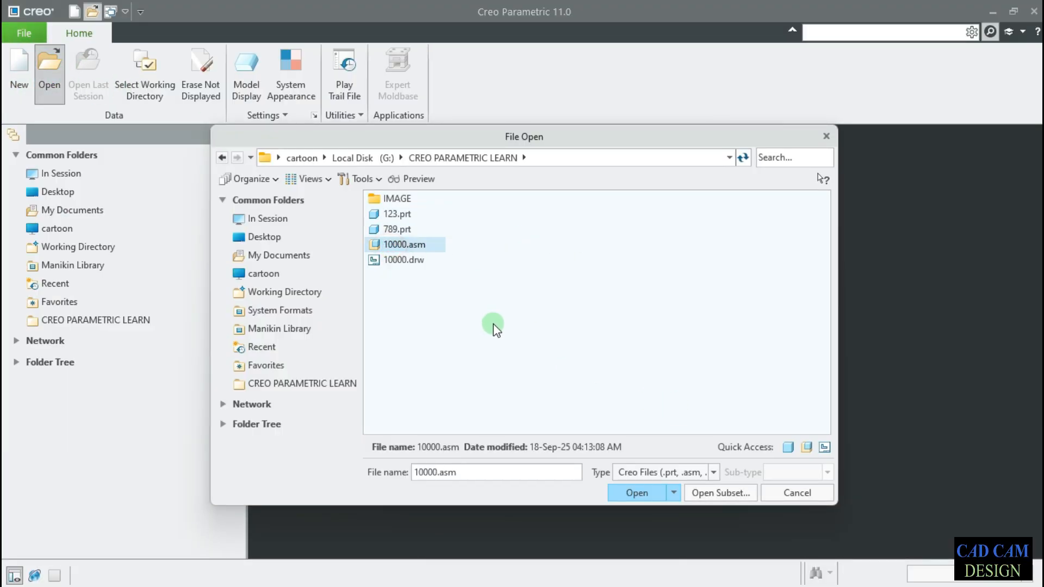
double_click(413, 260)
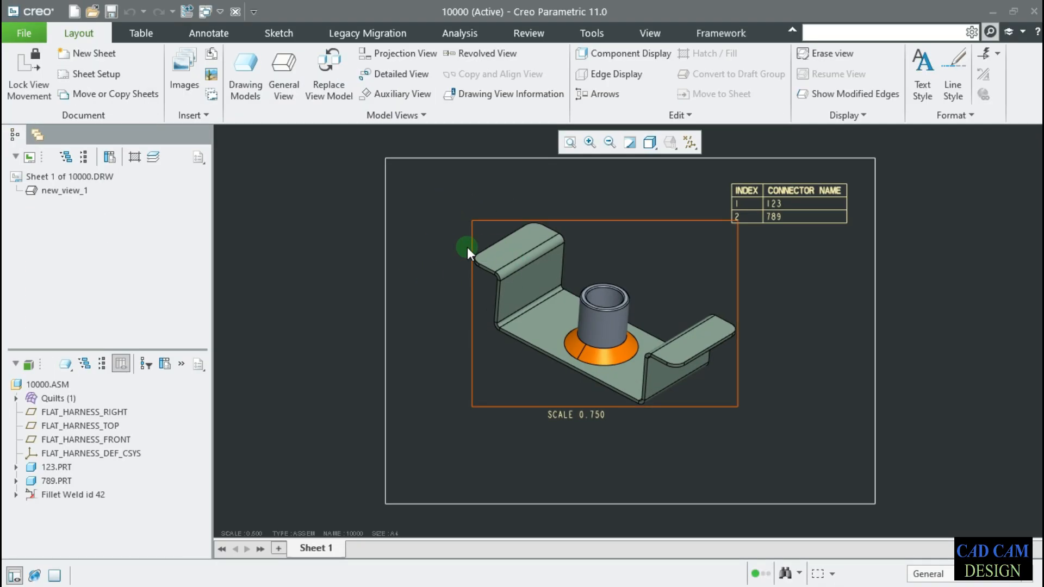
Move the general view slightly up and to the left on the drawing sheet, and save the drawing.
left_click(24, 33)
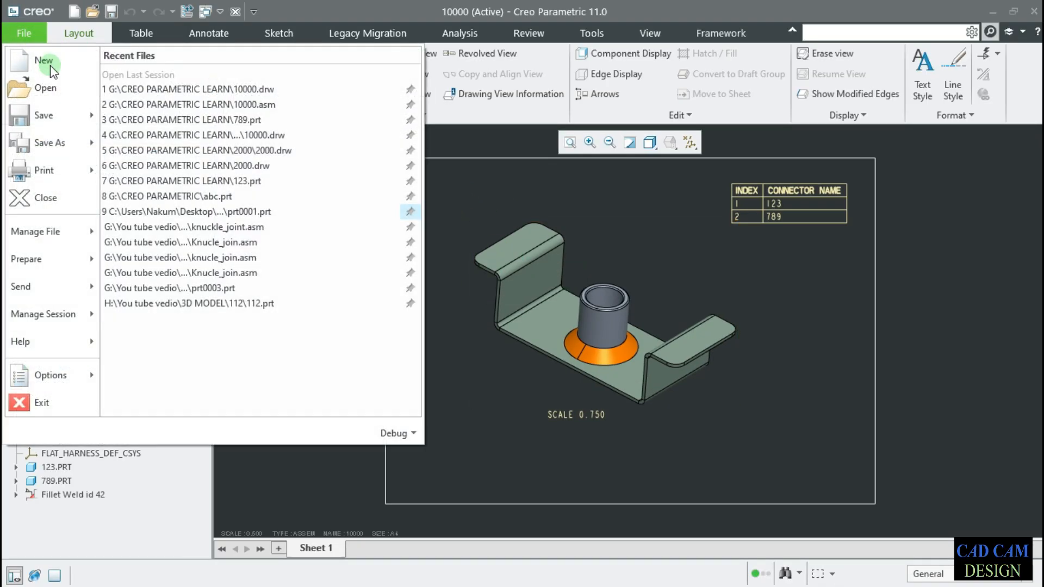
left_click(712, 315)
left_click(680, 300)
left_click_drag(704, 329, 680, 312)
left_click(746, 327)
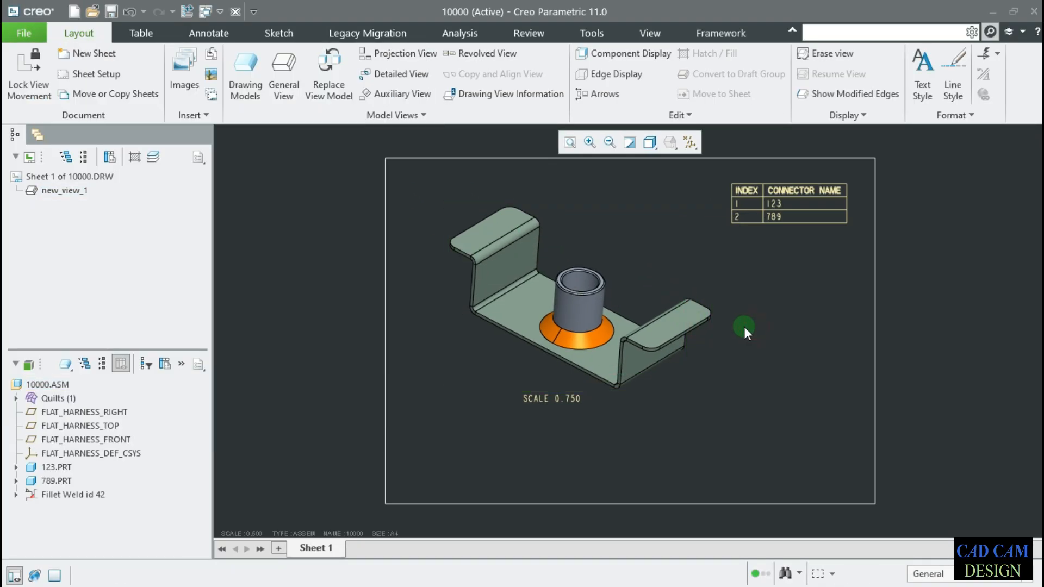
key("ctrl+s")
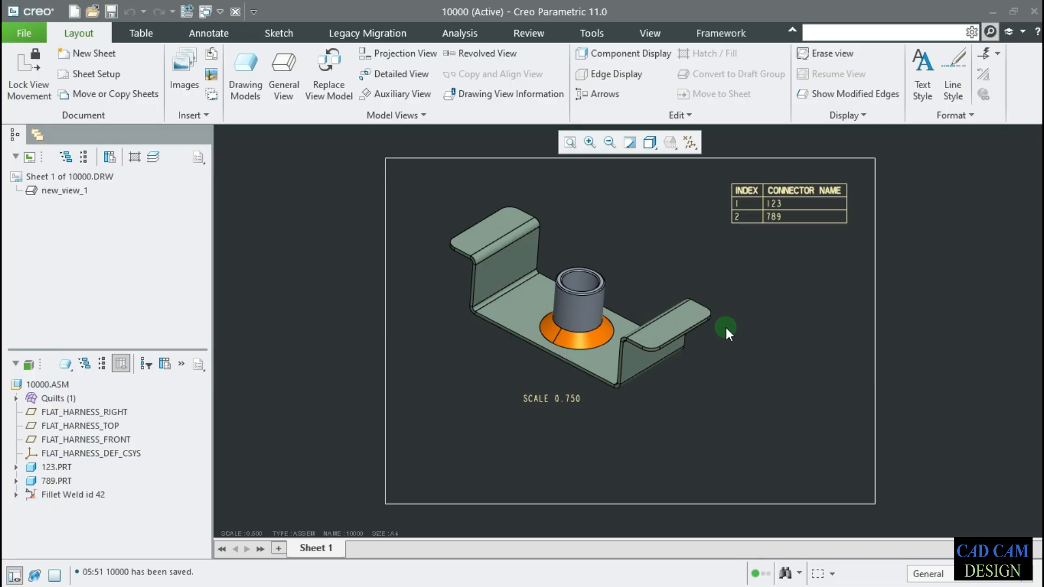
Review the available Save and Save As options for the active drawing.
left_click(30, 34)
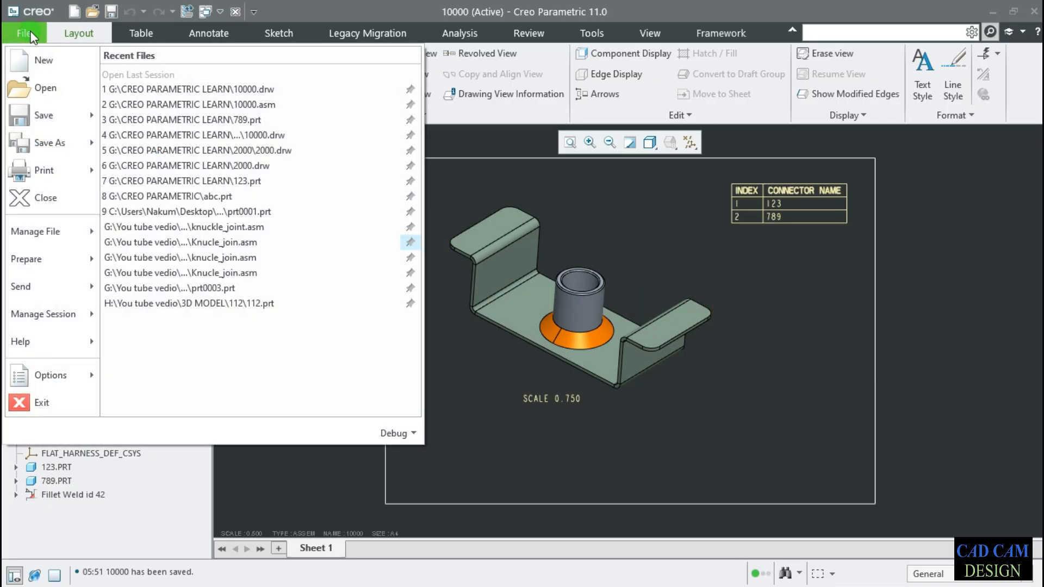
mouse_move(66, 114)
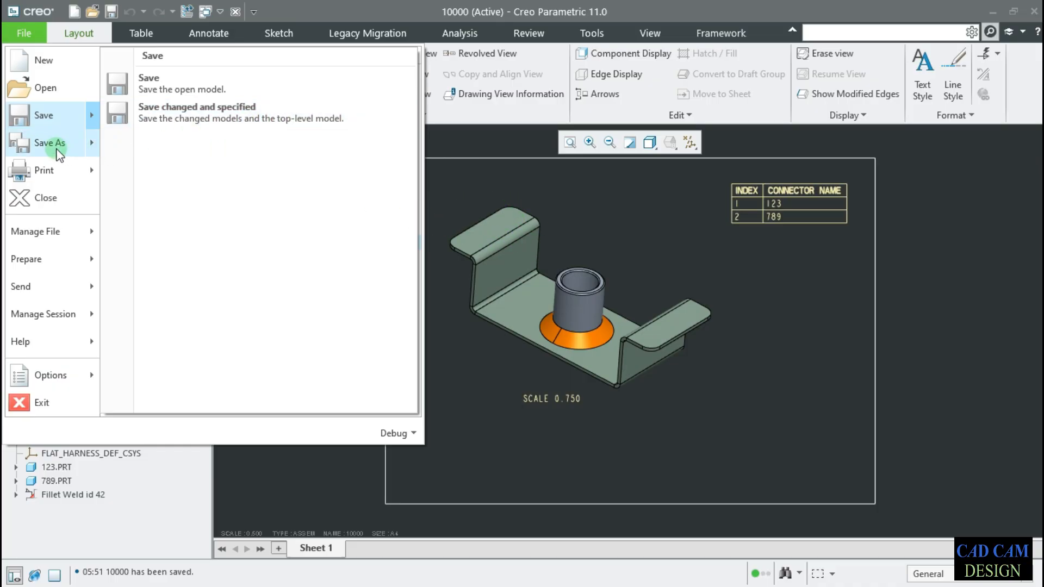
mouse_move(58, 154)
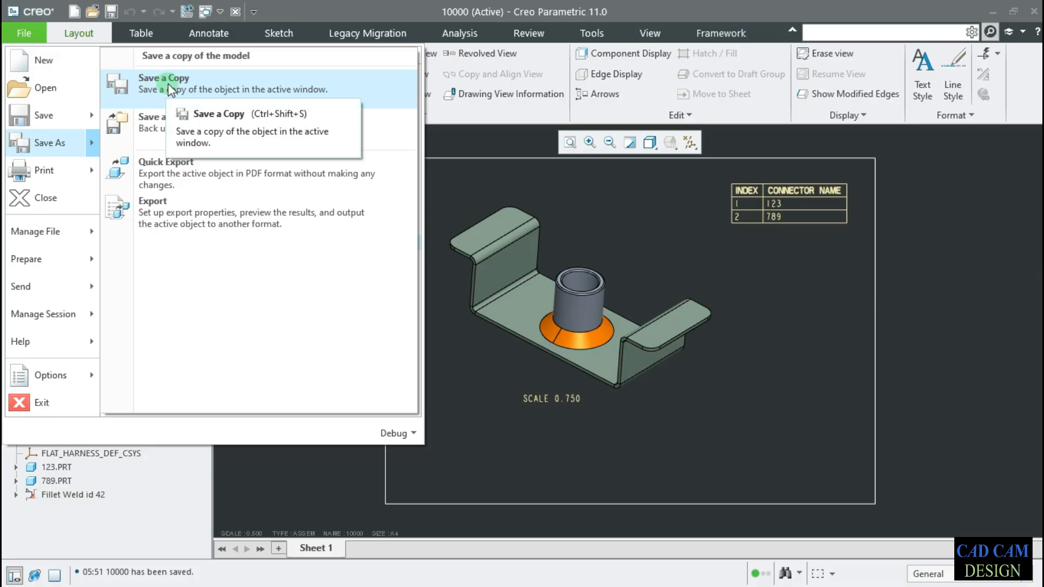
left_click(648, 227)
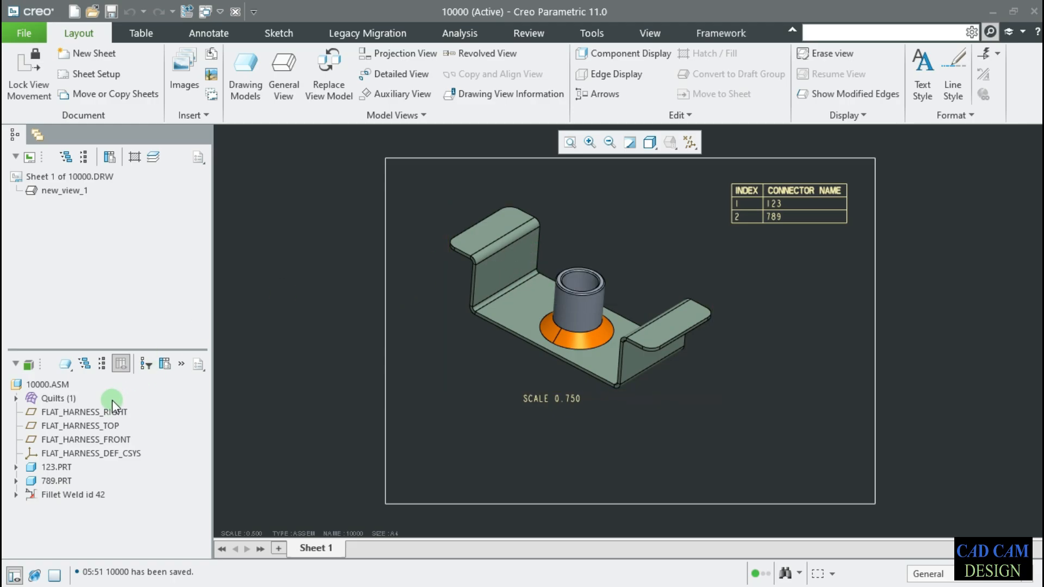
Open the component 789.PRT in its own window from the drawing's model tree.
left_click(57, 482)
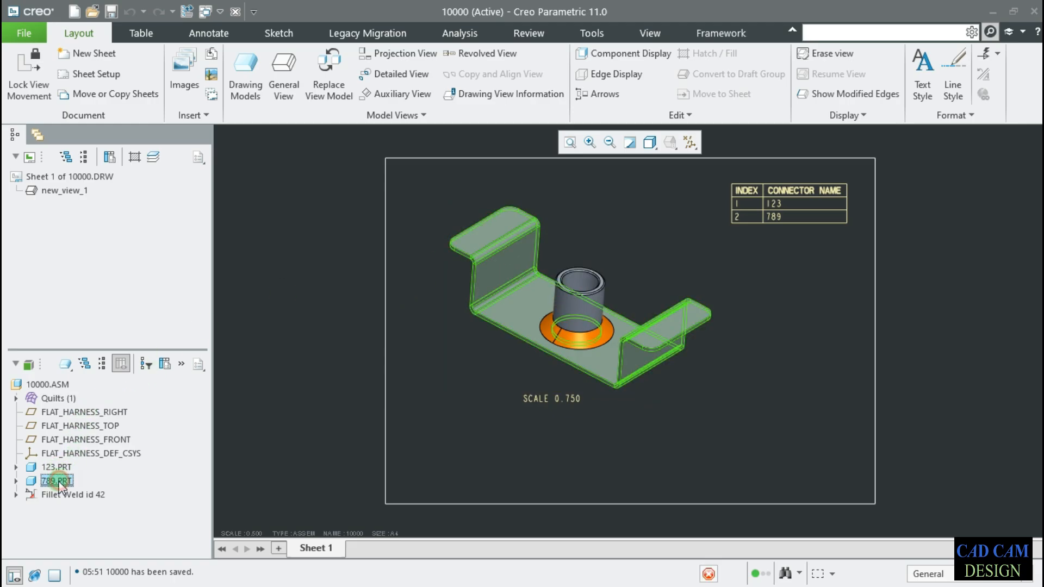
right_click(57, 482)
left_click(112, 330)
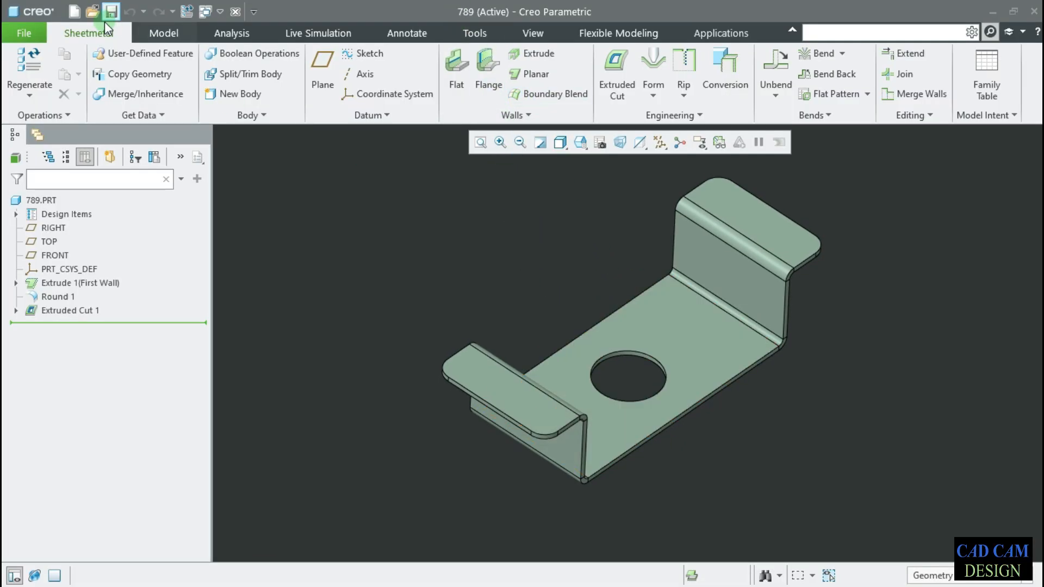
Start saving a copy of the part and create a folder named AS COPY in CREO PARAMETRIC LEARN for it.
left_click(24, 33)
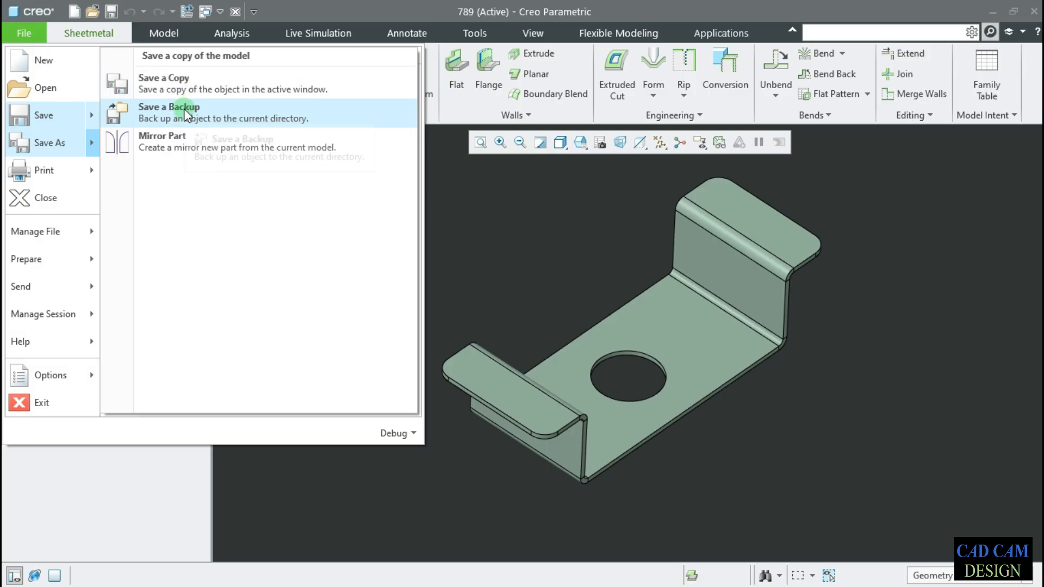
left_click(188, 83)
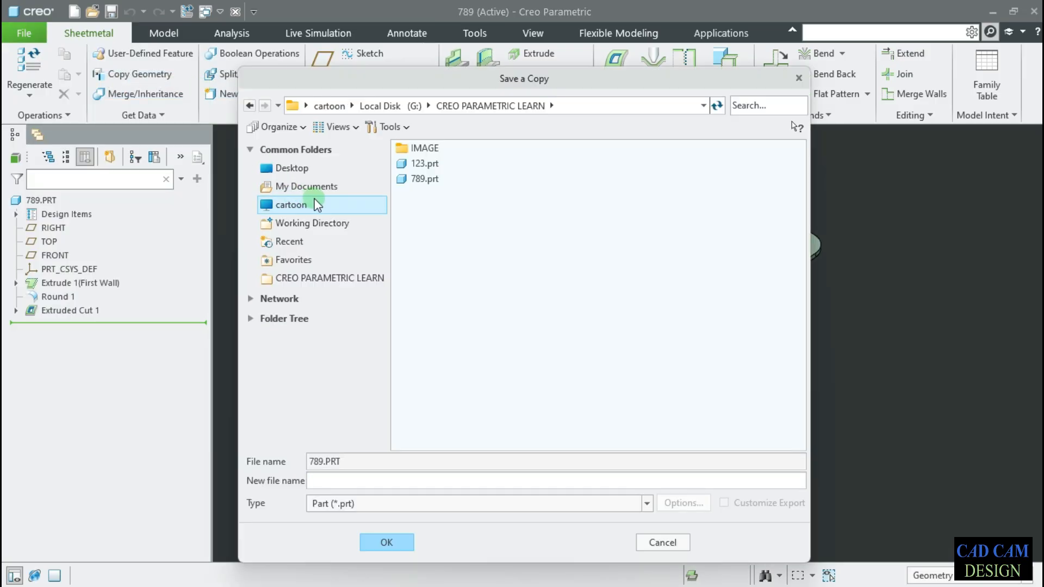
right_click(440, 199)
left_click(483, 239)
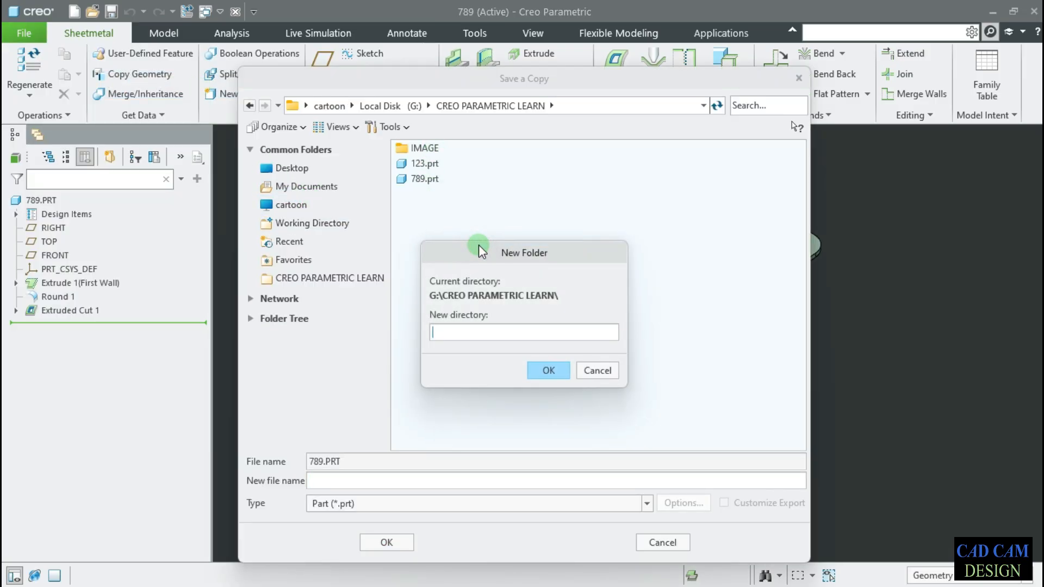
type("AS COPY")
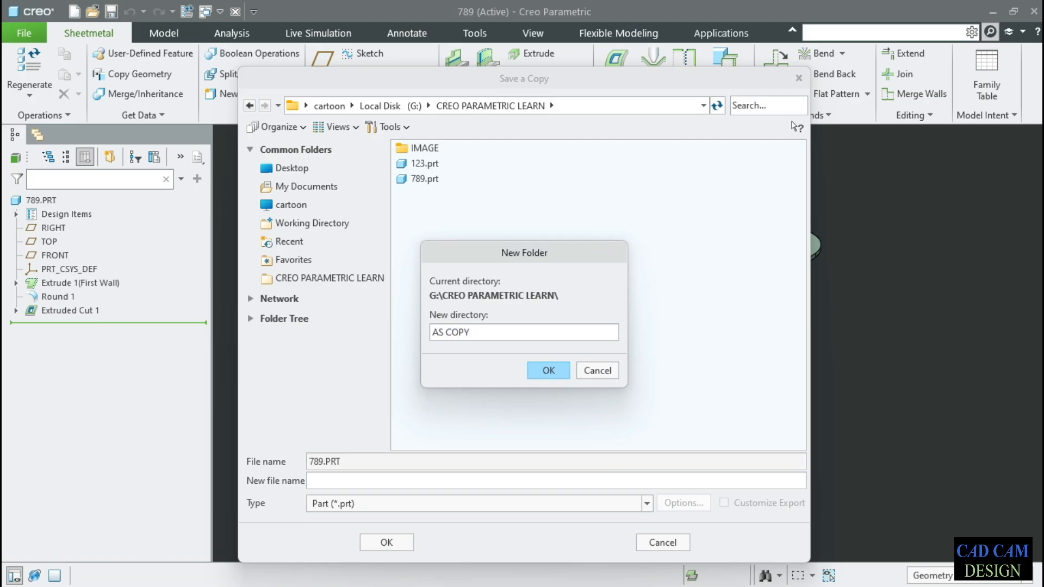
key("Return")
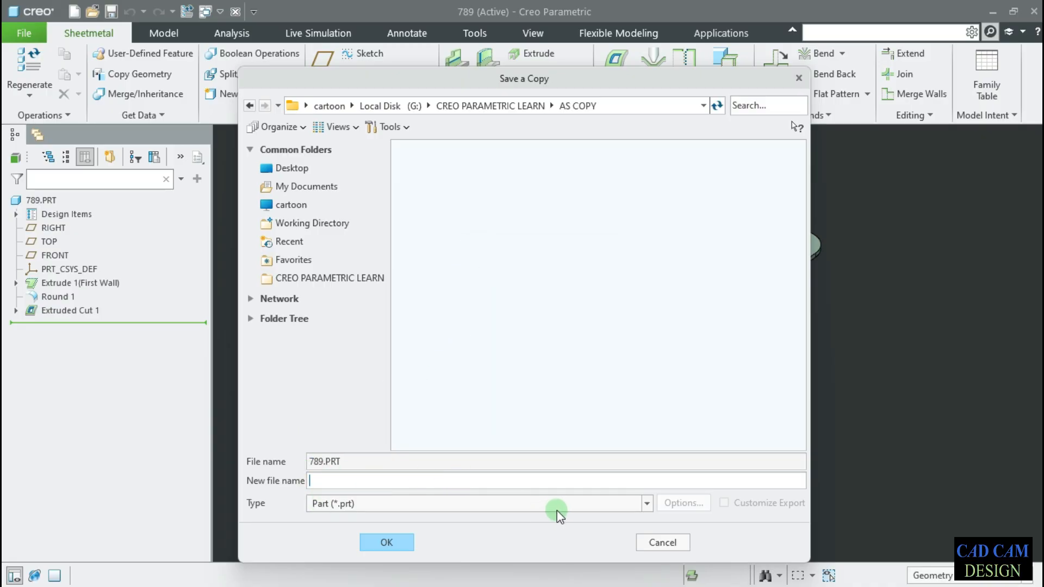
Name the part copy 1212 and save it in the AS COPY folder.
left_click(321, 483)
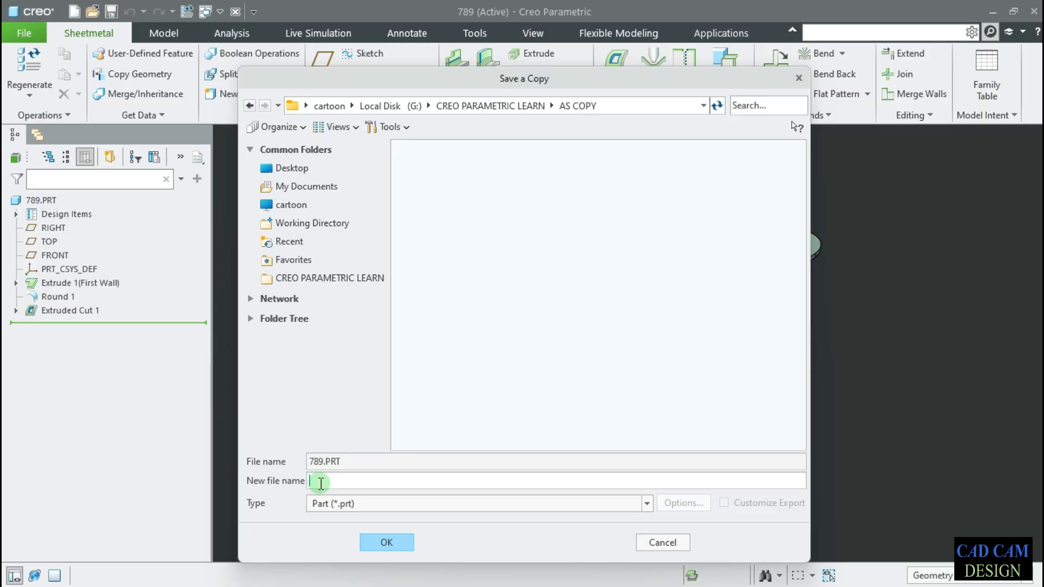
type("1212")
left_click(386, 542)
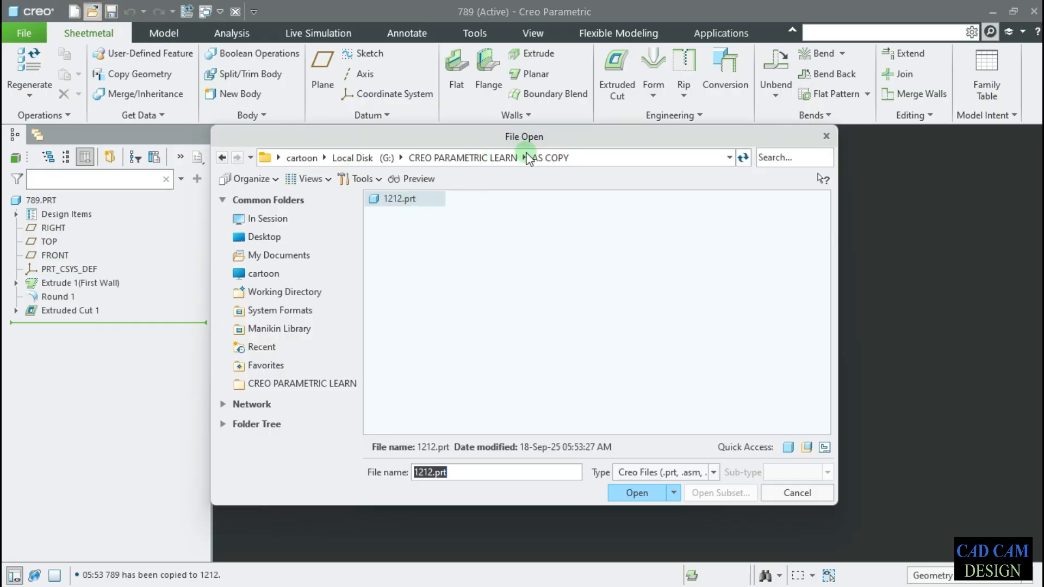
Check the AS COPY folder for the copied part without opening it, and return to the 10000 drawing.
left_click(474, 159)
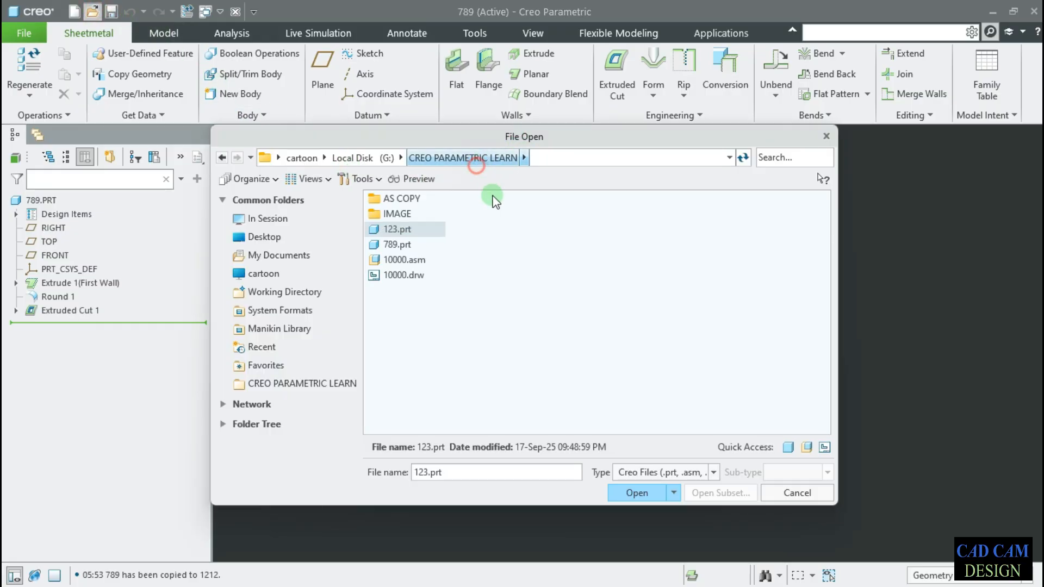
double_click(415, 200)
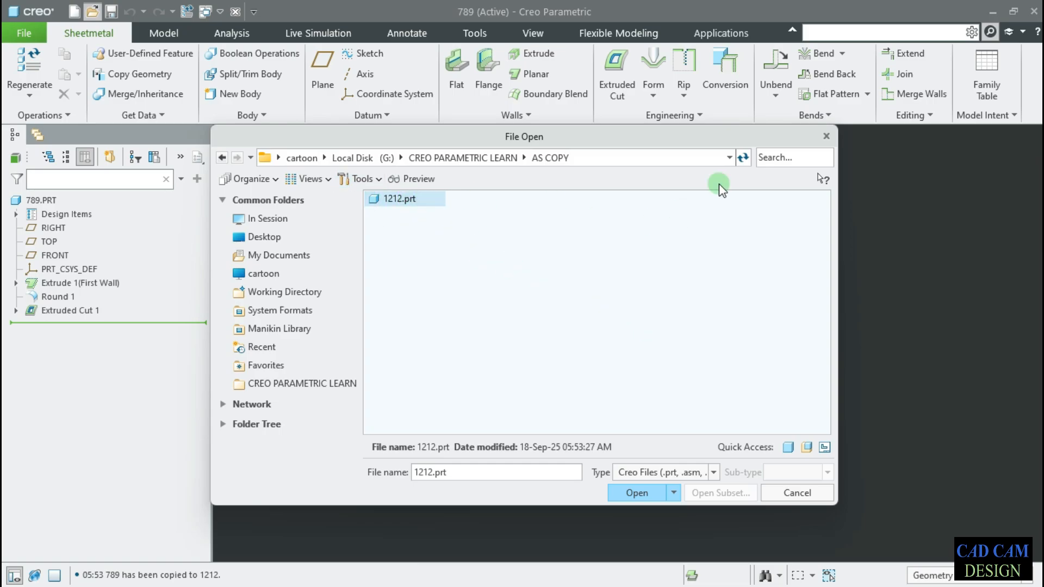
left_click(826, 136)
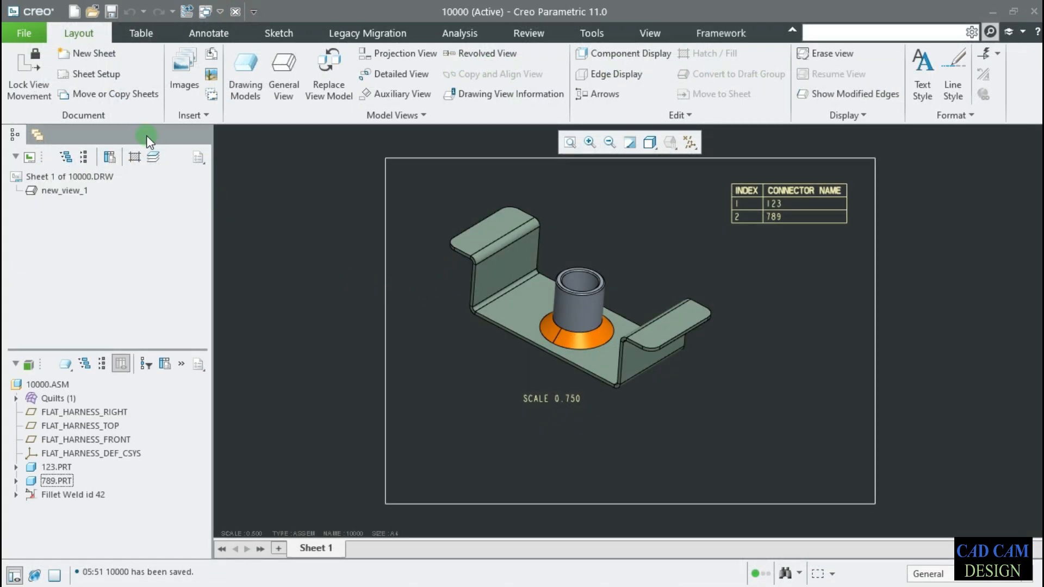
Save a copy of the 10000 drawing as 2000 in the AS COPY folder.
left_click(22, 33)
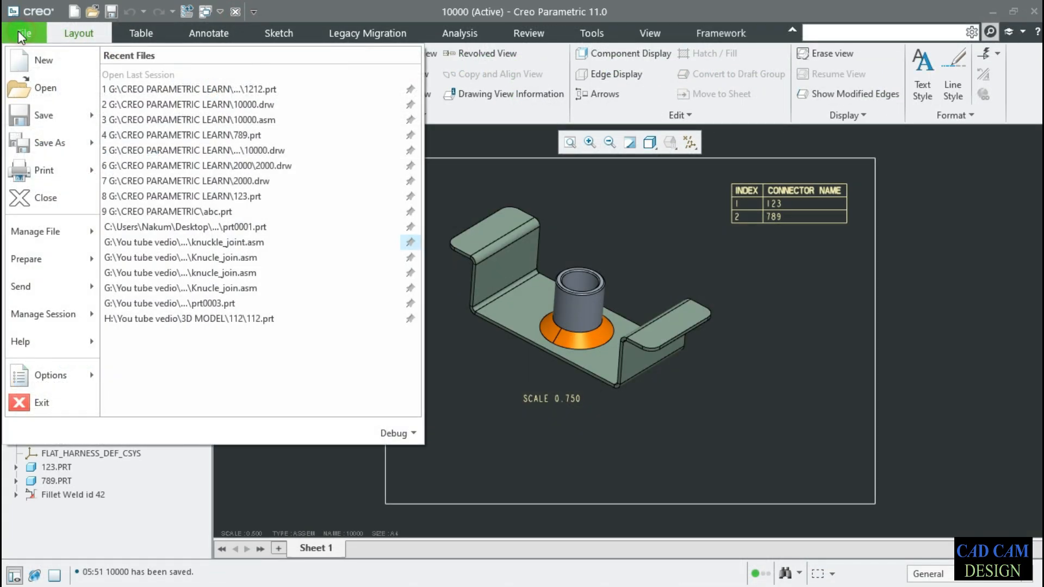
mouse_move(59, 145)
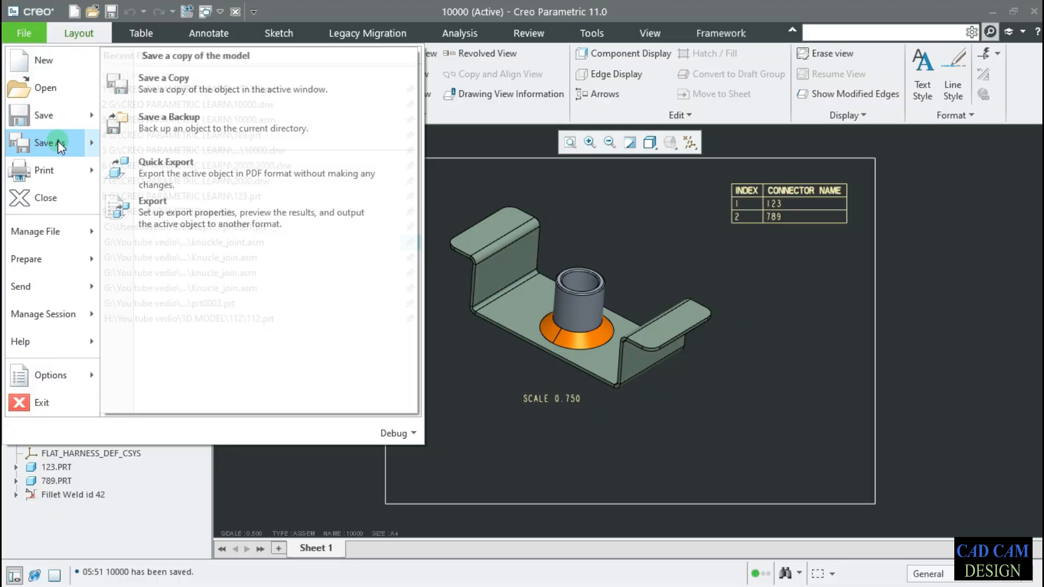
left_click(171, 98)
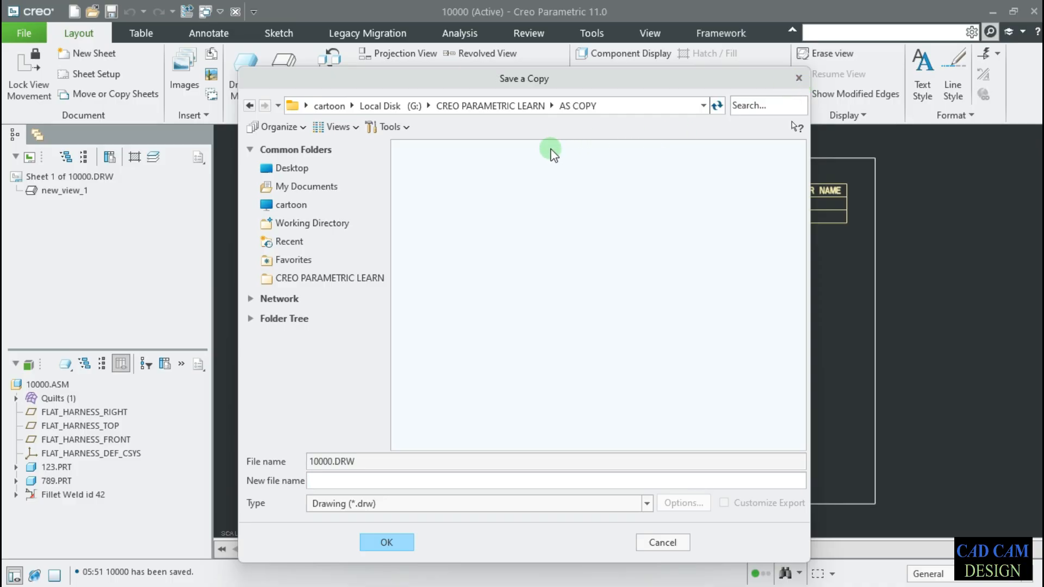
left_click(336, 480)
type("2000")
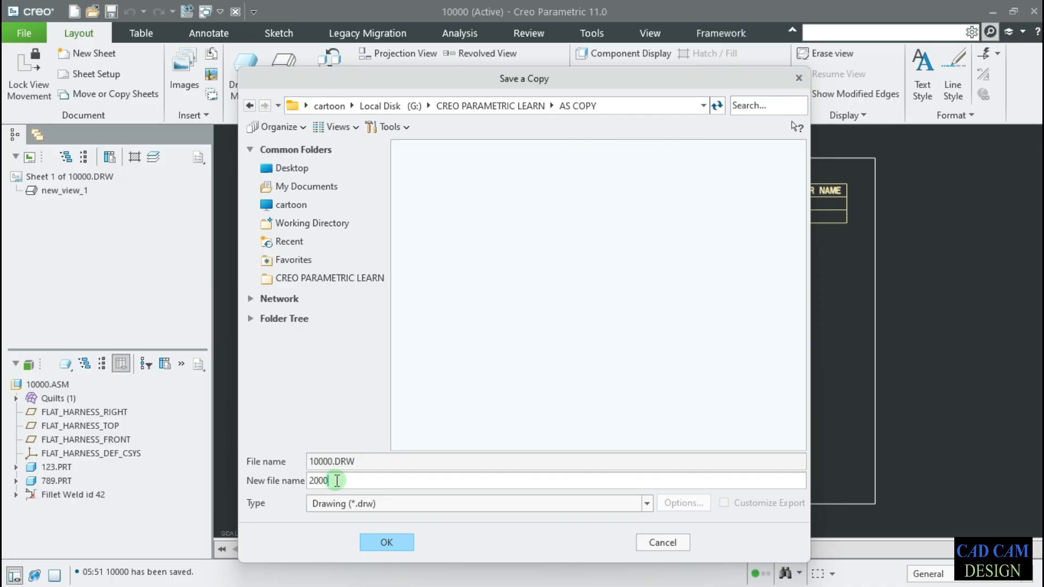
left_click(390, 541)
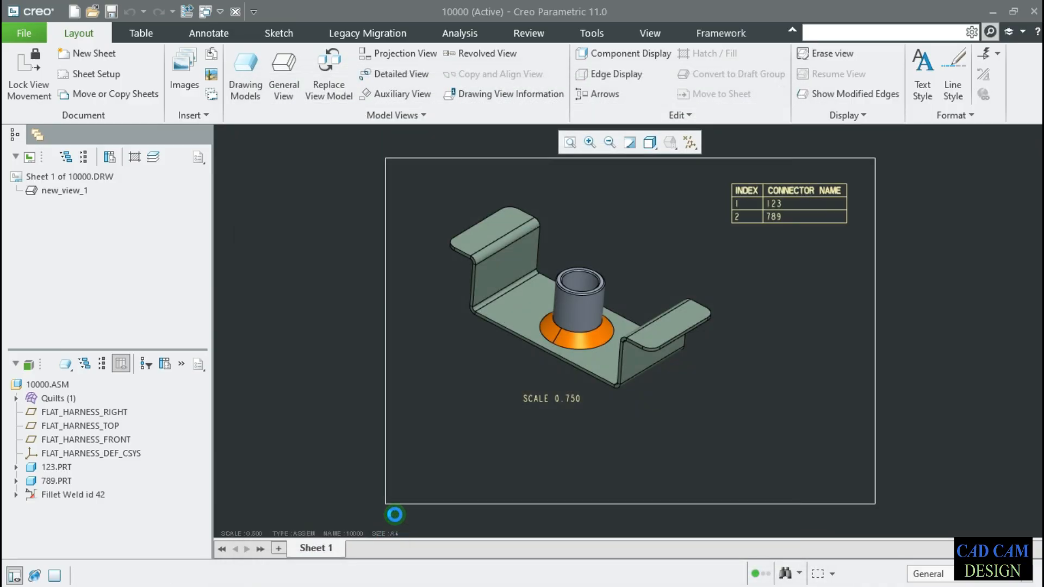
Check the AS COPY folder for the copied drawing 2000.drw without opening it.
left_click(92, 11)
left_click(394, 215)
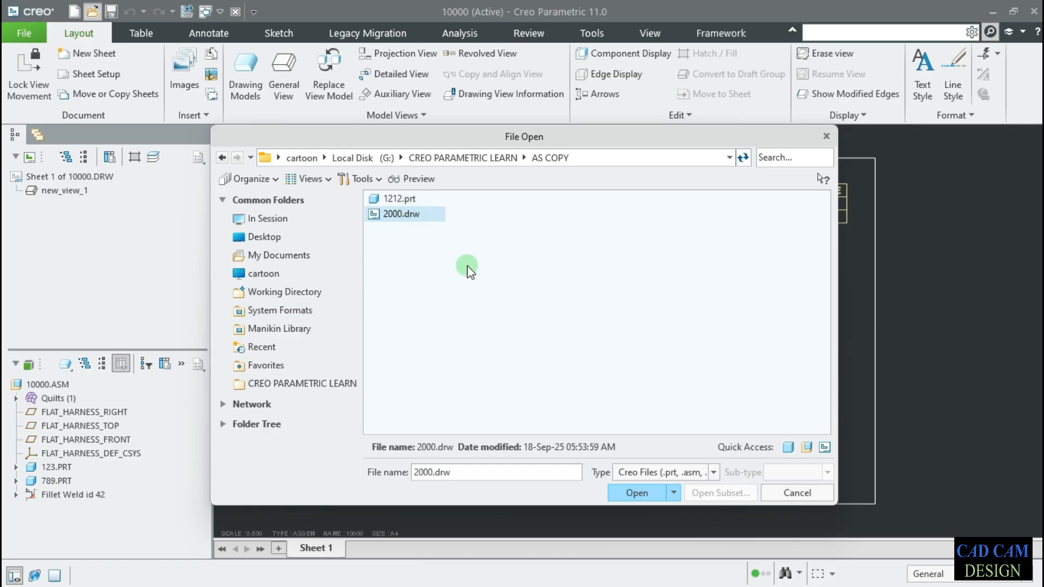
left_click(826, 136)
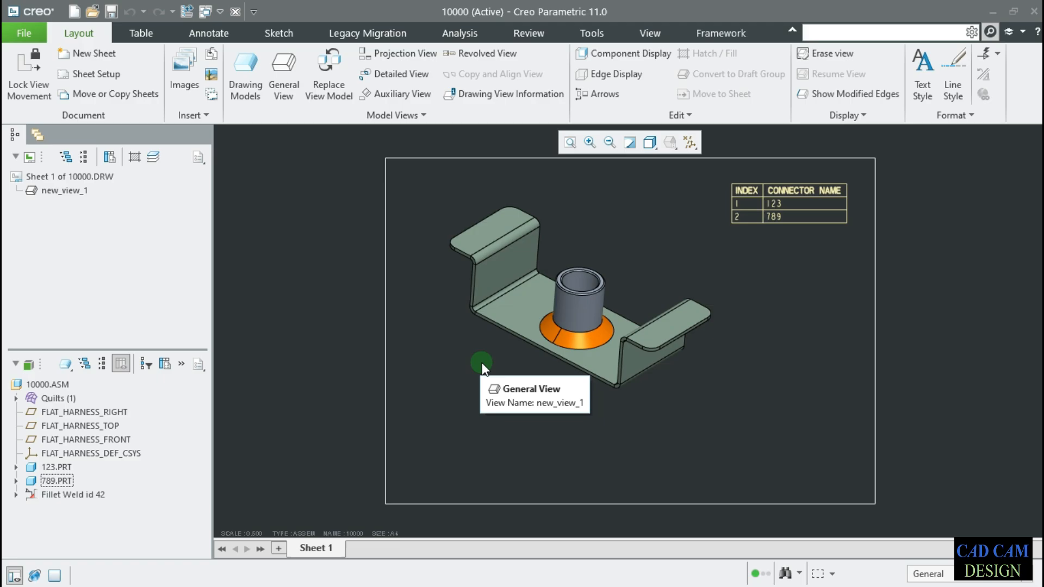
Save a backup of the 10000 drawing to a new folder named AS BACK UP inside CREO PARAMETRIC LEARN.
left_click(23, 23)
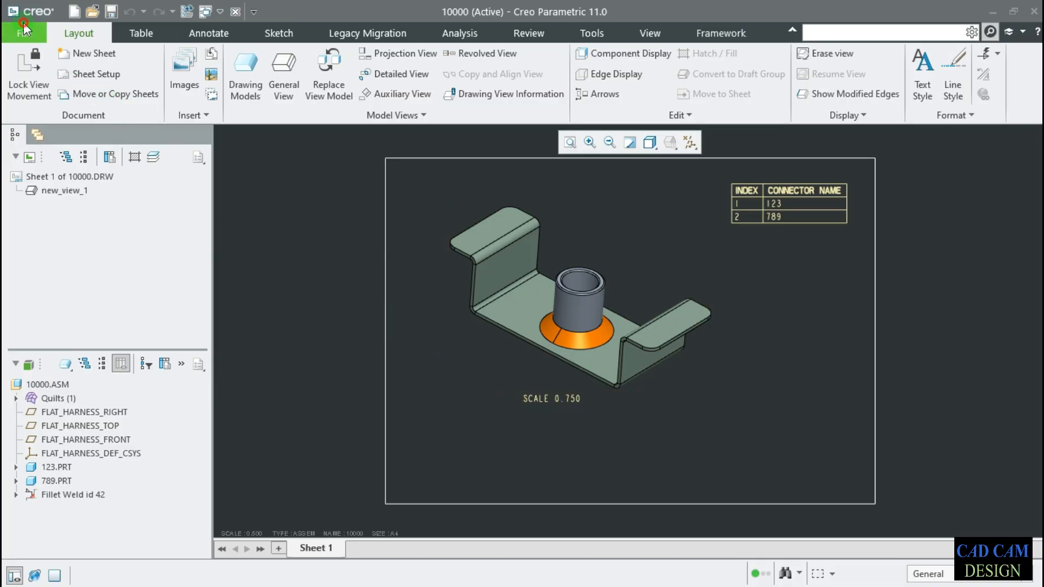
mouse_move(60, 143)
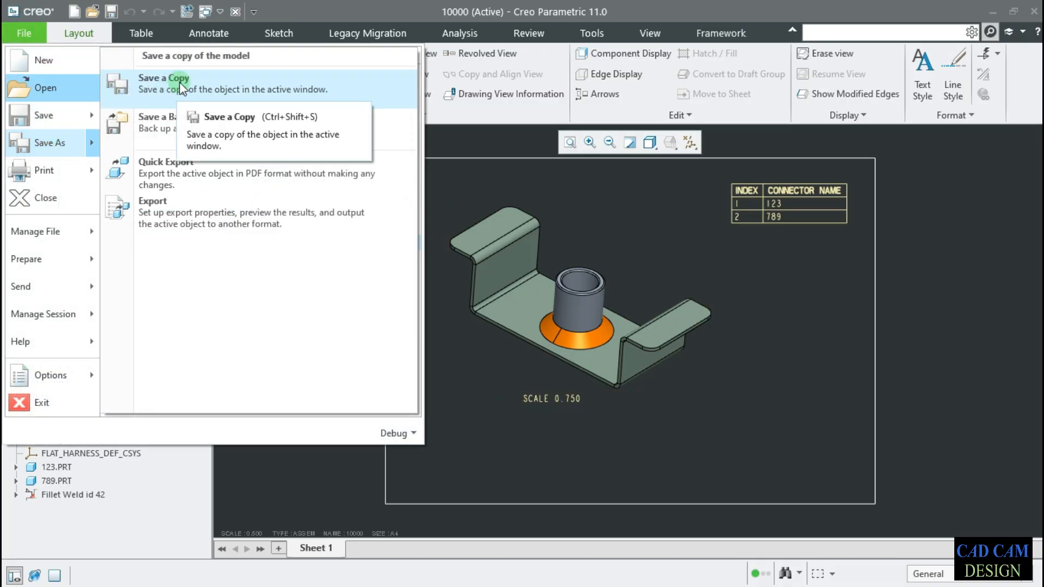
left_click(181, 120)
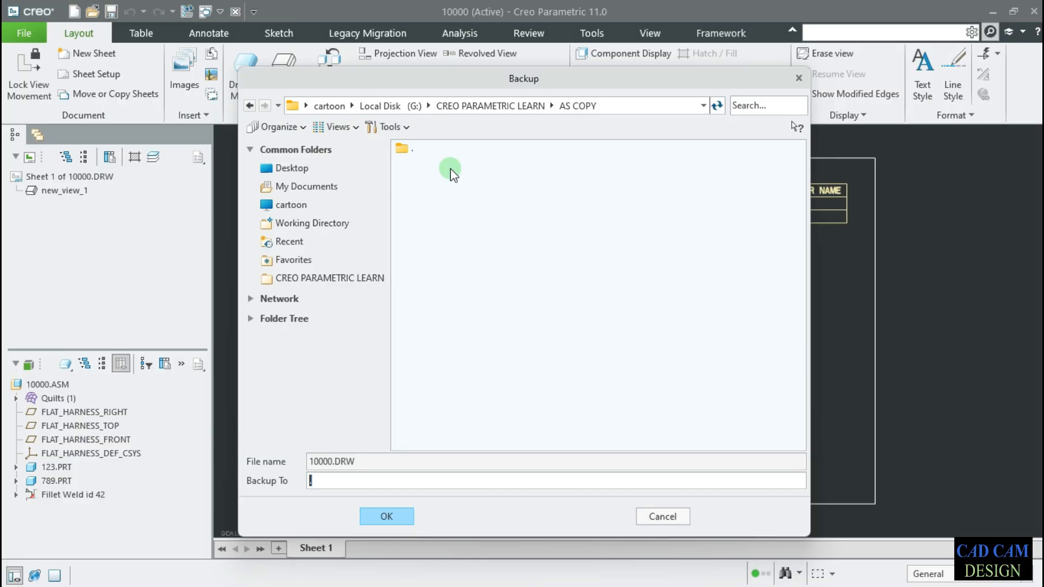
left_click(522, 106)
right_click(490, 191)
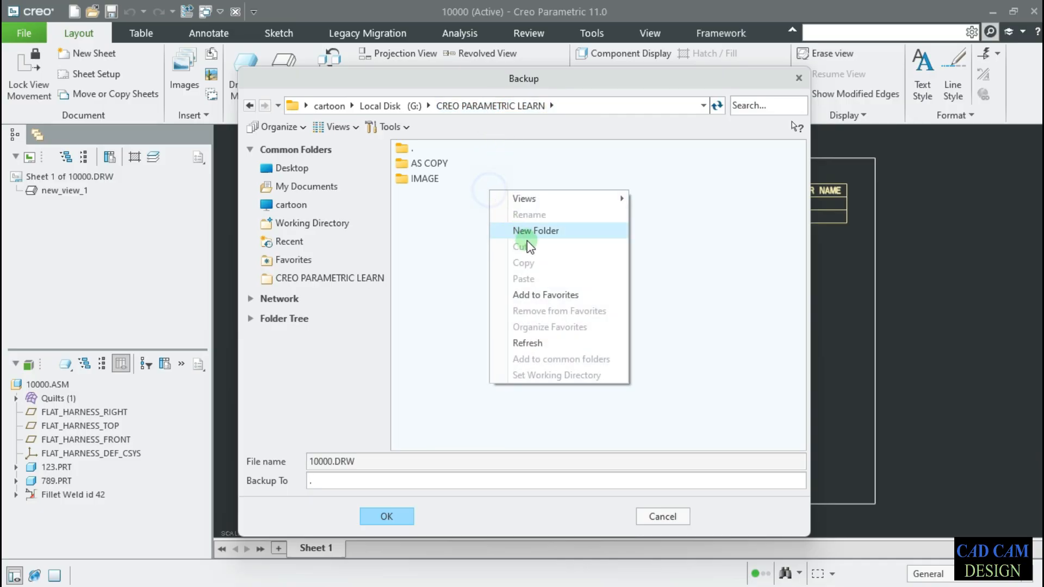
left_click(529, 231)
type("A")
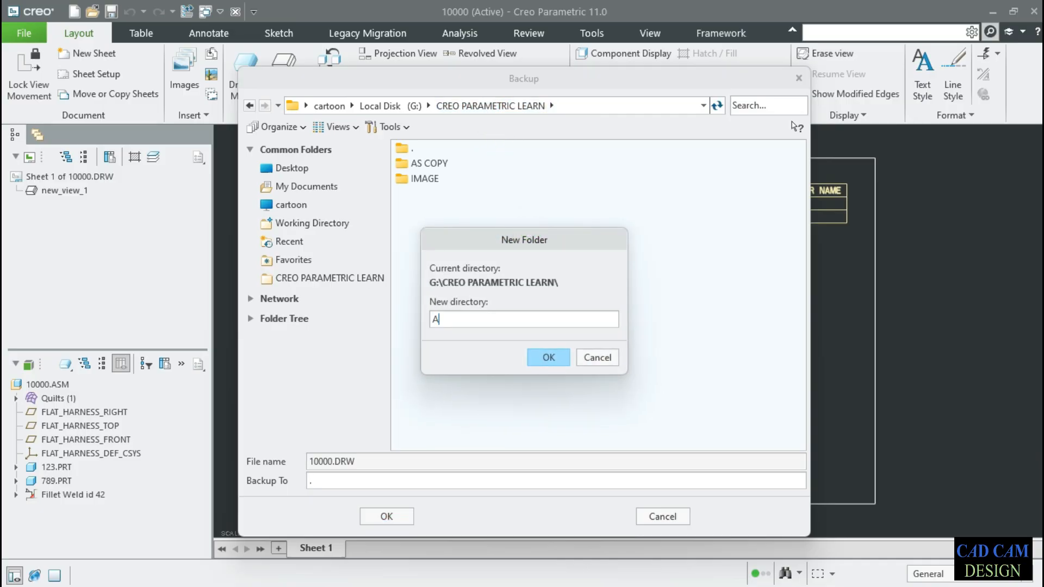
type("S BACK UP")
key("Return")
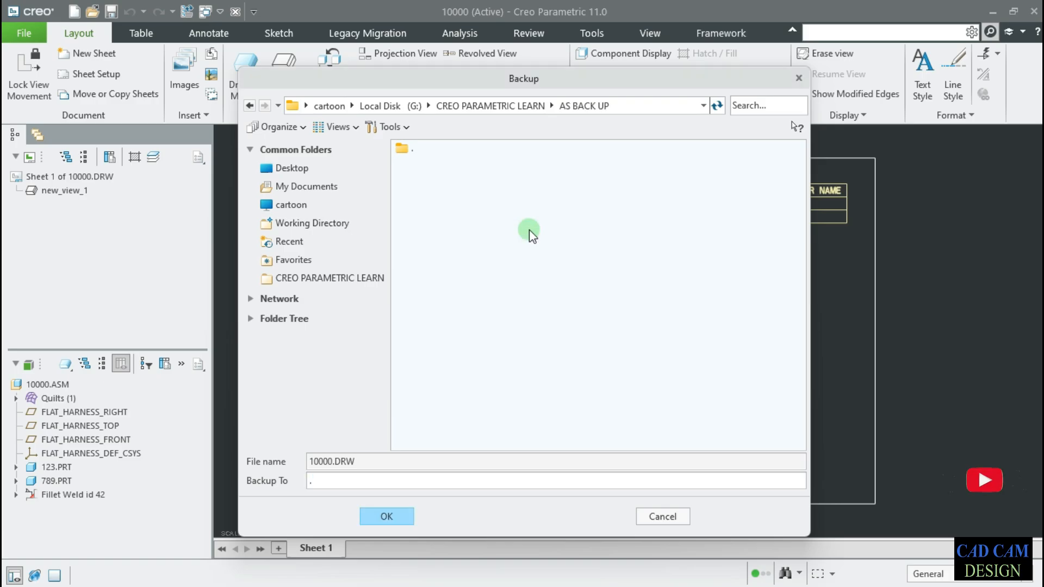
left_click(390, 513)
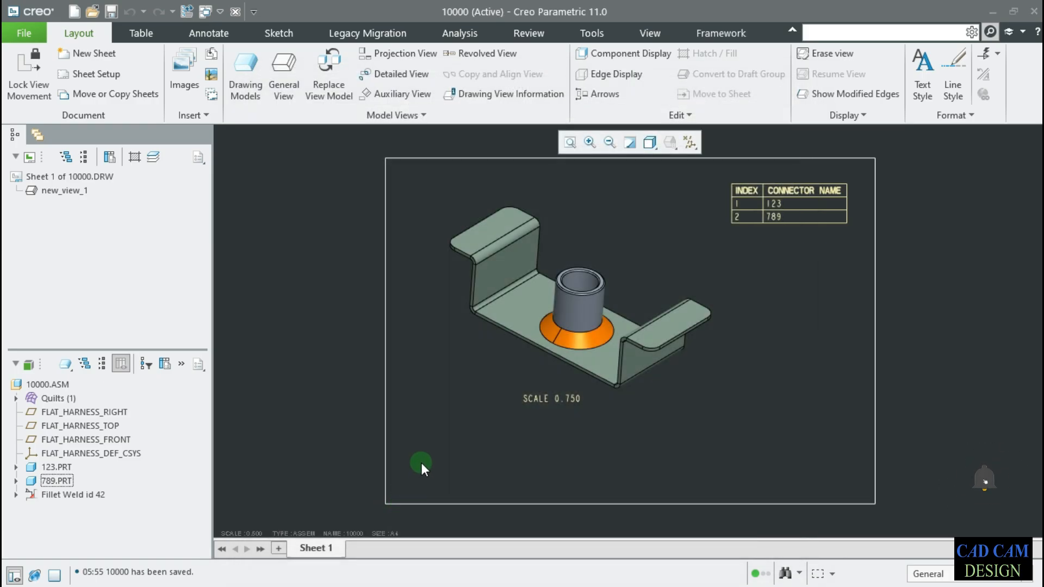
Switch to File Explorer, compare the contents of the AS BACK UP and CREO PARAMETRIC LEARN folders, and return to Creo.
mouse_move(163, 583)
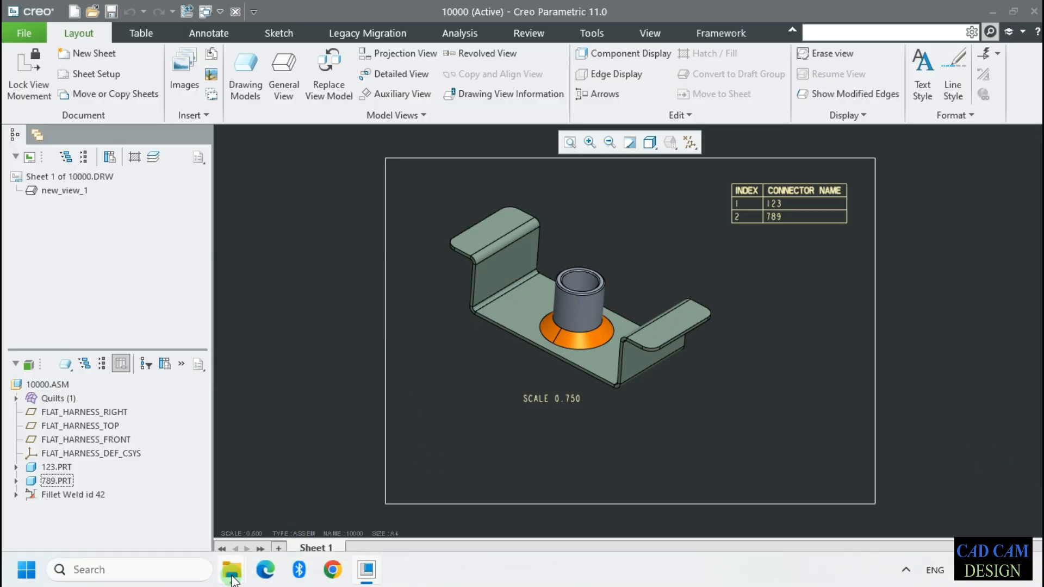
mouse_move(232, 578)
left_click(313, 482)
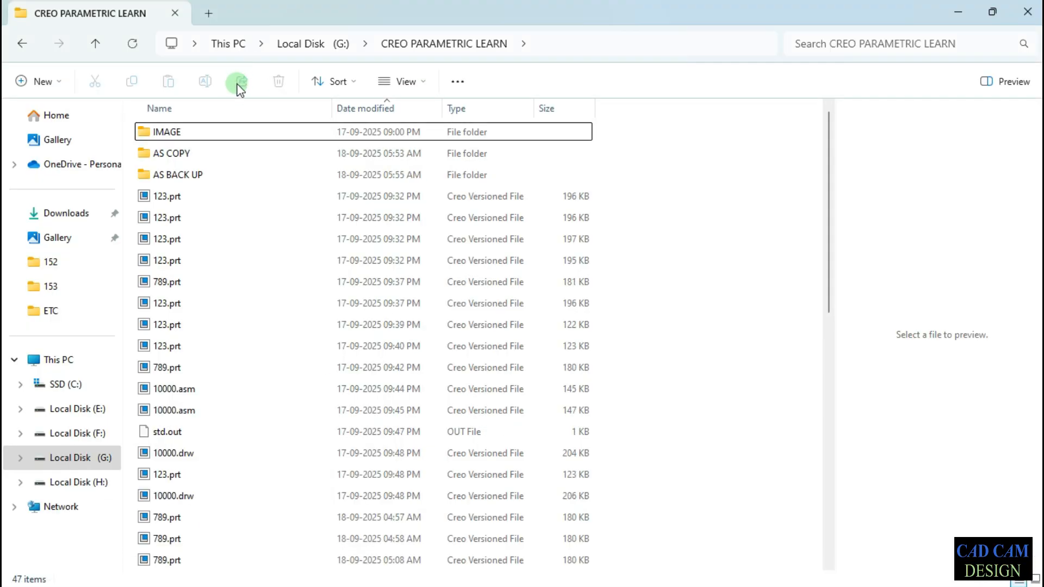
double_click(193, 171)
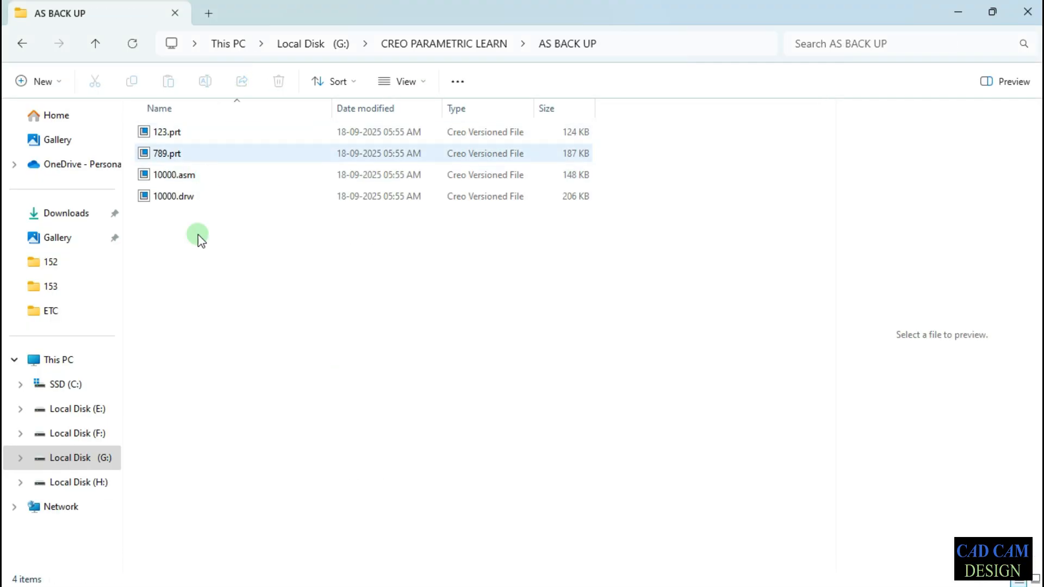
left_click_drag(210, 233, 226, 103)
left_click(263, 242)
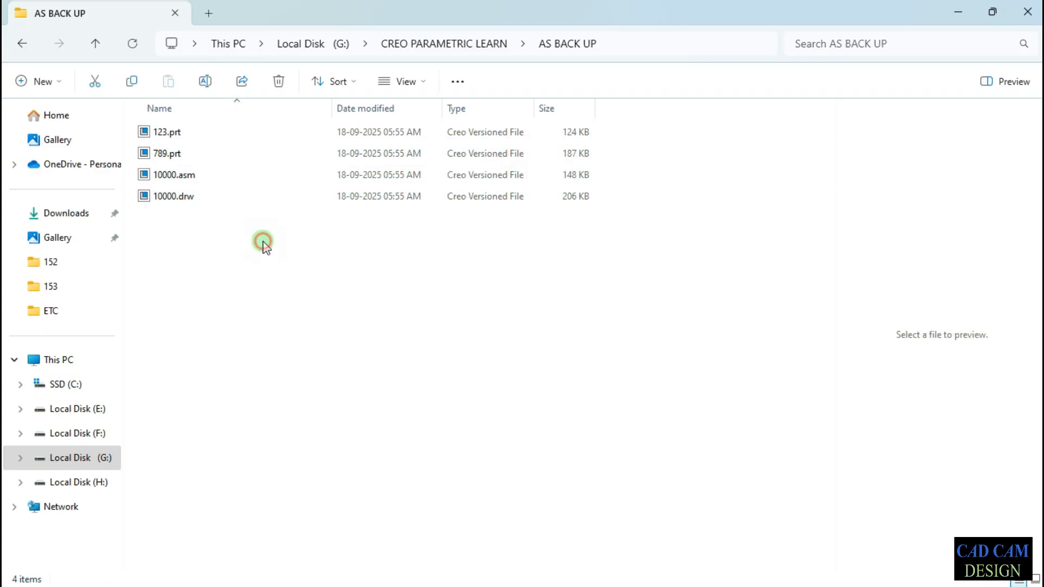
left_click(421, 42)
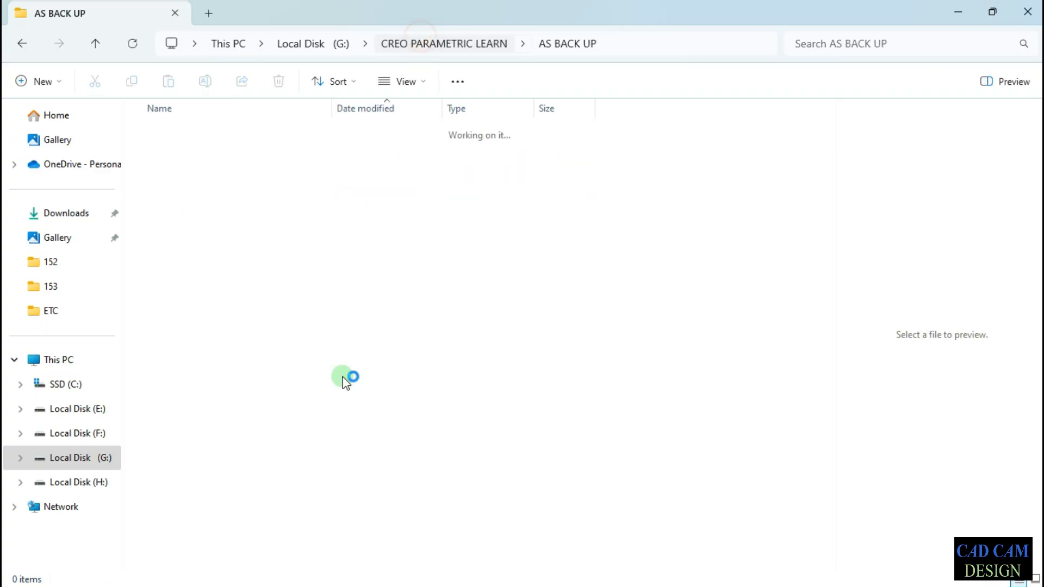
scroll(288, 331, "down", 10)
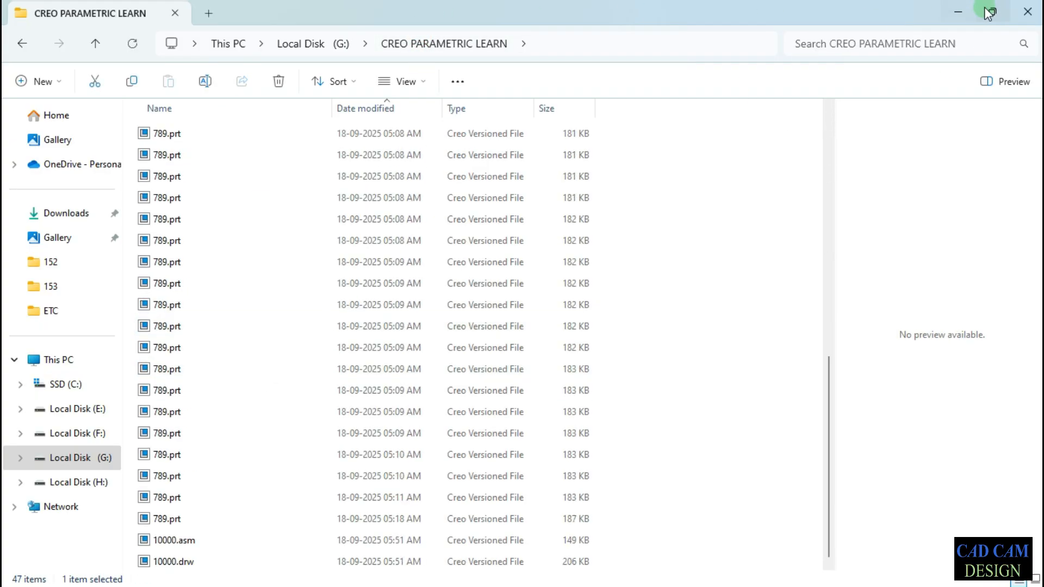
left_click(958, 11)
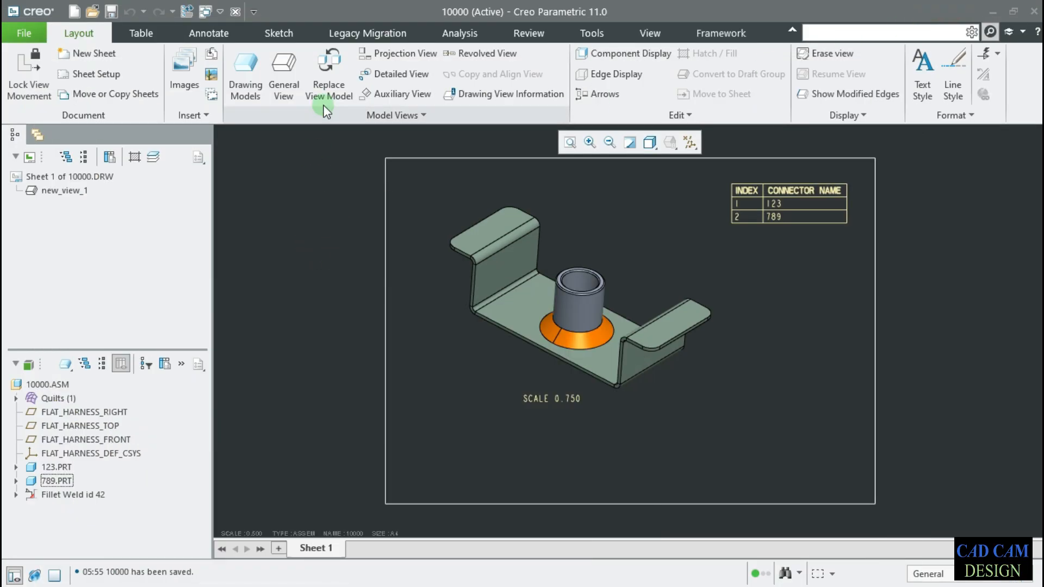
Close the 10000 drawing and erase all objects not displayed from the session.
left_click(236, 11)
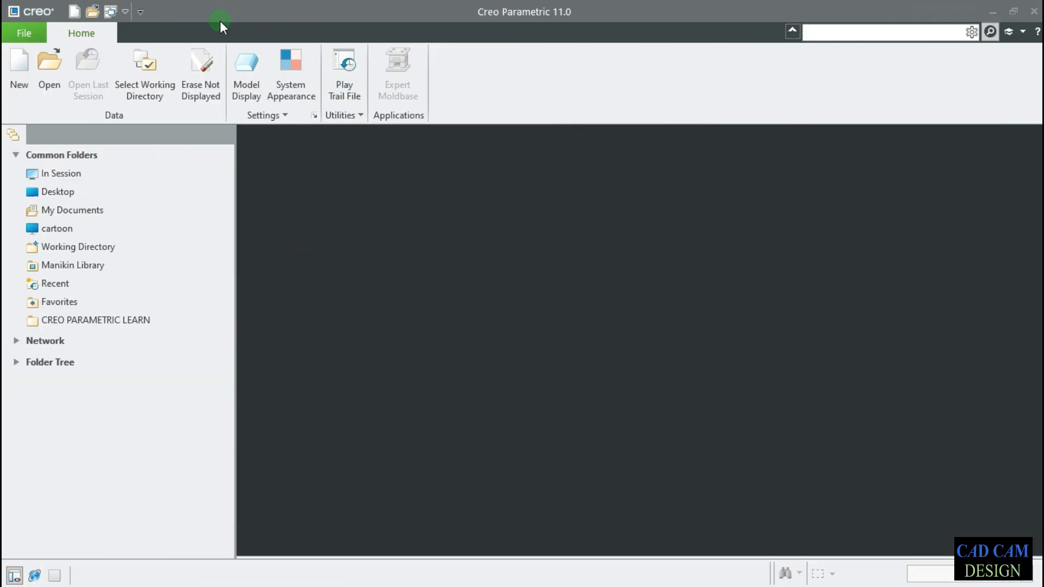
left_click(200, 87)
middle_click(472, 303)
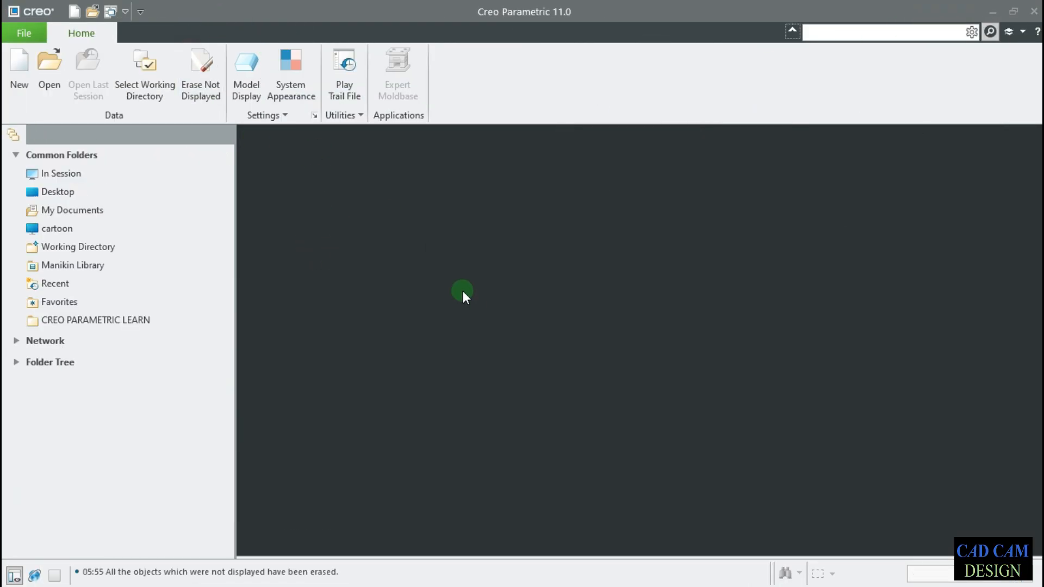
Open the original 10000.drw from the CREO PARAMETRIC LEARN folder.
left_click(49, 73)
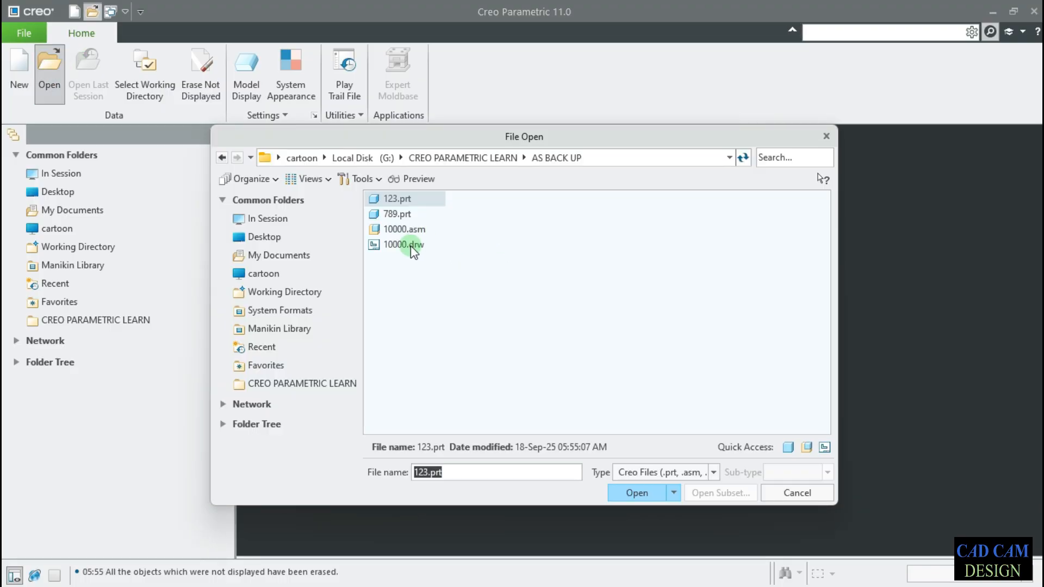
left_click(481, 157)
left_click(402, 291)
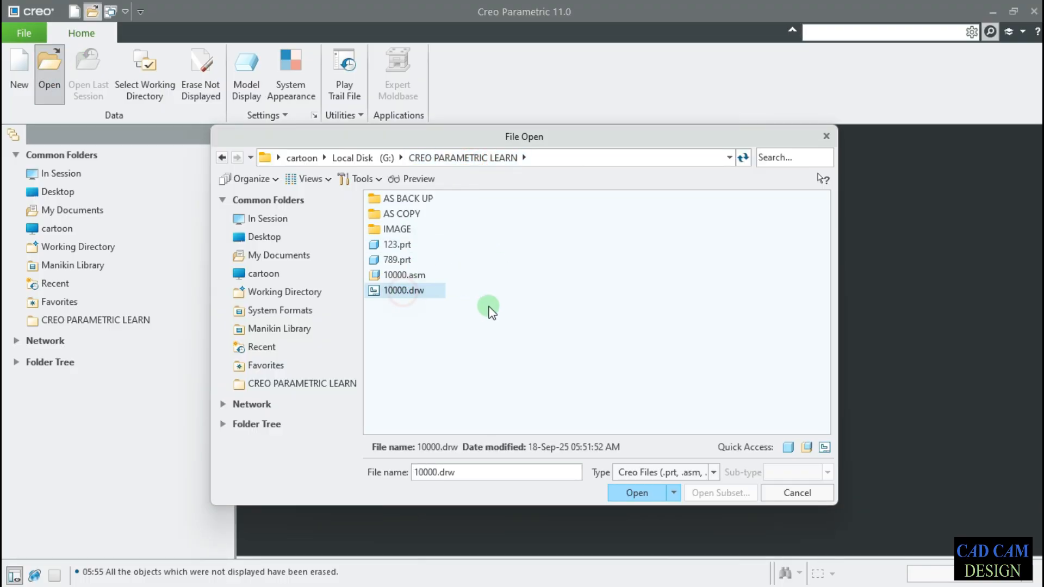
middle_click(492, 313)
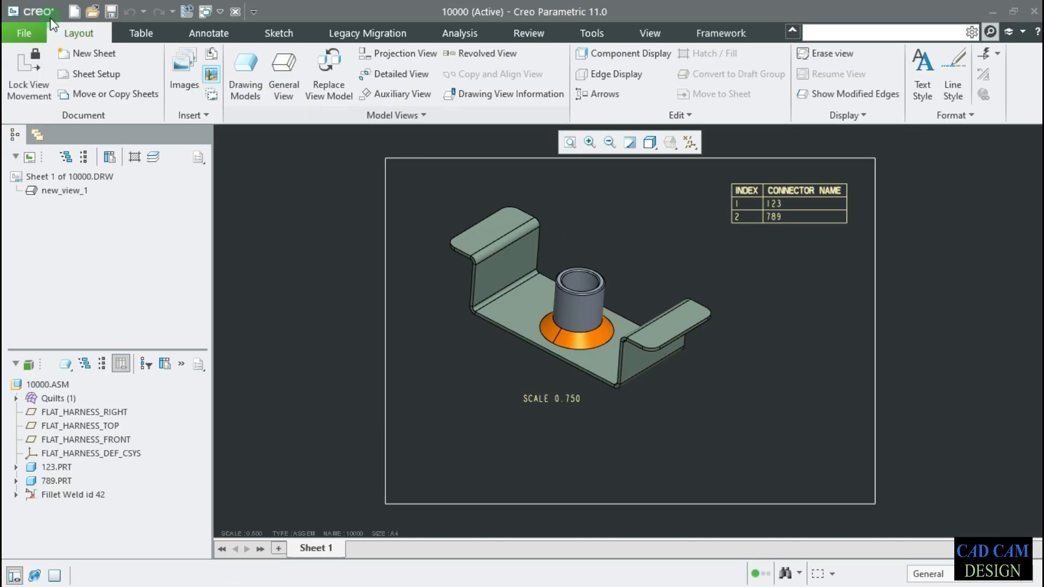
Review the save and export commands and the PDF export settings, and close the export setup without exporting.
left_click(24, 33)
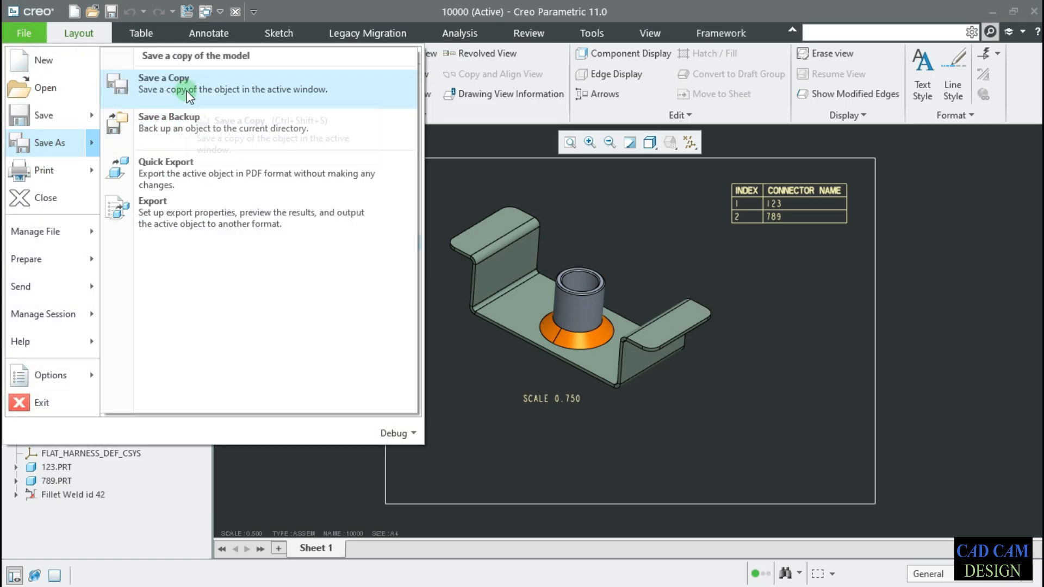
mouse_move(22, 119)
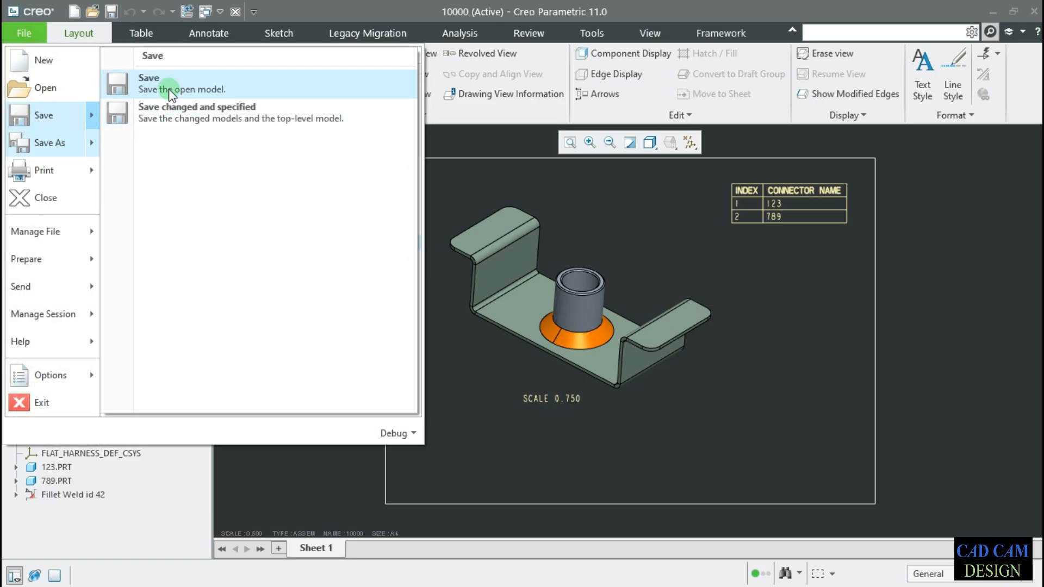
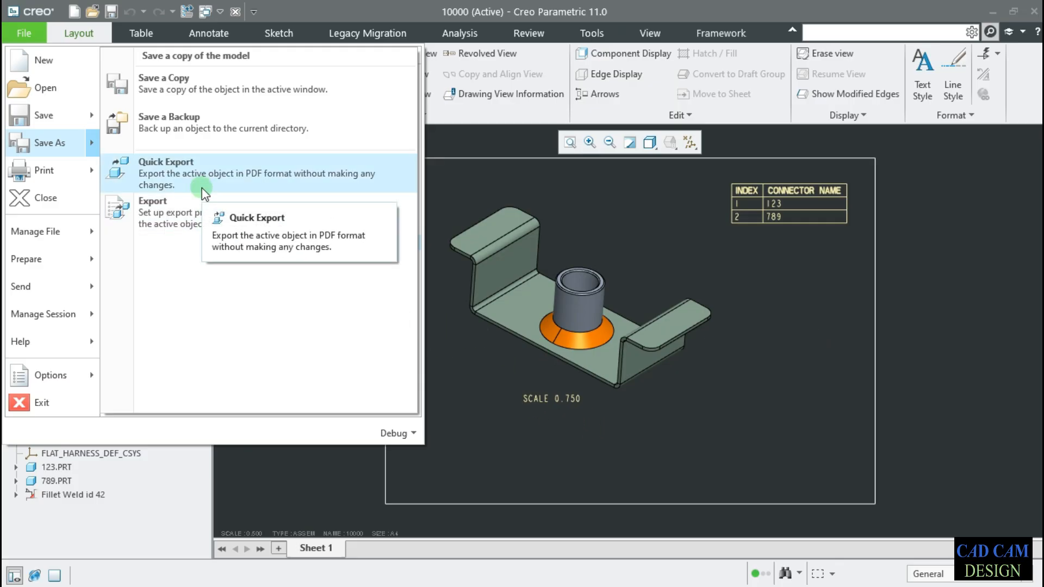
left_click(185, 202)
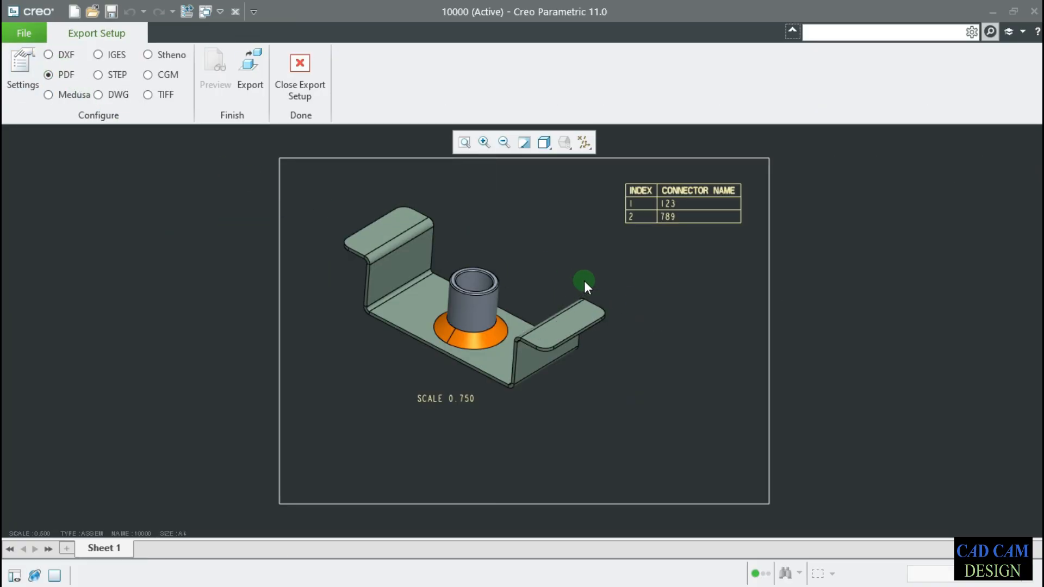
left_click(22, 70)
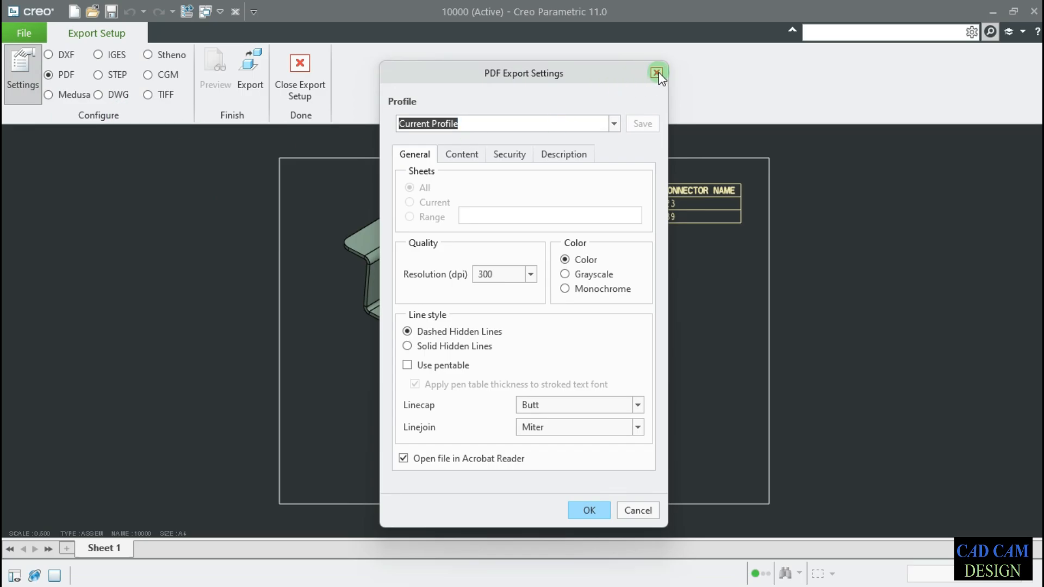
left_click(658, 72)
left_click(300, 87)
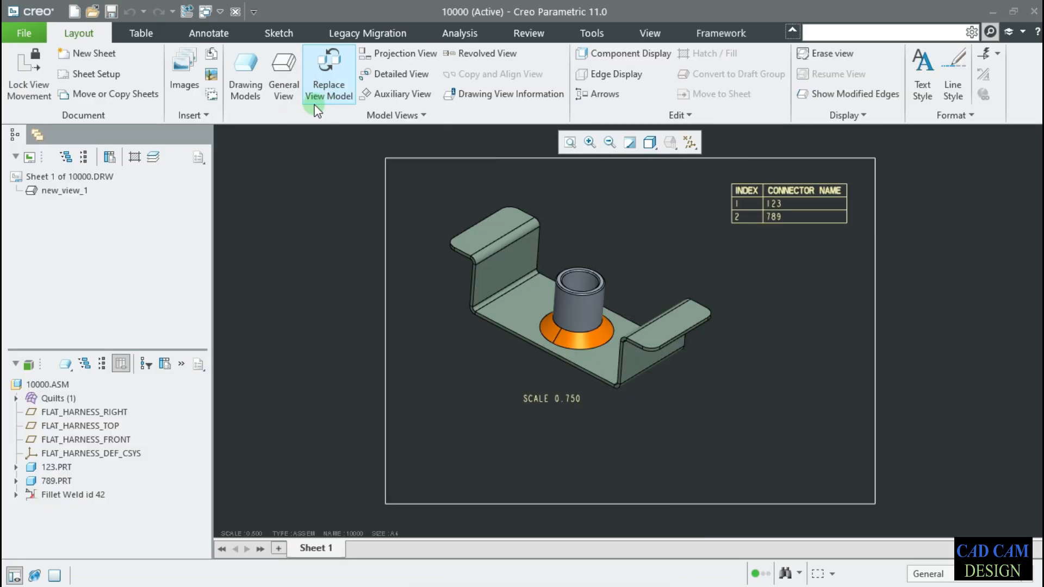
Start saving a copy of the 10000 drawing in PDF format in the CREO PARAMETRIC LEARN folder.
left_click(18, 31)
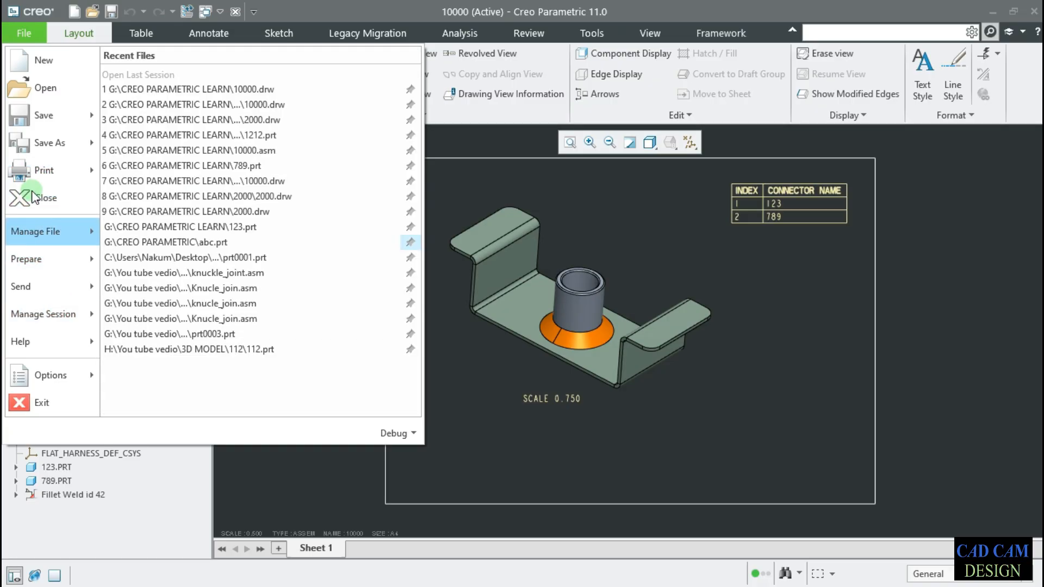
mouse_move(45, 147)
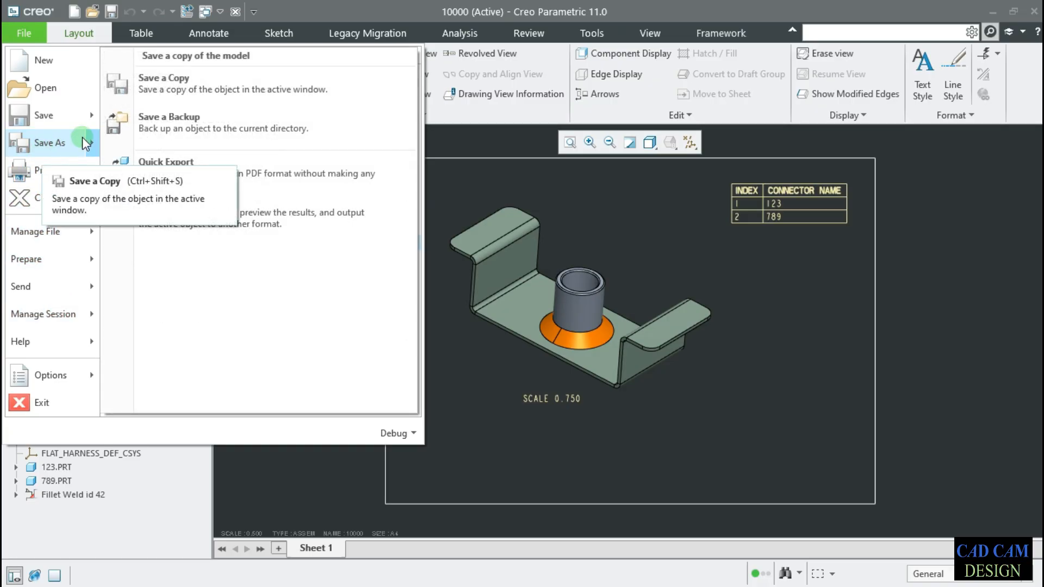
left_click(147, 80)
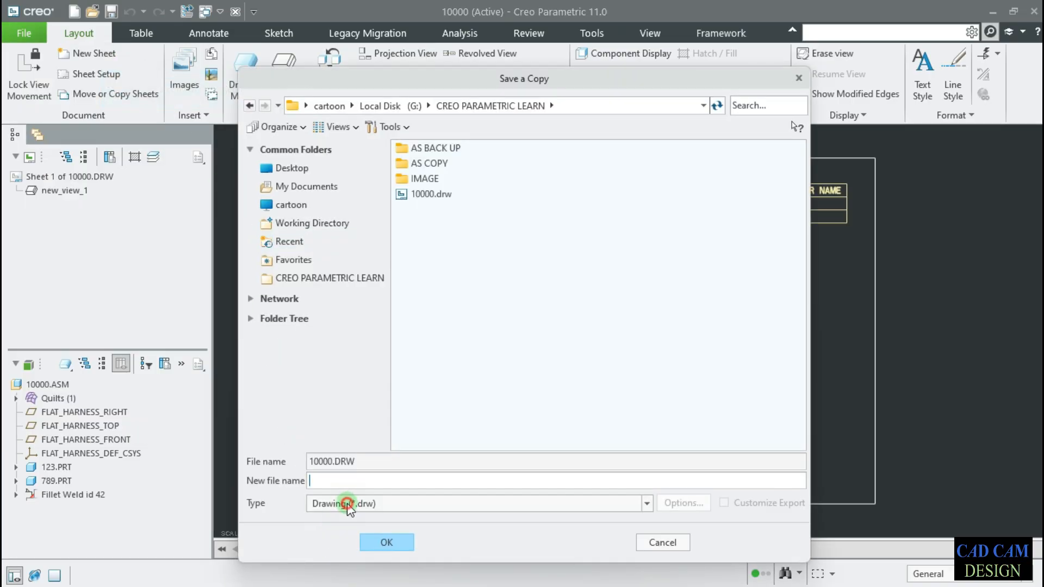
left_click(348, 504)
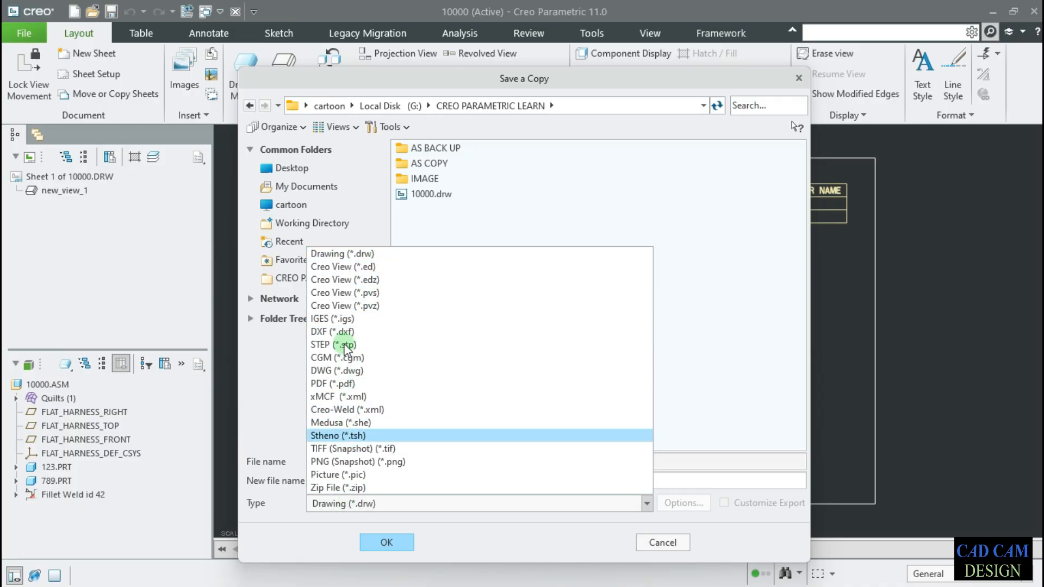
left_click(358, 385)
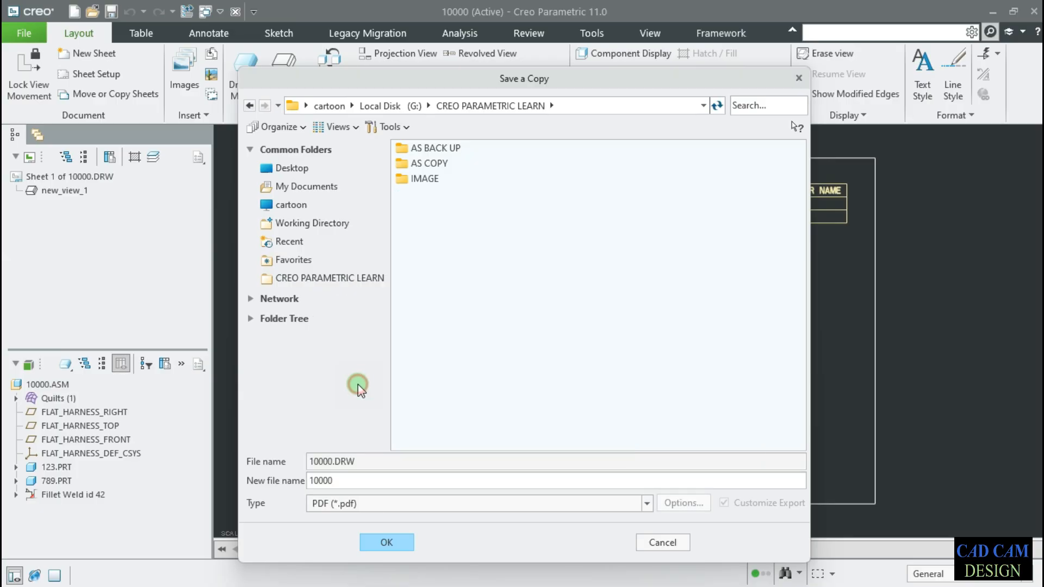
double_click(351, 481)
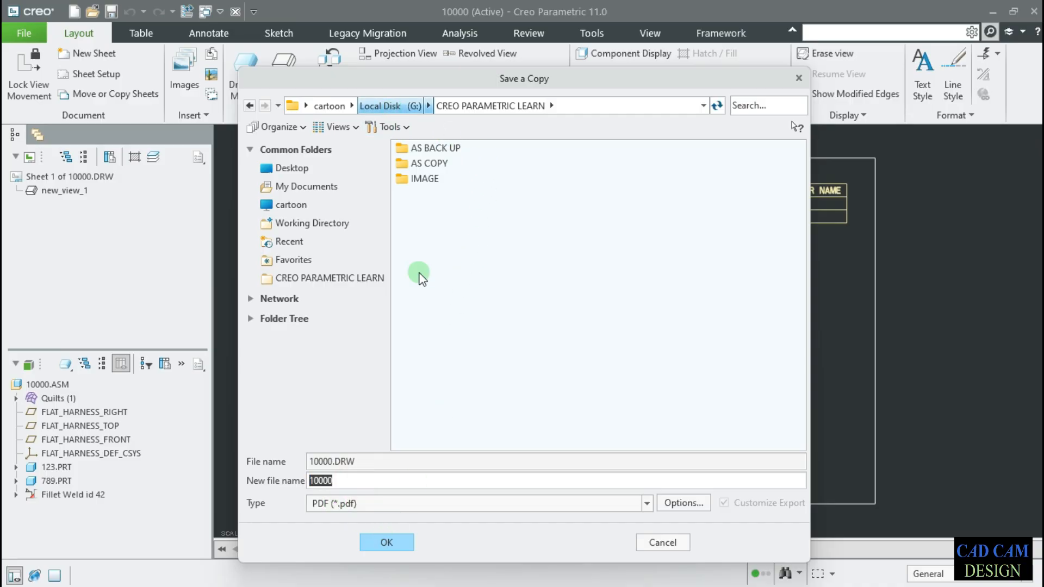
Set the PDF export color to Monochrome, and review the content, security and description settings before accepting them.
left_click(667, 498)
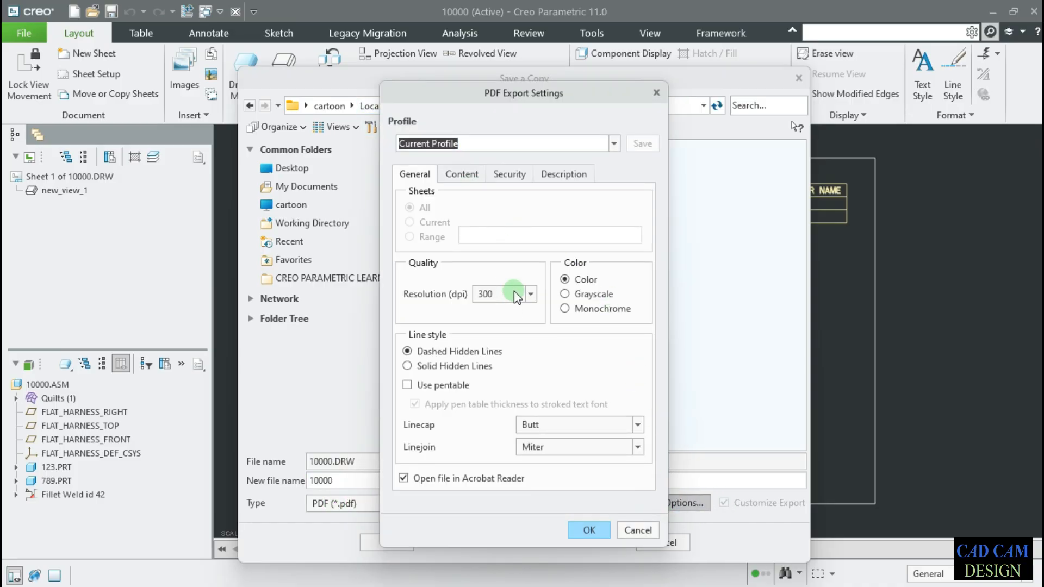
left_click(514, 291)
left_click(514, 292)
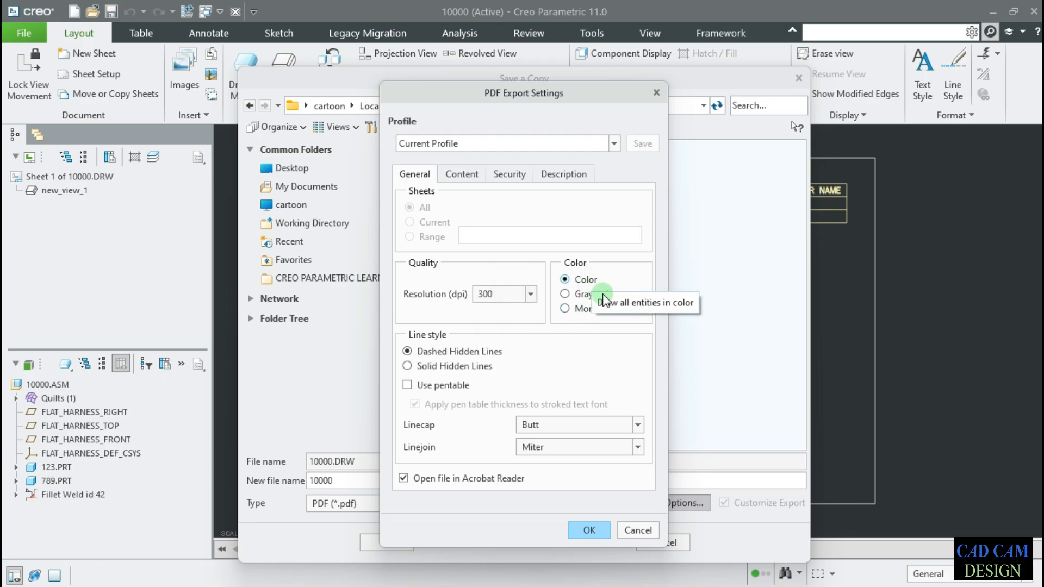
left_click(592, 310)
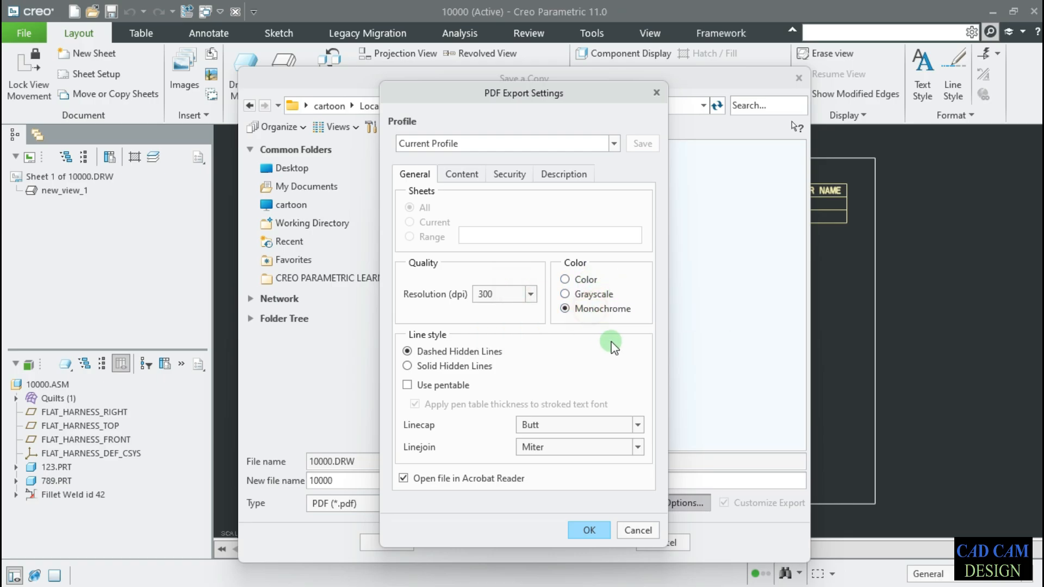
left_click(469, 178)
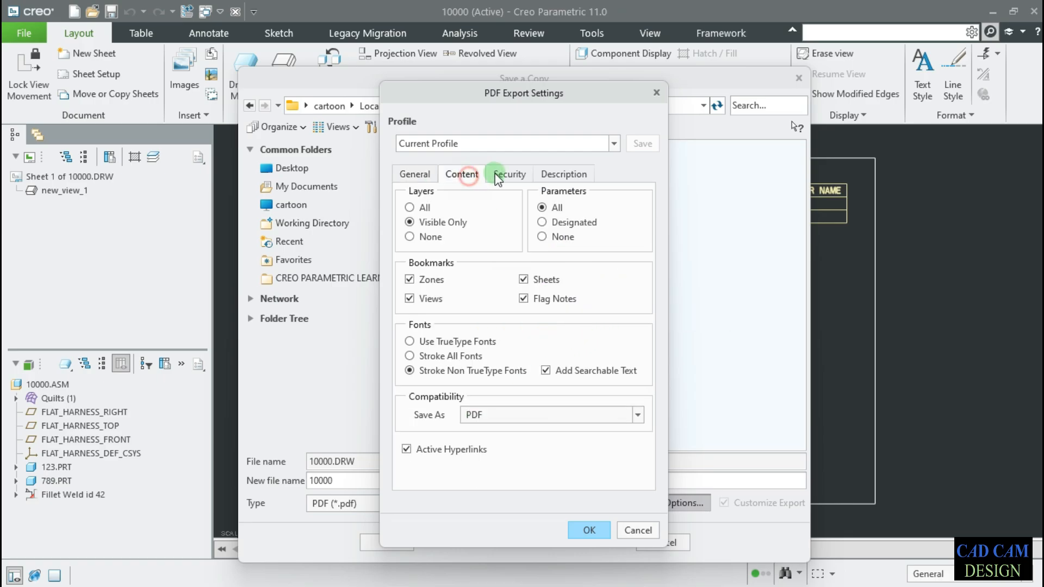
left_click(504, 172)
left_click(566, 174)
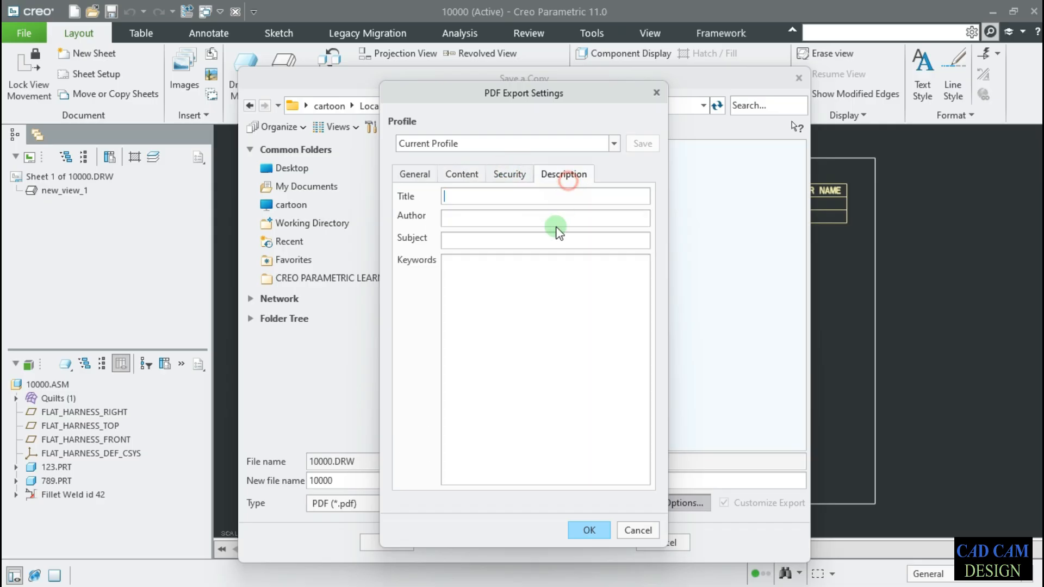
left_click(415, 175)
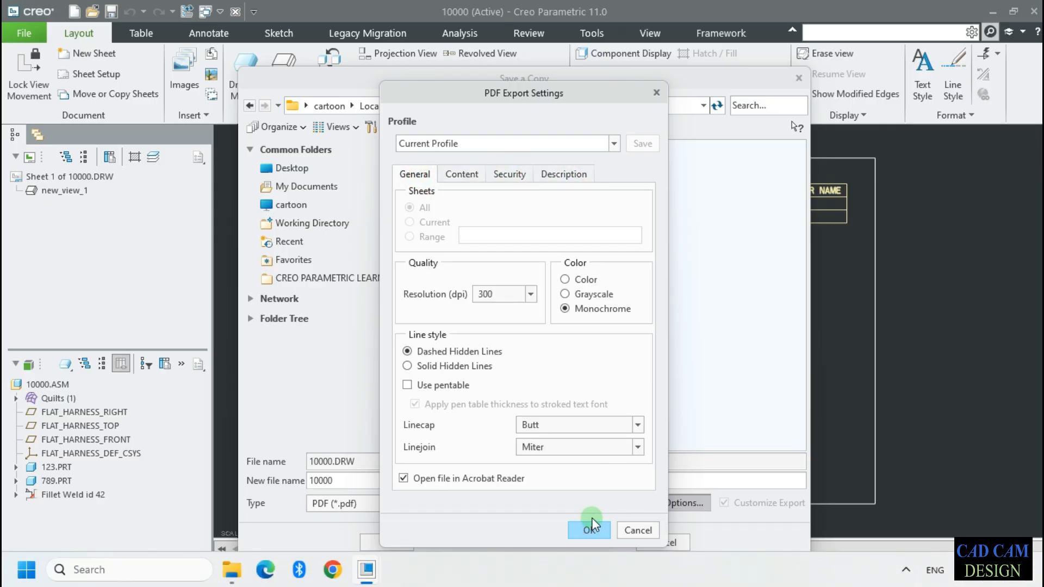
left_click(593, 534)
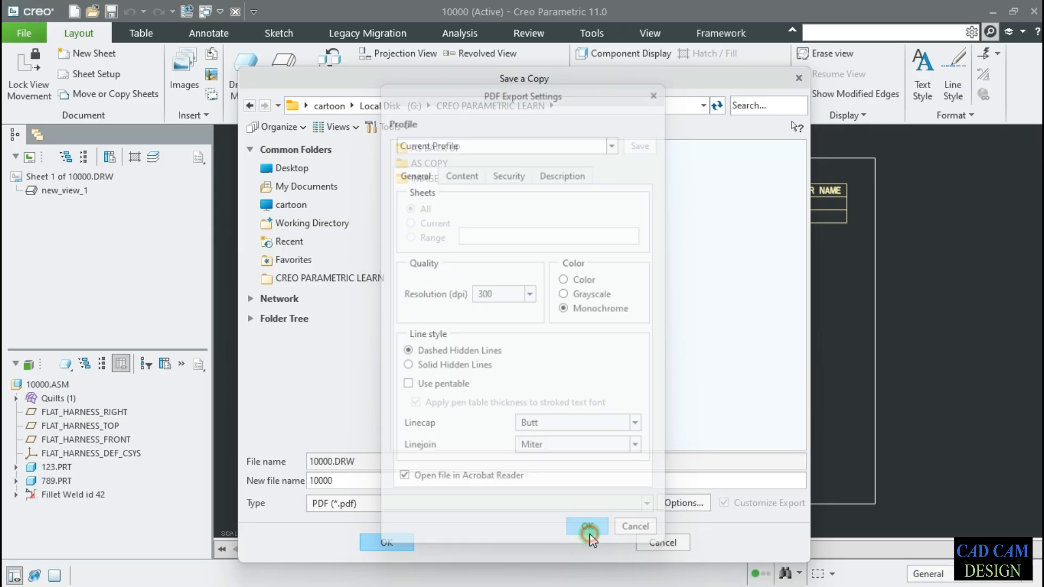
Save the 10000 PDF copy with the chosen export settings, view it in the PDF reader and close the reader.
left_click(387, 543)
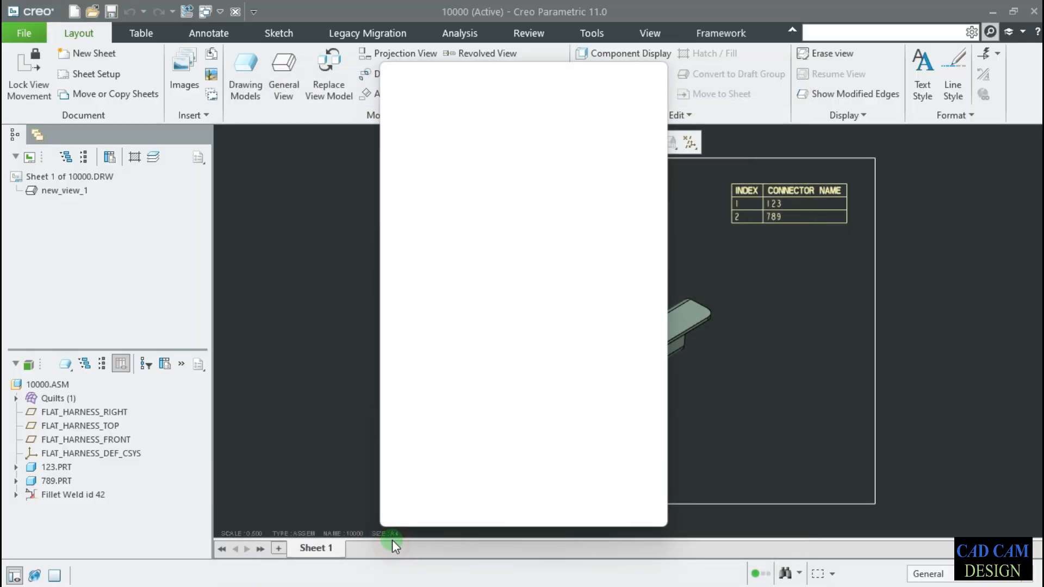
left_click(589, 509)
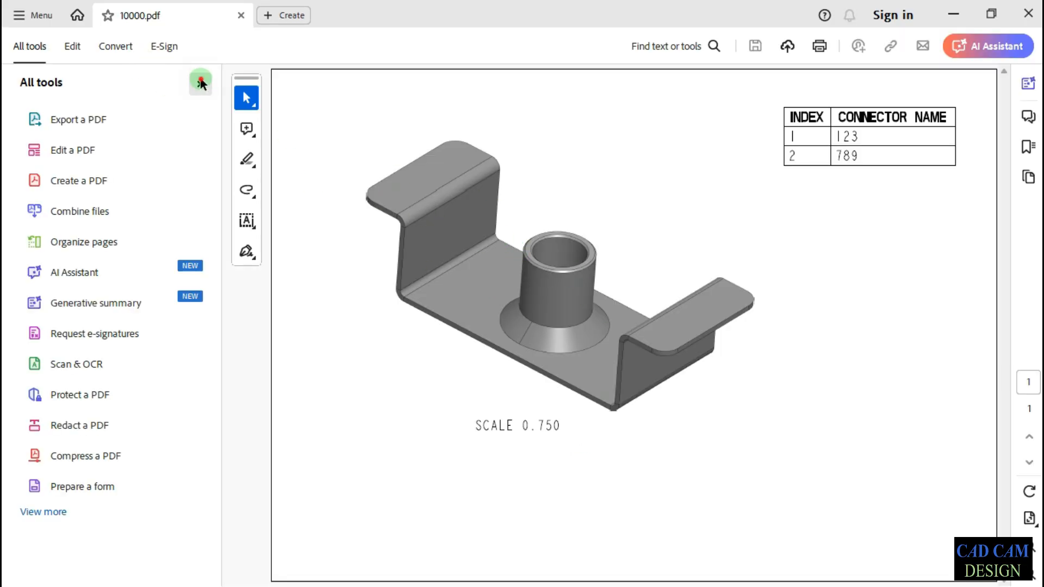
left_click(200, 83)
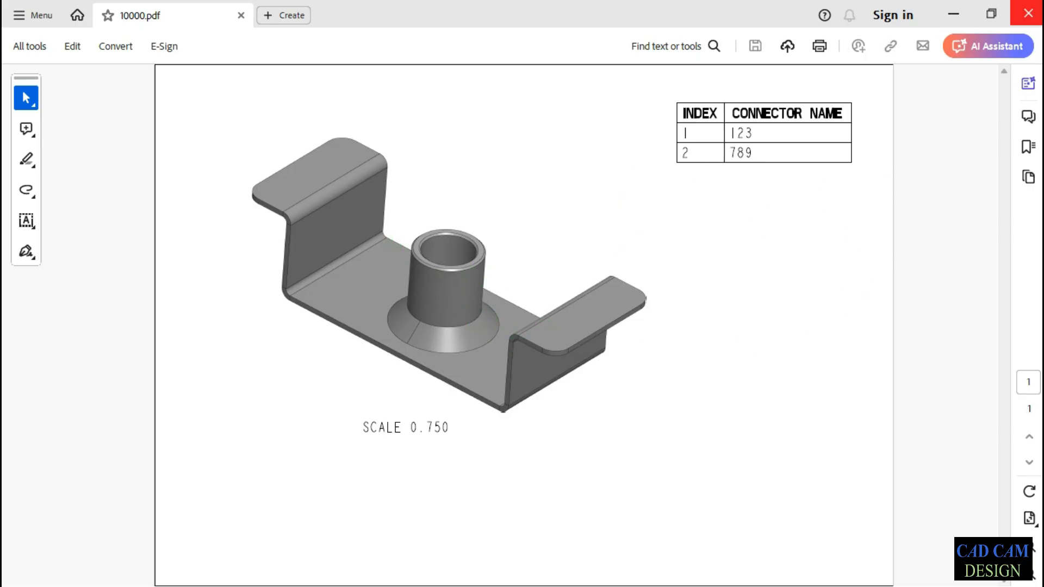
left_click(1028, 13)
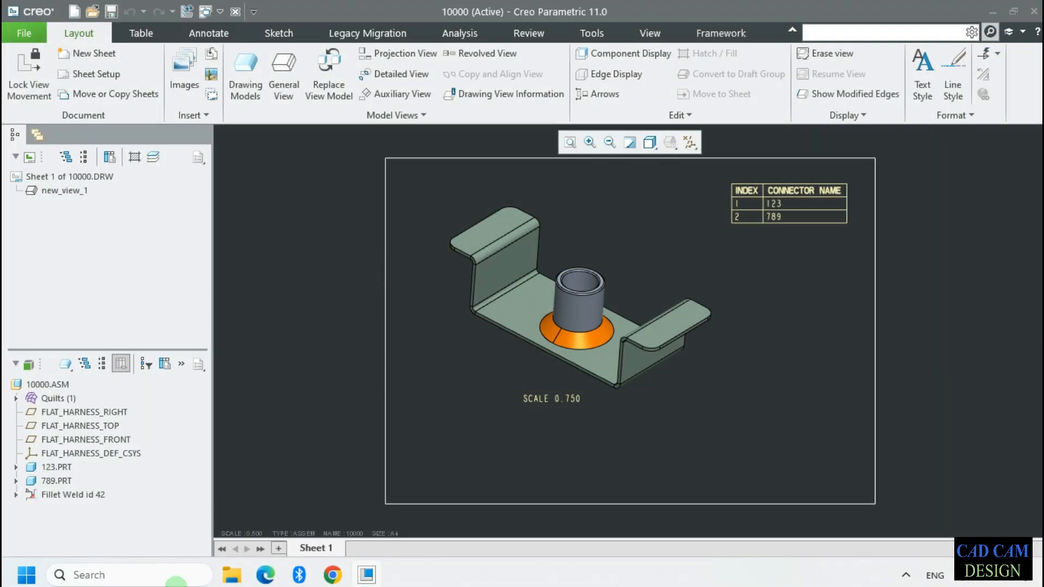
Delete the exported 10000 PDF from the CREO PARAMETRIC LEARN folder in File Explorer and return to the drawing in Creo Parametric.
mouse_move(233, 568)
left_click(301, 499)
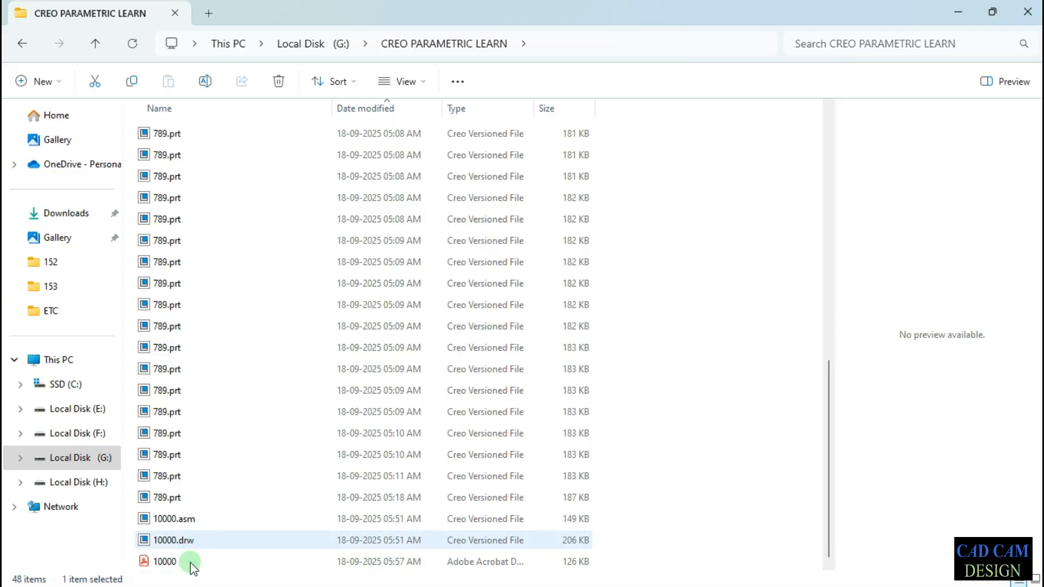
left_click(189, 563)
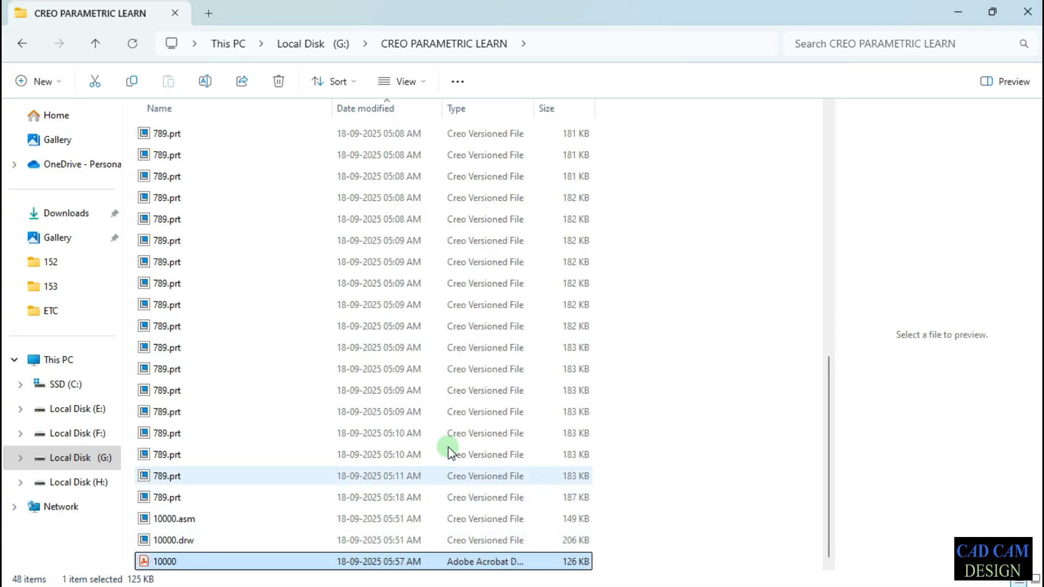
key("Delete")
left_click(958, 12)
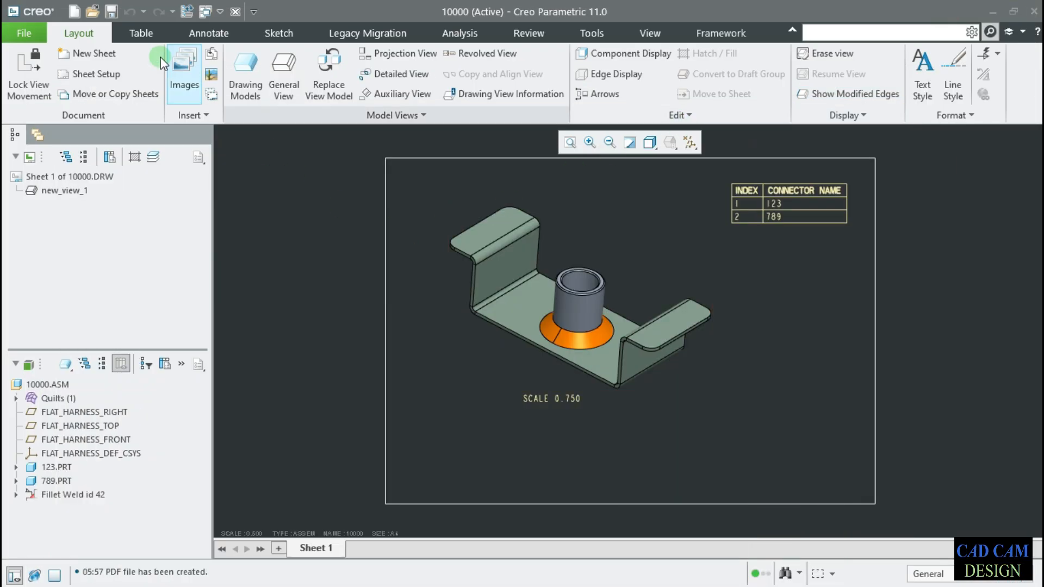
Open the export setup for PDF and set the PDF export color option to Color.
left_click(24, 33)
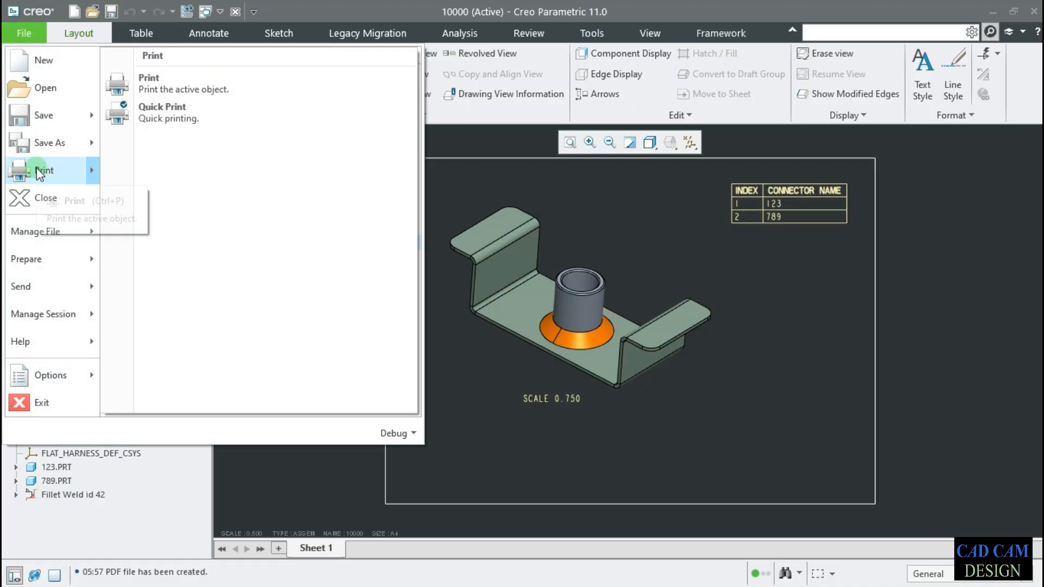
mouse_move(32, 143)
left_click(197, 217)
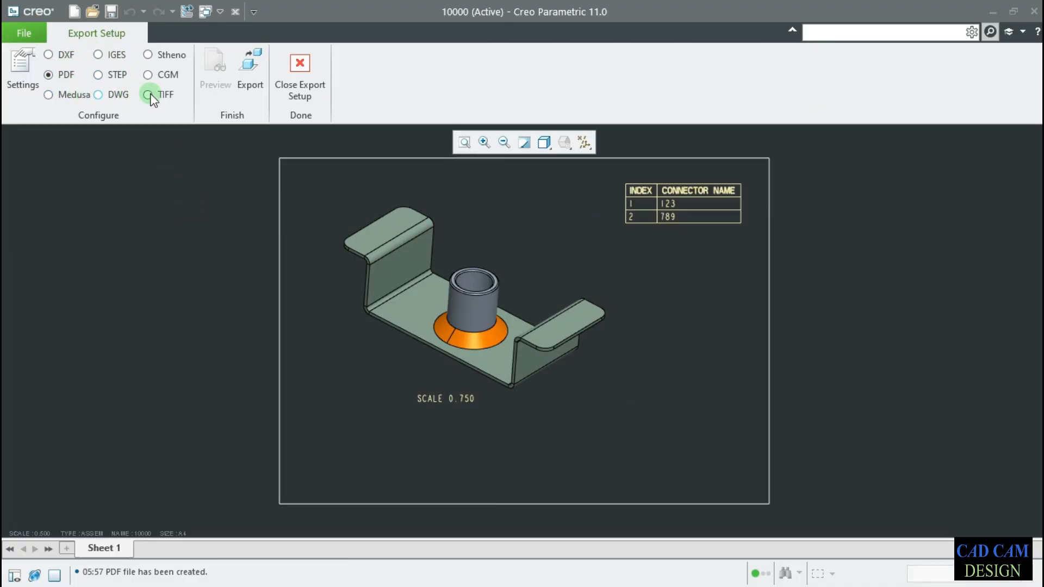
left_click(35, 71)
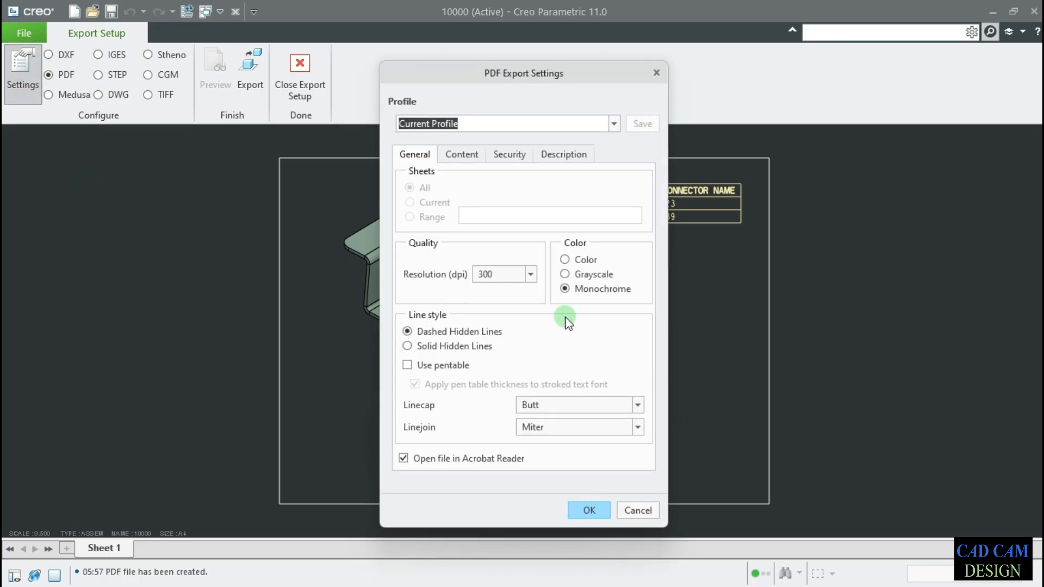
left_click(600, 291)
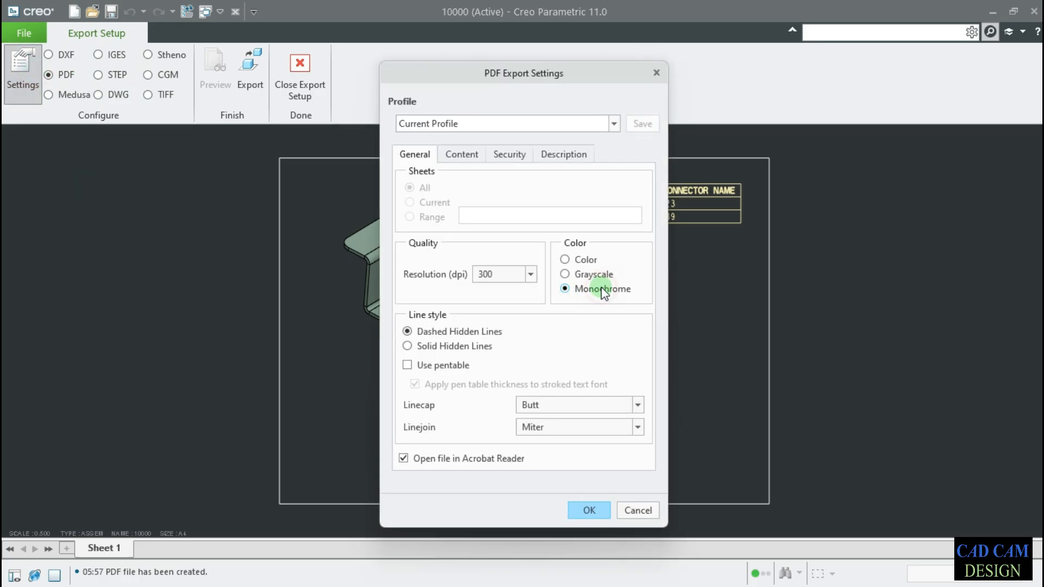
left_click(585, 263)
left_click(500, 276)
left_click(493, 316)
left_click(589, 513)
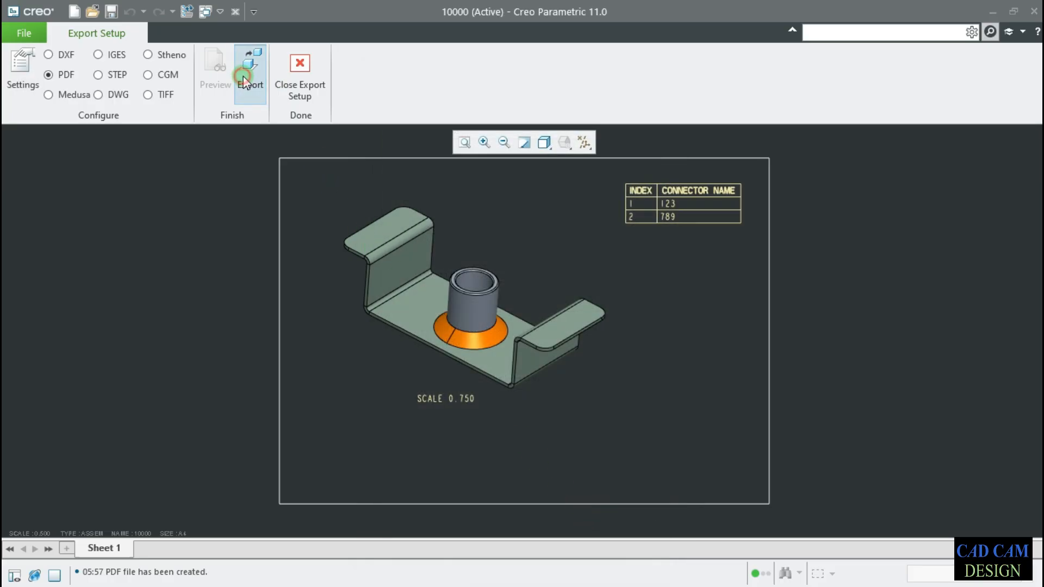
Export the drawing as a PDF named 10000 to the CREO PARAMETRIC LEARN folder, checking the PDF before closing the export setup.
left_click(243, 82)
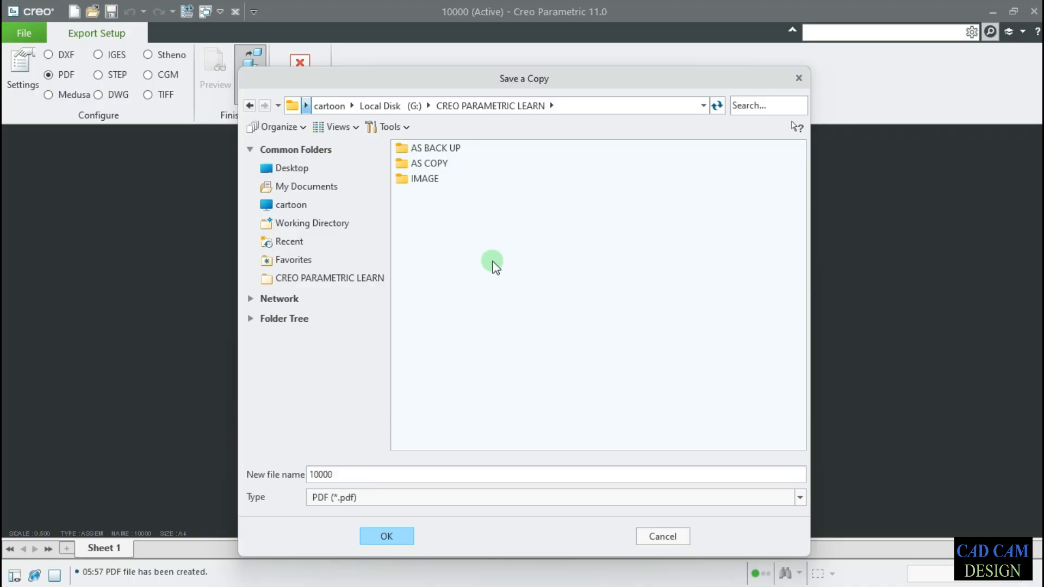
left_click(389, 536)
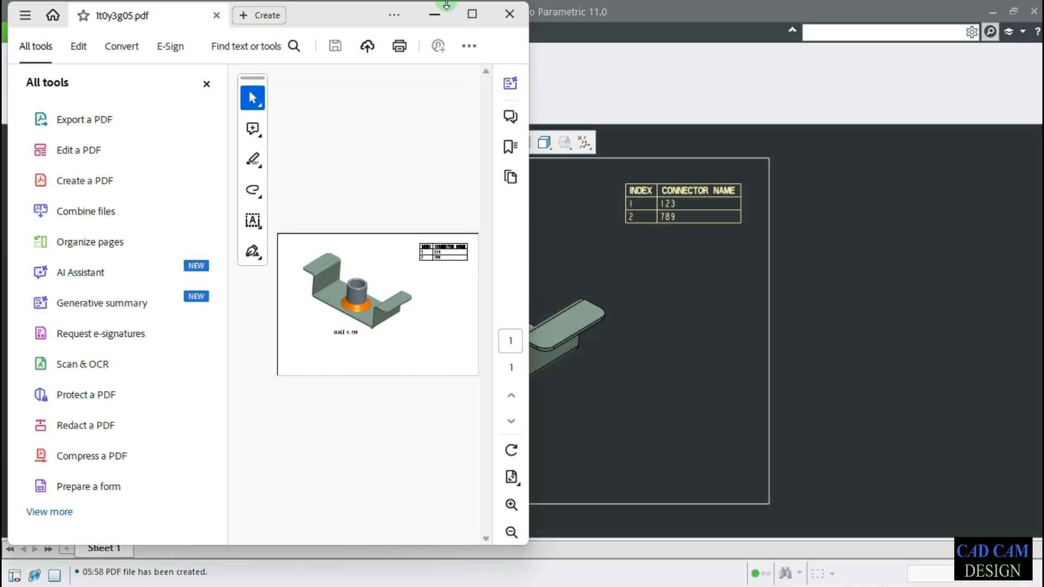
left_click(473, 14)
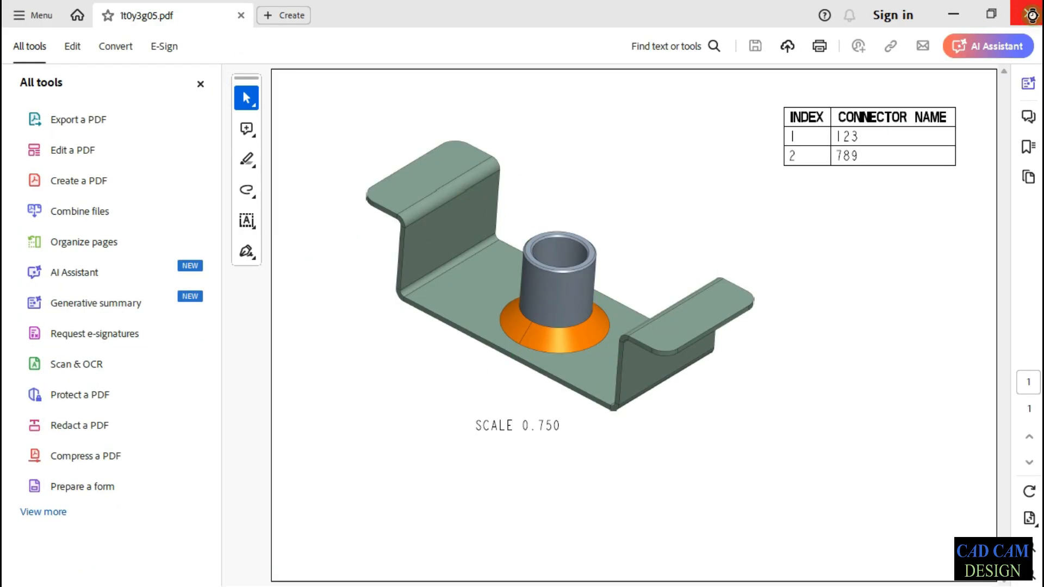
left_click(1028, 13)
left_click(326, 65)
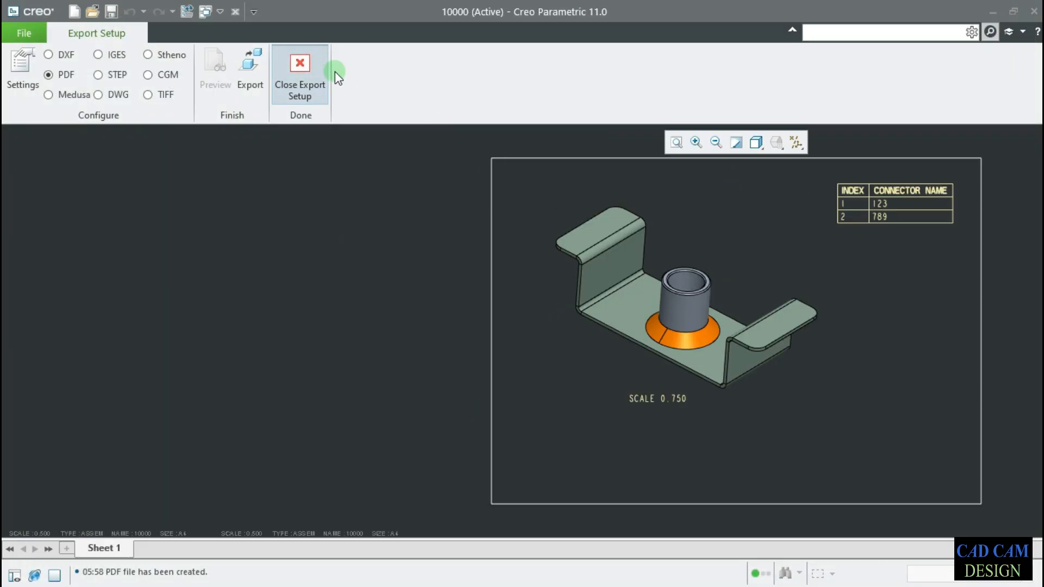
Open the print setup for the 10000 drawing, preview the full plot and close the print setup without printing.
left_click(24, 33)
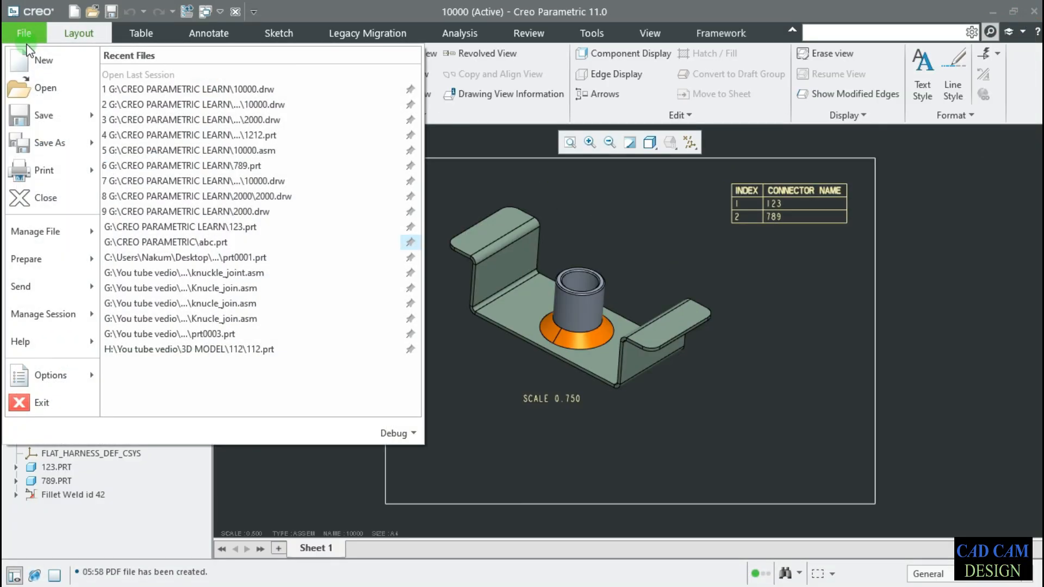
mouse_move(48, 170)
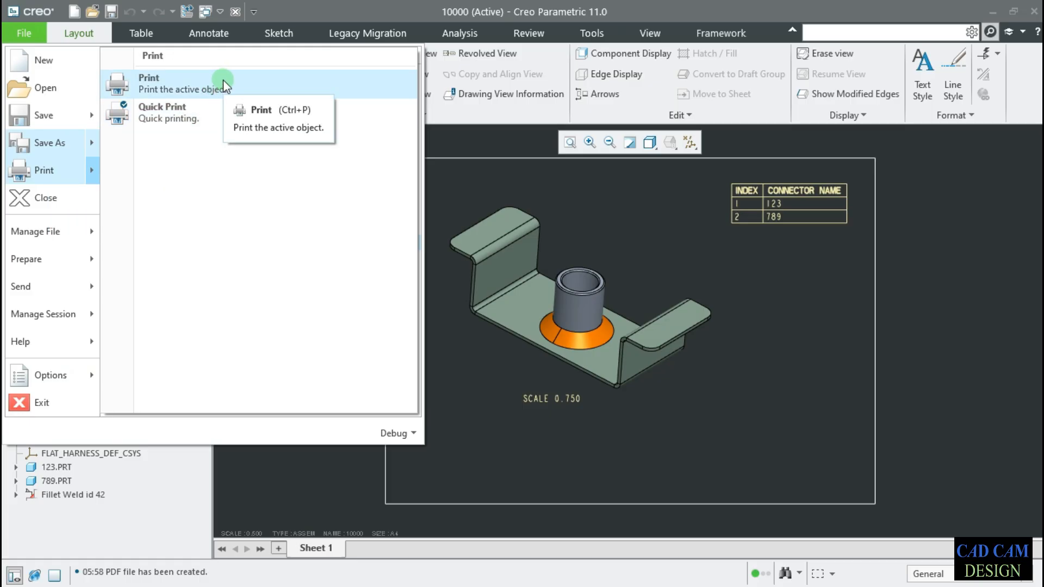
left_click(640, 225)
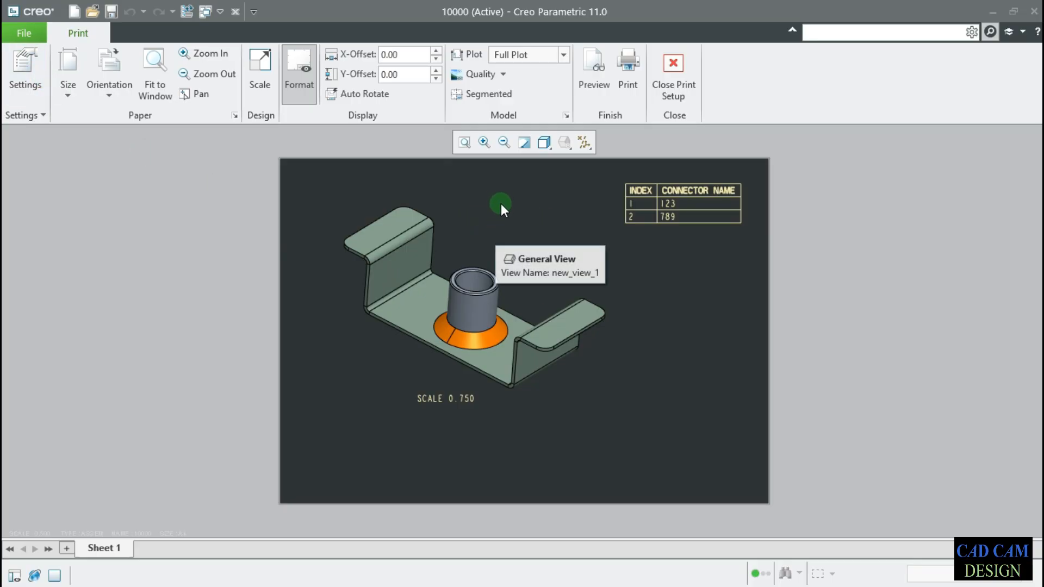
left_click(504, 74)
left_click(506, 71)
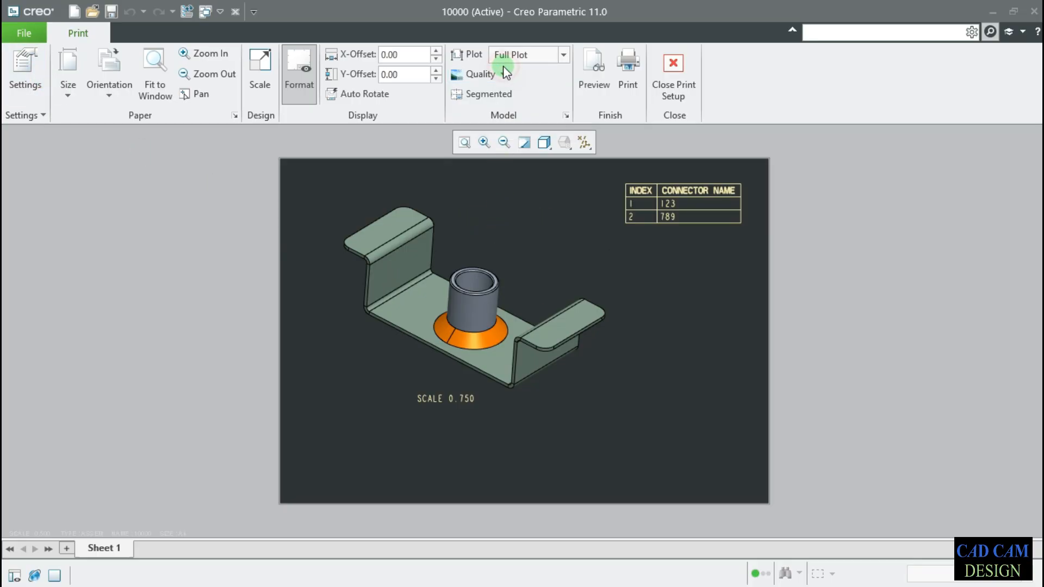
left_click(596, 68)
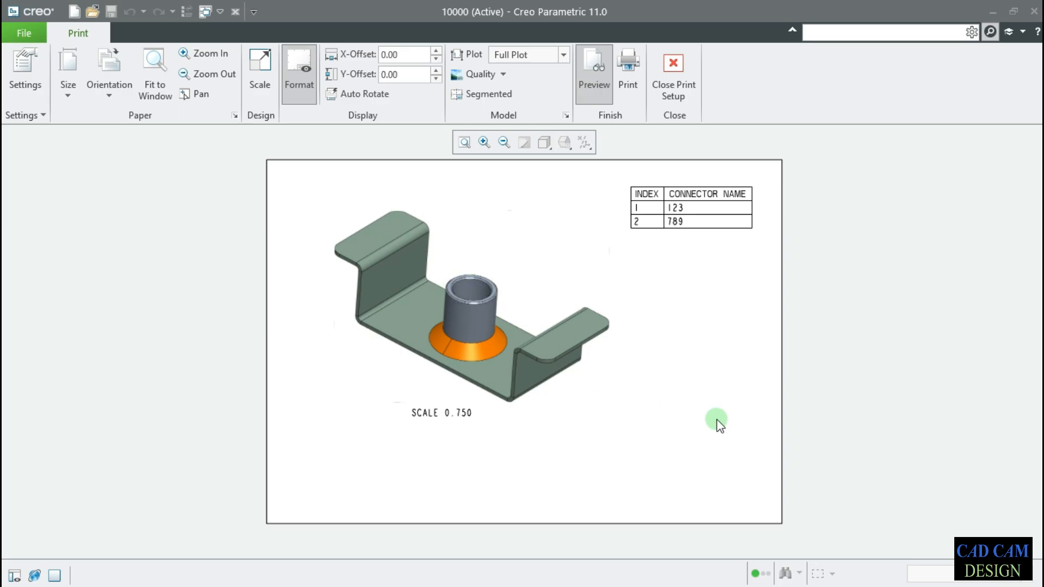
left_click(676, 81)
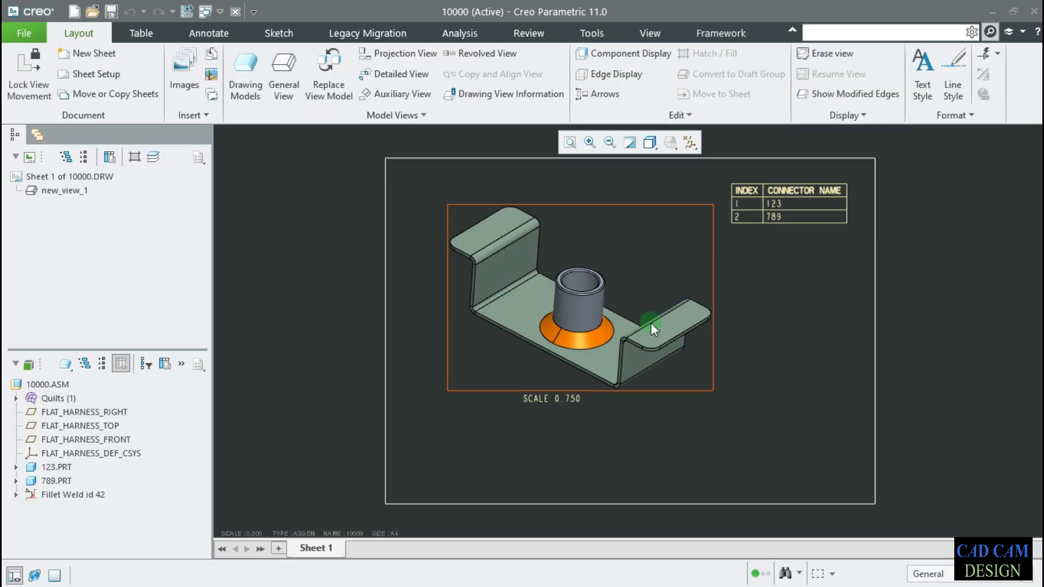
Reopen the print setup for the 10000 drawing and set the paper size to A3 (420 x 297 mm).
left_click(24, 33)
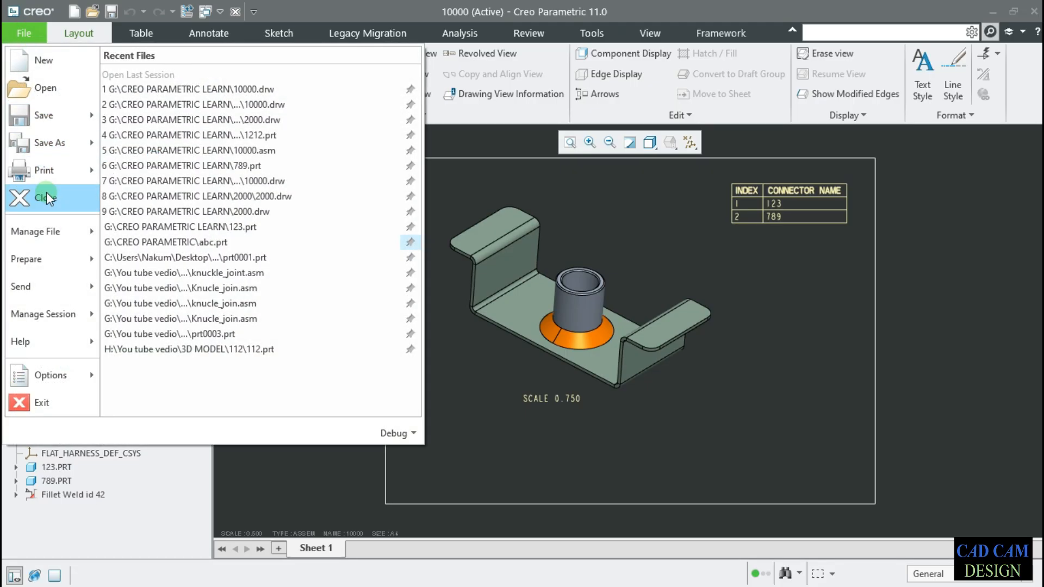
mouse_move(68, 168)
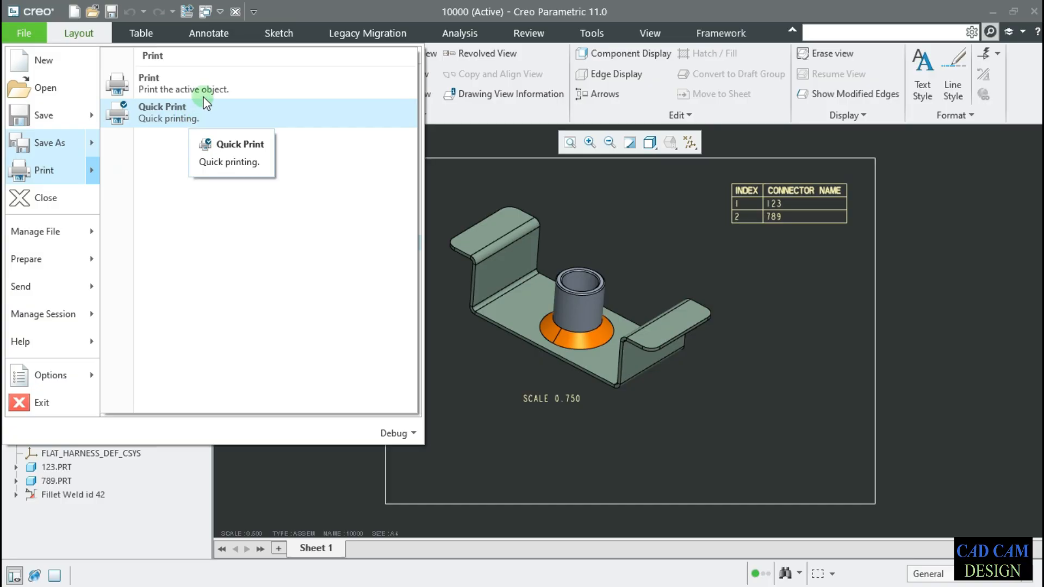
left_click(188, 114)
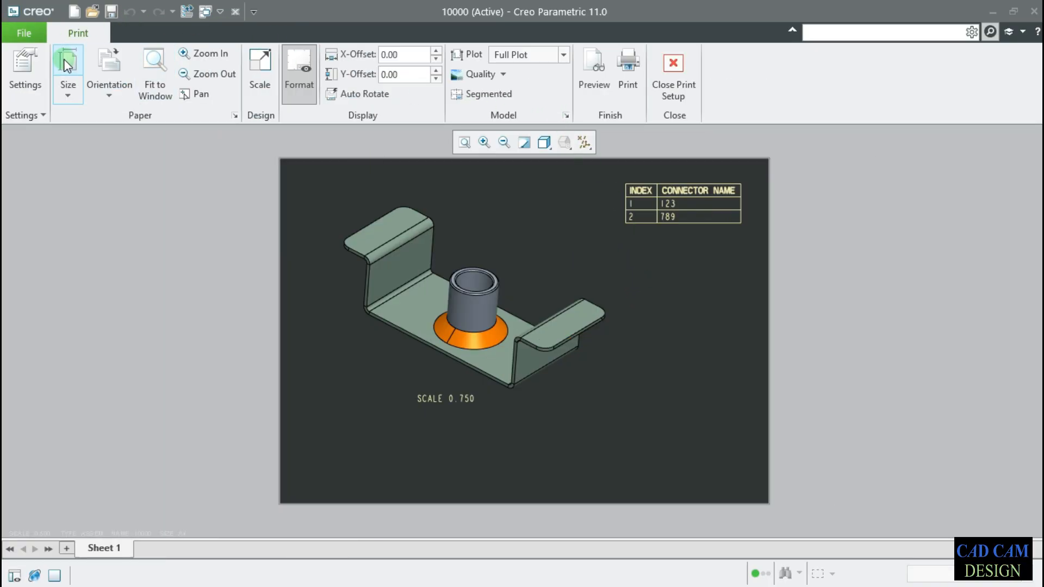
left_click(67, 96)
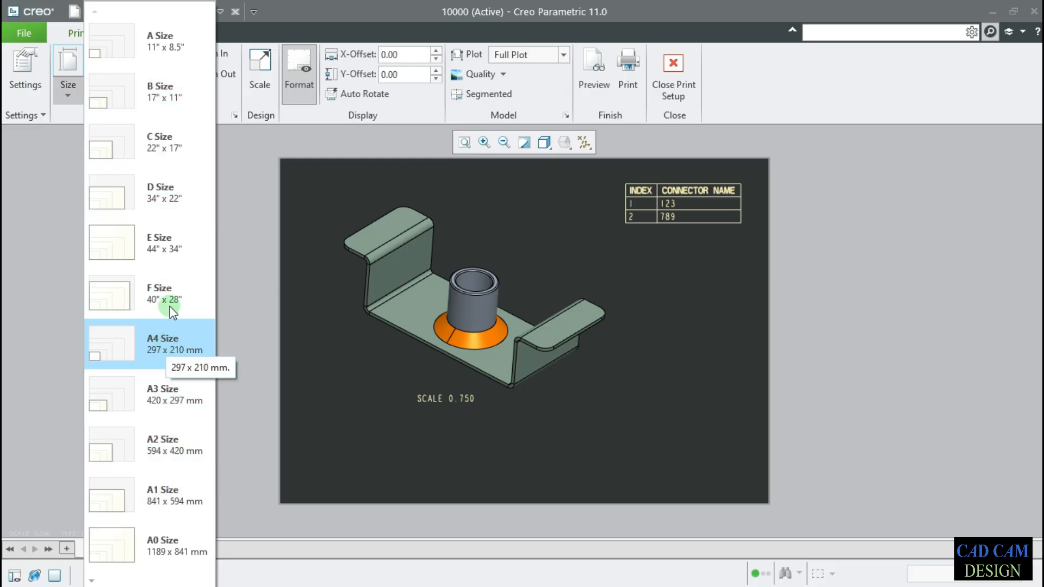
left_click(168, 401)
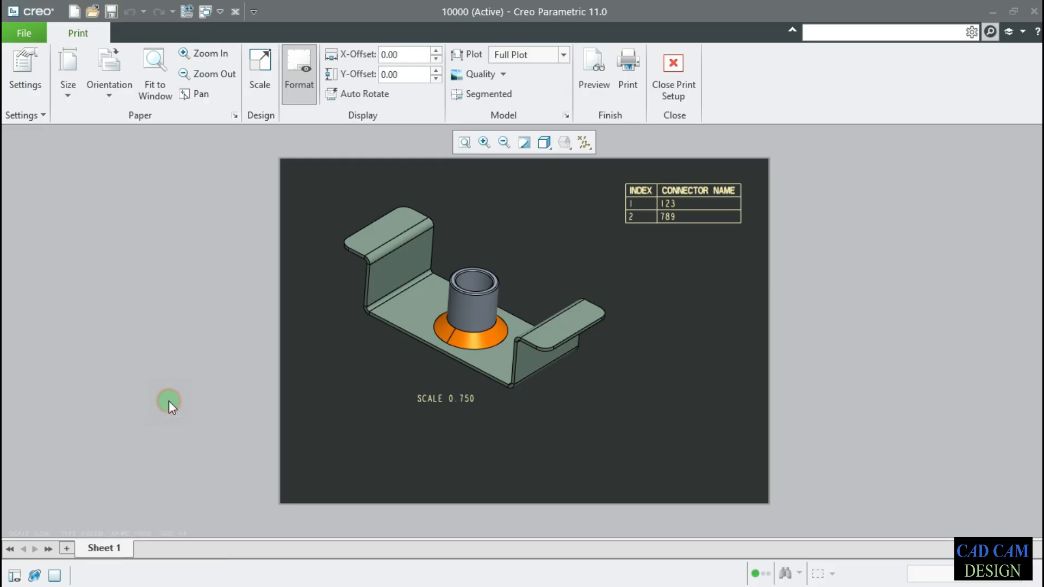
scroll(563, 363, "up", 2)
scroll(530, 345, "down", 1)
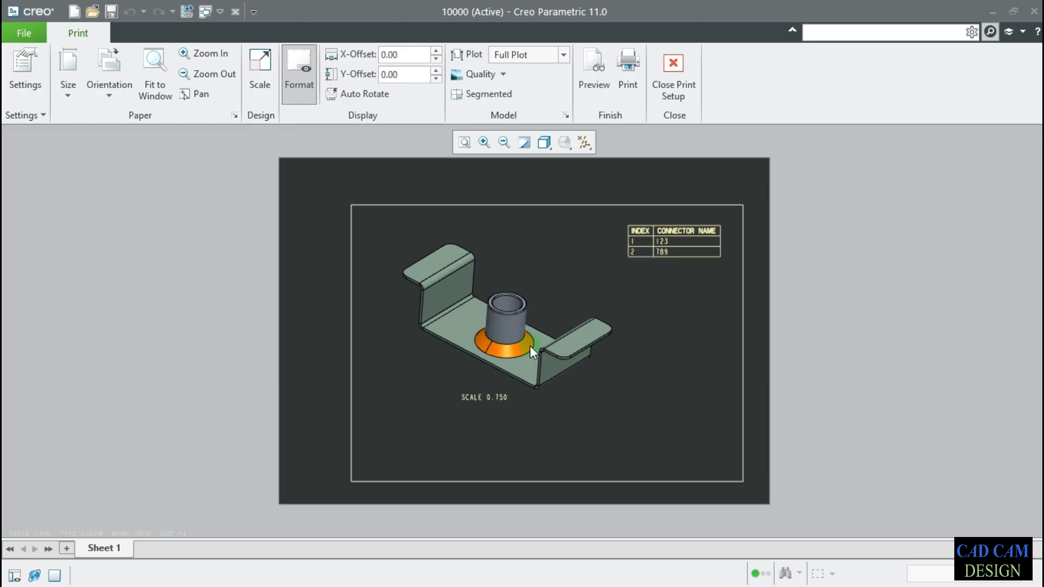
Preview the full plot of the drawing on the A3 sheet and close the print setup without printing.
middle_click_drag(599, 346, 573, 326)
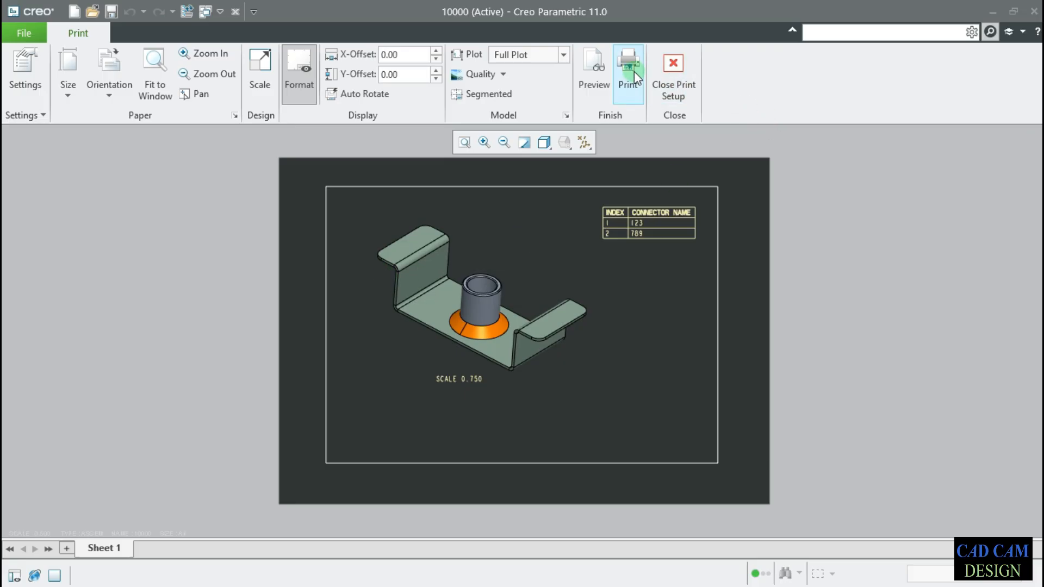
left_click(603, 87)
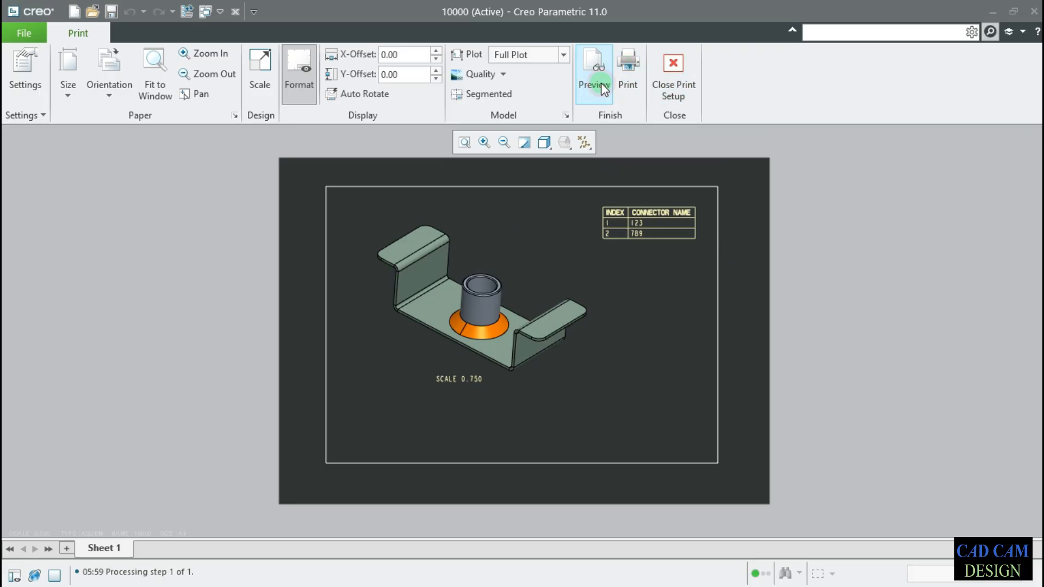
scroll(572, 361, "up", 3)
scroll(572, 336, "down", 2)
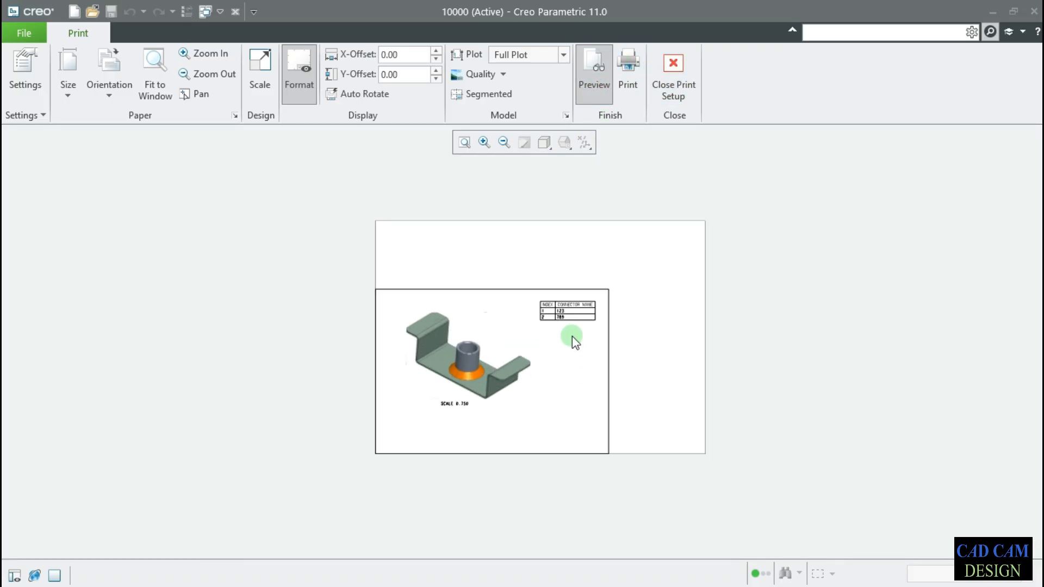
scroll(572, 336, "down", 2)
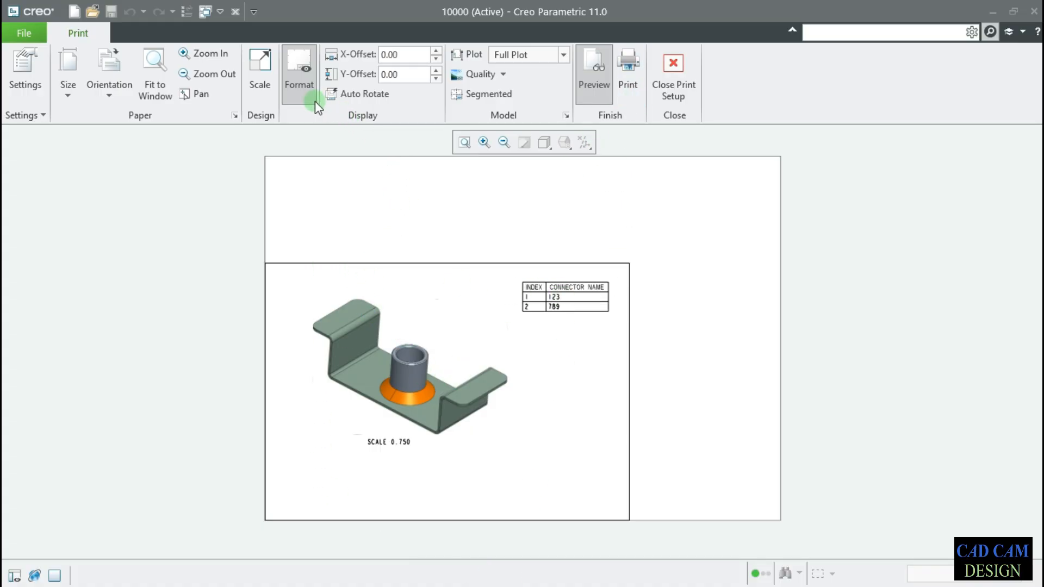
left_click(675, 87)
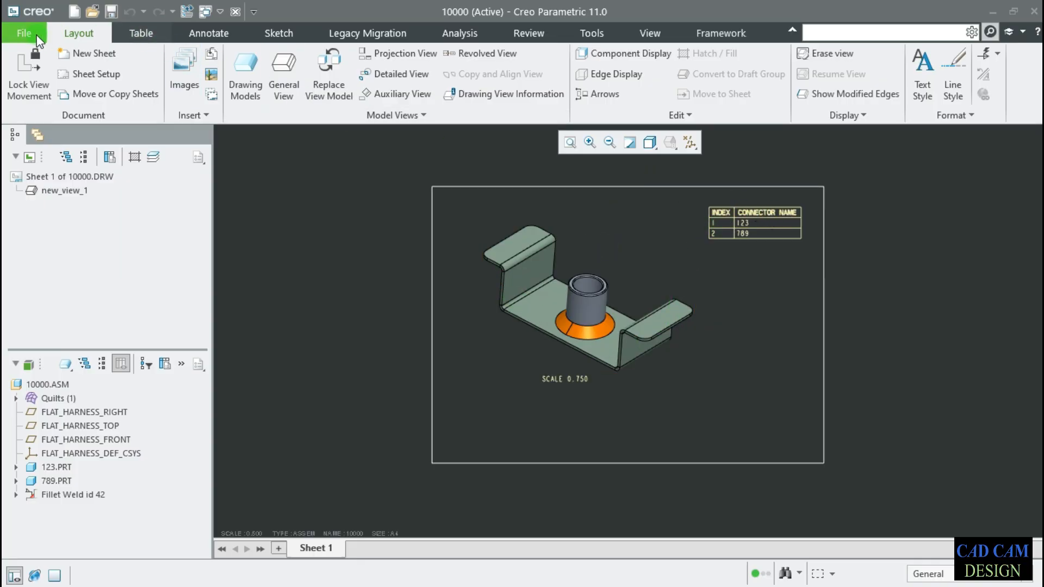
Open Quick Print for the 10000 drawing and review the available printers.
left_click(21, 34)
mouse_move(24, 169)
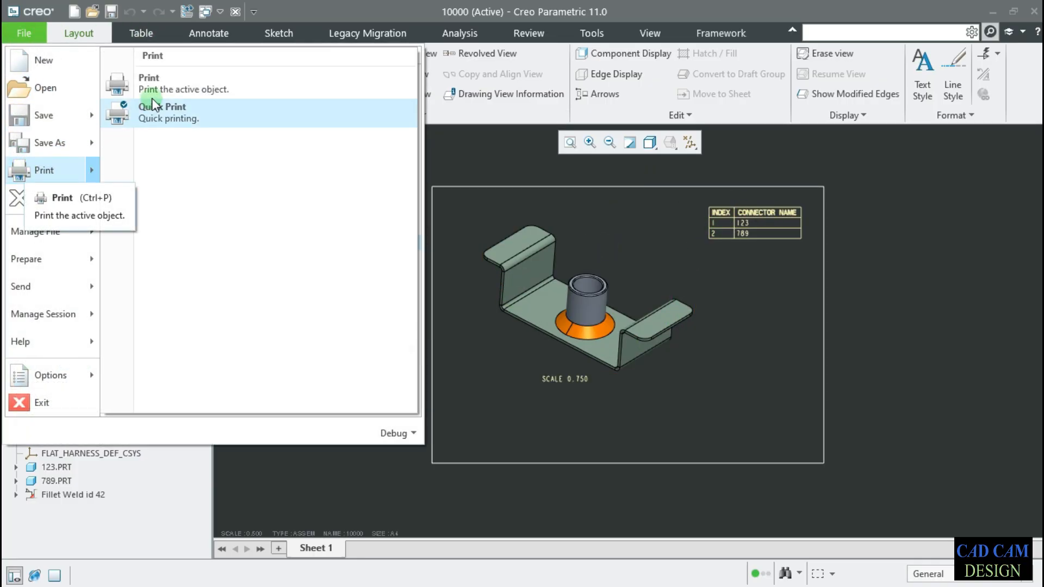
left_click(171, 119)
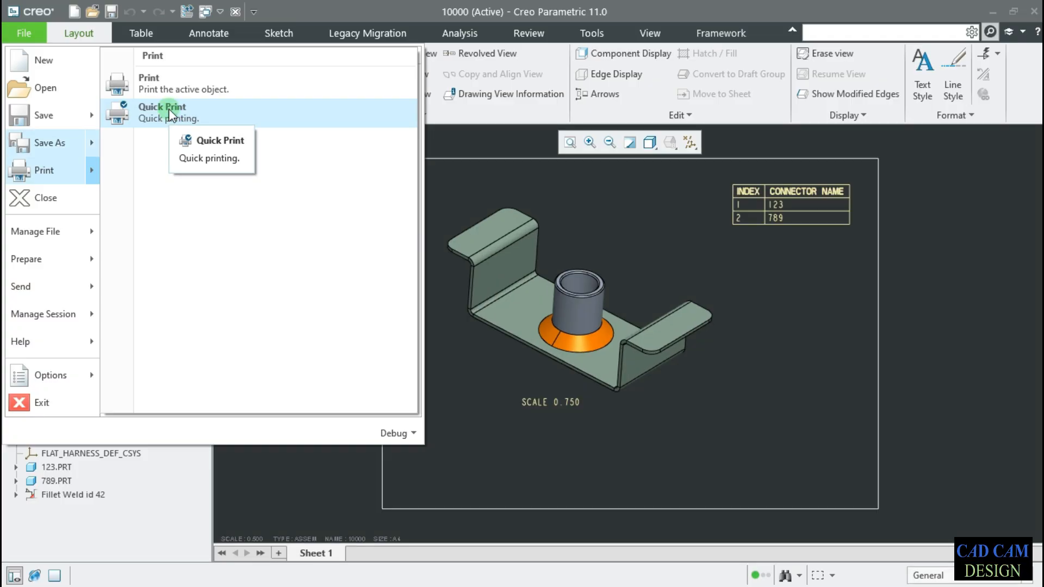
left_click(169, 109)
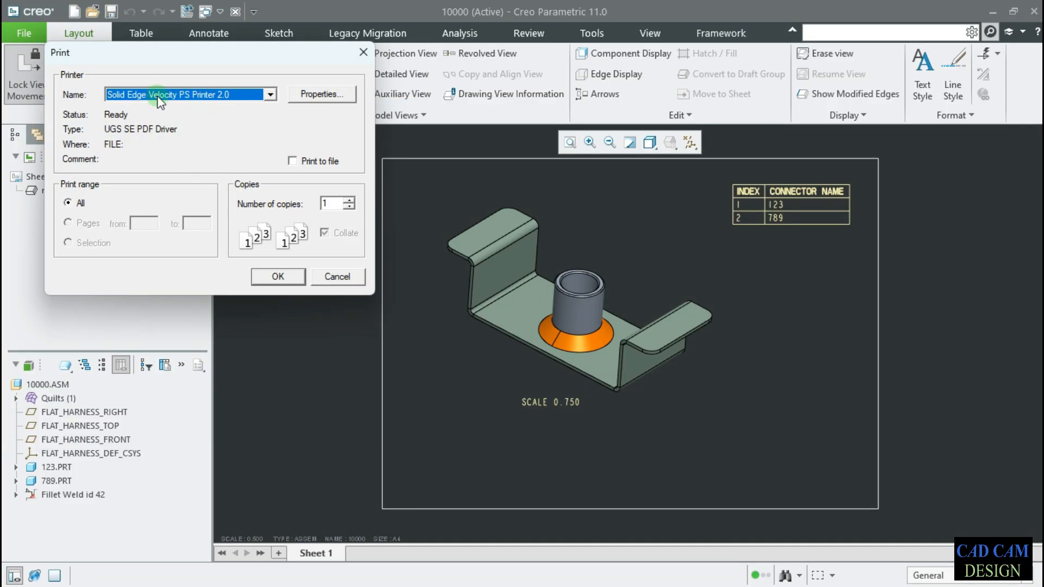
left_click(270, 97)
left_click(270, 98)
Review the printer's orientation and paper/quality properties, then cancel the quick print without printing.
left_click(338, 95)
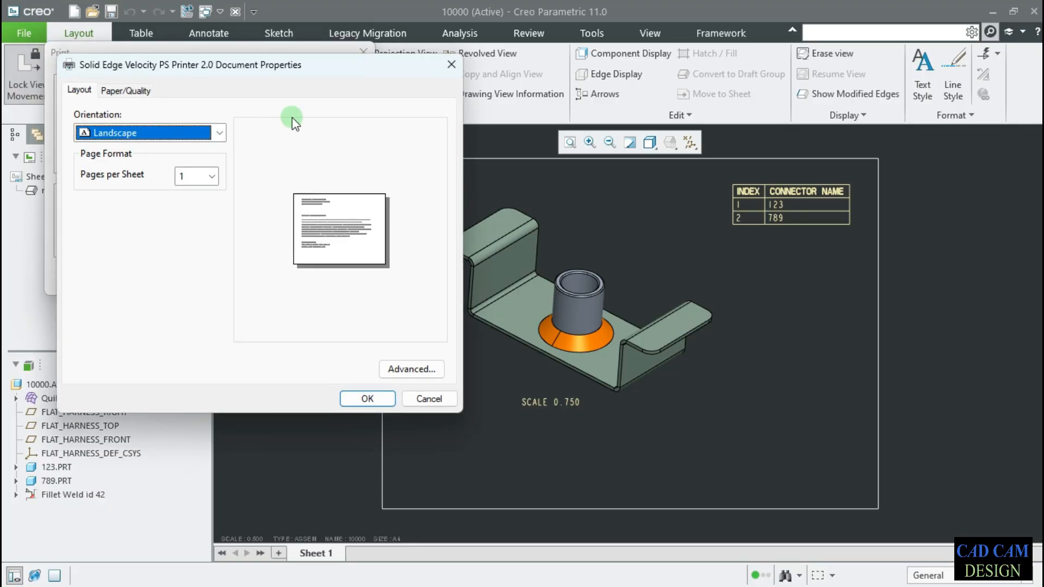
left_click(219, 133)
left_click(220, 133)
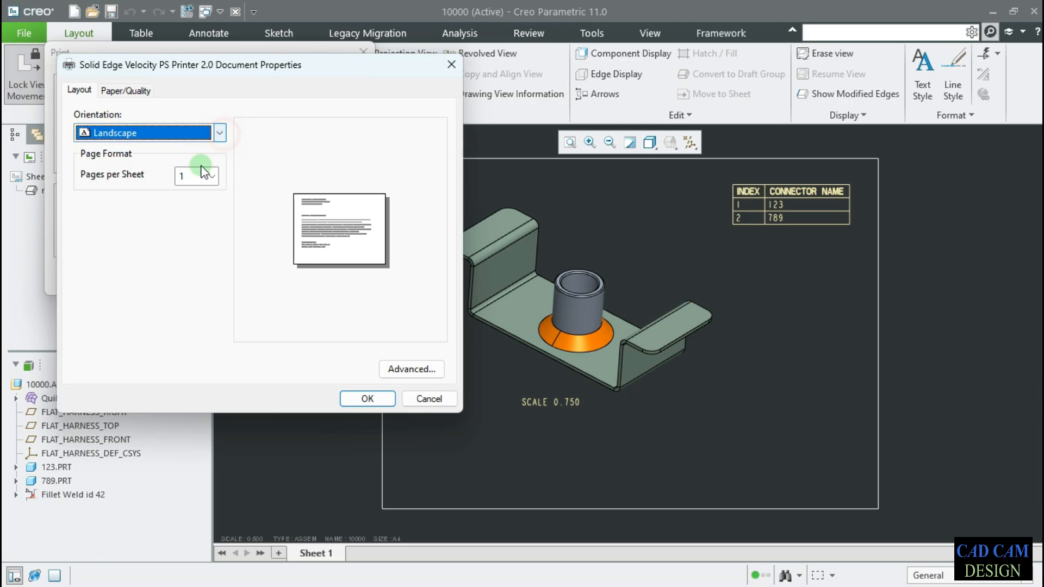
left_click(126, 90)
left_click(80, 90)
left_click(417, 401)
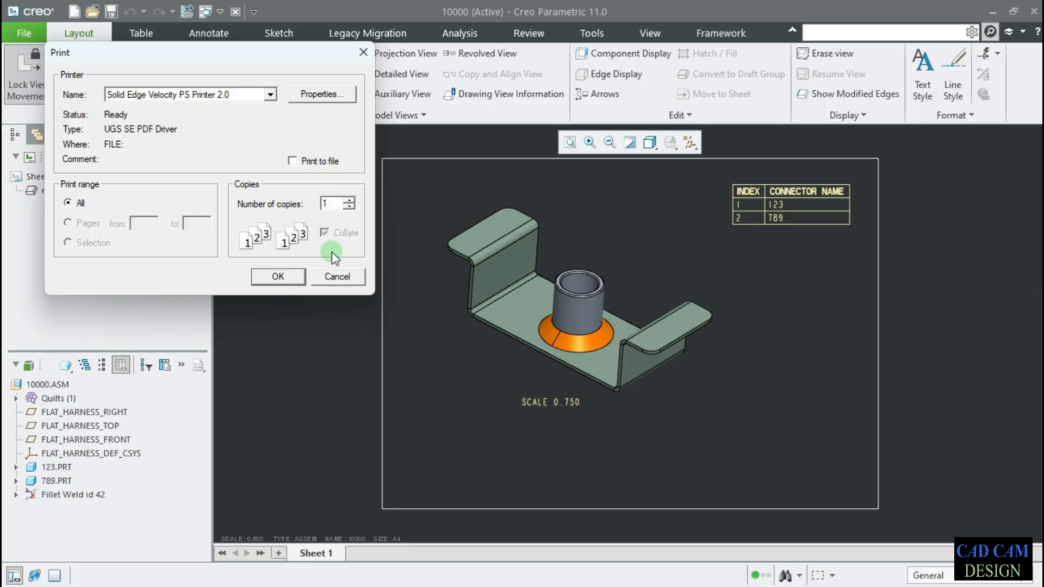
left_click(330, 277)
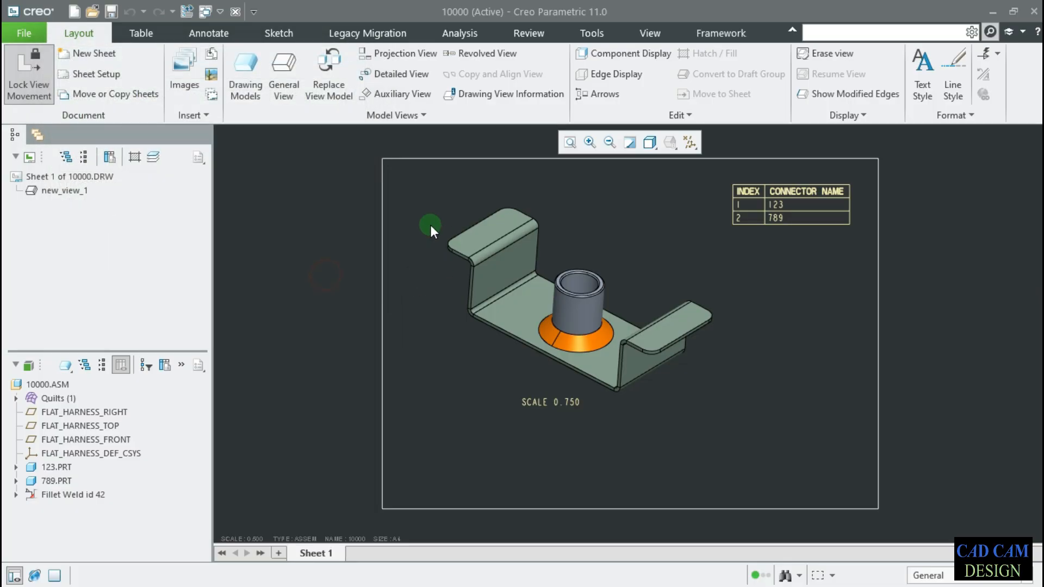
Open the drawing's PDF export settings and set the color option to Monochrome with a resolution of 300 dpi.
left_click(28, 35)
mouse_move(41, 173)
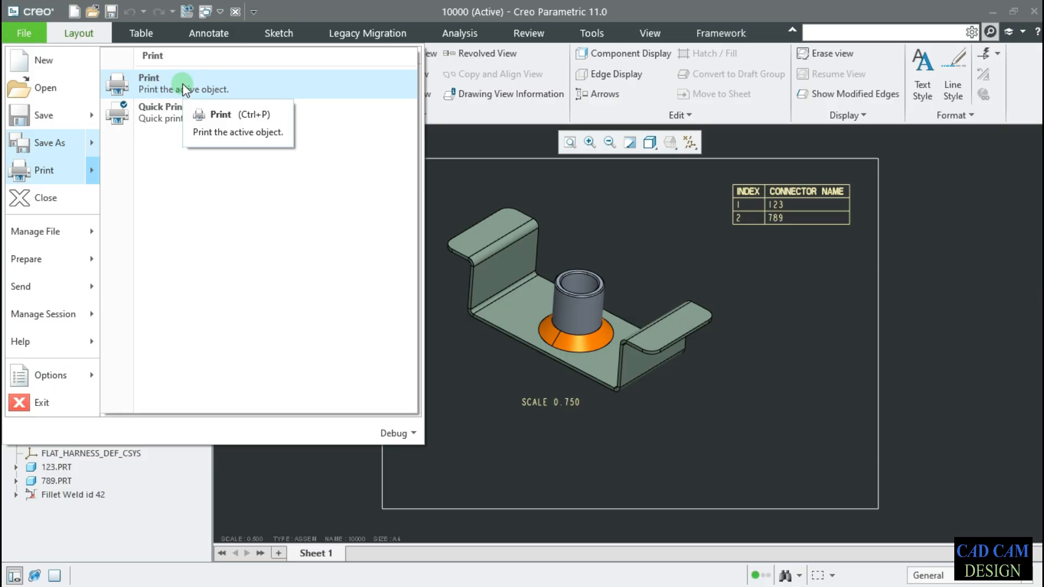
mouse_move(70, 139)
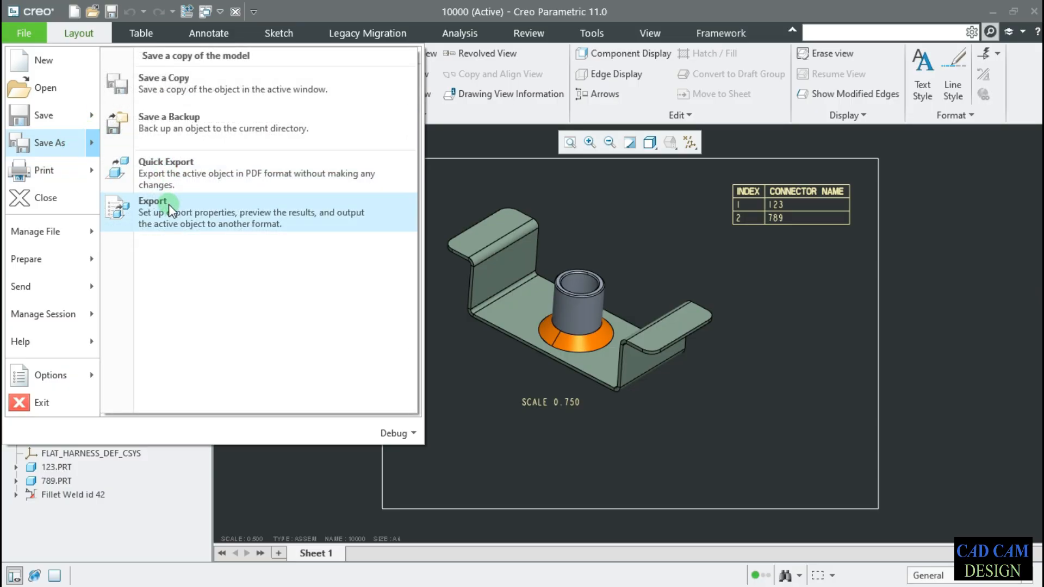
left_click(173, 219)
left_click(34, 67)
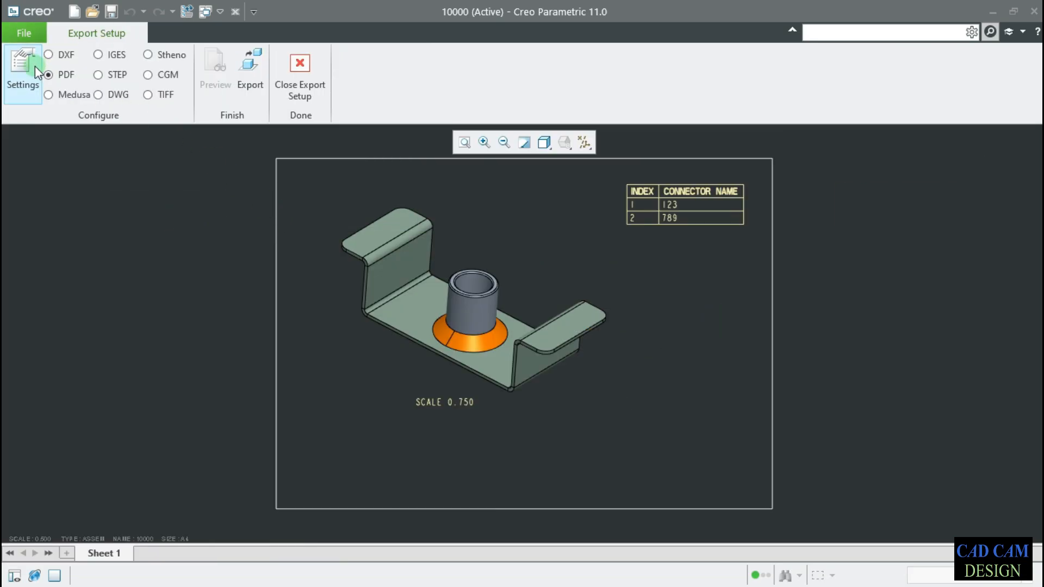
left_click(602, 295)
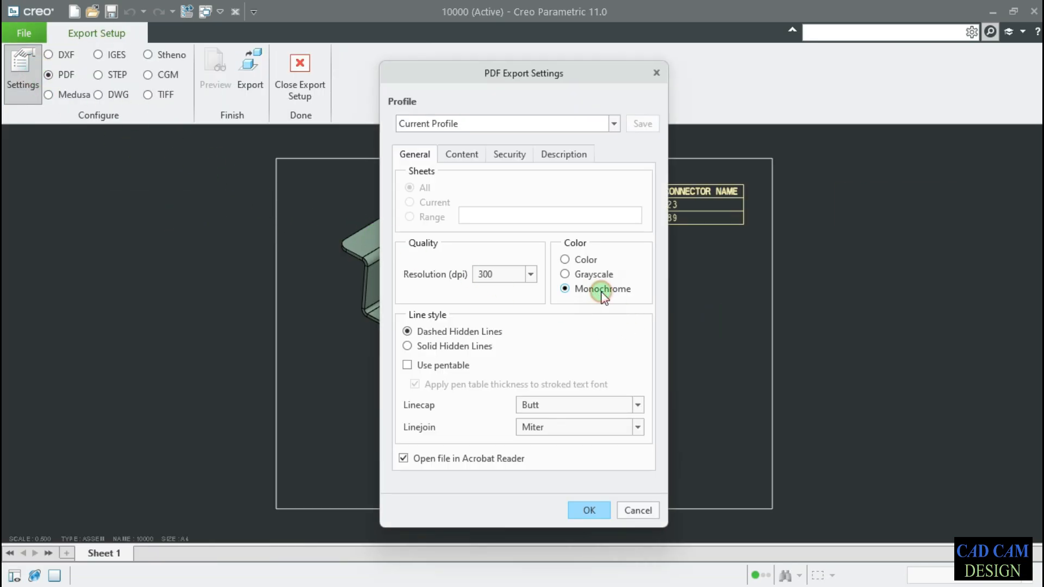
left_click(582, 259)
left_click(506, 274)
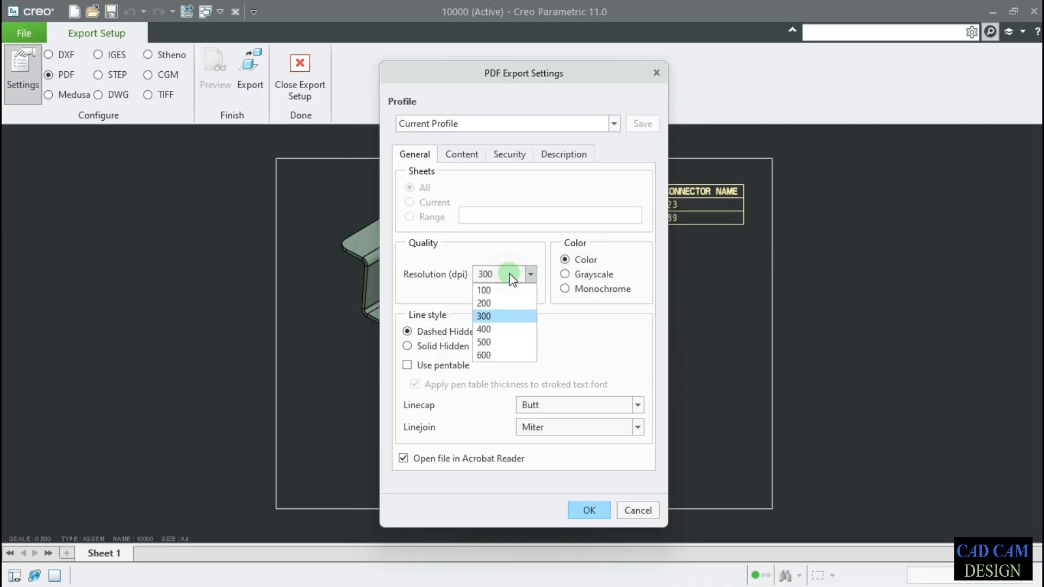
left_click(501, 315)
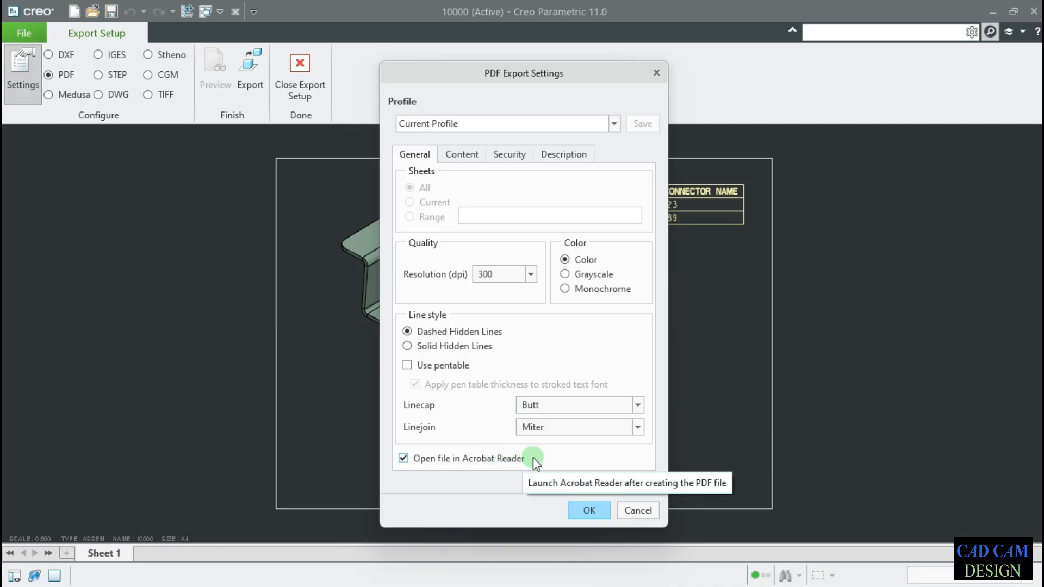
left_click(585, 290)
left_click(591, 514)
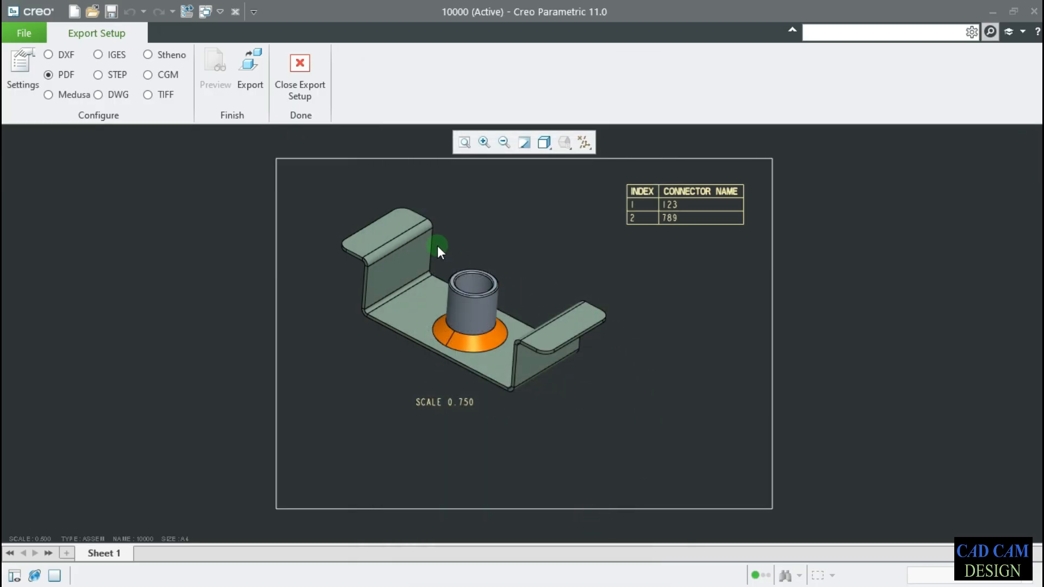
Export the drawing as PDF 10000 to the CREO PARAMETRIC LEARN folder, check the monochrome PDF and close the export setup.
left_click(252, 66)
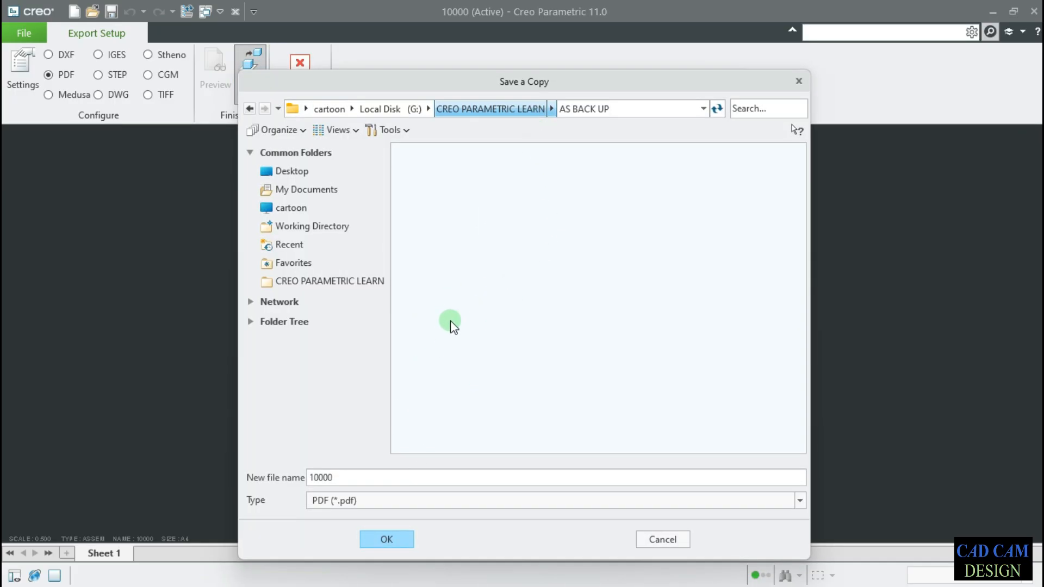
left_click(492, 110)
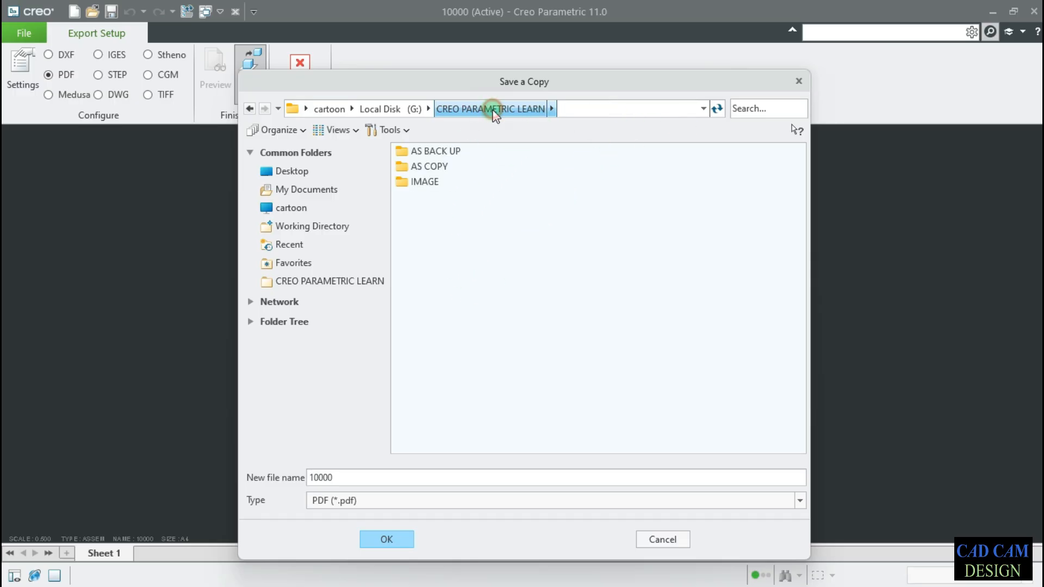
left_click(387, 540)
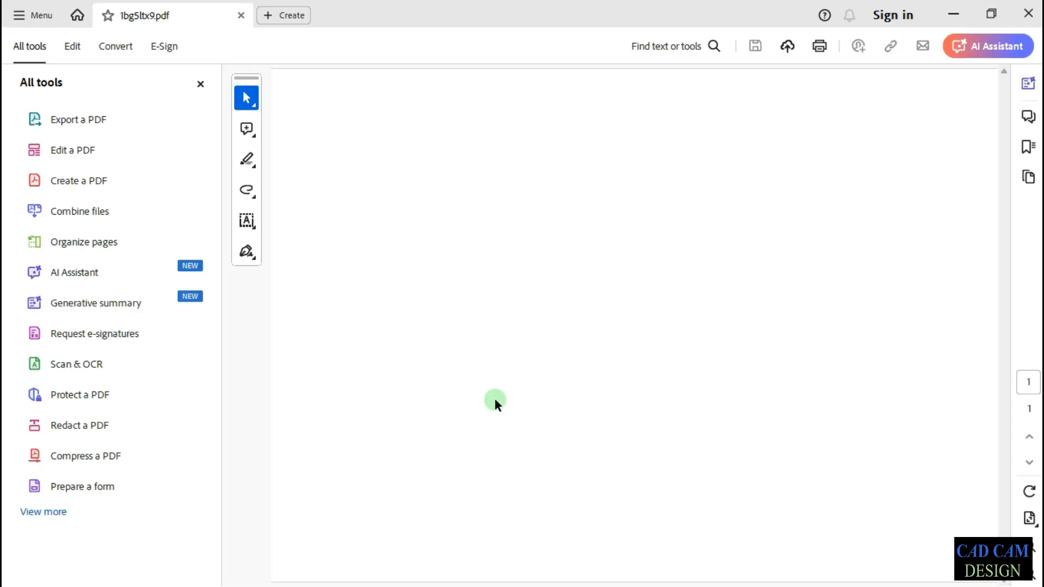
left_click(200, 84)
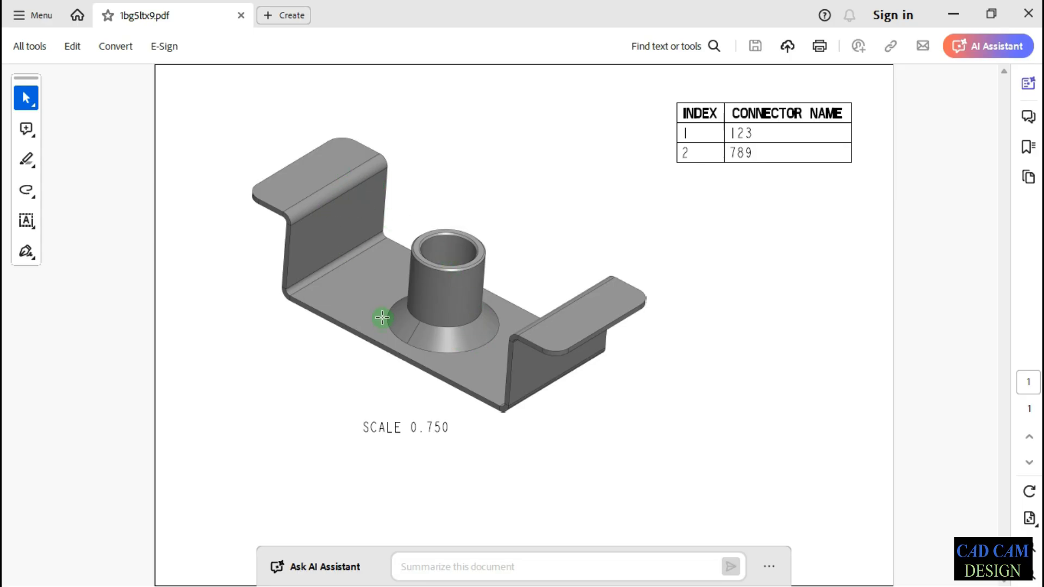
left_click(1027, 13)
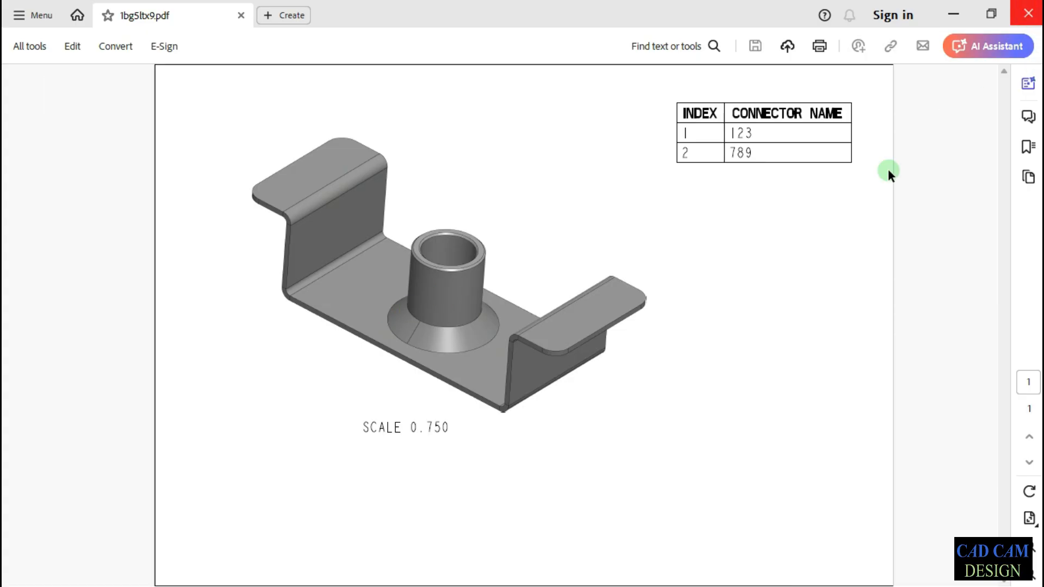
left_click(320, 79)
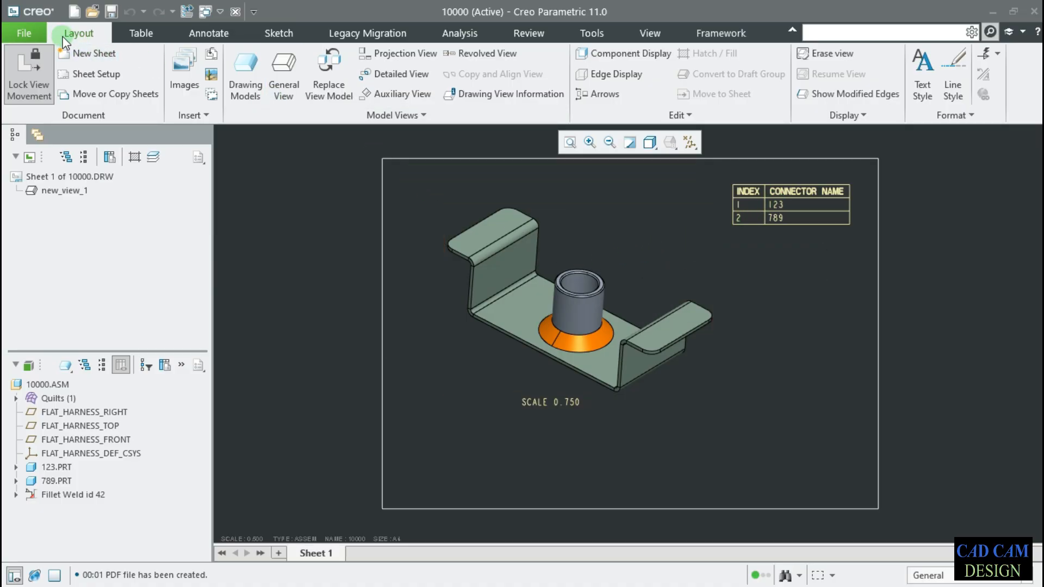
Create balloons for all indexed components in the drawing view.
left_click(138, 34)
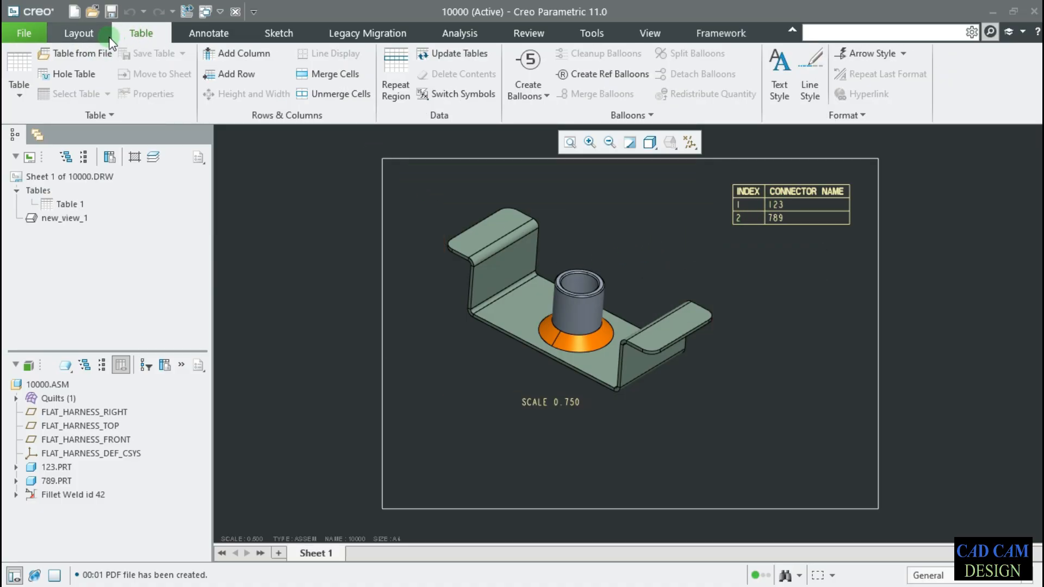
left_click(528, 90)
left_click(563, 112)
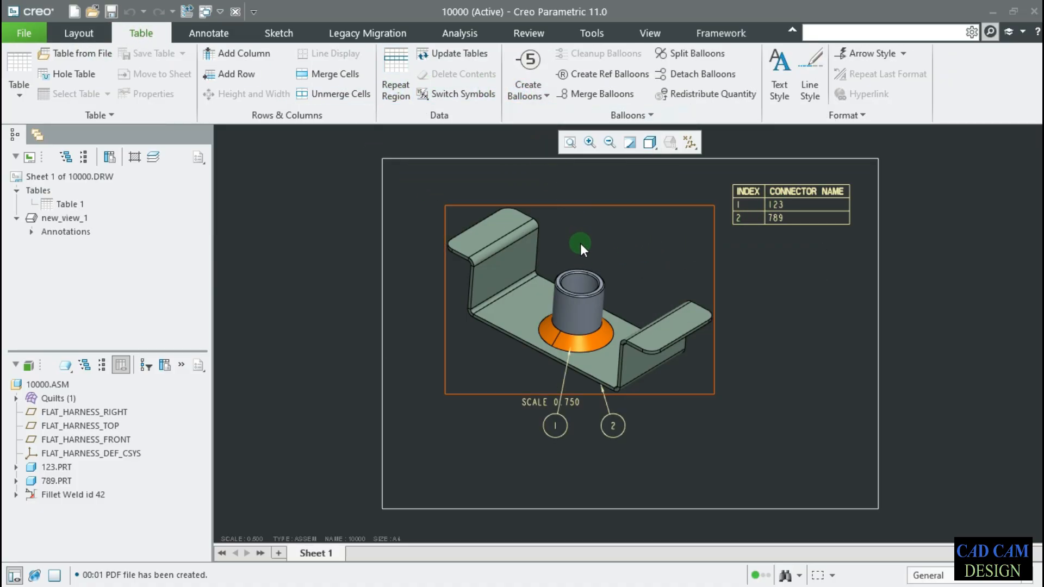
left_click(648, 415)
Delete balloons 1 and 2 from the drawing view.
left_click(554, 425)
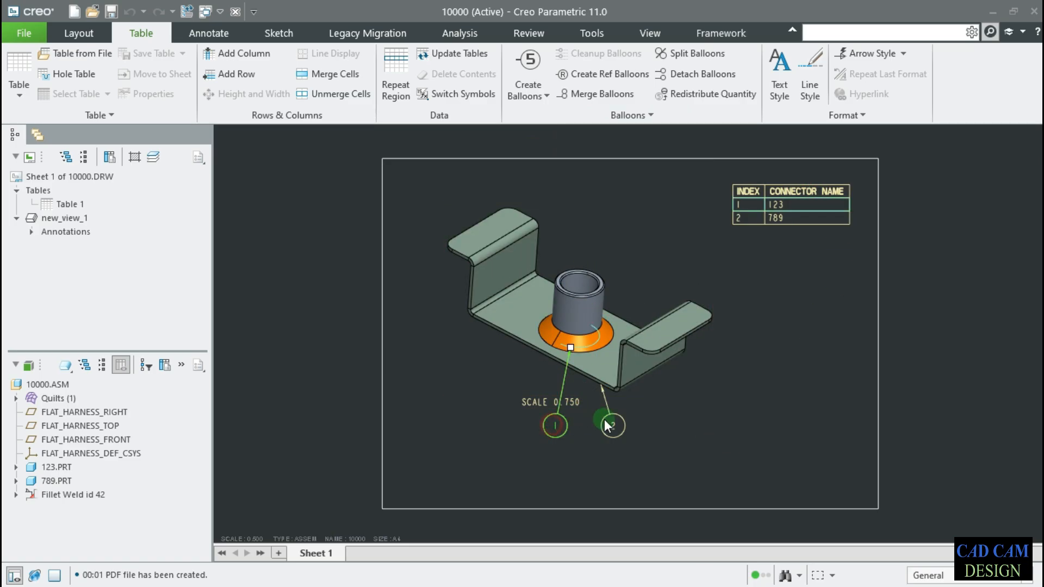
left_click(612, 427, "ctrl")
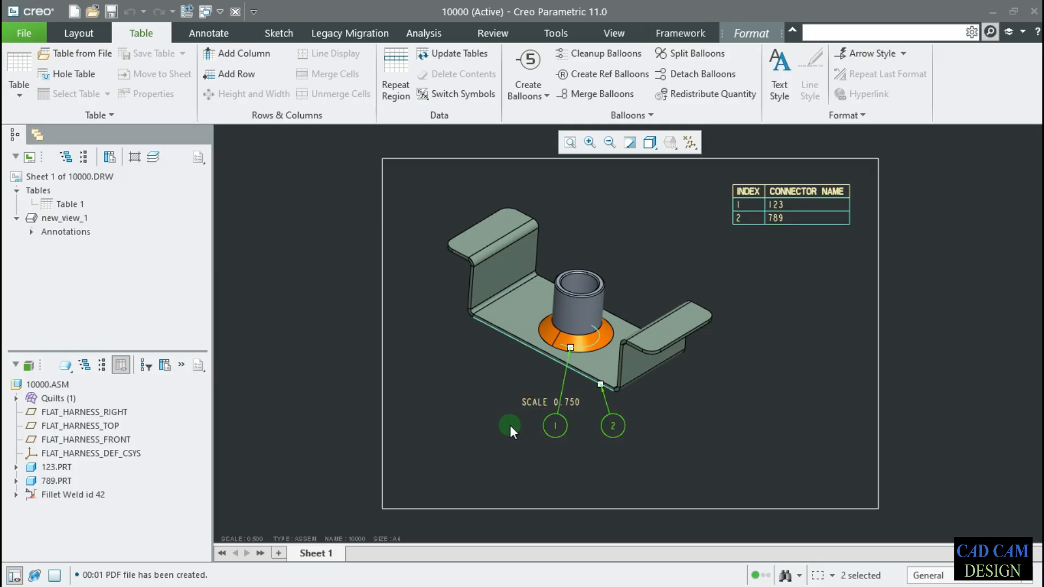
left_click_drag(508, 418, 658, 469)
key("Delete")
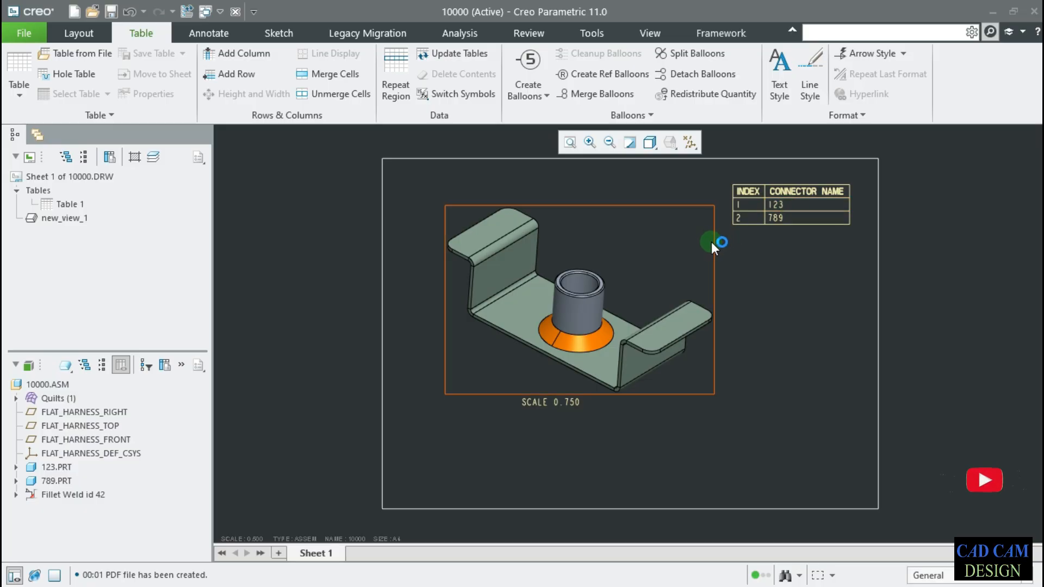
left_click(637, 266)
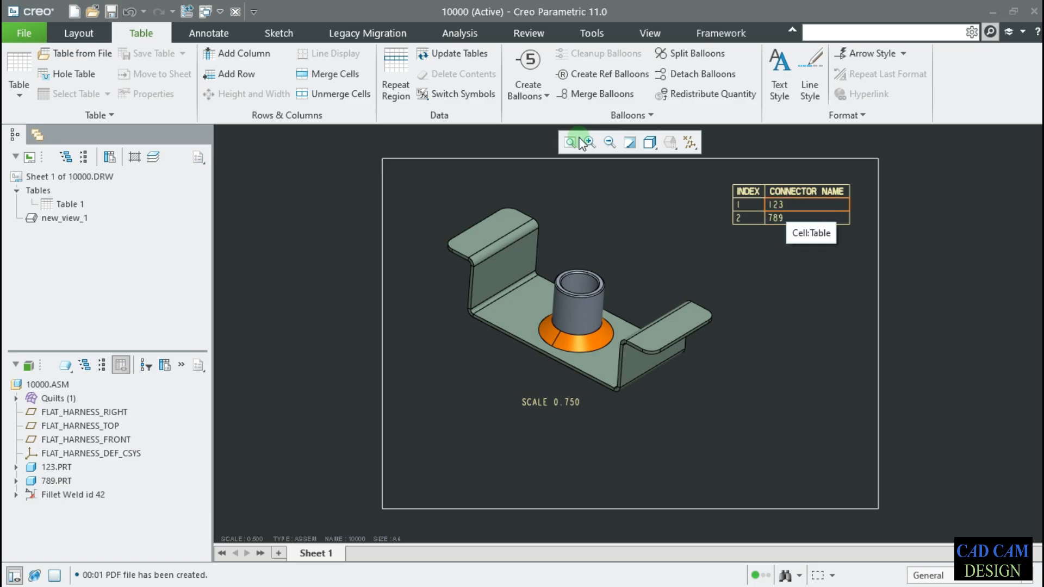
left_click(19, 82)
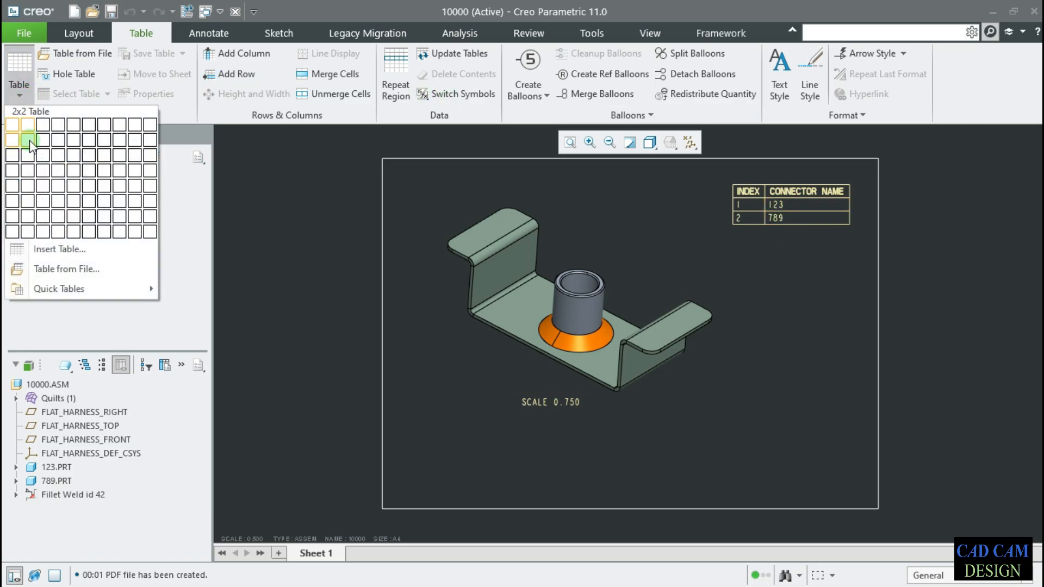
left_click(762, 256)
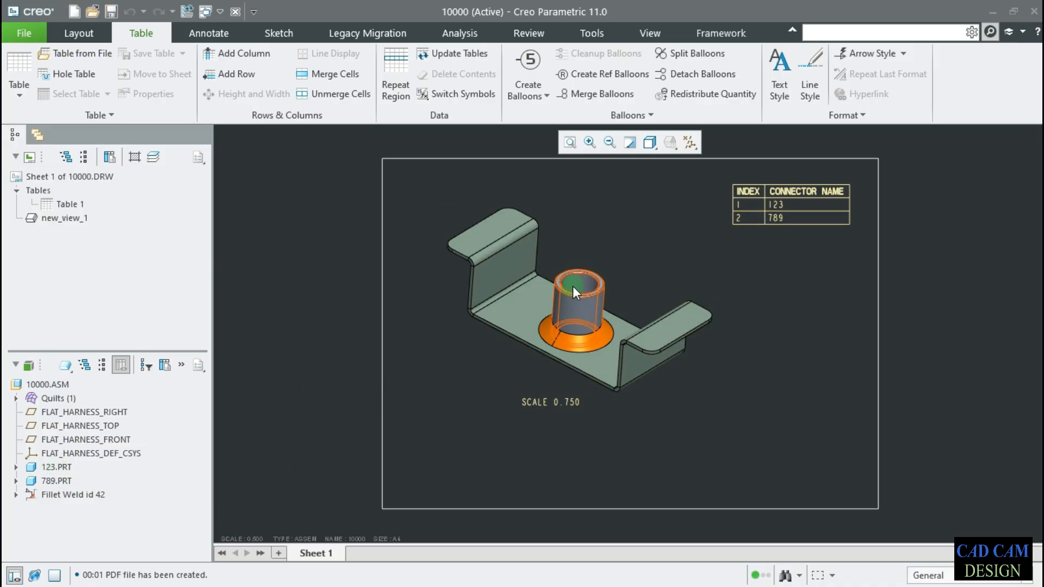
Set the assembly view's display style to No Hidden and its tangent edges display style to Solid.
double_click(616, 230)
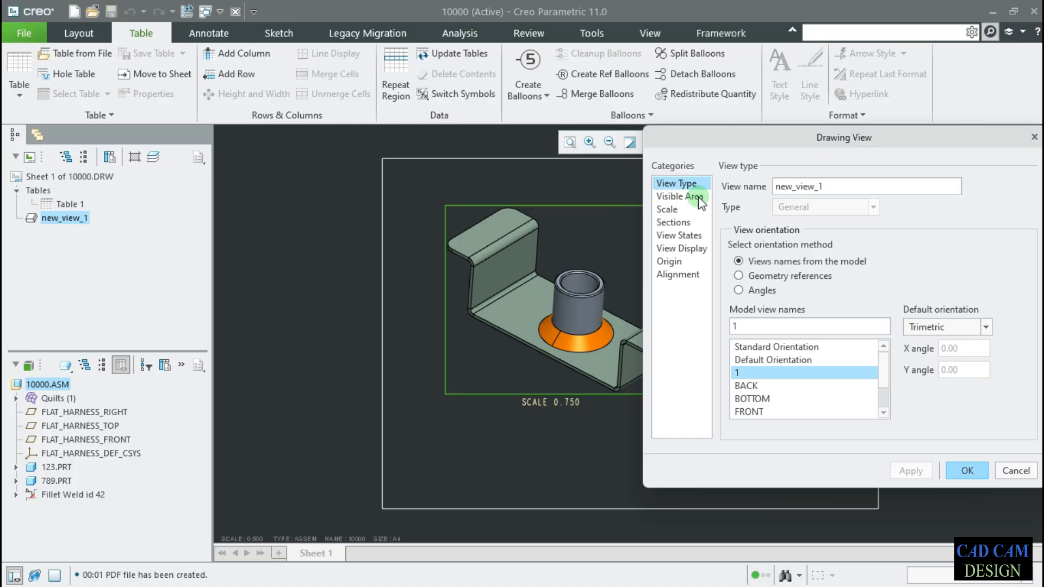
left_click(688, 236)
left_click(688, 249)
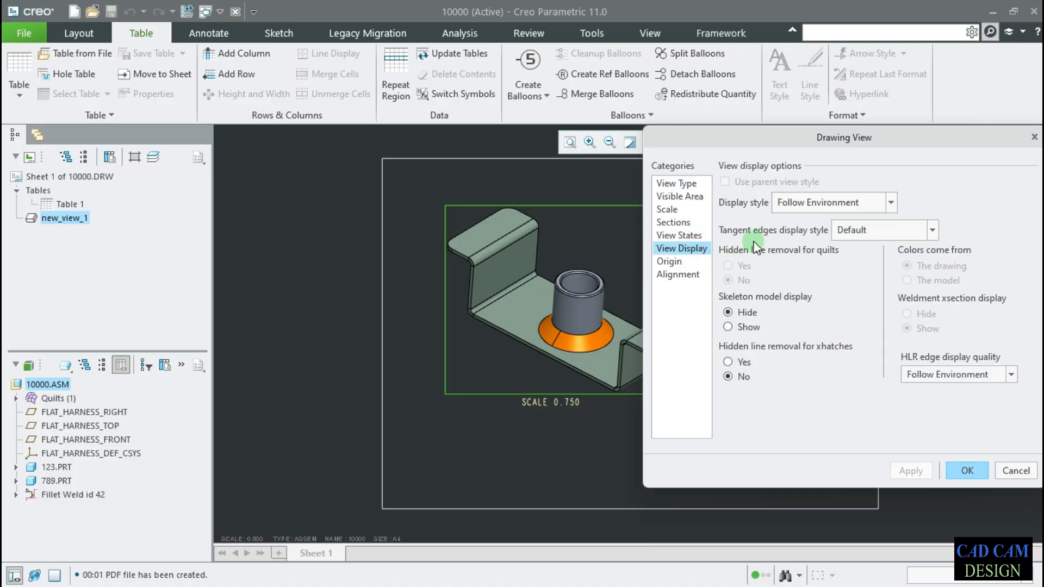
left_click(816, 204)
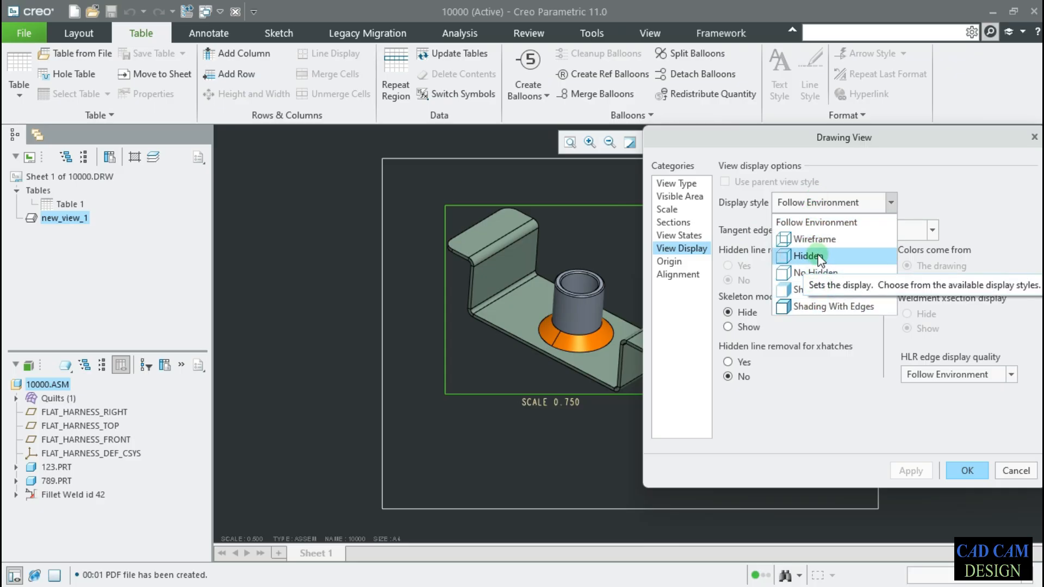
left_click(821, 272)
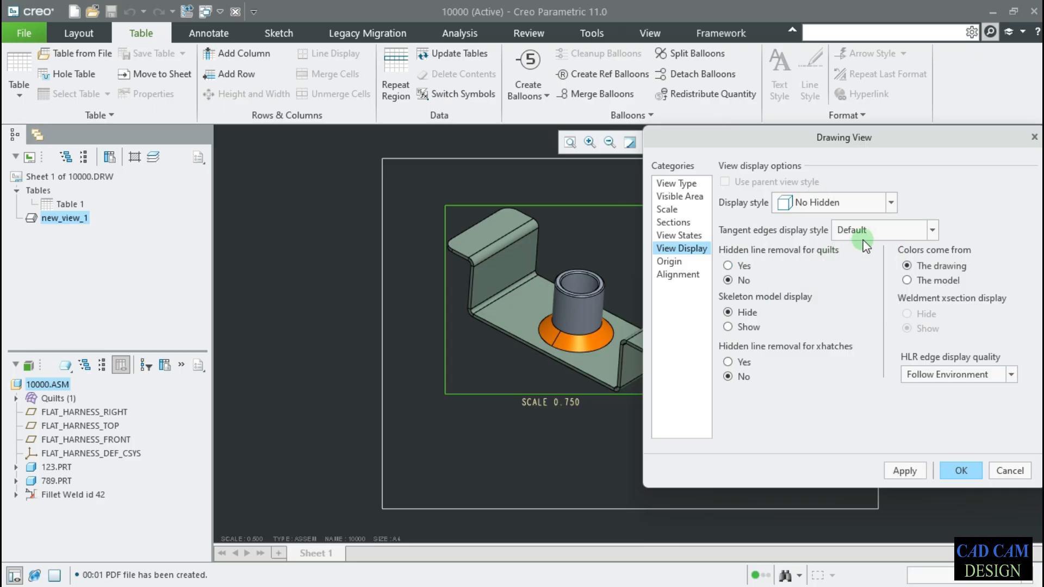
left_click(876, 231)
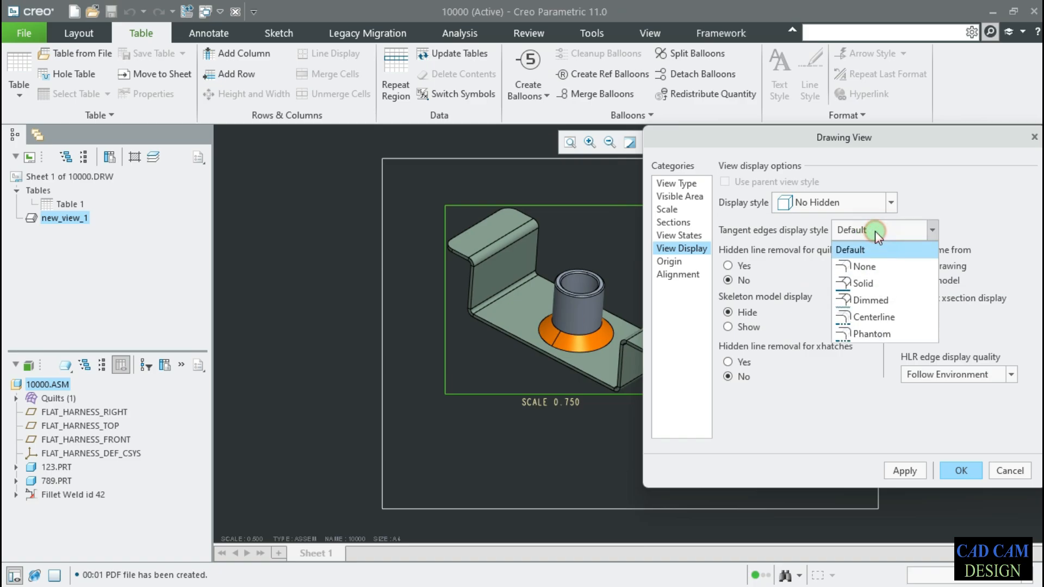
left_click(875, 282)
left_click(904, 471)
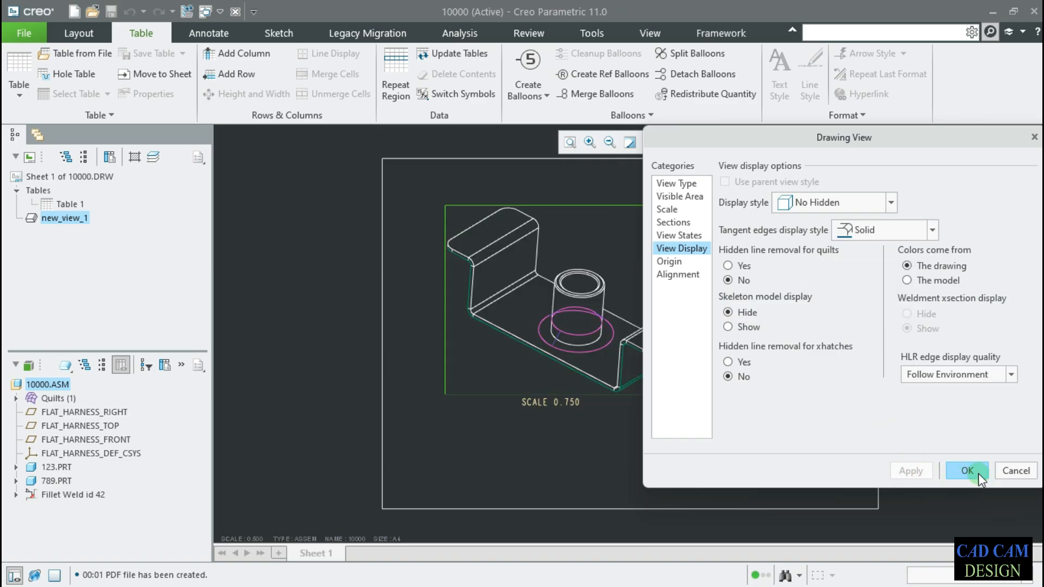
left_click(969, 471)
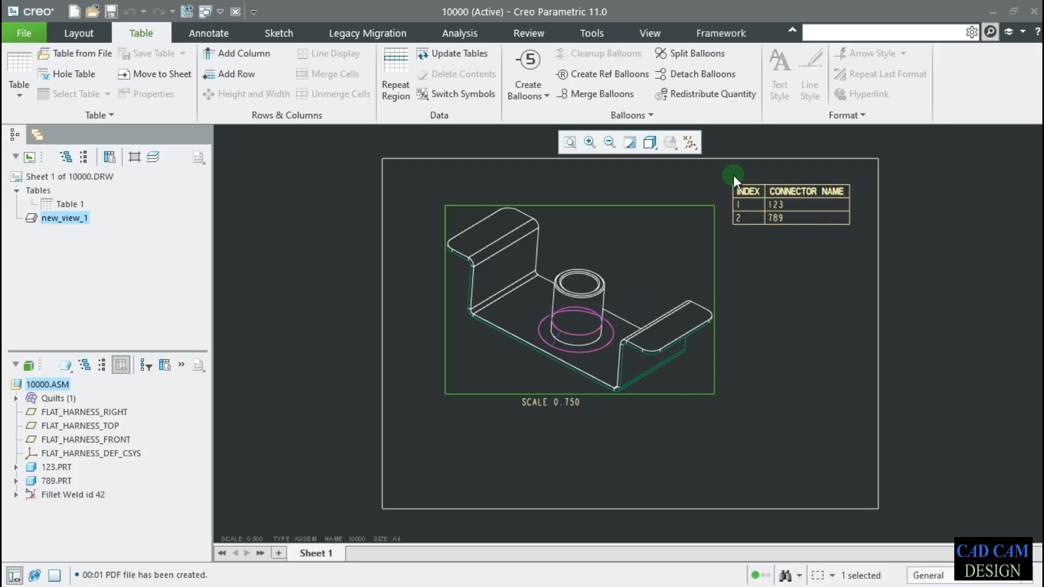
Delete the INDEX and CONNECTOR NAME table, try balloon creation without it, and undo the deletion.
left_click_drag(727, 172, 894, 274)
key("Delete")
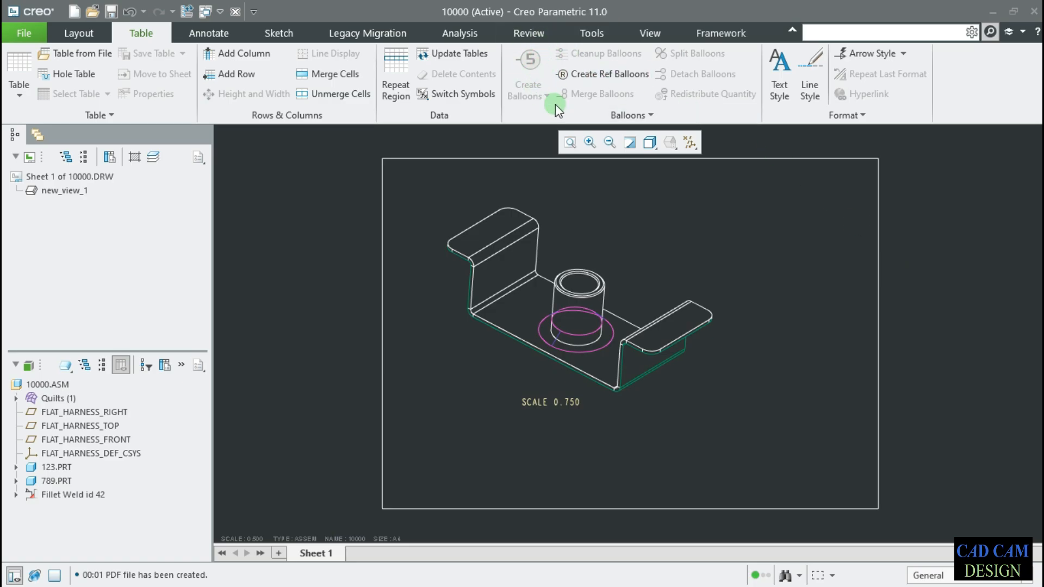
left_click(553, 65)
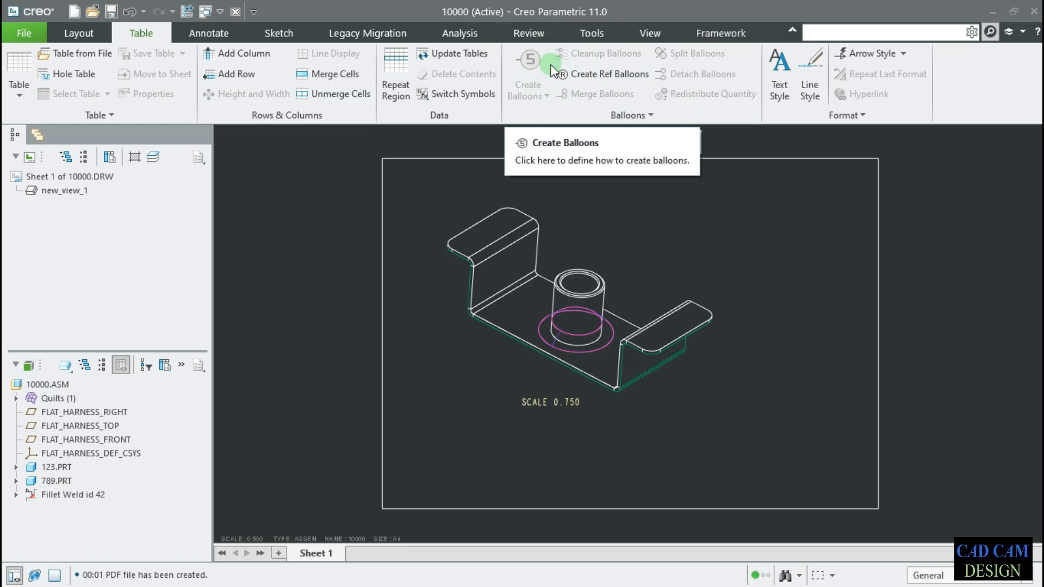
key("ctrl+z")
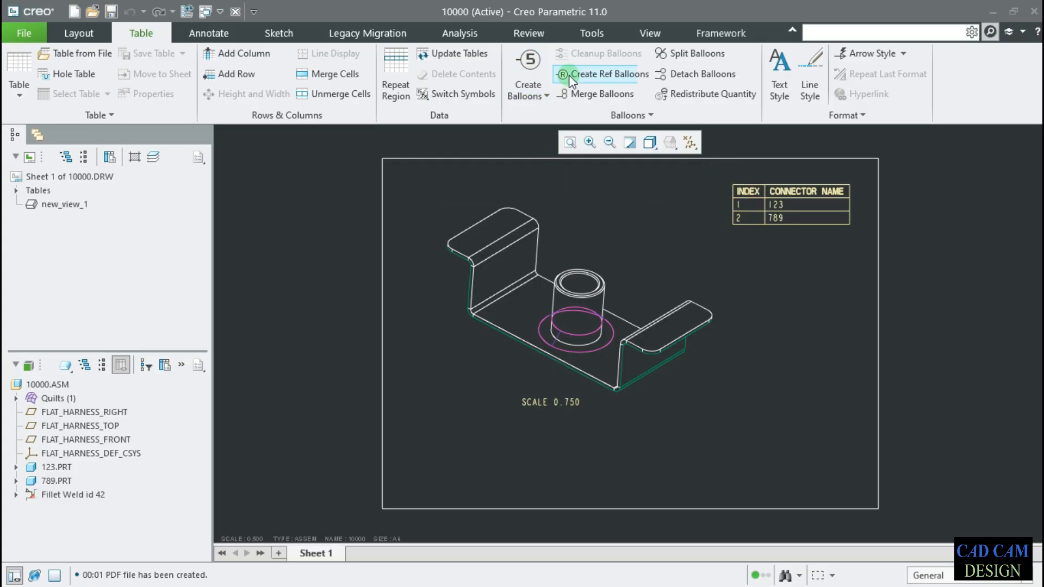
Create balloons for all components listed in the table's region.
left_click(544, 96)
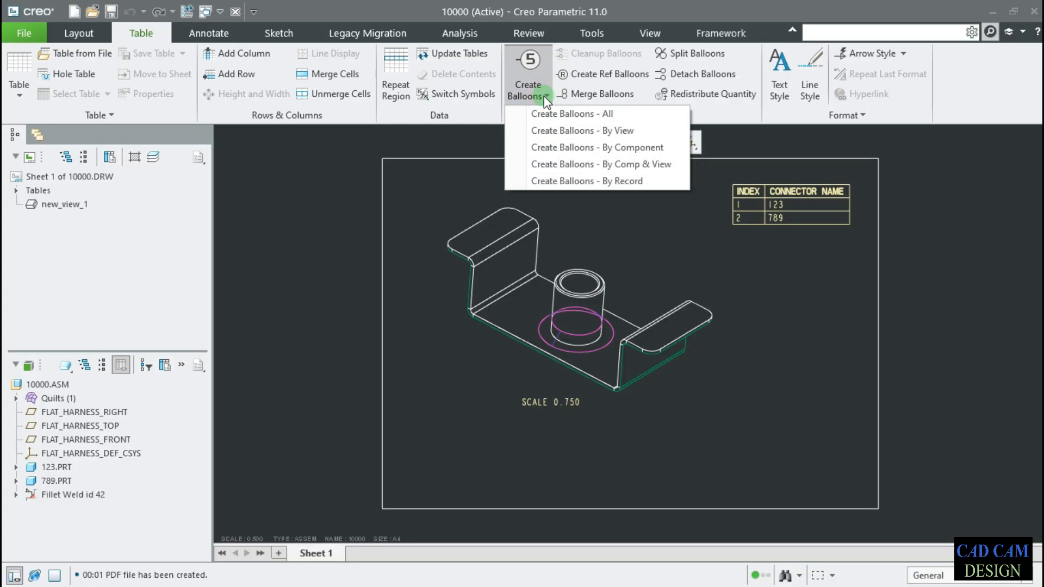
left_click(533, 113)
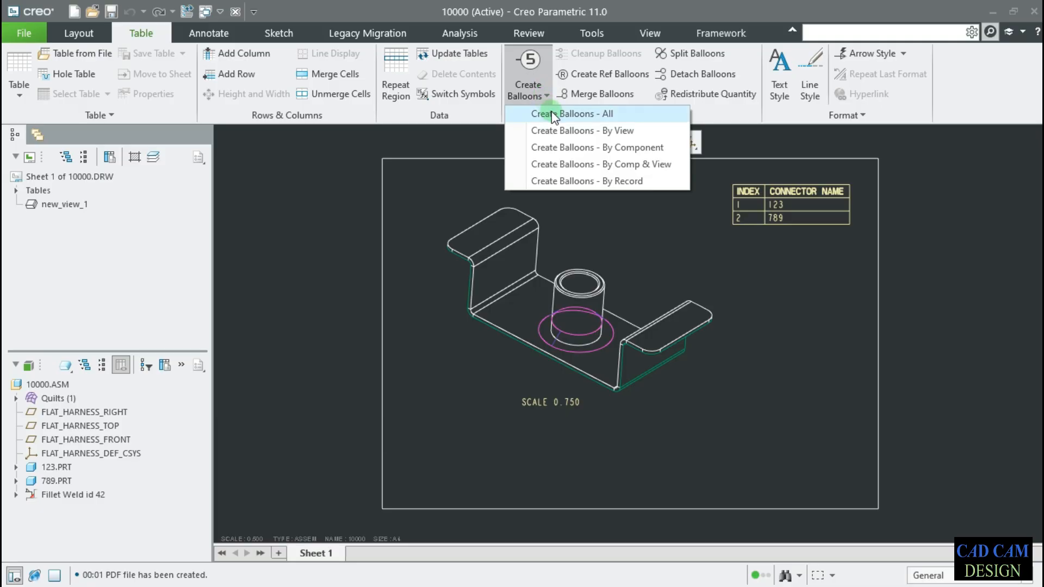
left_click(544, 93)
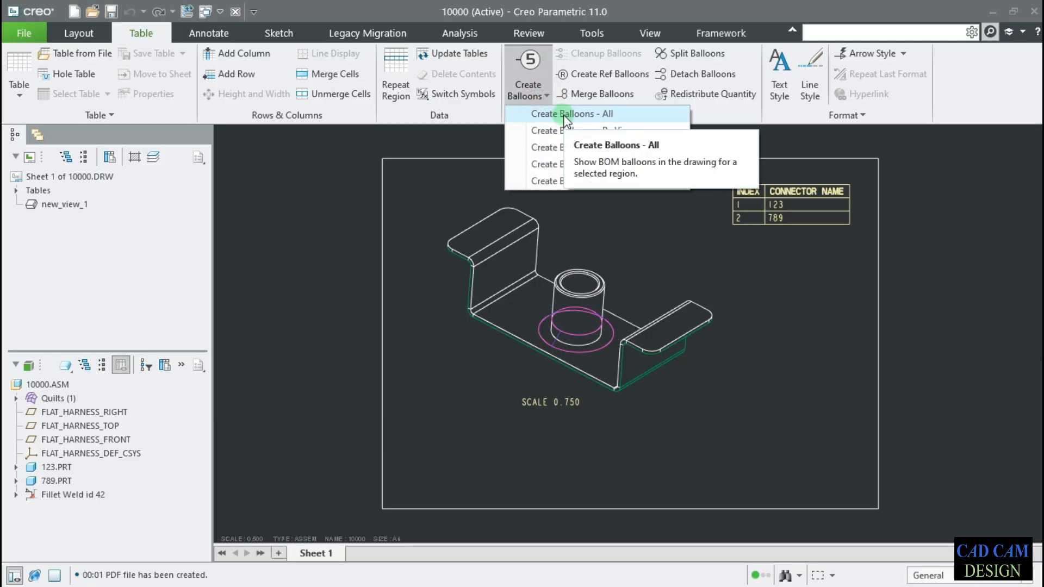
left_click(564, 114)
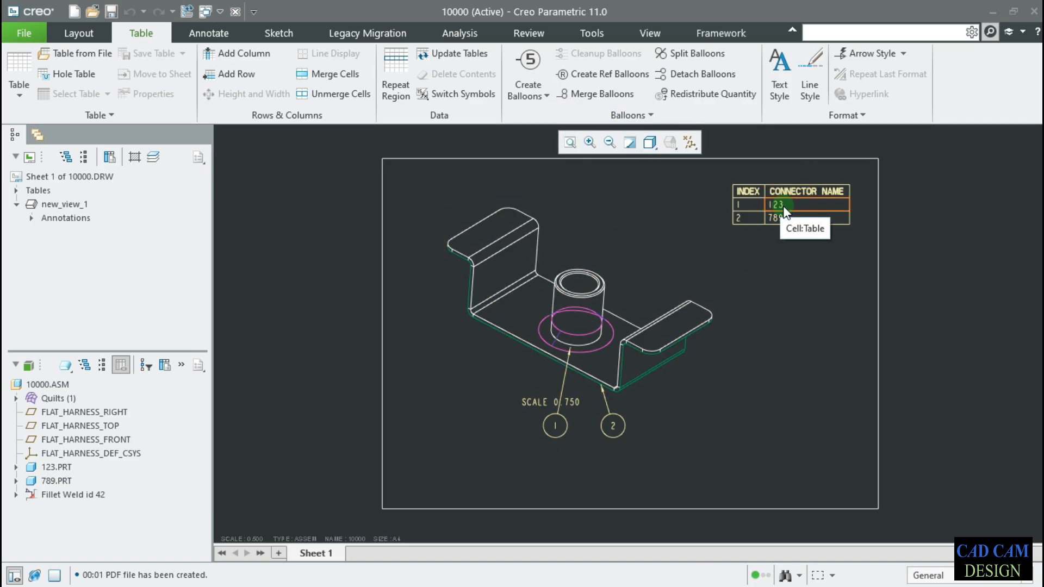
left_click_drag(215, 370, 562, 366)
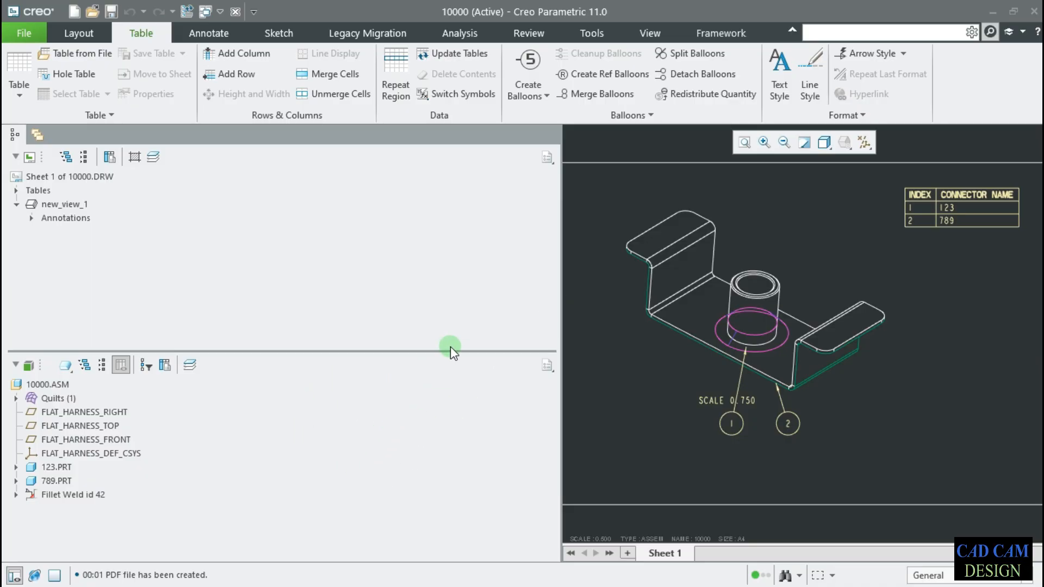
mouse_move(559, 282)
left_mouse_down()
mouse_move(331, 282)
mouse_move(228, 317)
left_mouse_up()
left_click(578, 144)
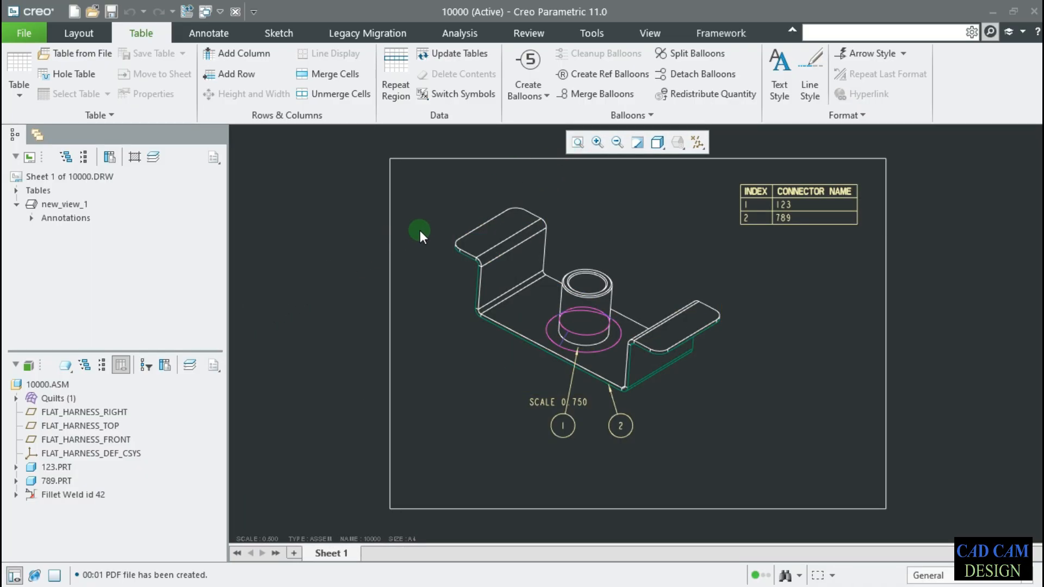
Close the 10000 drawing.
left_click(24, 33)
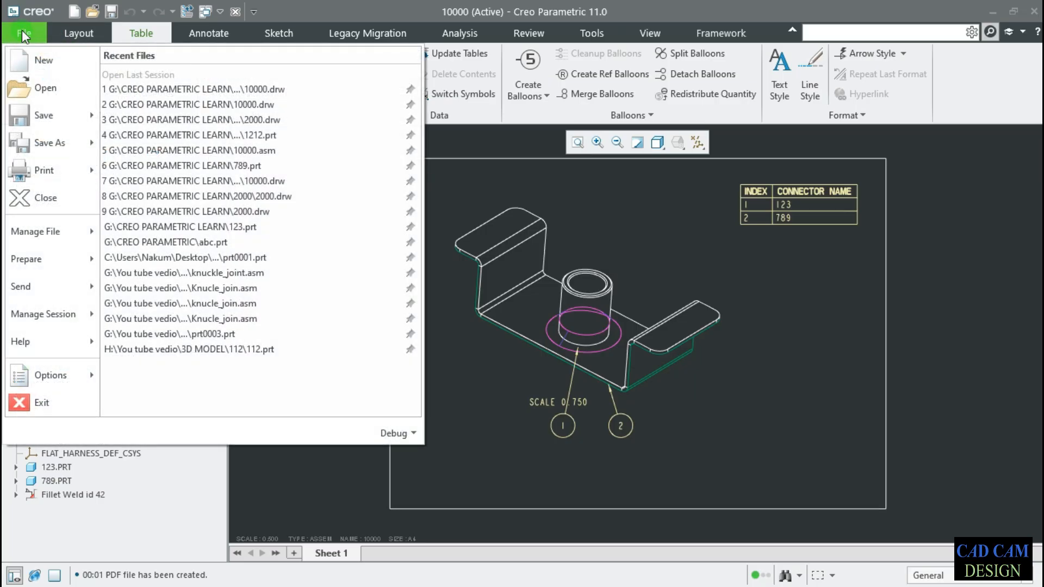
left_click(65, 198)
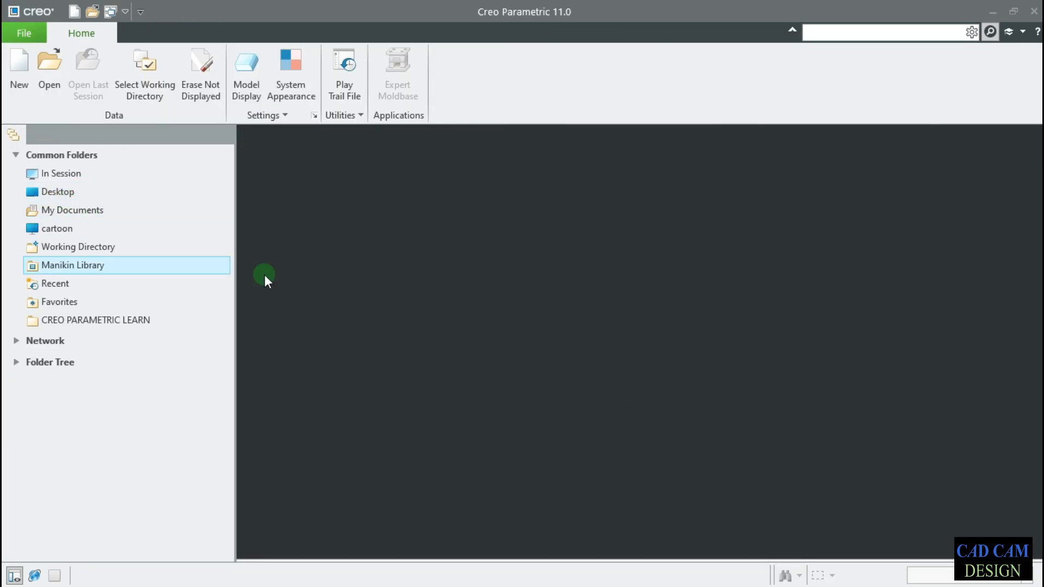
Try to open 10000.drw from the CREO PARAMETRIC LEARN folder, cancelling the replacement name request and the file selection.
left_click(49, 67)
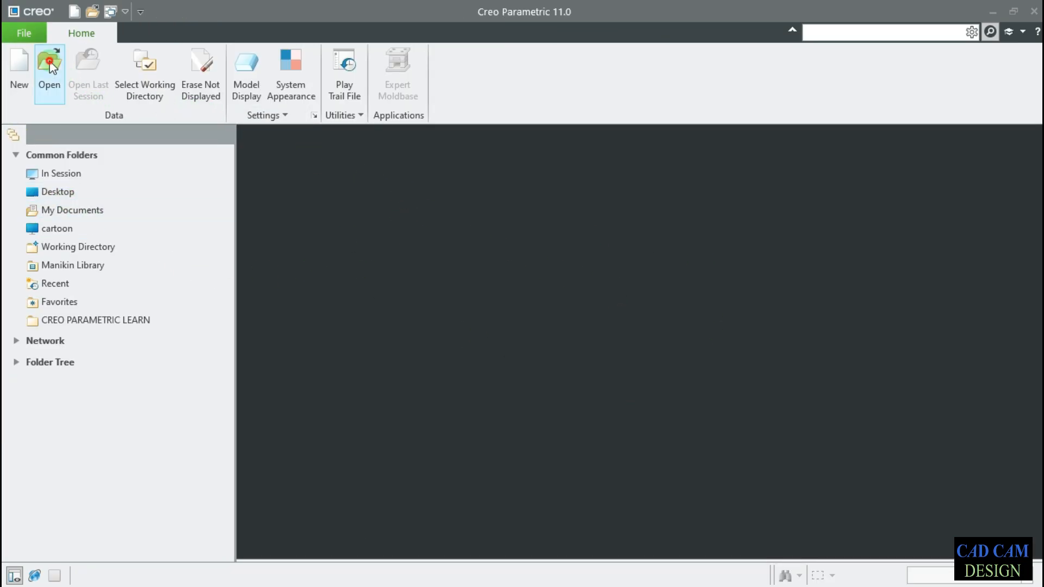
left_click(402, 289)
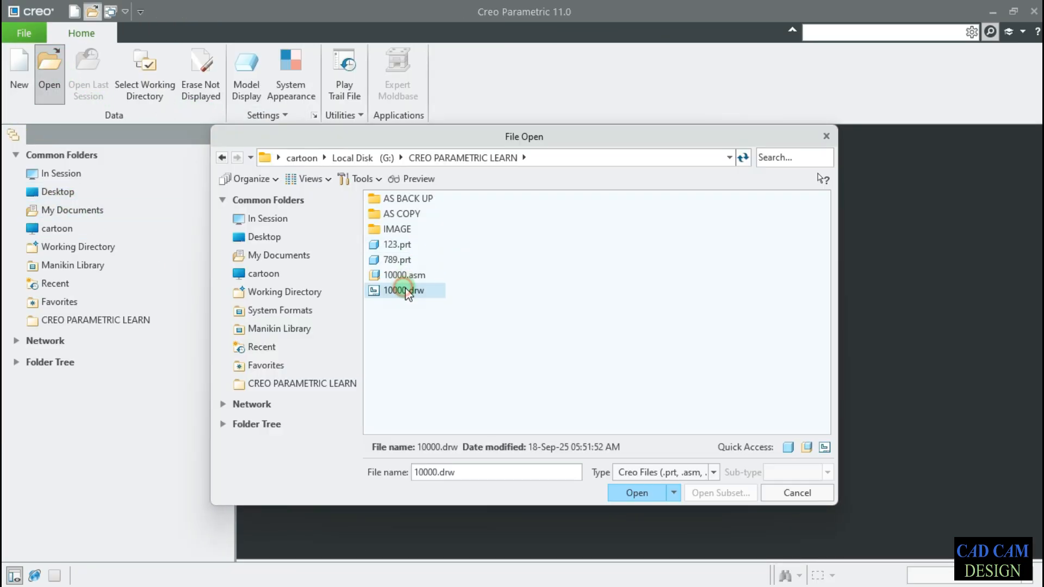
double_click(445, 296)
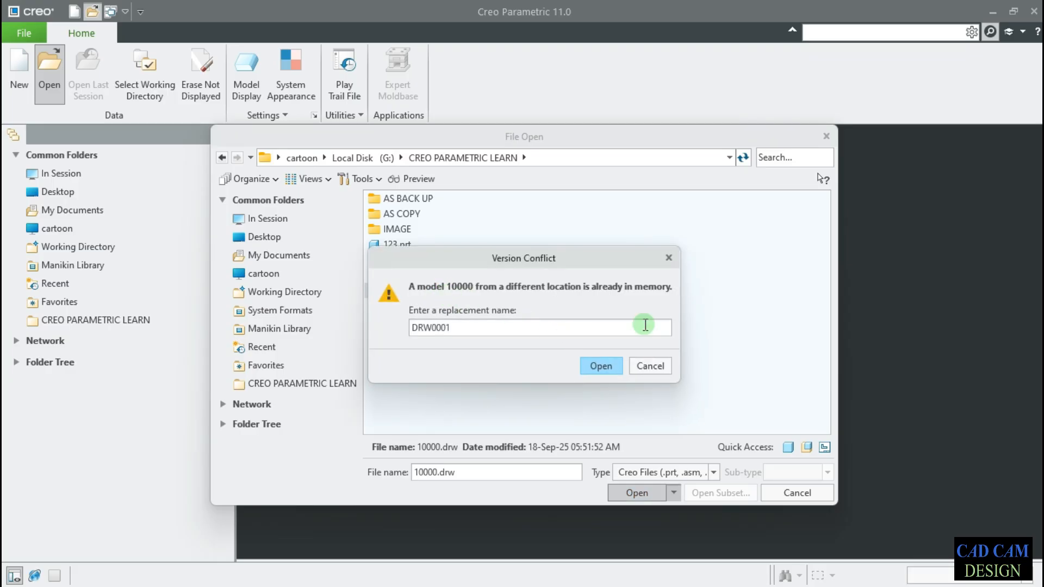
left_click(668, 257)
left_click(826, 137)
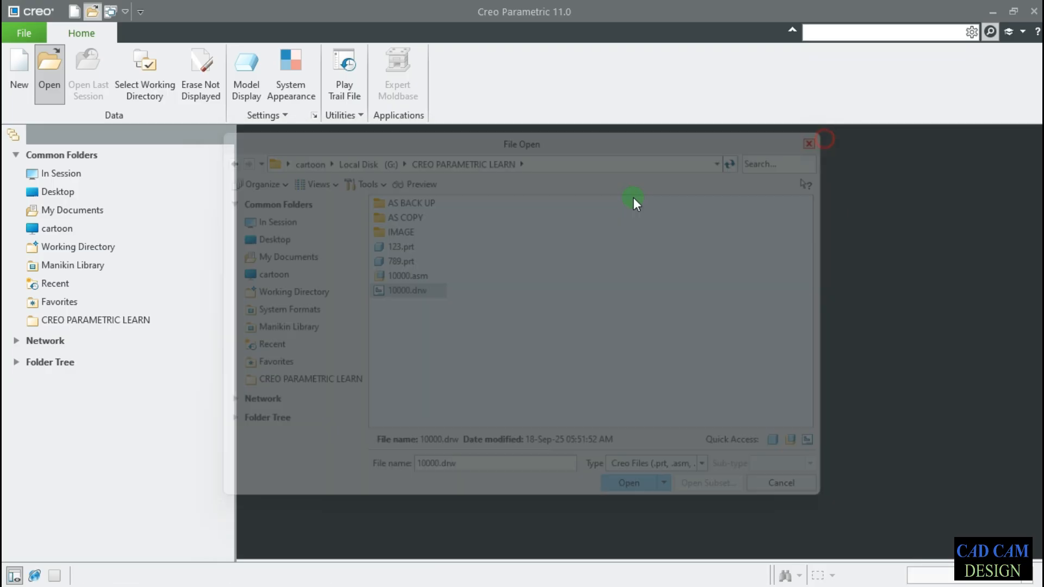
Check which files are still held in session and leave without opening any of them.
left_click(61, 68)
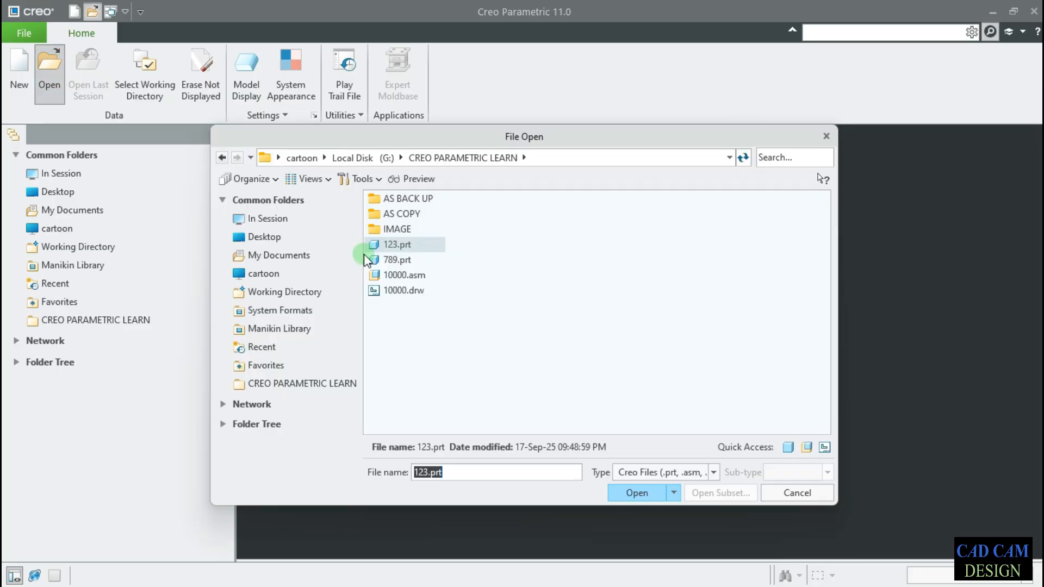
left_click(275, 218)
left_click(407, 202)
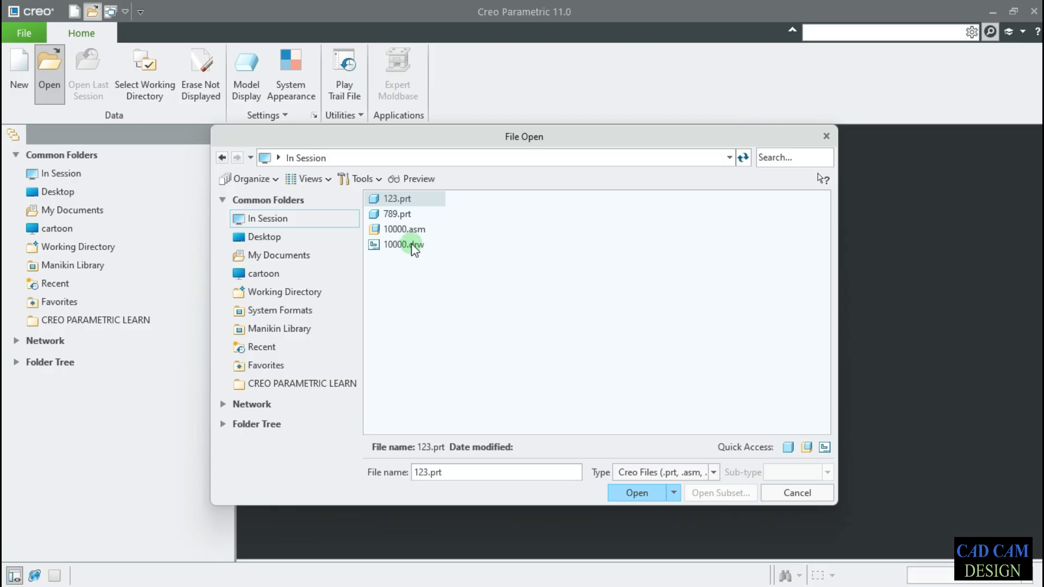
left_click(804, 496)
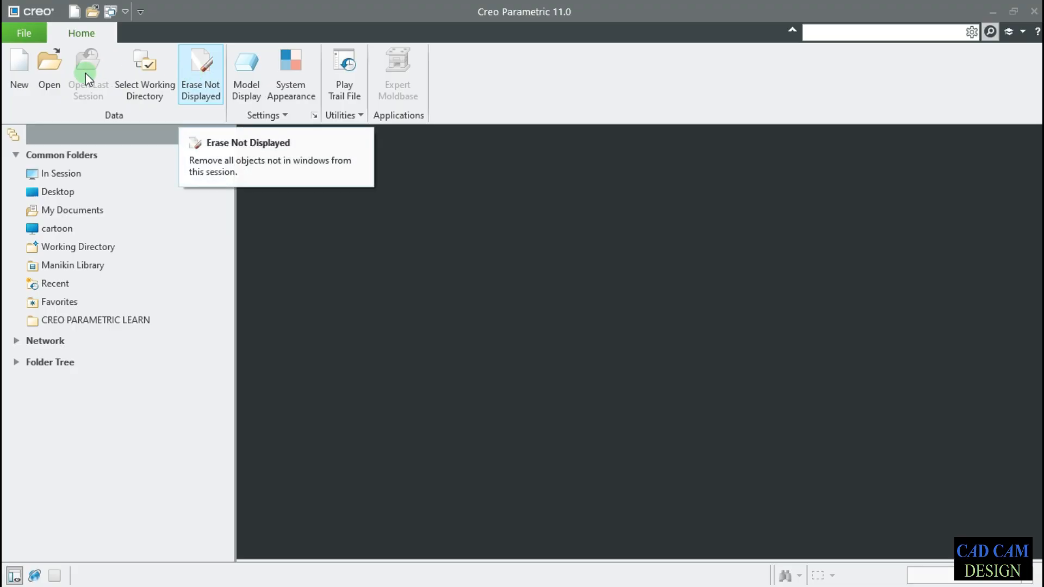
Try again to open 10000.drw from CREO PARAMETRIC LEARN by submitting a replacement name, and abandon the file selection.
left_click(49, 73)
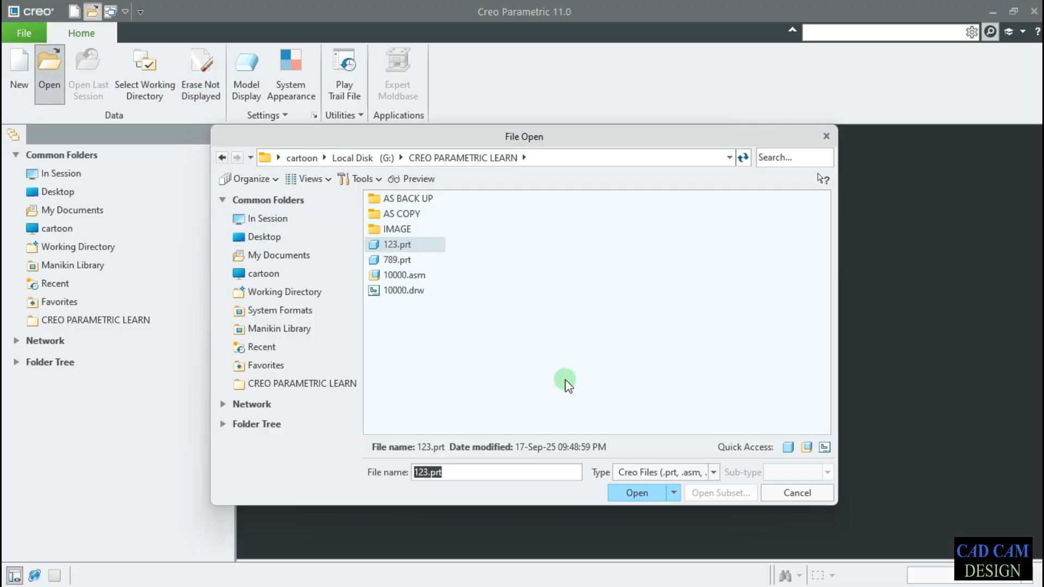
left_click(401, 291)
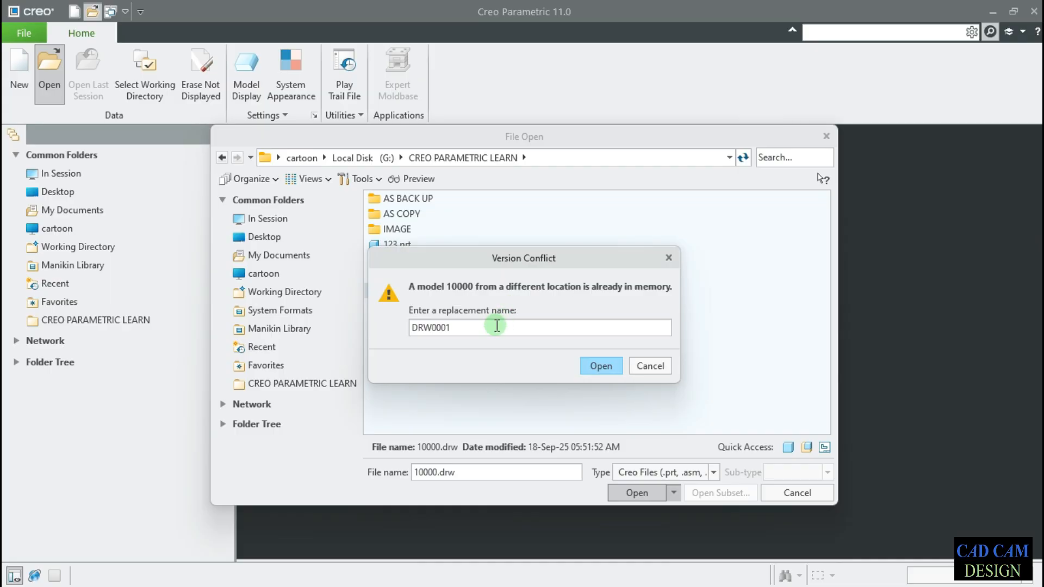
left_click_drag(501, 326, 366, 295)
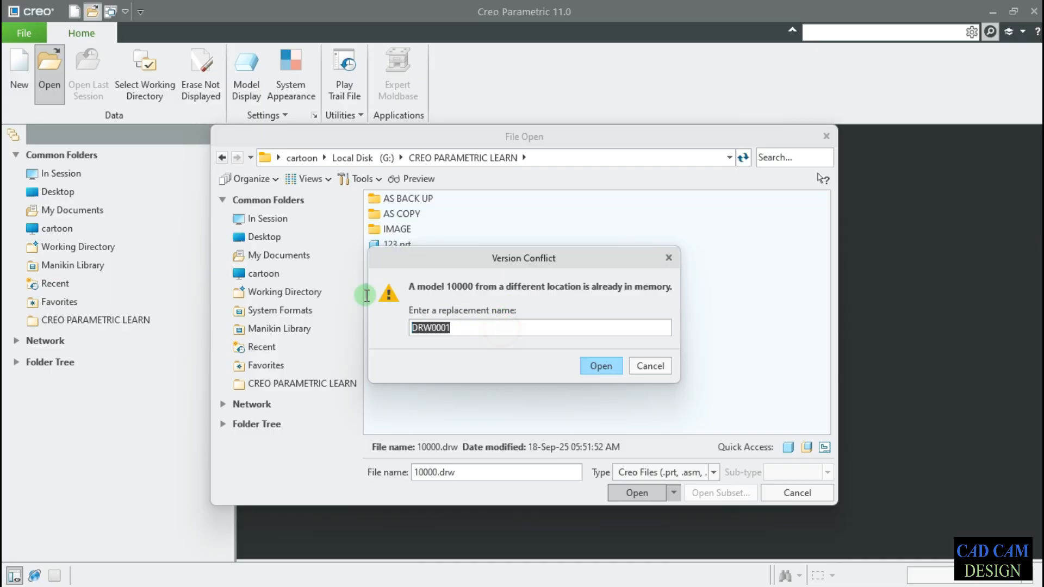
left_click(622, 365)
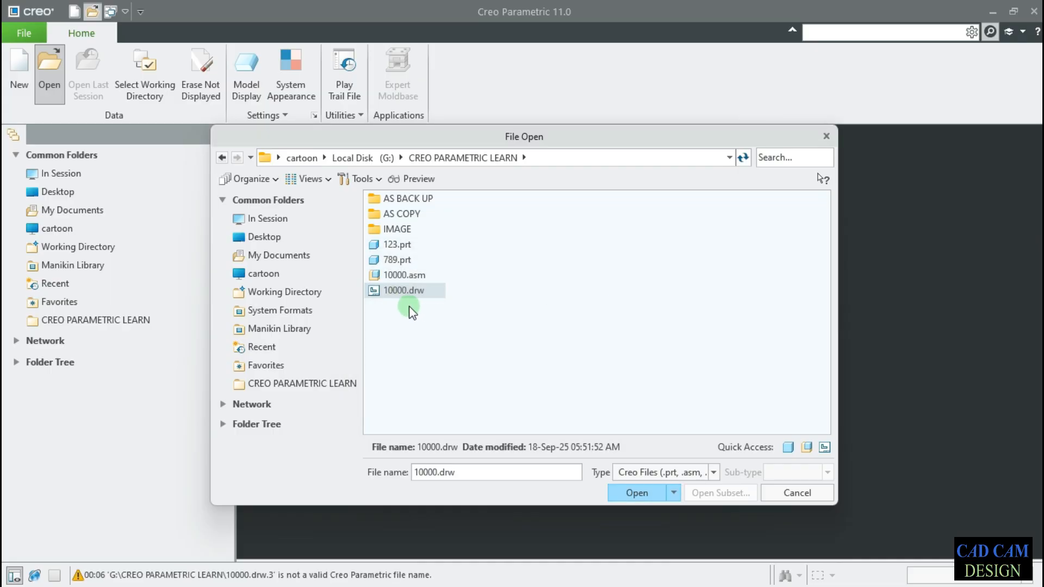
left_click(825, 136)
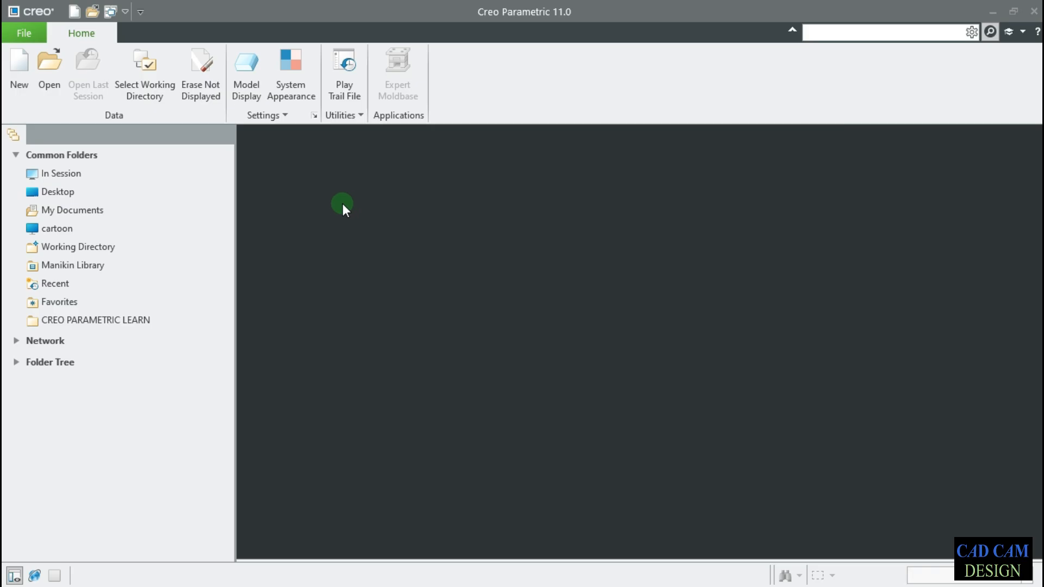
Erase all objects not displayed from the session and open 10000.drw from the CREO PARAMETRIC LEARN folder.
left_click(197, 75)
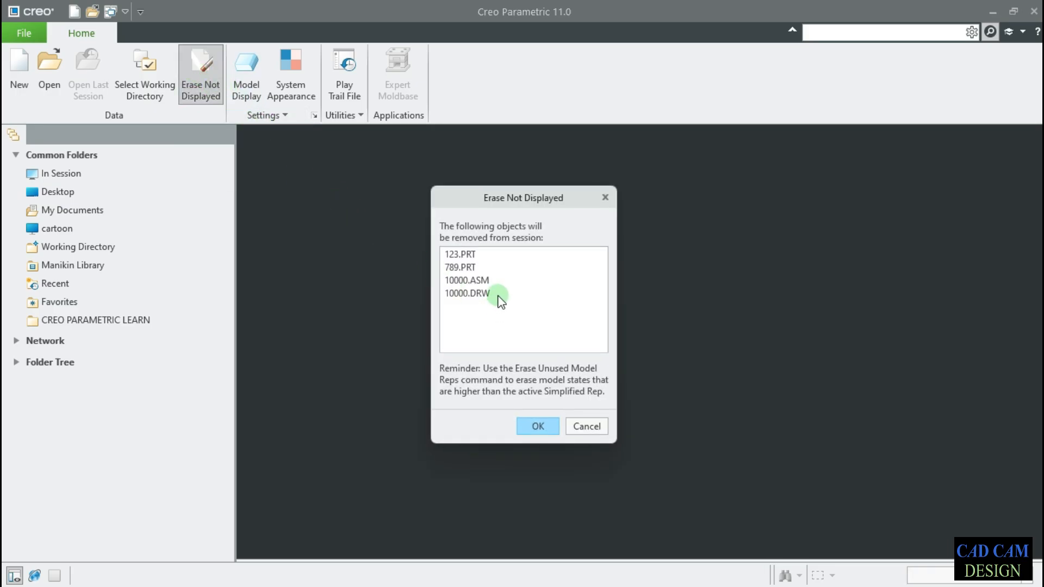
left_click(538, 426)
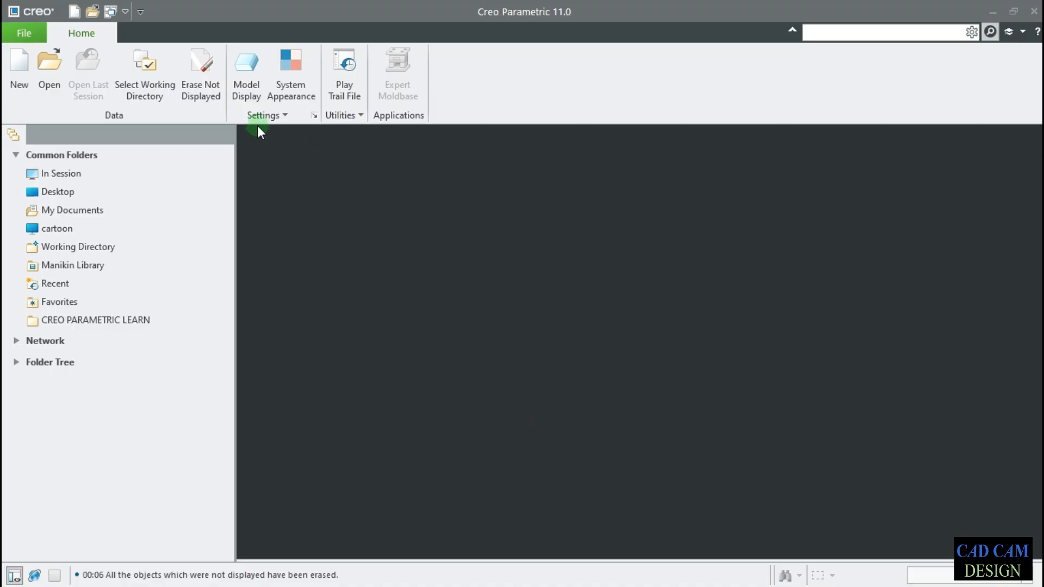
left_click(61, 78)
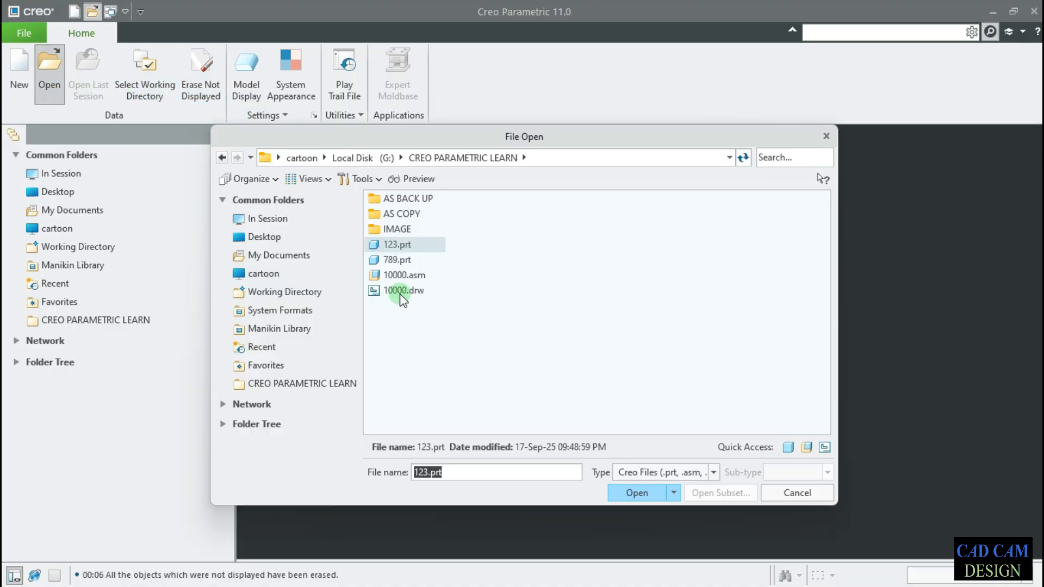
left_click(403, 291)
key("Return")
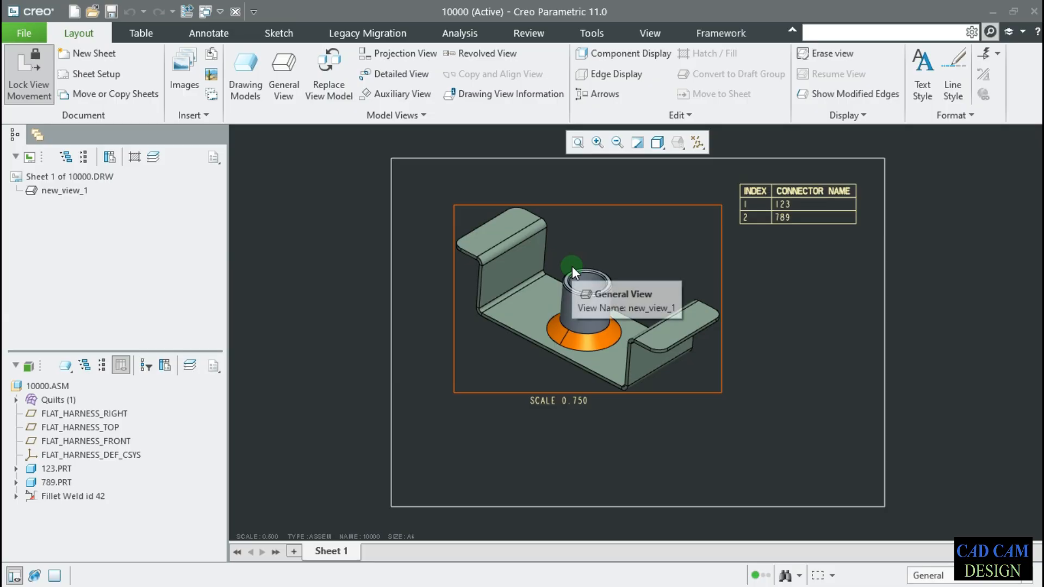
Set the general view's display style to No Hidden and its tangent edges display style to Solid.
double_click(576, 265)
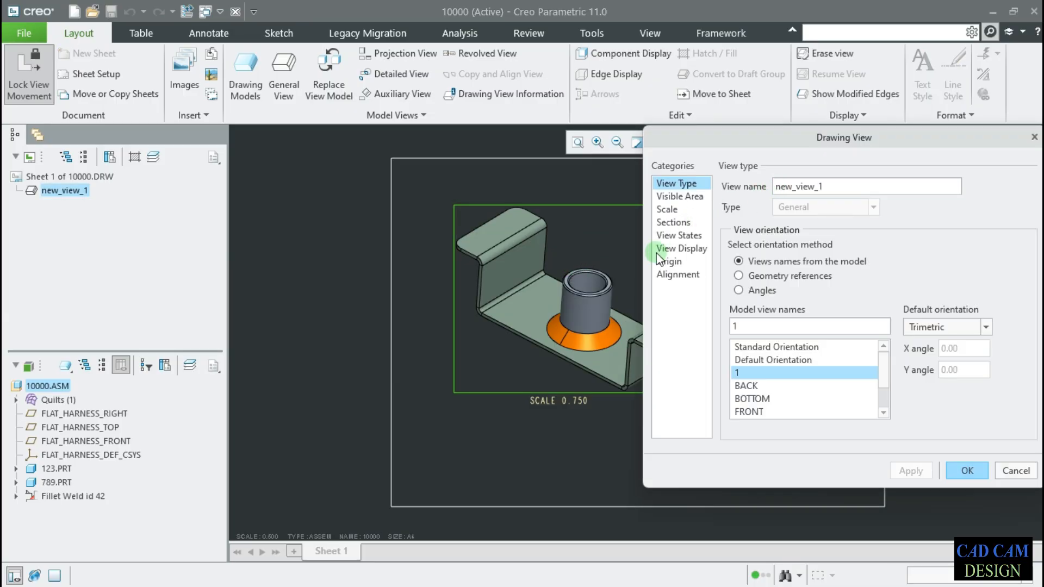
left_click(692, 250)
left_click(802, 212)
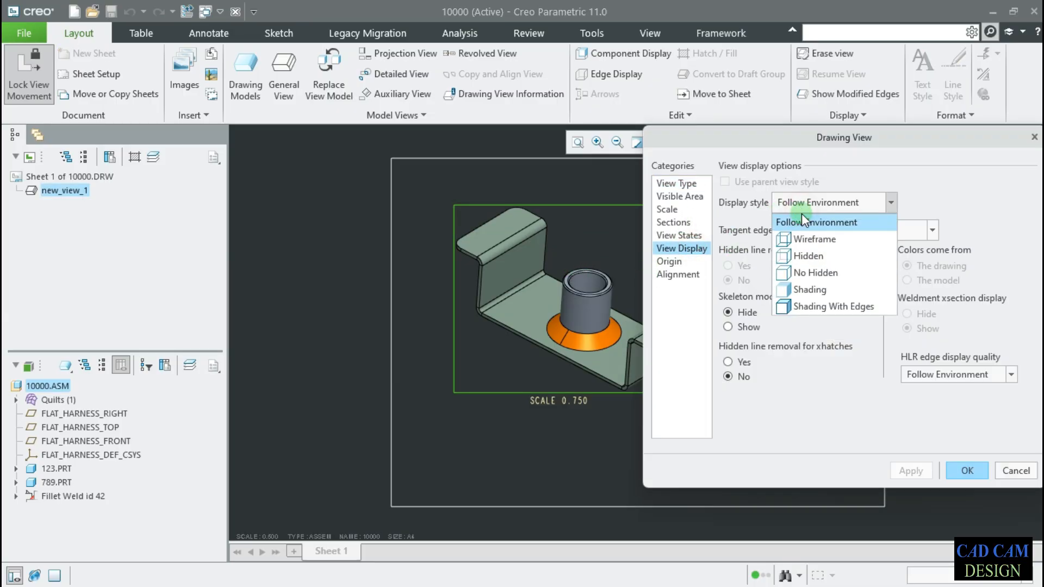
left_click(802, 265)
left_click(861, 231)
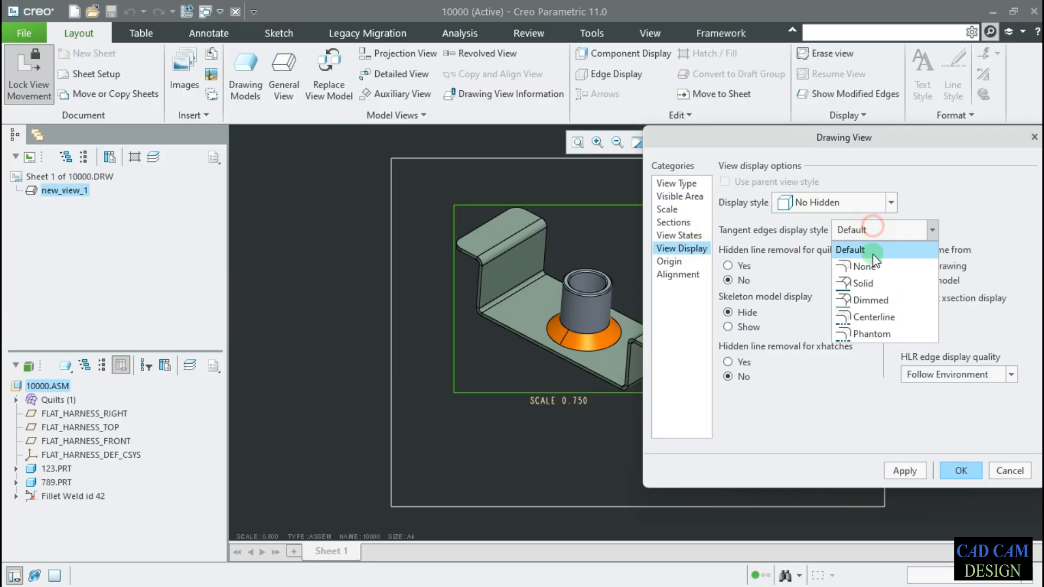
left_click(866, 286)
left_click(898, 471)
left_click(948, 475)
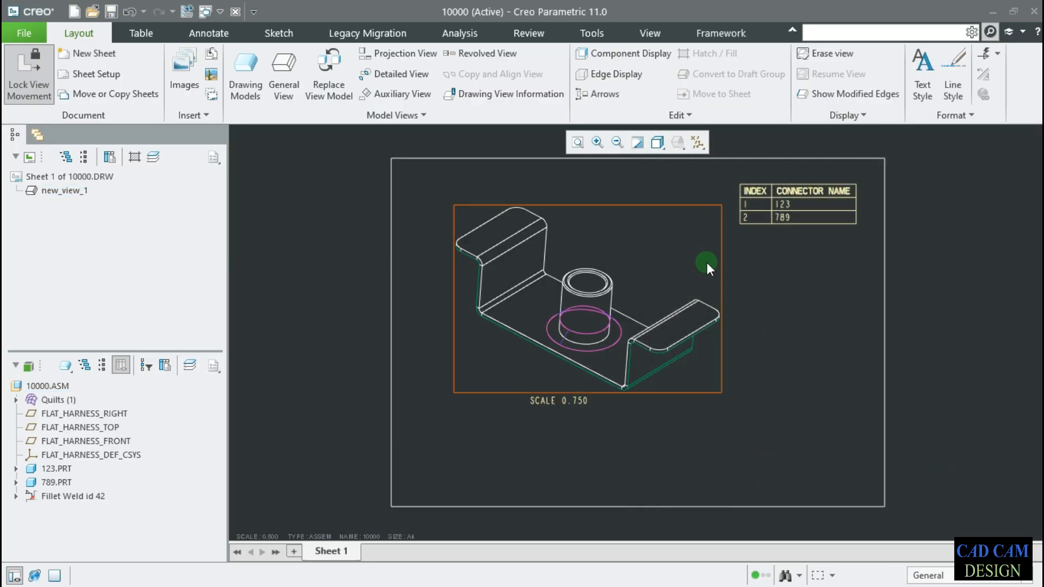
Create BOM balloons for all components in the general view.
left_click(141, 33)
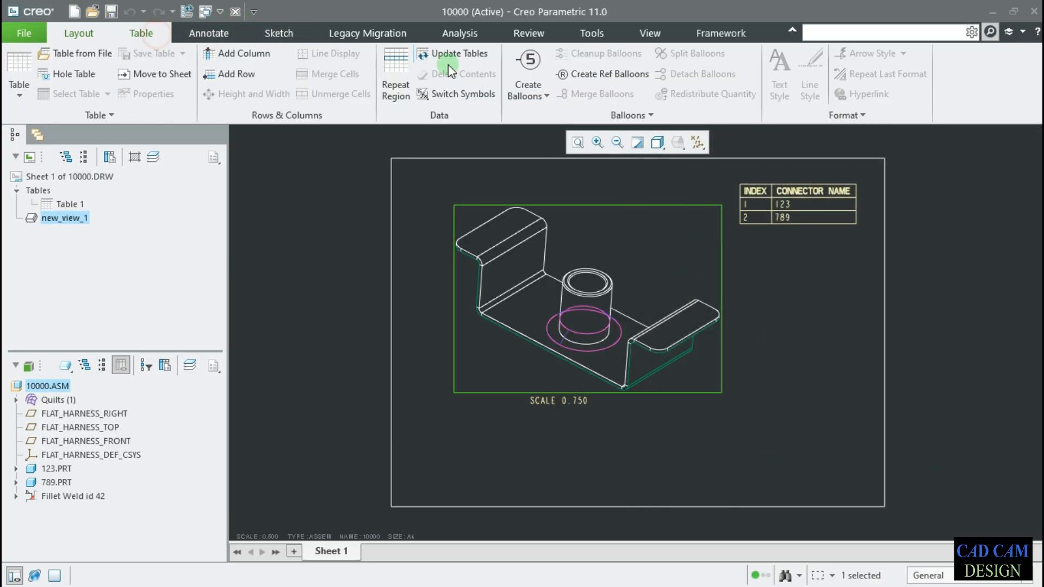
left_click(526, 93)
left_click(540, 116)
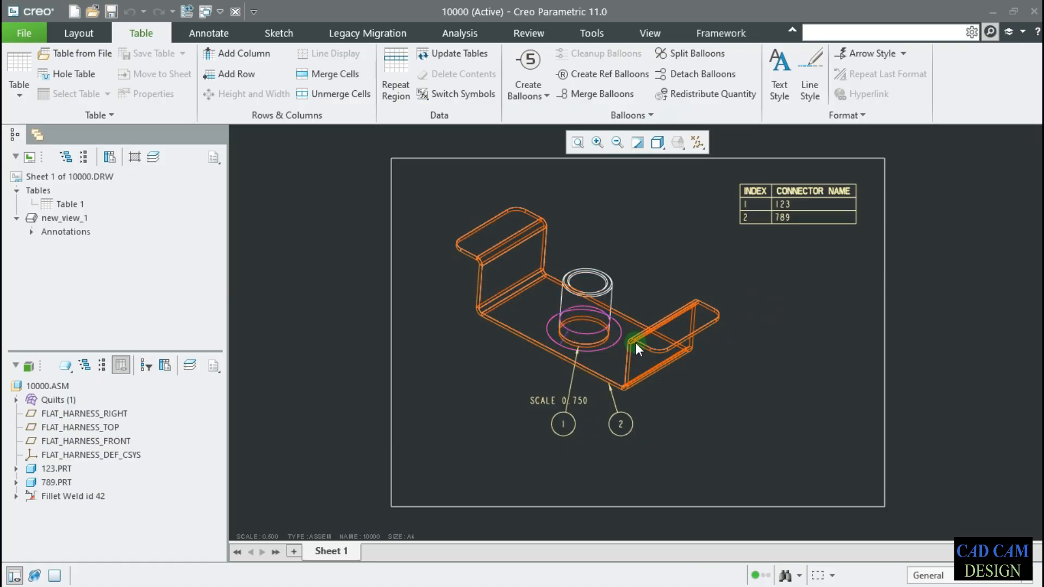
Move the view's scale note below the two balloons, clear of their leaders.
left_click(550, 397)
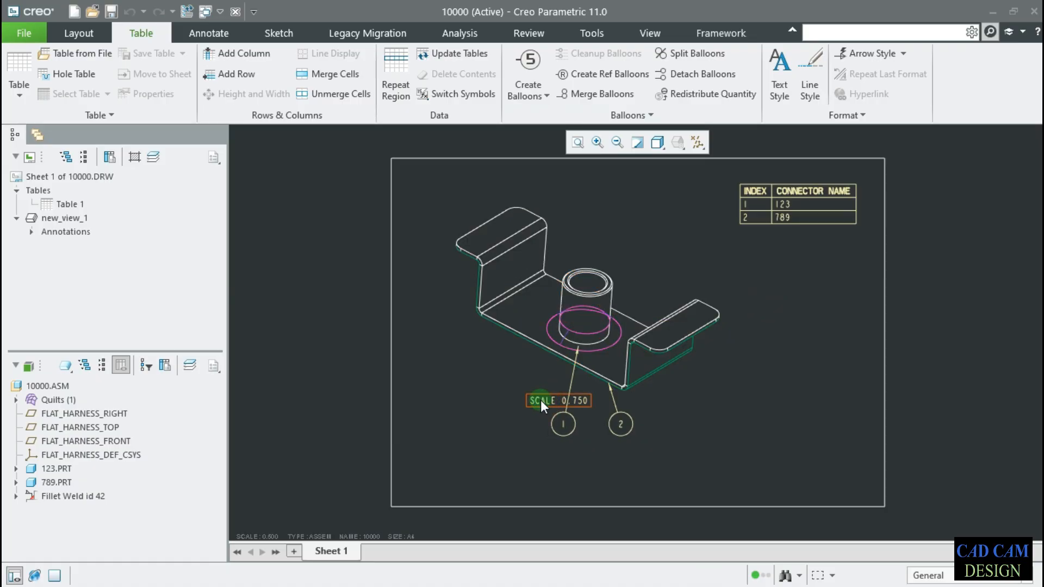
left_click(541, 400)
left_click_drag(541, 400, 566, 458)
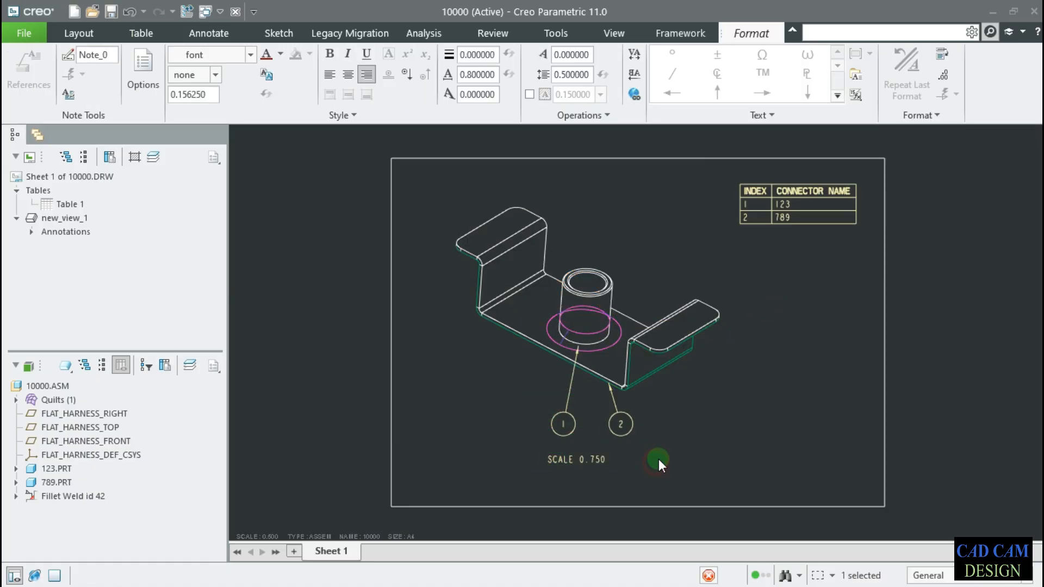
left_click(658, 459)
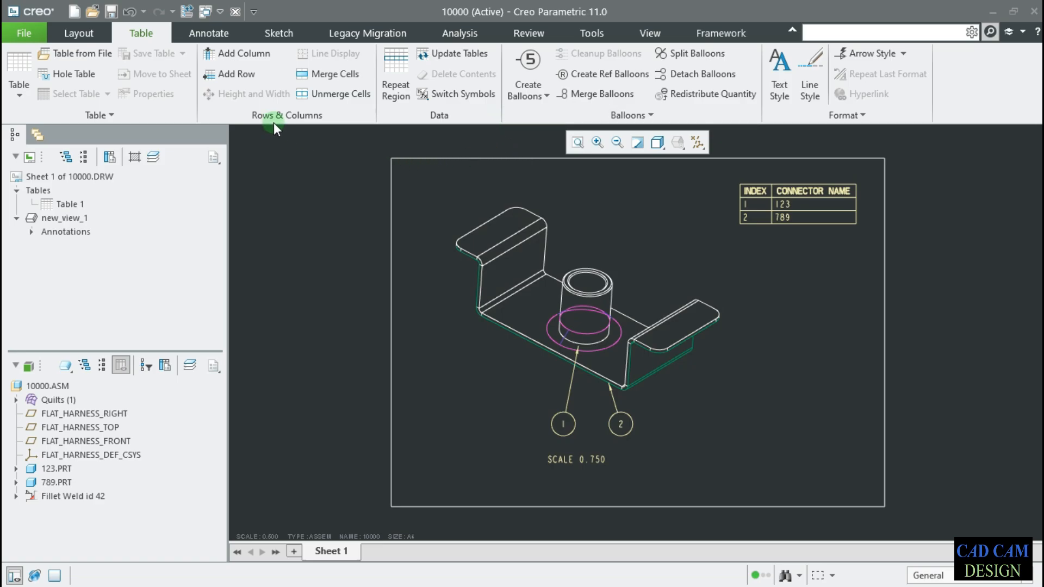
Rename the drawing 10000.drw to 200 in session only, with the common name shaft.drw.
left_click(38, 39)
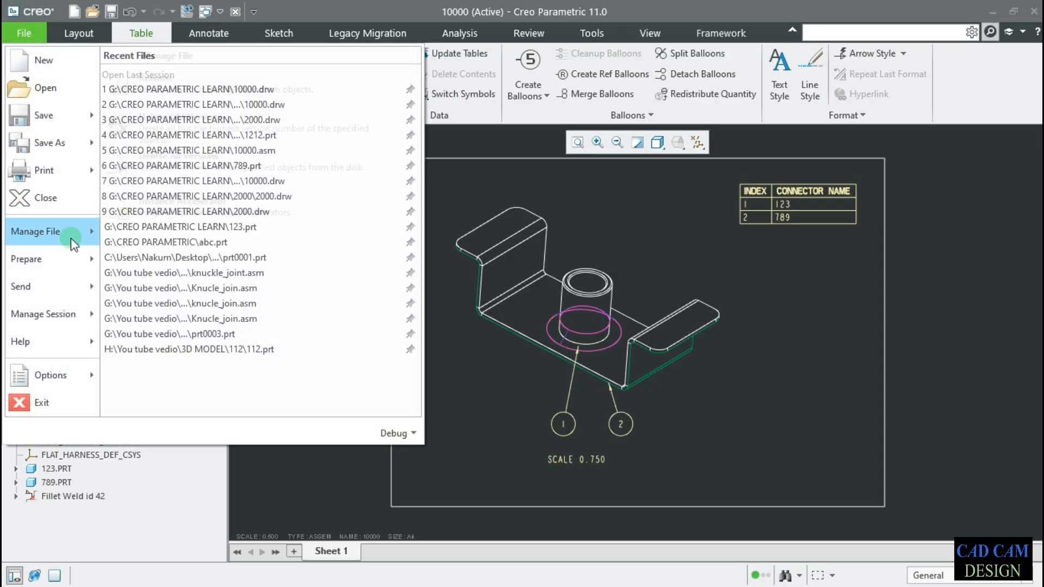
mouse_move(71, 238)
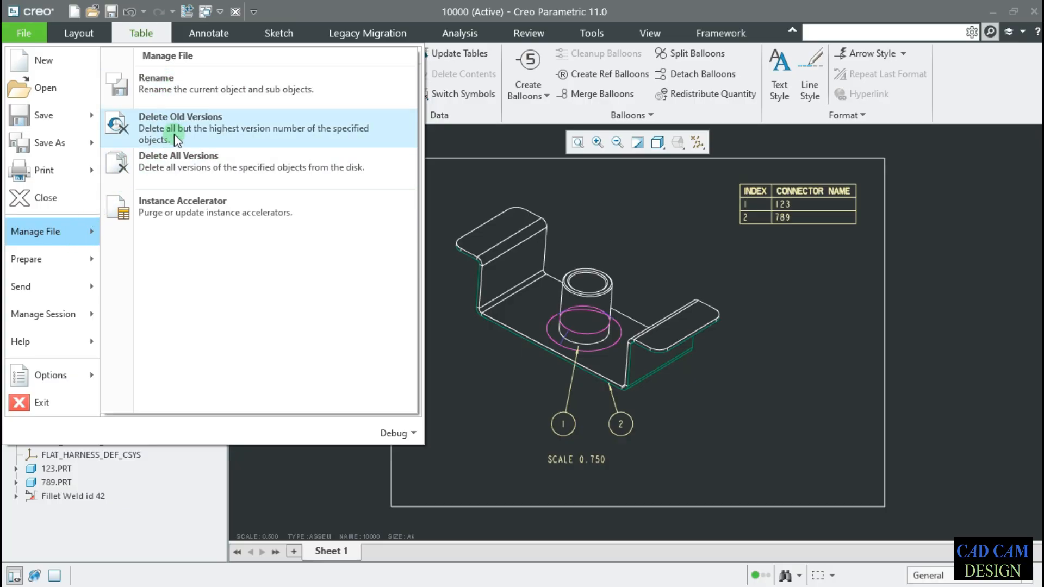
left_click(171, 90)
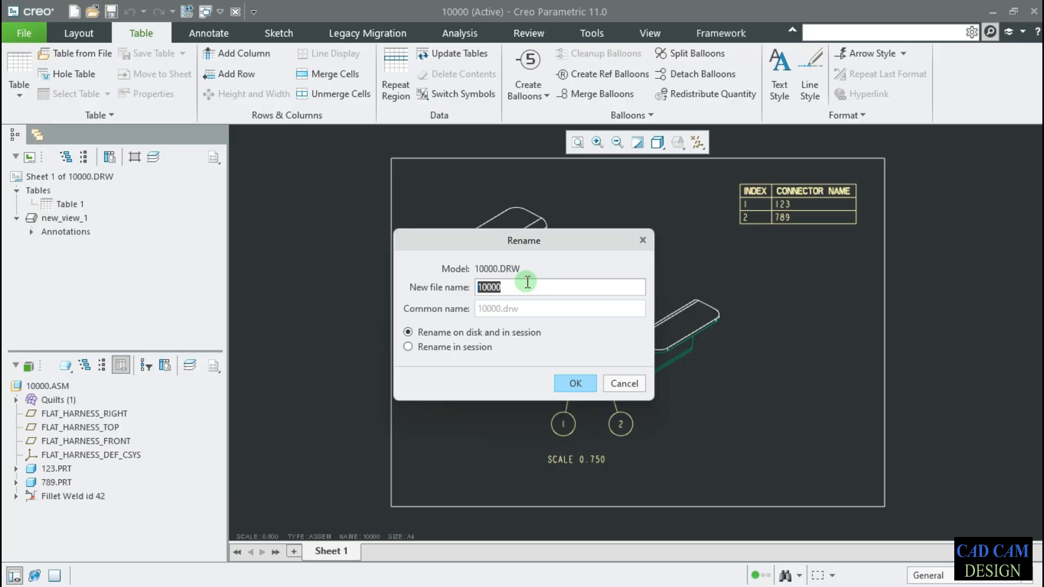
type("200")
left_click(500, 317)
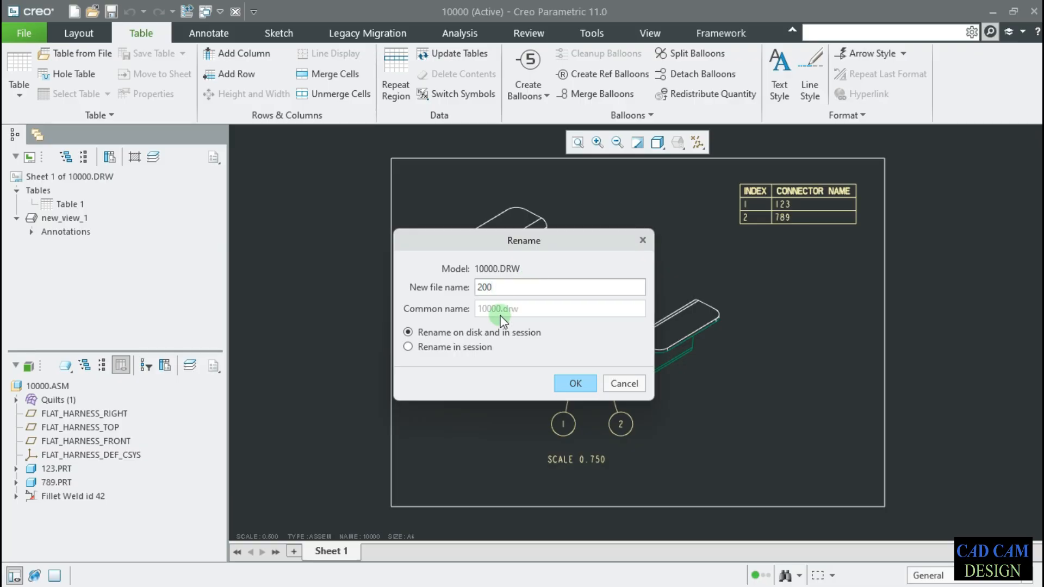
left_click(563, 382)
left_click(464, 350)
left_click_drag(501, 310, 455, 307)
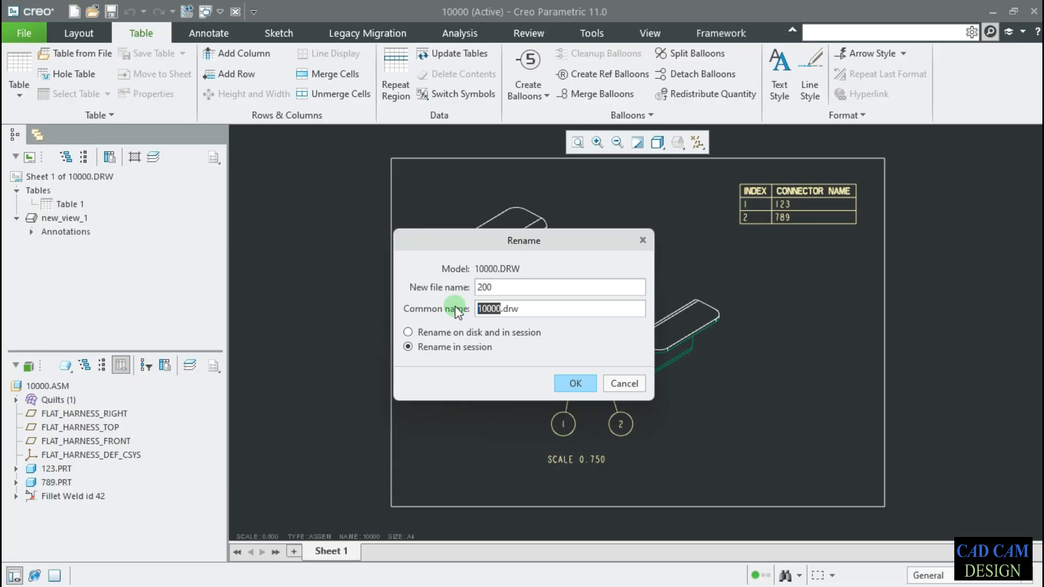
type("shaft")
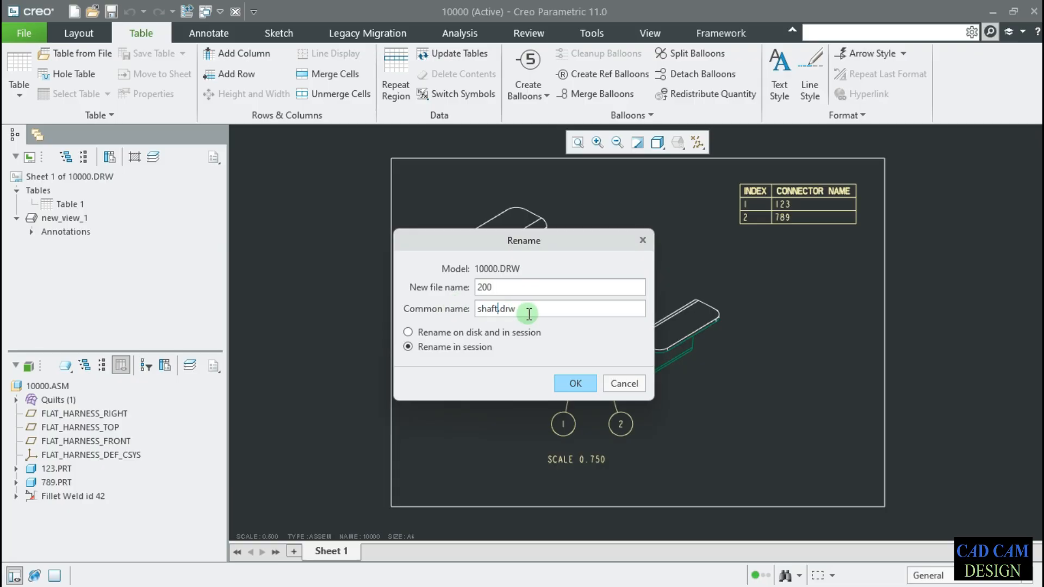
left_click(570, 383)
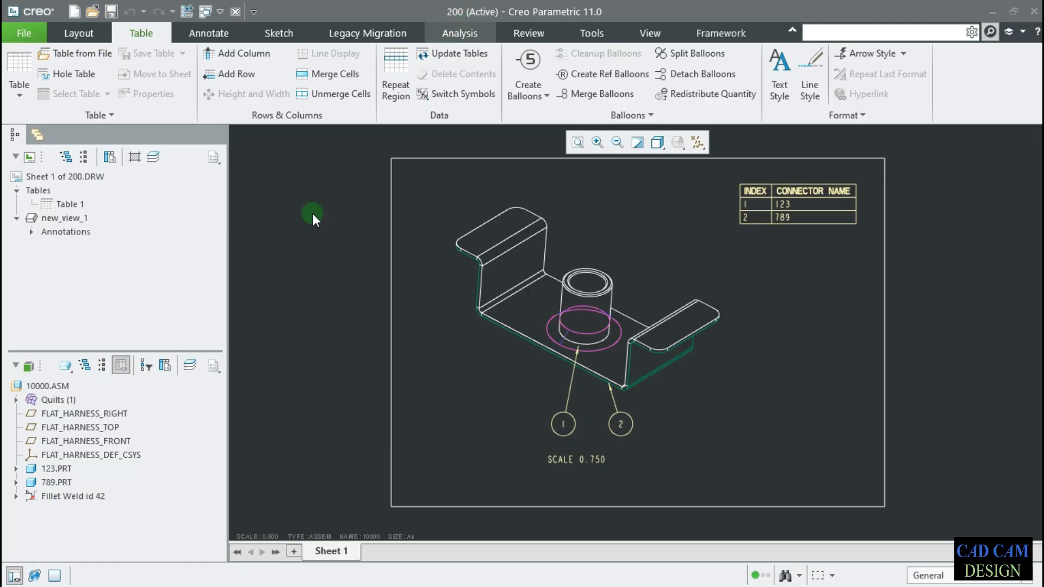
Open the 10000.ASM assembly from the drawing's model tree.
left_click(44, 386)
right_click(44, 386)
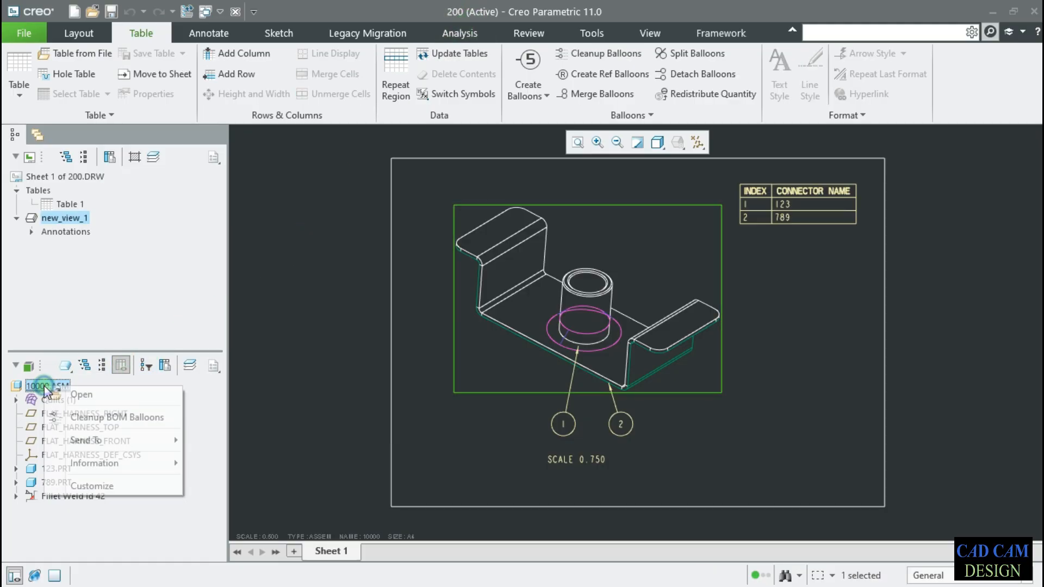
Open the 10000 assembly from the drawing and rename it as 200, on disk and in session.
left_click(66, 396)
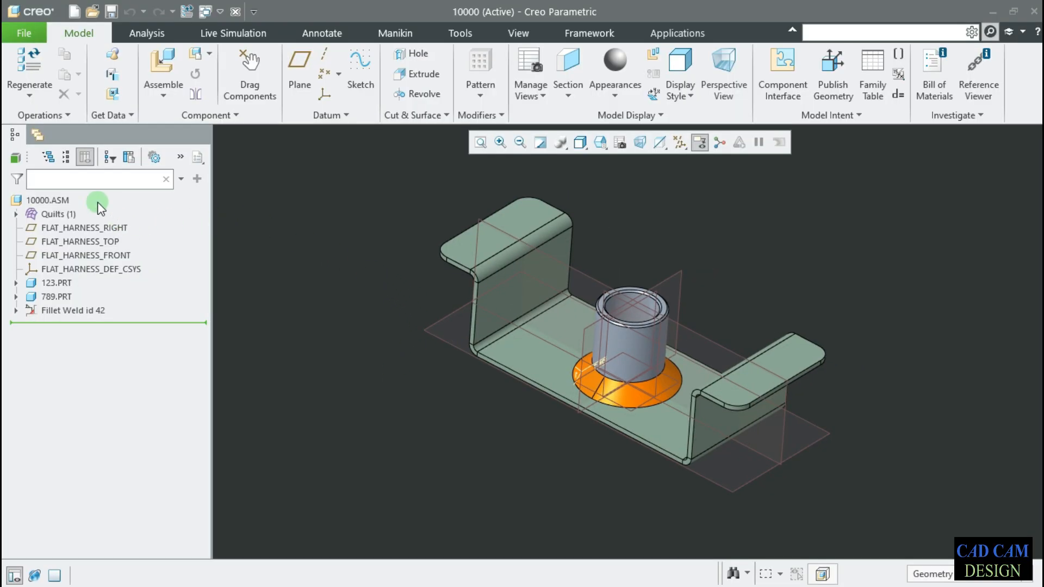
left_click(24, 33)
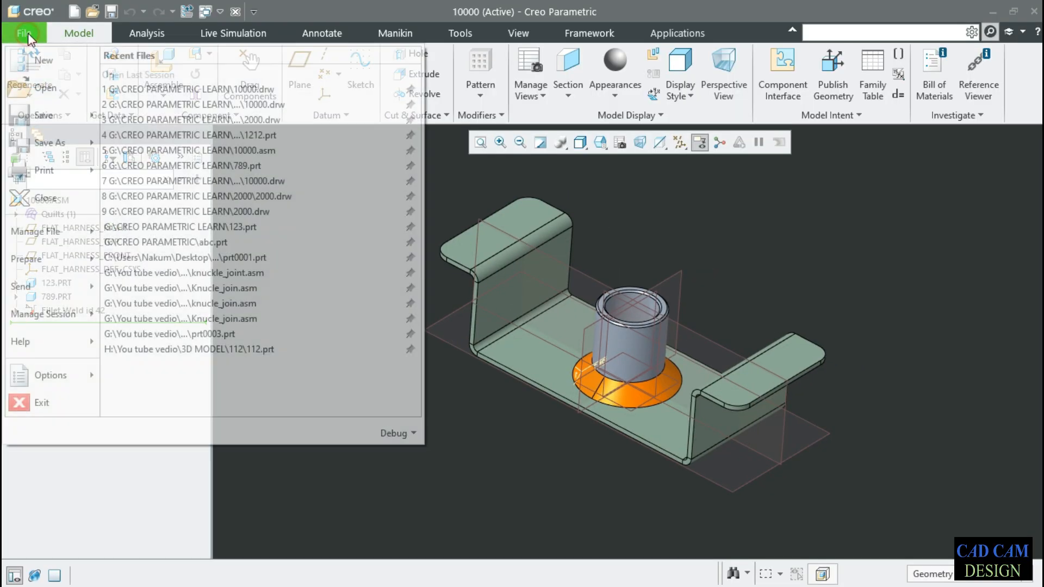
mouse_move(55, 232)
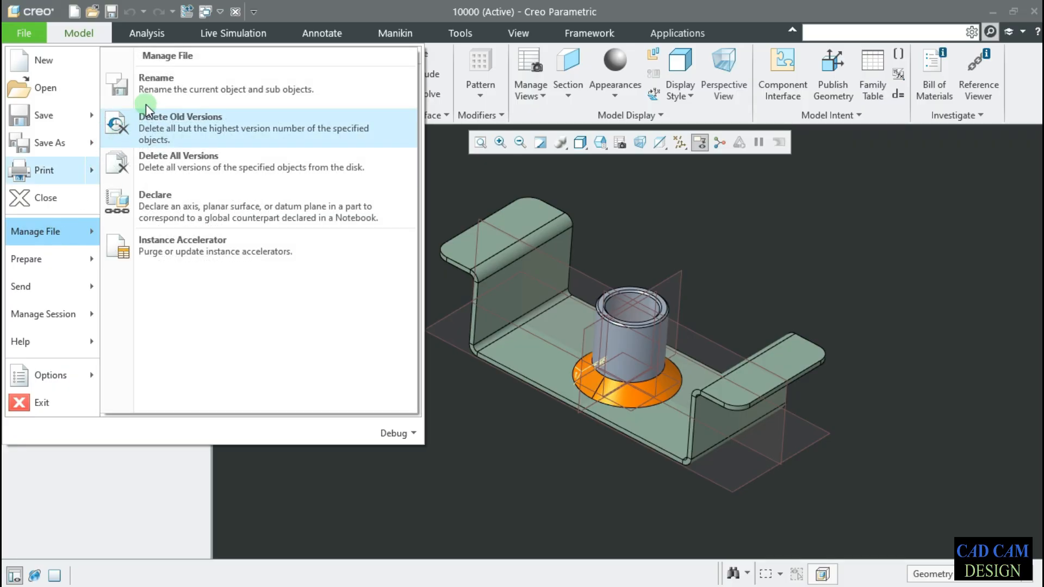
left_click(146, 87)
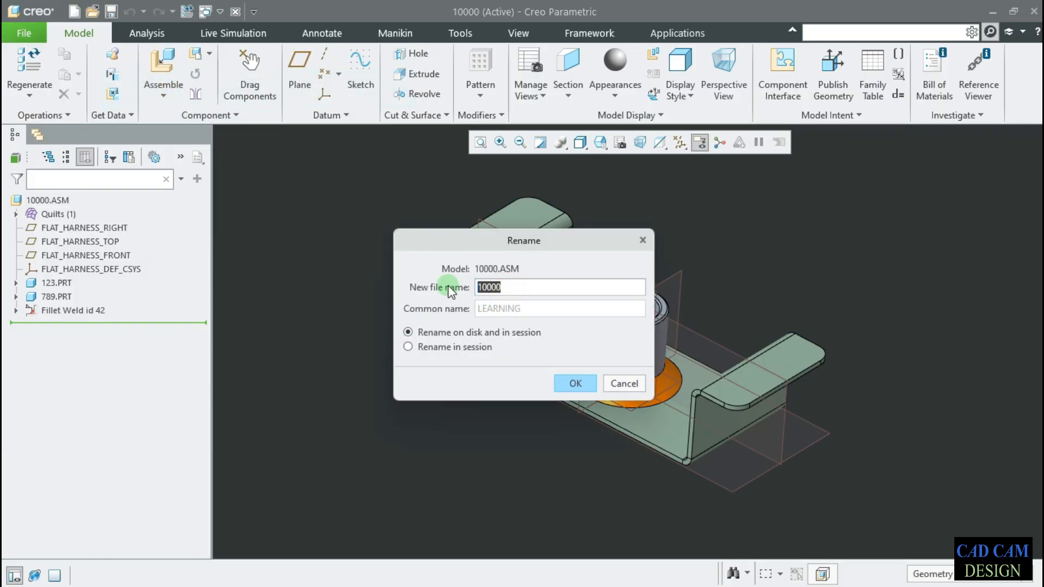
type("200")
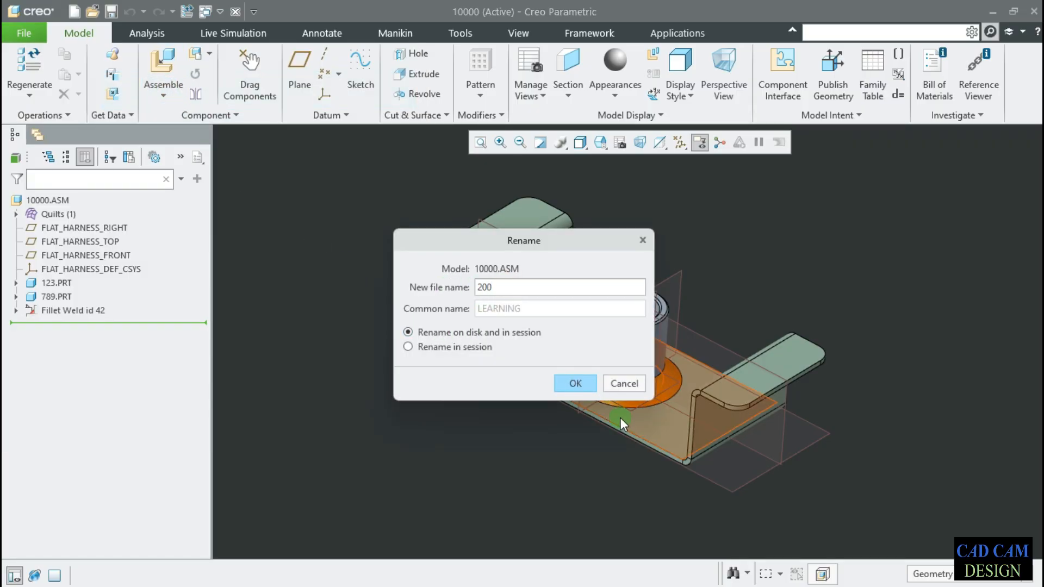
left_click(595, 383)
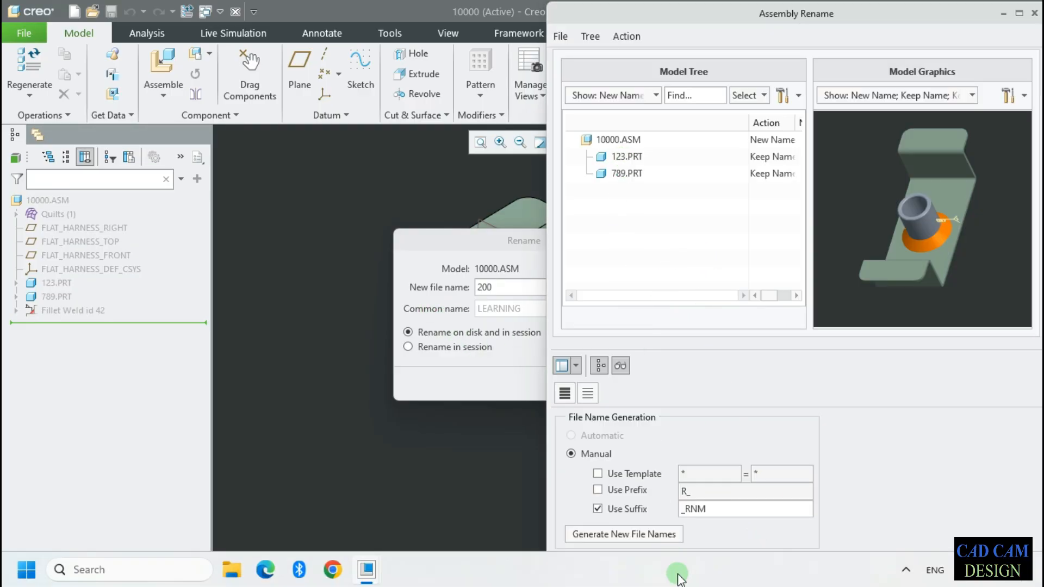
Keep the existing names of components 123.PRT and 789.PRT and complete the assembly rename.
right_click(631, 158)
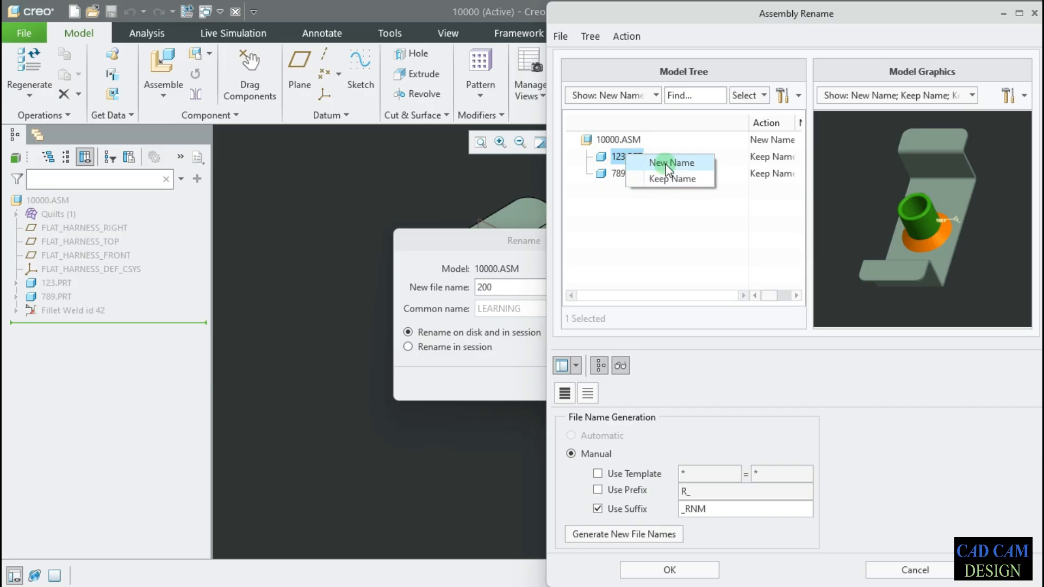
left_click(618, 159)
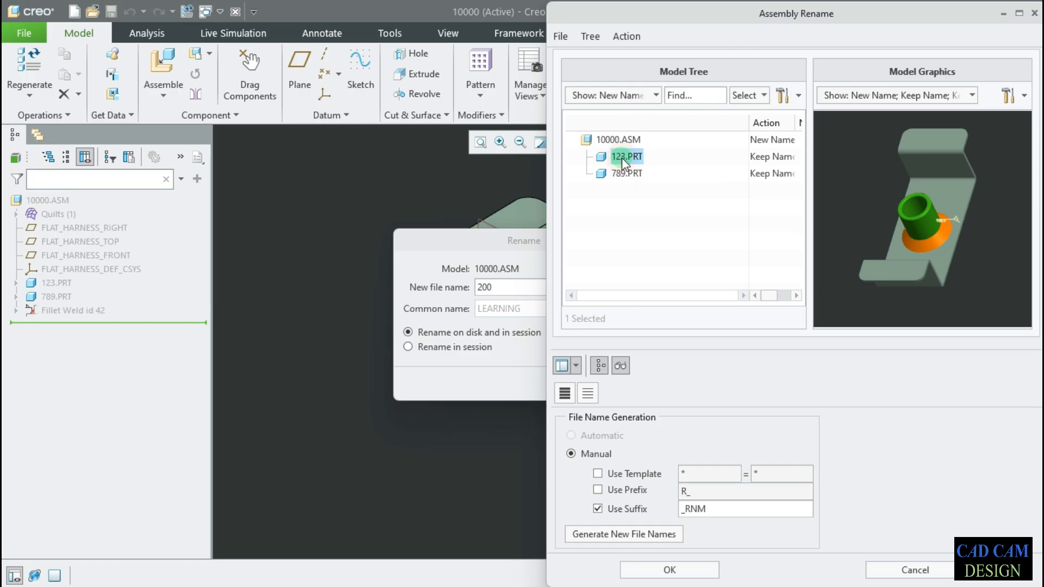
right_click(621, 158)
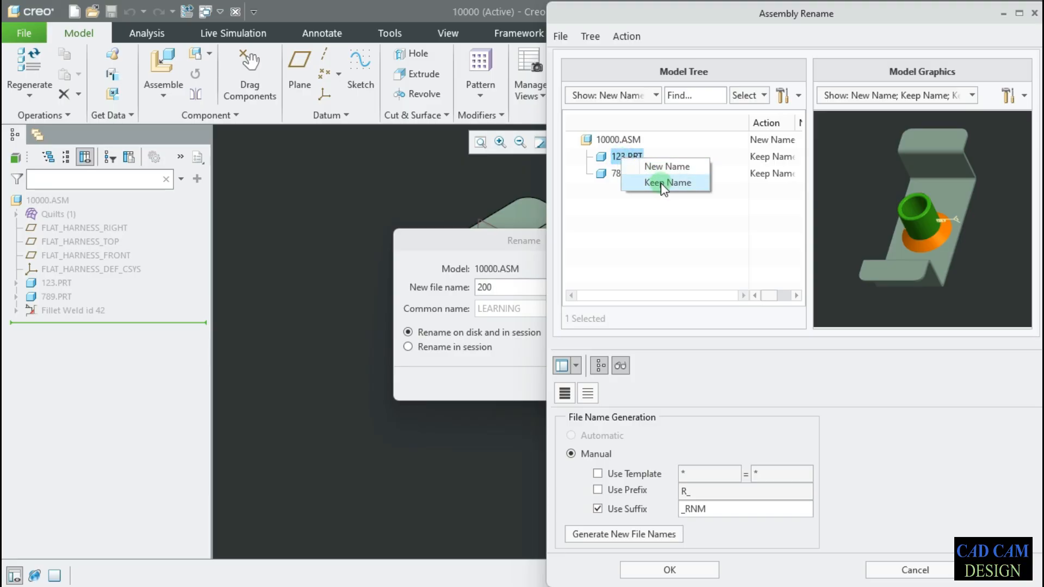
left_click(656, 215)
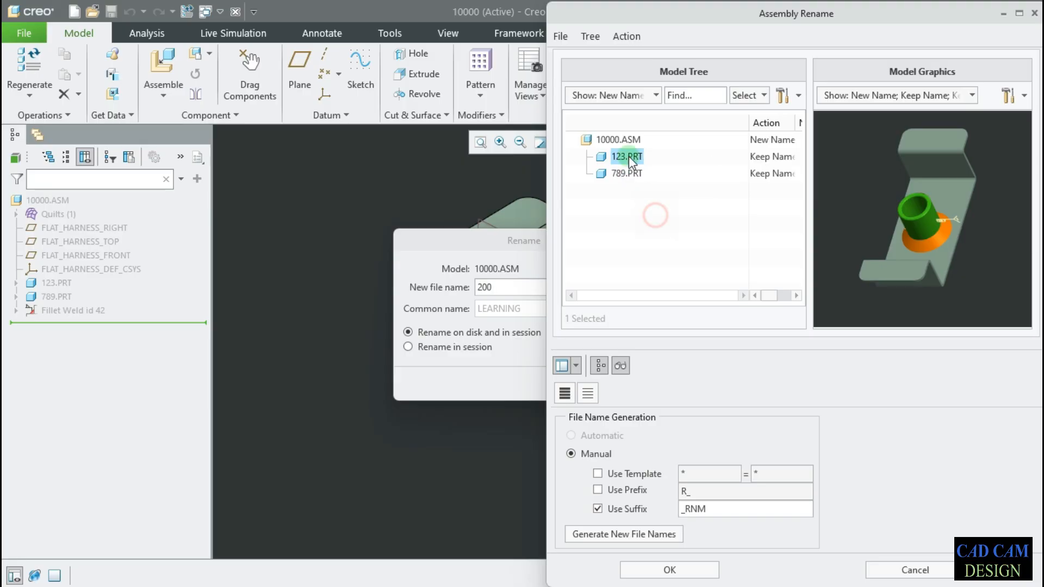
left_click(670, 570)
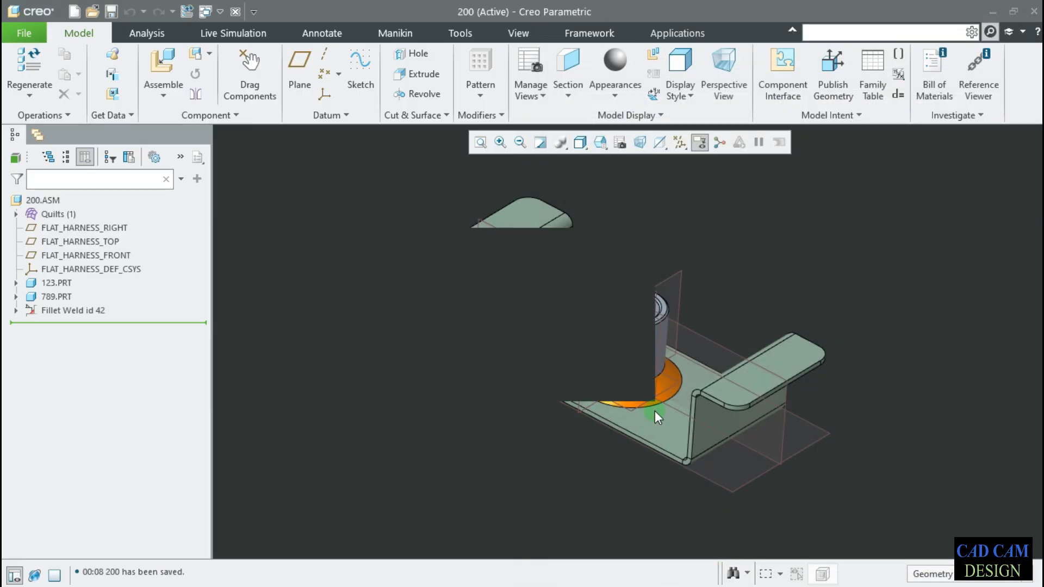
Turn off the display of all datum features in the assembly.
left_click(683, 143)
left_click(698, 161)
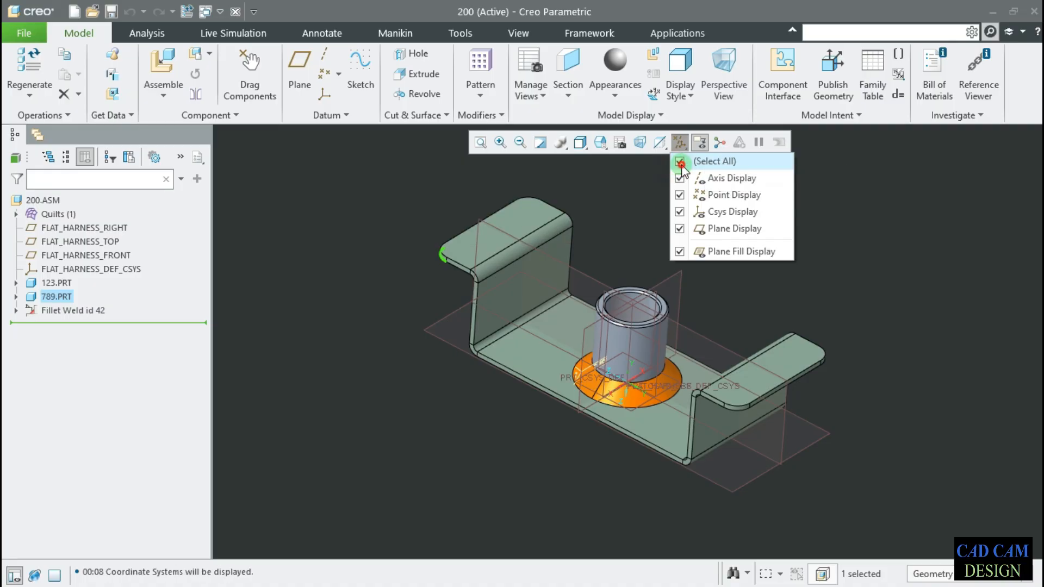
left_click(698, 161)
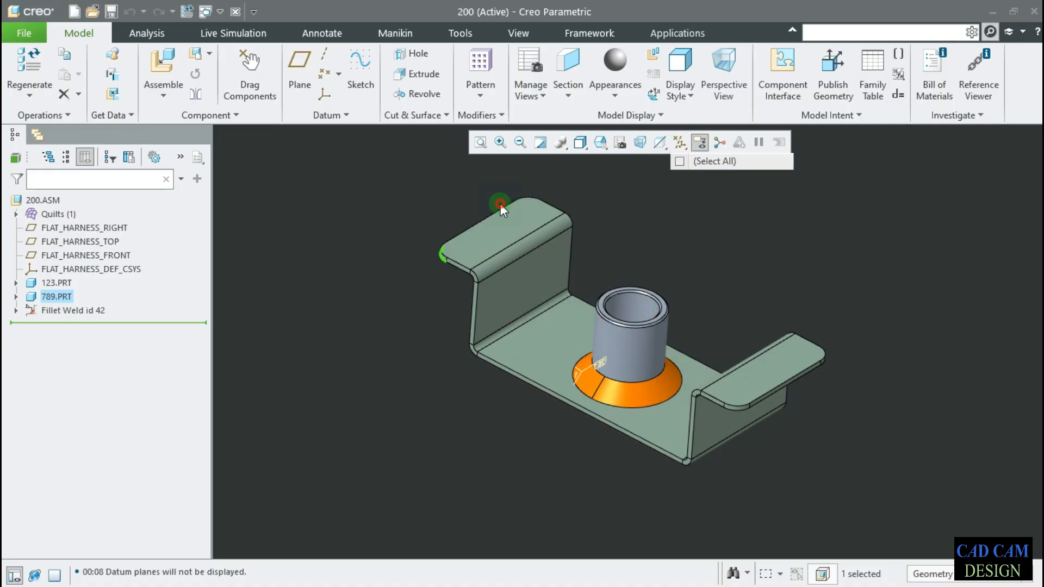
left_click(22, 33)
mouse_move(47, 230)
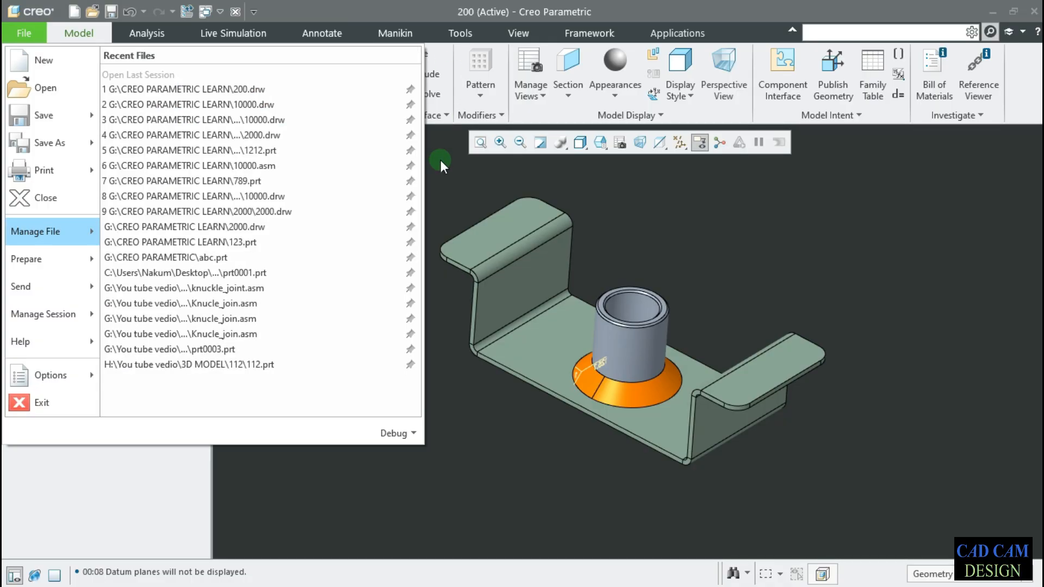
left_click(536, 203)
Switch to the 200 drawing window to check which assembly it references.
left_click(206, 11)
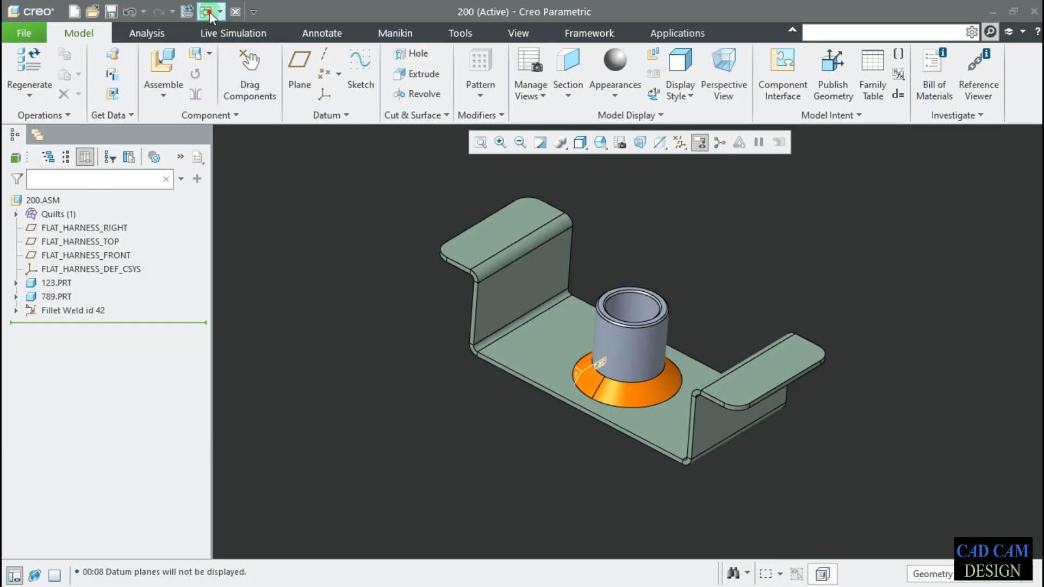
left_click(247, 29)
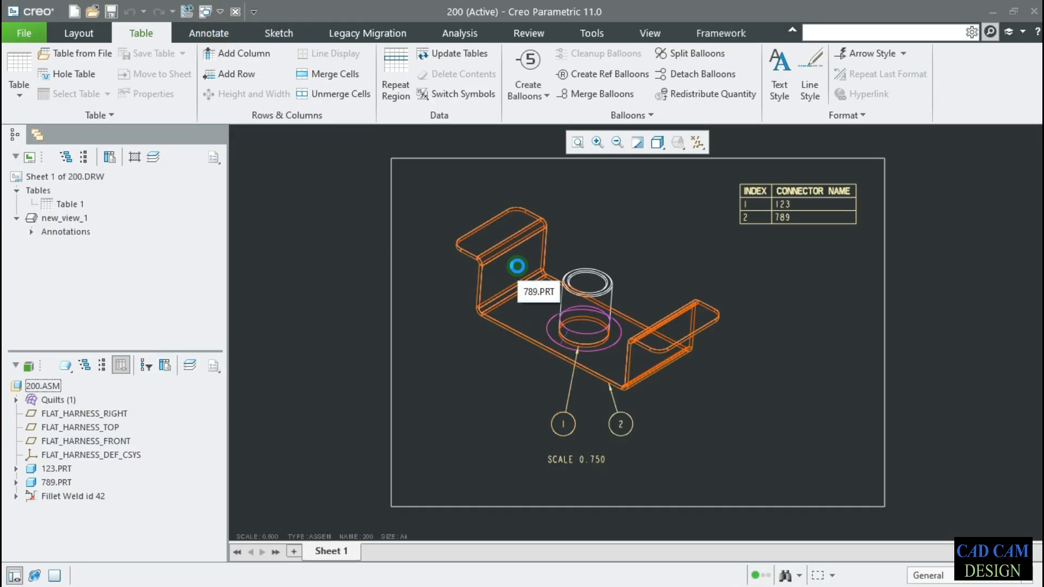
left_click(517, 266)
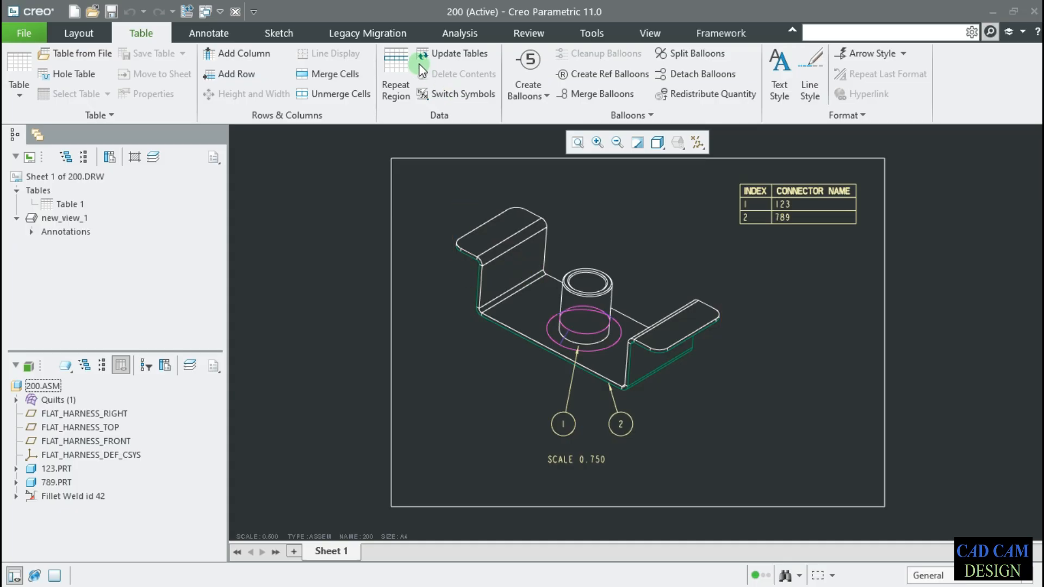
Open the 200 assembly from the drawing and examine its components 789.PRT and 123.PRT.
left_click(81, 386)
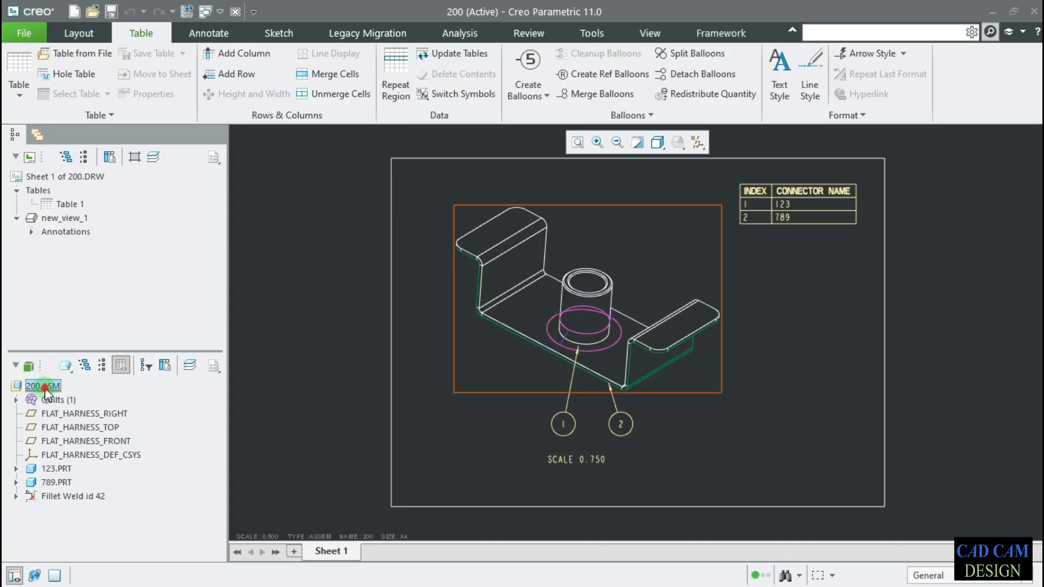
right_click(43, 386)
left_click(82, 397)
left_click(322, 394)
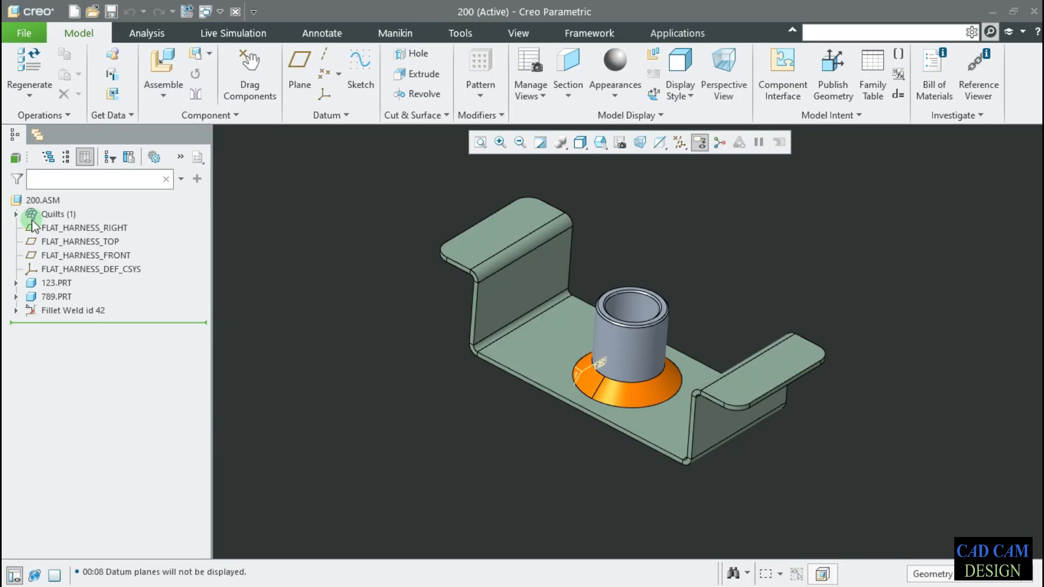
left_click(57, 296)
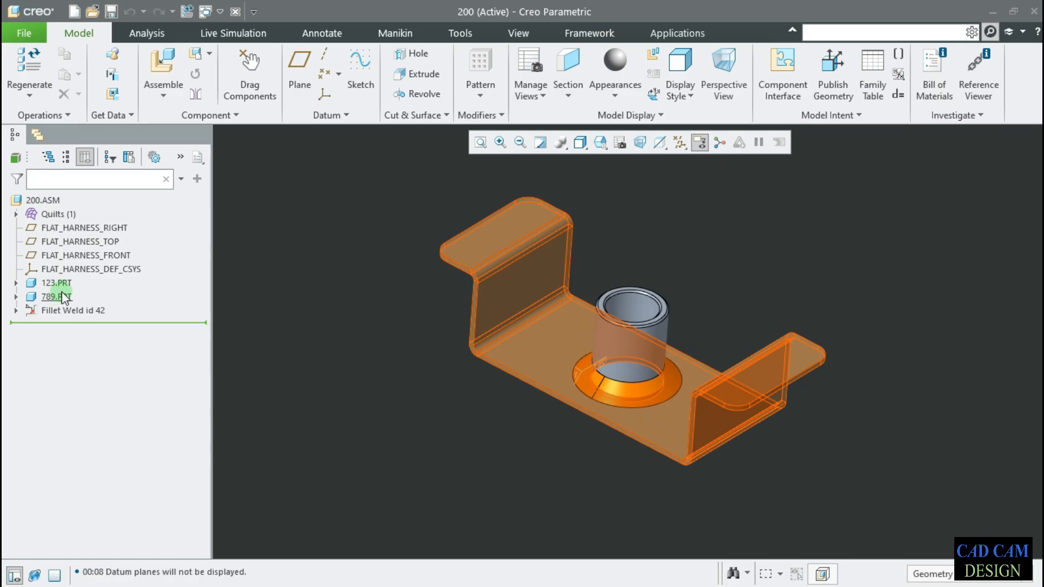
left_click(56, 285)
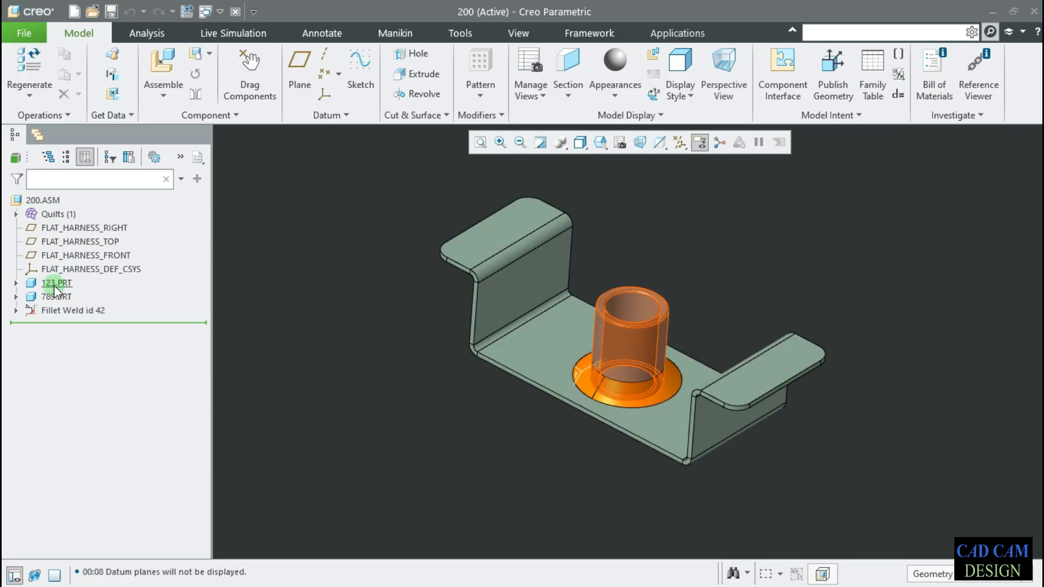
Close the assembly and drawing windows and erase all objects not displayed from the session.
left_click(233, 9)
left_click(234, 11)
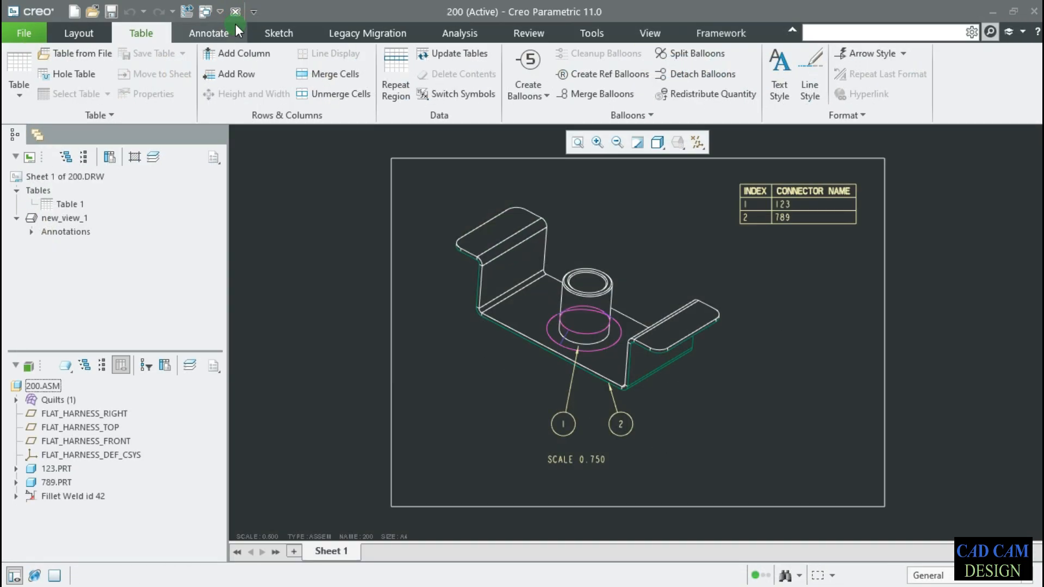
left_click(193, 64)
key("Return")
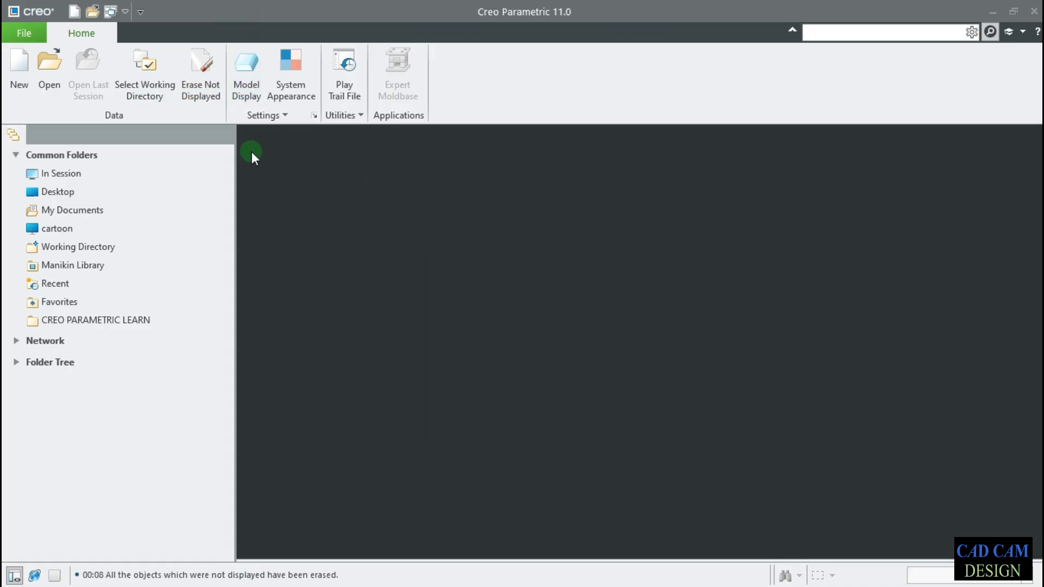
Delete 200.drw and 200.asm from the CREO PARAMETRIC LEARN folder using the file-opening dialog.
left_click(46, 81)
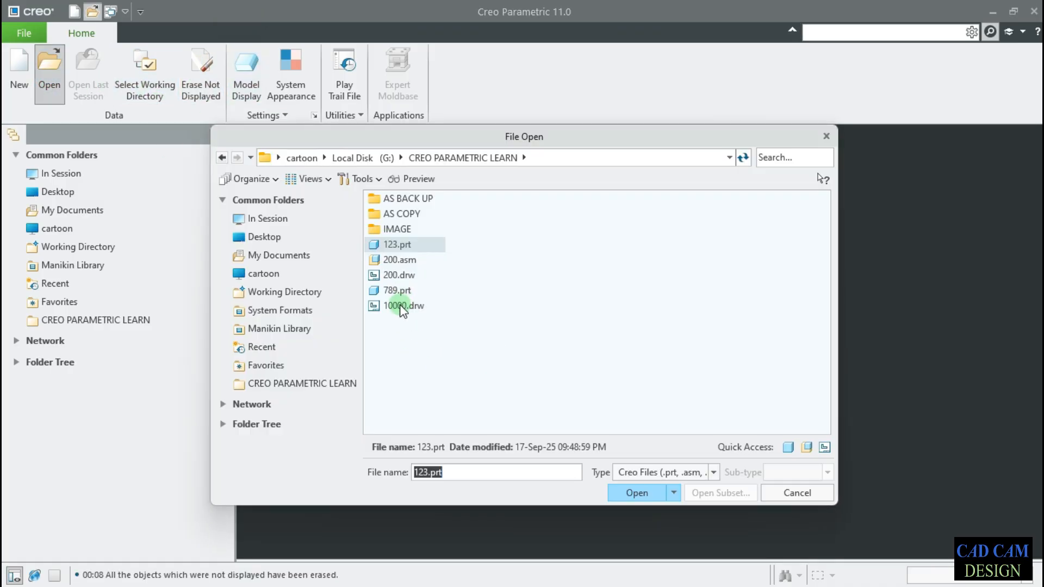
left_click(397, 276)
key("Delete")
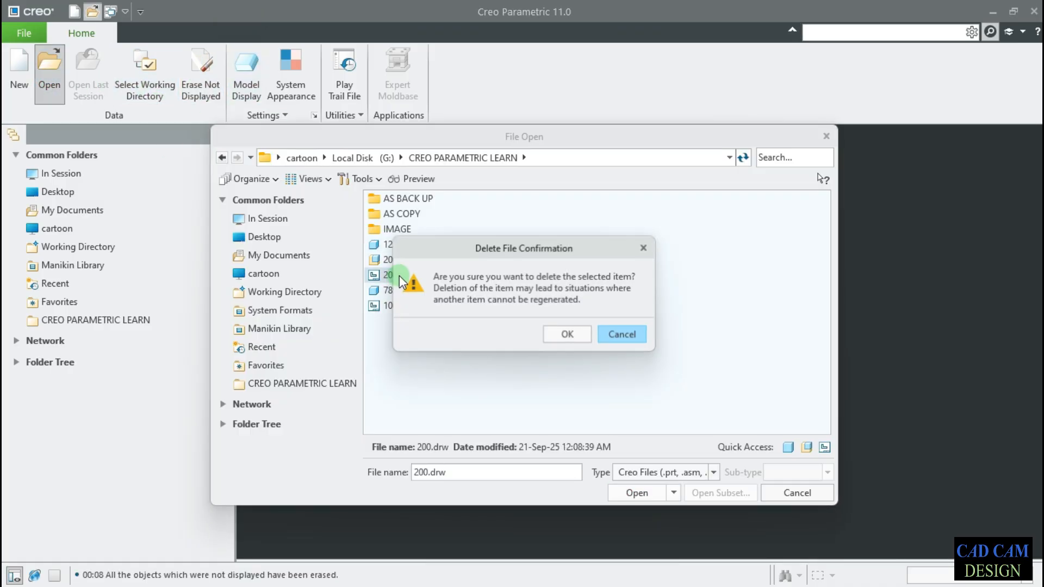
left_click(537, 337)
left_click(399, 266)
key("Delete")
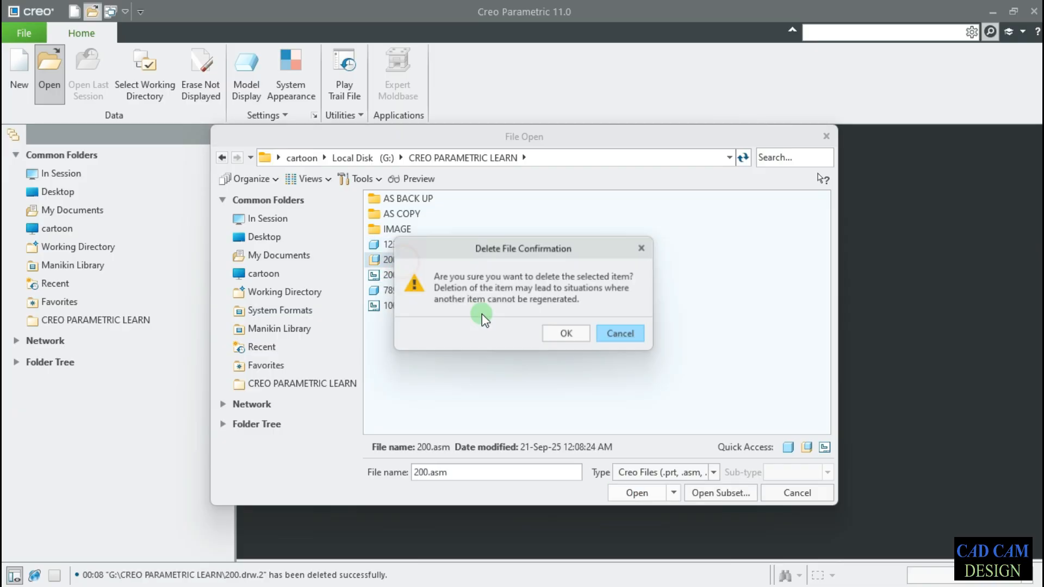
left_click(571, 329)
Refresh the file list of the CREO PARAMETRIC LEARN folder.
right_click(533, 342)
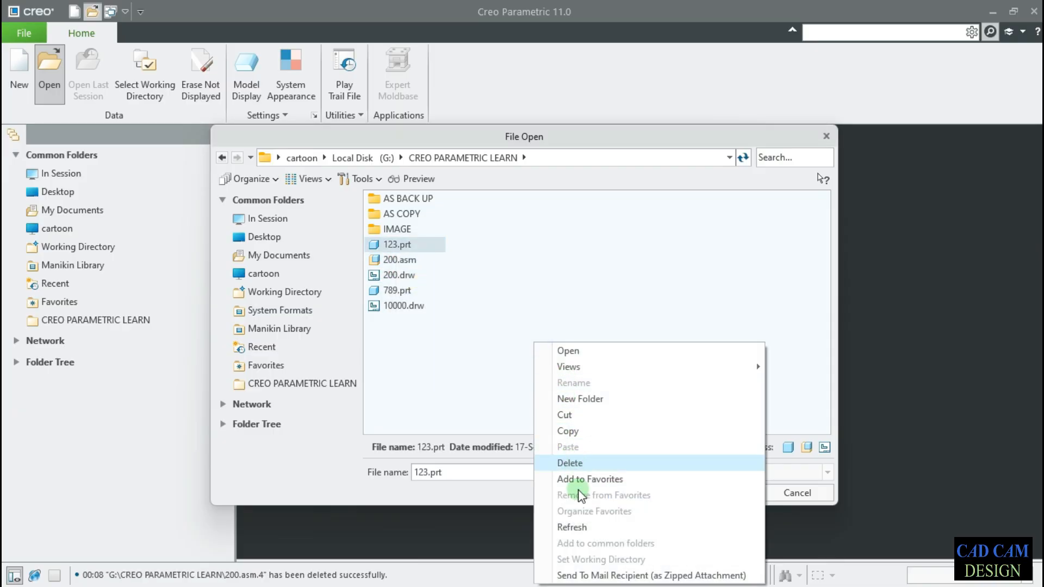
left_click(571, 527)
left_click(431, 368)
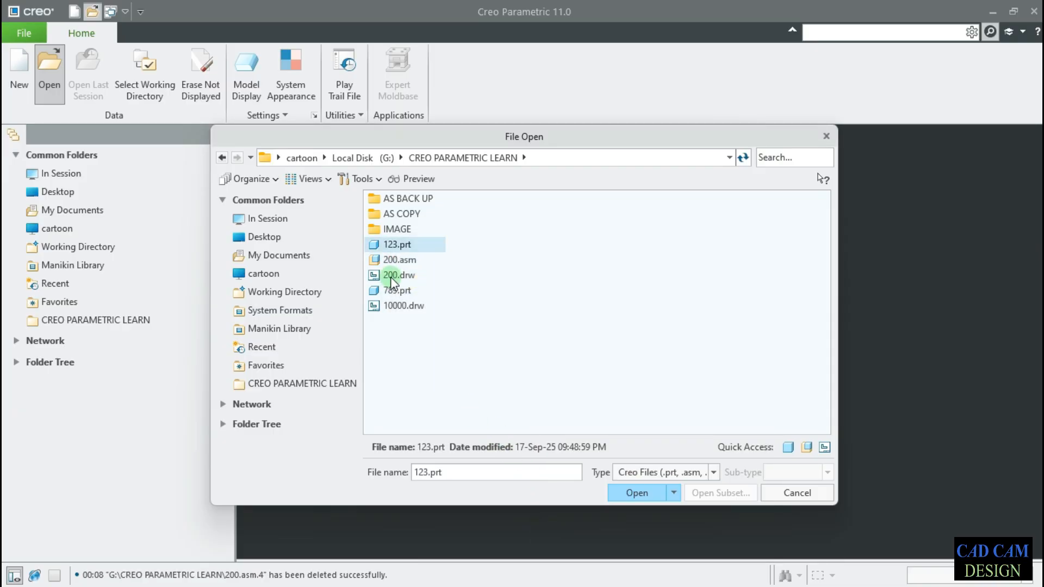
Switch to File Explorer, open the CREO PARAMETRIC LEARN folder on drive G and find the newest 200 files.
key("super+e")
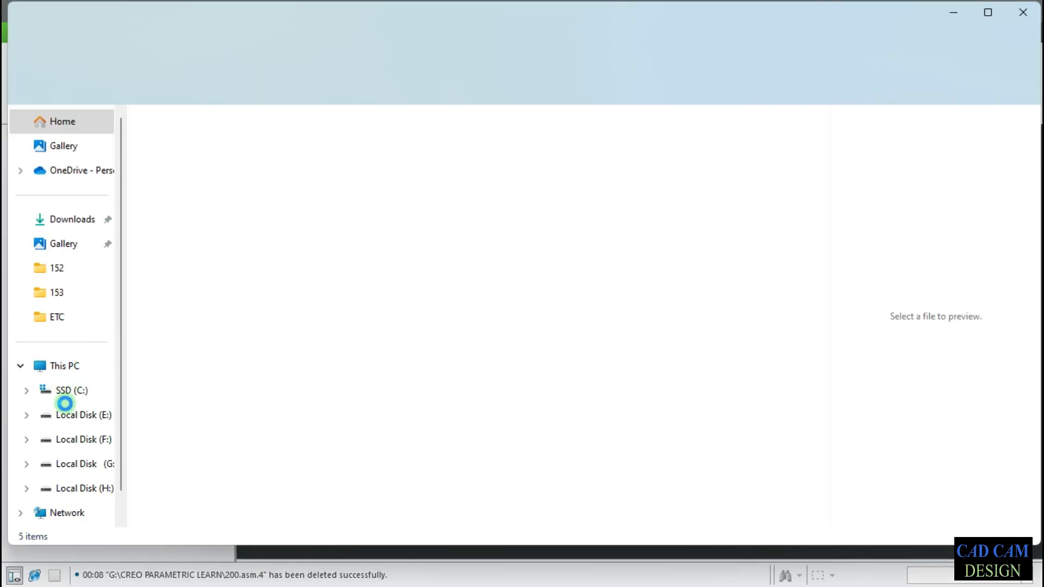
left_click(69, 465)
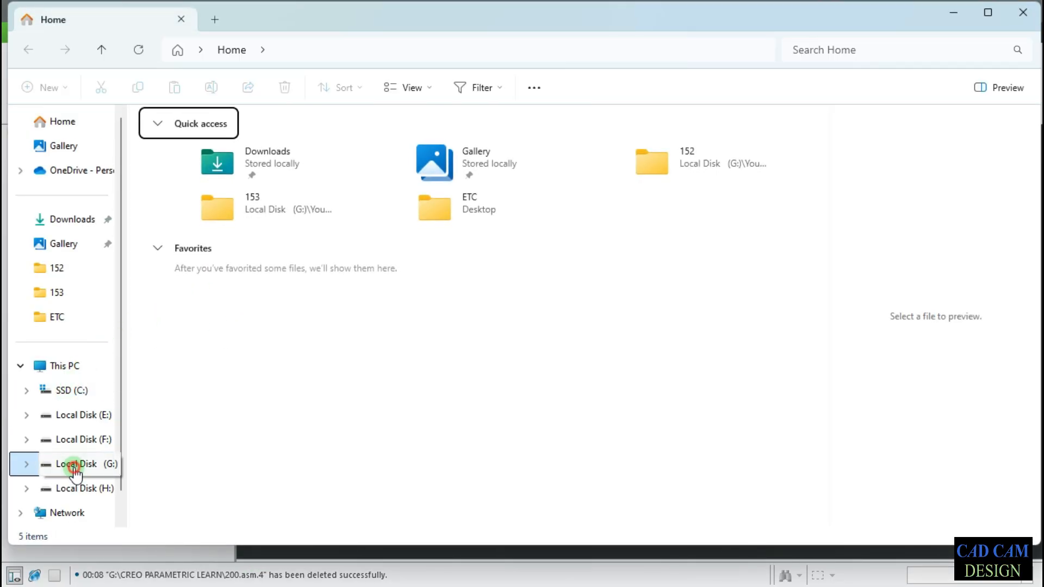
double_click(199, 163)
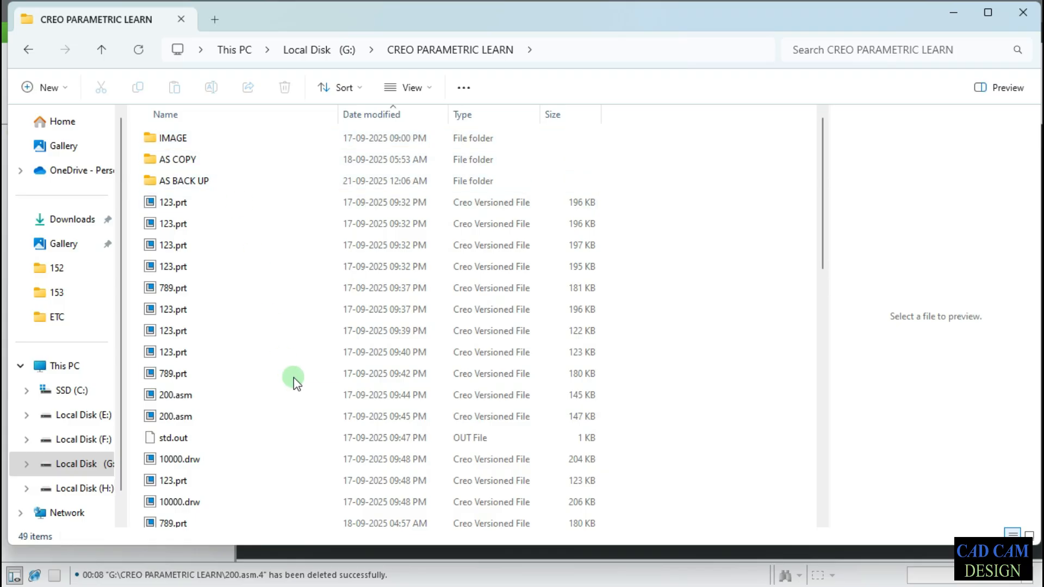
scroll(294, 379, "down", 10)
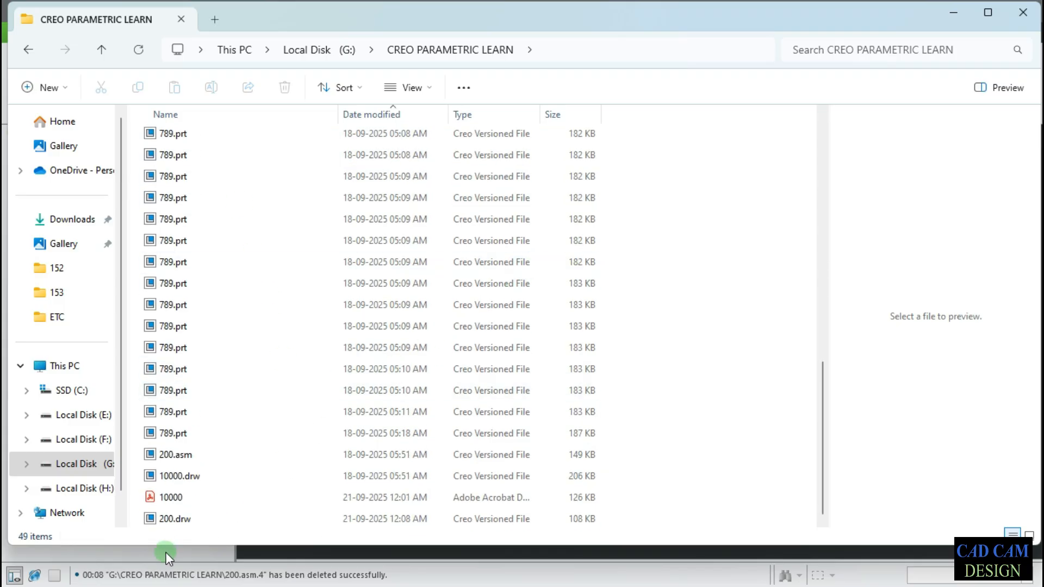
Delete the newest 200.asm and 200.drw files from the folder and maximize the File Explorer window.
left_click(190, 518)
left_click(202, 455, "ctrl")
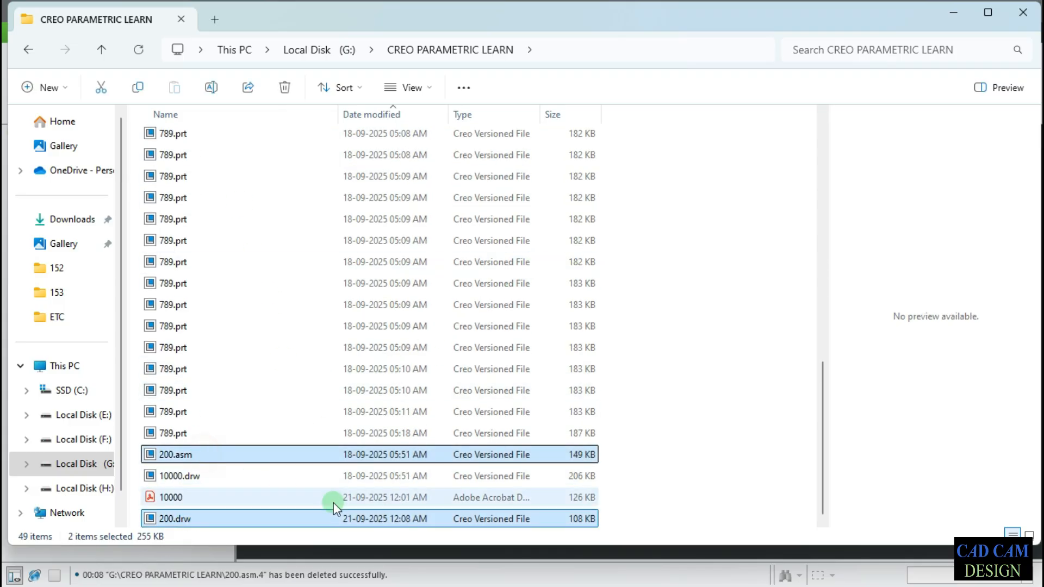
key("Delete")
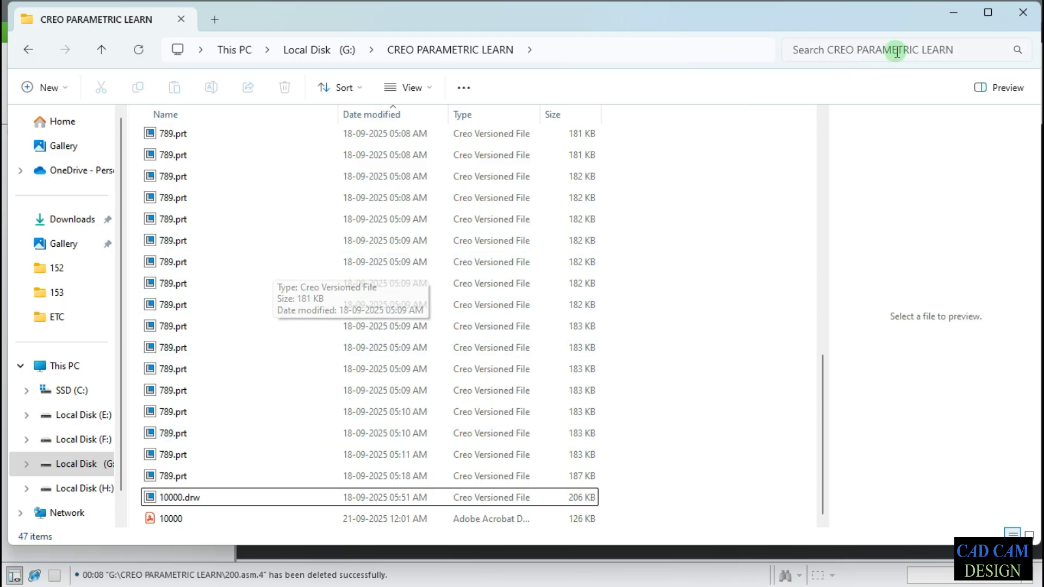
left_click(984, 14)
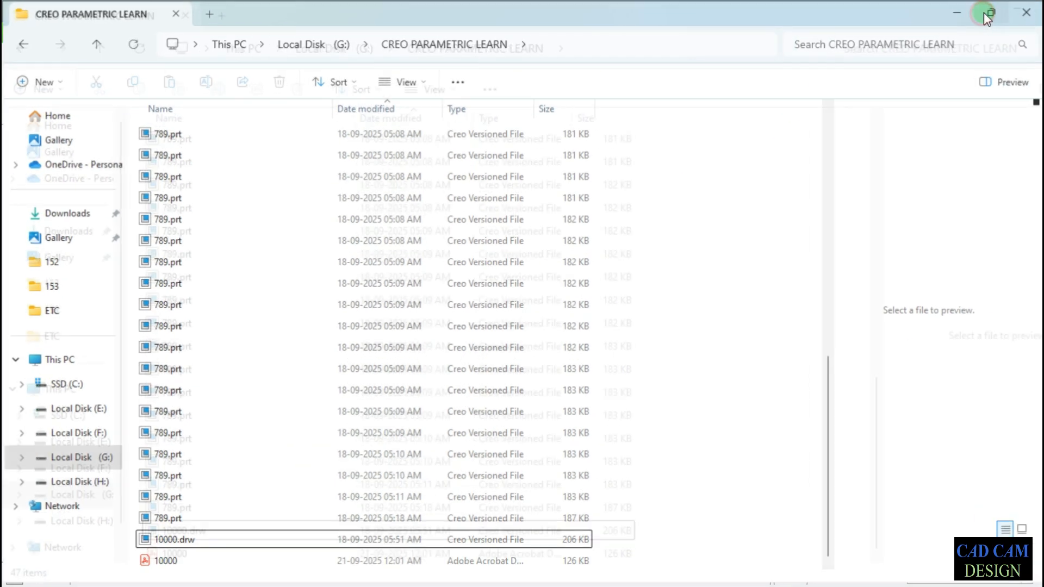
Return to Creo Parametric, refresh the CREO PARAMETRIC LEARN folder's file list and open the 10000.drw drawing.
left_click(965, 15)
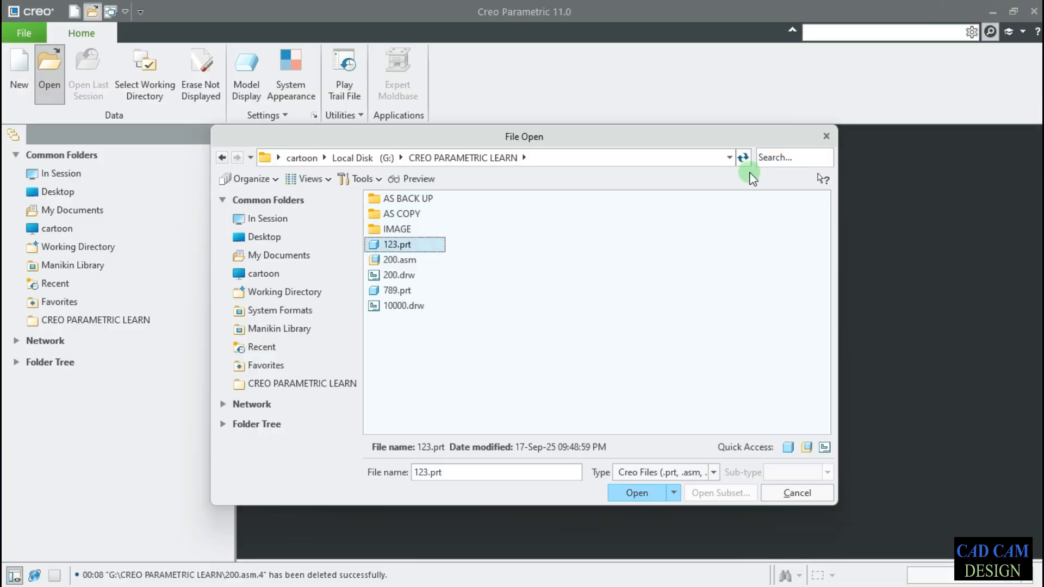
right_click(430, 345)
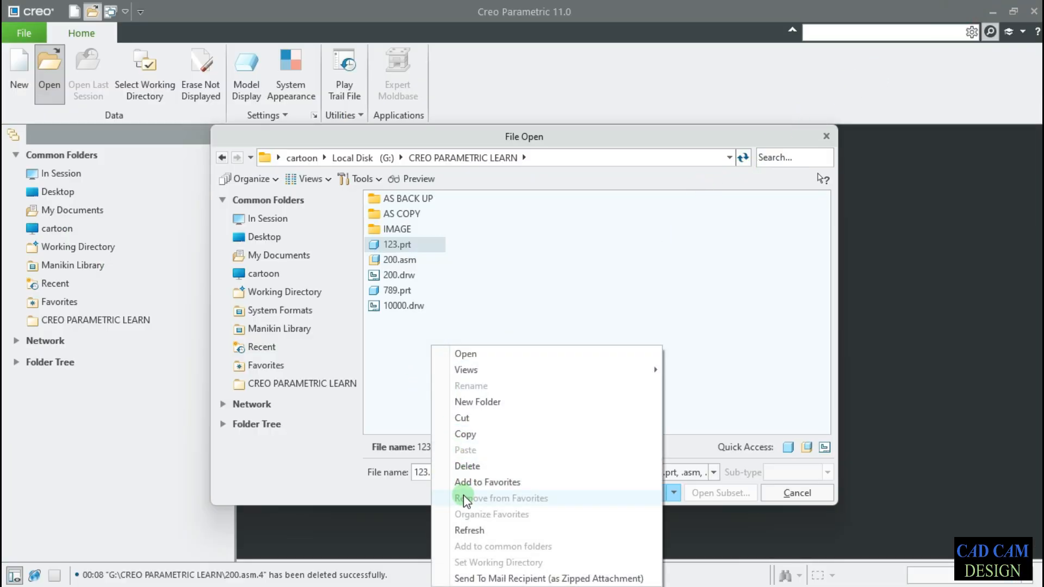
left_click(469, 529)
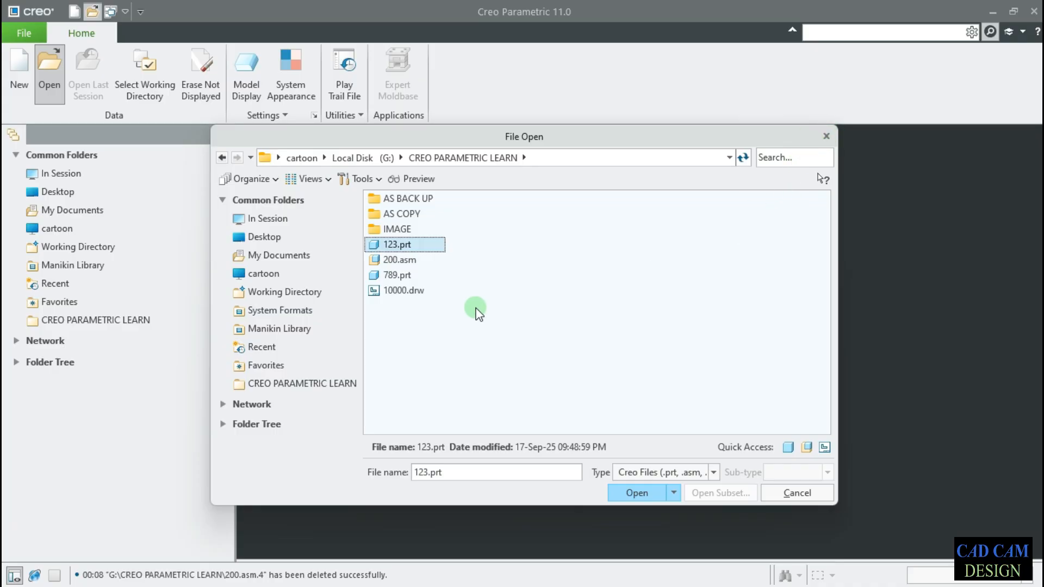
double_click(412, 292)
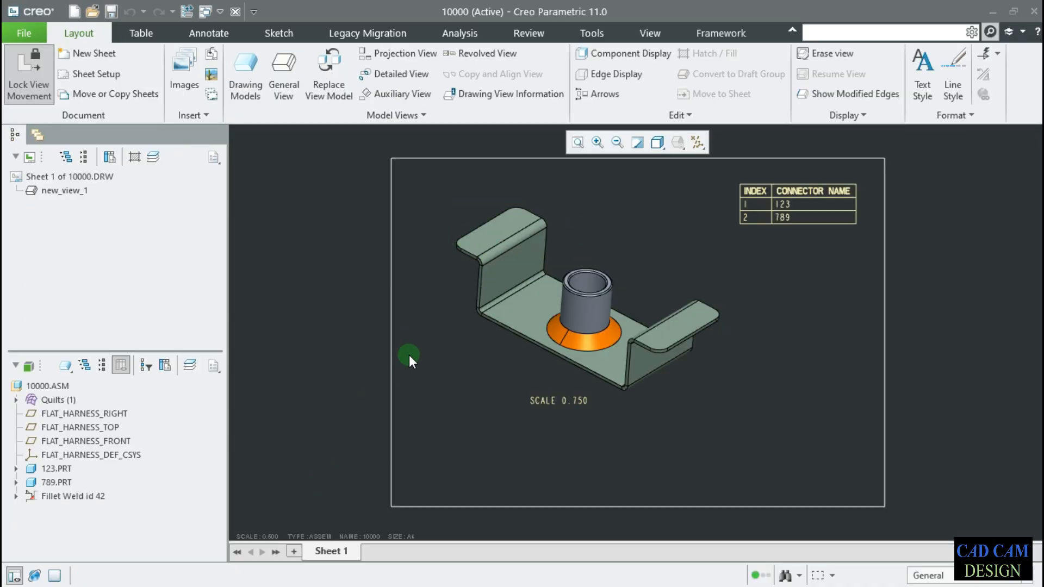
Create balloons for all components in the assembly view on Sheet 1.
left_click(599, 245)
left_click(141, 34)
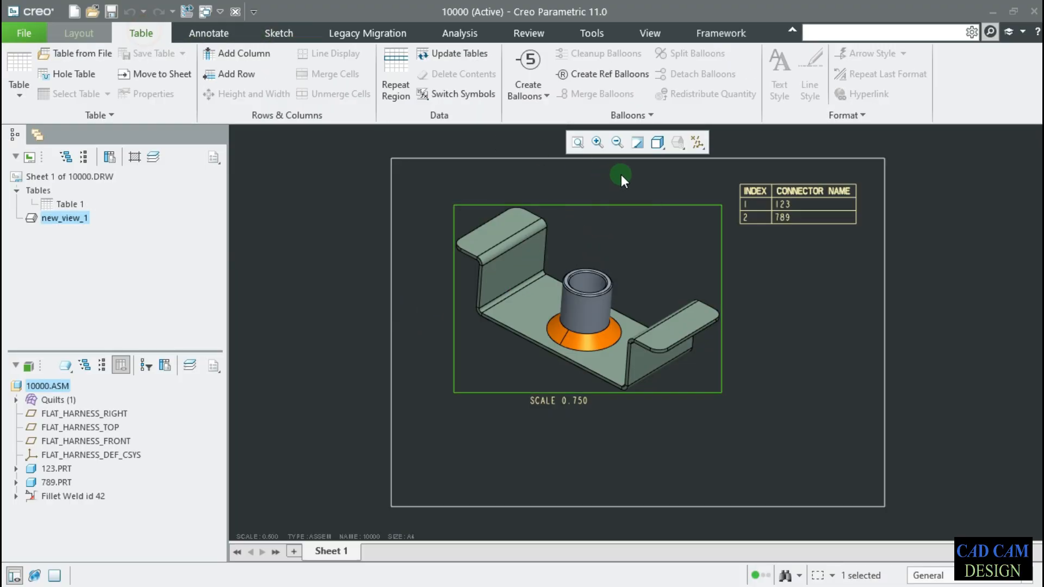
left_click(509, 98)
left_click(531, 111)
left_click(292, 245)
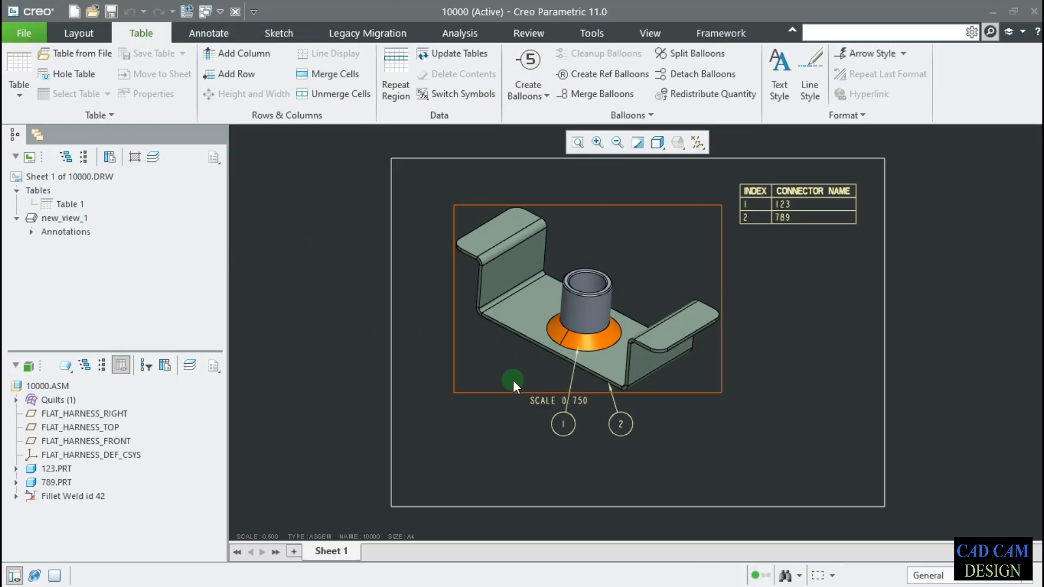
Move the view's SCALE note down so that it sits below the two balloons.
left_click(536, 399)
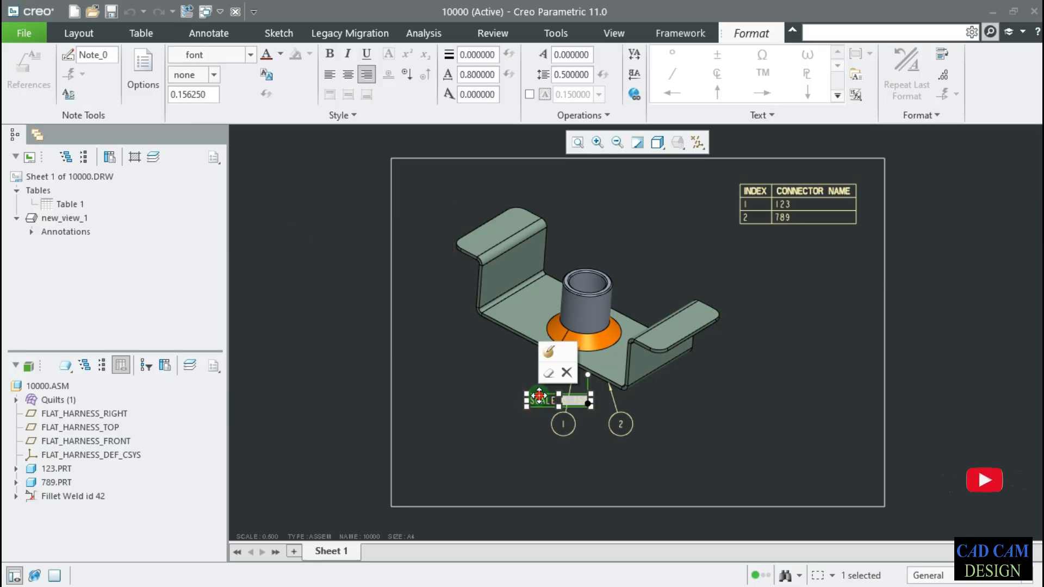
left_click_drag(540, 396, 556, 469)
left_click(749, 449)
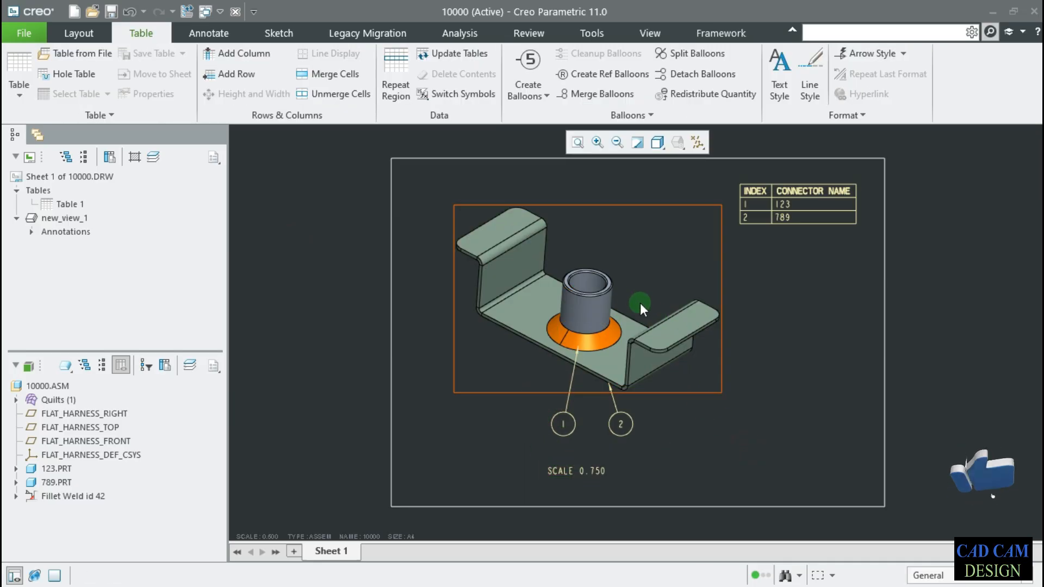
Set the assembly view's custom scale to 1 and apply it.
double_click(668, 254)
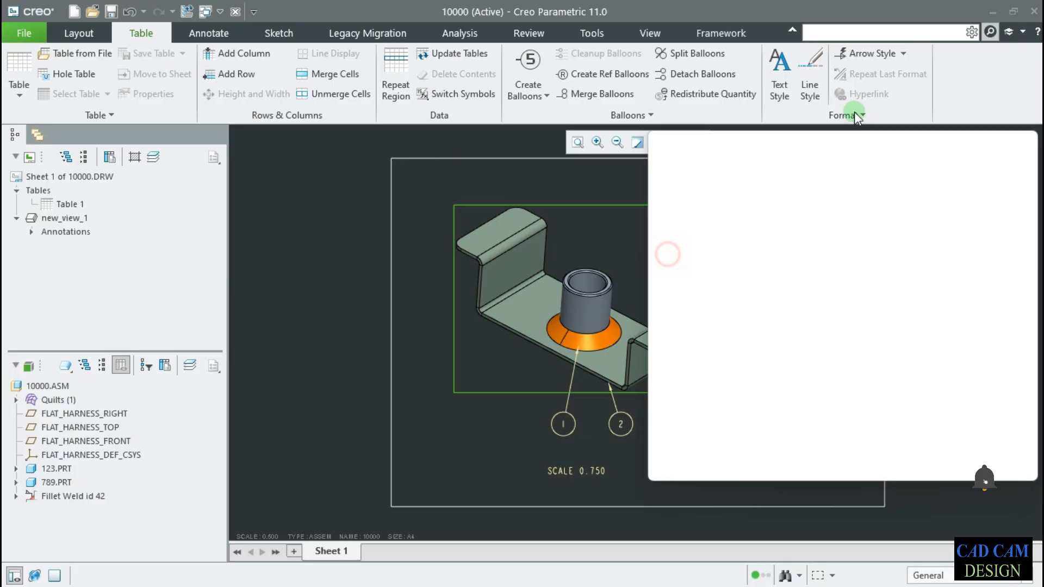
left_click(668, 209)
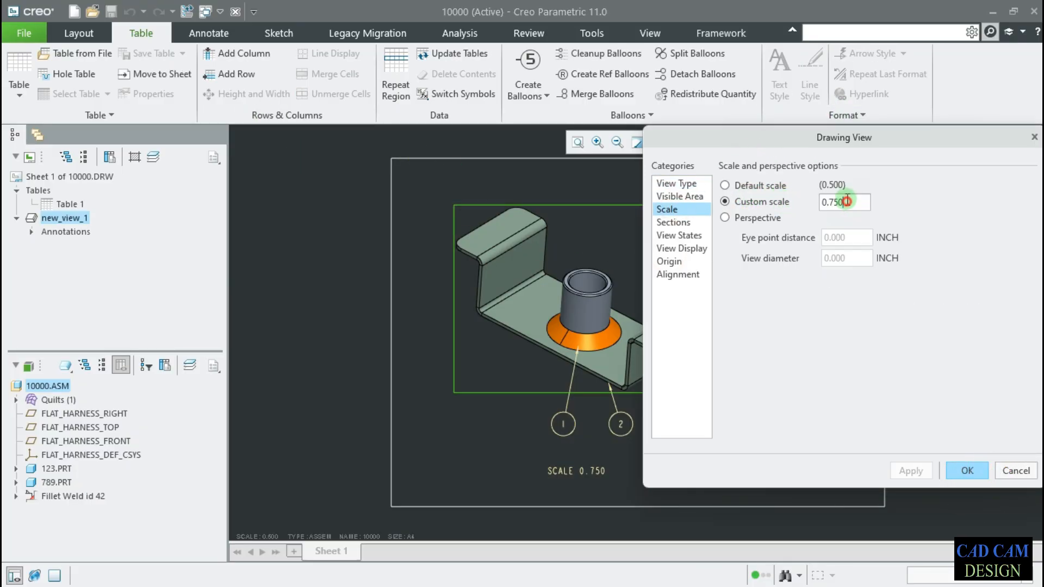
left_click_drag(847, 201, 764, 198)
type("1")
key("Return")
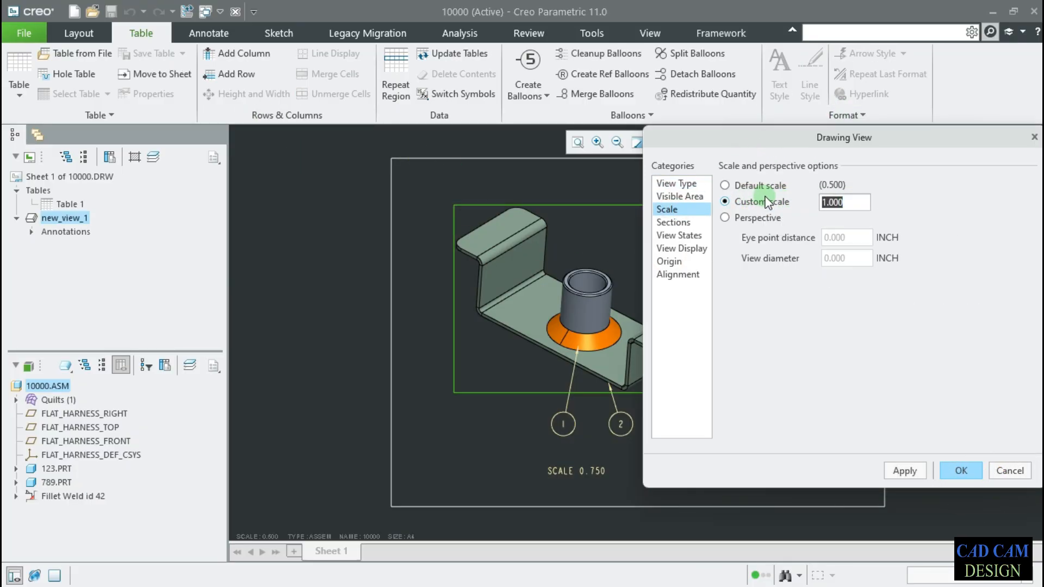
left_click(914, 469)
left_click(962, 469)
Unlock view movement and shift the assembly view down and to the right on the sheet.
left_click_drag(741, 273, 761, 298)
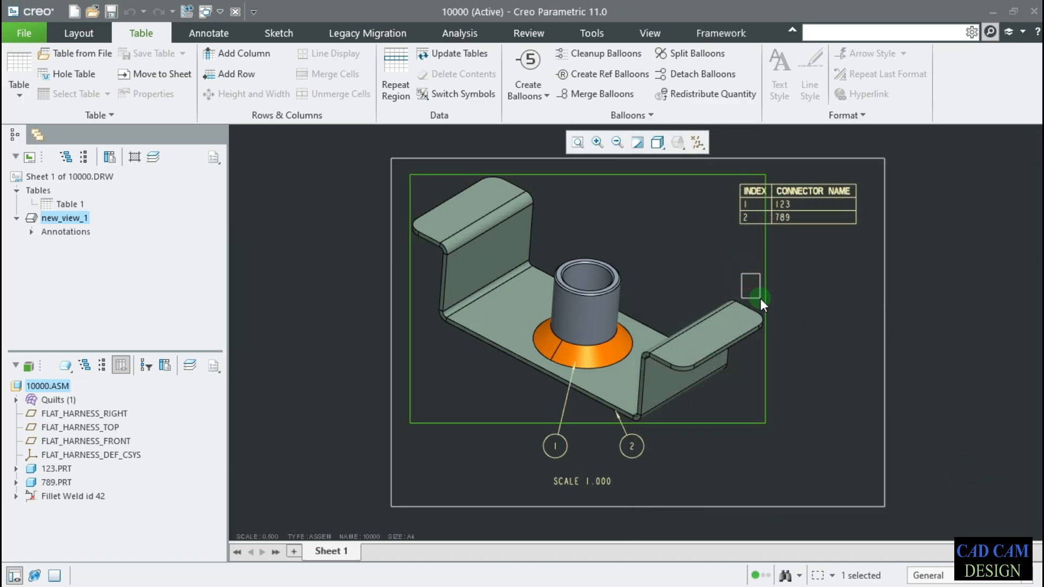
left_click(735, 278)
left_click(76, 31)
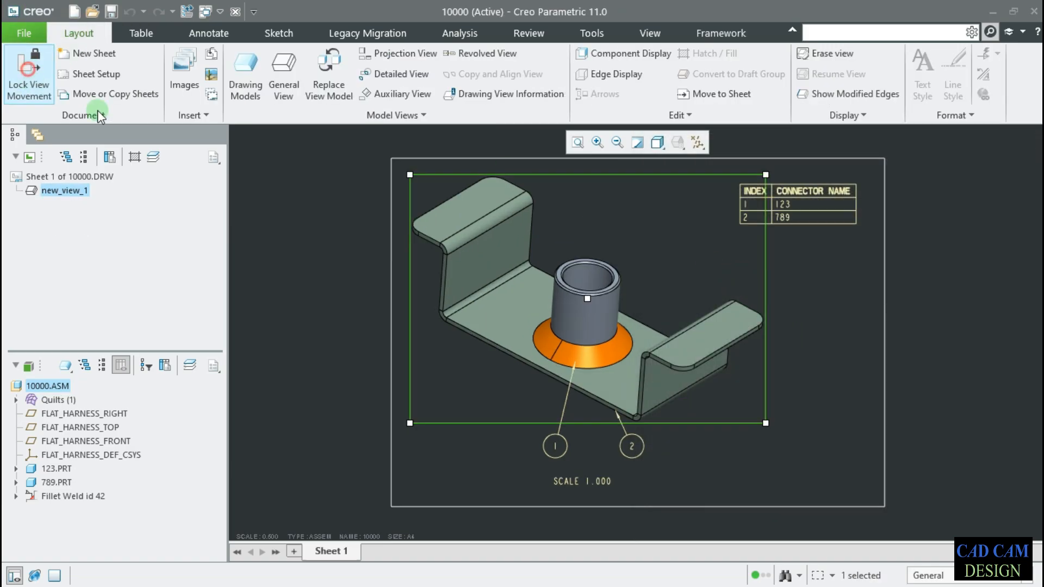
mouse_move(670, 331)
left_mouse_down()
mouse_move(723, 369)
mouse_move(704, 367)
left_mouse_up()
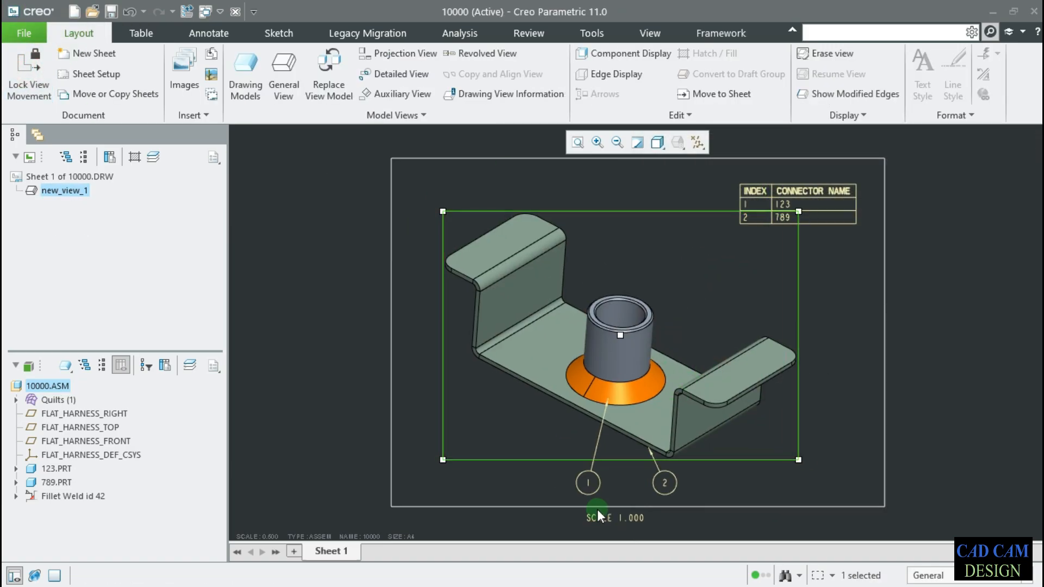
Move the SCALE note from below the sheet border to above the assembly view.
left_click(627, 519)
left_click_drag(630, 521, 620, 181)
left_click(849, 360)
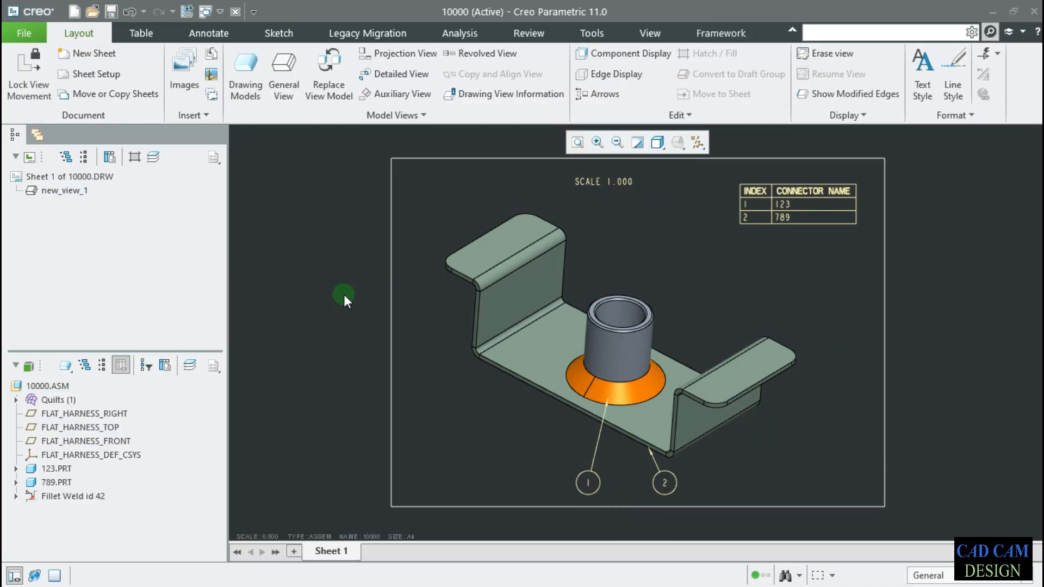
left_click(24, 34)
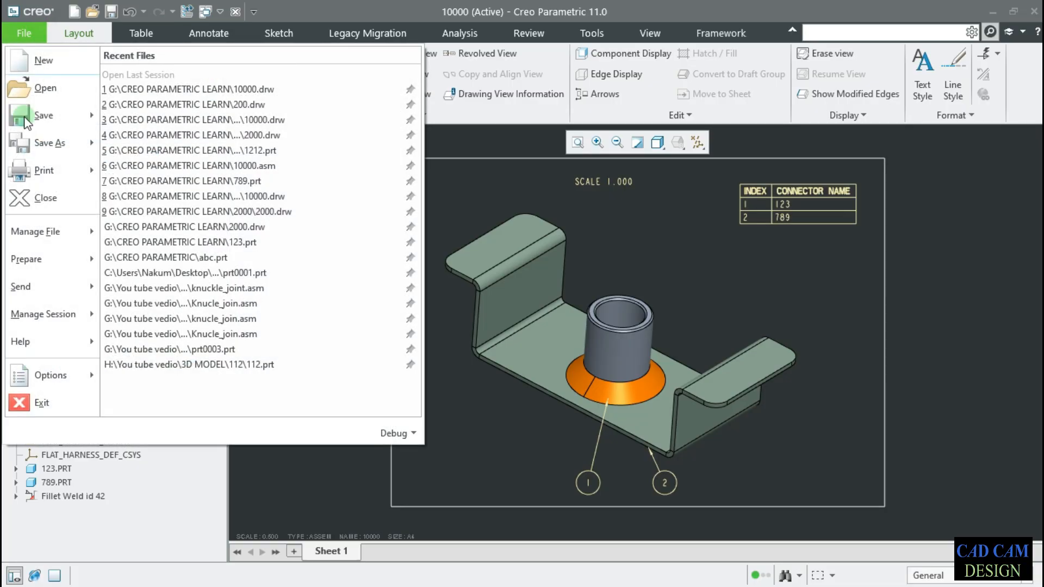
mouse_move(48, 245)
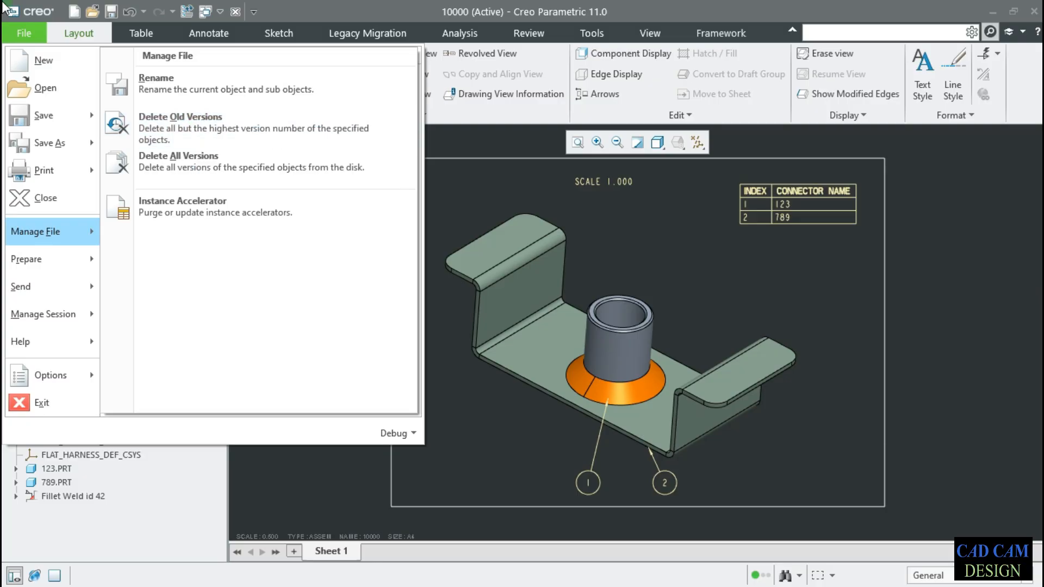
left_click(682, 194)
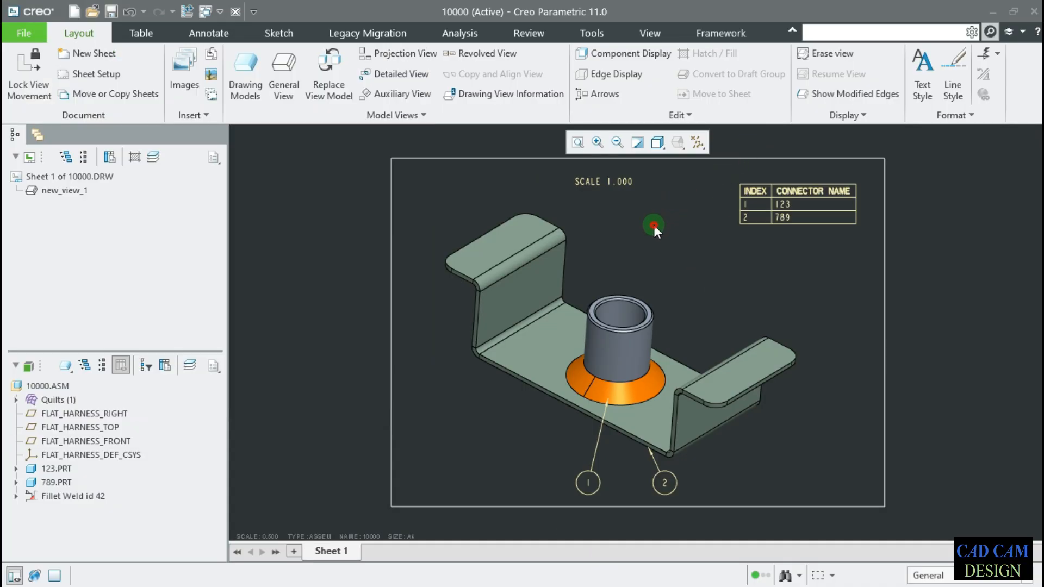
left_click(22, 35)
mouse_move(48, 142)
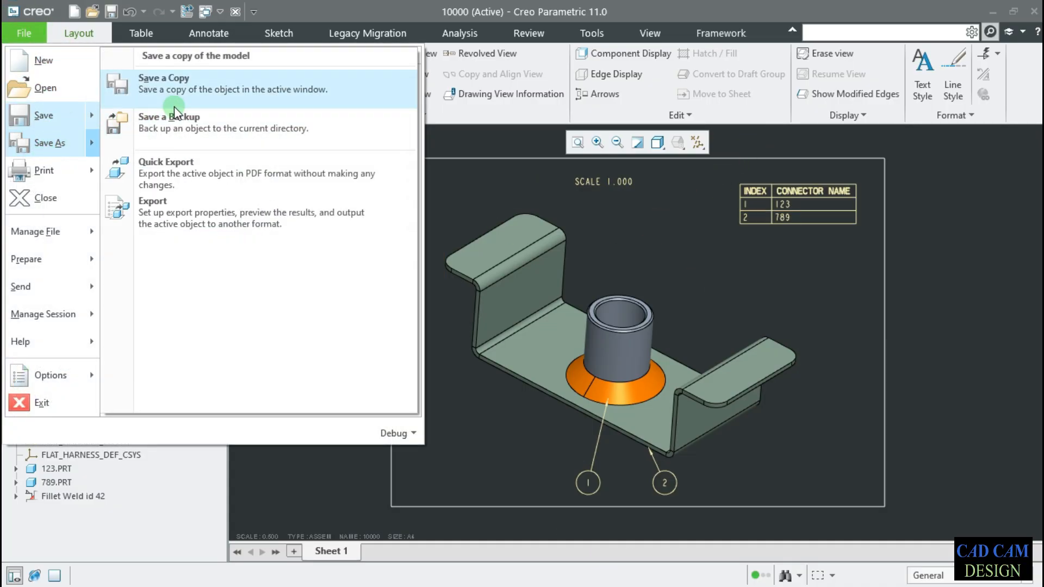
left_click(516, 485)
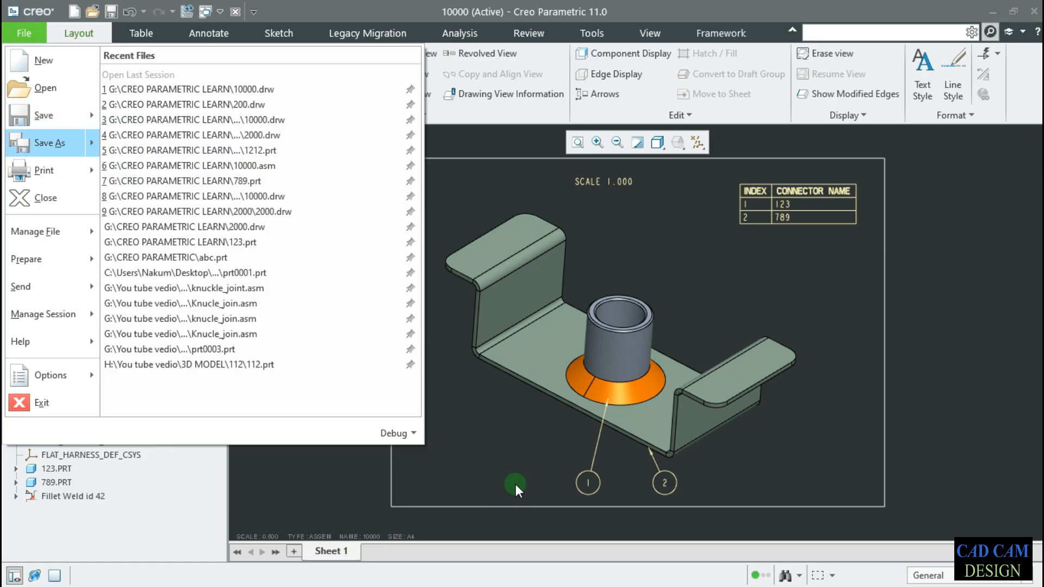
Switch to File Explorer and sort the CREO PARAMETRIC LEARN folder by modification date, newest first.
mouse_move(243, 580)
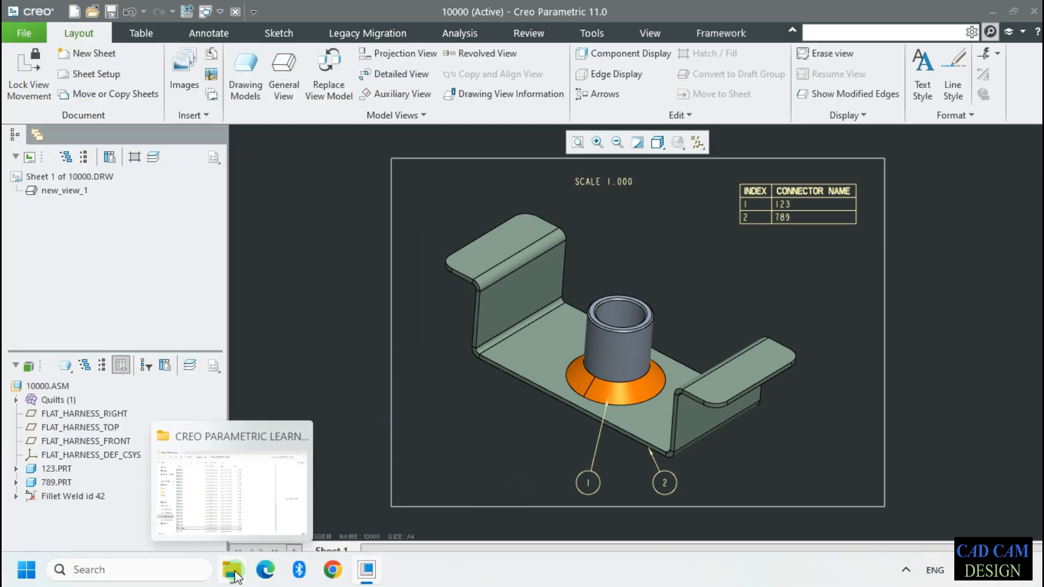
left_click(252, 483)
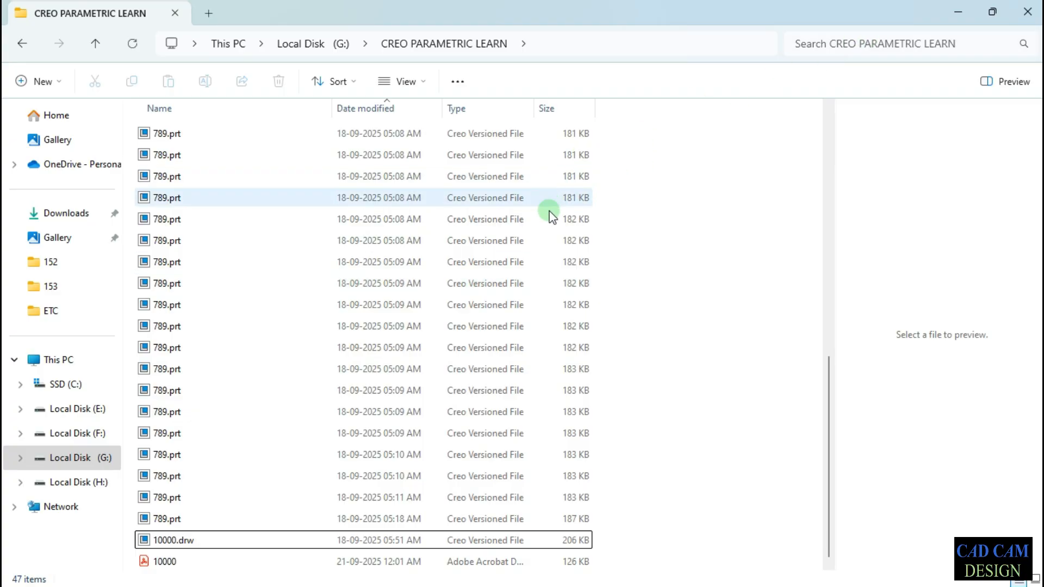
scroll(361, 341, "up", 9)
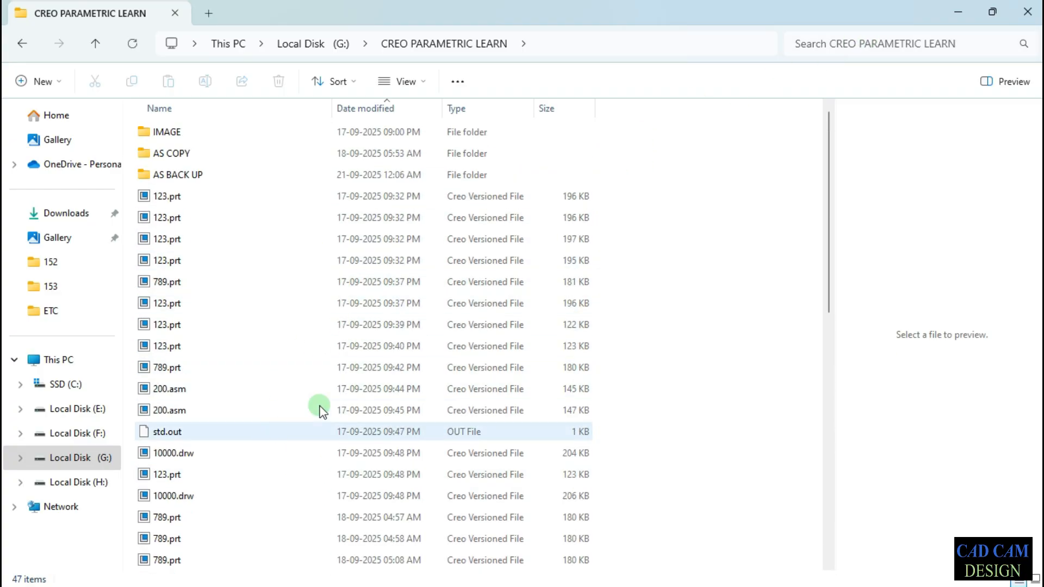
left_click(382, 109)
Hide the Date modified column in the folder's file list and return to the Creo Parametric drawing.
right_click(380, 103)
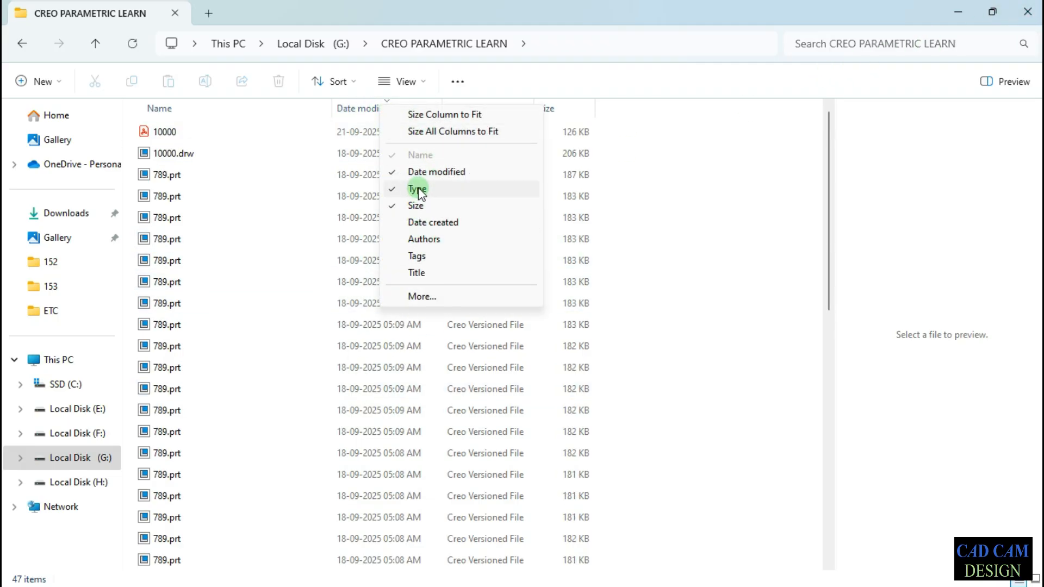
left_click(434, 171)
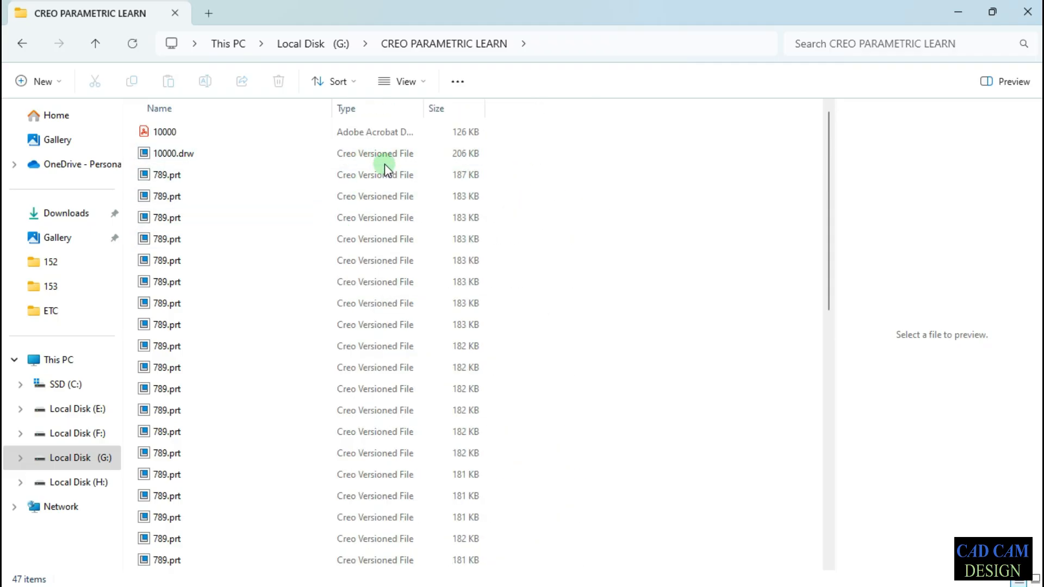
left_click(957, 8)
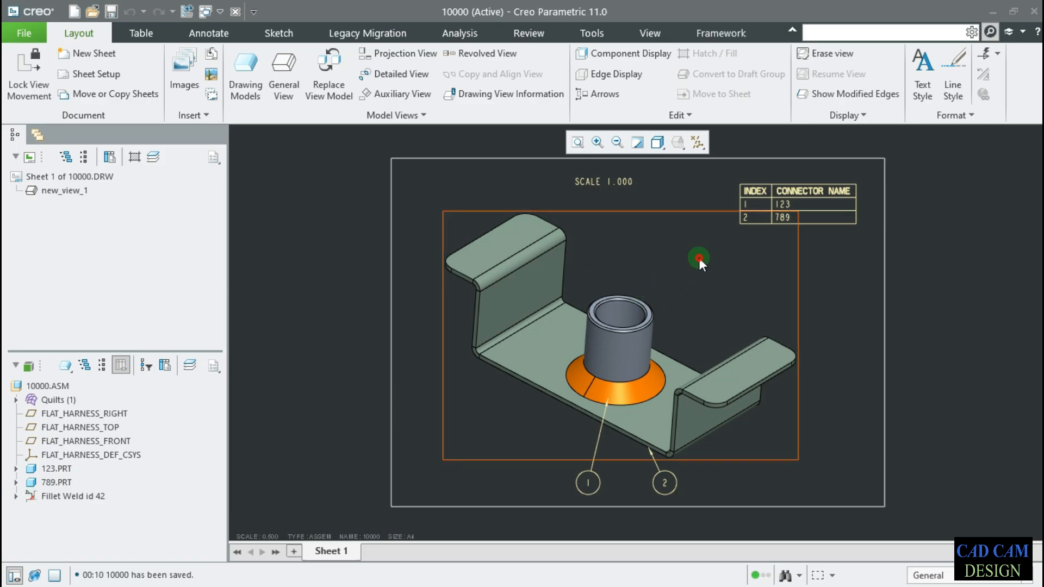
Shift the assembly view slightly to the left on the drawing sheet.
left_click(723, 279)
left_click_drag(723, 279, 712, 279)
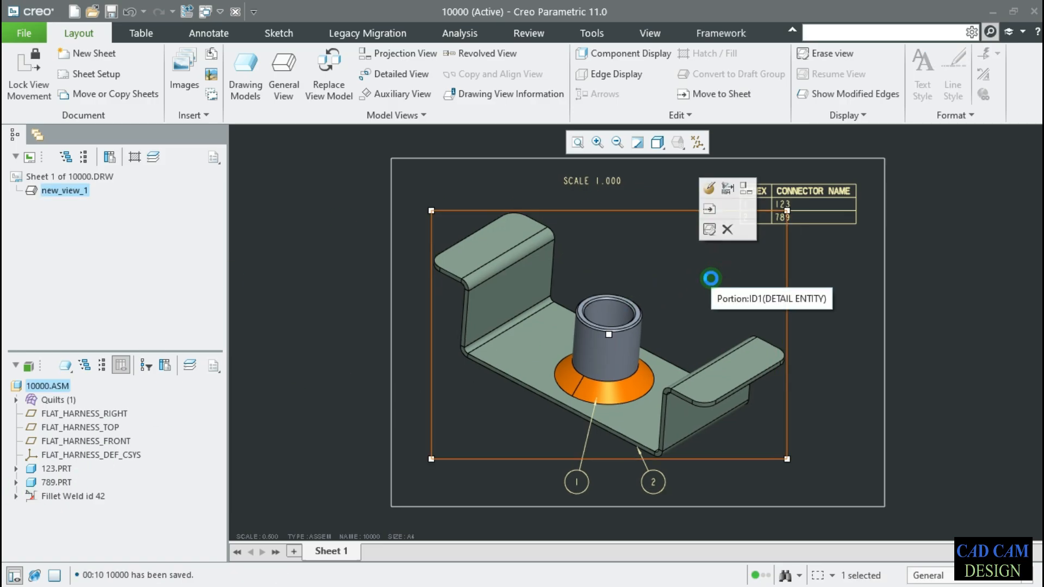
Switch to File Explorer and examine the CREO PARAMETRIC LEARN files sorted by type and by name, including the file-type filter options.
mouse_move(298, 584)
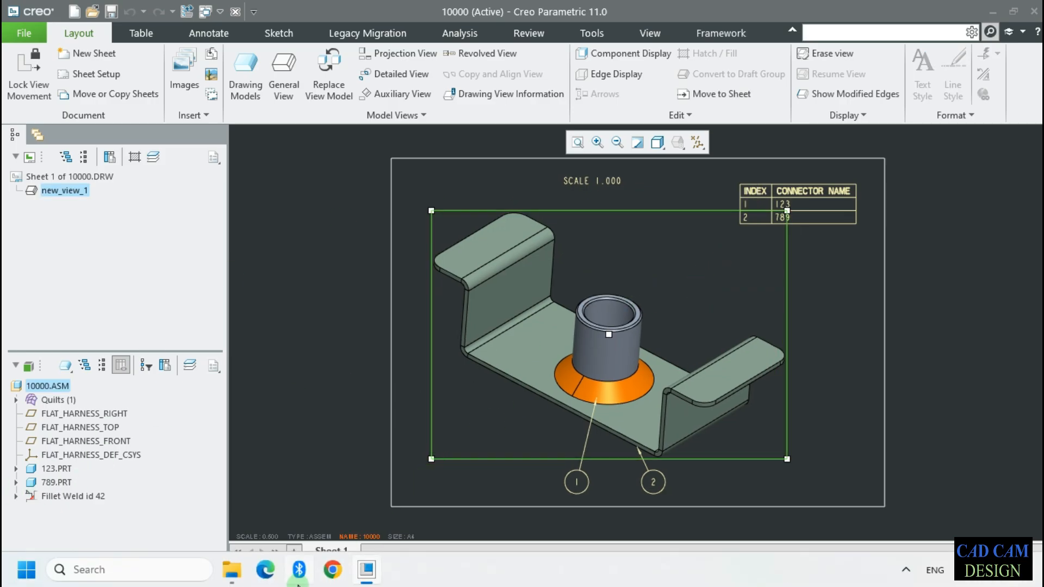
mouse_move(375, 581)
left_click(224, 583)
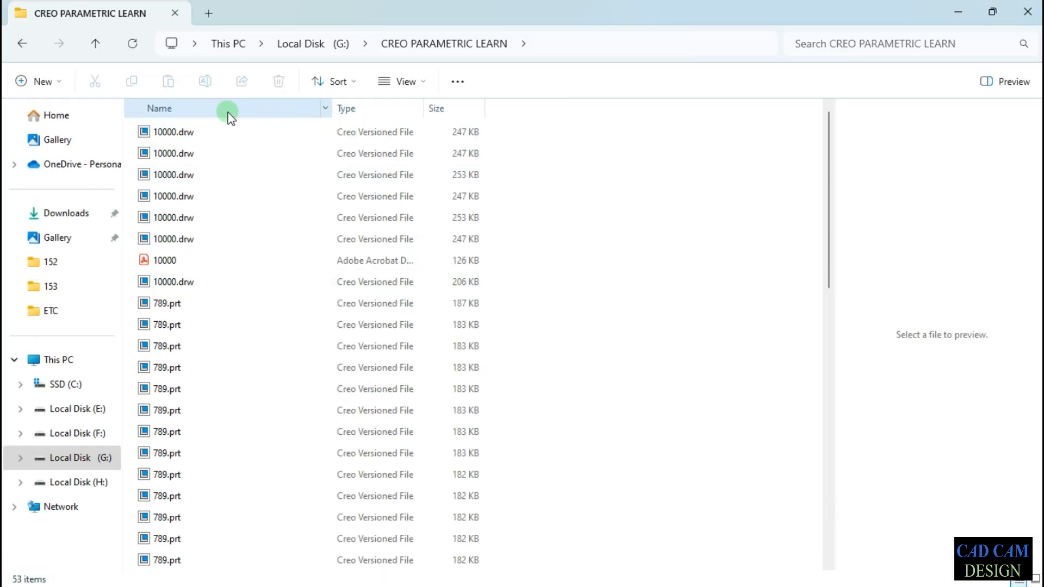
left_click(356, 117)
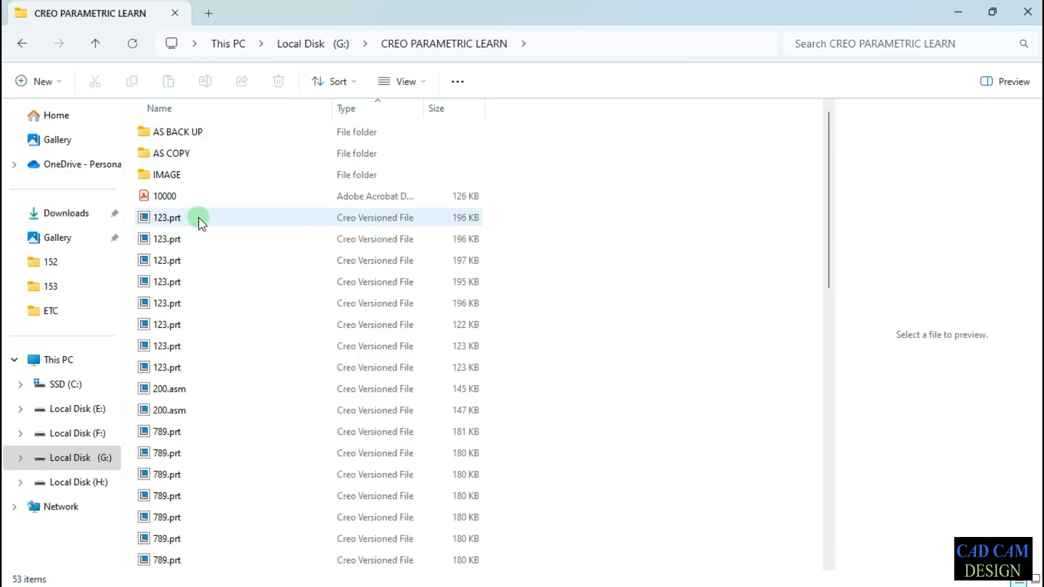
left_click(237, 111)
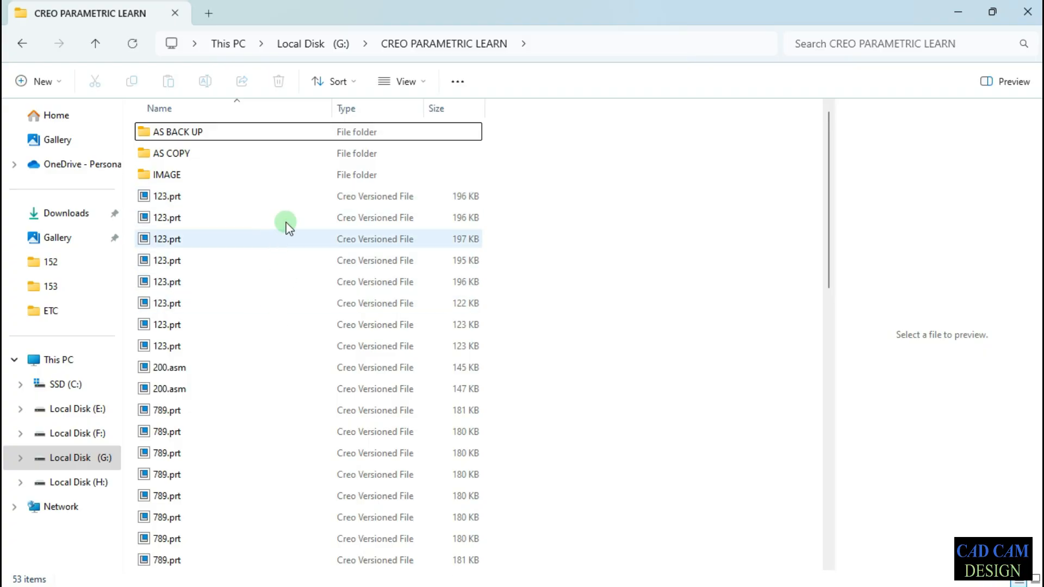
left_click(363, 108)
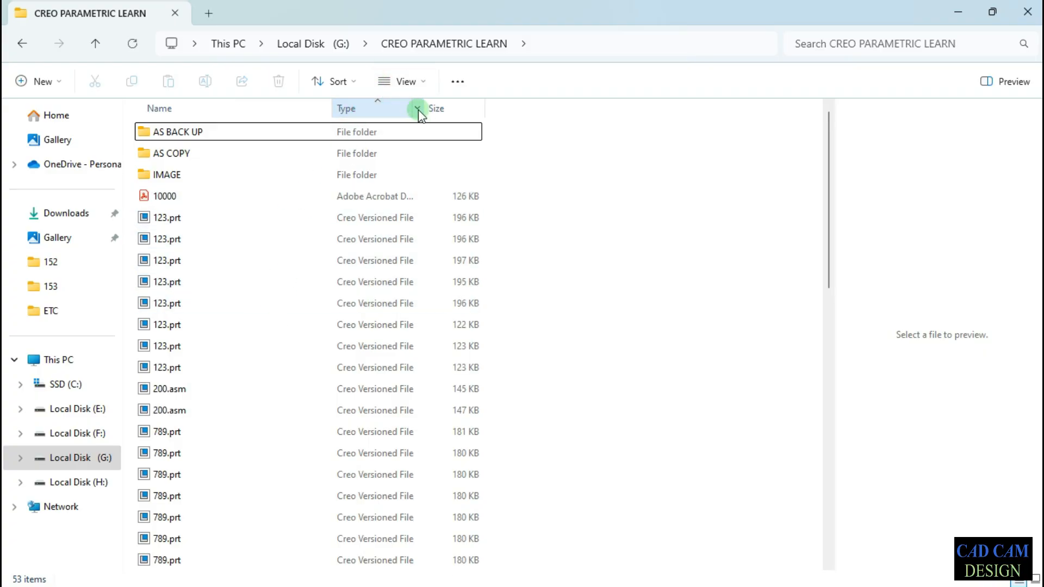
left_click(417, 108)
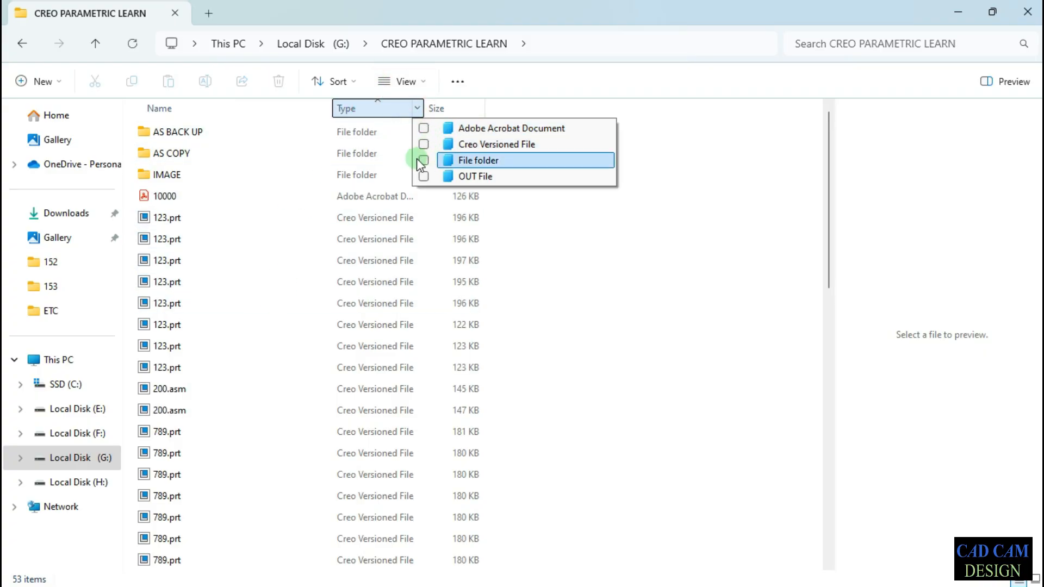
left_click(677, 279)
Sort the folder's files by name and show the Date modified column.
left_click(277, 110)
right_click(277, 109)
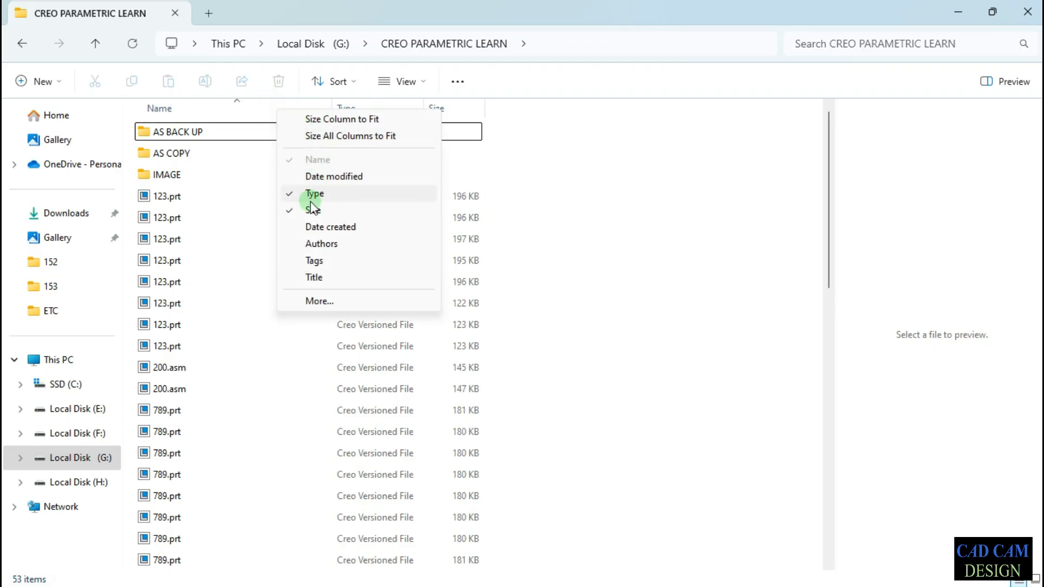
left_click(326, 178)
left_click(603, 251)
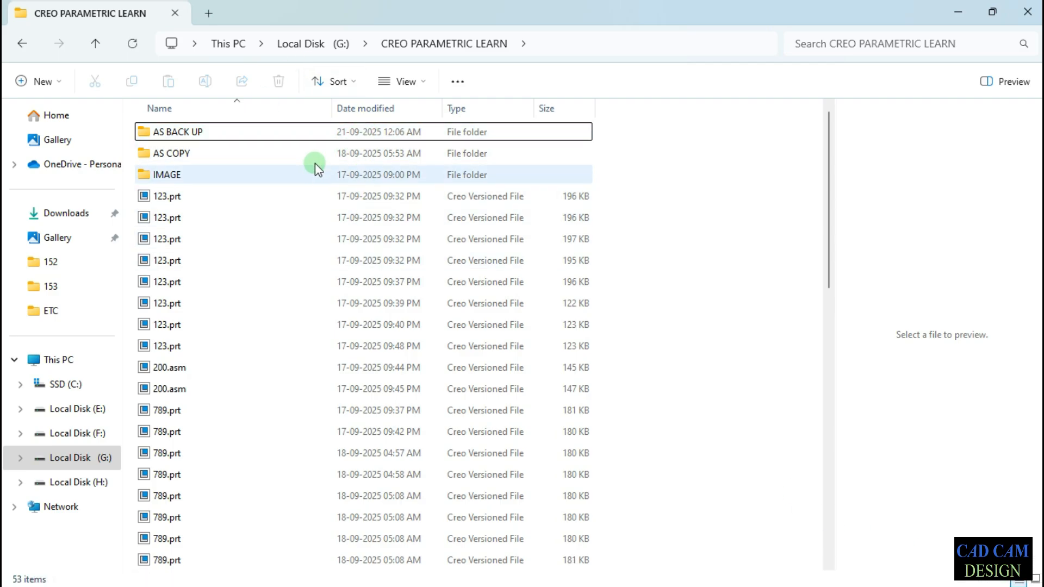
Sort the CREO PARAMETRIC LEARN files by modification date and return to the Creo Parametric drawing.
left_click(366, 108)
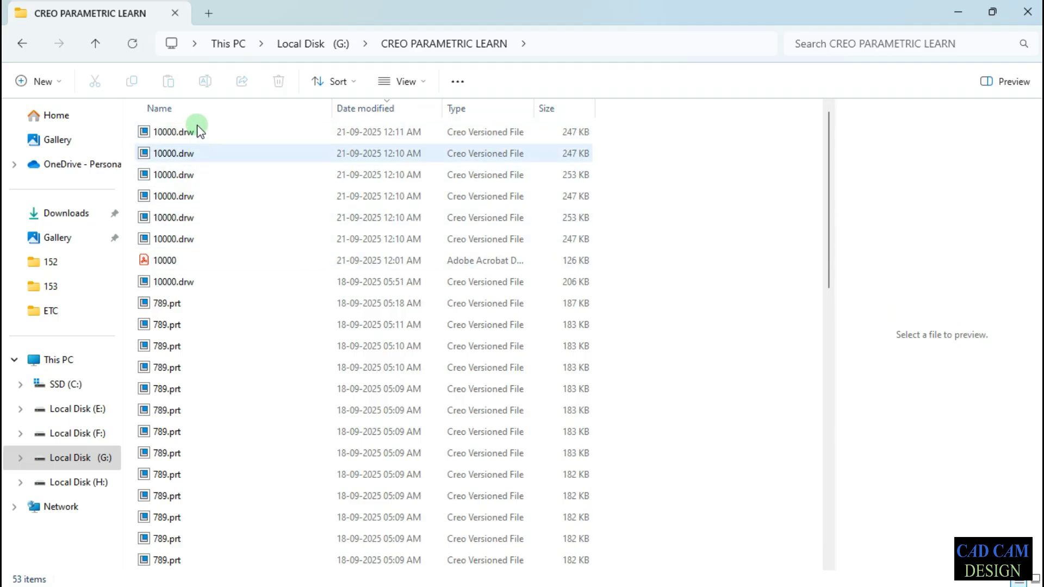
left_click(970, 7)
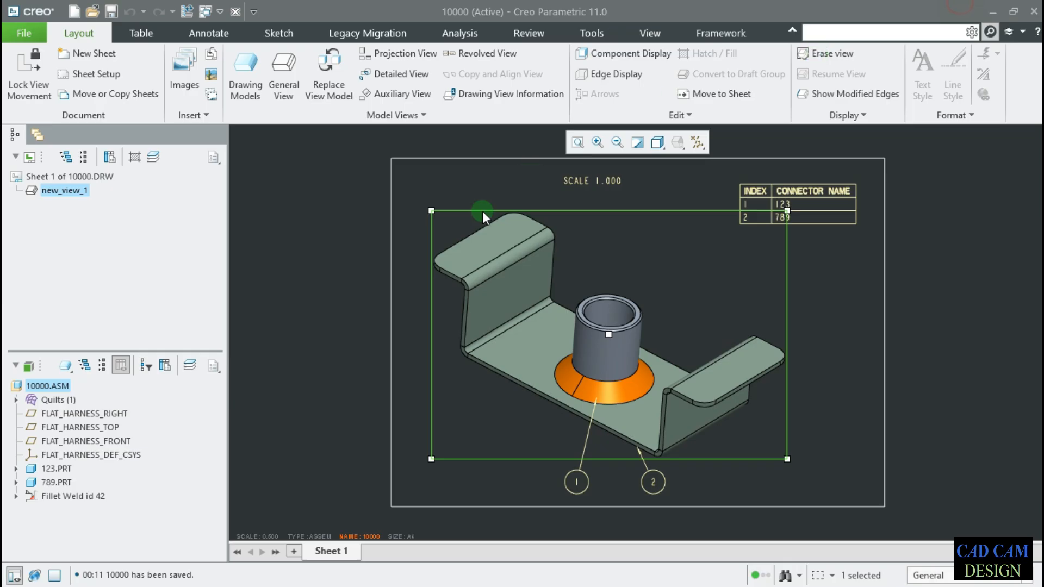
Save a backup of 10000.DRW into a new folder named OLD VER DELET inside CREO PARAMETRIC LEARN.
left_click(19, 35)
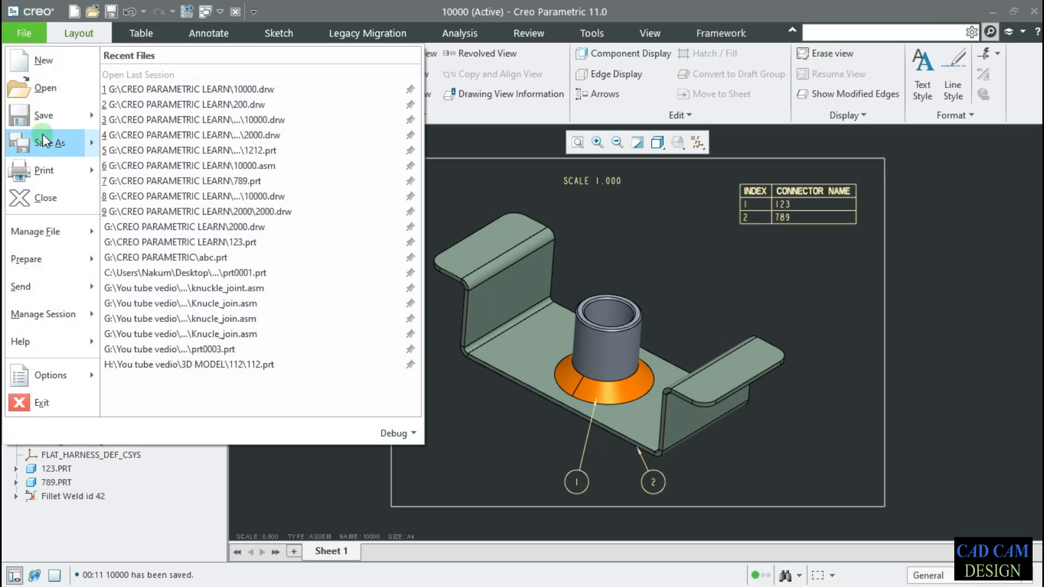
mouse_move(54, 143)
left_click(170, 121)
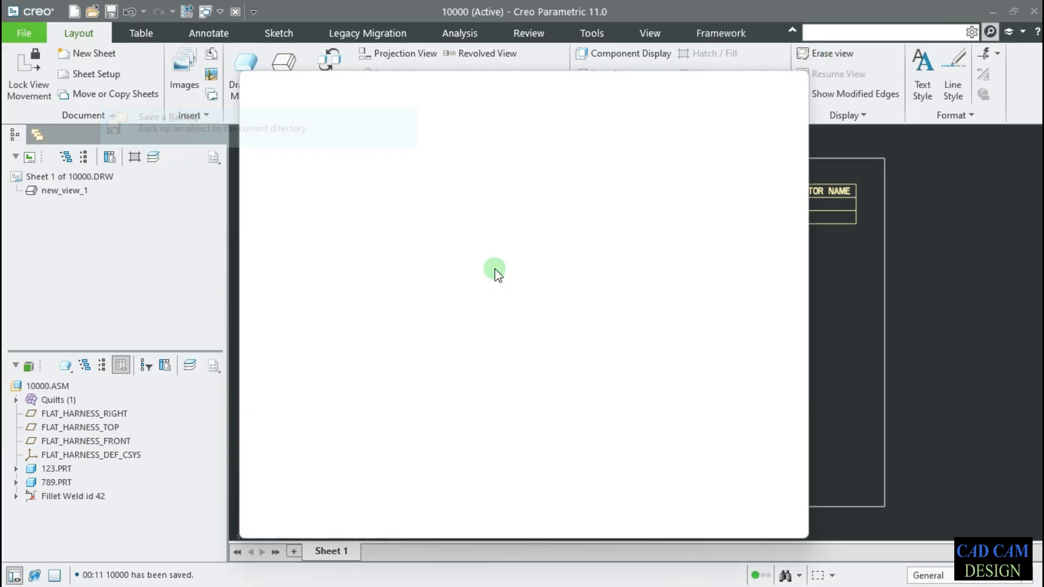
right_click(428, 227)
left_click(480, 270)
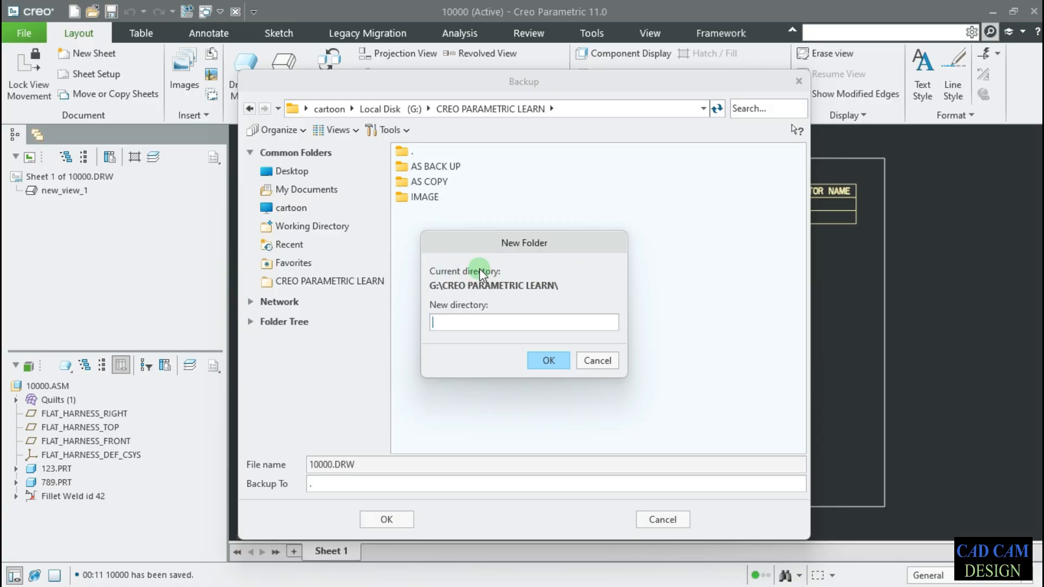
type("OLD V")
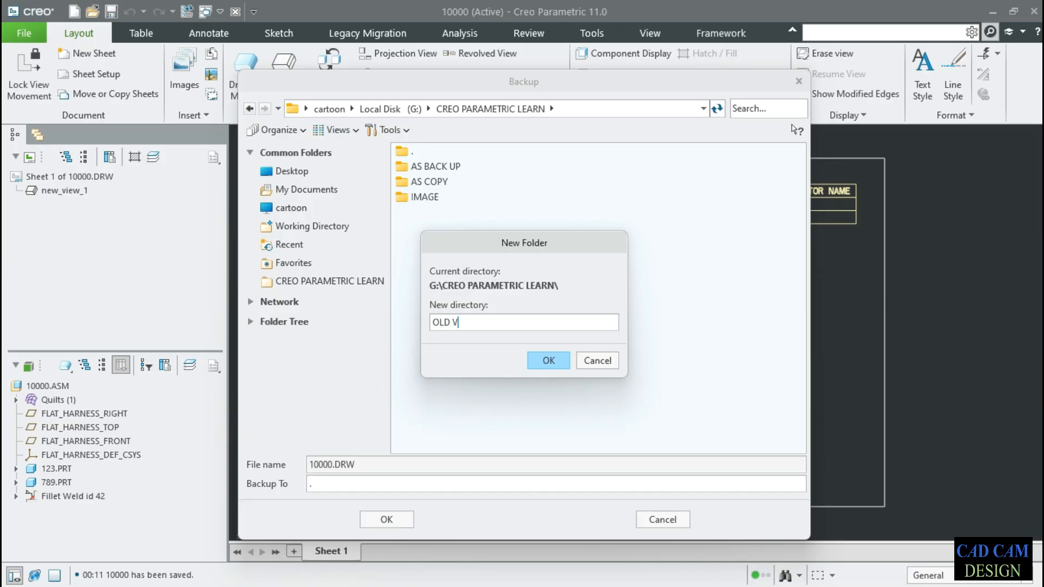
type("ER DELET")
key("Return")
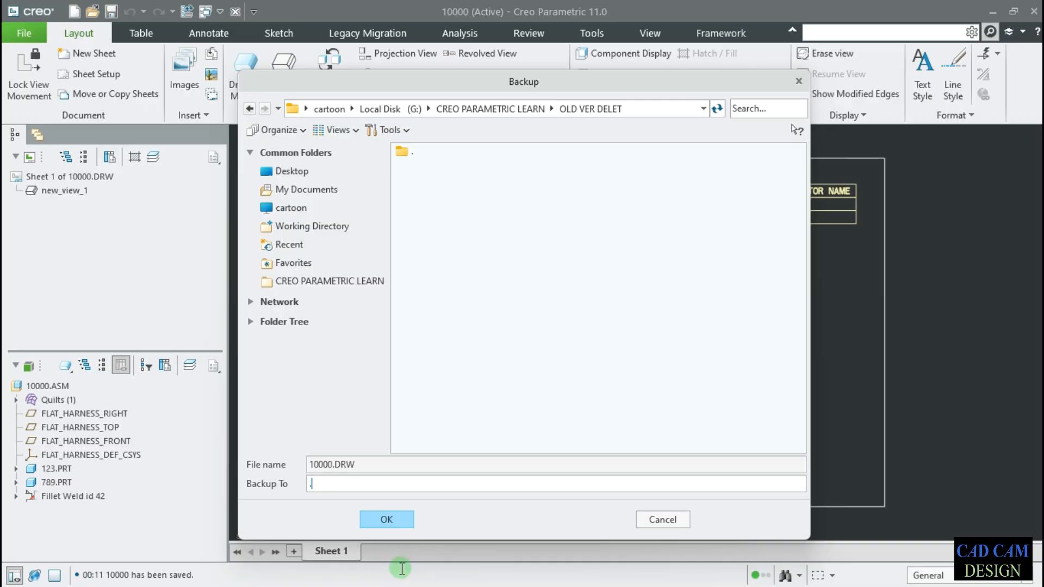
left_click(395, 519)
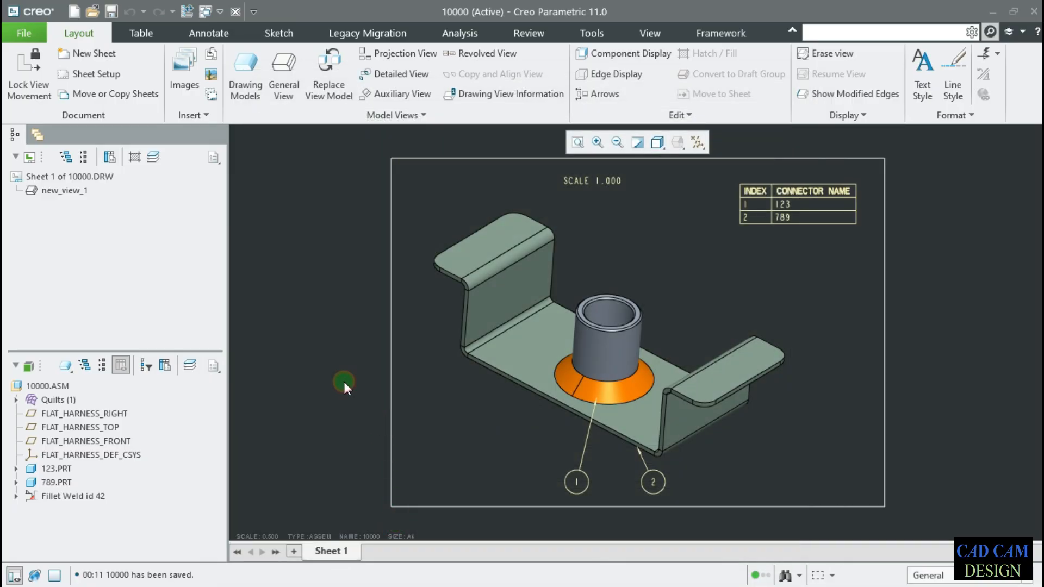
Switch to File Explorer, examine the backup files in the OLD VER DELET folder, and return to Creo Parametric.
mouse_move(235, 574)
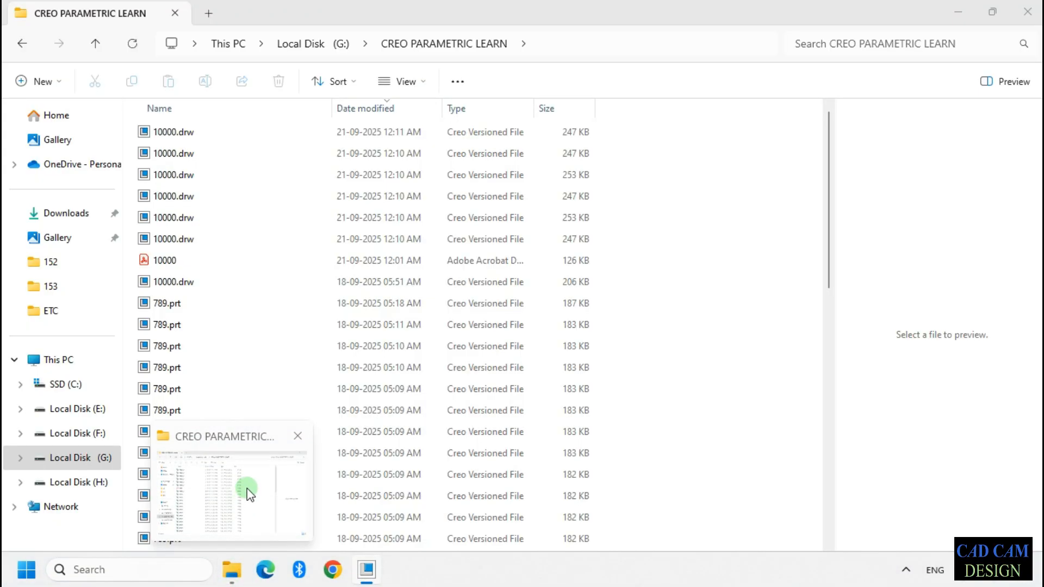
left_click(247, 488)
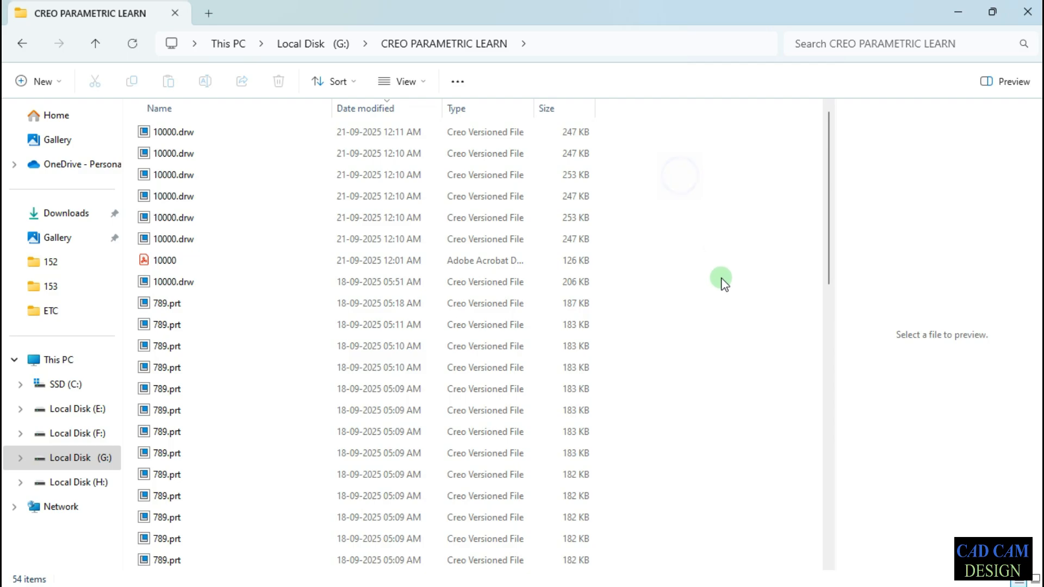
left_click(228, 108)
left_click(208, 196)
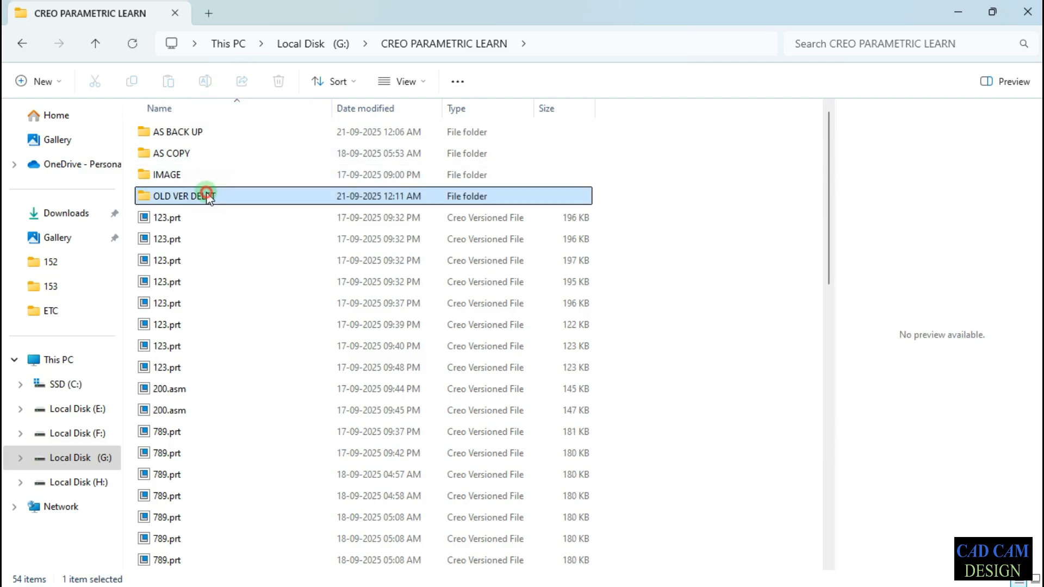
double_click(209, 195)
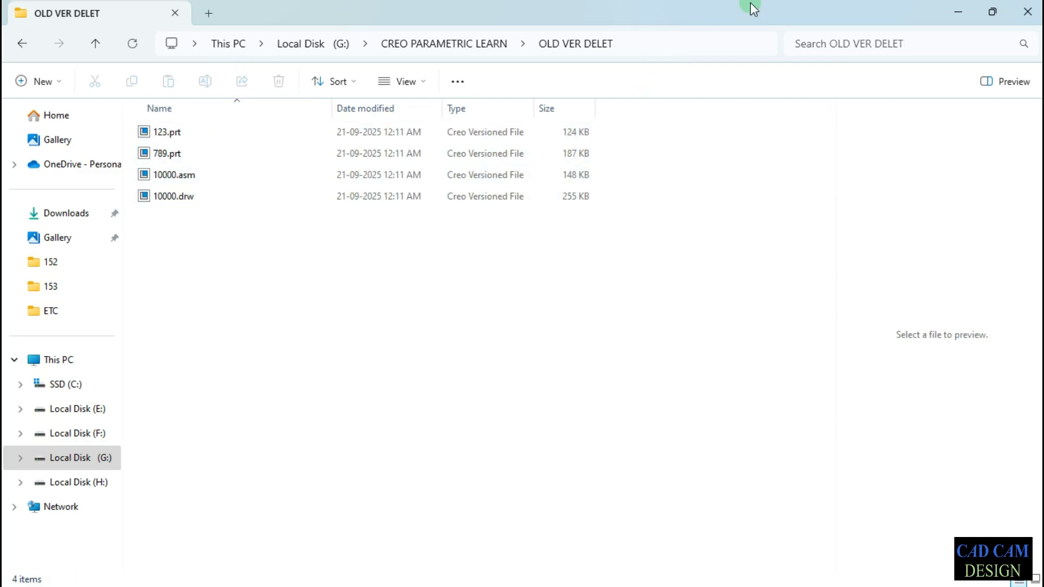
left_click(221, 196)
left_click(217, 175)
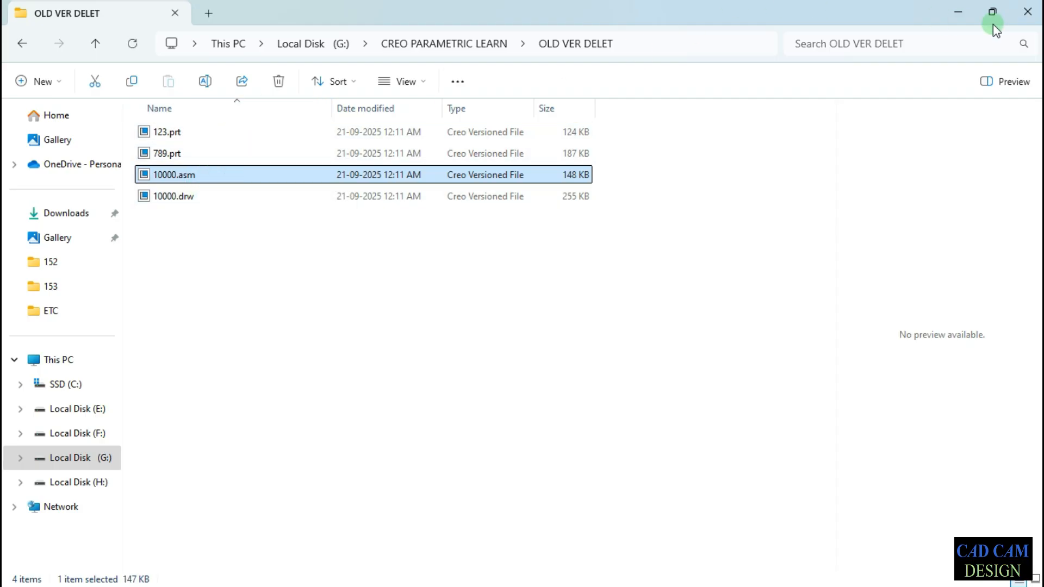
left_click(959, 11)
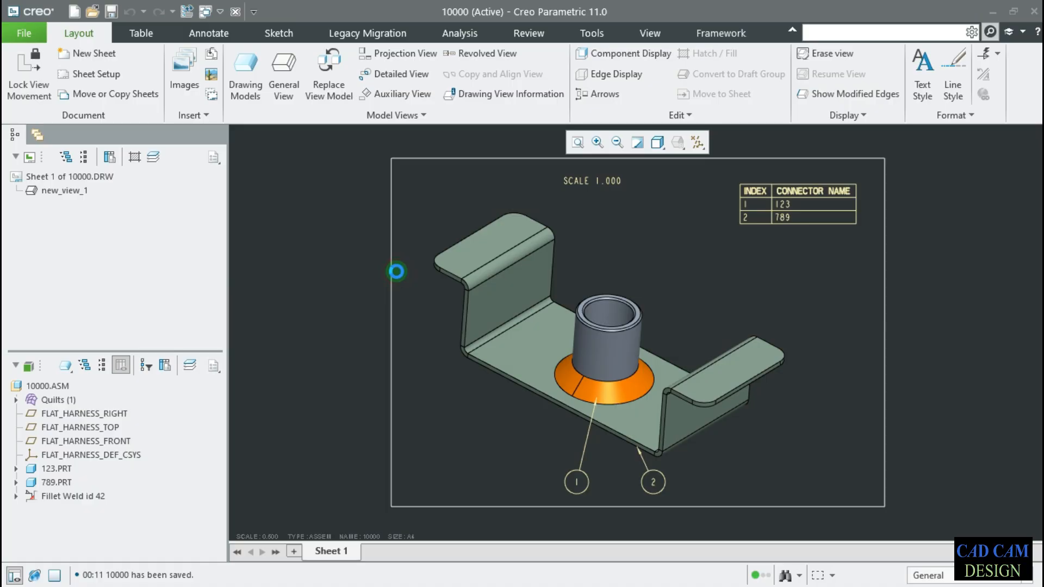
Shift the assembly view slightly on the sheet several times, saving the drawing after each move.
left_click(589, 279)
left_click_drag(590, 280, 601, 280)
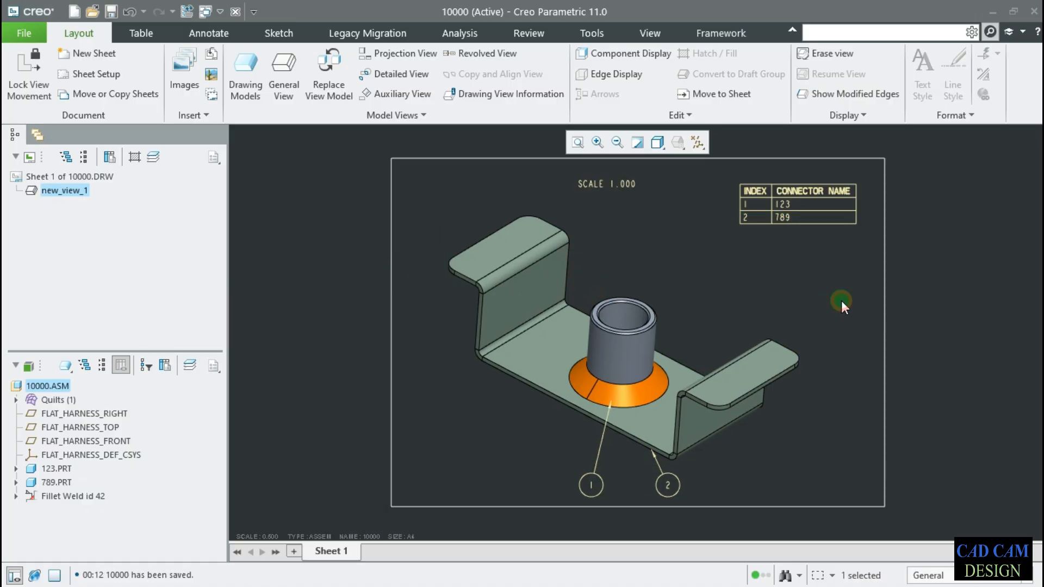
key("ctrl+s")
left_click(683, 296)
left_click_drag(734, 303, 727, 300)
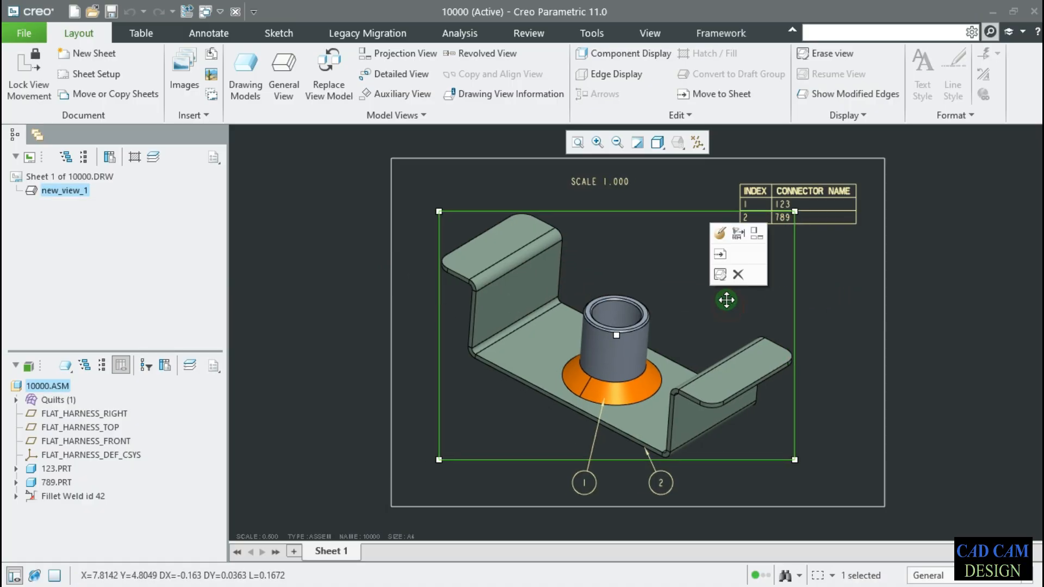
key("ctrl+s")
Examine the 10000.drw versions in the OLD VER DELET folder in File Explorer and return to Creo Parametric.
mouse_move(256, 582)
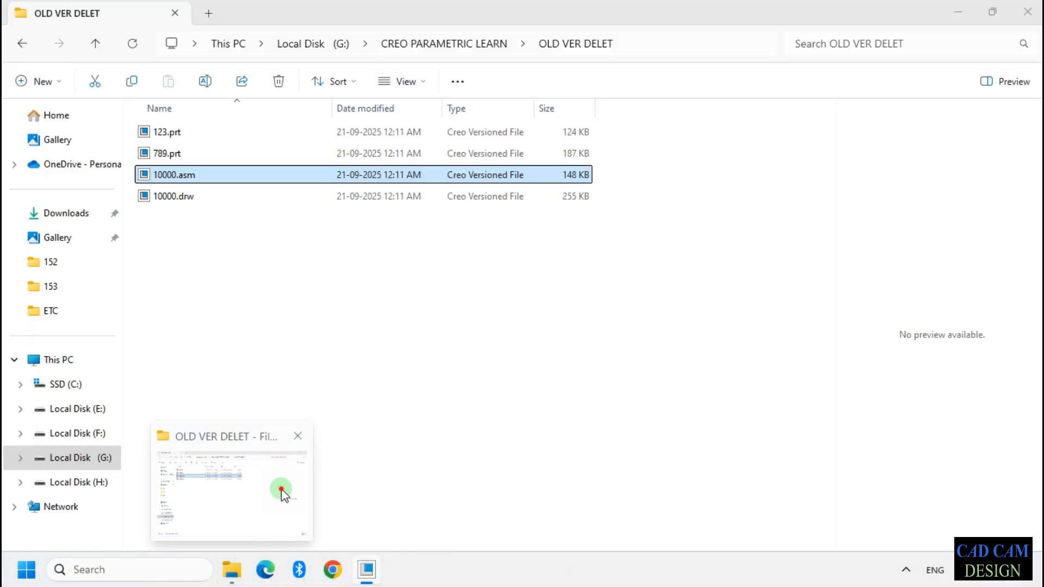
left_click(279, 490)
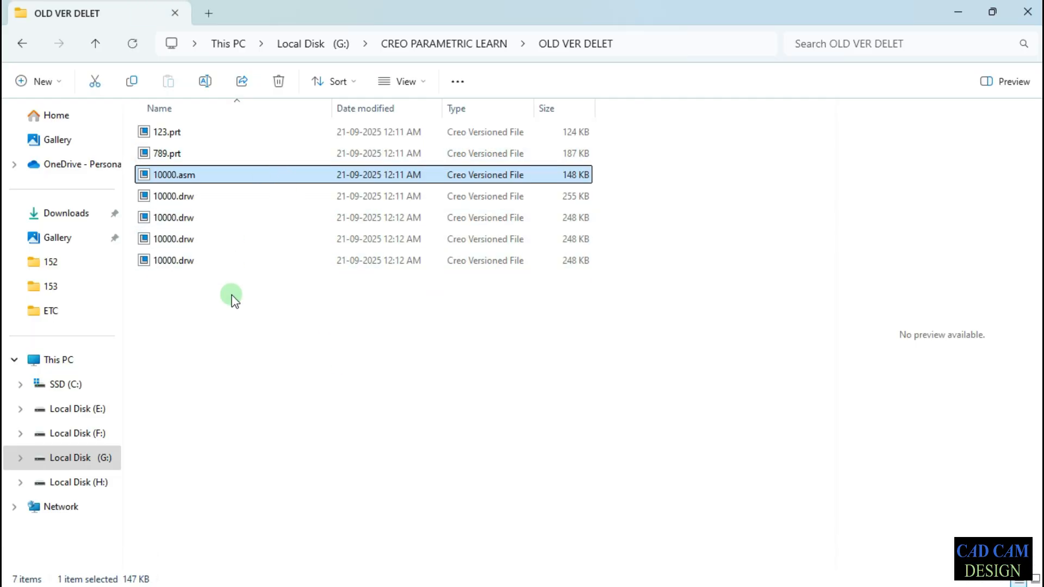
left_click_drag(235, 300, 238, 197)
left_click(958, 12)
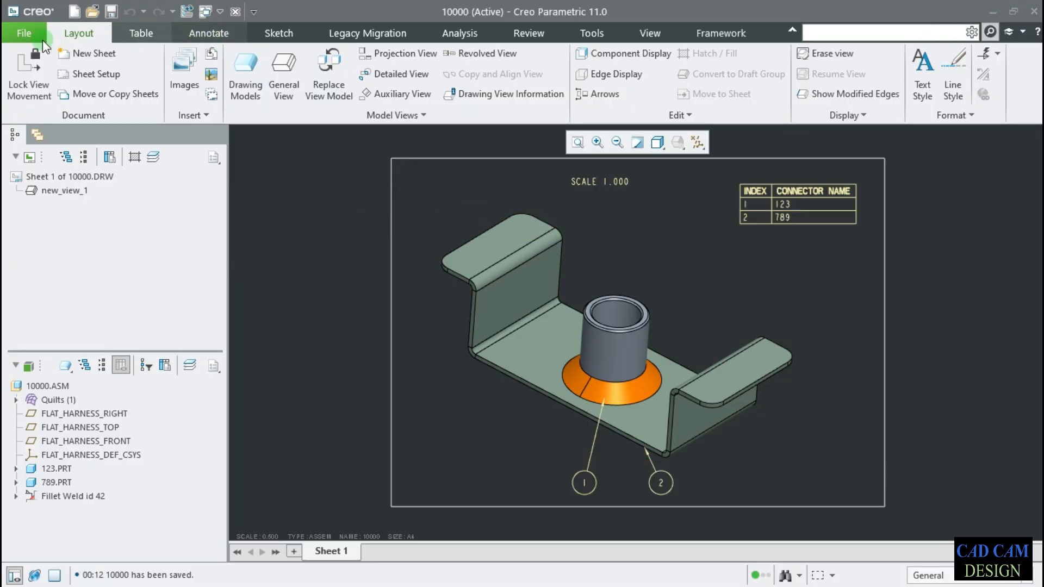
Try to delete the old versions of the 10000 drawing.
left_click(30, 33)
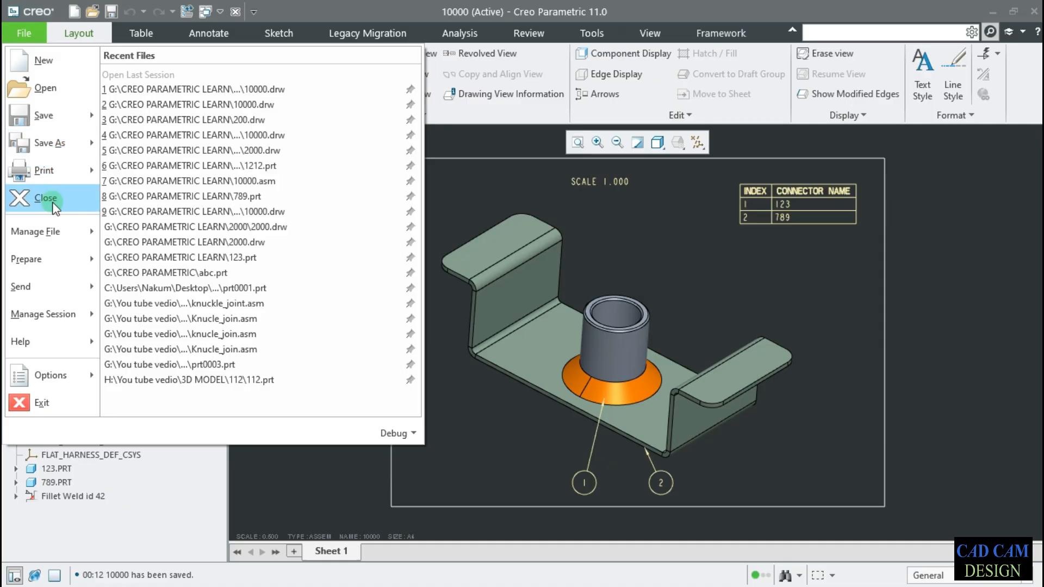
mouse_move(58, 230)
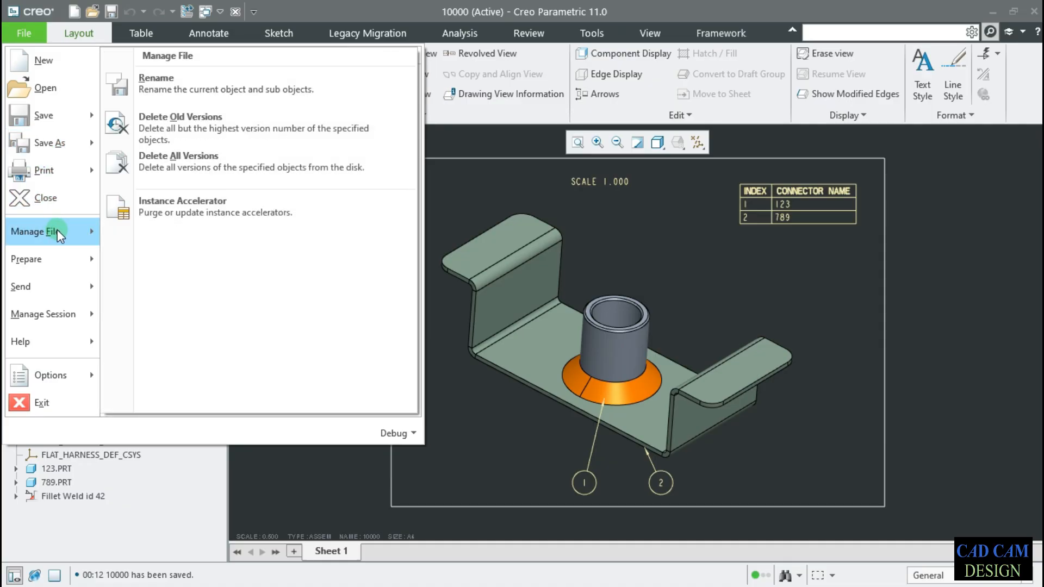
left_click(184, 130)
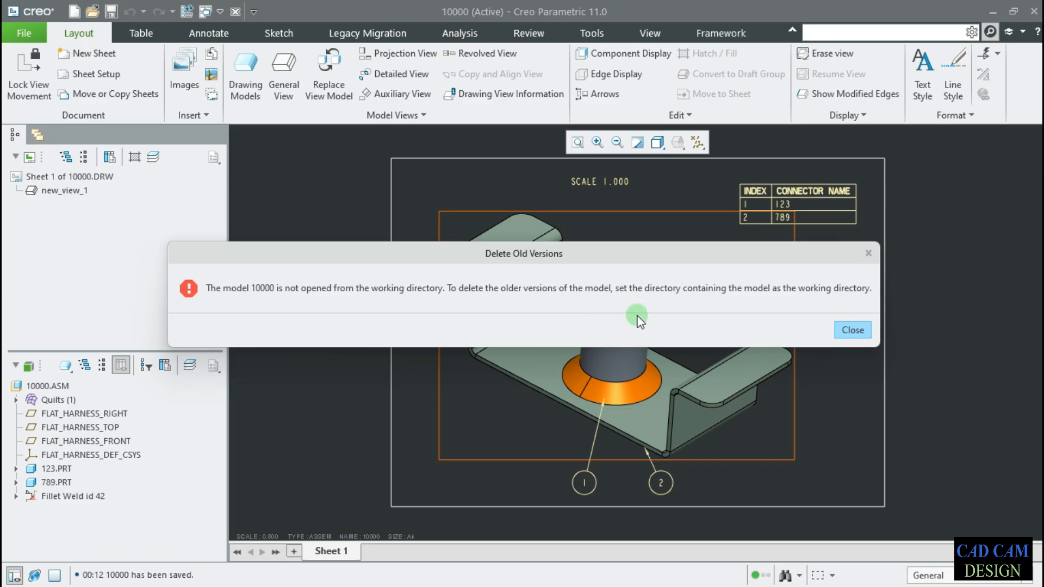
left_click(845, 330)
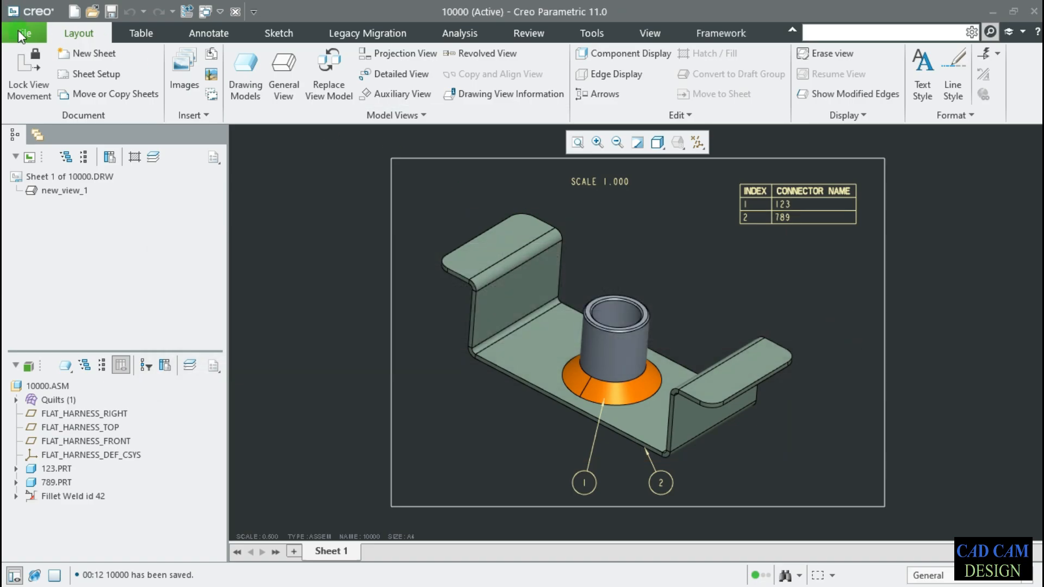
Set the OLD VER DELET folder inside CREO PARAMETRIC LEARN as the working directory.
left_click(20, 30)
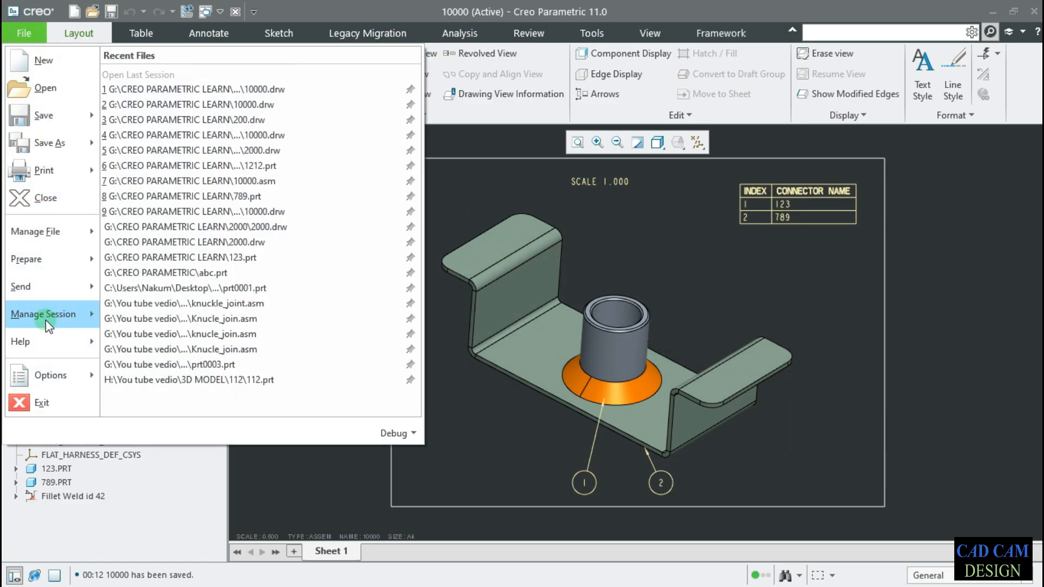
mouse_move(43, 314)
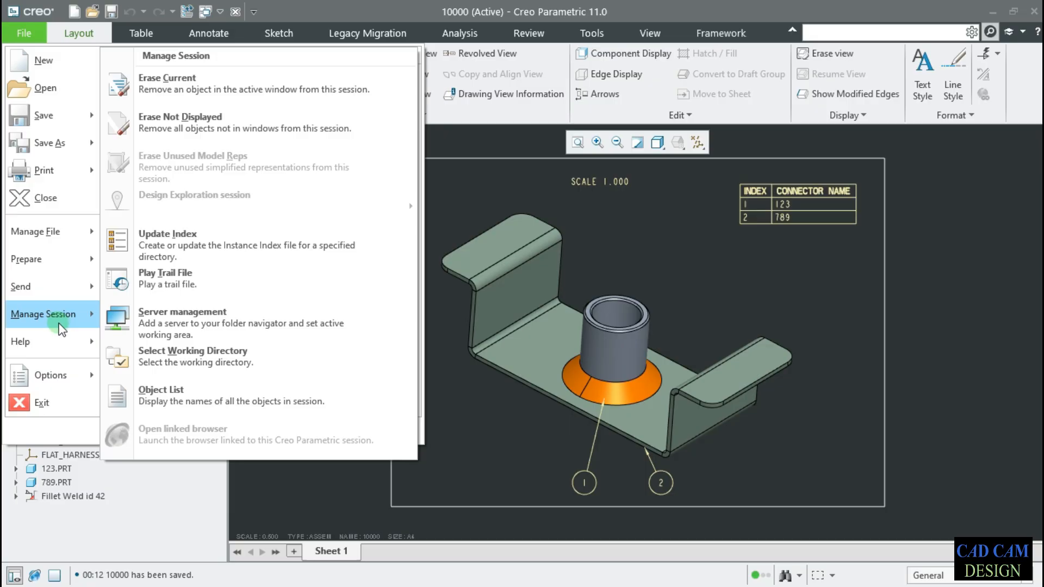
left_click(190, 356)
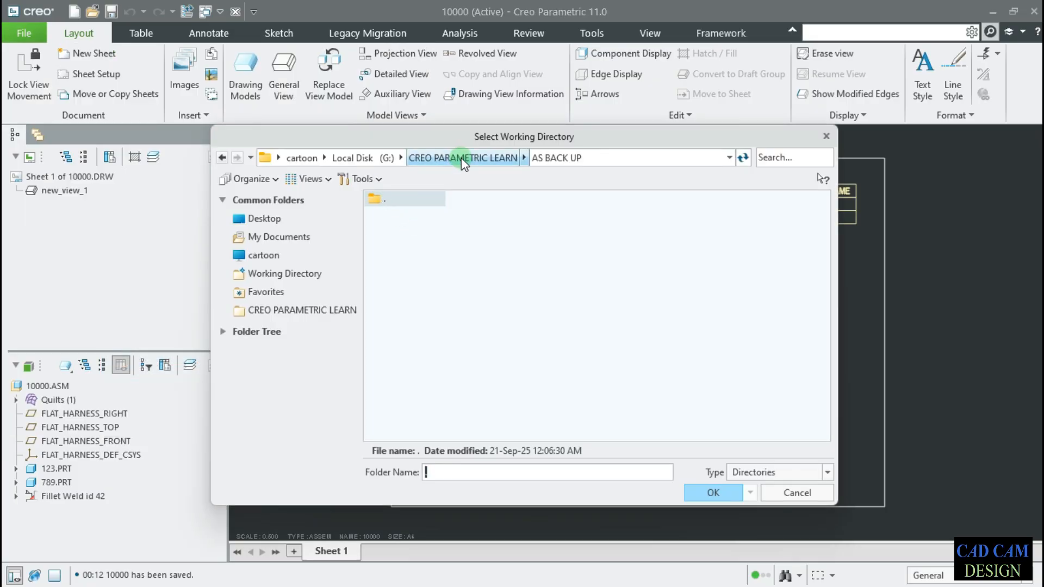
left_click(462, 160)
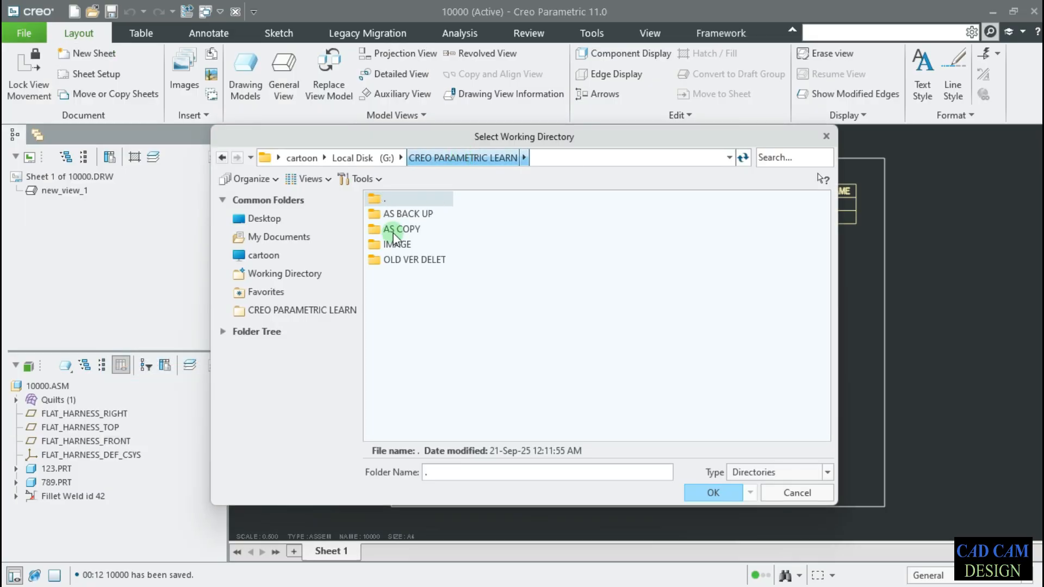
double_click(413, 260)
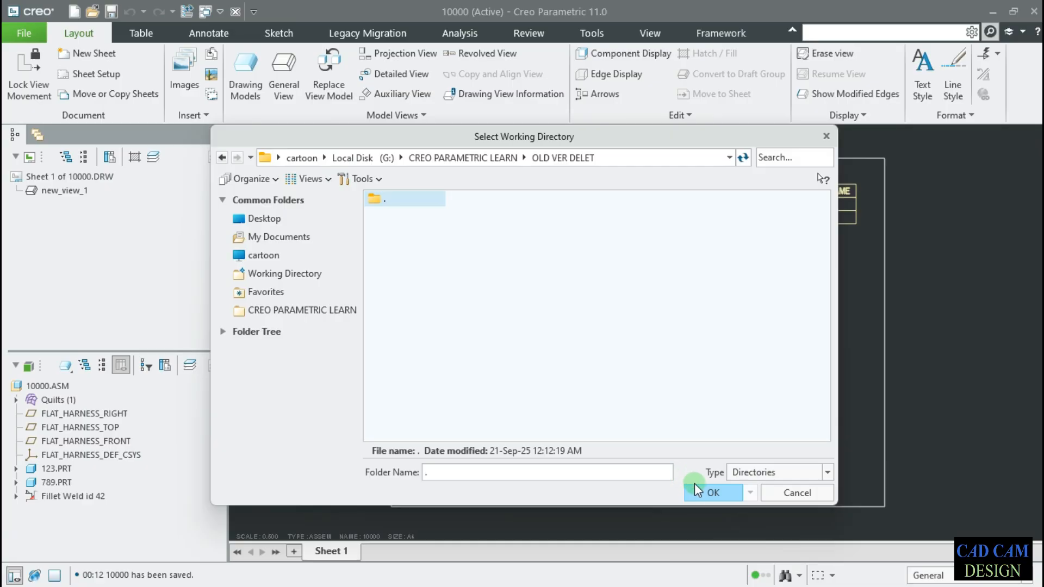
left_click(694, 486)
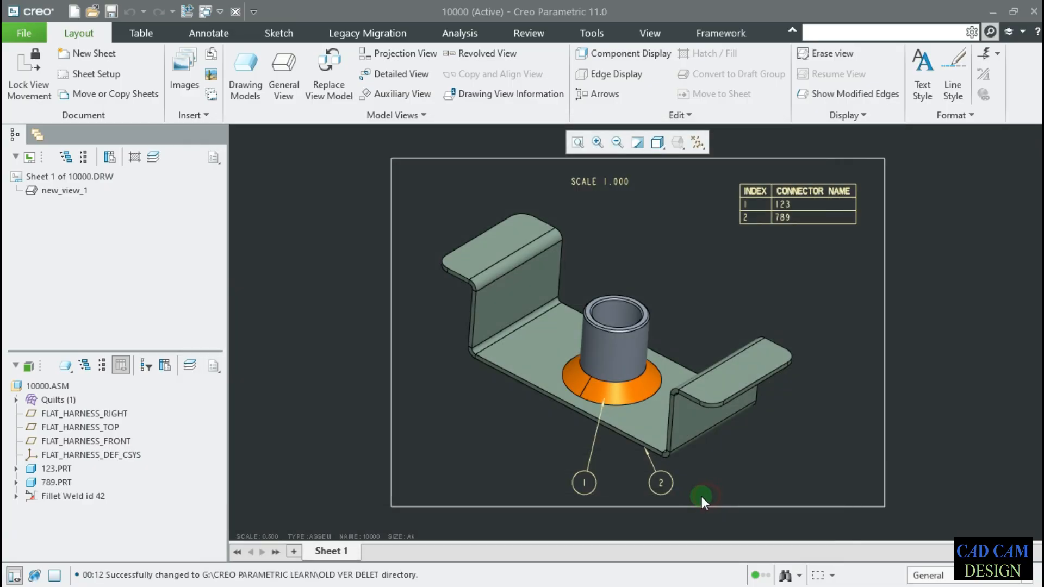
Delete all old versions of the 10000 drawing from the OLD VER DELET folder.
left_click(25, 28)
mouse_move(36, 231)
left_click(163, 158)
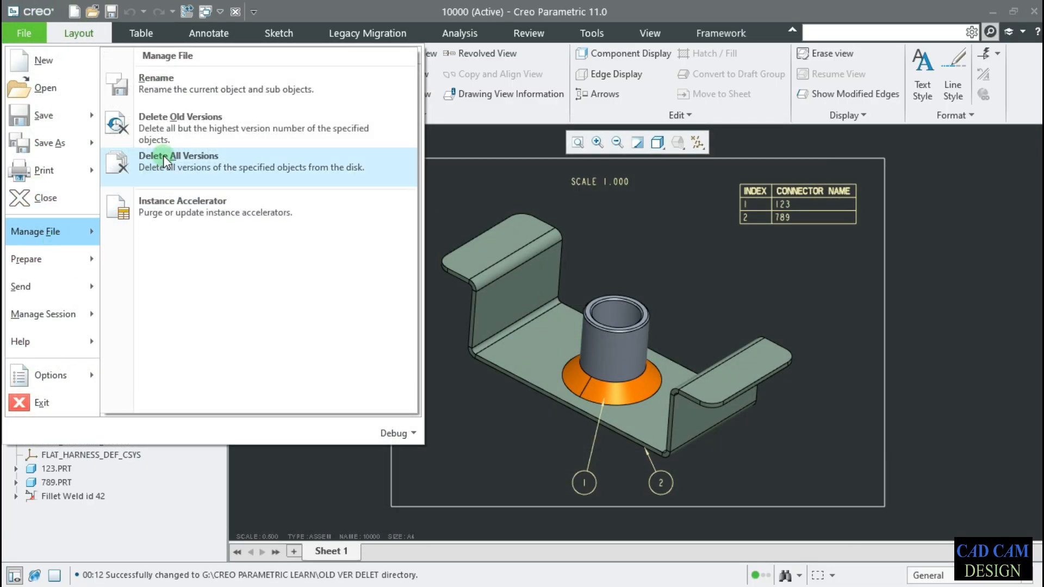
left_click(195, 129)
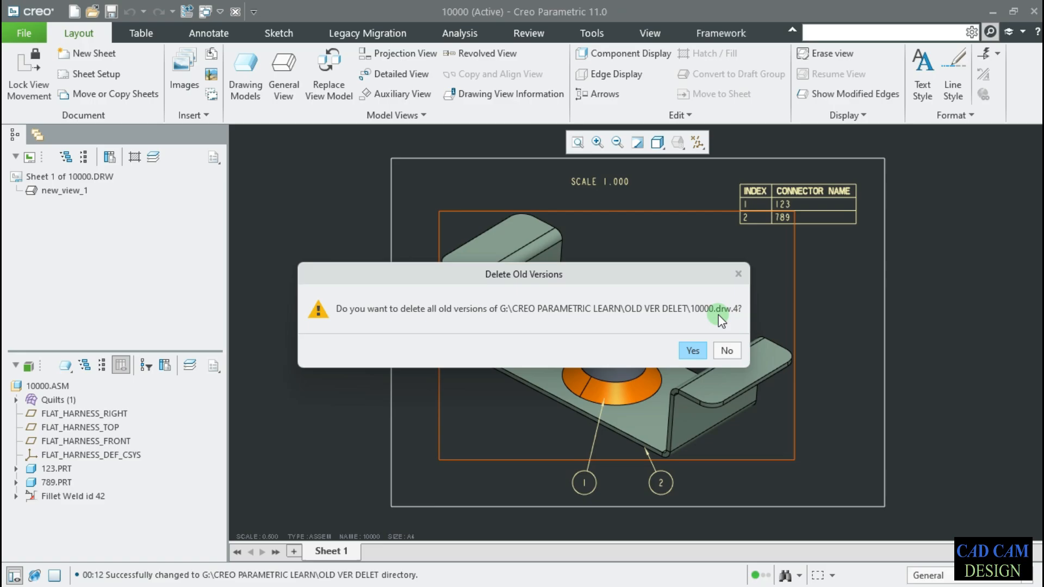
left_click(692, 352)
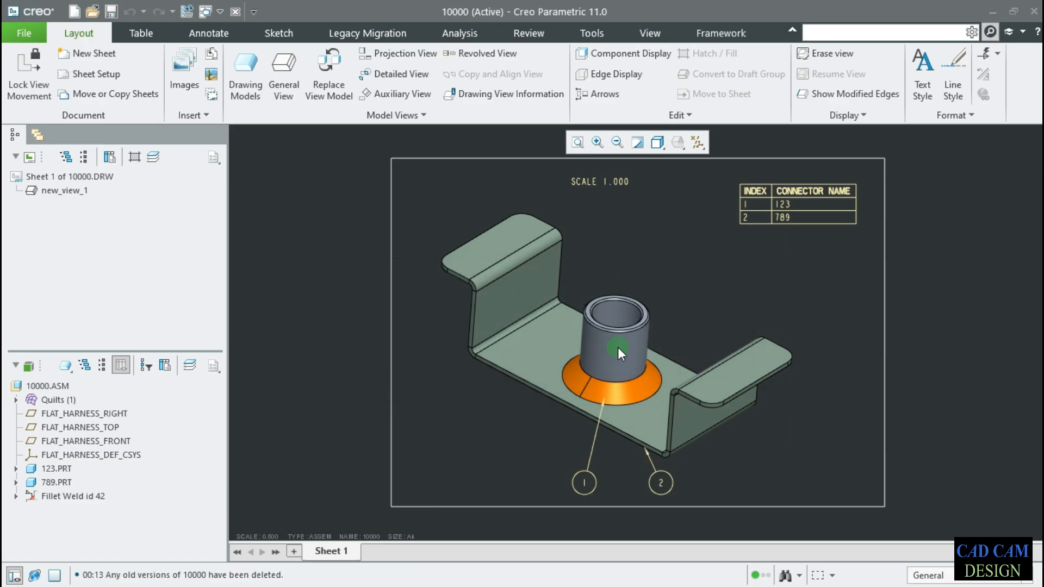
Check the remaining 10000.drw file in the OLD VER DELET folder in File Explorer and return to Creo Parametric.
left_click(233, 569)
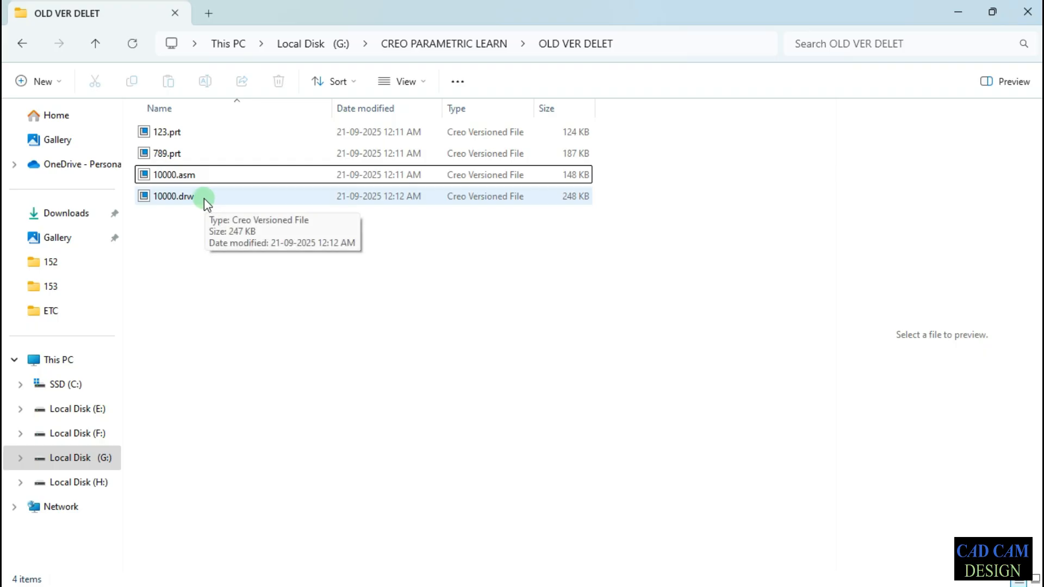
left_click(946, 9)
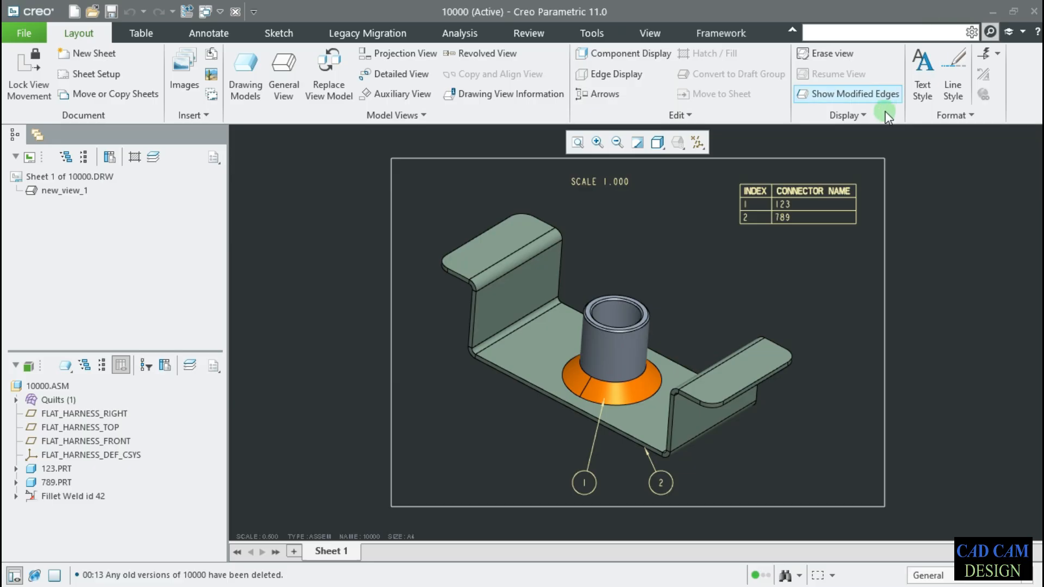
Delete all versions of the 10000 drawing from disk and session without selecting any associated objects.
left_click(24, 32)
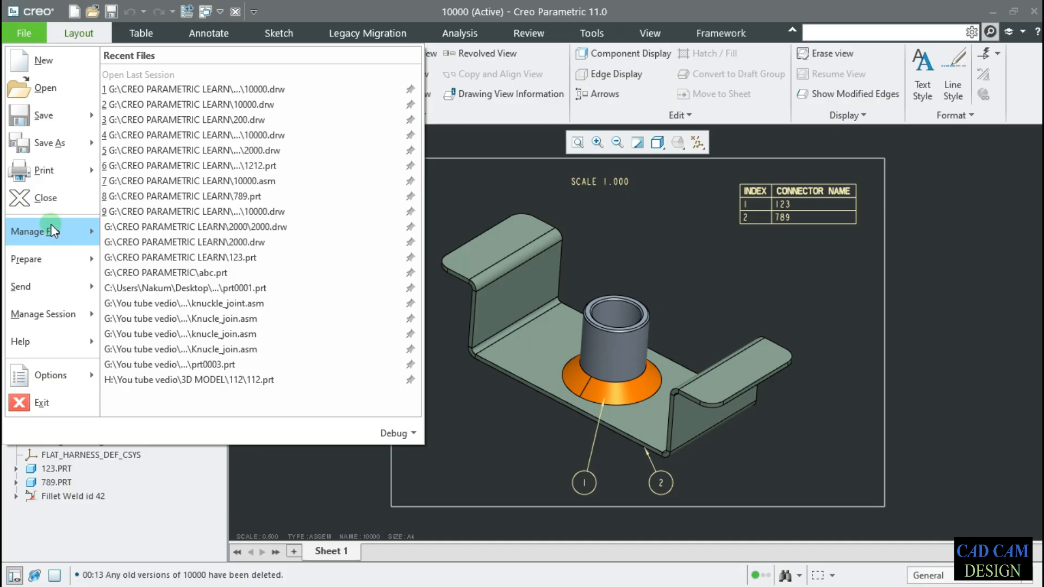
mouse_move(50, 227)
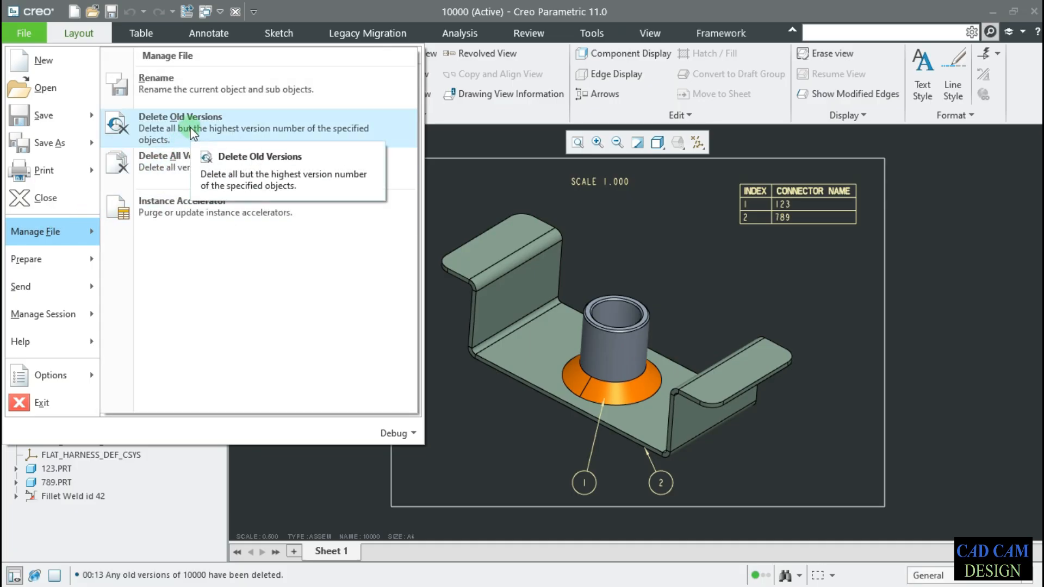
left_click(197, 164)
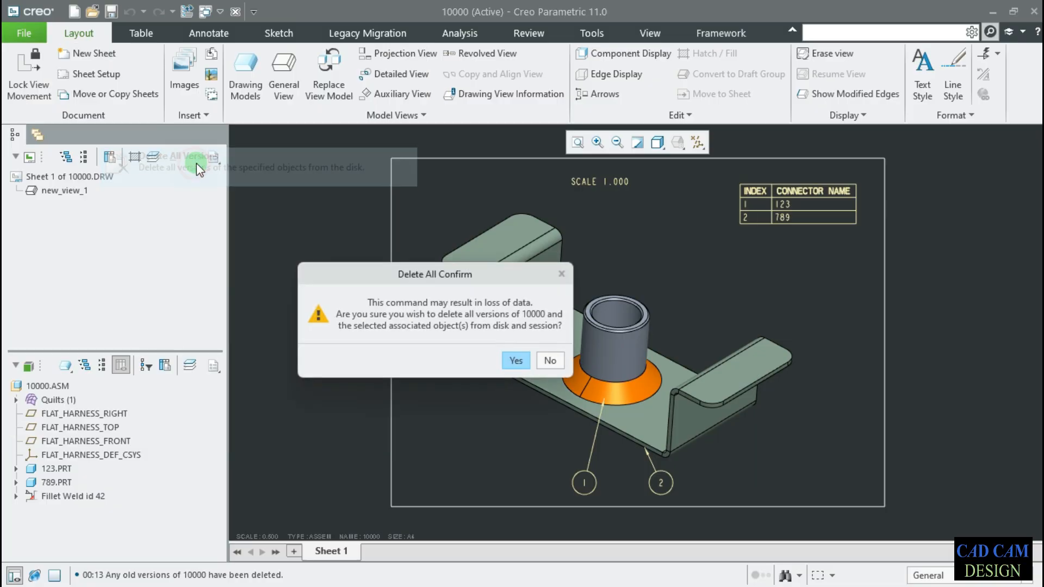
left_click(515, 360)
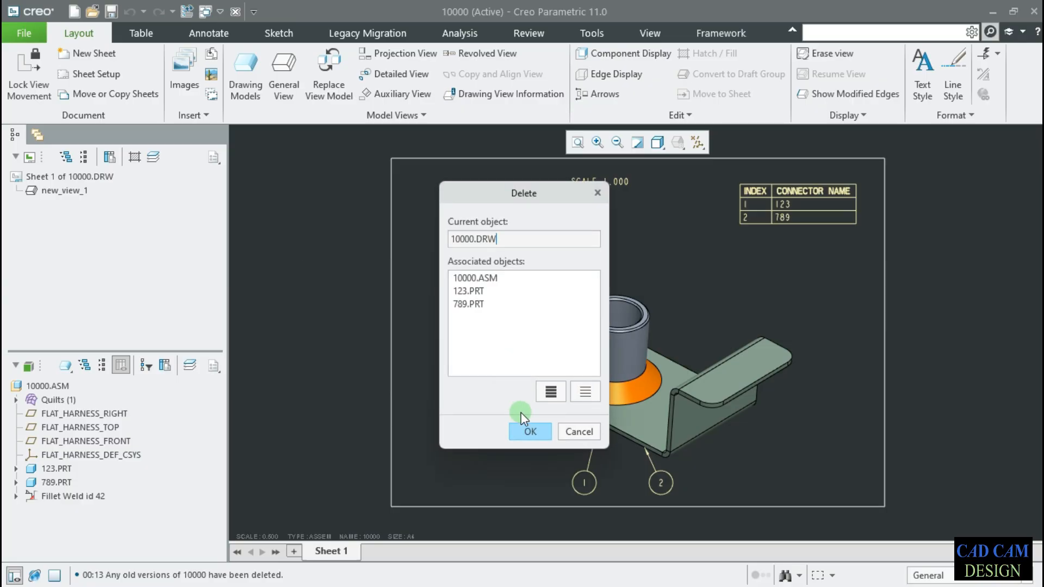
left_click(530, 433)
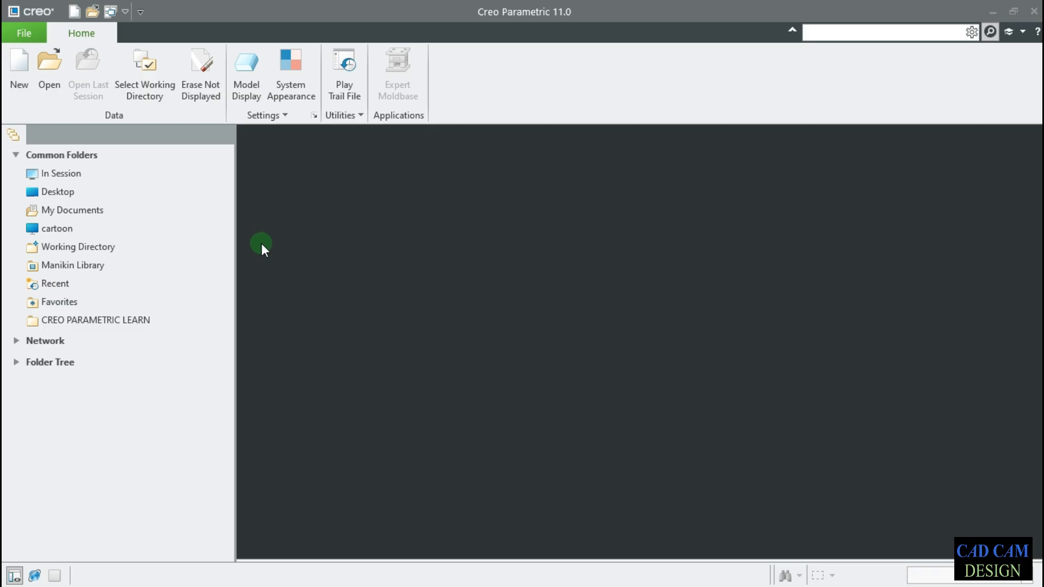
Erase all objects not displayed from the session and check the In Session folder contents.
left_click_drag(235, 255, 175, 265)
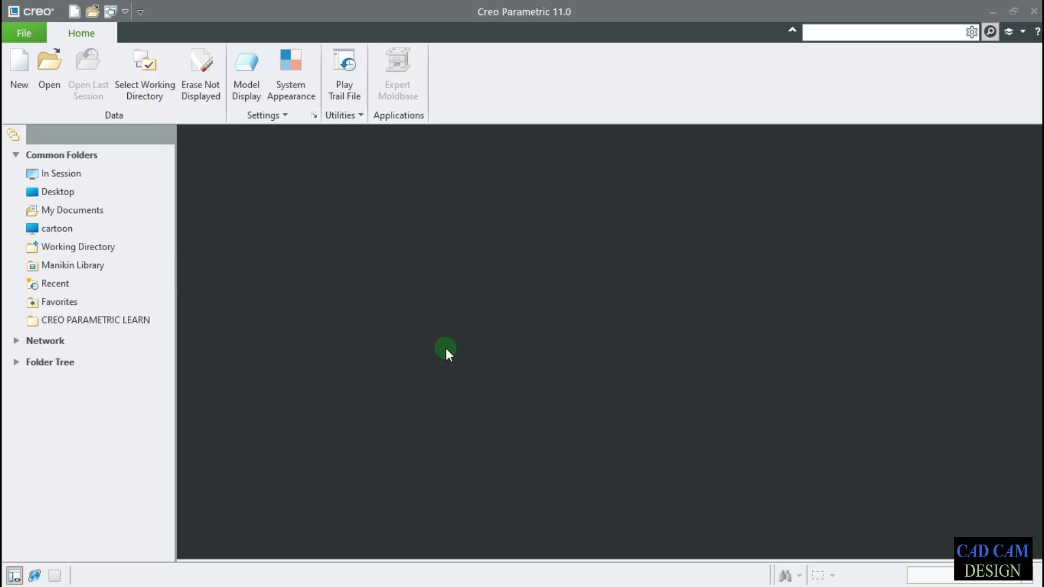
left_click(210, 67)
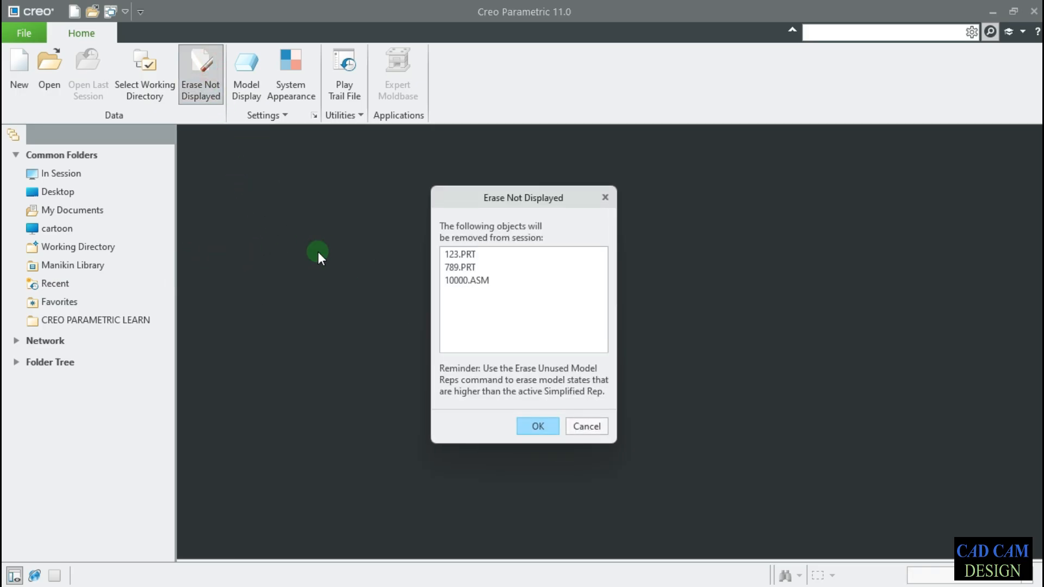
key("Return")
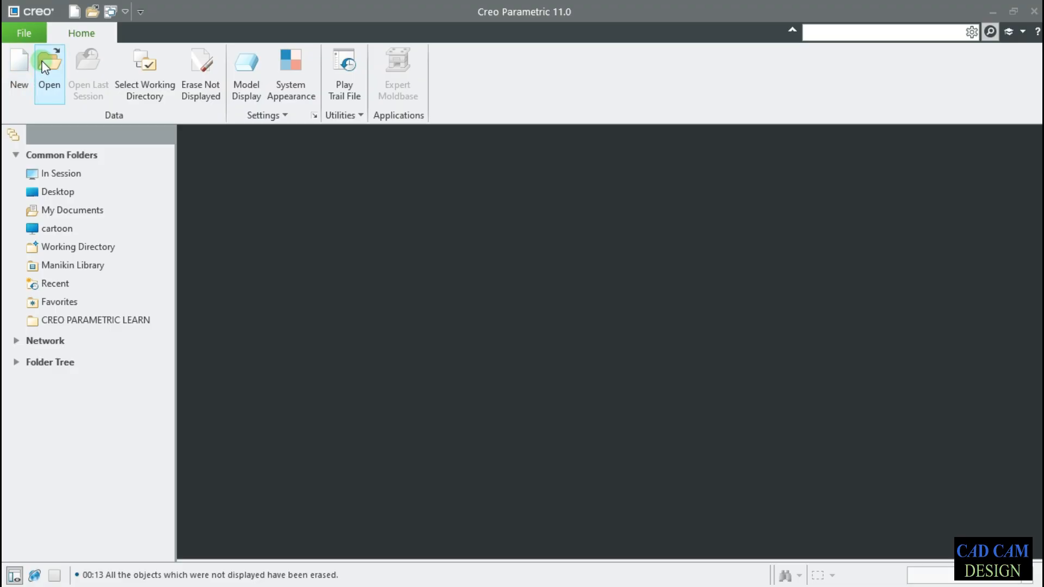
left_click(69, 174)
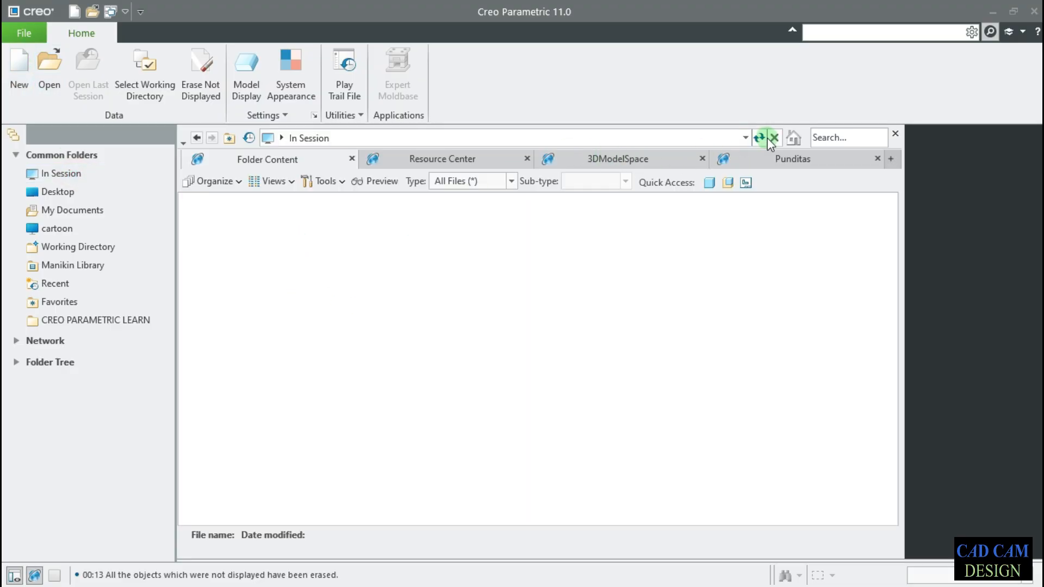
left_click(895, 134)
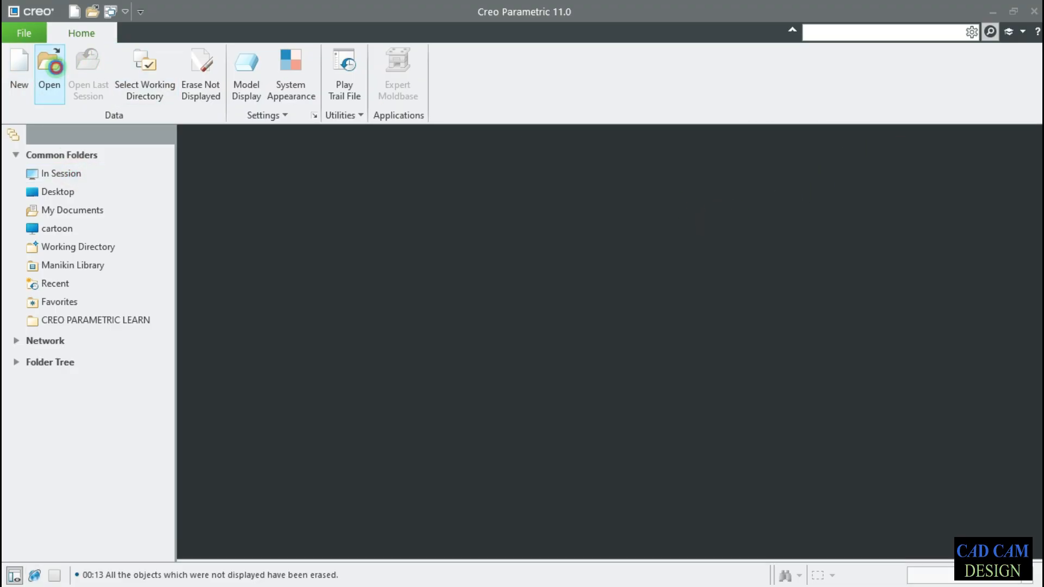
Check the remaining files in the OLD VER DELET folder inside CREO PARAMETRIC LEARN without opening any.
left_click(55, 66)
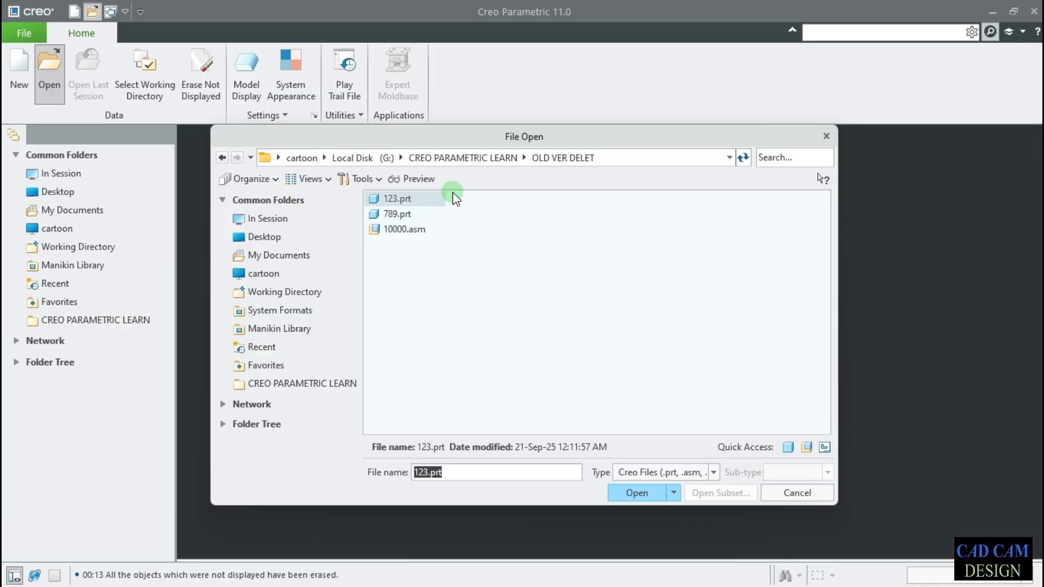
left_click(462, 158)
left_click(432, 246)
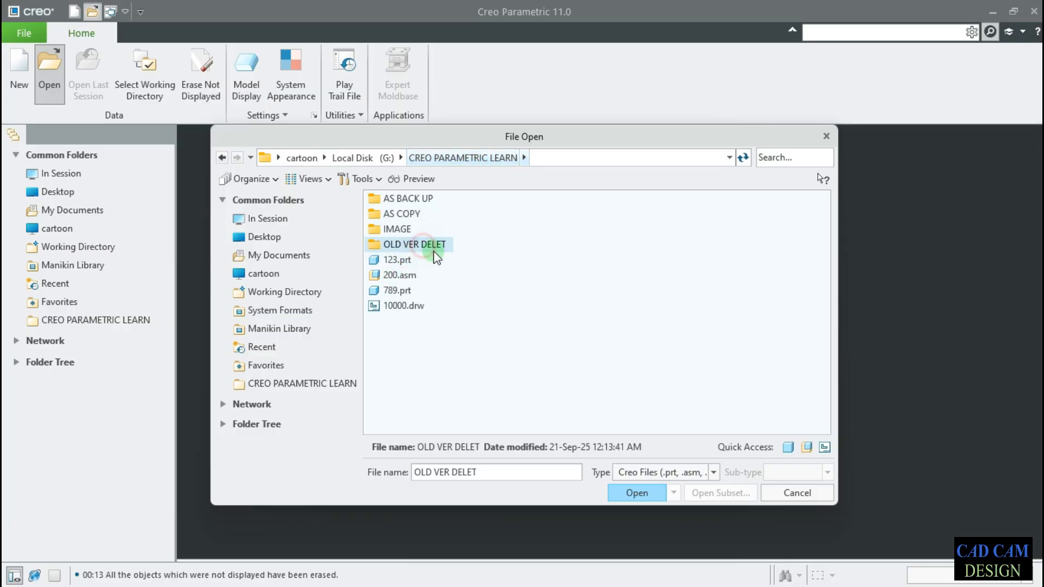
left_click(432, 243)
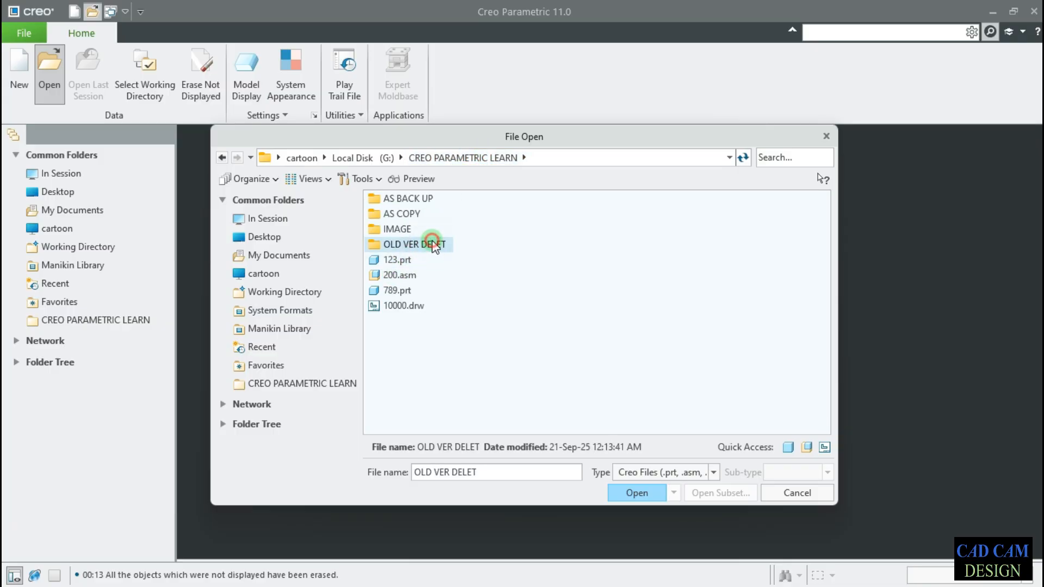
double_click(433, 244)
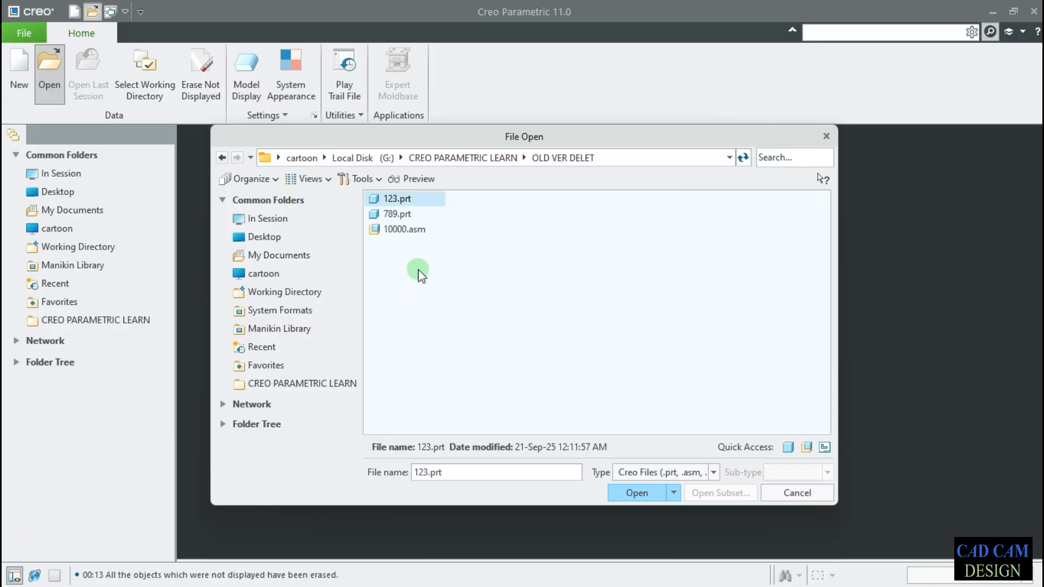
left_click(826, 136)
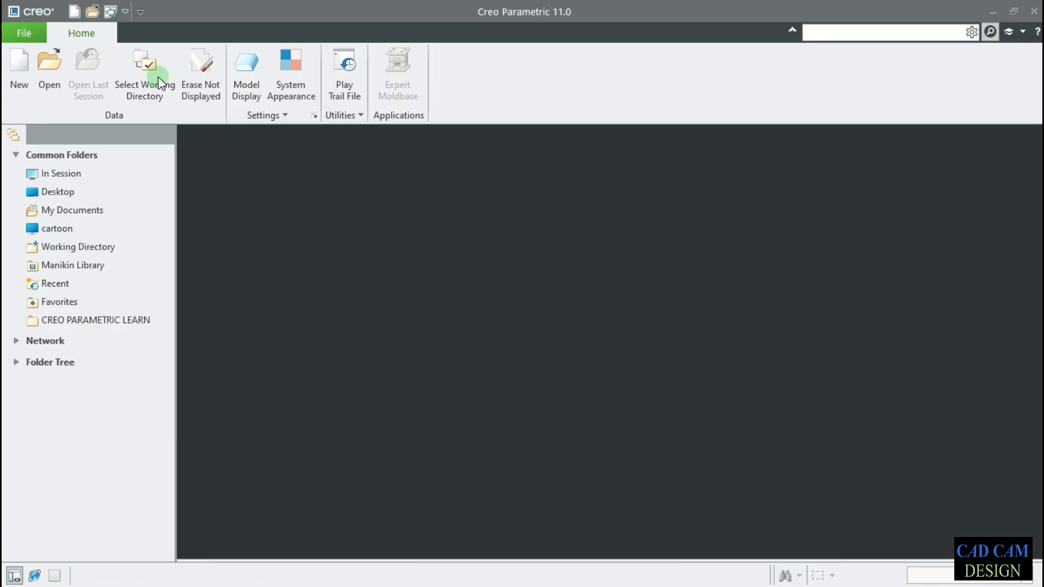
left_click(24, 32)
mouse_move(60, 248)
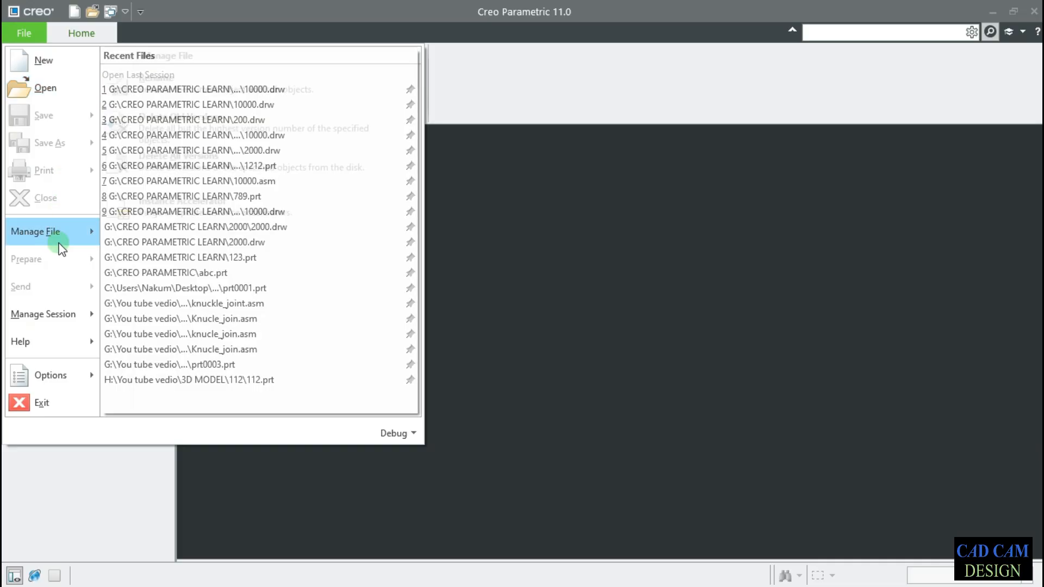
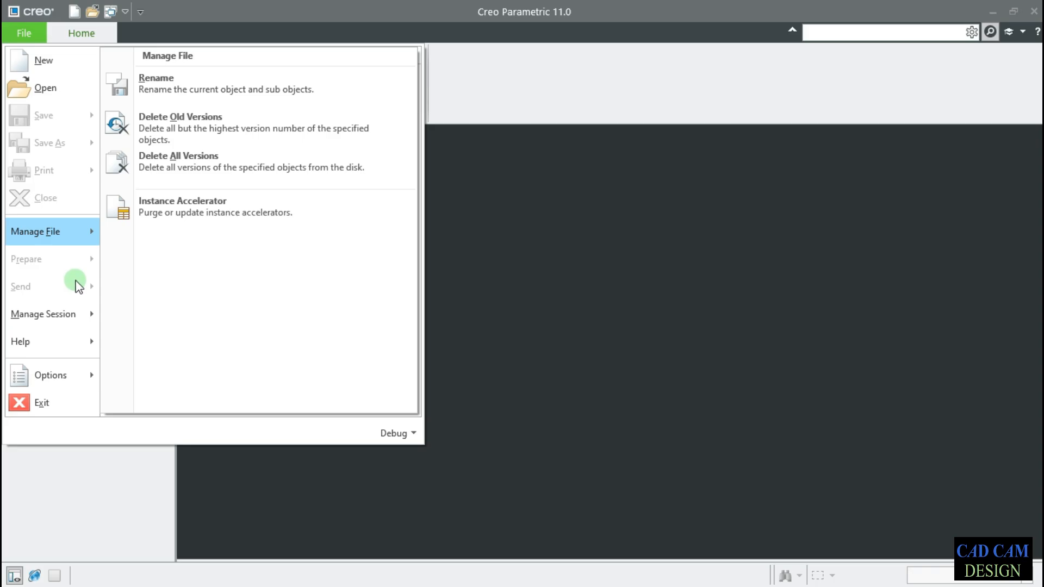
left_click(615, 250)
Open the 10000.drw drawing from the CREO PARAMETRIC LEARN folder.
left_click(58, 77)
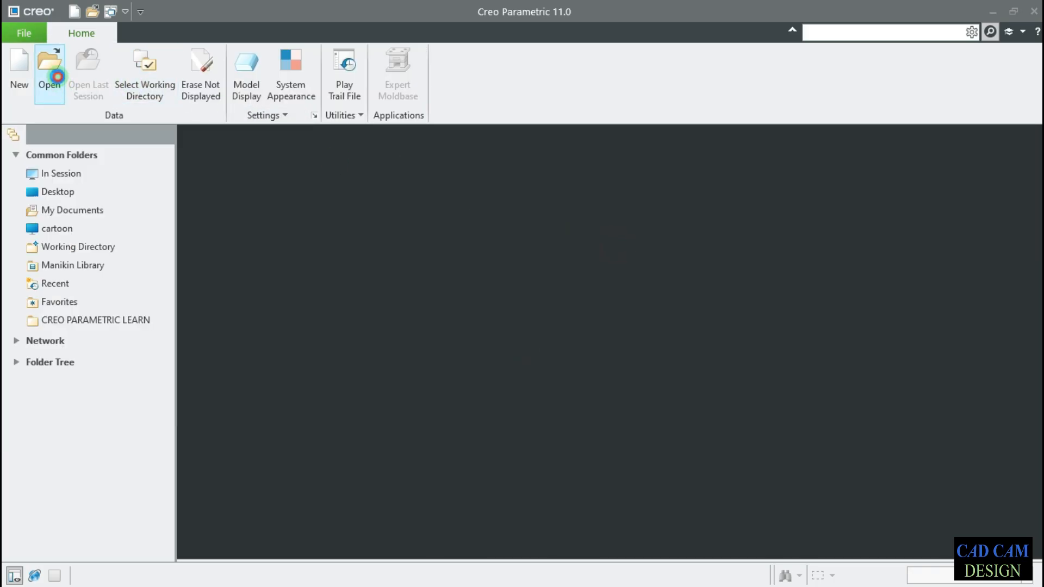
left_click(405, 229)
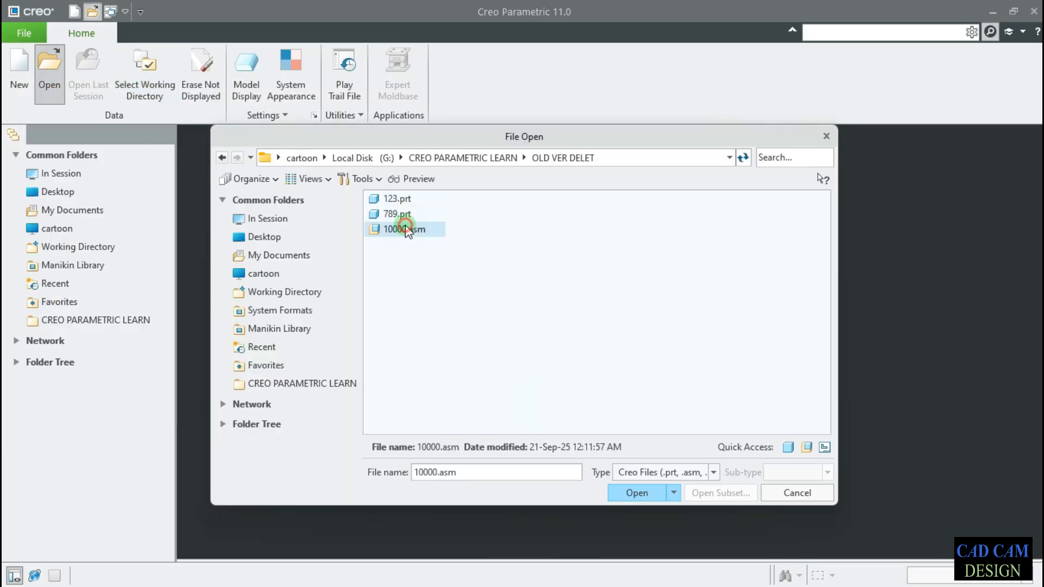
left_click(467, 159)
double_click(399, 303)
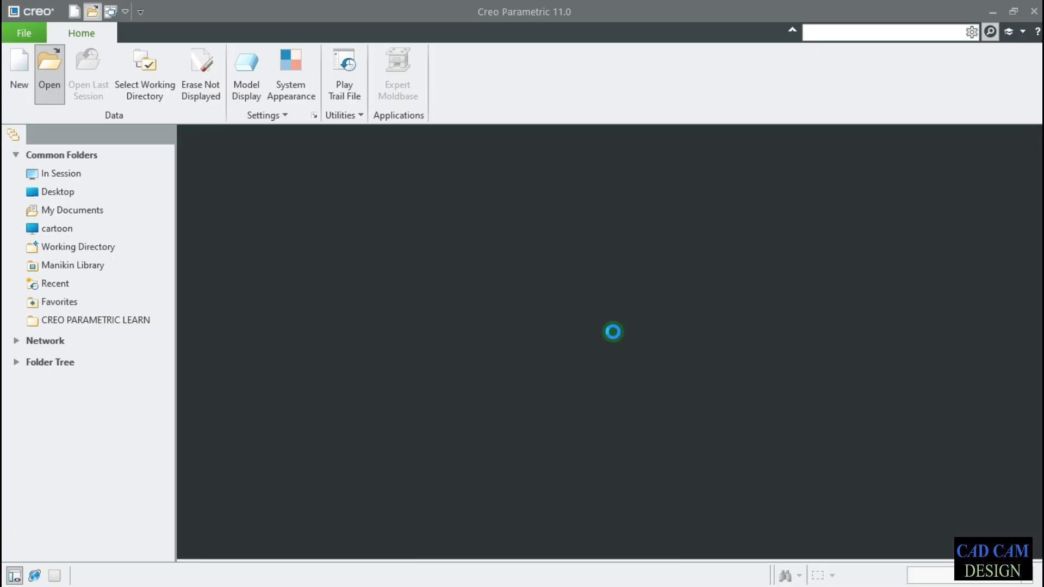
left_click(10, 36)
left_click(550, 219)
double_click(550, 209)
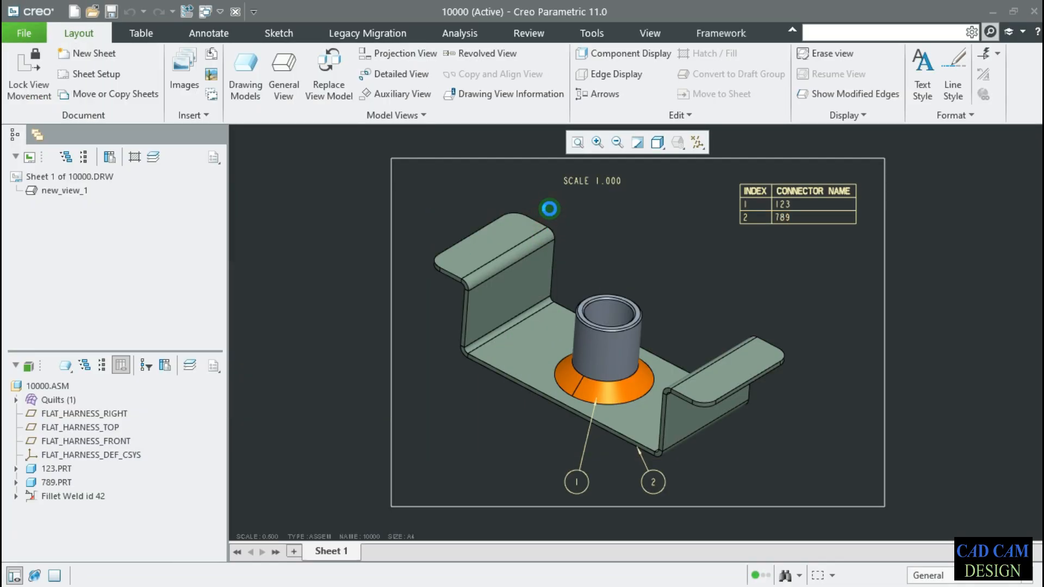
Review the detail options and tolerancing standard in the drawing properties, leaving them unedited.
left_click(24, 37)
mouse_move(46, 266)
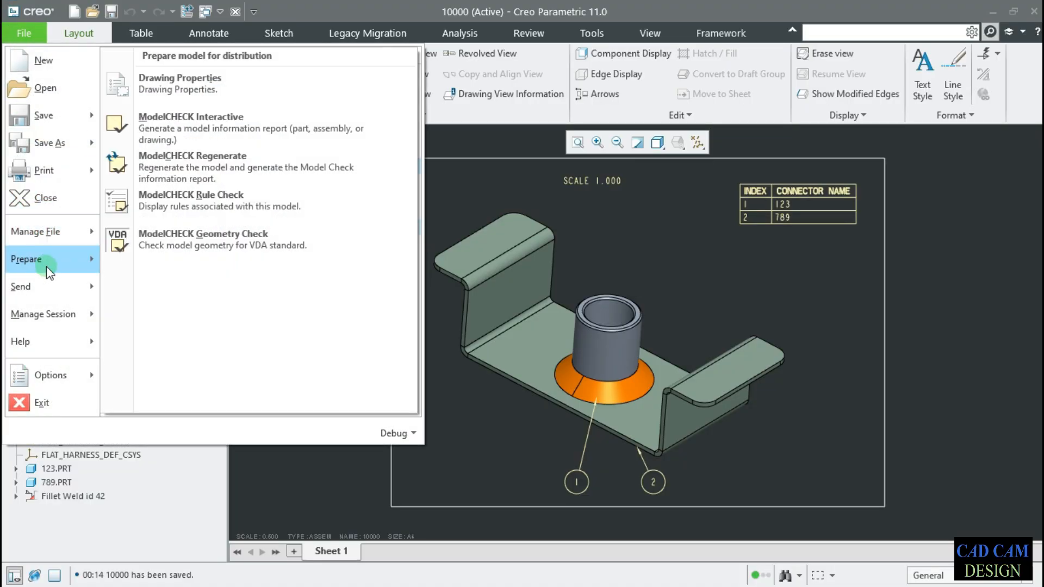
left_click(180, 82)
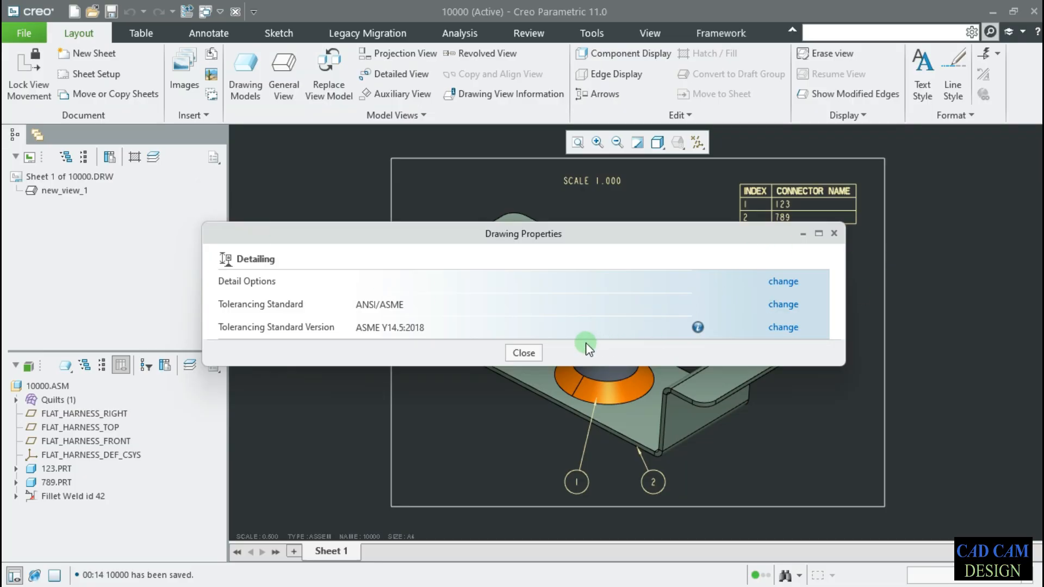
left_click(524, 353)
Open the 10000.ASM assembly from the drawing's model tree.
left_click(49, 386)
right_click(49, 389)
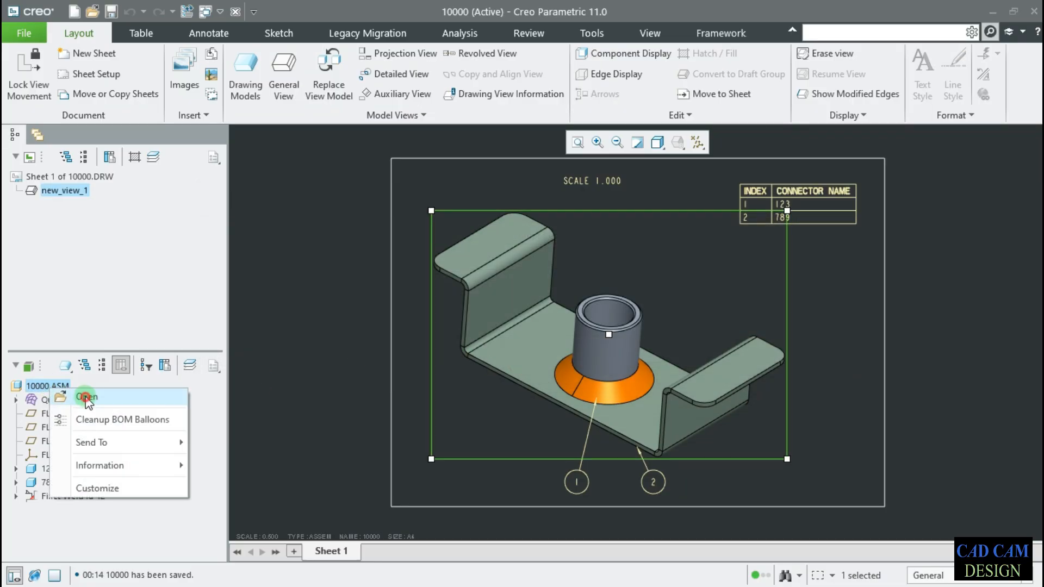
left_click(85, 398)
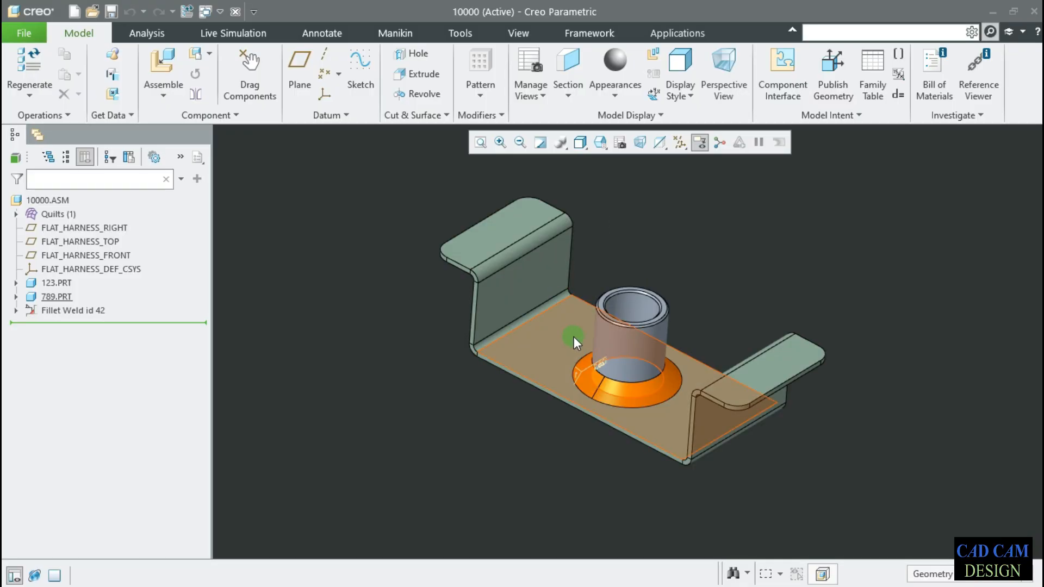
Turn off the annotation display in the 10000 assembly.
scroll(551, 284, "down", 1)
scroll(514, 262, "down", 1)
scroll(533, 283, "up", 1)
middle_click_drag(533, 283, 563, 283)
middle_click_drag(629, 221, 628, 235)
scroll(562, 304, "down", 1)
scroll(664, 207, "up", 1)
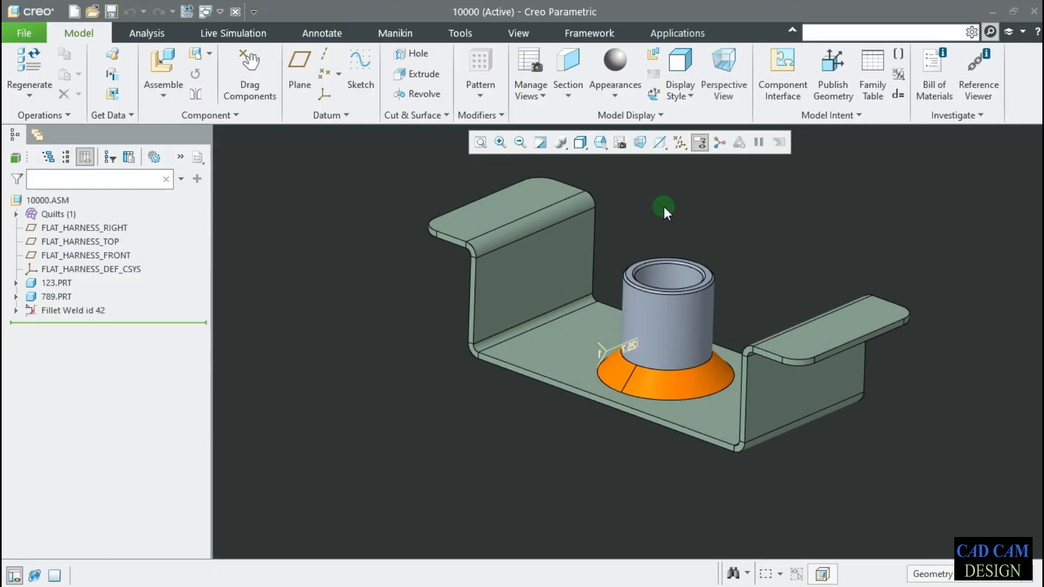
left_click(671, 185)
left_click(699, 142)
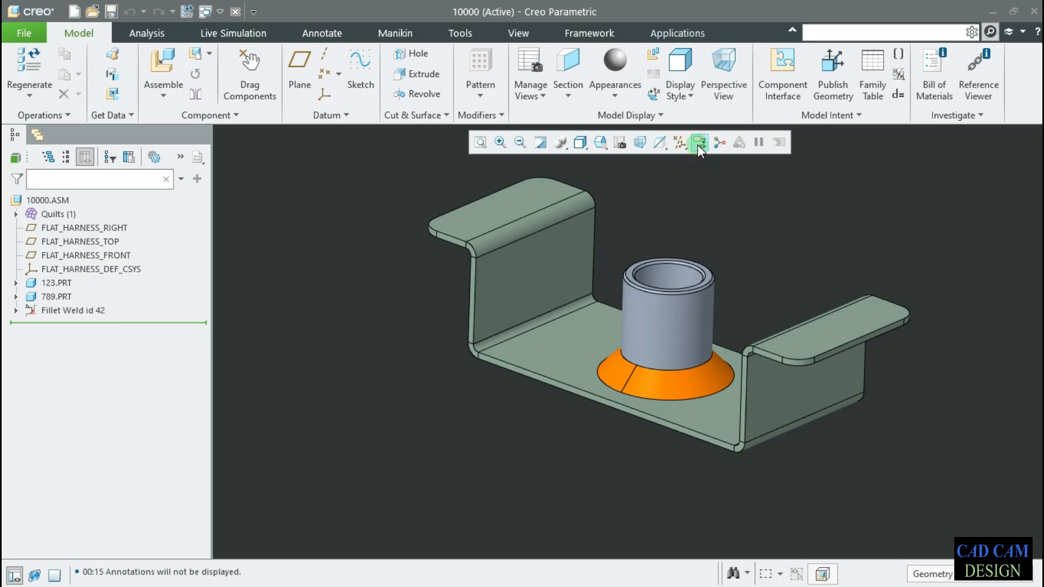
left_click(103, 60)
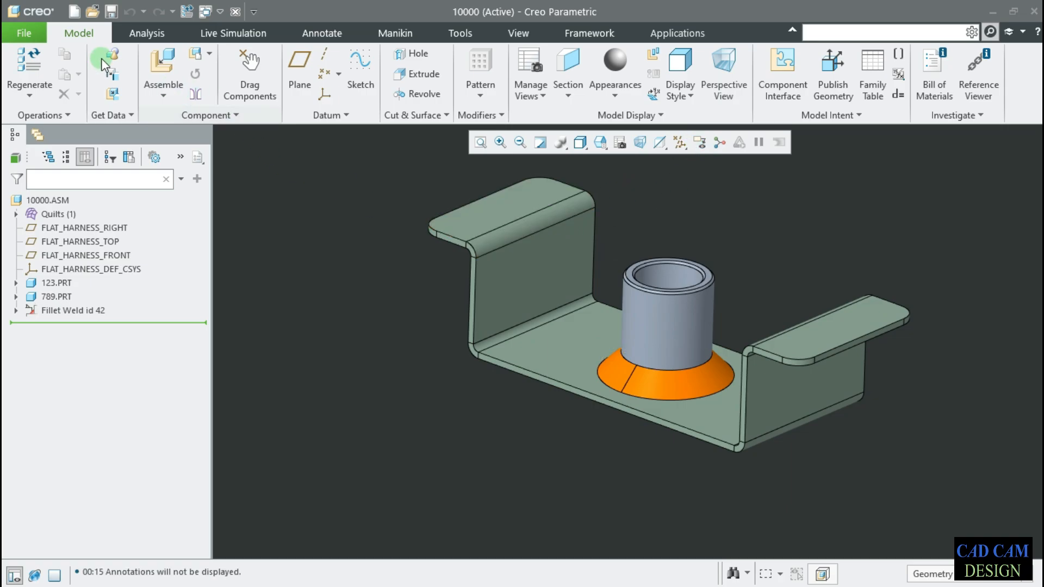
Review the assembly's material, units, accuracy and mass entries in the model properties, and close the assembly window.
left_click(32, 33)
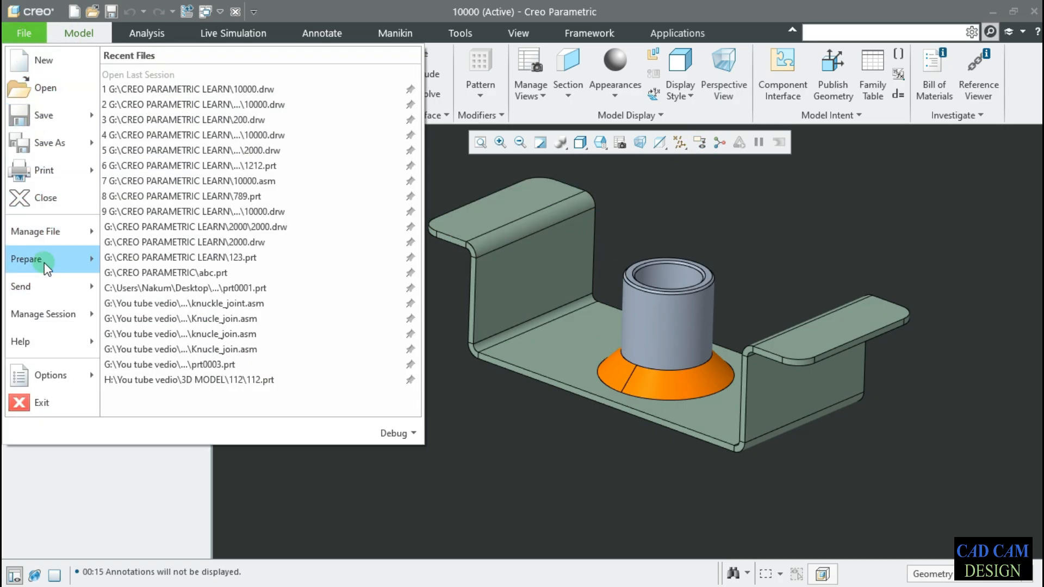
left_click(176, 115)
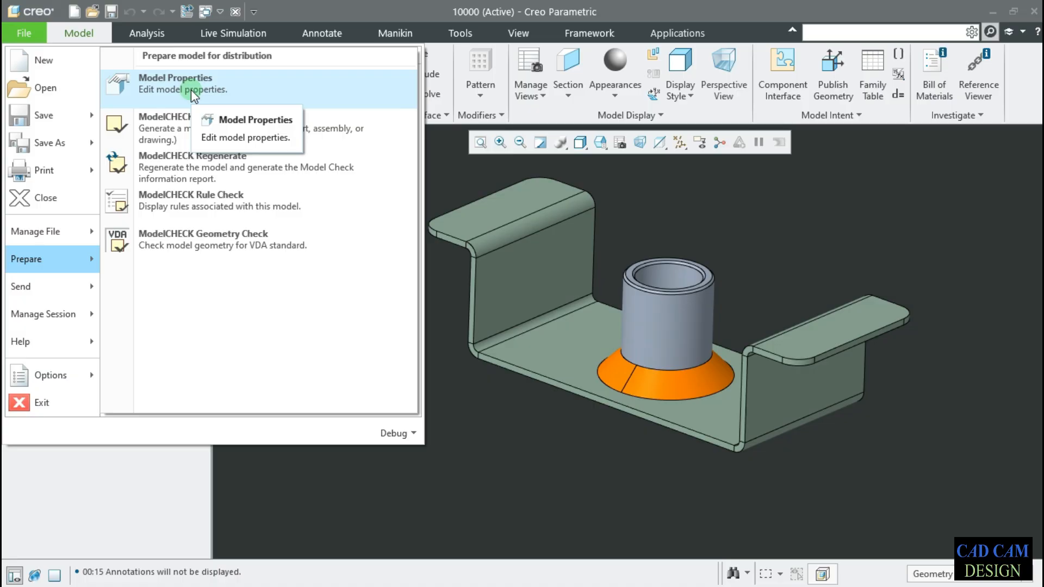
left_click(192, 92)
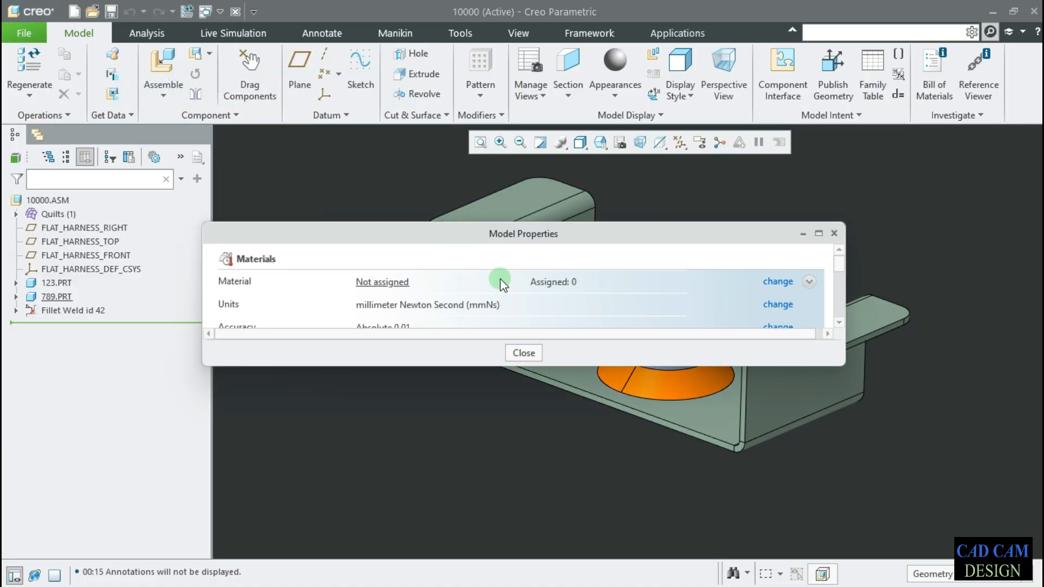
scroll(742, 318, "down", 5)
scroll(740, 313, "up", 3)
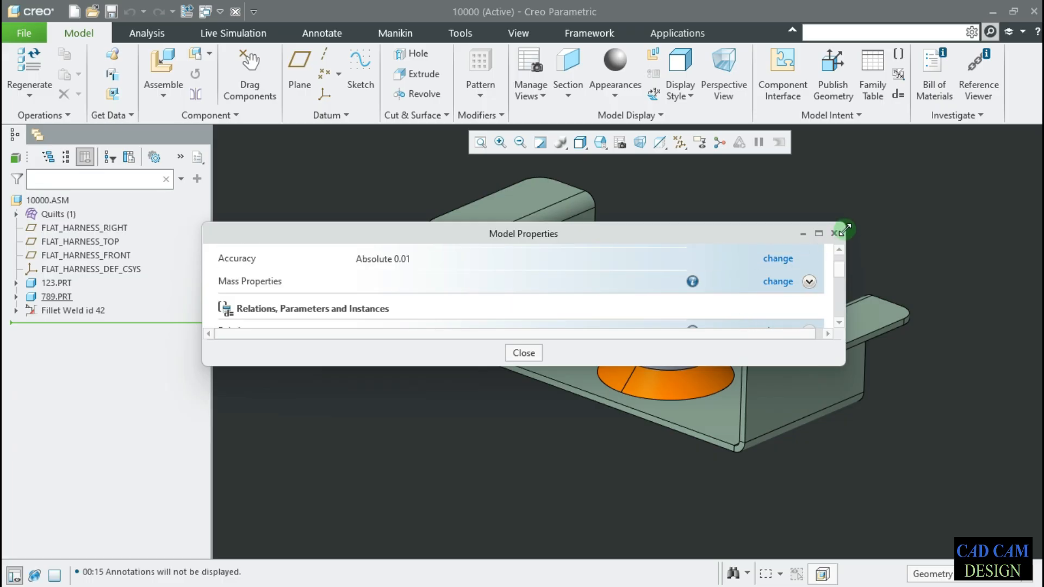
left_click(834, 233)
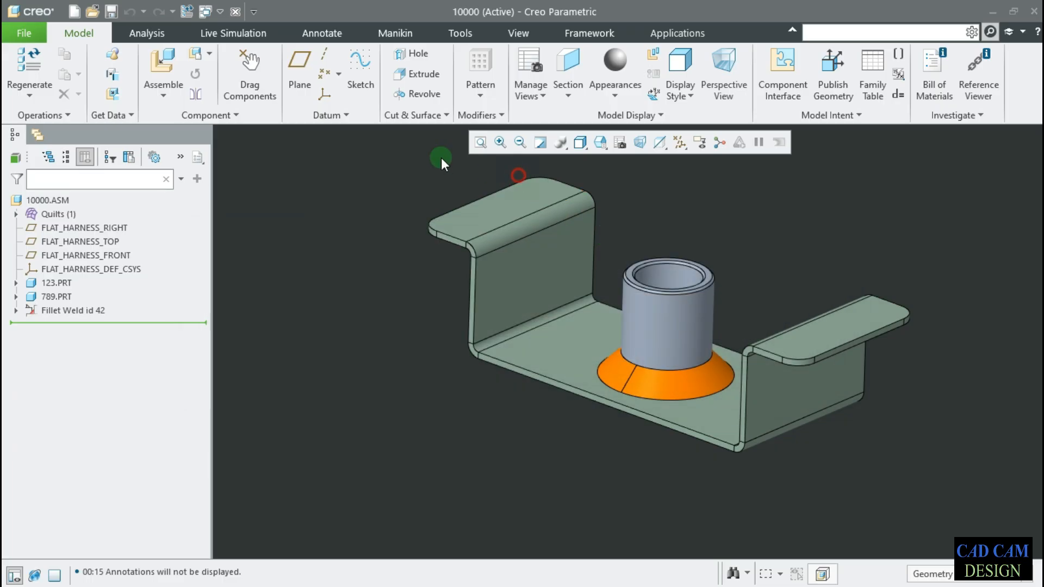
left_click(236, 8)
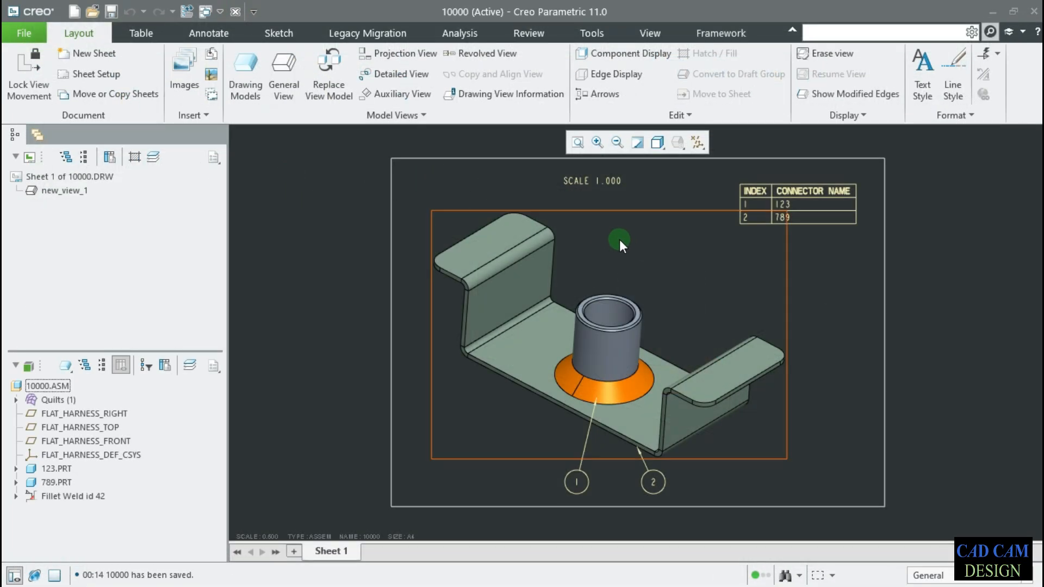
Open the 789.PRT part from the drawing's model tree and display its model properties.
right_click(56, 482)
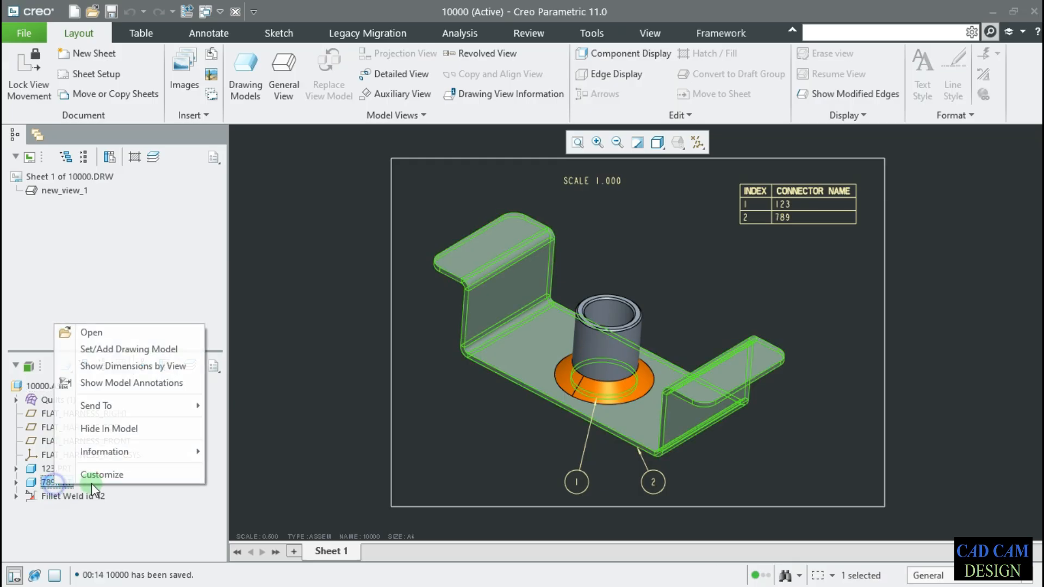
left_click(109, 333)
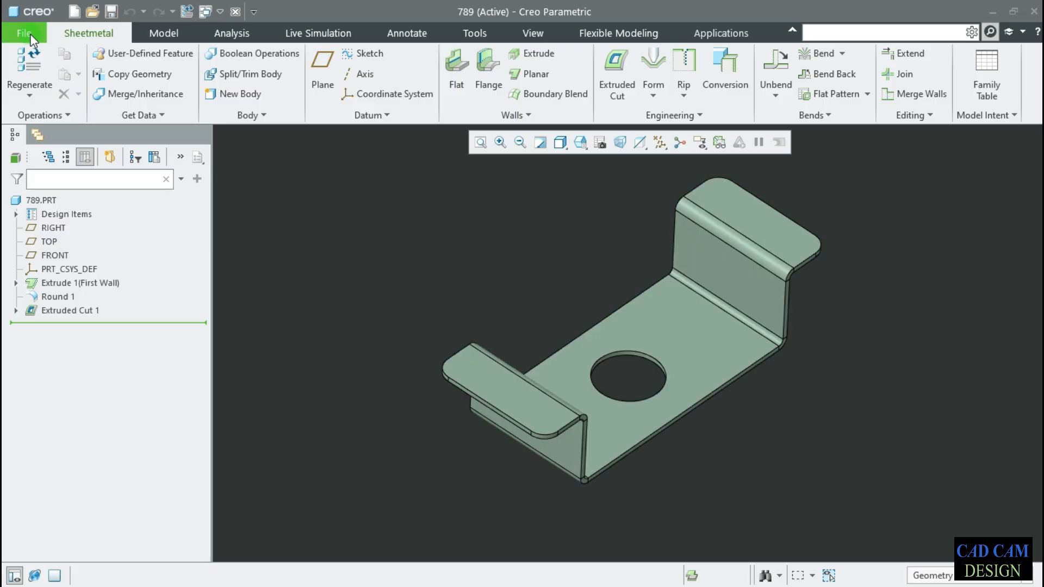
left_click(31, 34)
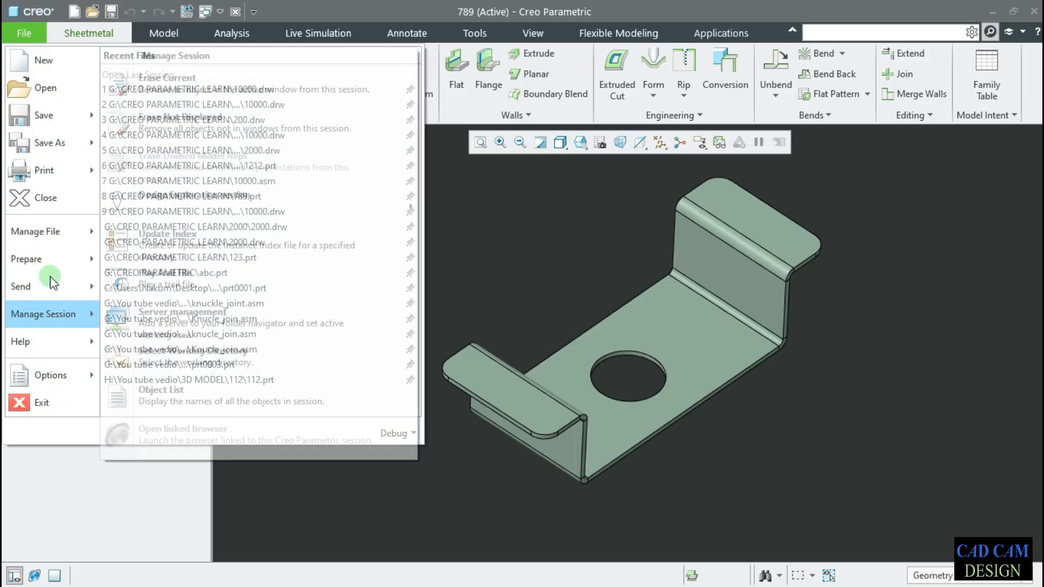
mouse_move(60, 258)
left_click(174, 84)
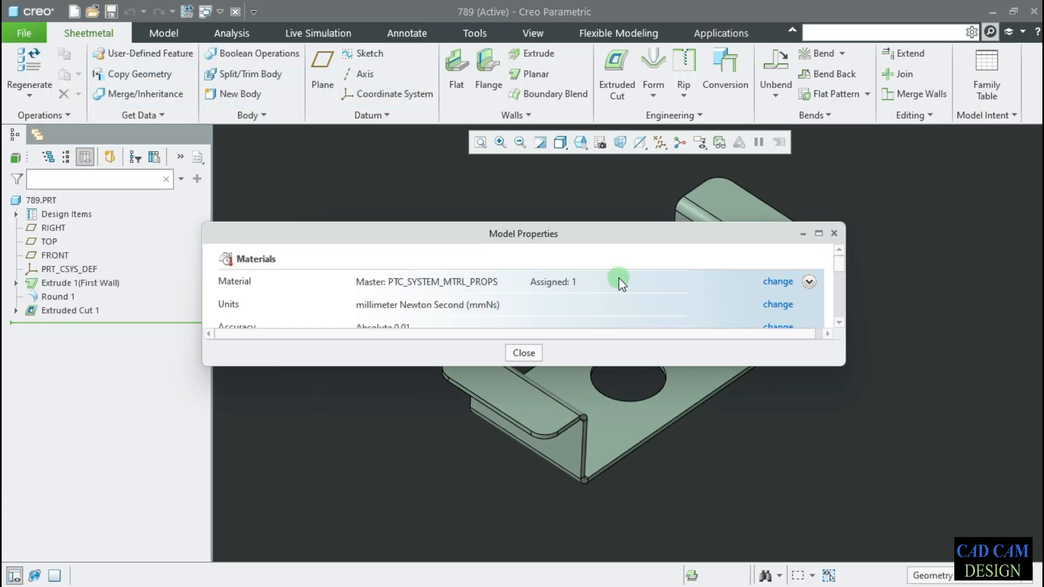
Enlarge the model properties window to review the materials and sheetmetal entries, and close the part window.
left_click_drag(577, 366, 577, 488)
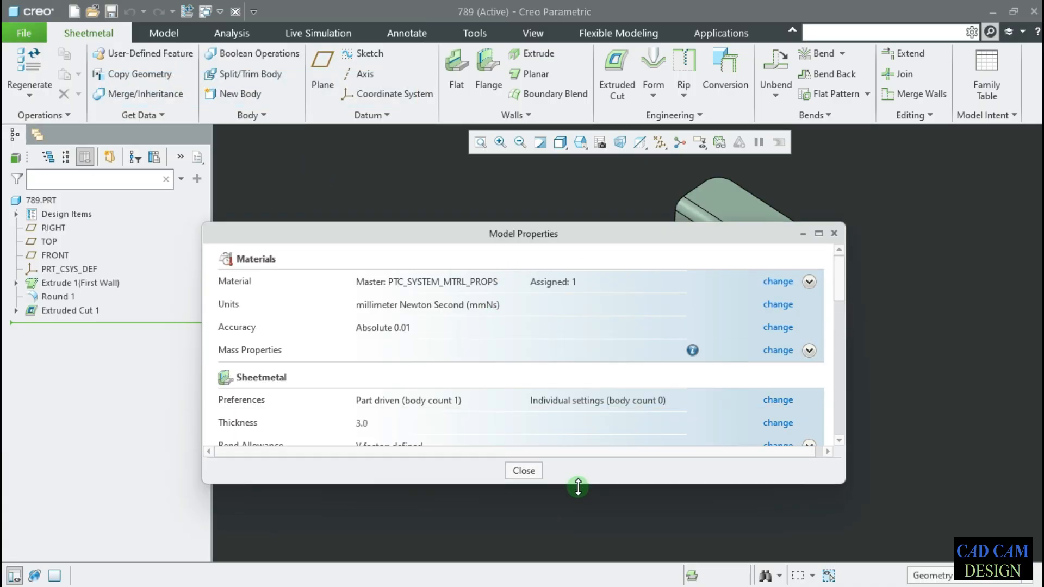
left_click_drag(517, 234, 522, 144)
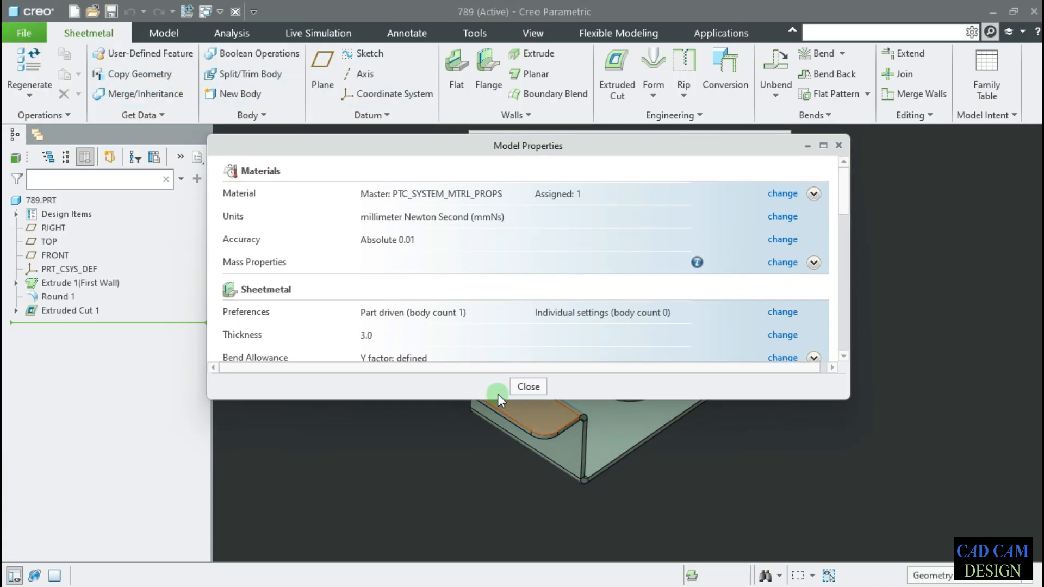
left_click_drag(499, 400, 502, 506)
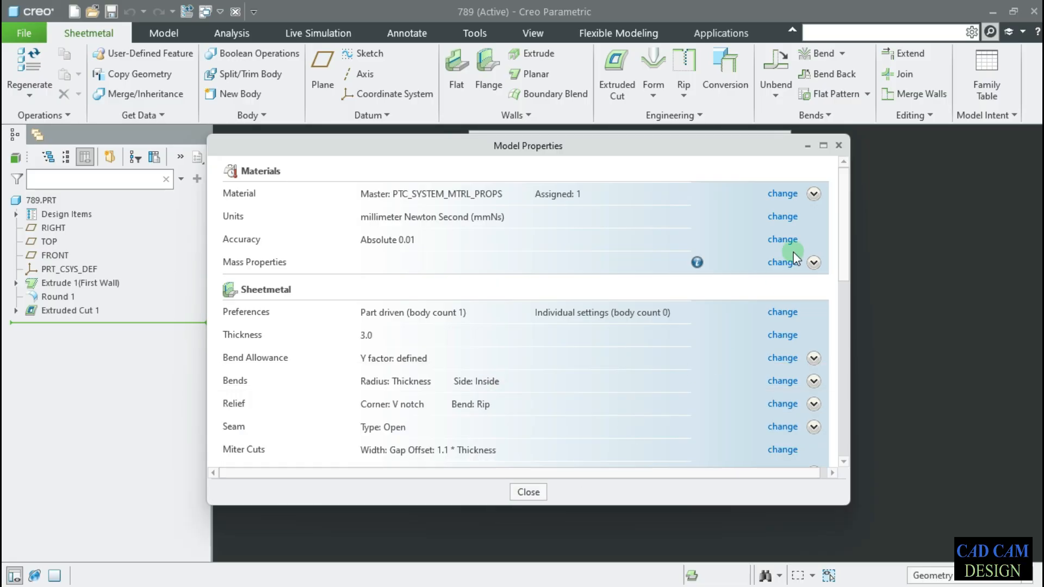
left_click(838, 146)
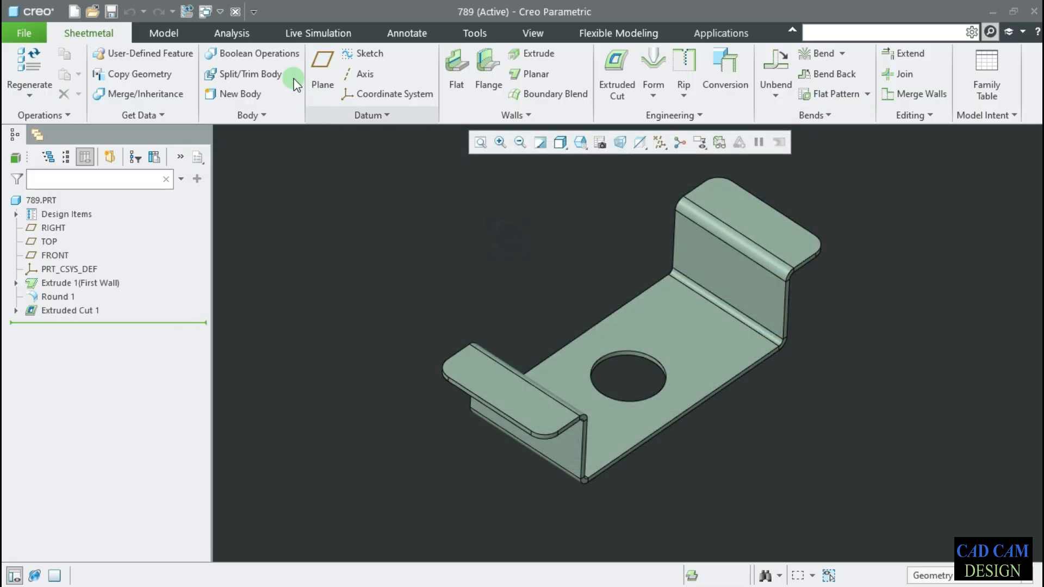
left_click(231, 11)
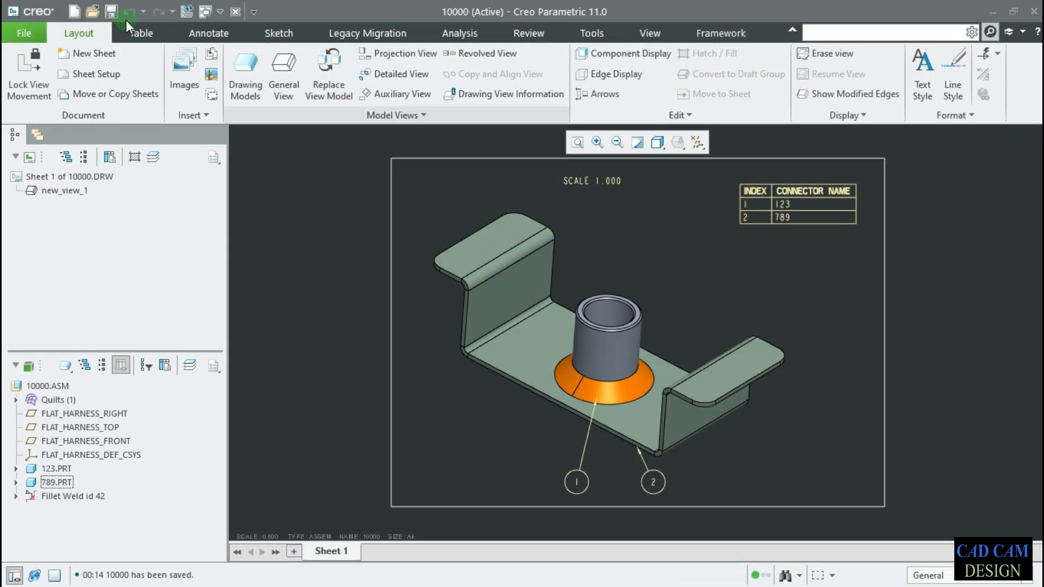
Set 789.PRT as the current drawing model, and switch back to the Master Rep of 10000.ASM.
left_click(33, 33)
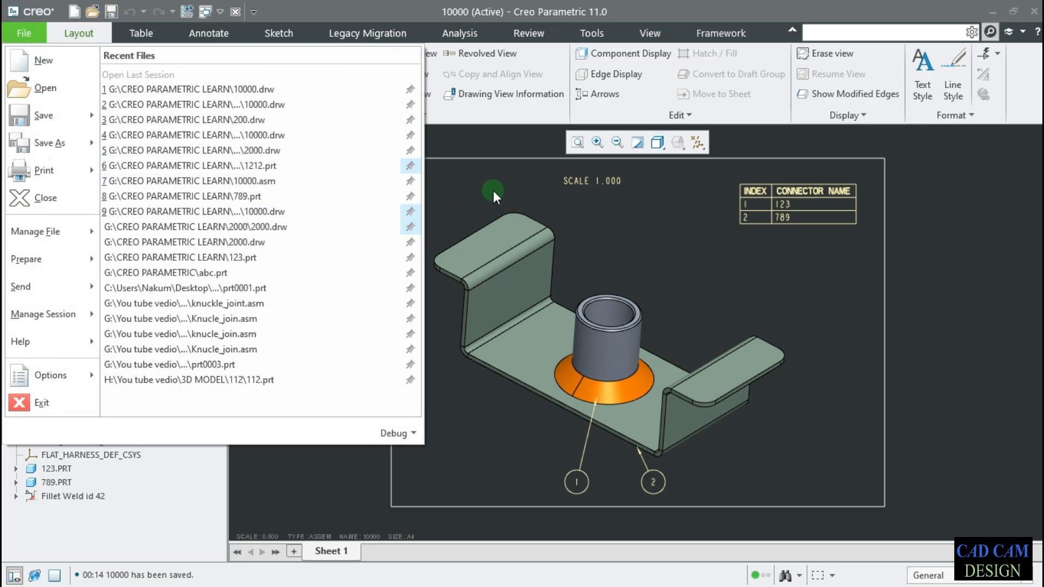
left_click(511, 160)
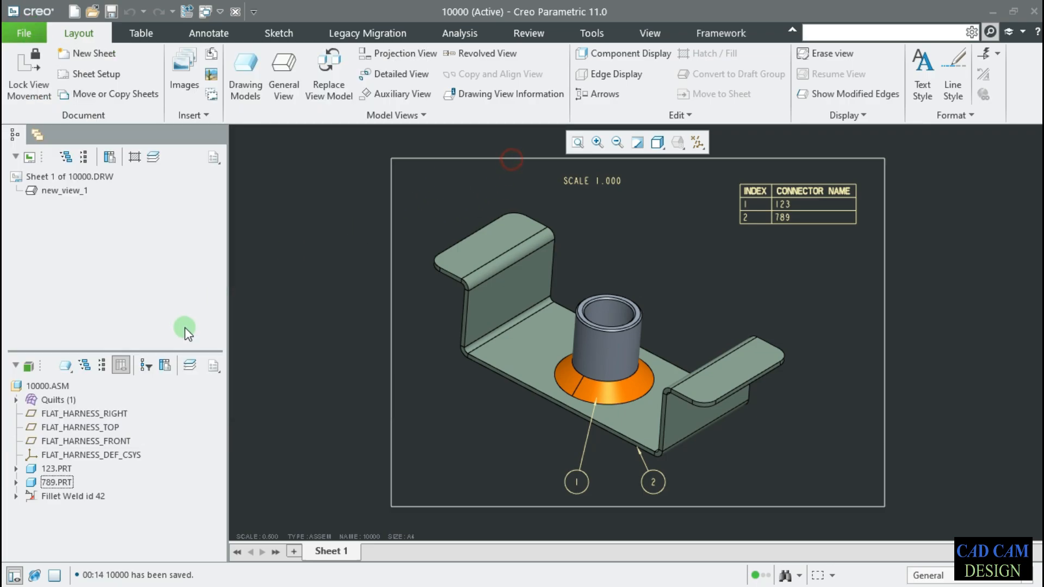
left_click(57, 483)
right_click(62, 484)
left_click(102, 345)
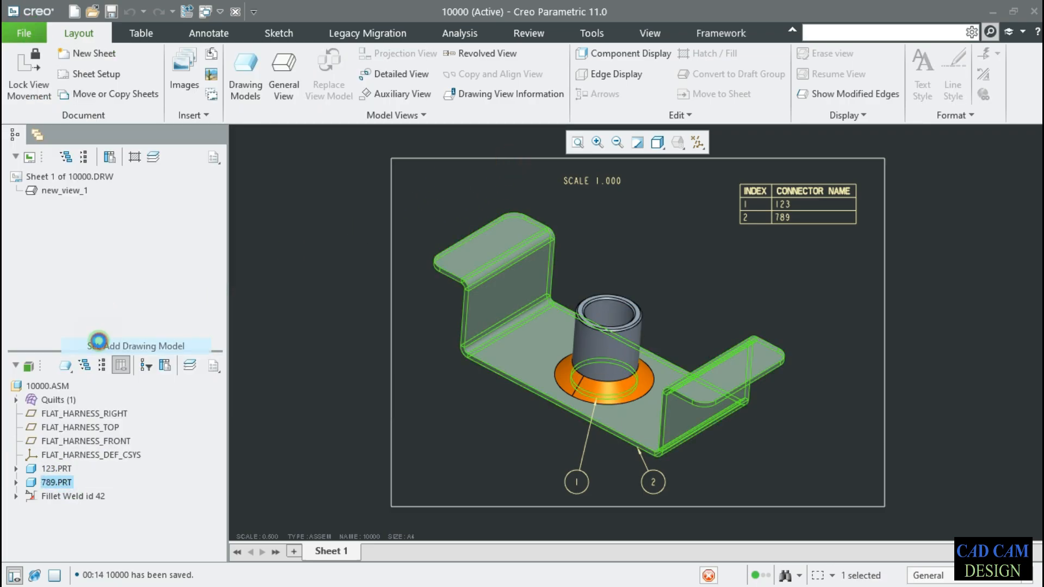
left_click(65, 366)
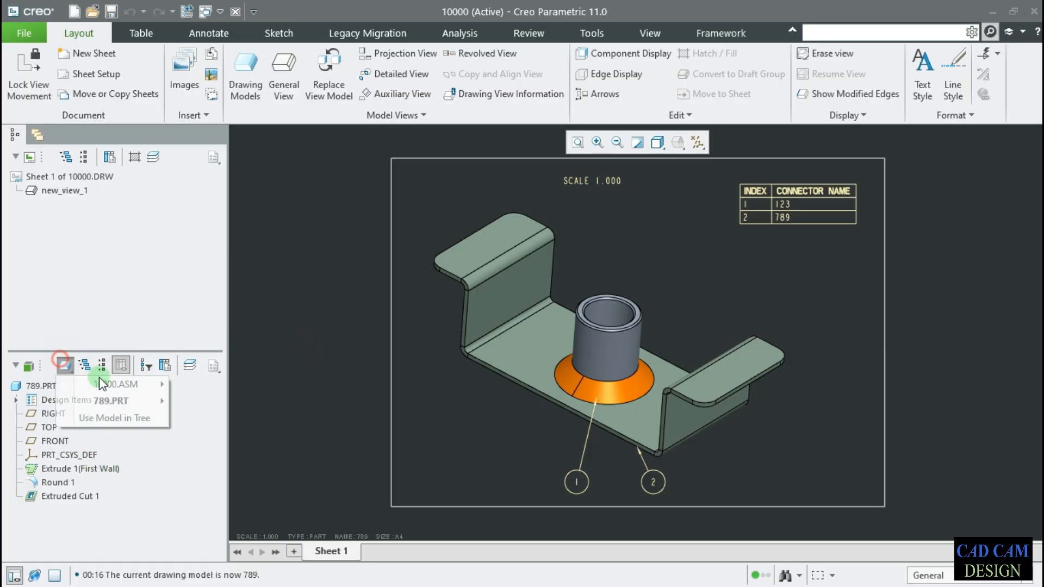
left_click(212, 385)
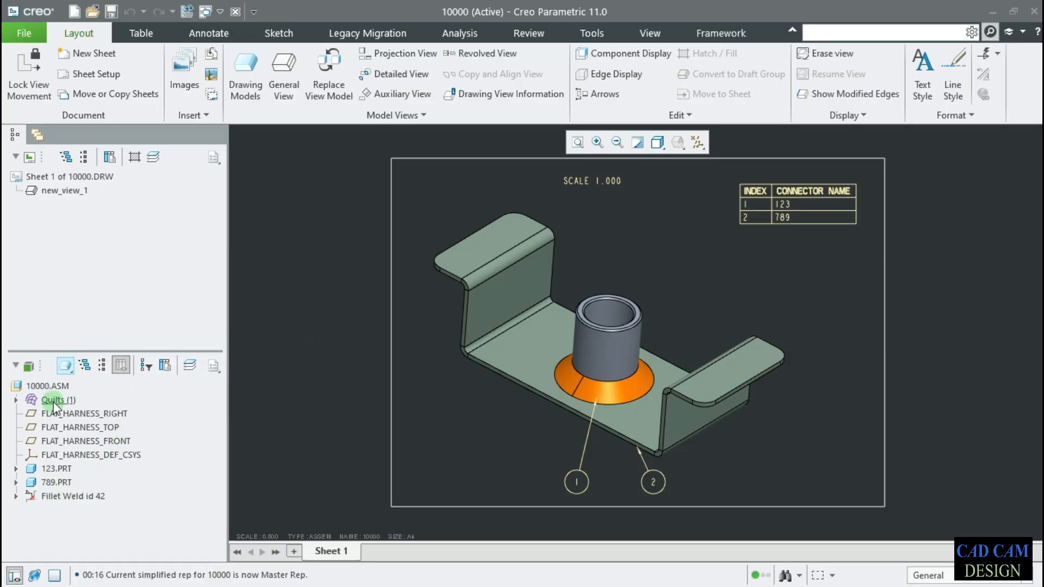
Reopen the 789.PRT part from the model tree of the 10000 drawing.
left_click(48, 385)
right_click(60, 387)
left_click(50, 468)
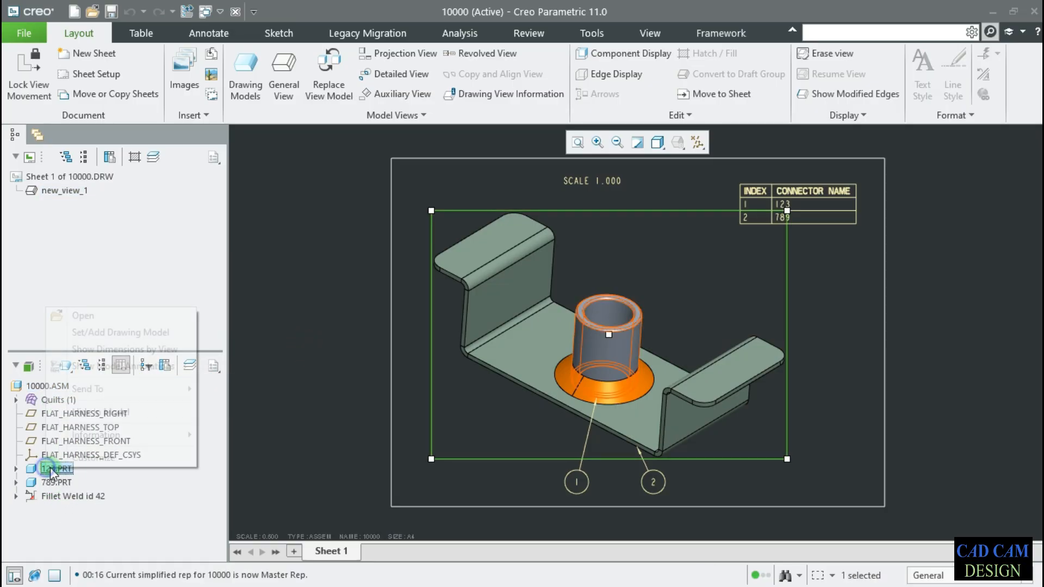
right_click(50, 468)
left_click(60, 488)
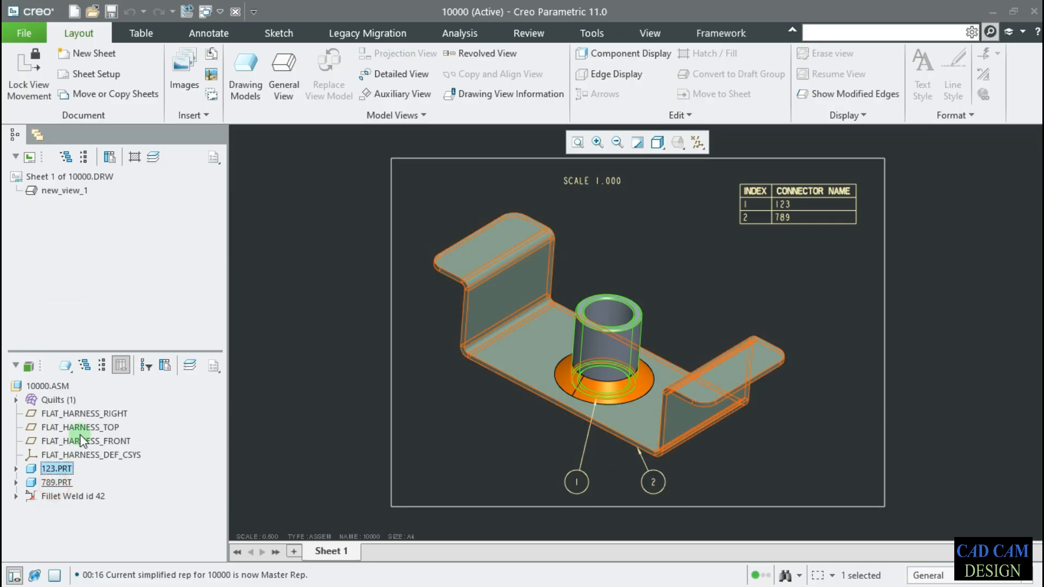
left_click(61, 487)
right_click(61, 488)
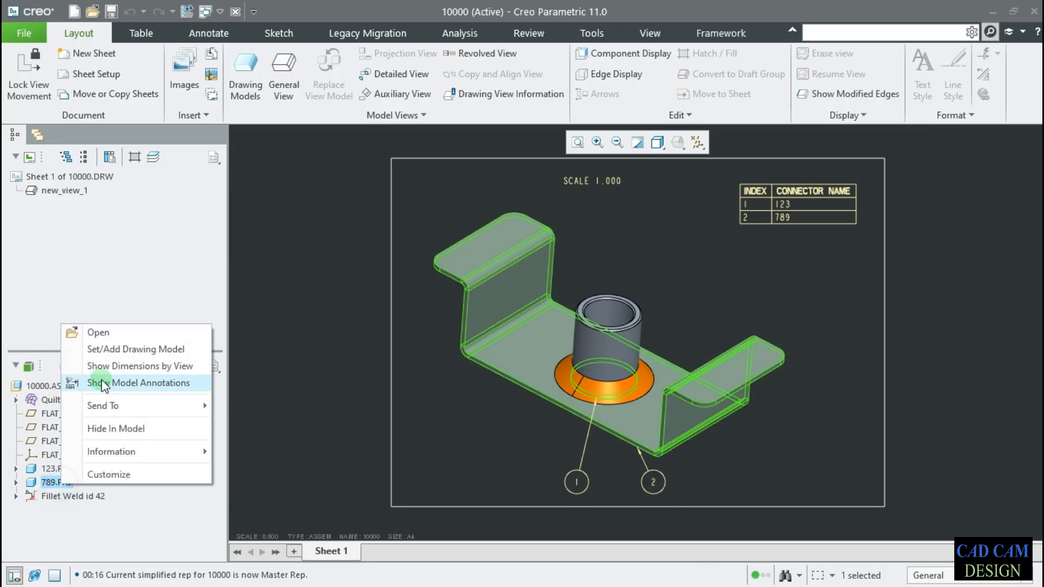
left_click(97, 333)
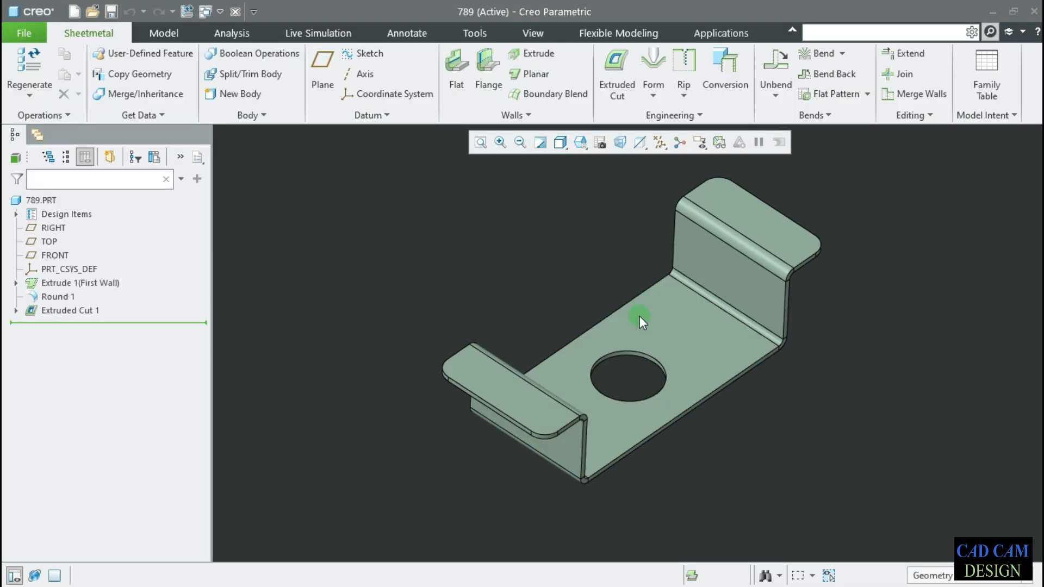
Display the 789 part's model properties and enlarge the window to include the relations, parameters and instance entries.
left_click(24, 33)
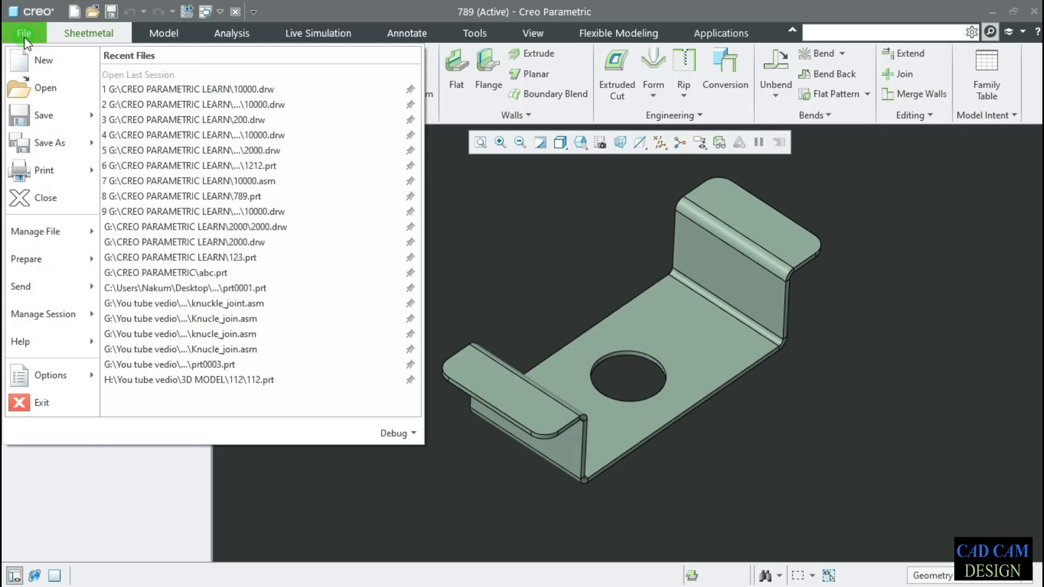
left_click(65, 277)
left_click(67, 258)
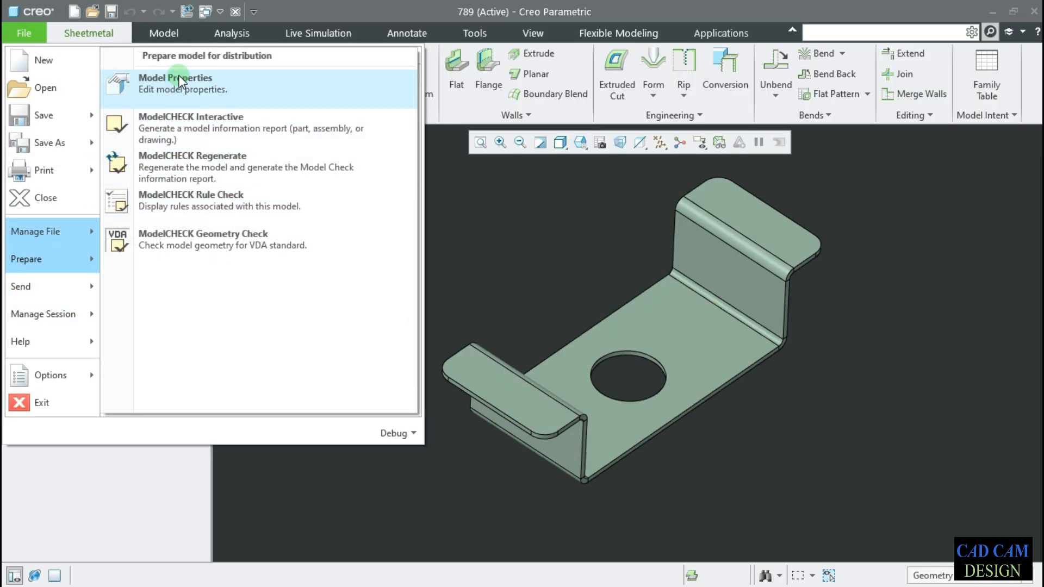
left_click(166, 81)
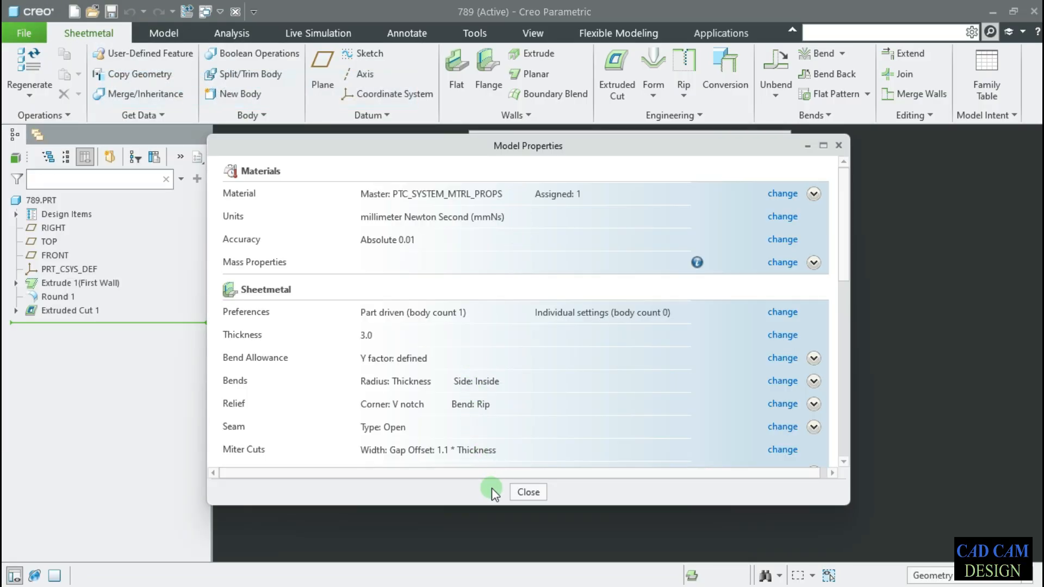
left_click_drag(509, 145, 512, 62)
left_click(462, 428)
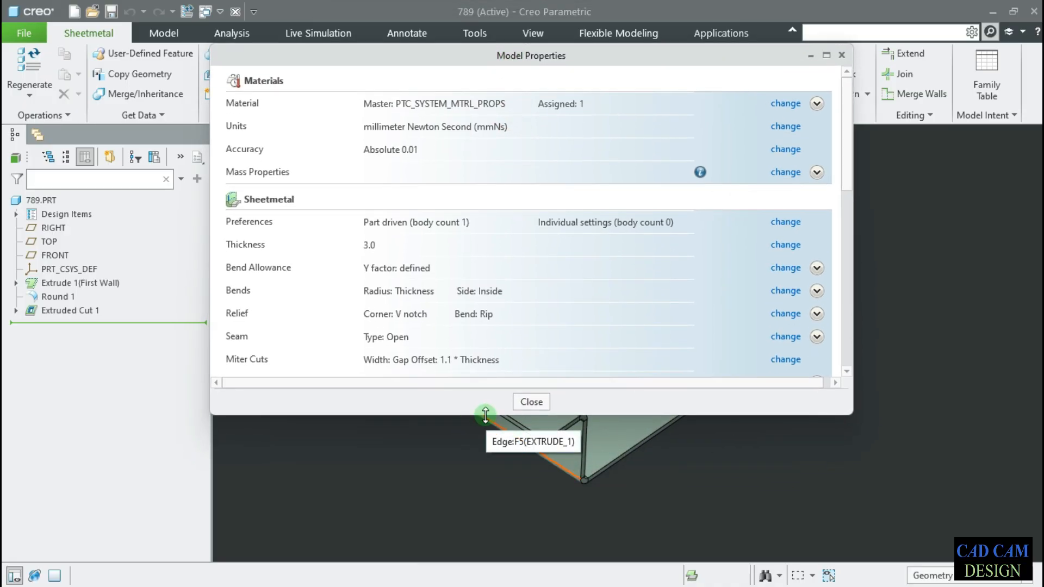
left_click_drag(485, 415, 486, 534)
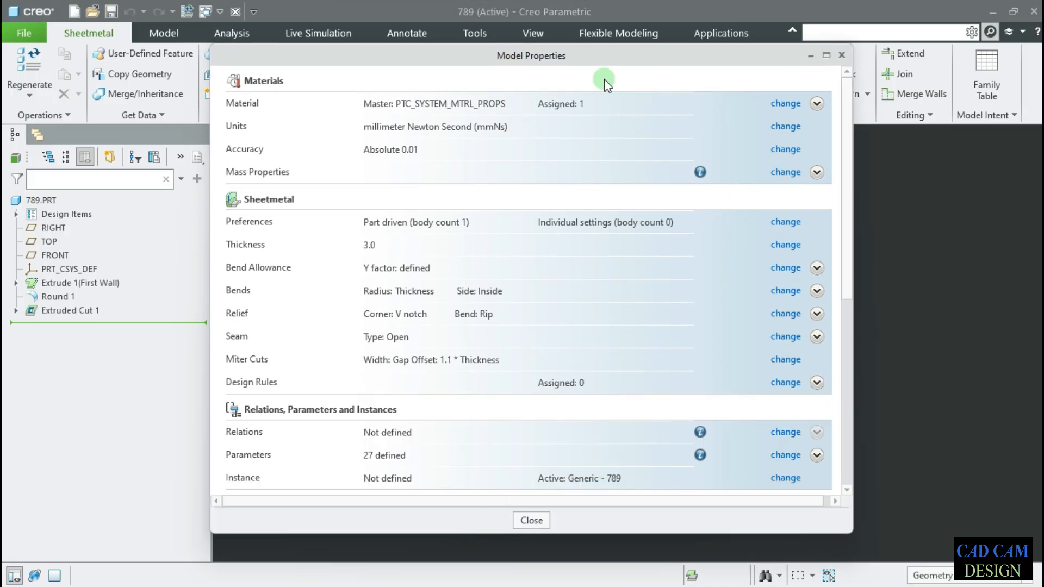
Shift the part view aside and reposition the model properties window so both can be seen together.
left_click_drag(516, 68, 169, 65)
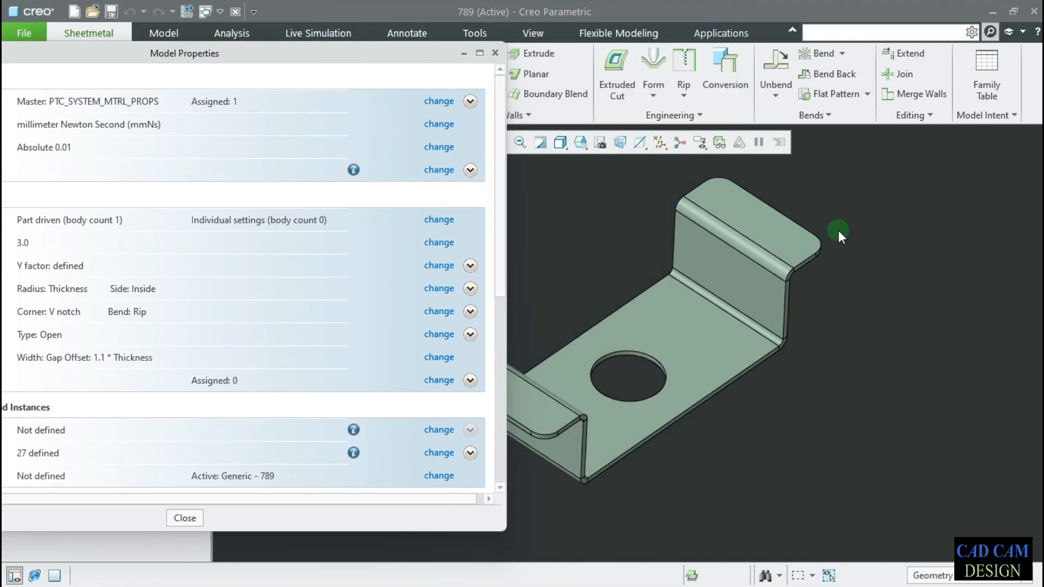
scroll(700, 237, "up", 3)
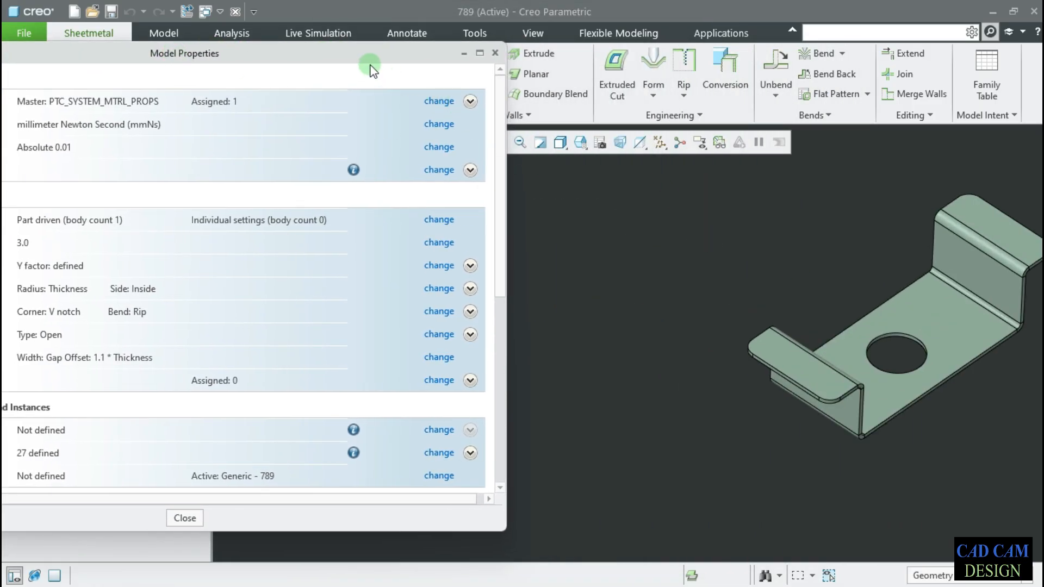
left_click_drag(358, 54, 612, 68)
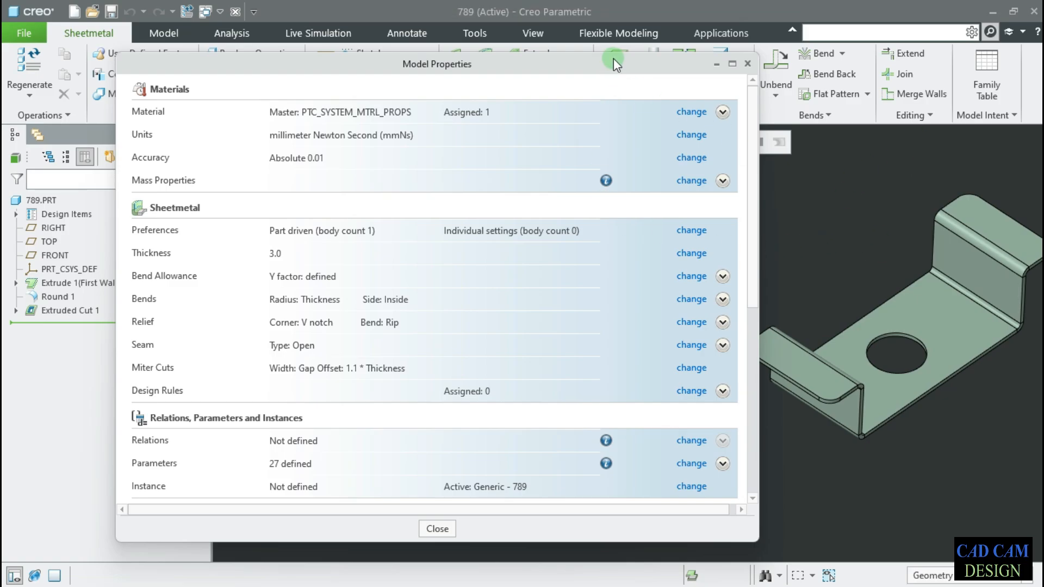
left_click_drag(614, 59, 608, 64)
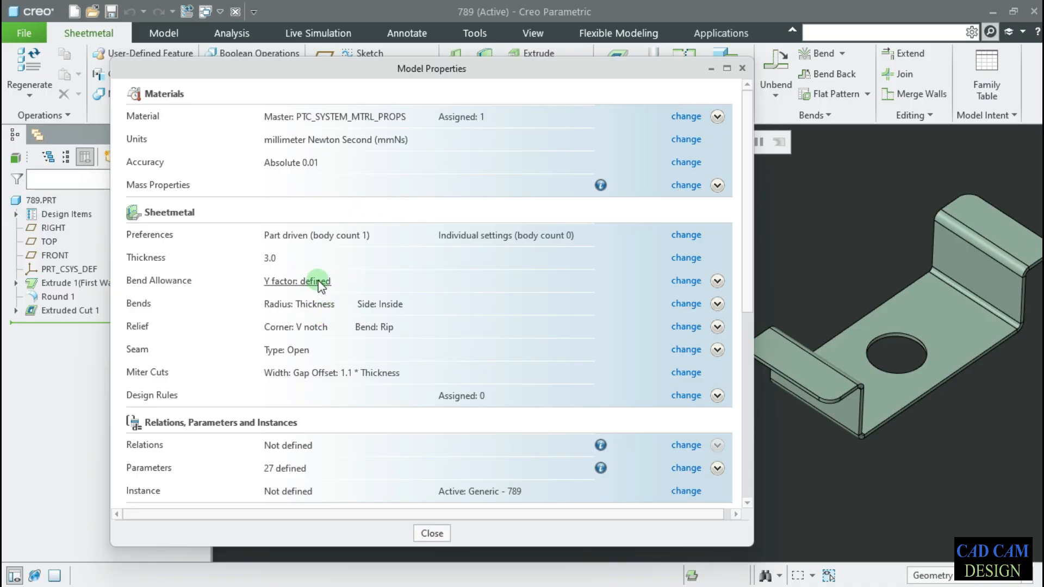
Review the part's bend allowance settings and its accuracy type and value options, cancelling without changing them.
left_click(685, 284)
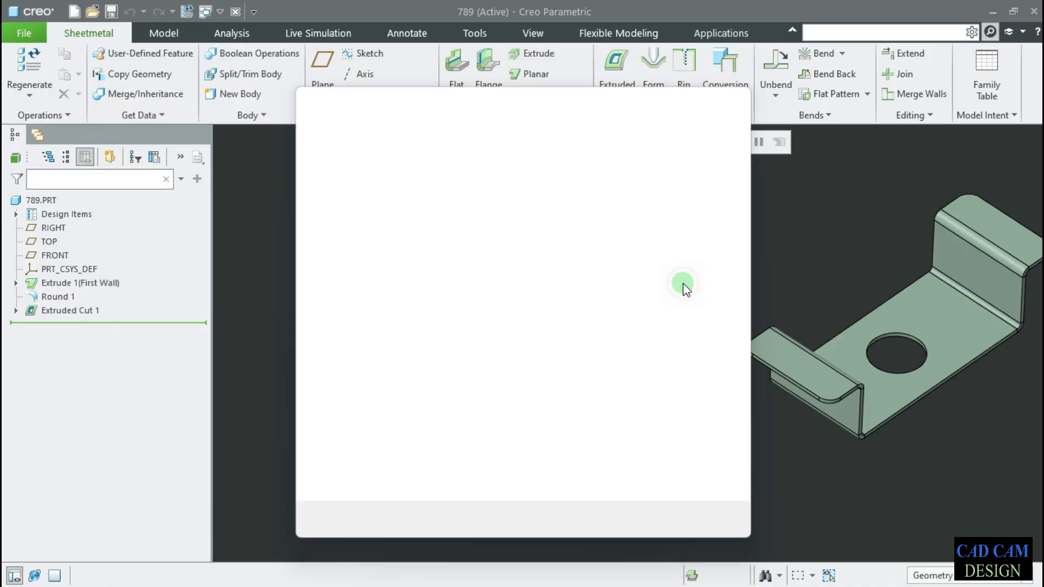
left_click(732, 103)
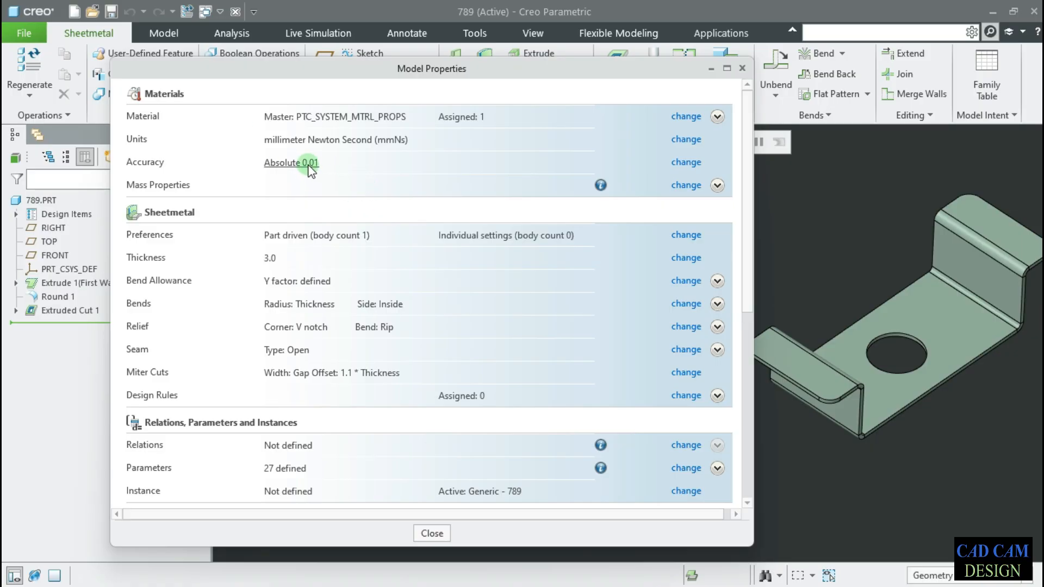
left_click(687, 163)
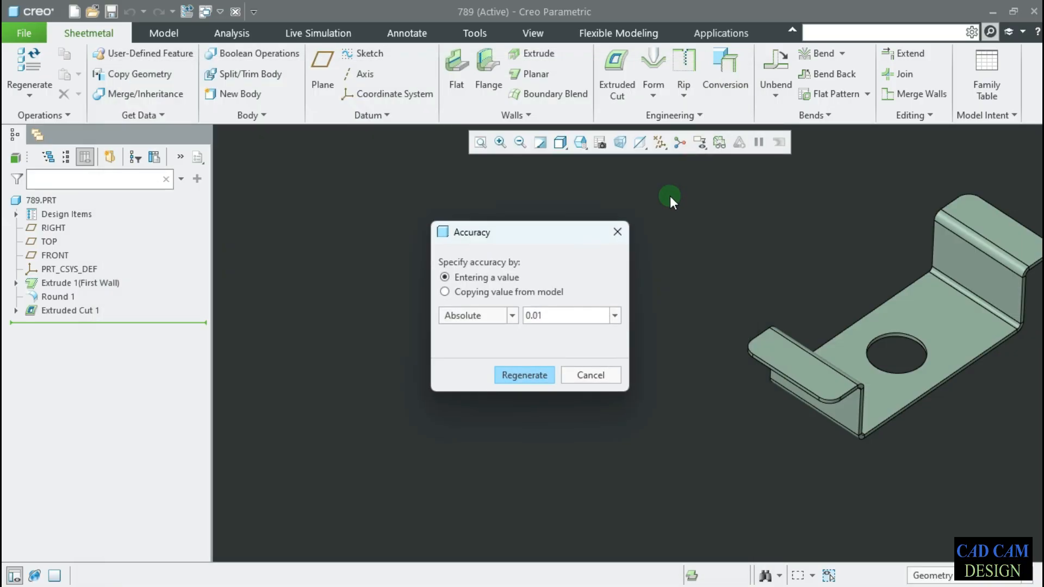
left_click(505, 322)
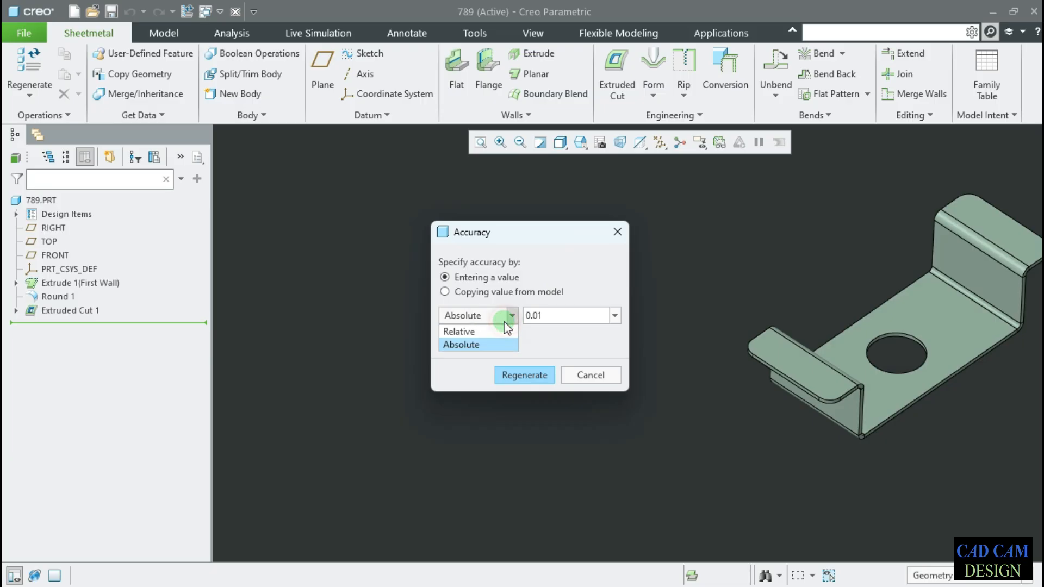
left_click(497, 317)
double_click(566, 320)
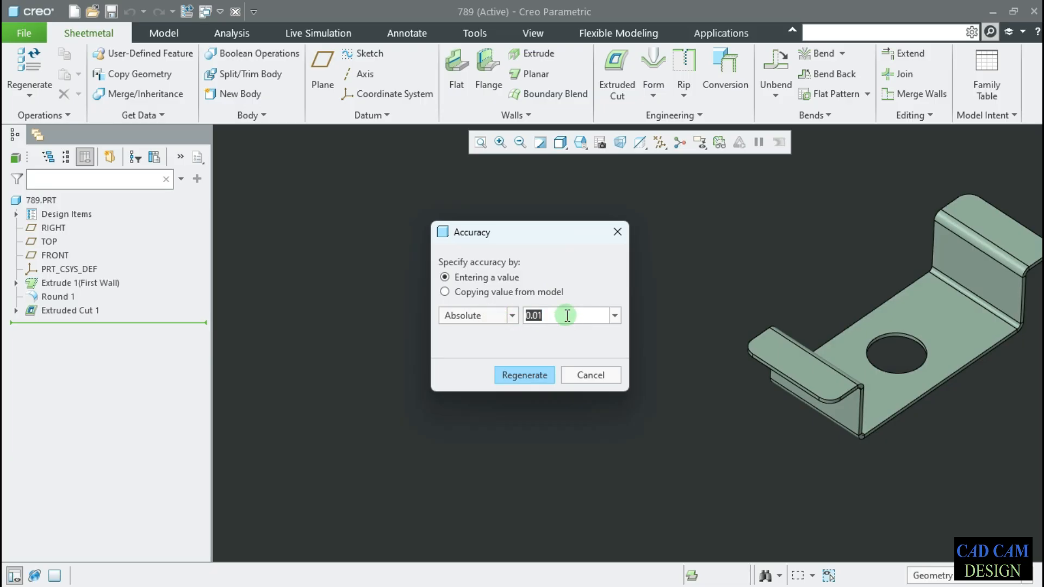
left_click(570, 320)
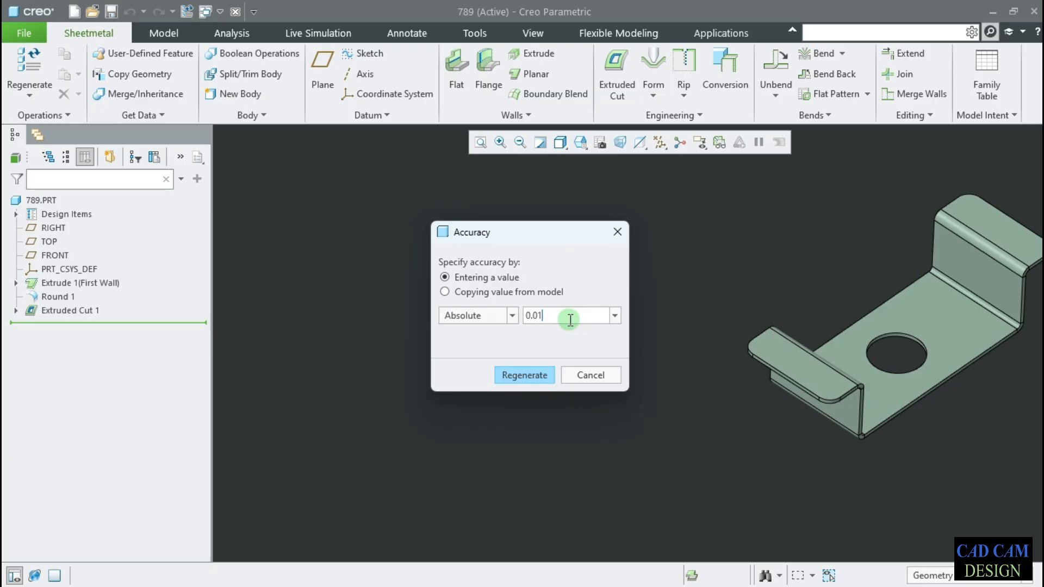
left_click(580, 374)
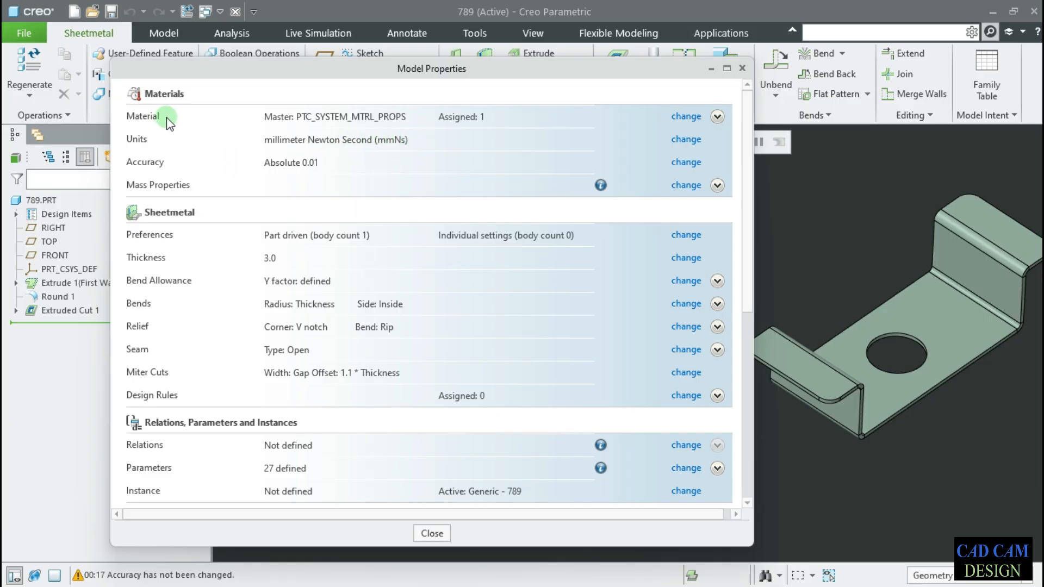
Assign the mercury material from the Fluid-Materials library to the 789 part, suppressing the default material message for the future.
left_click(674, 124)
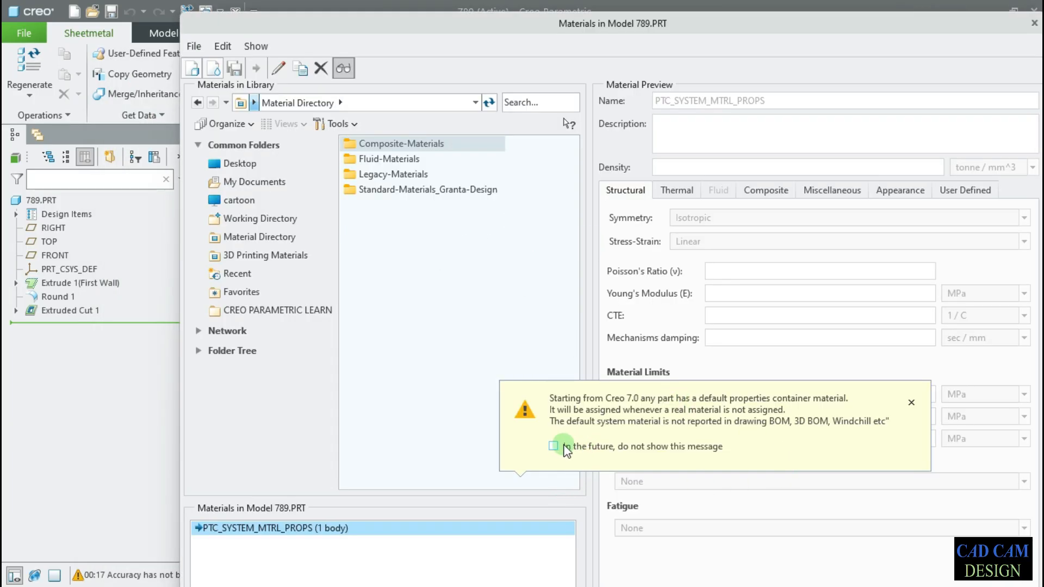
left_click(564, 445)
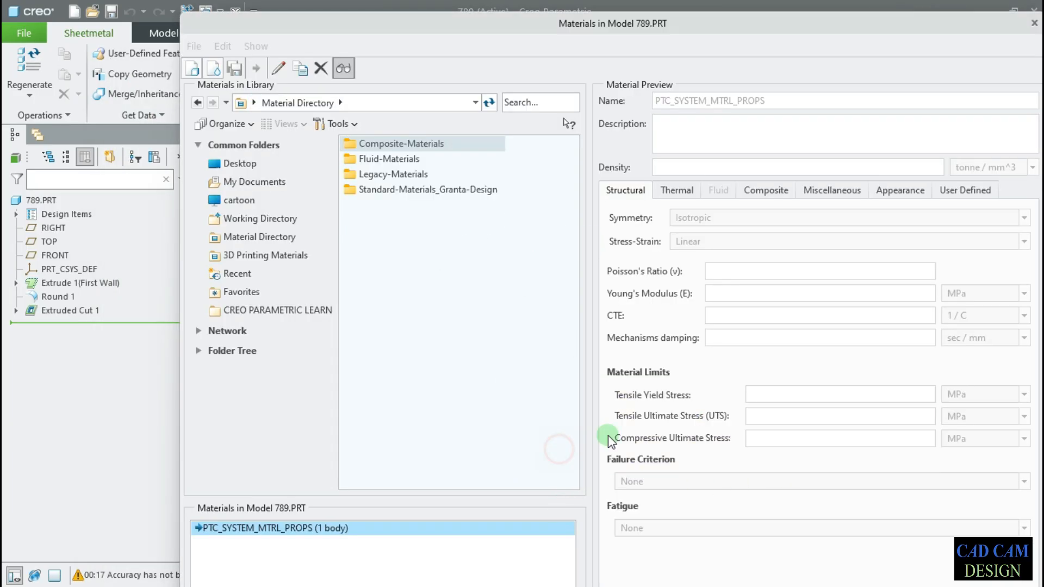
double_click(388, 160)
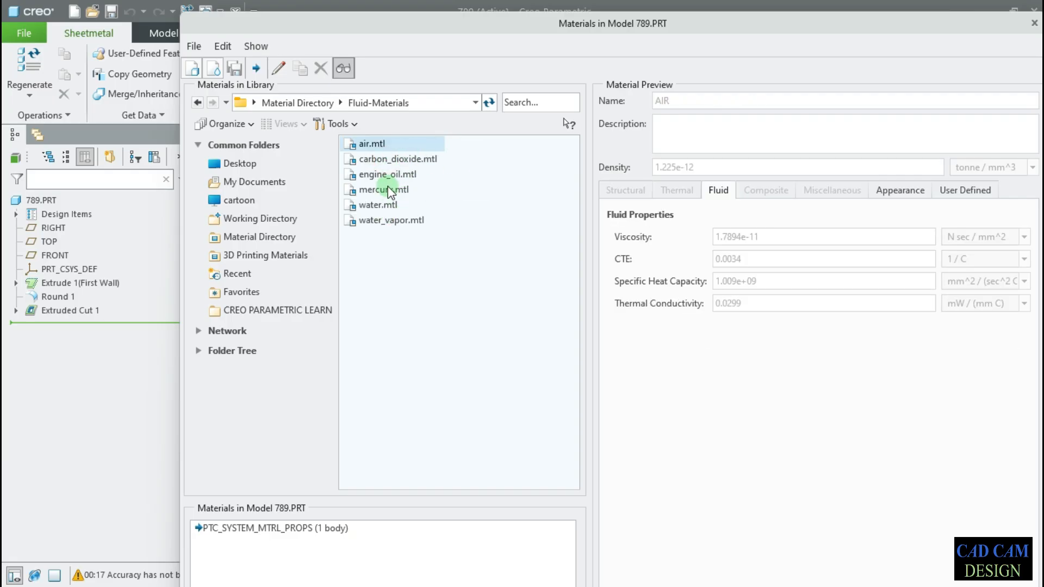
left_click(386, 190)
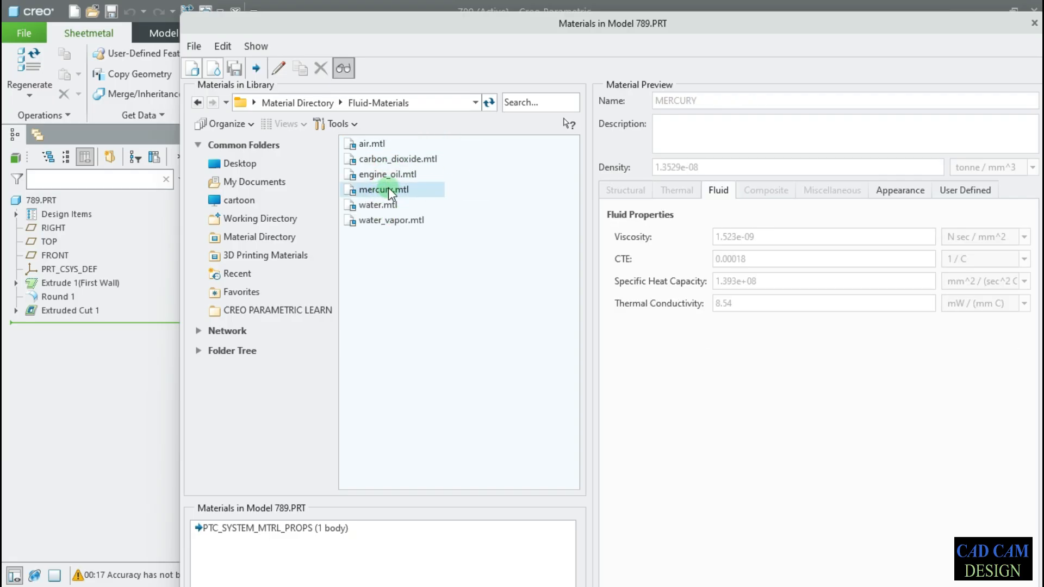
double_click(390, 191)
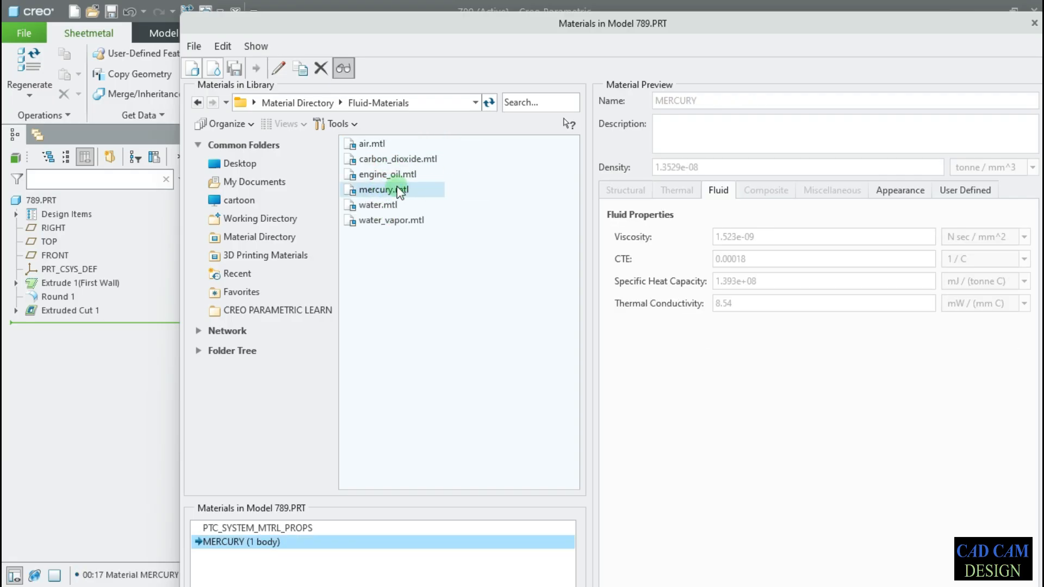
left_click(225, 542)
Preview the water materials in the Fluid-Materials library and add water.mtl to the part's materials.
left_click(361, 222)
left_click(375, 207)
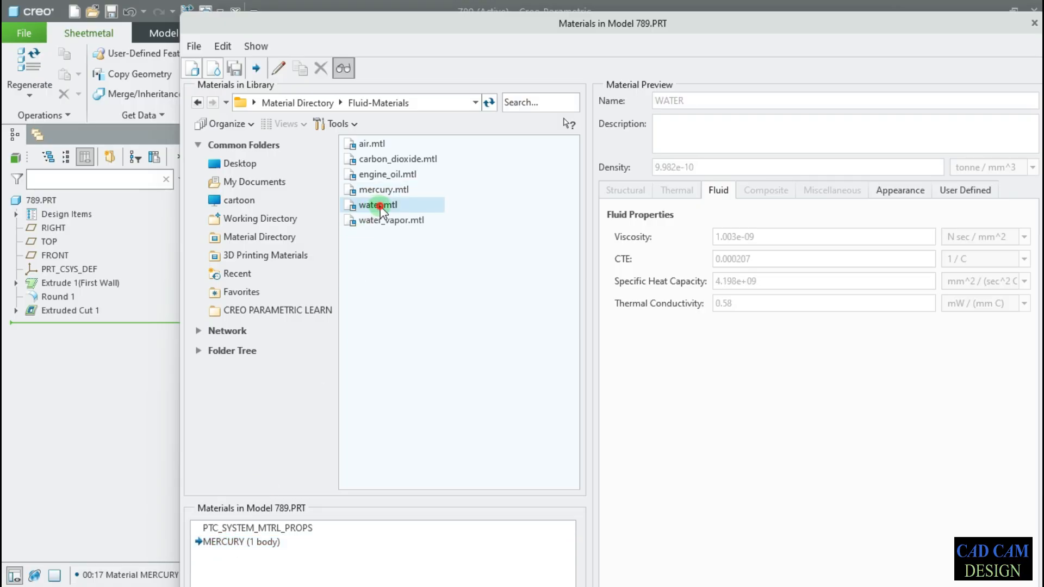
left_click(377, 220)
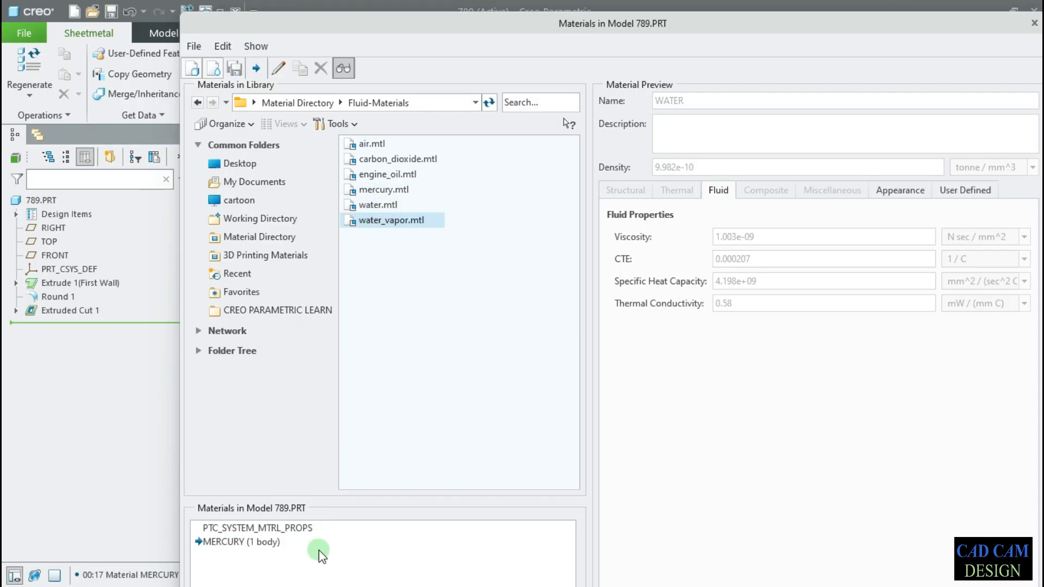
double_click(387, 207)
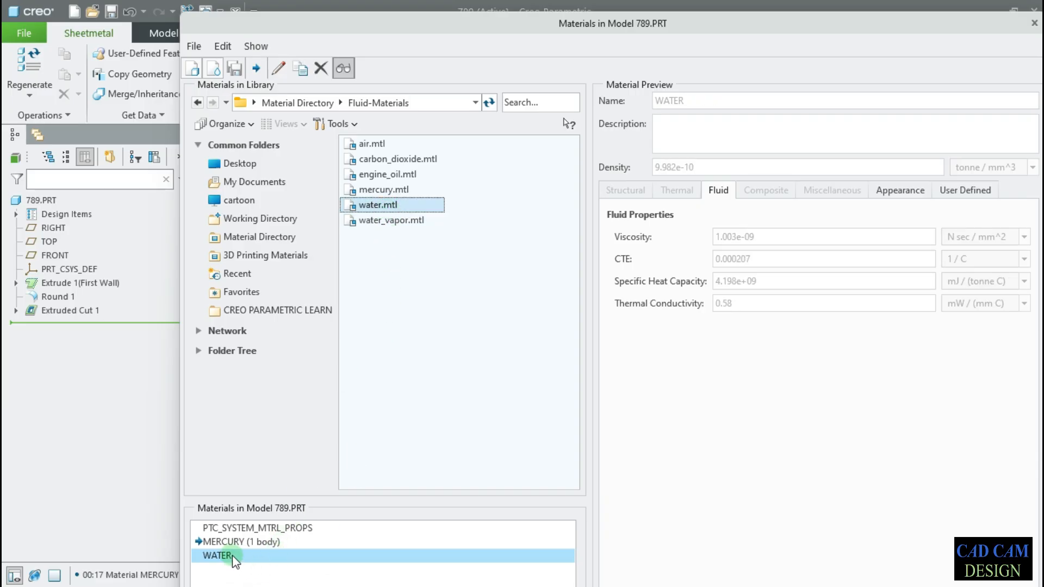
left_click(200, 544)
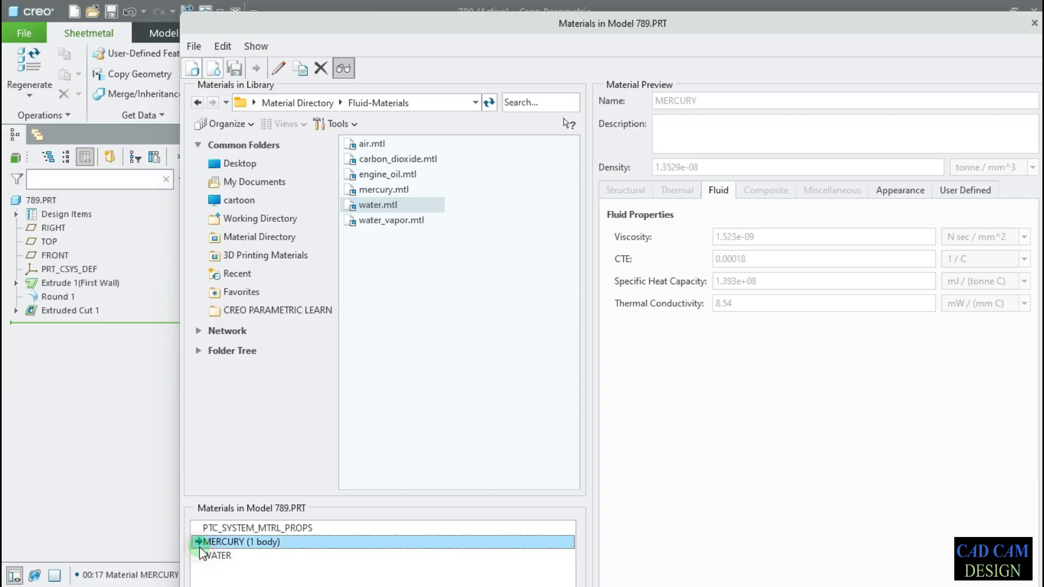
Set WATER as the part's master material, and close the materials window discarding the material changes.
left_click(221, 558)
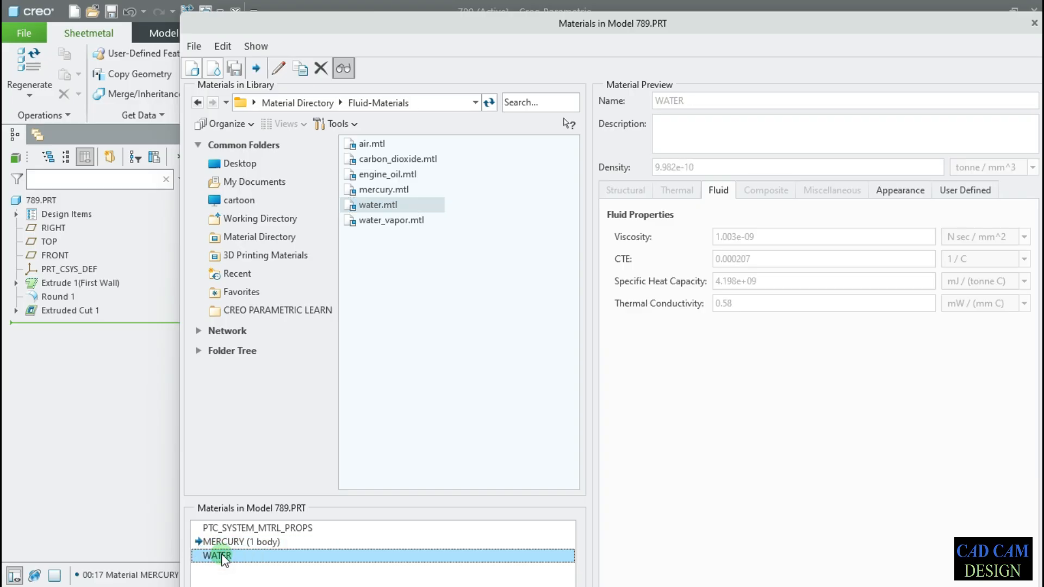
right_click(225, 558)
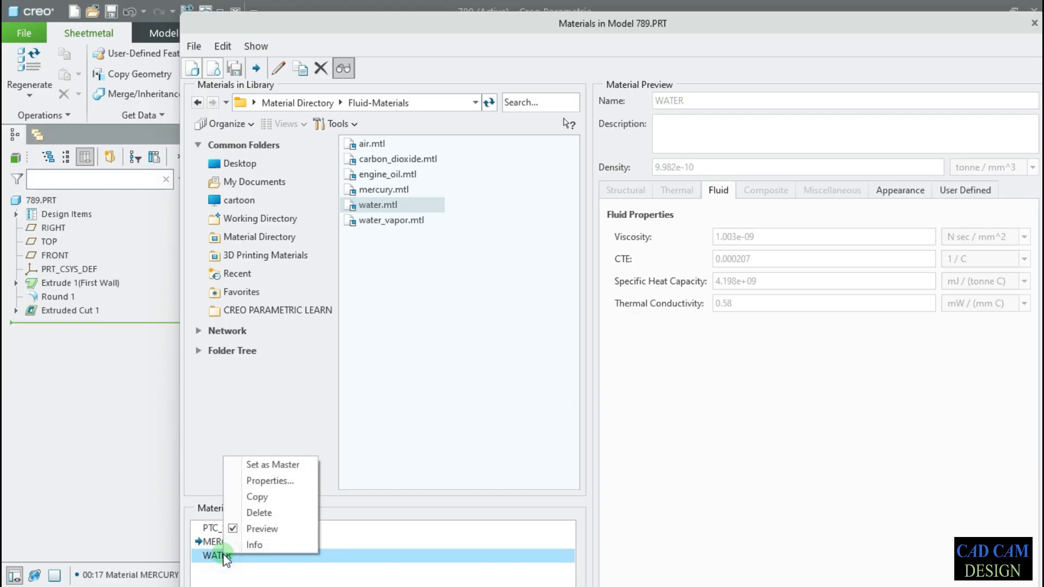
left_click(283, 469)
left_click(578, 328)
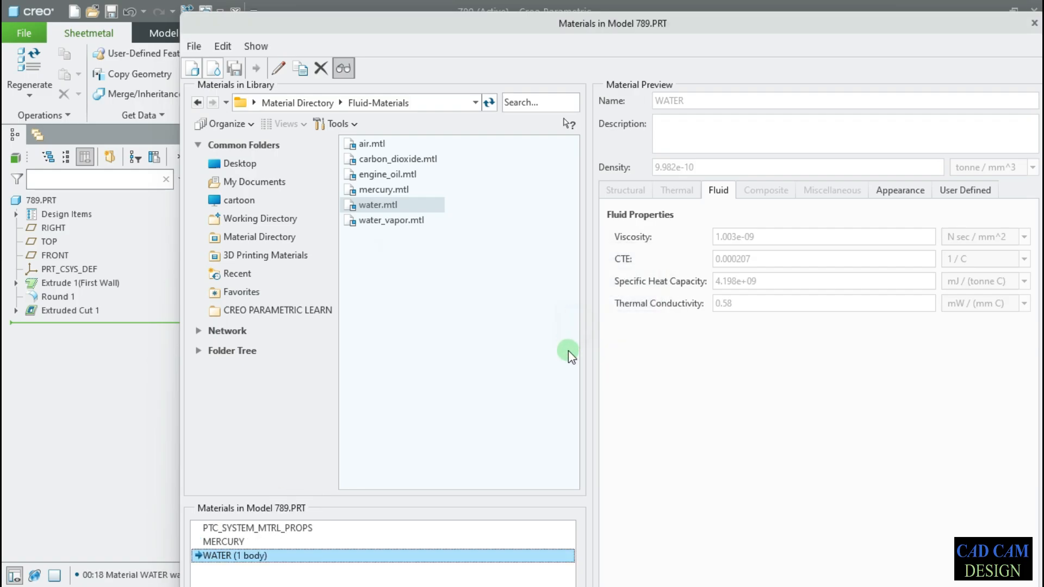
left_click(295, 556)
left_click(1034, 23)
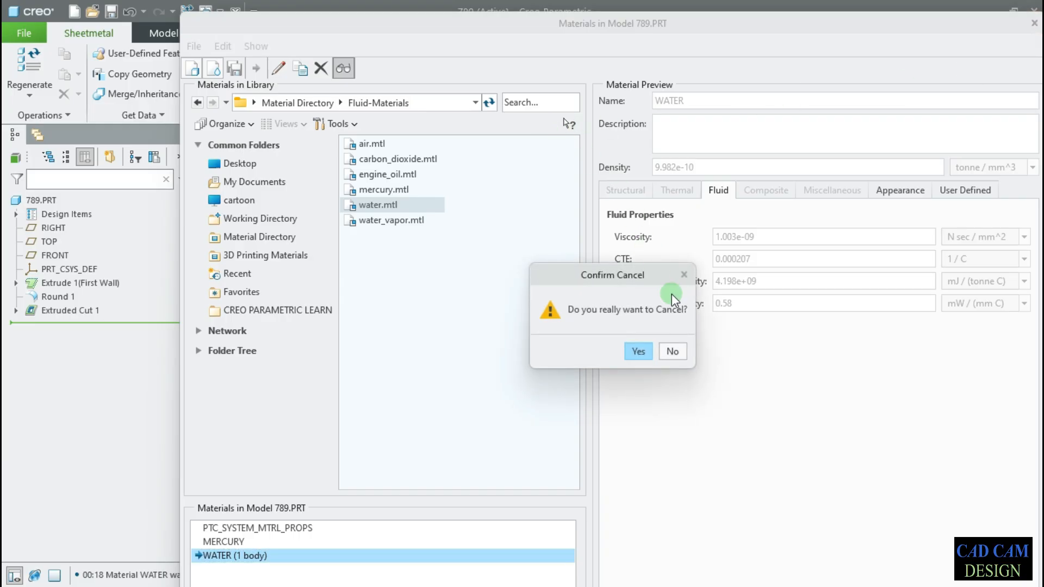
left_click(636, 349)
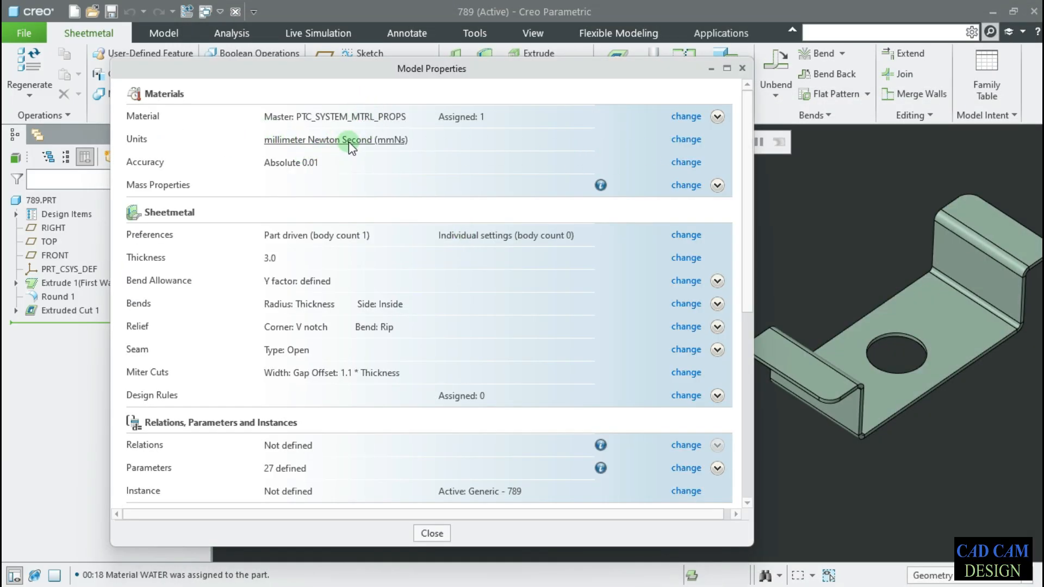
Review the Meter Kilogram Second and millimeter Kilogram Sec unit systems for the part, closing the units and model properties without changes.
left_click(687, 140)
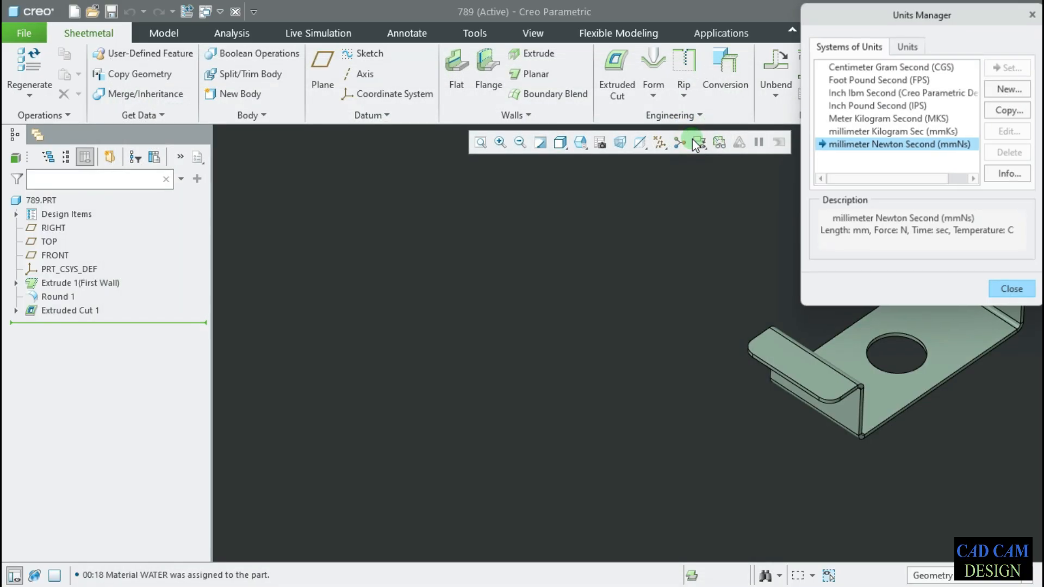
left_click(875, 119)
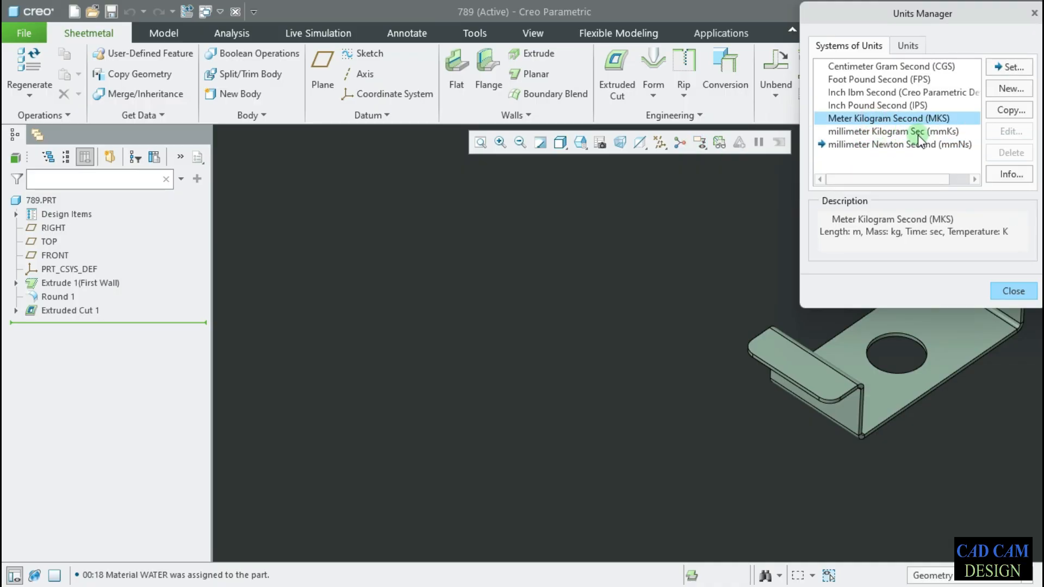
left_click(907, 132)
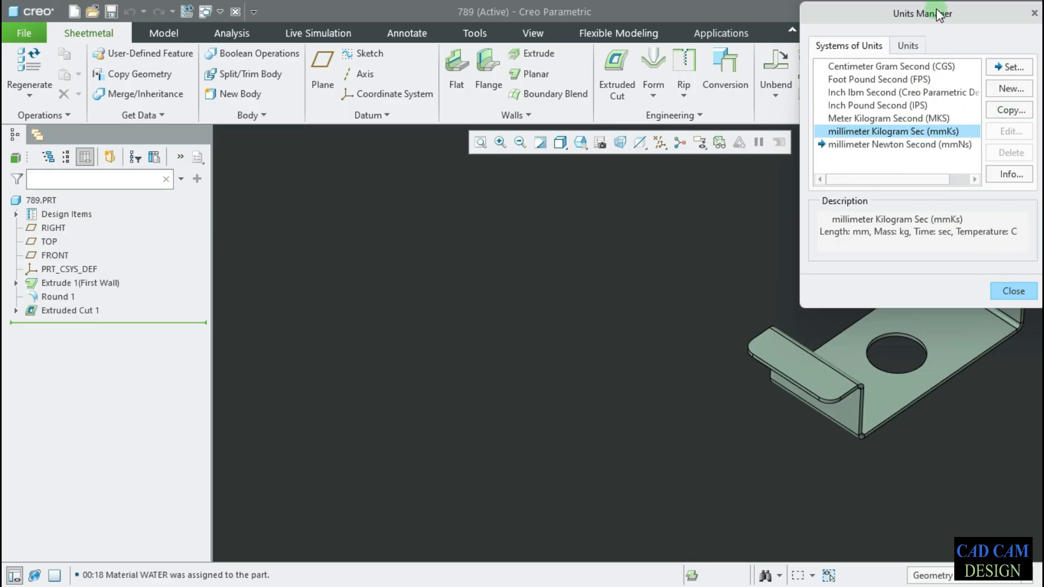
left_click_drag(944, 12, 535, 79)
left_click(626, 81)
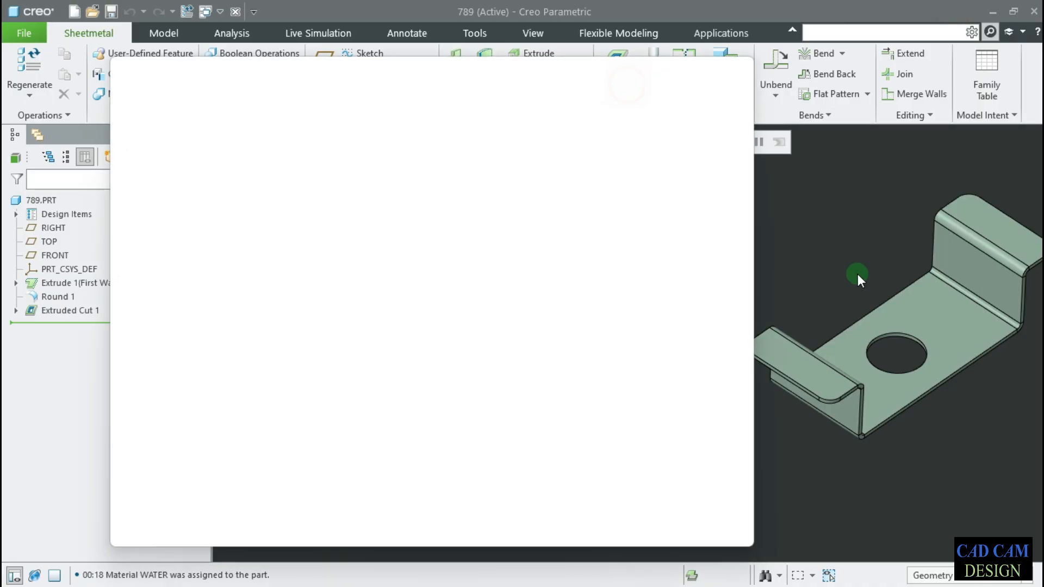
left_click(742, 70)
Measure the length of the base plate's long front edge on the sheetmetal bracket.
left_click(728, 313)
scroll(727, 312, "up", 2)
scroll(932, 321, "down", 3)
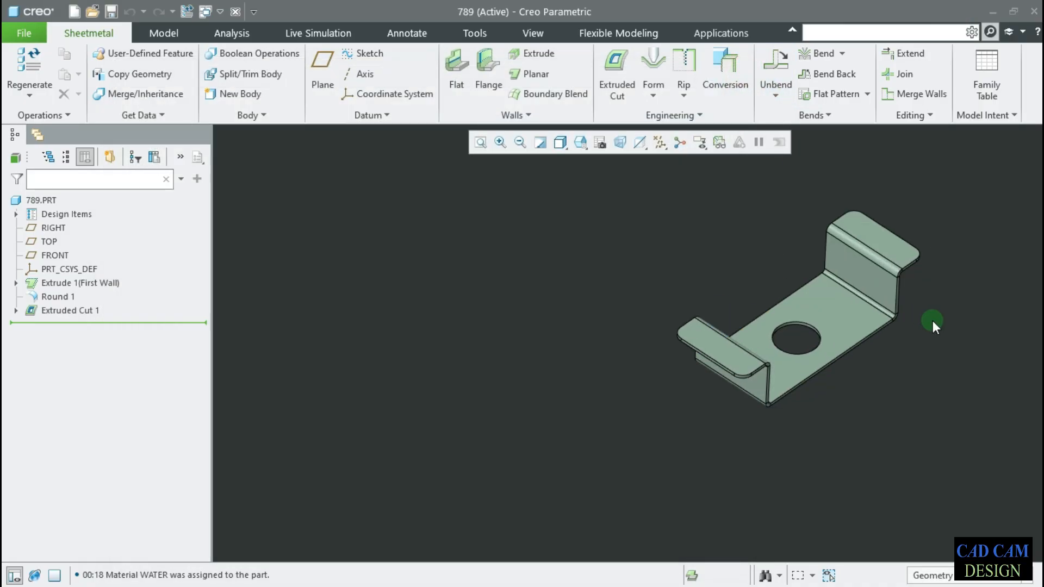
left_click(211, 33)
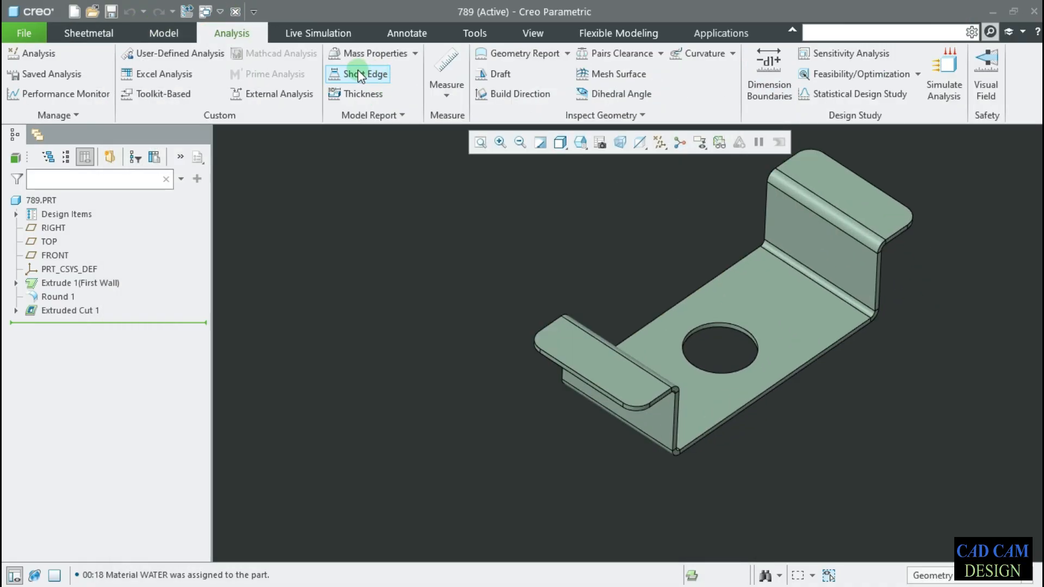
left_click(446, 71)
left_click(781, 380)
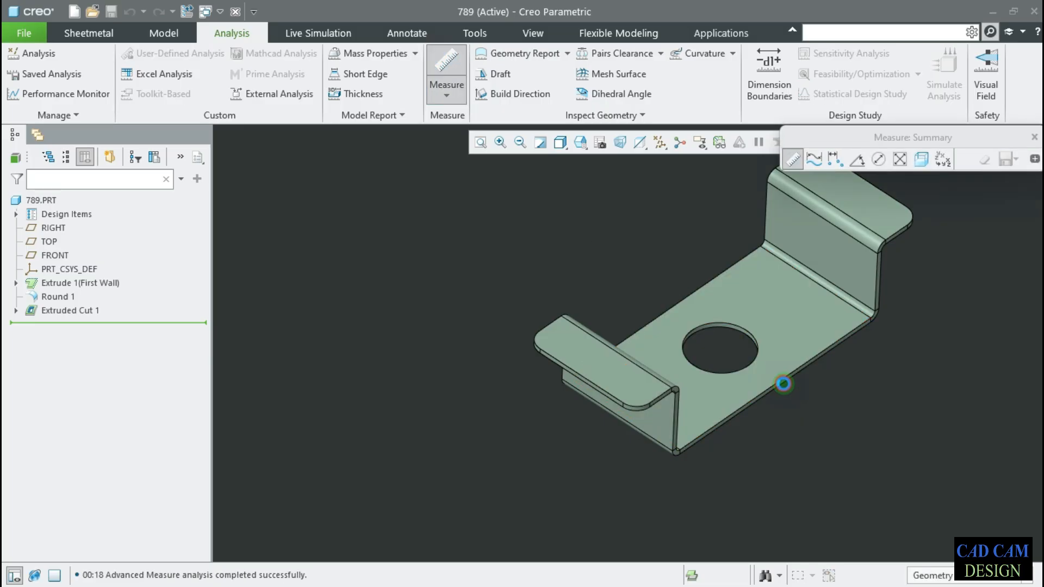
middle_click(812, 383)
left_click(447, 71)
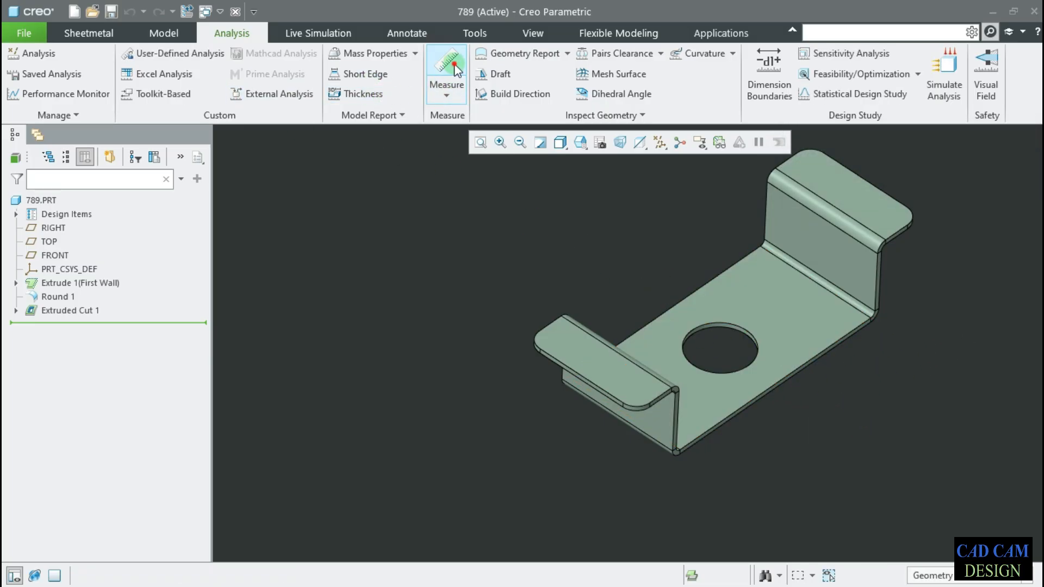
left_click(786, 377)
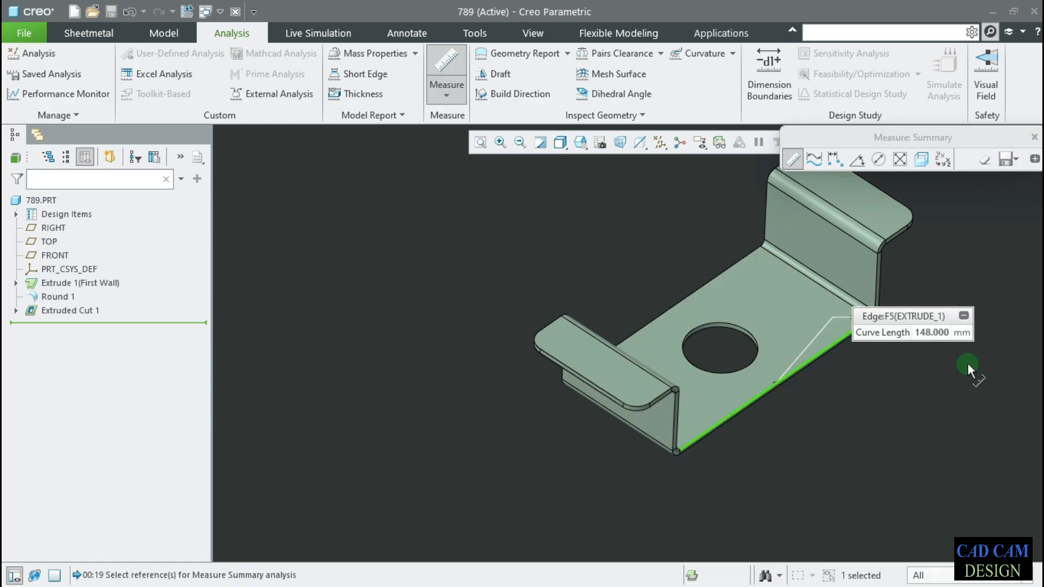
middle_click(922, 396)
Check the part's active system of units in the model properties again, closing without changing it.
left_click(23, 34)
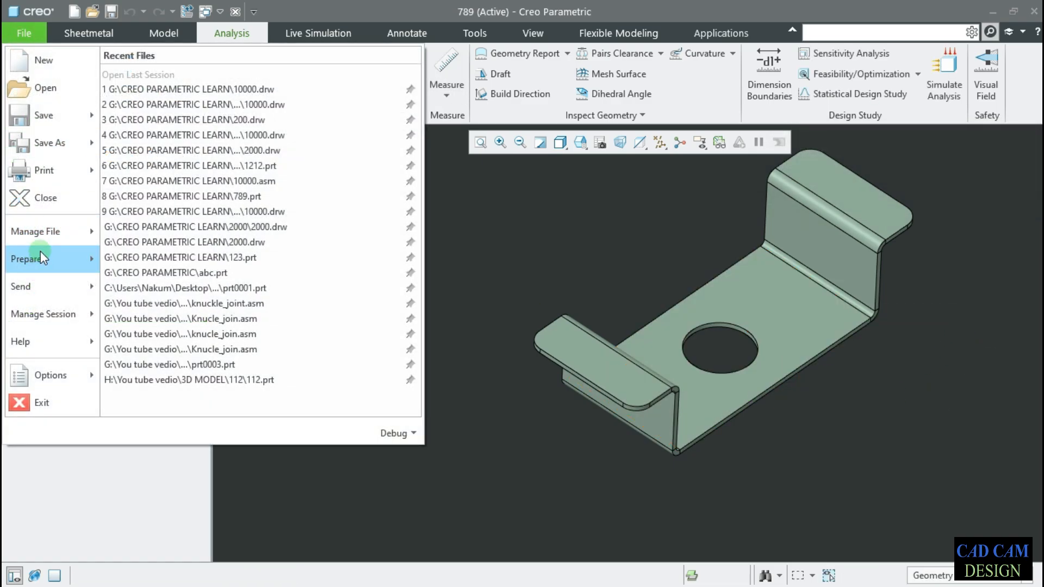
mouse_move(41, 253)
left_click(173, 69)
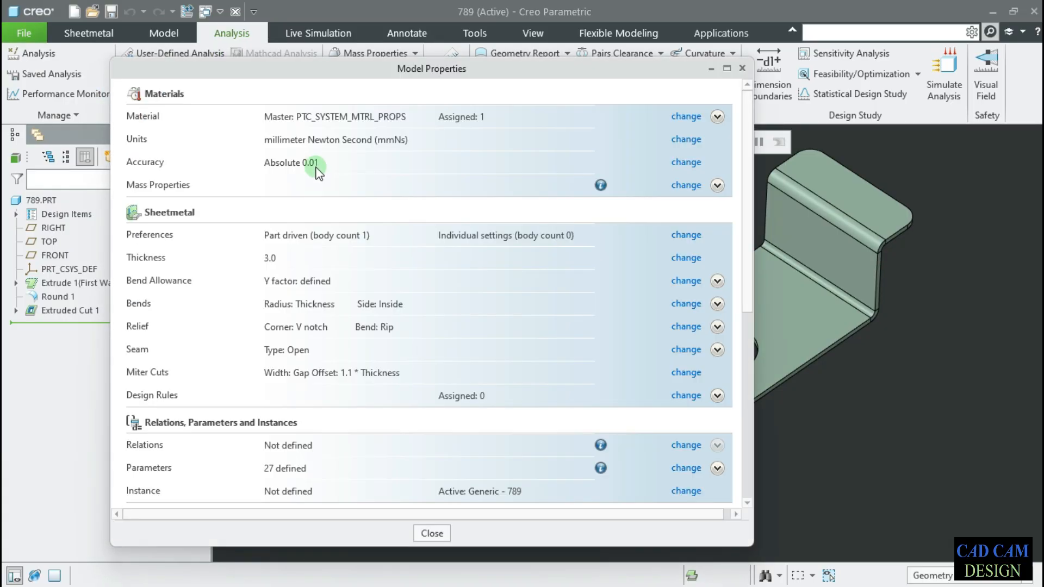
left_click(687, 140)
left_click(556, 212)
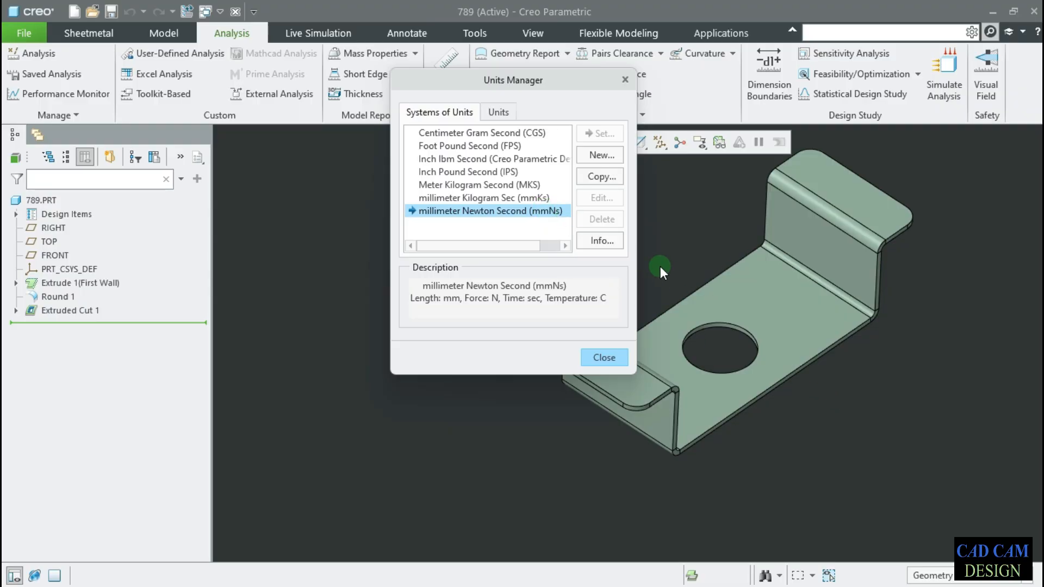
left_click(625, 80)
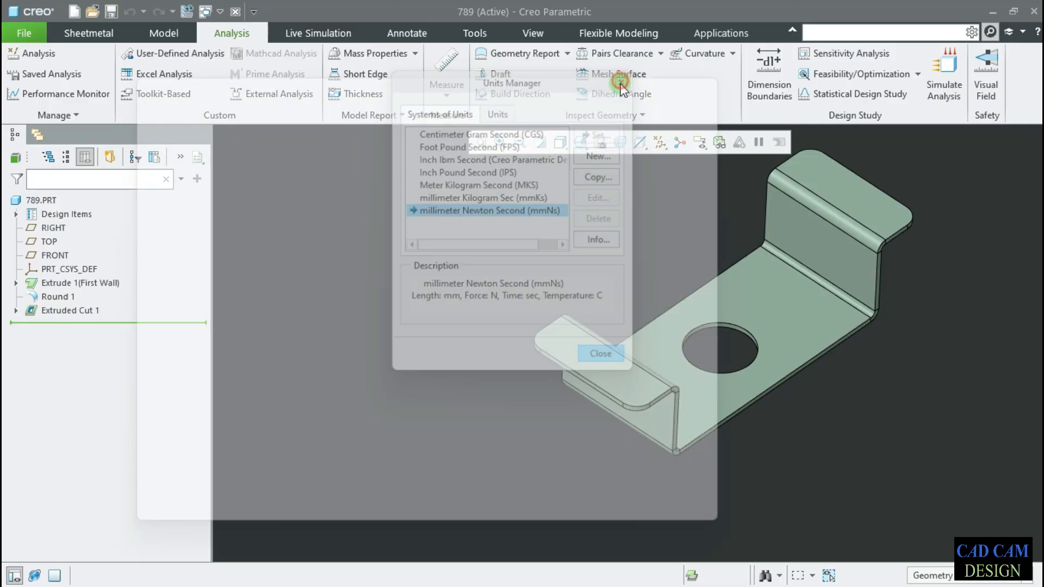
left_click(742, 68)
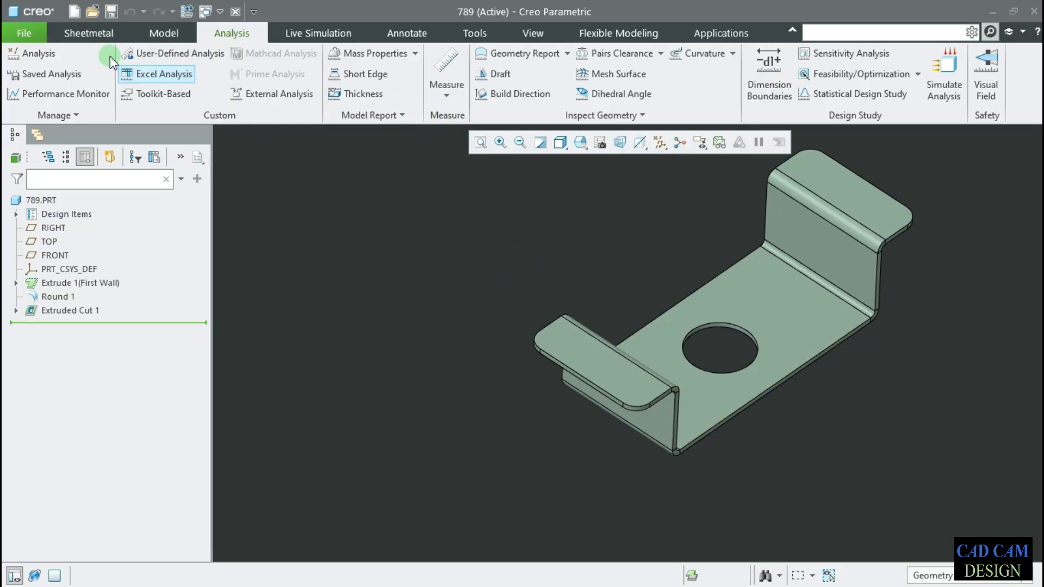
Start a Mass Properties analysis of the part's solid geometry using the default coordinate system.
left_click(95, 33)
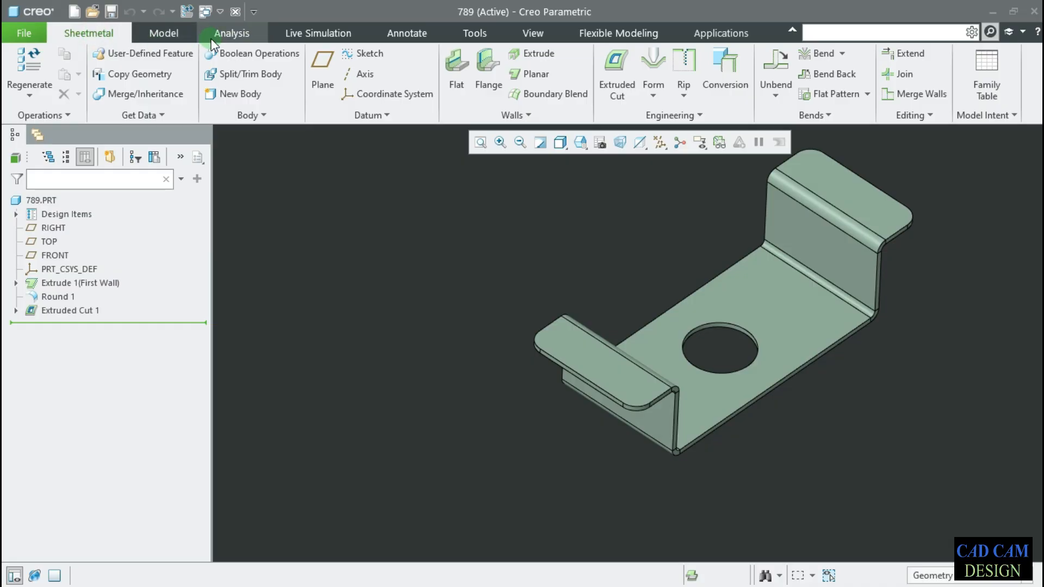
left_click(228, 36)
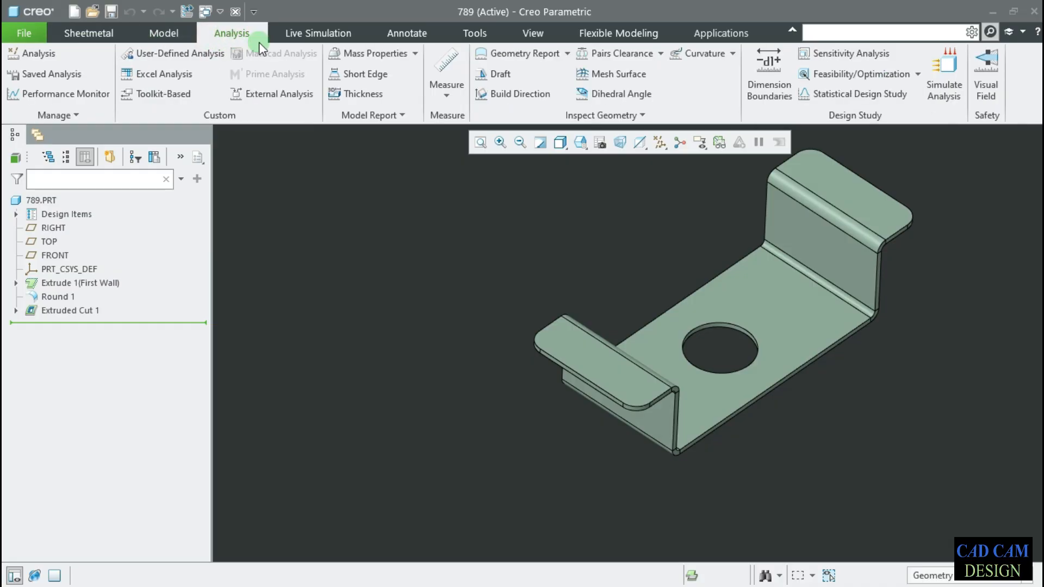
left_click(379, 53)
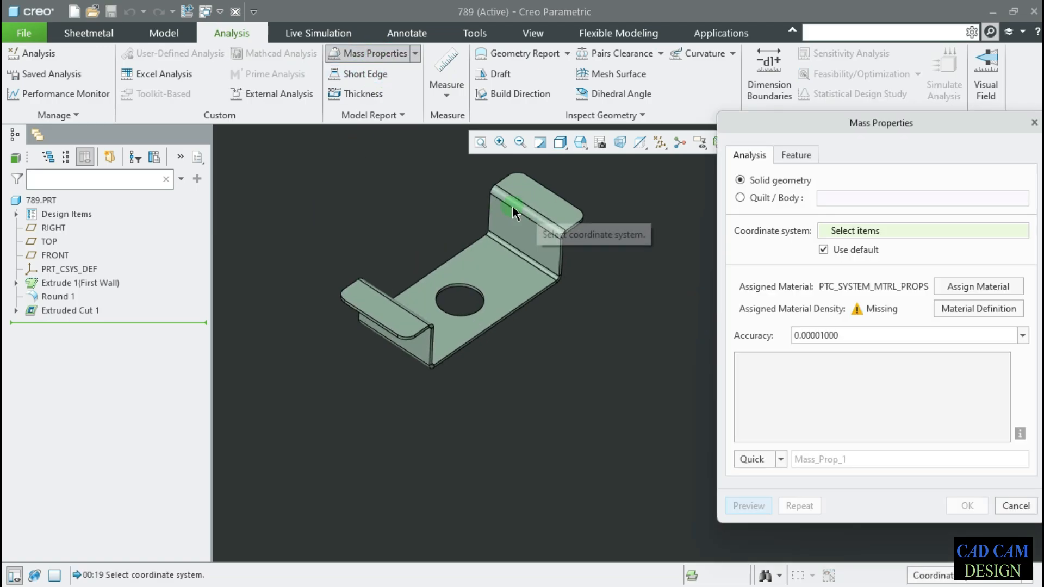
scroll(432, 187, "up", 3)
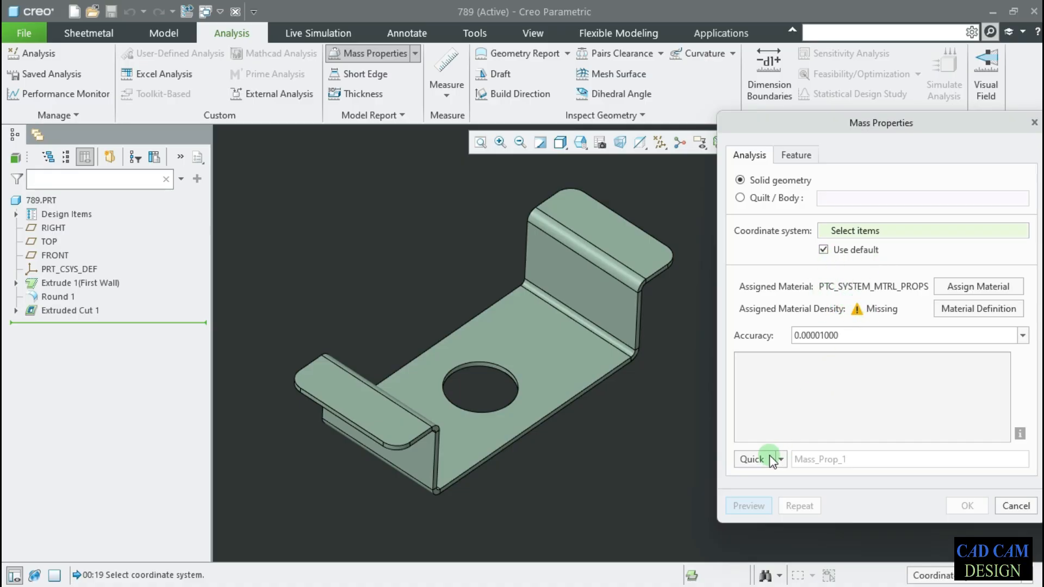
Define the assigned material's density as 7.85 kg/m^3, interpreting the value on the unit change and suppressing that prompt in future.
left_click(990, 309)
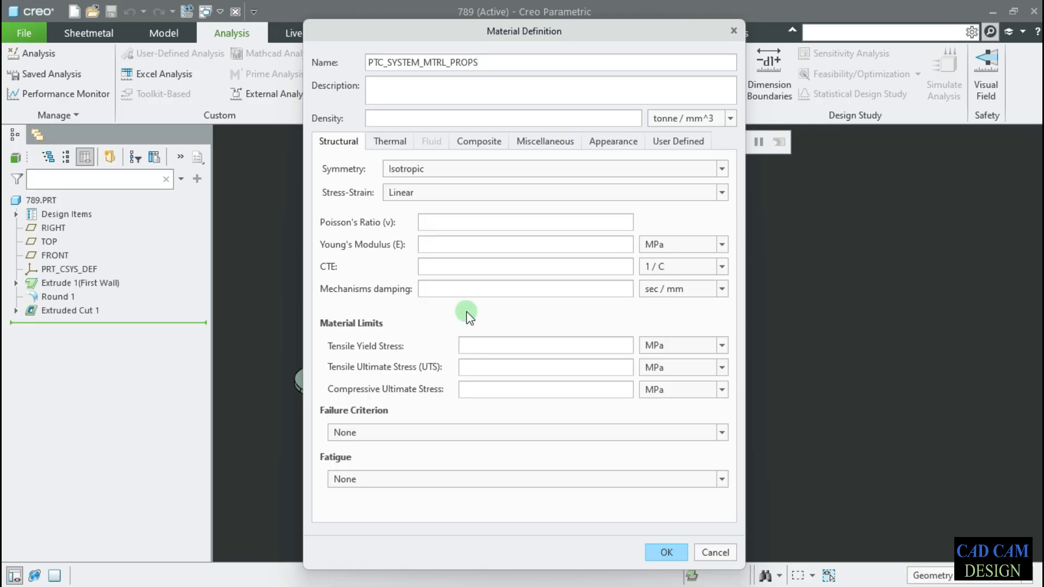
left_click(417, 110)
type("7.85")
left_click(699, 118)
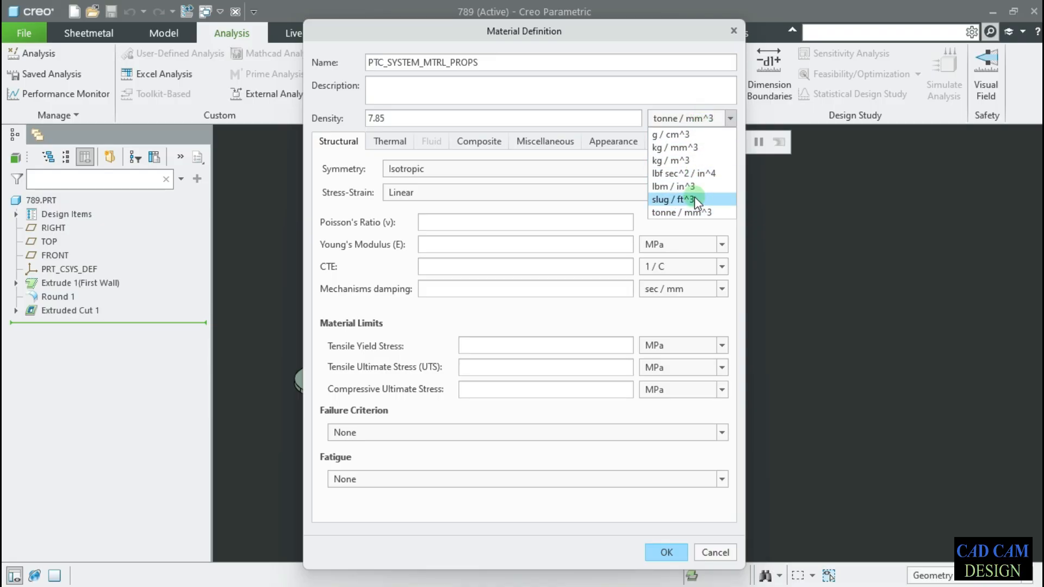
left_click(688, 161)
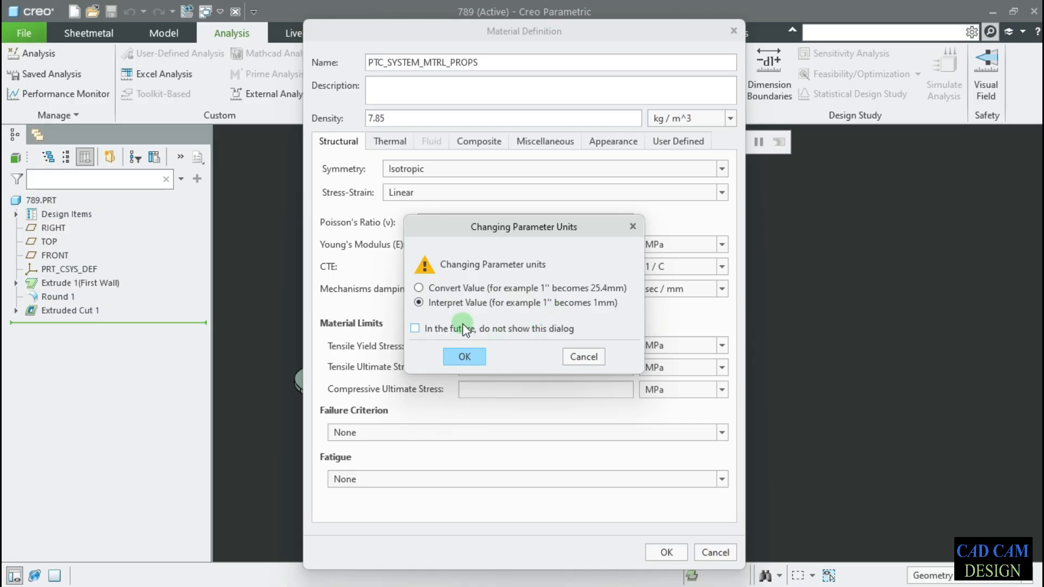
left_click(461, 348)
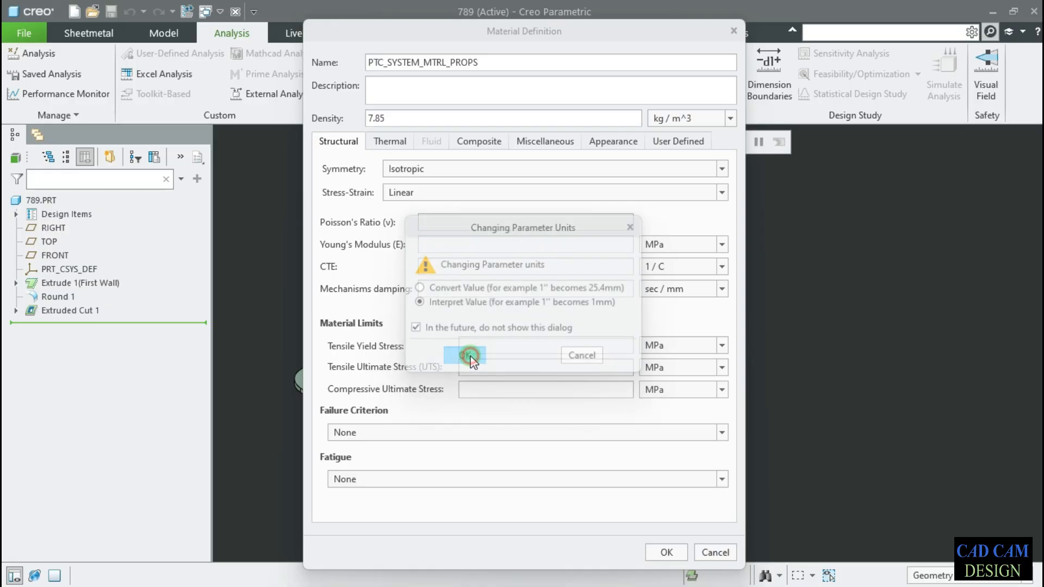
left_click(668, 551)
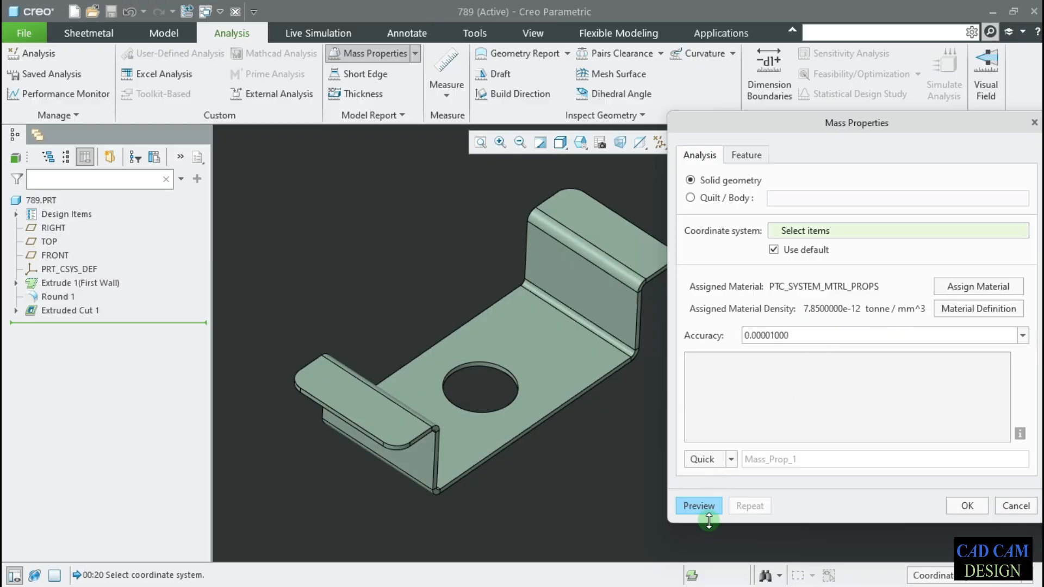
Preview the part's mass properties and examine the calculated mass, closing the analysis without saving it.
left_click(704, 506)
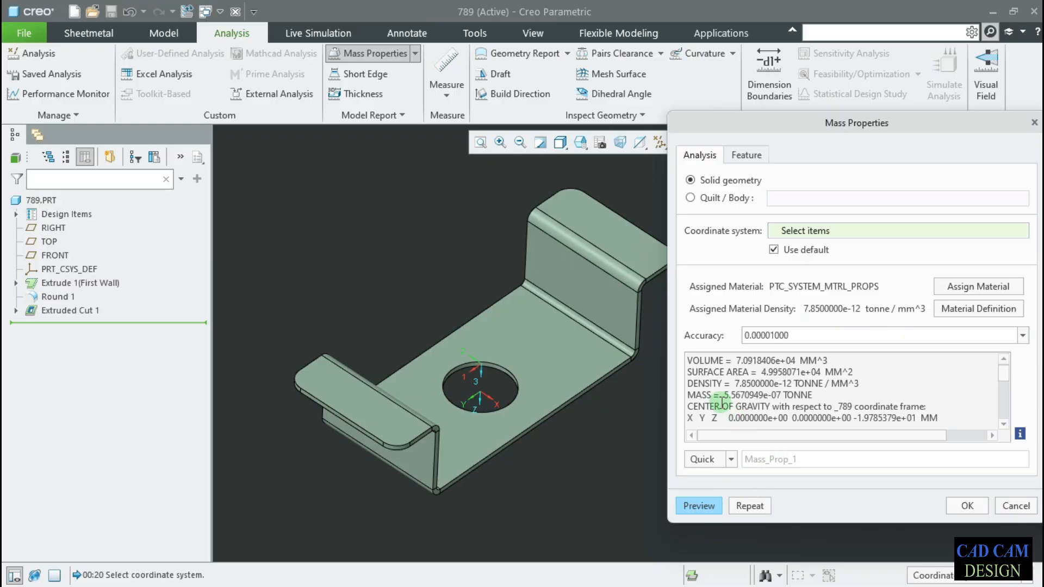
left_click_drag(722, 396, 781, 396)
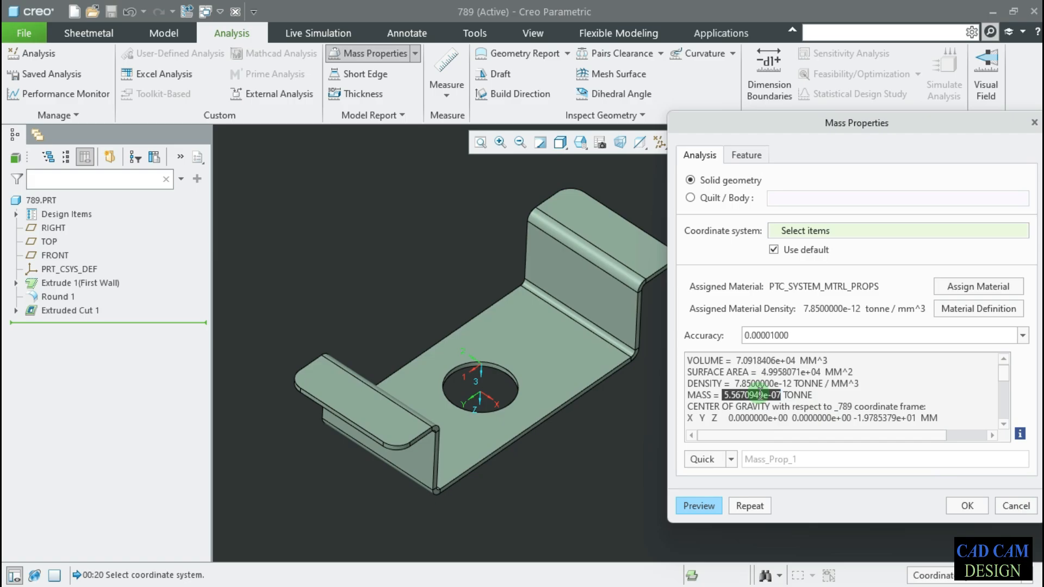
left_click(766, 391)
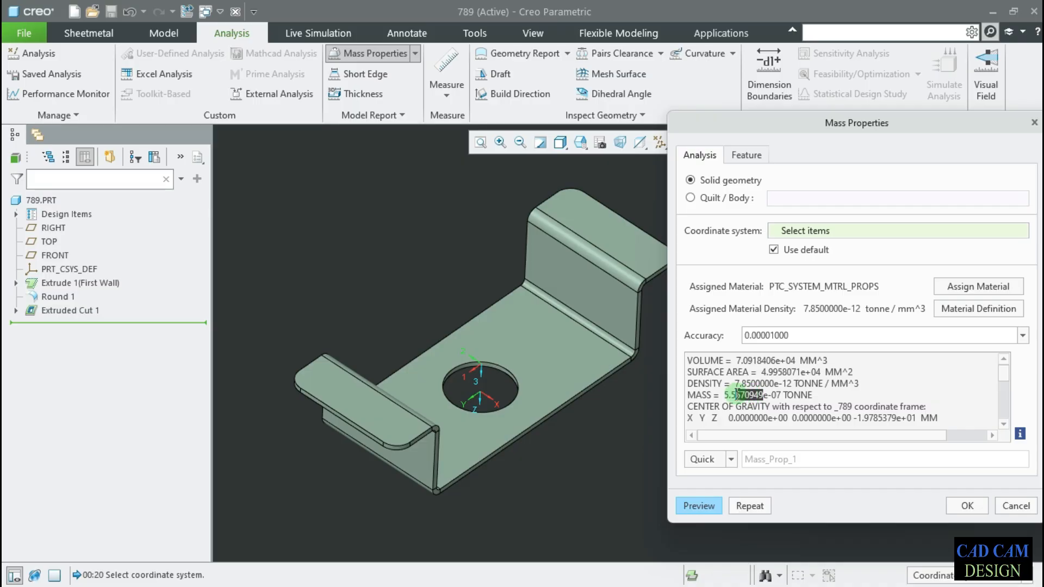
left_click(733, 395)
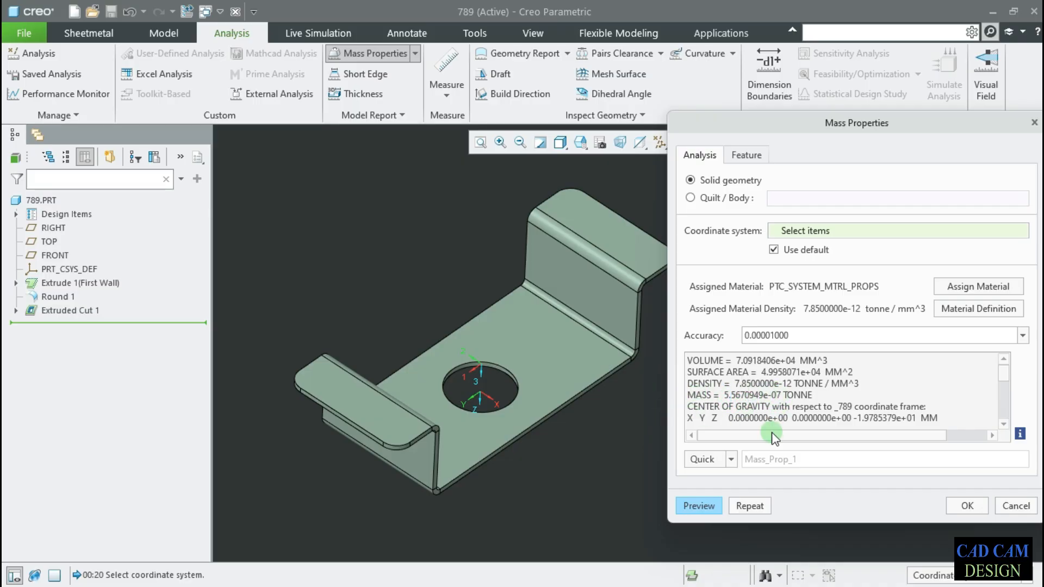
left_click(1015, 506)
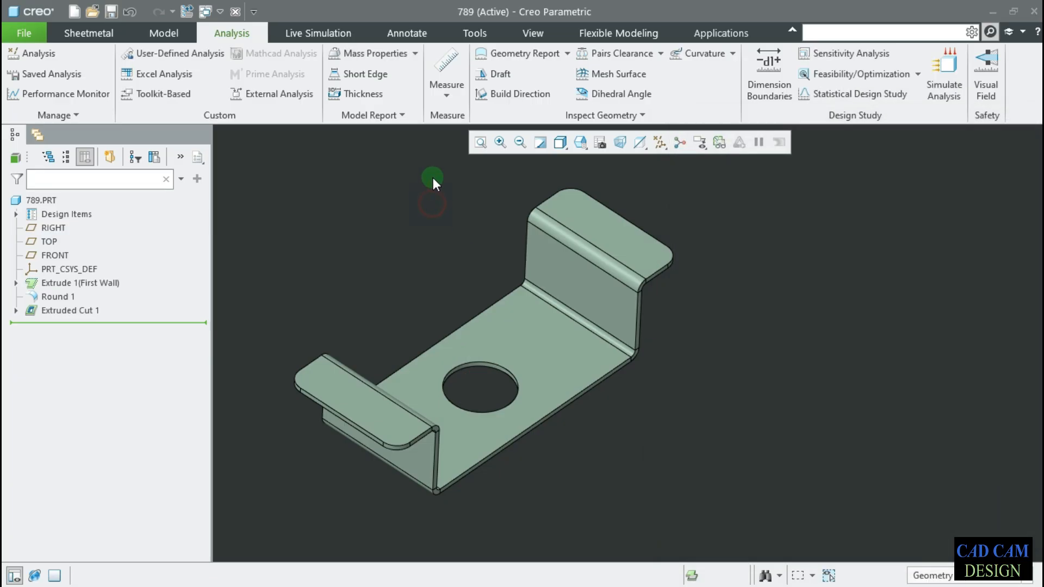
Set the part's system of units to millimeter Kilogram Sec (mmKs) in the model properties, converting dimensions and the absolute accuracy value.
left_click(24, 28)
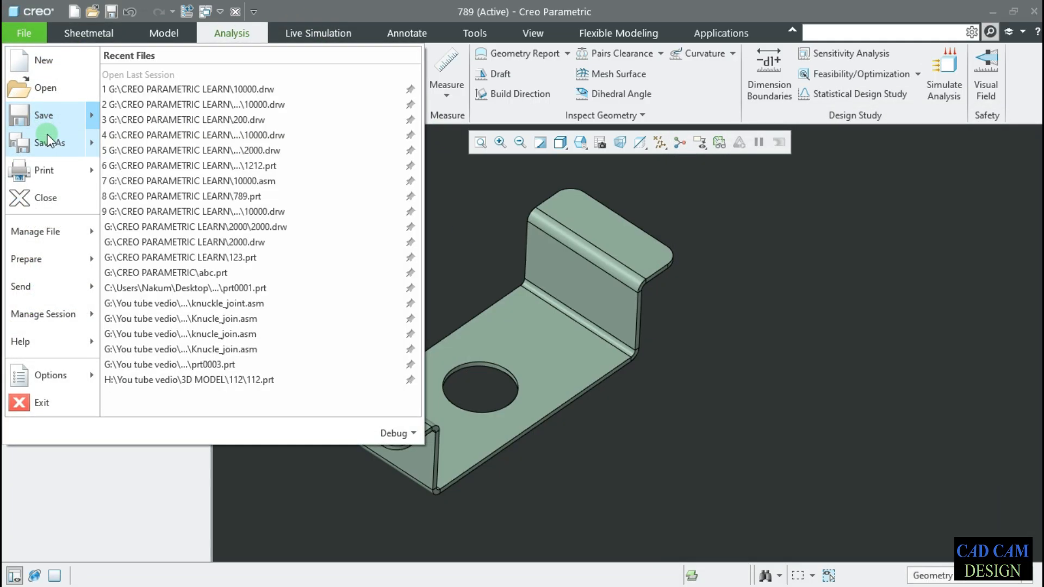
mouse_move(47, 272)
left_click(166, 87)
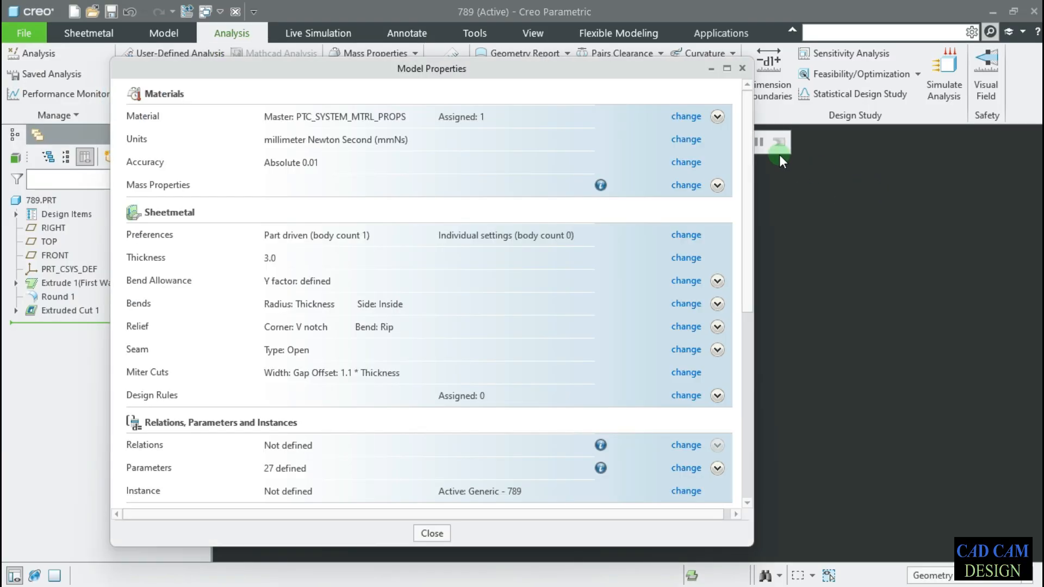
left_click(683, 141)
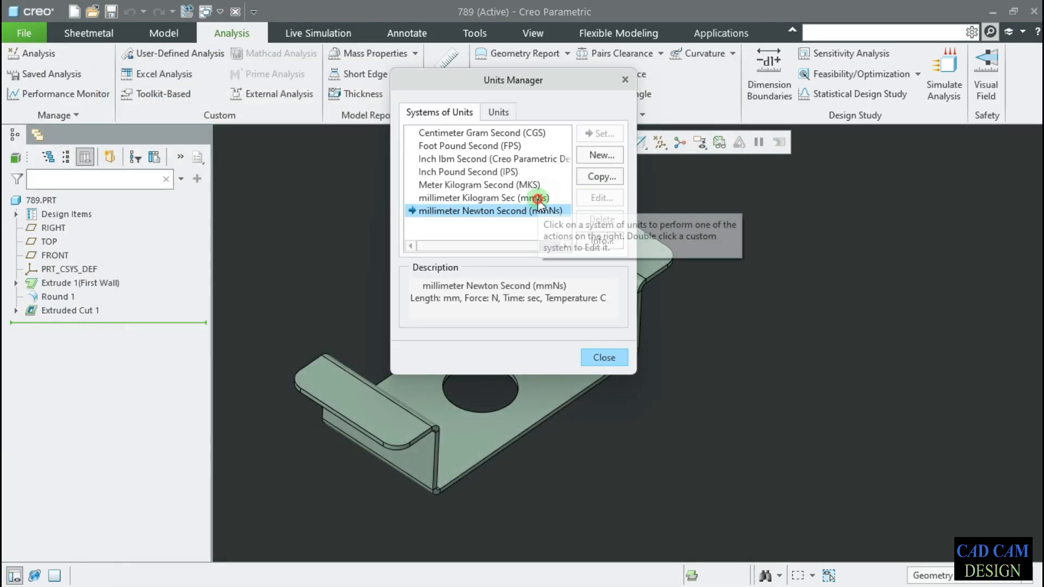
left_click(538, 198)
left_click(598, 134)
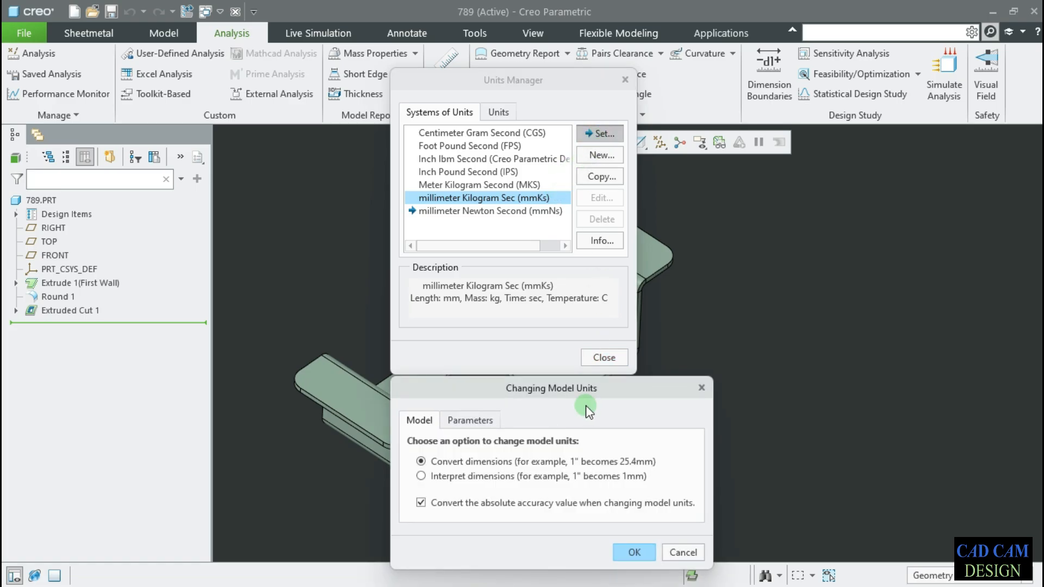
left_click_drag(605, 457, 846, 176)
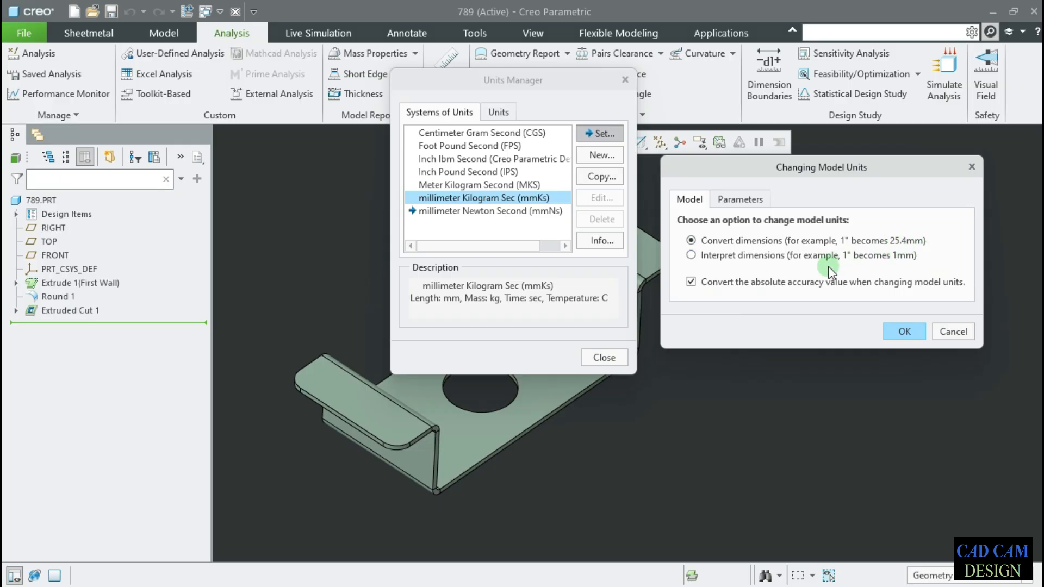
left_click(905, 332)
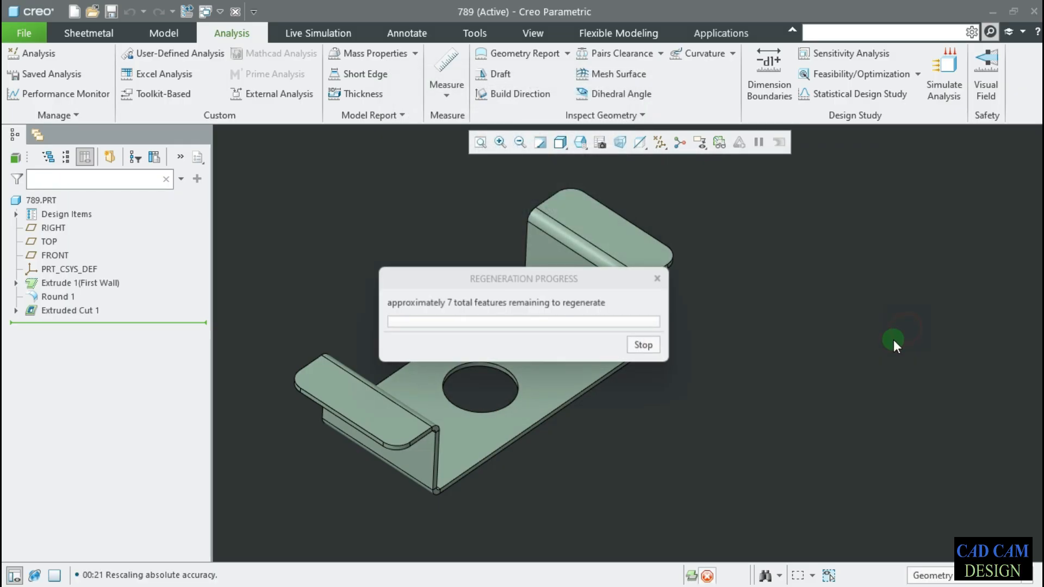
left_click(602, 357)
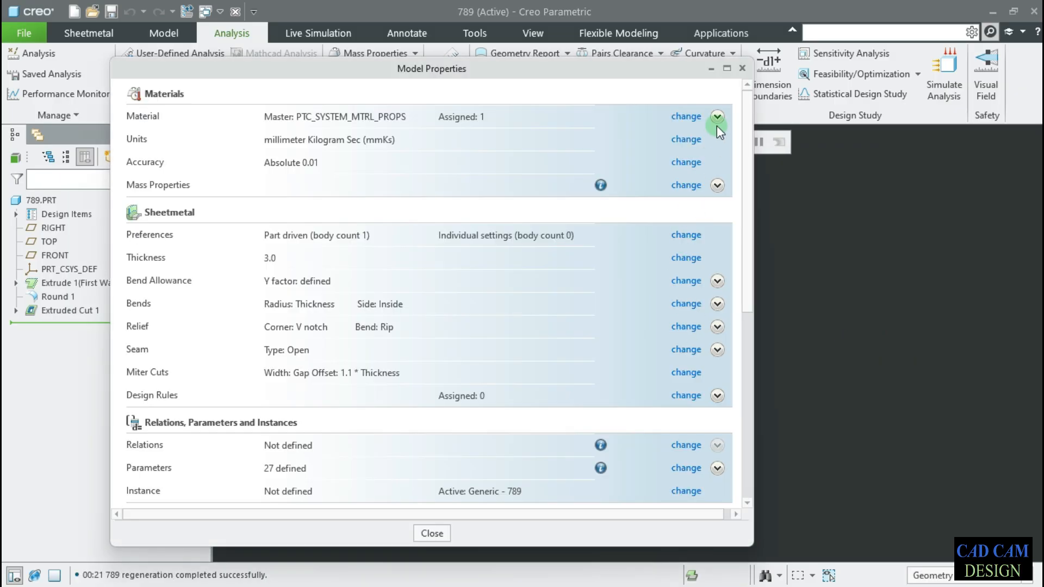
left_click(749, 68)
Measure the length of the base plate's long front edge under the new unit system.
left_click(447, 66)
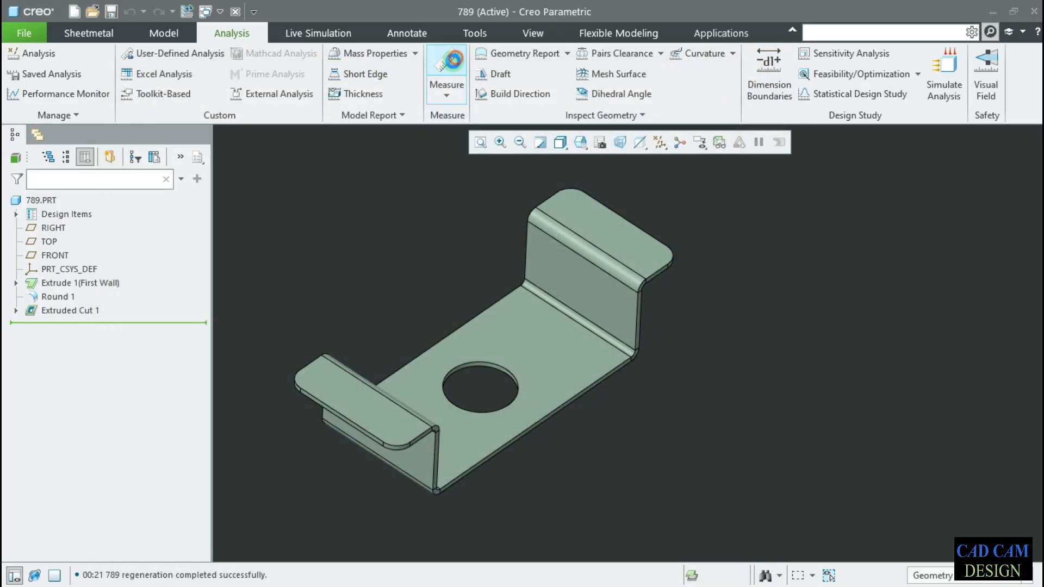
left_click(566, 407)
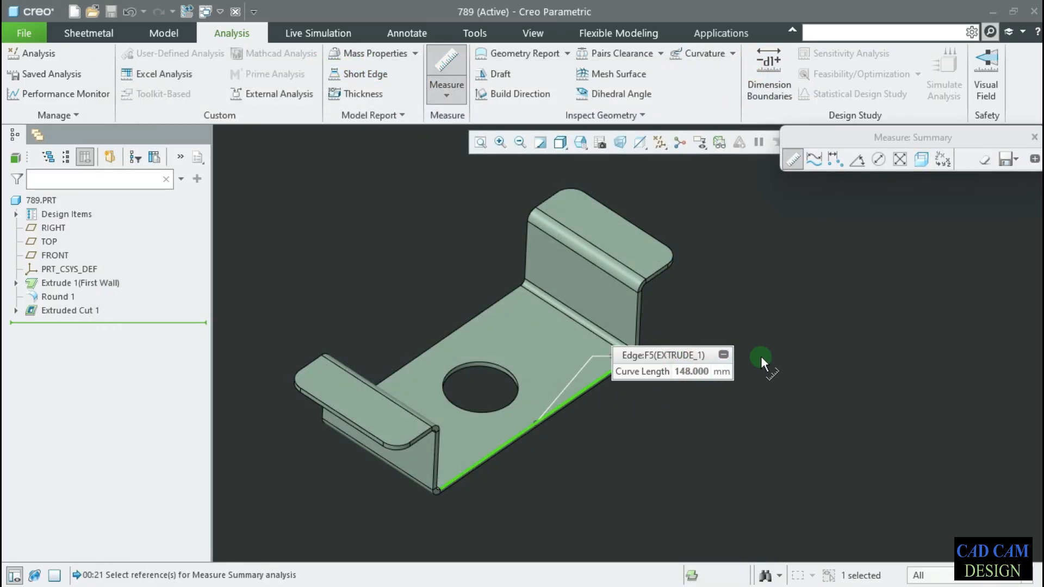
left_click(447, 92)
Preview the mass properties again in the mmKs unit system and examine the mass in kilograms, closing the analysis without saving.
left_click(369, 54)
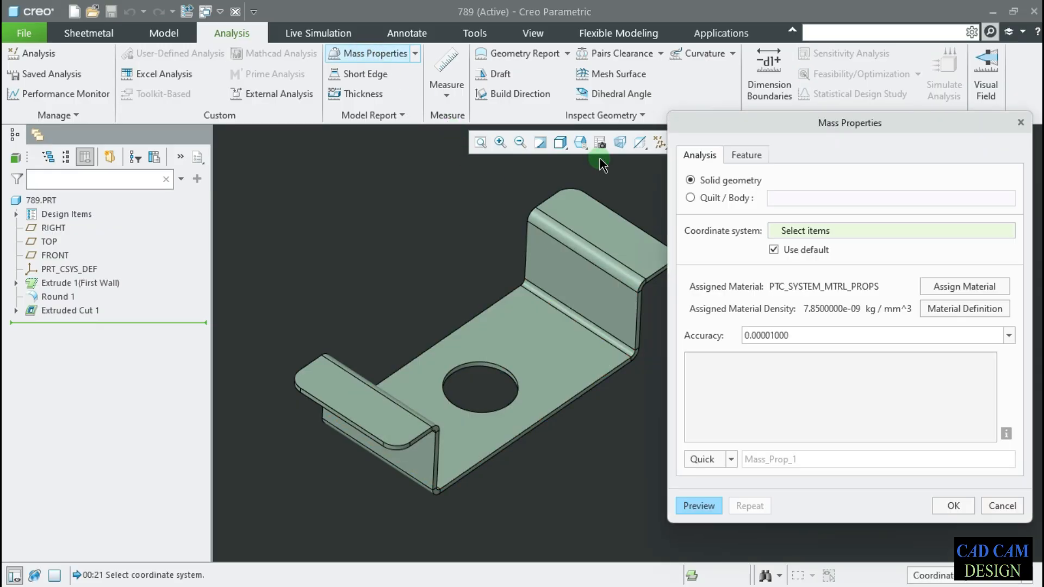
left_click(698, 506)
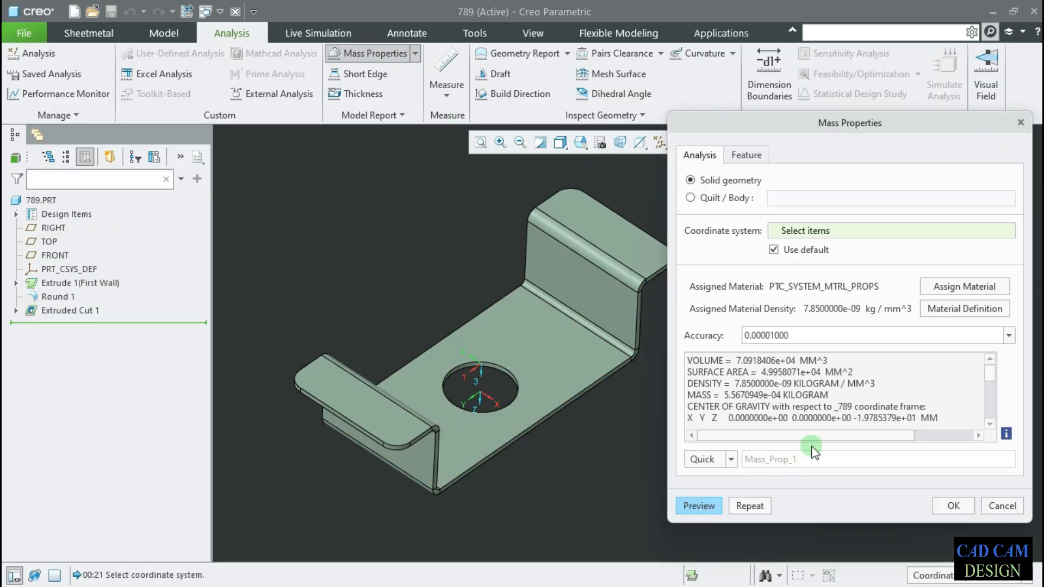
left_click_drag(830, 395, 721, 395)
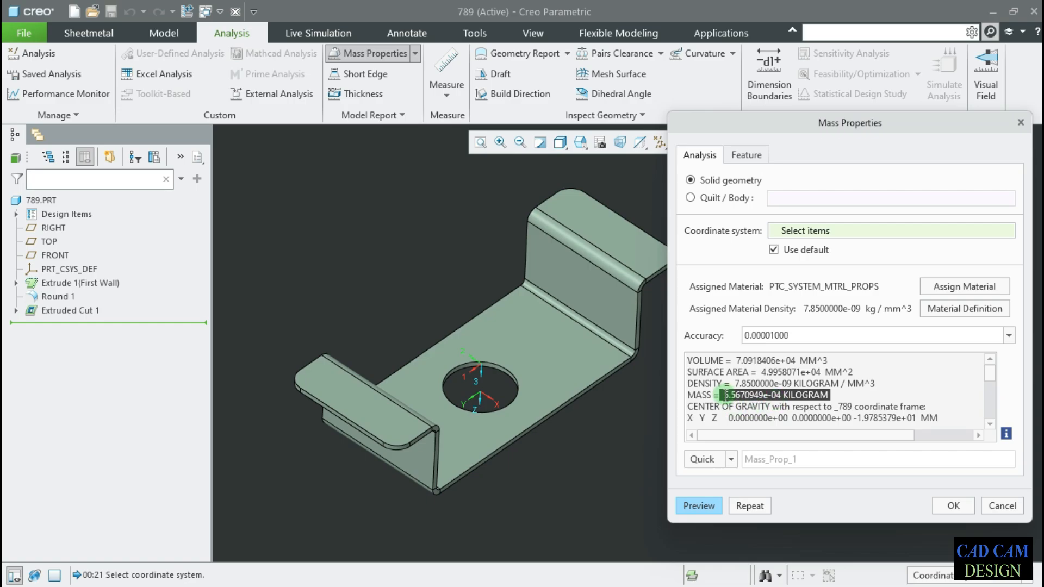
left_click(728, 397)
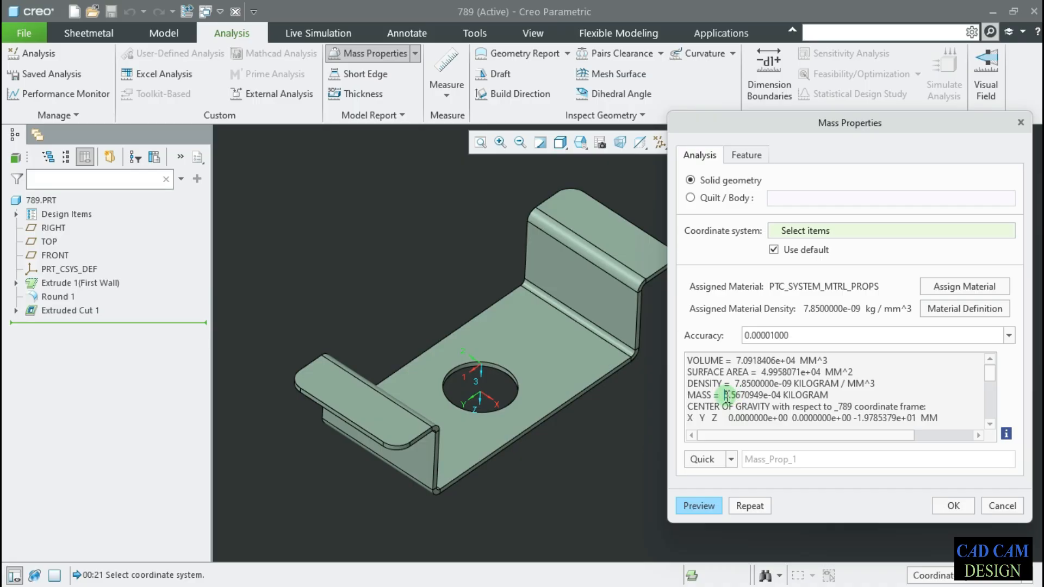
left_click_drag(730, 396, 722, 396)
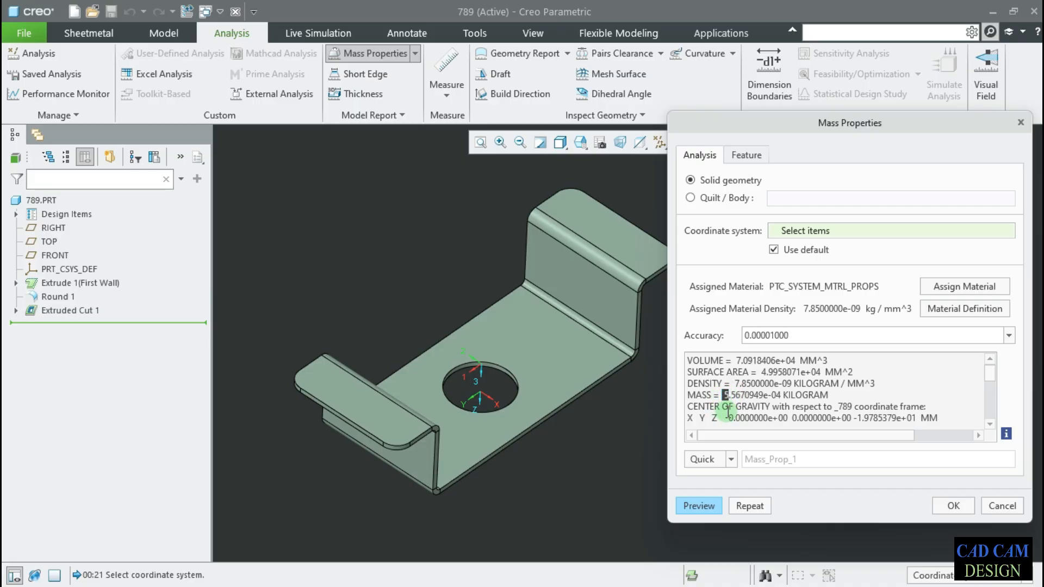
left_click(726, 395)
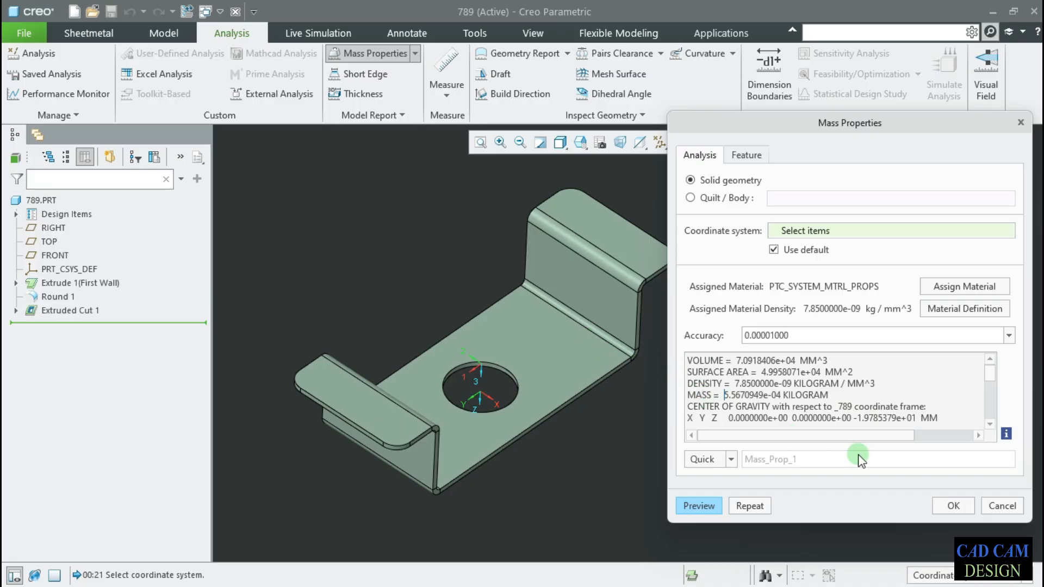
left_click(1001, 506)
Review all model properties of the part, from materials and sheetmetal settings through detailing, closing them without changes.
middle_click_drag(460, 302, 571, 325, "shift")
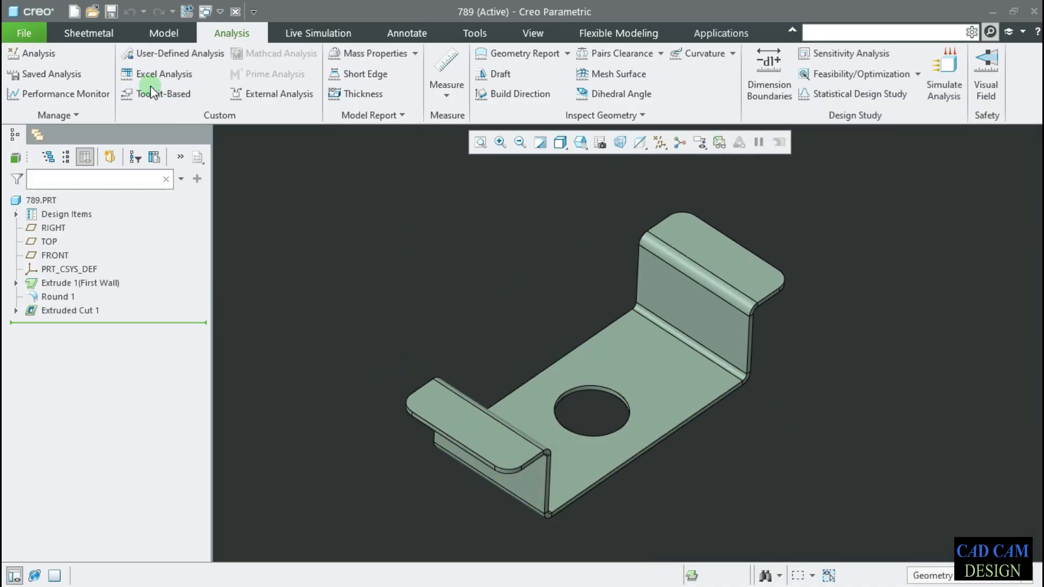
left_click(18, 27)
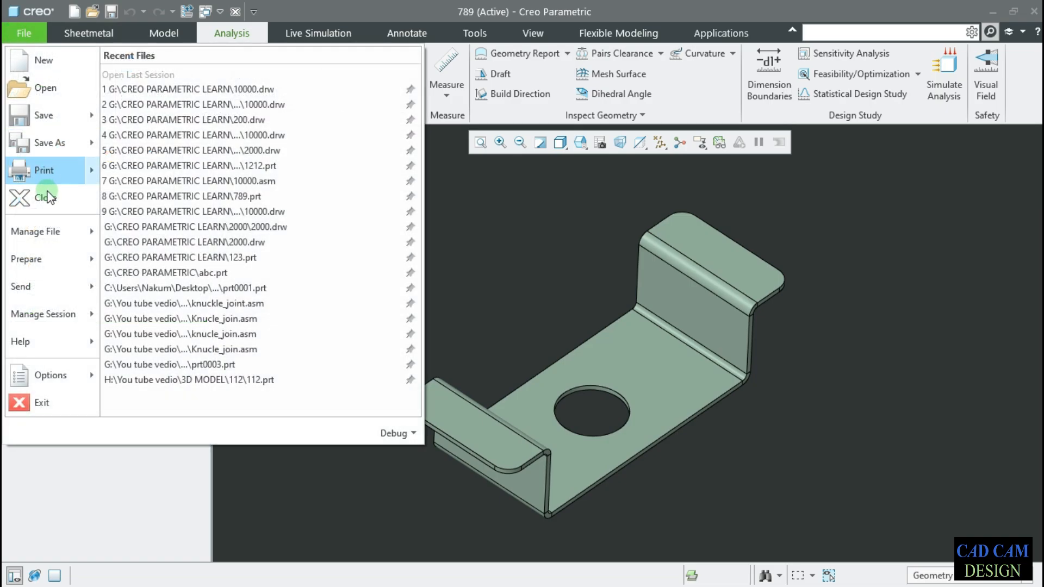
left_click(49, 256)
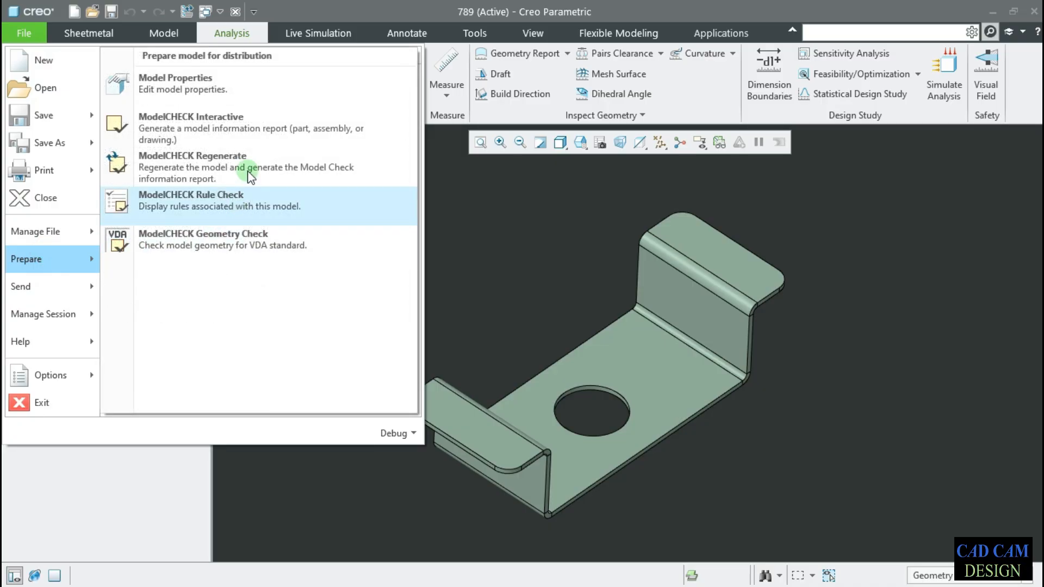
left_click(234, 89)
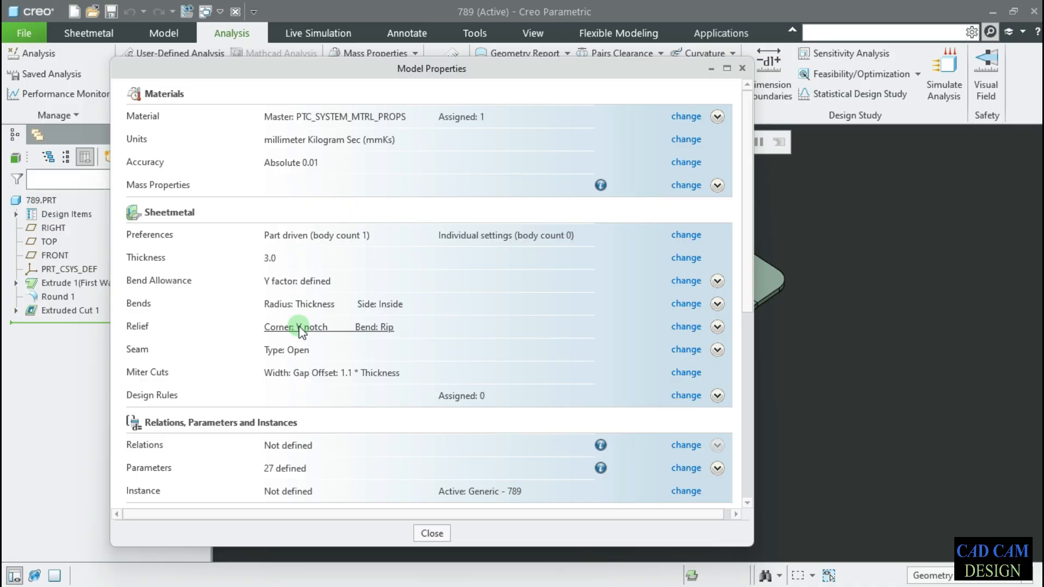
scroll(461, 377, "down", 6)
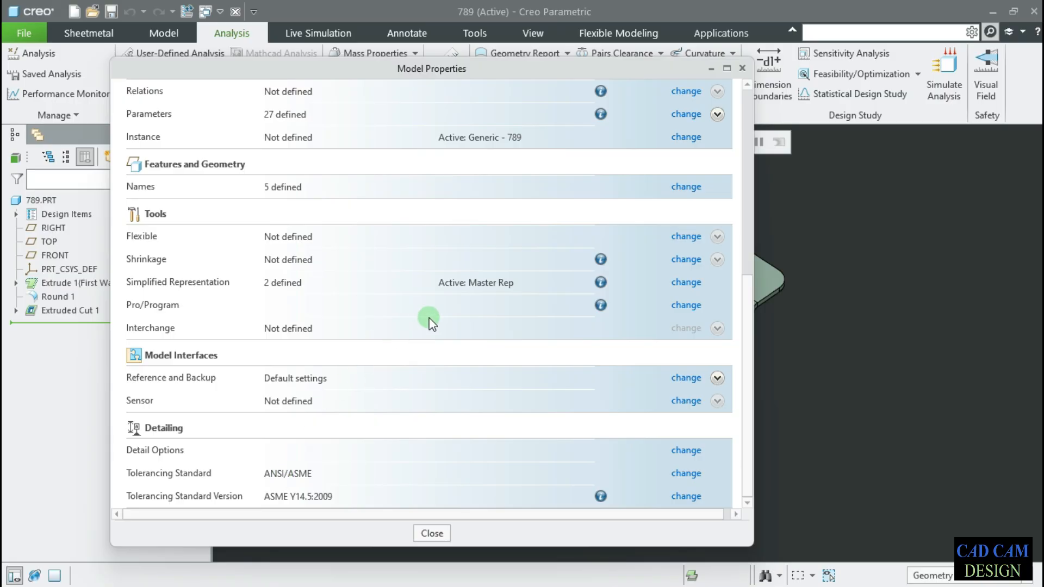
left_click(742, 68)
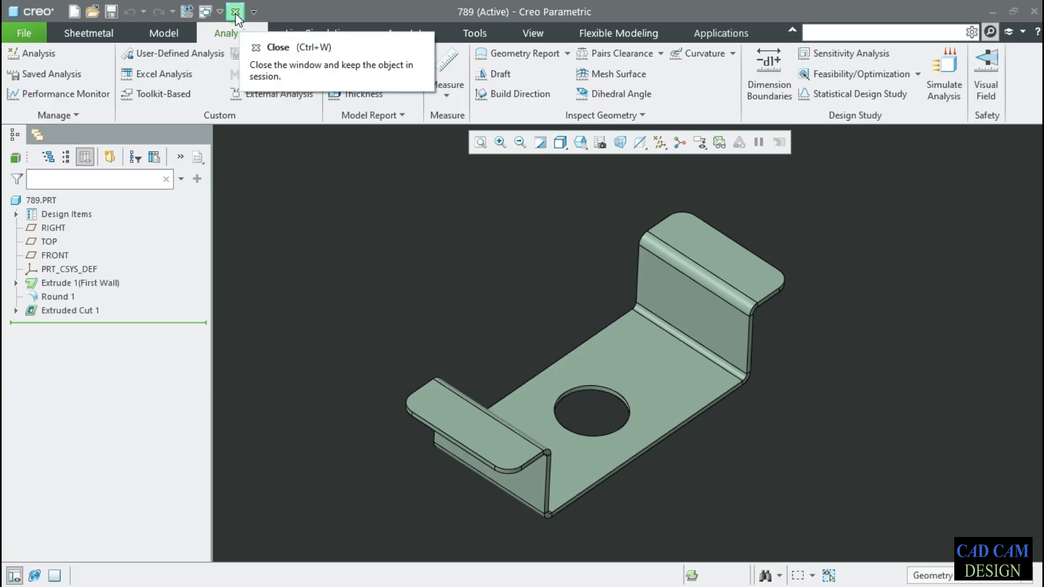
Review the Prepare, Send and Manage Session options and try to erase the active 789 part from the session.
left_click(24, 33)
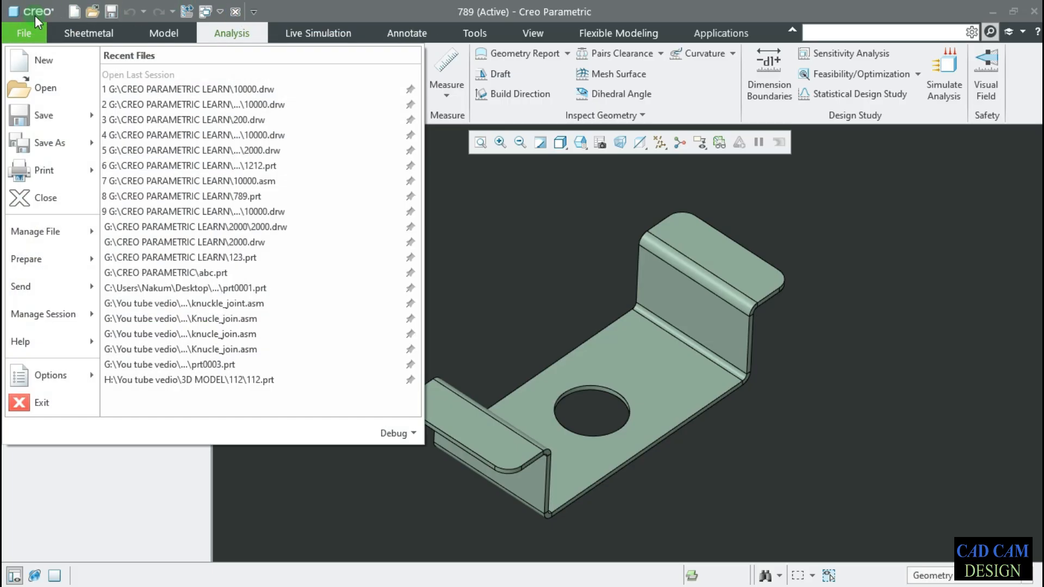
mouse_move(49, 261)
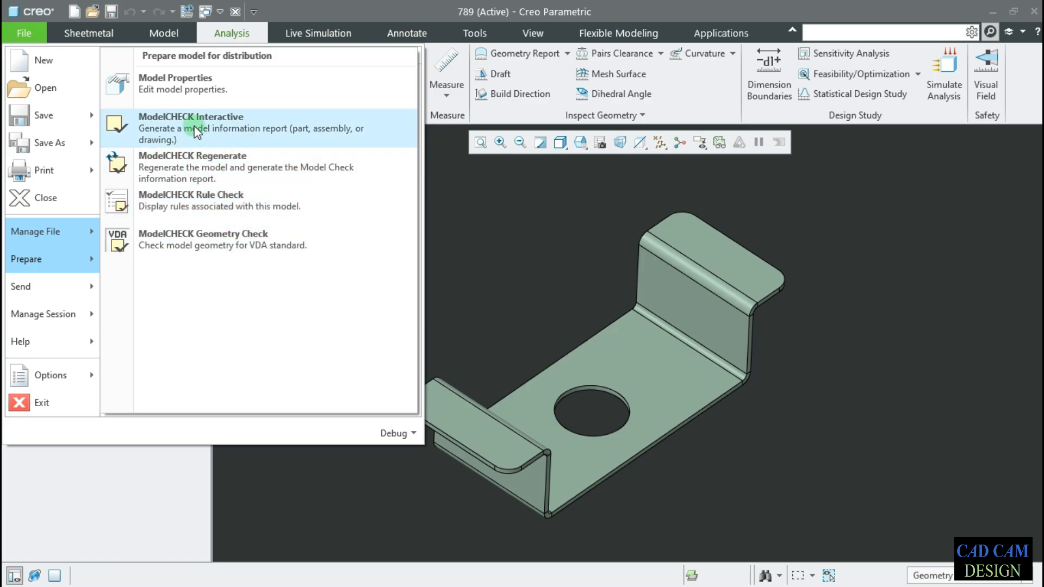
mouse_move(62, 288)
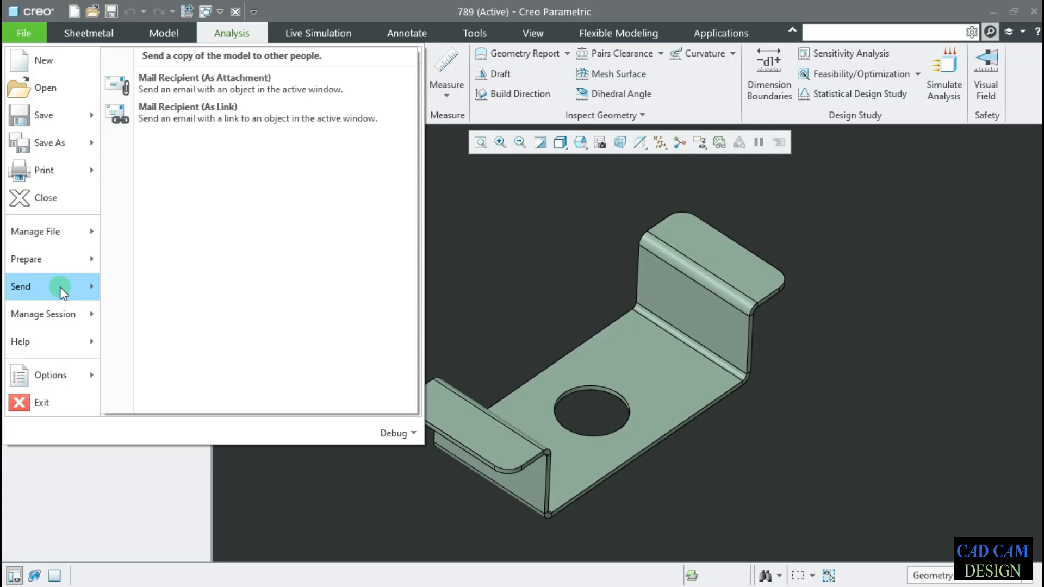
mouse_move(67, 315)
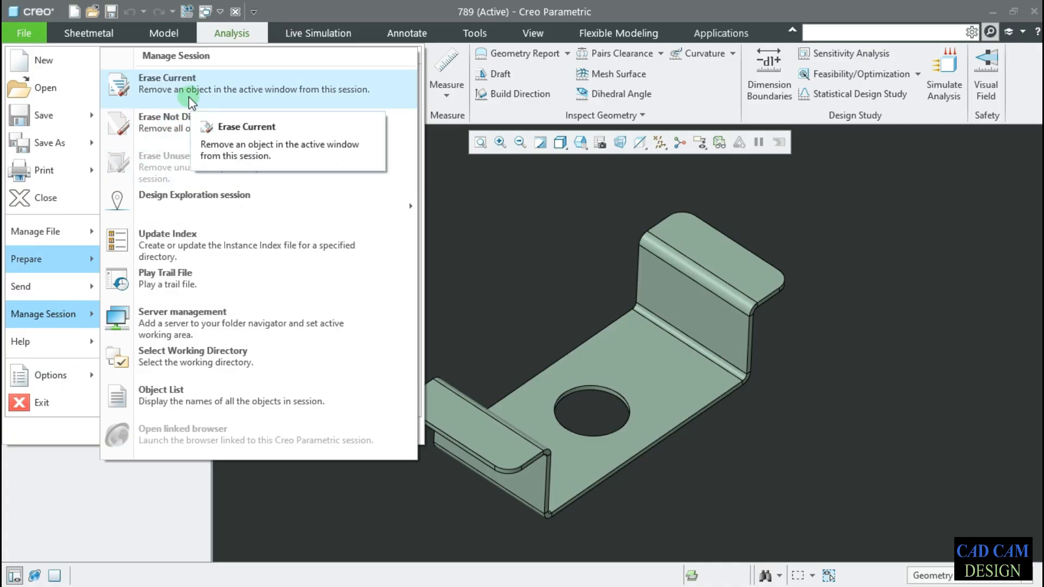
mouse_move(70, 224)
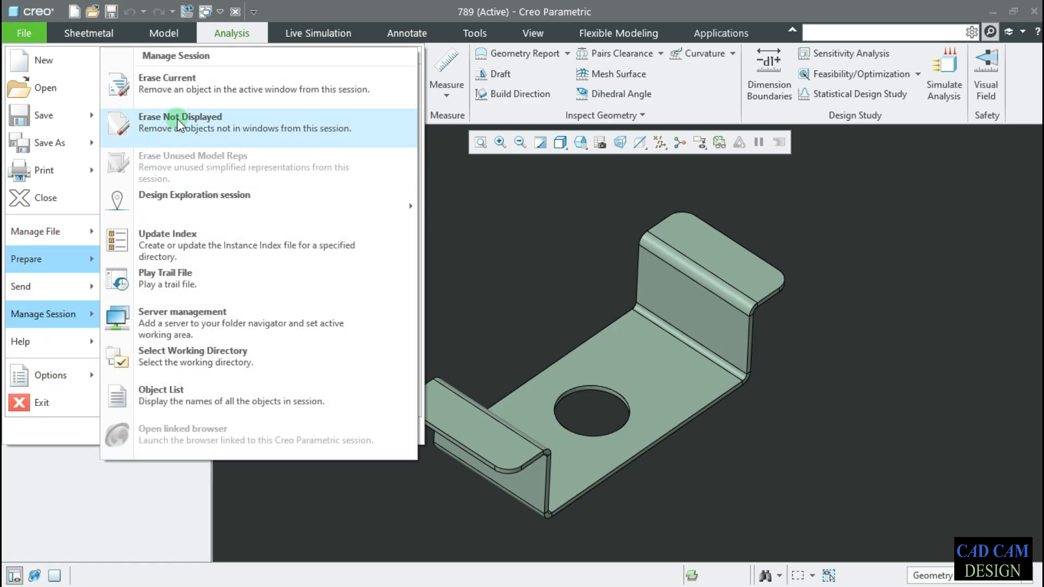
left_click(187, 86)
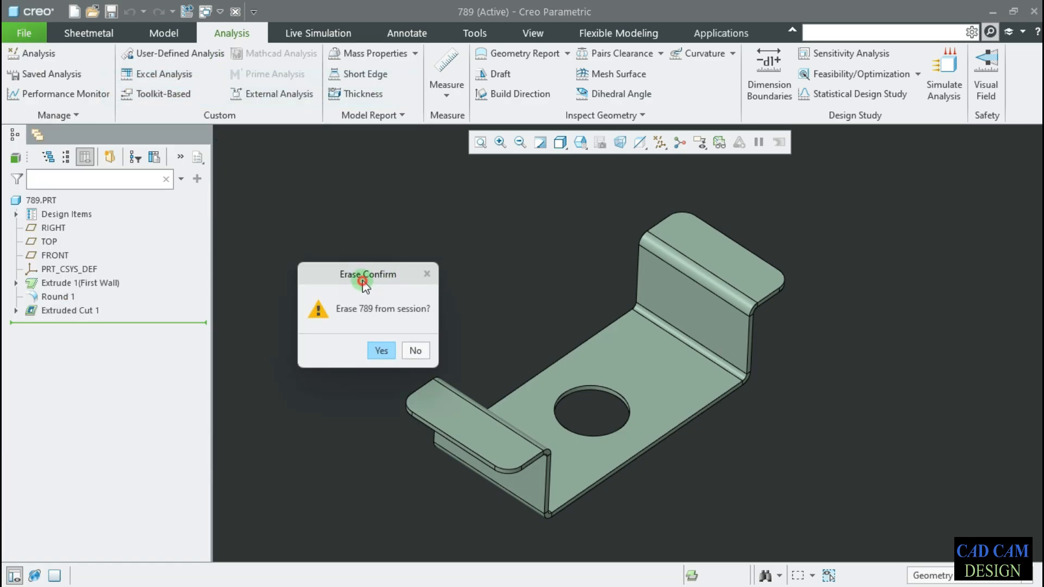
left_click_drag(363, 282, 410, 223)
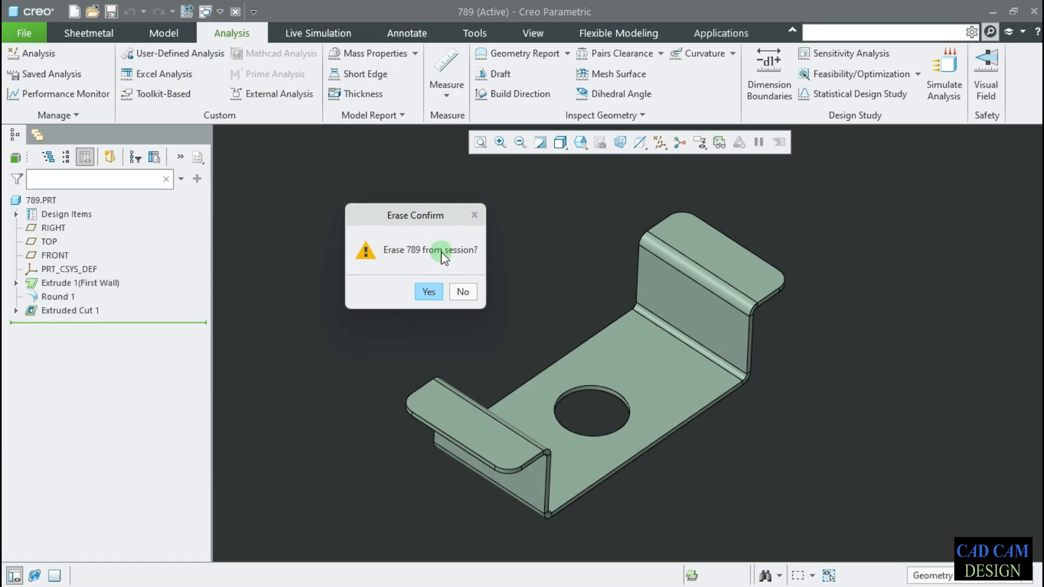
left_click(427, 291)
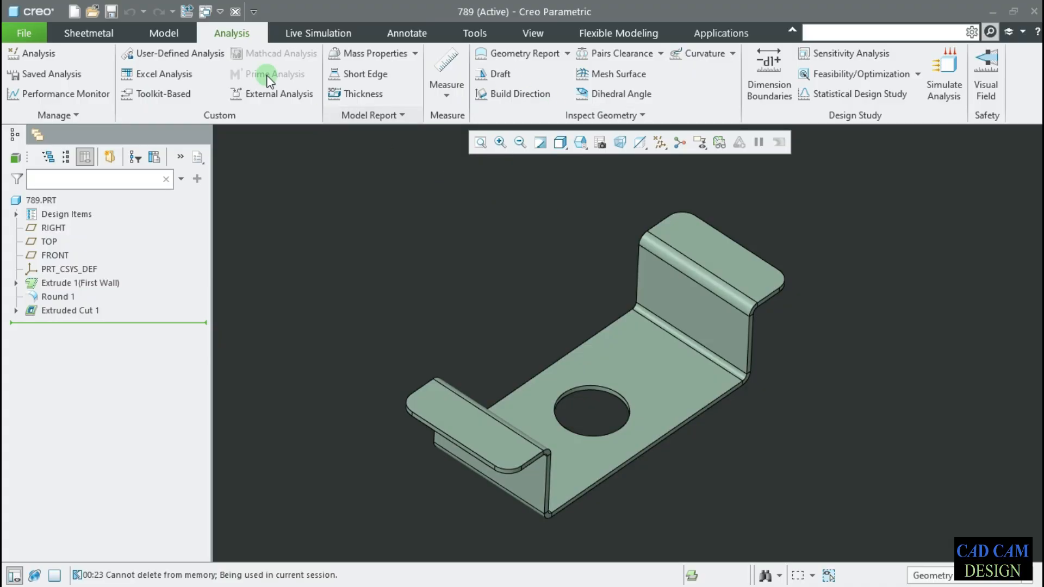
Check the list of files held in session, including 789.prt, without opening any of them.
left_click(94, 19)
left_click(299, 220)
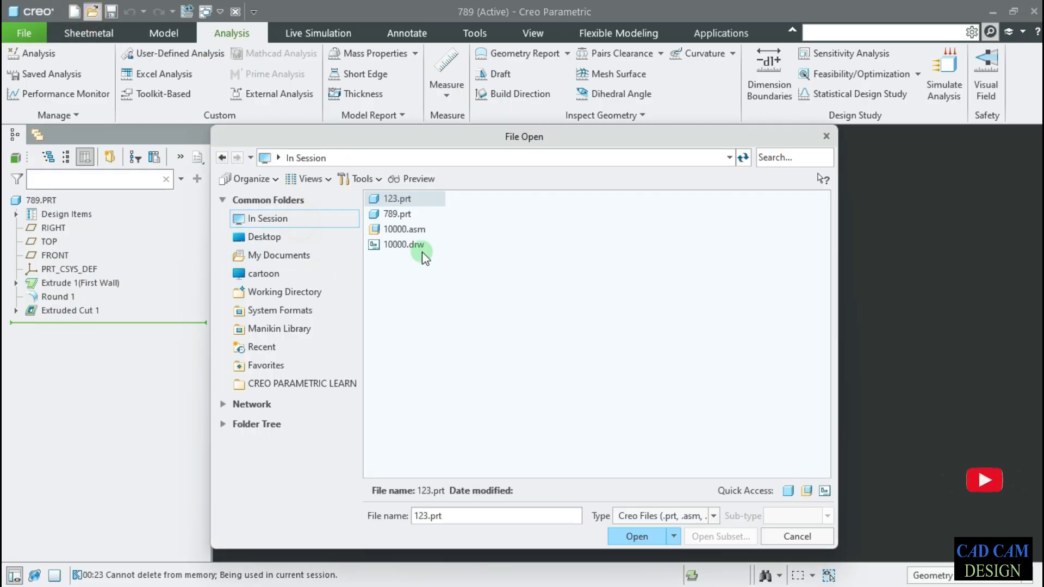
left_click(403, 215)
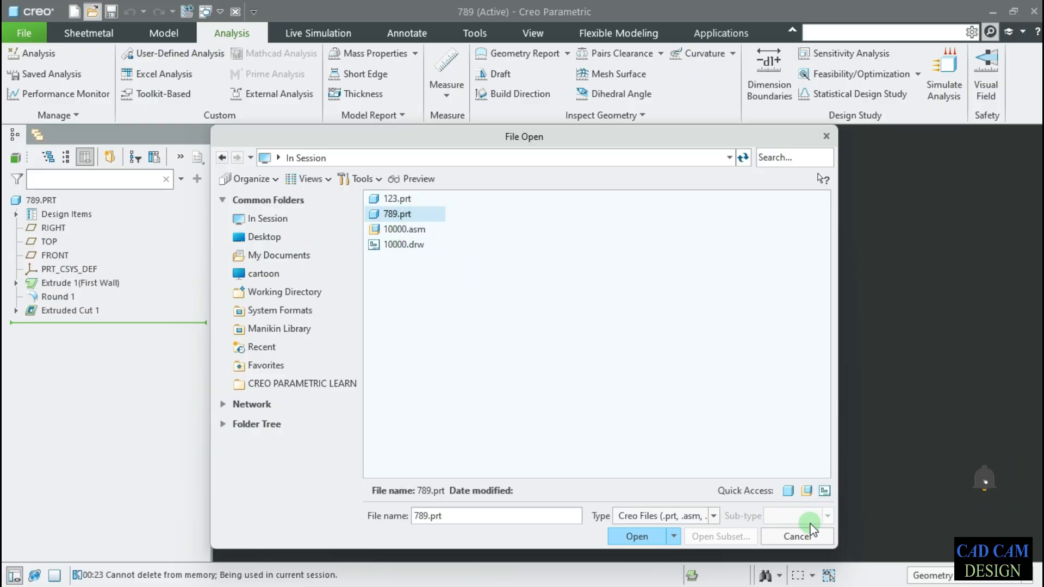
left_click(803, 537)
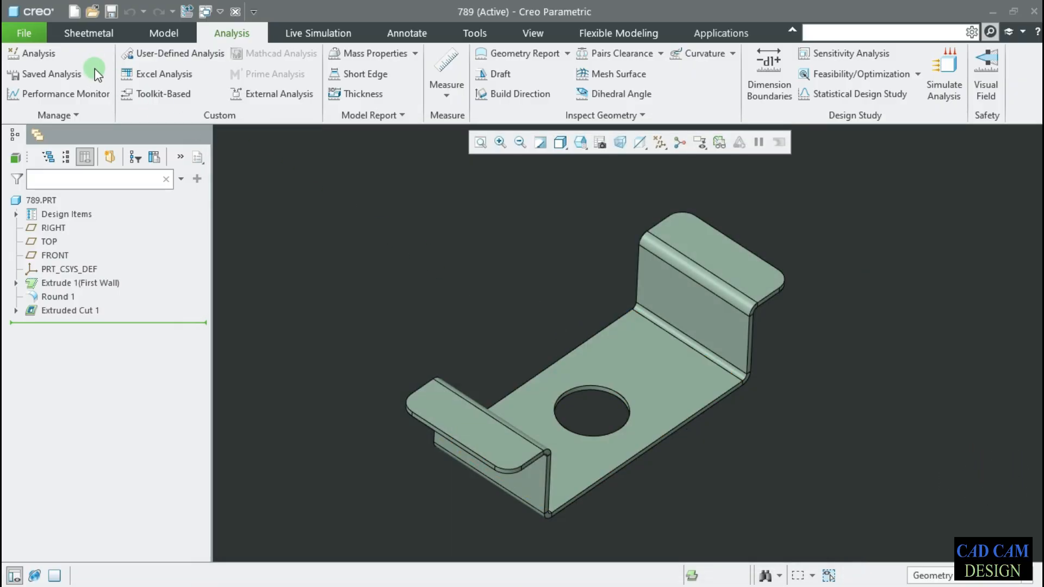
Try to erase all objects that are not displayed in windows from the session.
left_click(34, 36)
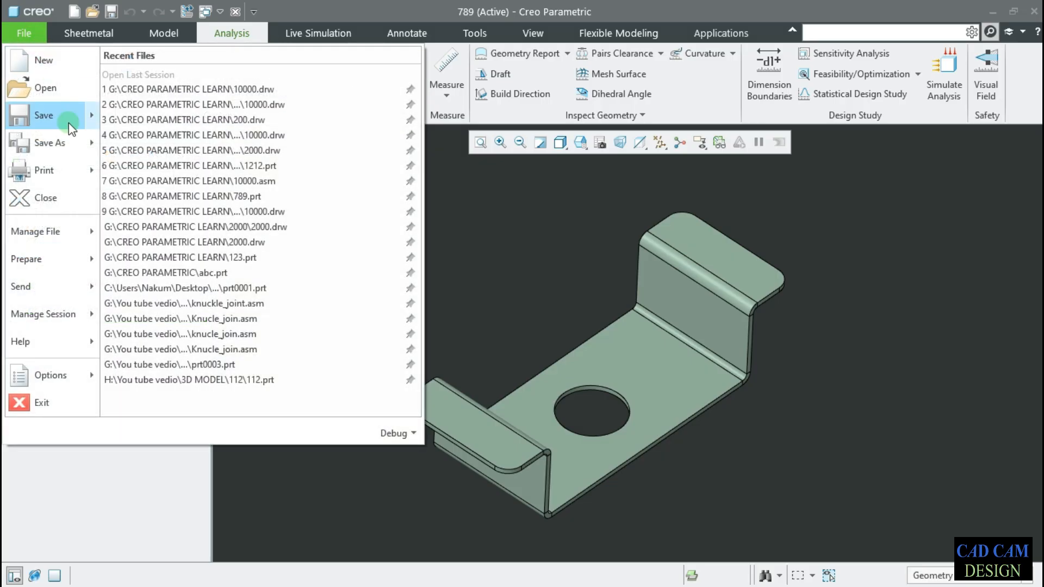
left_click(44, 314)
left_click(202, 123)
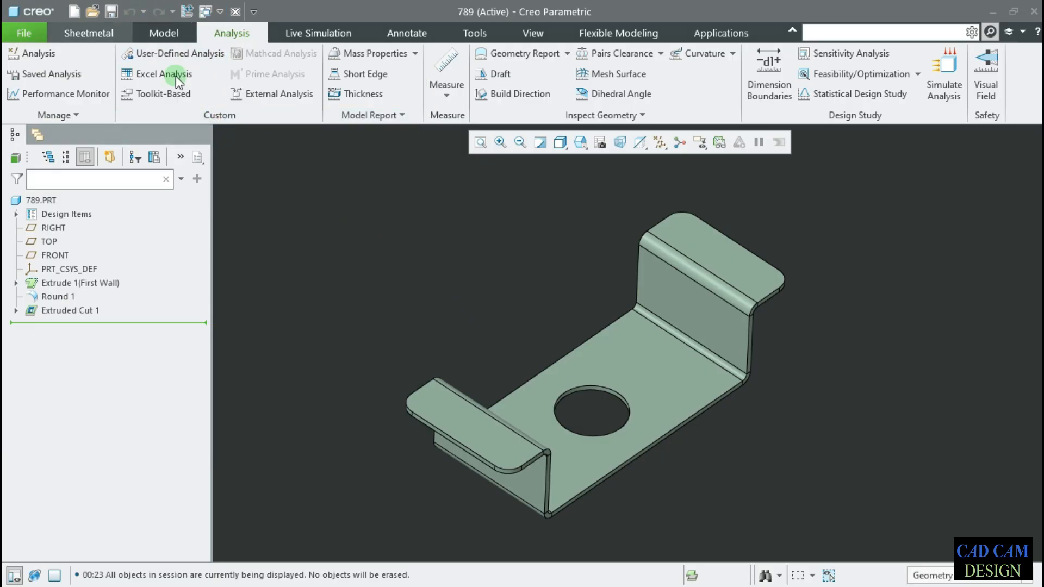
left_click(311, 184)
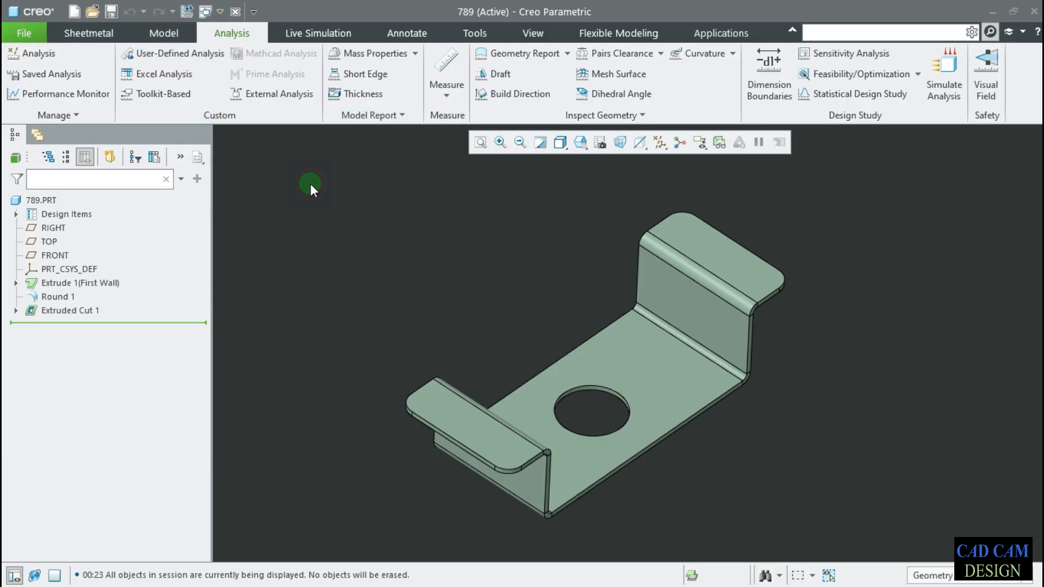
Try again to erase the active 789 part from the session using Erase Current.
left_click(27, 34)
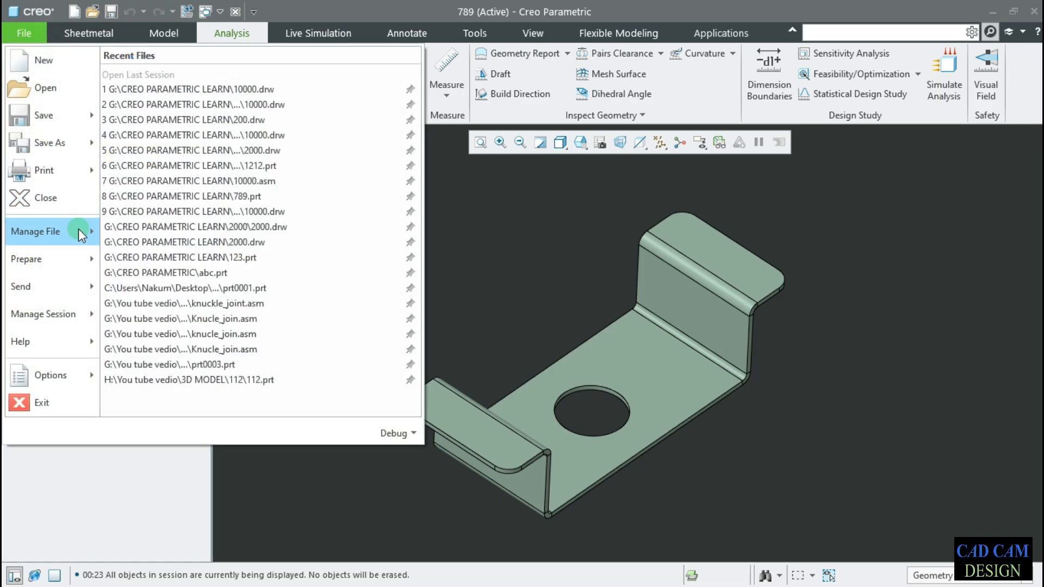
left_click(58, 314)
left_click(200, 92)
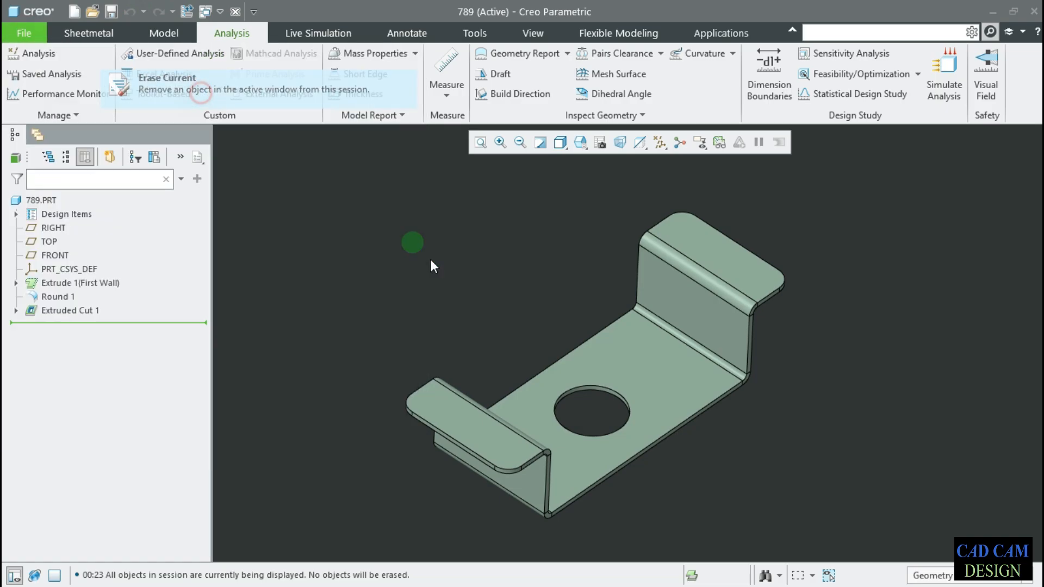
left_click(430, 292)
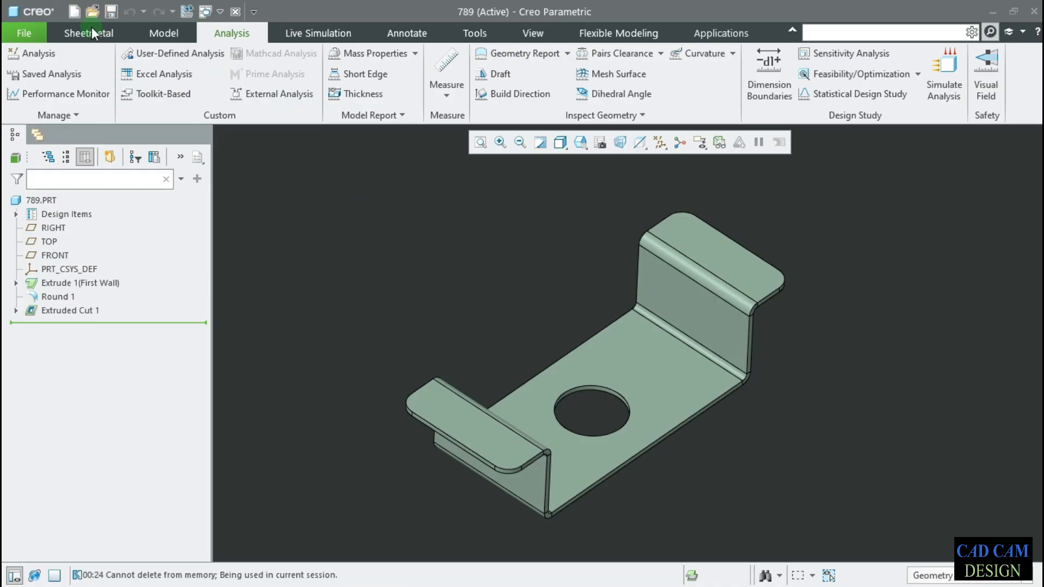
Retry erasing the undisplayed session objects with the 789 part active, and save the part.
left_click(12, 24)
mouse_move(75, 232)
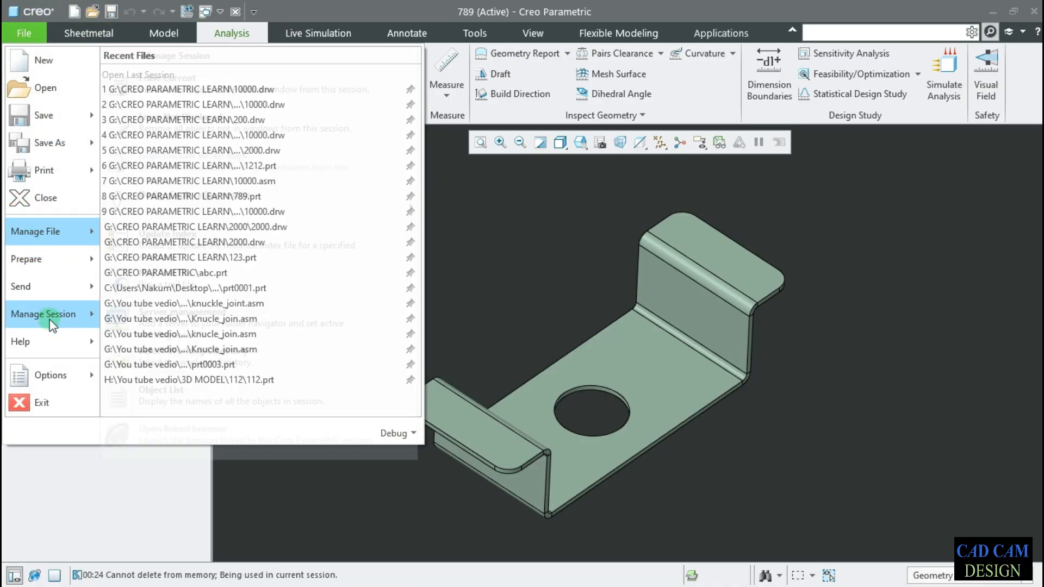
mouse_move(69, 314)
left_click(172, 127)
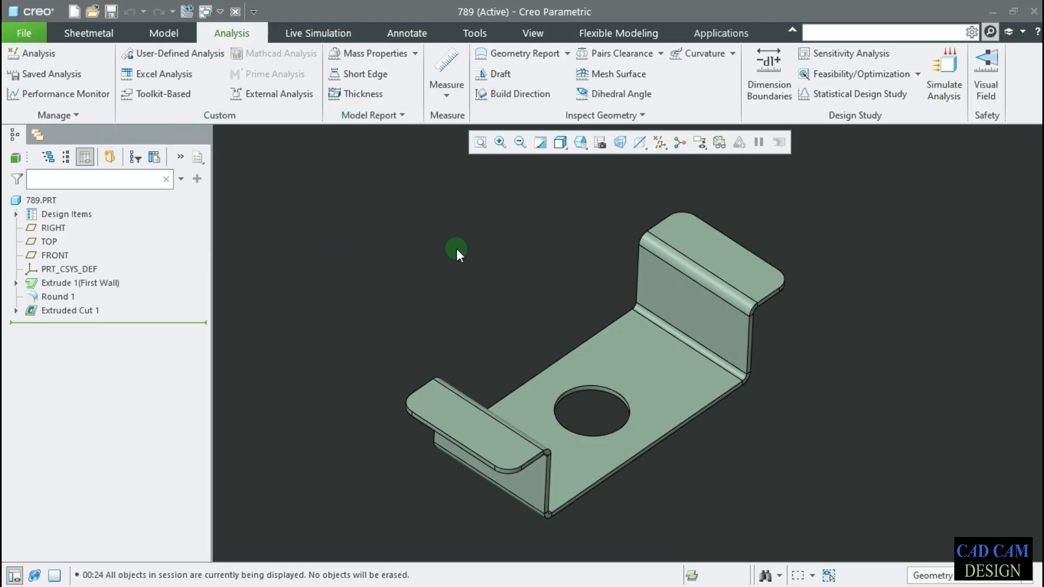
key("ctrl+s")
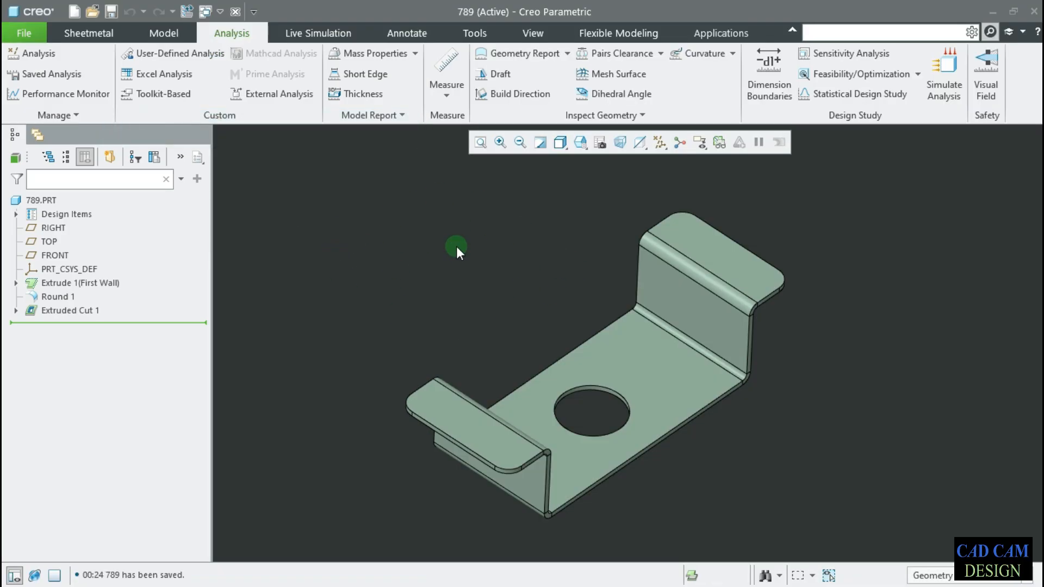
Run Erase Not Displayed once more and close the 789 part window, returning to the 10000 drawing.
left_click(23, 37)
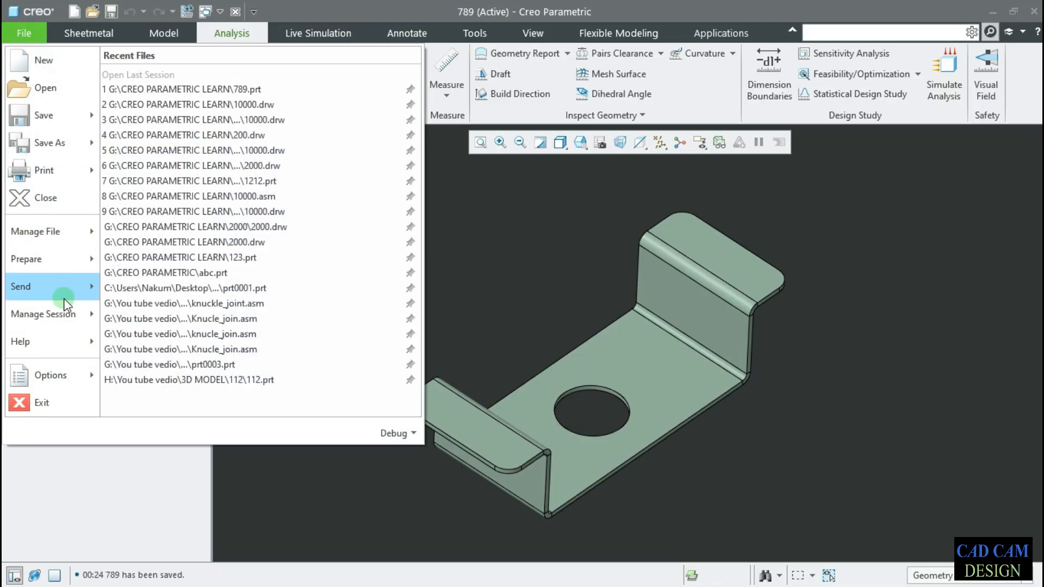
mouse_move(82, 314)
left_click(163, 124)
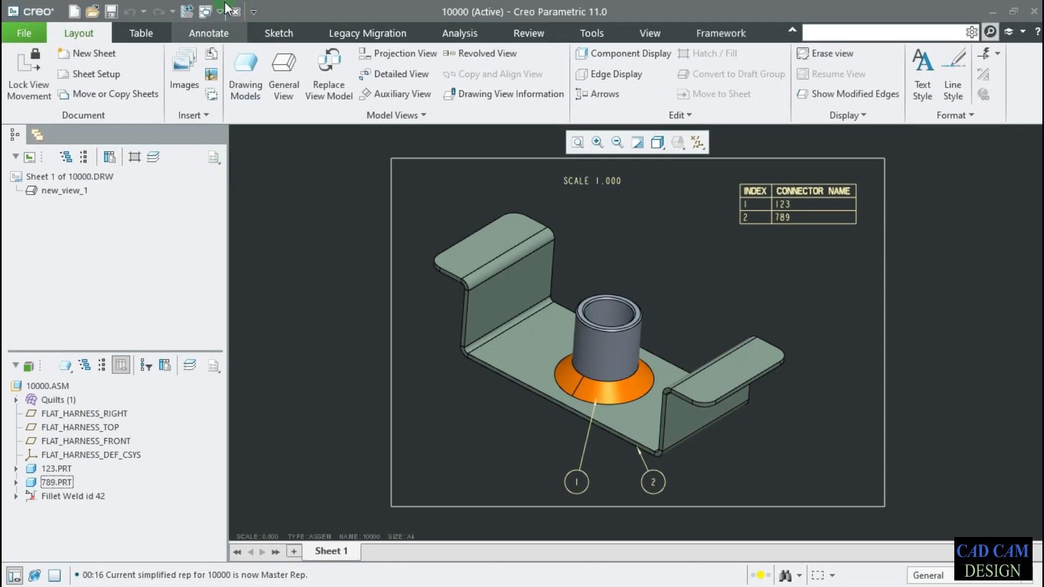
Close the 10000 drawing and erase all undisplayed objects from the session.
left_click(16, 31)
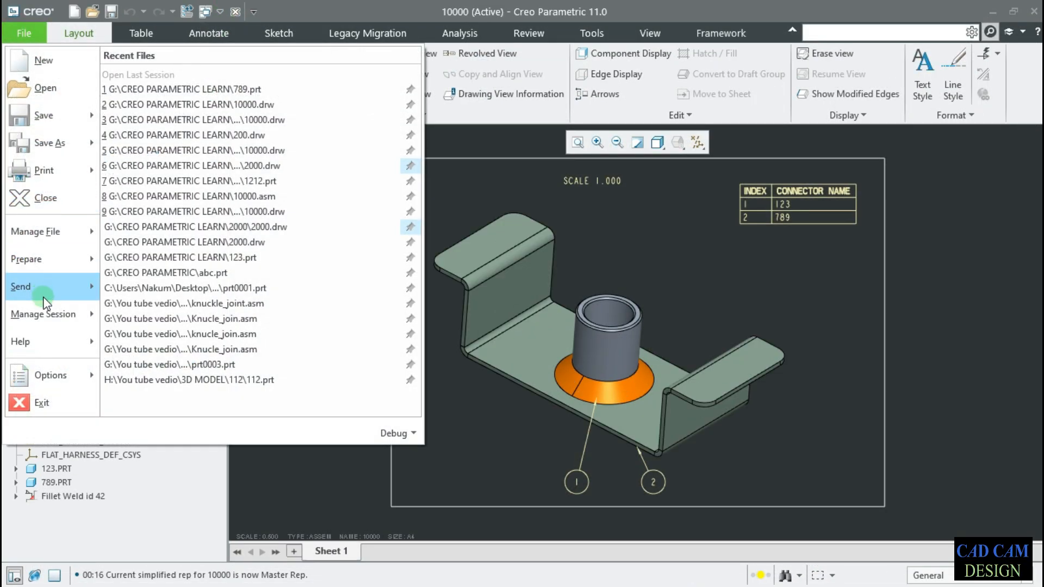
mouse_move(44, 314)
left_click(179, 122)
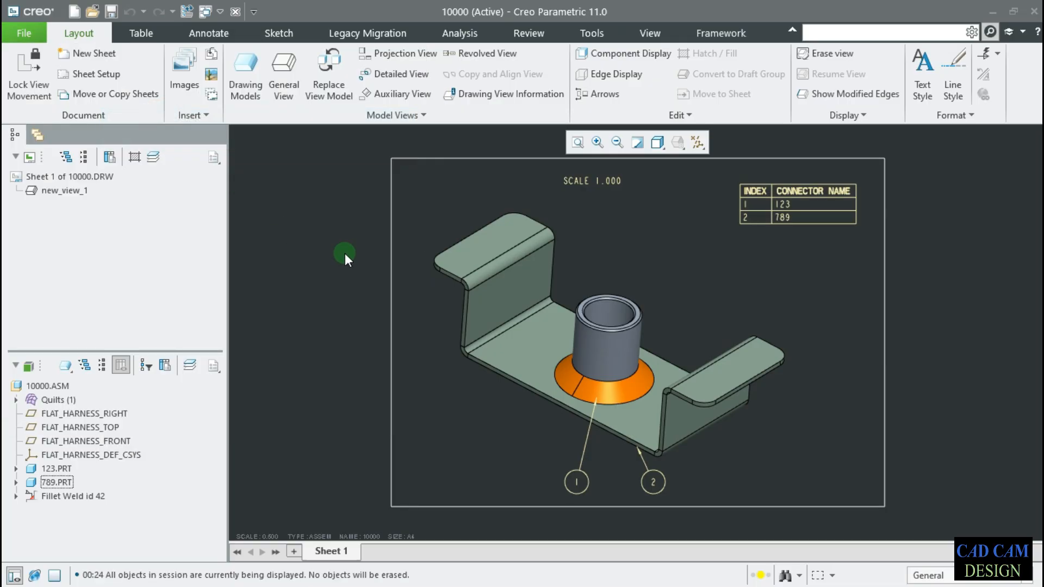
left_click(236, 12)
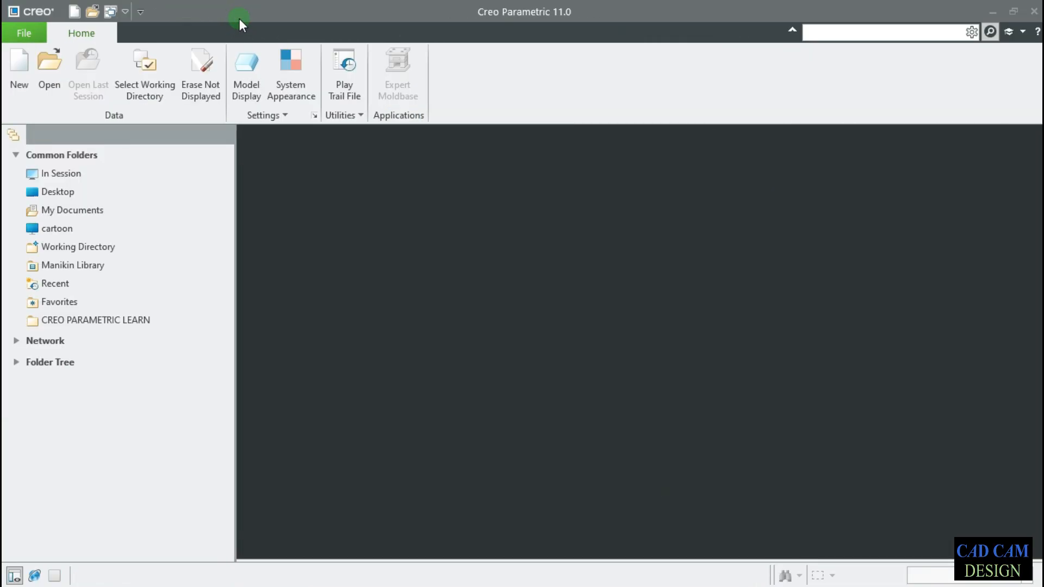
left_click(200, 71)
key("Return")
Open the drawing 10000.drw from the CREO PARAMETRIC LEARN folder.
left_click(49, 70)
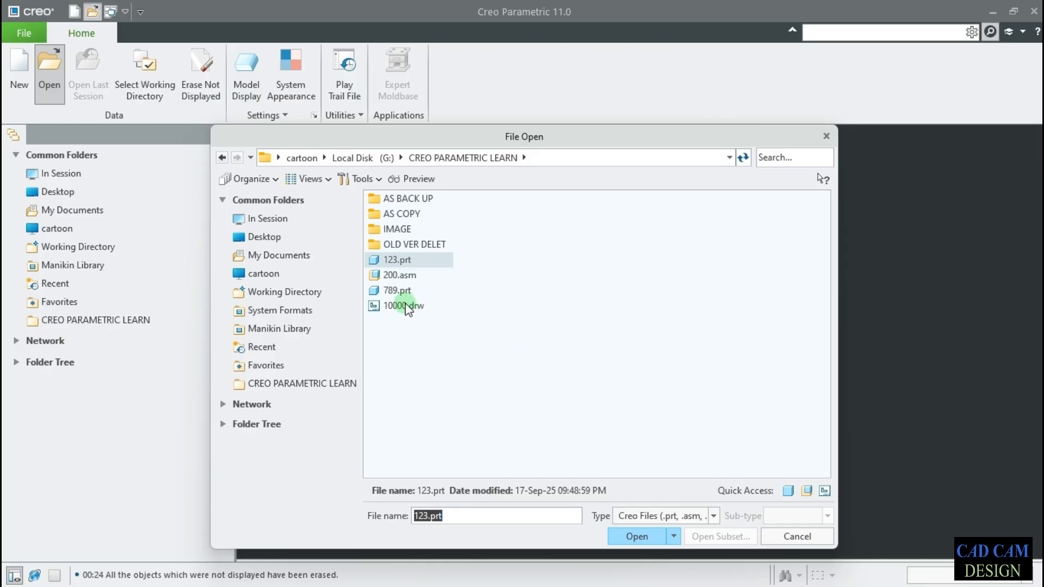
left_click(406, 304)
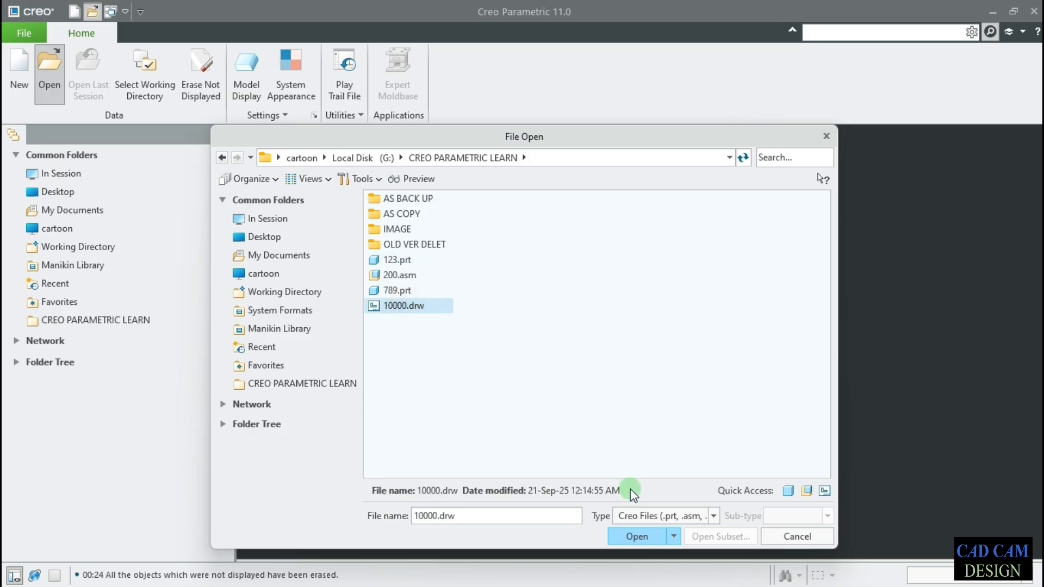
left_click(637, 537)
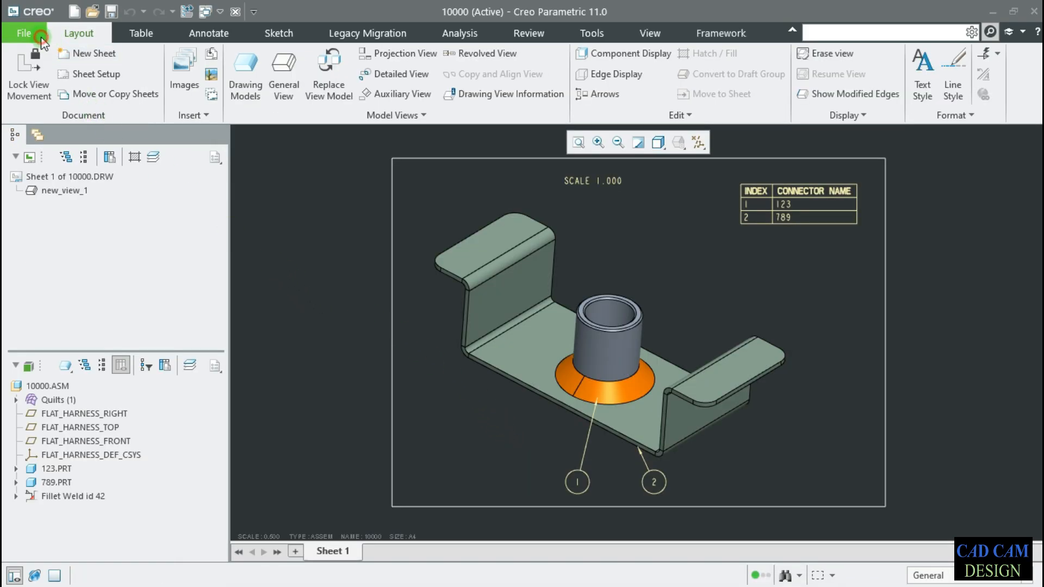
Examine the Erase Unused Model Reps option among the session management commands for the 10000 drawing.
left_click(24, 33)
mouse_move(53, 321)
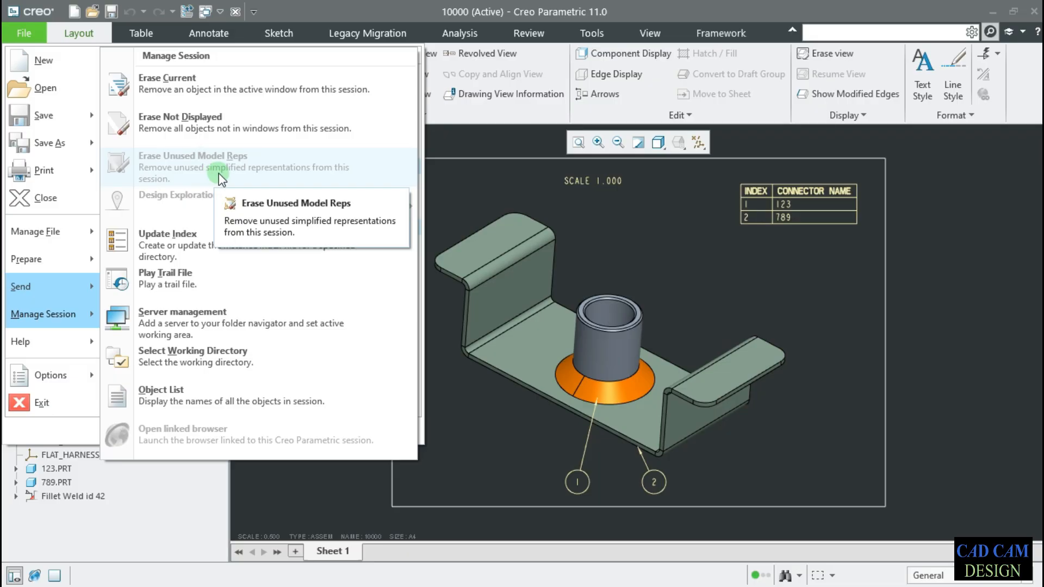
left_click(443, 149)
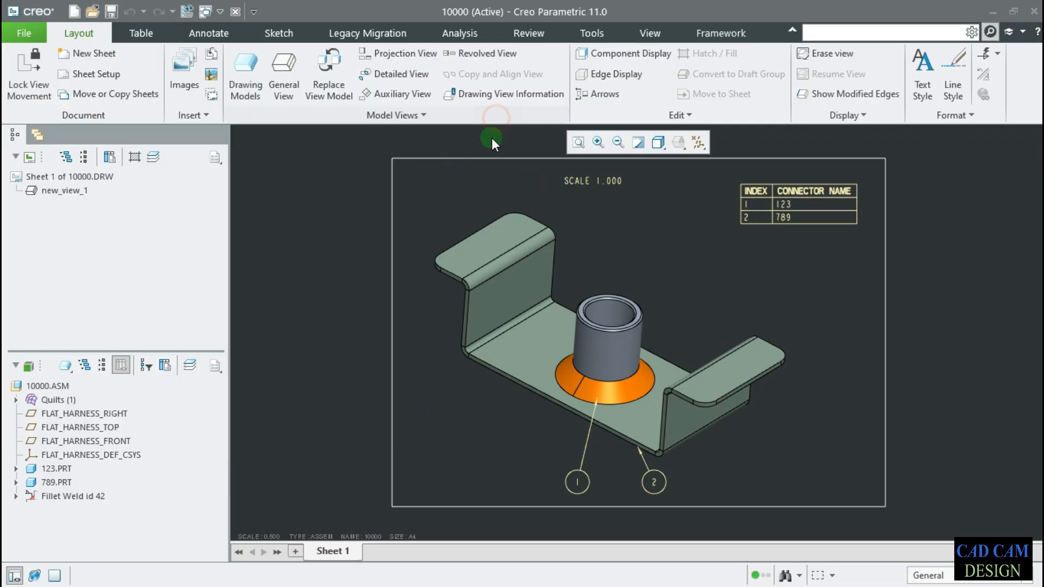
Examine the representations available for 10000.ASM and the Drawing Models options such as Set/Add Rep, leaving them unchanged.
left_click(66, 366)
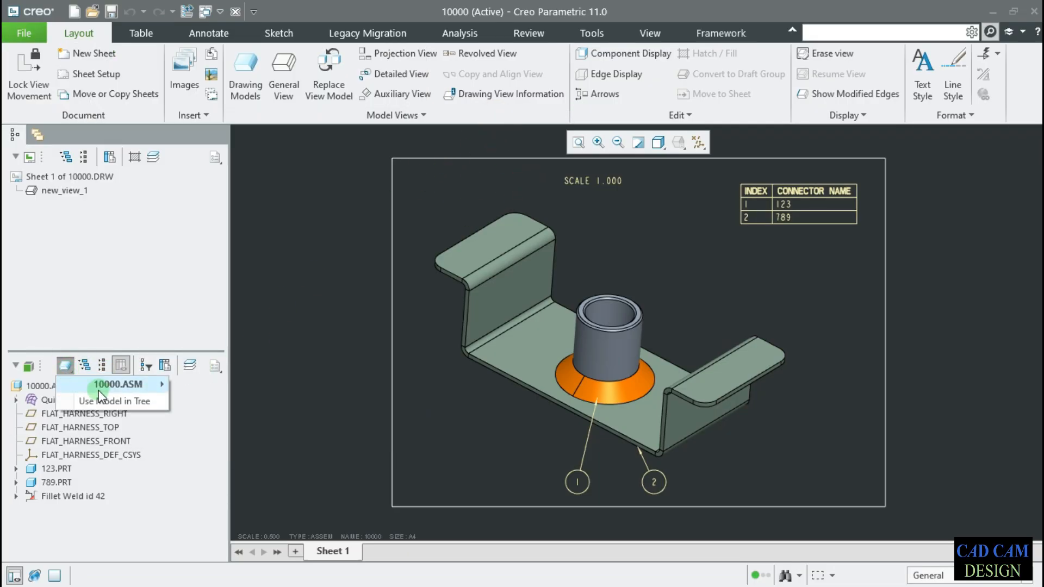
left_click(161, 385)
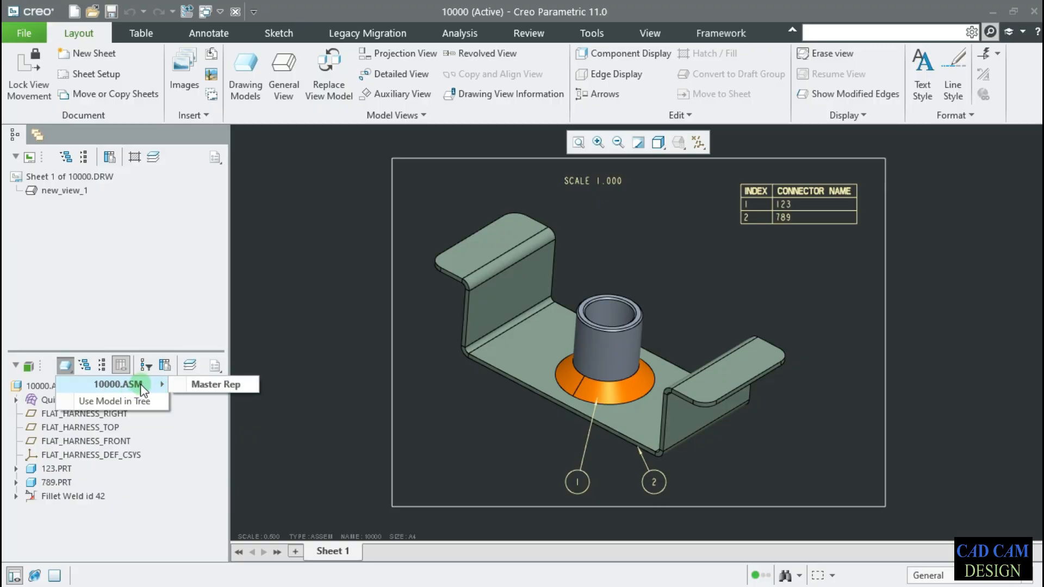
left_click(291, 341)
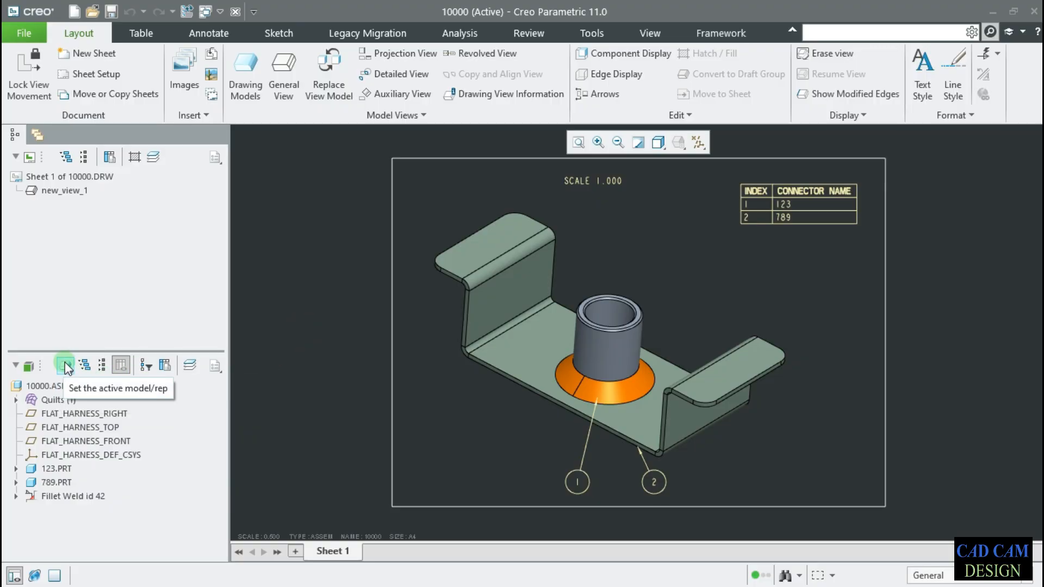
left_click(256, 87)
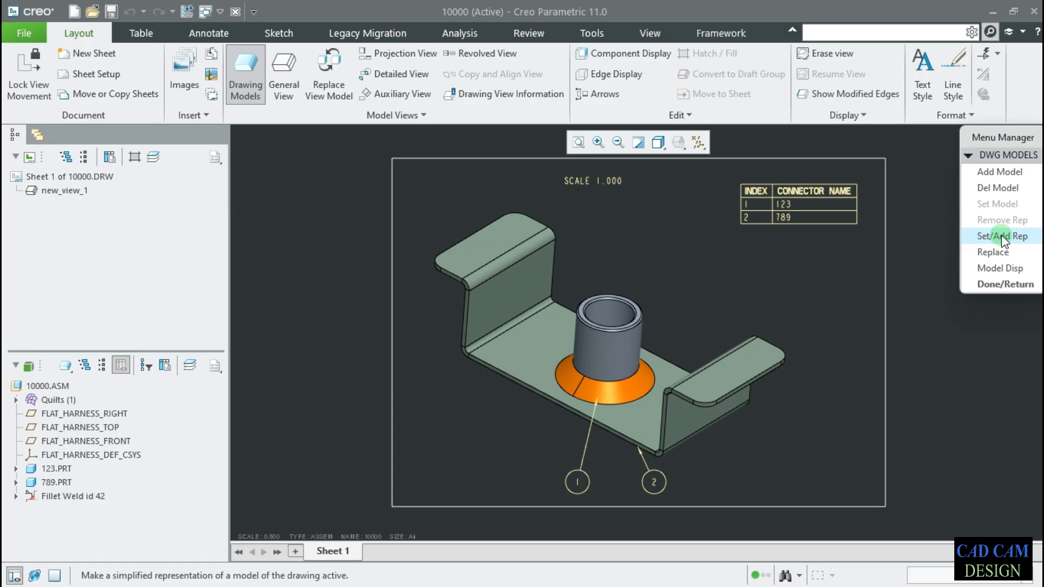
left_click(1005, 284)
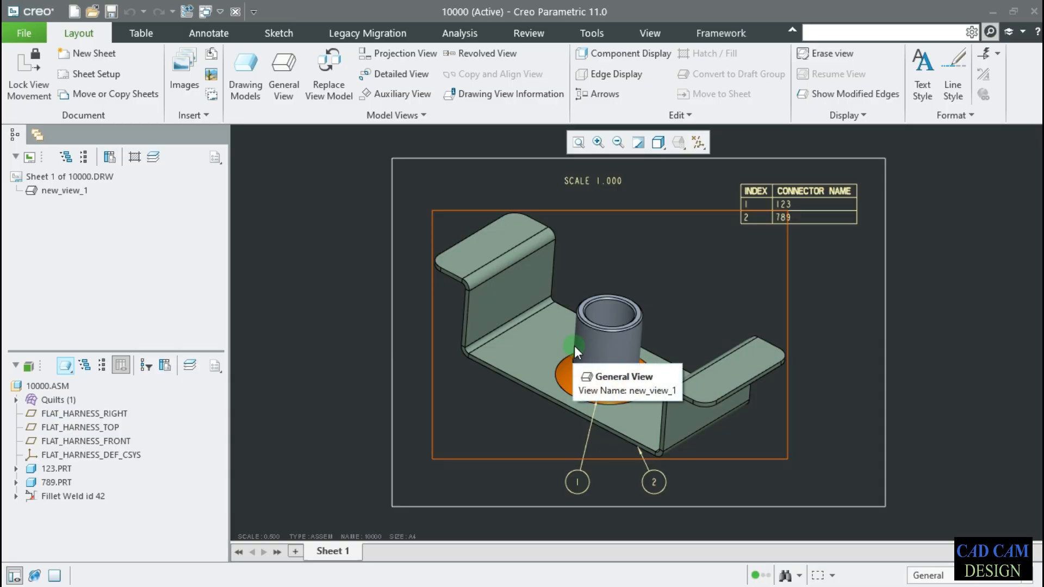
Examine the Play Trail File option and its file selection for the CREO PARAMETRIC LEARN folder, leaving without playing a file.
left_click(24, 33)
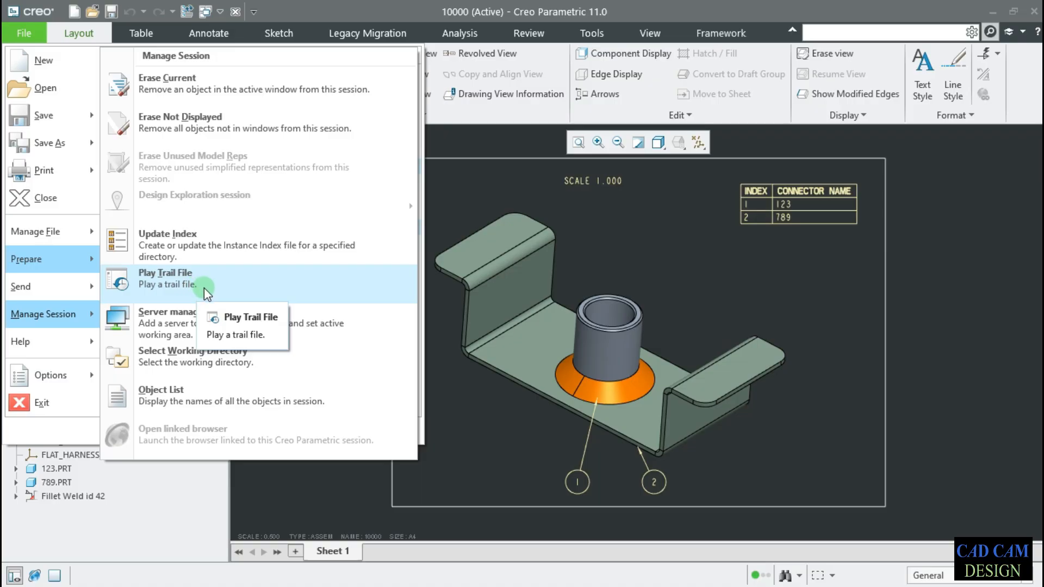
left_click(204, 288)
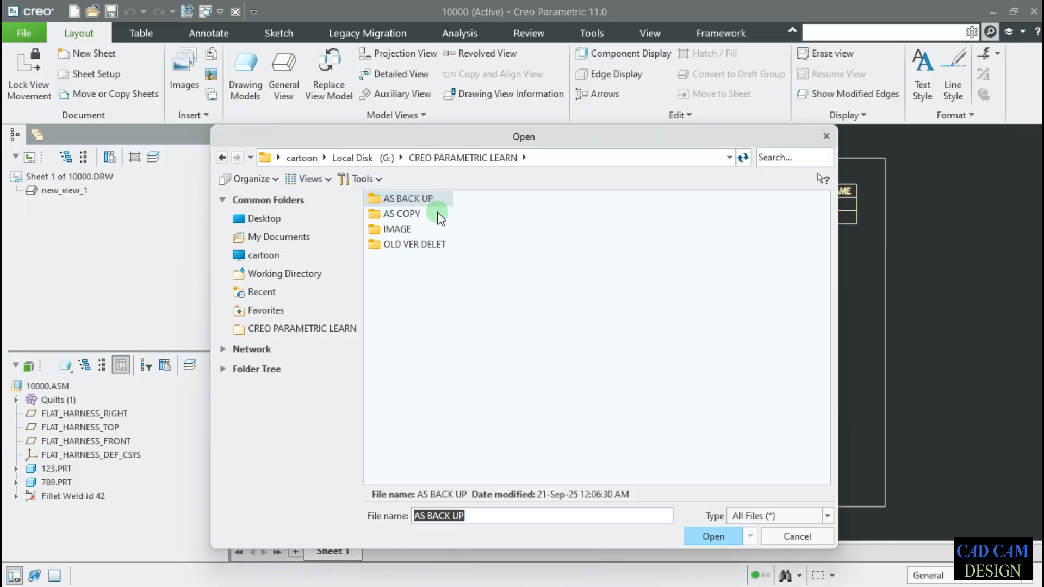
left_click(819, 138)
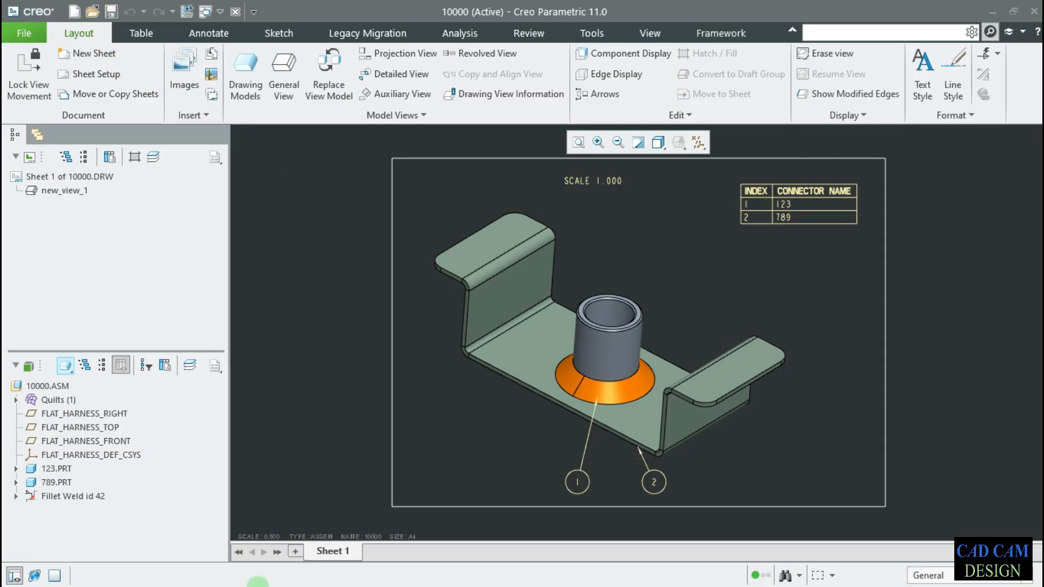
Switch to File Explorer, look through the CREO PARAMETRIC LEARN folder for trail files, and return to Creo Parametric.
mouse_move(252, 585)
left_click(232, 569)
left_click(196, 199)
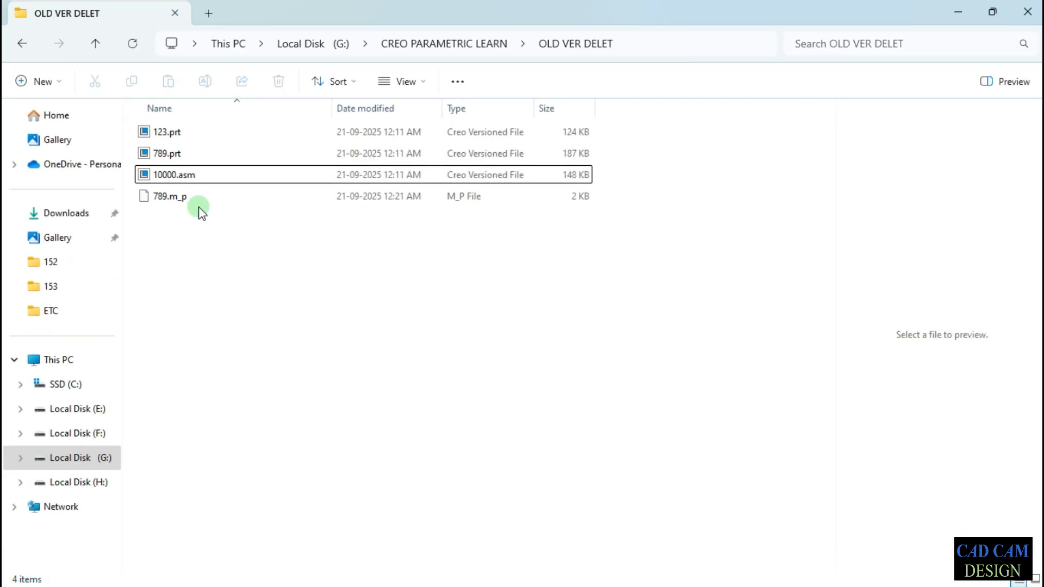
left_click(461, 44)
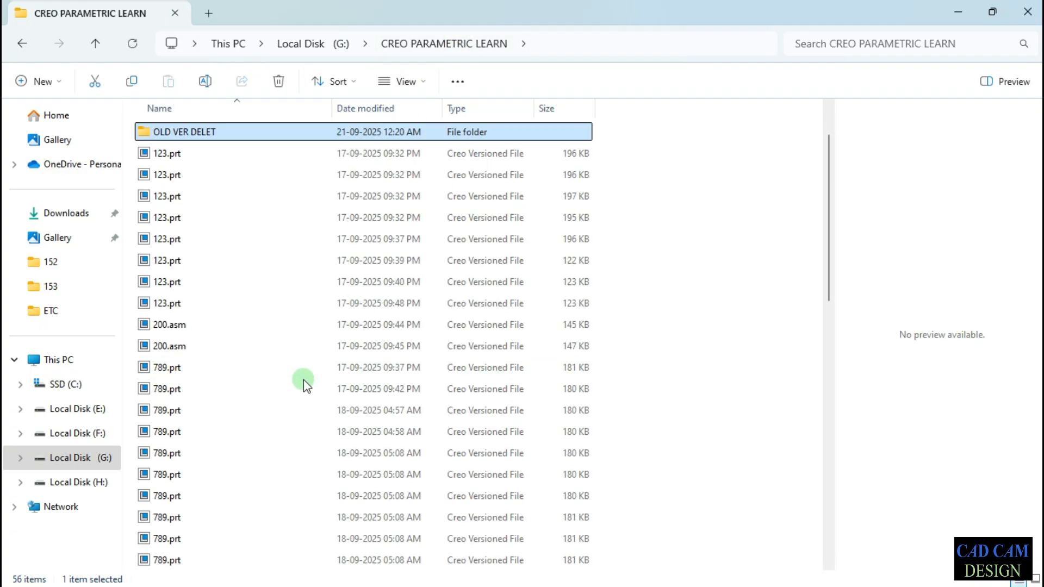
scroll(304, 381, "down", 10)
left_click(216, 565)
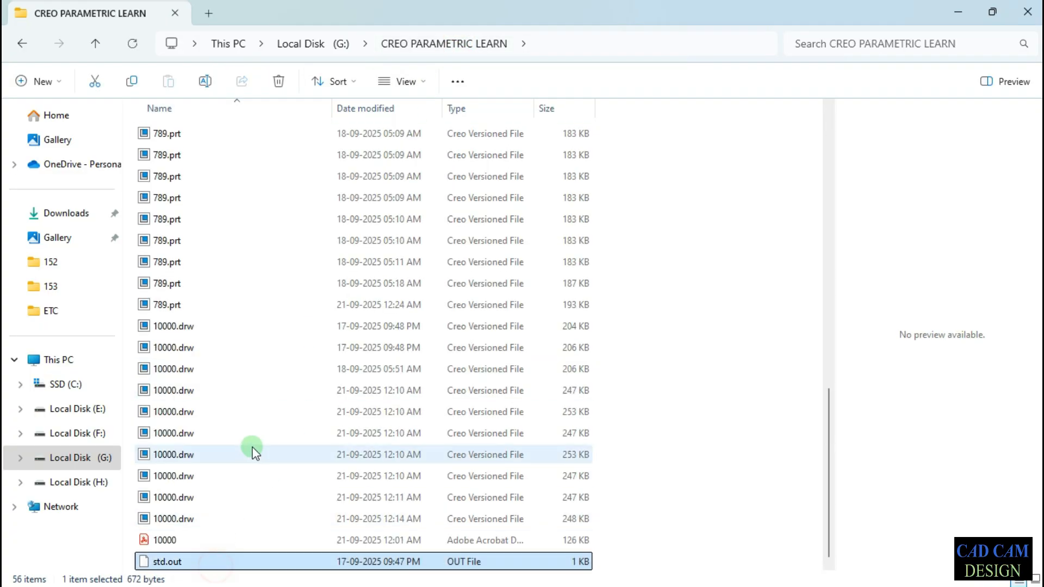
scroll(253, 435, "up", 6)
scroll(251, 406, "up", 6)
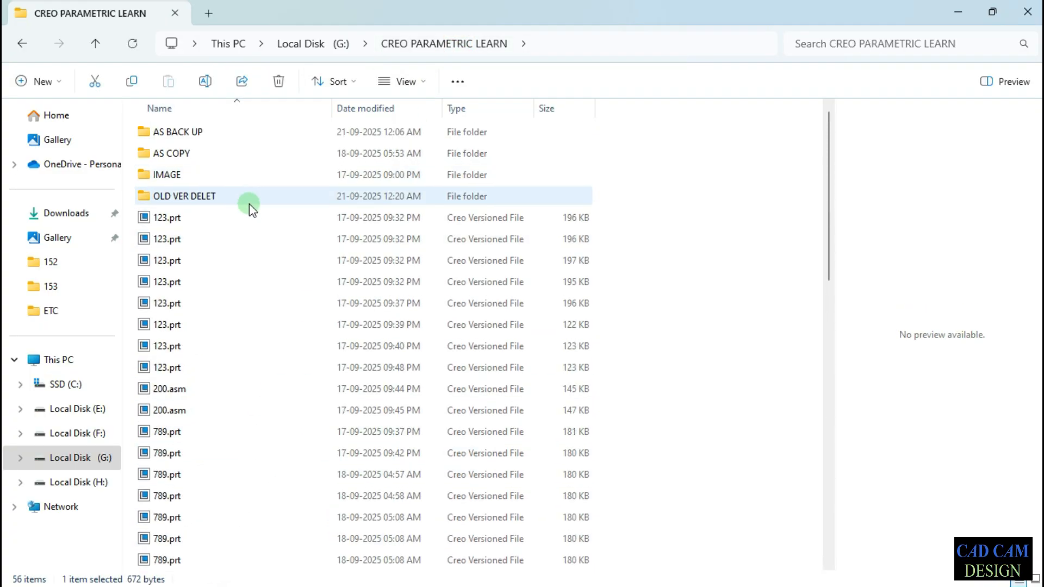
left_click(963, 19)
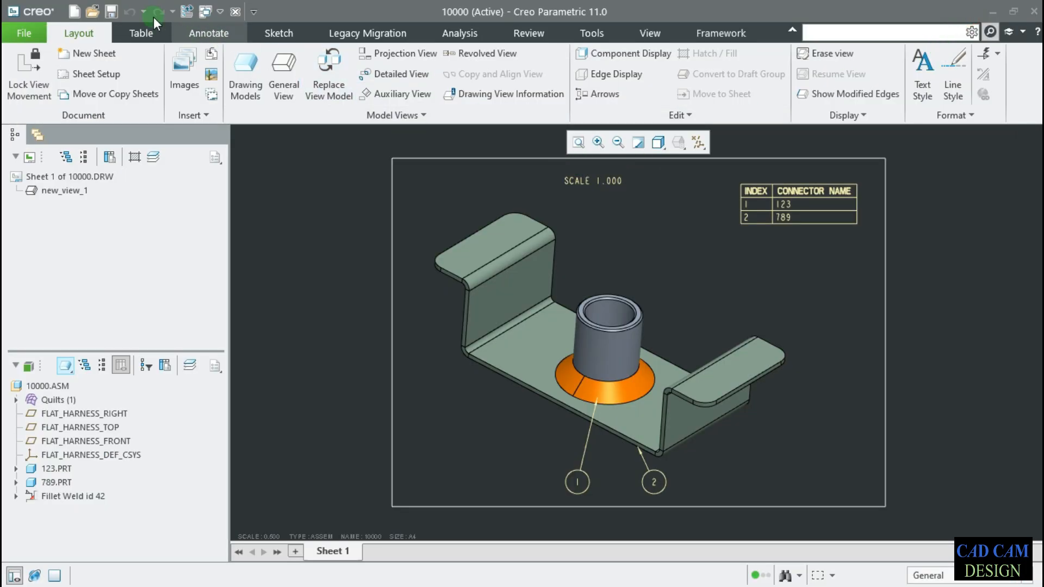
Display the Object List of the session, review its parts, assemblies, drawings and disk info, and close the information window.
left_click(24, 33)
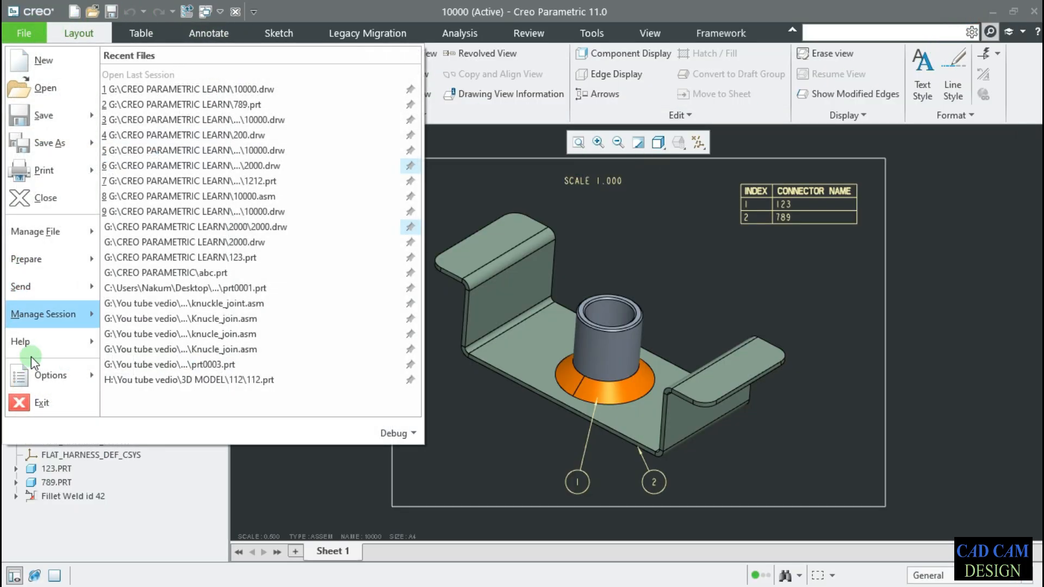
mouse_move(61, 323)
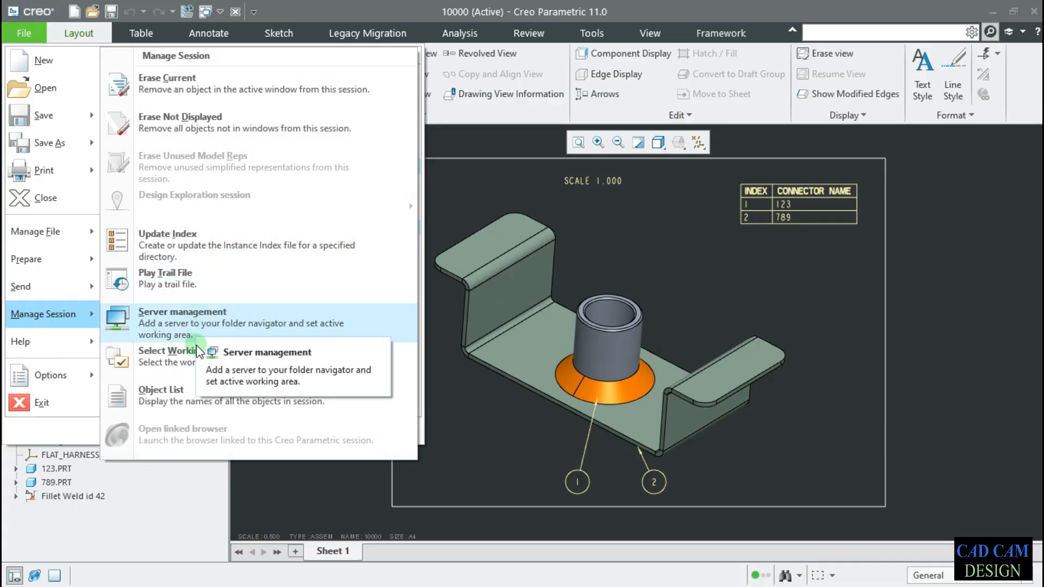
left_click(239, 408)
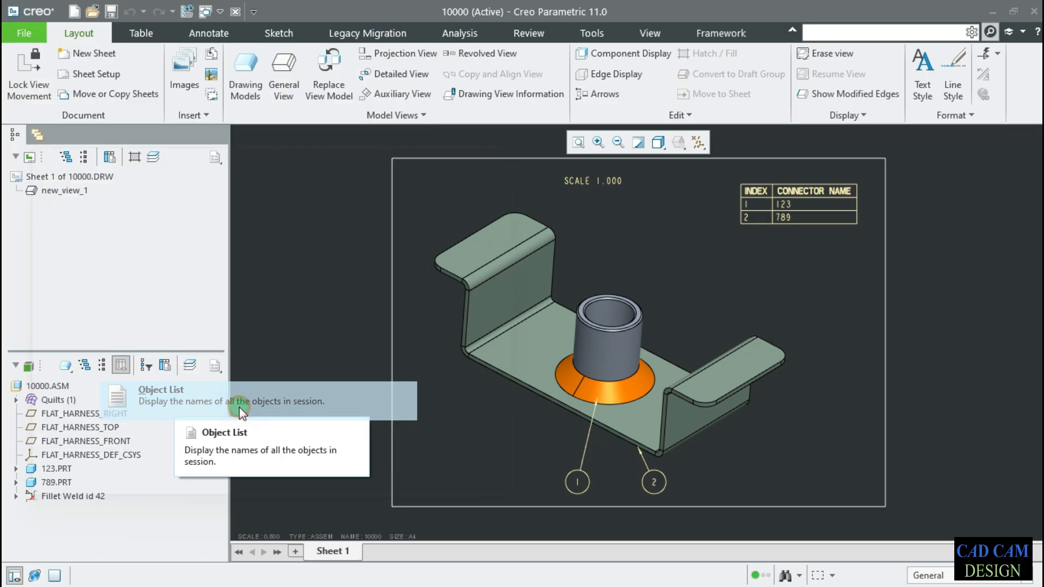
scroll(79, 259, "down", 2)
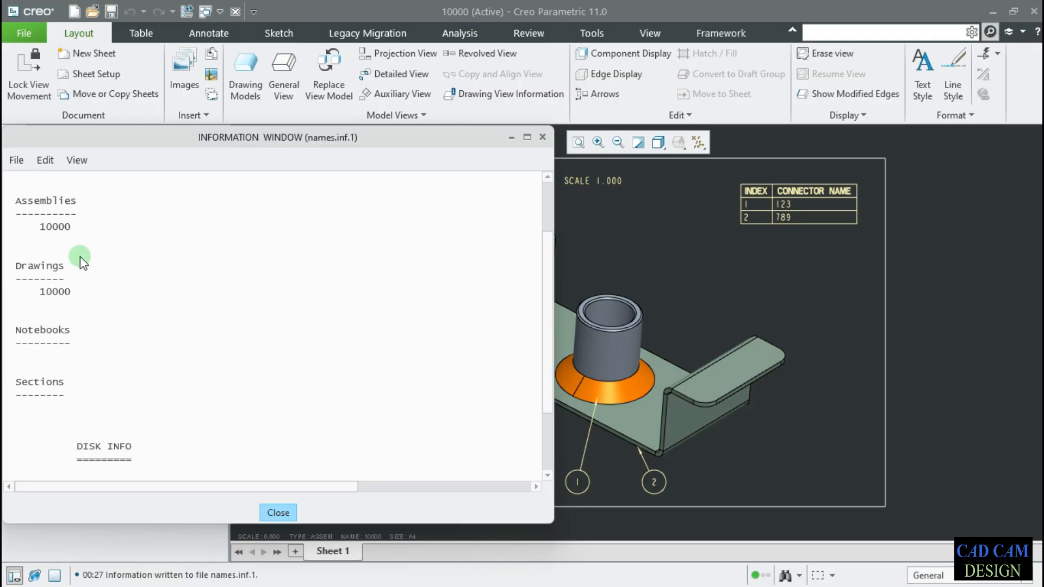
scroll(82, 272, "up", 2)
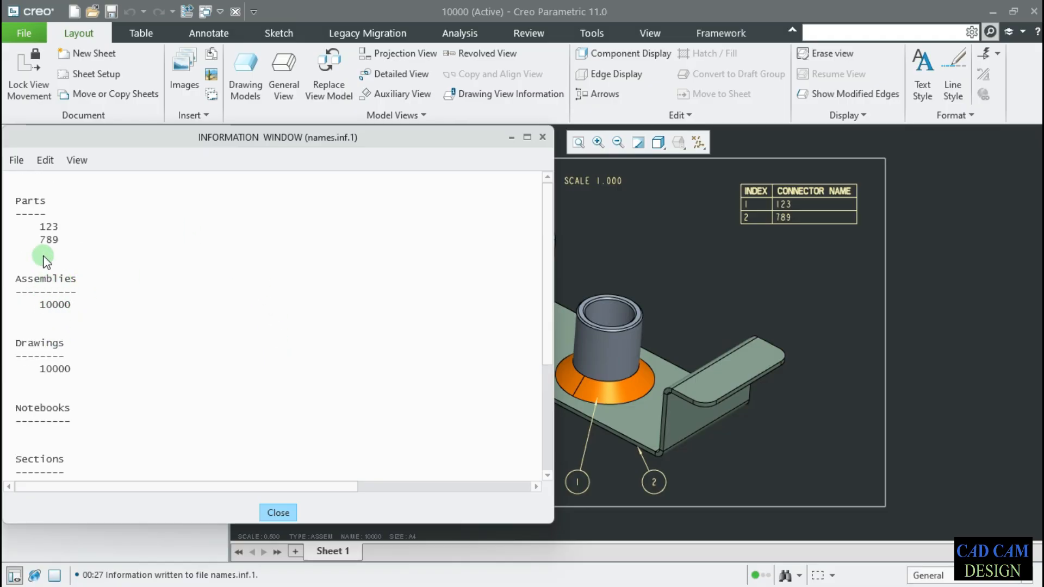
left_click(38, 221)
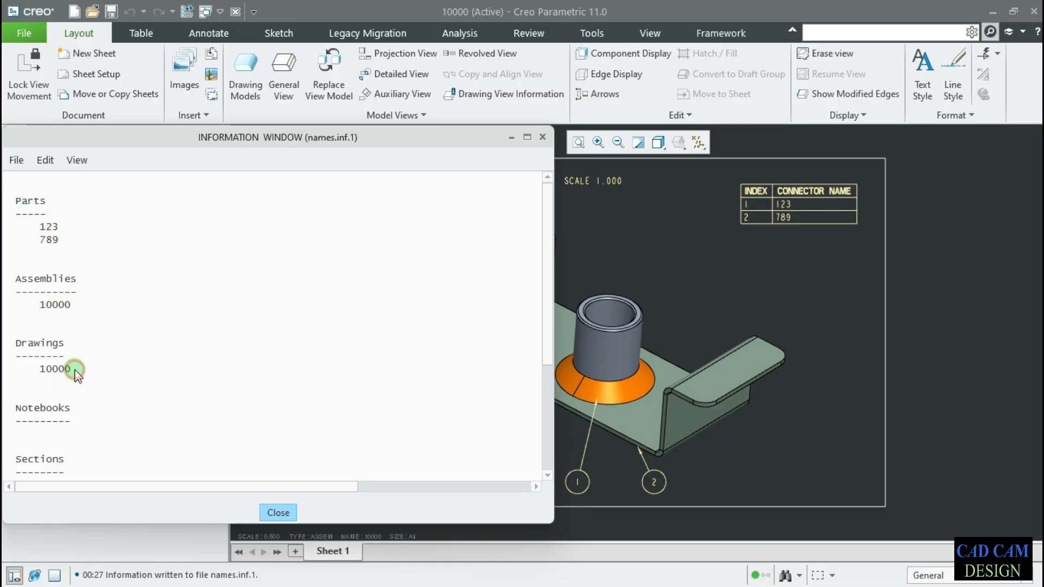
left_click_drag(177, 144, 309, 135)
scroll(211, 396, "down", 2)
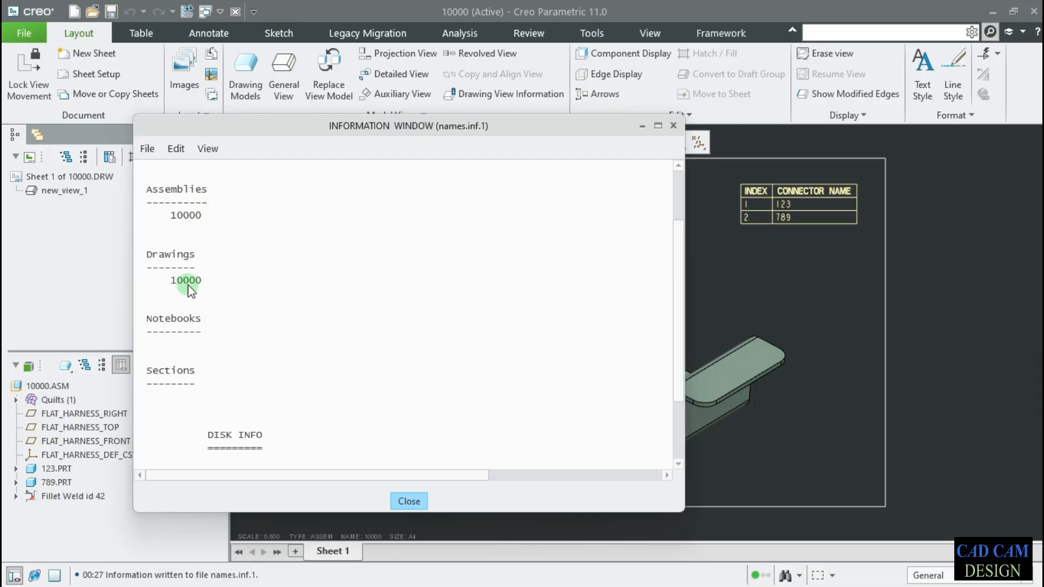
scroll(204, 326, "down", 2)
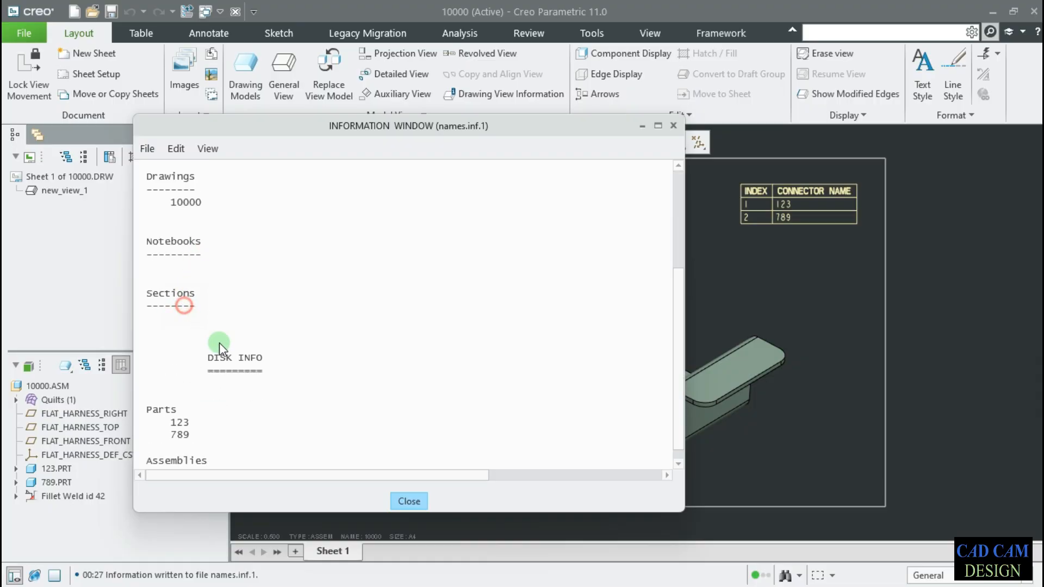
scroll(193, 426, "down", 1)
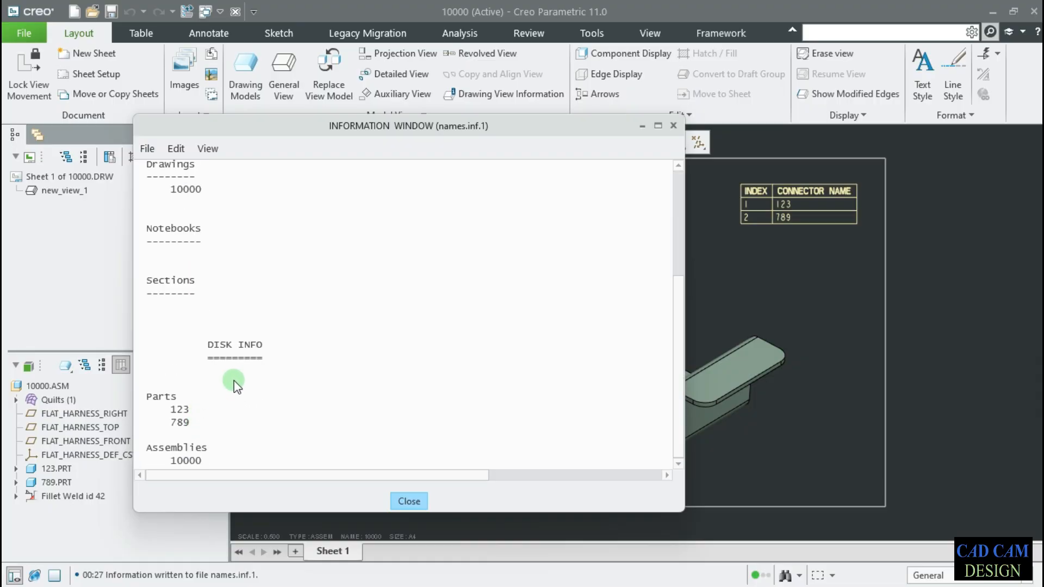
left_click(212, 458)
left_click(673, 126)
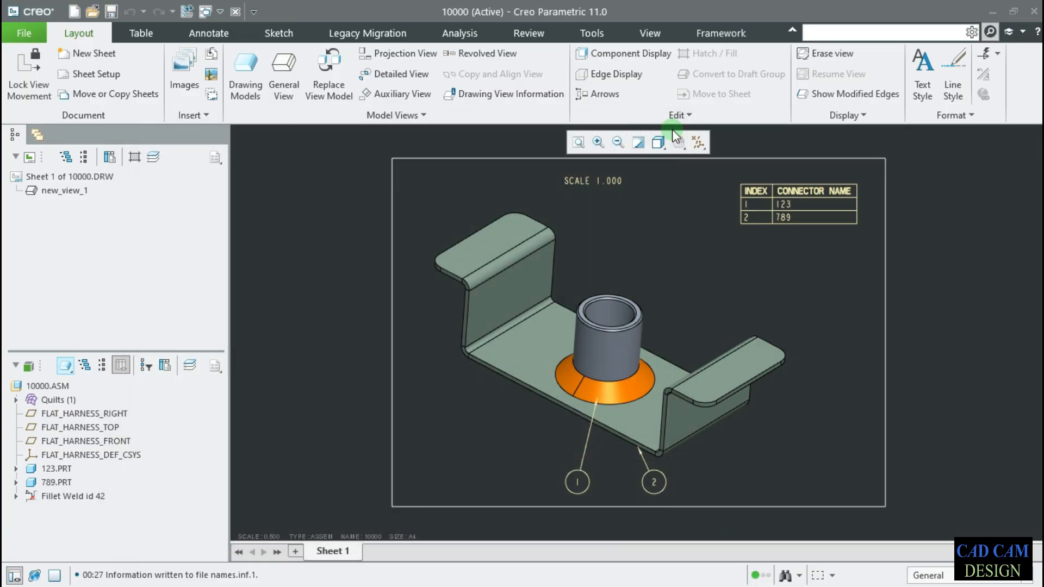
Examine the session management commands and the Help commands available for the open drawing.
left_click(24, 34)
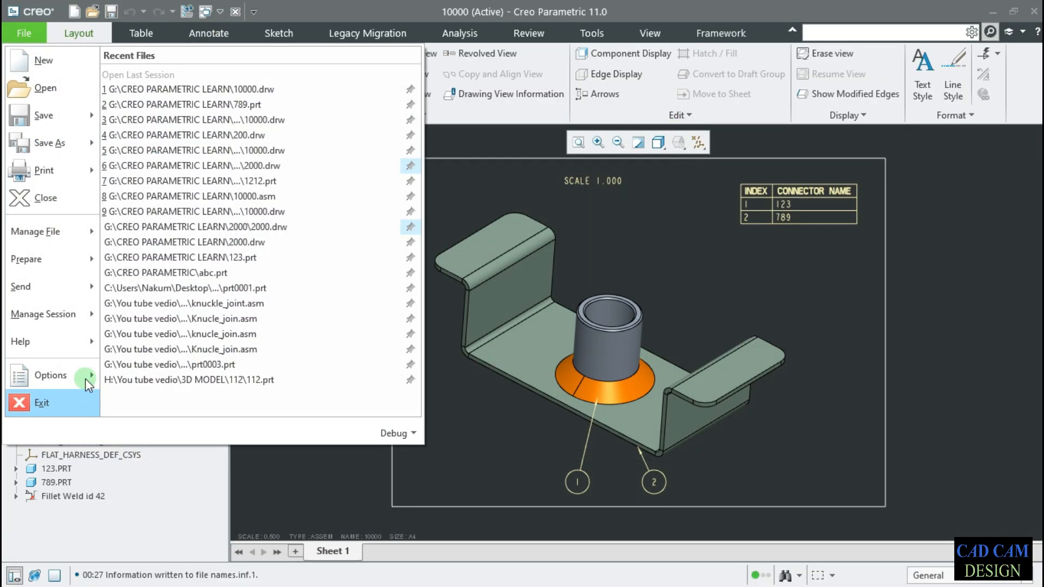
left_click(63, 315)
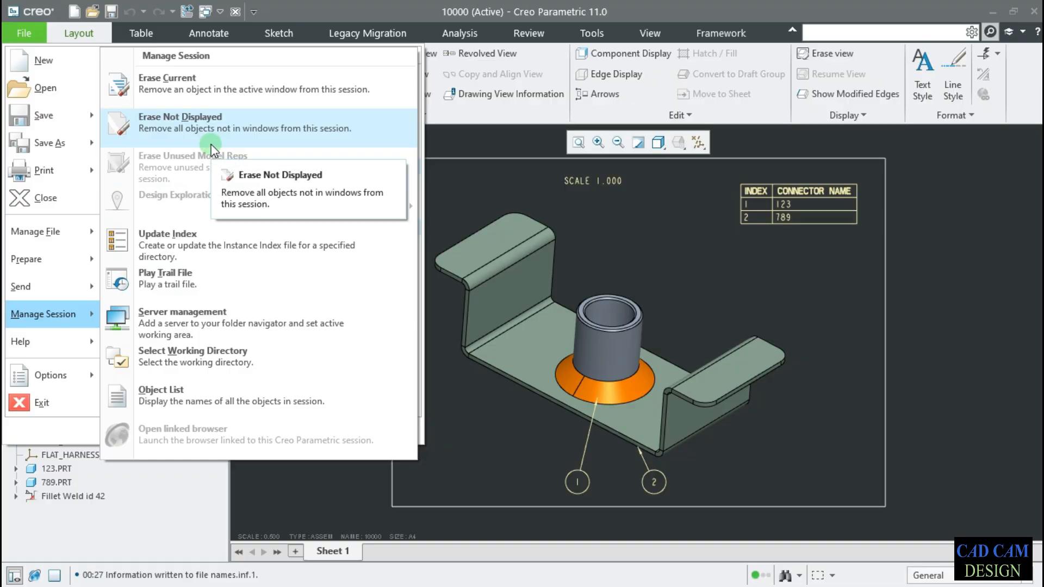
mouse_move(34, 338)
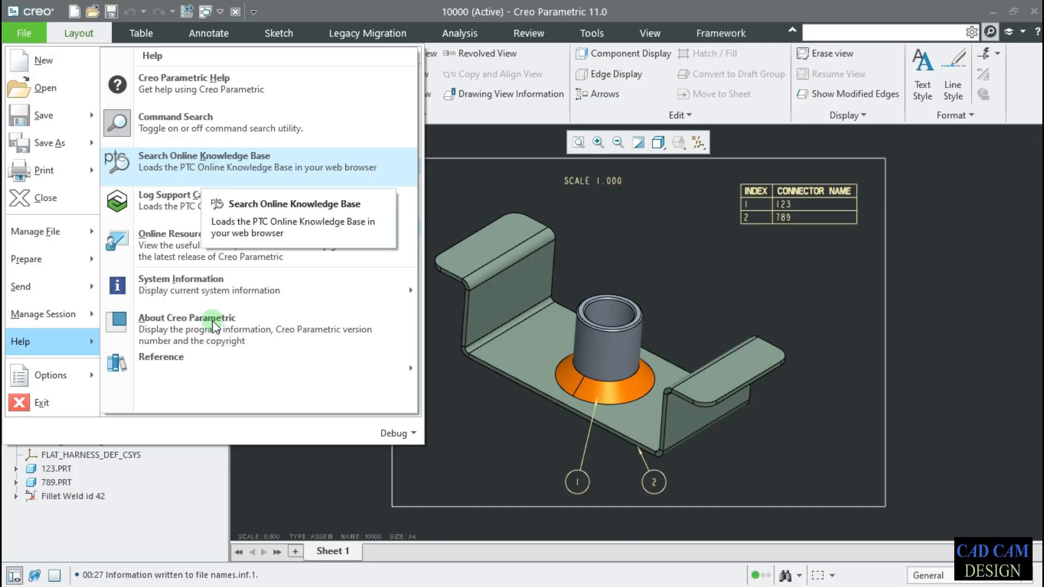
Open the Creo Parametric Options at the System Appearance settings.
mouse_move(74, 380)
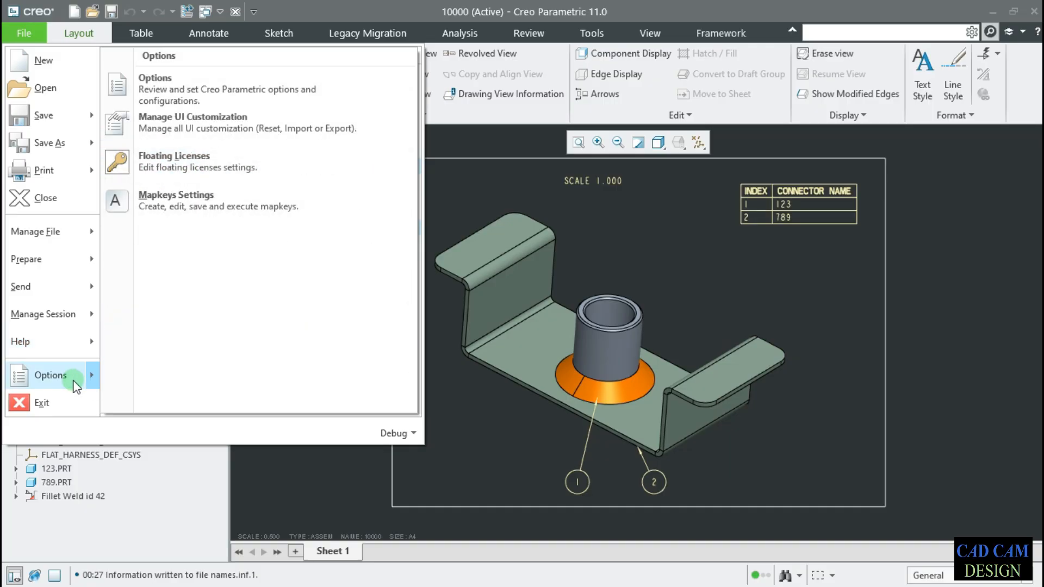
left_click(169, 190)
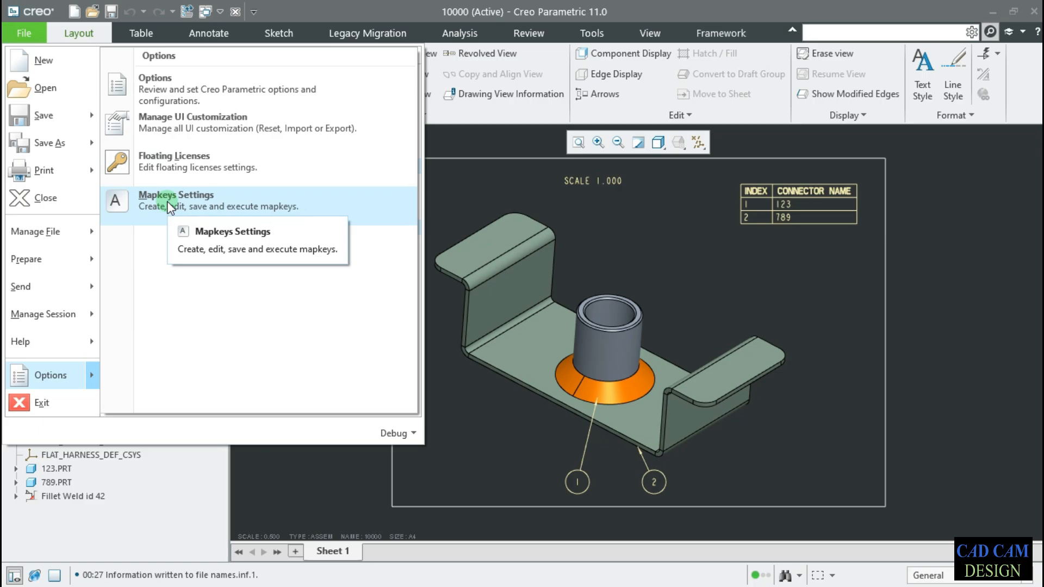
left_click(205, 90)
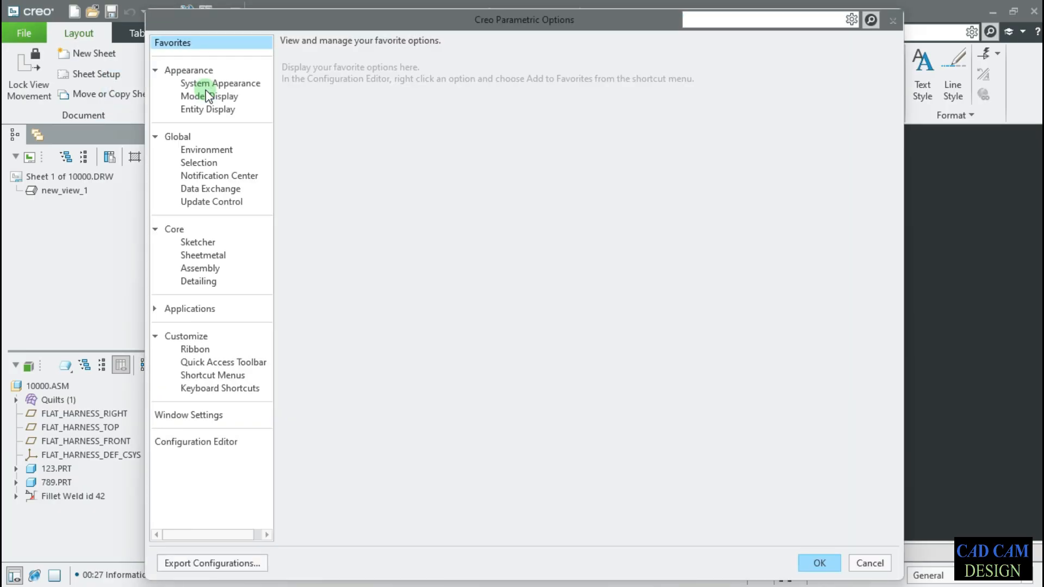
left_click(215, 81)
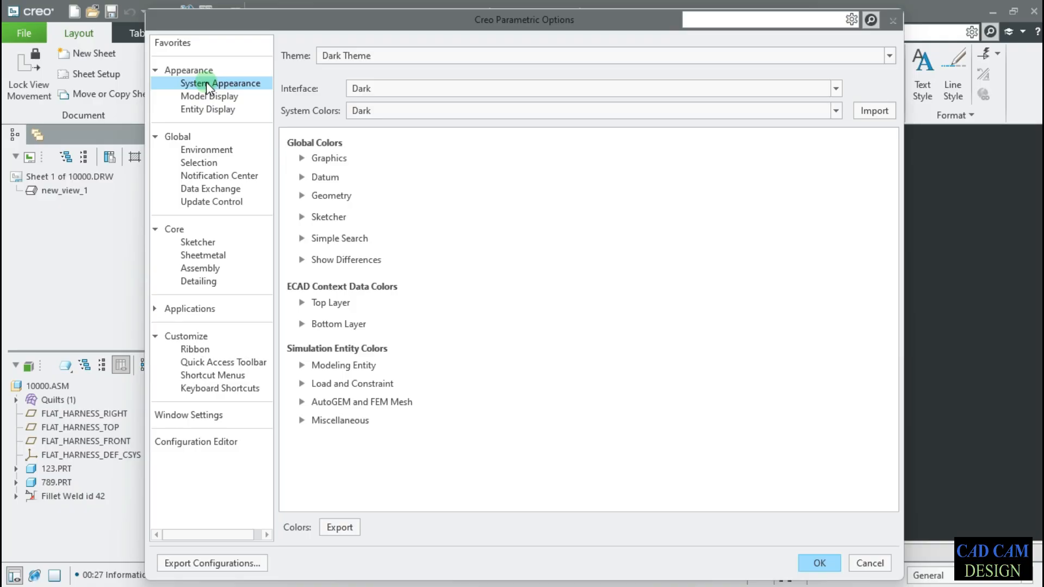
Set the system colors to Light (Previous Creo Default) and inspect the drawing in the new color scheme.
left_click(390, 90)
left_click(389, 90)
left_click(387, 111)
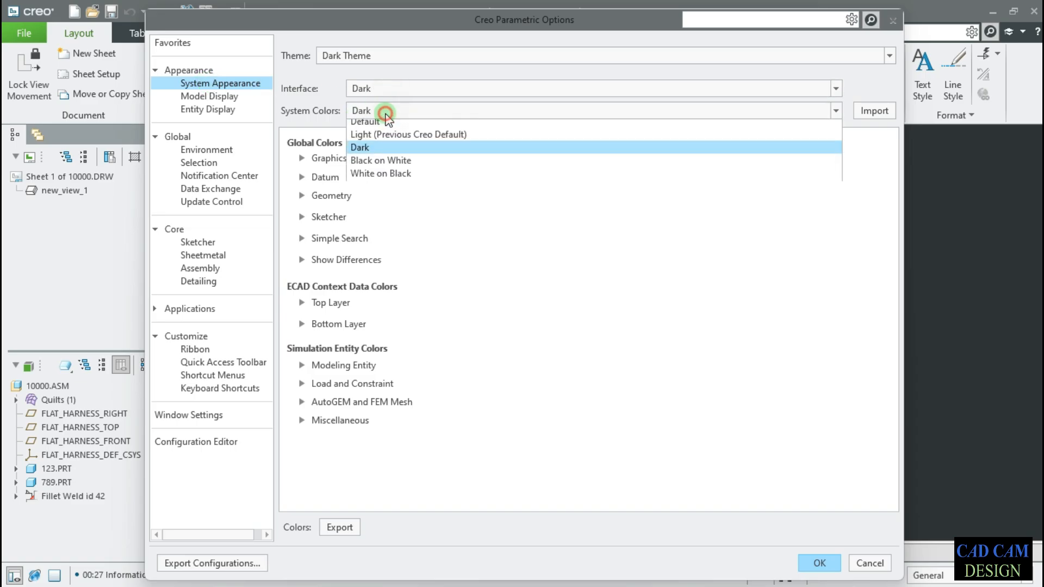
left_click(387, 139)
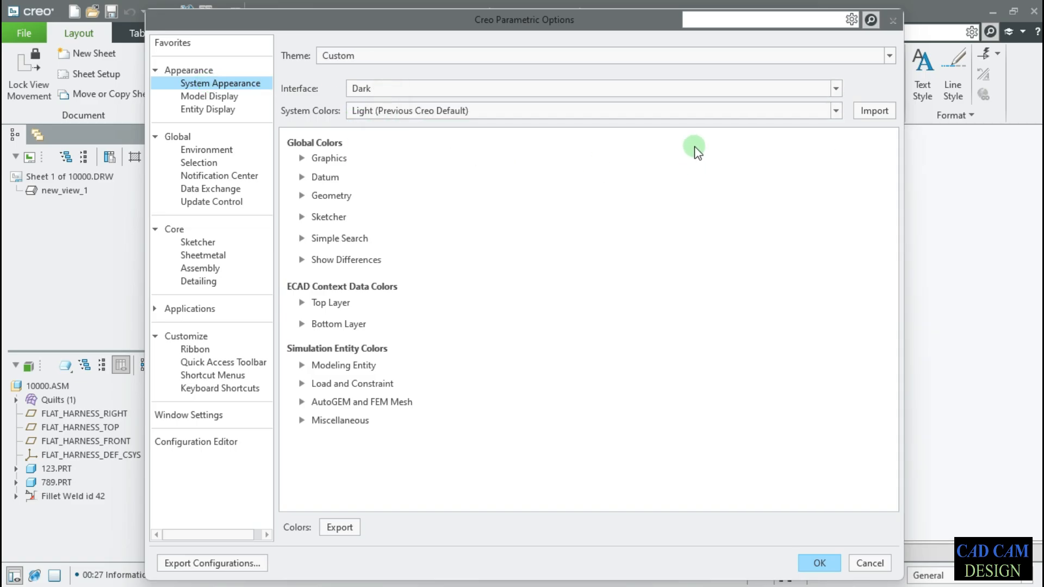
left_click_drag(675, 28, 463, 43)
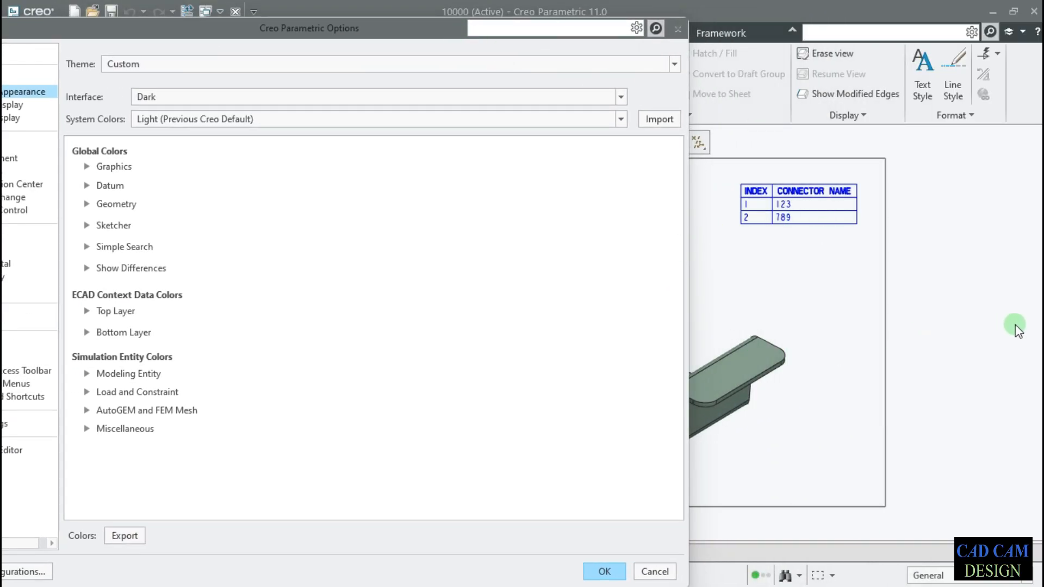
scroll(892, 310, "up", 5)
scroll(903, 313, "down", 5)
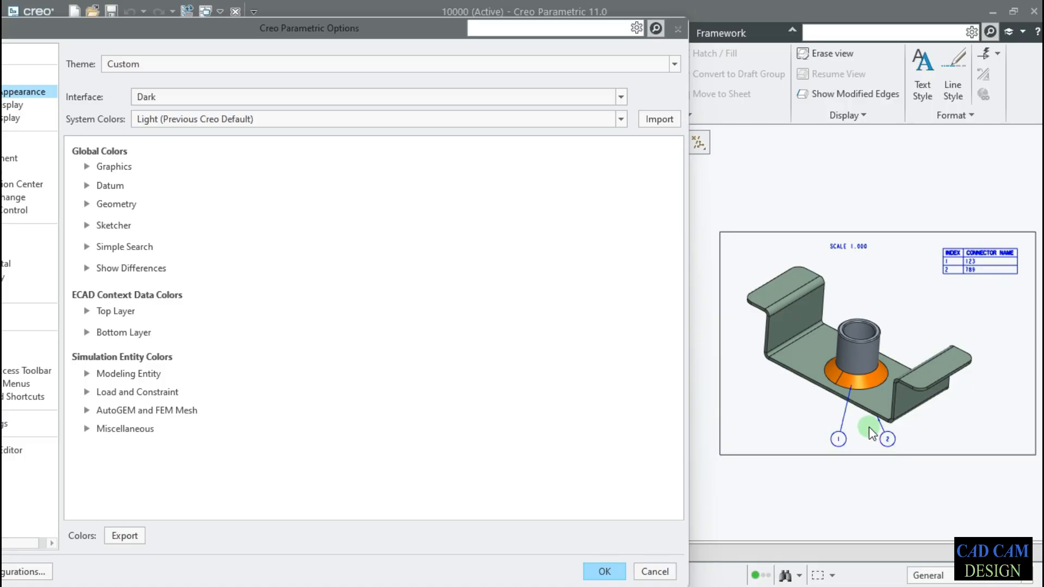
Set the system colors back to Dark and bring the whole options dialog into view again.
left_click(211, 122)
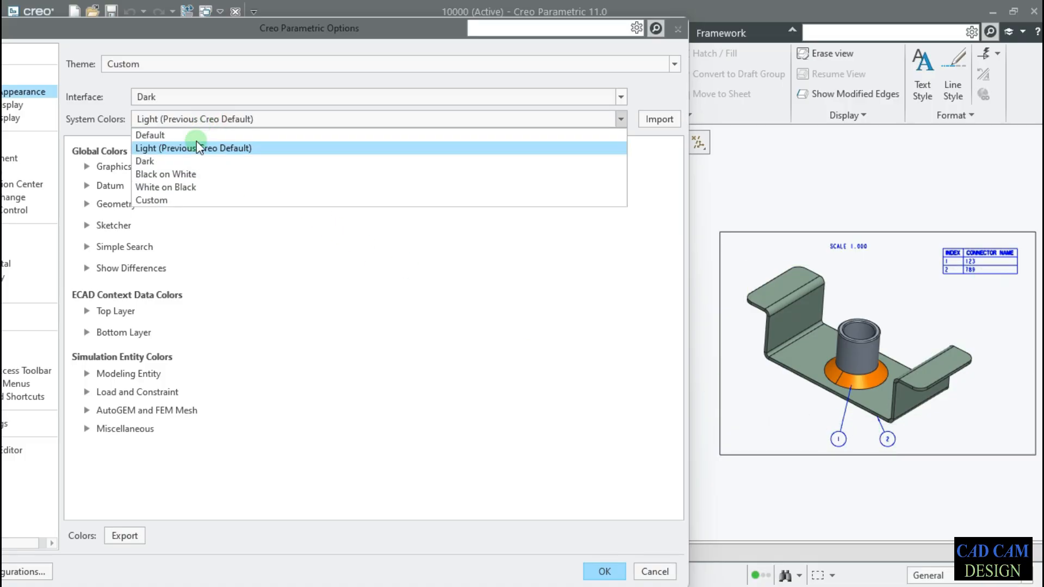
left_click(193, 157)
scroll(991, 300, "down", 2)
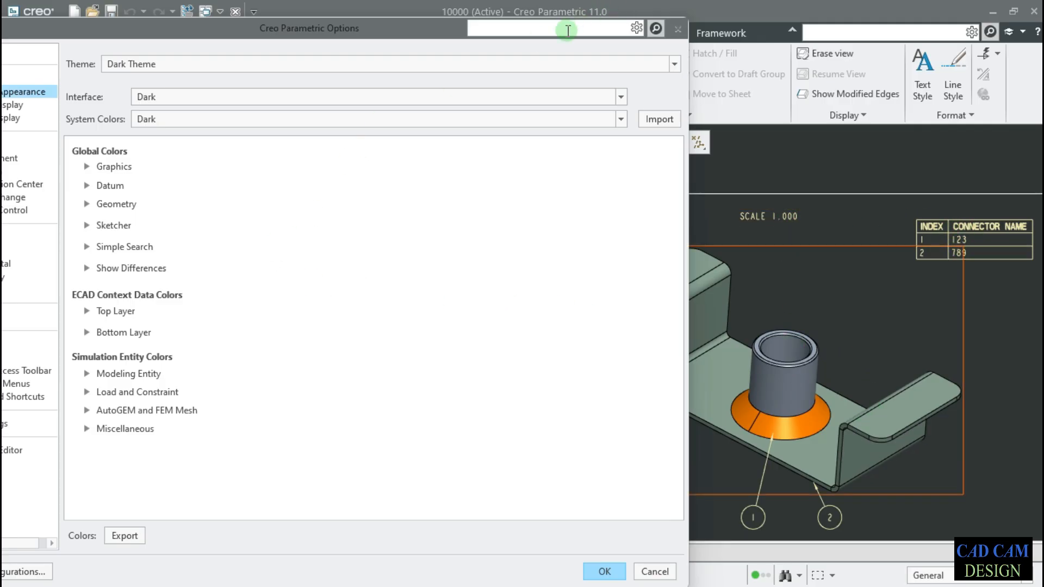
left_click_drag(426, 30, 621, 26)
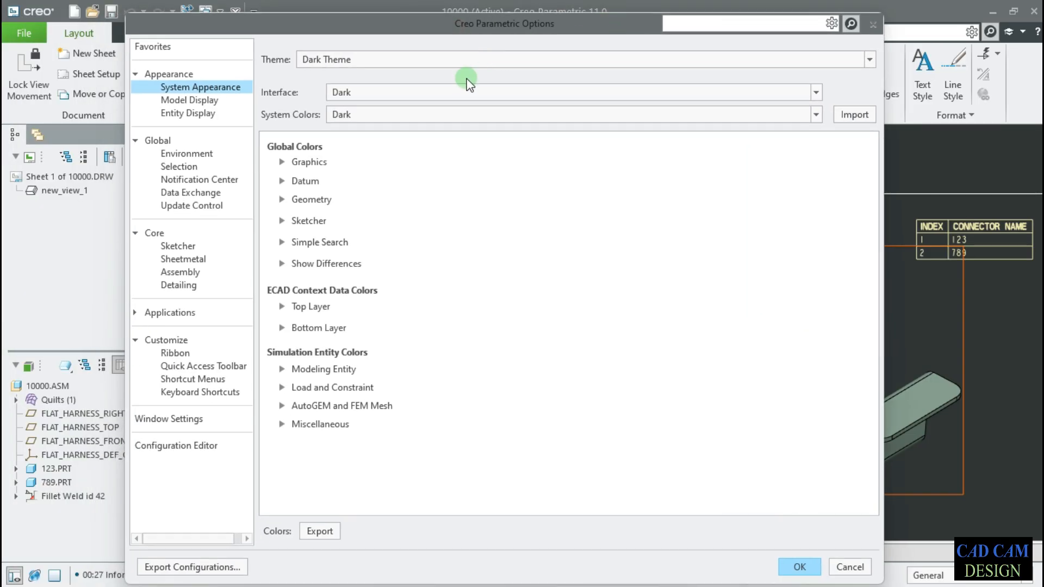
Review the available themes and the system color import dialog, cancel the options, and refit the drawing sheet.
left_click(386, 59)
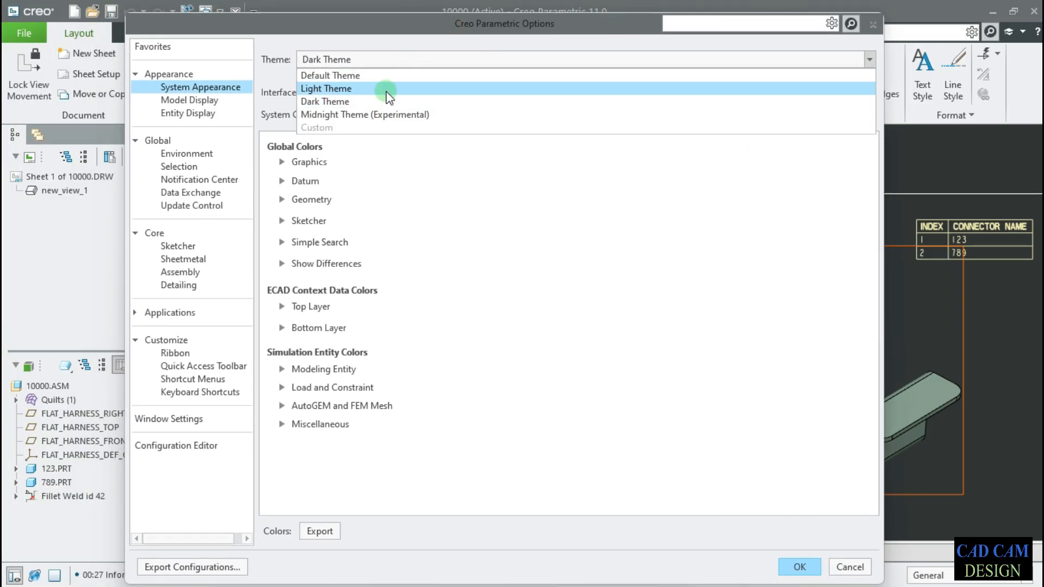
left_click(274, 42)
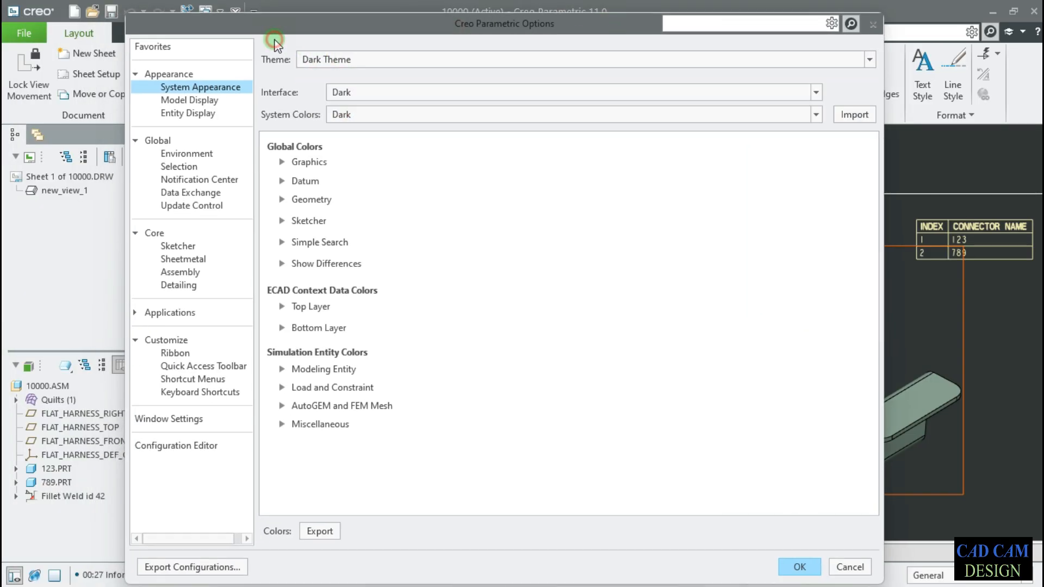
left_click(867, 114)
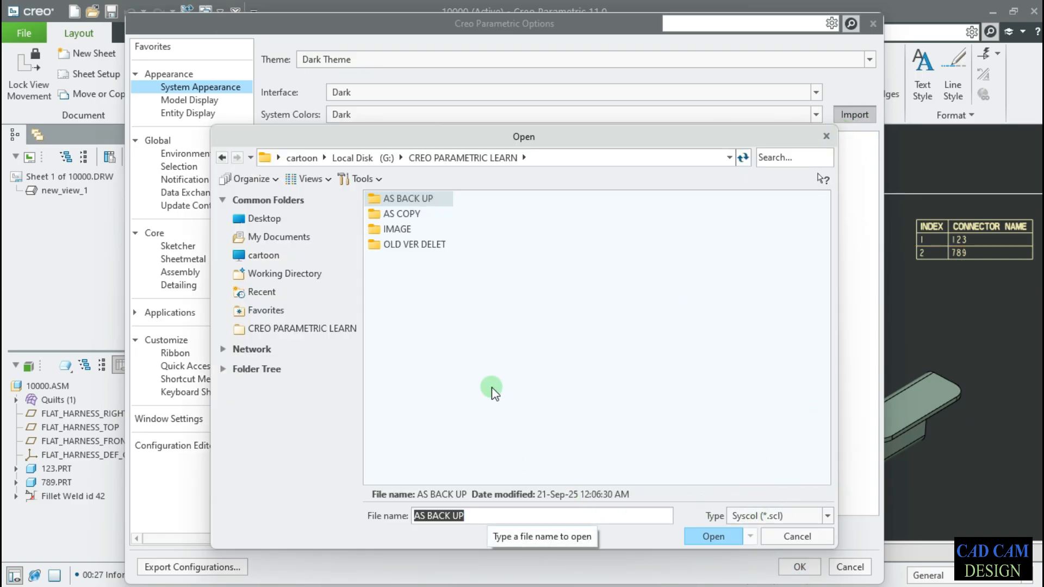
left_click(800, 536)
left_click(849, 568)
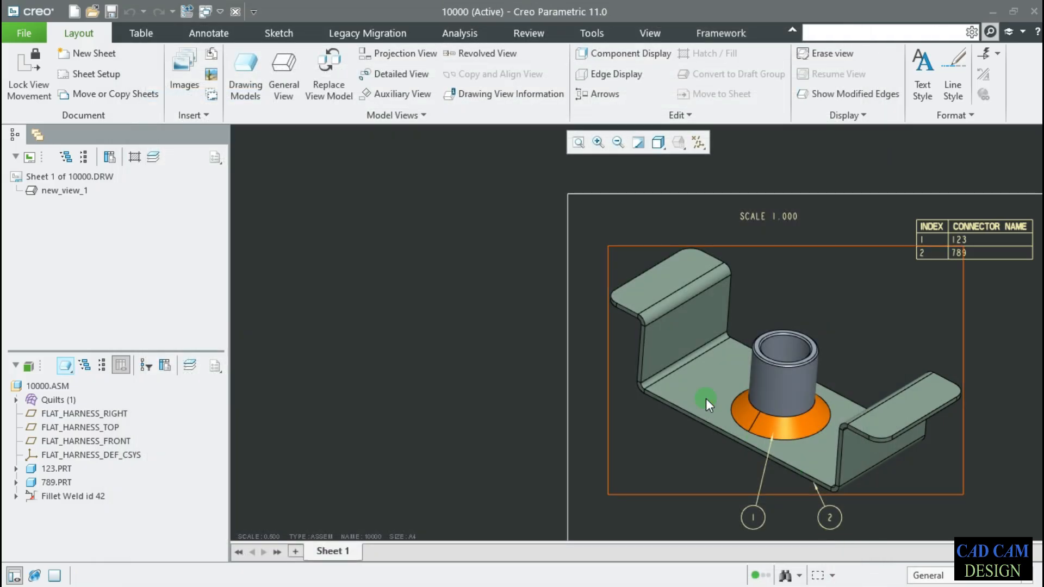
left_click(578, 143)
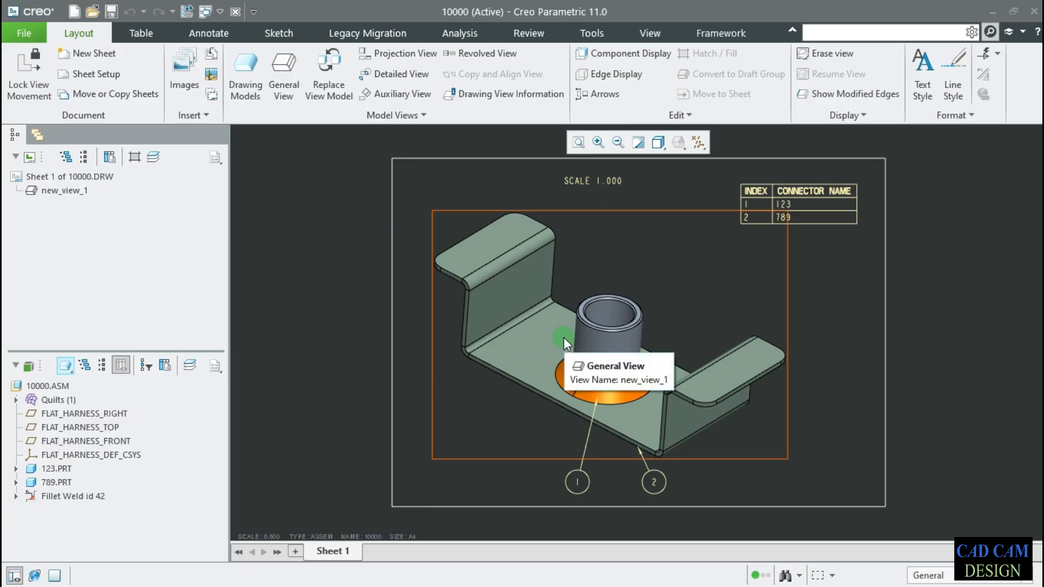
Reopen the Creo Parametric Options at System Appearance, expand the Graphics colors, and check the palette offered for Curve.
left_click(30, 34)
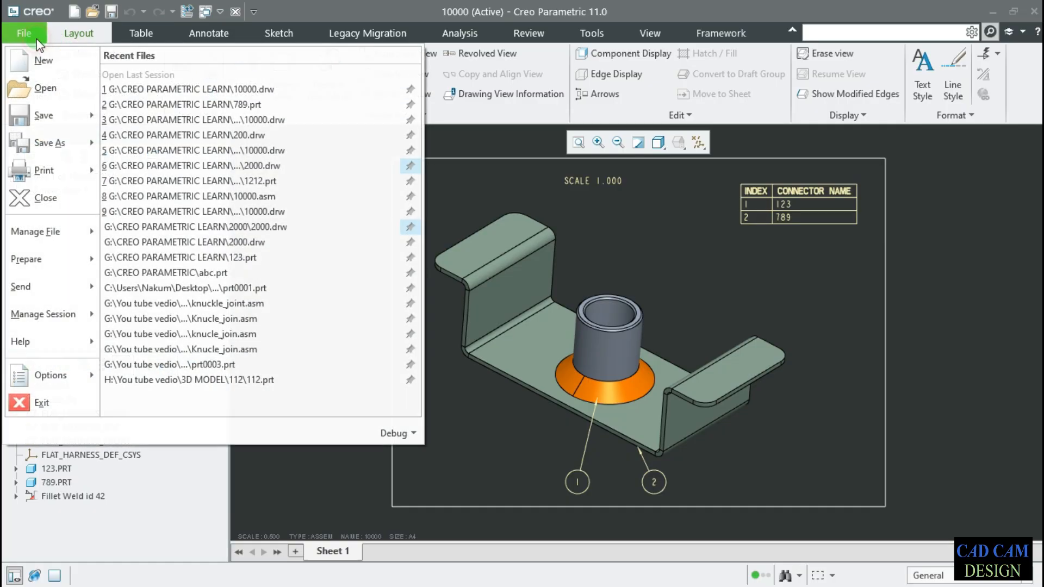
left_click(40, 341)
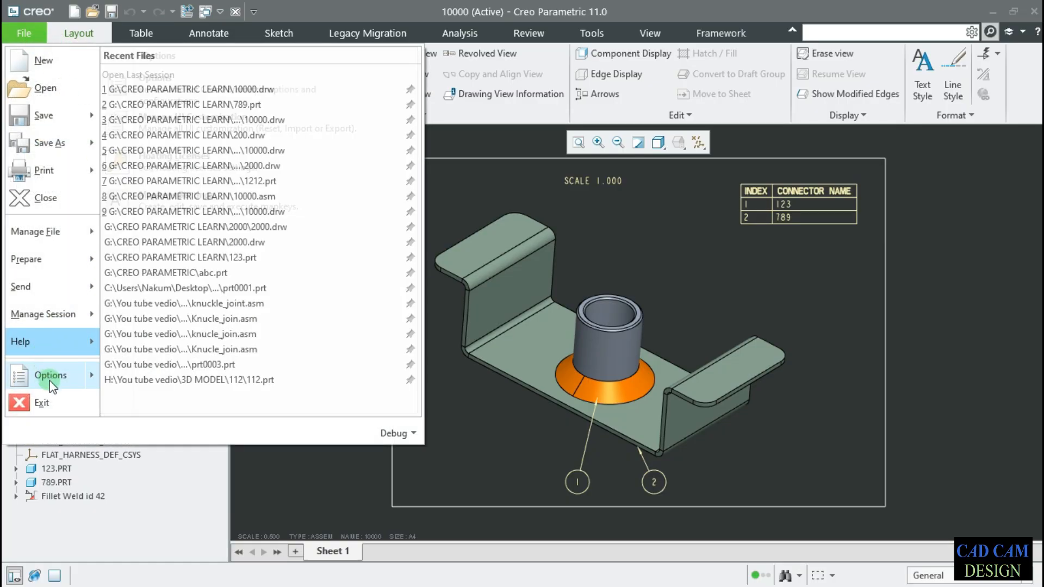
mouse_move(49, 375)
left_click(202, 90)
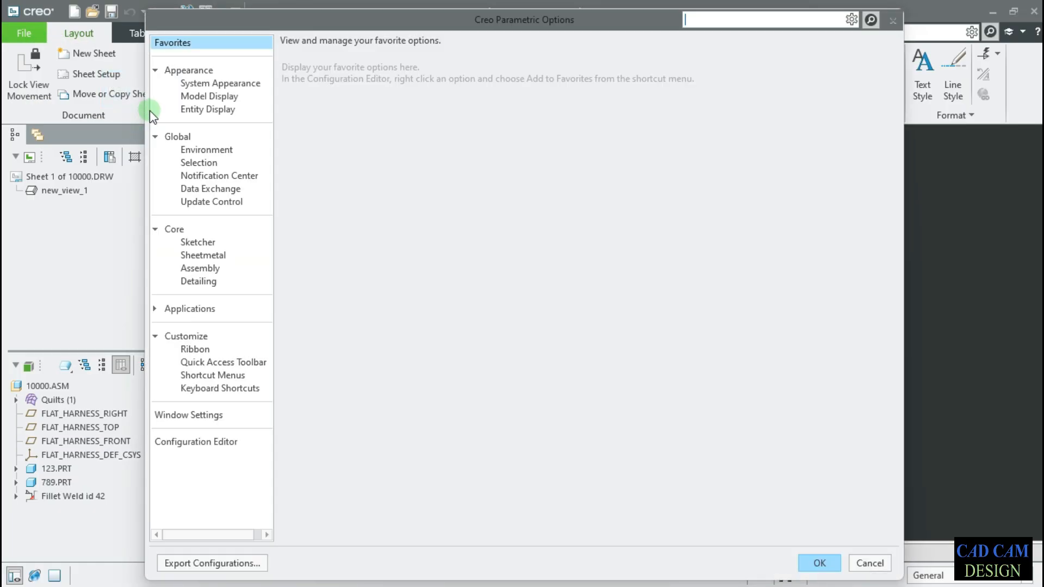
left_click(207, 82)
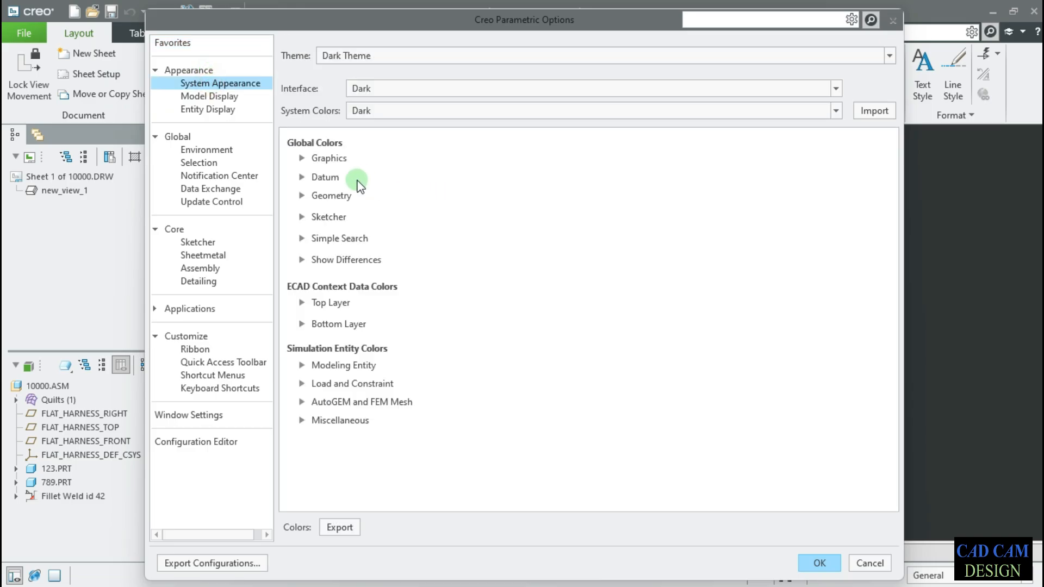
left_click(302, 158)
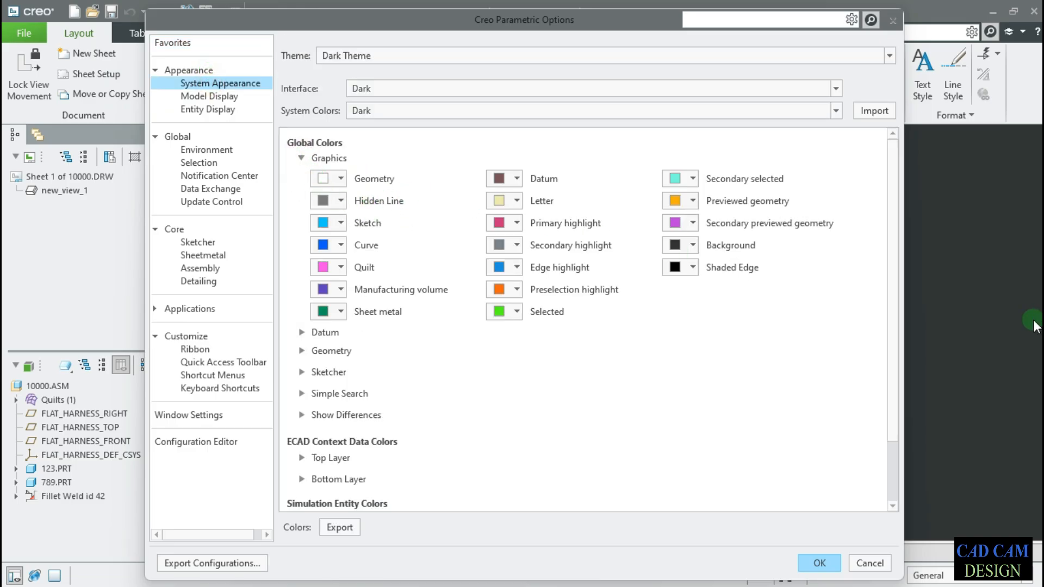
left_click(341, 245)
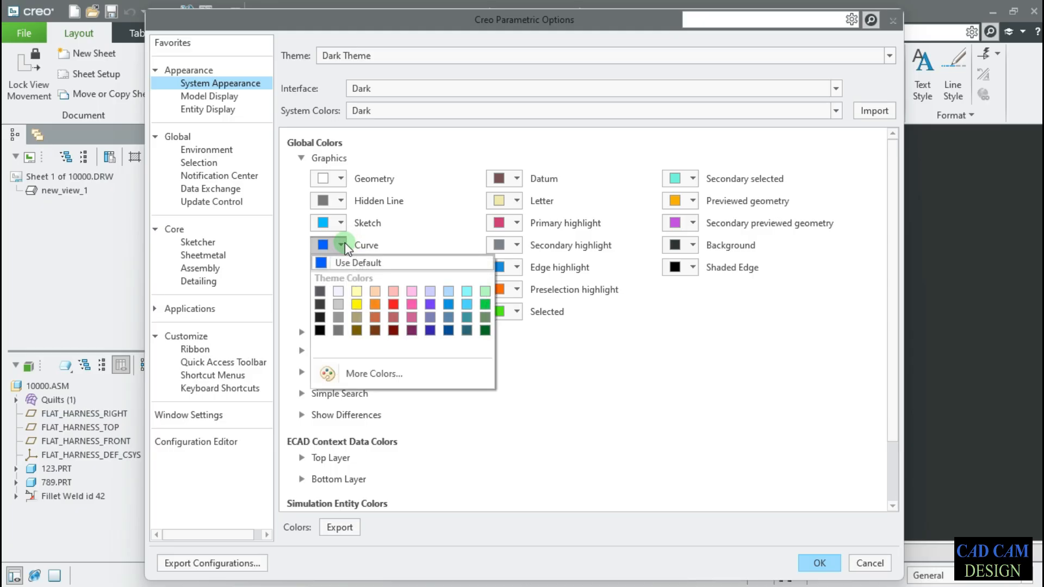
left_click(342, 245)
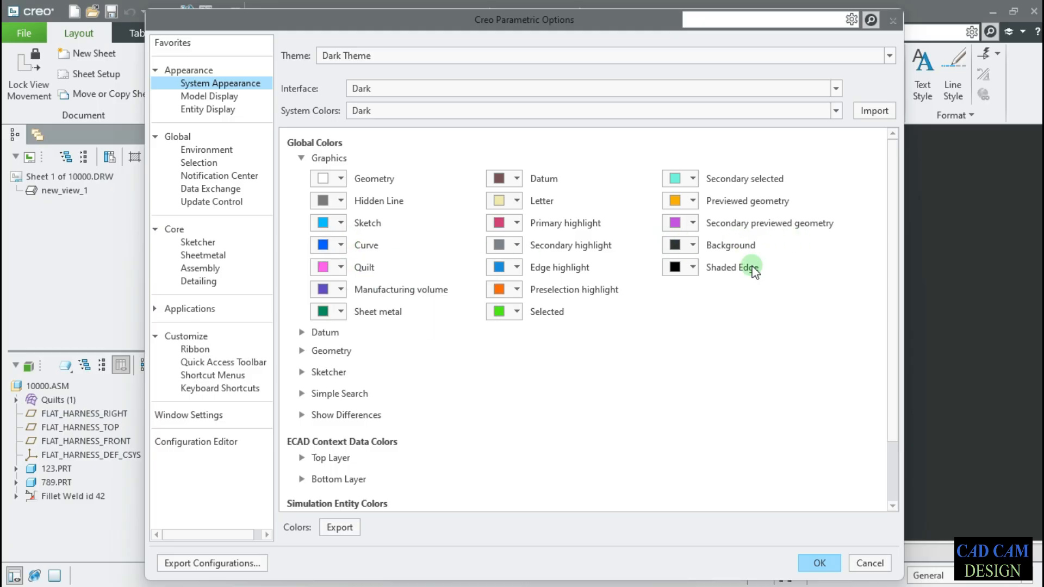
Place the options dialog beside the drawing and try a near-white and a yellow Background color.
left_click_drag(675, 21, 565, 15)
left_click(932, 311)
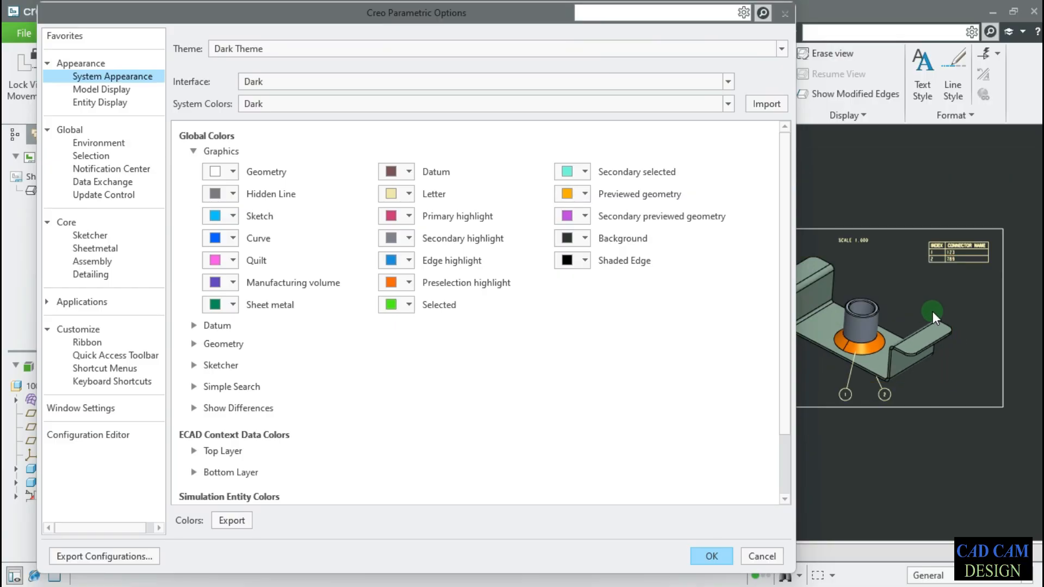
scroll(951, 299, "up", 2)
scroll(886, 301, "down", 3)
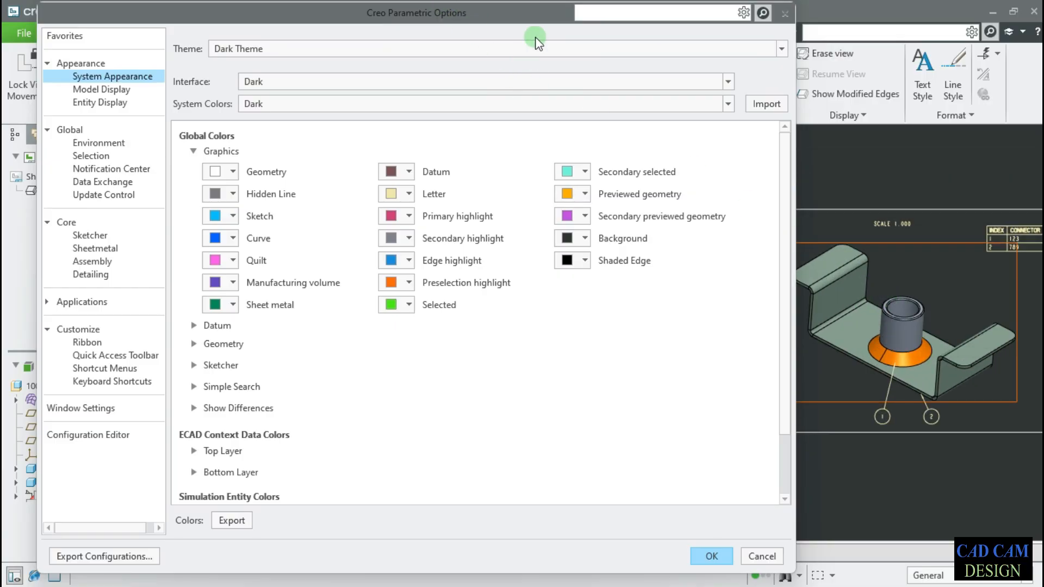
left_click_drag(548, 16, 511, 15)
scroll(851, 249, "up", 1)
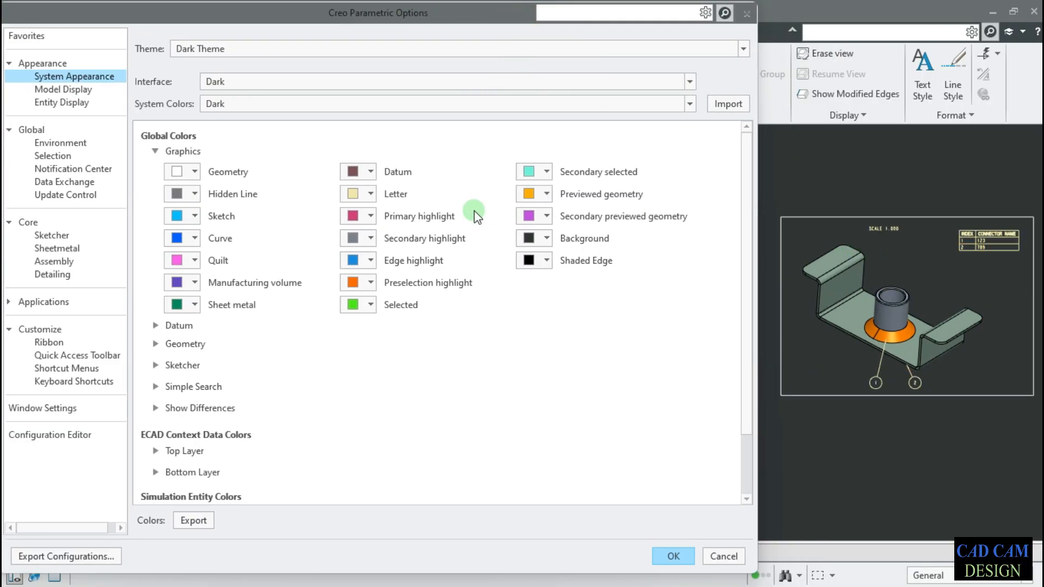
left_click(546, 238)
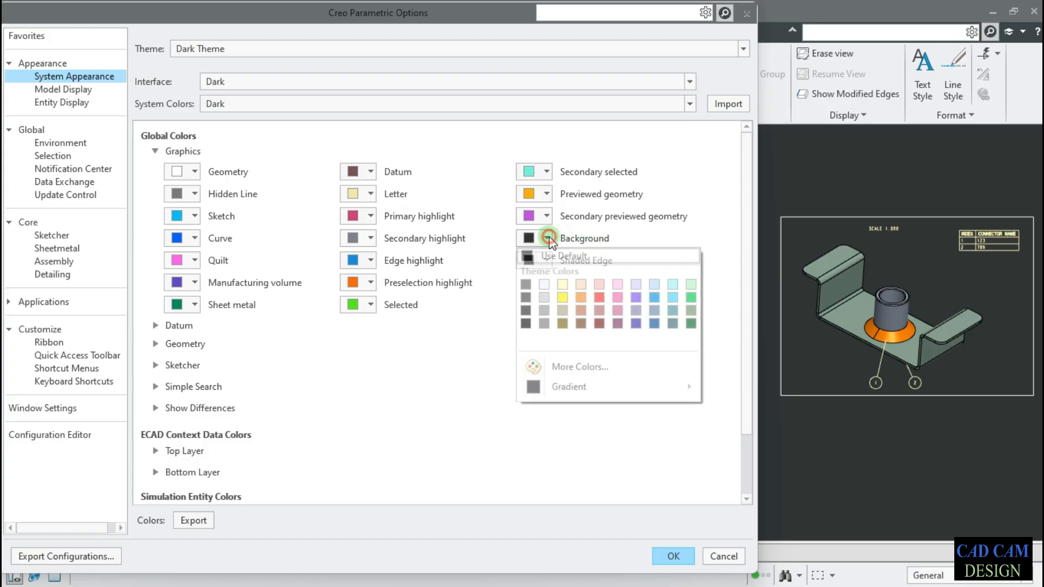
left_click(544, 288)
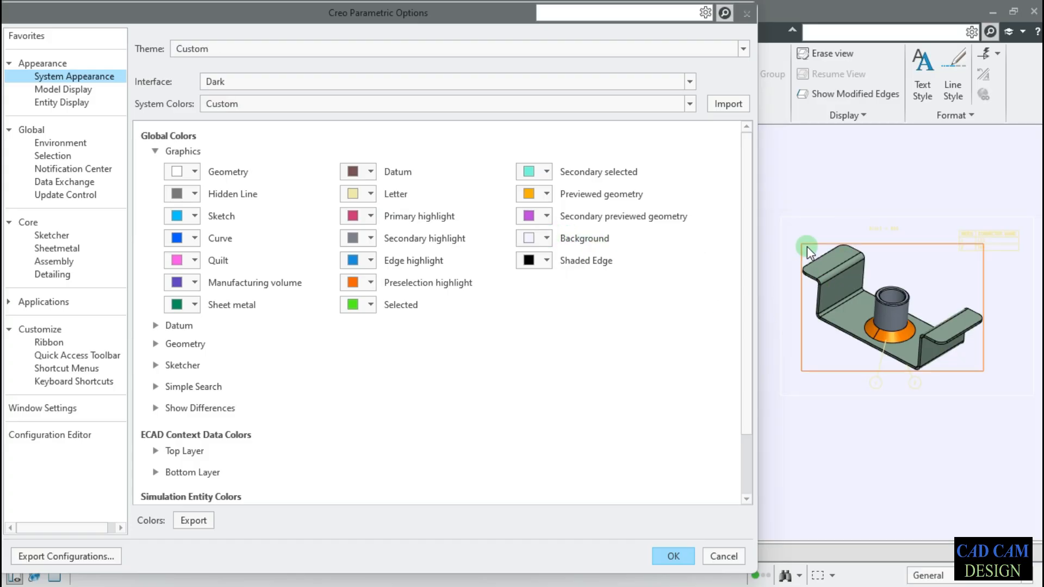
left_click(546, 238)
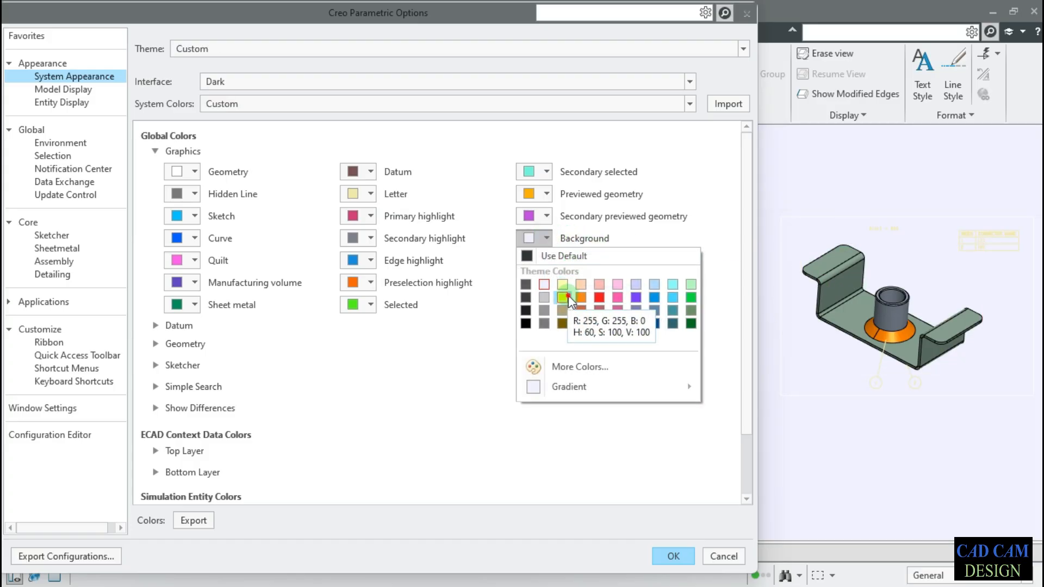
left_click(564, 297)
Set the graphics Background color to muted blue-violet, apply the options, and inspect the drawing against it.
left_click(546, 238)
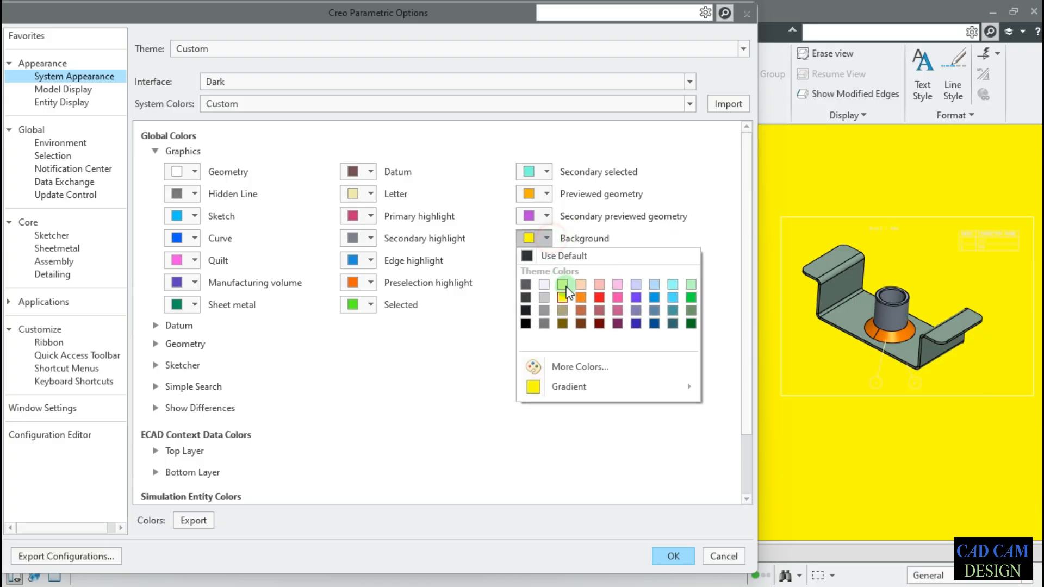
left_click(636, 310)
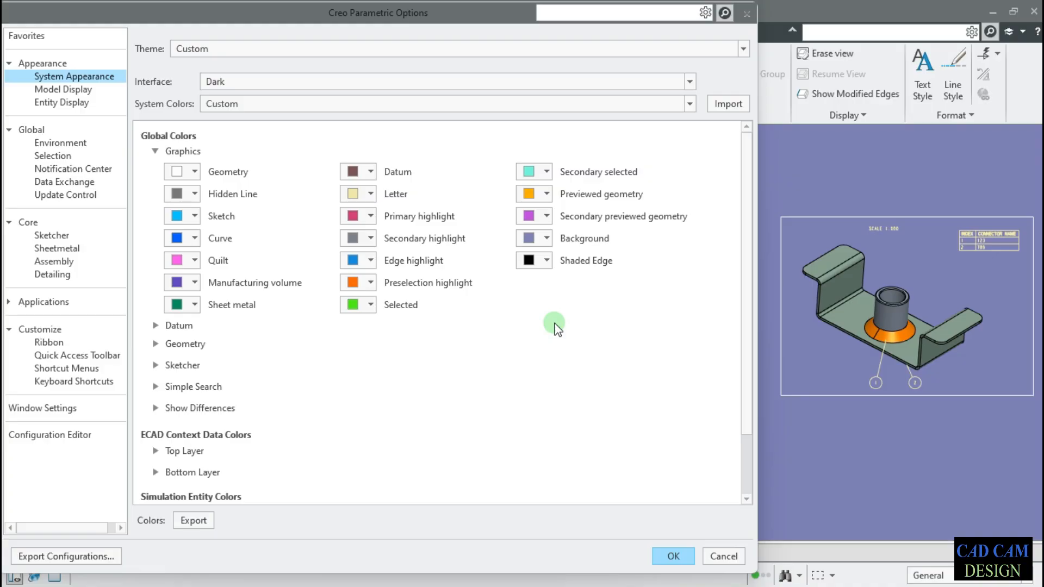
mouse_move(512, 11)
left_mouse_down()
mouse_move(514, 30)
mouse_move(705, 76)
mouse_move(504, 60)
mouse_move(534, 12)
left_mouse_up()
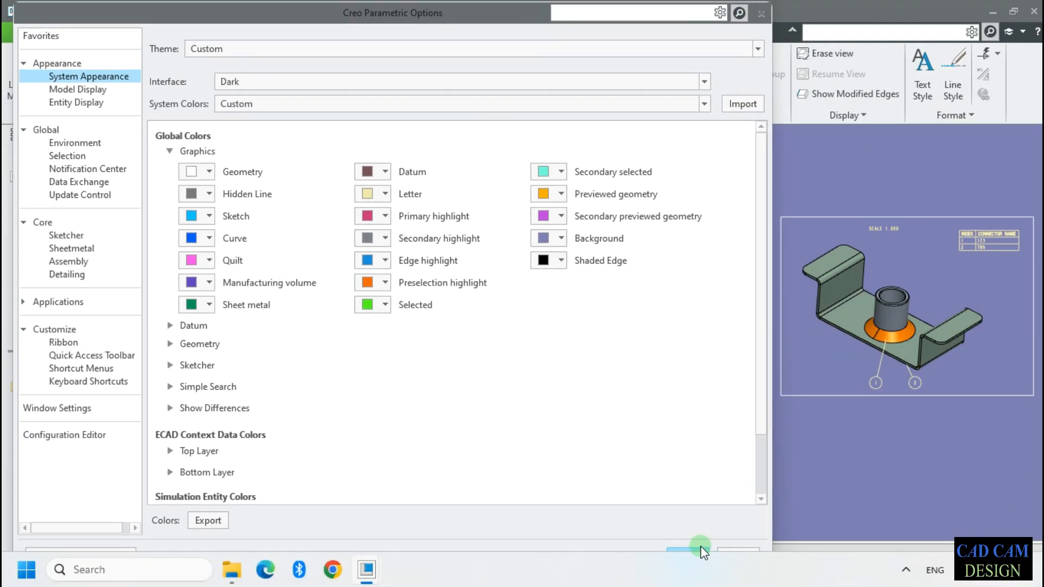
left_click(697, 553)
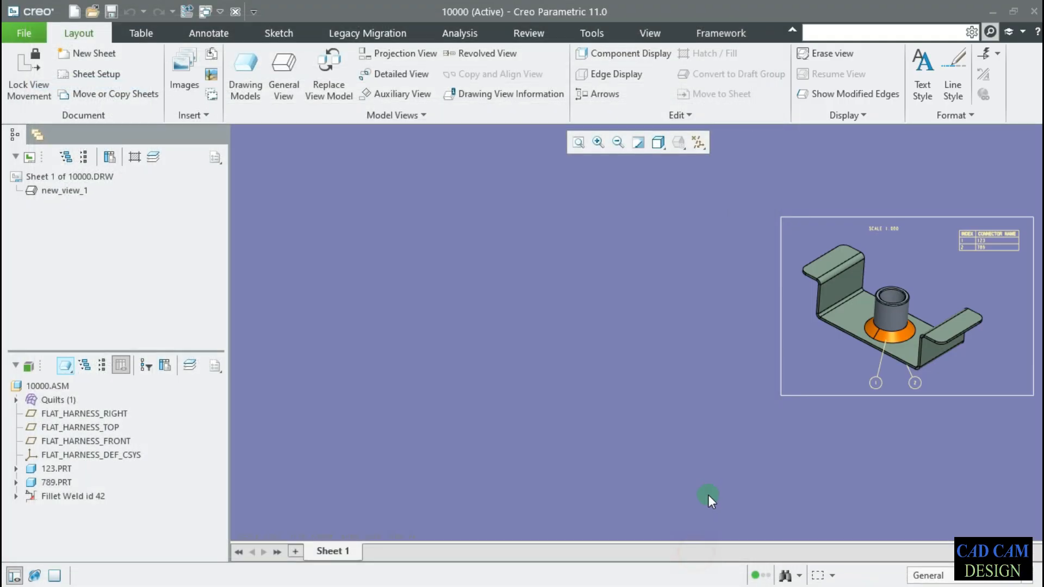
scroll(703, 313, "down", 5)
scroll(754, 337, "up", 2)
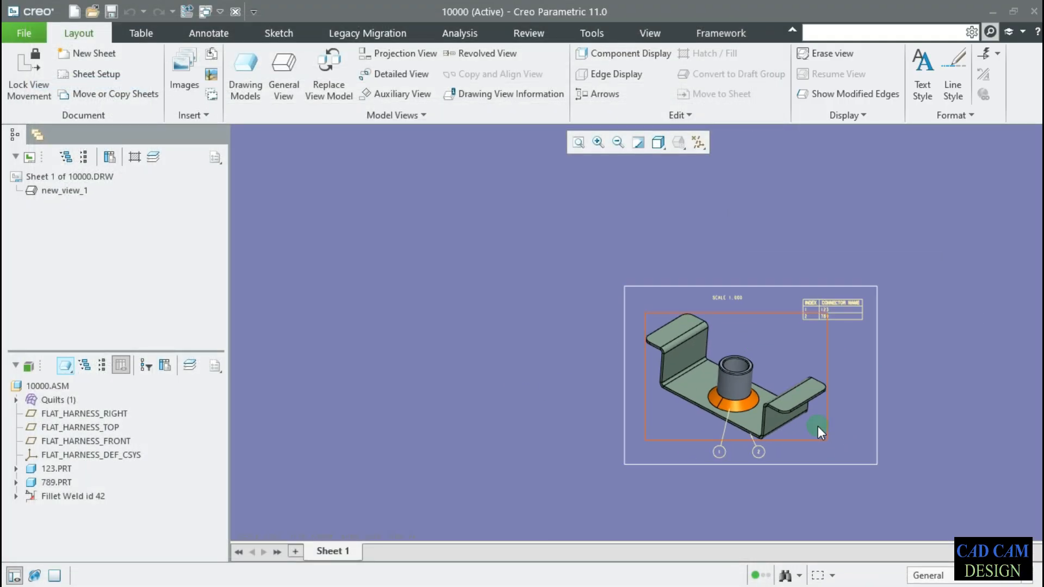
scroll(817, 426, "down", 3)
scroll(817, 438, "up", 2)
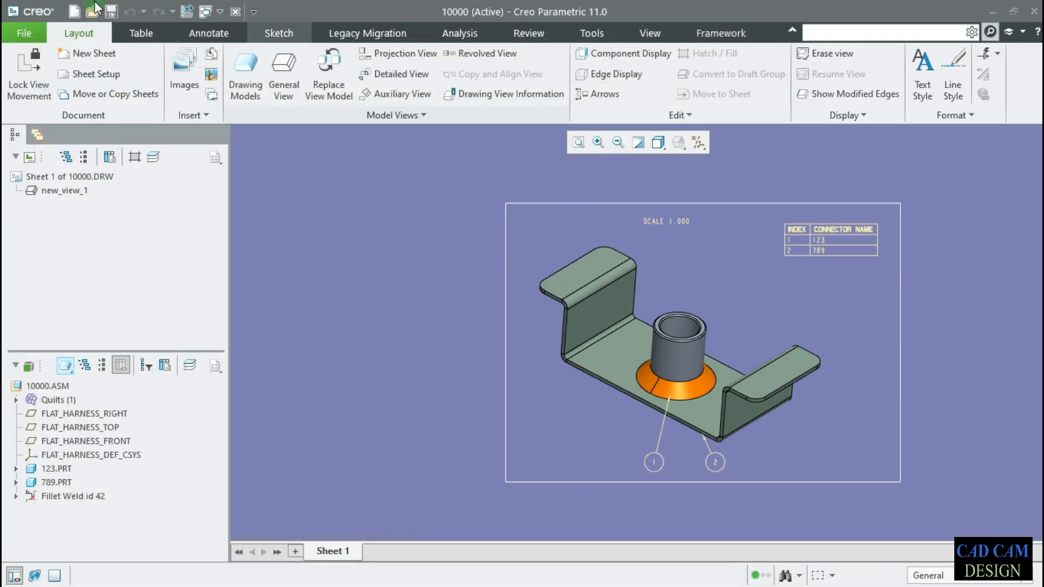
Reopen the options at System Appearance and expand the Geometry colors, keeping the drawing visible beside the dialog.
left_click(21, 35)
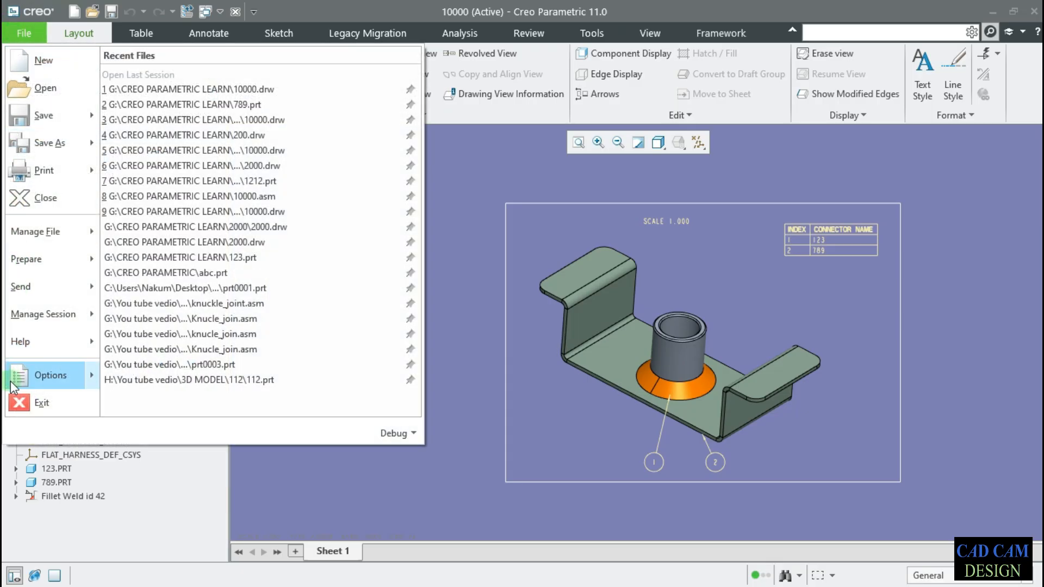
mouse_move(21, 375)
left_click(223, 88)
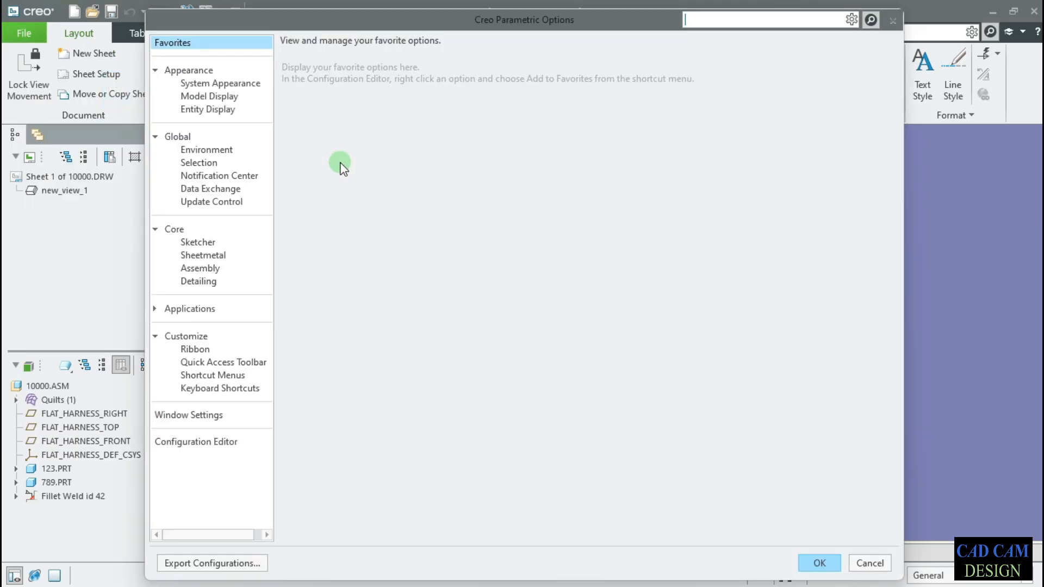
left_click(239, 84)
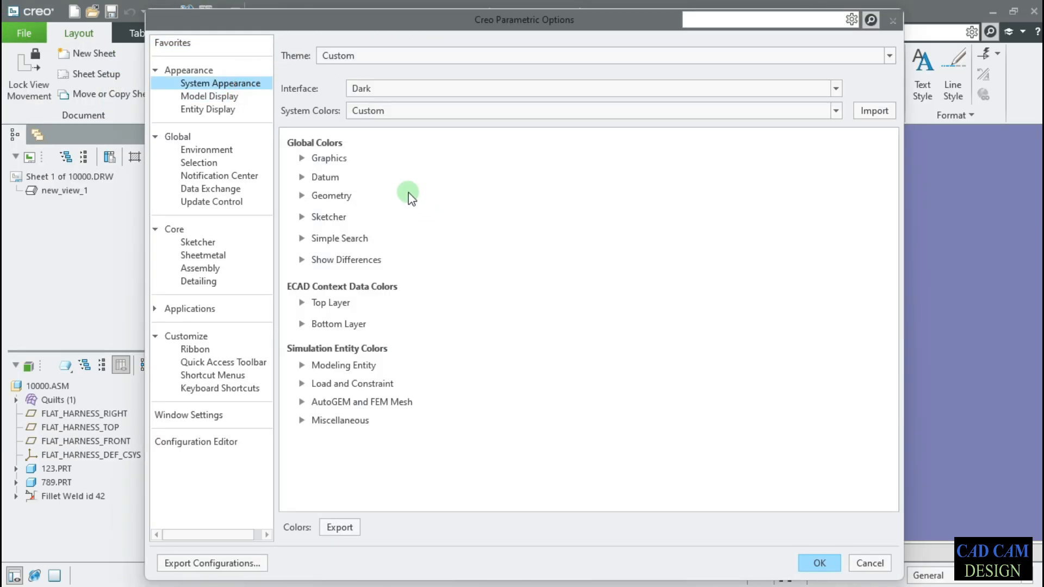
left_click(302, 196)
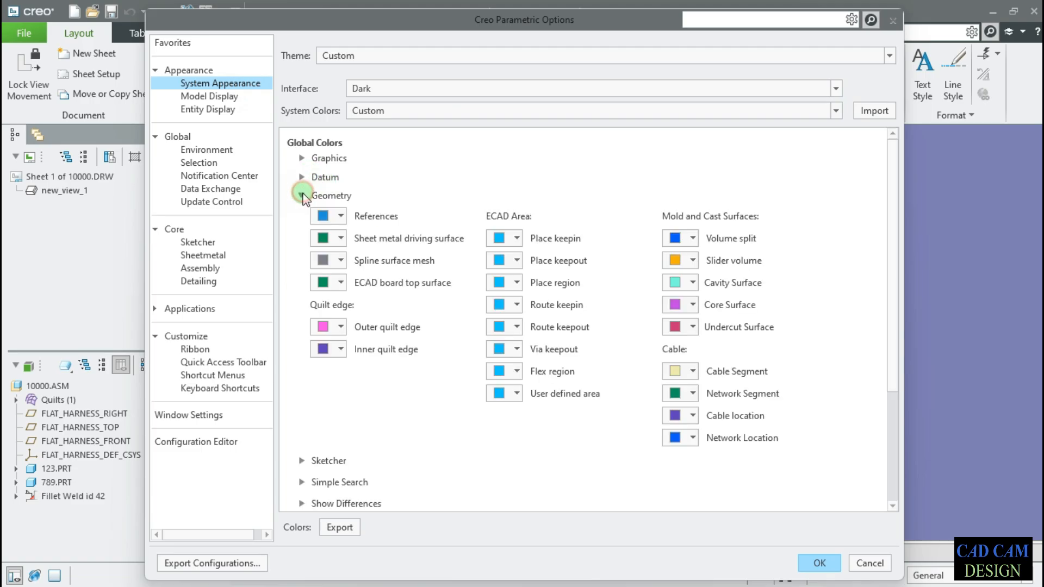
left_click_drag(653, 22, 382, 17)
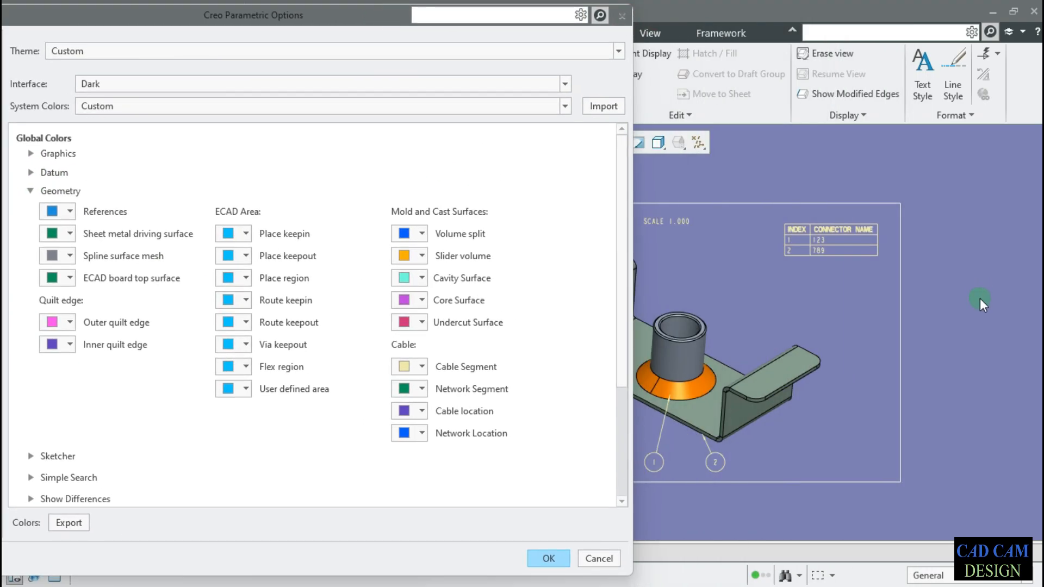
Set the References geometry color to pale yellow and inspect the drawing's connector table.
left_click(70, 212)
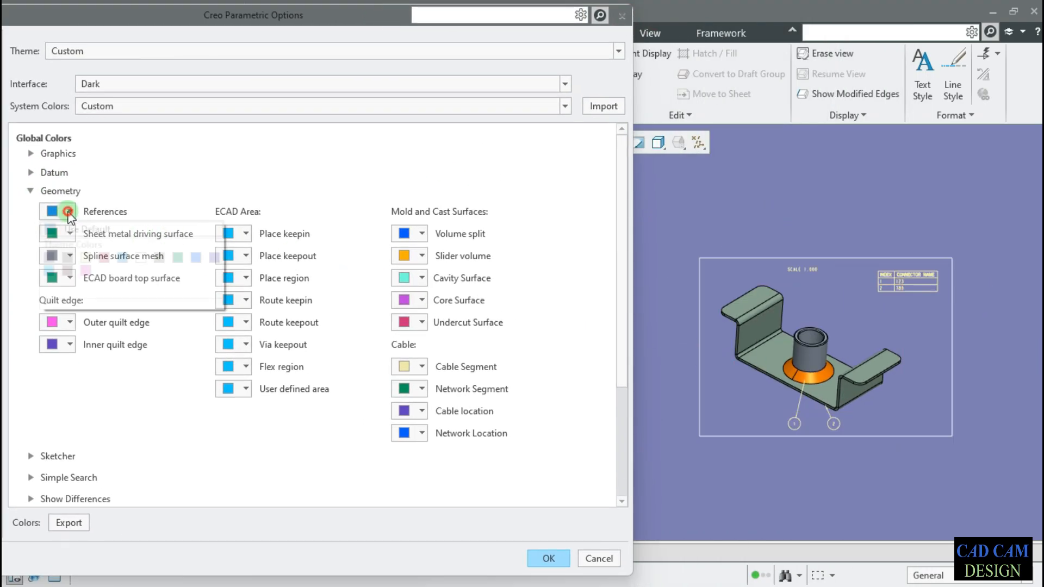
left_click(85, 257)
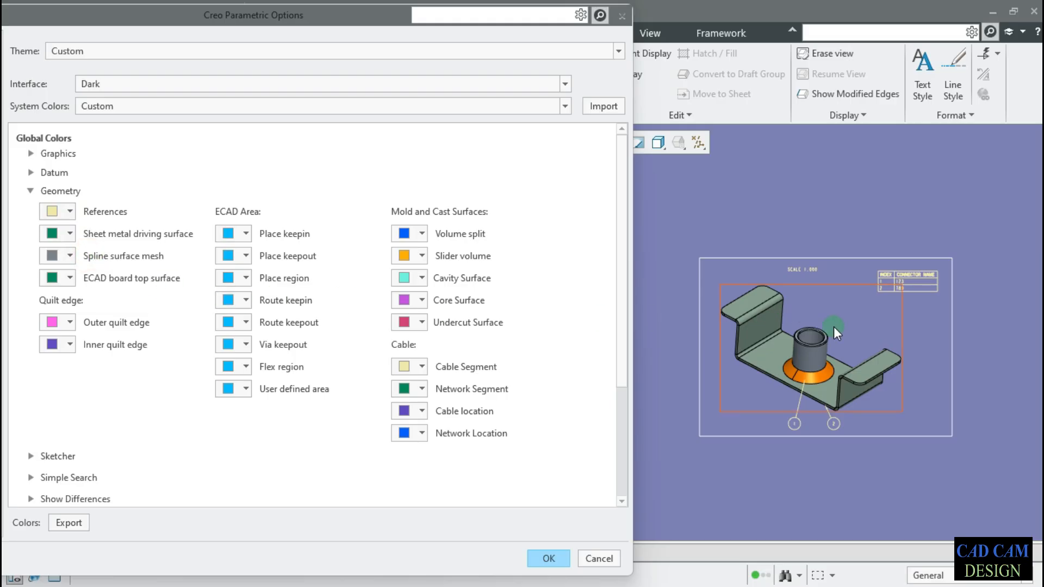
scroll(842, 270, "up", 5)
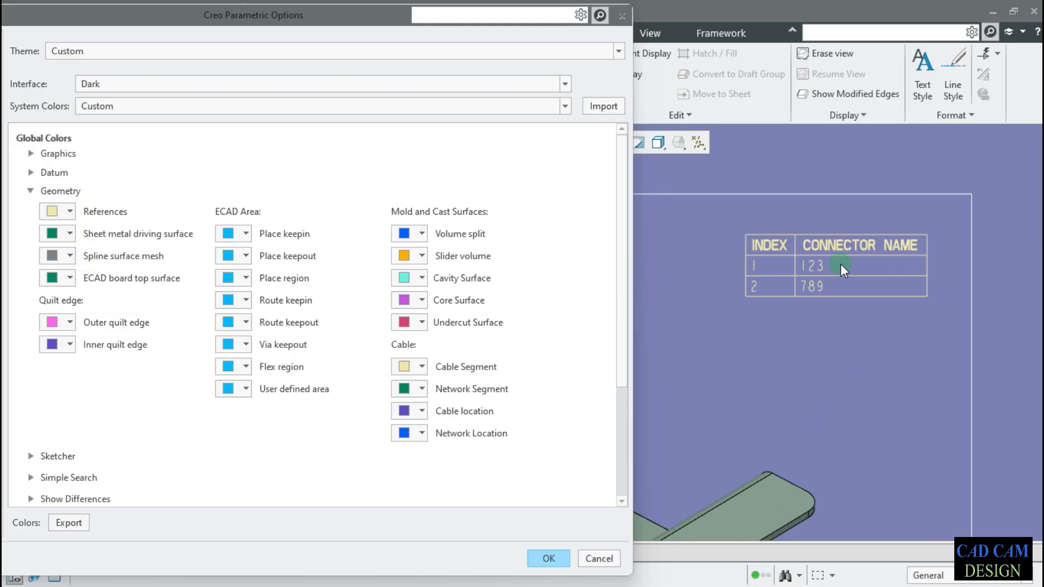
Check the color palette for Sheet metal driving surface without choosing one and inspect the drawing view.
left_click(70, 234)
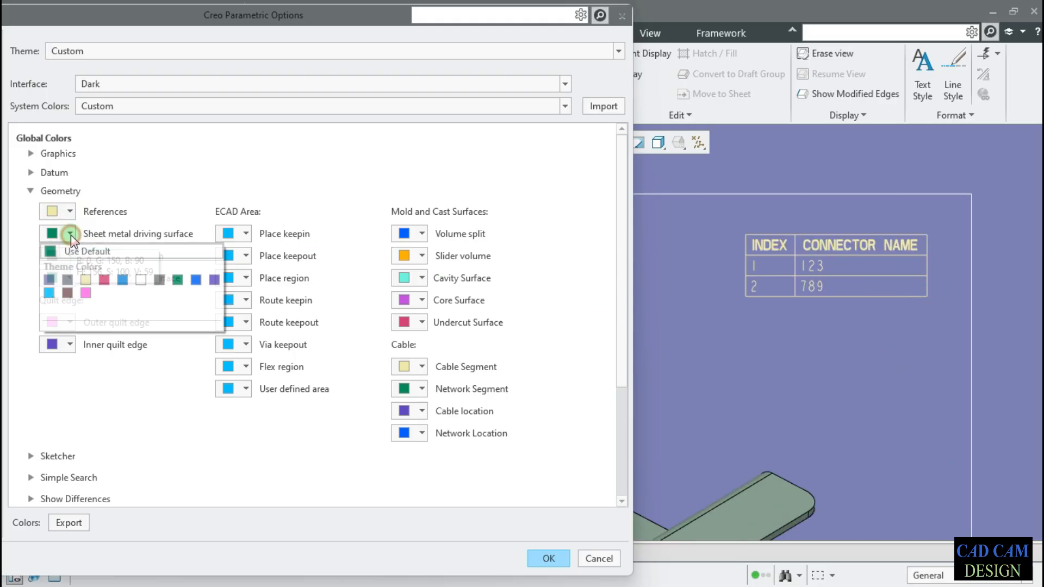
scroll(875, 352, "down", 5)
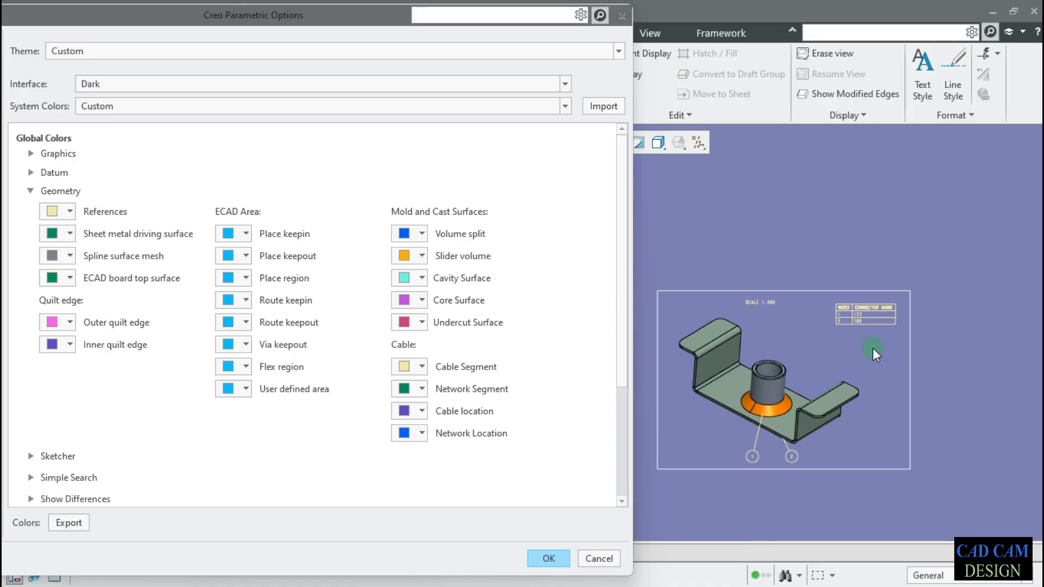
scroll(744, 378, "up", 3)
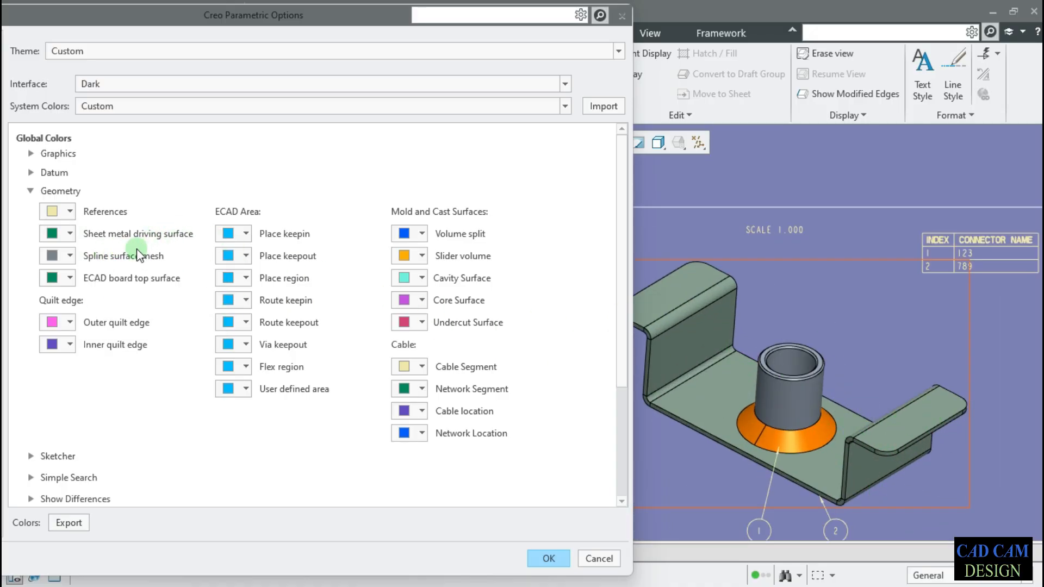
Set the Sheet metal driving surface geometry color to crimson and apply the options.
left_click(68, 235)
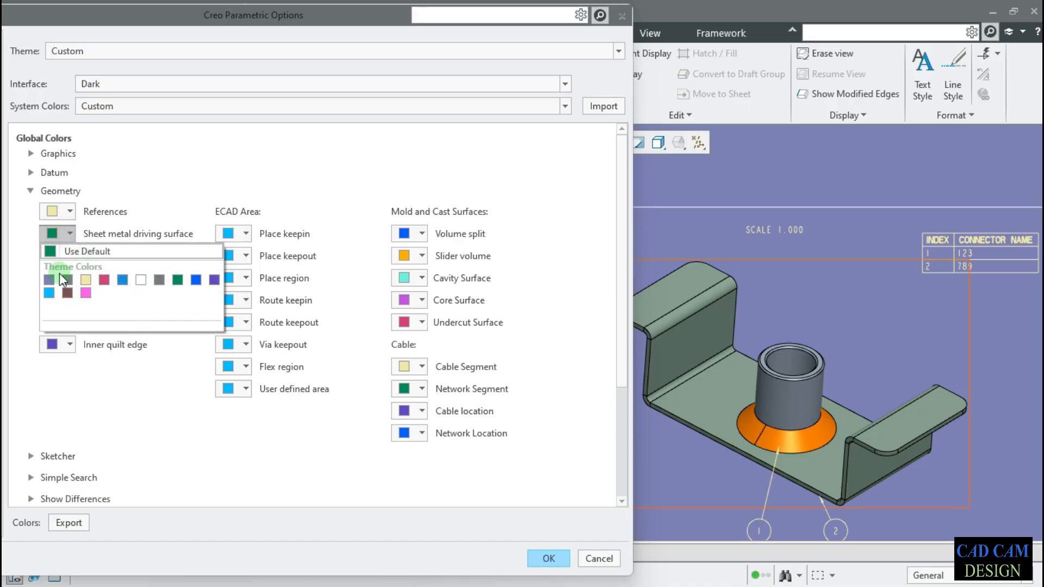
left_click(104, 281)
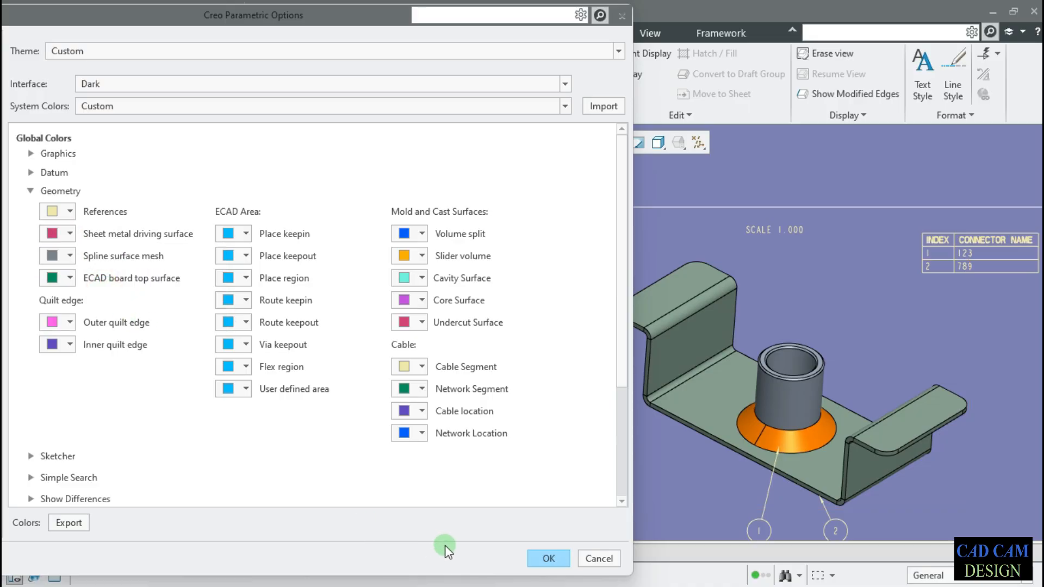
left_click(548, 559)
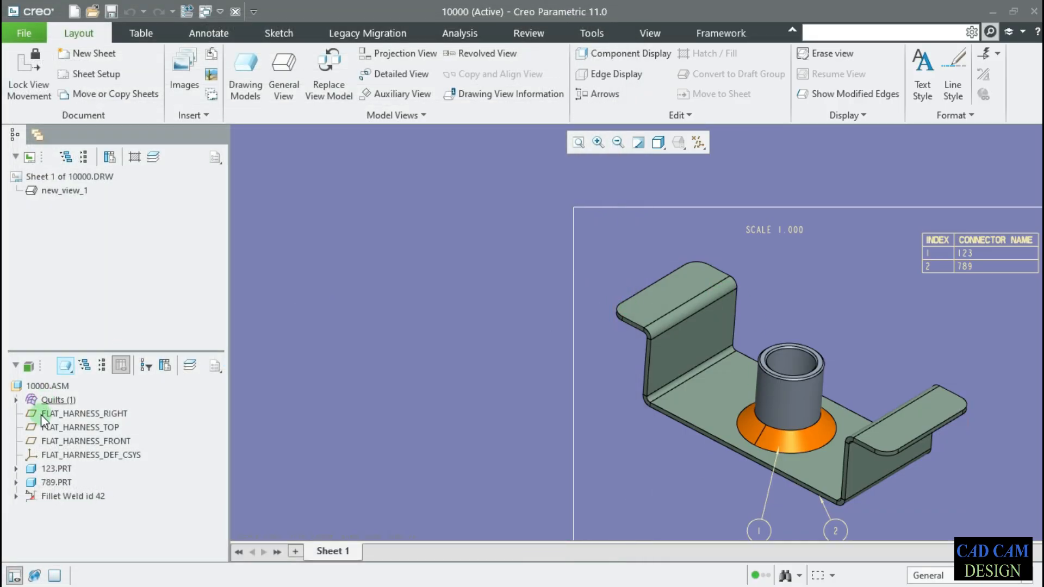
Open sheet metal part 789.PRT from the drawing's model tree, regenerate it, and inspect its wall surfaces from several angles.
right_click(43, 482)
left_click(80, 326)
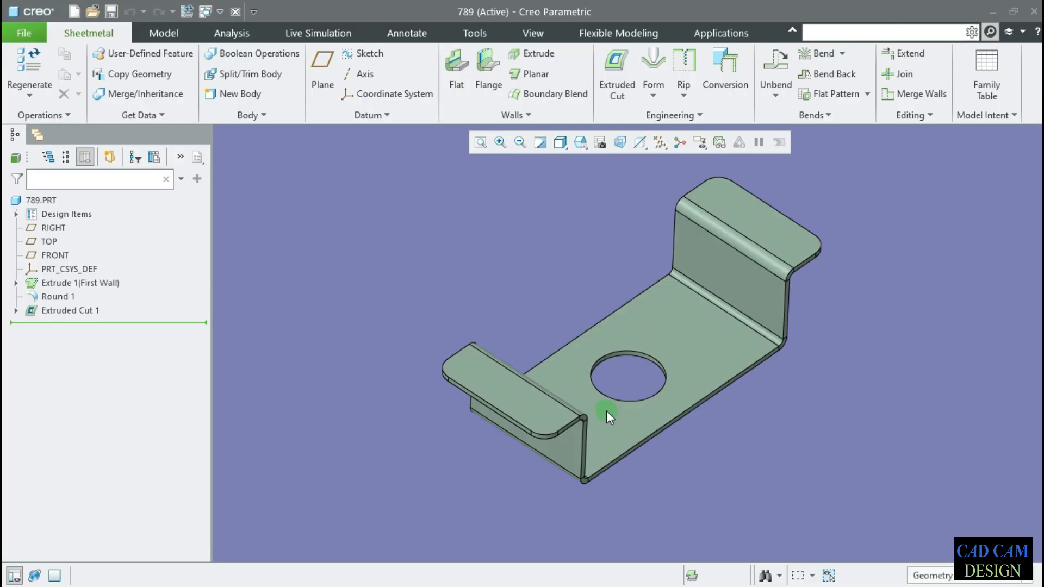
middle_click_drag(605, 411, 414, 326)
left_click(66, 281)
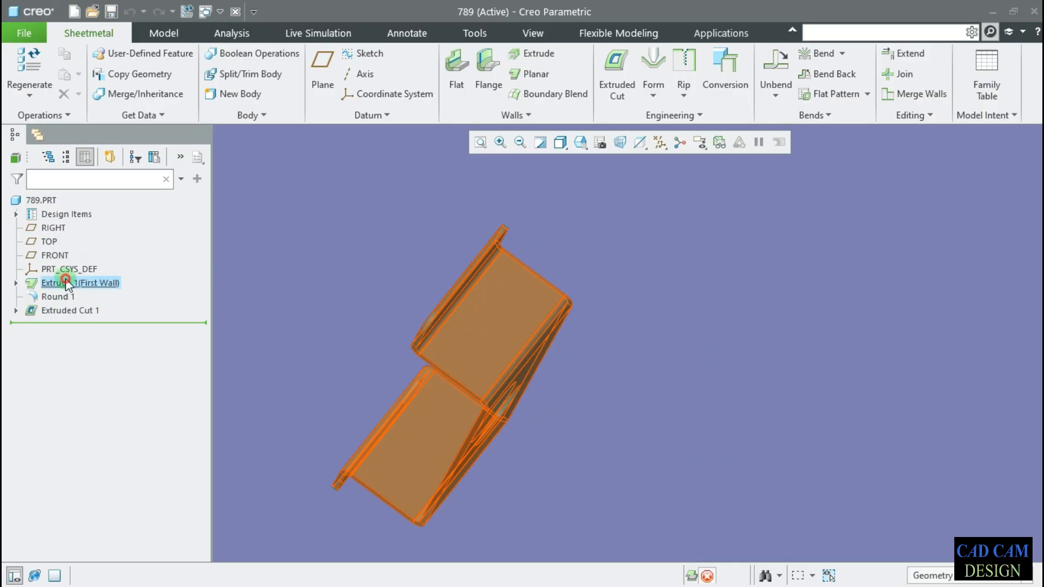
left_click(617, 294)
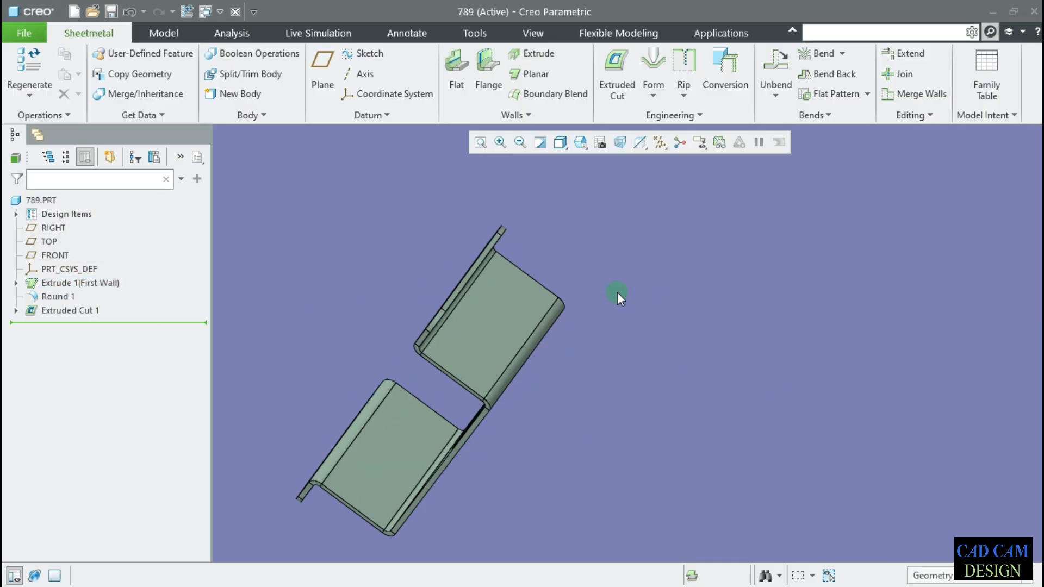
key("ctrl+g")
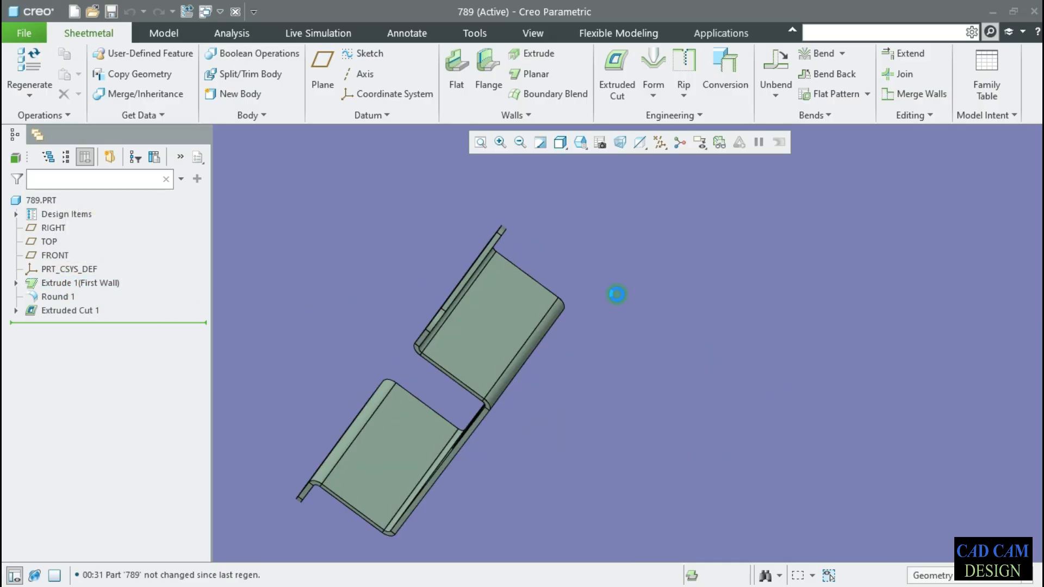
middle_click_drag(536, 289, 615, 291)
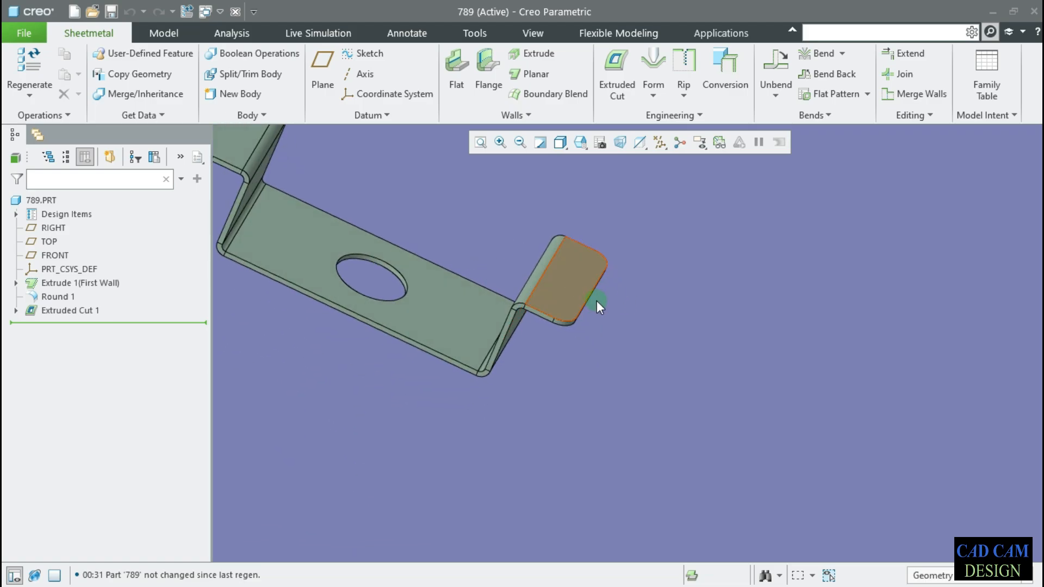
scroll(613, 330, "up", 2)
scroll(425, 235, "down", 3)
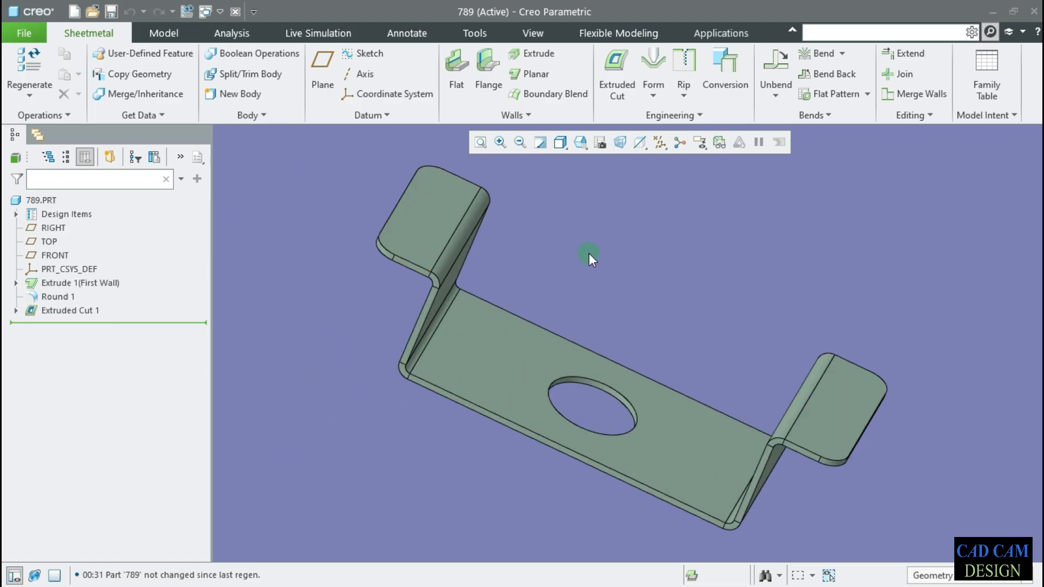
left_click(38, 33)
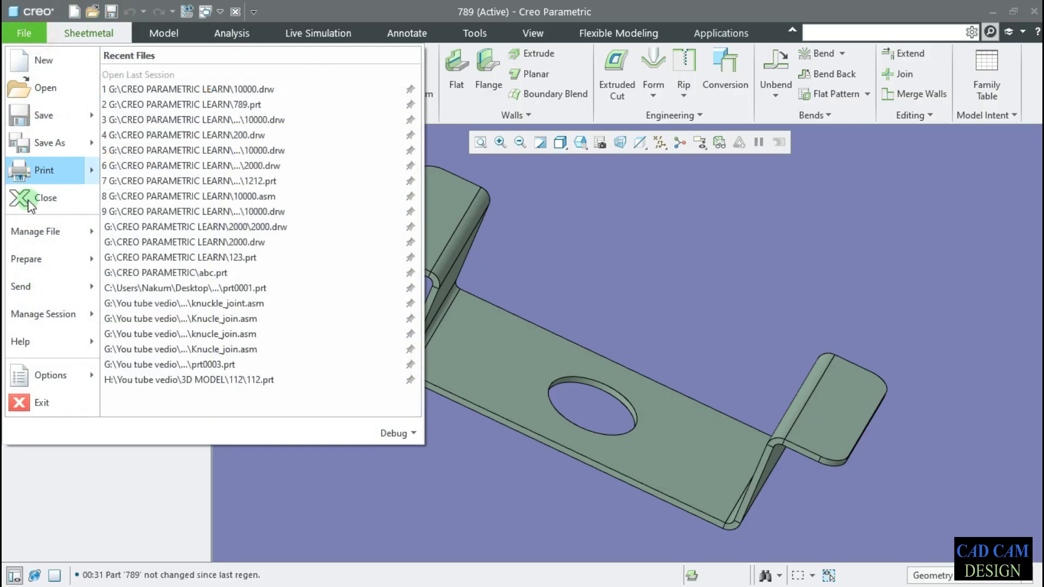
left_click(38, 348)
mouse_move(39, 367)
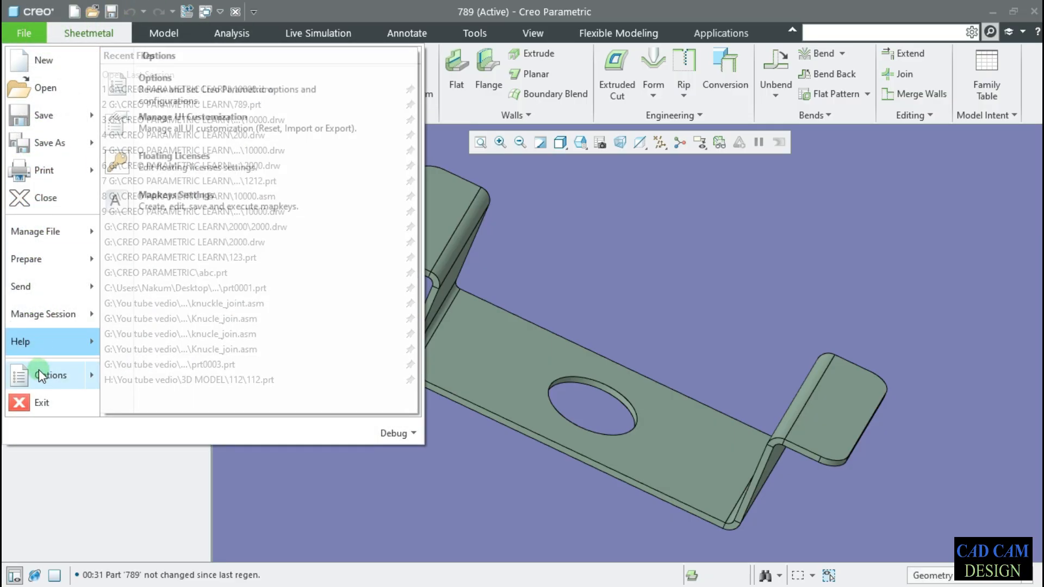
left_click(293, 147)
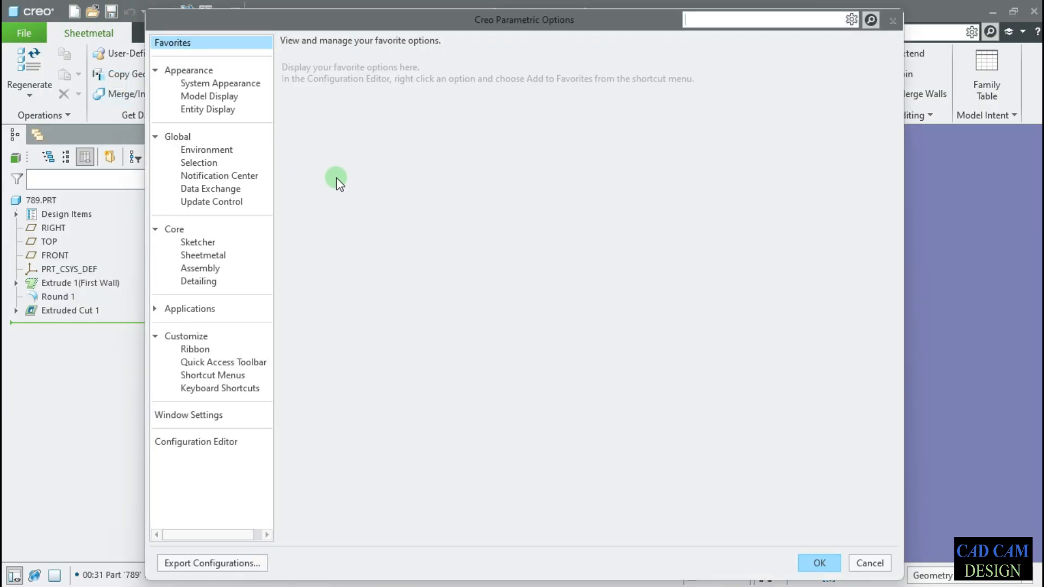
left_click(243, 85)
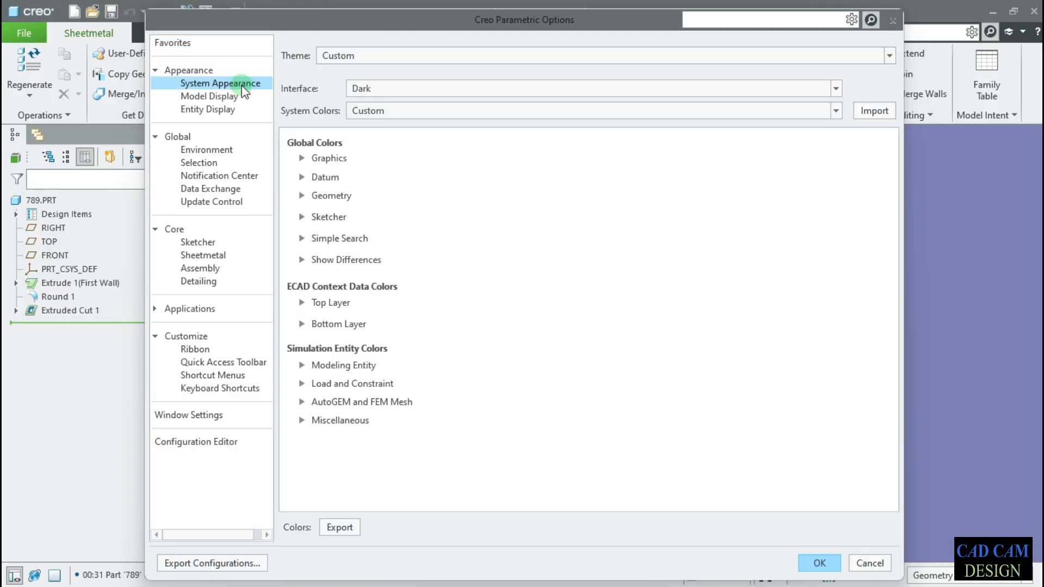
left_click(302, 158)
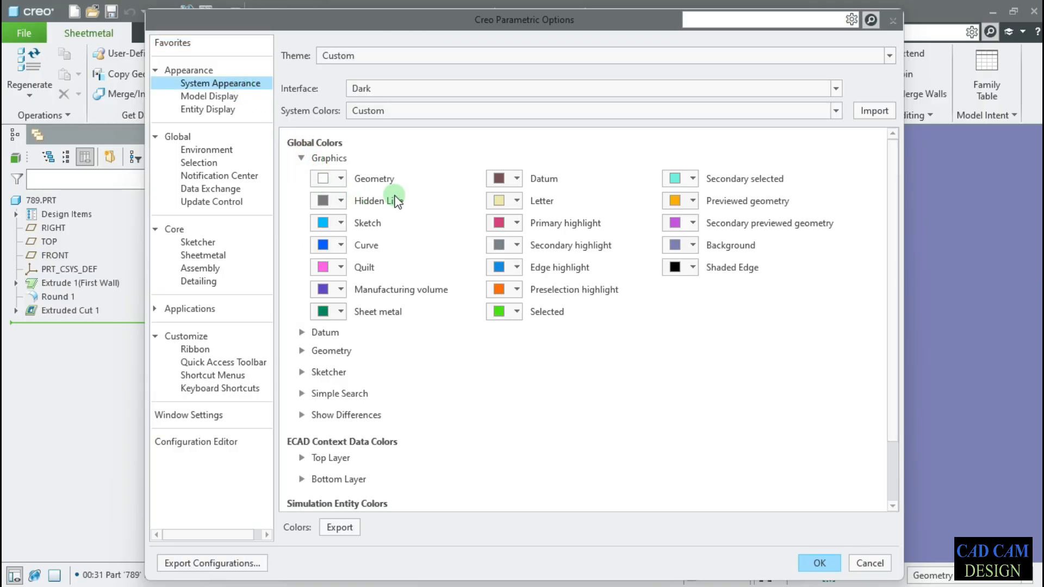
left_click(518, 201)
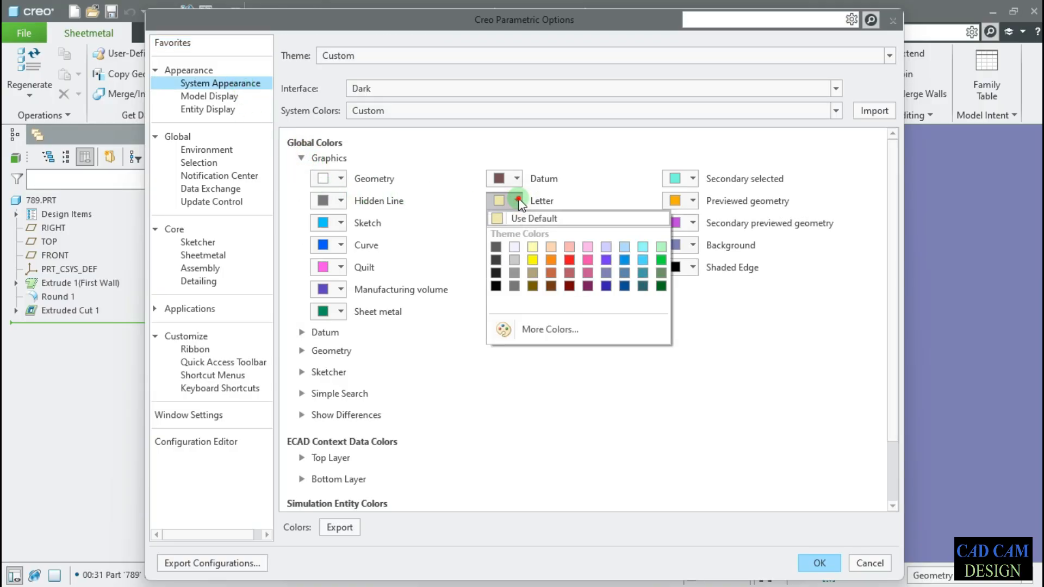
left_click(518, 201)
left_click_drag(621, 22, 448, 15)
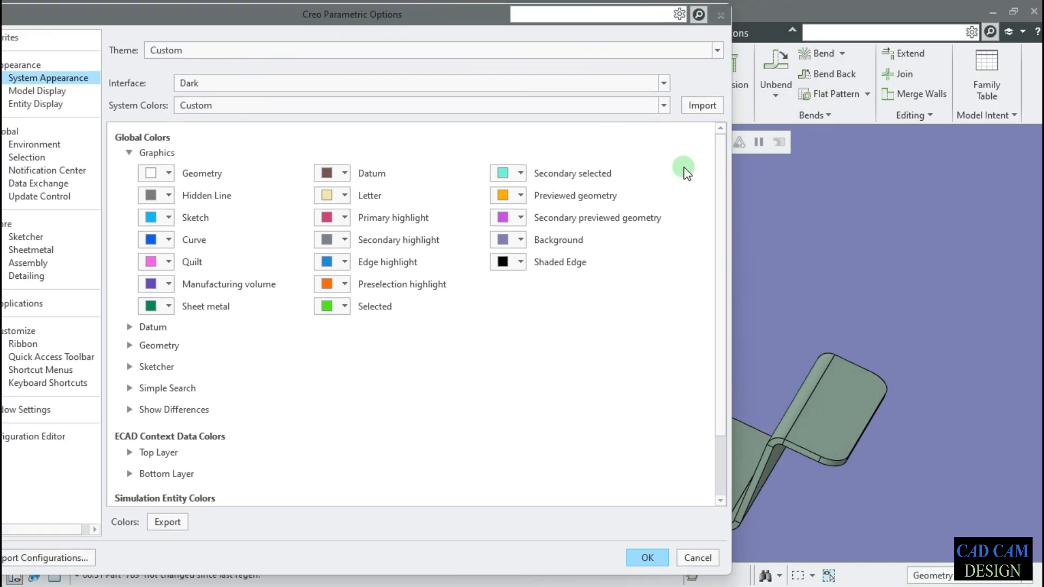
scroll(899, 330, "up", 3)
left_click_drag(368, 16, 442, 67)
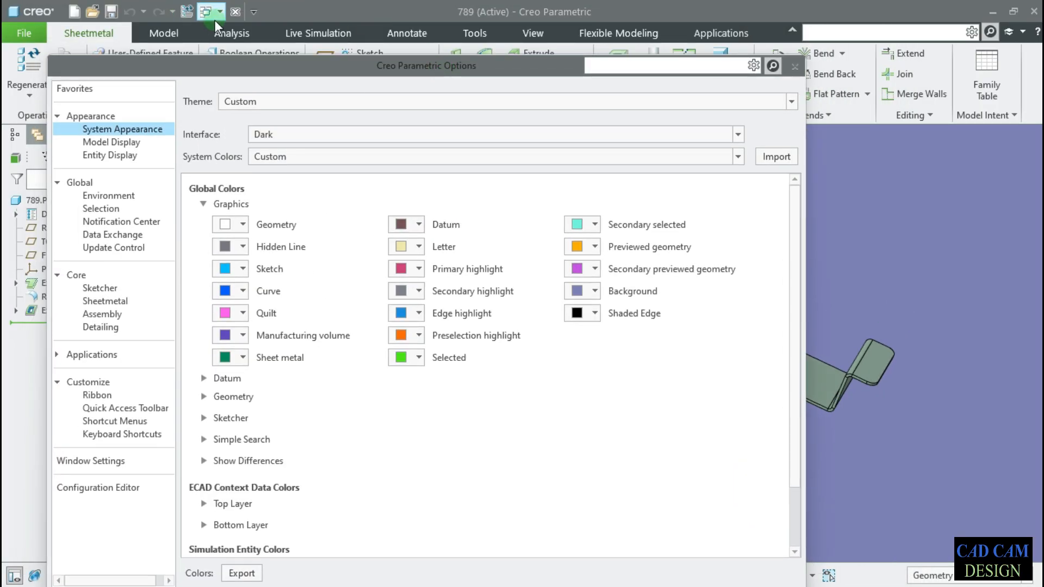
left_click(795, 65)
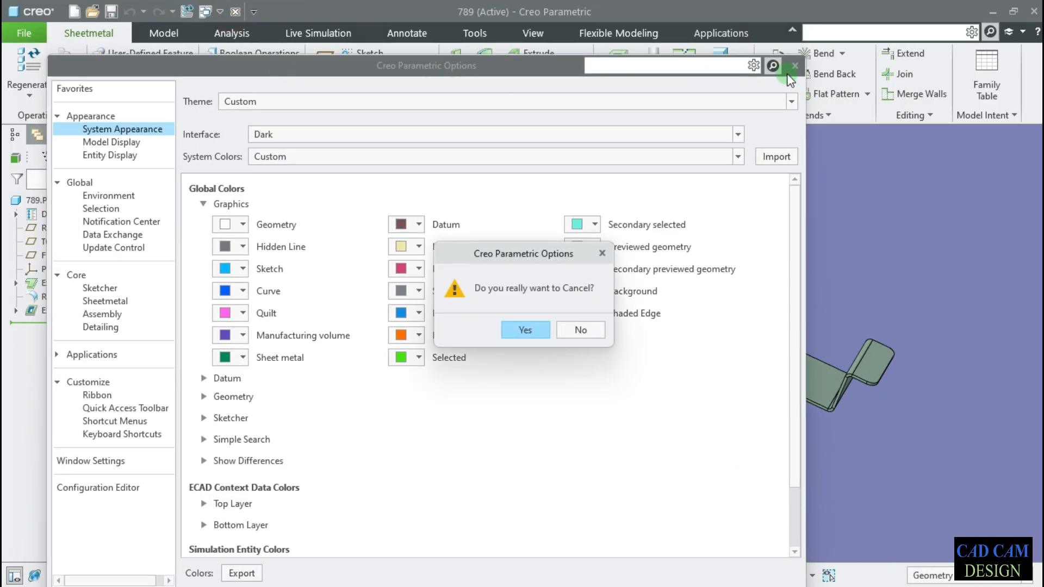
left_click(527, 330)
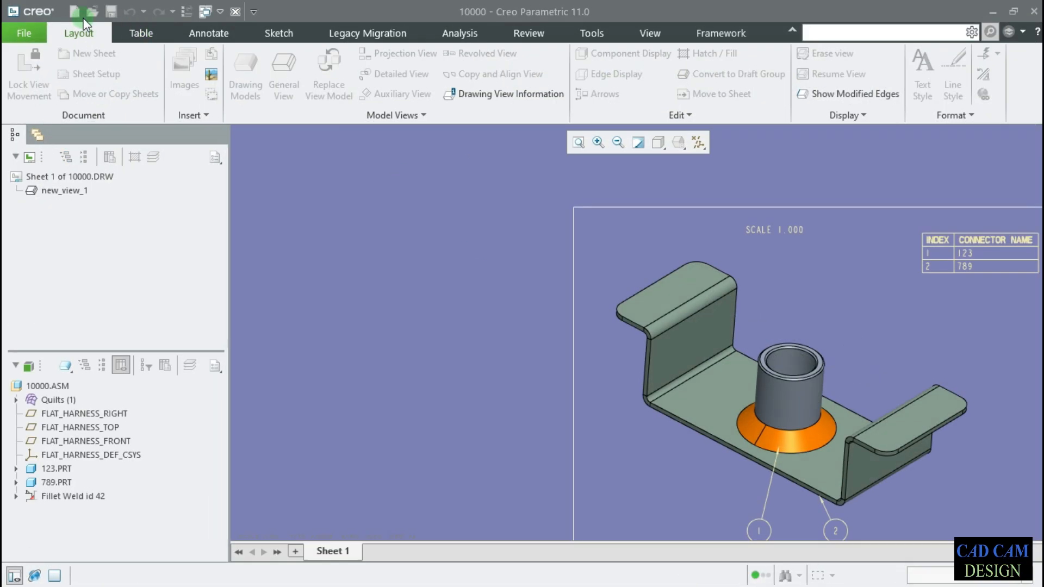
Activate the 10000 drawing and bring up the Graphics global colors in the system appearance options.
scroll(429, 229, "up", 2)
left_click(619, 254)
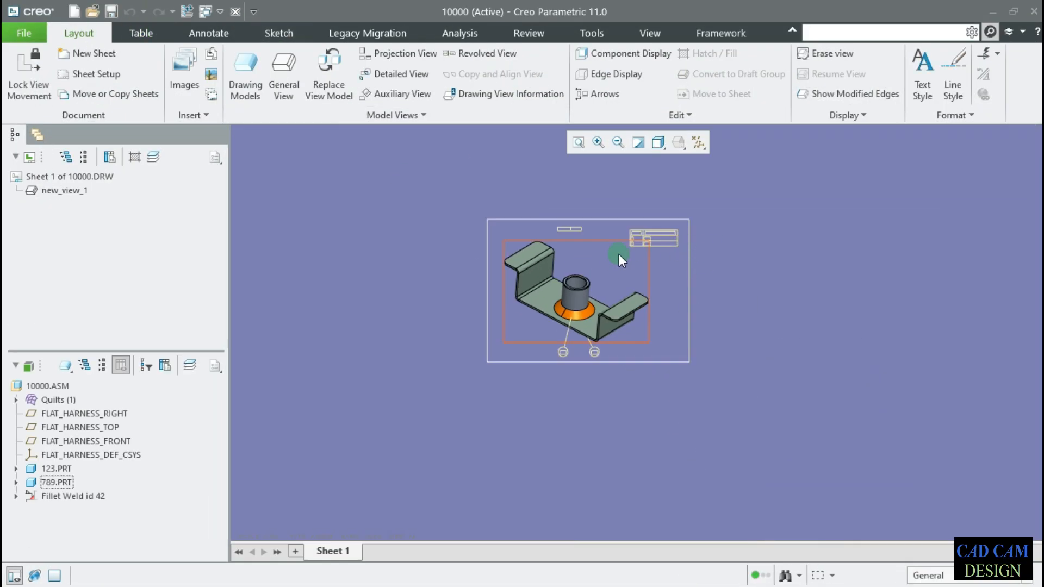
scroll(619, 253, "down", 4)
scroll(299, 175, "down", 2)
scroll(907, 241, "up", 1)
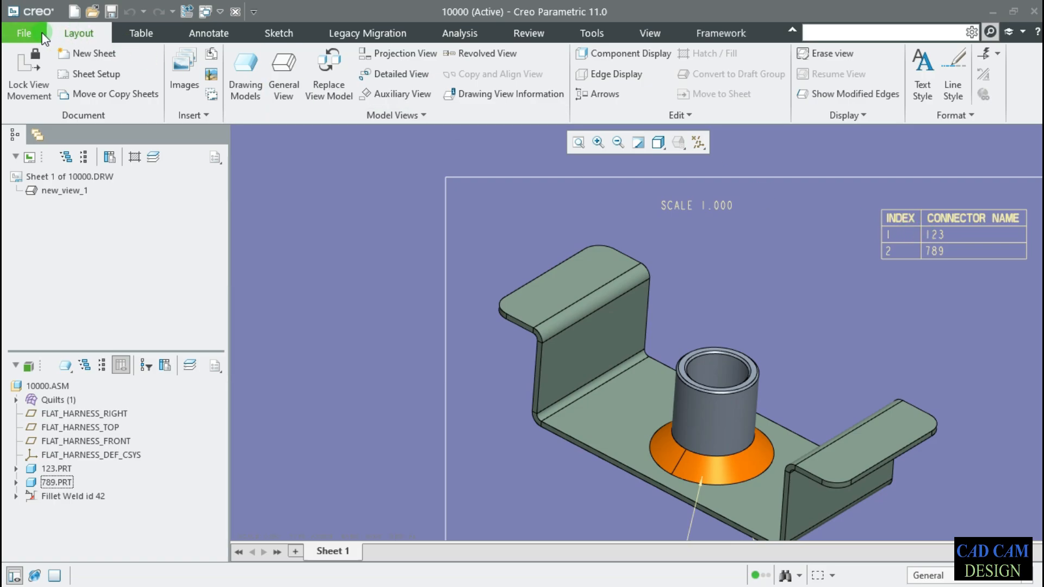
left_click(24, 32)
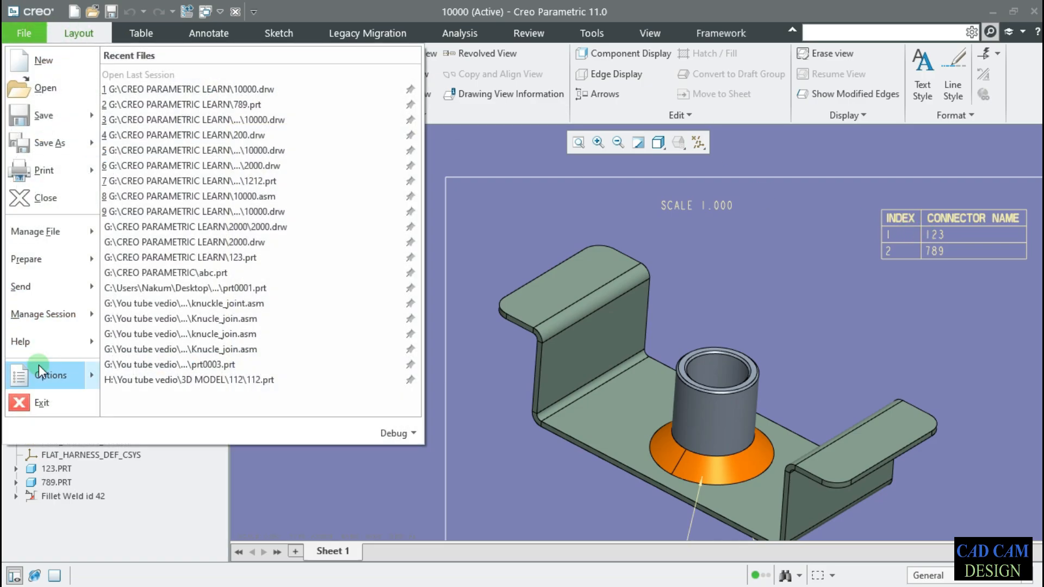
mouse_move(38, 365)
left_click(196, 79)
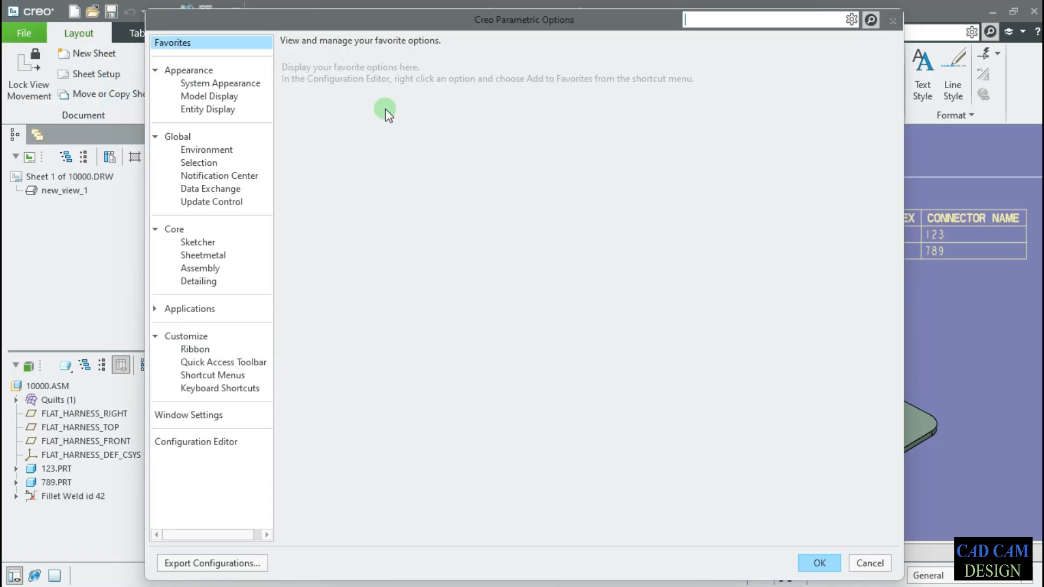
left_click(137, 82)
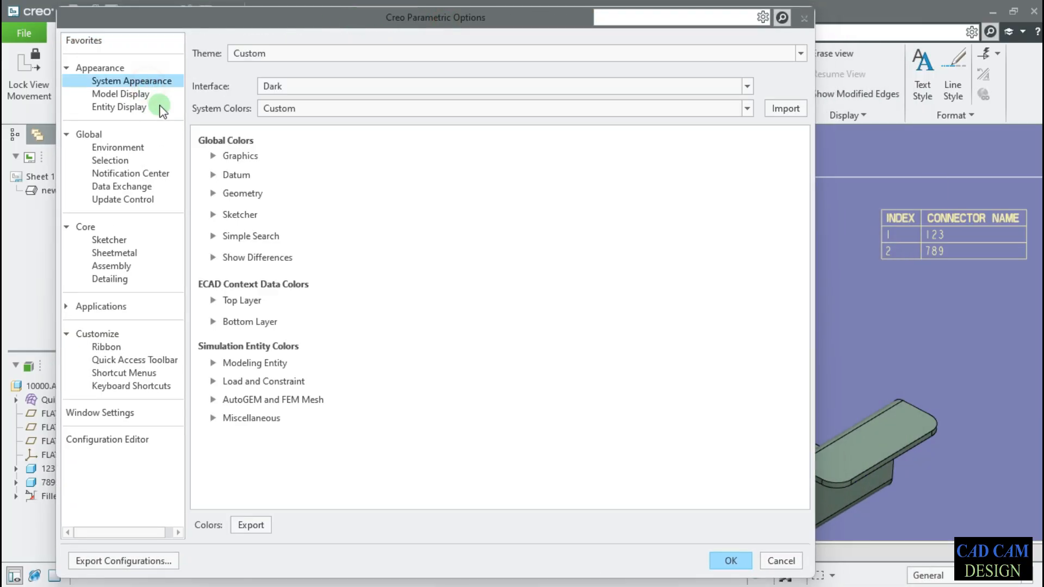
left_click(212, 156)
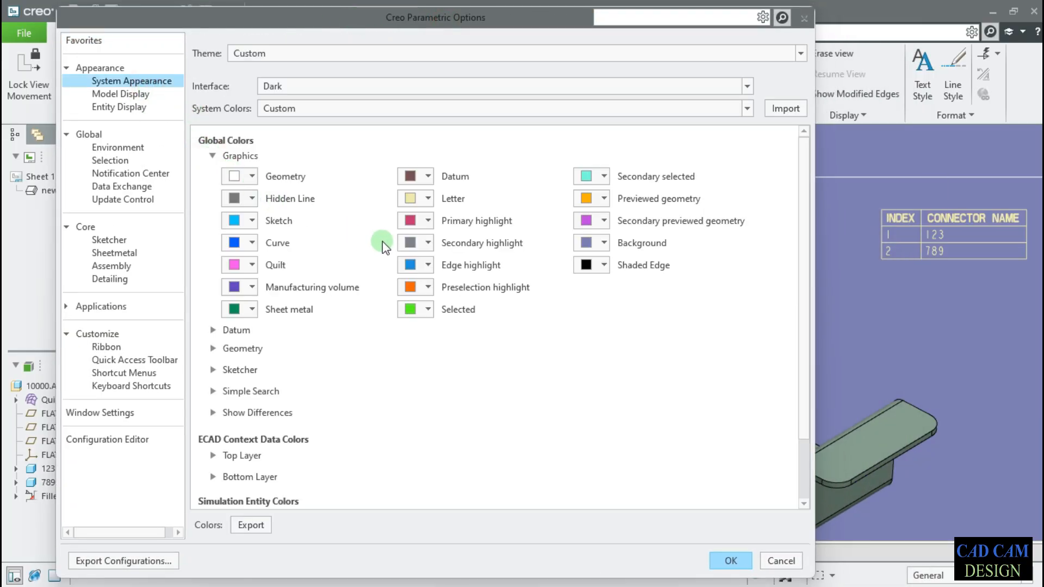
Change the Letter system color to red and check the drawing's table and balloons.
left_click(427, 199)
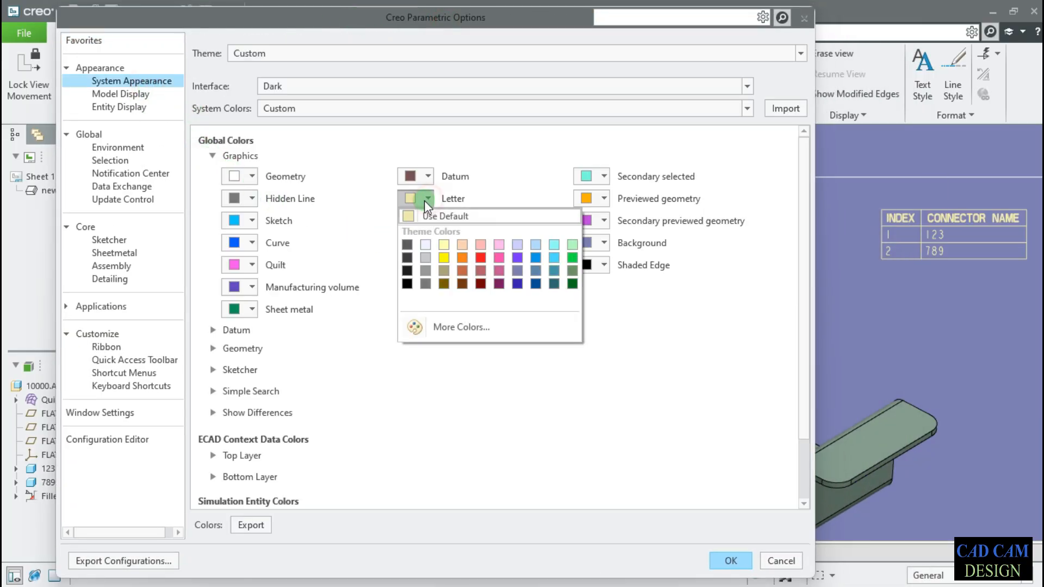
left_click(481, 258)
scroll(908, 244, "down", 5)
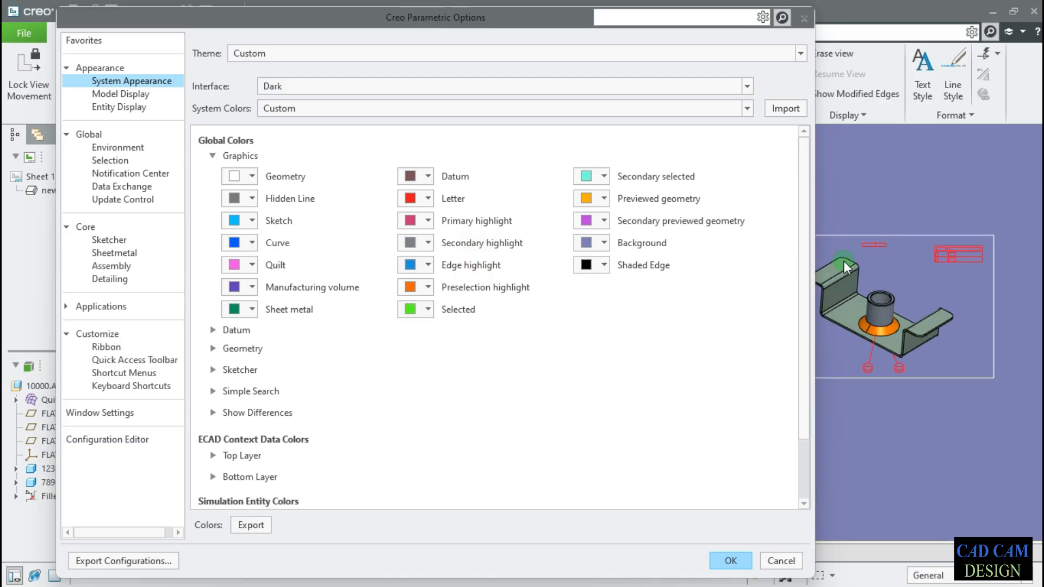
scroll(897, 217, "up", 5)
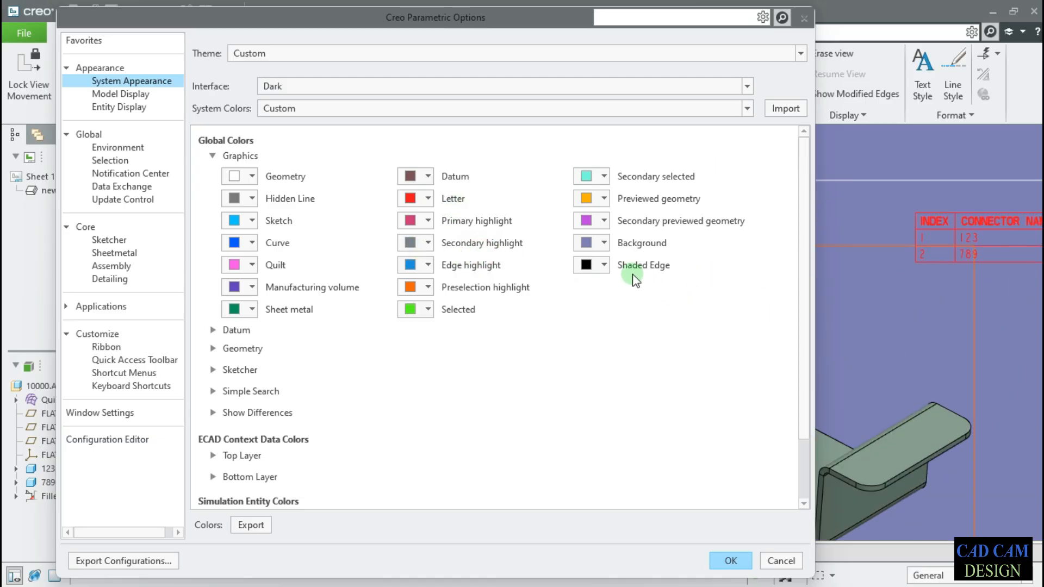
left_click(412, 221)
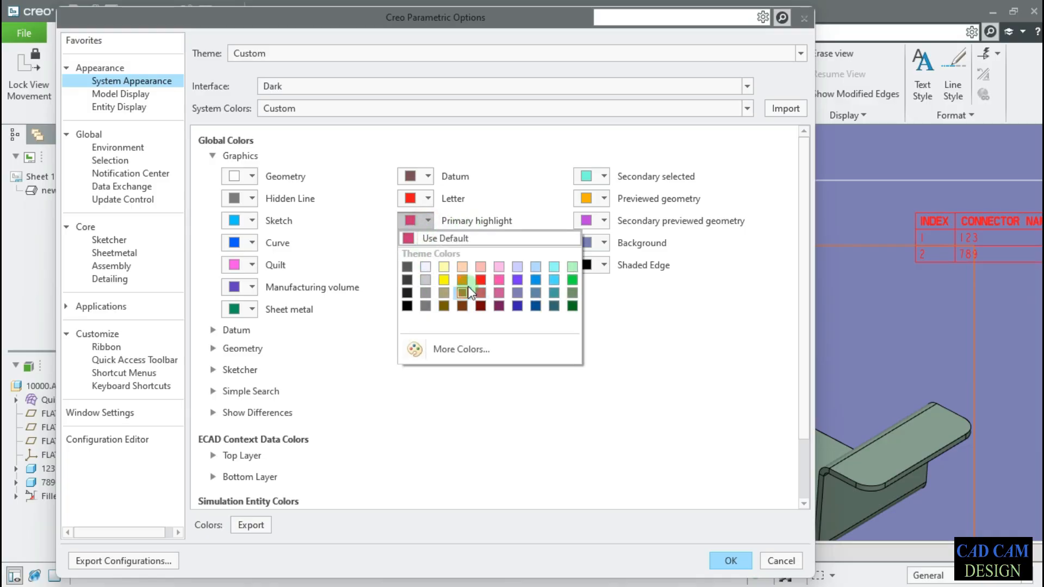
left_click(479, 221)
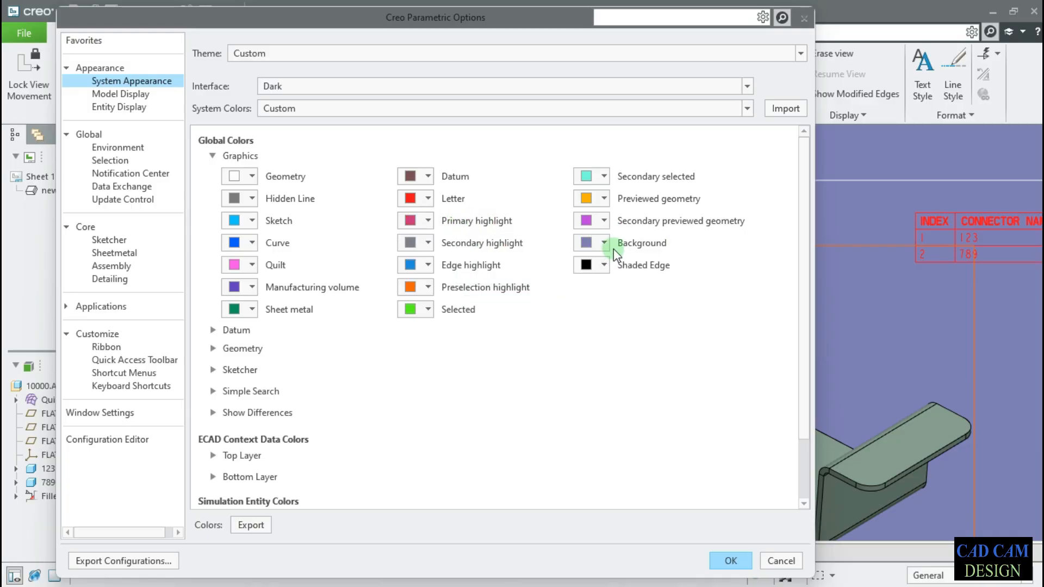
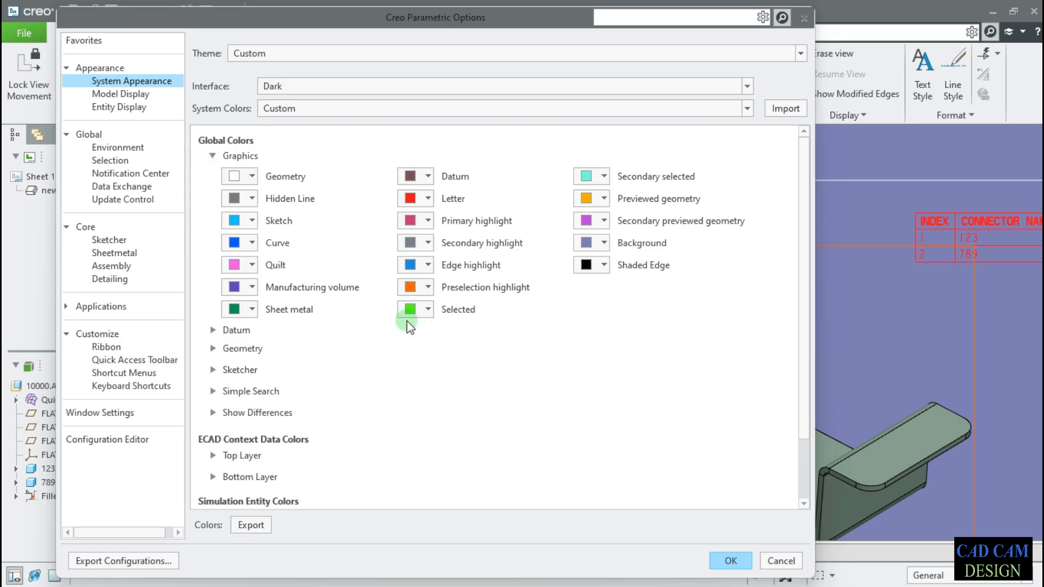
Set the Sketcher color for Locked dimension to orange and apply the options.
left_click(221, 372)
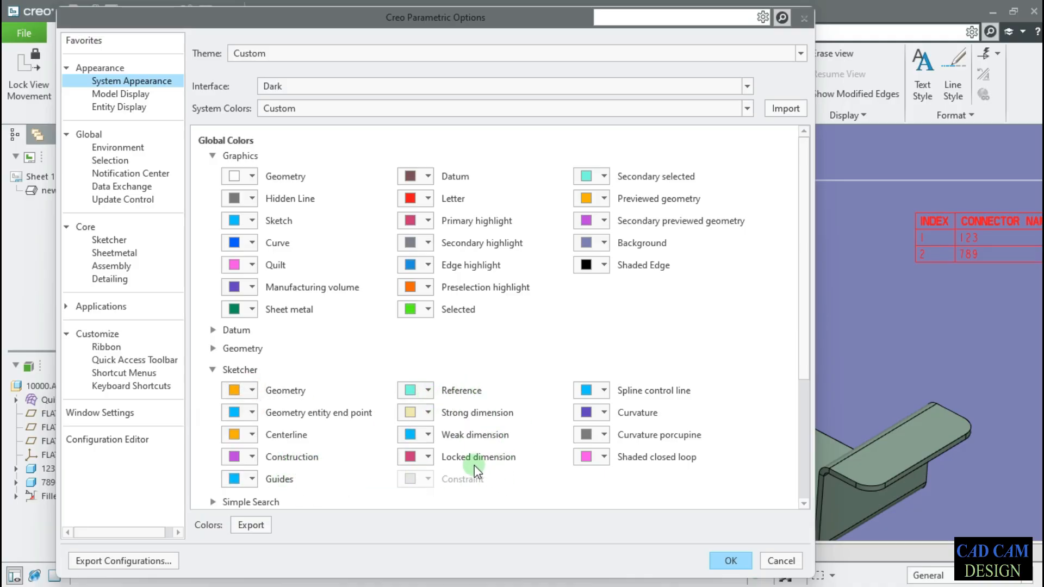
left_click(428, 456)
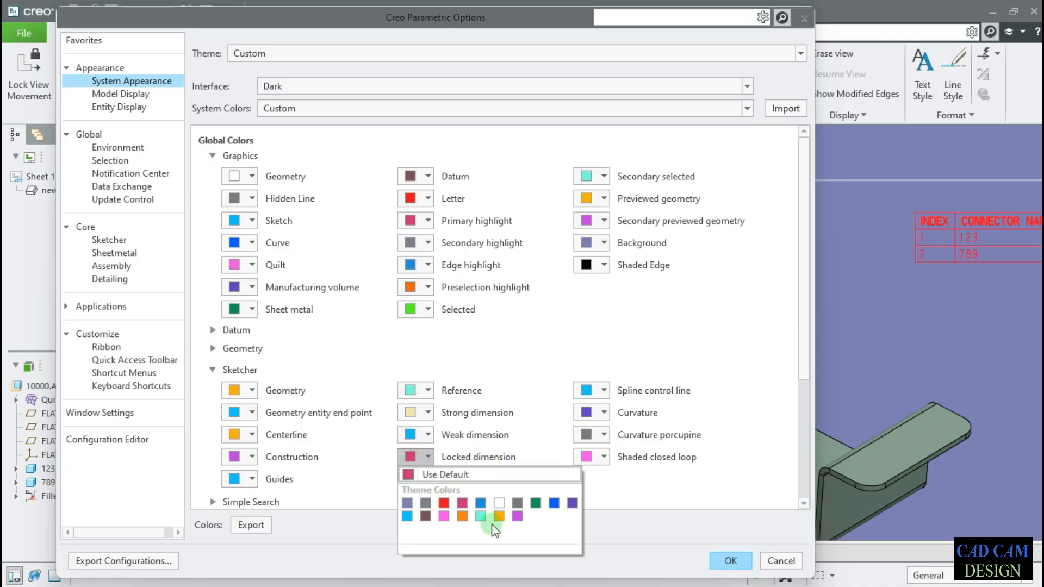
left_click(462, 516)
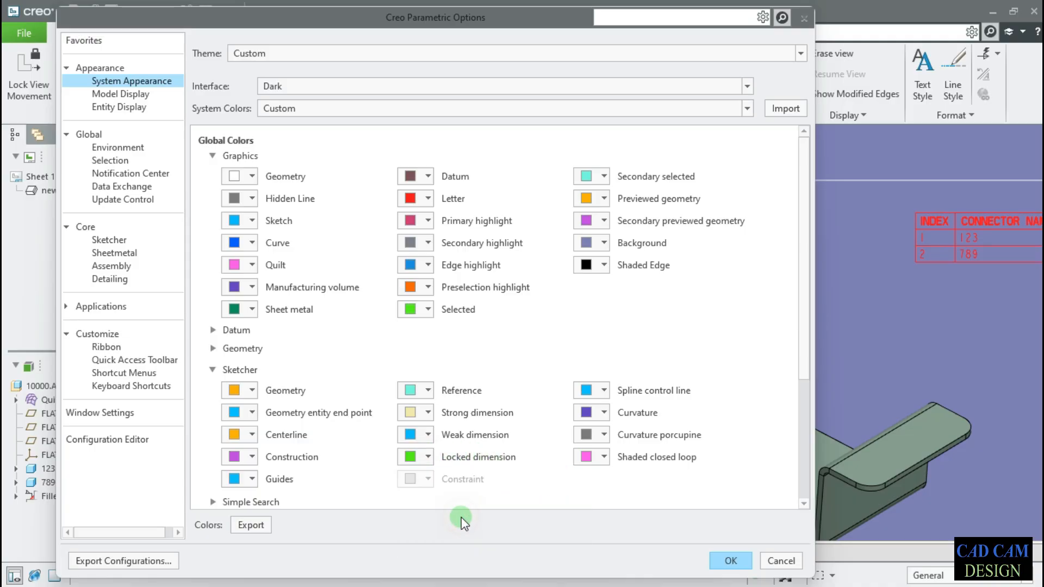
left_click(428, 457)
left_click(498, 517)
left_click(723, 560)
Open the part 789.PRT from the drawing's assembly model.
scroll(665, 346, "down", 3)
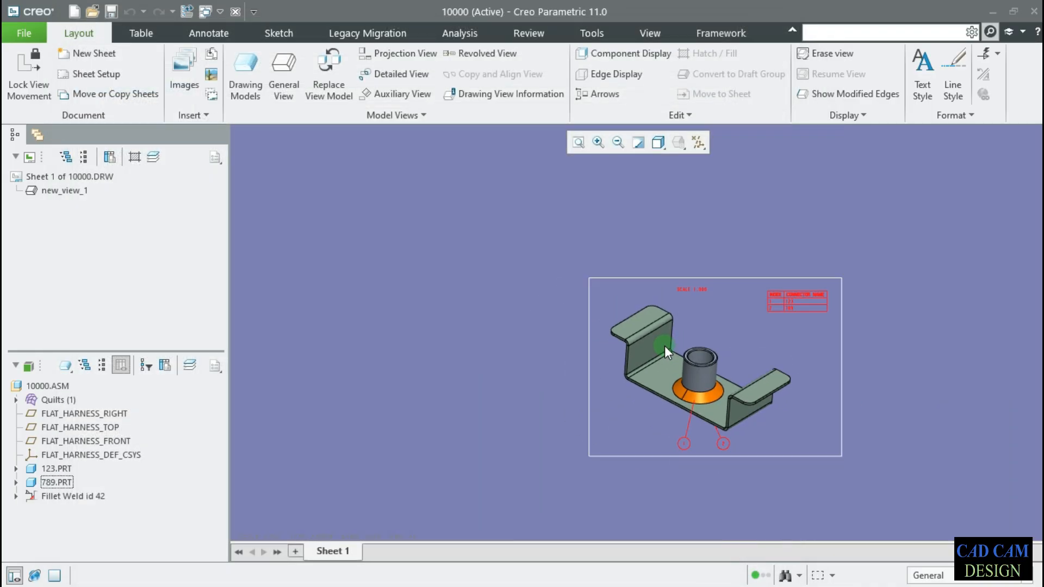
left_click(56, 483)
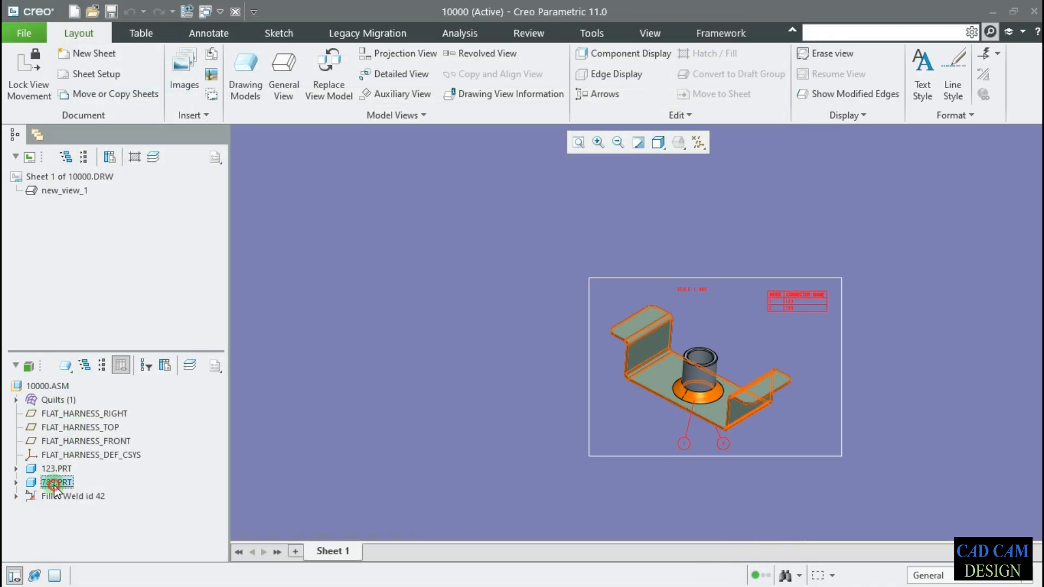
right_click(57, 482)
left_click(90, 330)
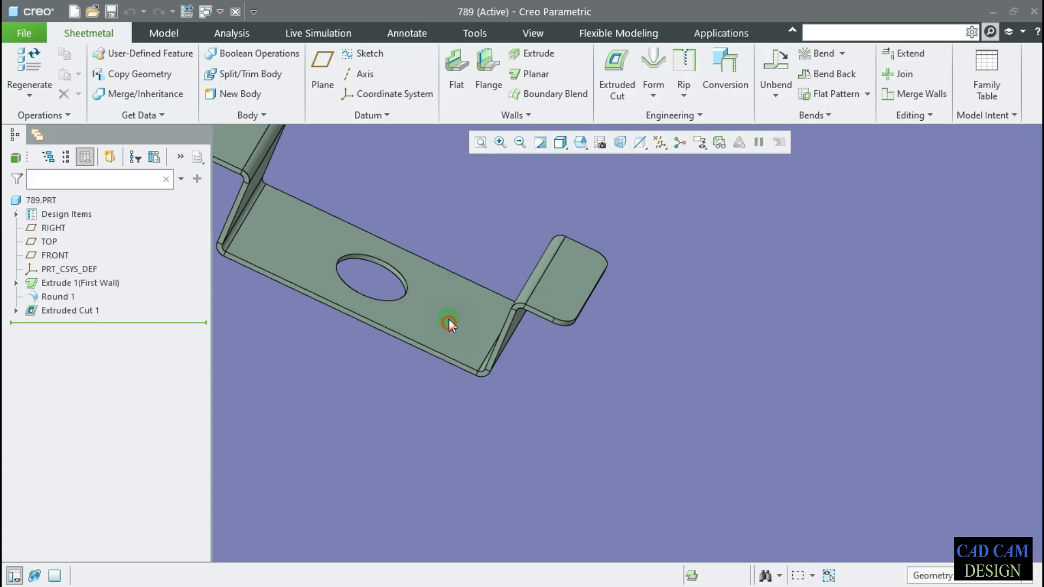
Edit the definition of the first wall extrude and open its internal section in 2D sketch orientation.
left_click(449, 320)
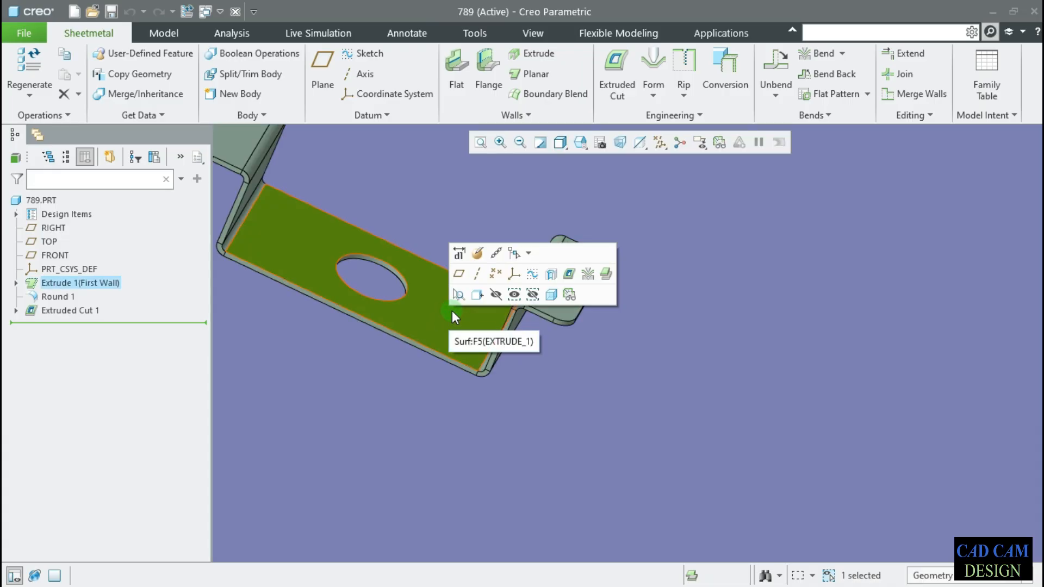
left_click(478, 254)
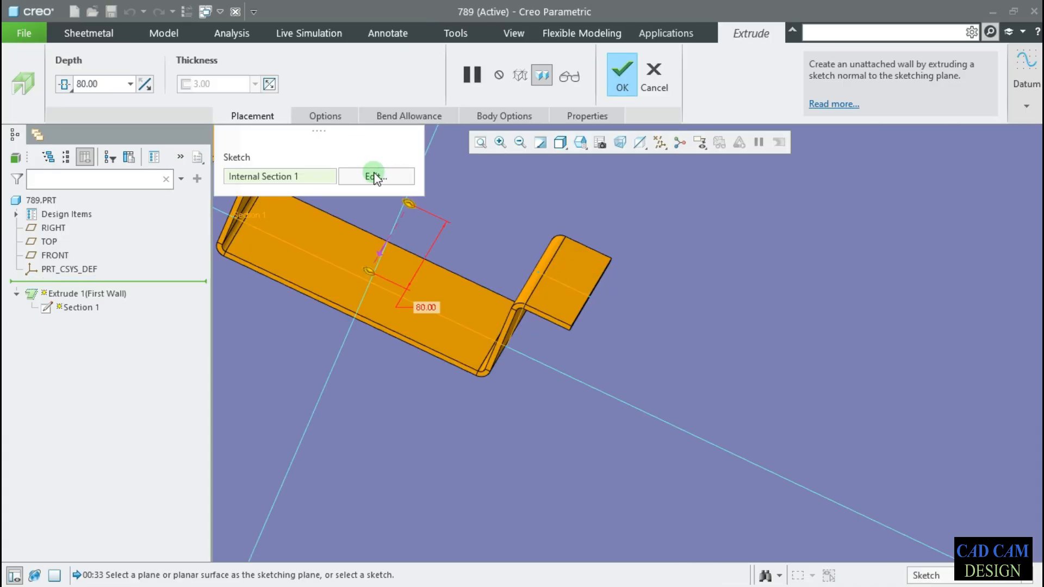
left_click(381, 177)
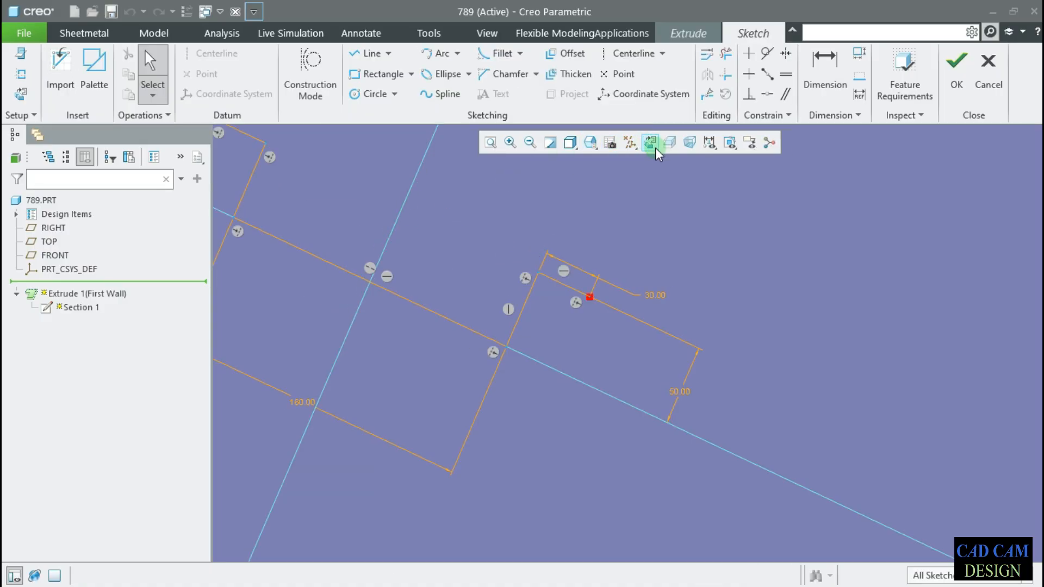
left_click(654, 145)
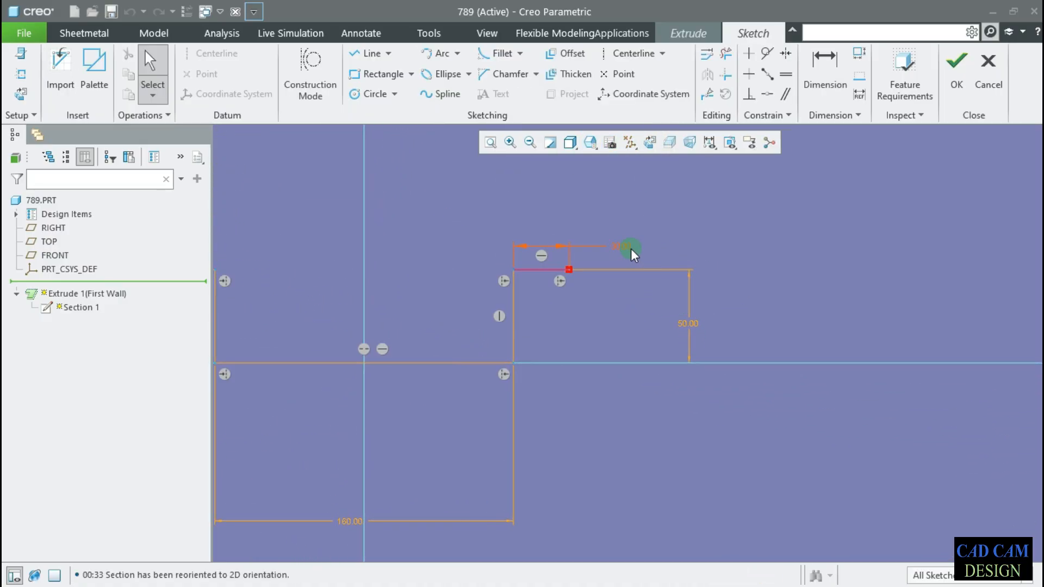
Move the 30.00 flange dimension above its short horizontal line and unlock it.
left_click_drag(620, 250, 529, 220)
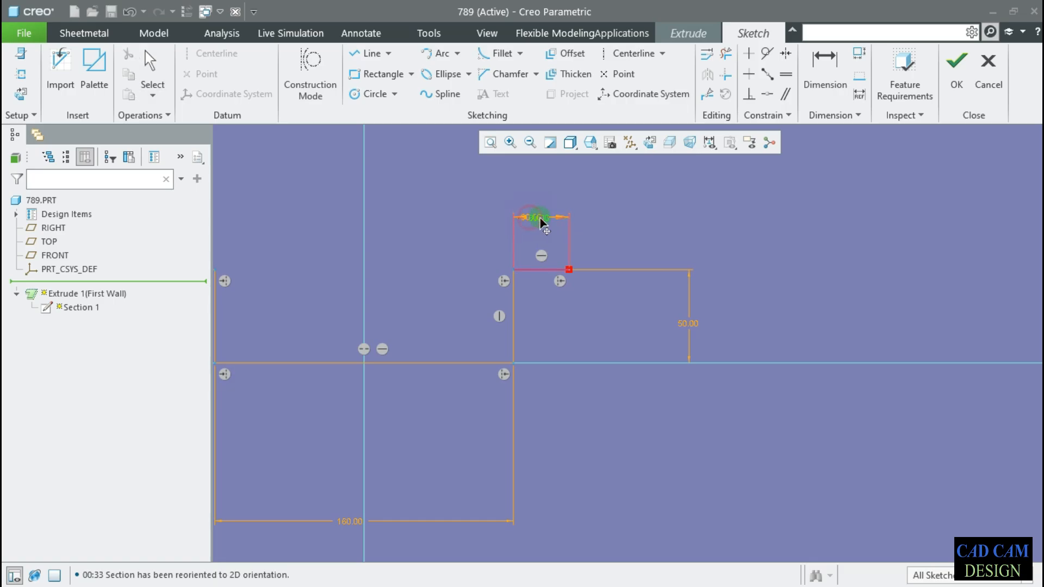
left_click(542, 219)
left_click(559, 188)
left_click(727, 237)
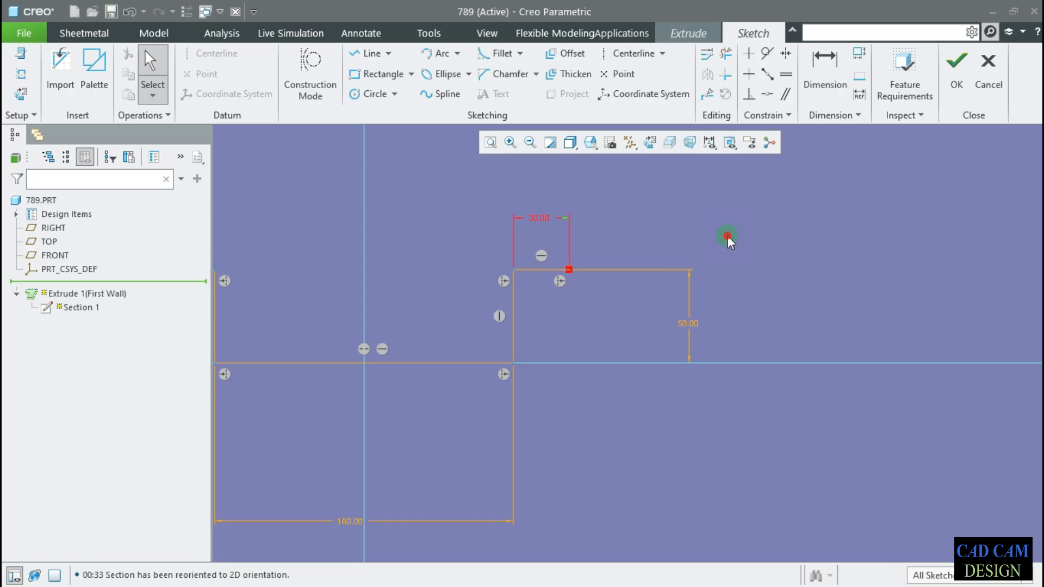
Unlock the 50.00 flange height dimension and accept the sketch and the first wall extrude.
left_click(594, 217)
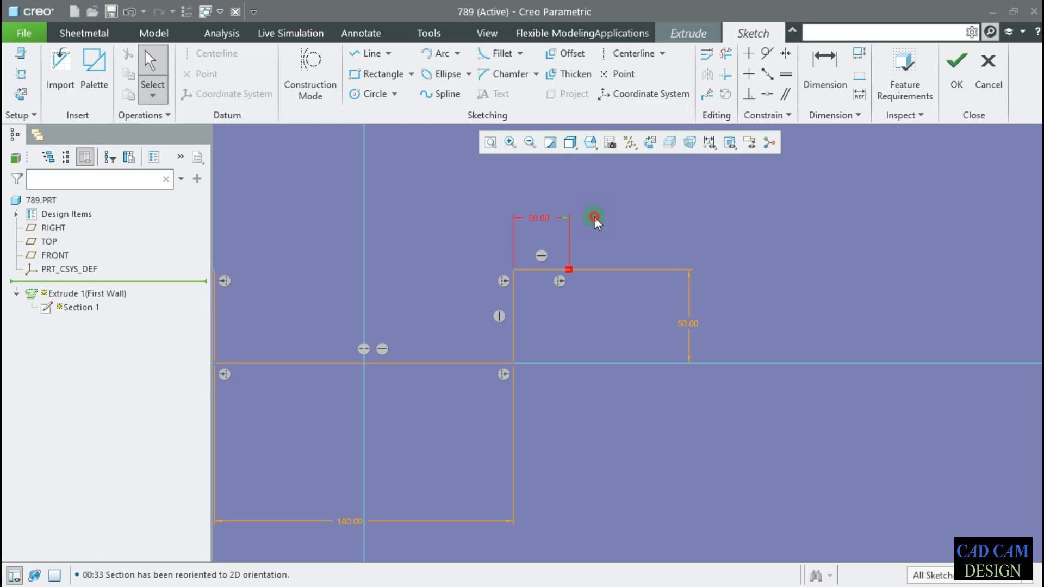
left_click(687, 335)
left_click(778, 280)
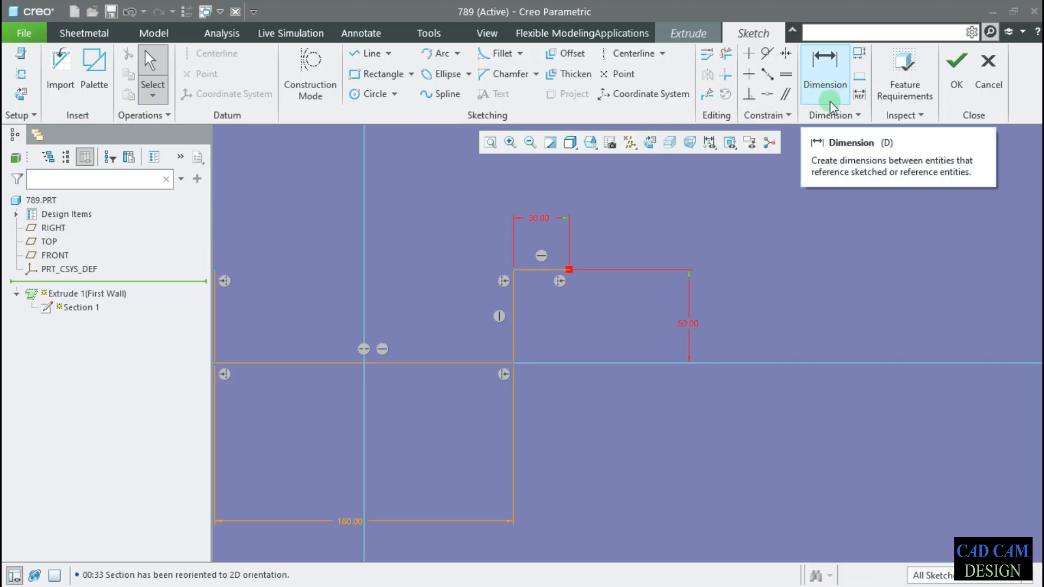
left_click(955, 69)
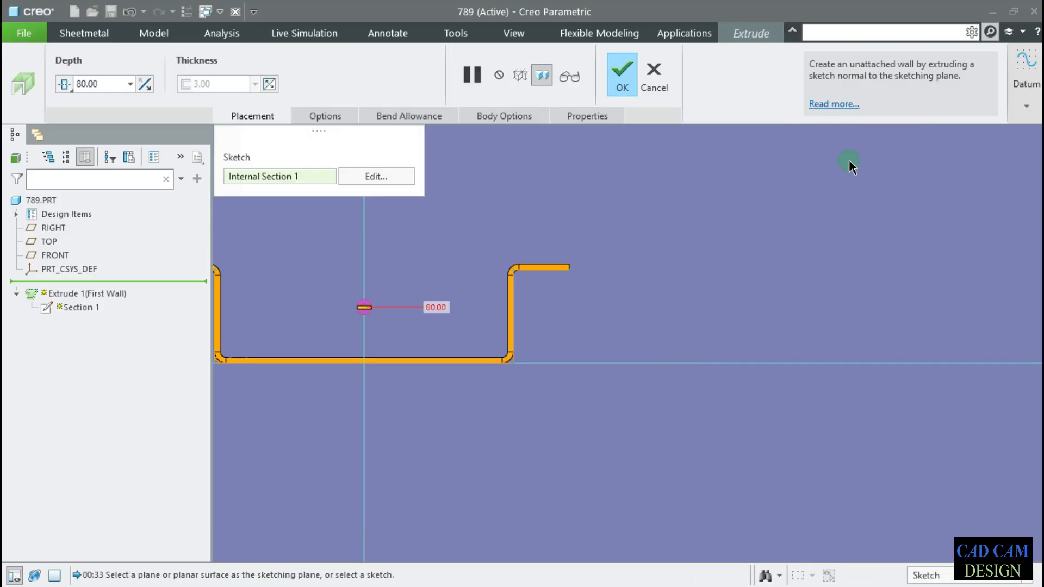
middle_click_drag(750, 332, 554, 337)
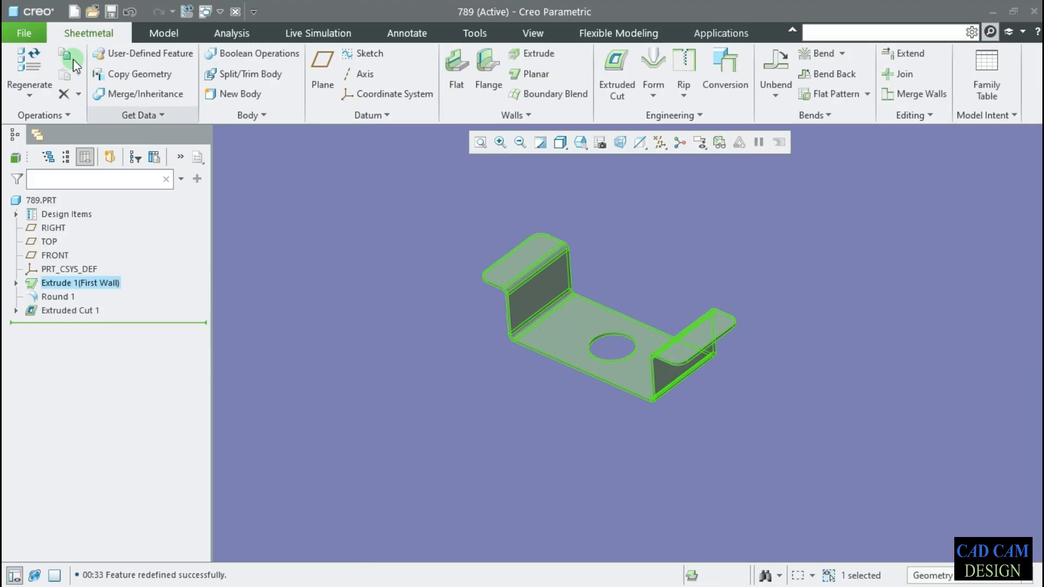
Switch from part 789 back to drawing 10000.
left_click(22, 31)
left_click(568, 196)
scroll(771, 315, "up", 1)
scroll(628, 293, "down", 2)
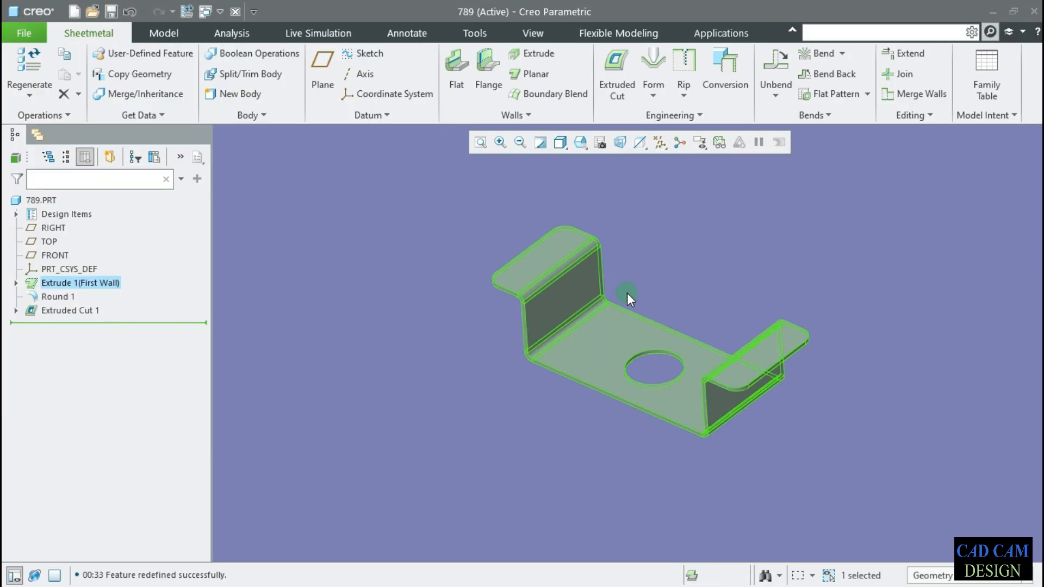
left_click(456, 250)
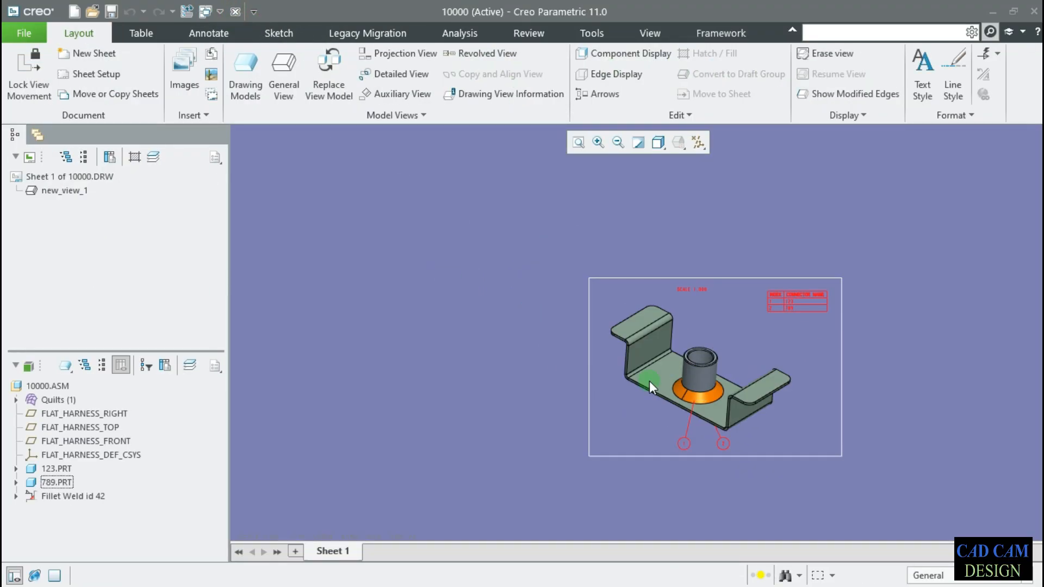
scroll(683, 403, "down", 1)
scroll(475, 336, "up", 1)
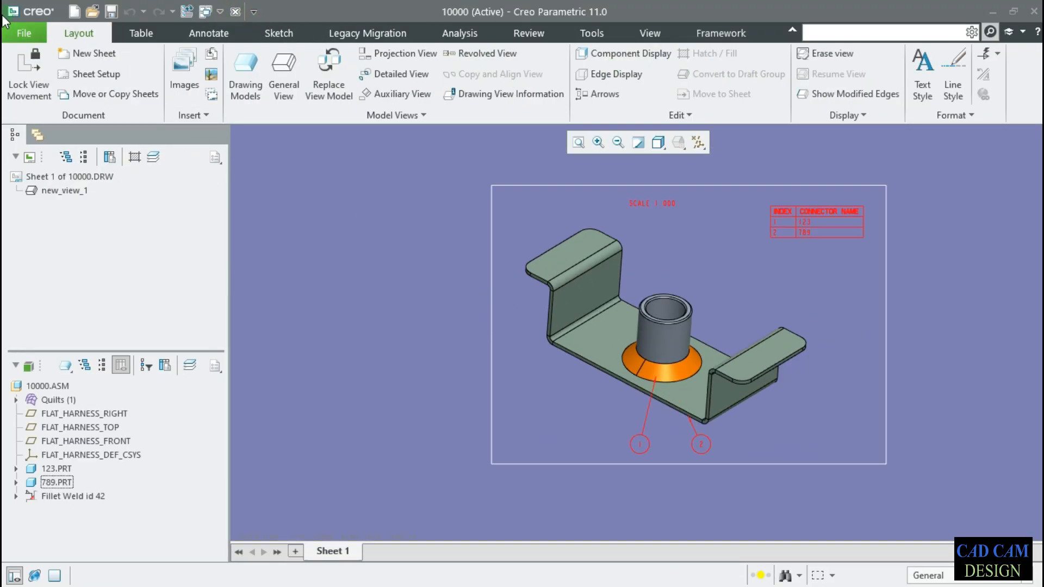
Open the system appearance options and review the Graphics and Sketcher color groups.
left_click(23, 33)
left_click(45, 377)
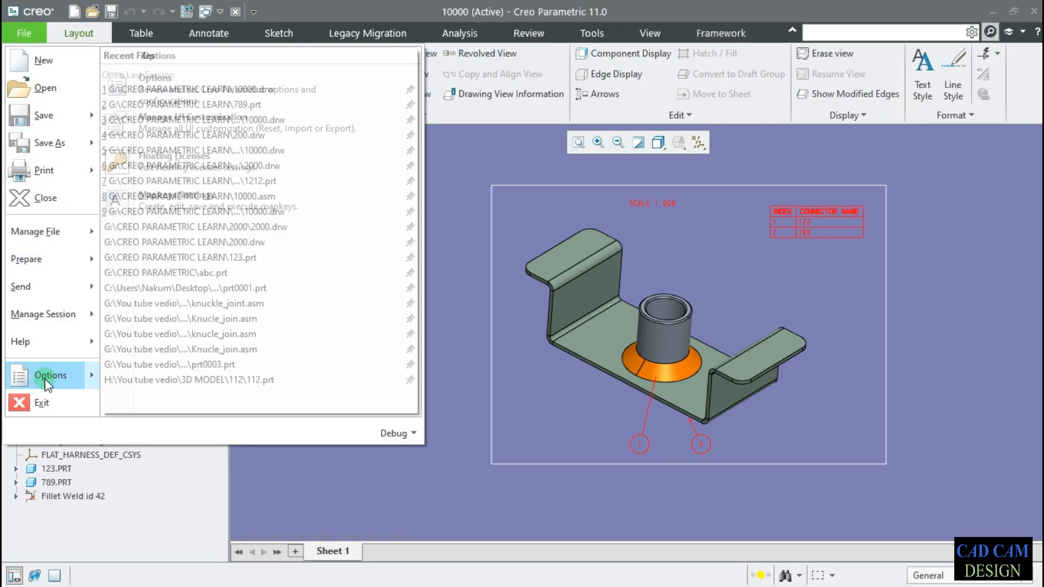
left_click(46, 378)
left_click(204, 85)
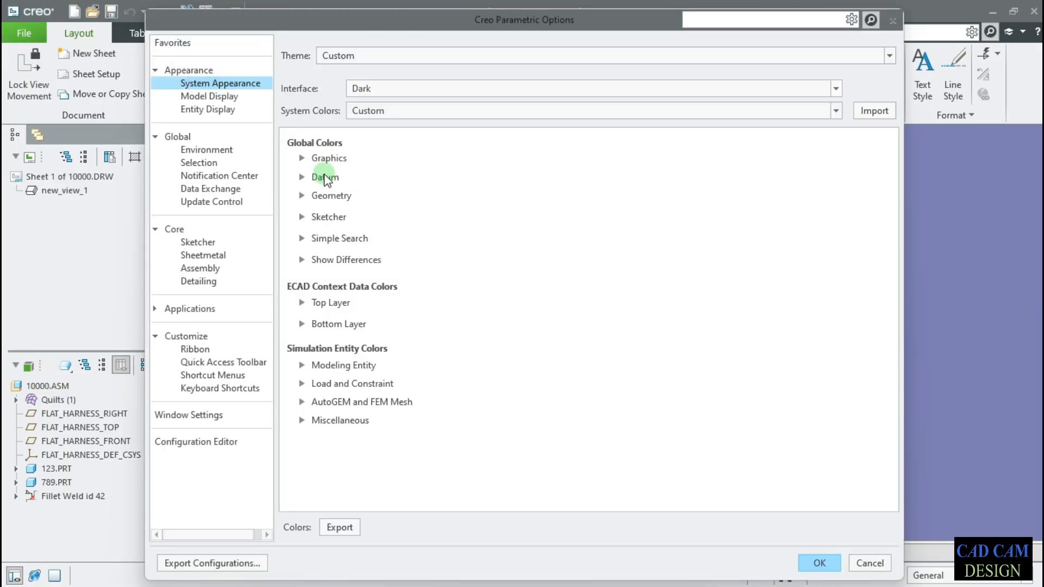
left_click(302, 158)
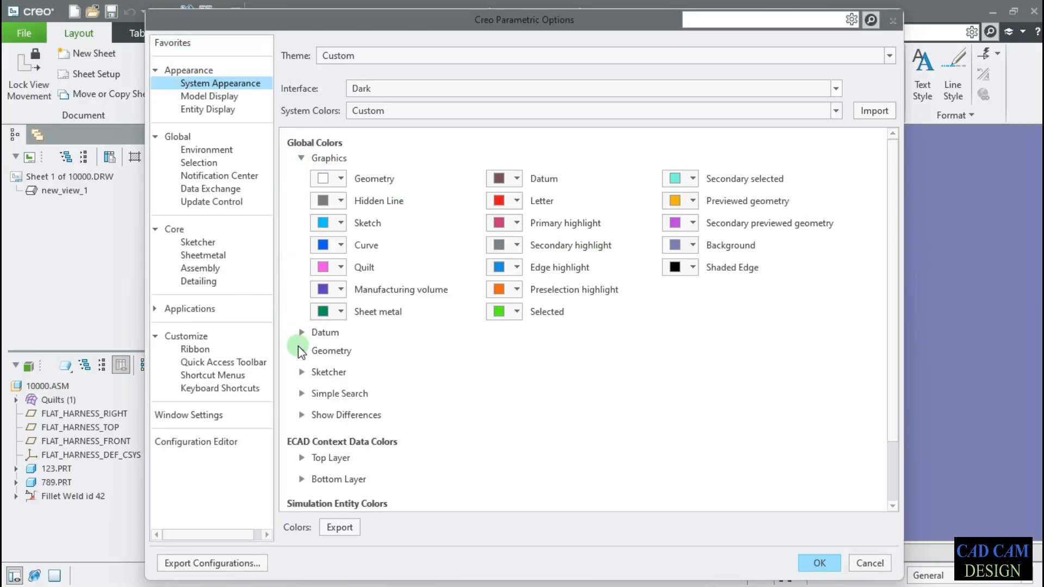
left_click(302, 372)
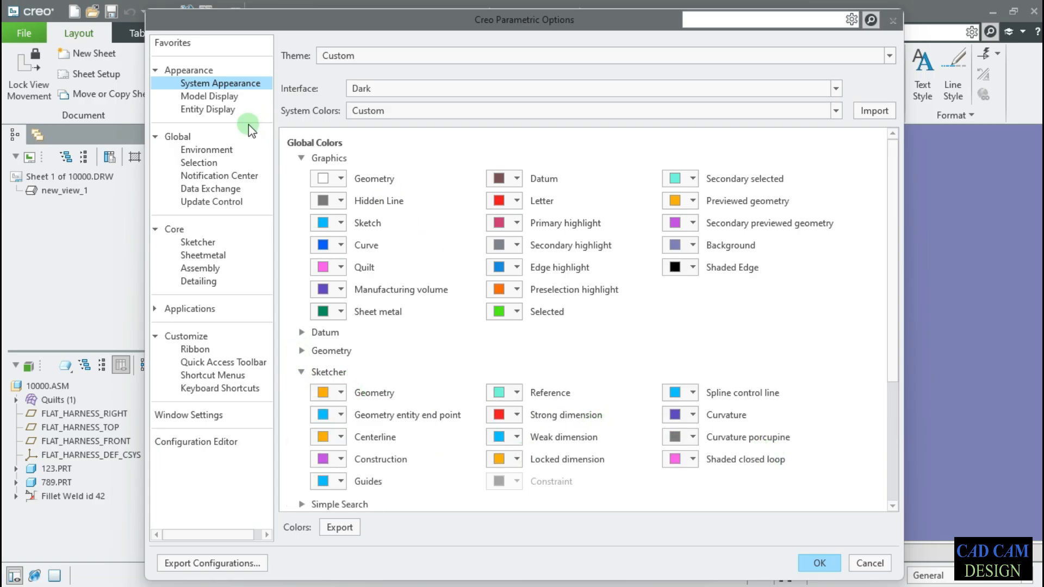
In the Model Display options, set the default model orientation to Isometric and the default rotation angle to 30, and accept.
left_click(229, 97)
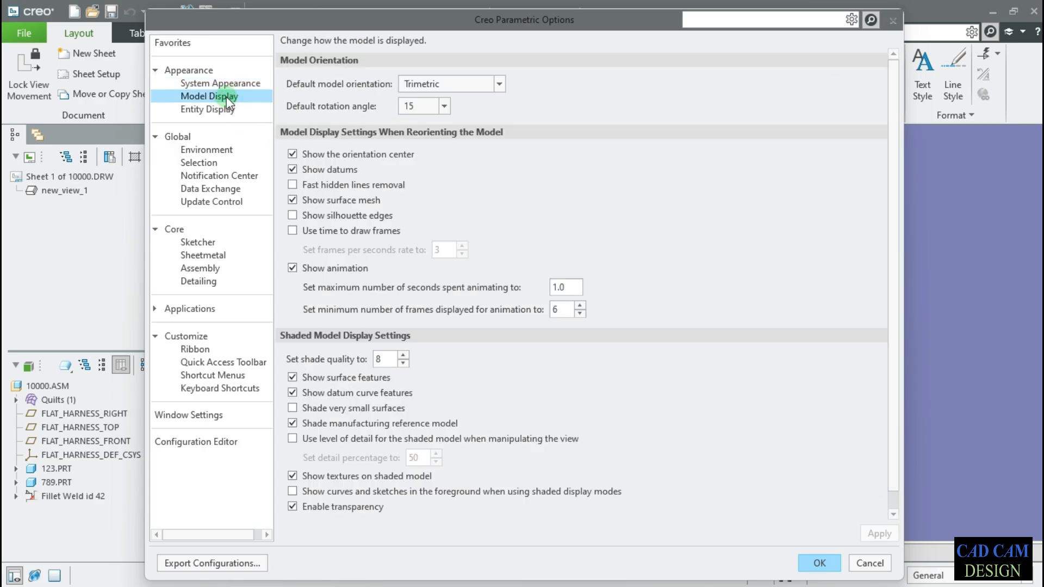
left_click(464, 85)
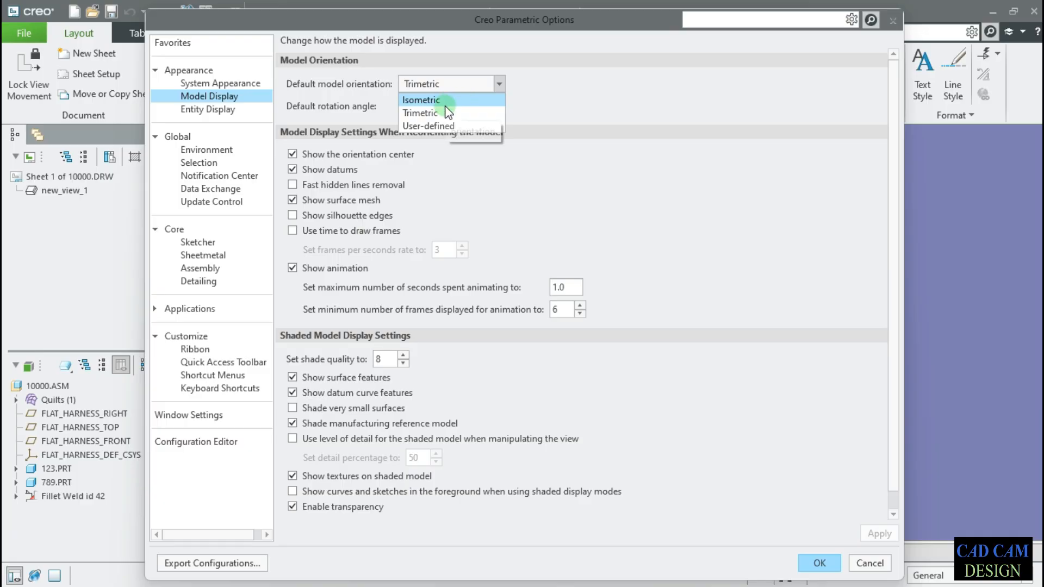
left_click(451, 101)
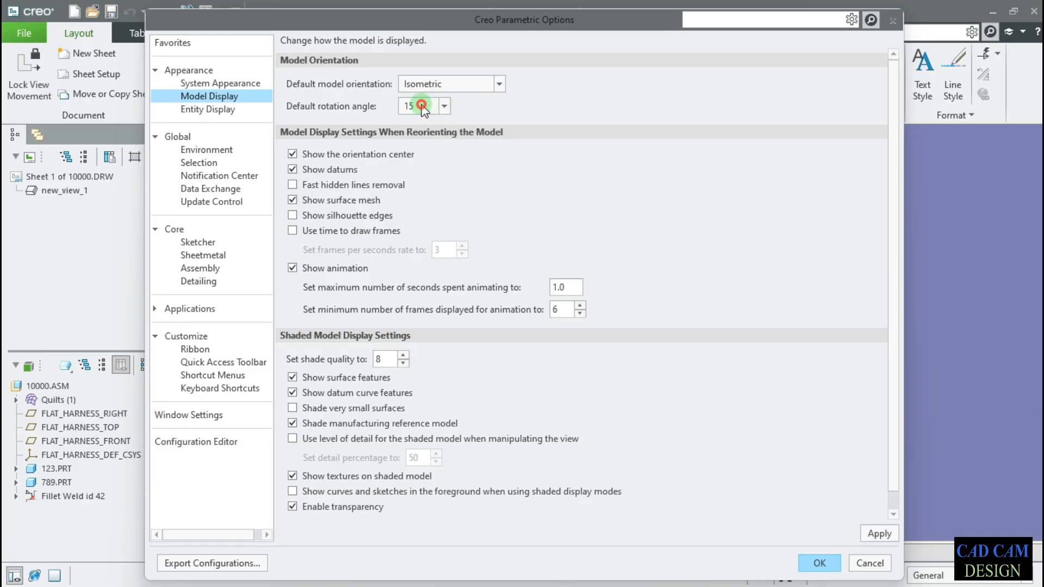
left_click(422, 106)
left_click(432, 124)
left_click(815, 560)
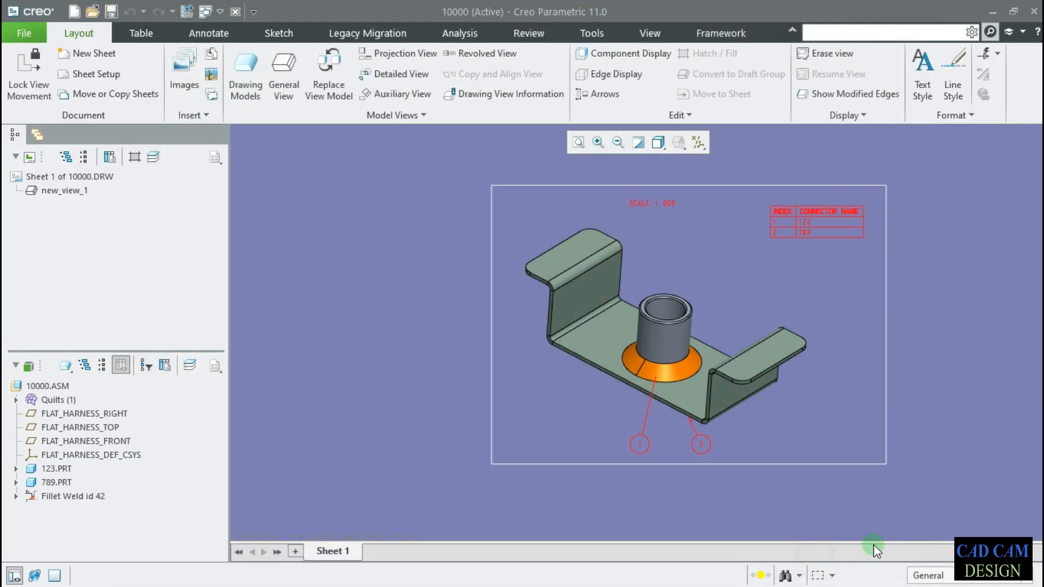
Set the drawing view new_view_1 to the model's Default Orientation and accept.
double_click(645, 281)
left_click(767, 361)
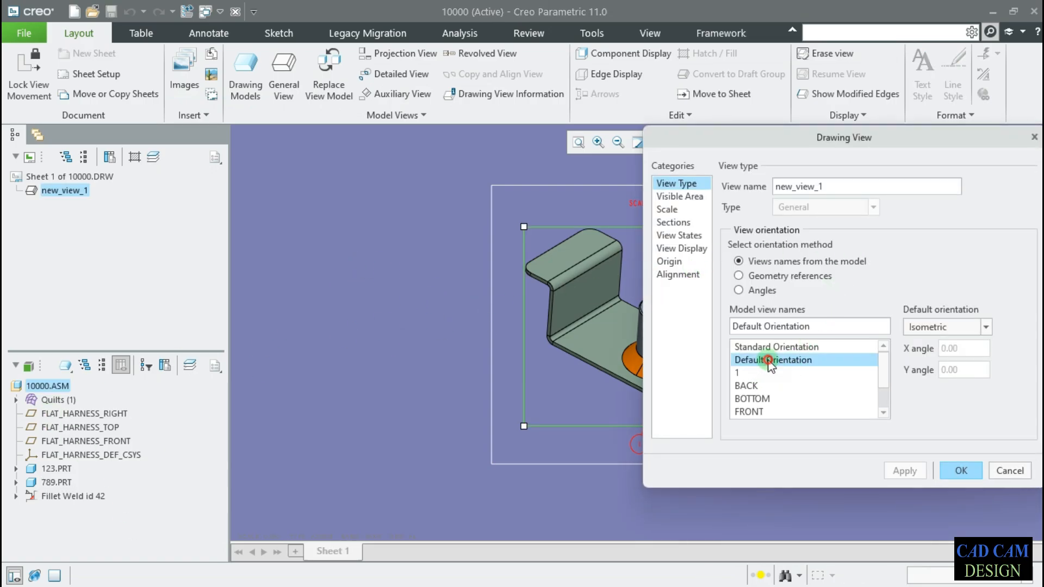
left_click(975, 472)
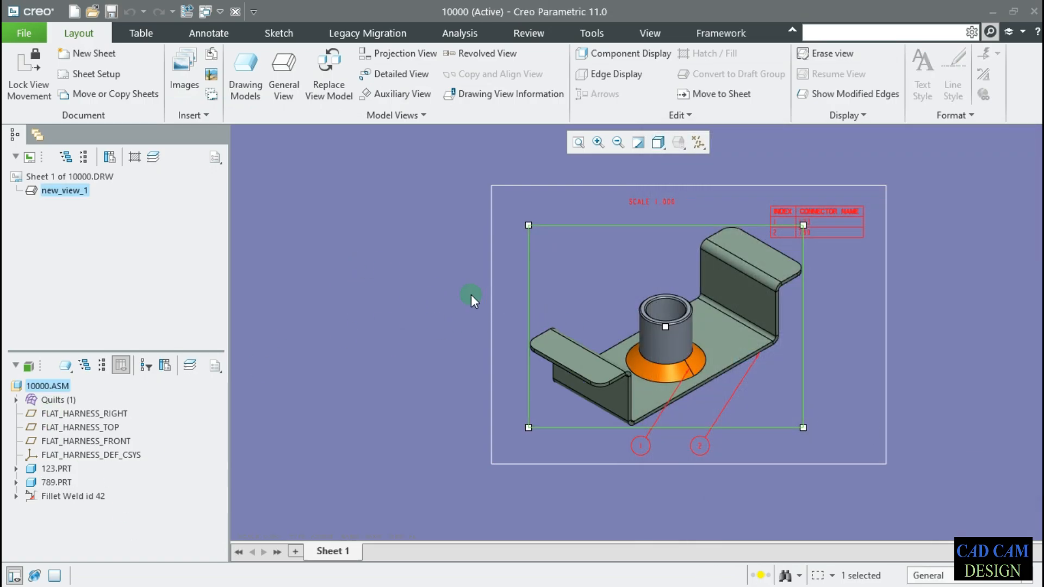
left_click(471, 294)
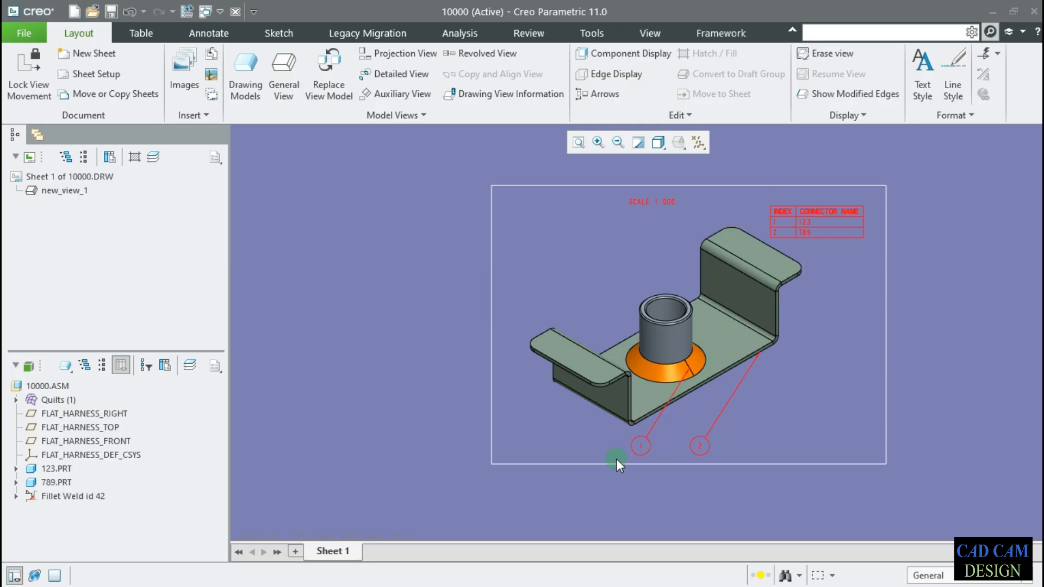
Move both balloons below the right flange of the assembly view and regenerate the drawing's parts automatically.
left_click_drag(676, 457, 824, 409)
left_click(935, 354)
right_click(339, 553)
left_click(727, 455)
key("ctrl+g")
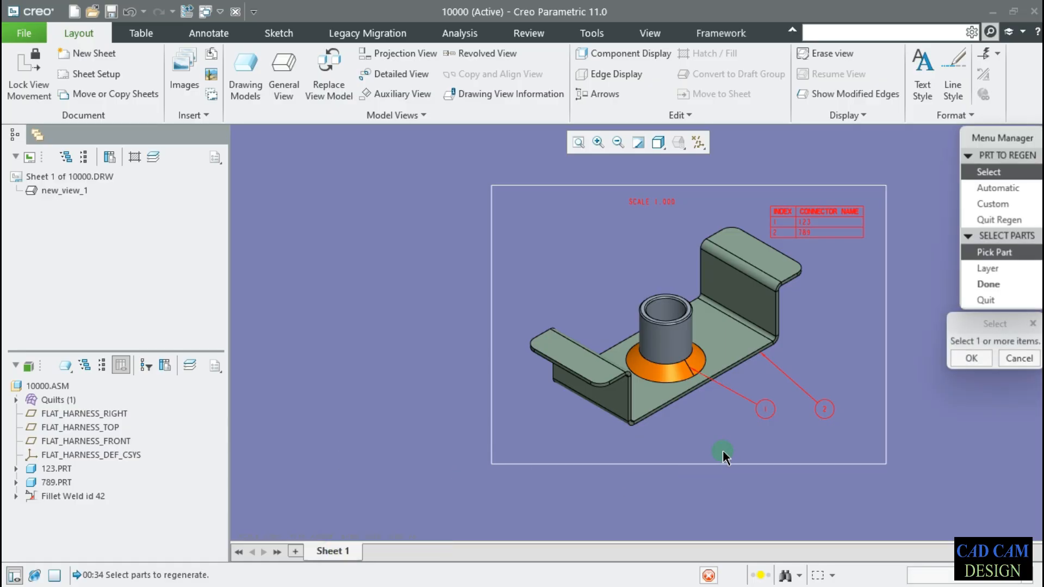
left_click(1004, 187)
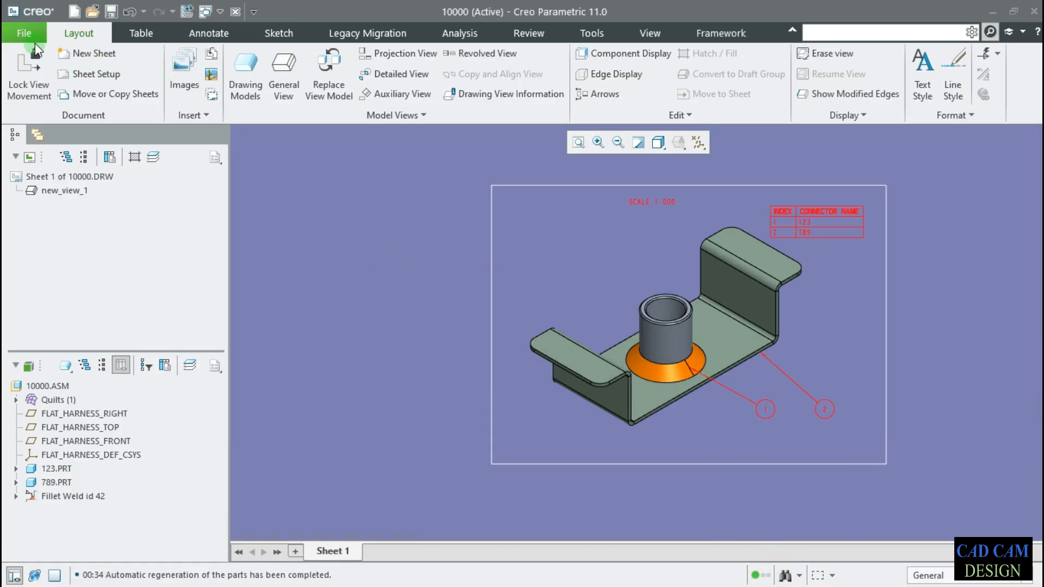
Open the Model Display options and check the default model orientation and rotation angle.
left_click(5, 30)
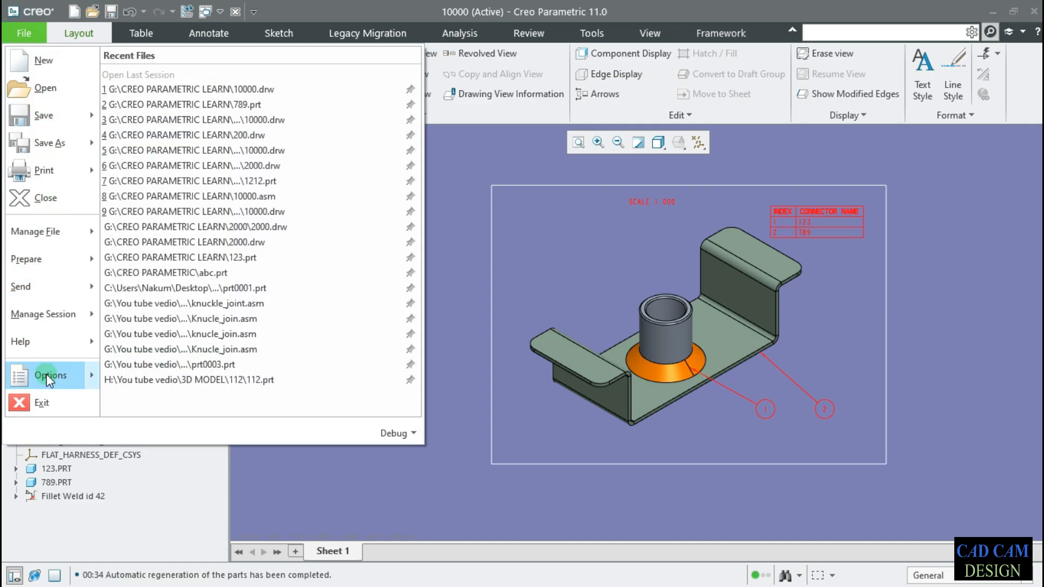
mouse_move(56, 374)
left_click(186, 85)
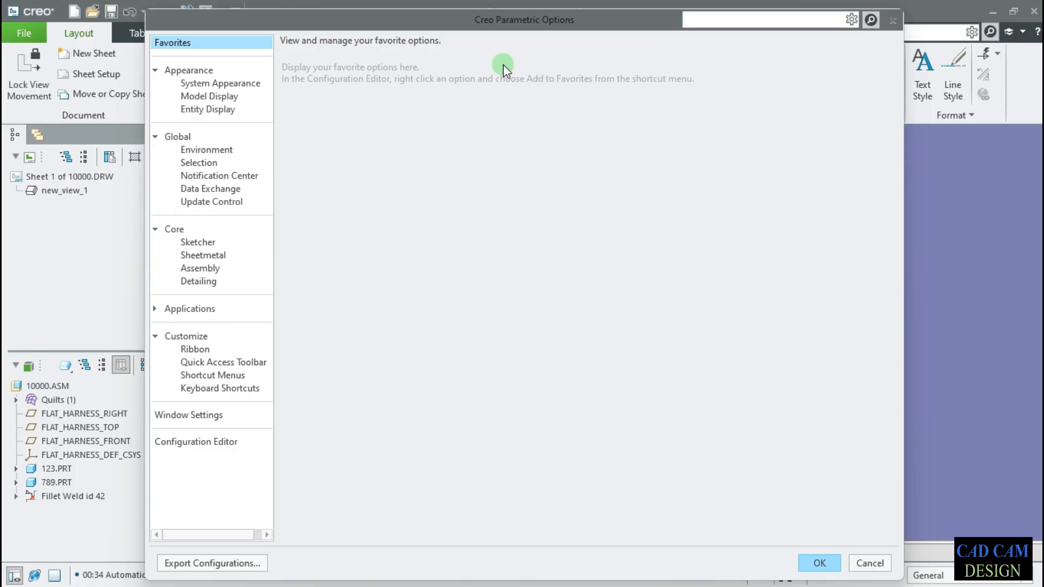
left_click(227, 97)
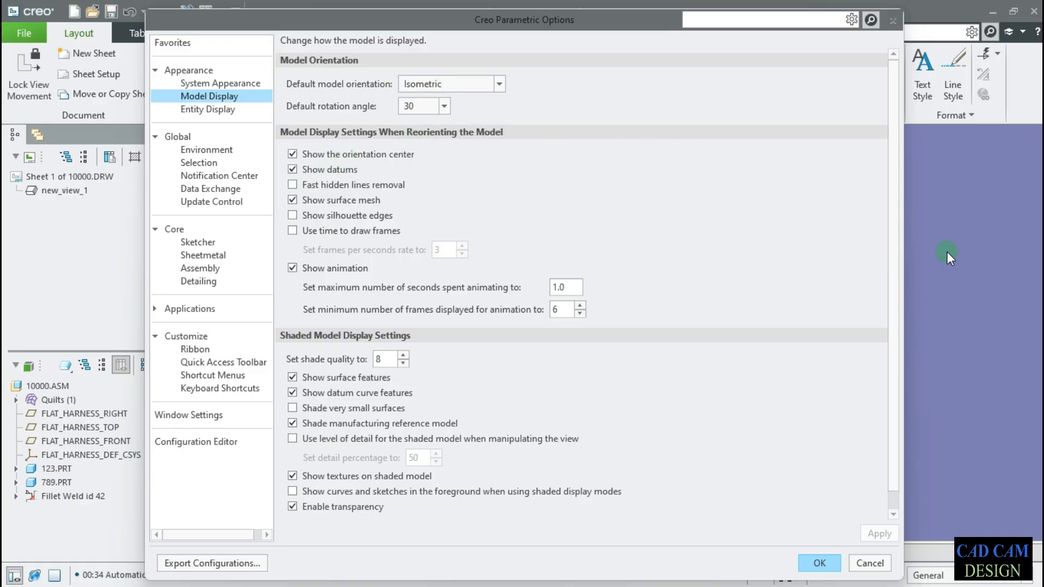
left_click_drag(648, 14, 681, 188)
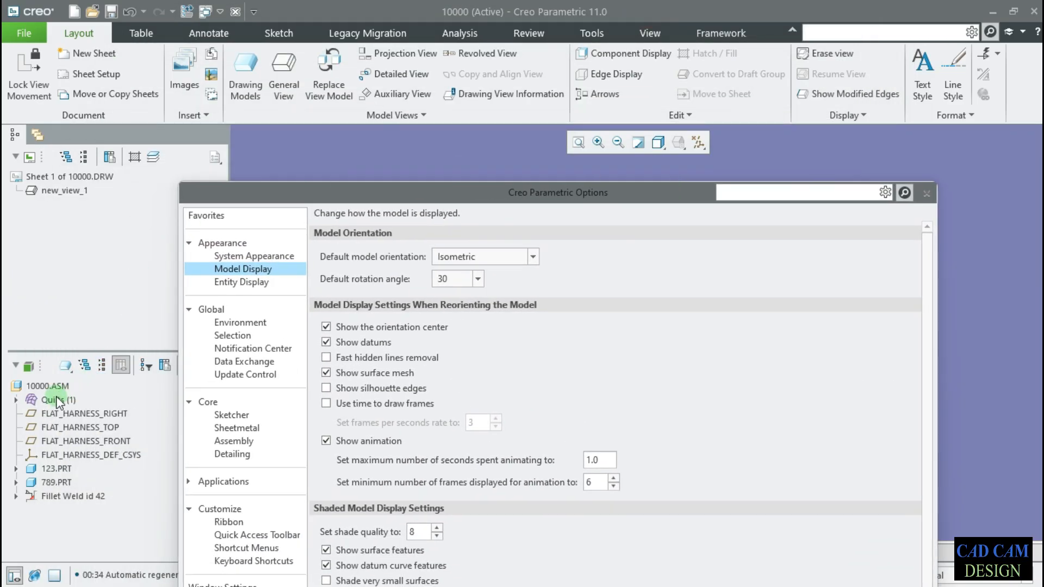
Close the options, open the assembly 10000.ASM from the drawing's model tree and orbit it to an angled view.
right_click(34, 391)
key("Escape")
key("Escape")
key("Return")
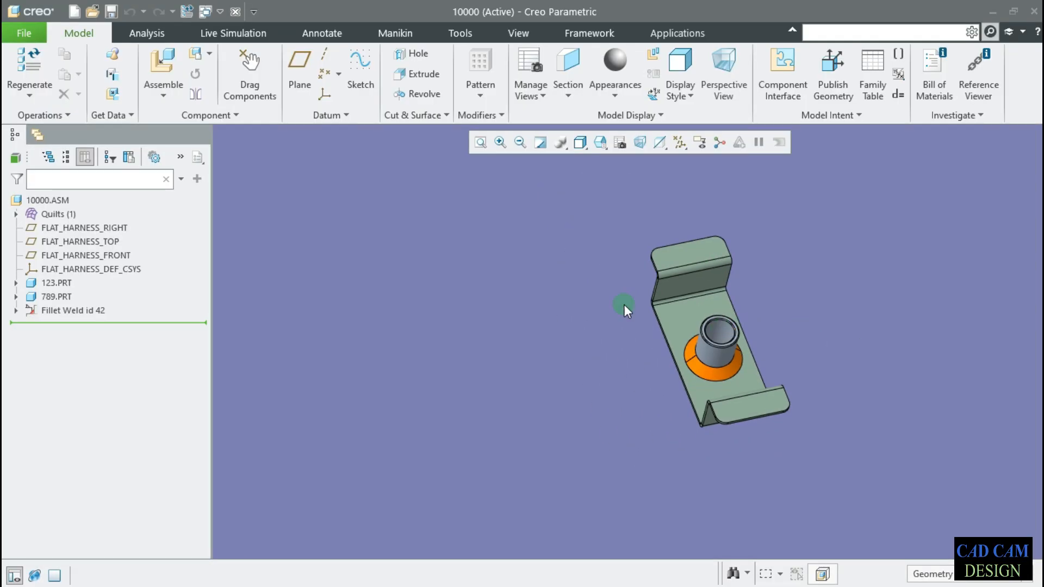
mouse_move(625, 303)
middle_mouse_down()
mouse_move(606, 322)
mouse_move(808, 320)
middle_mouse_up()
scroll(808, 319, "up", 3)
middle_click_drag(874, 341, 860, 275)
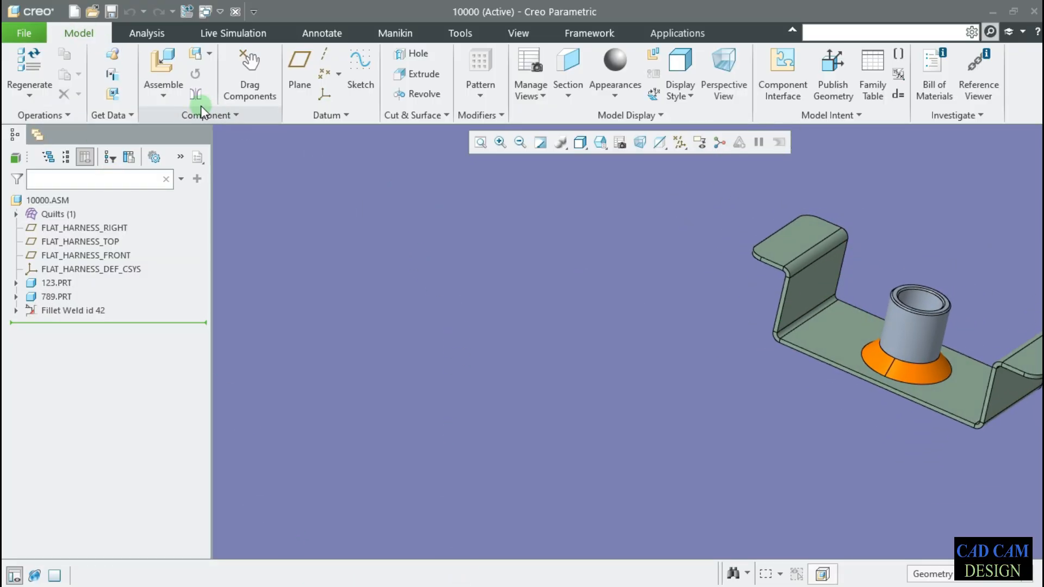
Open the Model Display options for the assembly and resize and reposition the dialog beside the model to review them.
left_click(37, 33)
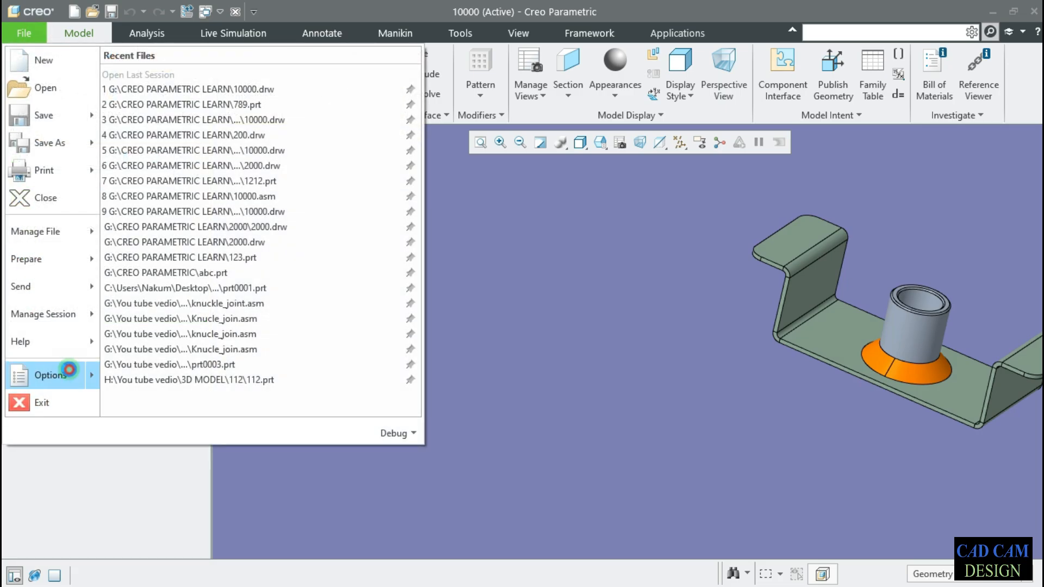
left_click(70, 368)
left_click(226, 97)
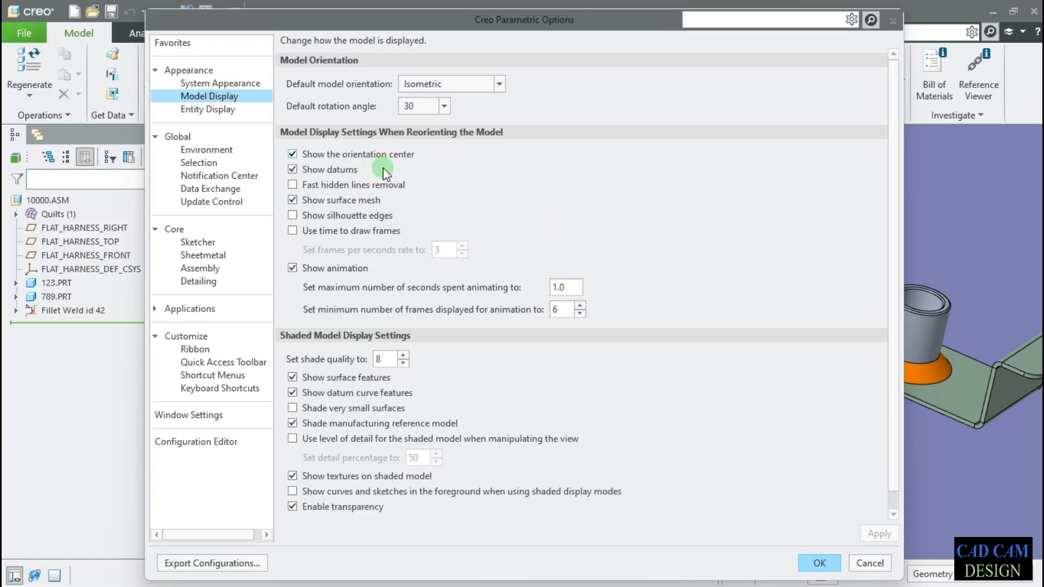
left_click_drag(660, 20, 538, 17)
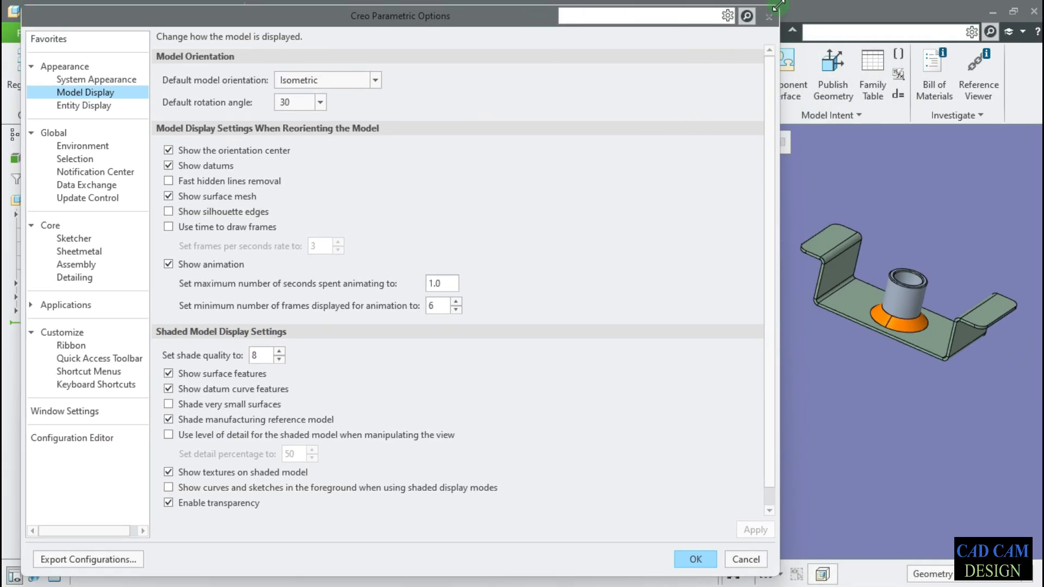
left_click_drag(778, 5, 618, 232)
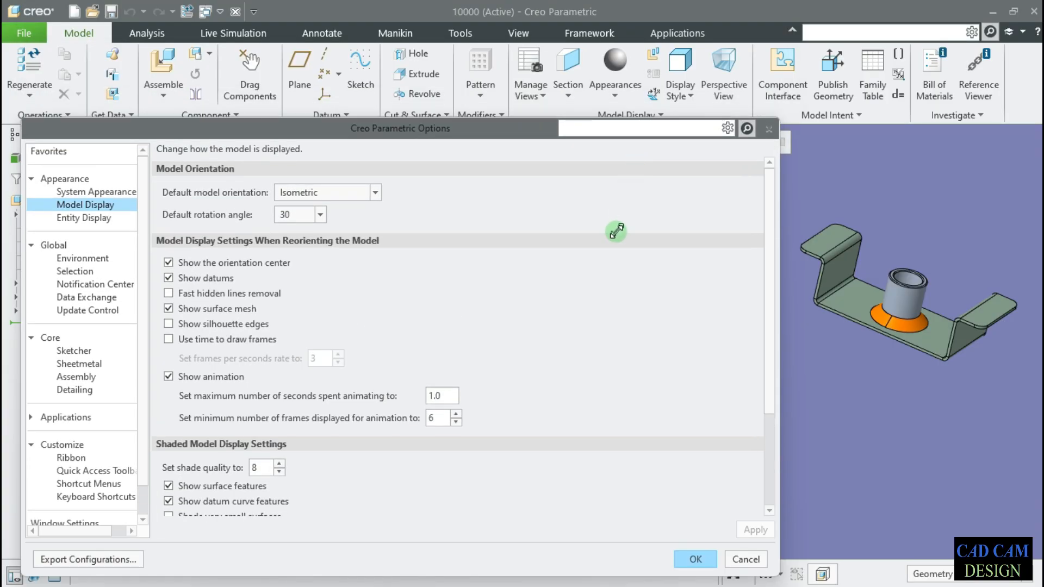
left_click_drag(456, 136, 471, 60)
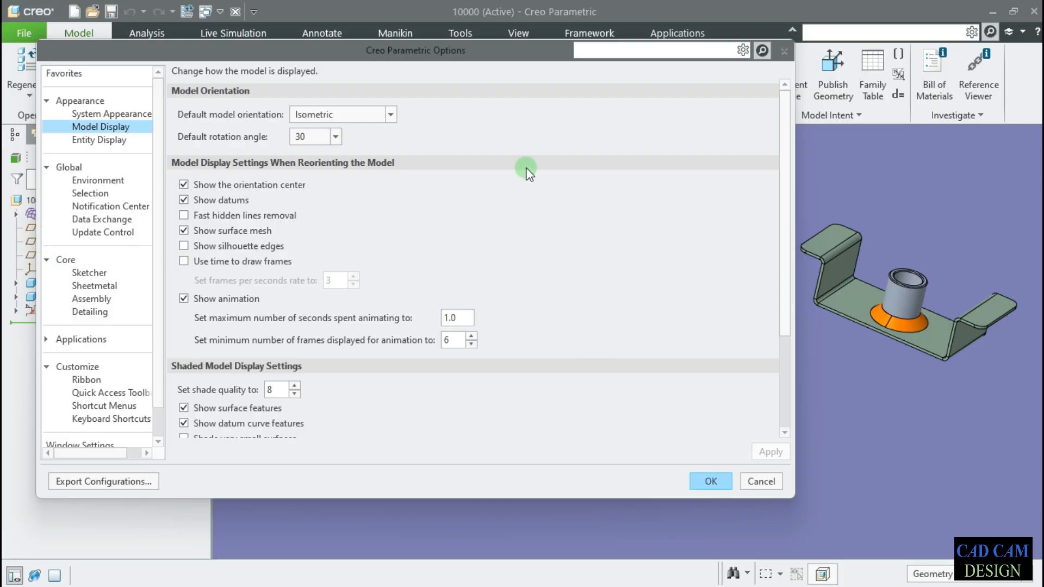
left_click_drag(544, 51, 524, 59)
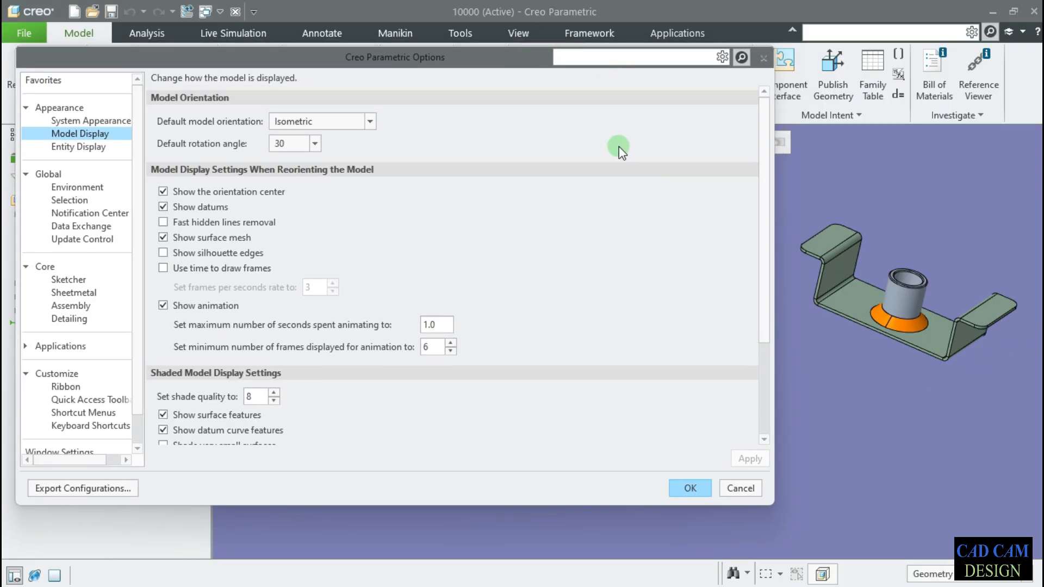
left_click_drag(527, 62, 534, 103)
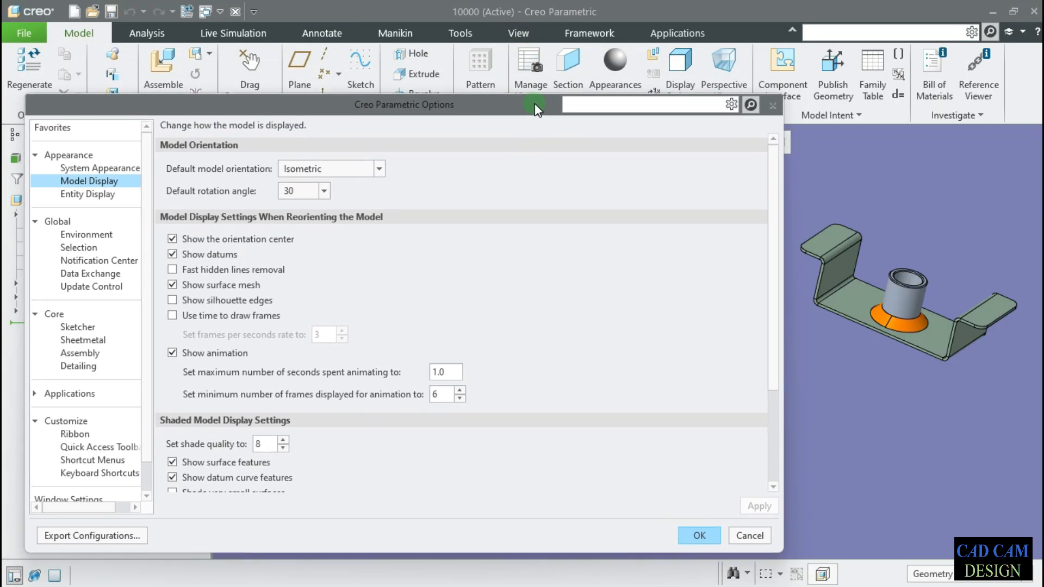
middle_click_drag(867, 227, 931, 279)
middle_click(935, 284)
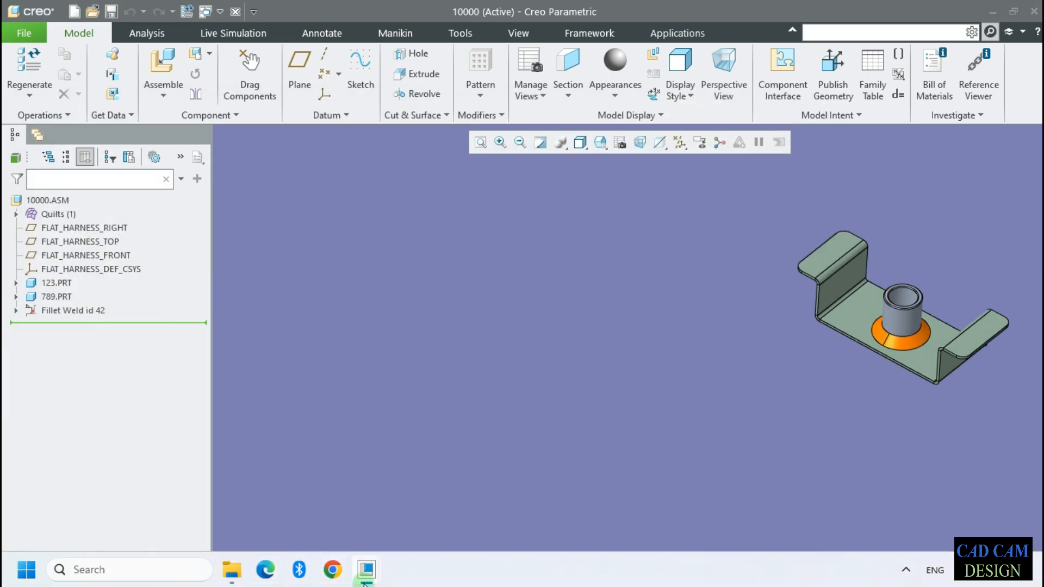
mouse_move(366, 569)
left_click(434, 527)
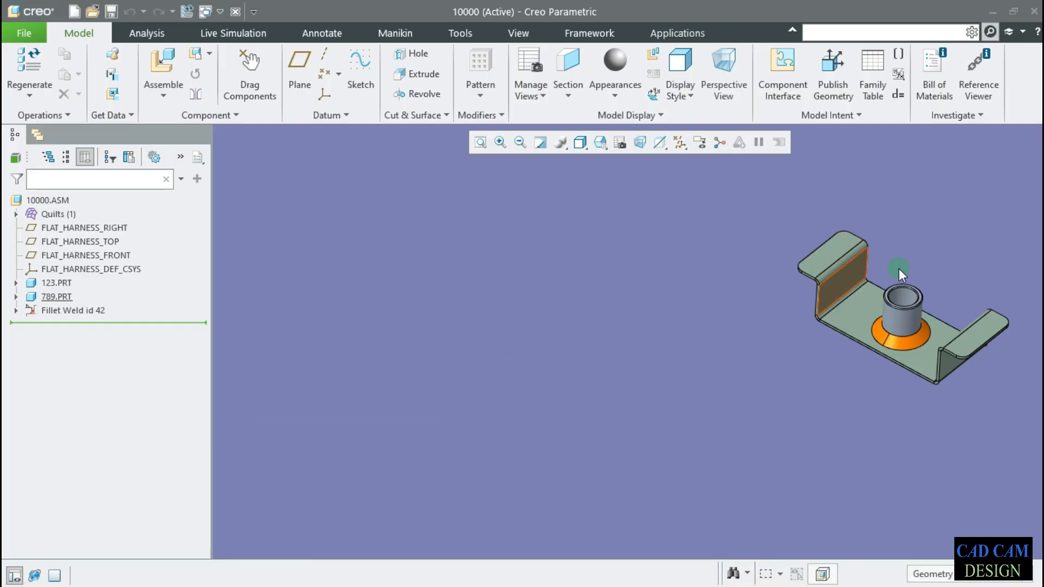
Reopen the Model Display options, place the heightened dialog beside the assembly and orbit the assembly to test its rotation.
left_click(19, 34)
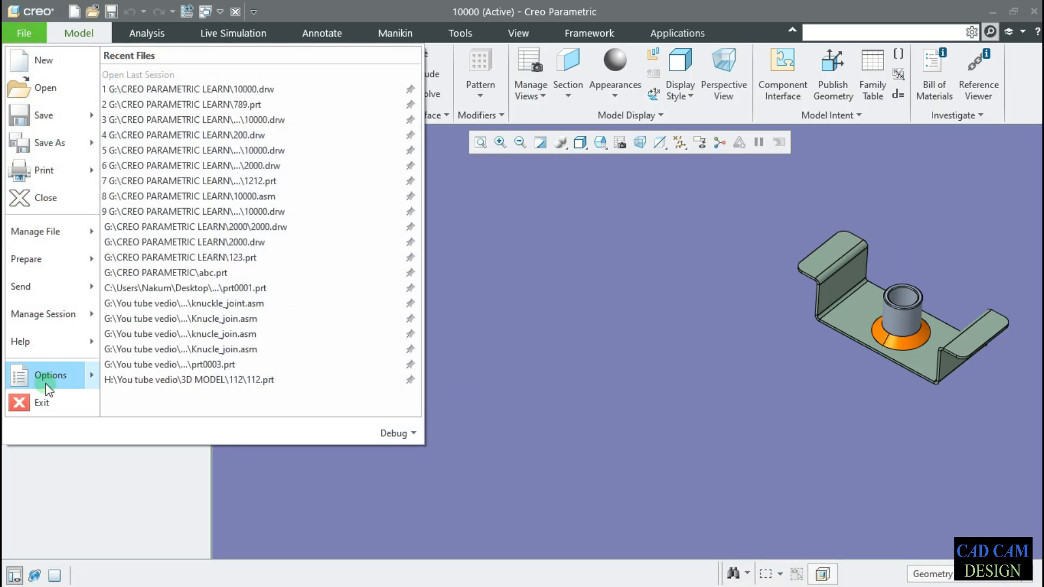
mouse_move(19, 379)
left_click(167, 94)
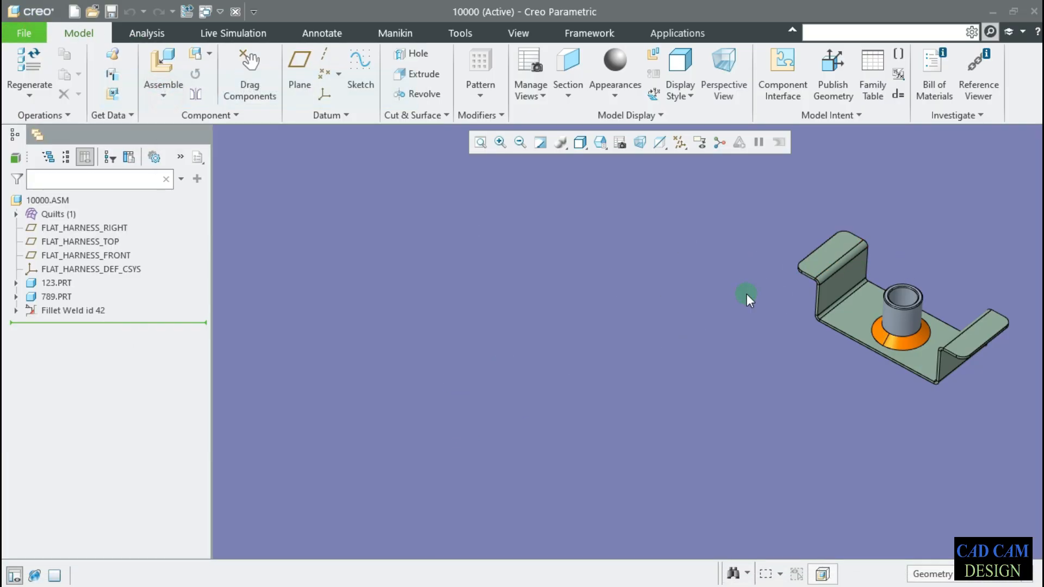
left_click(233, 152)
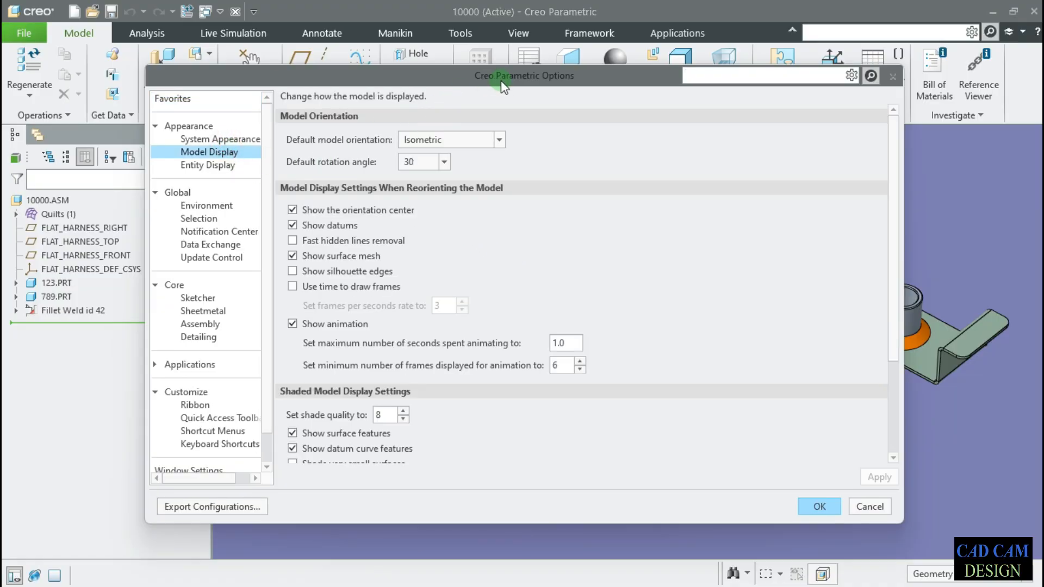
left_click_drag(501, 77, 390, 67)
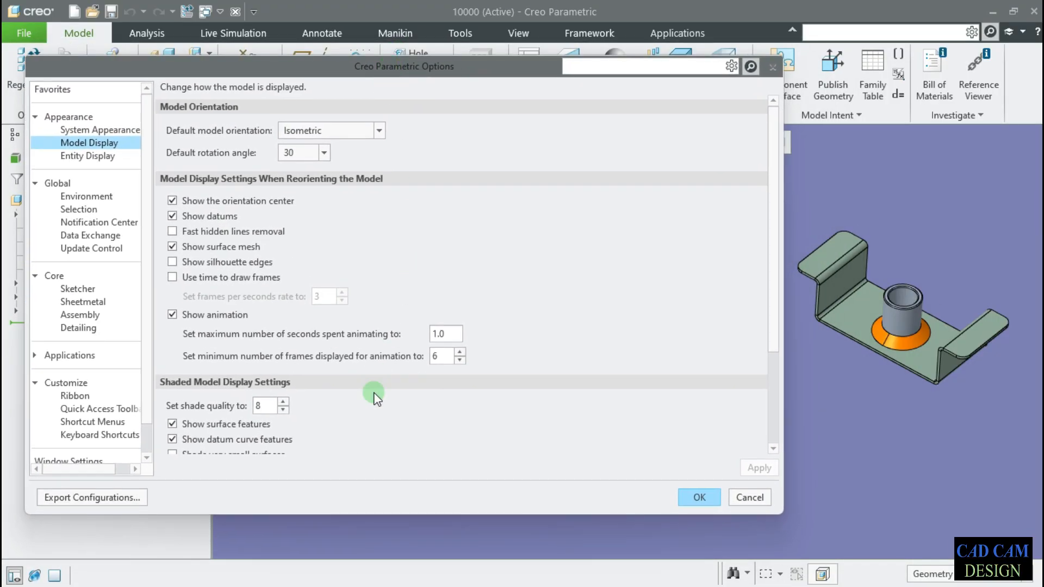
left_click_drag(390, 515, 389, 563)
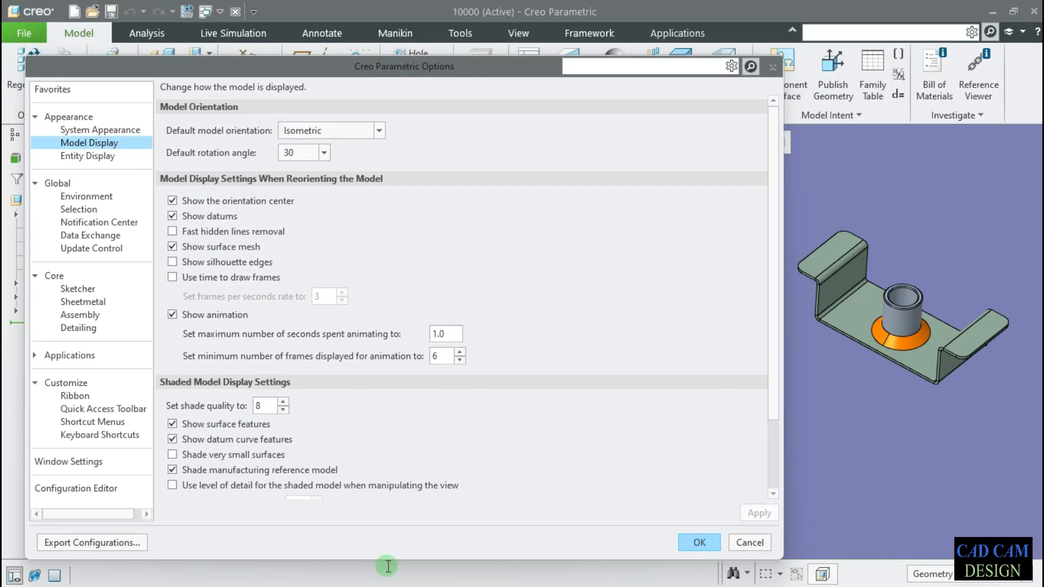
scroll(862, 348, "up", 2)
middle_click_drag(862, 348, 821, 339)
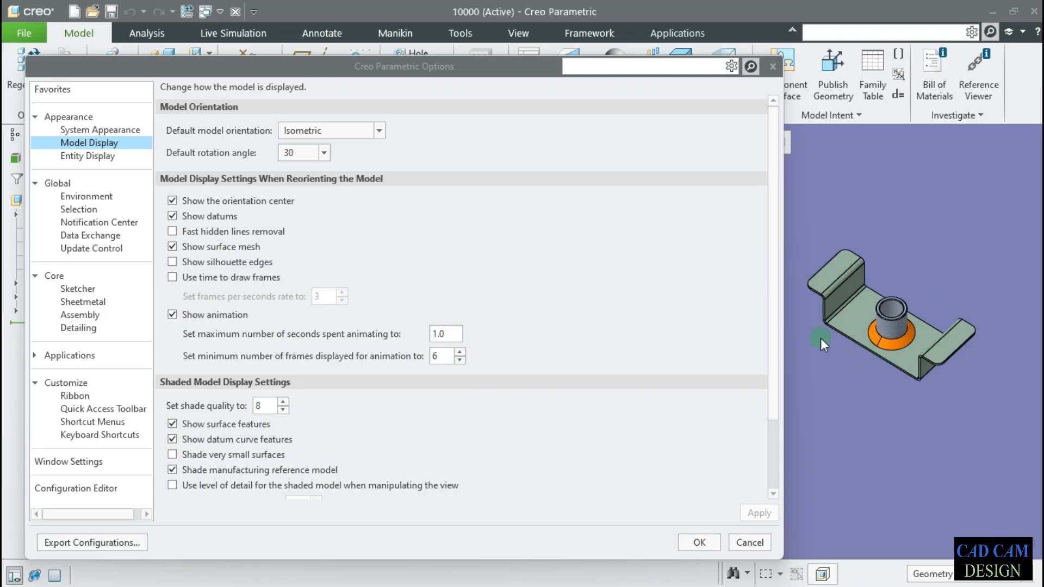
Turn off showing the orientation center when reorienting, apply it, and orbit and zoom the assembly to check the effect.
left_click(197, 201)
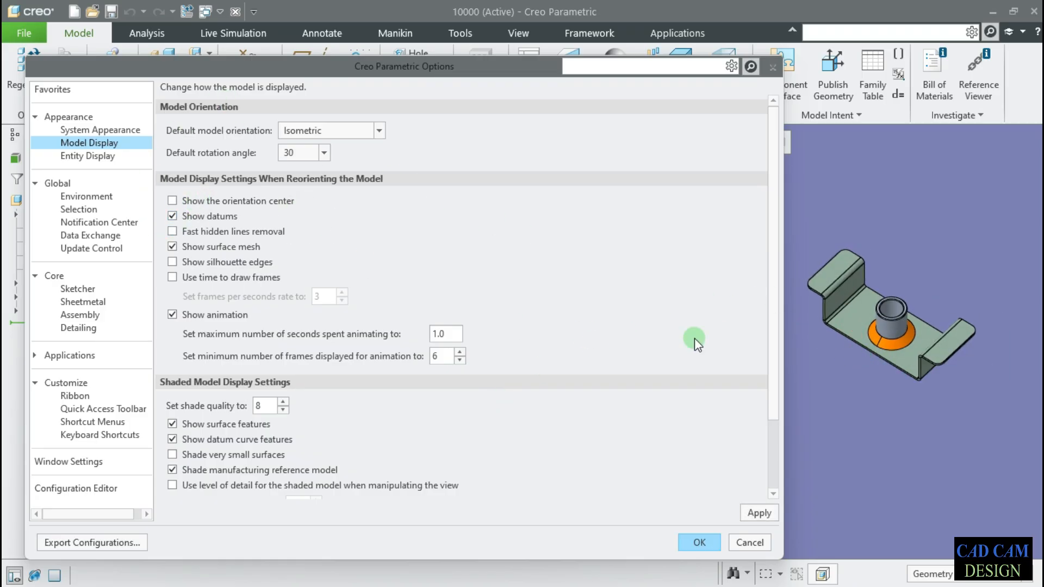
middle_click_drag(888, 347, 892, 341)
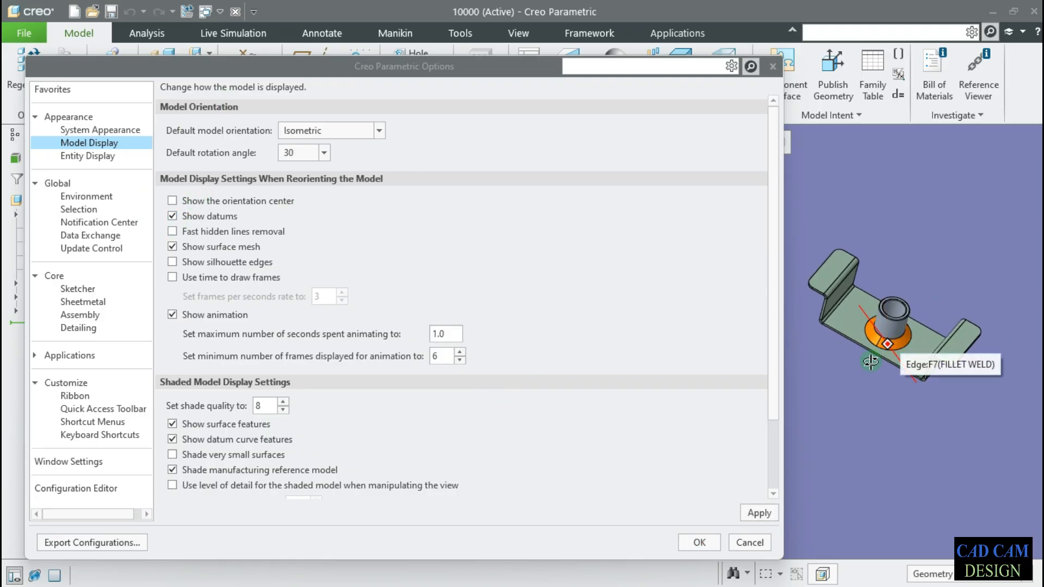
left_click(772, 512)
middle_click_drag(846, 480, 897, 427)
scroll(919, 354, "down", 3)
scroll(897, 427, "up", 3)
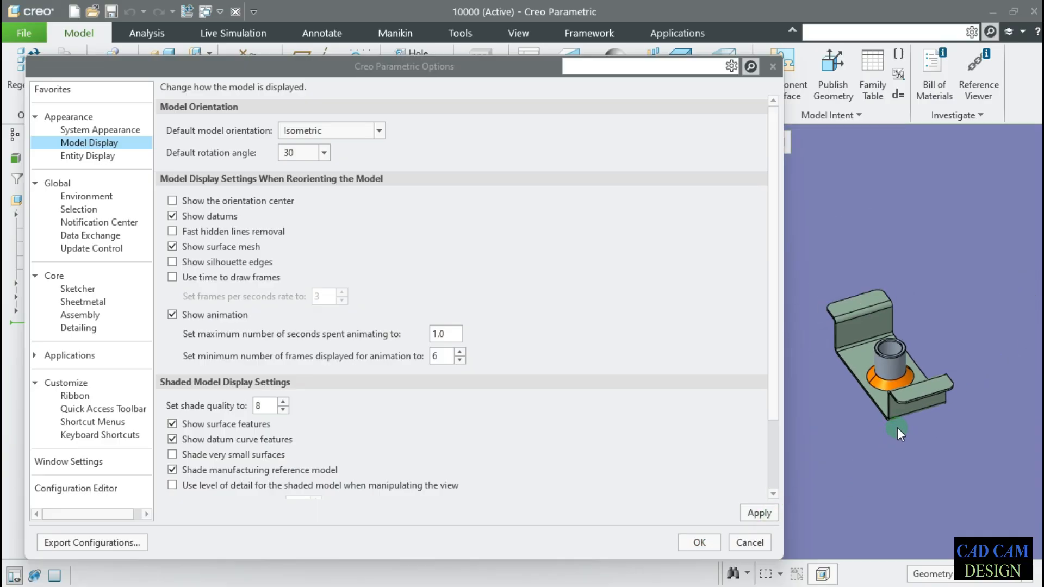
scroll(854, 361, "down", 3)
middle_click_drag(854, 362, 874, 322)
scroll(885, 307, "up", 3)
scroll(884, 330, "down", 2)
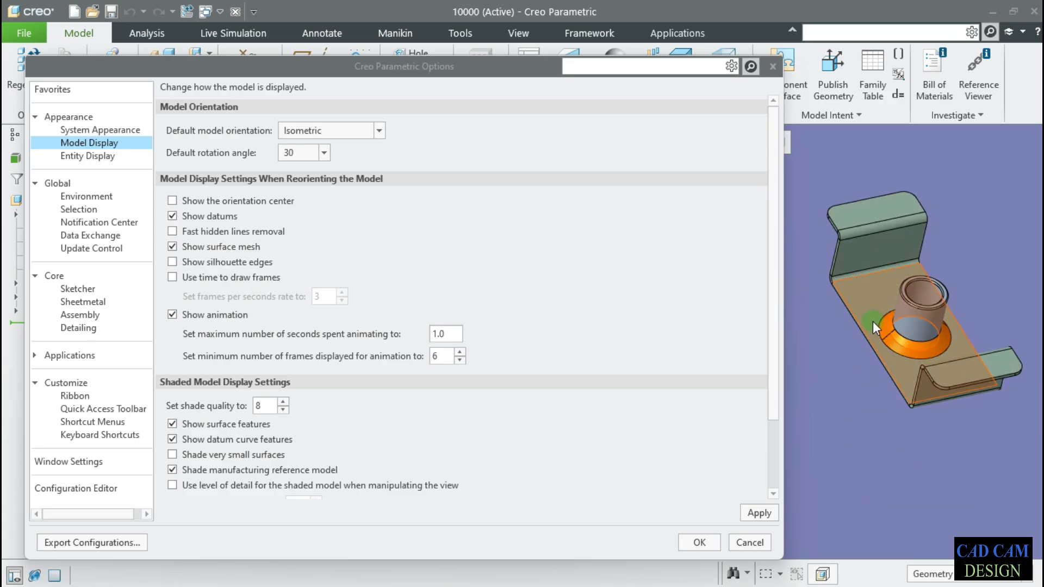
Turn the orientation center on to compare the rotation, switch it off again and accept the options, orbiting the assembly to check.
left_click(224, 200)
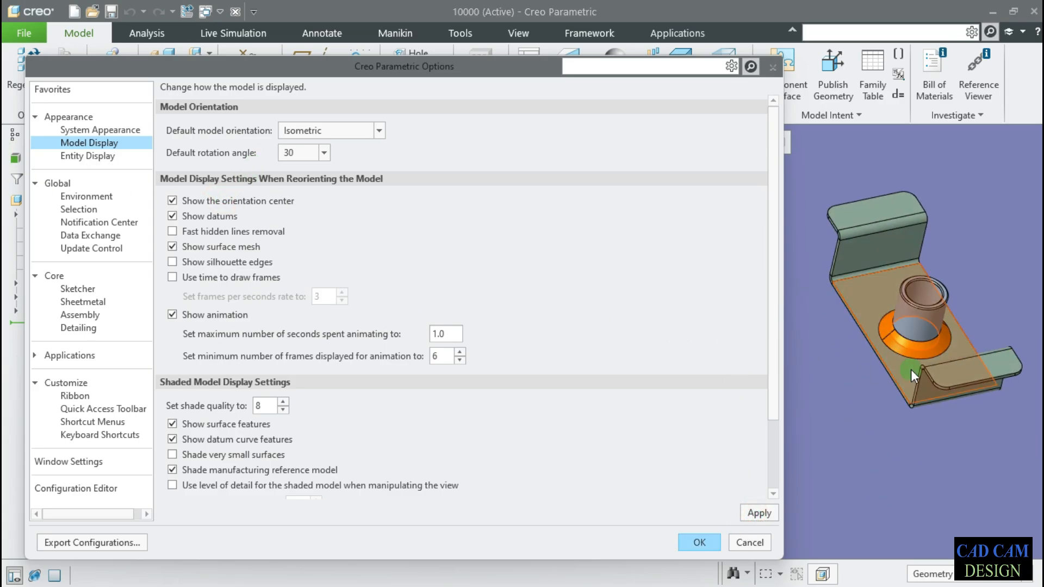
middle_click_drag(911, 370, 901, 375)
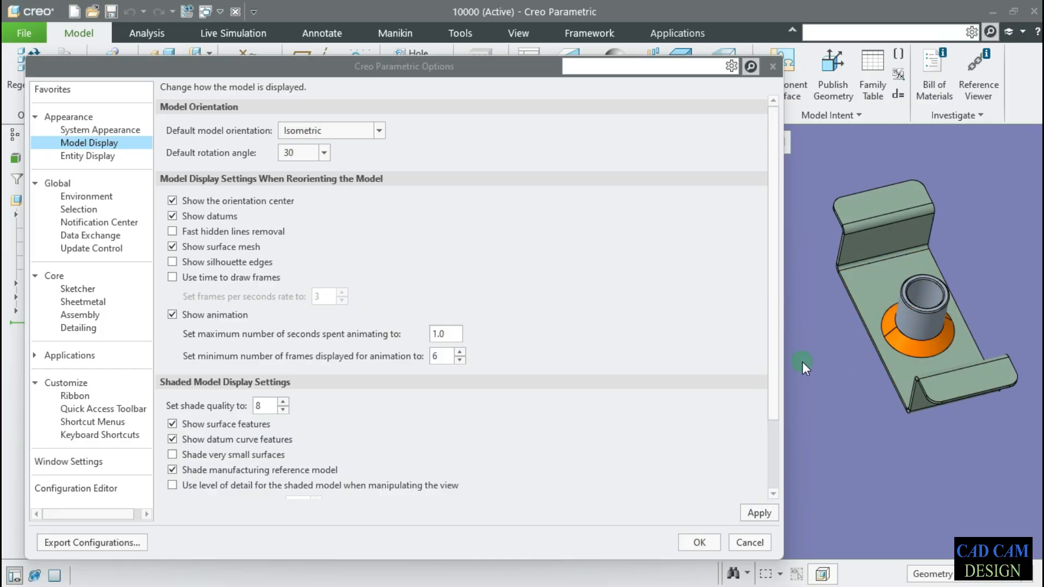
left_click(180, 203)
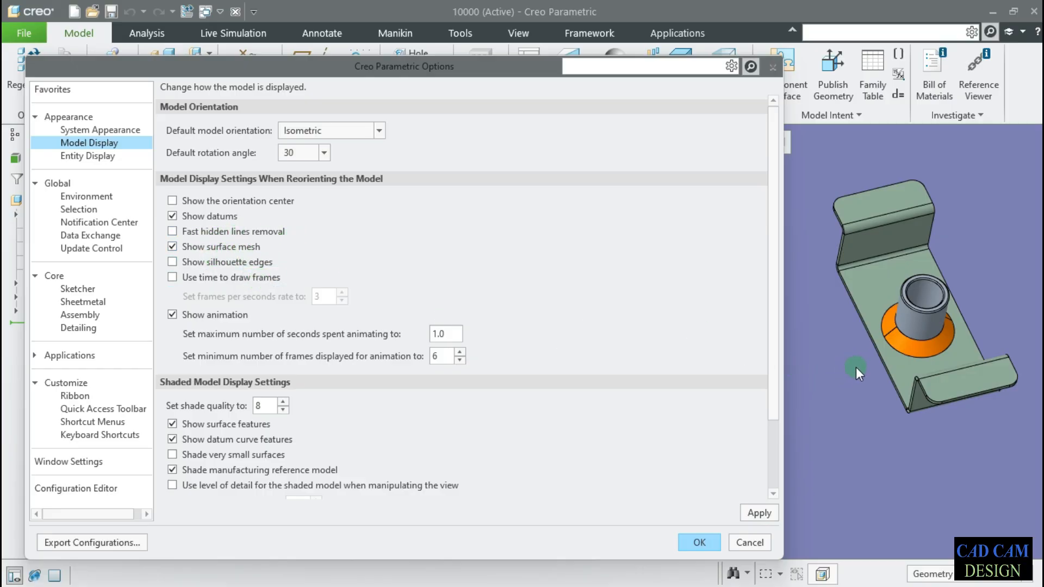
middle_click(870, 364)
middle_click_drag(870, 363, 901, 319)
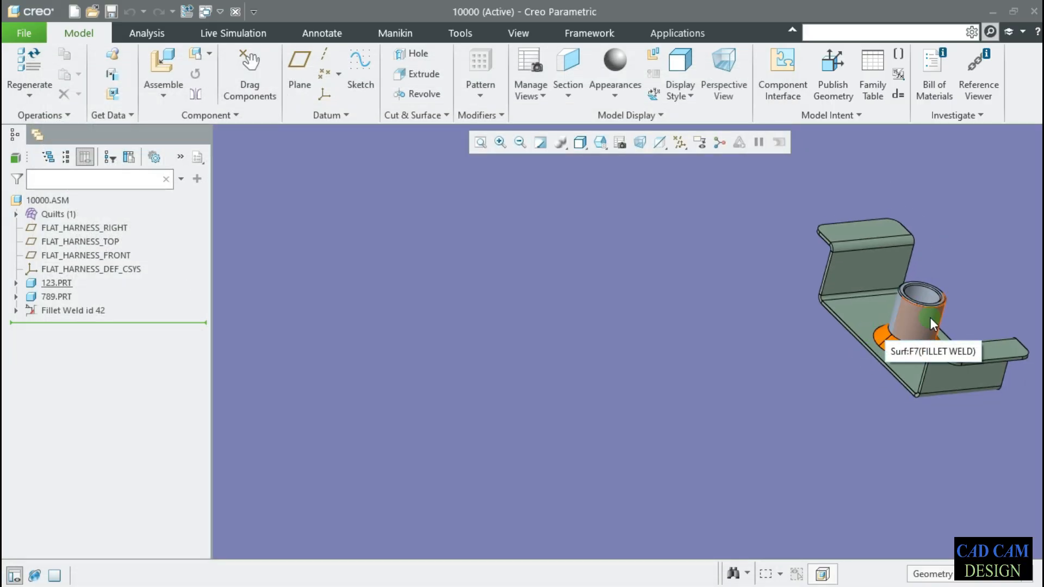
Examine the bracket, tube and fillet weld of the assembly close up and from farther away.
scroll(988, 322, "up", 2)
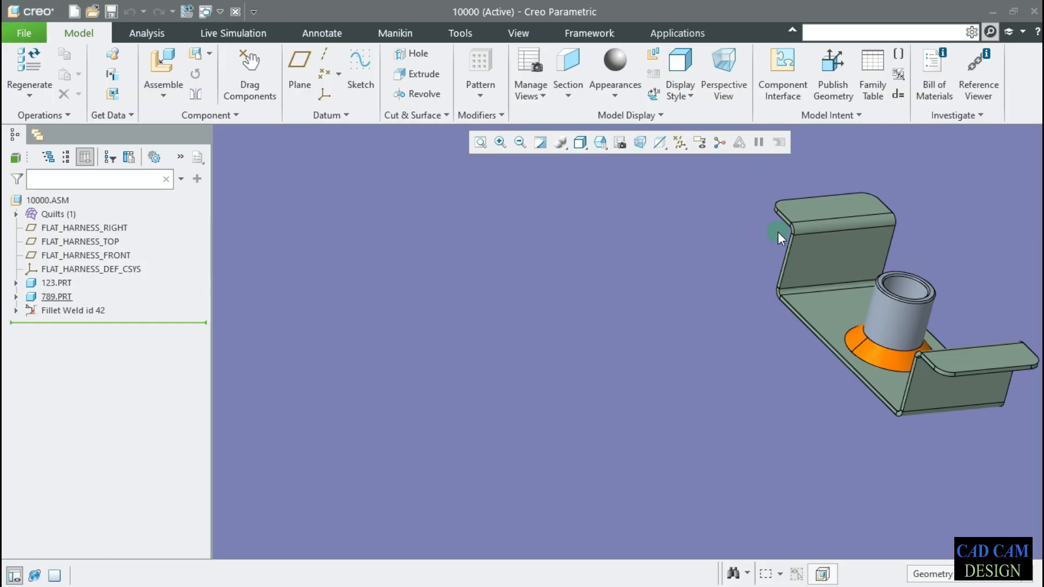
scroll(783, 223, "up", 4)
scroll(785, 266, "down", 2)
scroll(786, 265, "down", 1)
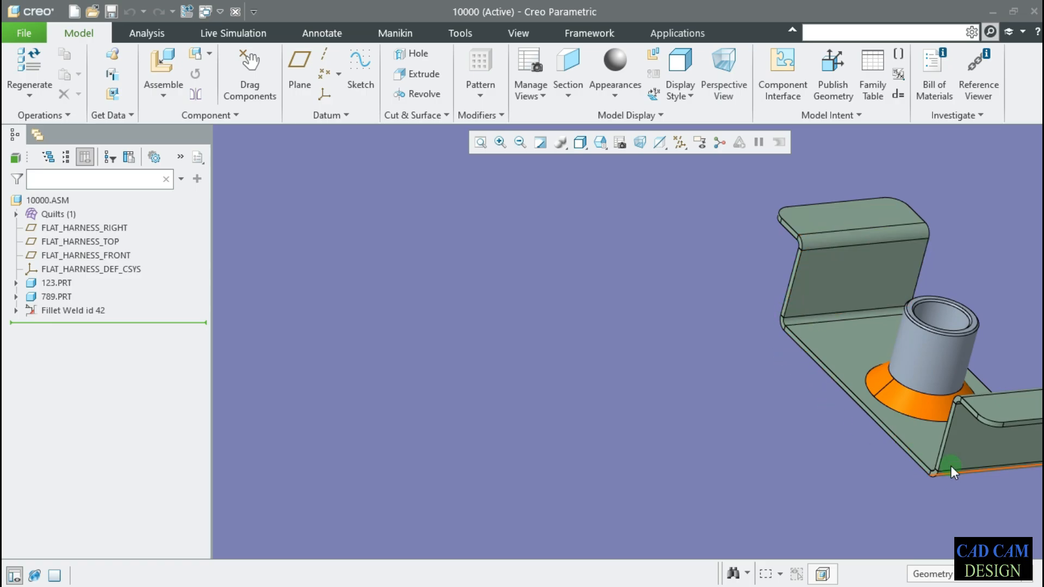
scroll(757, 264, "down", 2)
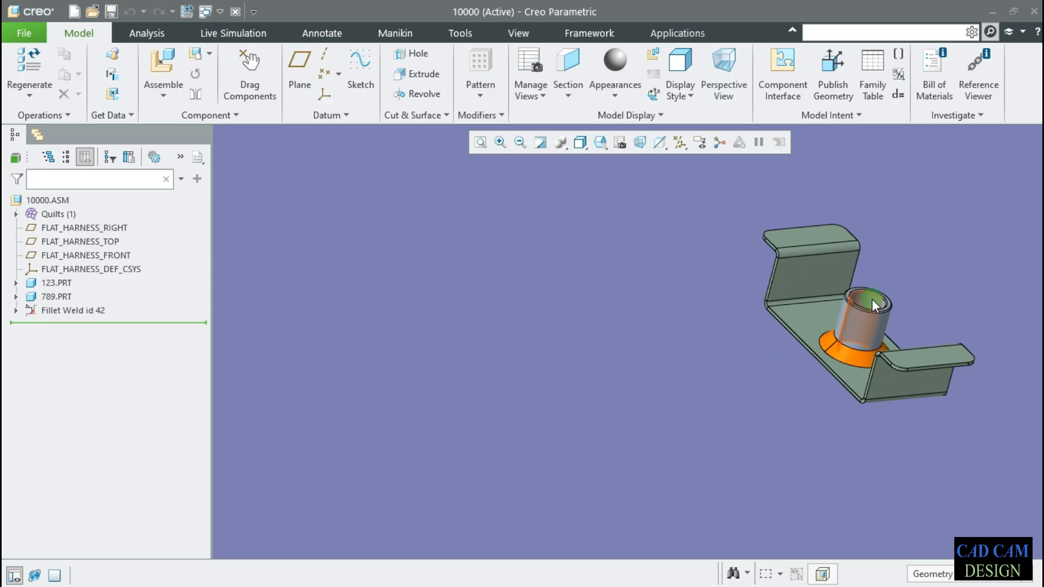
scroll(873, 302, "up", 2)
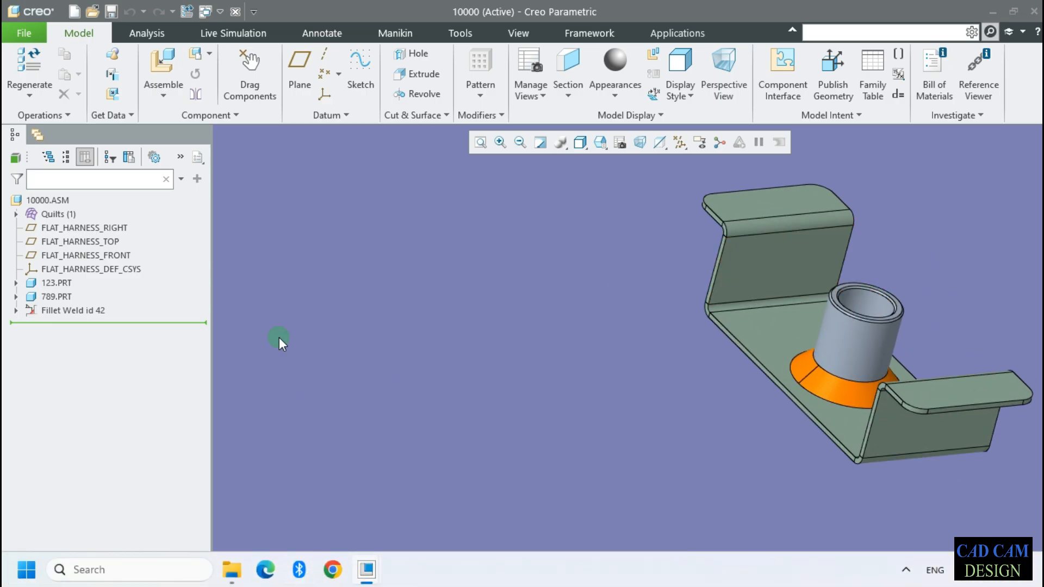
Open the Model Display options for the assembly and enable showing silhouette edges when reorienting.
left_click(20, 33)
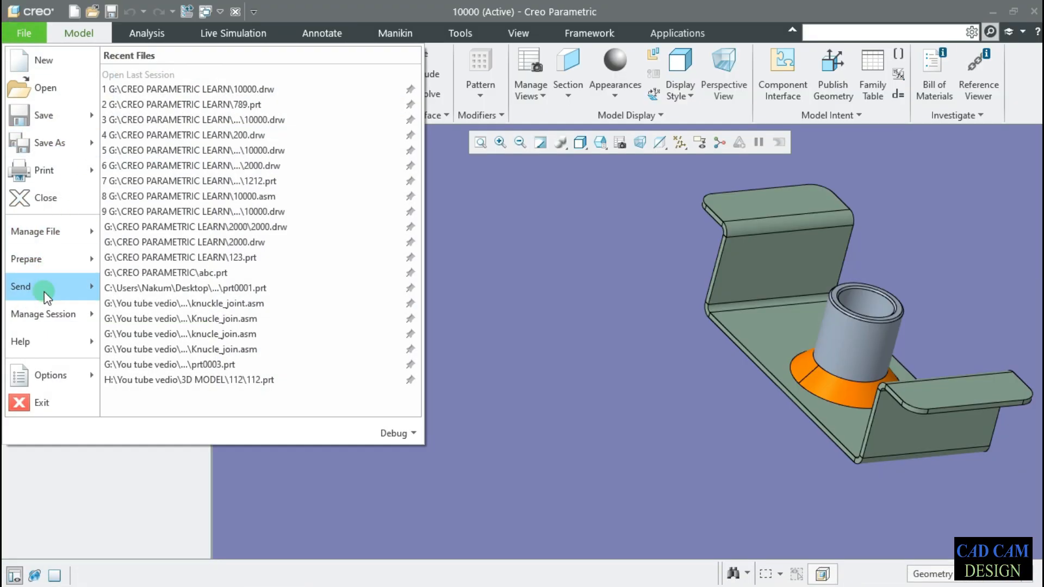
mouse_move(56, 260)
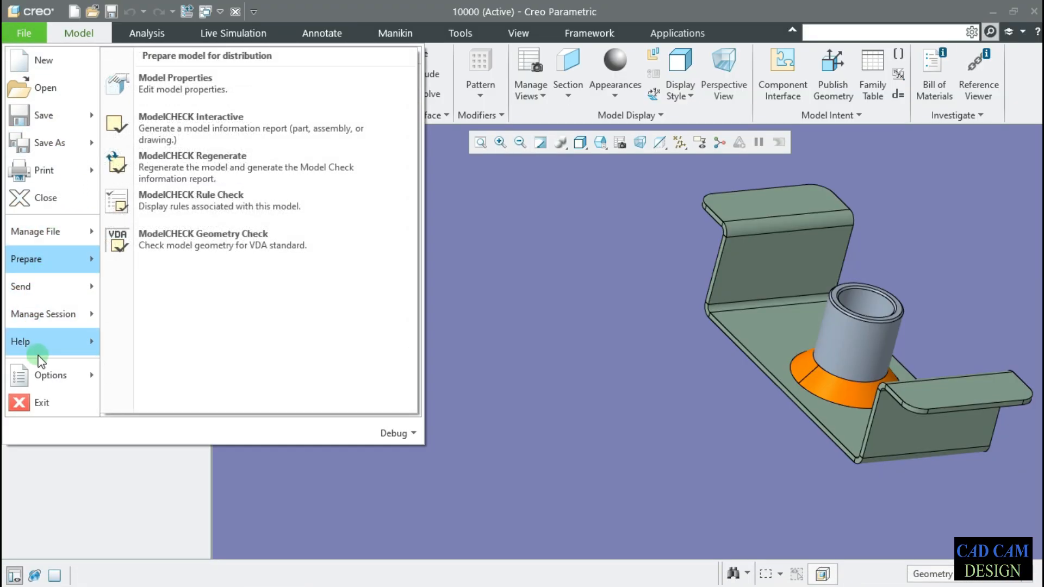
mouse_move(73, 367)
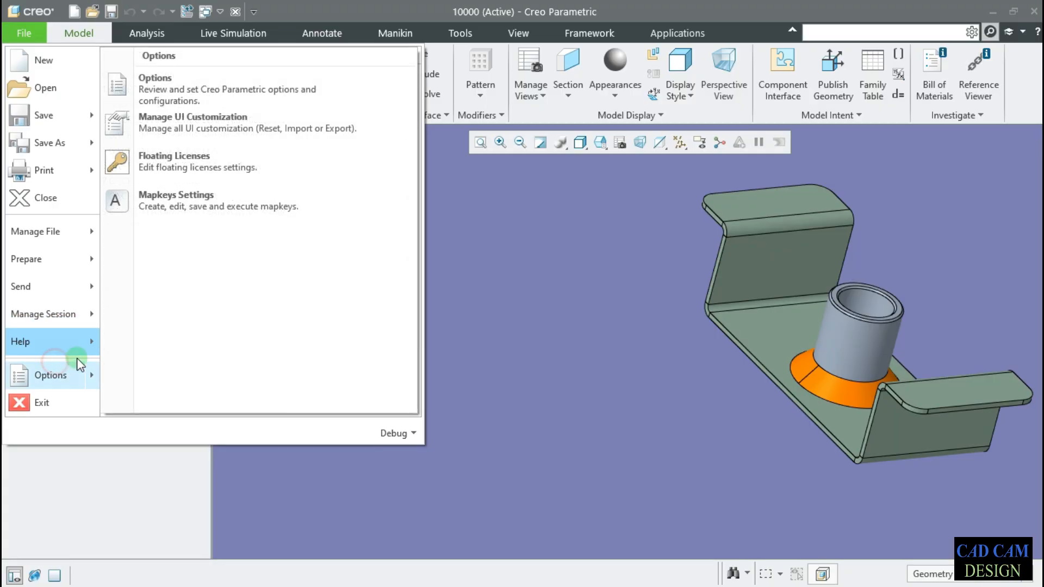
left_click(184, 87)
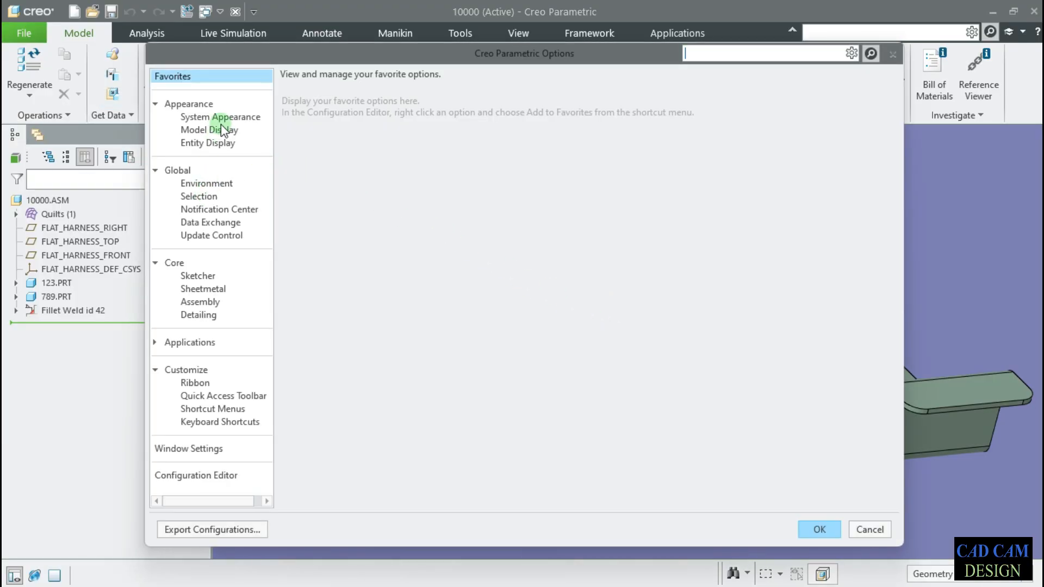
left_click(223, 119)
left_click(223, 130)
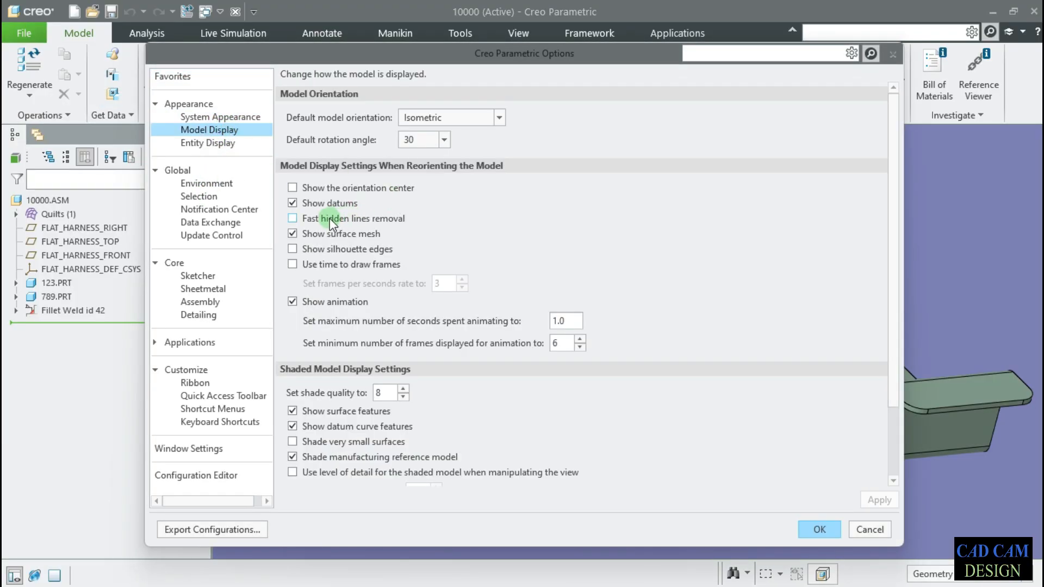
left_click(326, 250)
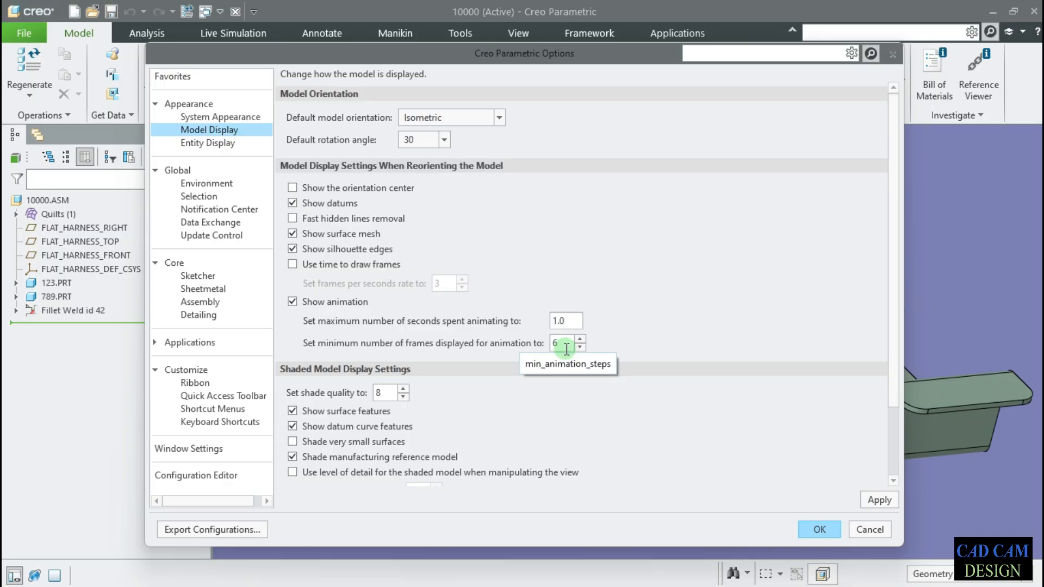
left_click(511, 368)
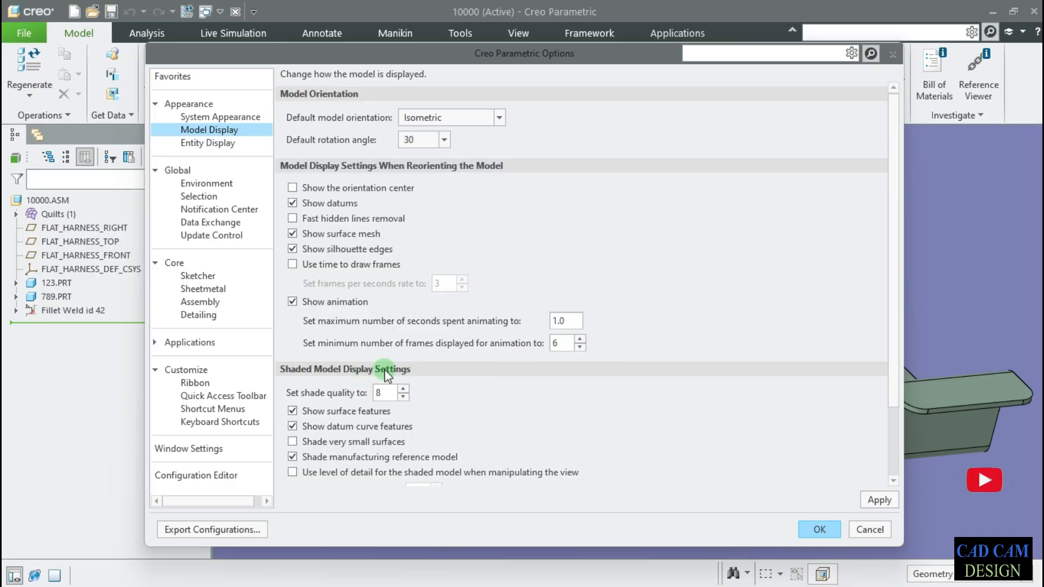
Set the shade quality for shaded models to 6 and accept the options.
double_click(385, 393)
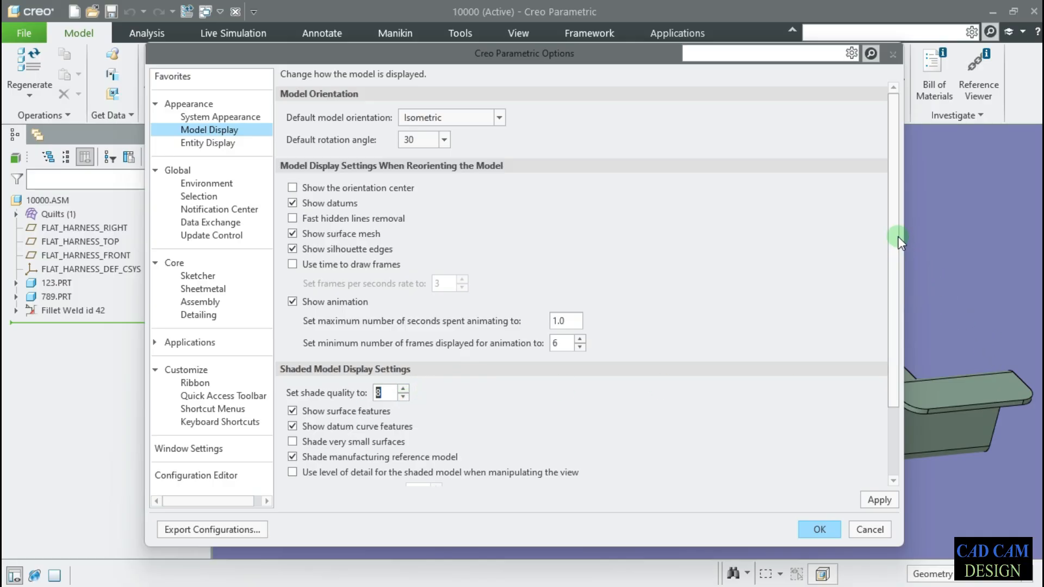
left_click_drag(894, 232, 410, 304)
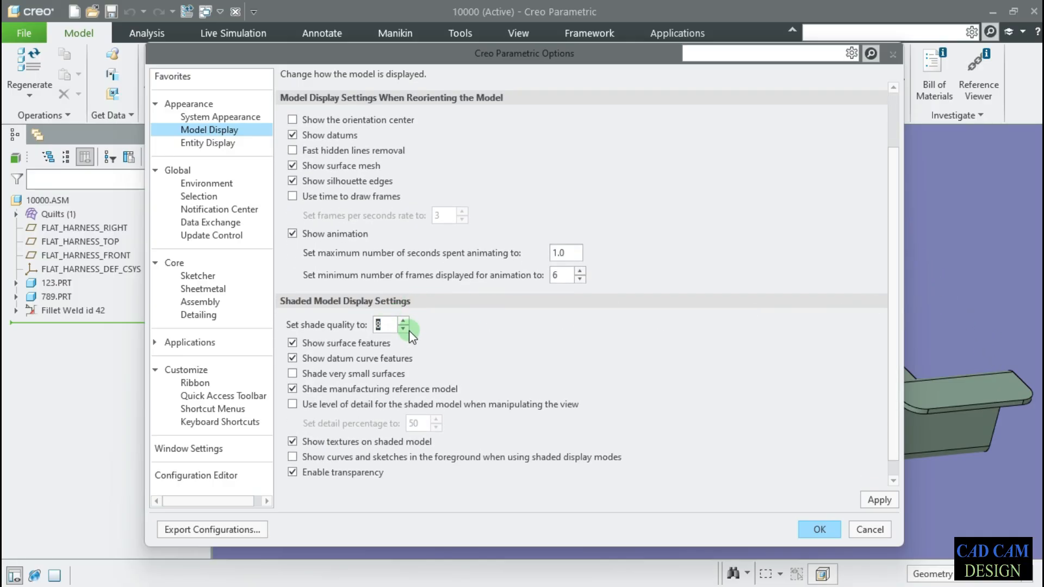
left_click(405, 329)
left_click(404, 329)
left_click_drag(658, 57, 650, 186)
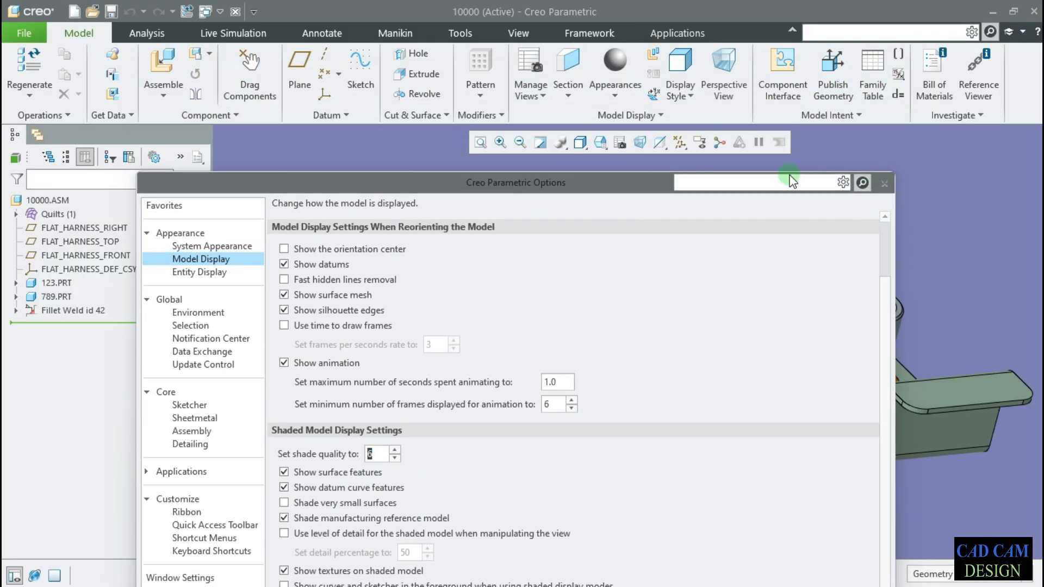
left_click_drag(656, 188, 681, 26)
left_click(834, 497)
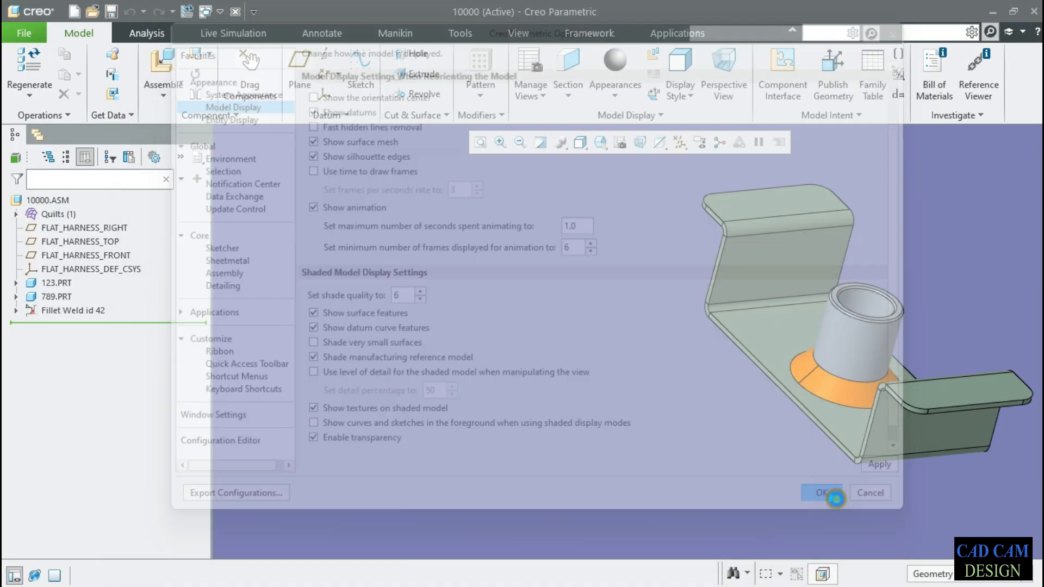
Open the part 123.PRT from the assembly's model tree and check the additional surface commands.
left_click(58, 284)
right_click(59, 284)
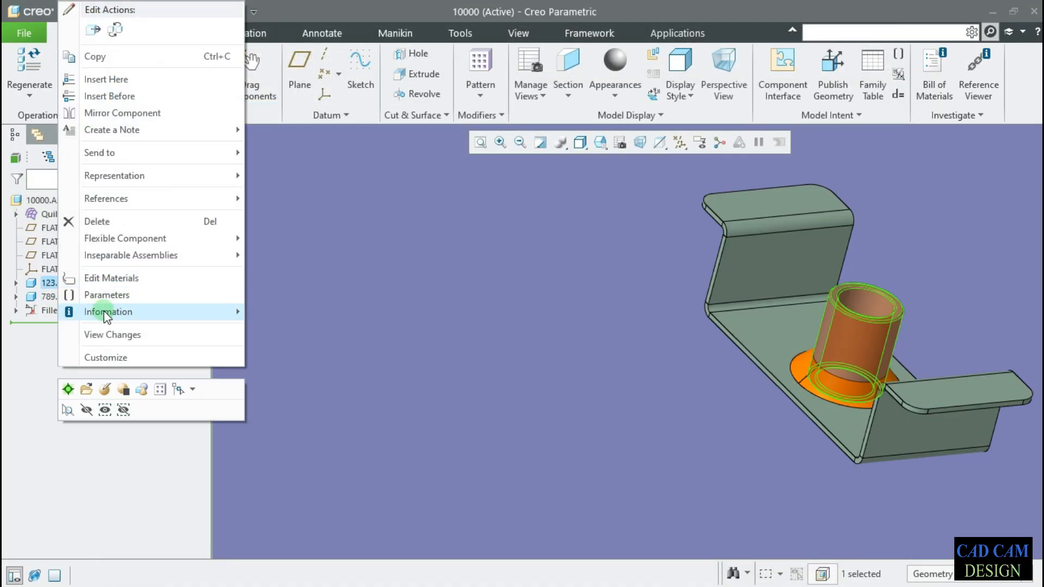
left_click(87, 390)
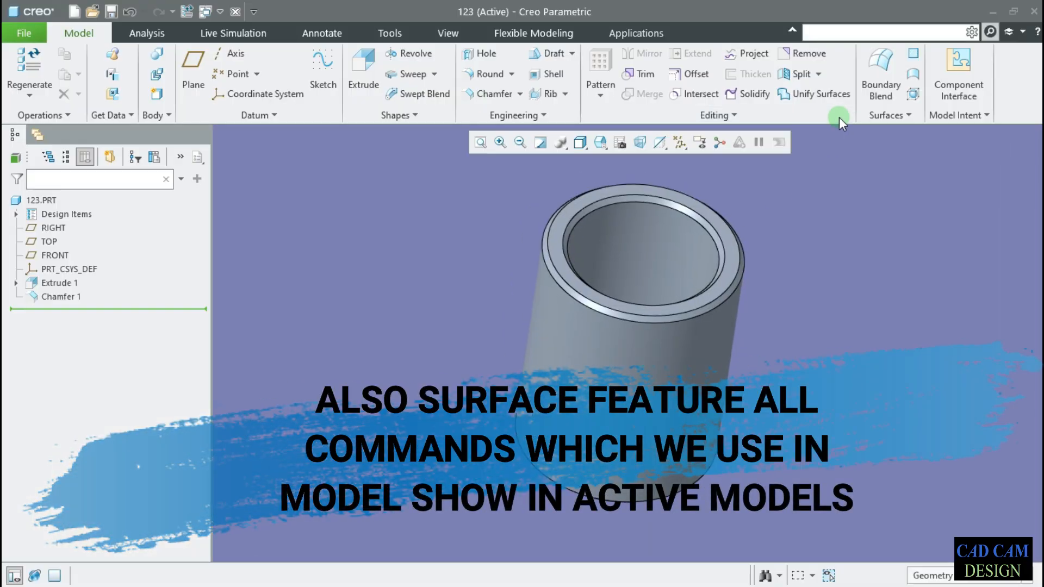
left_click(890, 115)
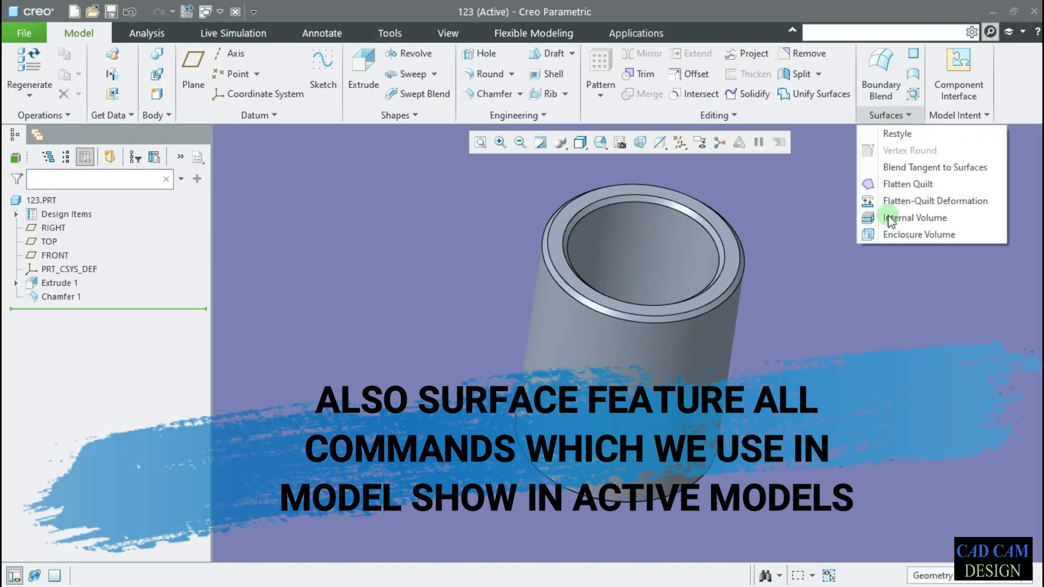
left_click(473, 291)
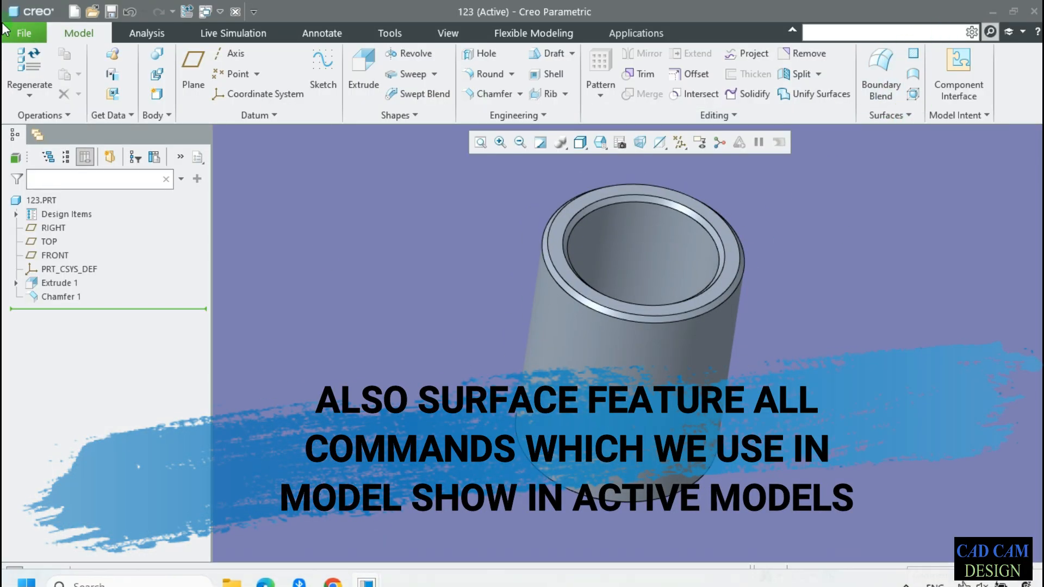
Open the Creo Parametric Options for the part 123.
left_click(23, 33)
left_click(53, 291)
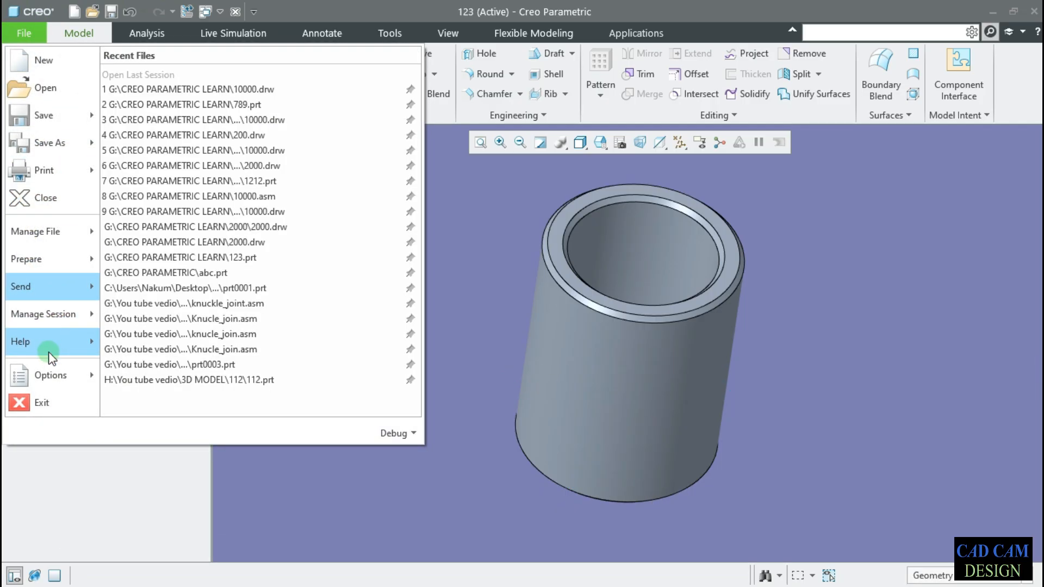
left_click(47, 370)
left_click(154, 101)
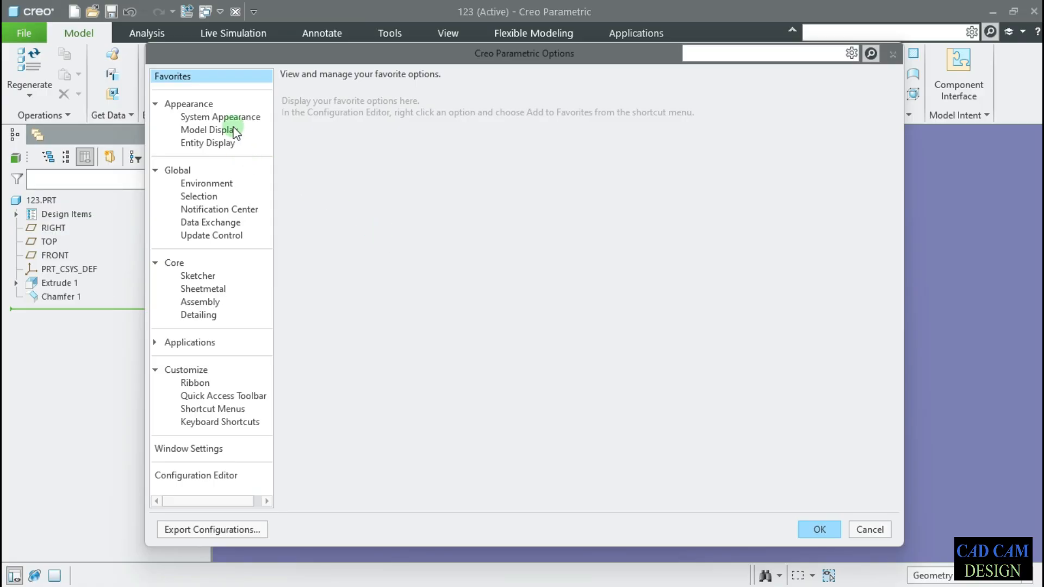
Review the Model Display options for the part, from the reorientation settings through the shaded model display settings.
left_click(233, 131)
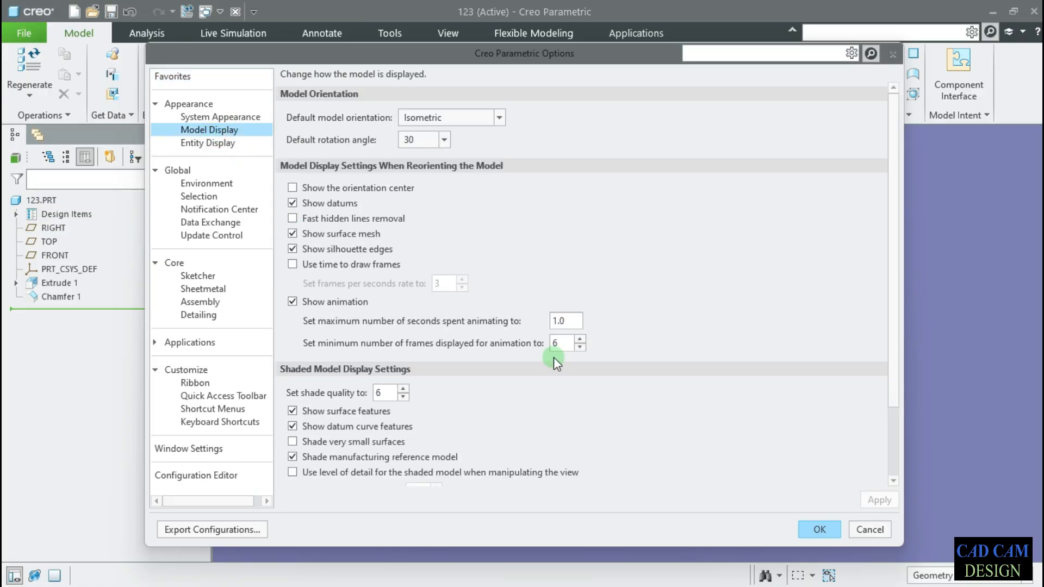
scroll(783, 362, "down", 2)
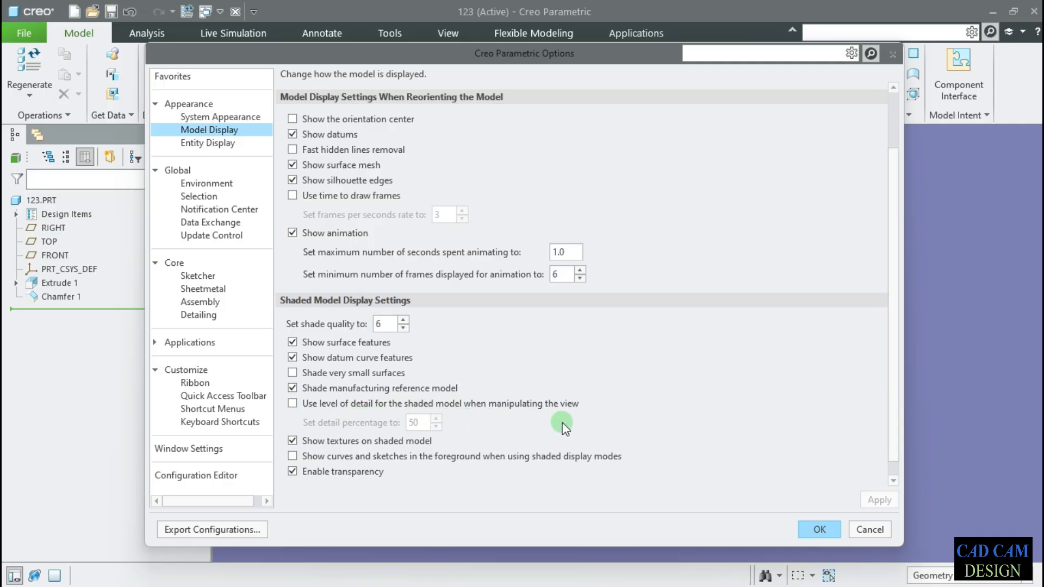
scroll(567, 419, "down", 1)
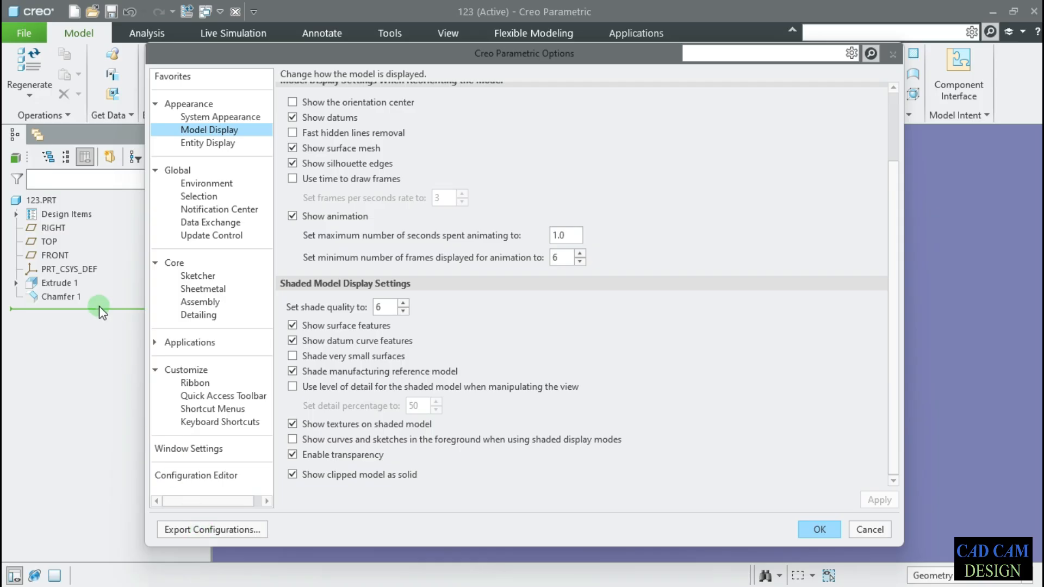
Compare the Entity Display options with the Model Display options for the part and close the options without changes.
left_click(201, 142)
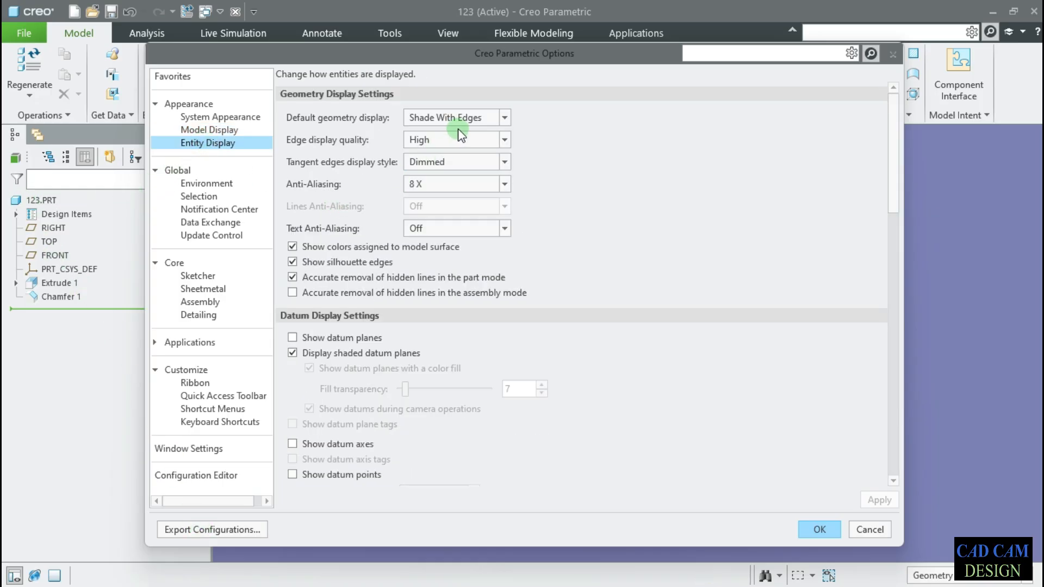
left_click_drag(595, 58, 533, 61)
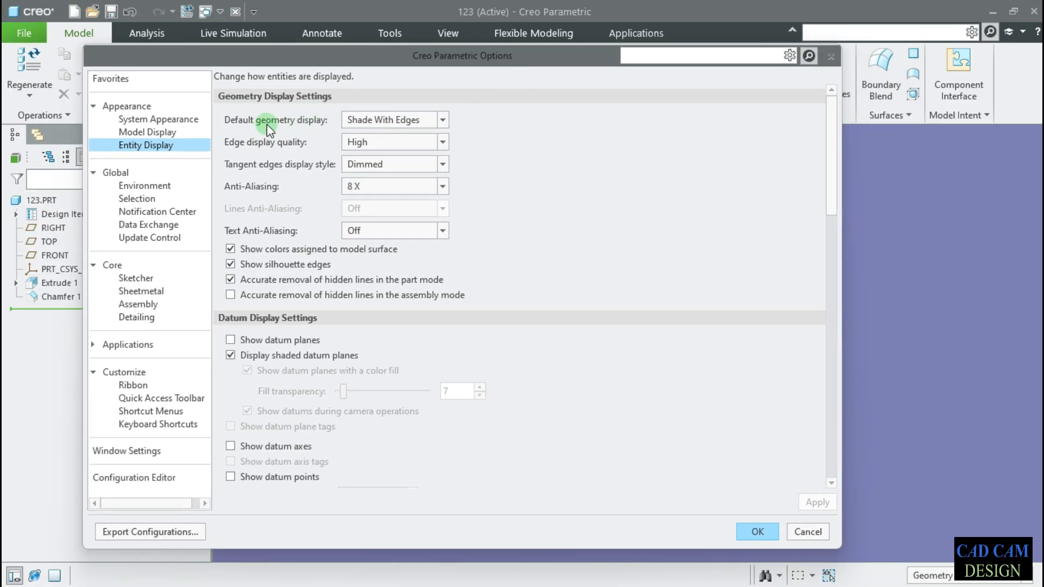
left_click(165, 120)
left_click(170, 133)
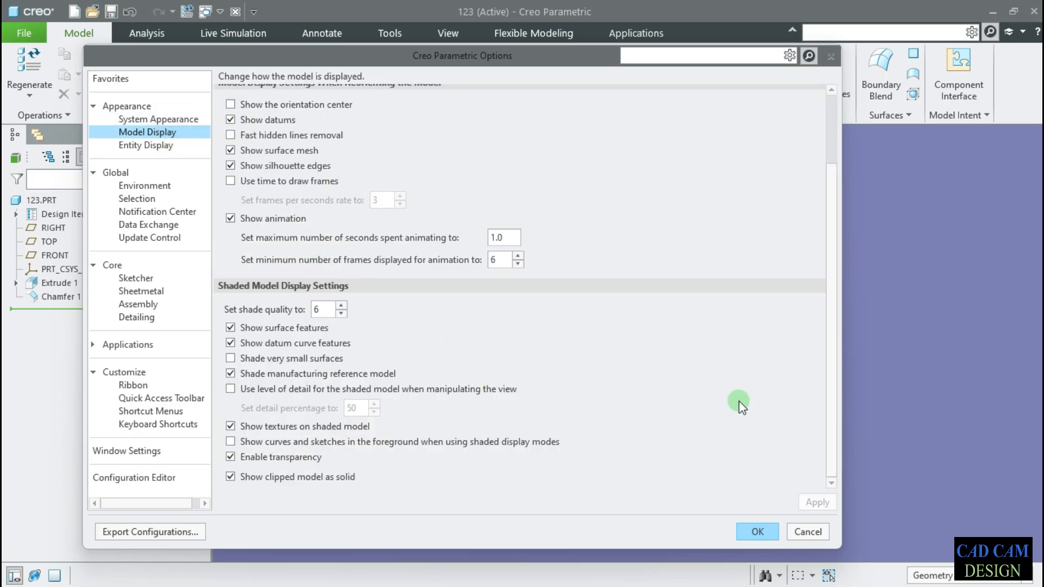
left_click(158, 146)
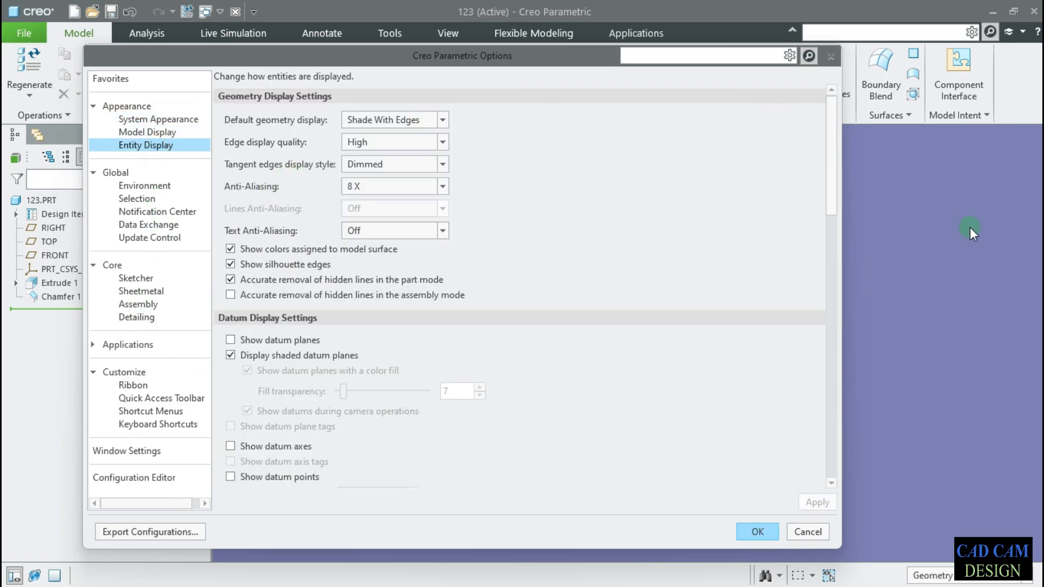
scroll(986, 237, "up", 5)
scroll(931, 246, "down", 5)
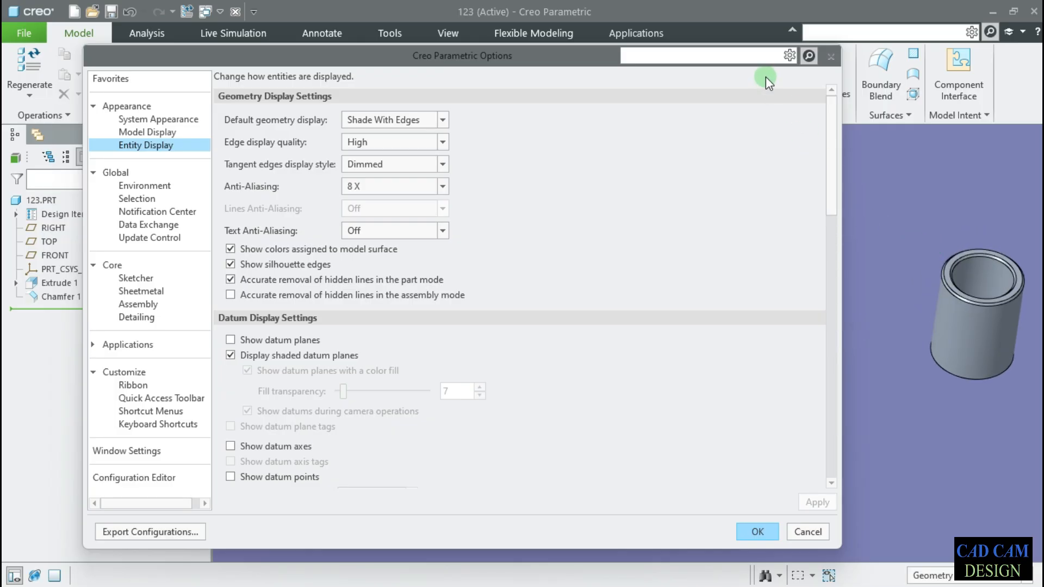
left_click(832, 57)
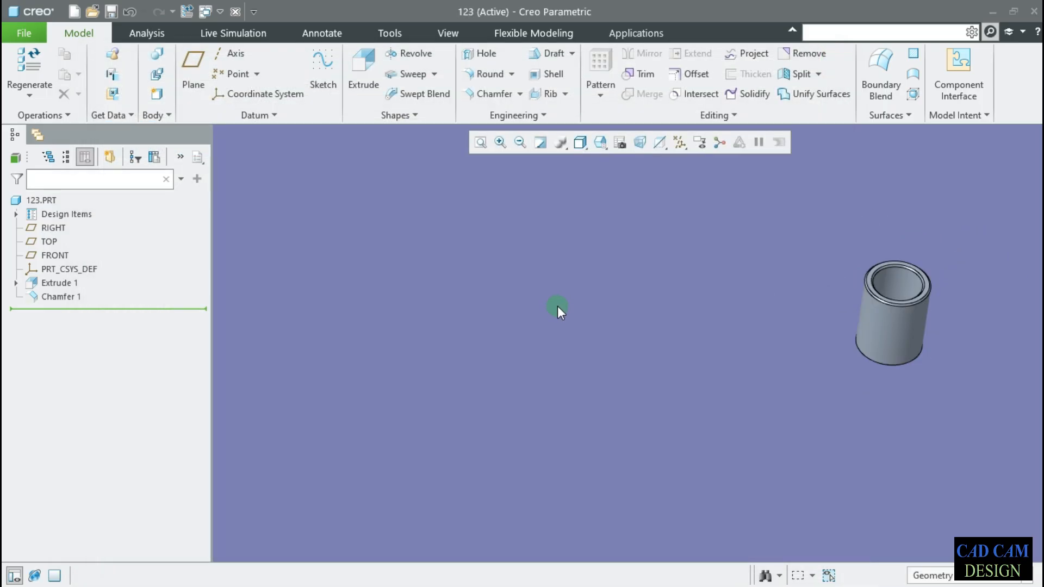
Close the part 123 to return to the assembly 10000 and check its available display styles.
left_click(235, 12)
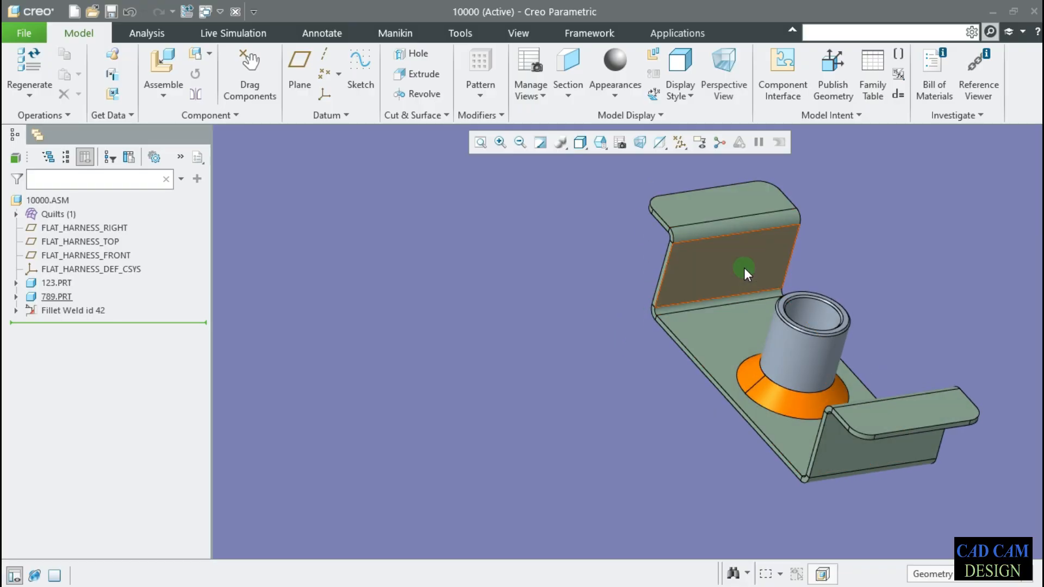
left_click(583, 145)
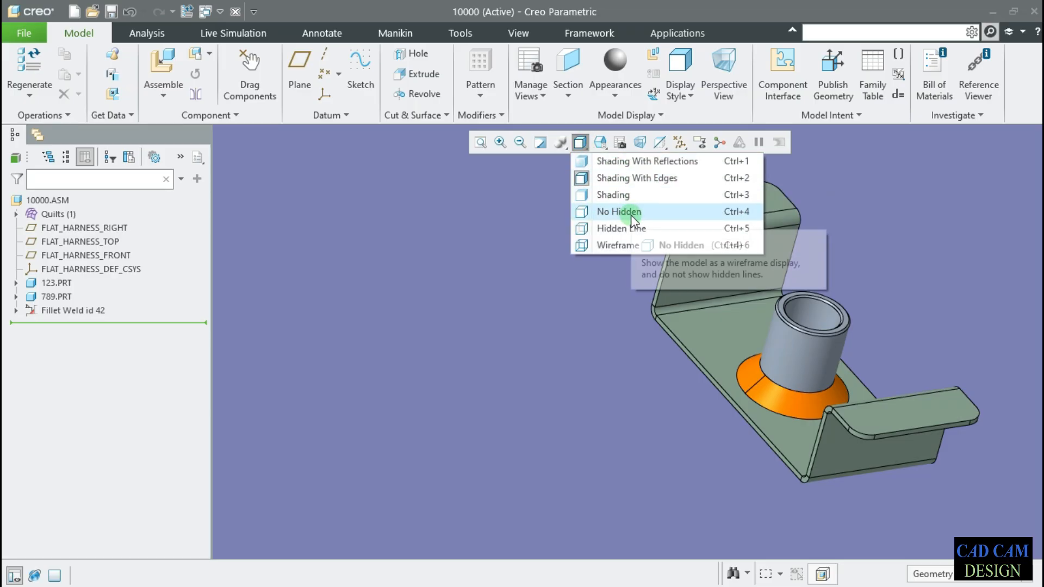
left_click(542, 363)
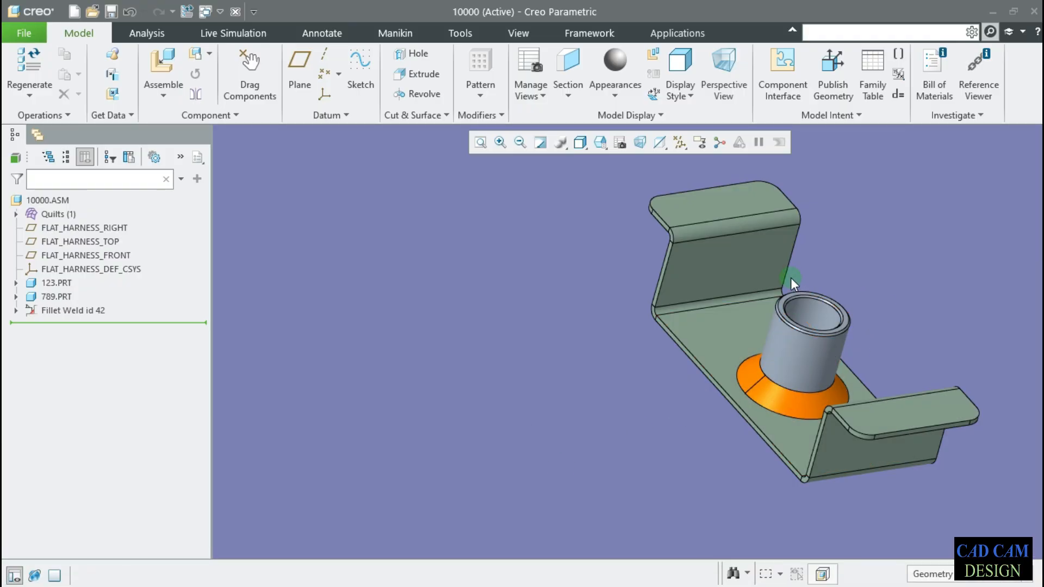
left_click(74, 11)
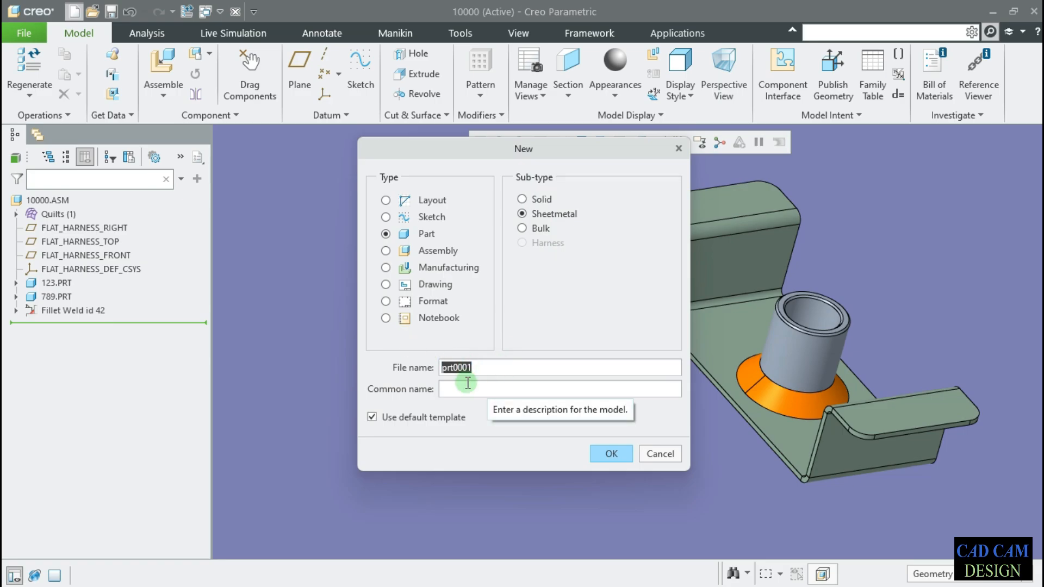
type("xyz")
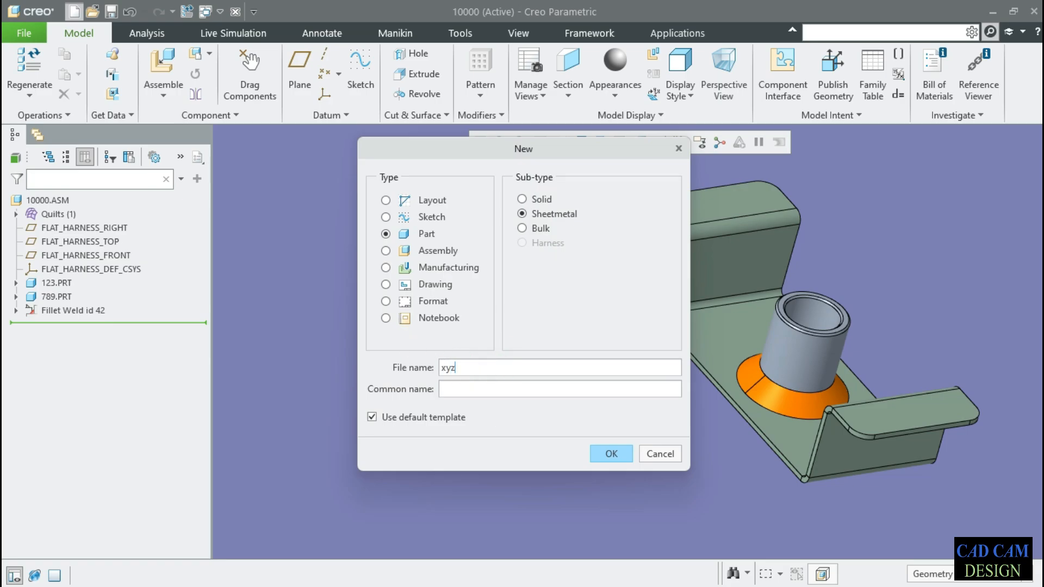
left_click(423, 417)
left_click(586, 455)
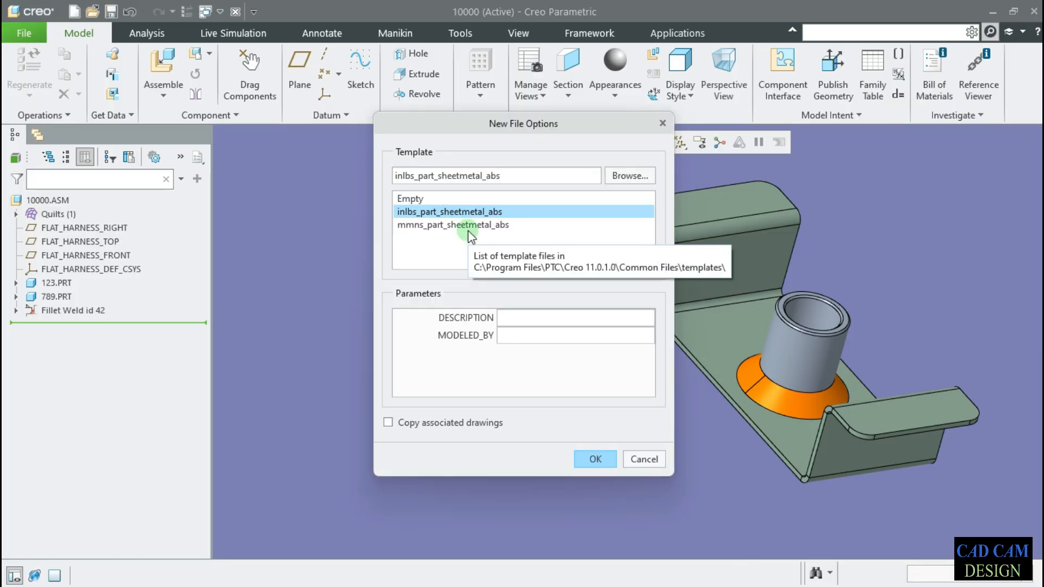
left_click(469, 228)
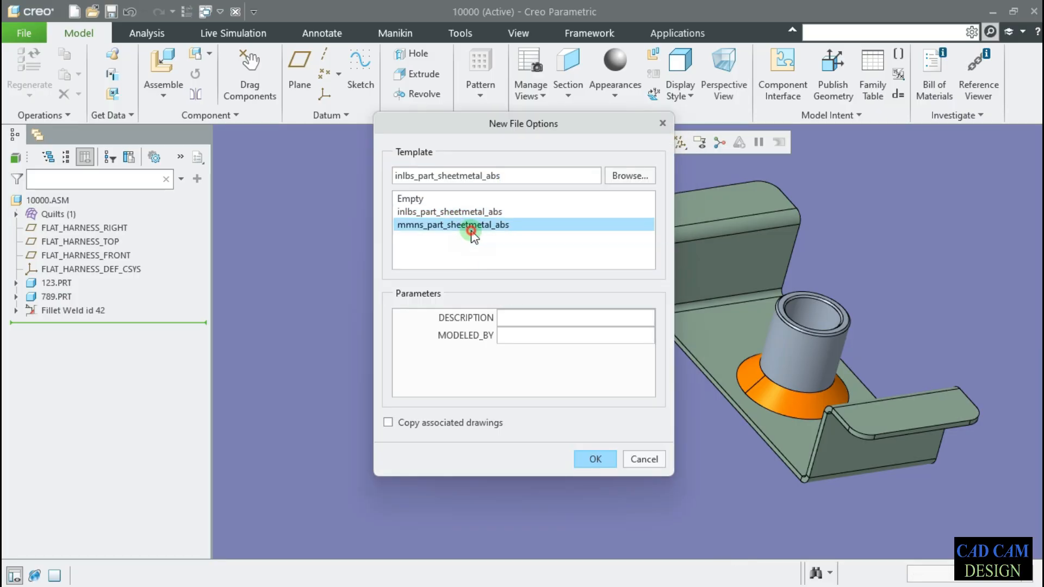
left_click(625, 456)
Set up a new solid part with file name wer and common name qwert, without using the default template.
left_click(75, 11)
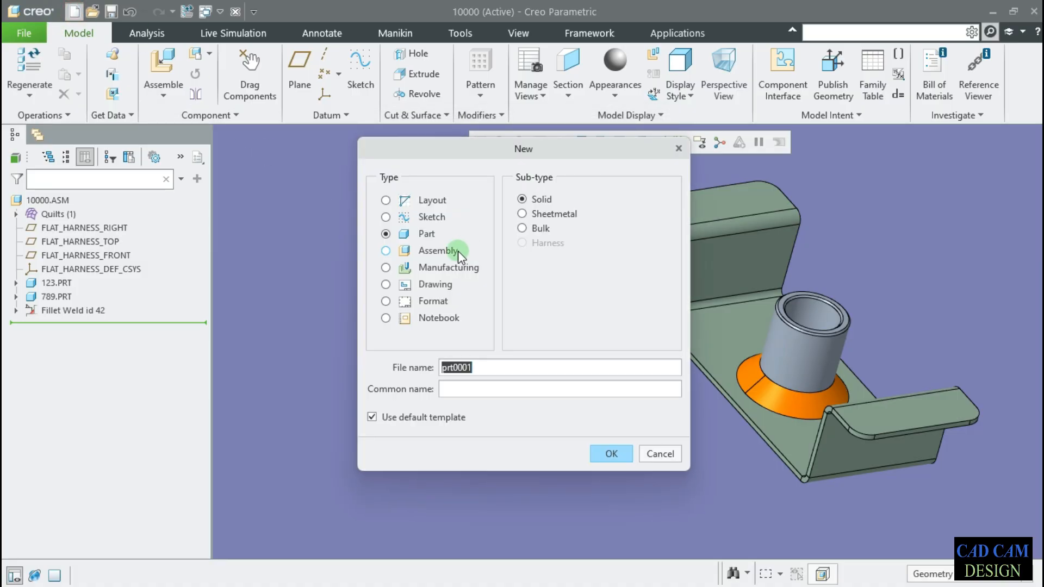
left_click_drag(486, 373, 422, 362)
left_click(447, 387)
type("qwert")
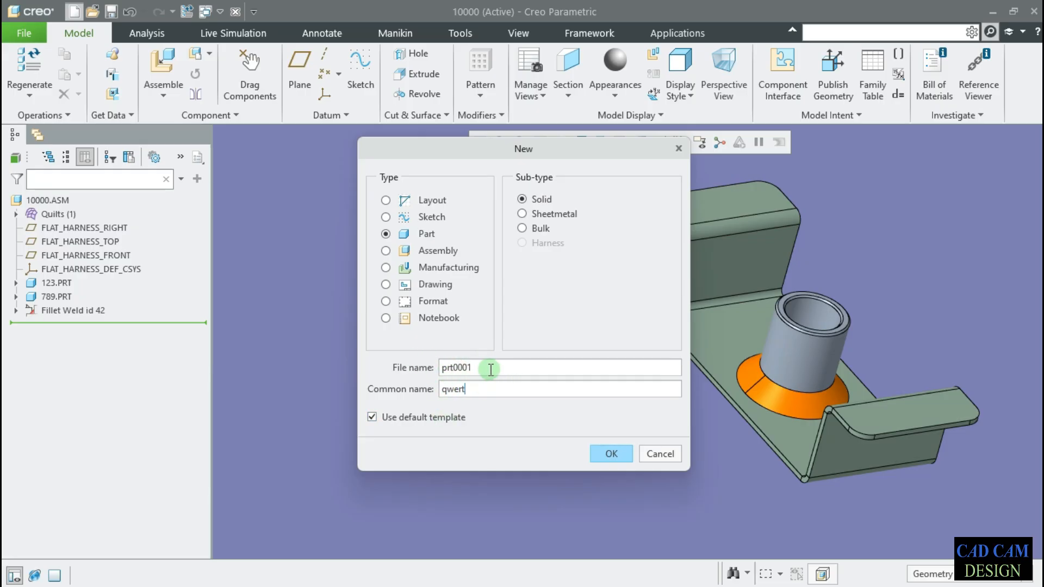
left_click_drag(478, 368, 363, 357)
type("wer")
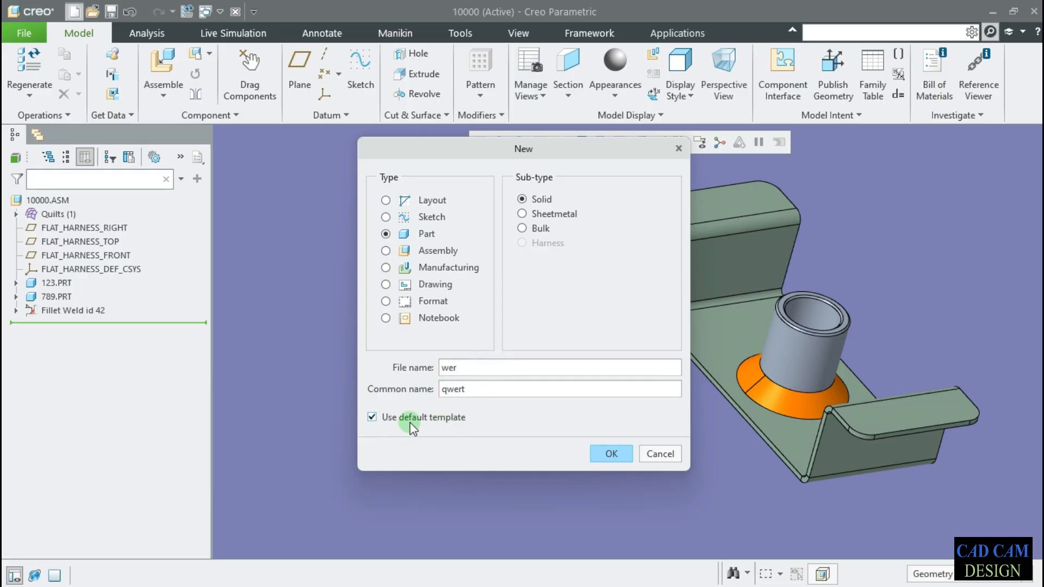
left_click(412, 429)
Choose the solid_part_mmks_rel template and create the new part.
left_click(609, 454)
left_click(582, 370)
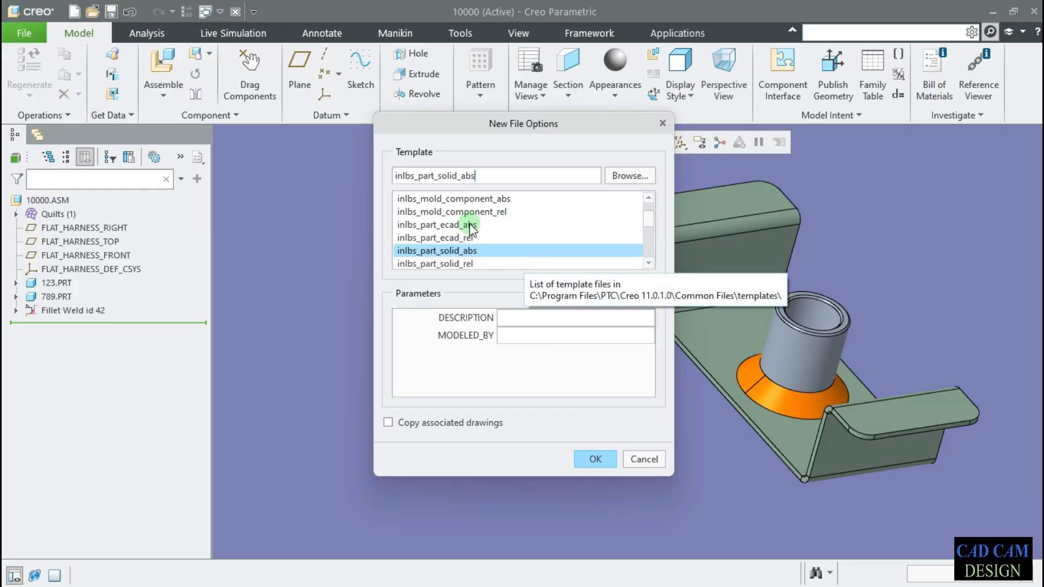
scroll(470, 228, "down", 5)
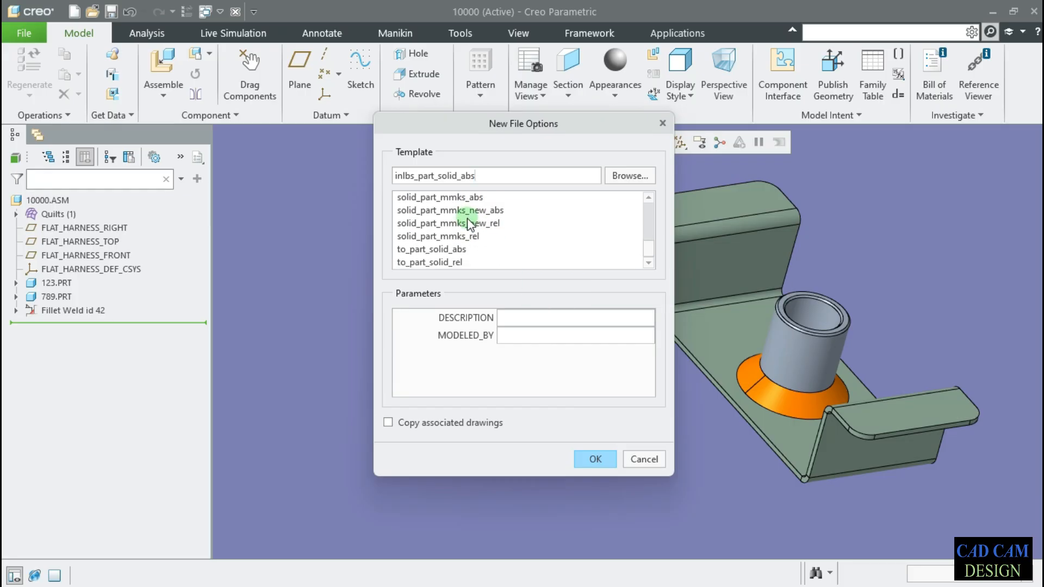
left_click(463, 236)
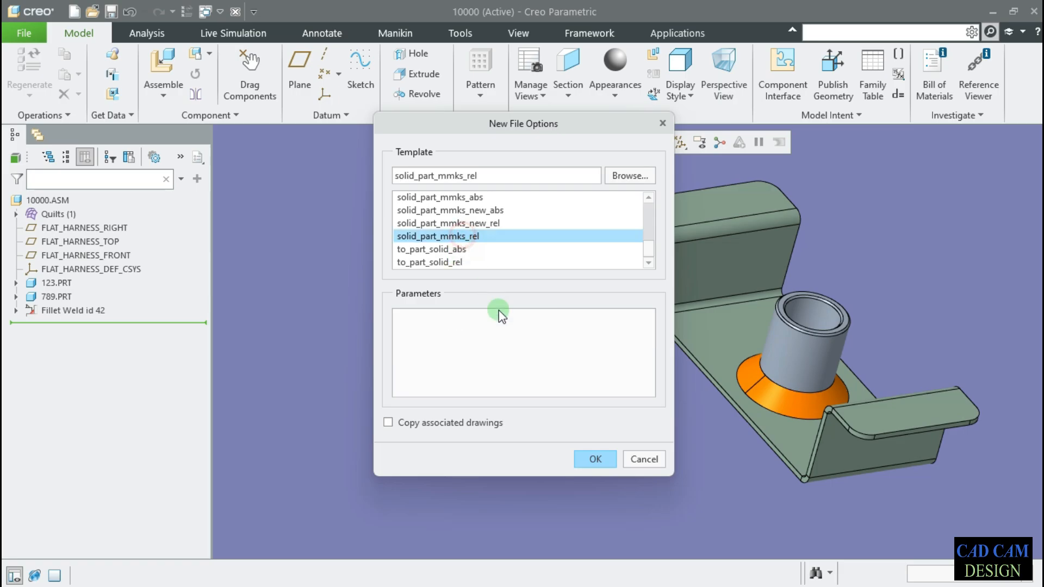
left_click(596, 457)
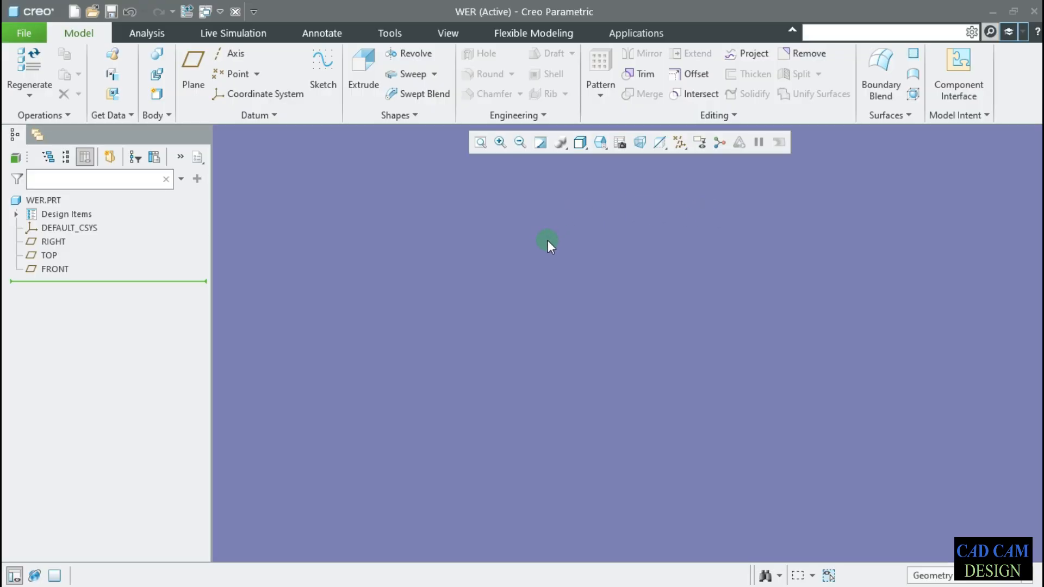
Start an Extrude on the TOP plane and sketch a circle centred on the intersection of the reference lines.
left_click(363, 68)
left_click(68, 254)
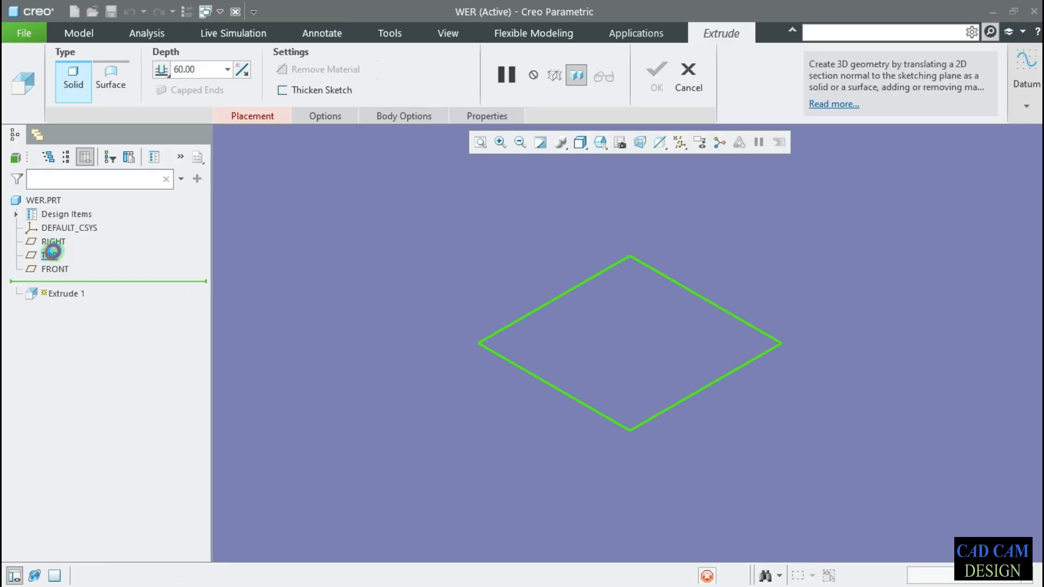
left_click(631, 143)
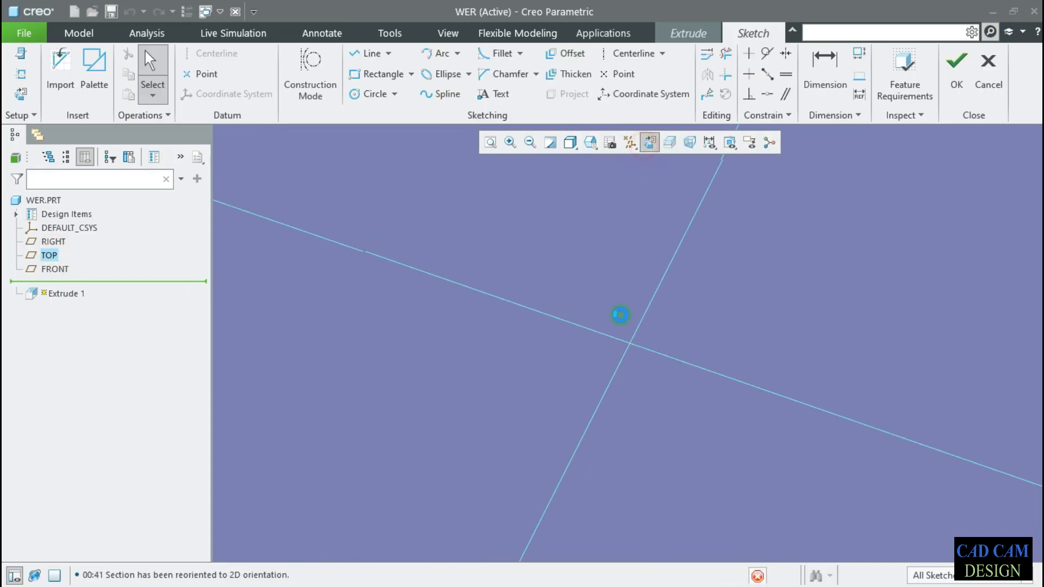
left_click(366, 94)
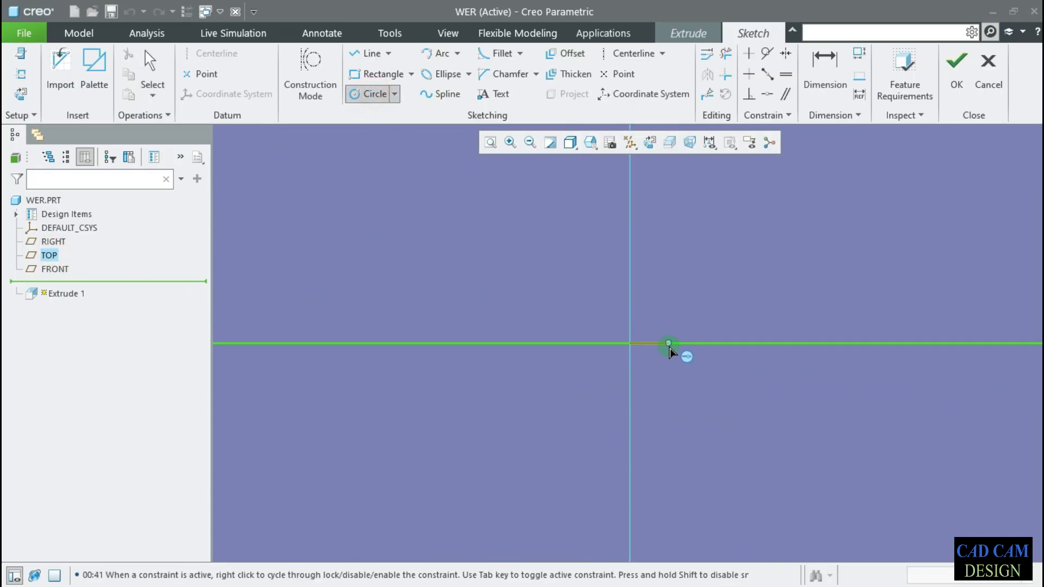
left_click(630, 343)
middle_click(569, 263)
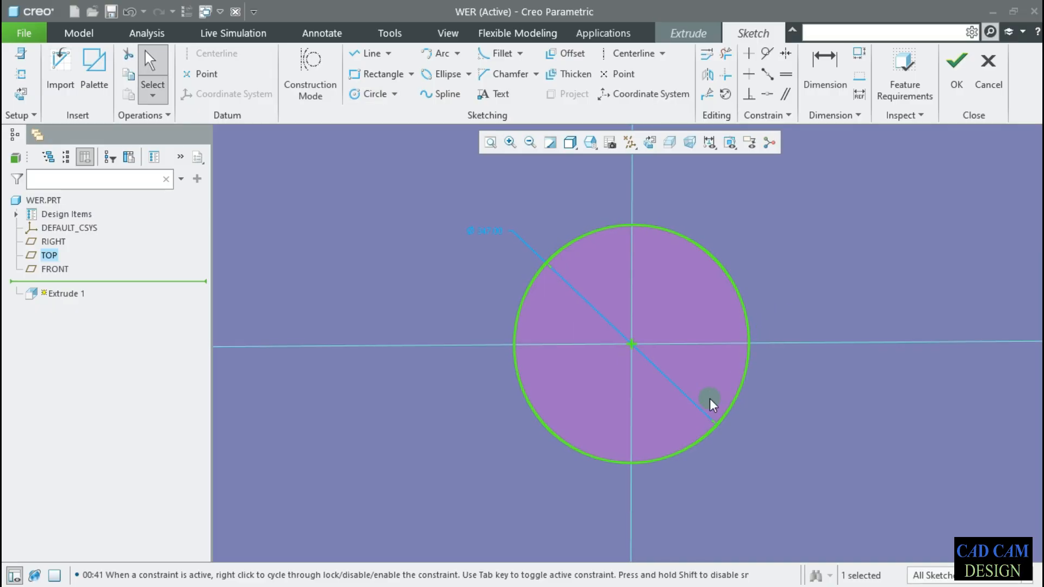
Finish the circle sketch and extrude it as a solid to a depth of 347.
left_click(957, 85)
middle_click(731, 320)
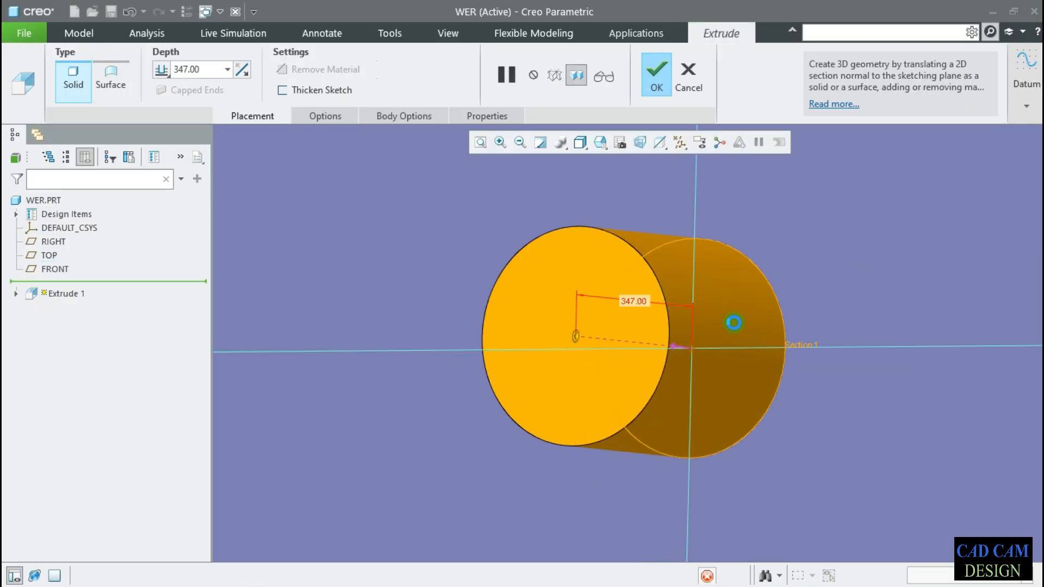
left_click(773, 243)
middle_click_drag(773, 243, 697, 405)
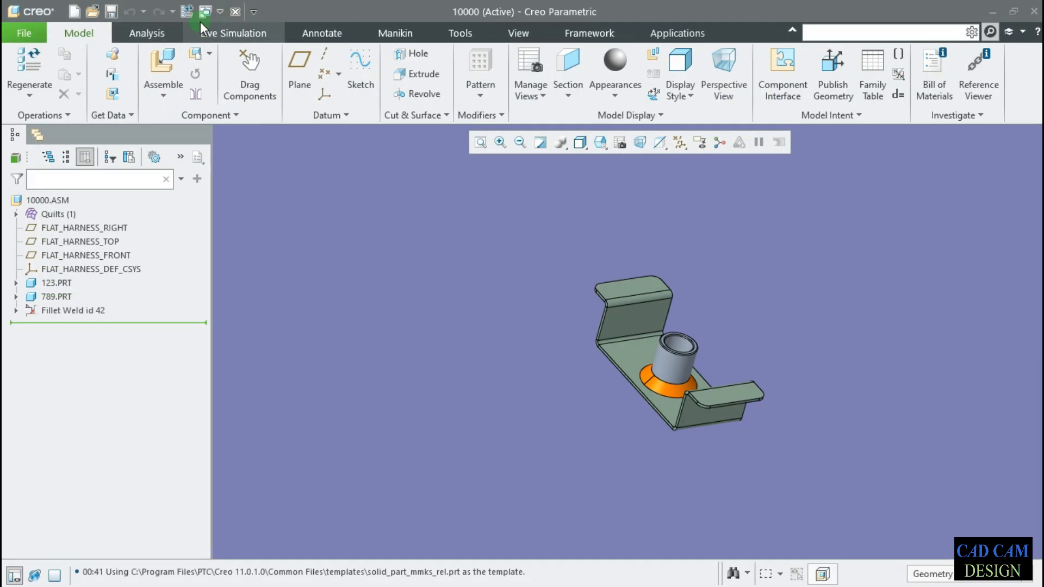
left_click(41, 34)
right_click(314, 12)
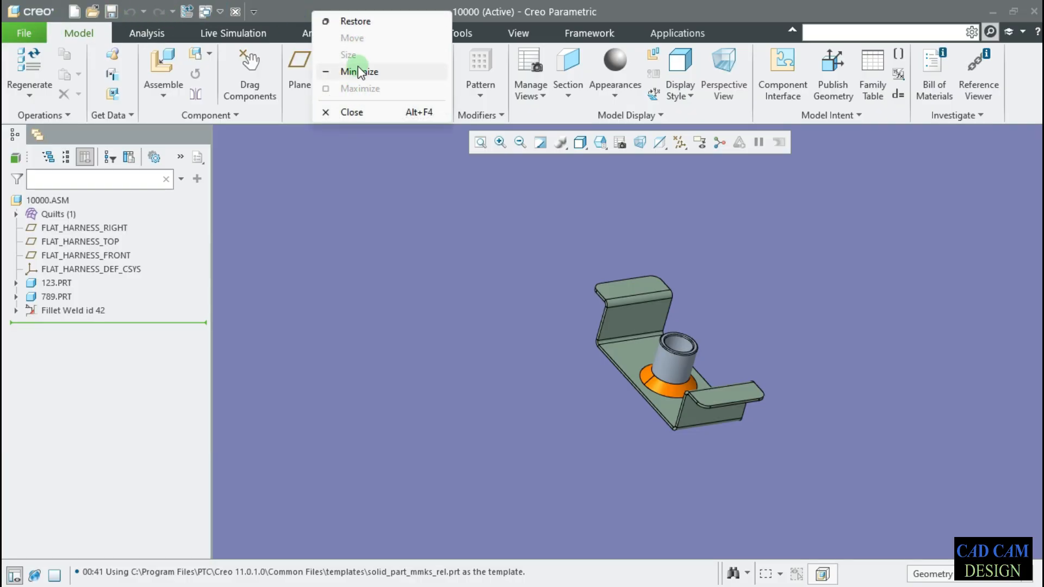
left_click(419, 268)
right_click(296, 19)
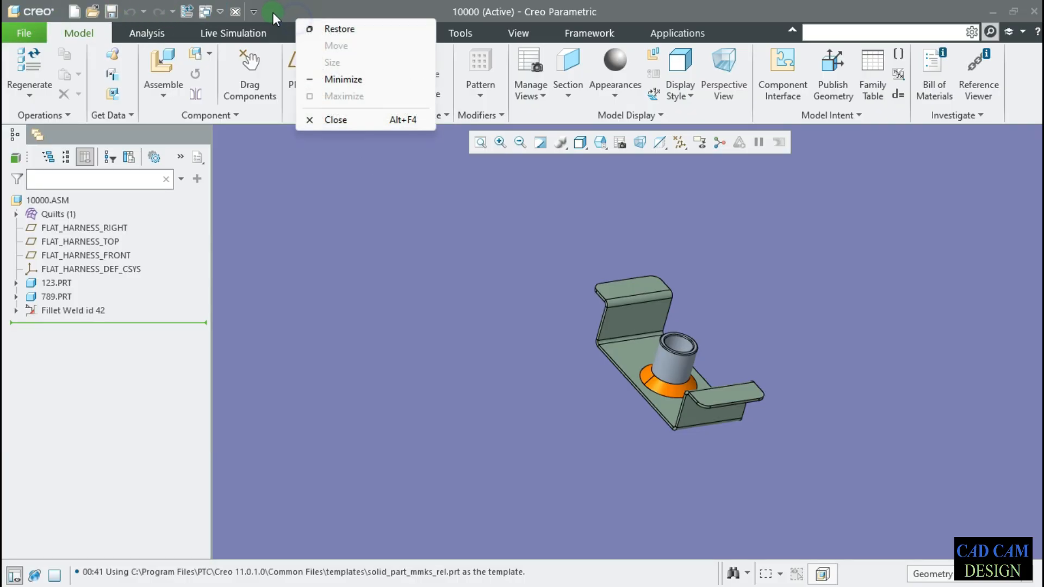
Filter the toolbar customization commands by "er" and add Erase Not Displayed to the Quick Access Toolbar.
left_click(253, 10)
left_click(253, 11)
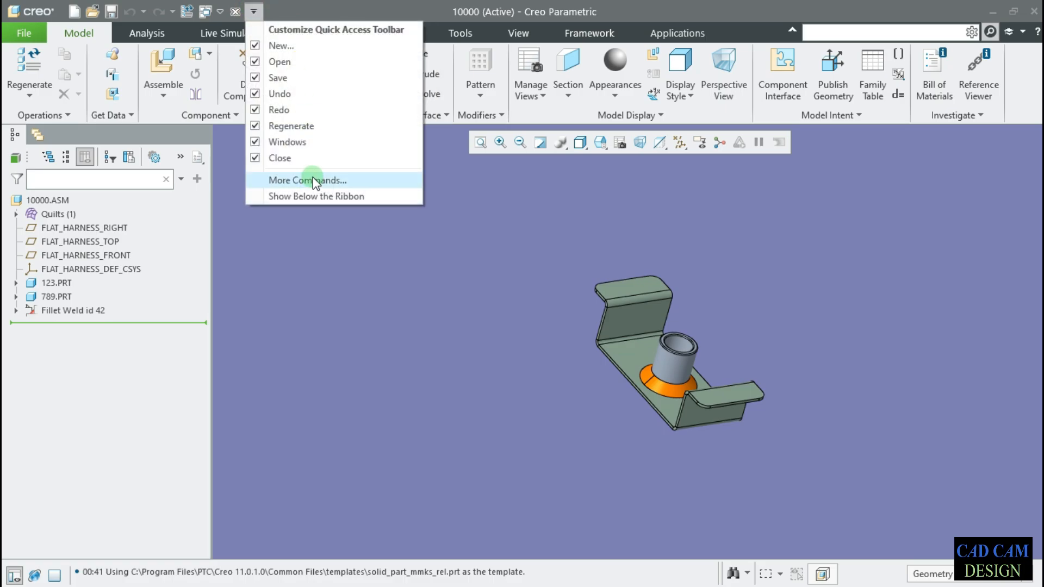
left_click(313, 181)
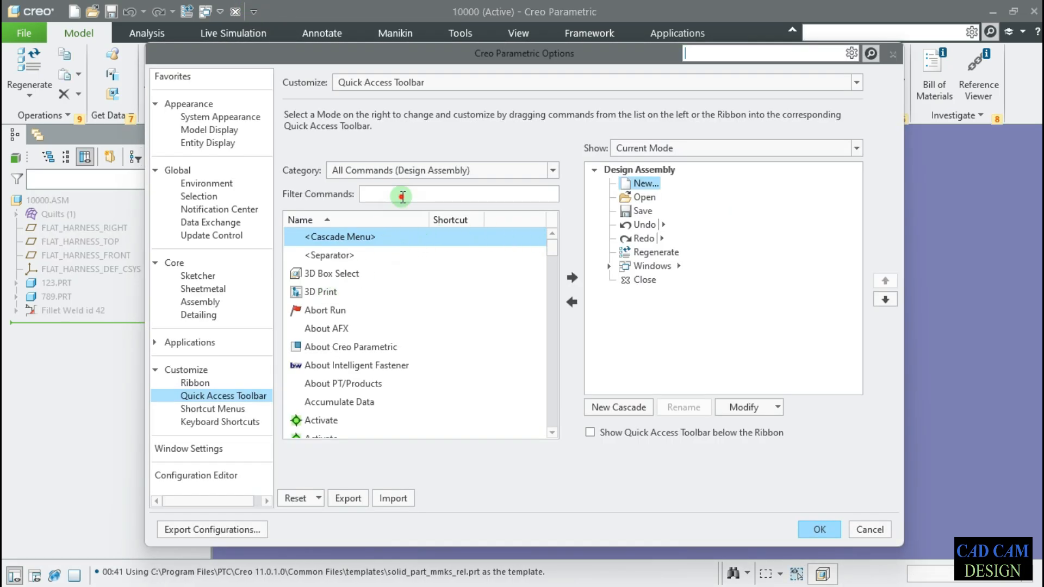
type("er")
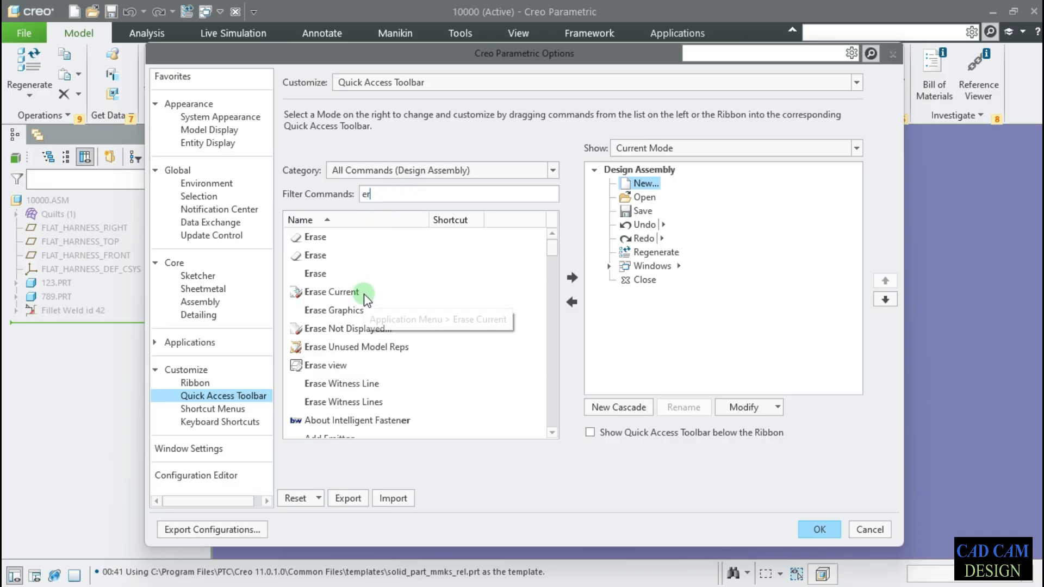
left_click(356, 328)
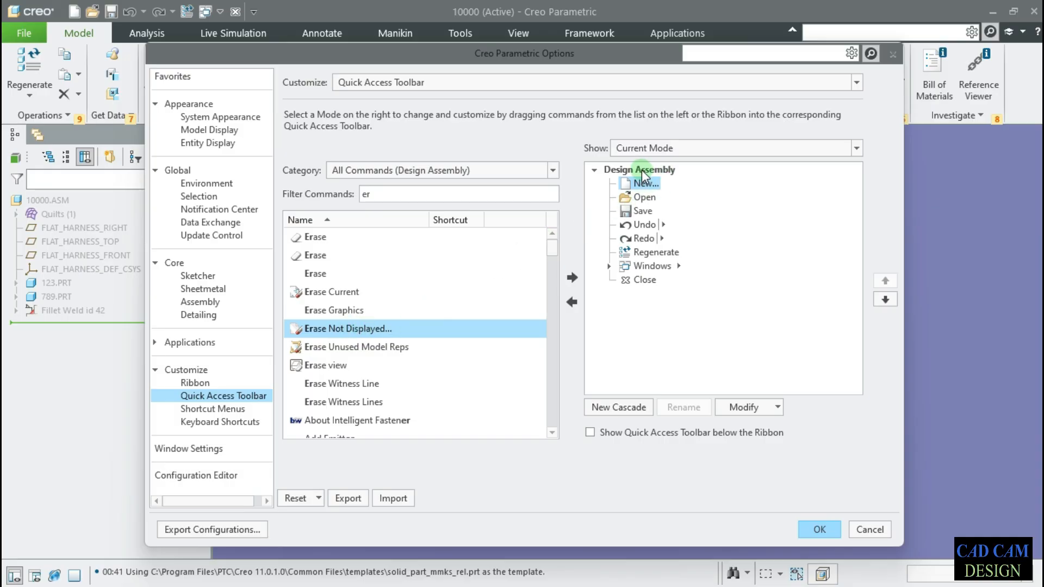
left_click(571, 279)
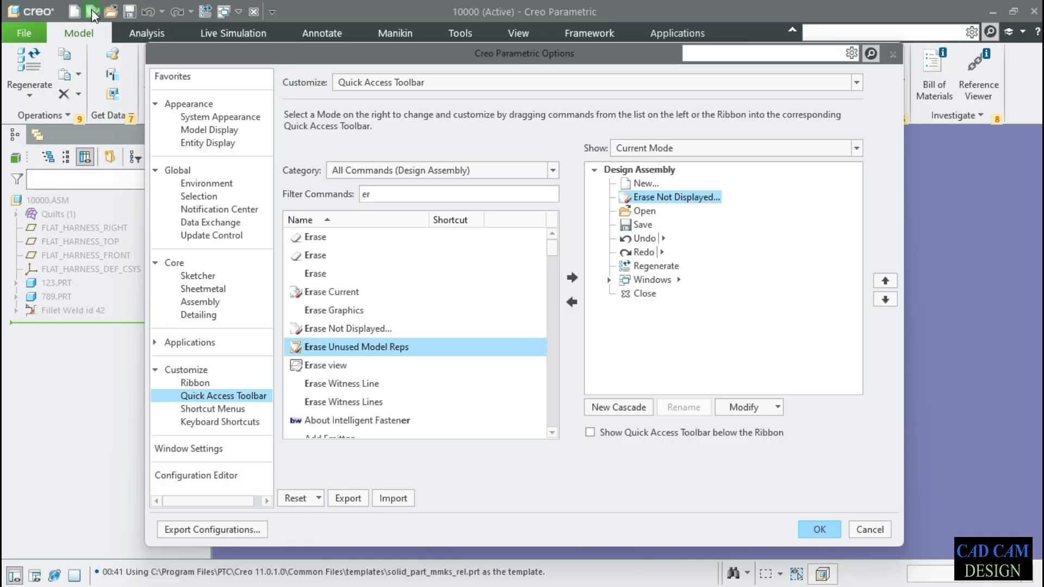
Reorder Erase Not Displayed in the Quick Access Toolbar so it sits between Save and Undo, and accept the customization.
left_click(675, 197)
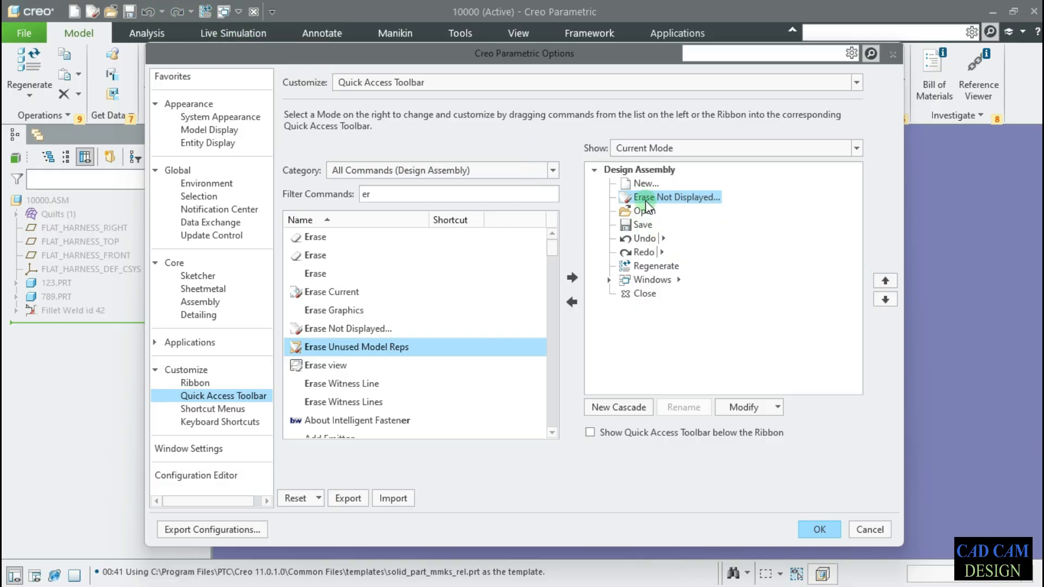
left_click(887, 301)
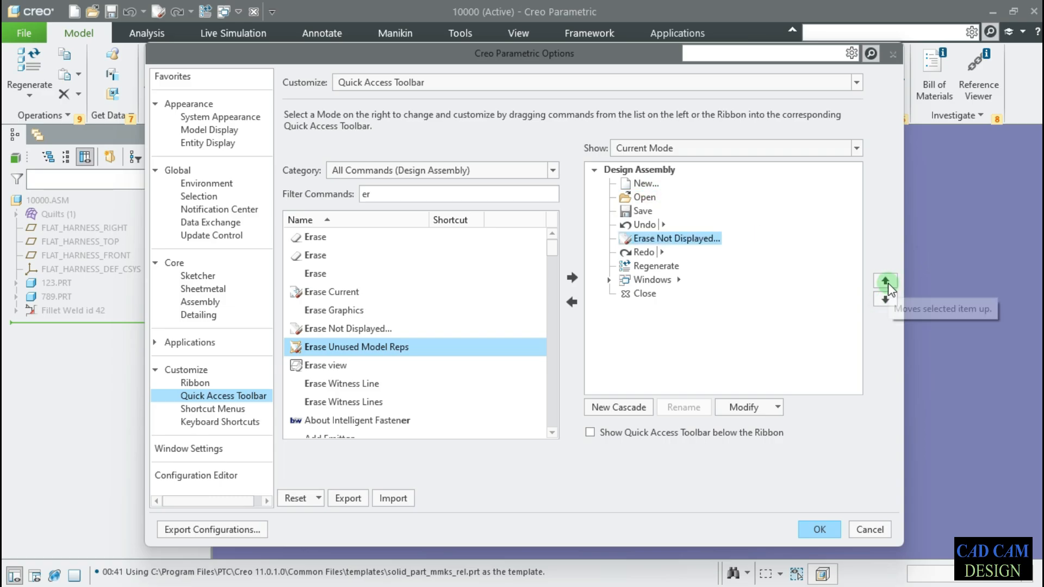
left_click(886, 281)
left_click(816, 529)
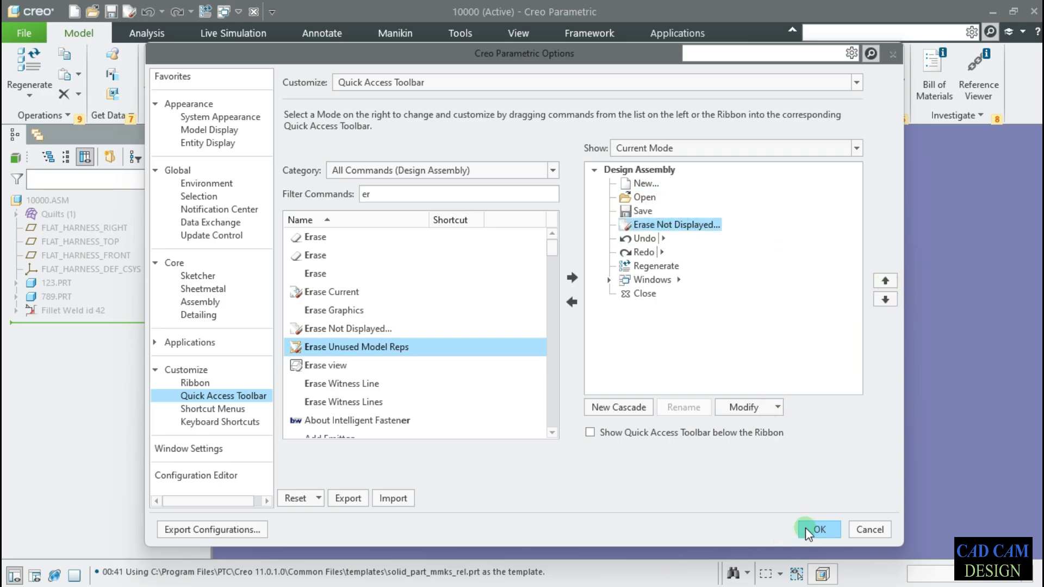
Erase all objects that are not displayed from the session using the added toolbar command.
left_click(129, 12)
key("Return")
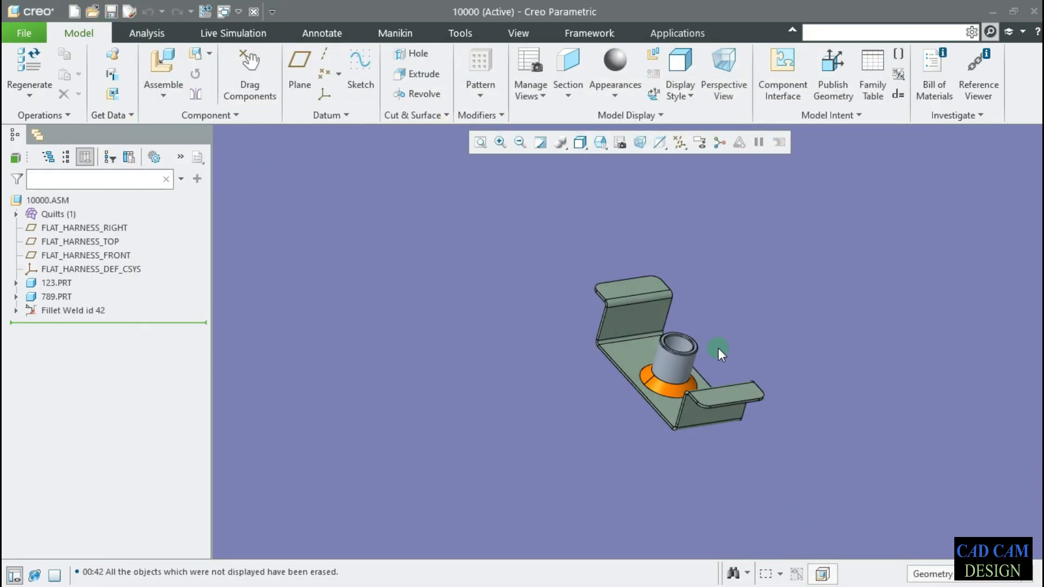
scroll(719, 348, "up", 2)
middle_click_drag(681, 355, 683, 377)
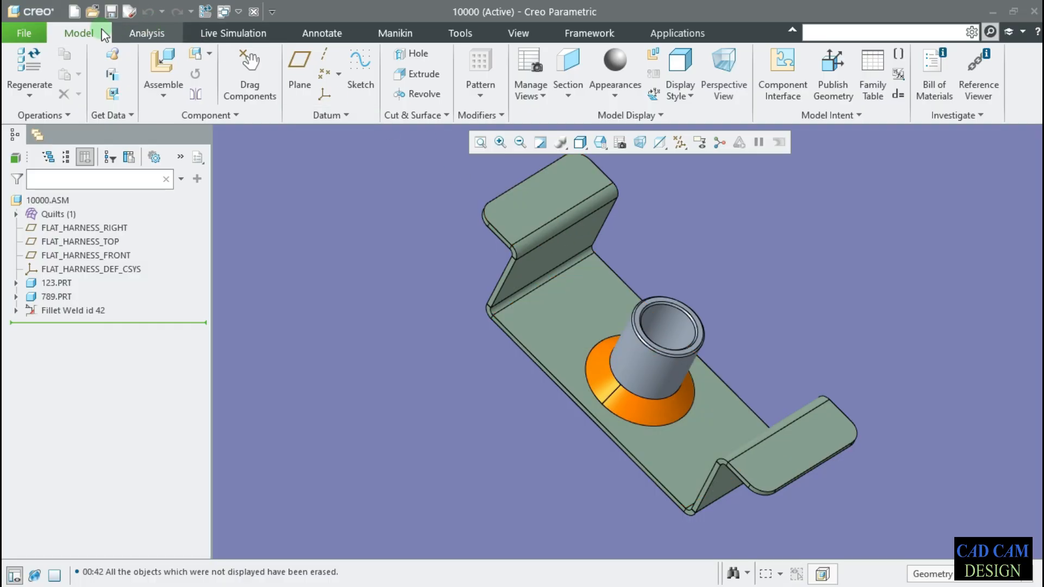
Set the default geometry display to Wireframe in the Entity Display options and apply it to the assembly.
left_click(74, 12)
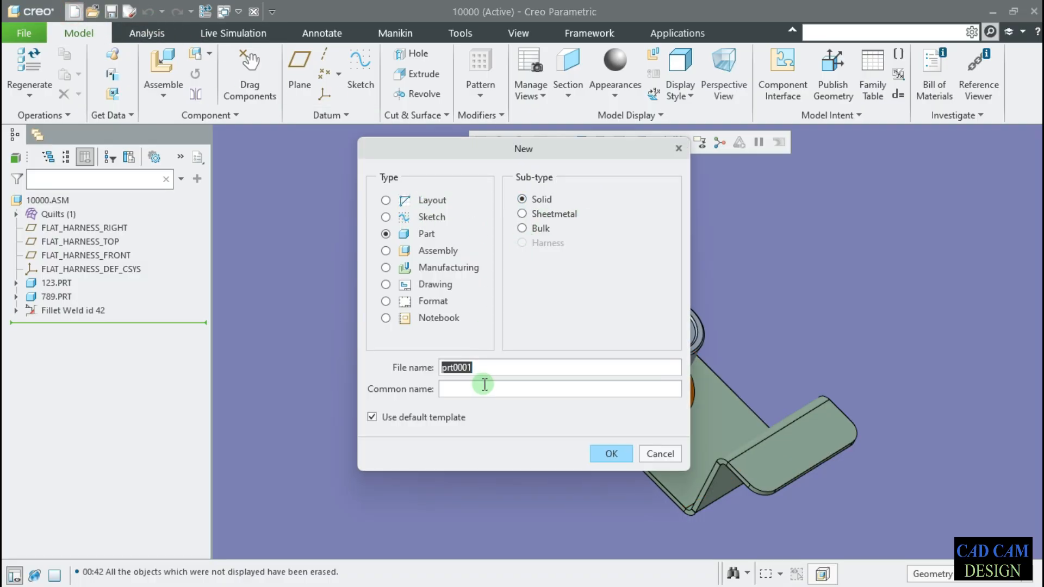
left_click(661, 454)
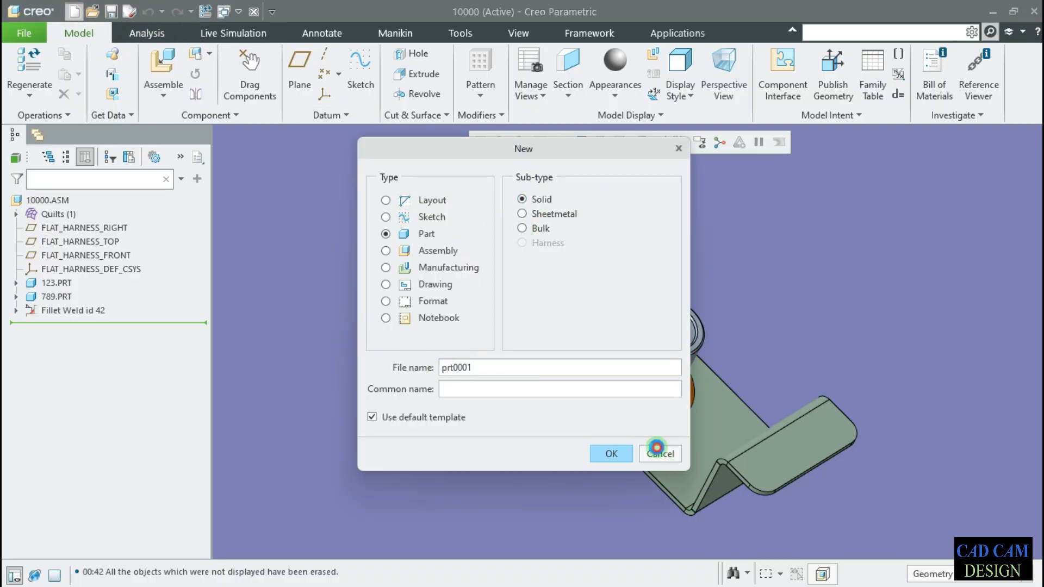
left_click(31, 37)
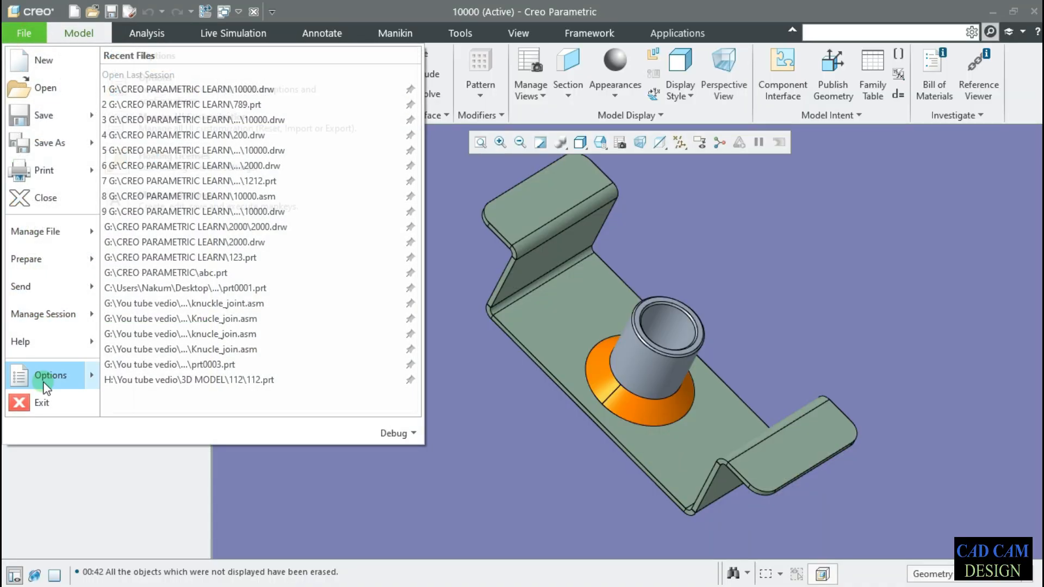
mouse_move(47, 374)
left_click(163, 85)
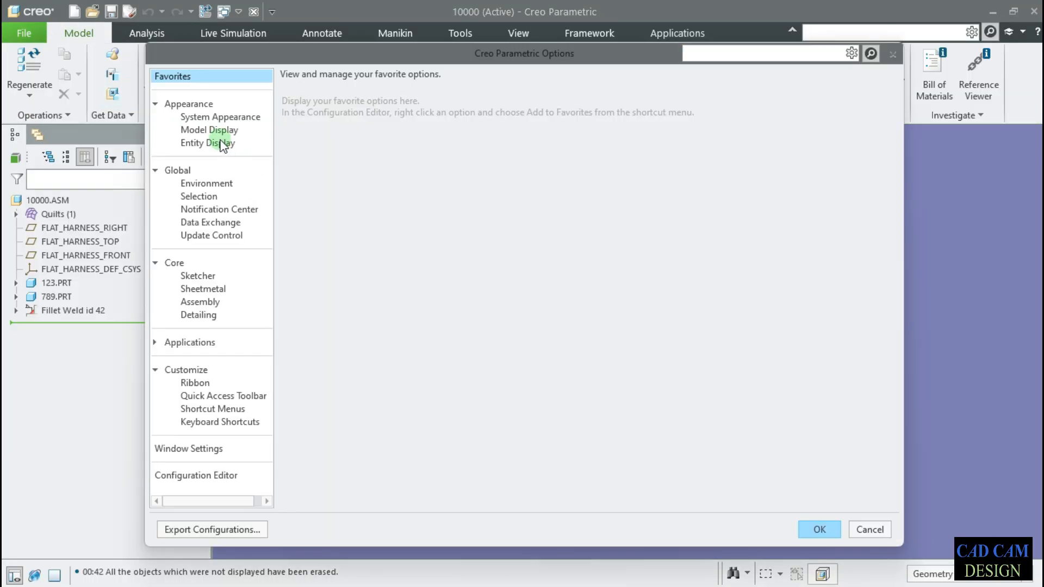
left_click(223, 132)
left_click(228, 143)
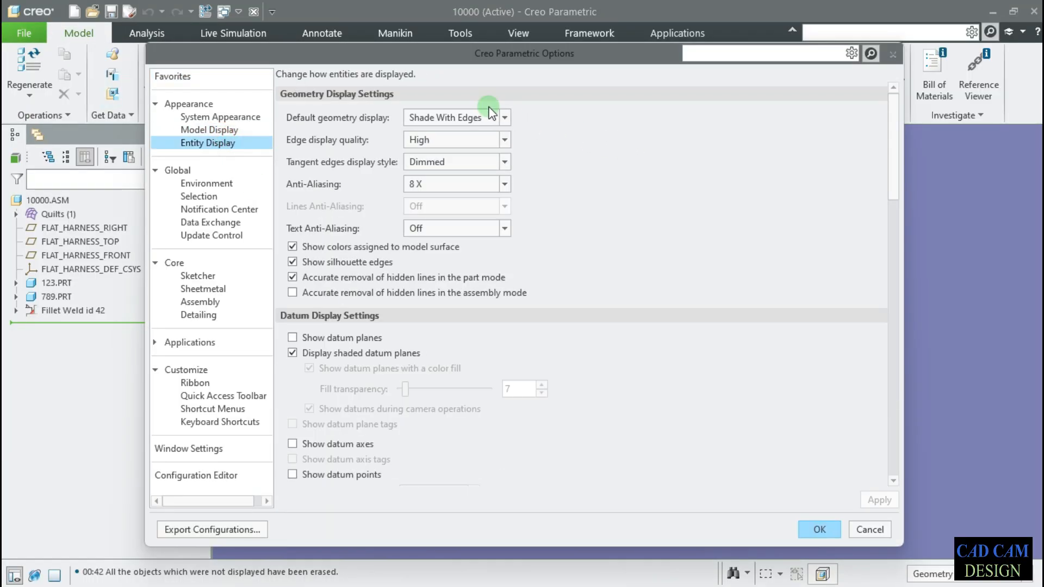
left_click(465, 118)
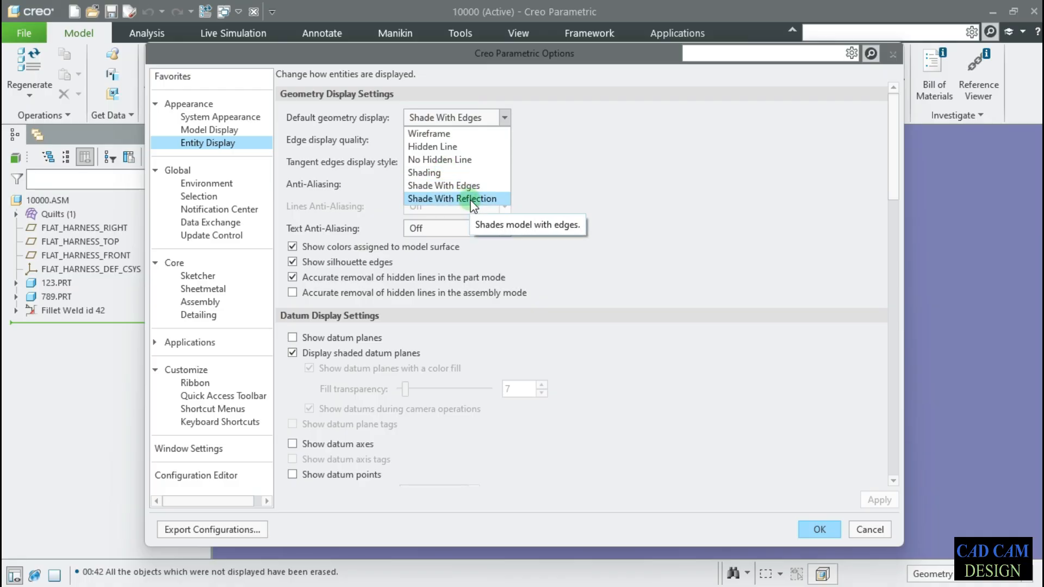
left_click(465, 133)
left_click(898, 508)
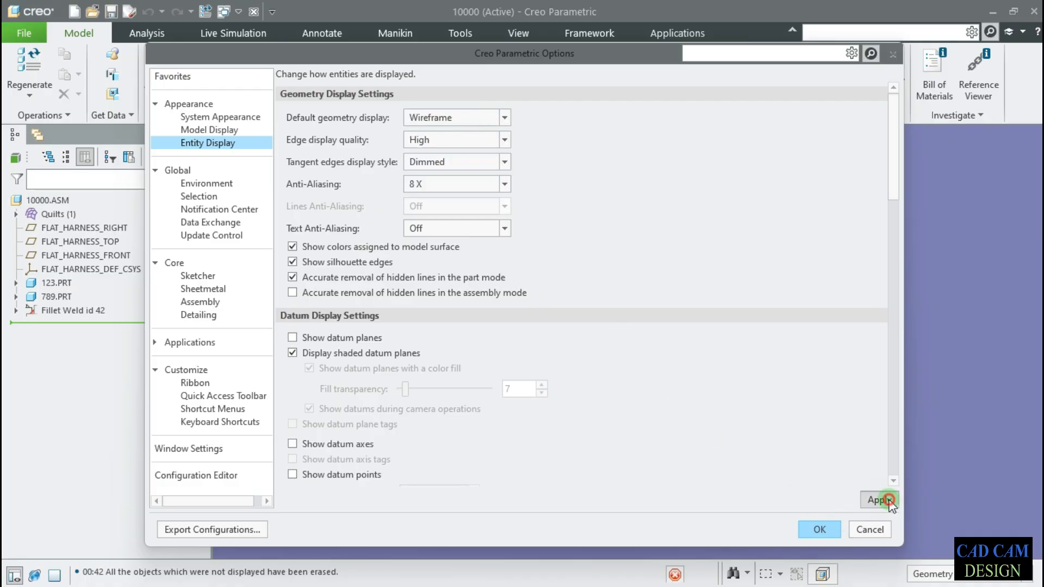
left_click(815, 527)
middle_click_drag(745, 312, 745, 292)
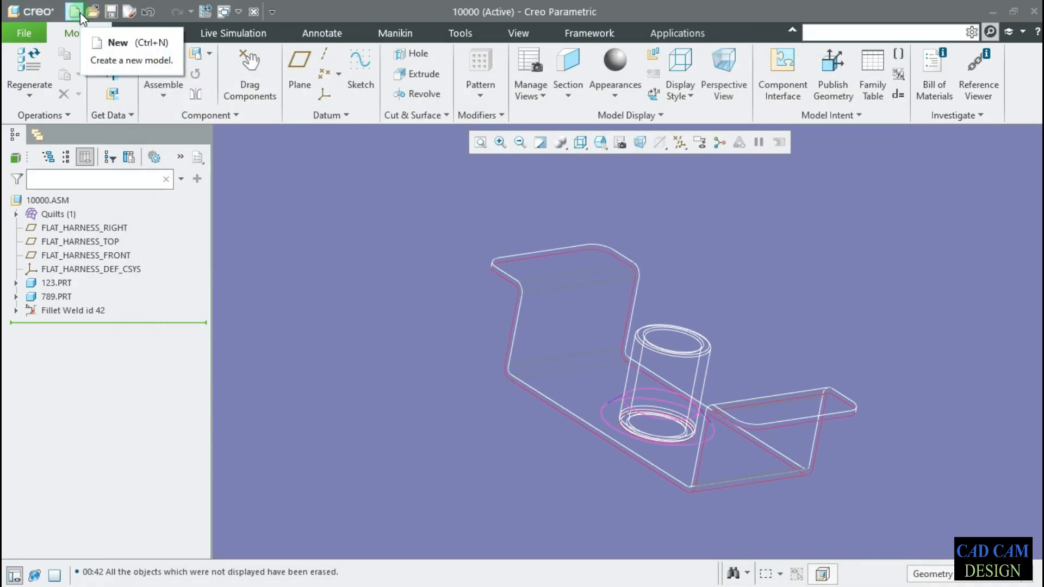
Reopen the Entity Display options and set the default geometry display to Shade With Edges.
left_click(24, 32)
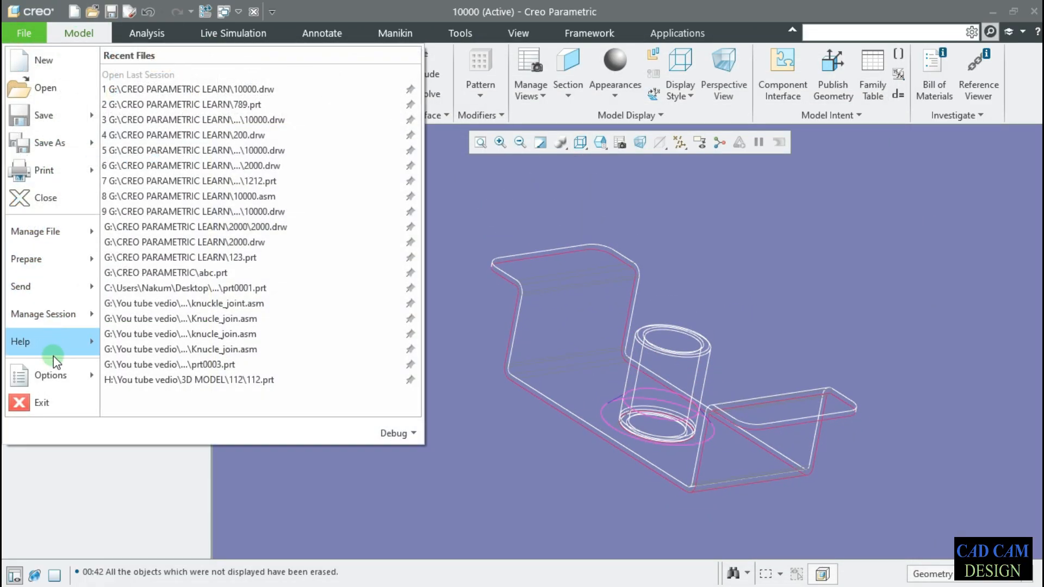
mouse_move(56, 385)
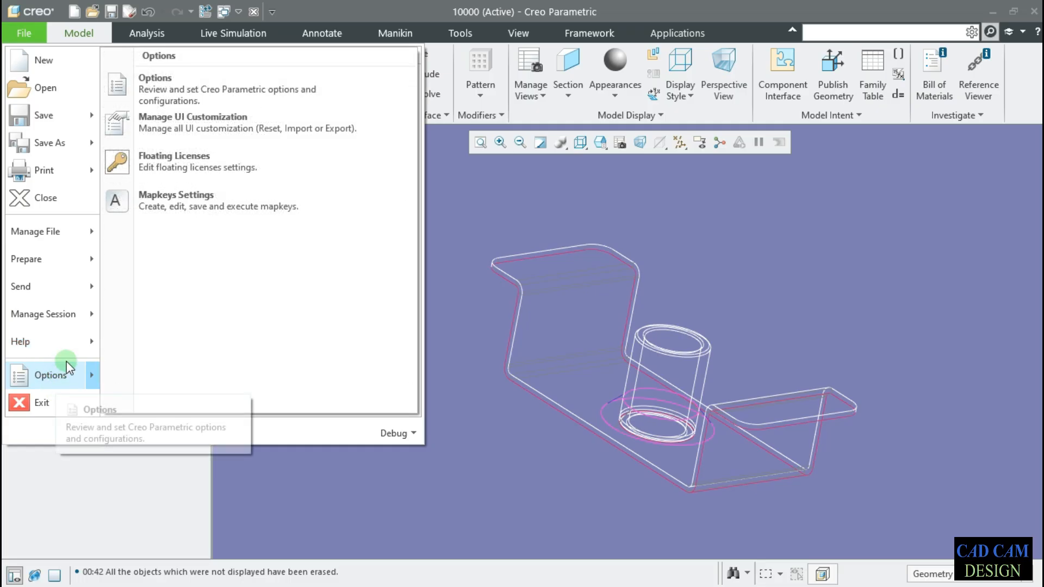
left_click(180, 90)
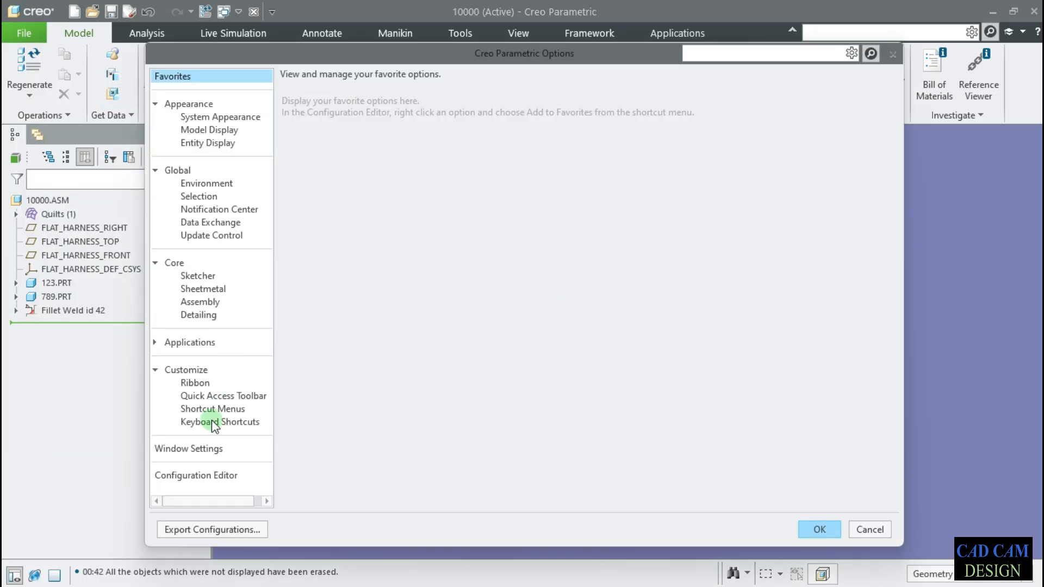
left_click(237, 144)
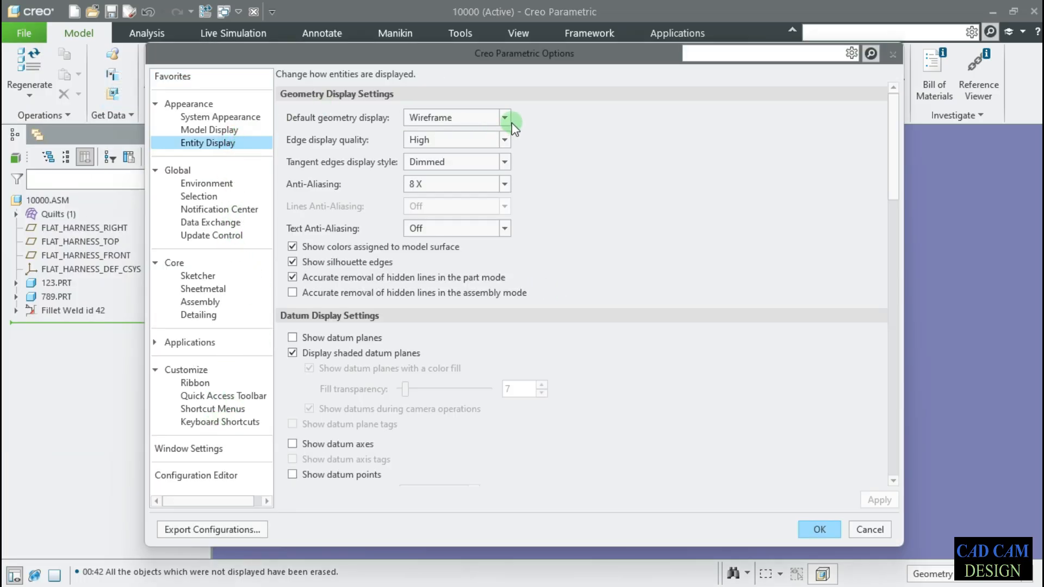
left_click(475, 117)
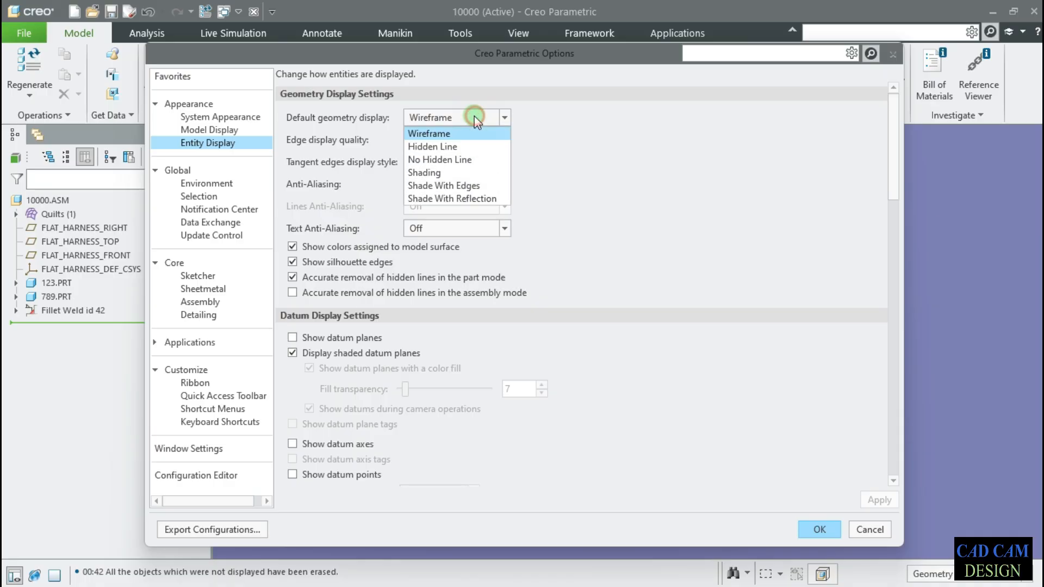
left_click(466, 186)
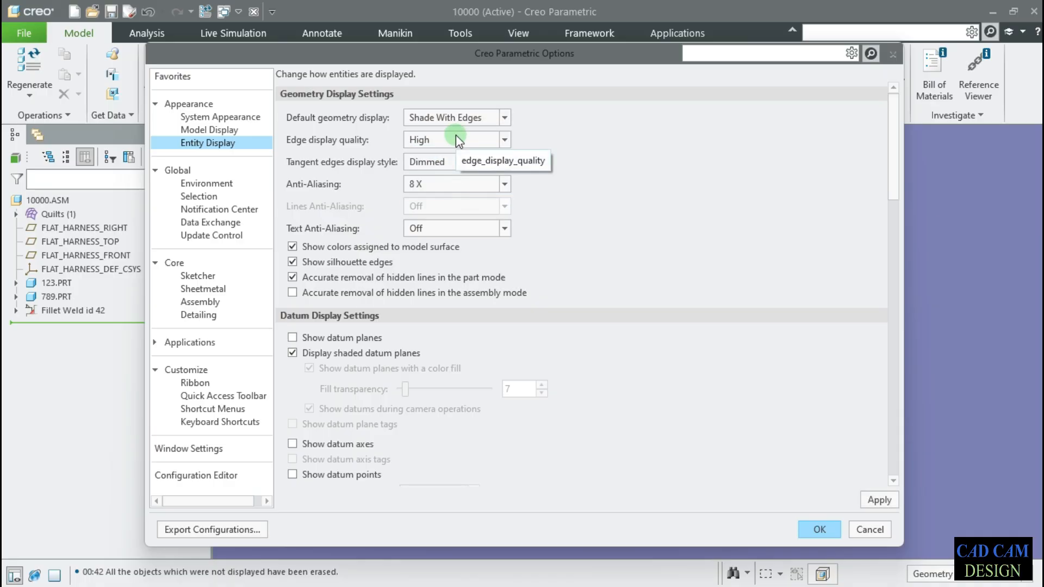
Set the edge display quality to Low, apply the display settings and close the options.
left_click(472, 141)
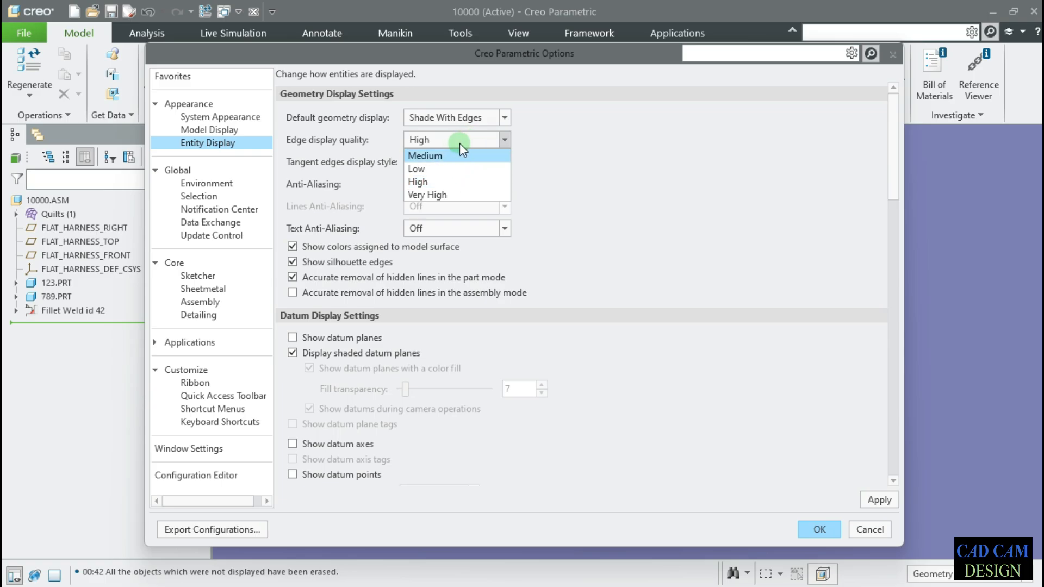
left_click(446, 170)
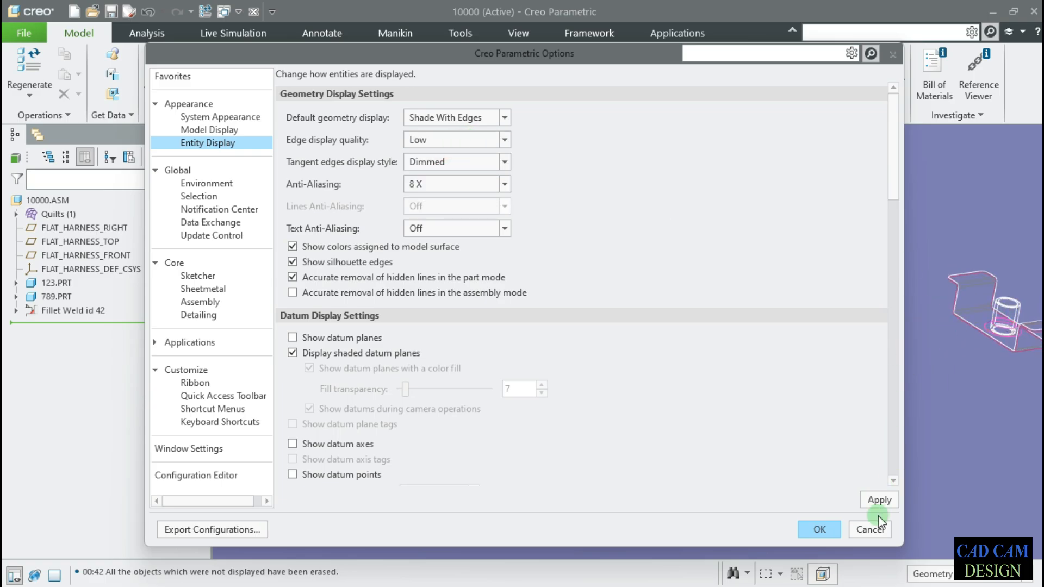
left_click(879, 500)
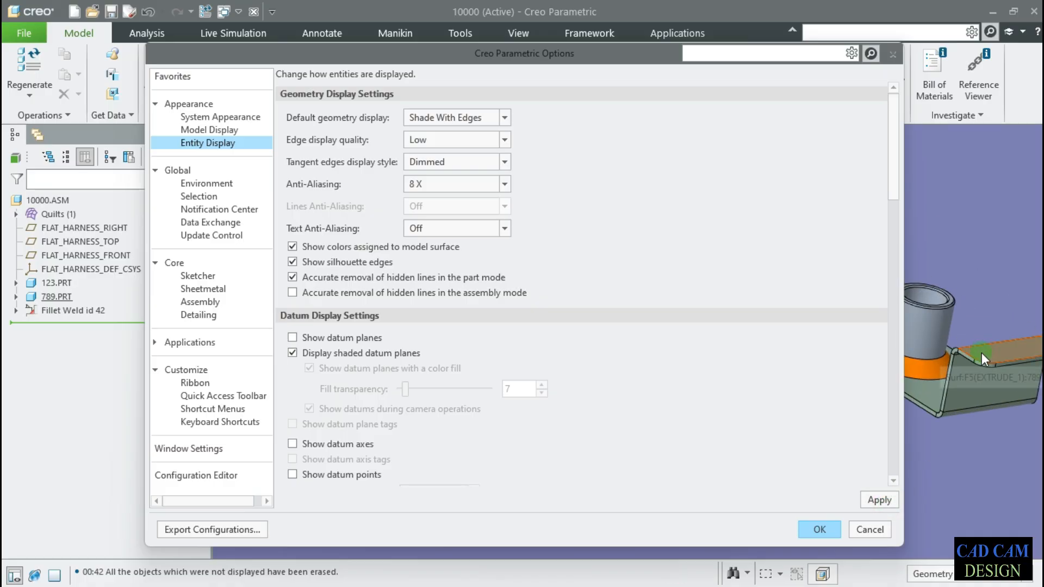
scroll(982, 352, "down", 5)
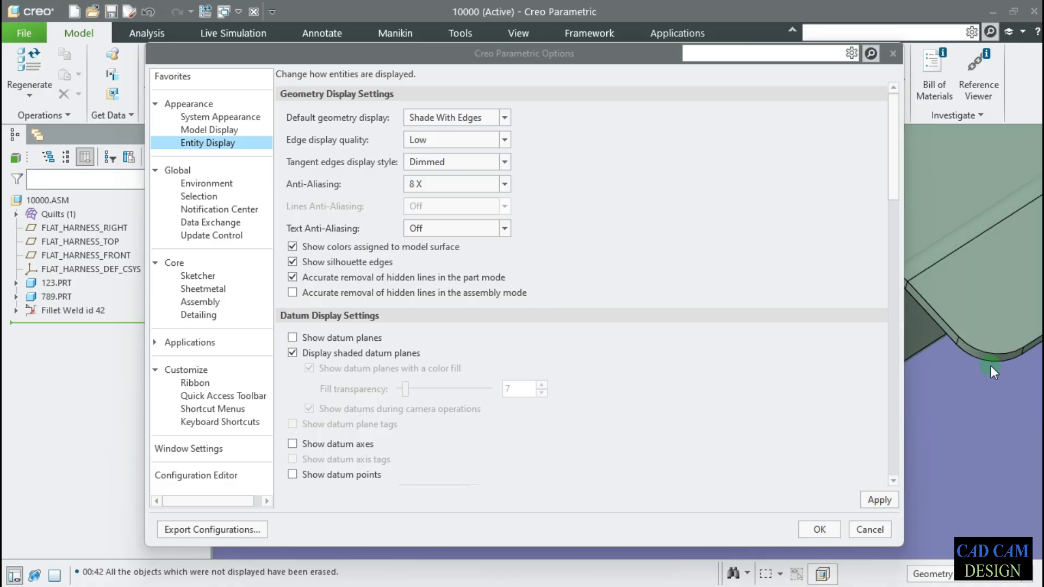
scroll(991, 359, "down", 3)
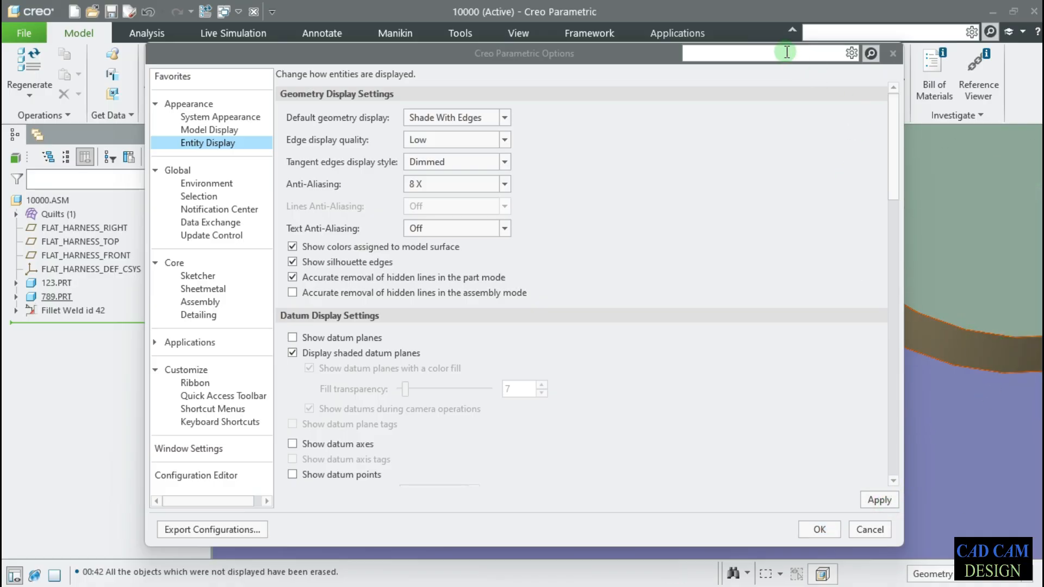
left_click_drag(636, 53, 501, 49)
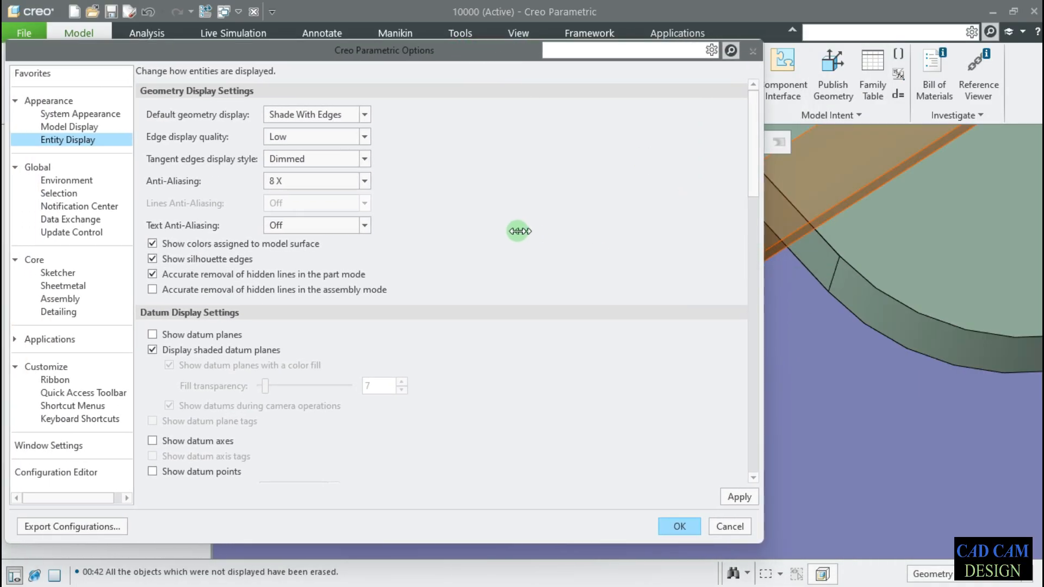
scroll(867, 419, "up", 5)
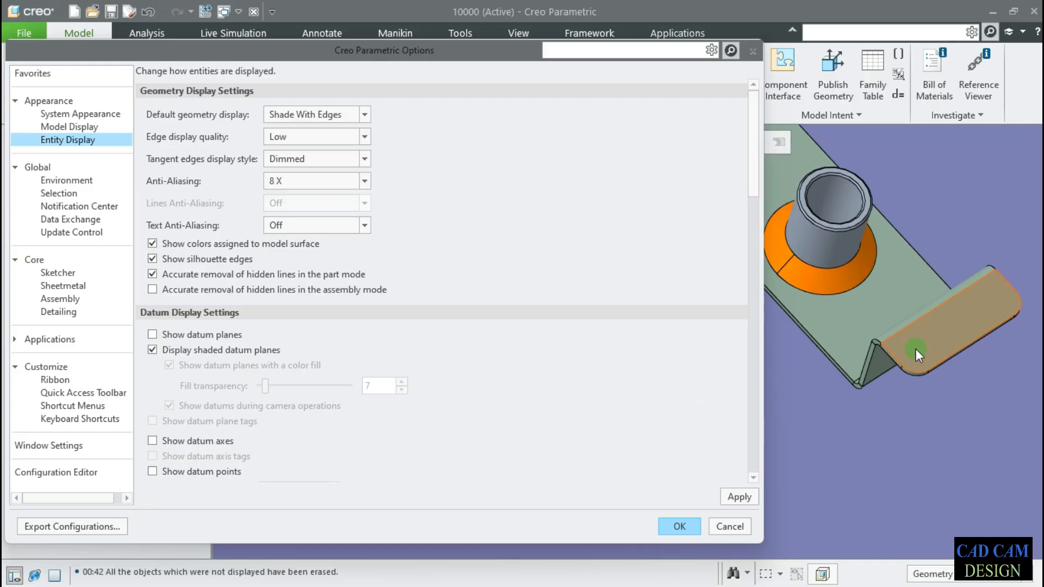
left_click(916, 350)
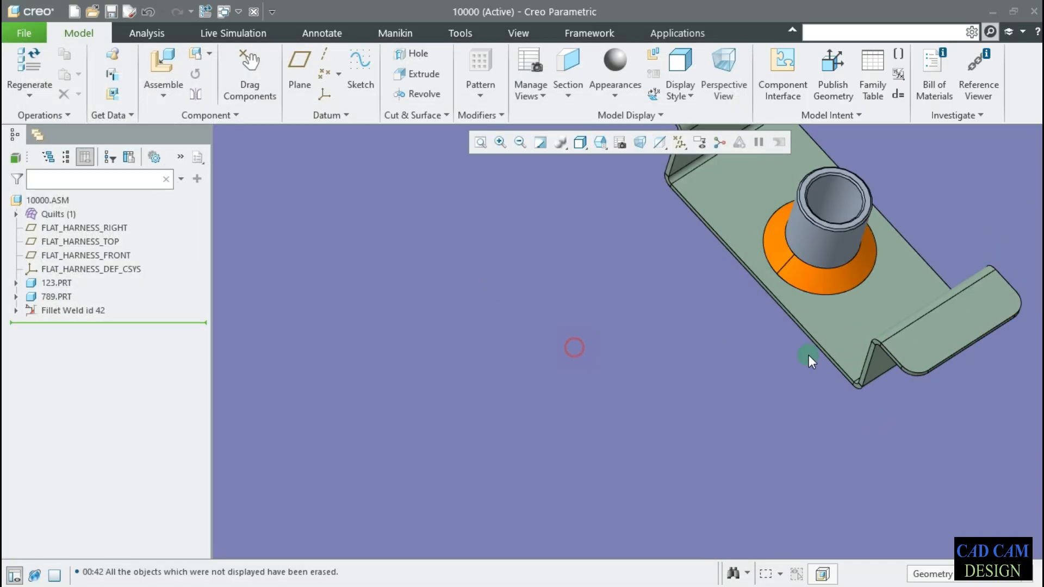
Examine how the rounded flange corner of 789.PRT is drawn at the low edge display quality.
scroll(808, 355, "down", 10)
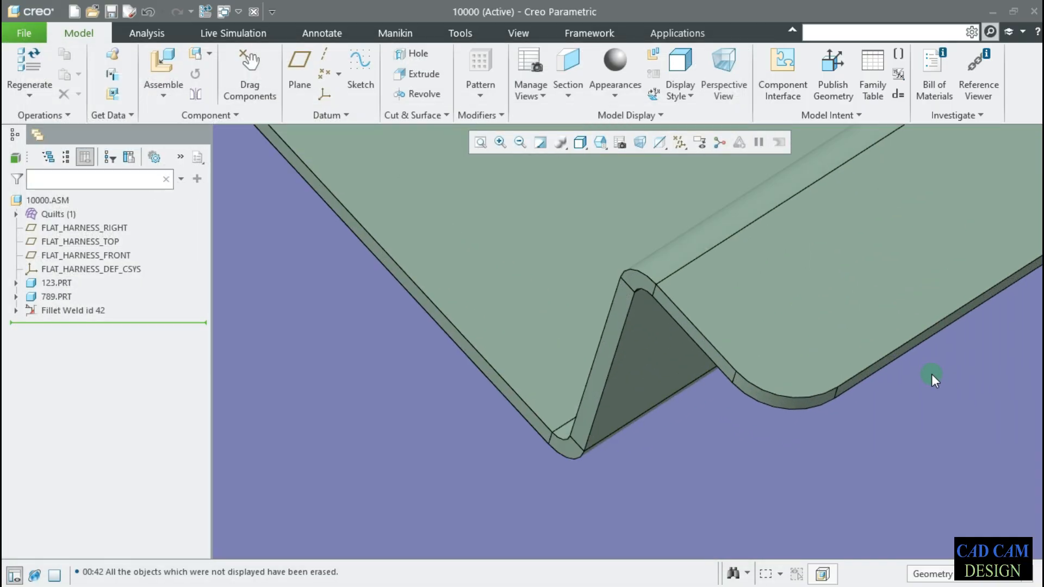
scroll(773, 397, "down", 2)
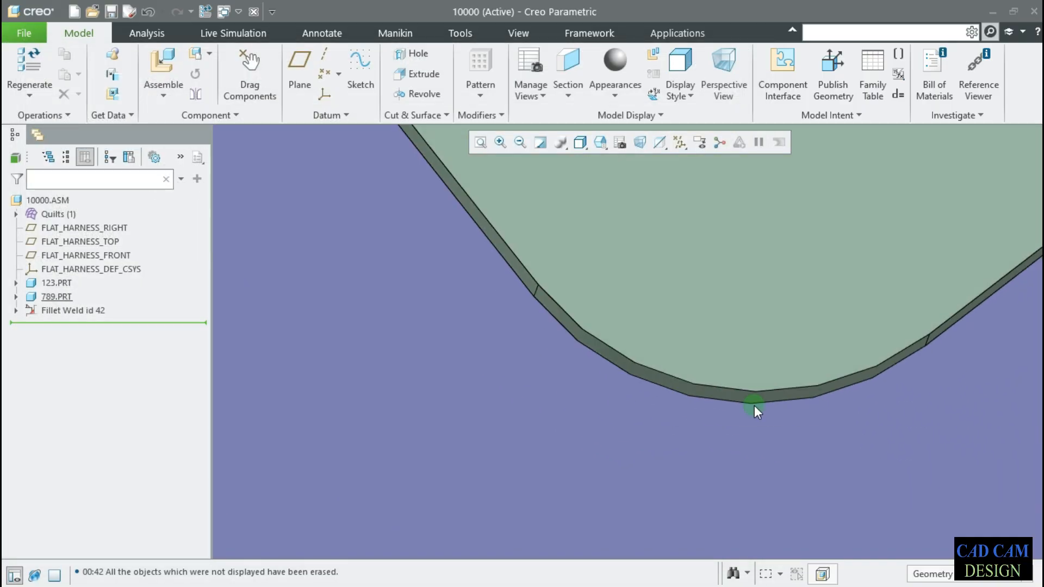
left_click(724, 327)
scroll(734, 381, "down", 5)
scroll(727, 421, "up", 6)
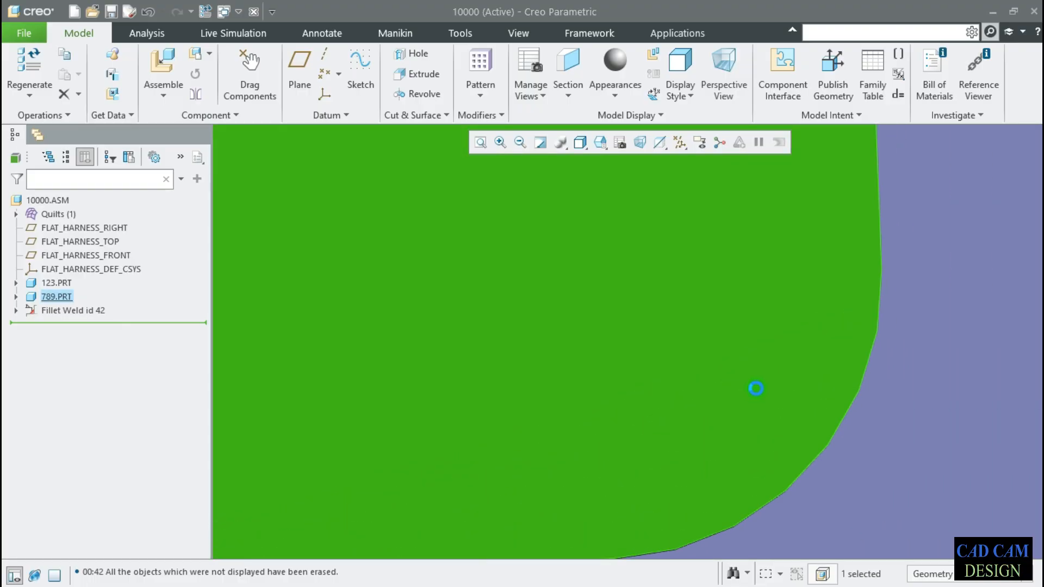
Select the rounded corner edge of 789.PRT's flange and compare its highlighted curve with the drawn low-quality edge.
scroll(751, 397, "up", 4)
scroll(746, 398, "down", 5)
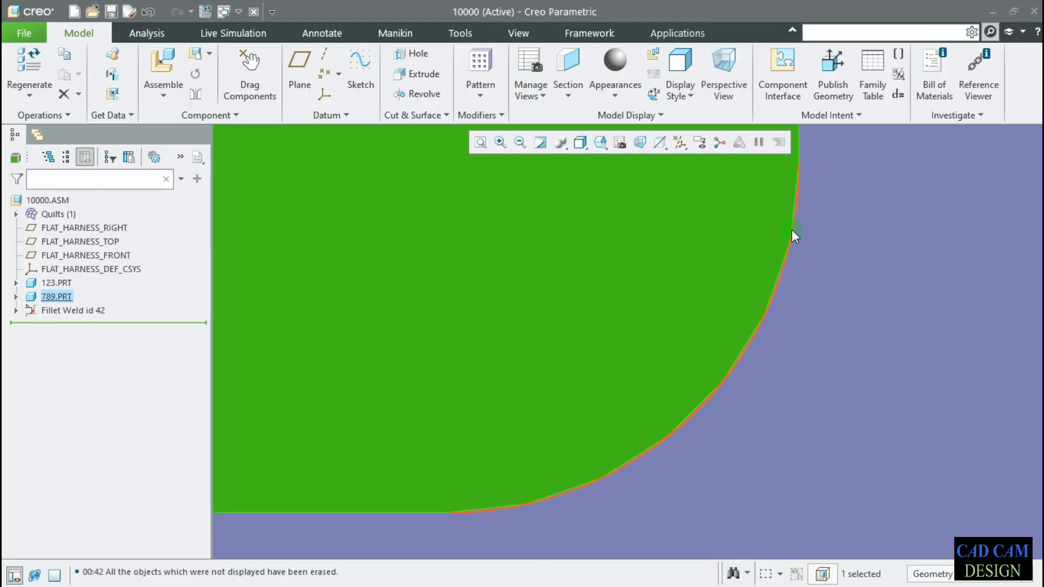
left_click(820, 334)
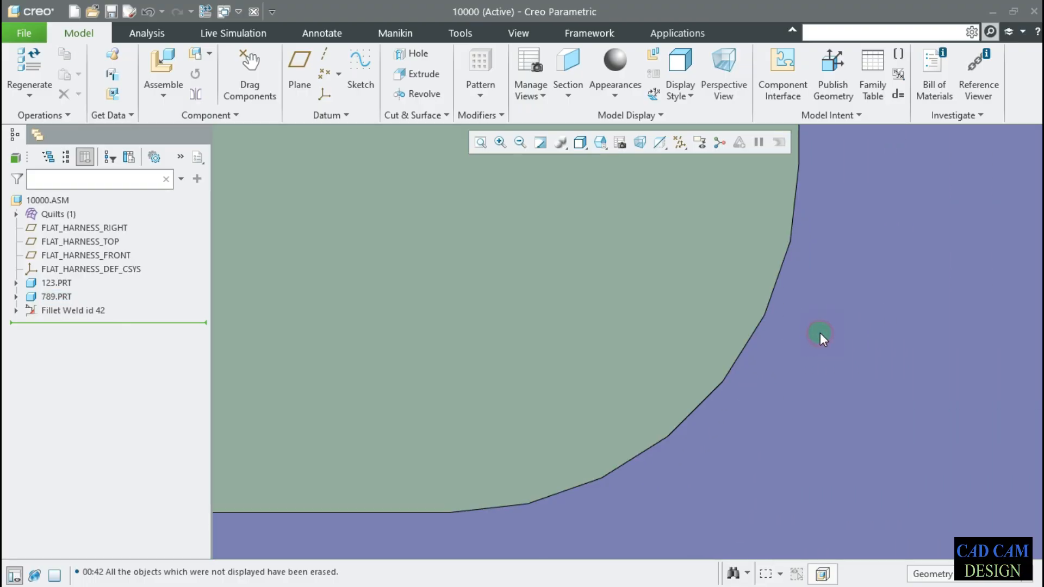
left_click(757, 335)
scroll(761, 348, "down", 2)
scroll(761, 347, "up", 2)
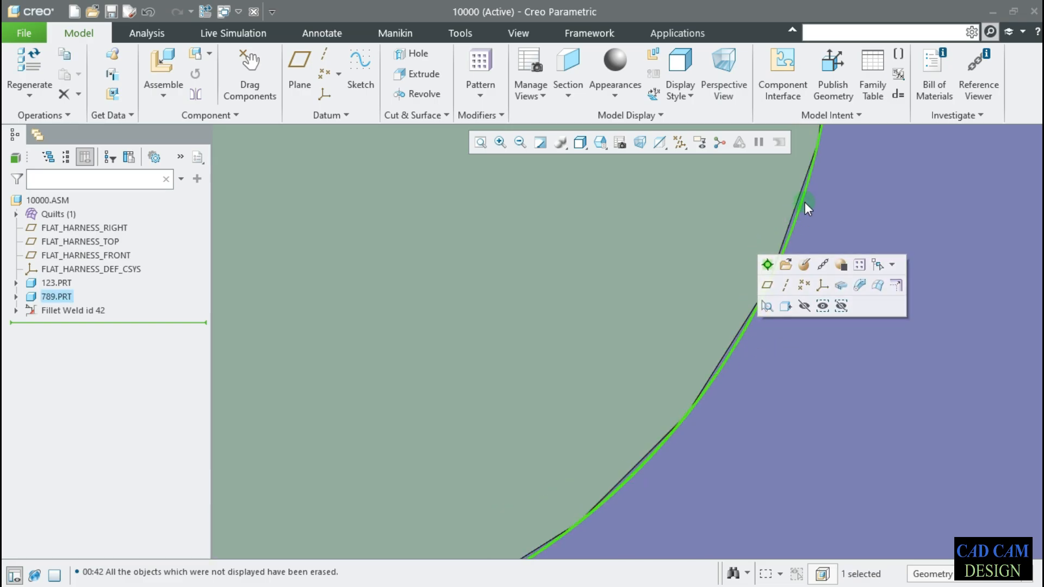
scroll(725, 354, "up", 3)
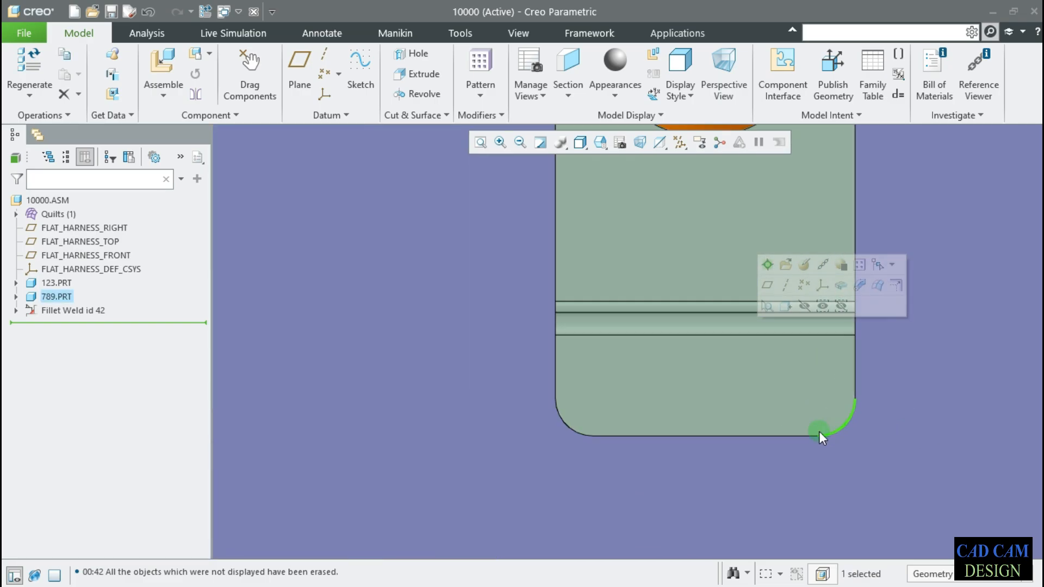
middle_click_drag(821, 426, 749, 399)
left_click(836, 333)
scroll(844, 385, "up", 3)
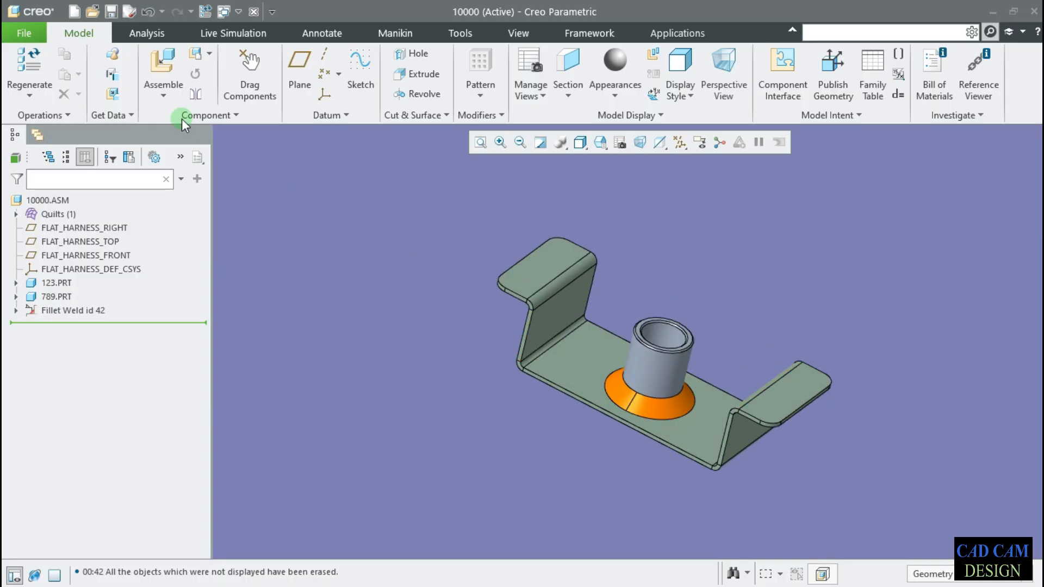
Reopen the Entity Display options and set the edge display quality to High.
left_click(22, 32)
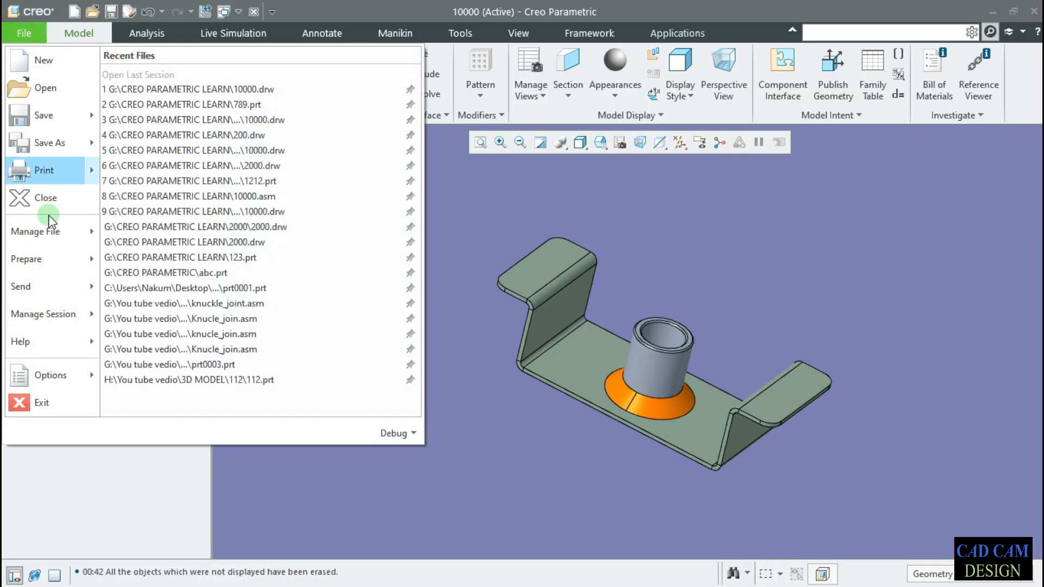
mouse_move(45, 320)
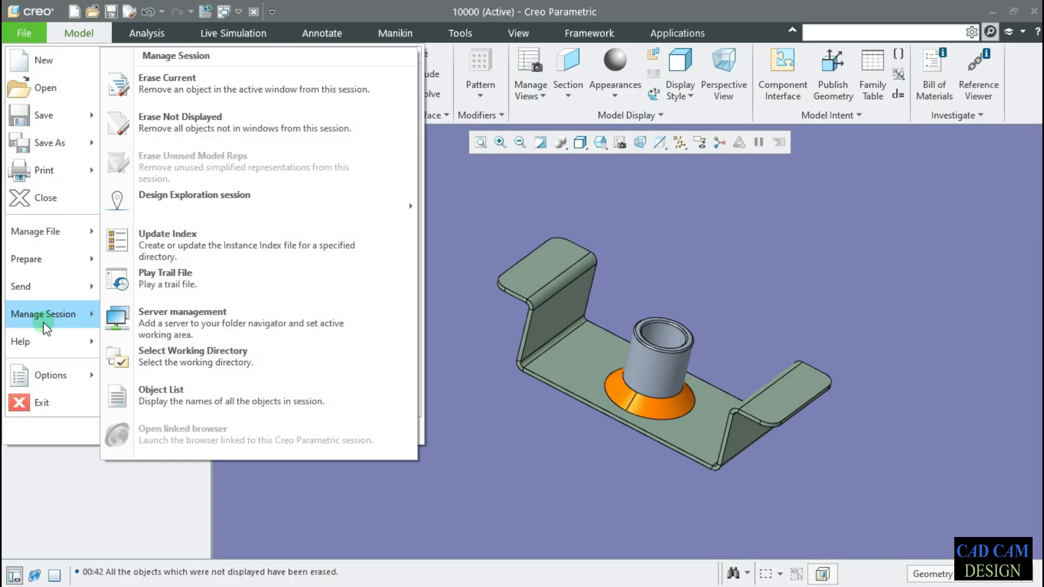
mouse_move(50, 383)
left_click(178, 102)
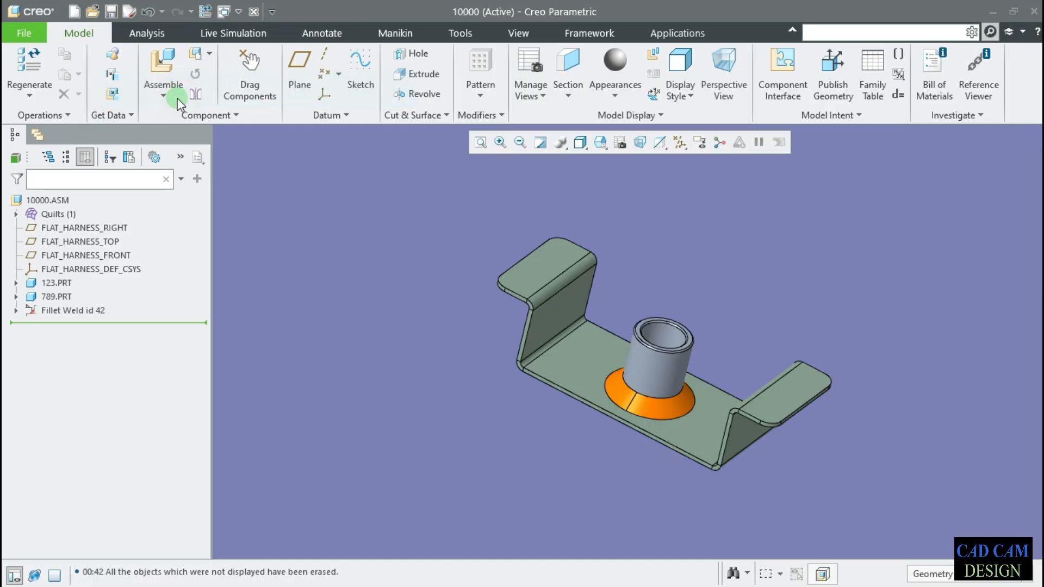
left_click(231, 143)
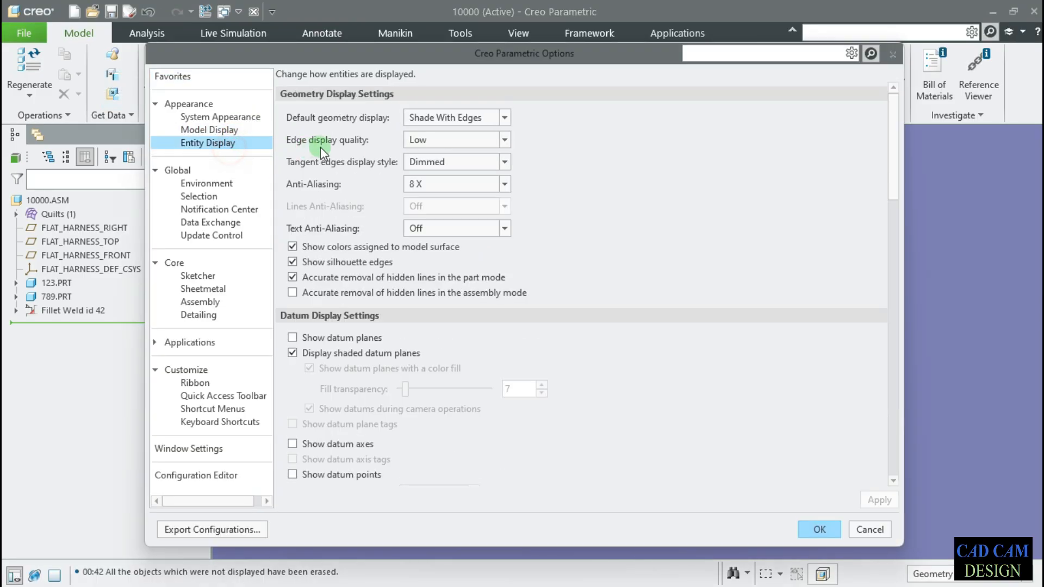
left_click(435, 142)
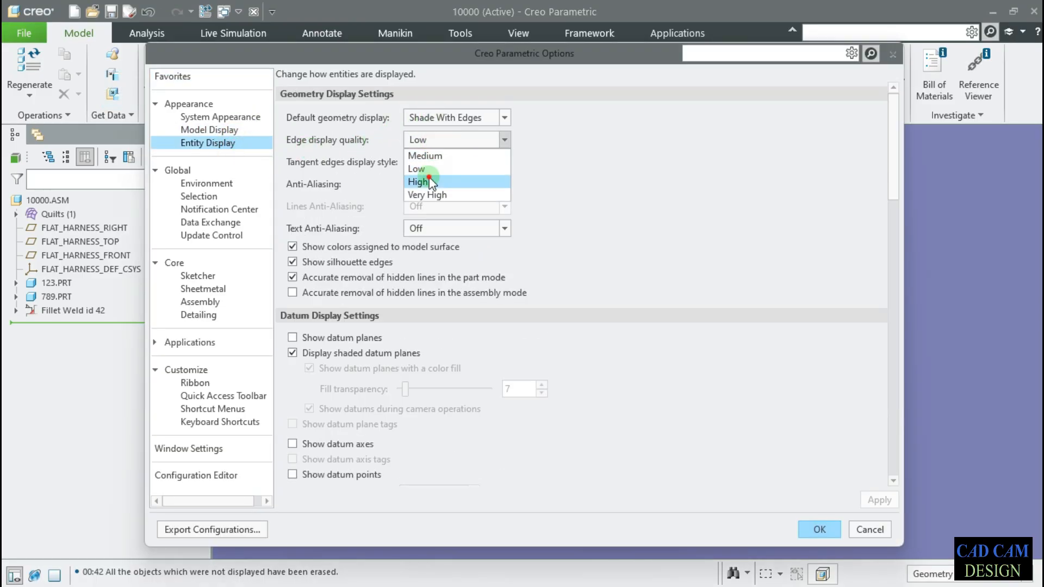
left_click(420, 173)
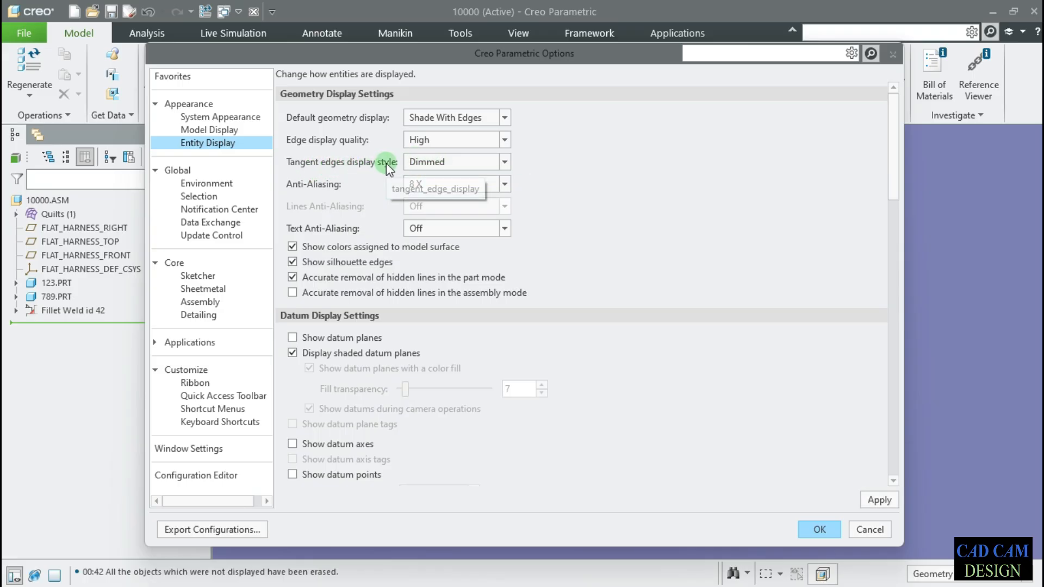
Review the tangent edges display styles, set anti-aliasing to Off, and apply the display settings.
left_click(435, 163)
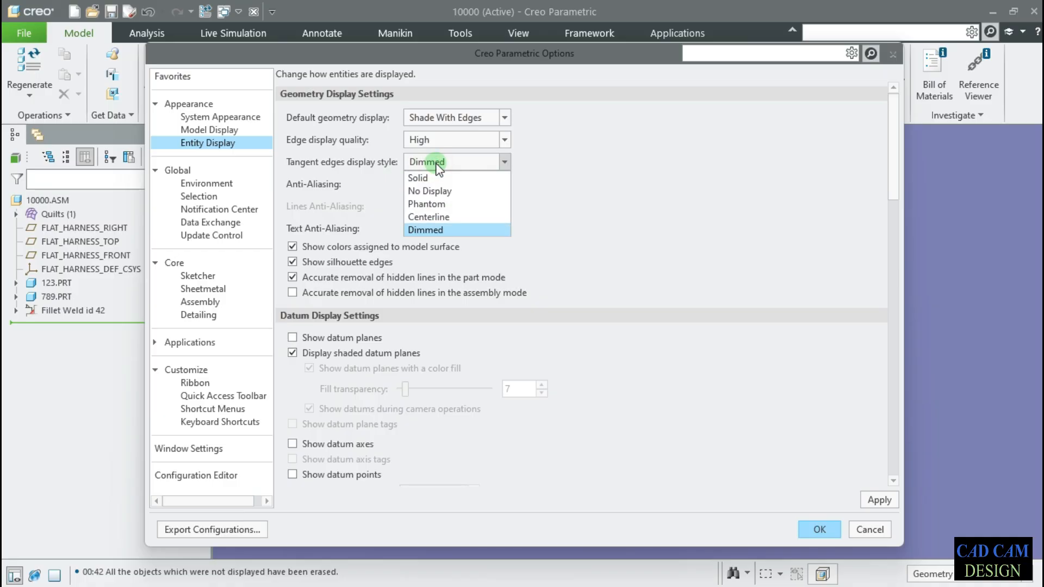
left_click(437, 163)
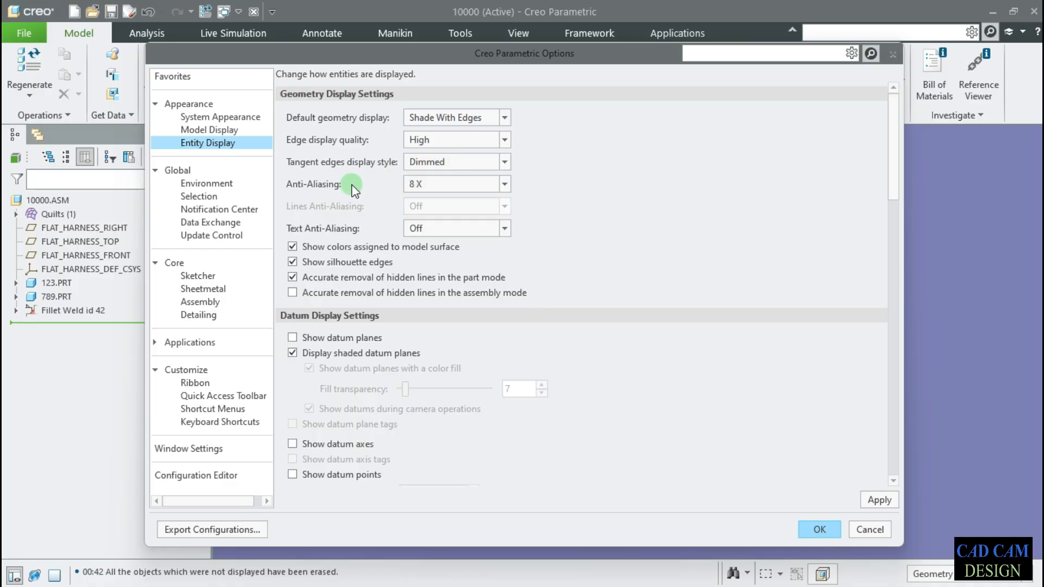
left_click(433, 185)
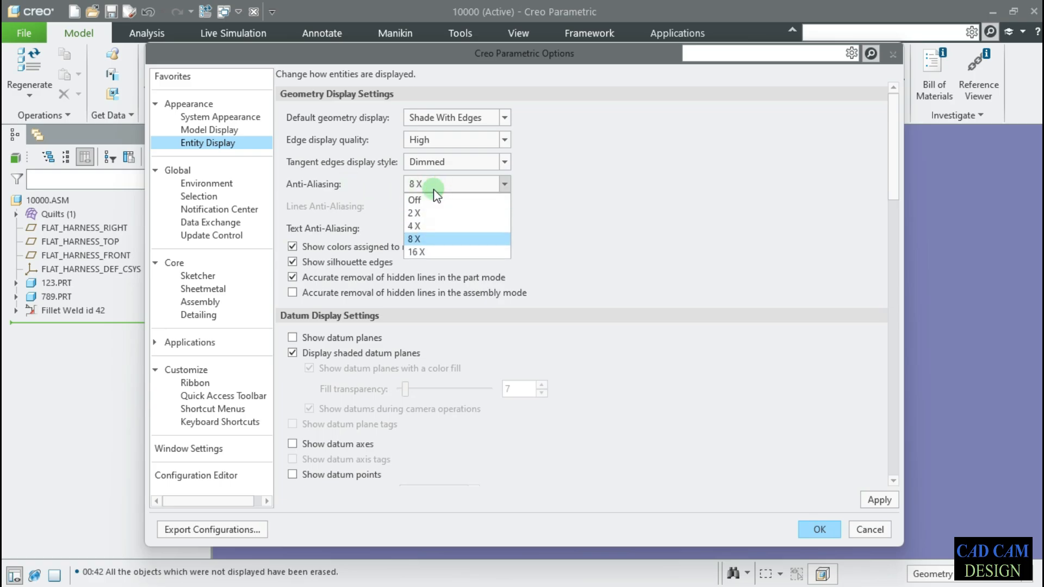
left_click(434, 202)
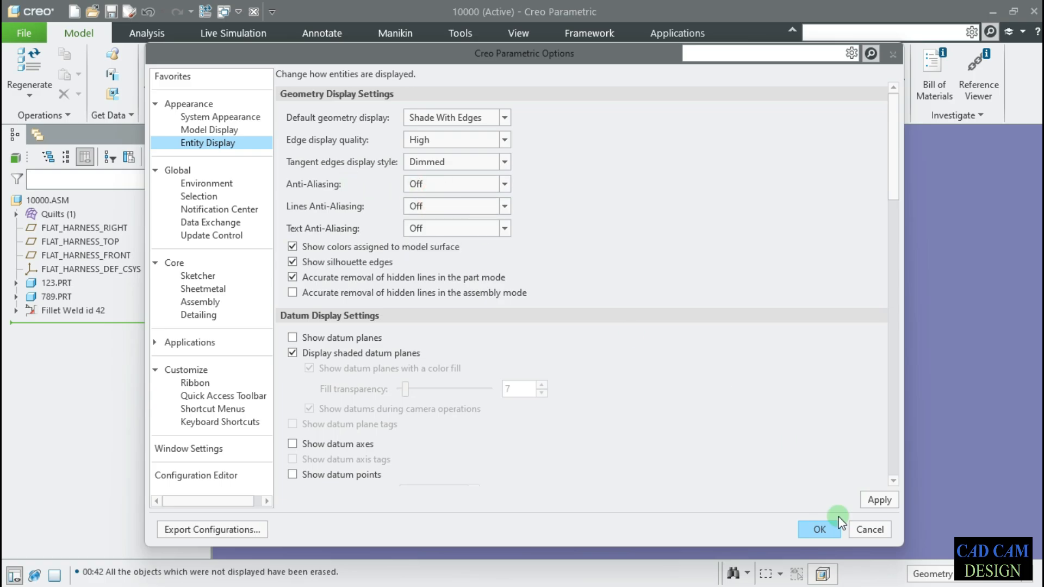
left_click(875, 496)
left_click(818, 530)
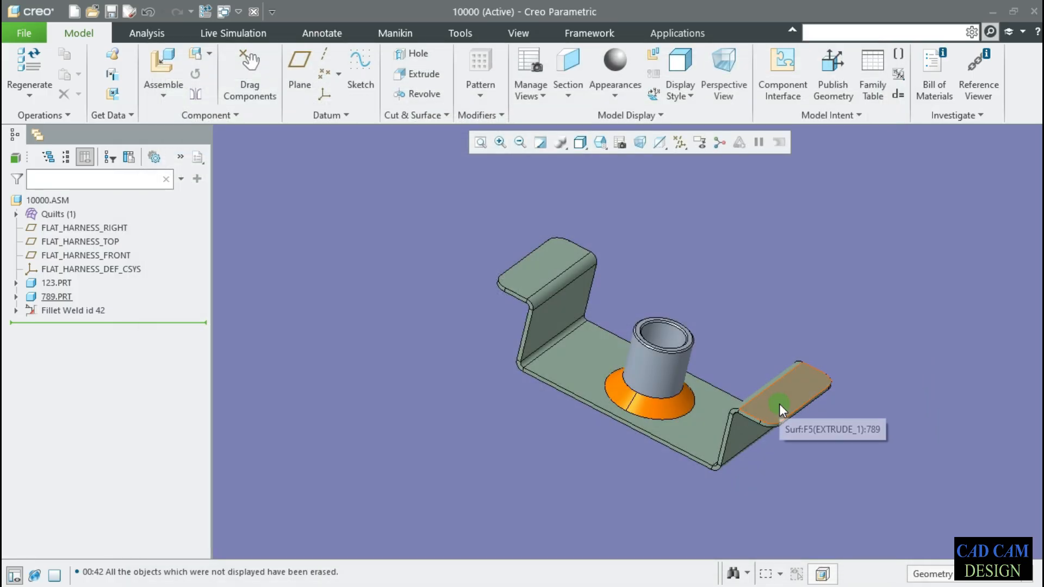
Examine the rounded flange corner of 789.PRT at high edge display quality with anti-aliasing off.
scroll(786, 430, "down", 5)
middle_click_drag(772, 454, 755, 455)
scroll(755, 455, "down", 1)
scroll(746, 435, "up", 1)
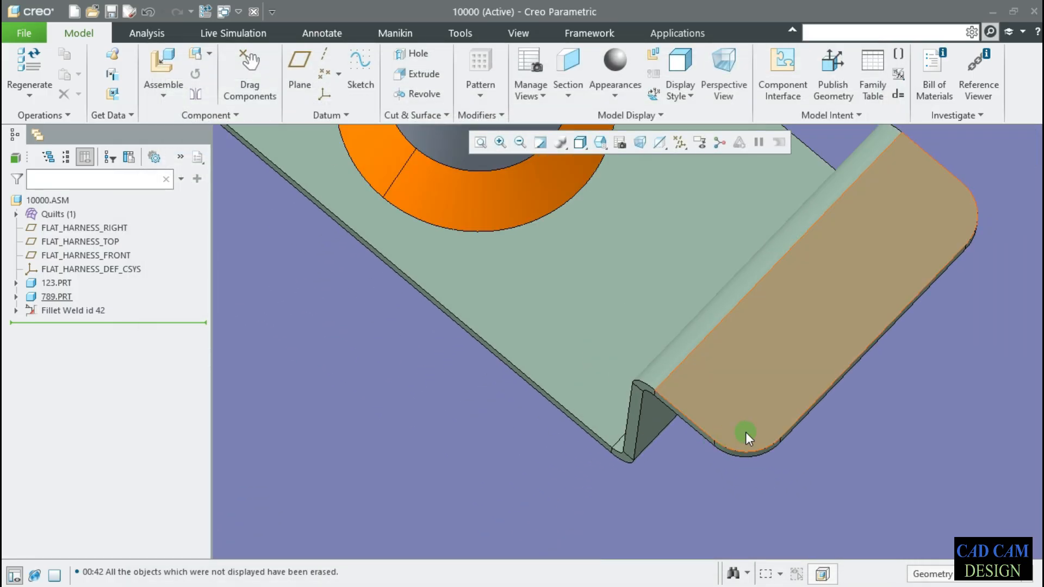
left_click(758, 427)
left_click(786, 403)
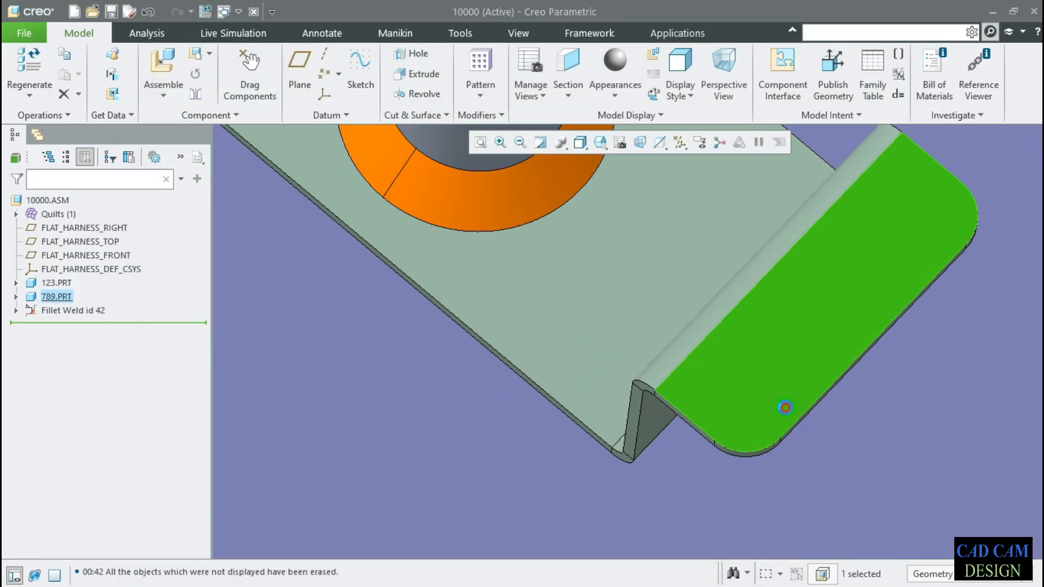
scroll(687, 431, "up", 3)
scroll(690, 473, "down", 6)
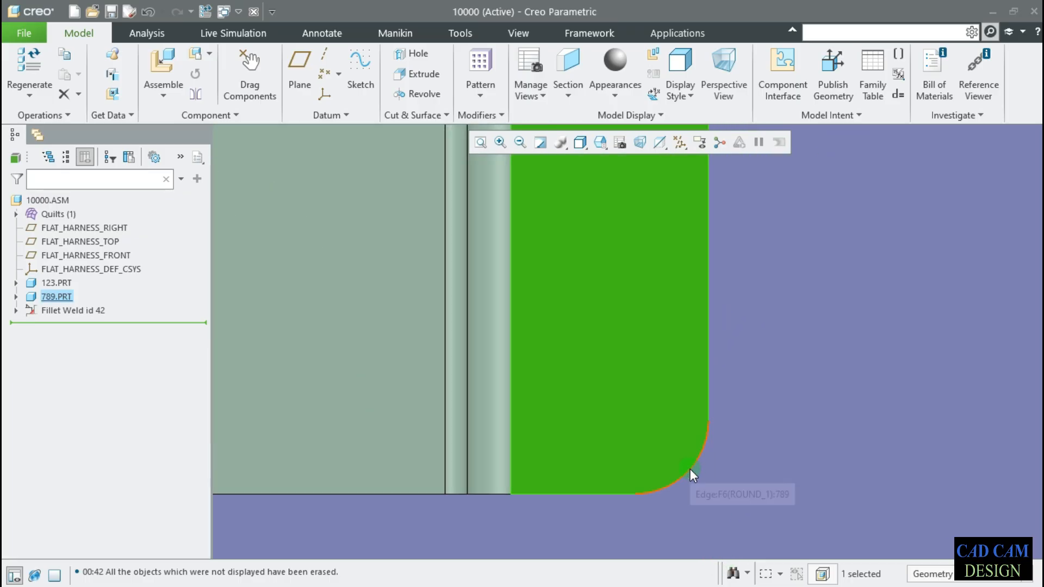
left_click(851, 465)
scroll(745, 408, "up", 2)
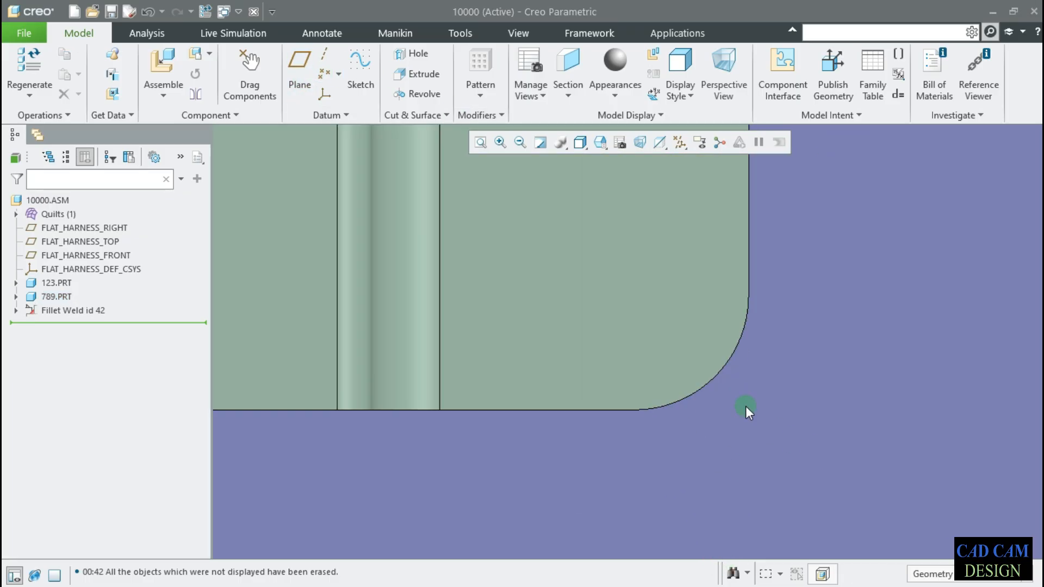
Switch to File Explorer and view the ANTI ALIASING ENTITY DISPLAY image full screen from G:\CREO PARAMETRIC LEARN\IMAGE.
key("super+e")
left_click(87, 464)
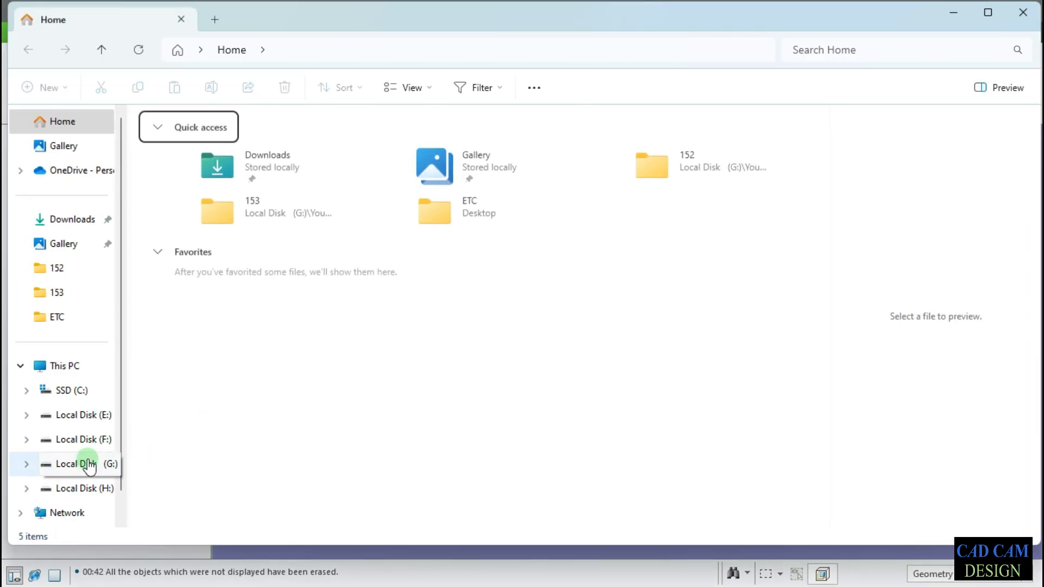
left_click(198, 177)
double_click(198, 177)
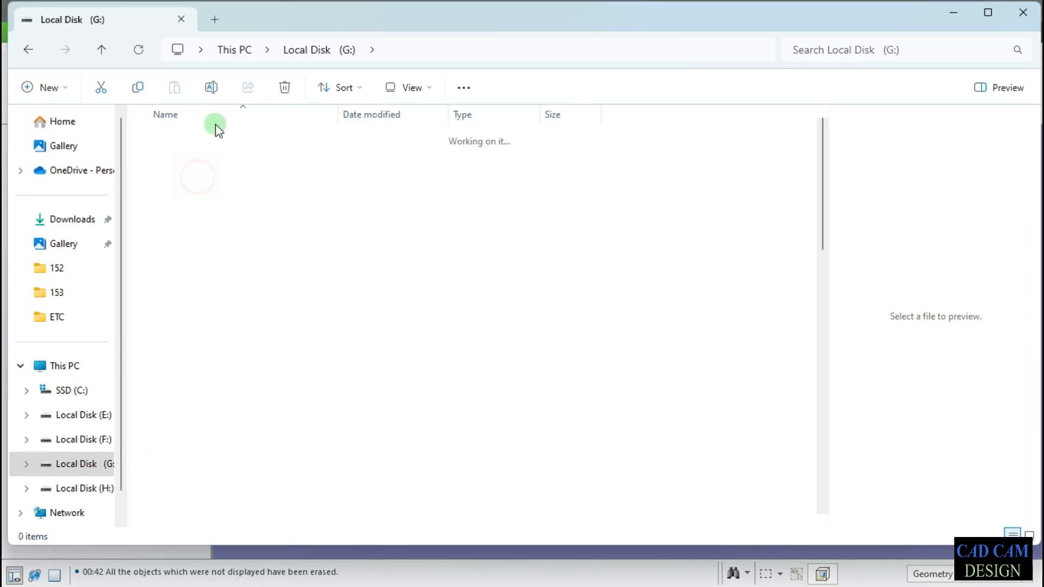
double_click(194, 179)
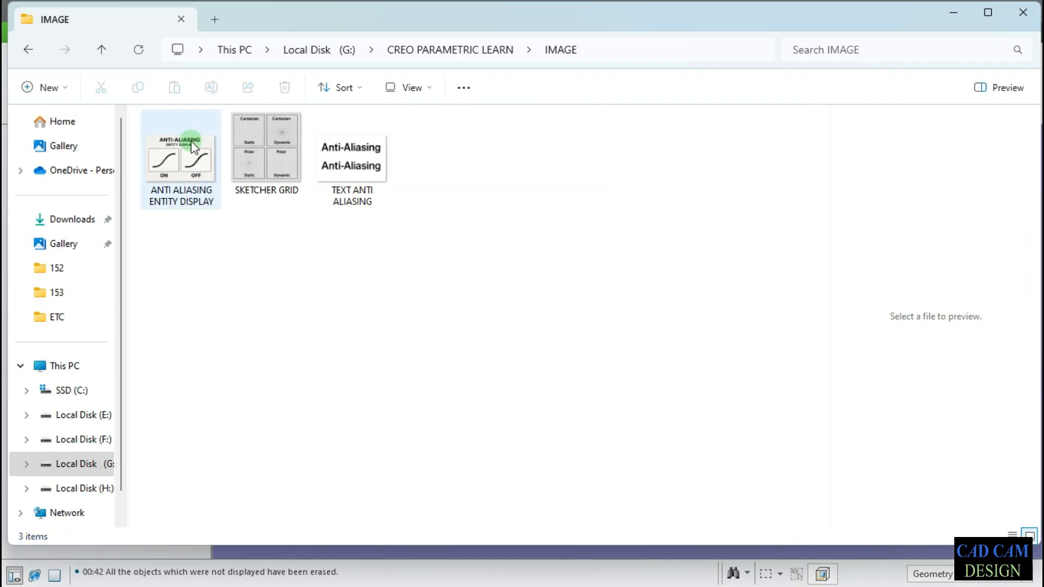
left_click(185, 153)
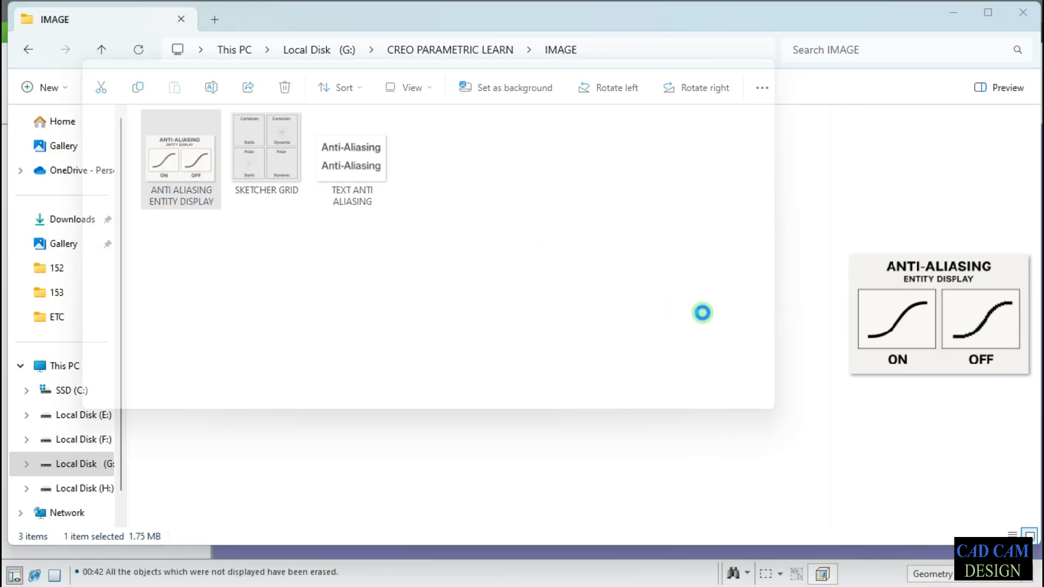
key("Return")
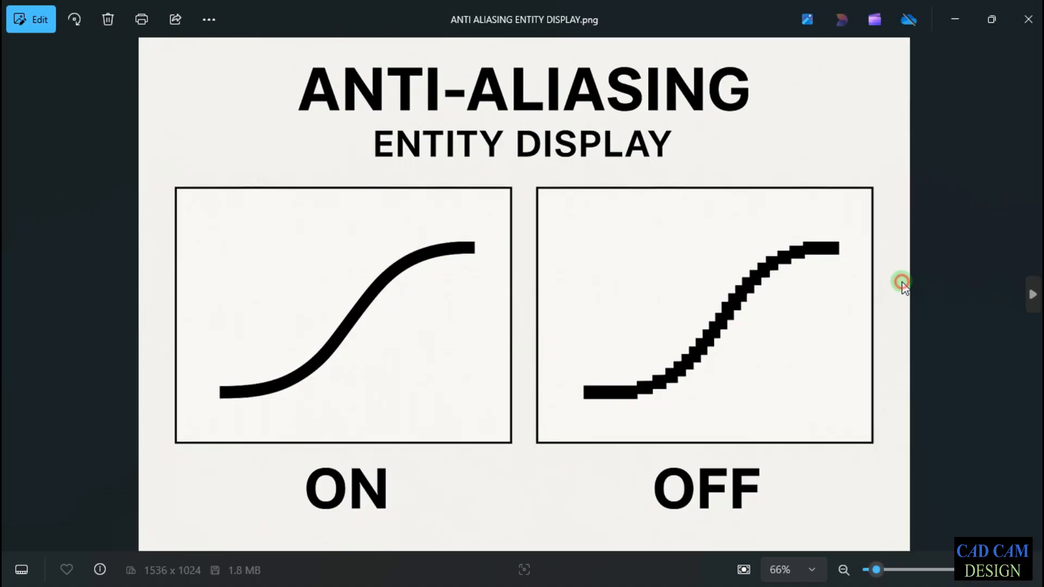
double_click(955, 422)
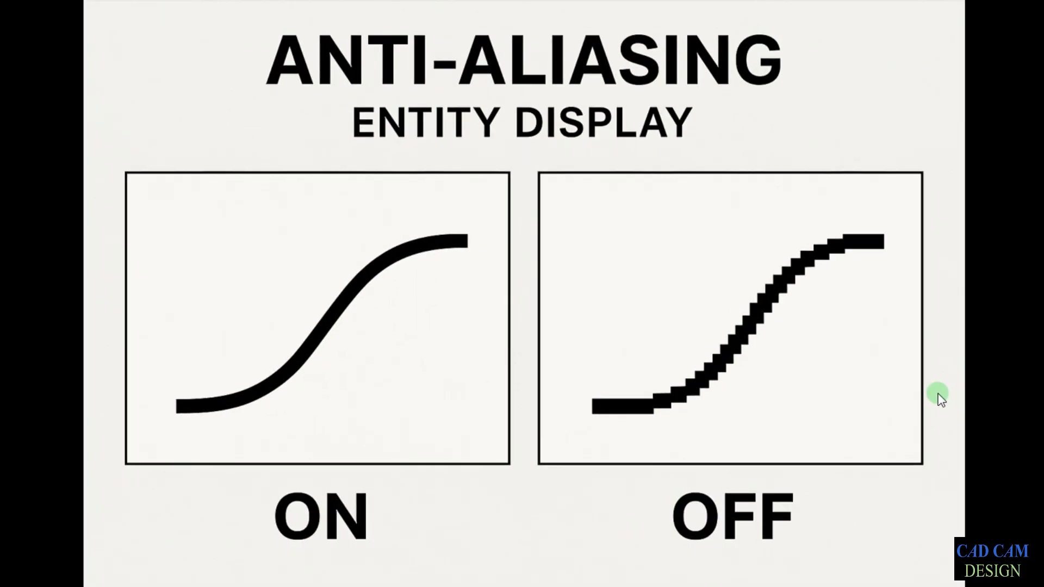
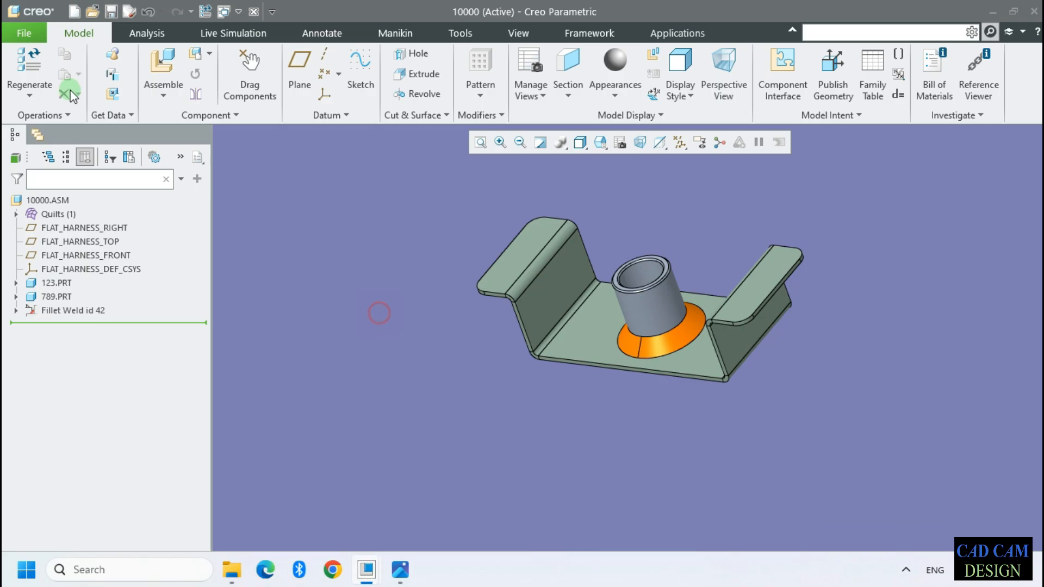
Open the Creo Parametric options and display the Entity Display settings to review text anti-aliasing.
left_click(24, 33)
mouse_move(42, 377)
left_click(178, 103)
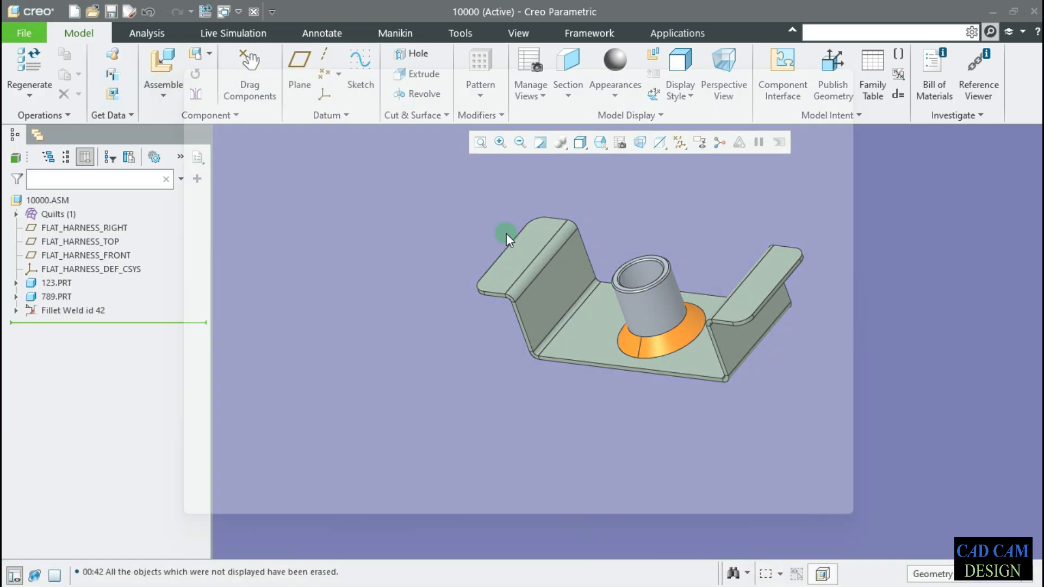
left_click(230, 134)
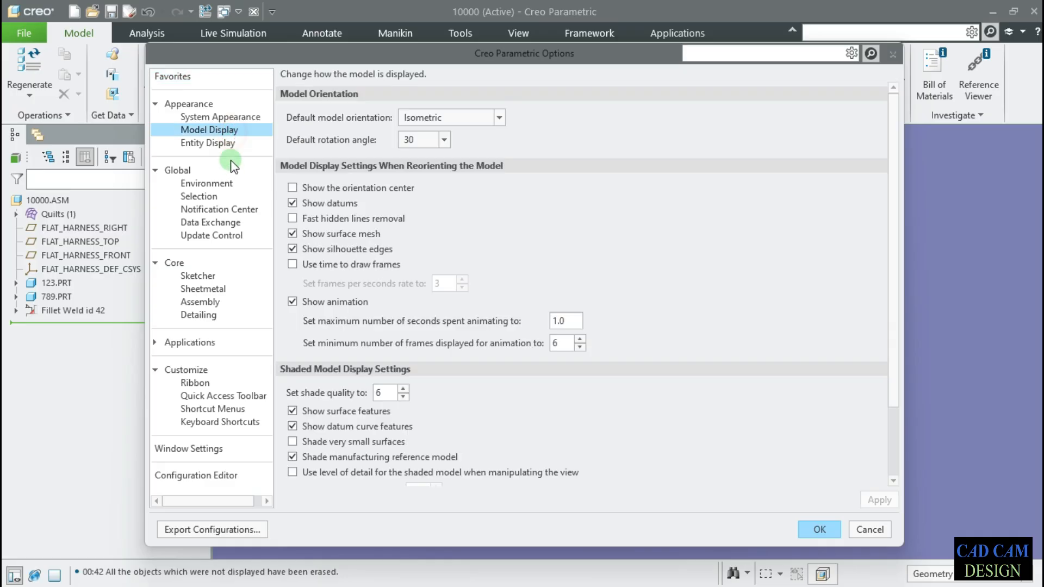
left_click(229, 143)
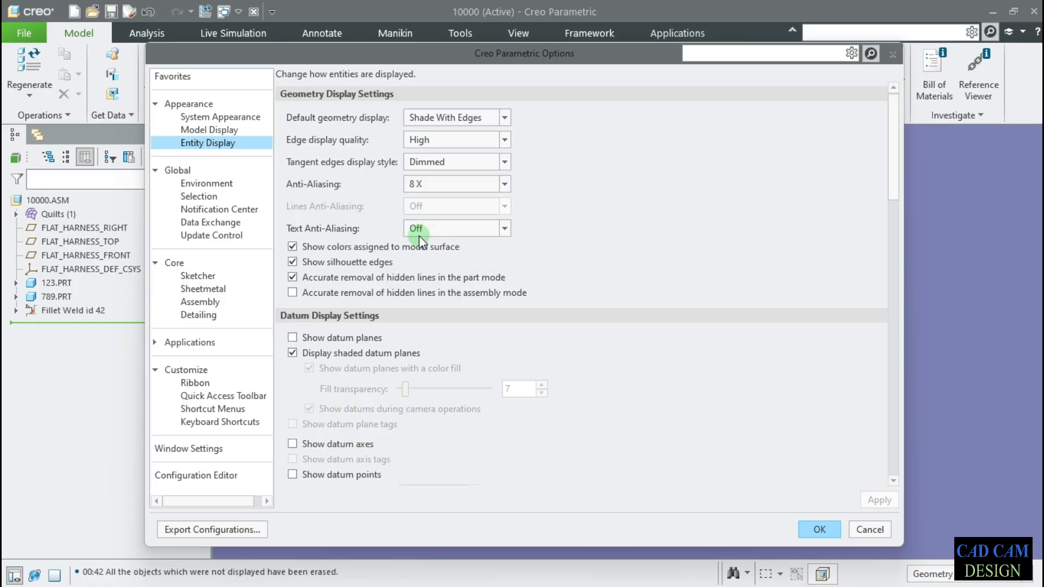
Switch to the image viewer to examine TEXT ANTI ALIASING.png, and return to Creo's Entity Display options.
key("alt+Tab")
key("Tab")
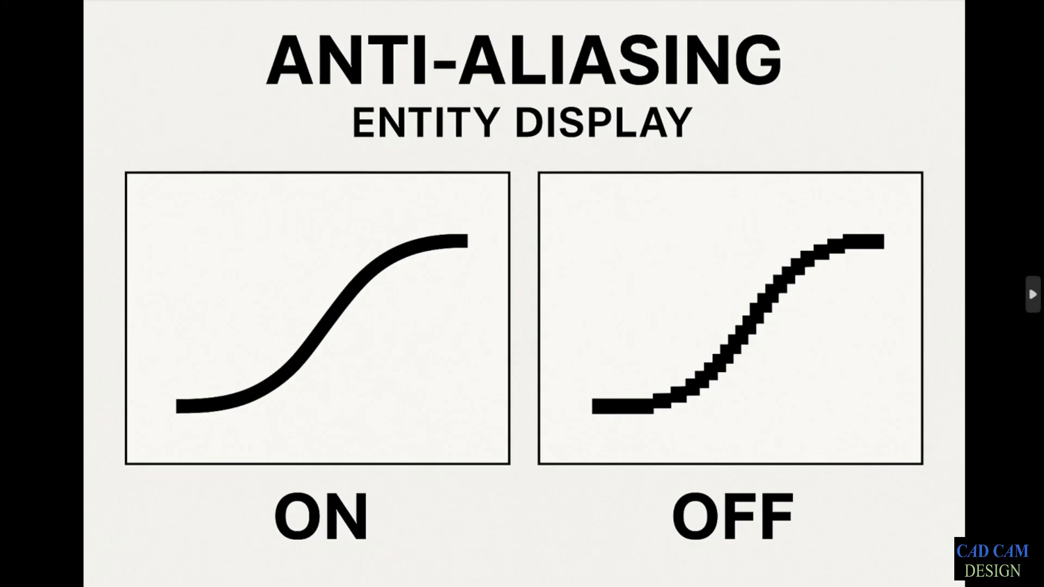
left_click(1033, 298)
left_click(1033, 302)
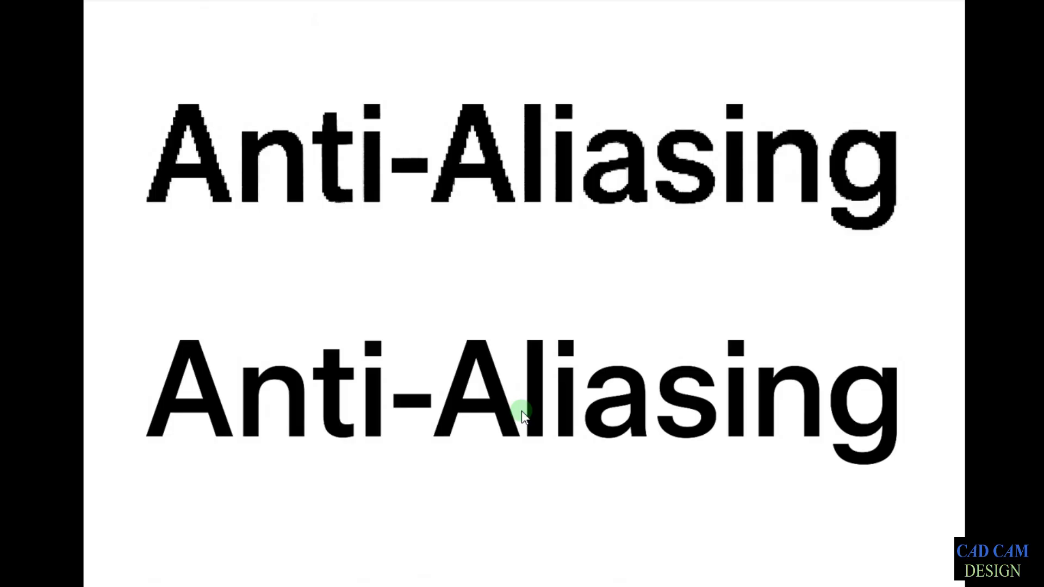
key("alt+Tab")
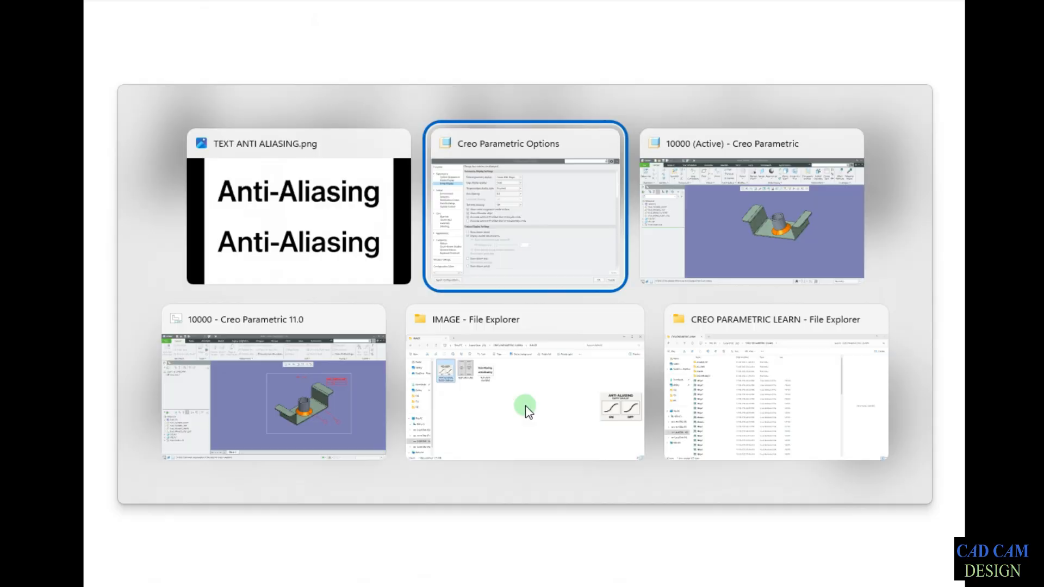
left_click(533, 225)
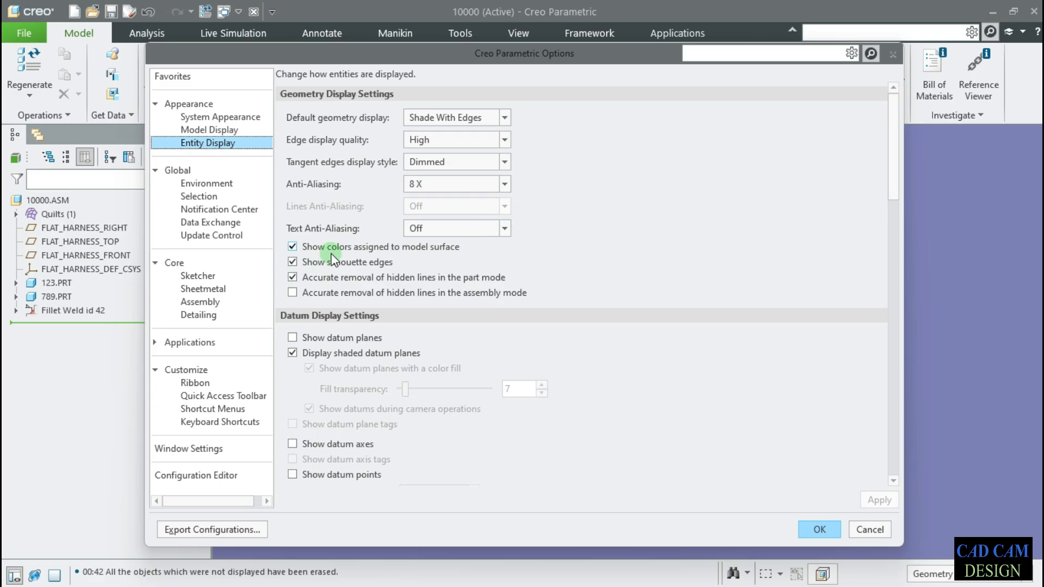
mouse_move(442, 278)
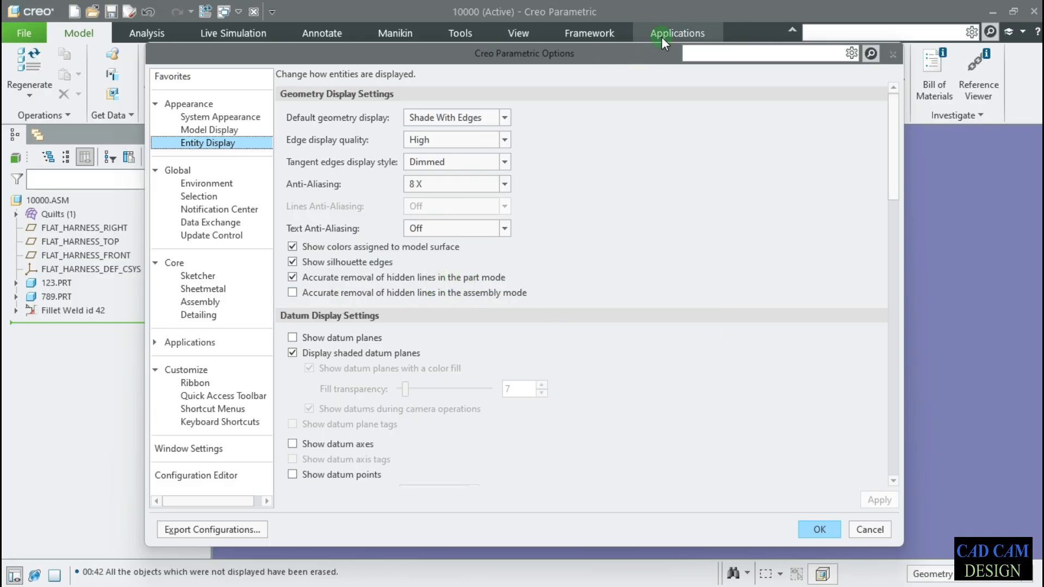
Move the options dialog aside and assign a green appearance to component 123.PRT.
left_click_drag(651, 46, 471, 38)
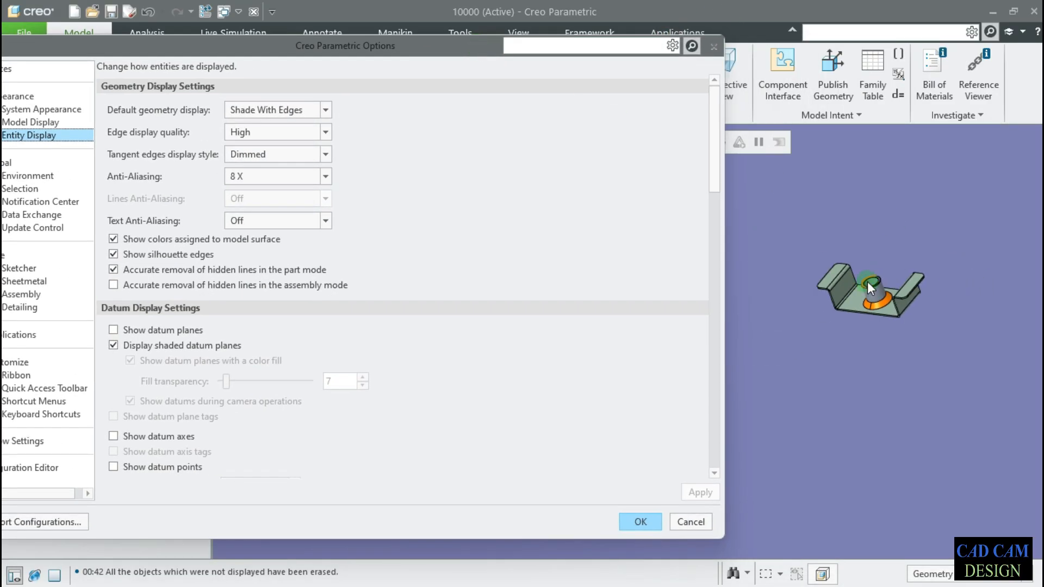
scroll(867, 282, "up", 5)
left_click(889, 323)
left_click(528, 33)
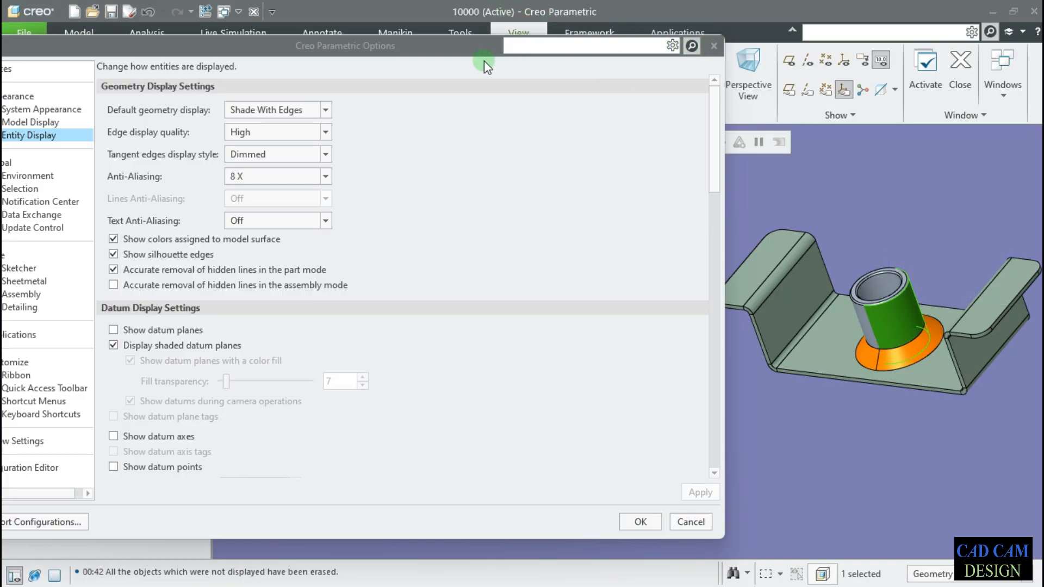
left_click_drag(506, 48, 648, 508)
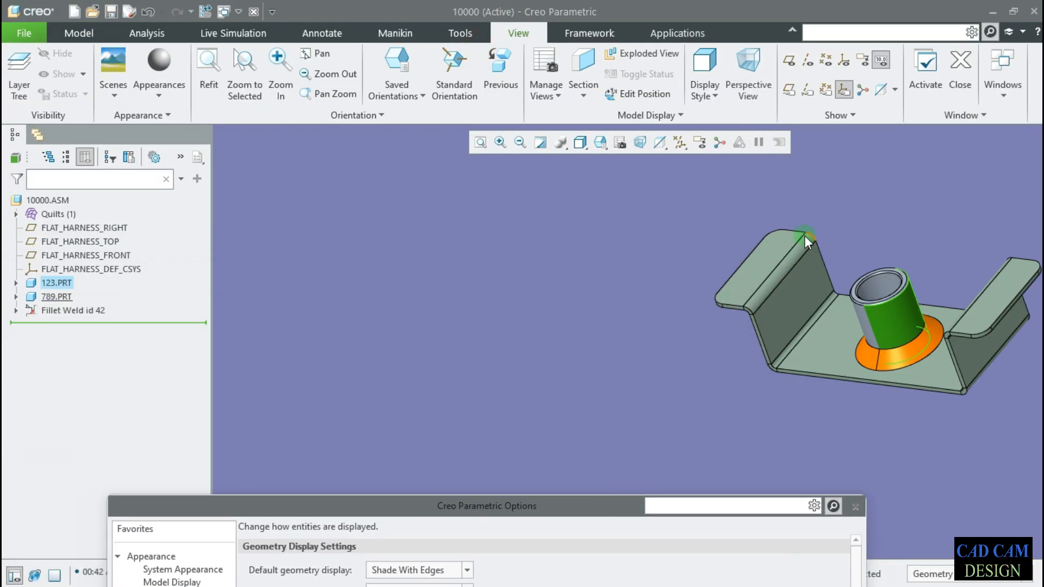
scroll(812, 253, "down", 4)
scroll(778, 270, "down", 4)
left_click(62, 284)
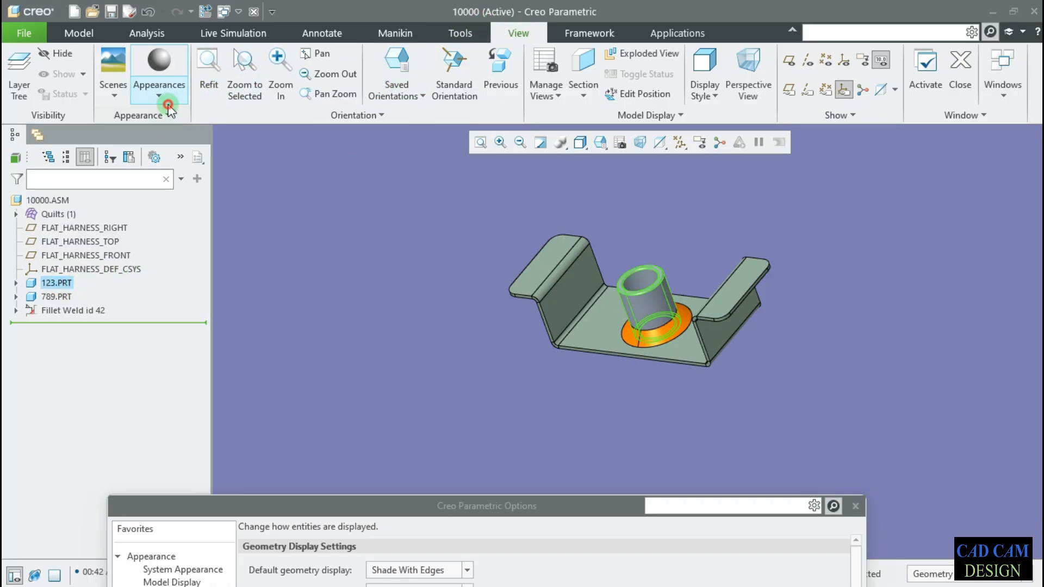
left_click(168, 84)
left_click(169, 84)
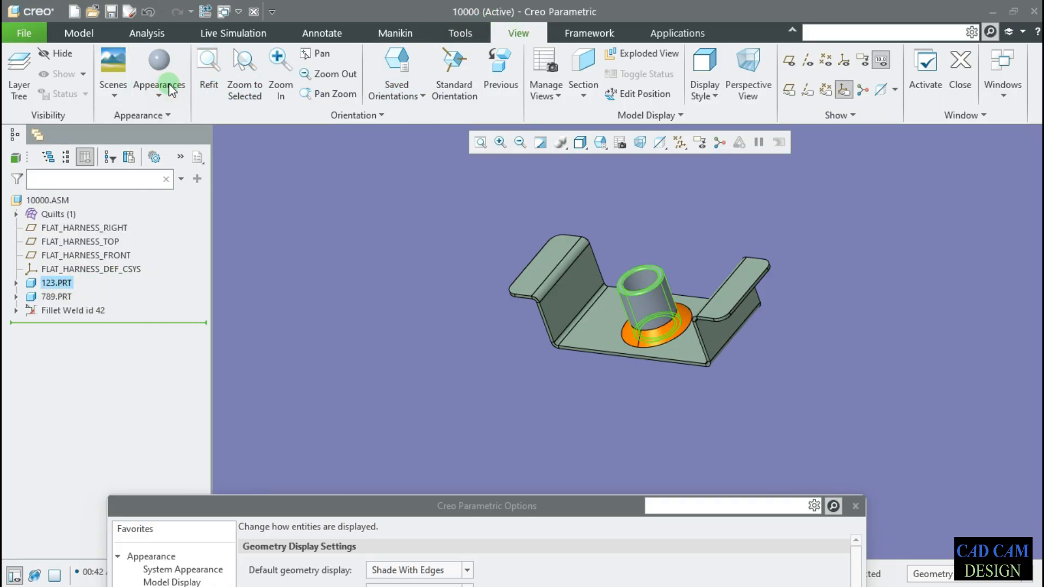
left_click(168, 93)
left_click(247, 206)
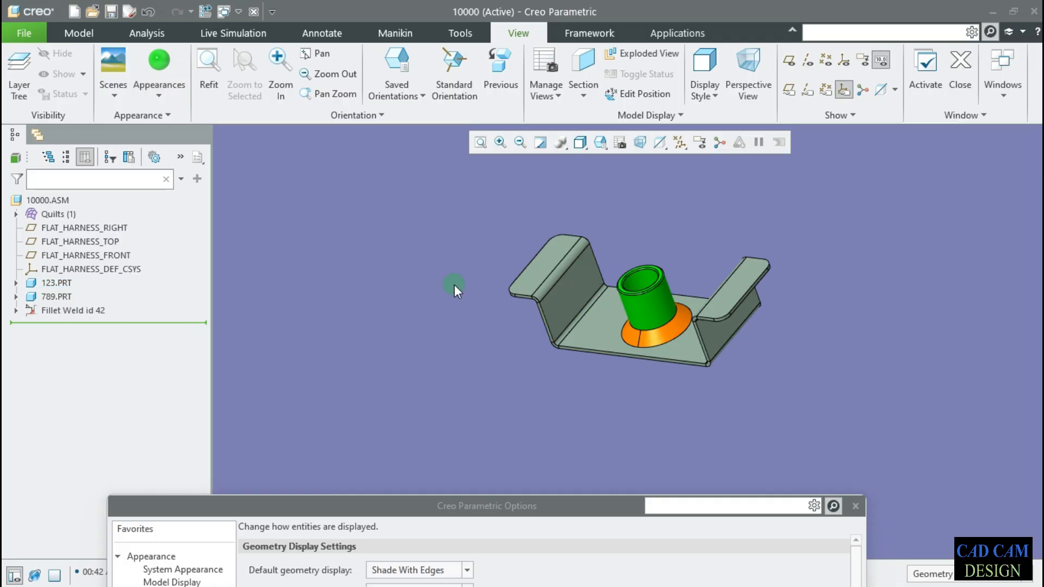
Turn off the display of colors assigned to model surfaces, apply it, and inspect the assembly.
scroll(434, 274, "down", 3)
scroll(1006, 294, "up", 2)
left_click_drag(614, 520, 530, 89)
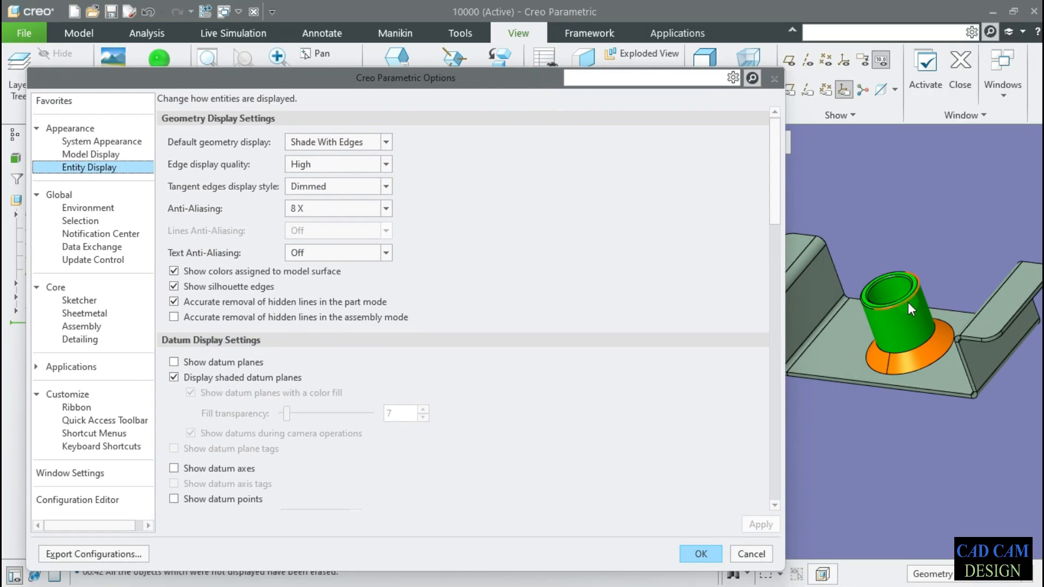
scroll(905, 299, "up", 2)
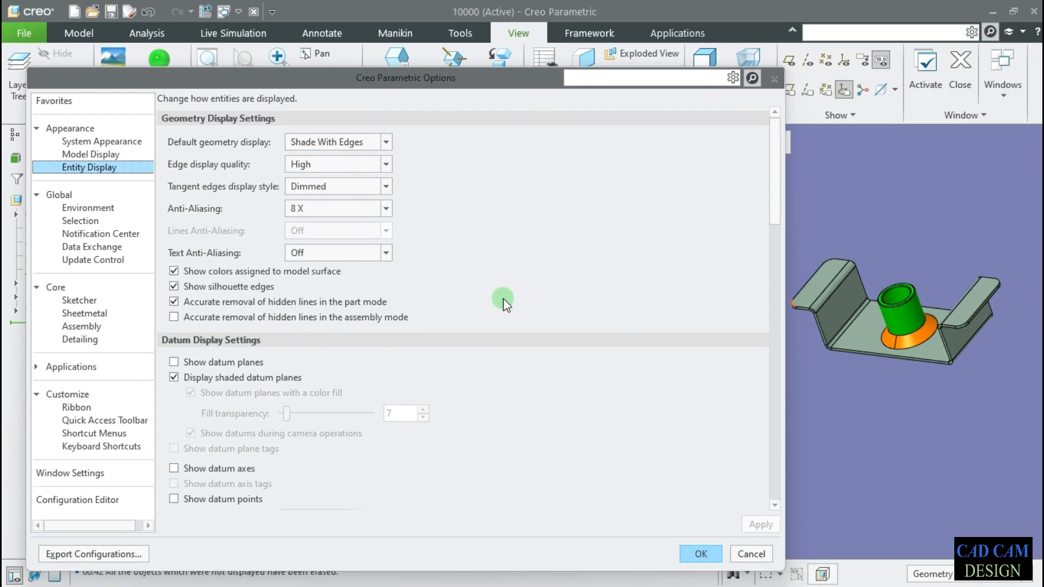
left_click(201, 271)
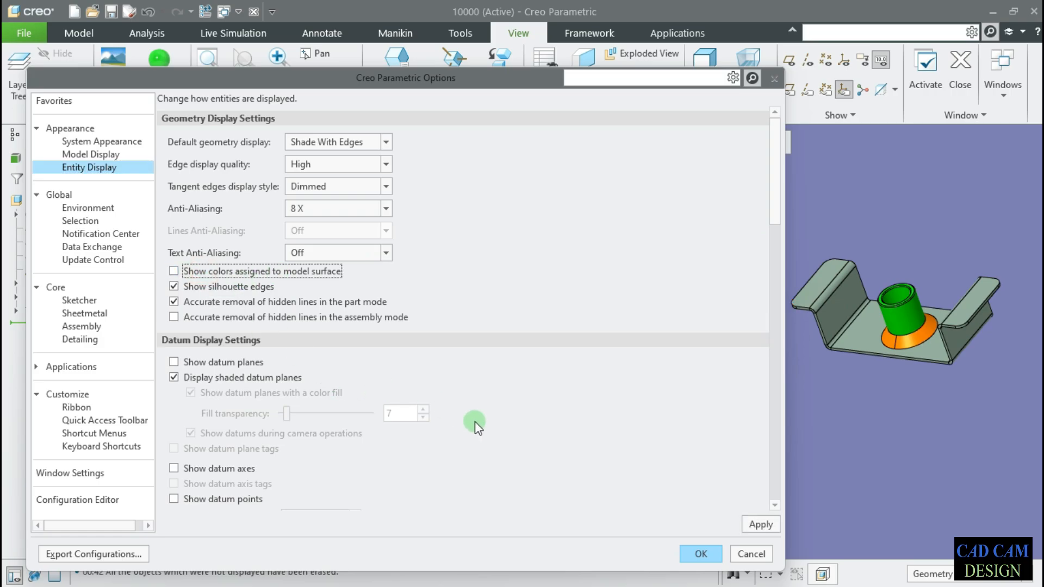
left_click(759, 525)
scroll(900, 273, "down", 5)
scroll(929, 302, "up", 3)
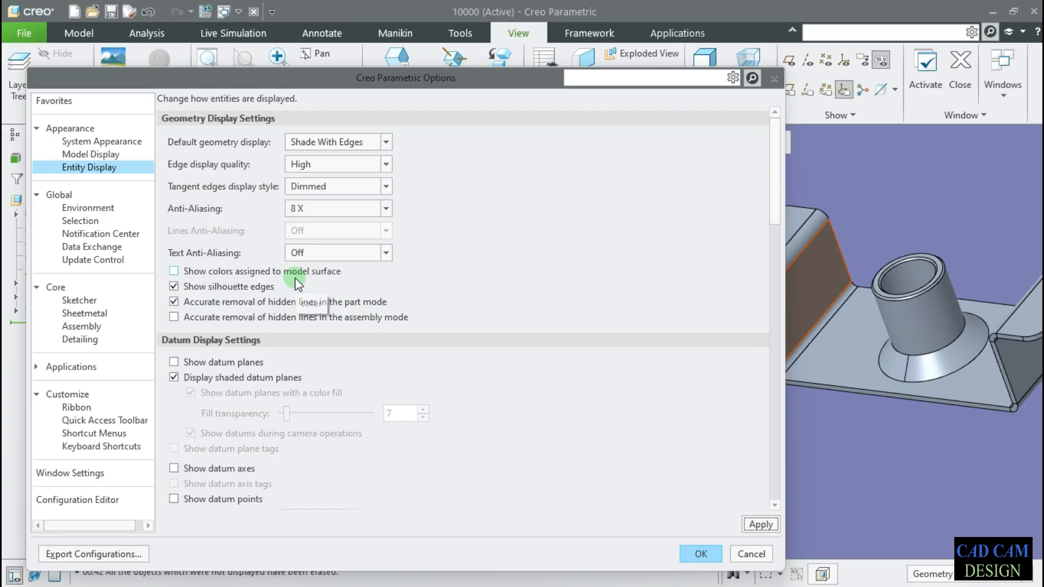
Re-enable colors assigned to model surfaces and turn off accurate removal of hidden lines in part mode, applying both settings.
left_click(251, 272)
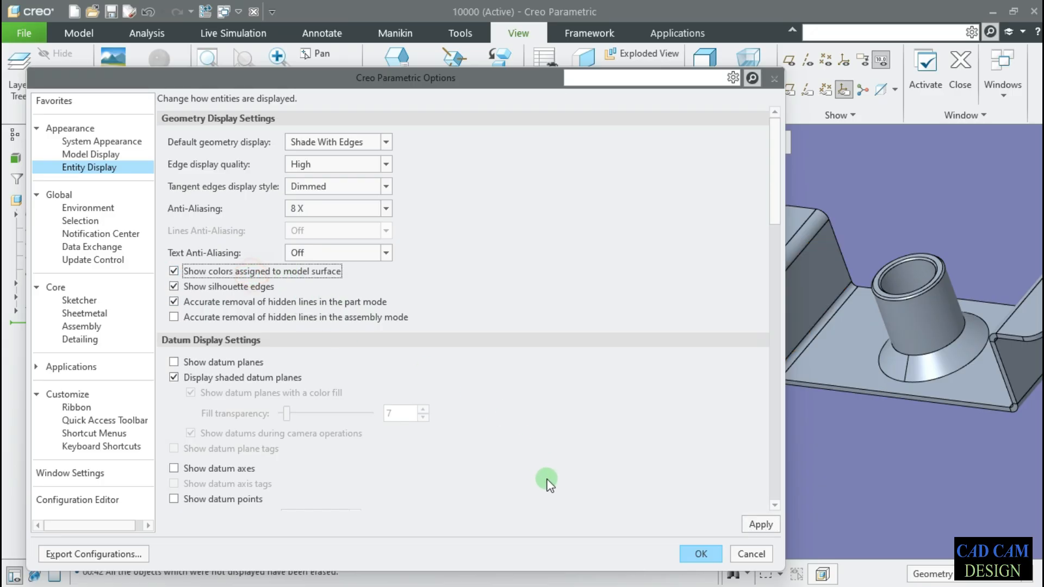
left_click(756, 524)
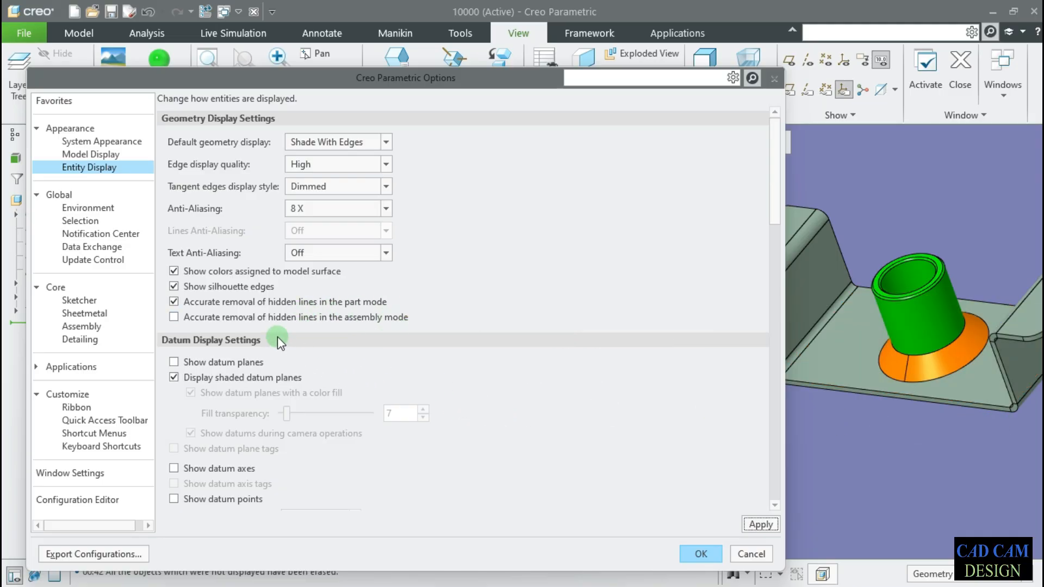
left_click(238, 304)
left_click(761, 525)
Review the datum, dimension and annotation, and assembly display settings of Entity Display.
scroll(334, 356, "down", 2)
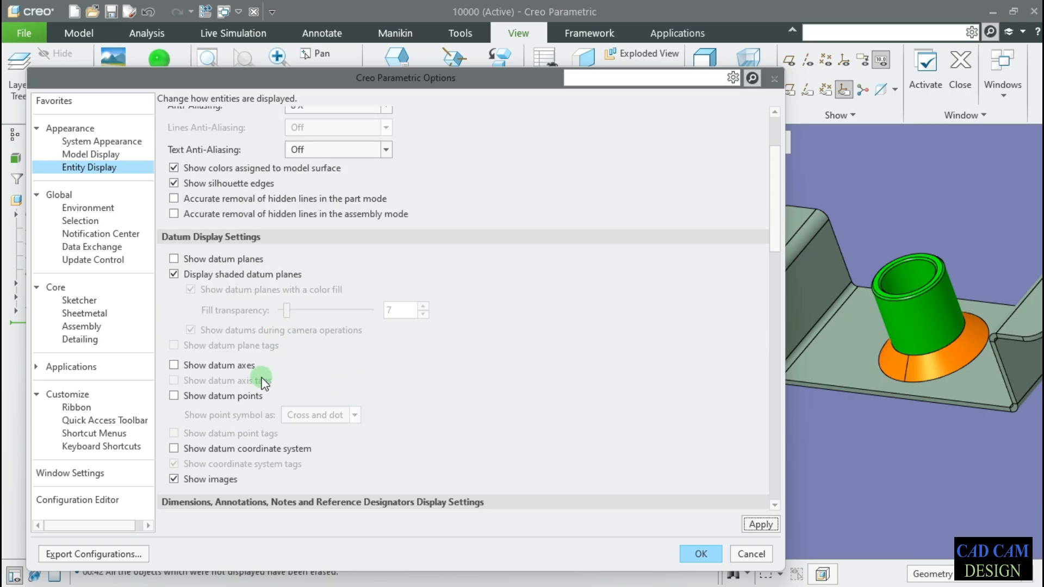
scroll(374, 409, "down", 2)
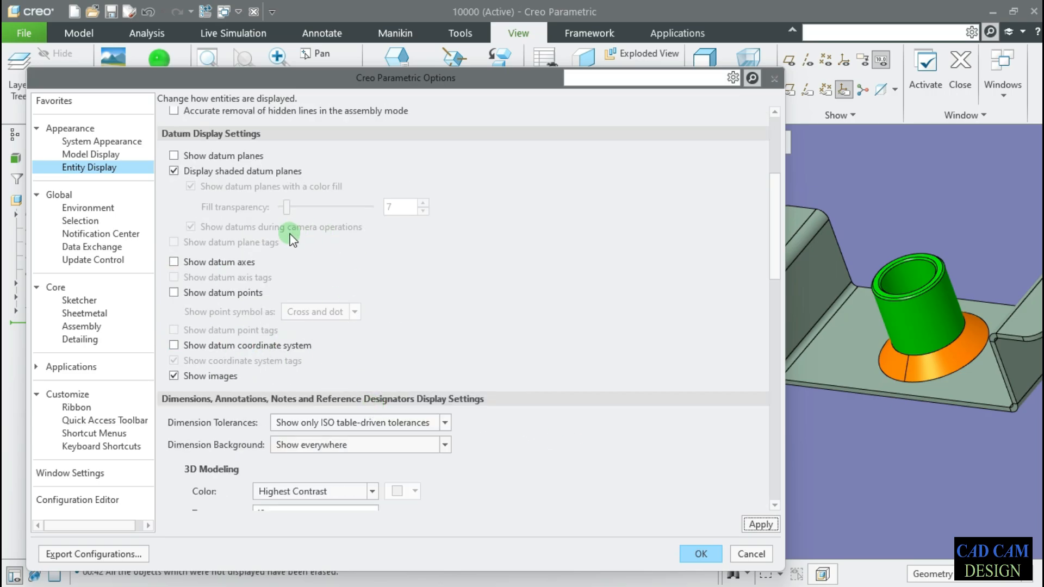
scroll(430, 358, "down", 3)
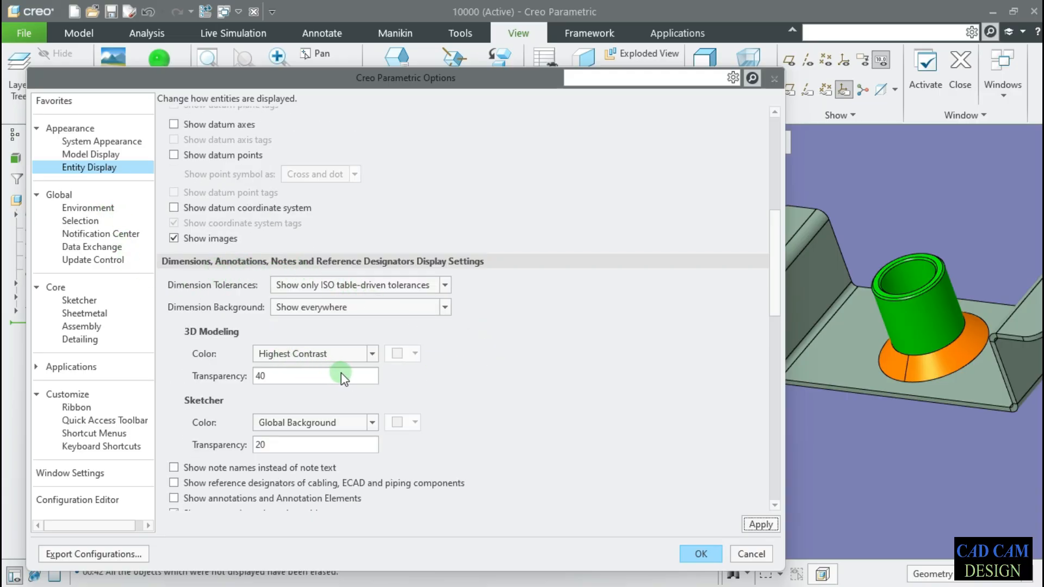
scroll(536, 404, "down", 3)
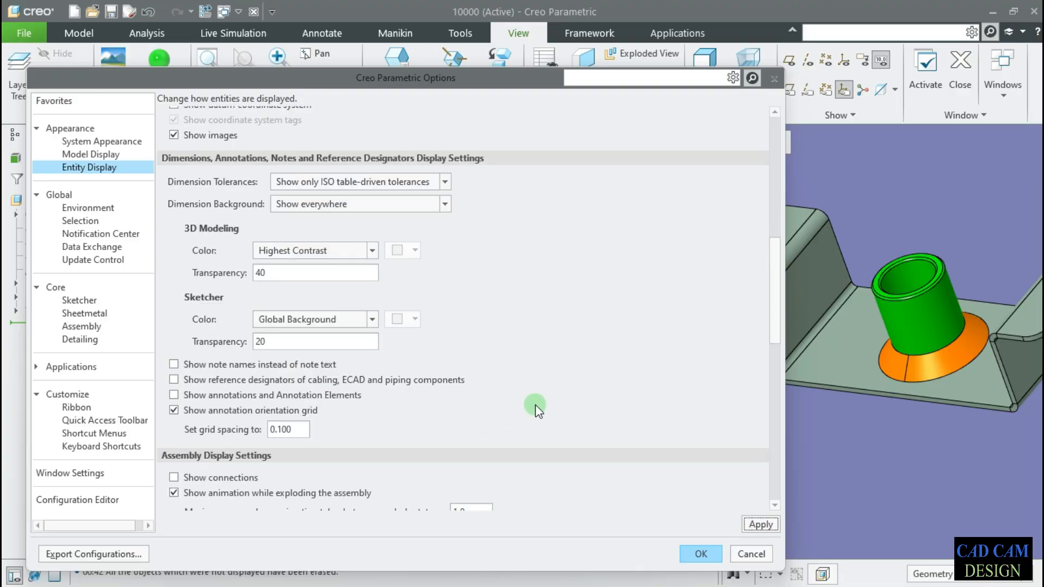
scroll(536, 414, "down", 3)
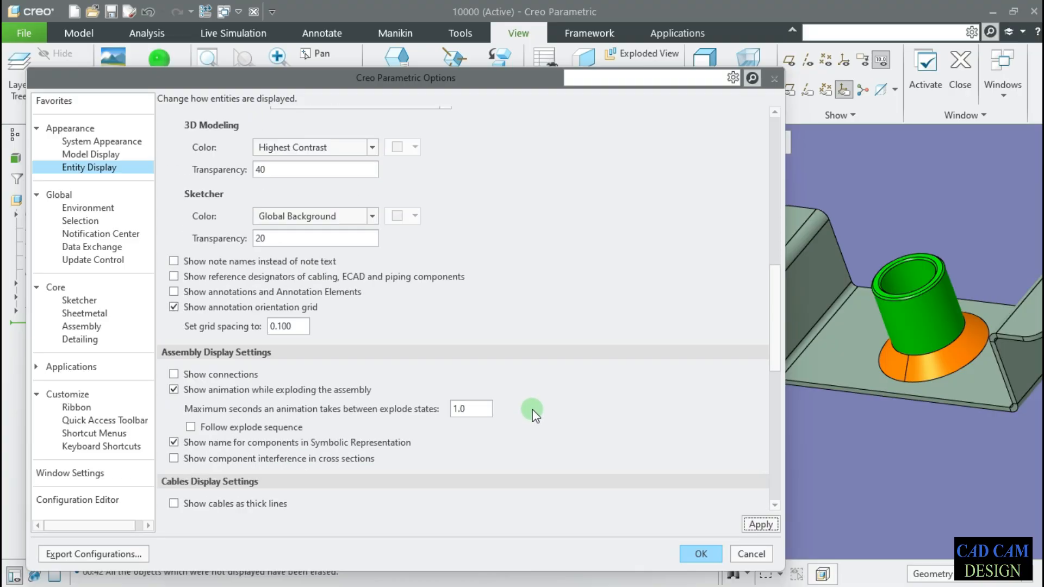
scroll(534, 415, "down", 1)
scroll(267, 327, "down", 3)
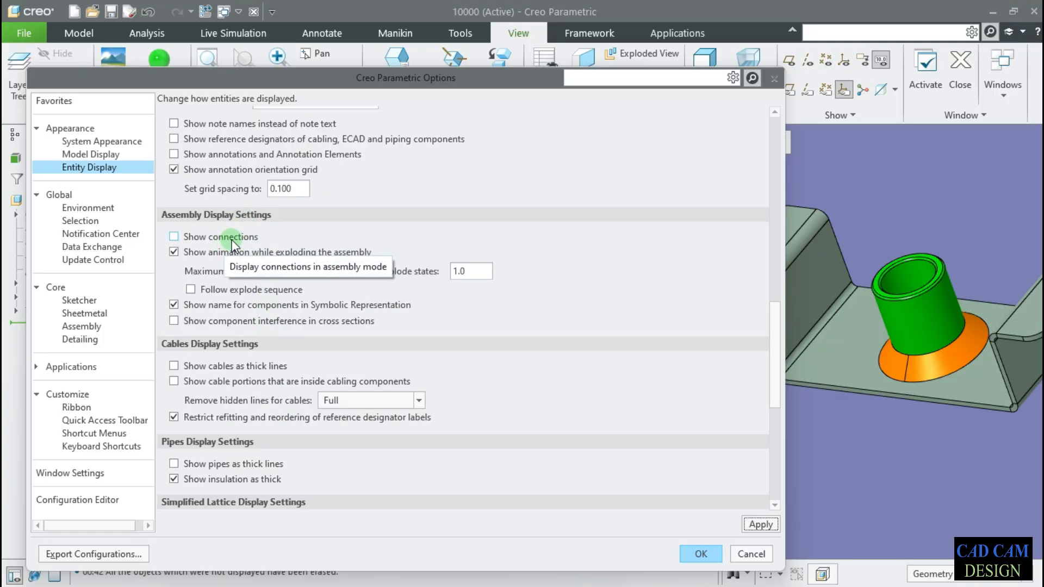
Apply the display of assembly connections, inspect the weld area of the model, and turn the connections off again.
left_click(224, 239)
left_click(770, 525)
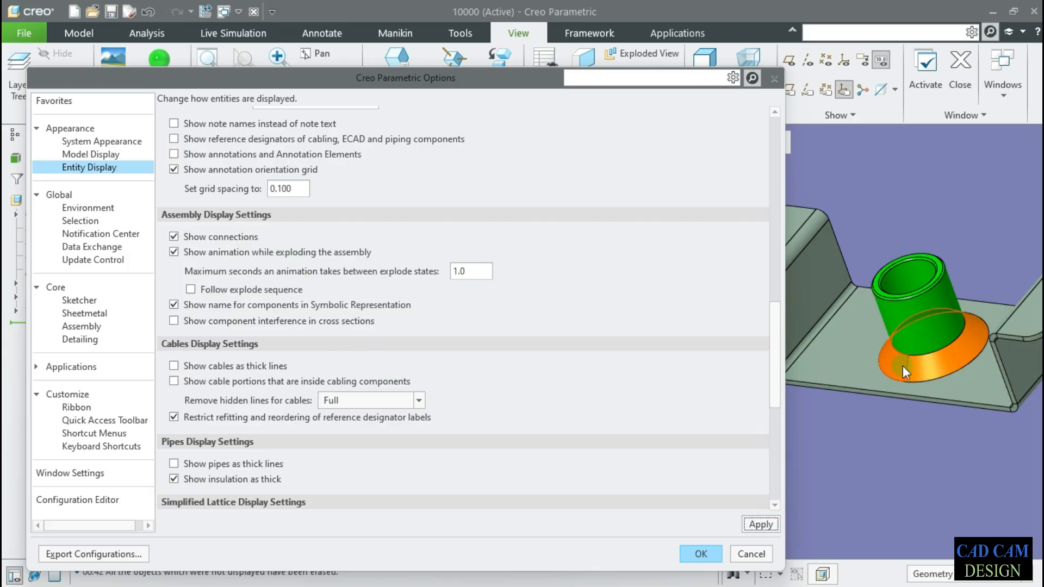
scroll(906, 363, "down", 5)
middle_click_drag(926, 359, 904, 380)
left_click(205, 236)
left_click(760, 524)
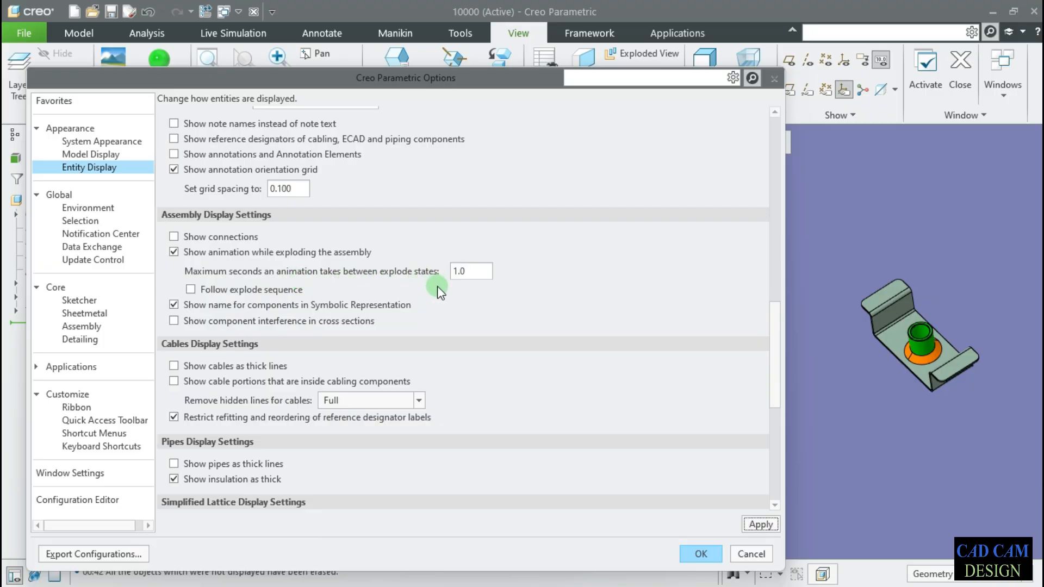
Turn off the animation while exploding the assembly, accept the options, and view the assembly in its standard orientation.
left_click(223, 252)
left_click(761, 525)
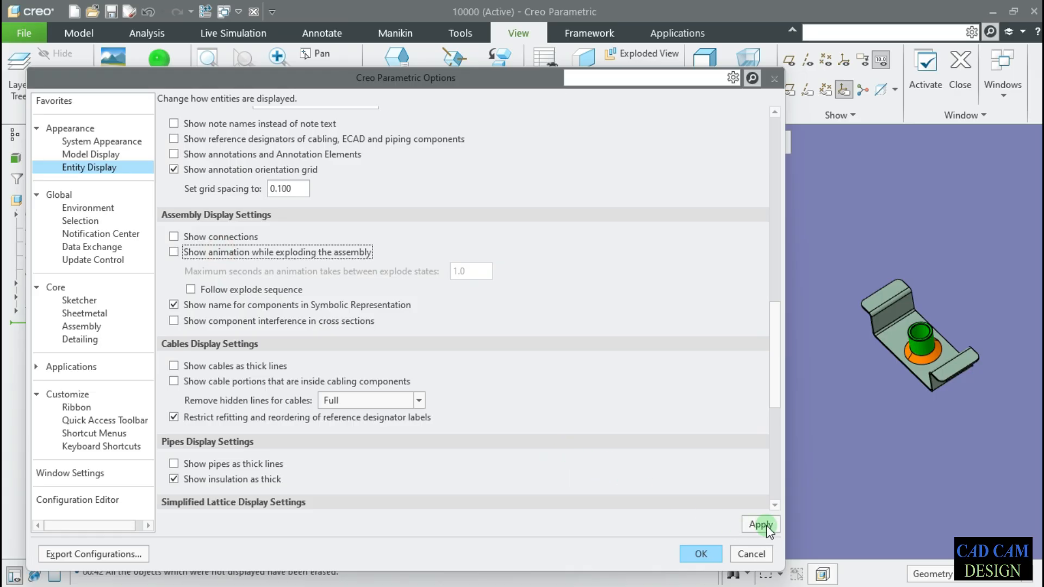
left_click(703, 555)
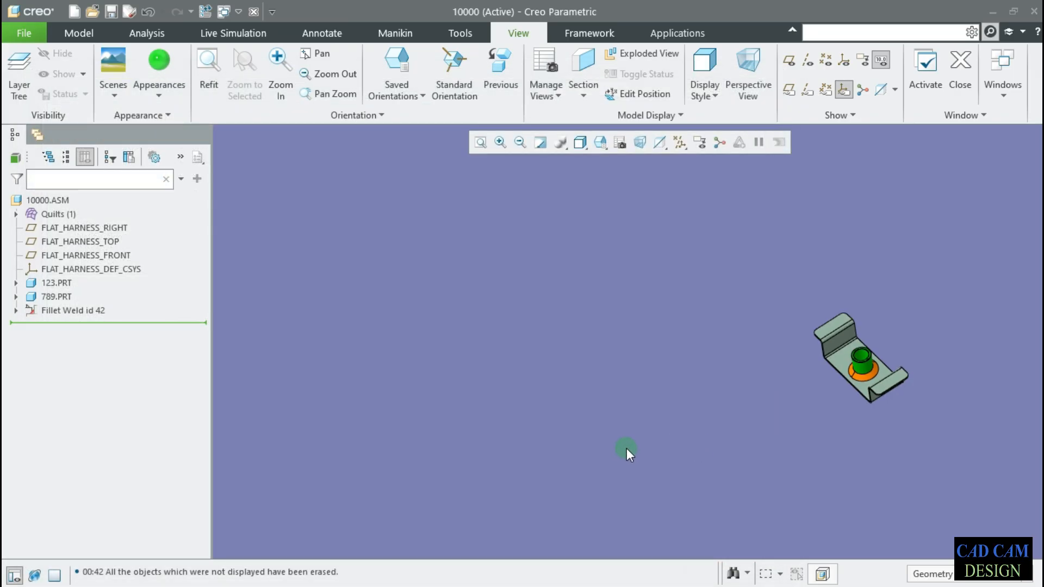
key("ctrl+d")
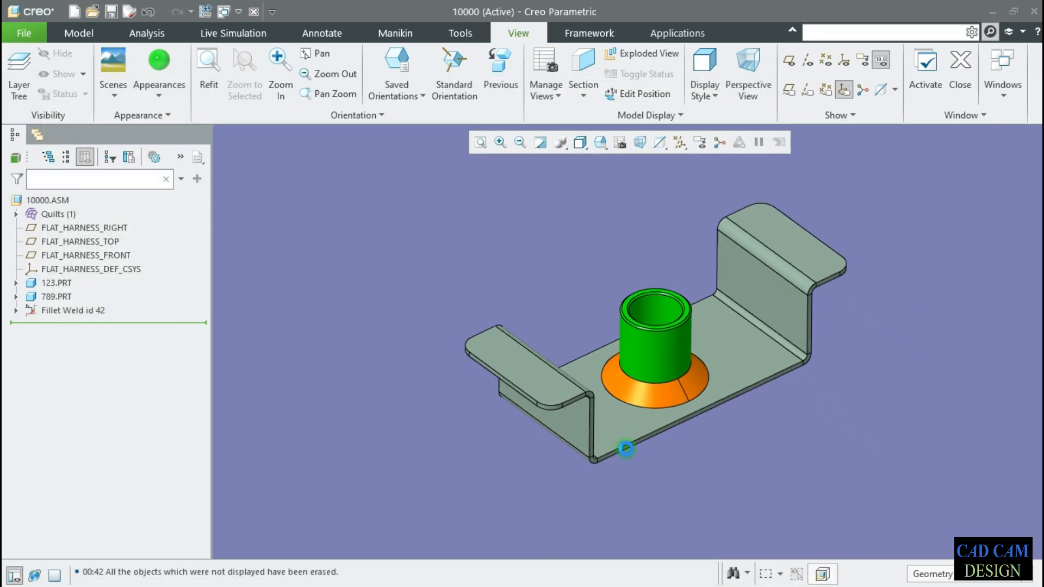
Enable animation while exploding the assembly with a maximum of 5 seconds between explode states, and view the model in standard orientation.
left_click(43, 30)
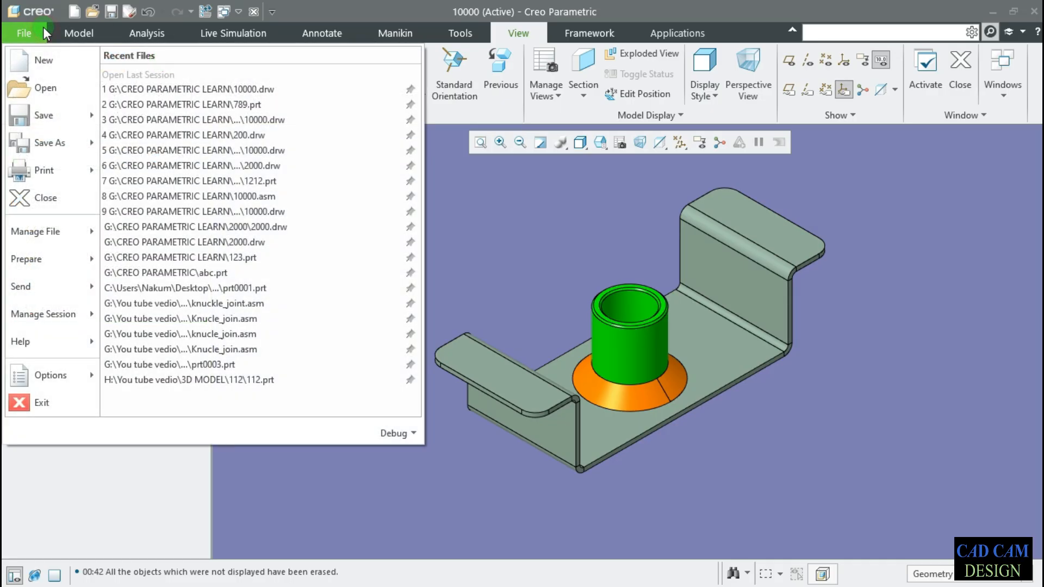
left_click(50, 373)
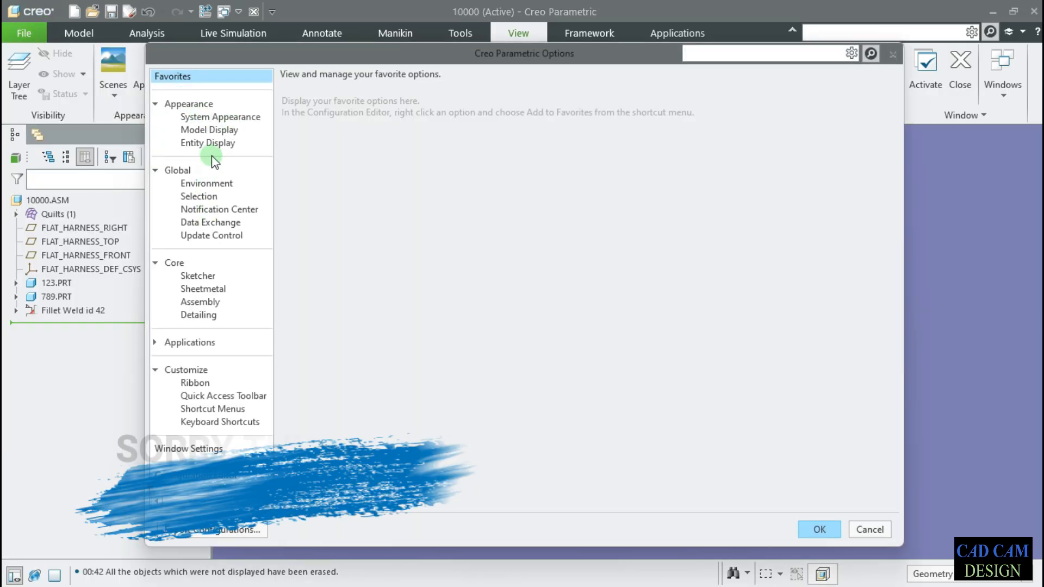
left_click(227, 145)
scroll(634, 298, "down", 6)
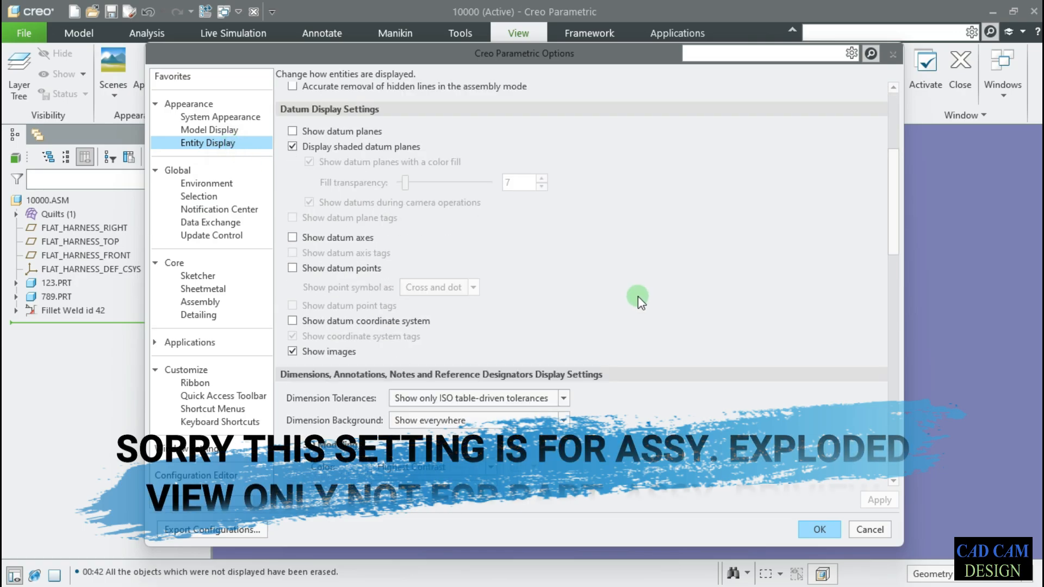
scroll(631, 326, "down", 5)
scroll(618, 350, "down", 4)
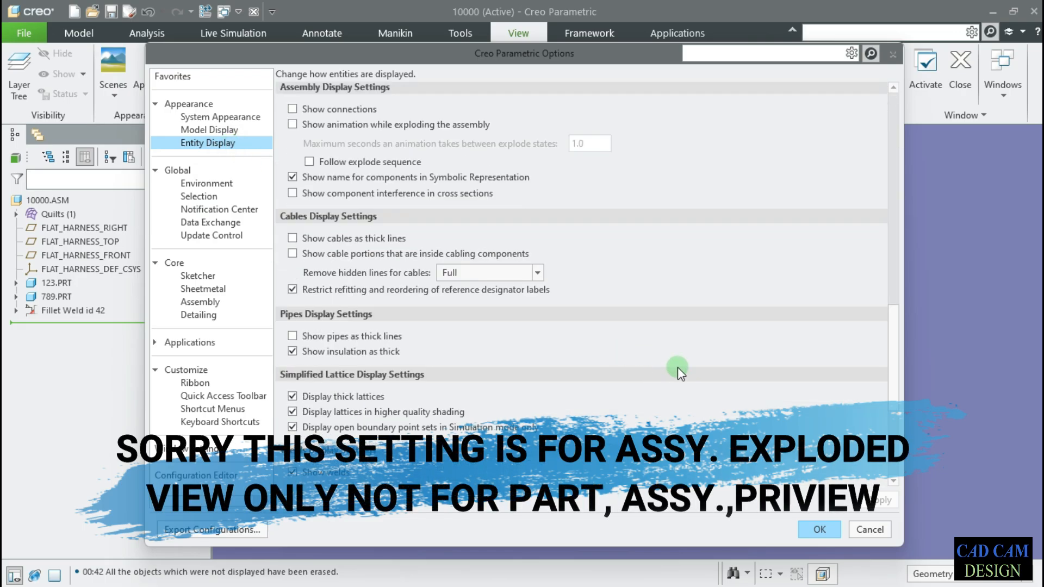
scroll(359, 255, "up", 1)
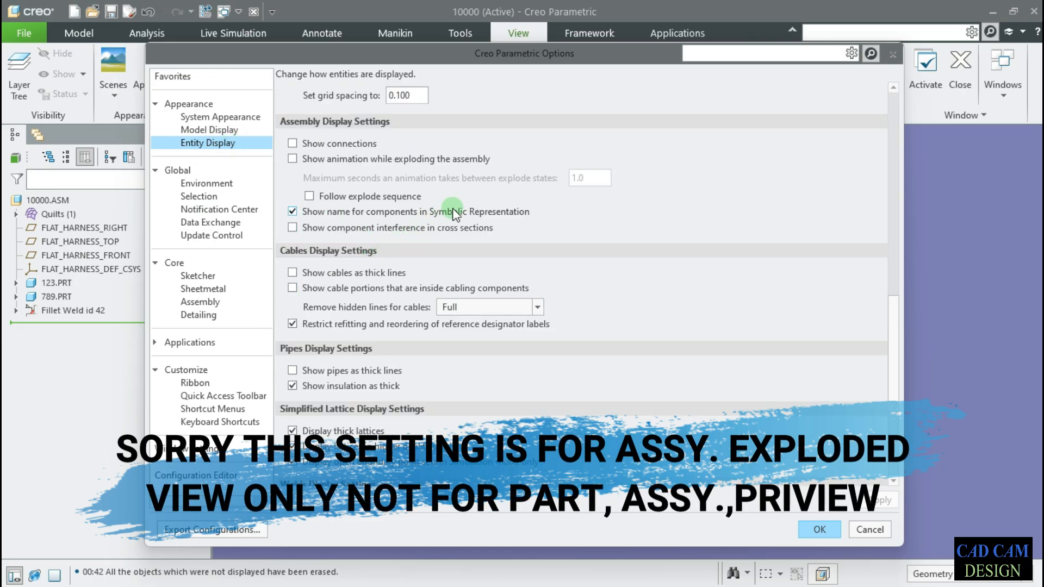
left_click(328, 165)
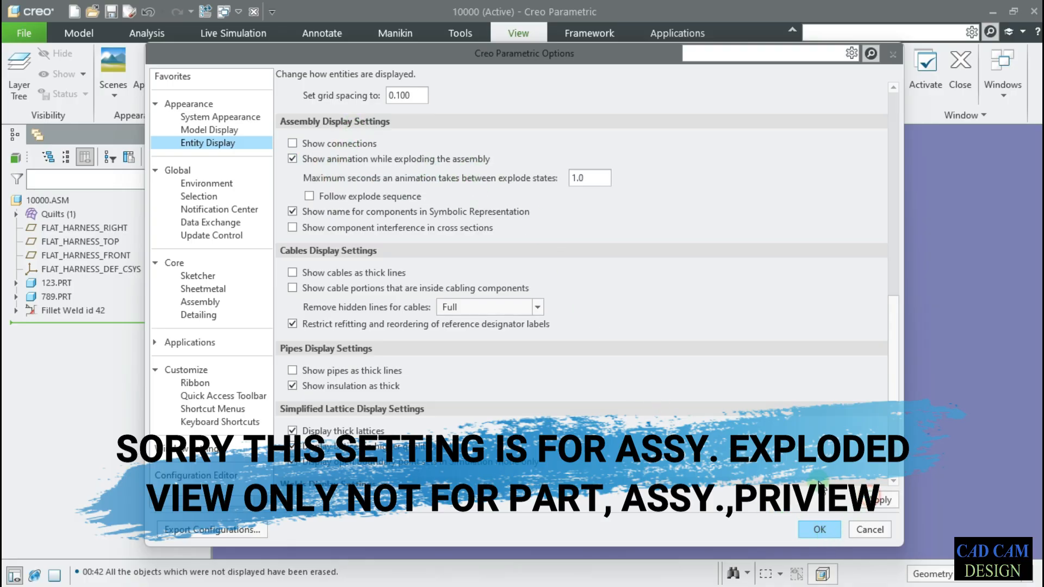
double_click(592, 177)
type("5")
left_click(821, 530)
scroll(769, 409, "down", 5)
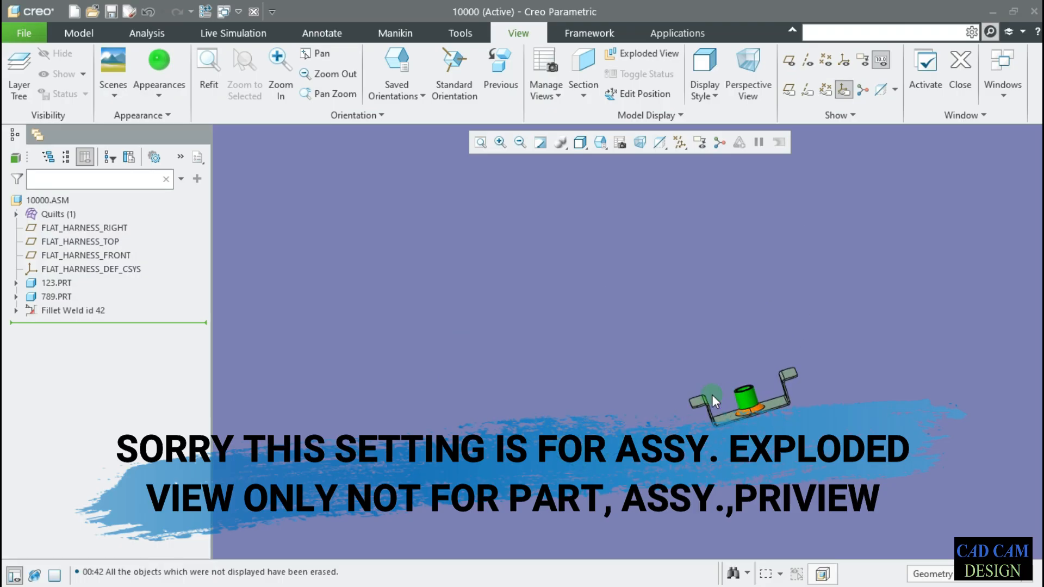
key("ctrl+d")
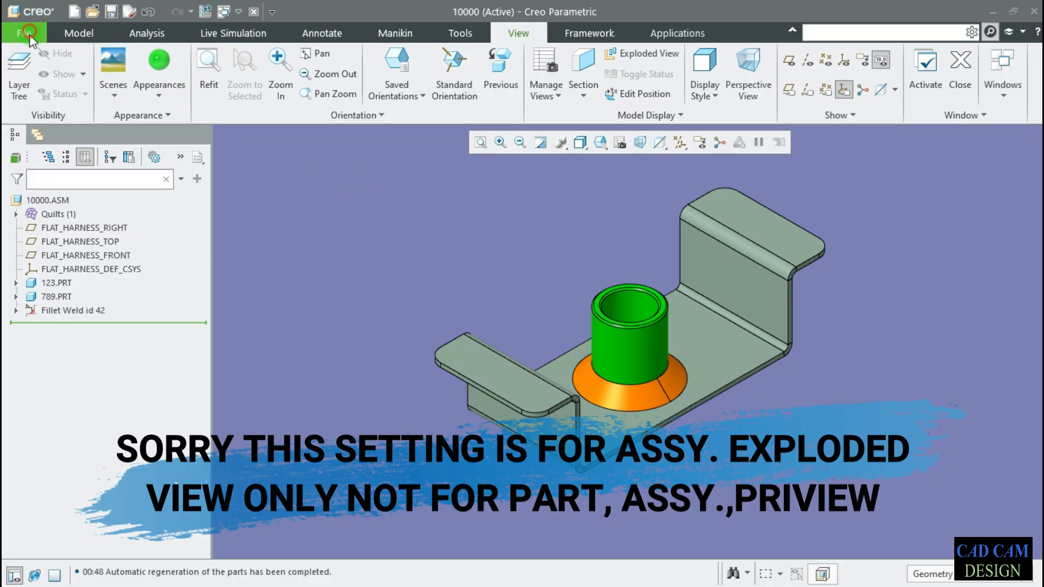
Reopen the Entity Display options and show the assembly, cables, pipes, lattice and welds display settings.
left_click(28, 35)
mouse_move(51, 374)
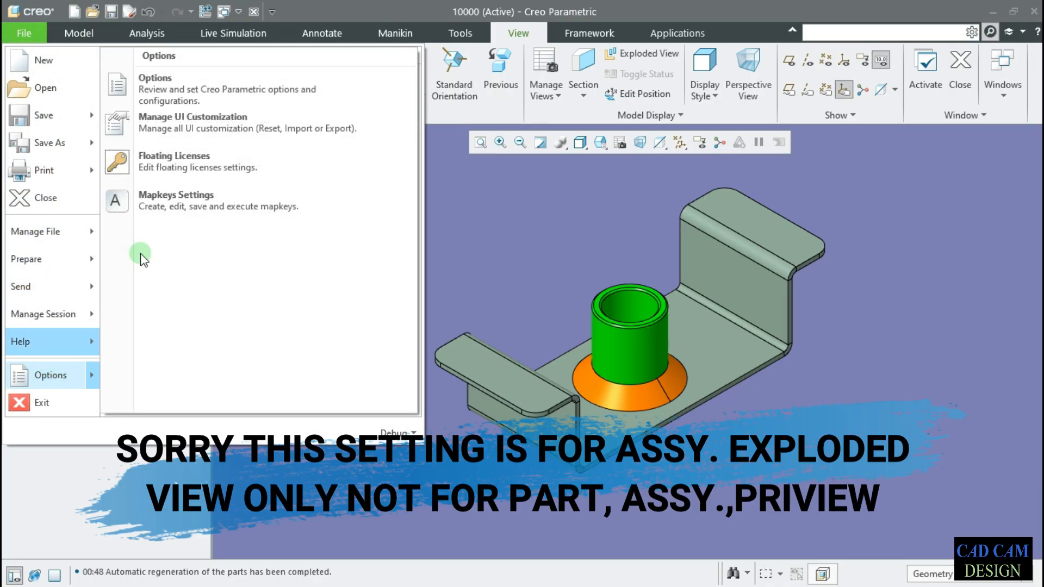
left_click(164, 89)
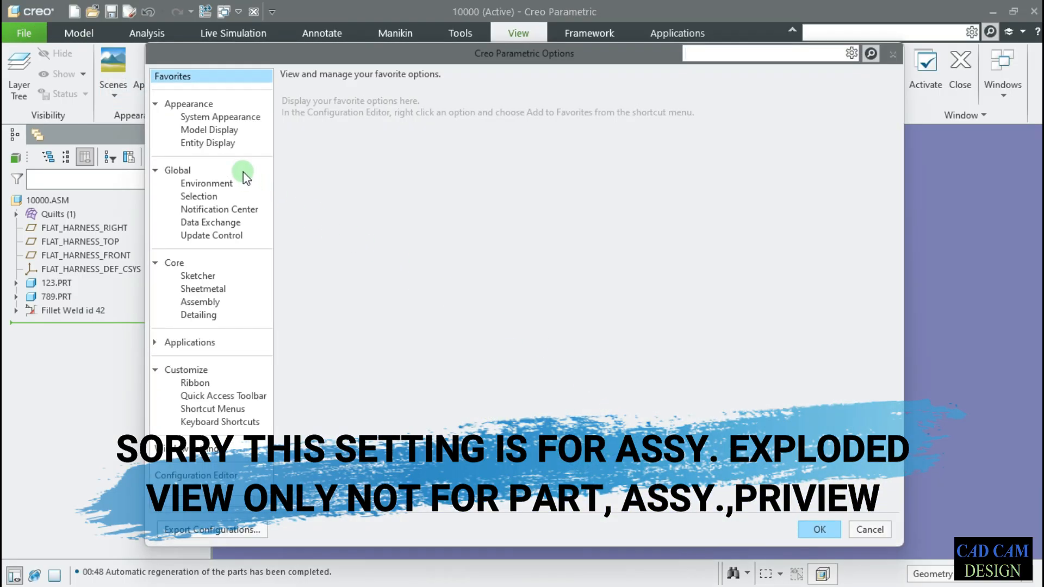
left_click(235, 145)
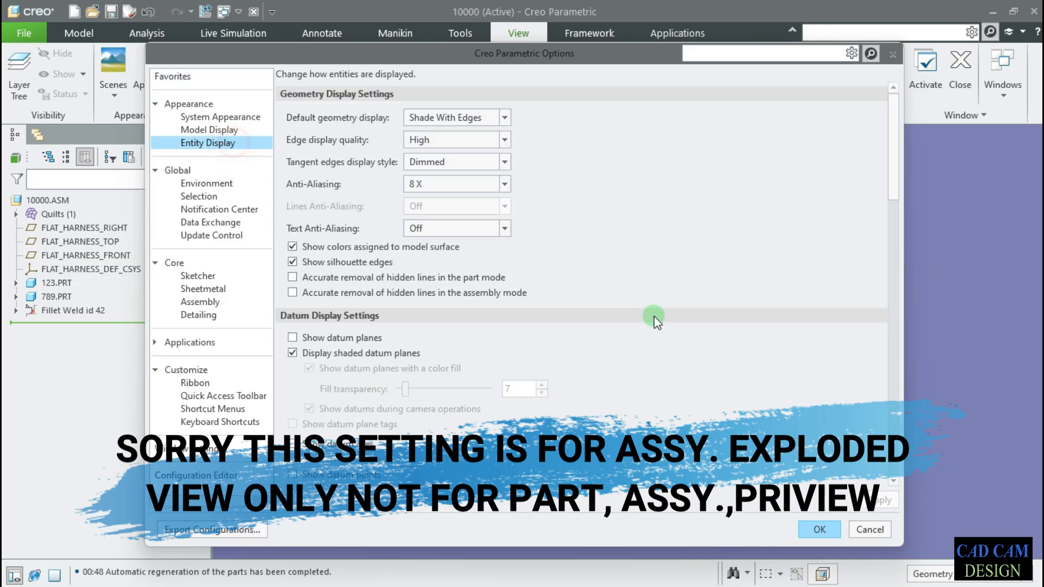
scroll(762, 376, "down", 10)
scroll(762, 374, "down", 3)
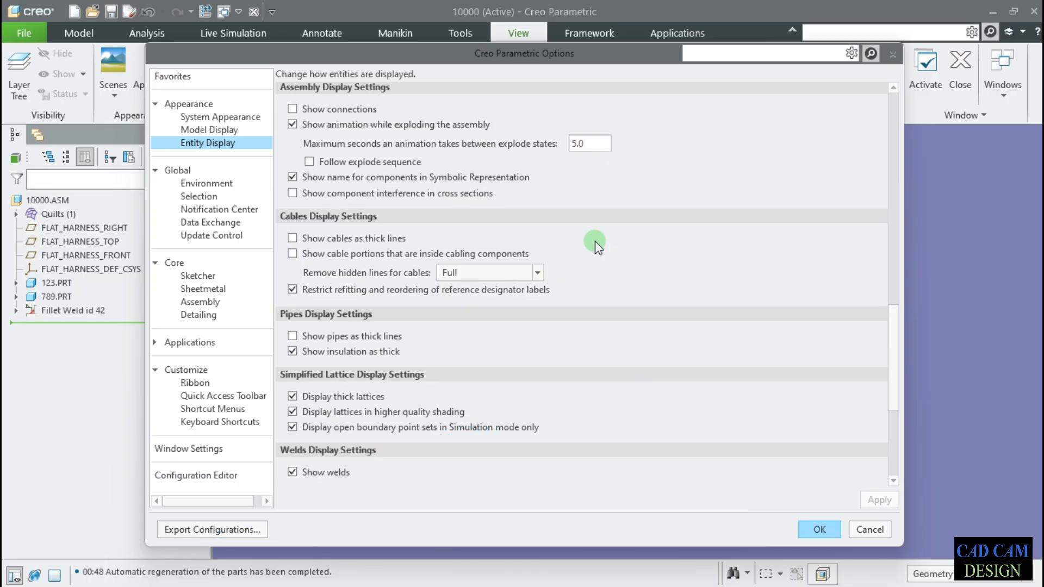
Examine the display settings for component interference, cables, pipes, simplified lattices, welds, constraints and layouts.
scroll(717, 275, "down", 7)
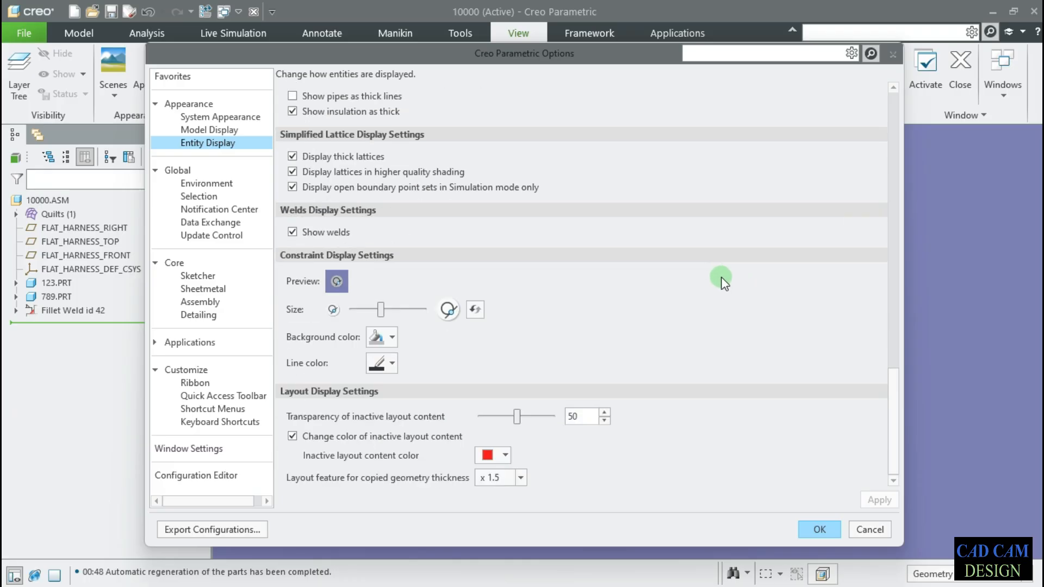
scroll(722, 280, "up", 6)
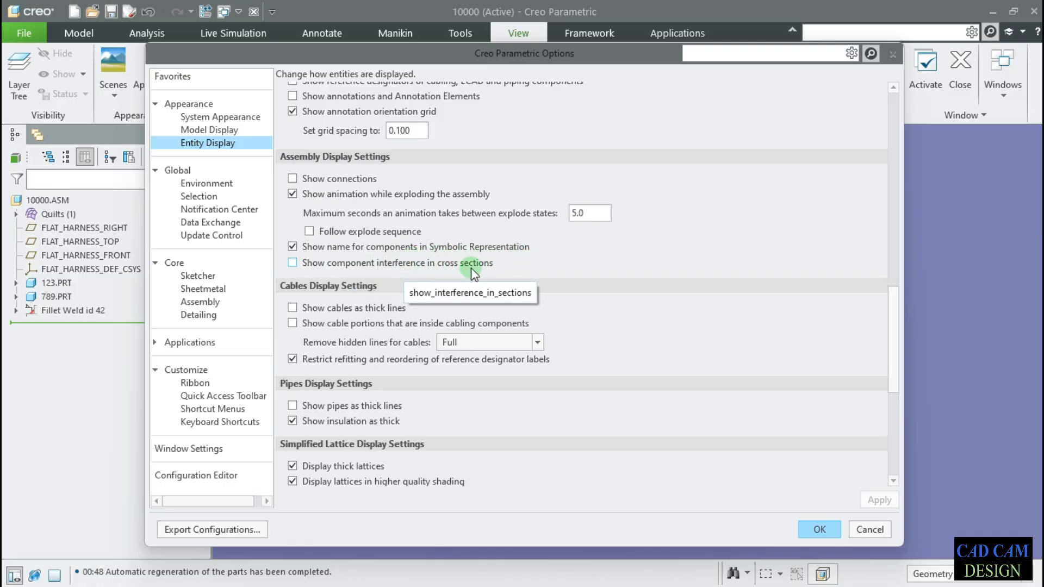
scroll(583, 300, "down", 3)
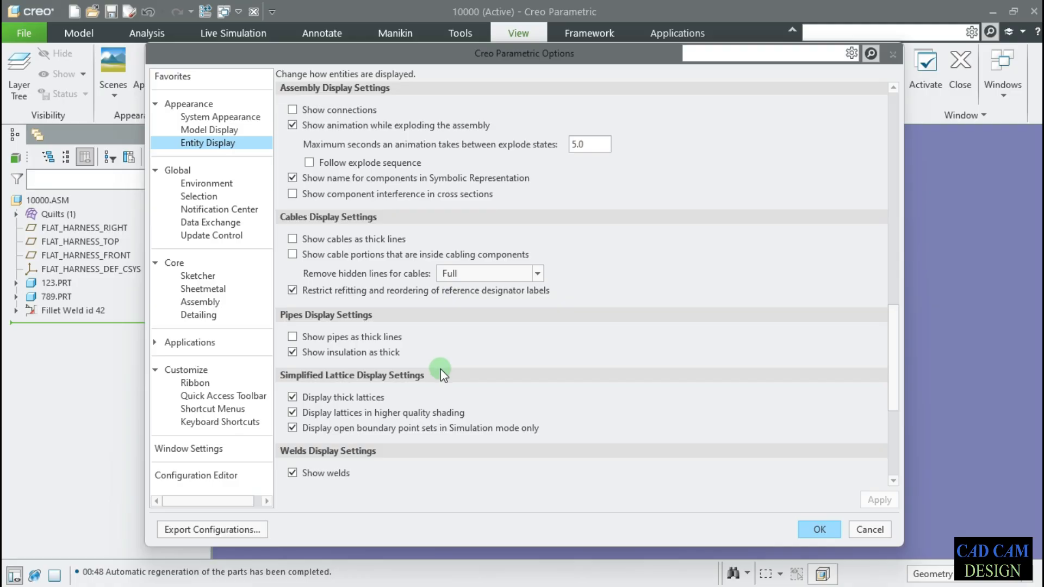
scroll(413, 380, "down", 1)
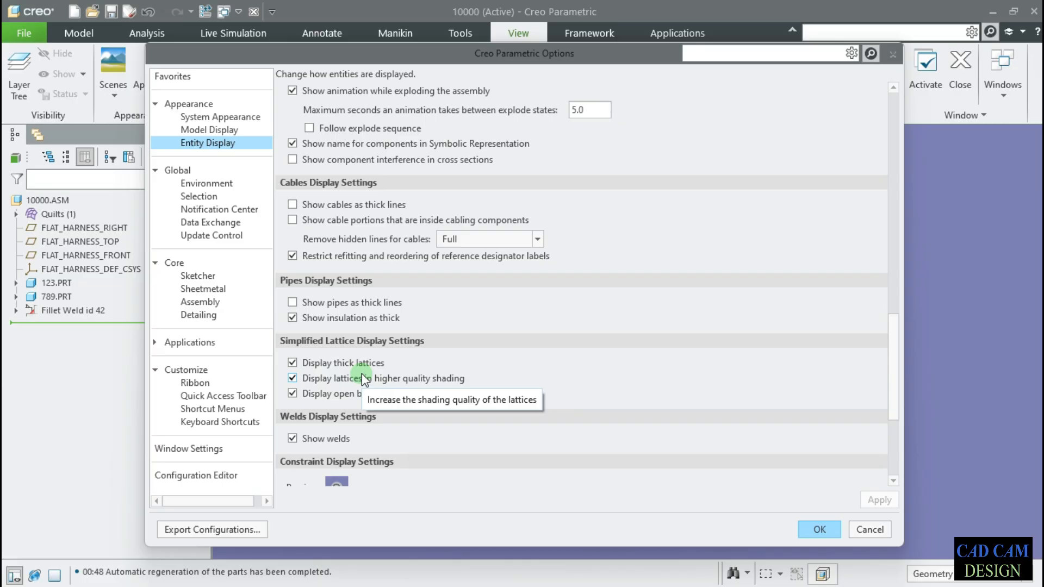
scroll(531, 367, "down", 2)
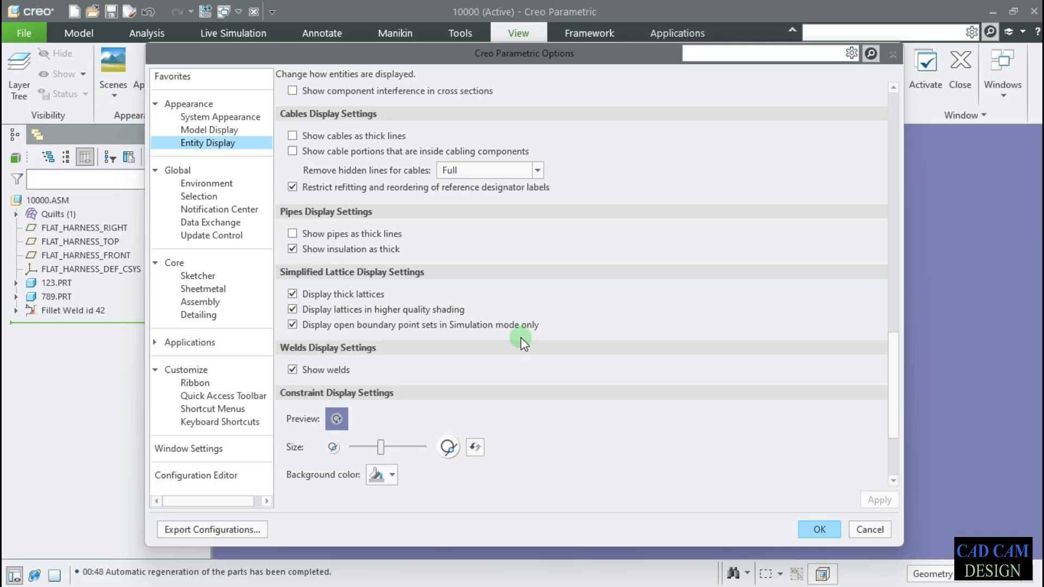
scroll(1013, 375, "up", 4)
scroll(974, 377, "down", 5)
Uncover the model beside the options, apply hidden welds to the assembly, and apply the weld display again.
left_click_drag(669, 57, 512, 52)
scroll(934, 371, "down", 3)
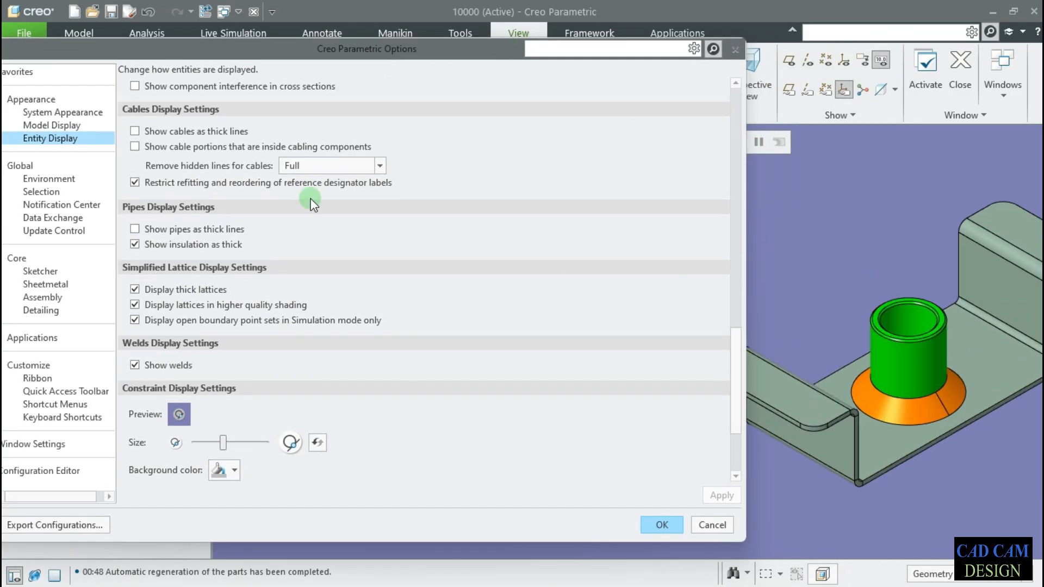
left_click(135, 365)
left_click(719, 495)
left_click(135, 365)
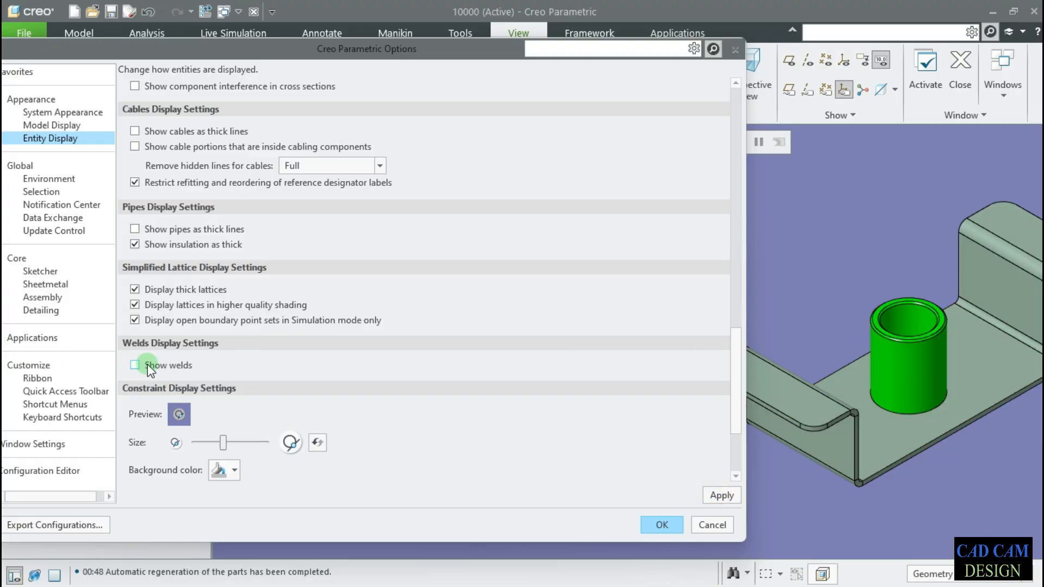
left_click(720, 496)
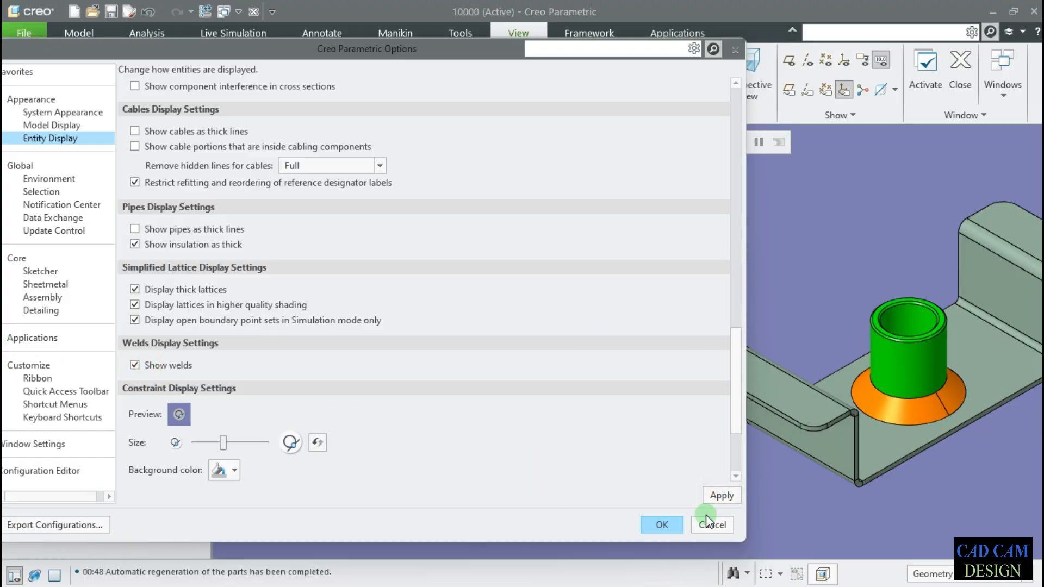
Enlarge the constraint symbol size slightly and set the constraint background color to red.
scroll(631, 409, "up", 1)
scroll(473, 435, "down", 3)
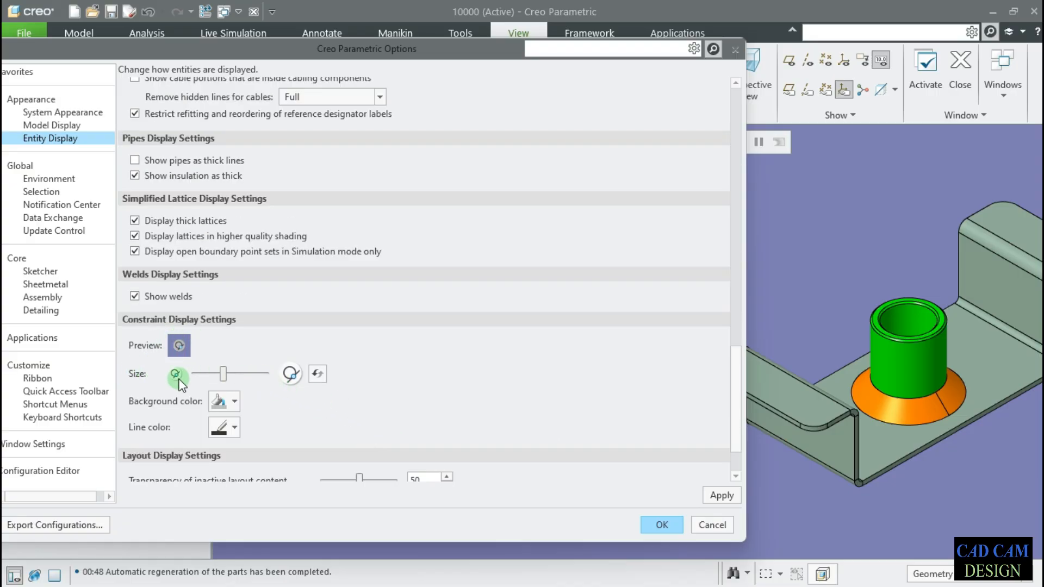
mouse_move(226, 371)
left_mouse_down()
mouse_move(295, 375)
mouse_move(239, 374)
left_mouse_up()
left_click(236, 402)
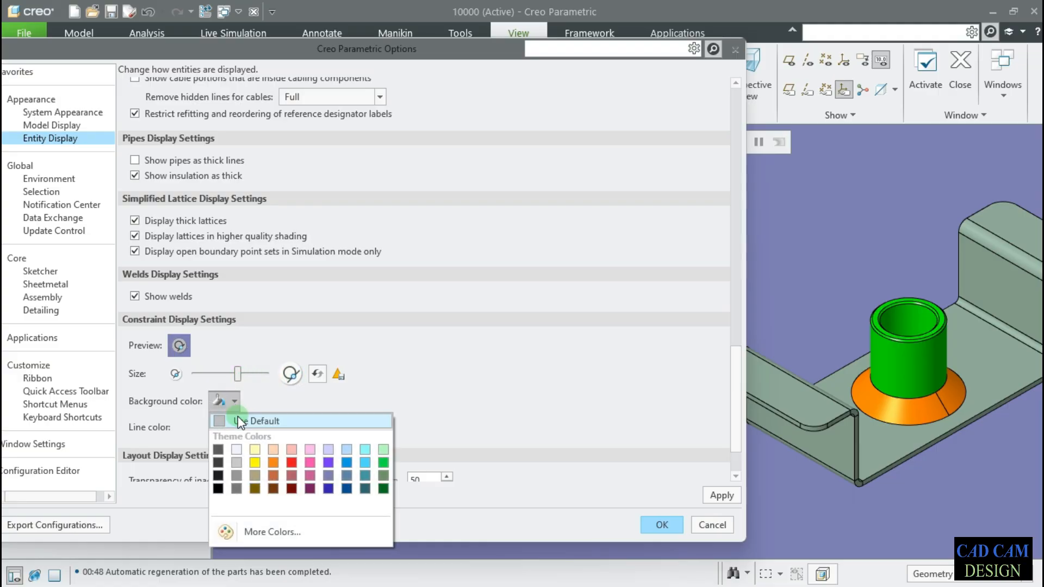
left_click(289, 463)
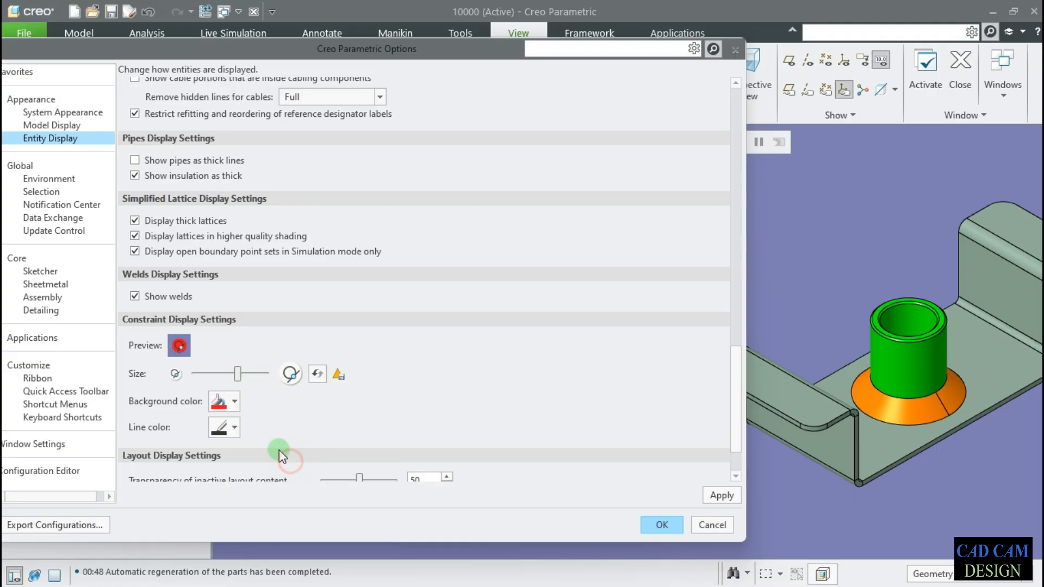
Reset the constraint background color to the default and set the constraint line color to red.
left_click(240, 403)
left_click(243, 414)
left_click(234, 428)
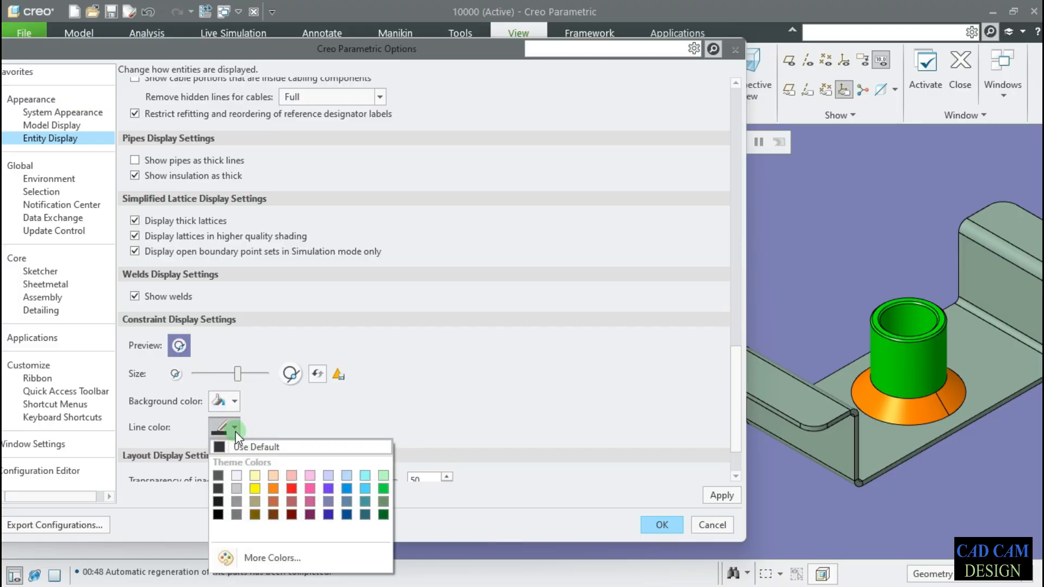
left_click(291, 489)
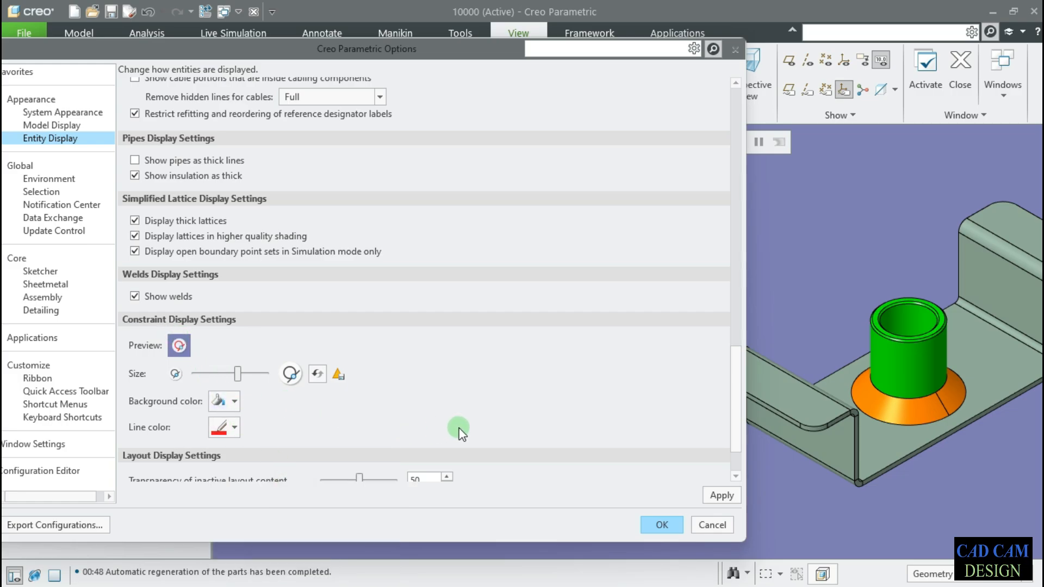
Examine the layout display settings and view the welded assembly from another angle beside the options.
scroll(459, 428, "down", 3)
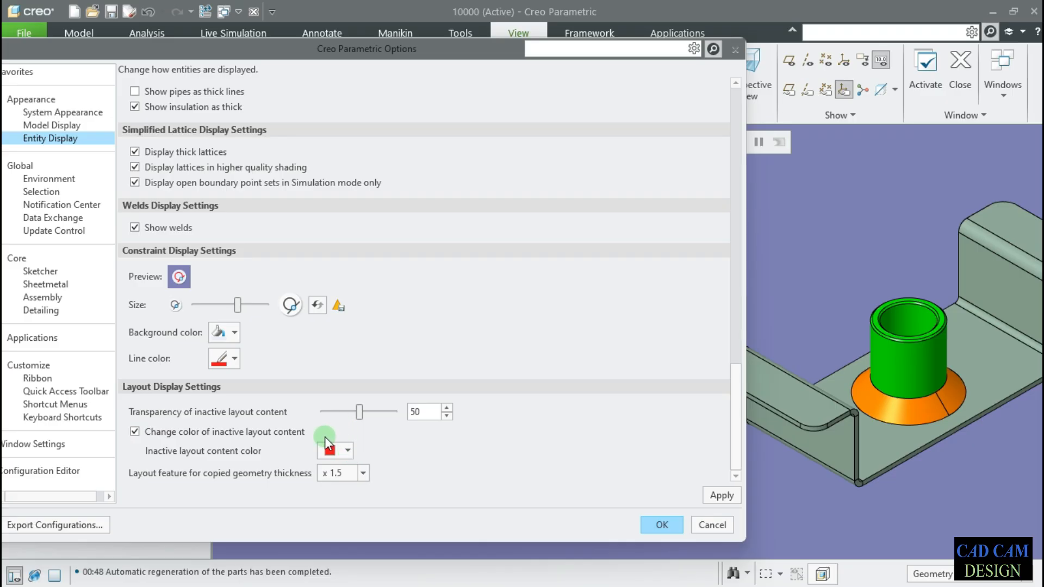
left_click_drag(470, 54, 548, 51)
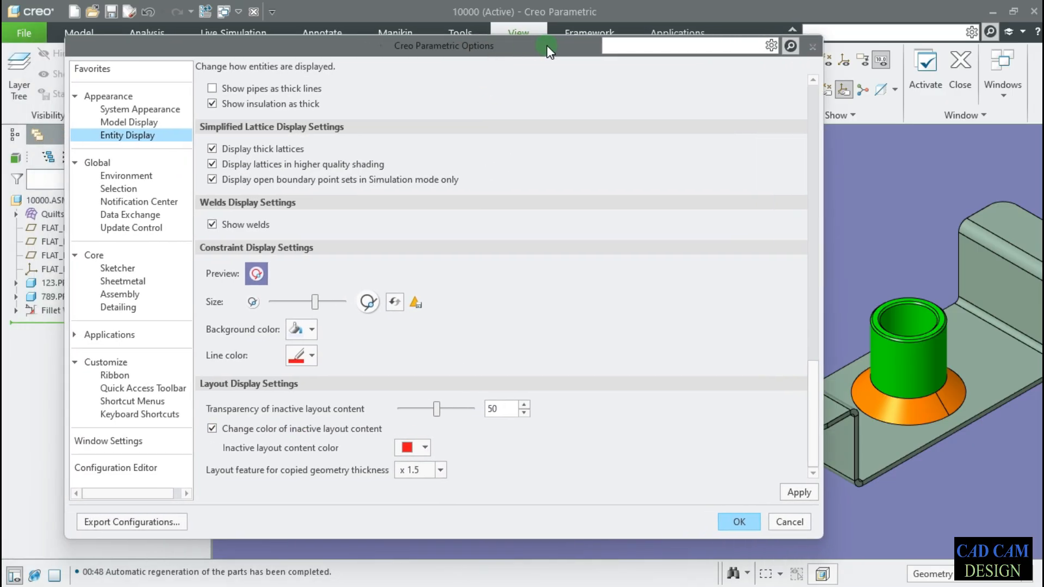
scroll(953, 270, "up", 4)
middle_click_drag(953, 270, 994, 363)
scroll(948, 361, "down", 5)
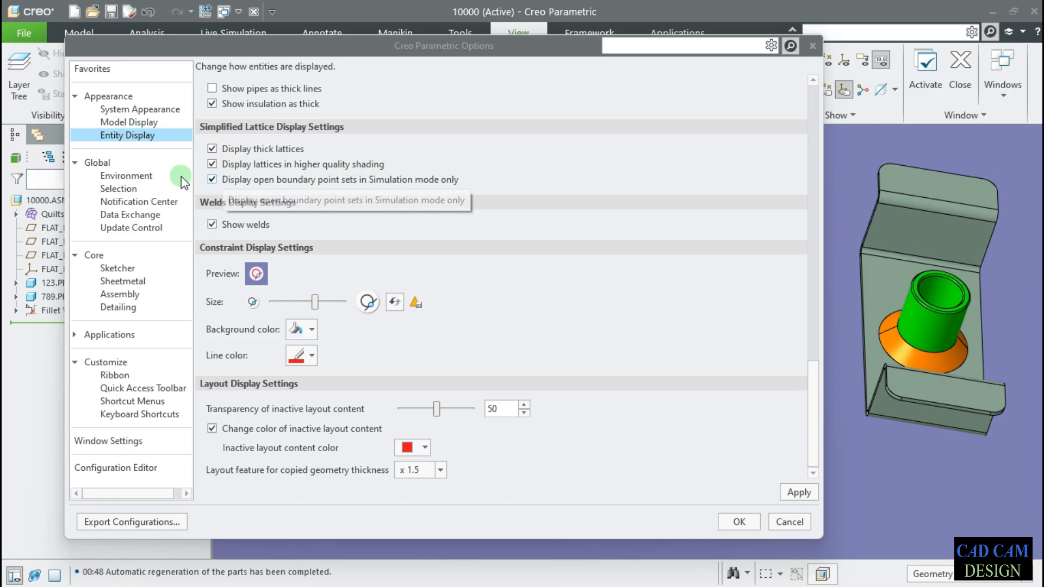
In the Environment options, disable user help prompts and adding datums created during information operations, and enable saving the display with the model.
left_click(155, 178)
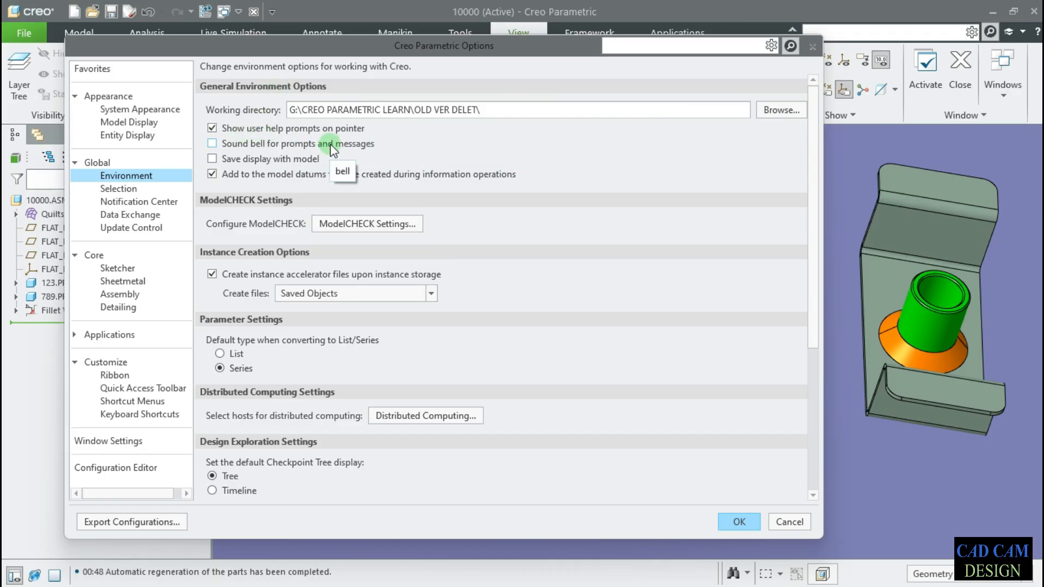
left_click(309, 131)
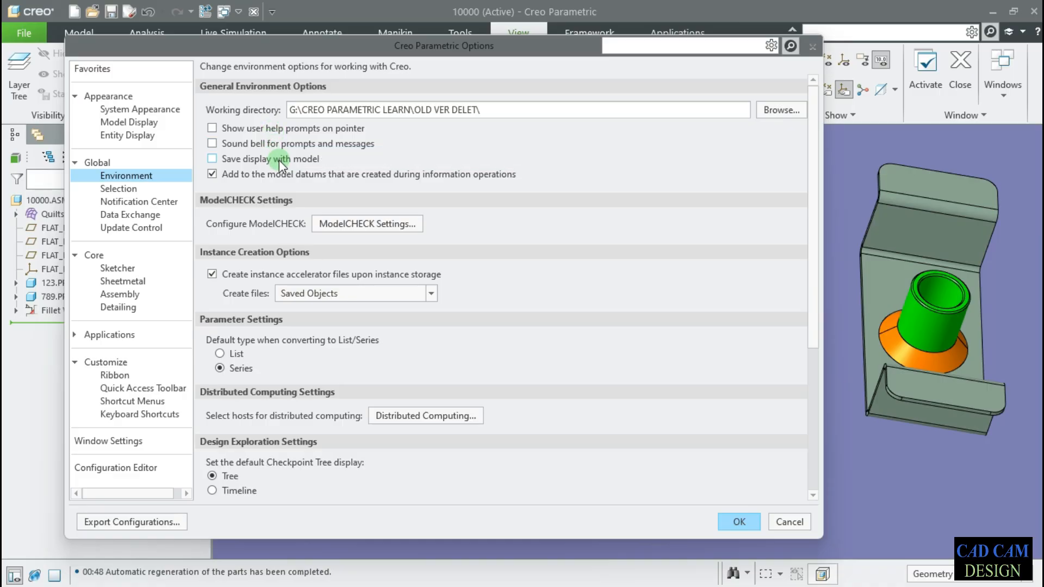
left_click(294, 158)
left_click(361, 174)
Open the ModelCHECK configuration settings for viewing and close them without making changes.
left_click(391, 225)
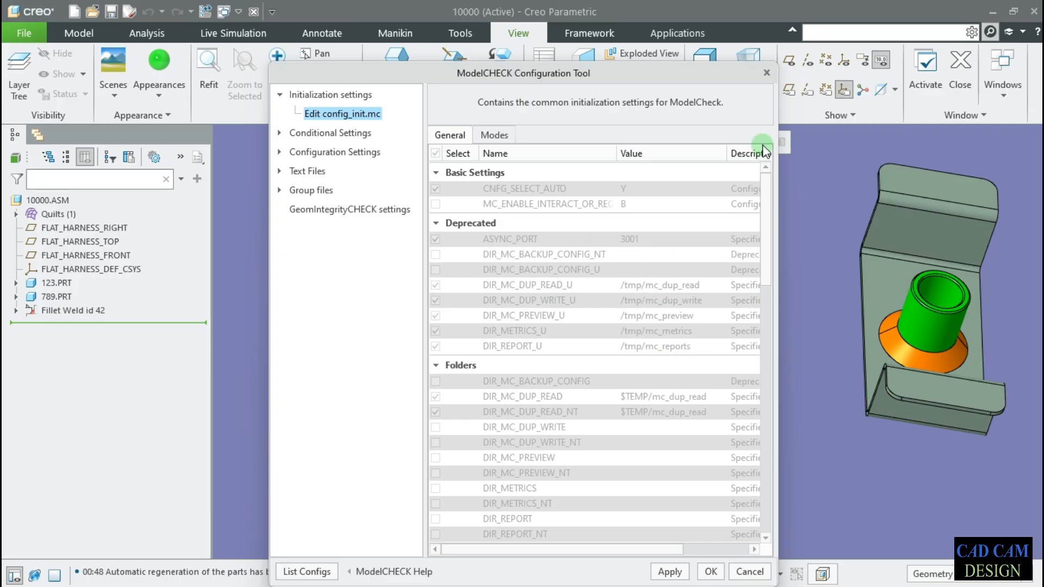
left_click(767, 73)
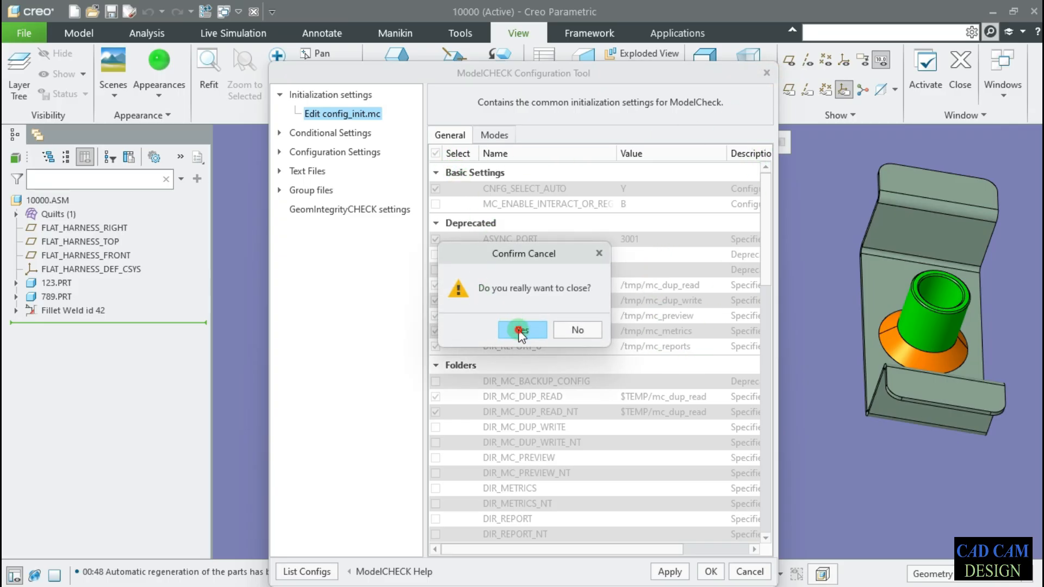
left_click(521, 331)
Reopen the Environment options and examine the instance creation, parameter, distributed computing and design exploration settings.
left_click(24, 32)
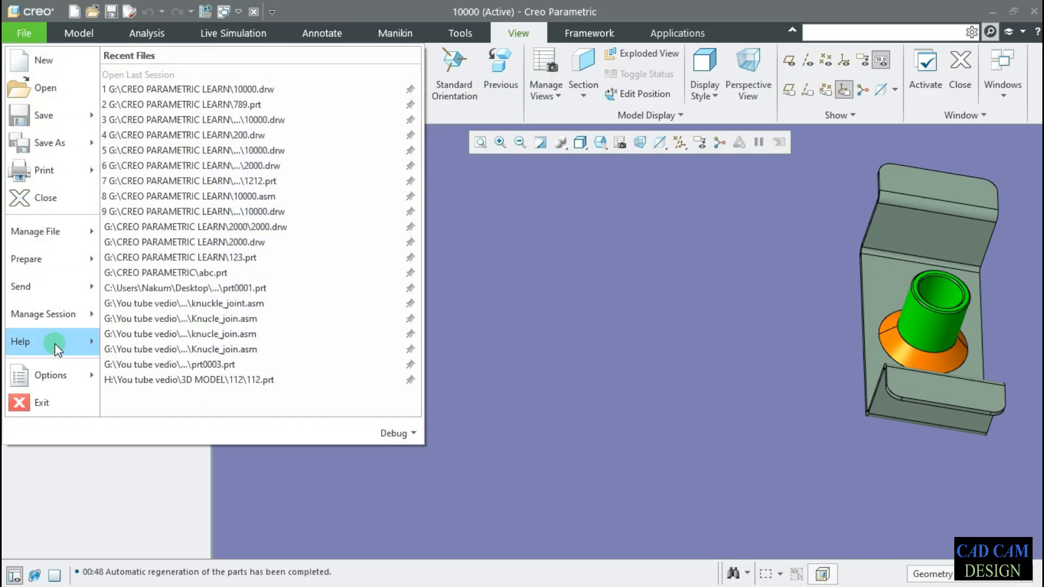
left_click(55, 375)
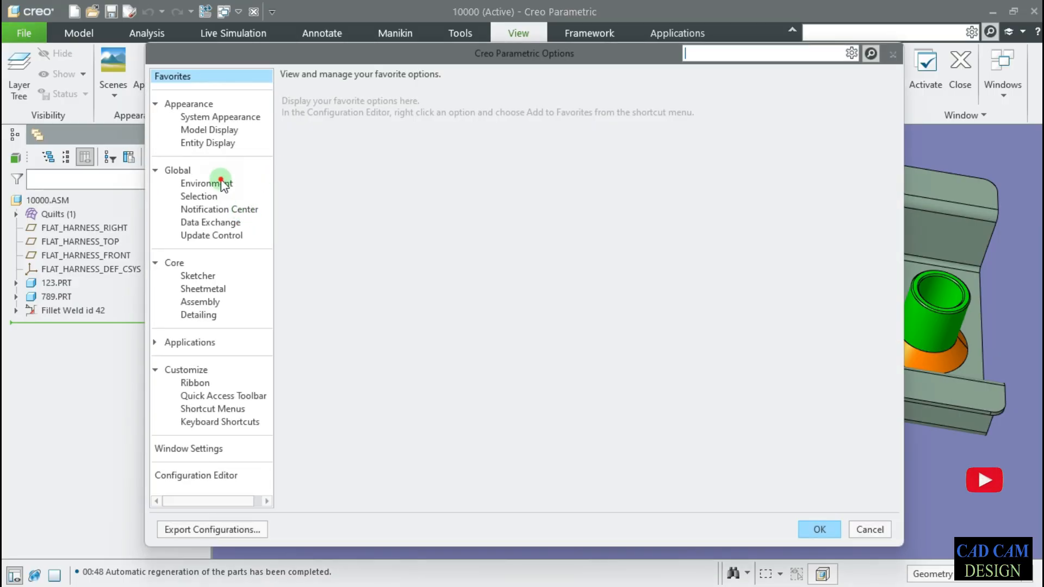
left_click(220, 182)
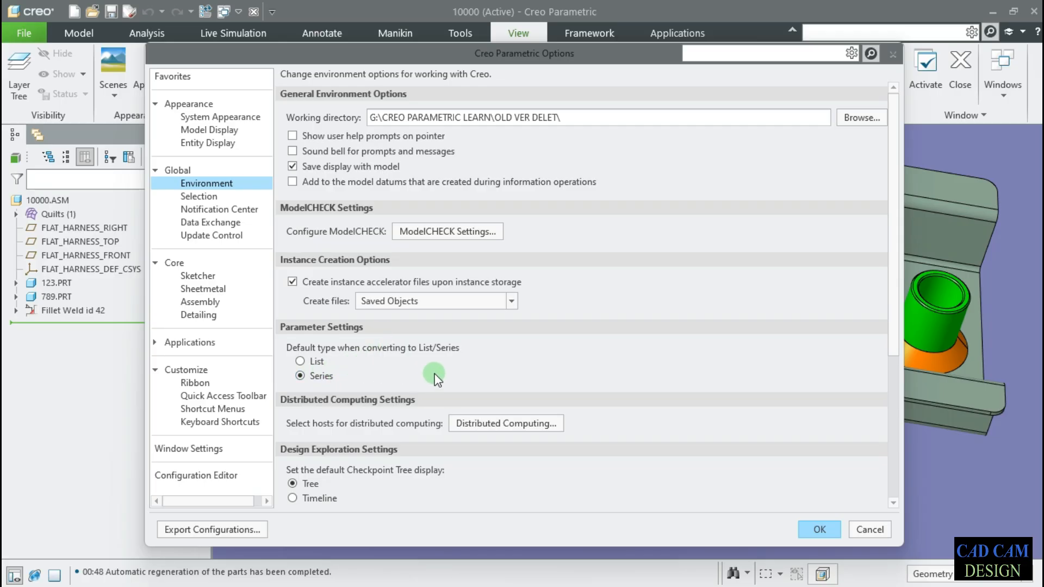
scroll(438, 364, "down", 2)
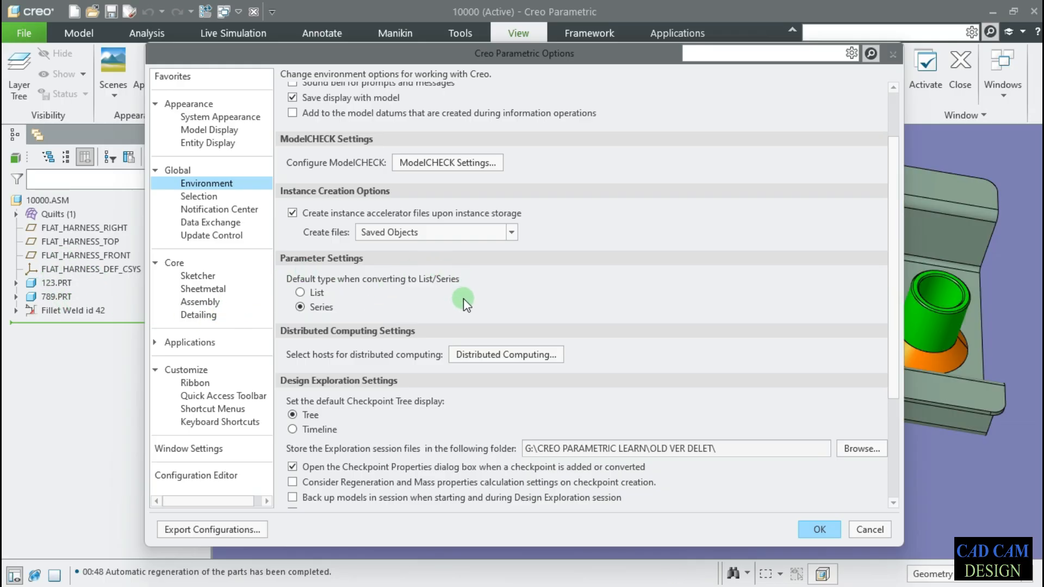
scroll(465, 302, "down", 1)
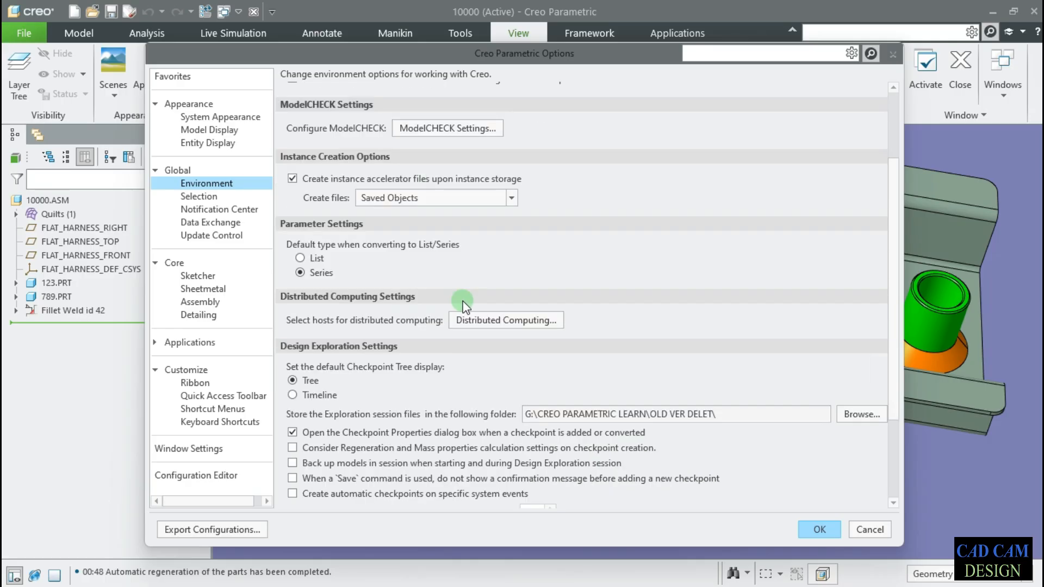
scroll(501, 361, "down", 2)
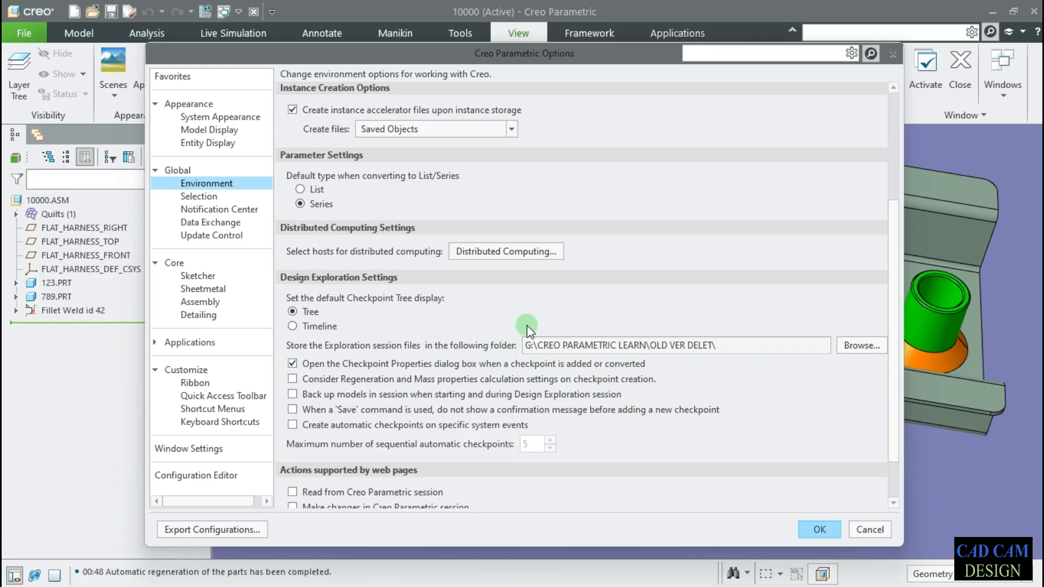
scroll(344, 327, "down", 1)
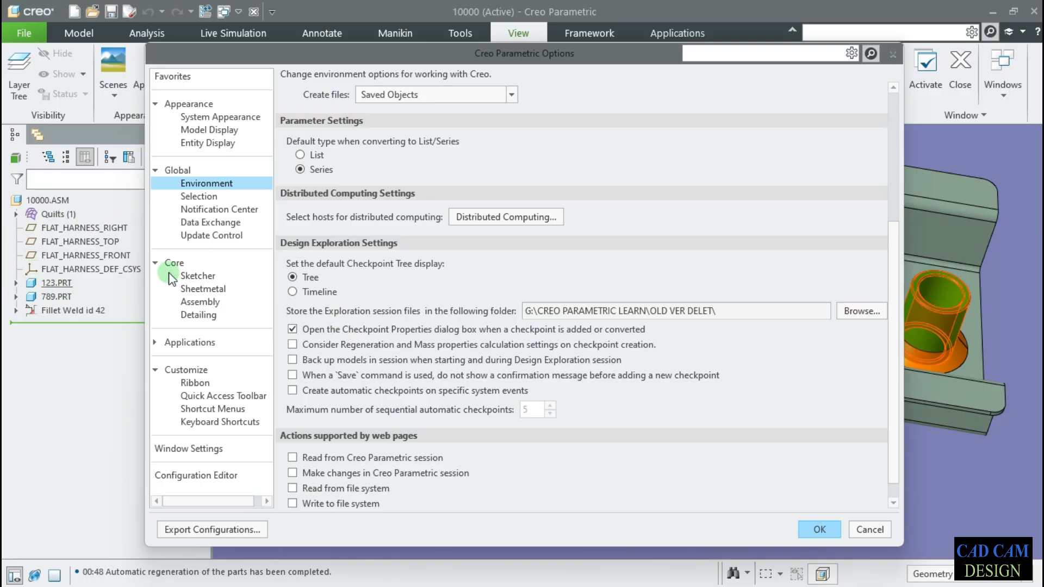
Try Timeline as the default Checkpoint Tree display, switch back to Tree, and view the web page action settings.
left_click(323, 292)
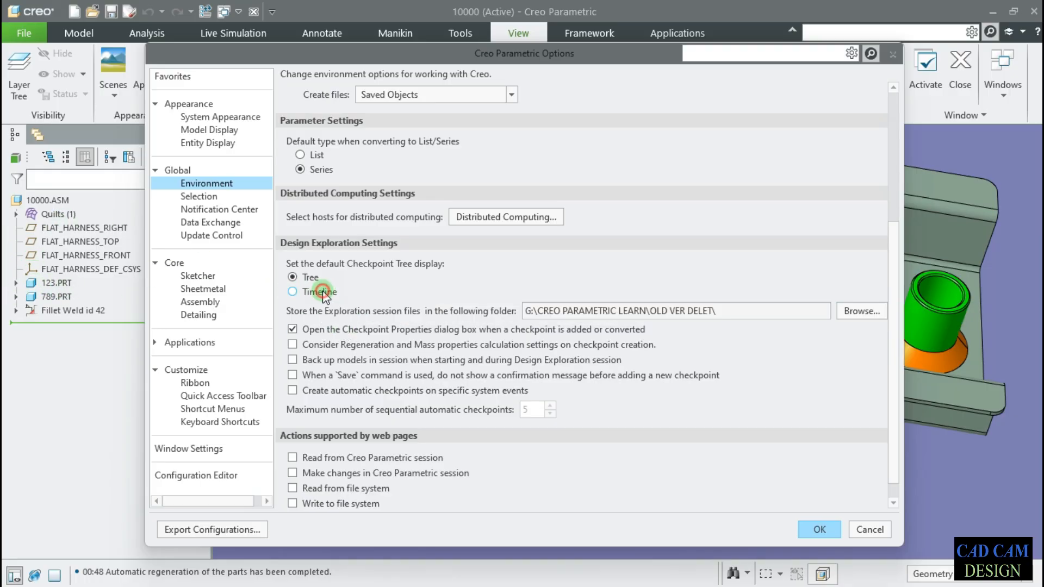
left_click(309, 279)
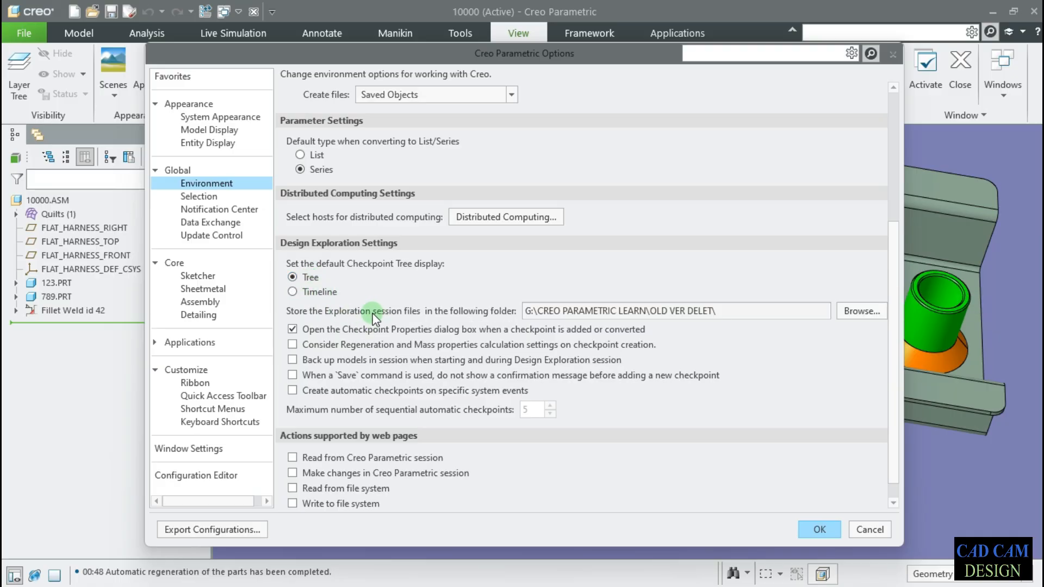
scroll(494, 450, "down", 1)
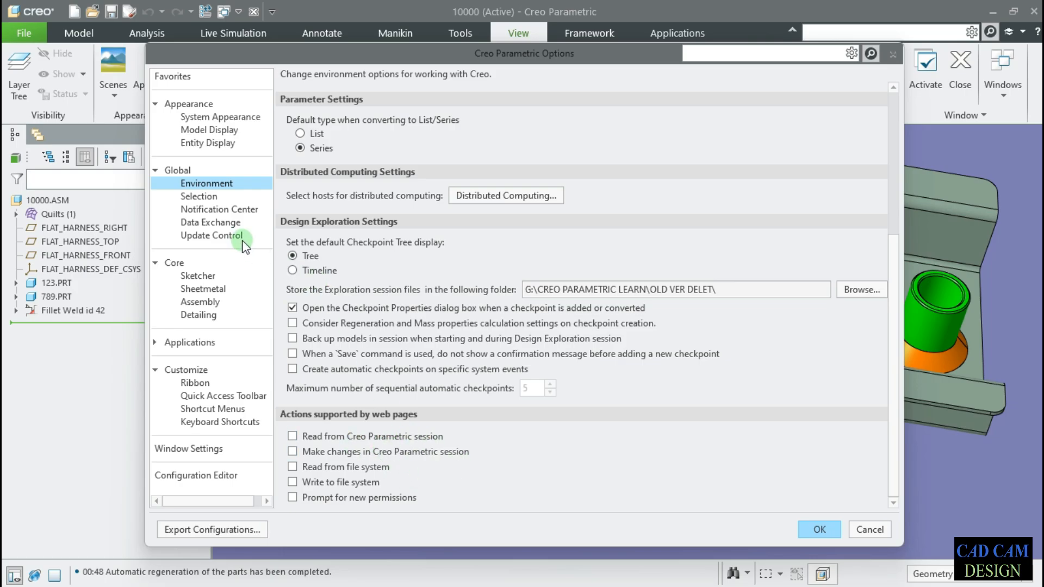
In the Selection options, disable preselection highlighting and apply the change.
left_click(217, 196)
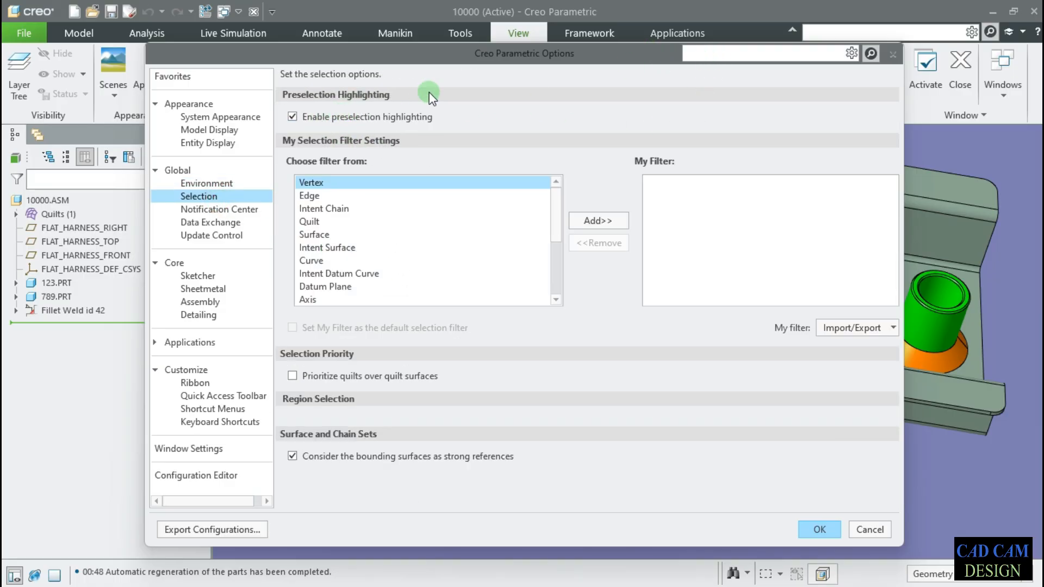
left_click_drag(608, 63, 392, 55)
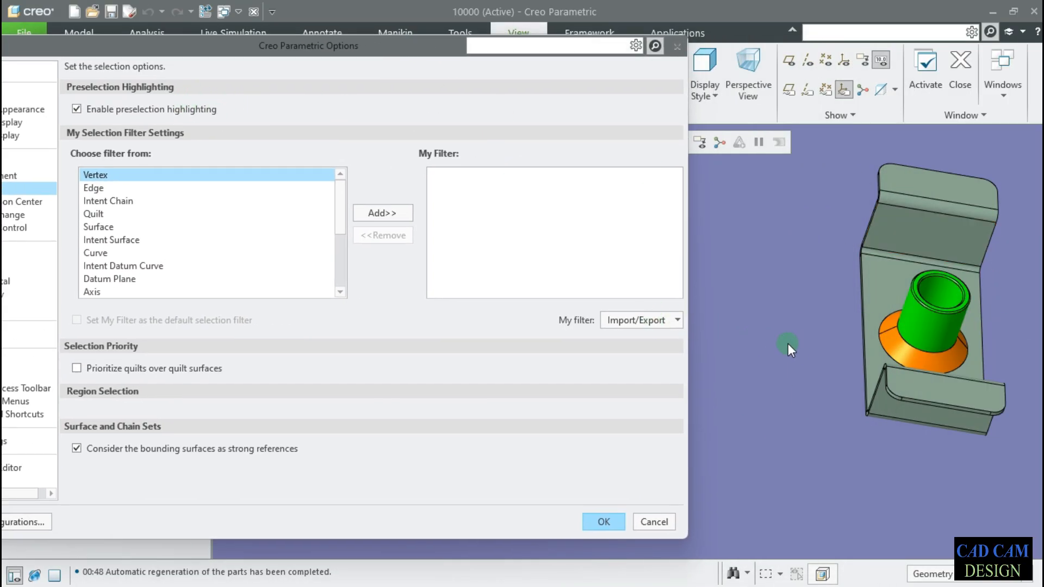
middle_click_drag(746, 335, 877, 368)
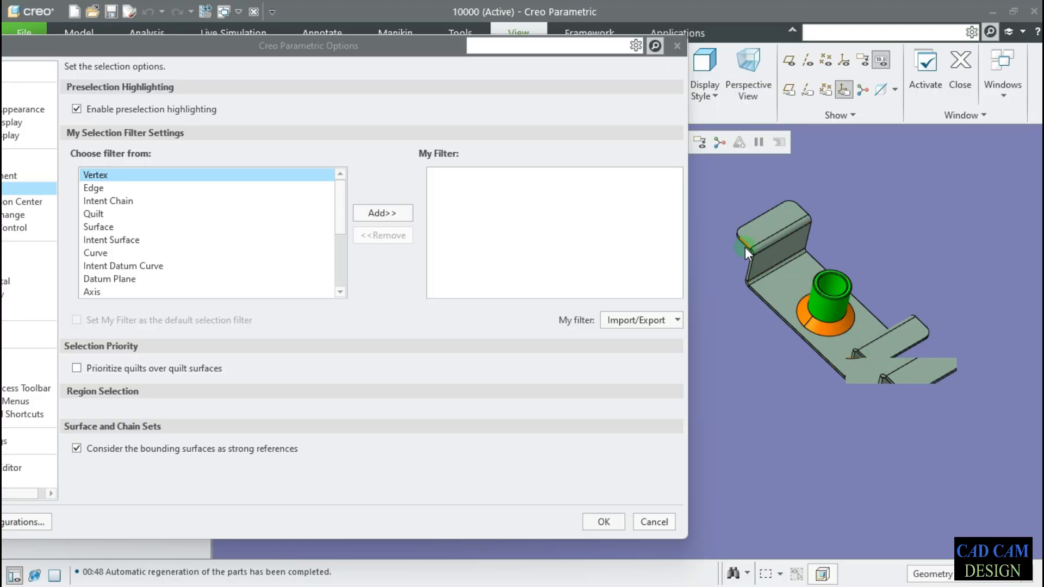
scroll(745, 247, "down", 1)
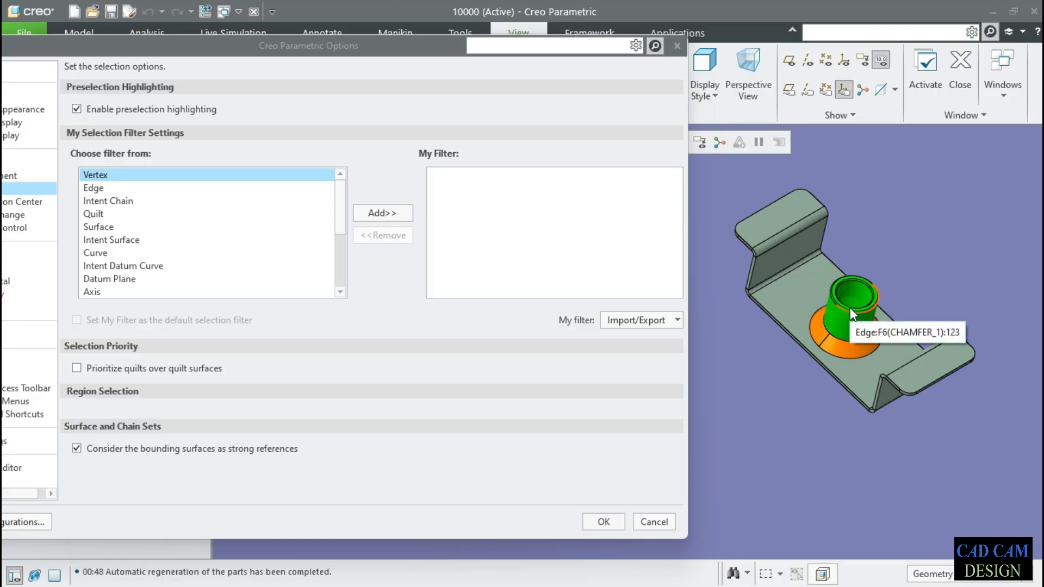
left_click(145, 109)
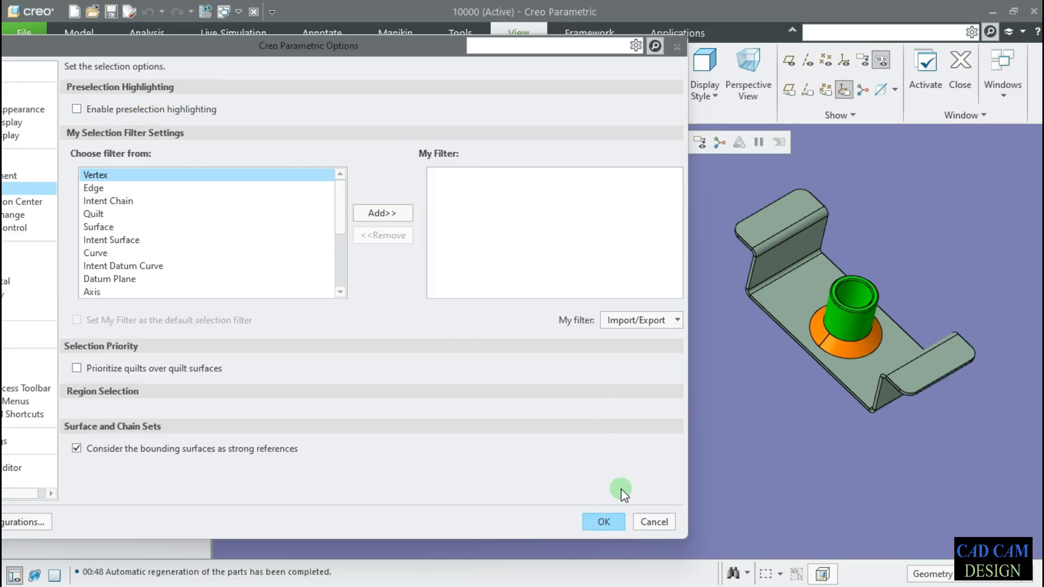
left_click(614, 523)
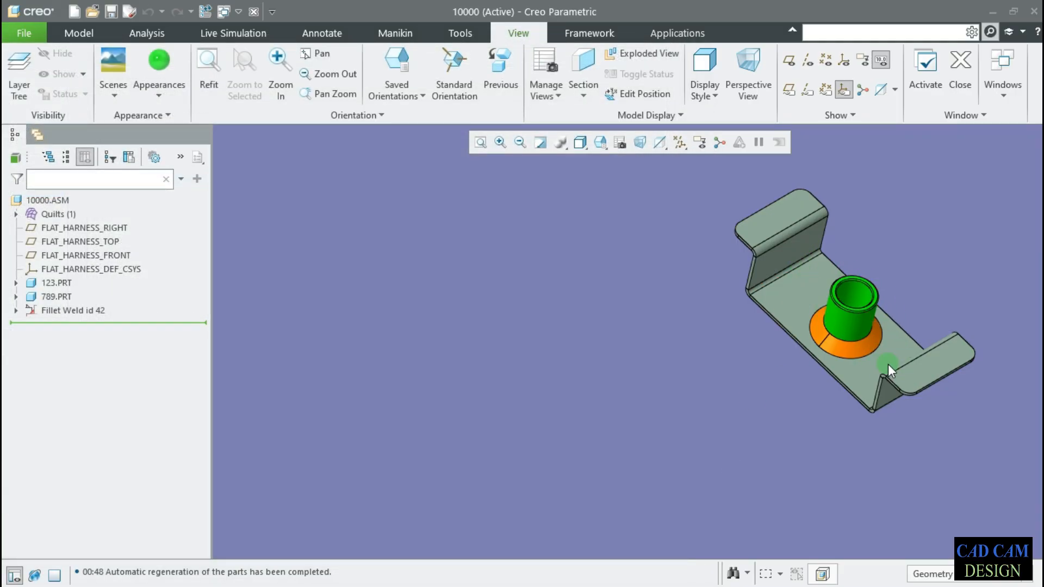
Test selection on the assembly by picking the bracket's base surface and bend edge, then clear the selection.
scroll(906, 328, "down", 4)
scroll(687, 363, "up", 4)
scroll(591, 305, "down", 3)
scroll(932, 408, "up", 2)
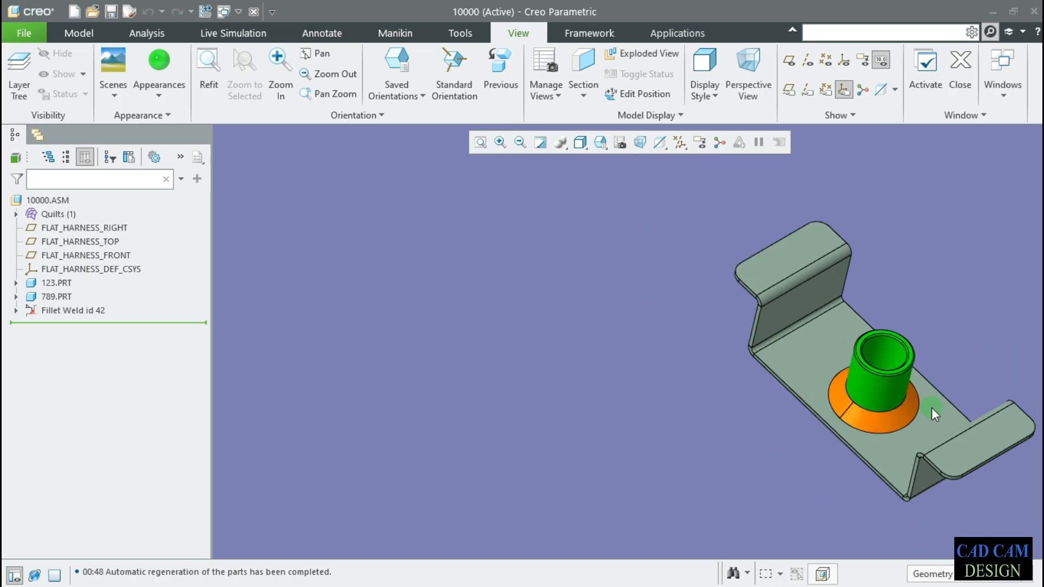
scroll(839, 366, "down", 1)
scroll(792, 331, "up", 1)
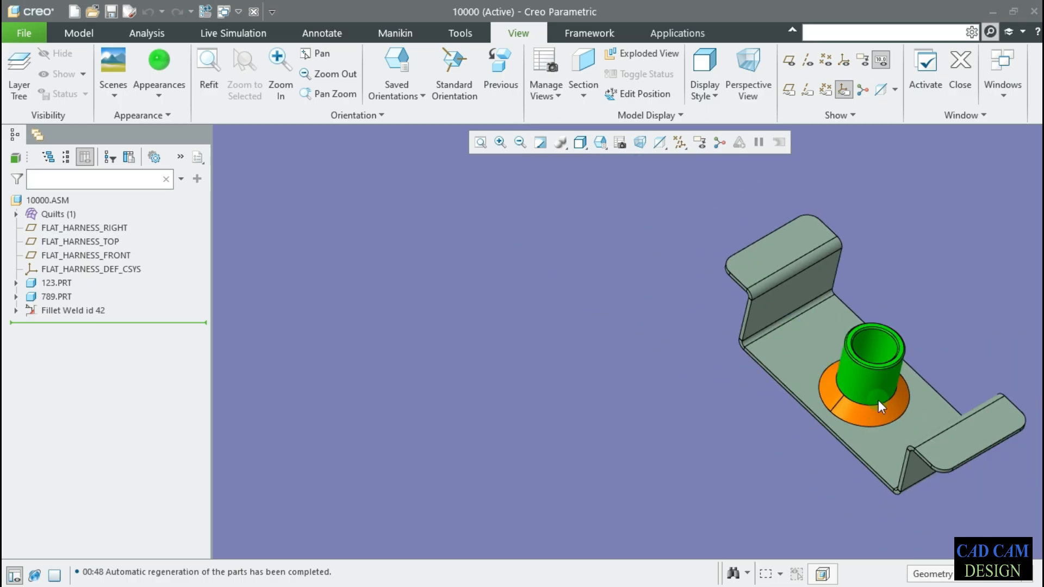
left_click(812, 346)
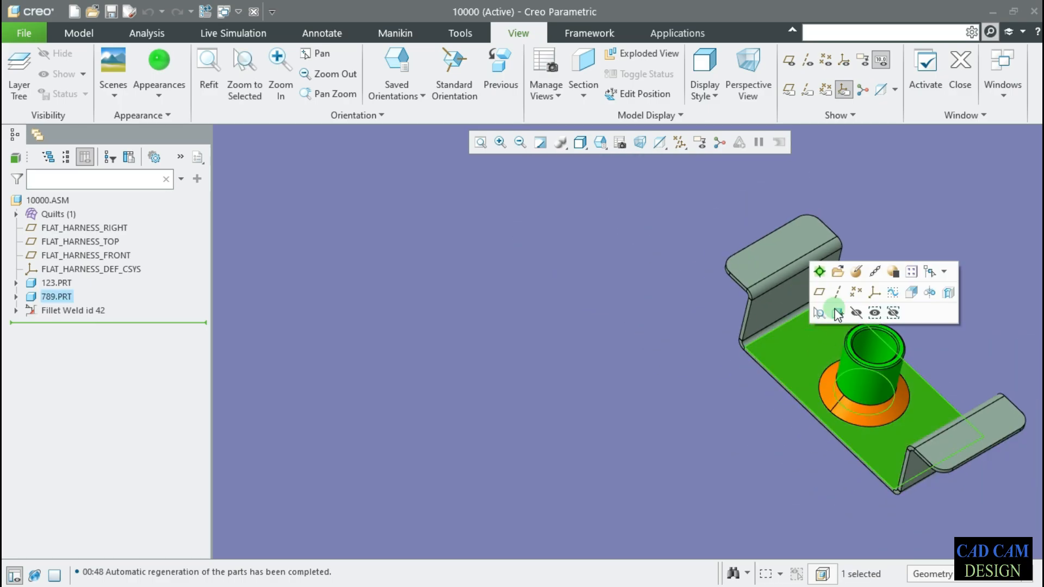
left_click(781, 286)
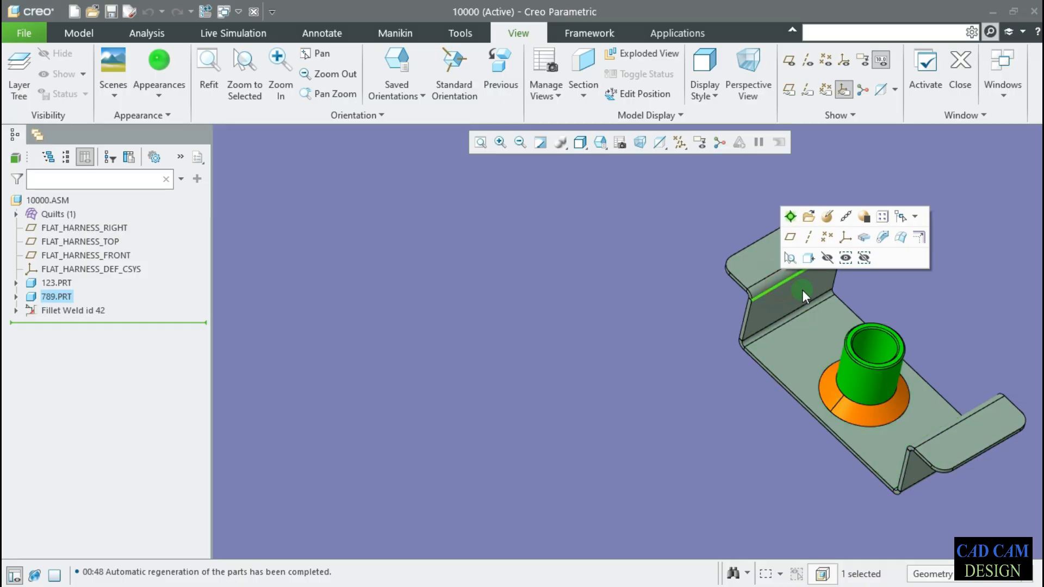
left_click(890, 312)
left_click_drag(714, 217, 964, 501)
Reopen the Selection options, enable preselection highlighting again and apply the change.
left_click(24, 33)
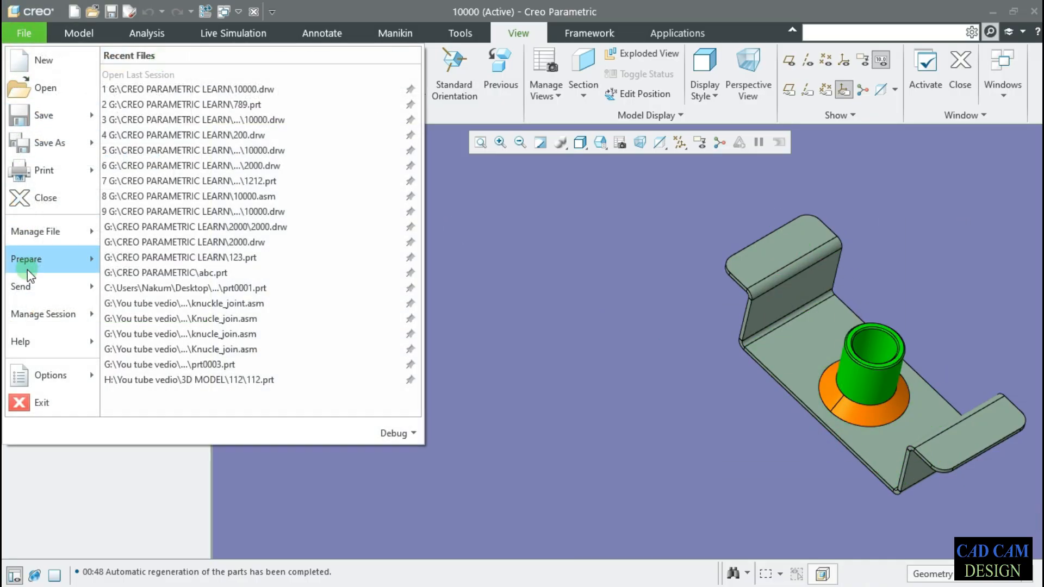
mouse_move(79, 375)
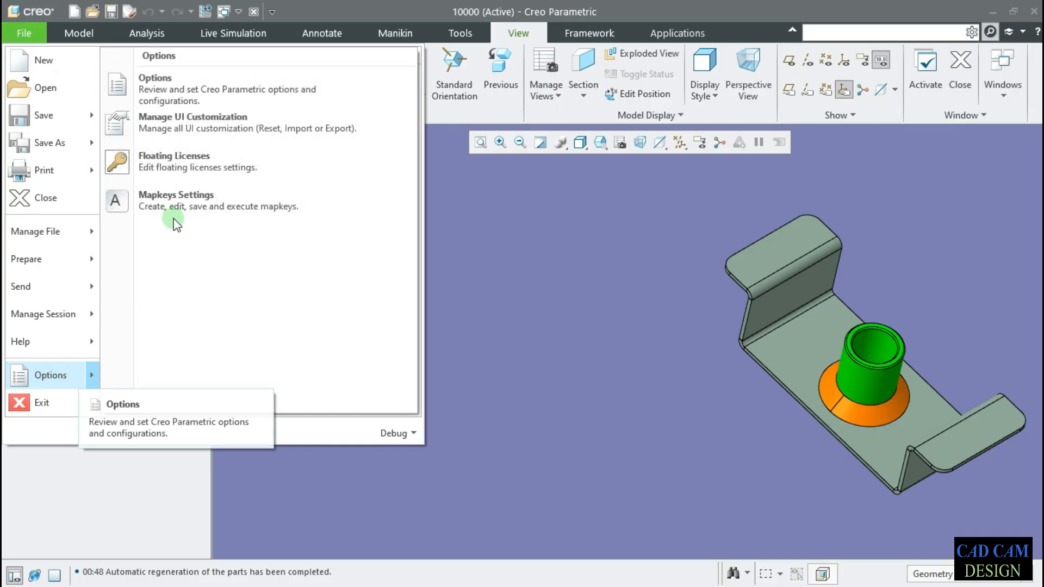
left_click(199, 86)
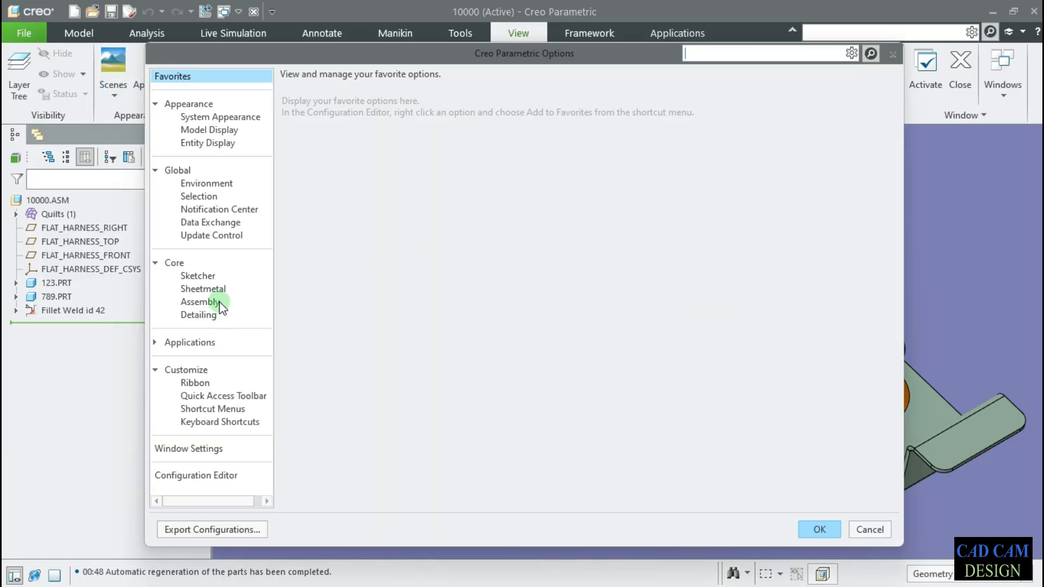
left_click(217, 183)
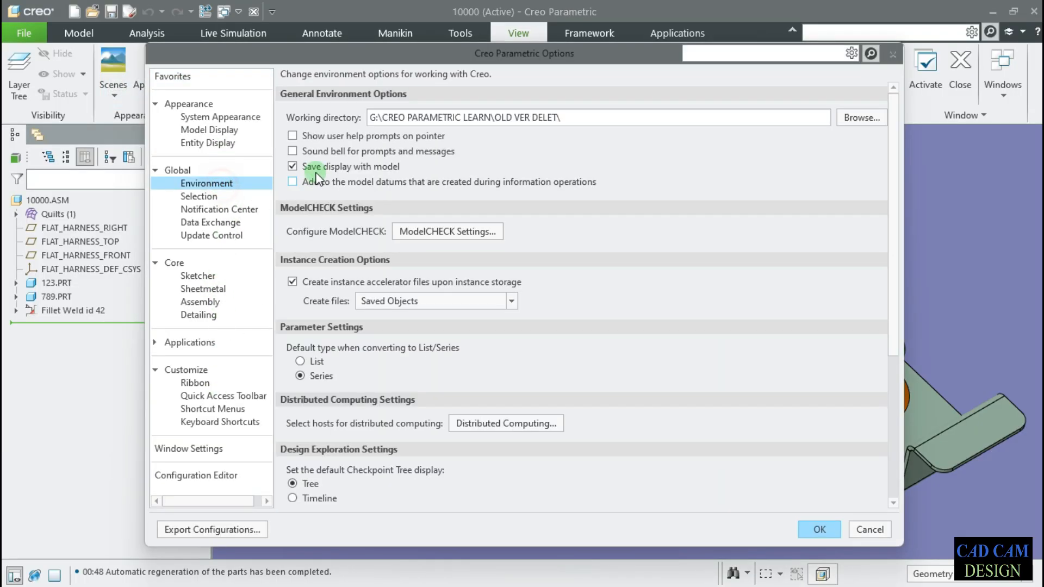
left_click(220, 196)
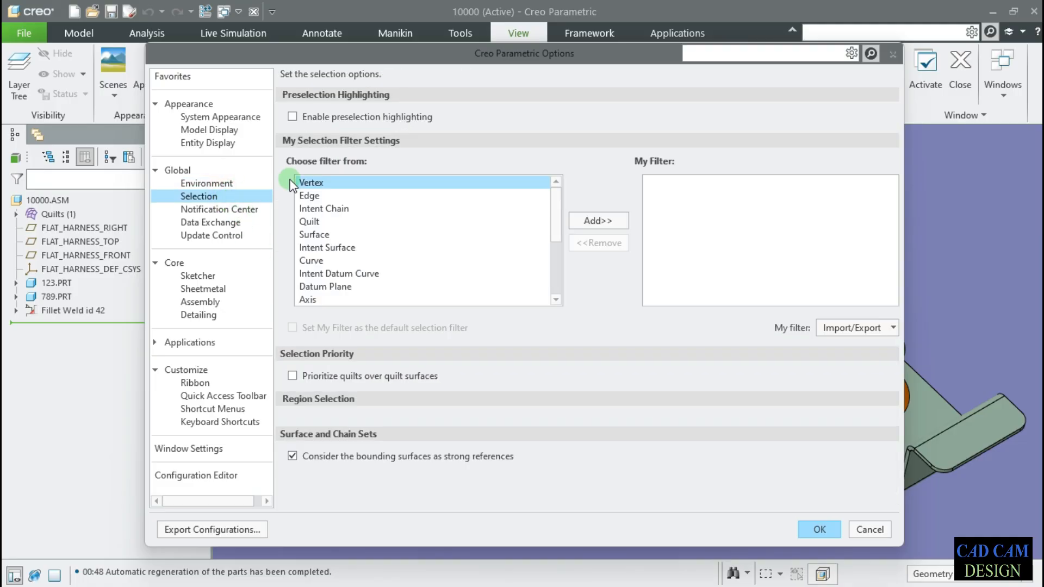
left_click(293, 116)
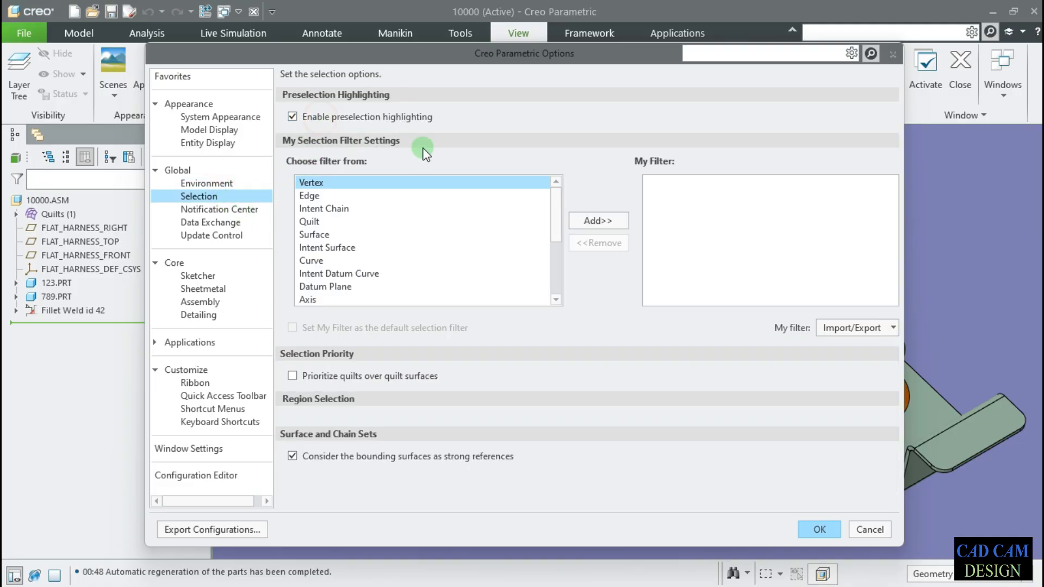
left_click(819, 530)
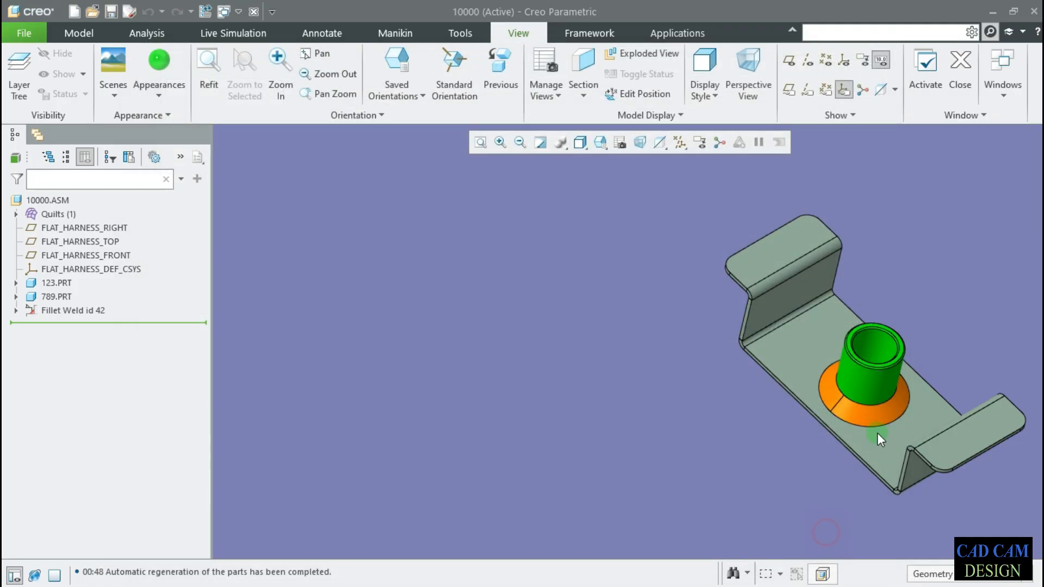
Reopen the Selection options and compare the available filter types with the assembly's selection filter list.
left_click(22, 39)
left_click(565, 278)
left_click(29, 36)
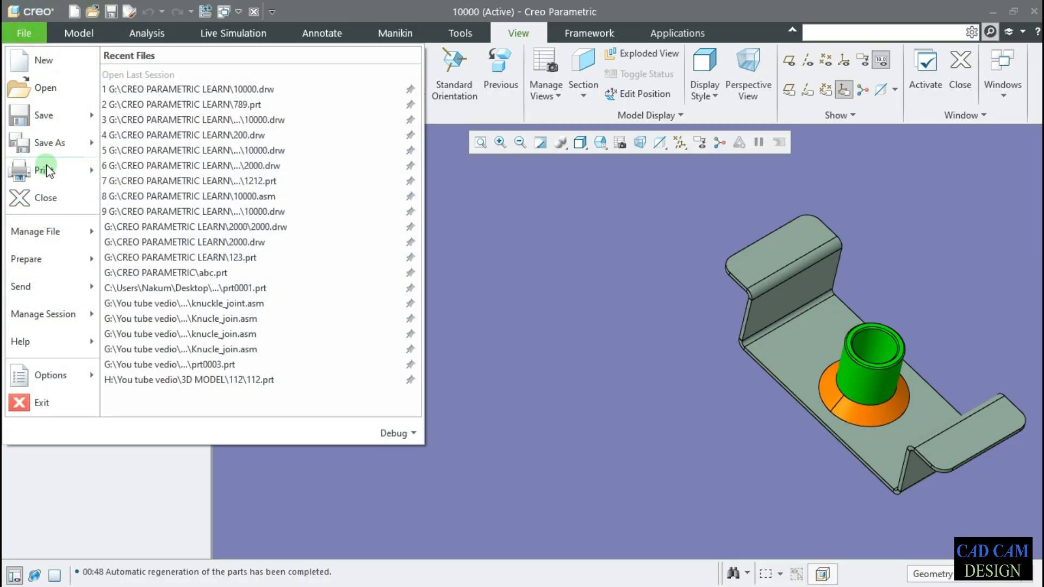
mouse_move(49, 375)
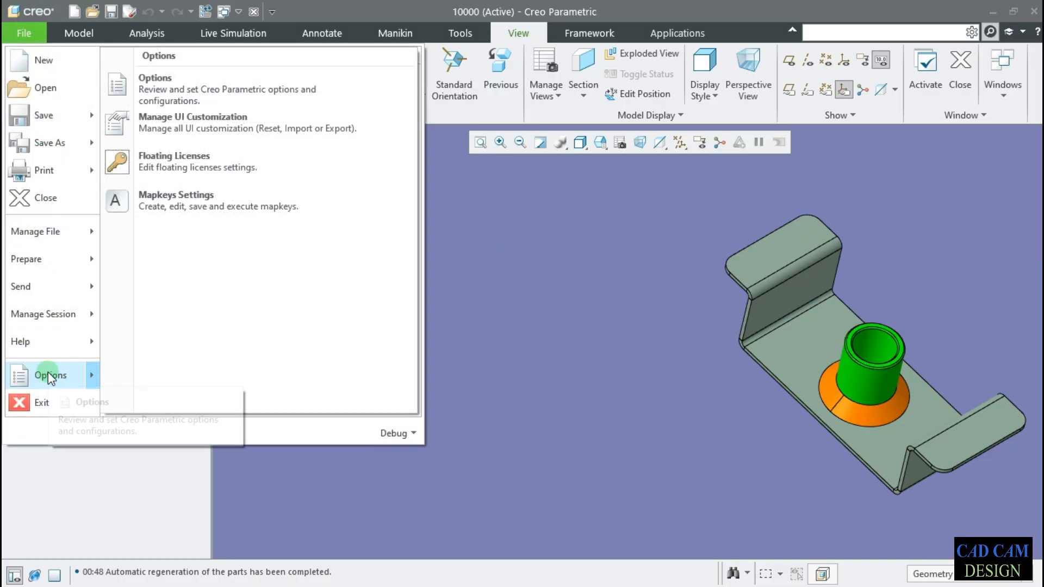
left_click(155, 84)
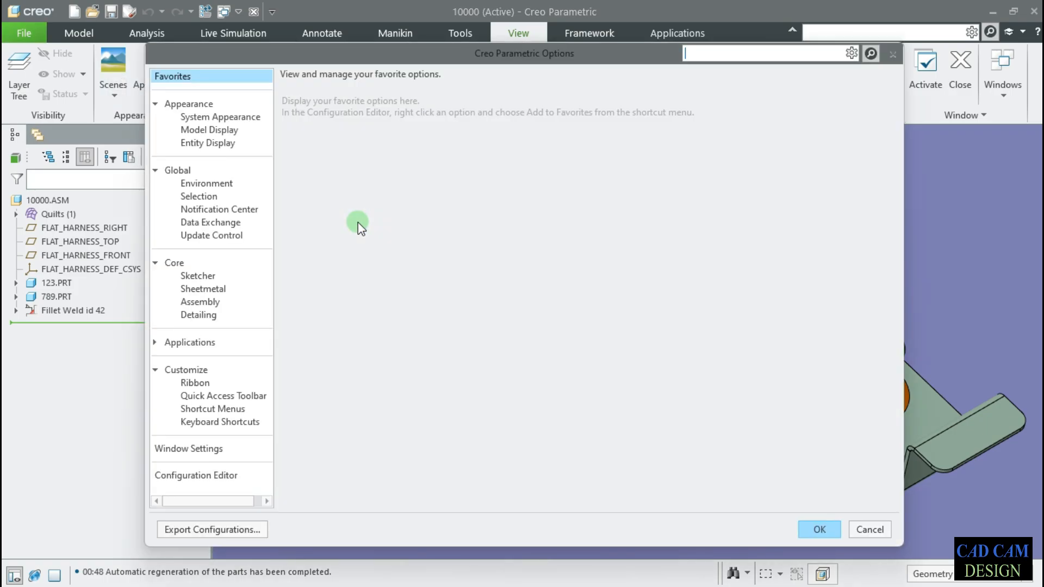
left_click(198, 196)
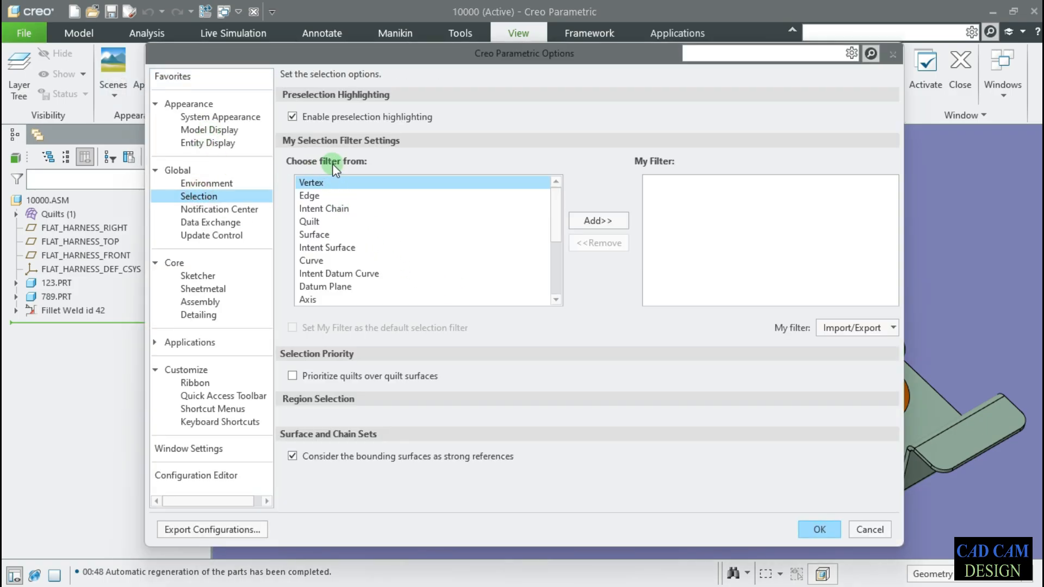
left_click_drag(543, 54, 381, 69)
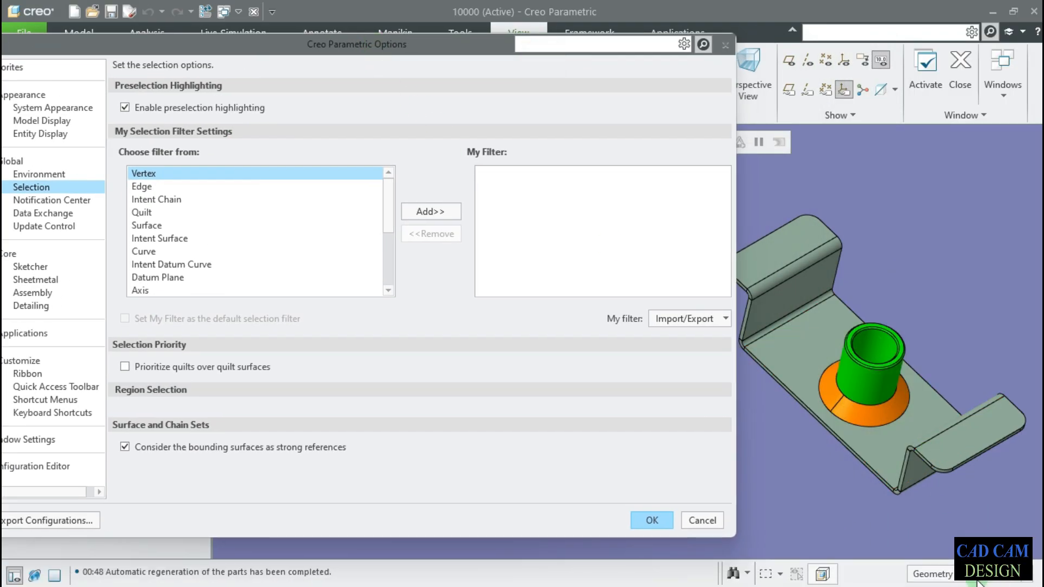
left_click(975, 575)
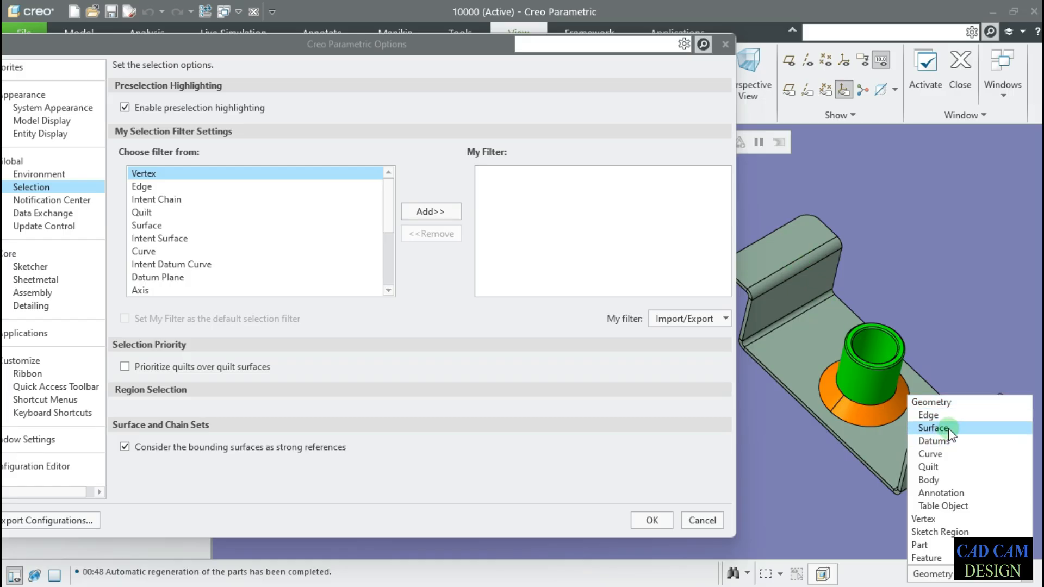
left_click(963, 455)
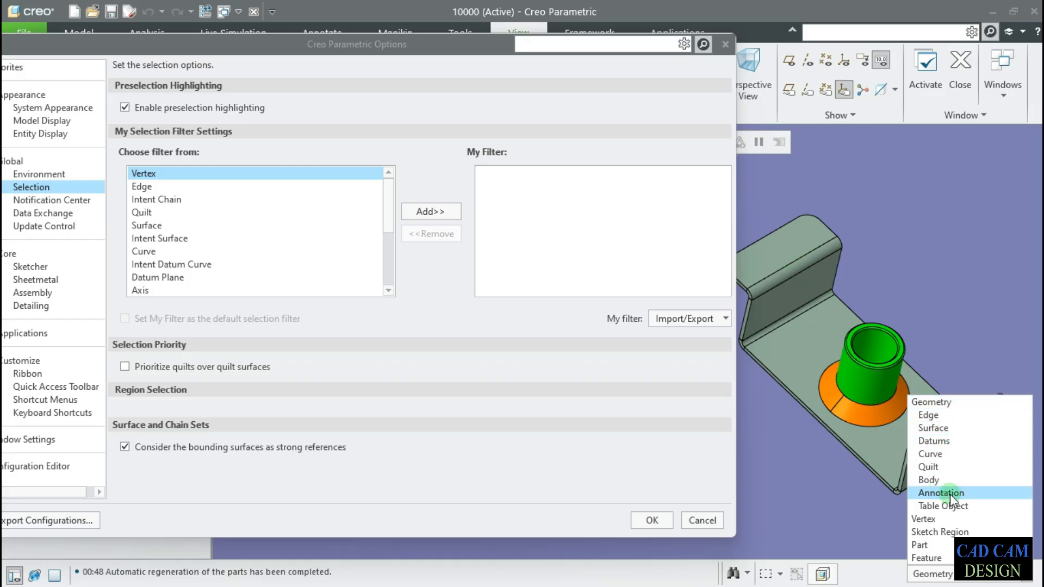
left_click(361, 73)
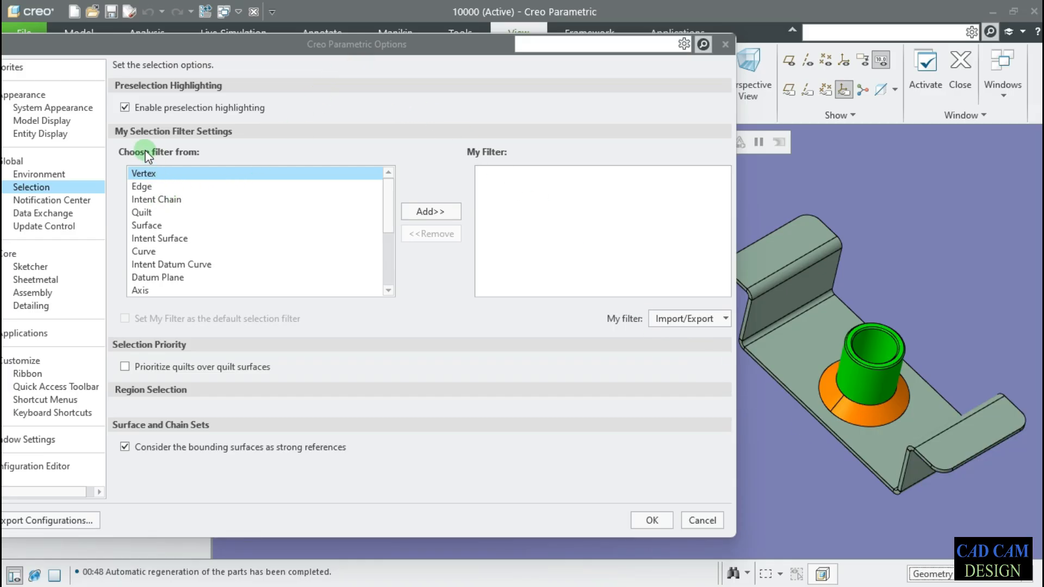
left_click(754, 280)
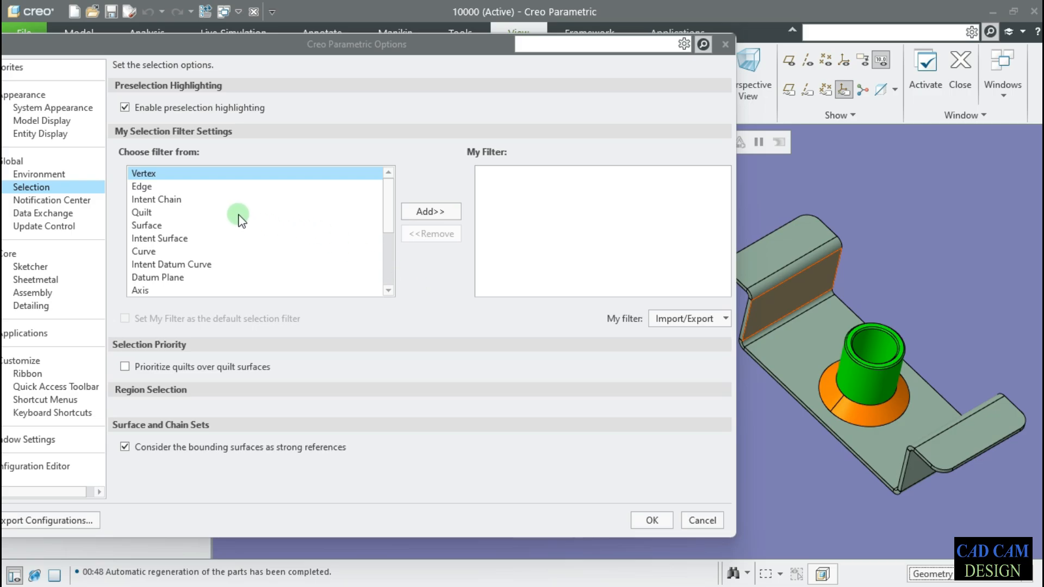
Browse the available selection filters, try adding Part to My Filter, and remove it again.
left_click(148, 187)
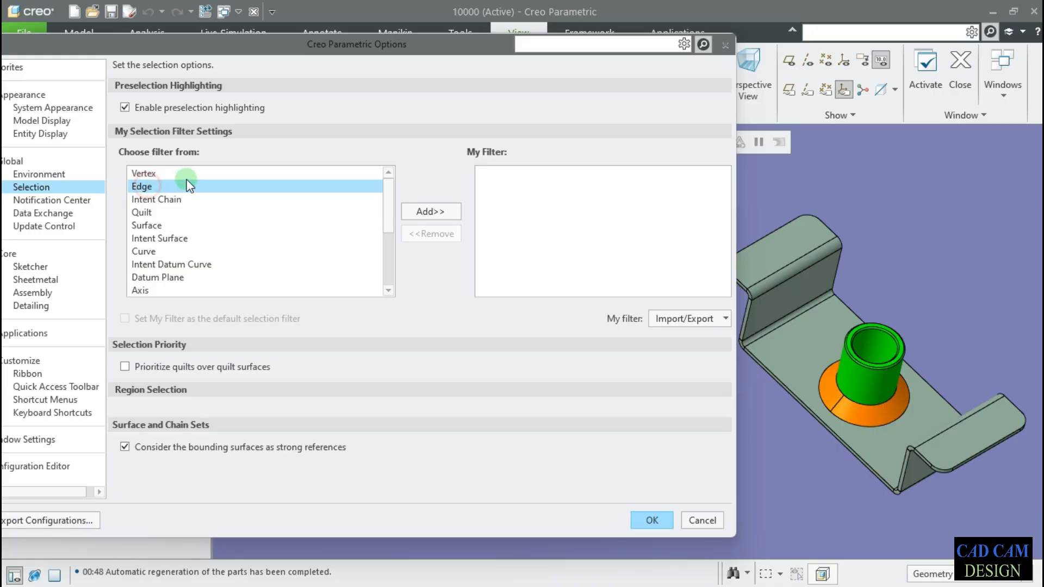
left_click_drag(175, 44, 253, 53)
scroll(882, 296, "up", 3)
scroll(828, 303, "down", 3)
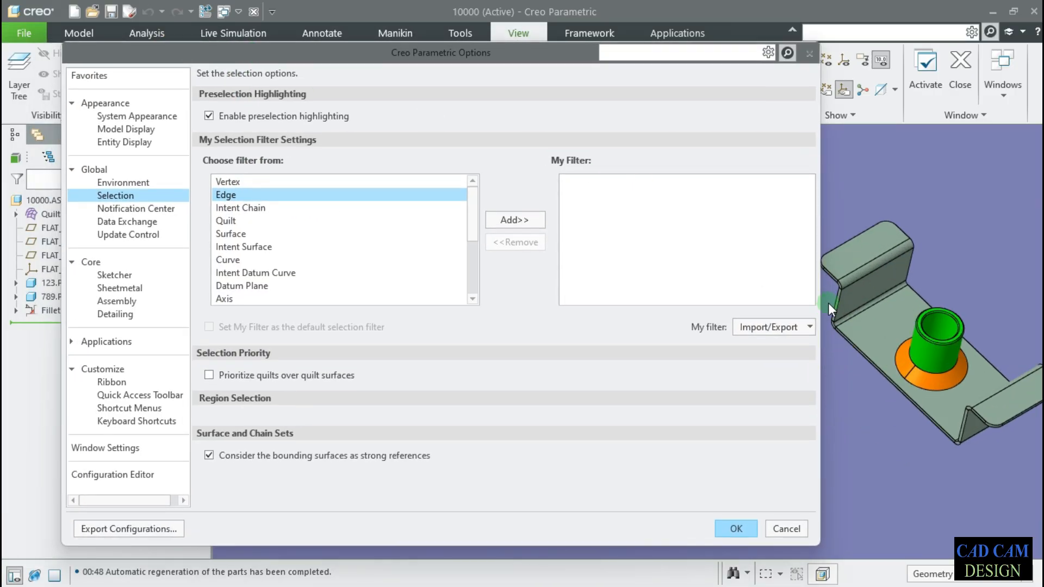
left_click(241, 234)
left_click(252, 286)
left_click(366, 298)
scroll(361, 294, "down", 3)
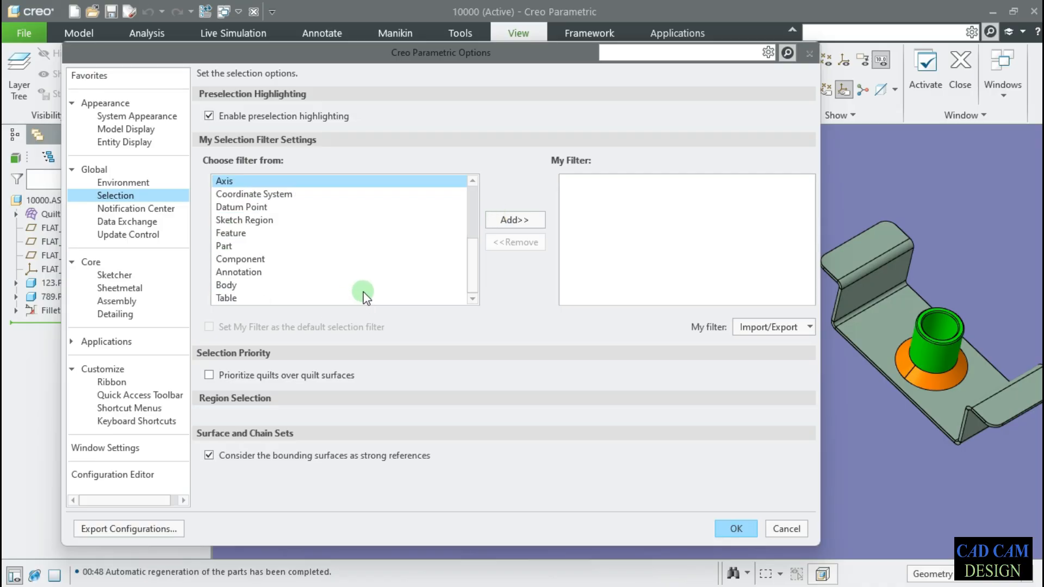
left_click(247, 297)
left_click(256, 246)
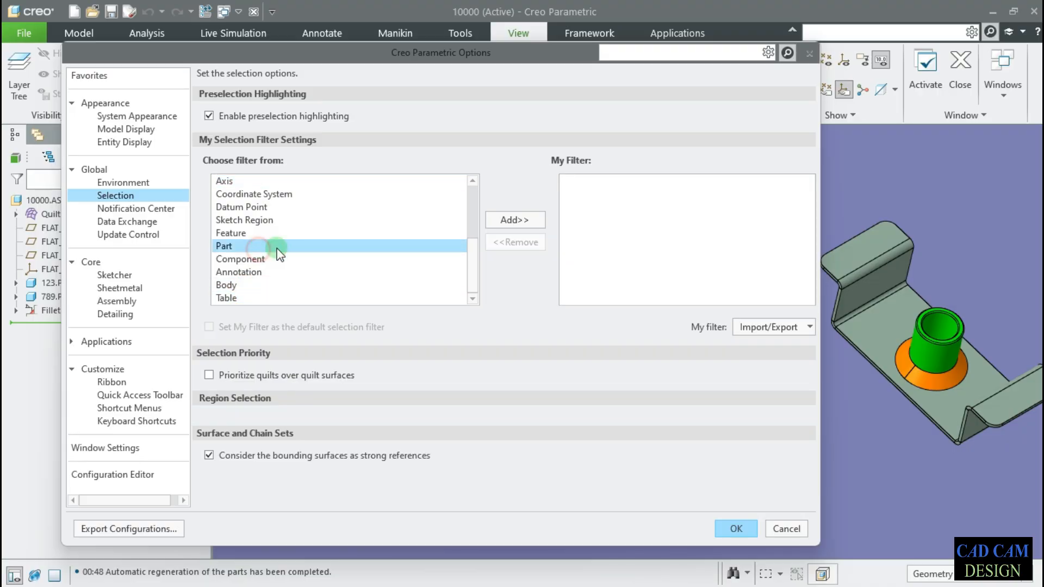
left_click(509, 219)
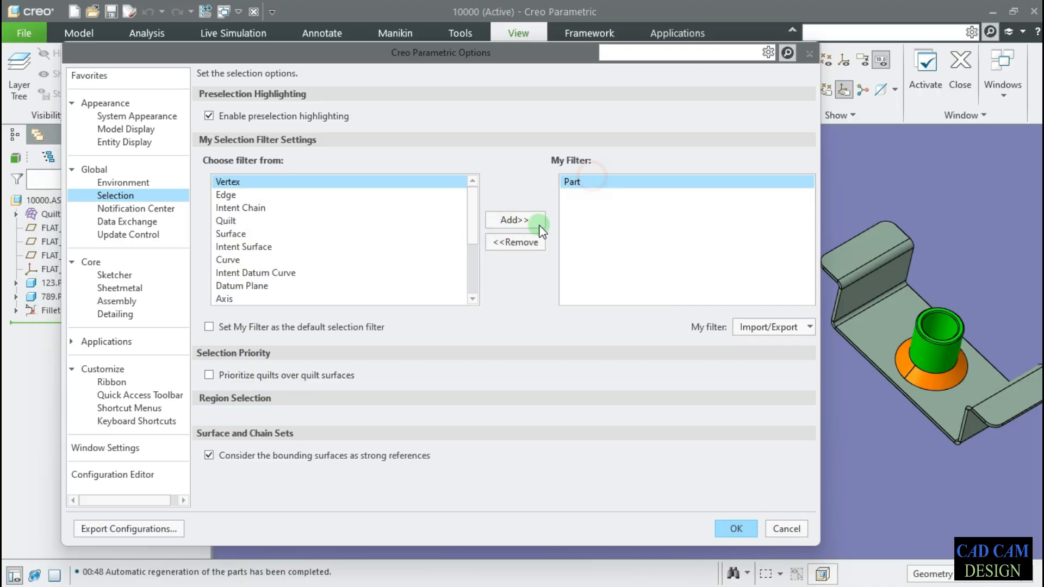
left_click(536, 241)
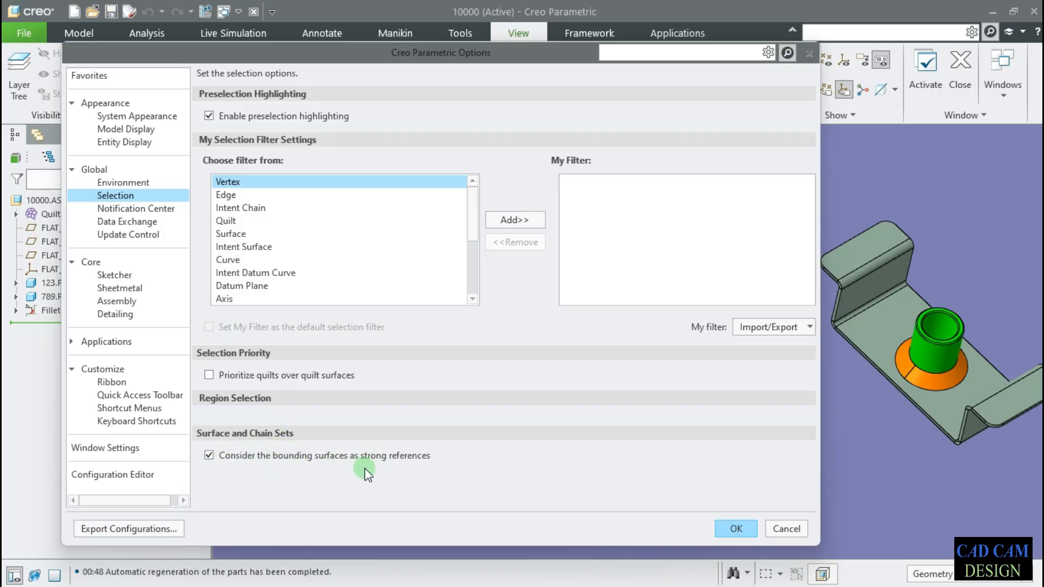
Review the Notification Center options, including the display choices for the Outdated mass properties notification.
left_click(236, 458)
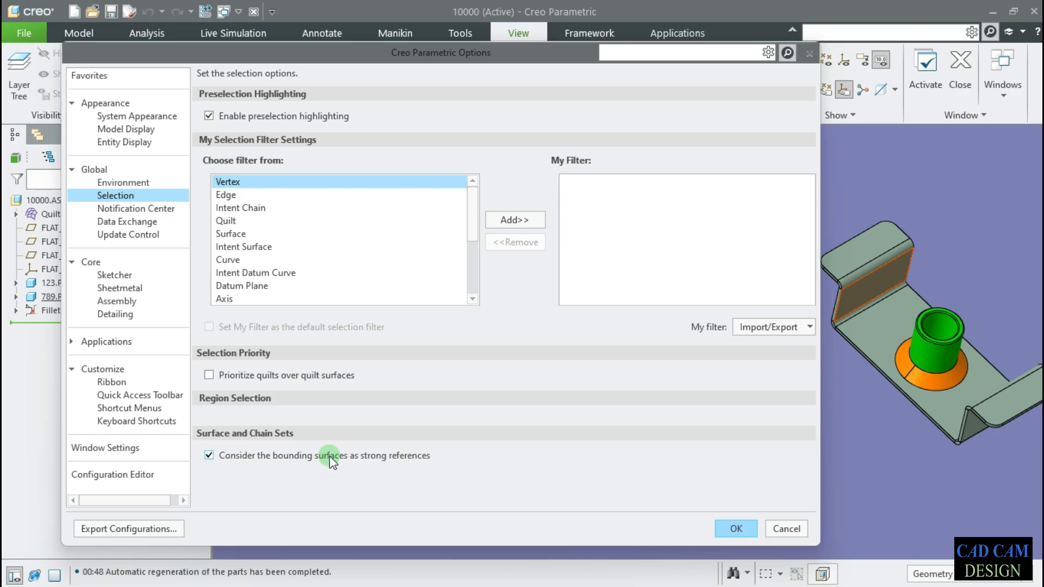
left_click(143, 210)
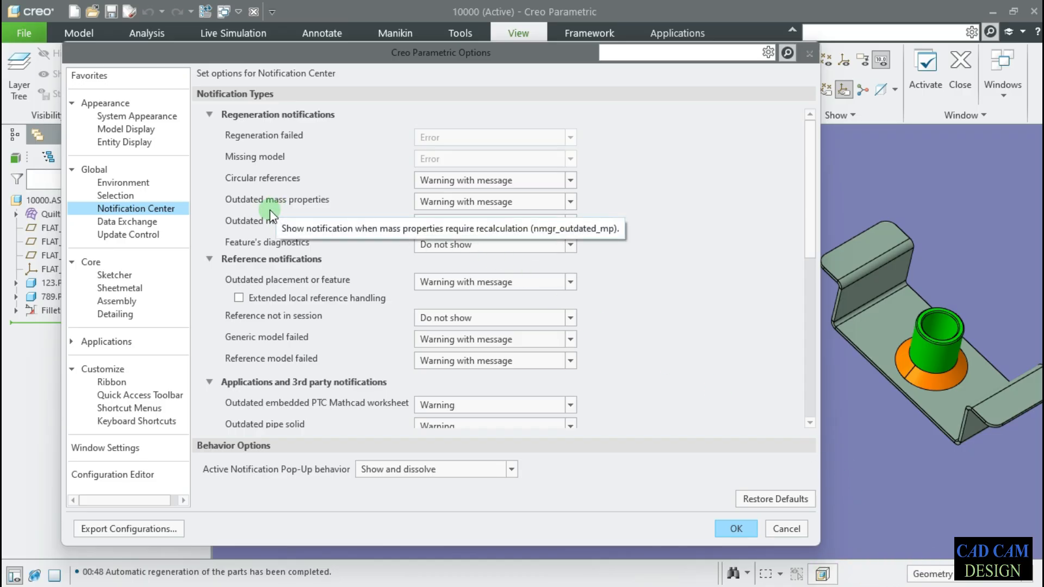
left_click(503, 206)
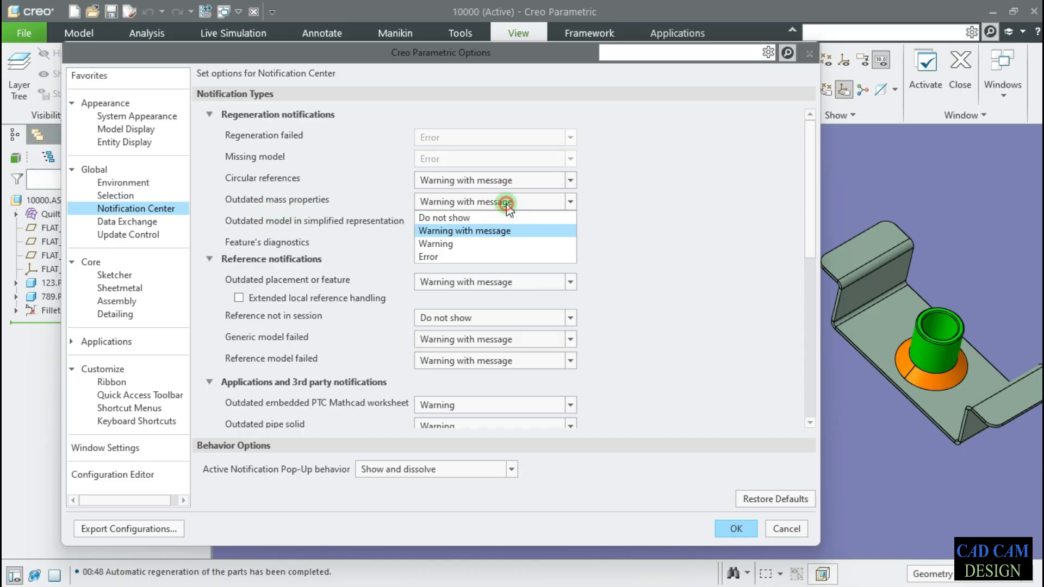
left_click(381, 189)
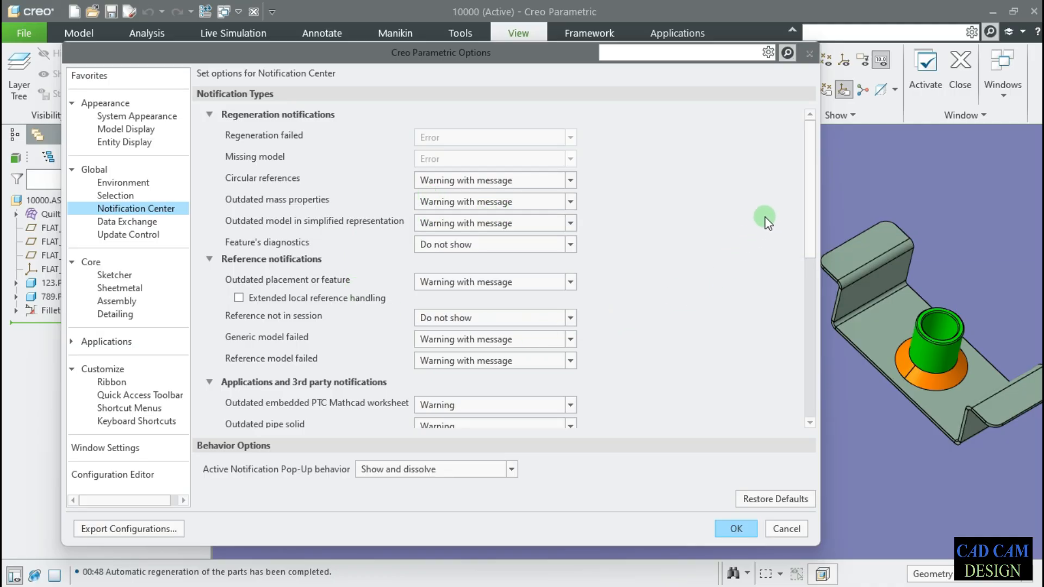
left_click_drag(809, 166, 821, 224)
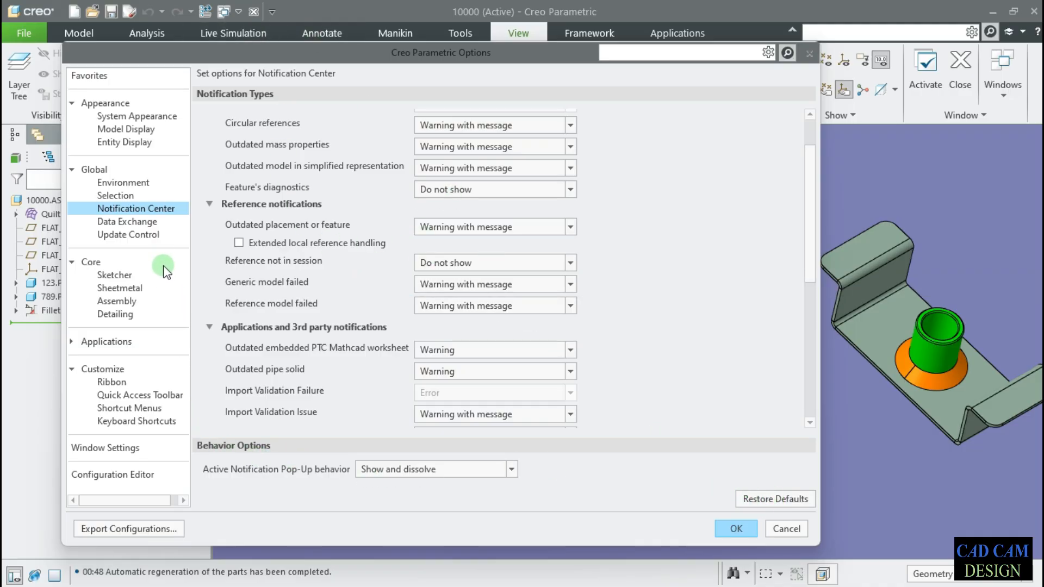
Review the Data Exchange import profiles by browsing for a default IGES profile, cancelling, and checking the import formats that can be selected.
left_click(155, 223)
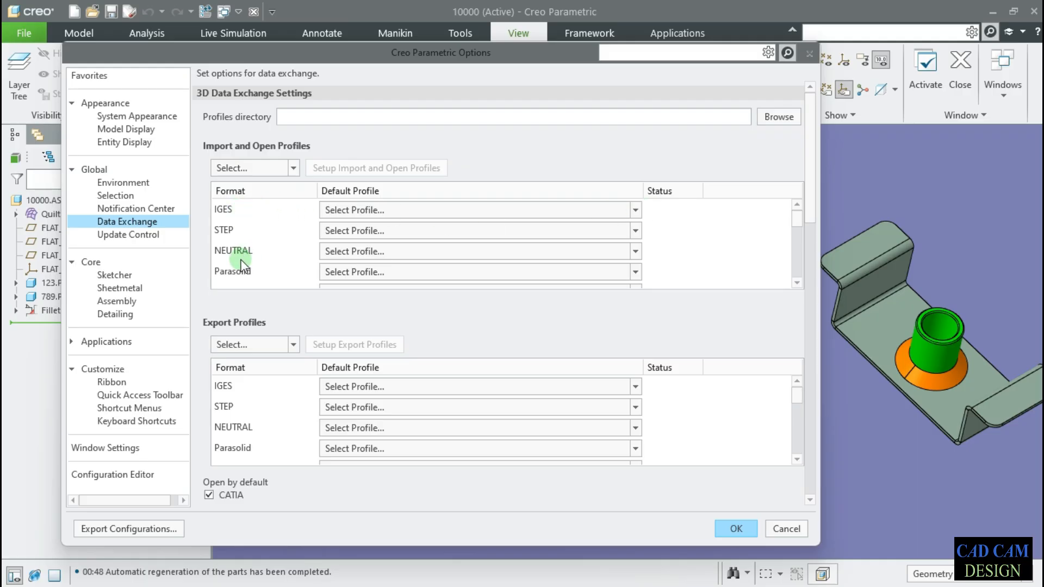
mouse_move(801, 217)
left_mouse_down()
mouse_move(792, 252)
mouse_move(790, 211)
left_mouse_up()
left_click(461, 214)
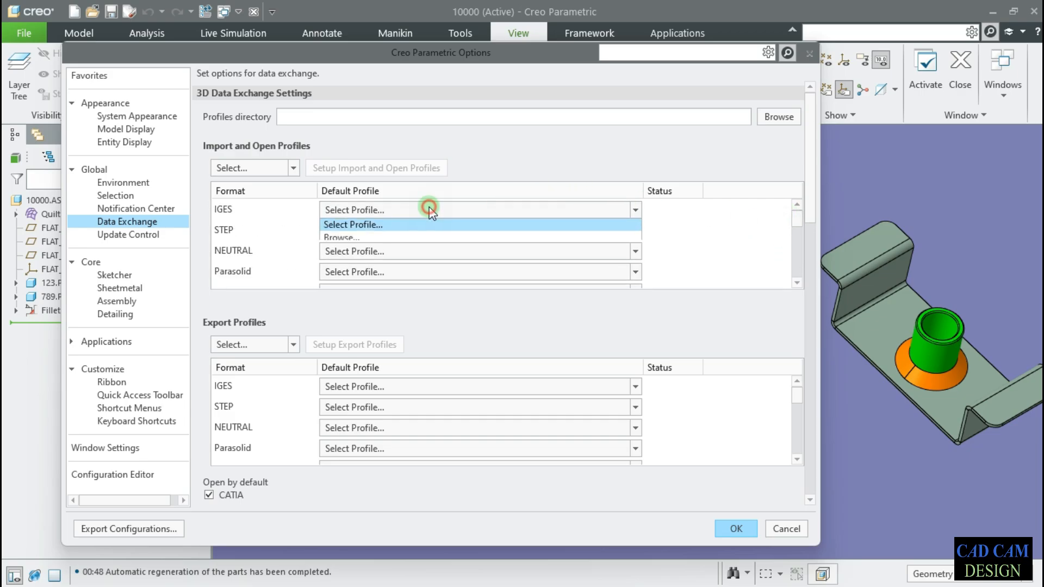
left_click(382, 240)
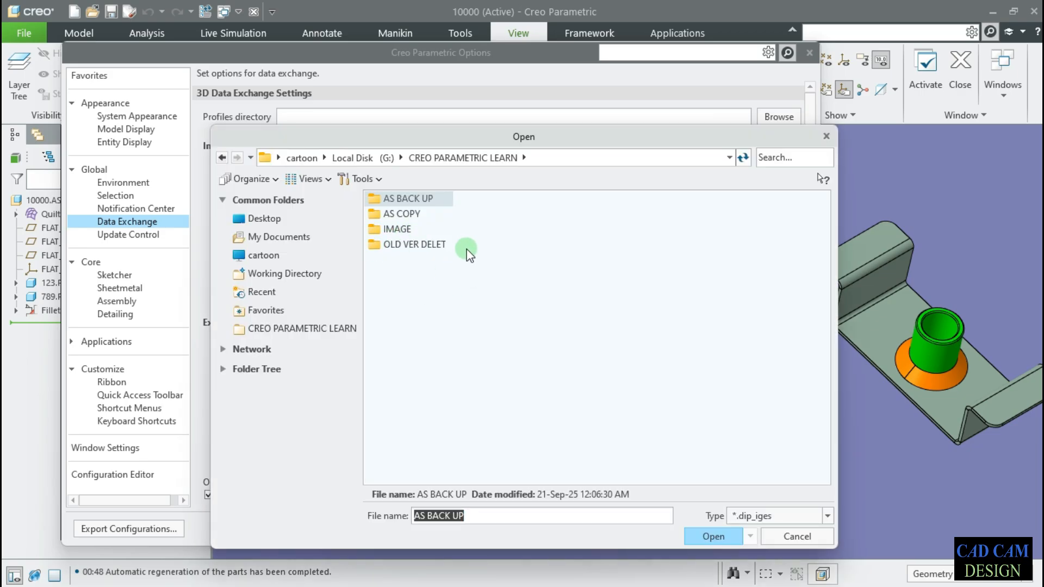
left_click(826, 136)
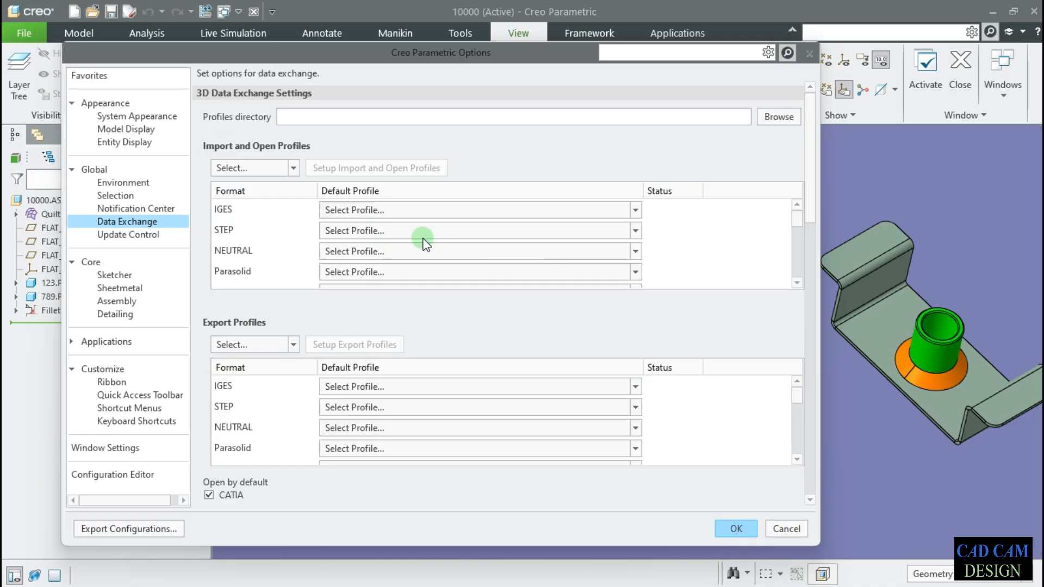
left_click(263, 168)
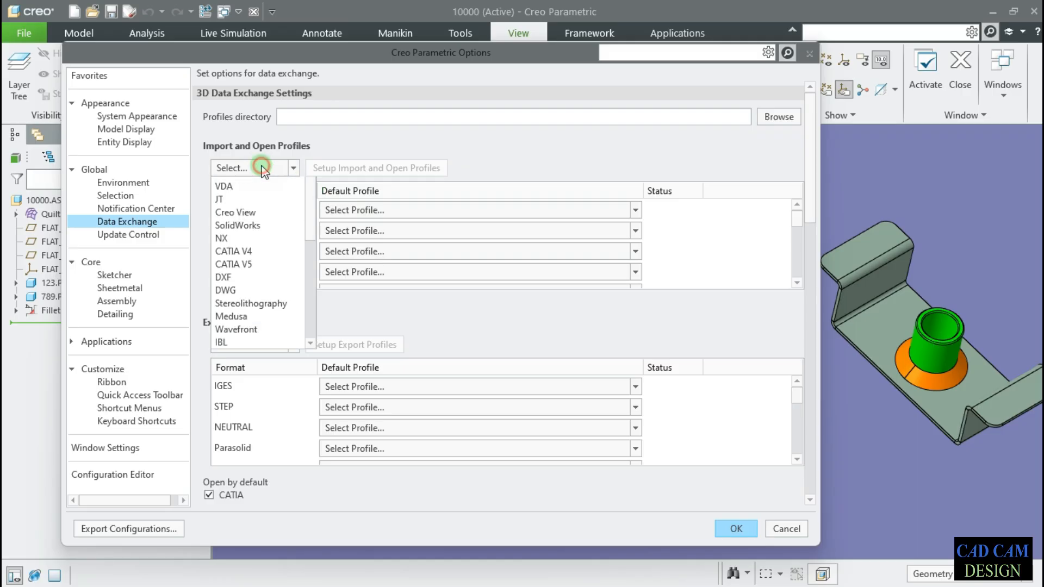
left_click(416, 186)
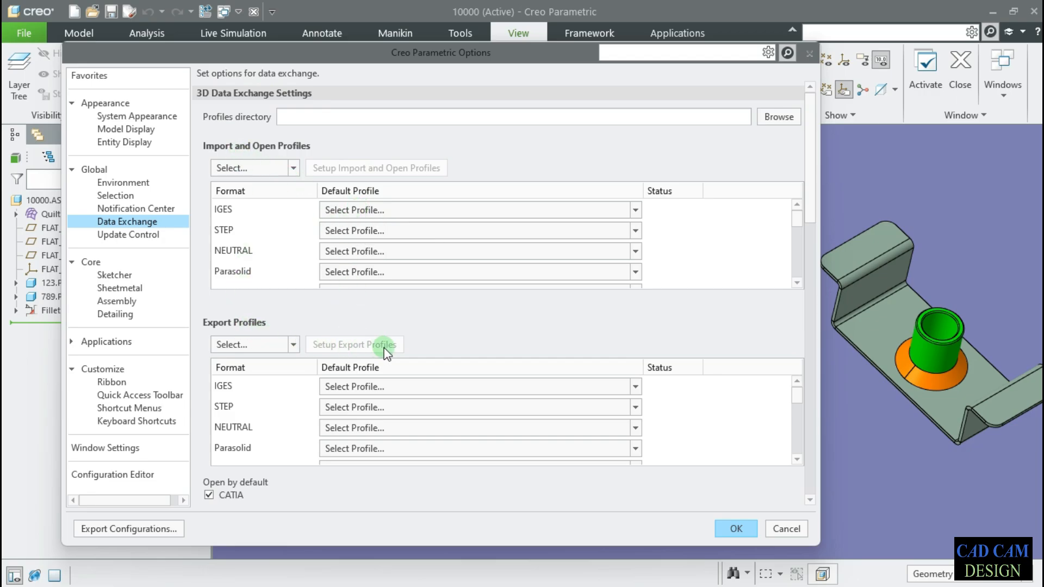
Examine the Data Exchange export profiles, the formats opened by default, and the import validation and log file settings.
scroll(426, 325, "down", 3)
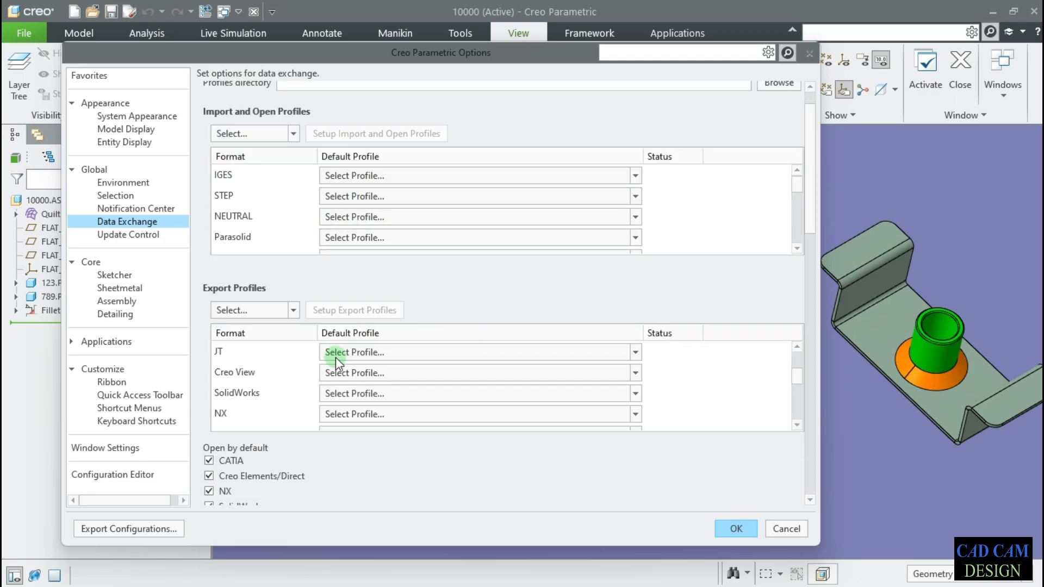
scroll(310, 364, "up", 2)
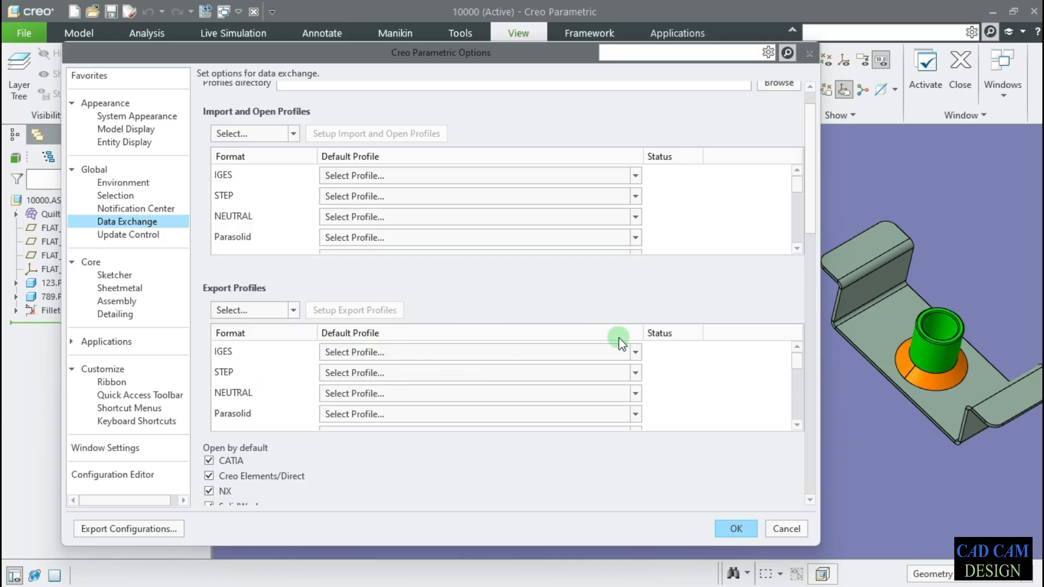
scroll(758, 457, "down", 4)
scroll(761, 457, "down", 1)
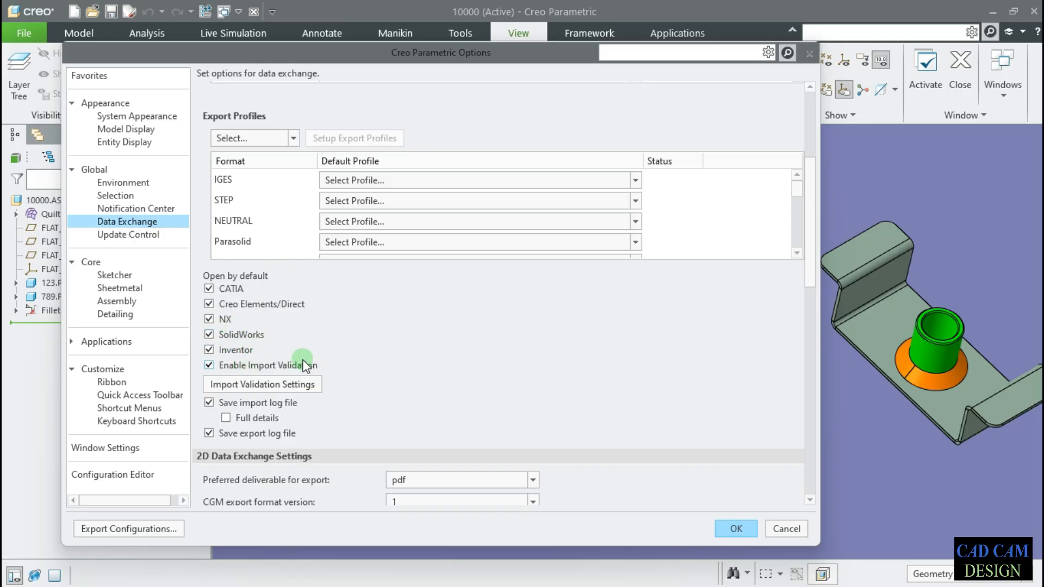
scroll(376, 408, "down", 1)
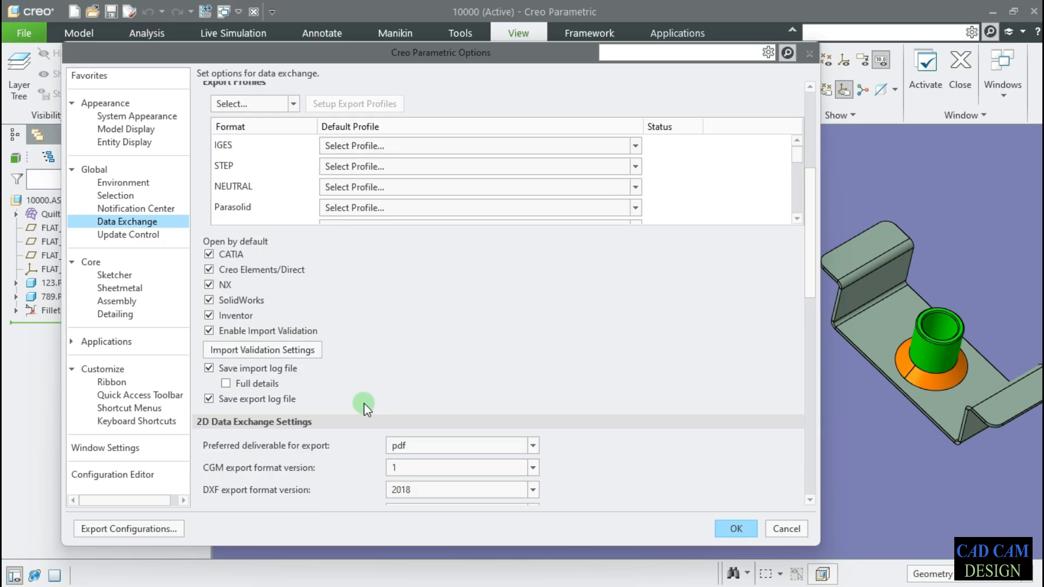
scroll(357, 389, "down", 1)
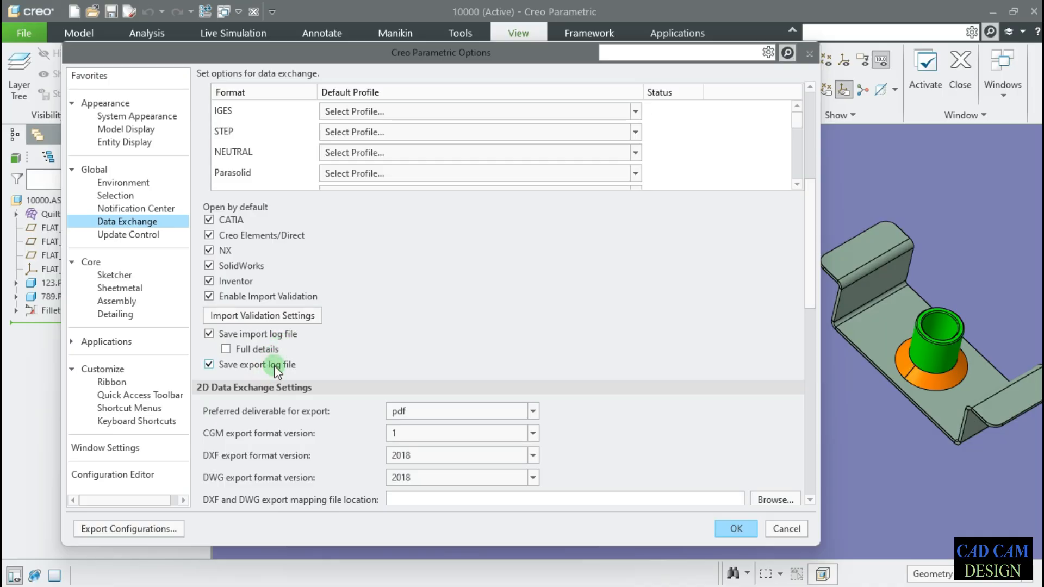
scroll(589, 343, "down", 3)
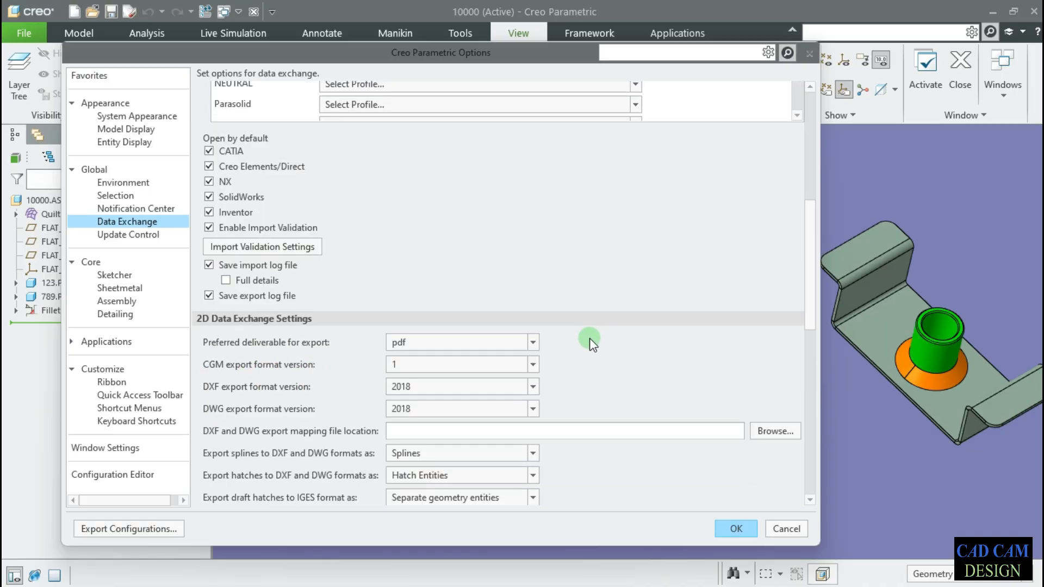
scroll(614, 348, "down", 1)
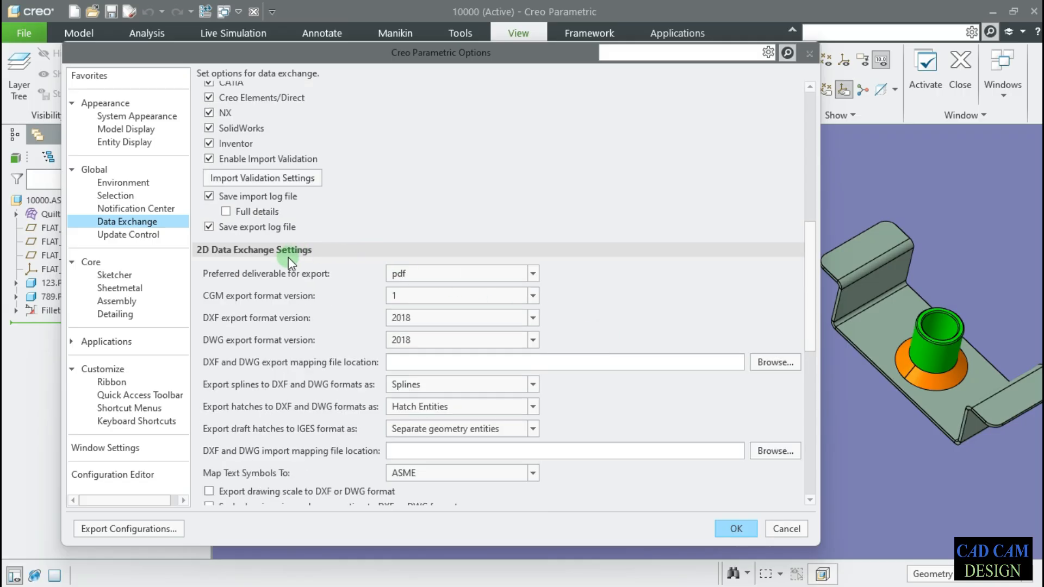
Examine the 2D Data Exchange choices for preferred export deliverable, spline export to DXF and DWG, and text symbol mapping.
left_click(424, 276)
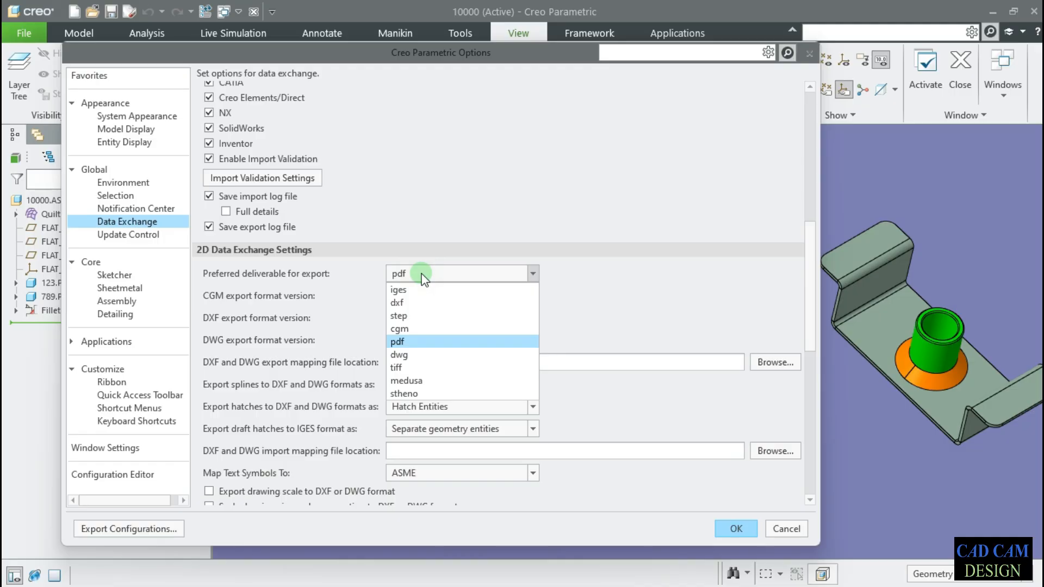
left_click(329, 297)
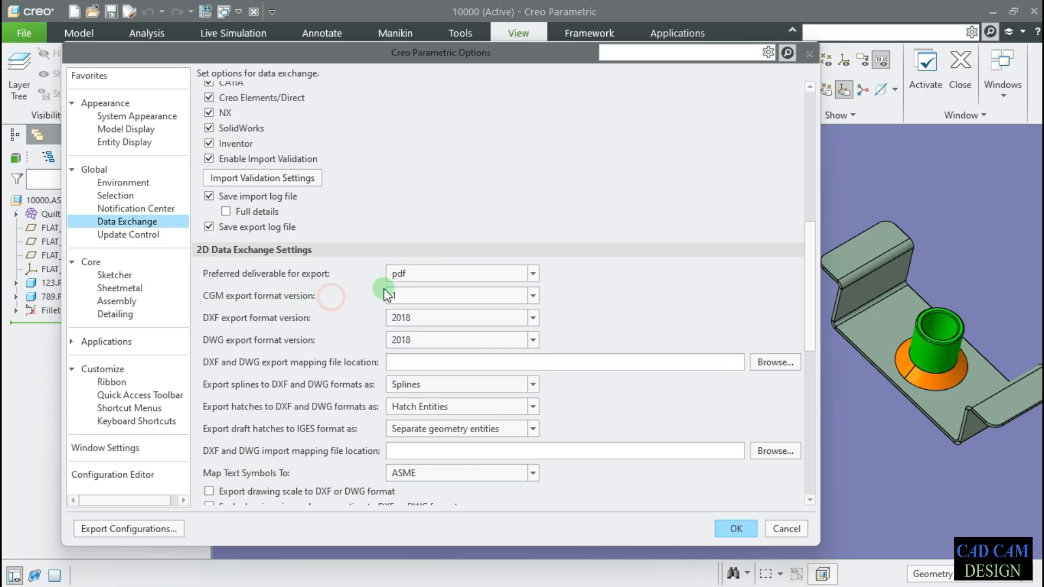
scroll(587, 309, "down", 1)
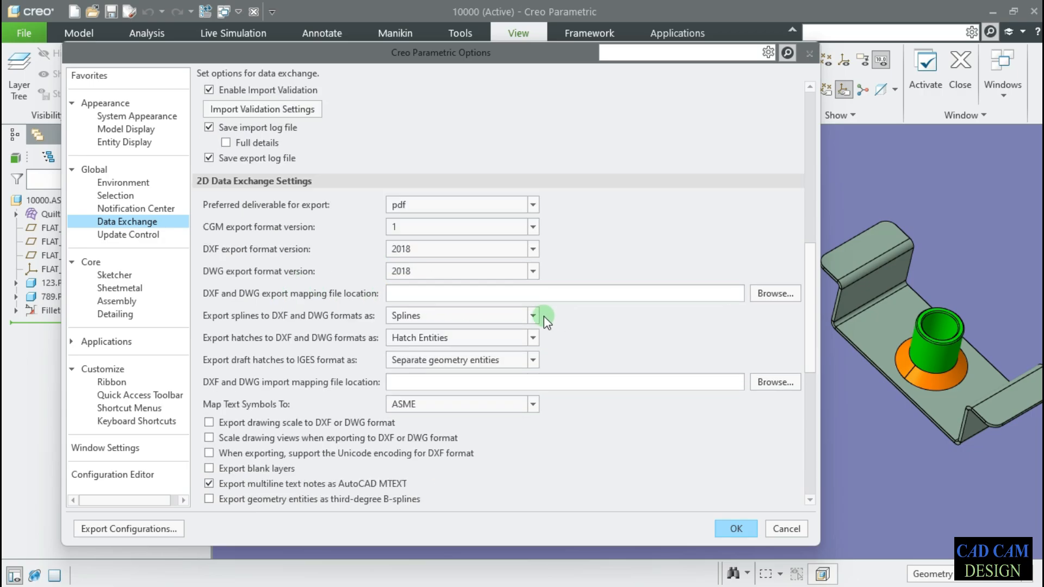
left_click(462, 317)
left_click(462, 317)
scroll(595, 332, "down", 2)
left_click(452, 268)
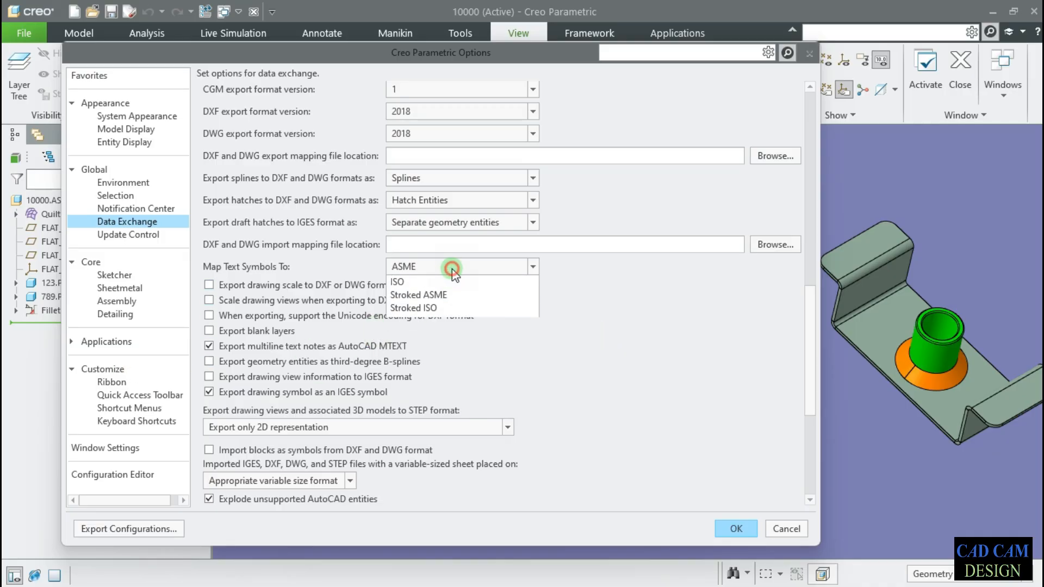
left_click(452, 269)
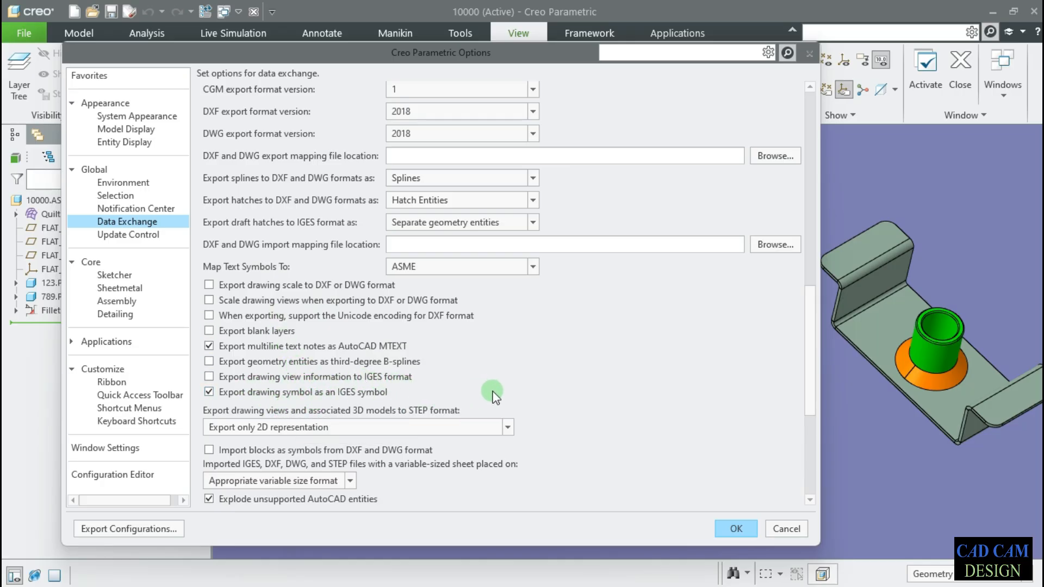
Set STEP export to geometry with its associative views and view related annotations, and review the remaining Data Exchange and Update Control options.
scroll(493, 397, "down", 2)
scroll(550, 400, "down", 8)
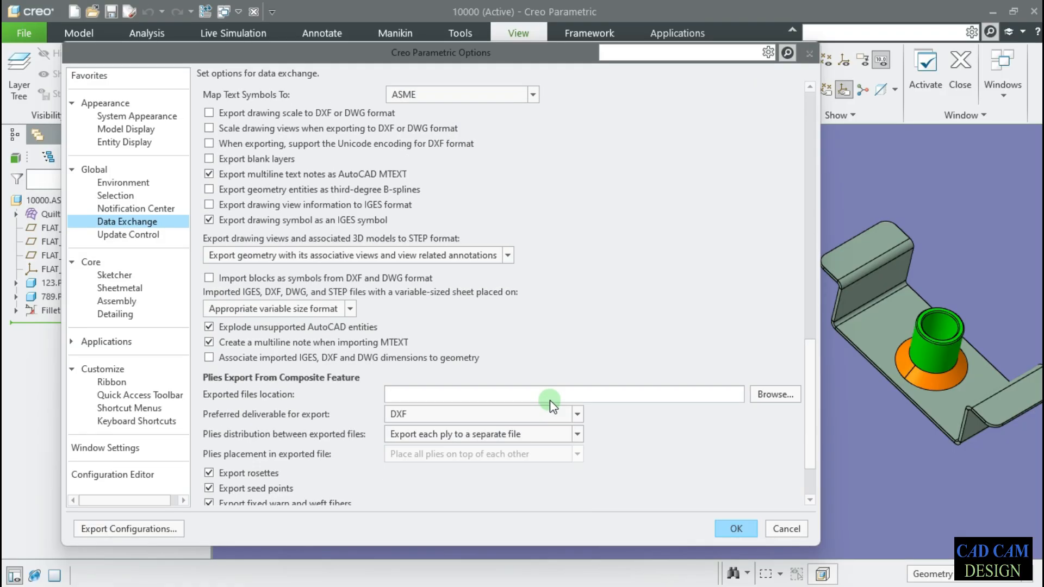
scroll(590, 335, "down", 5)
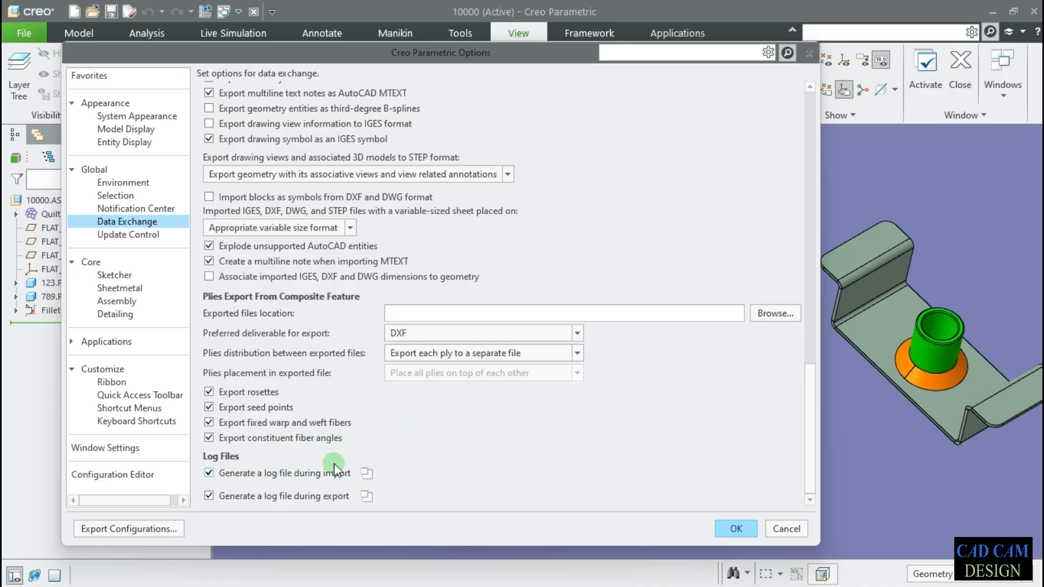
left_click(154, 236)
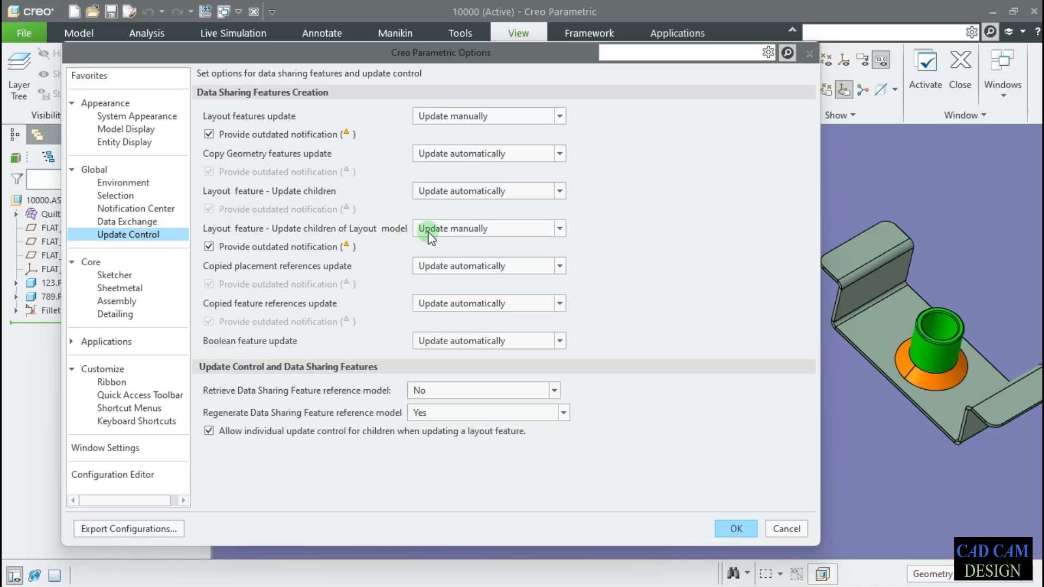
In the Sketcher options, set the decimal places for dimensions to 3 and snapping sensitivity to Low, and apply the changes.
left_click(115, 274)
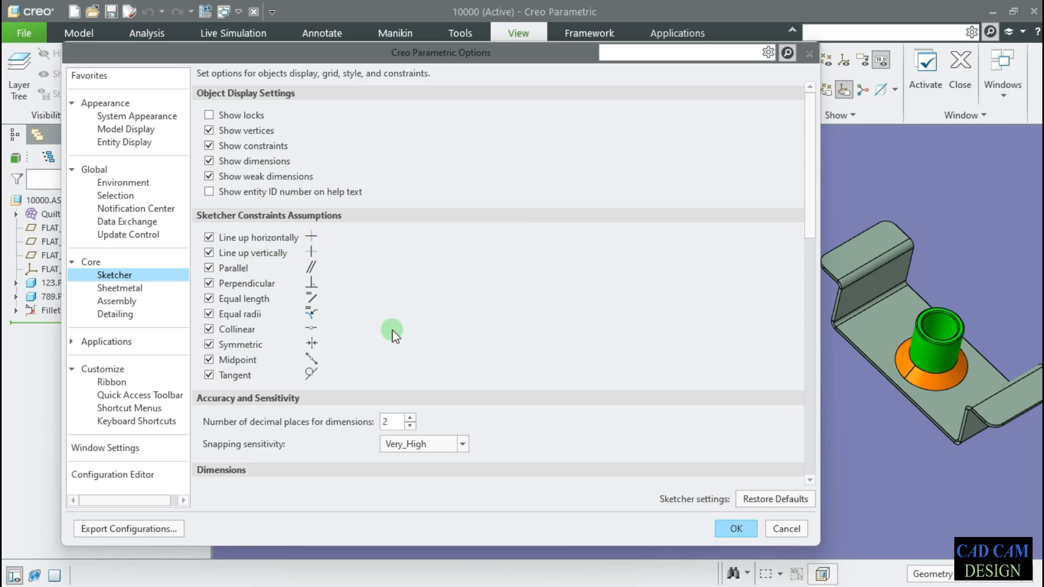
scroll(595, 370, "down", 3)
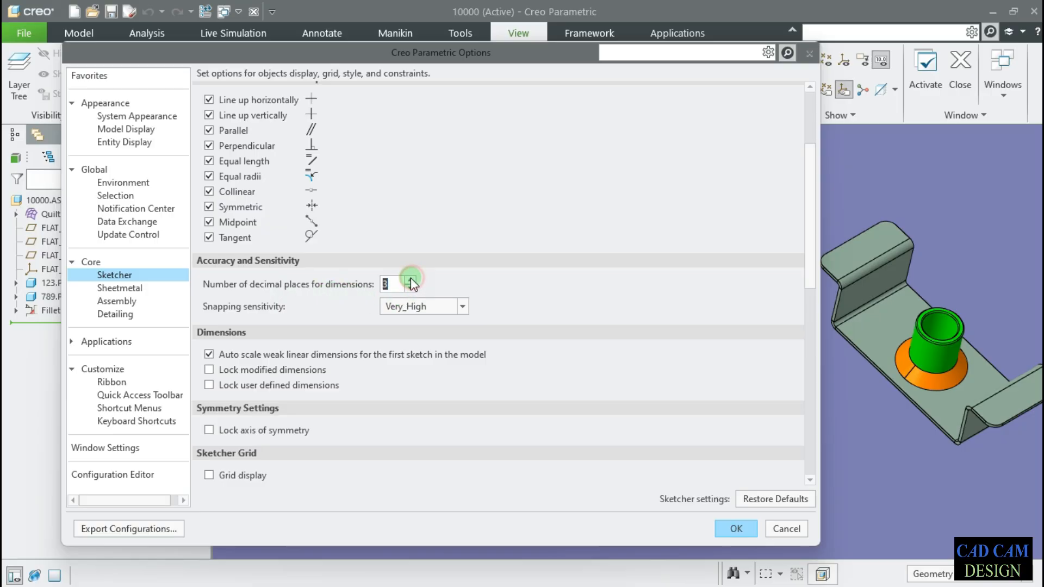
left_click(578, 330)
left_click(436, 306)
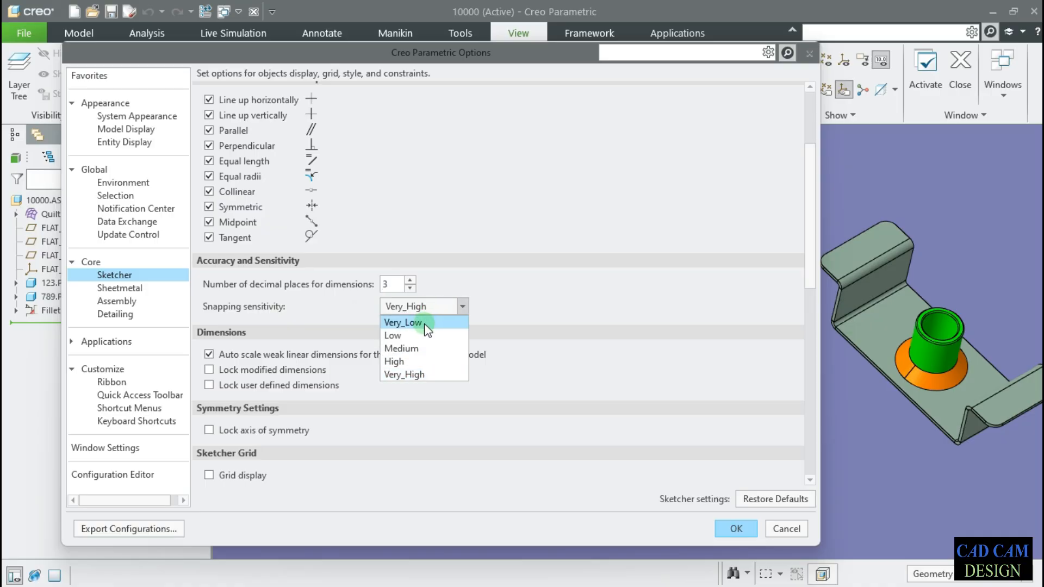
left_click(416, 336)
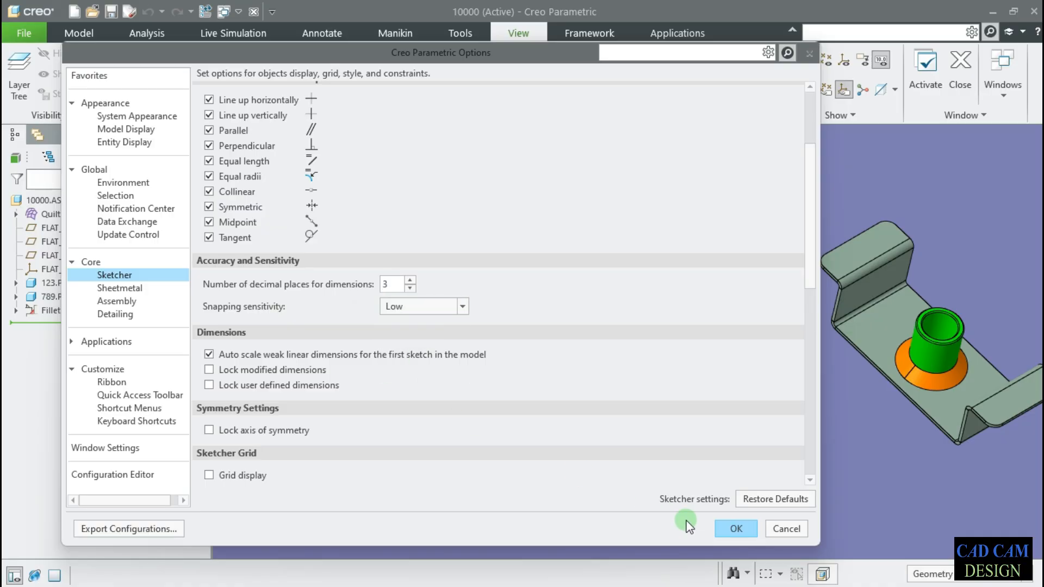
left_click(737, 529)
left_click(883, 309)
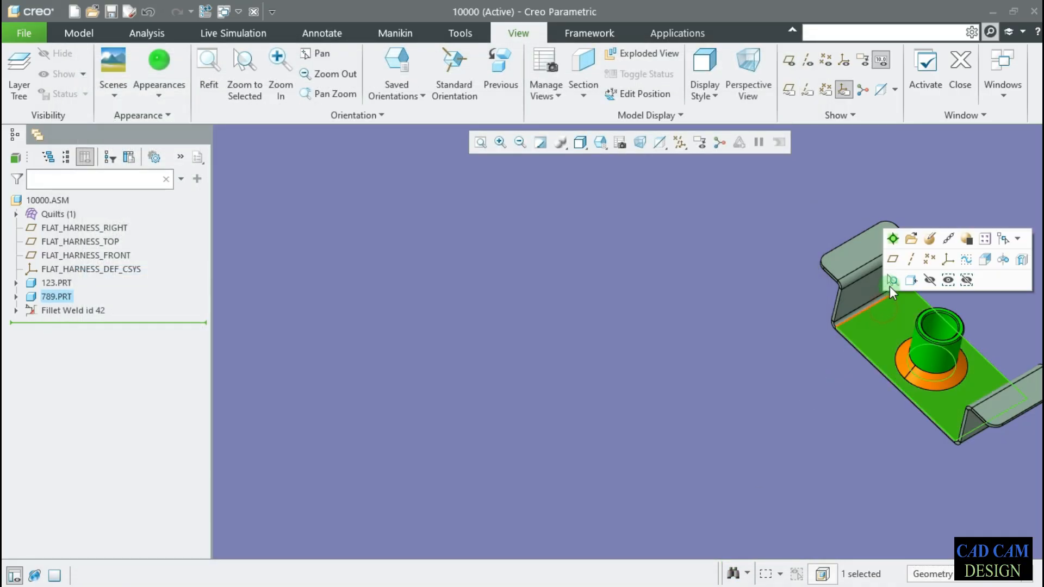
left_click(918, 239)
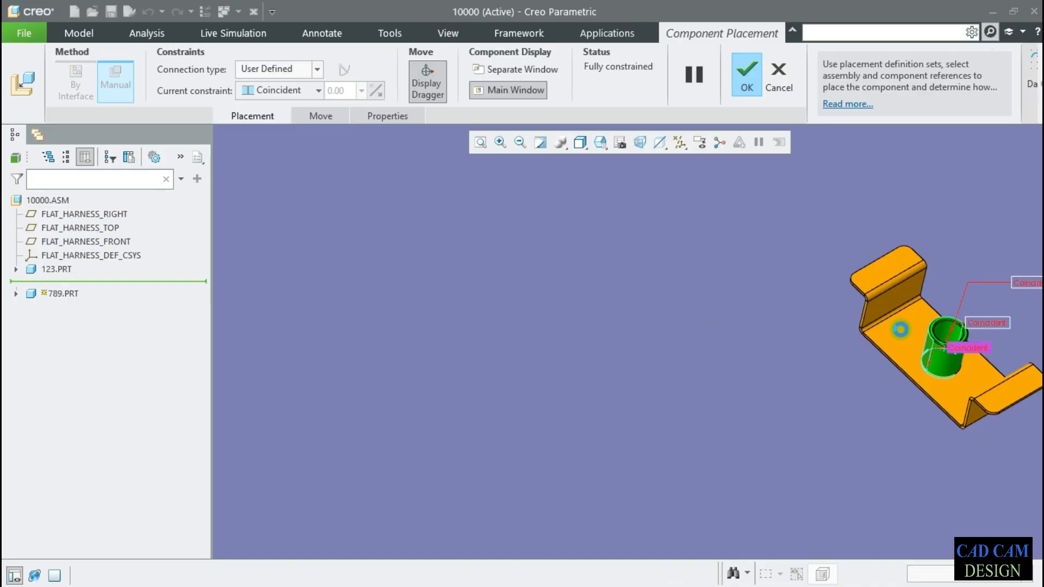
middle_click(899, 326)
Open the bracket part 789.PRT from the assembly in its own window.
left_click(900, 329)
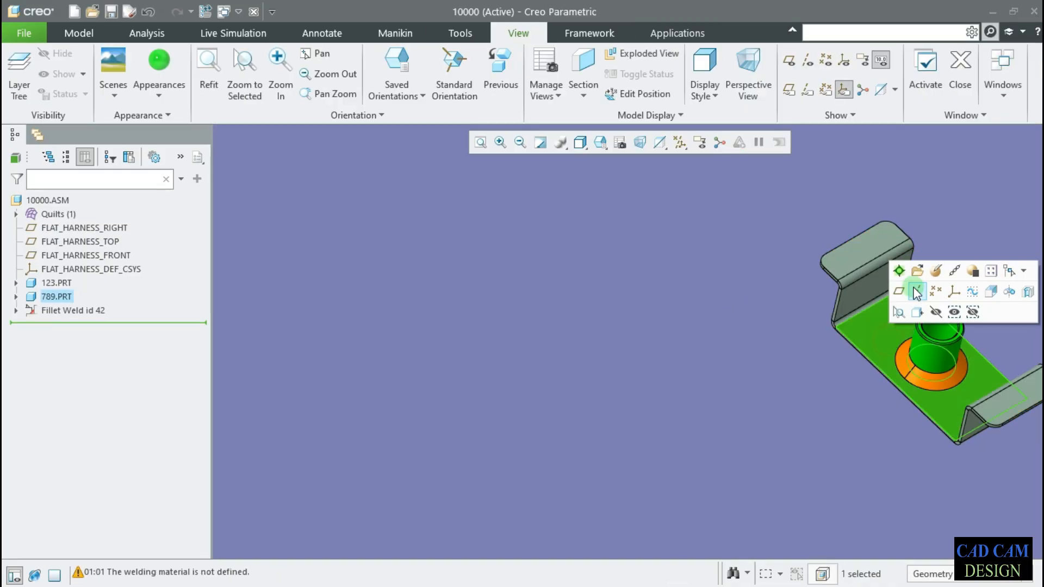
left_click(917, 293)
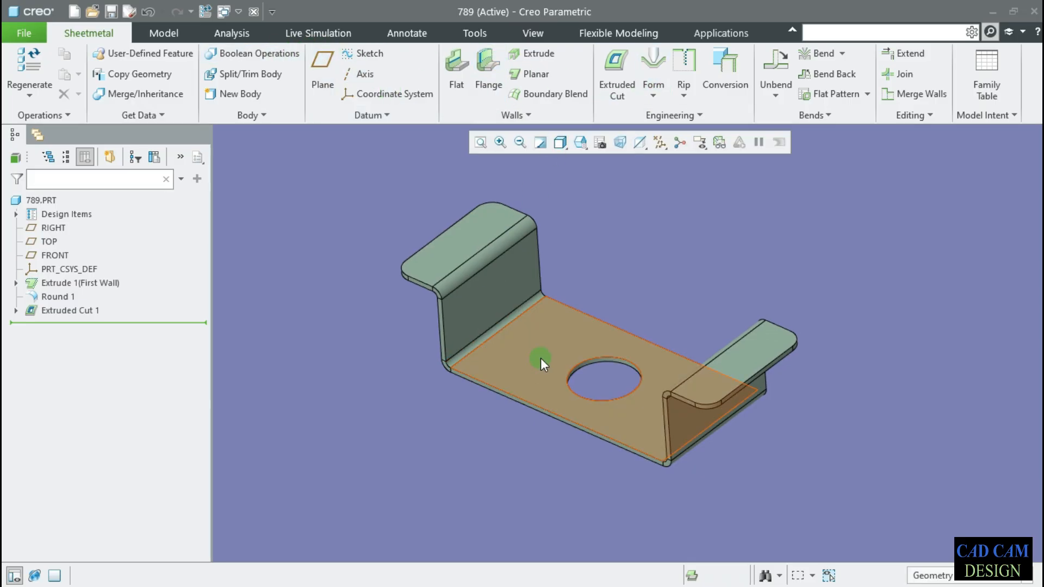
scroll(449, 369, "up", 5)
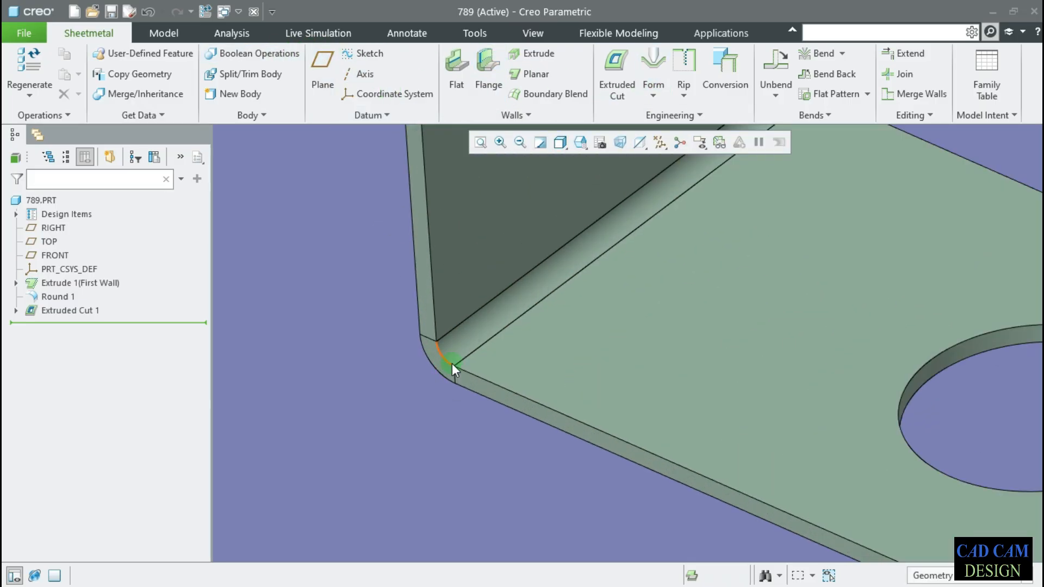
scroll(451, 381, "down", 4)
scroll(451, 394, "down", 2)
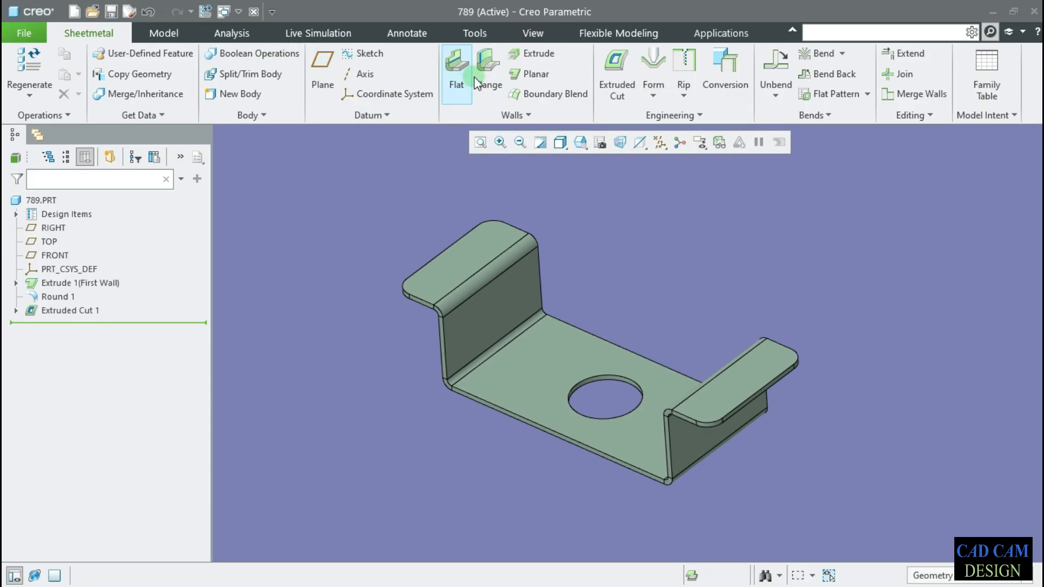
left_click(525, 55)
left_click(540, 354)
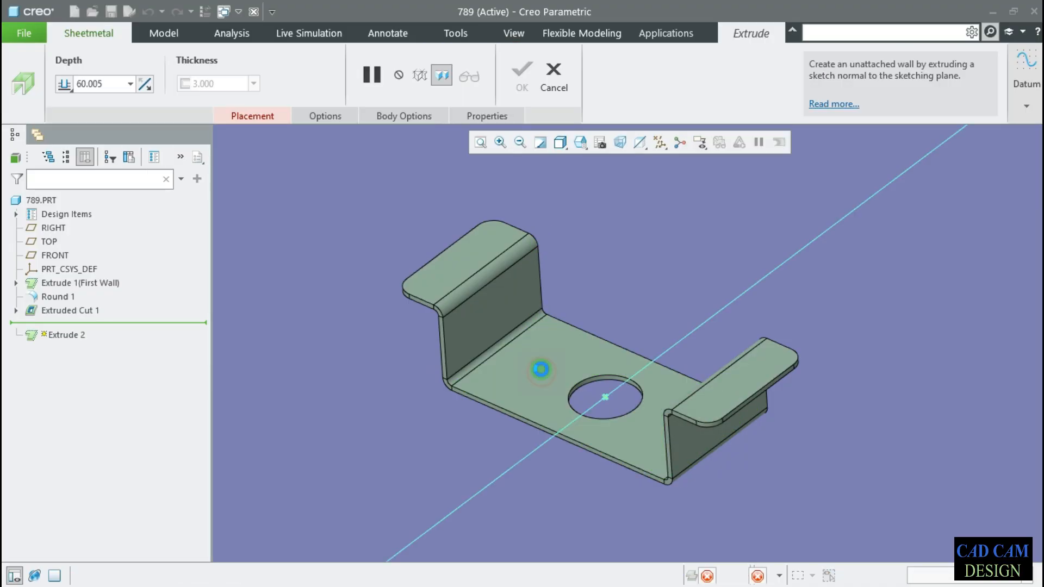
left_click(322, 98)
left_click(366, 94)
left_click(589, 409)
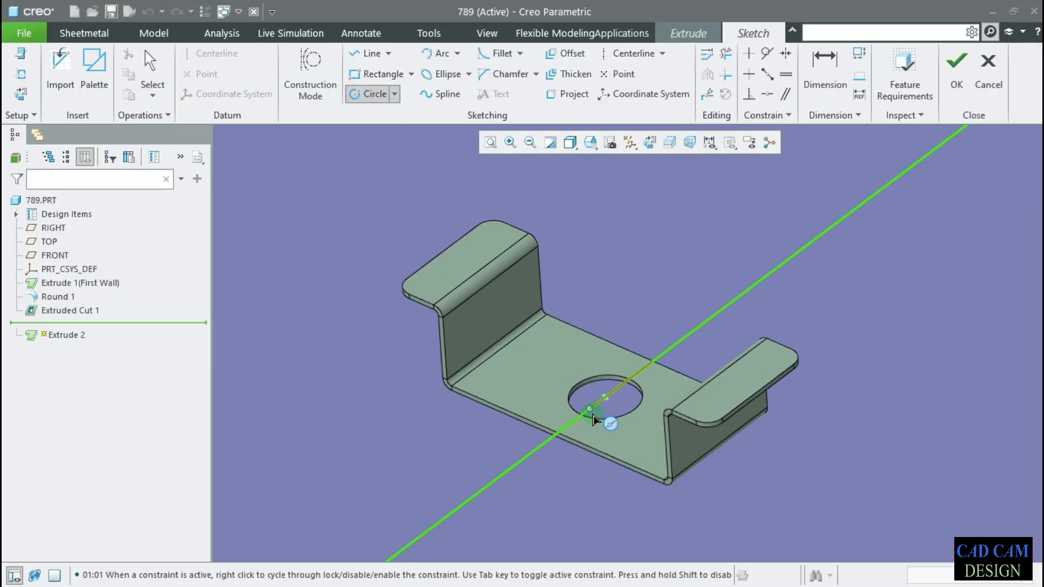
left_click(642, 337)
middle_click(664, 294)
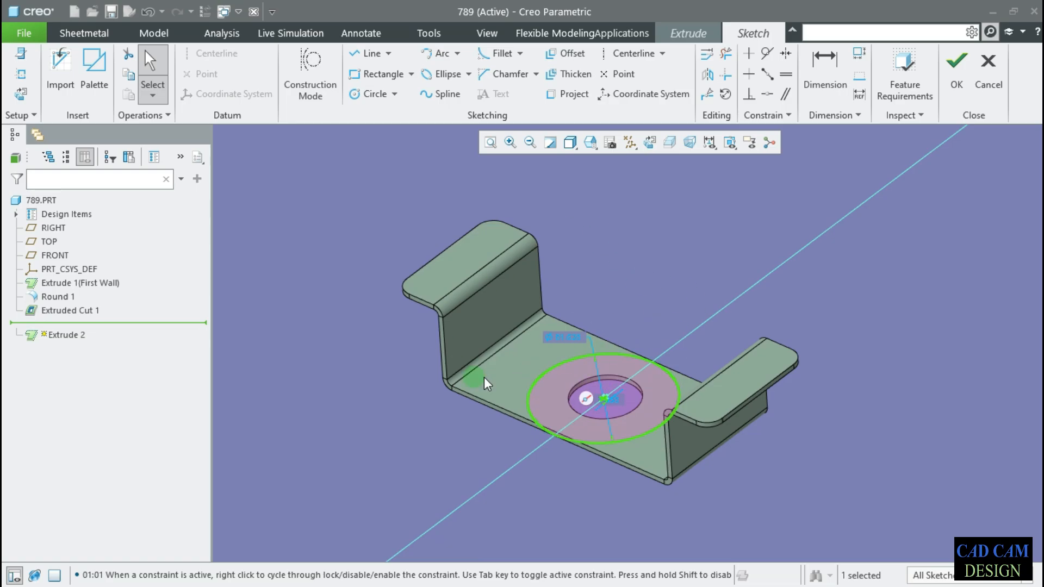
left_click(989, 71)
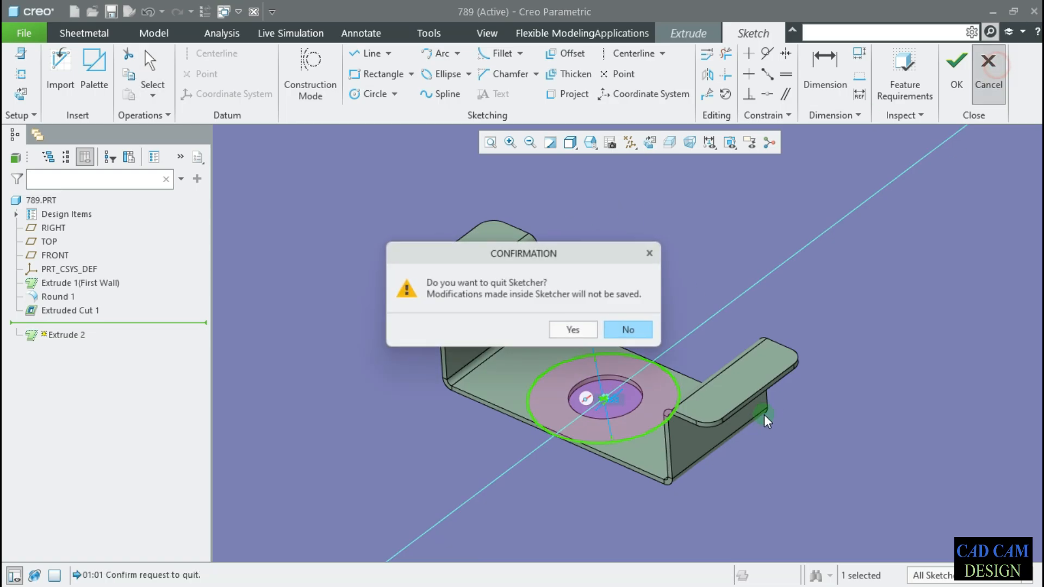
left_click(572, 329)
Sketch a circle centred on the sketch reference point above the bracket's base hole, as the profile for the new extrusion.
left_click(371, 94)
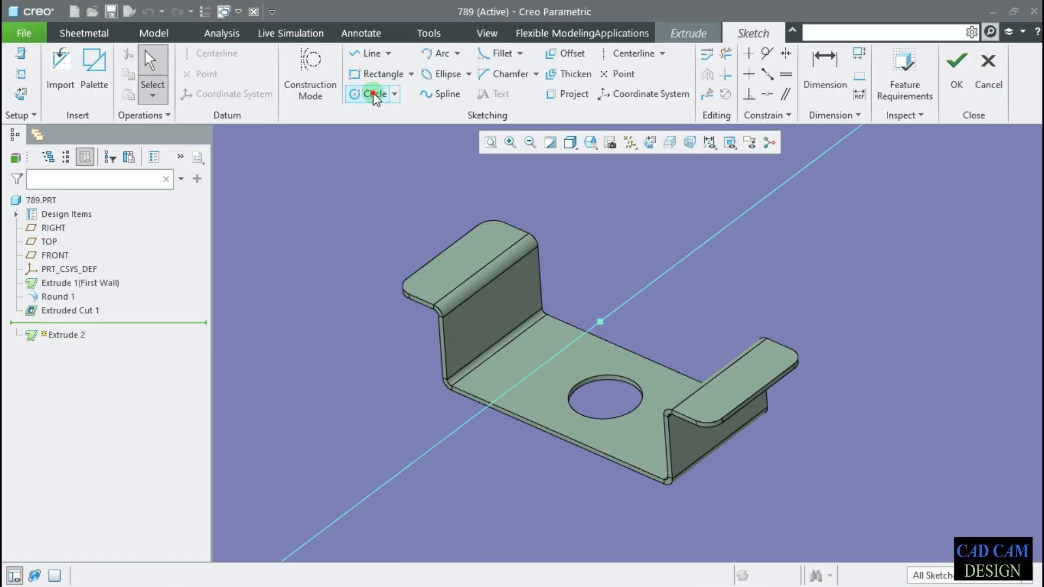
left_click(601, 324)
left_click(668, 342)
middle_click(767, 292)
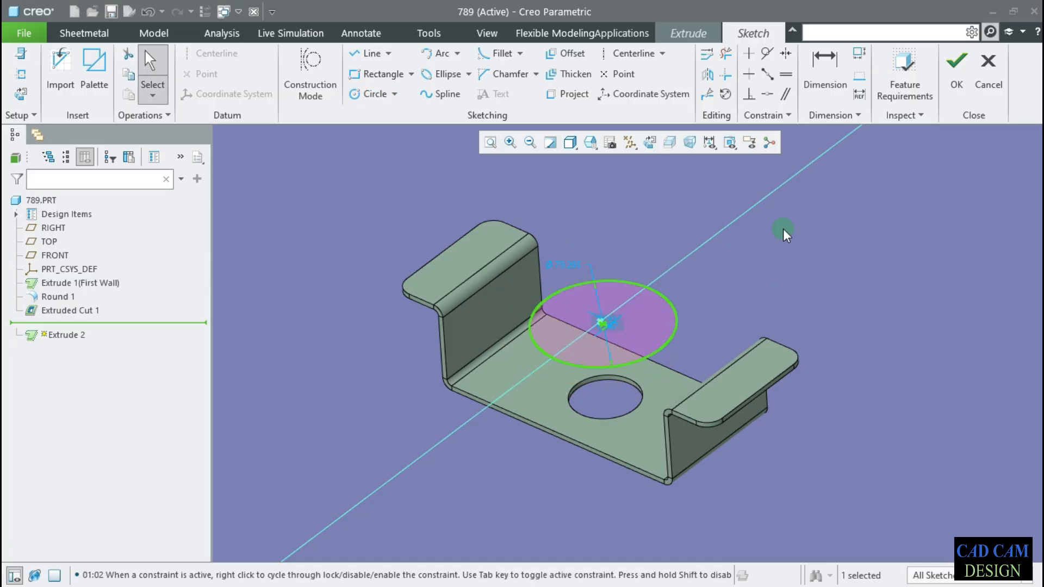
Reopen the extrude's internal section and sketch a second, smaller circle overlapping the upper-right edge of the large circle.
left_click(956, 75)
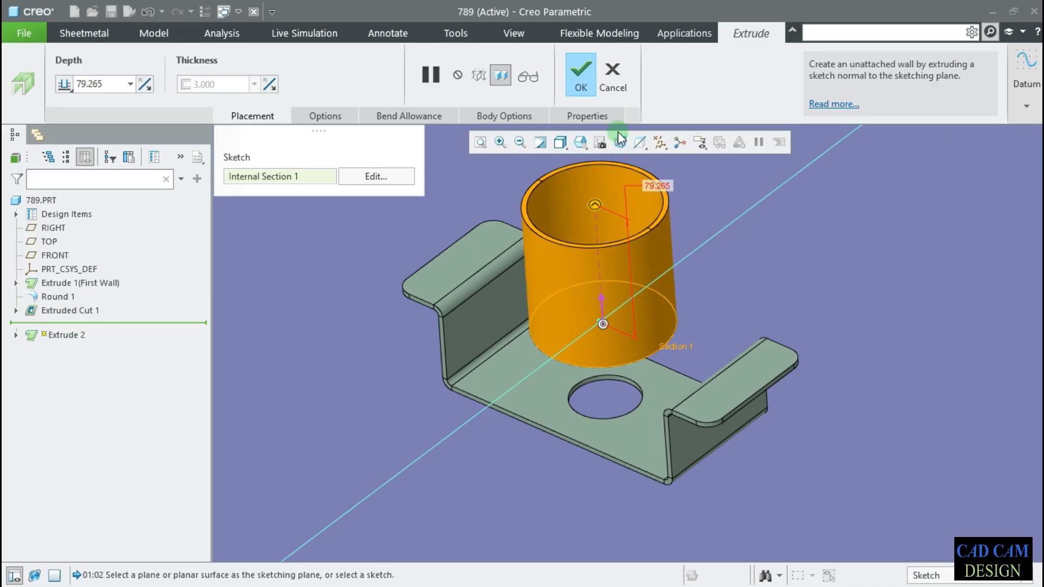
left_click(376, 177)
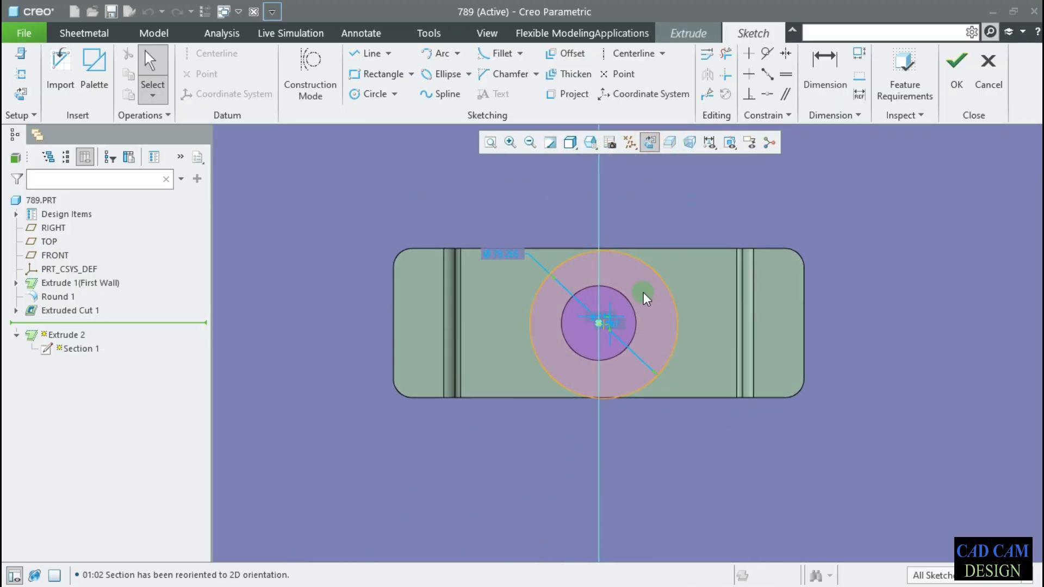
left_click(370, 96)
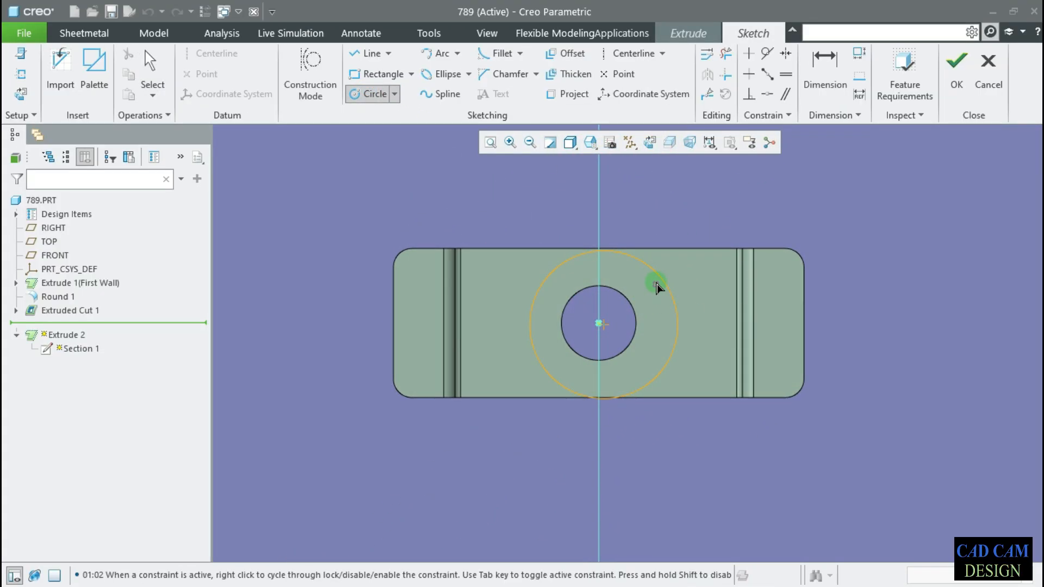
left_click(693, 298)
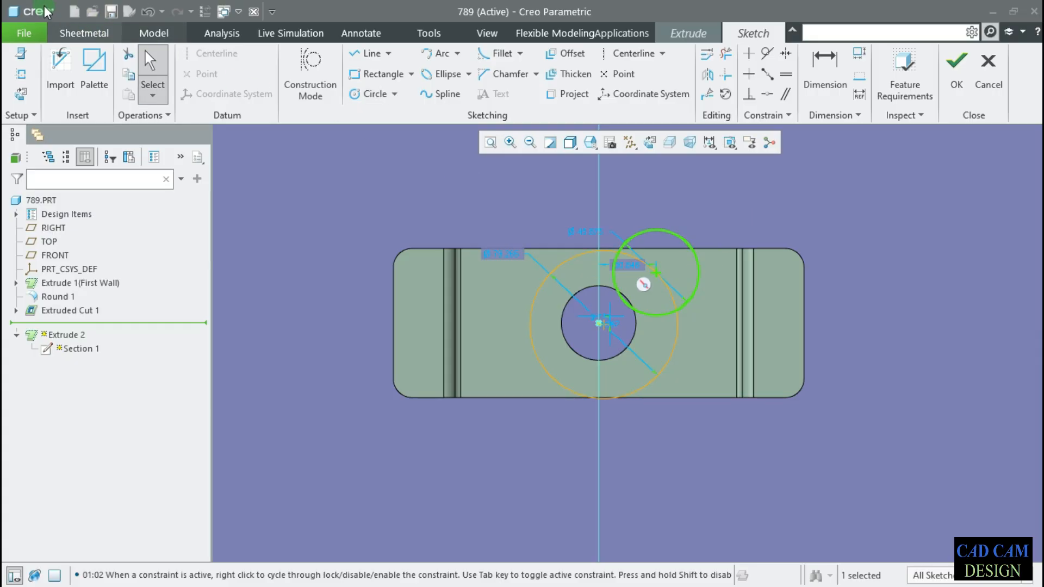
Set the Sketcher snapping sensitivity to Very_Low in the program options.
left_click(24, 32)
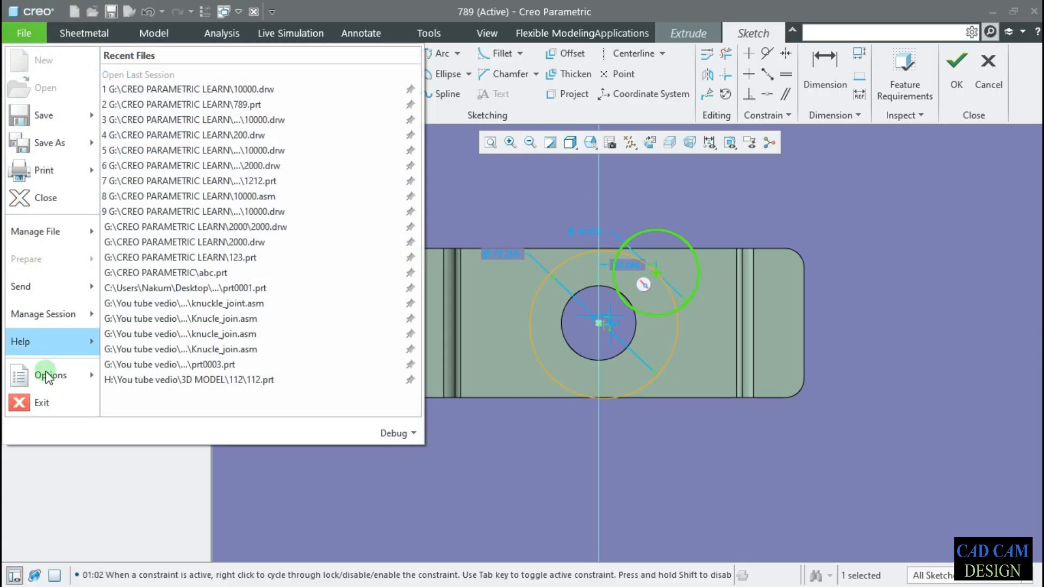
mouse_move(22, 375)
left_click(175, 90)
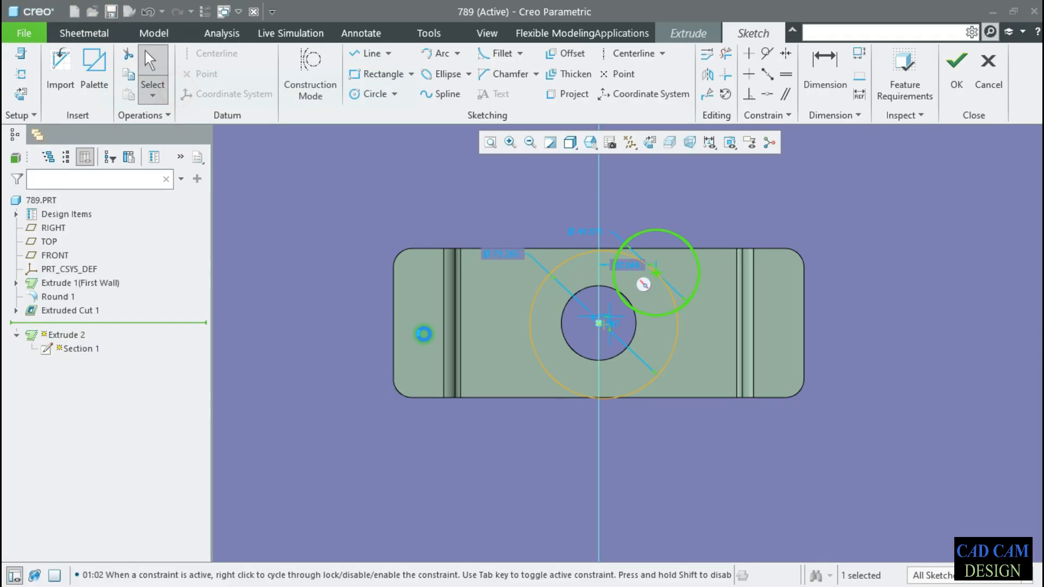
left_click(202, 251)
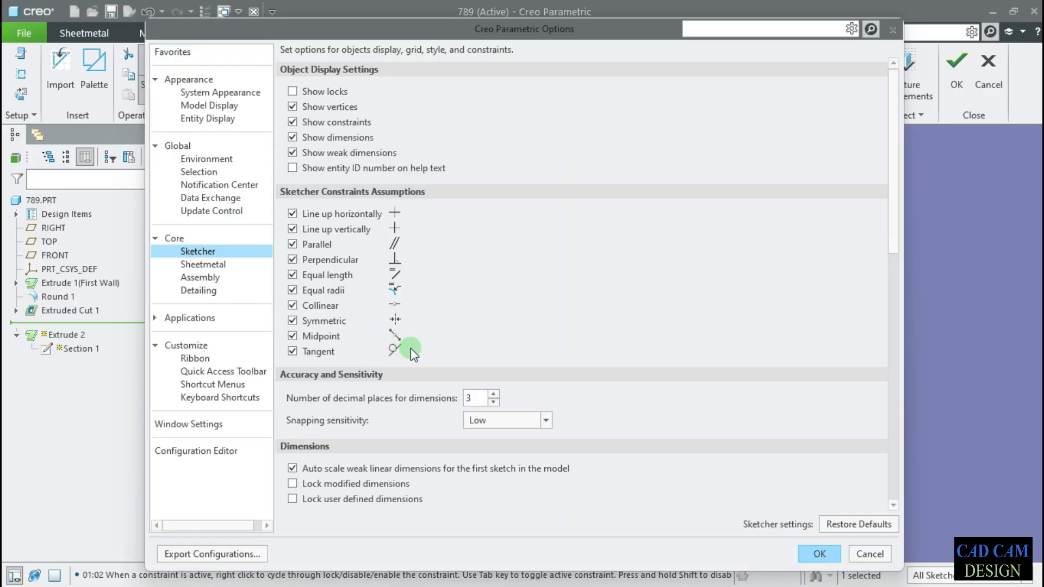
scroll(673, 376, "down", 3)
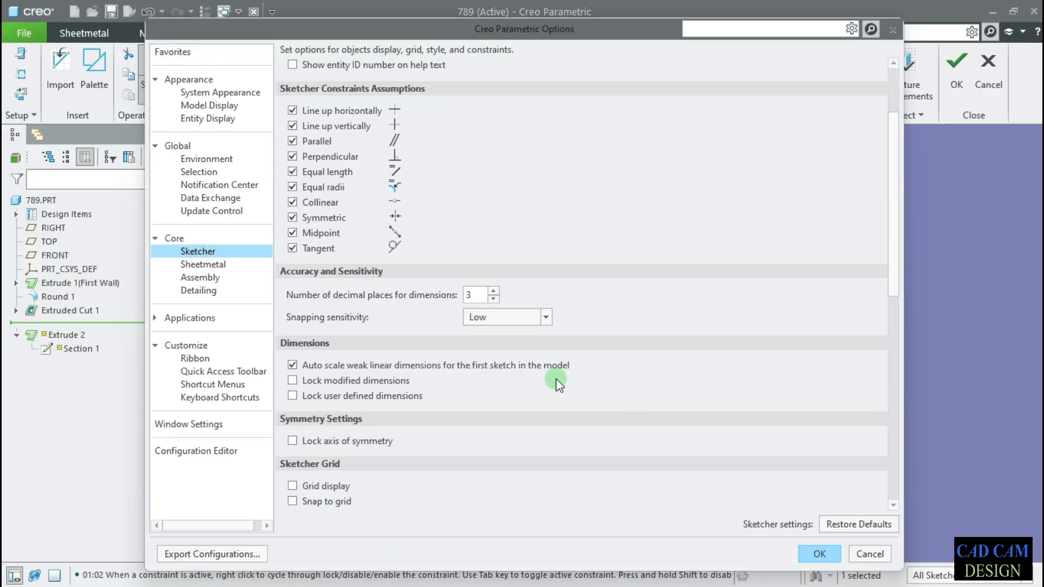
left_click(507, 317)
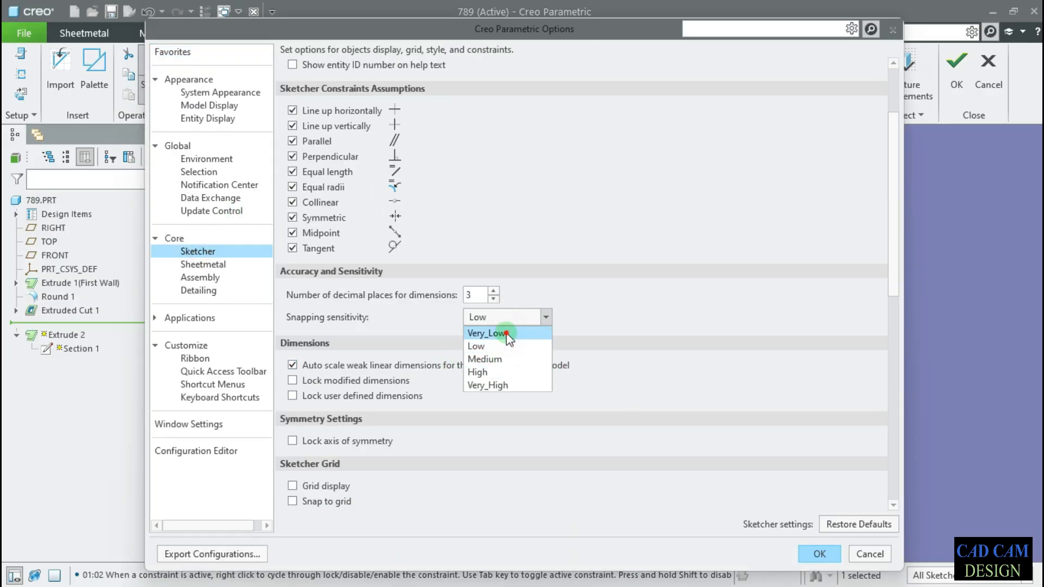
left_click(489, 331)
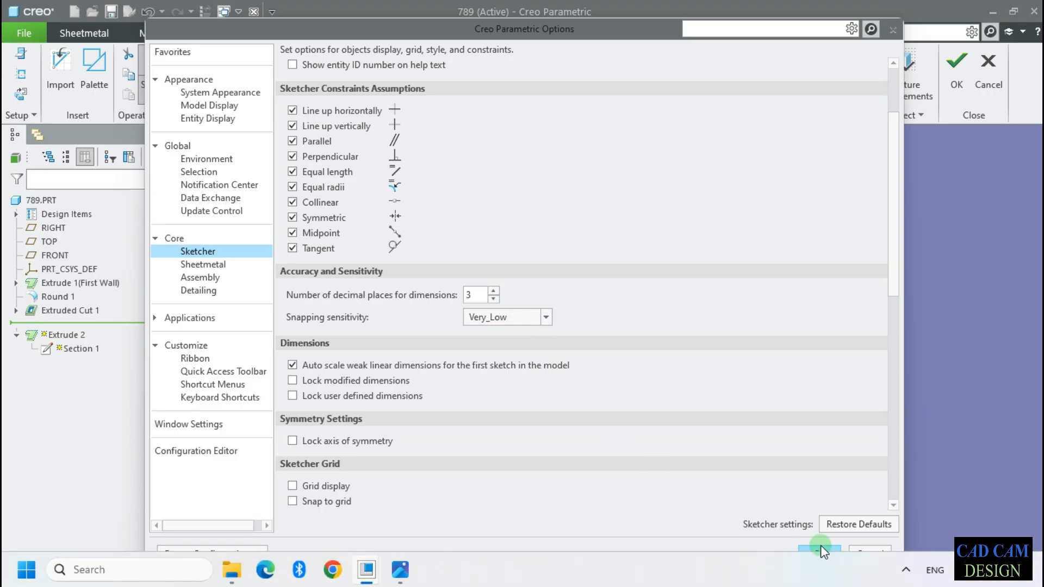
left_click(818, 552)
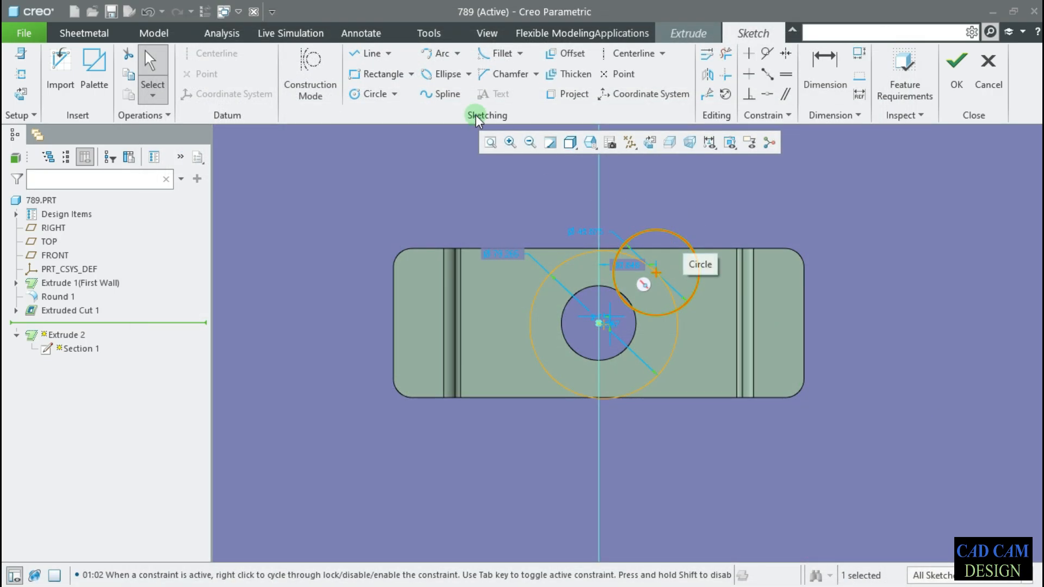
Sketch a chain of four connected lines in the empty area right of the plate and delete it.
left_click(368, 54)
left_click(829, 205)
left_click(858, 379)
left_click(966, 258)
left_click(892, 210)
left_click(882, 271)
middle_click(924, 264)
middle_click(924, 263)
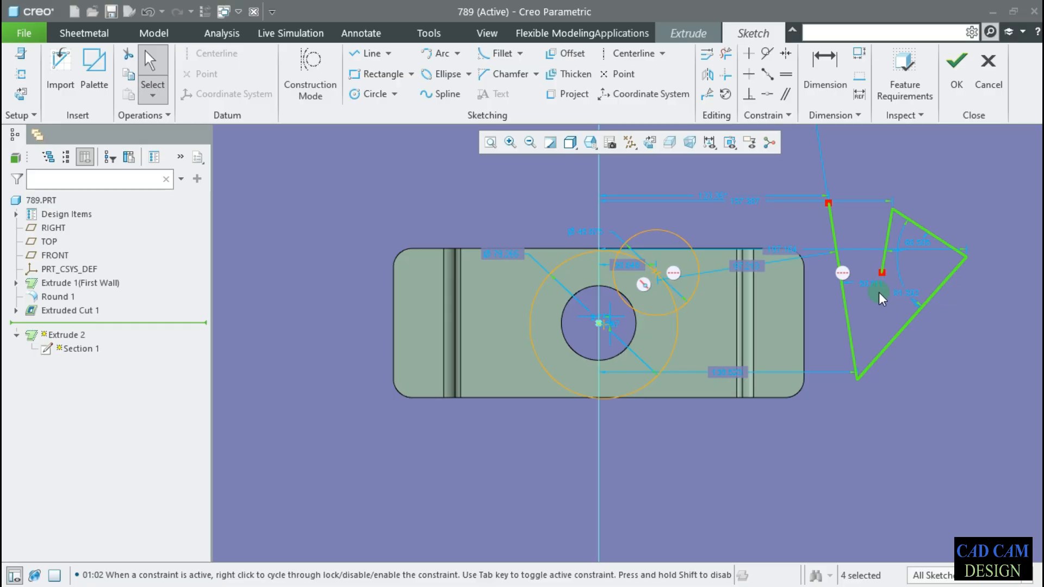
left_click_drag(678, 172, 1036, 440)
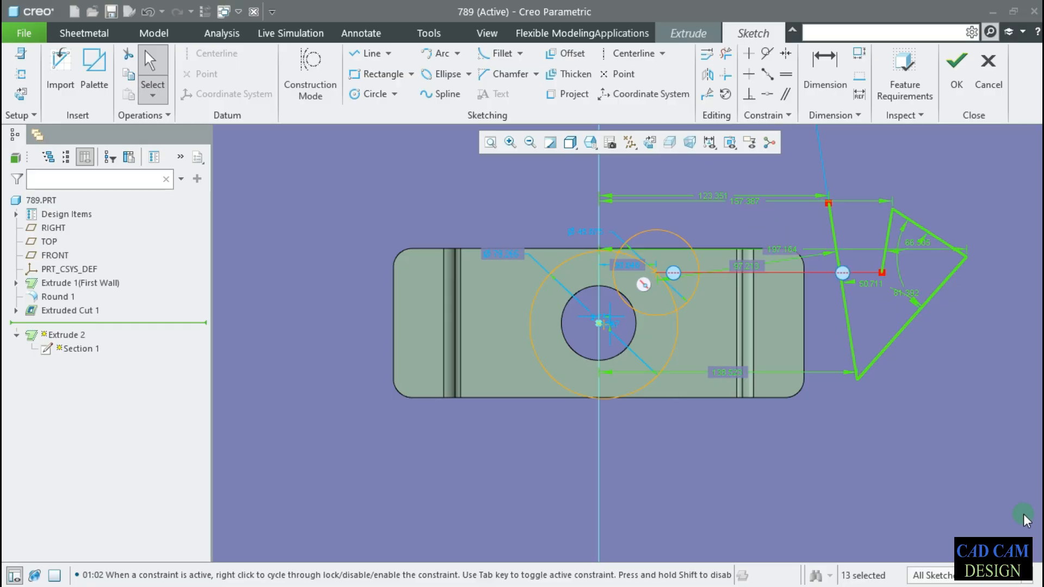
key("Delete")
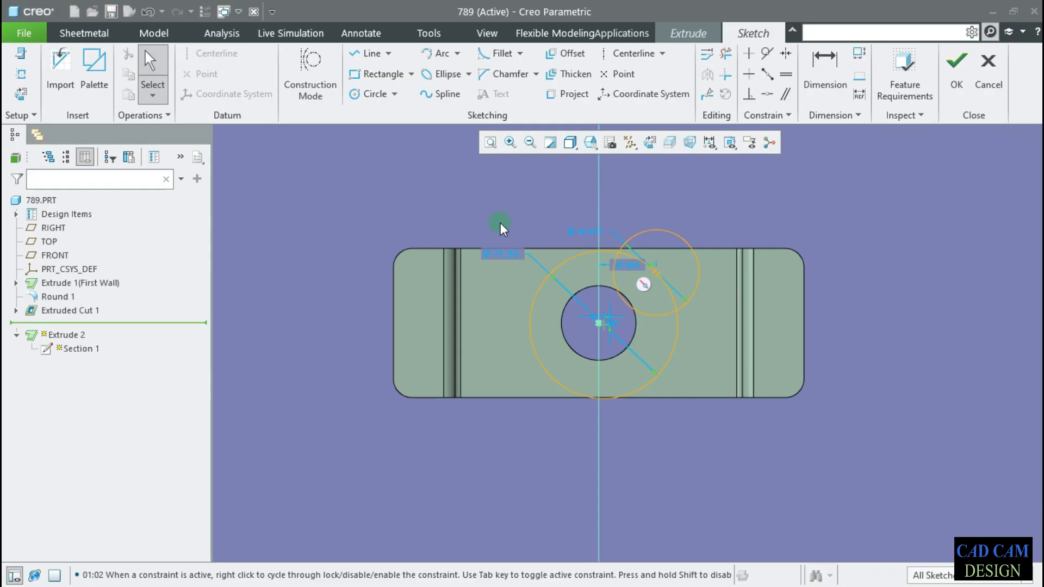
Discard the section sketch changes and cancel the unfinished Extrude 2 feature.
left_click(989, 74)
left_click(572, 331)
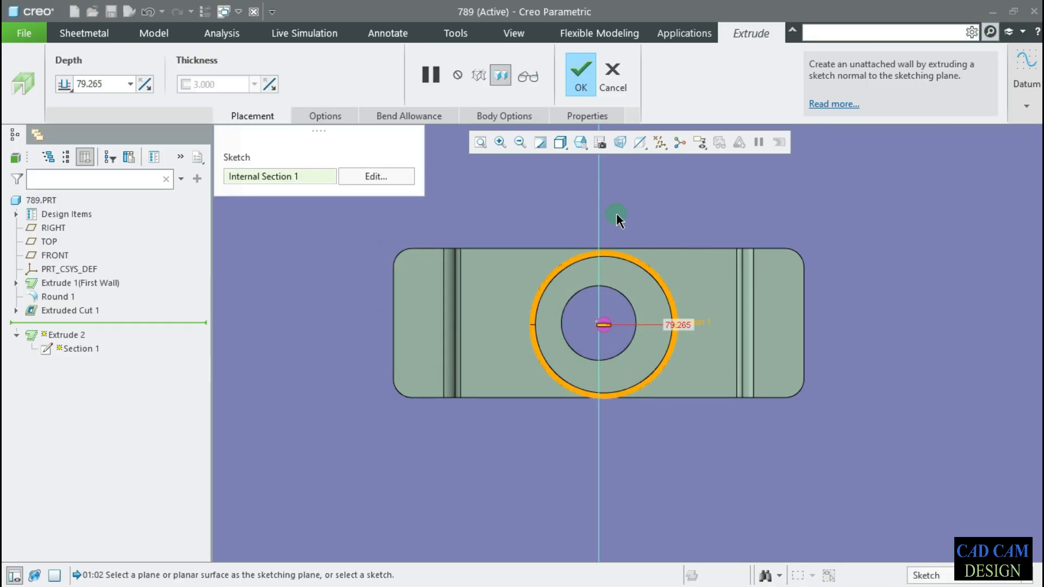
left_click(613, 75)
left_click(525, 329)
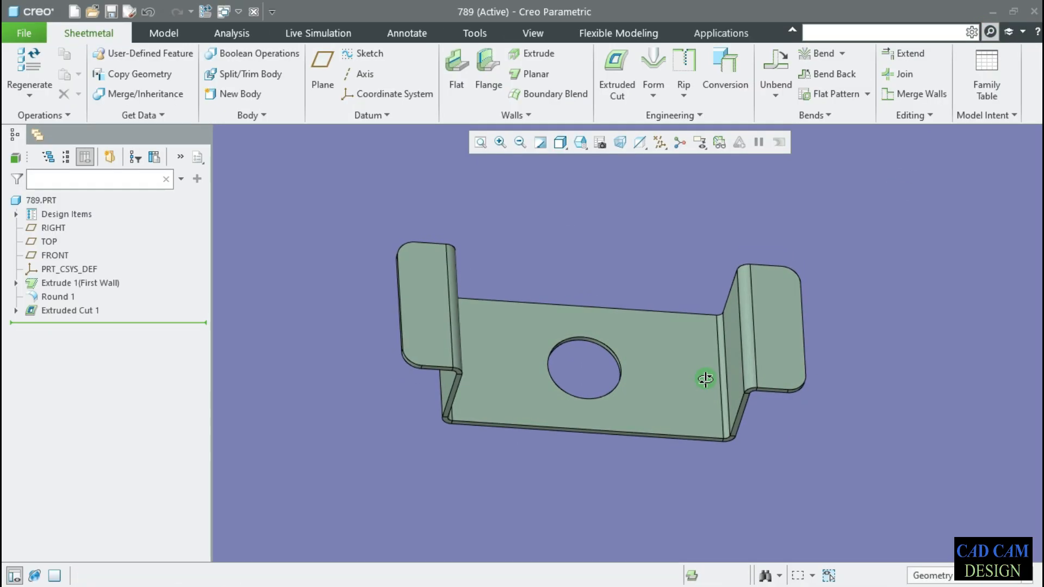
Change the Sketcher snapping sensitivity to High in the program options.
left_click(12, 34)
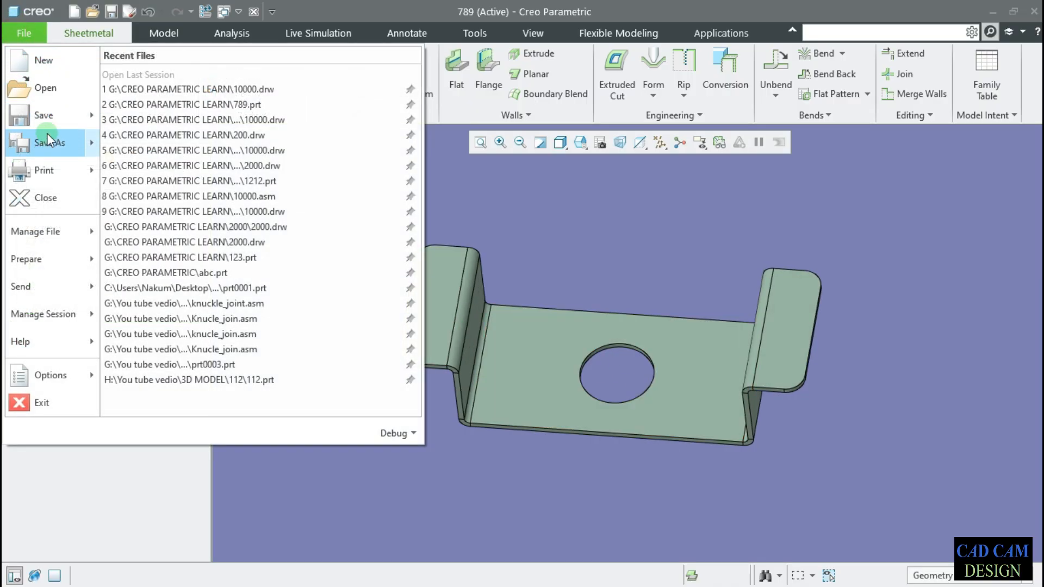
mouse_move(48, 375)
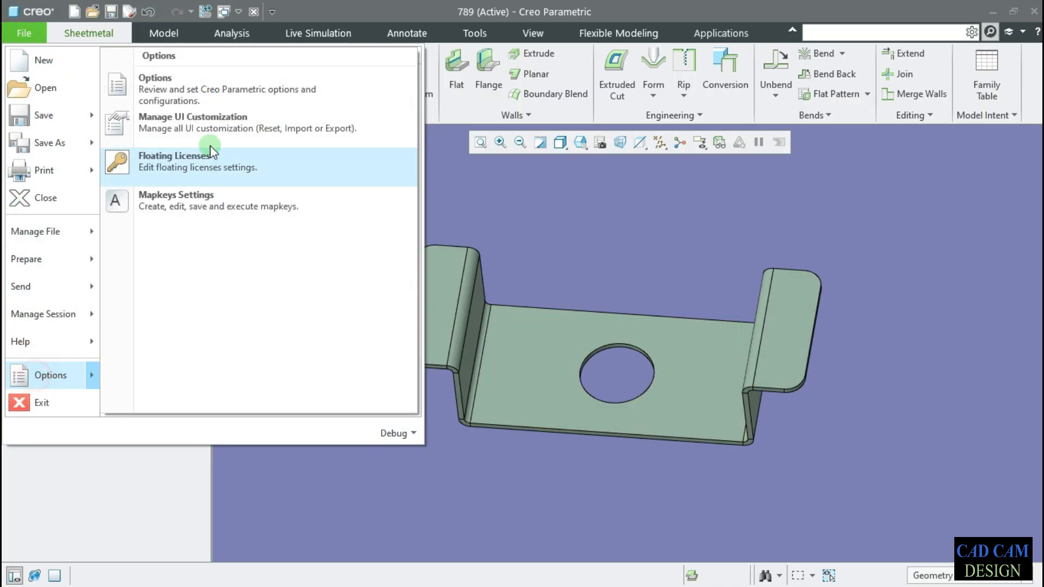
left_click(153, 91)
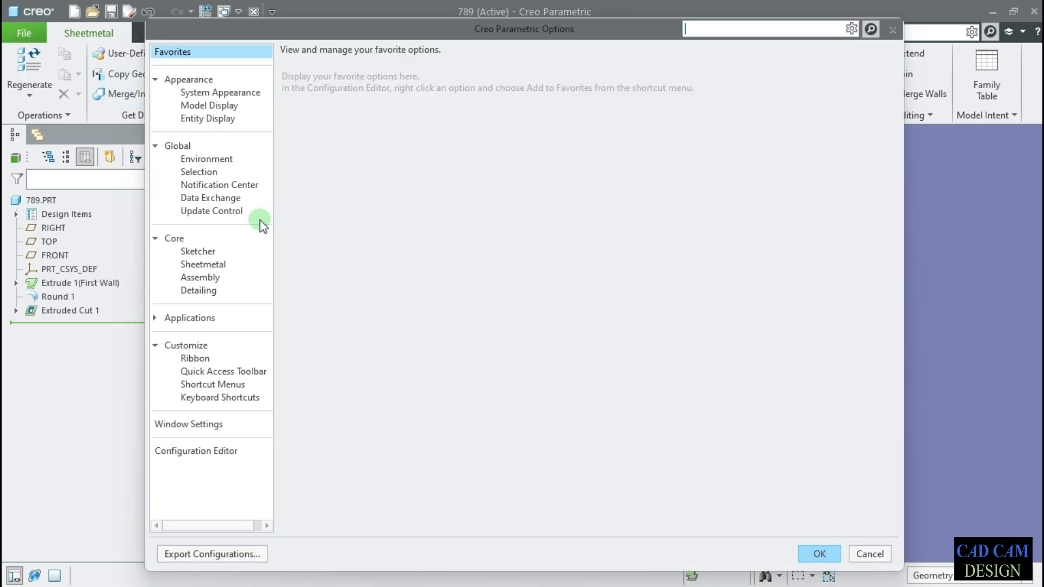
left_click(211, 265)
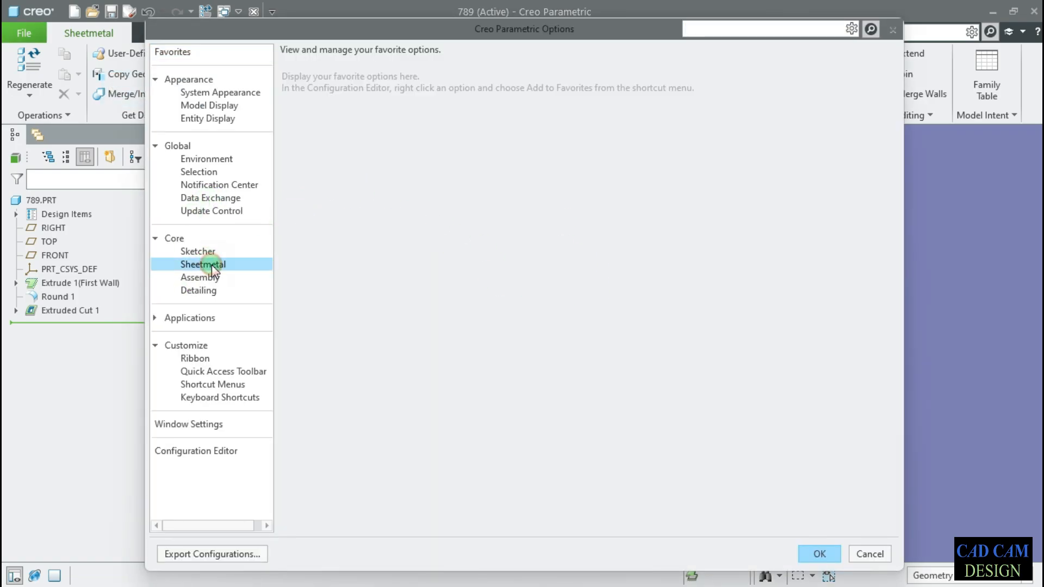
left_click(205, 252)
scroll(732, 412, "down", 1)
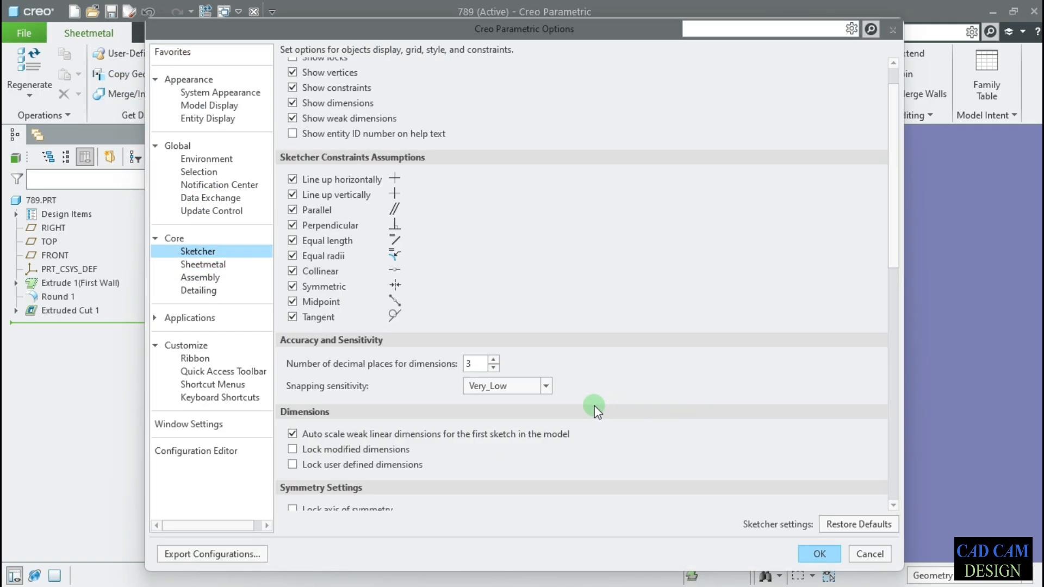
left_click(539, 399)
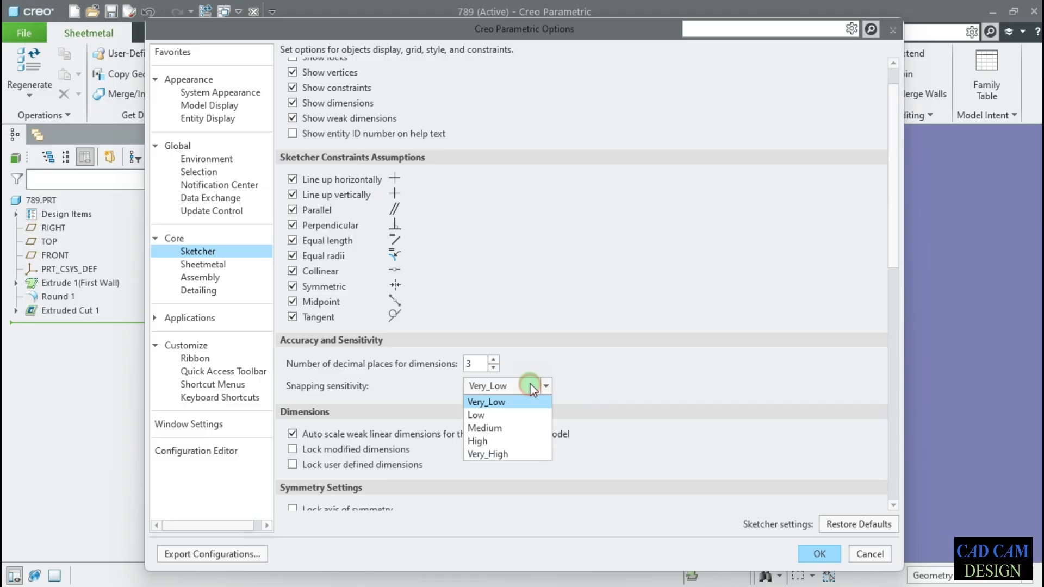
left_click(505, 439)
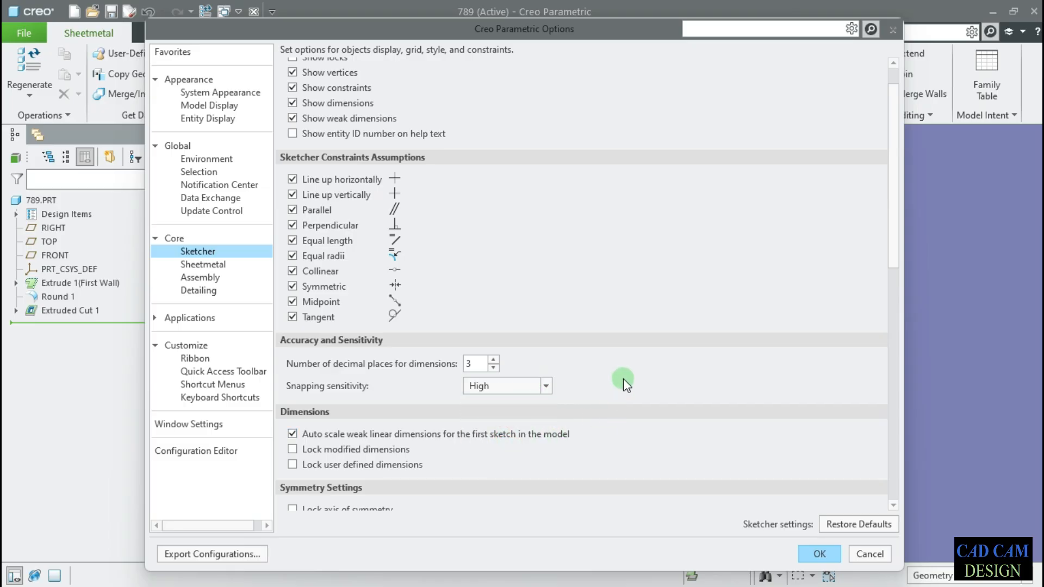
scroll(623, 379, "down", 2)
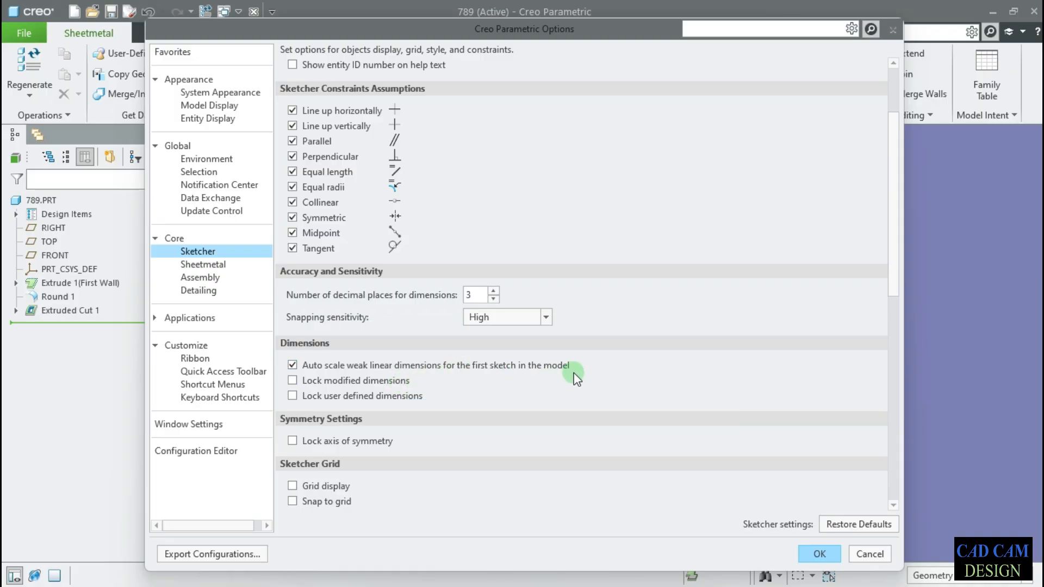
left_click(810, 554)
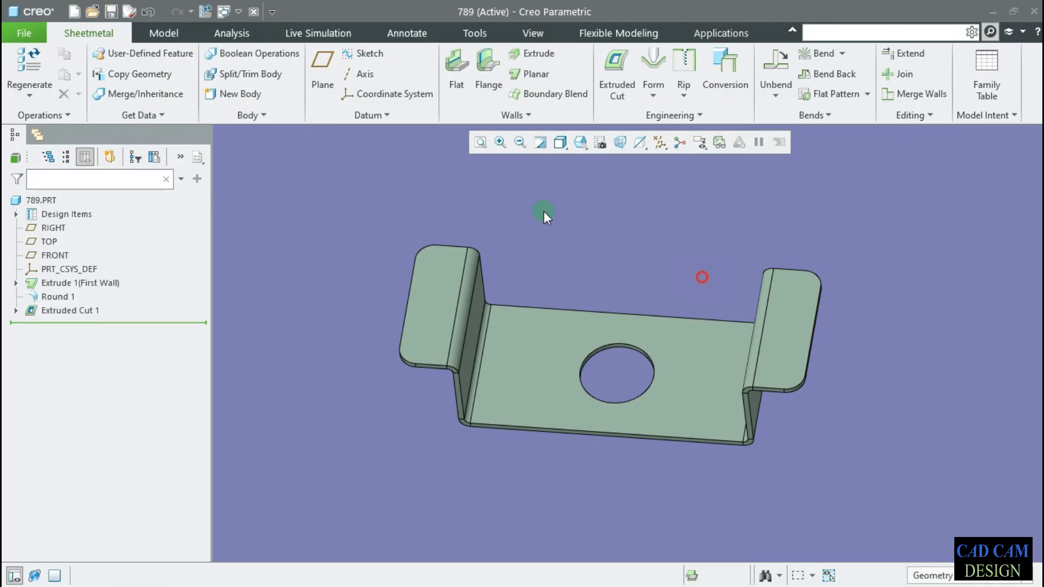
Create a new solid part named asd using the default template.
left_click(74, 11)
left_click(430, 237)
double_click(486, 367)
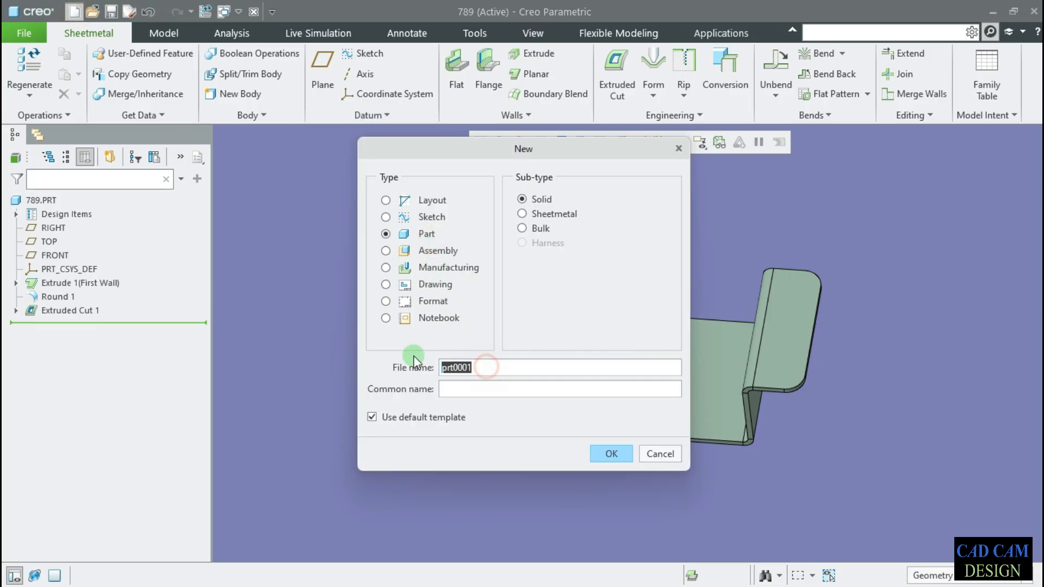
type("asd")
left_click(611, 454)
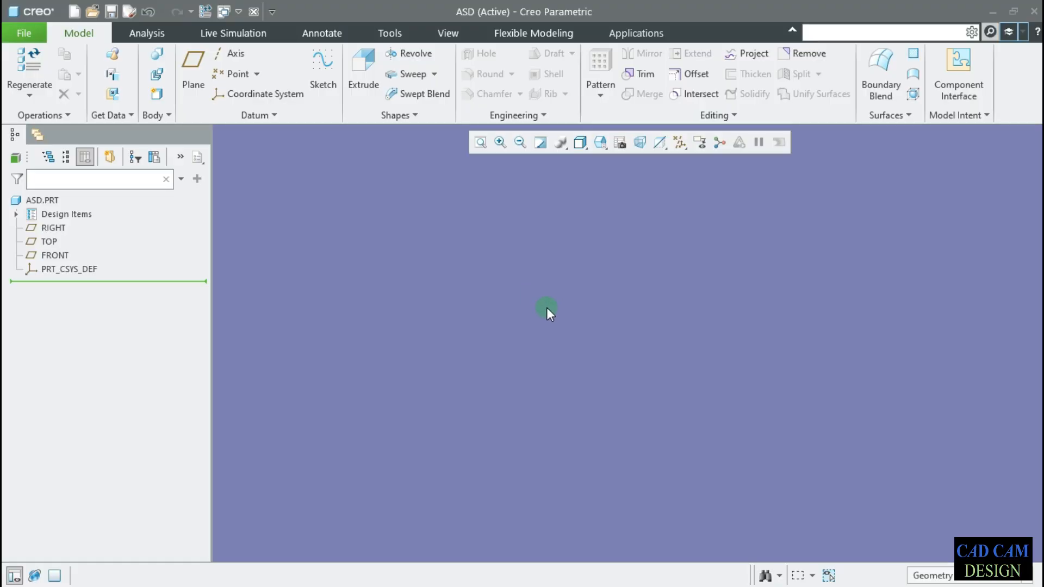
Start a solid extrude sketch on the FRONT plane and draw a circle centred on the origin.
left_click(352, 68)
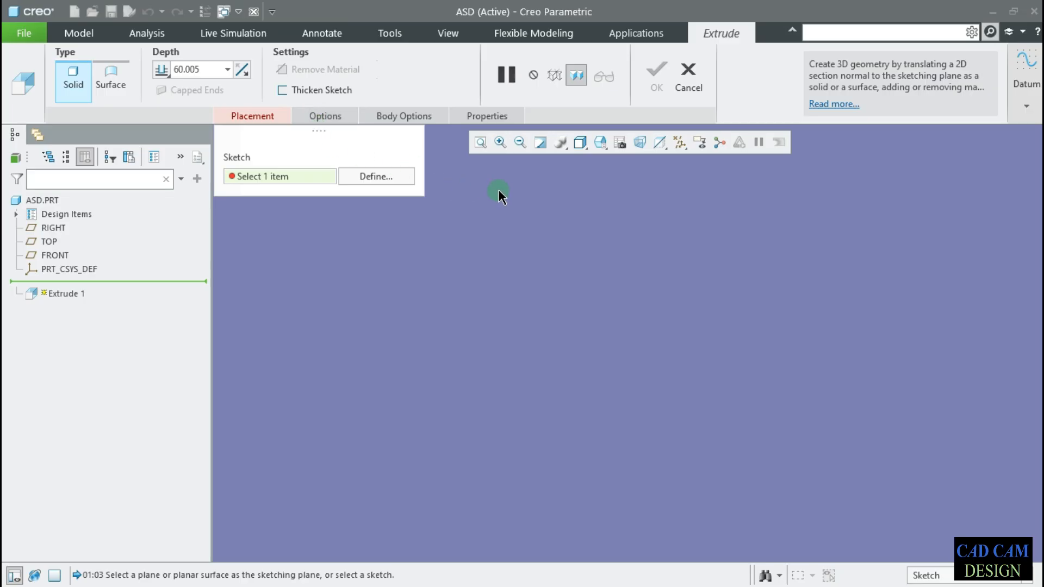
left_click(55, 255)
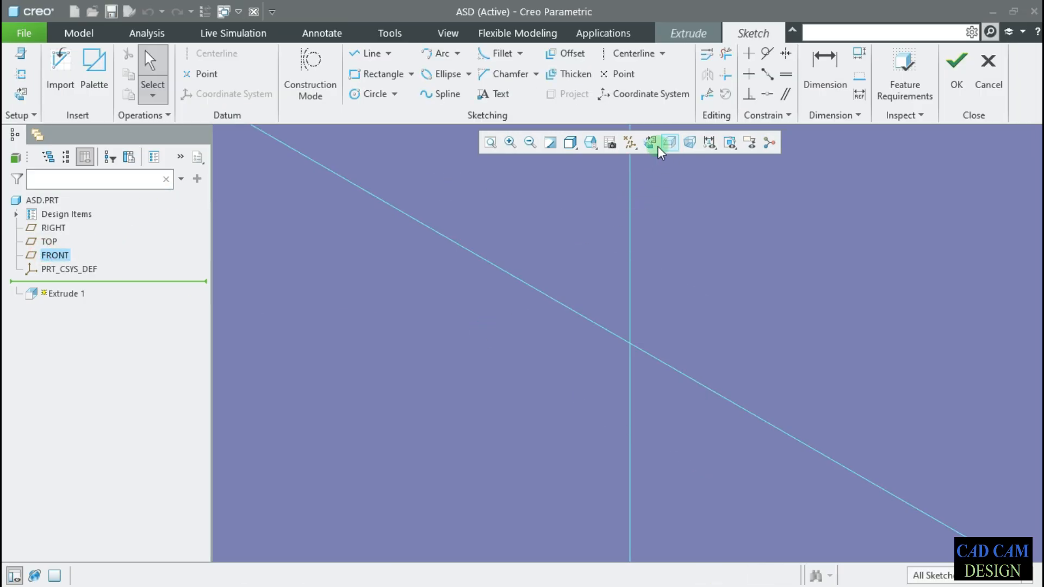
left_click(651, 142)
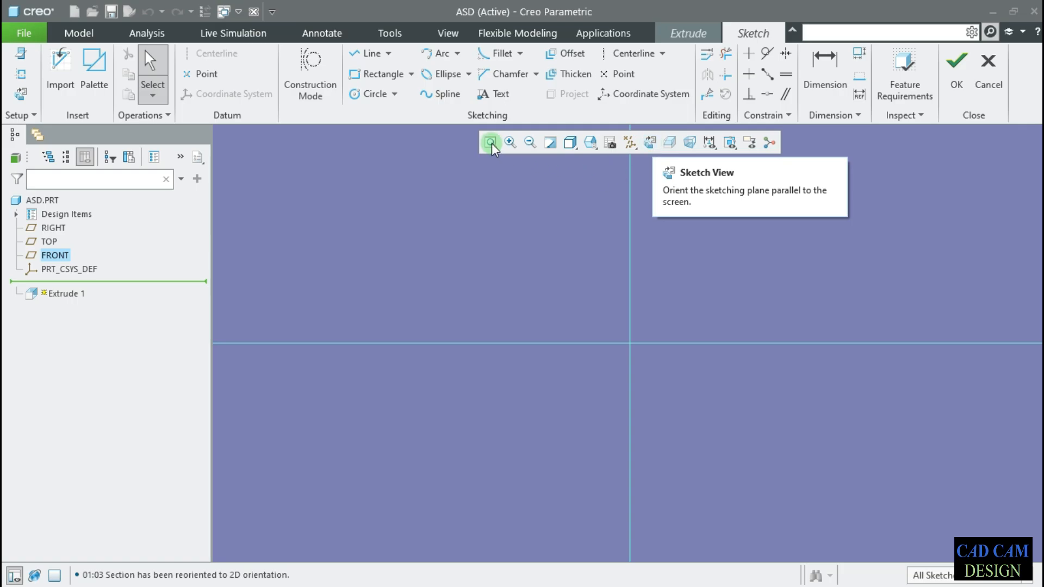
left_click(375, 94)
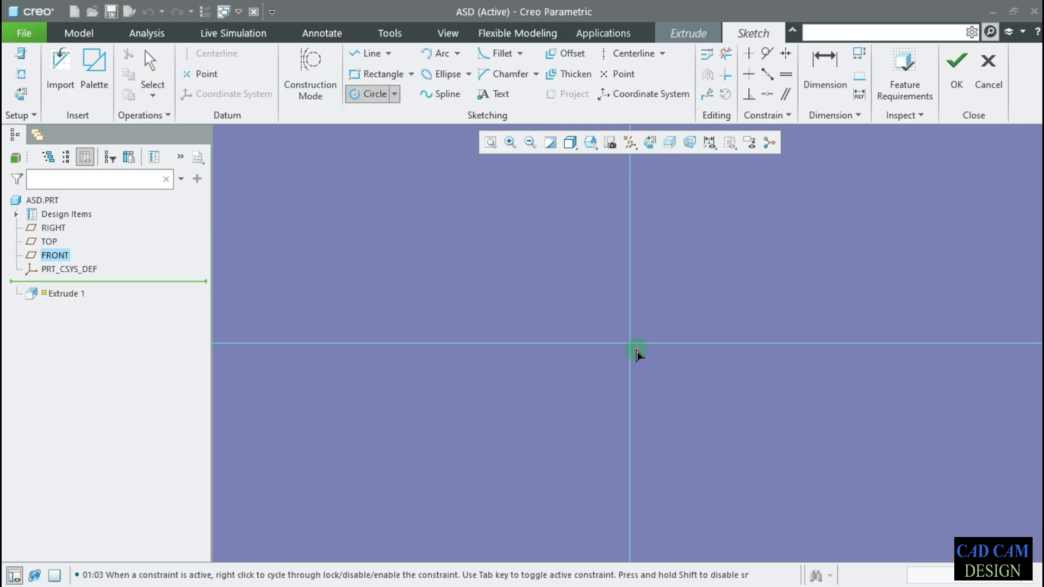
left_click(630, 343)
left_click(556, 264)
middle_click(489, 244)
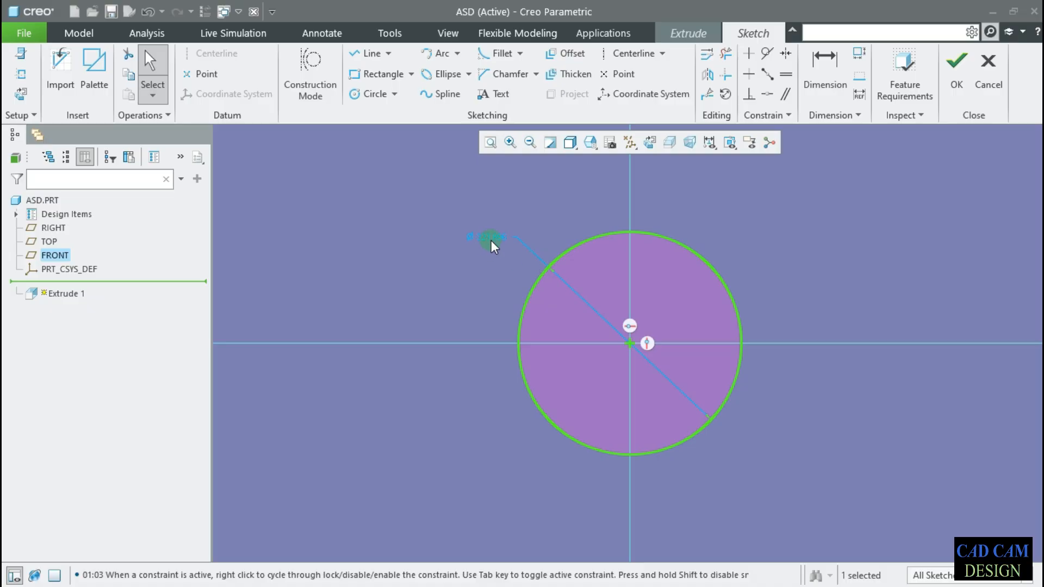
Draw a three-line U-shaped profile below the circle with both ends on its edge, and reshape the sketch to a smaller circle.
left_click(370, 53)
left_click(552, 423)
left_click(552, 511)
left_click(700, 512)
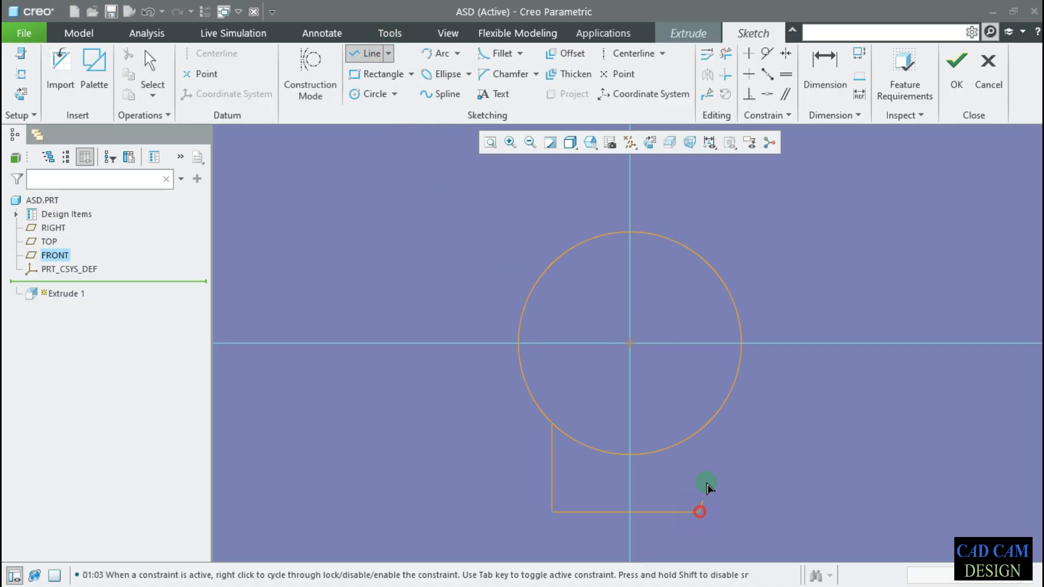
left_click(707, 424)
middle_click(774, 431)
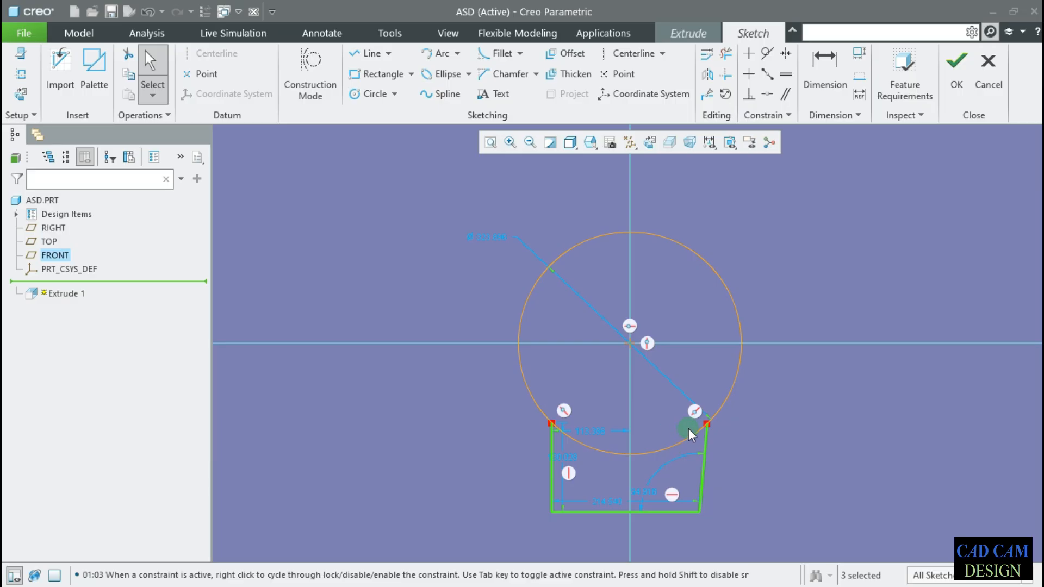
left_click_drag(689, 435, 688, 385)
left_click(790, 425)
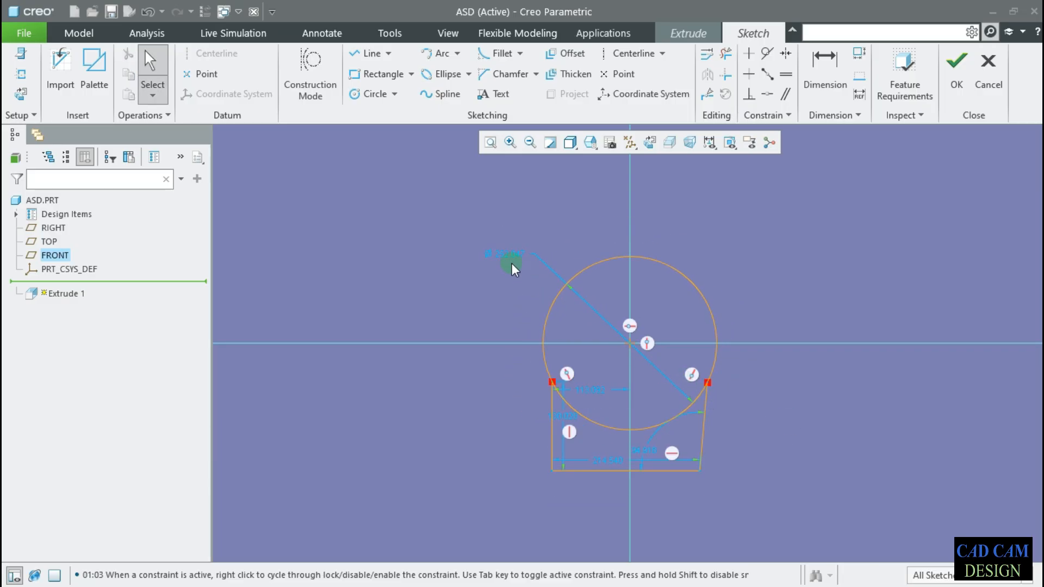
Set the circle's diameter to 200 and move the bottom line's length dimension clear of the profile.
left_click_drag(608, 462, 658, 508)
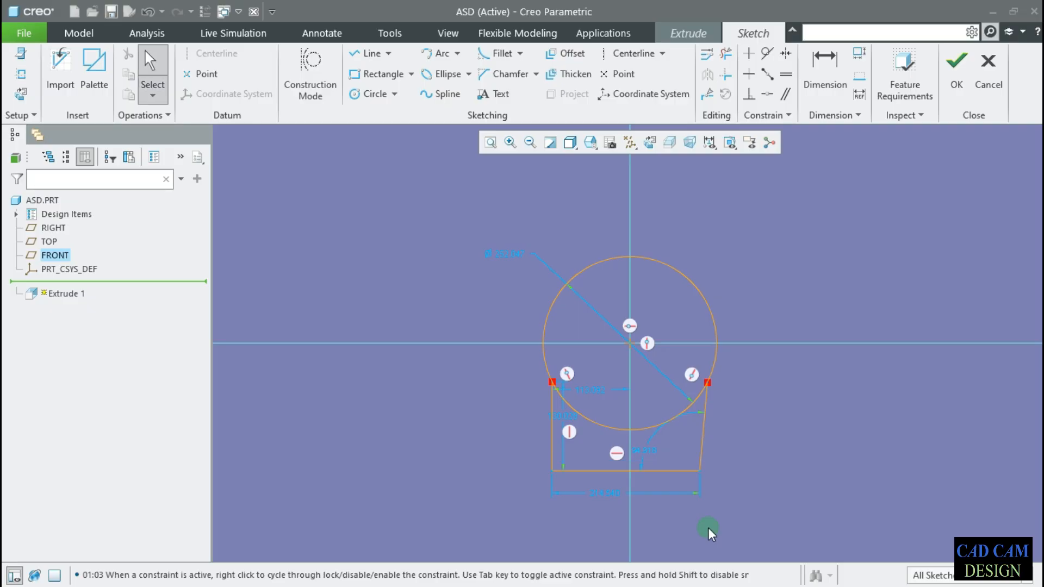
double_click(502, 256)
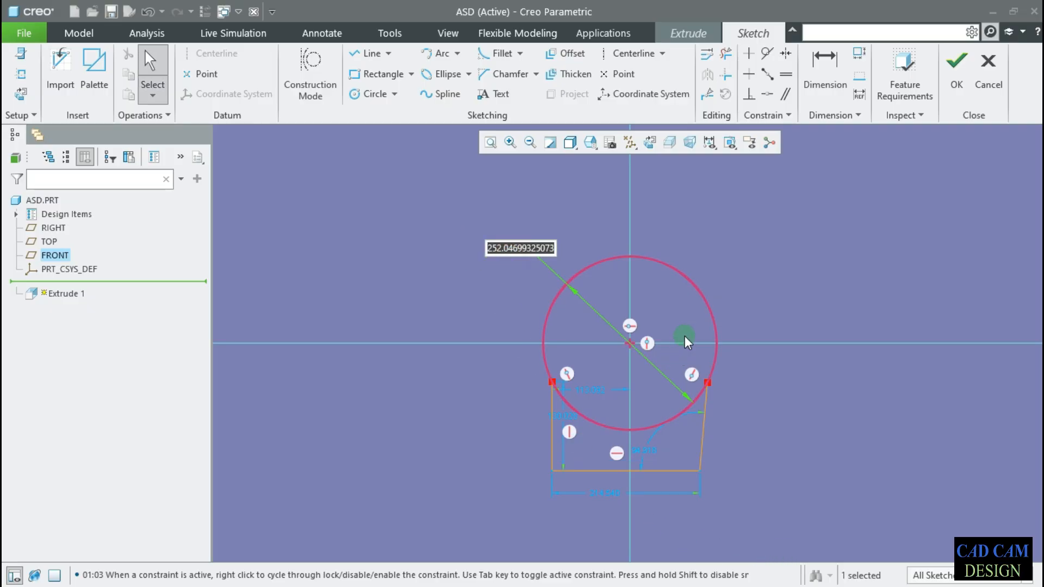
type("200")
key("Return")
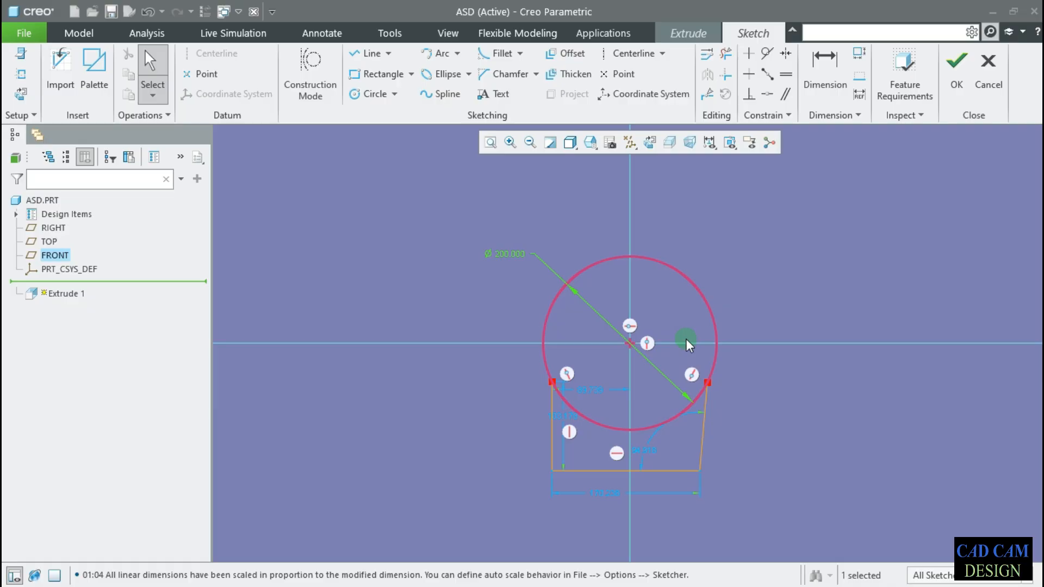
left_click(609, 493)
left_click_drag(610, 494, 506, 463)
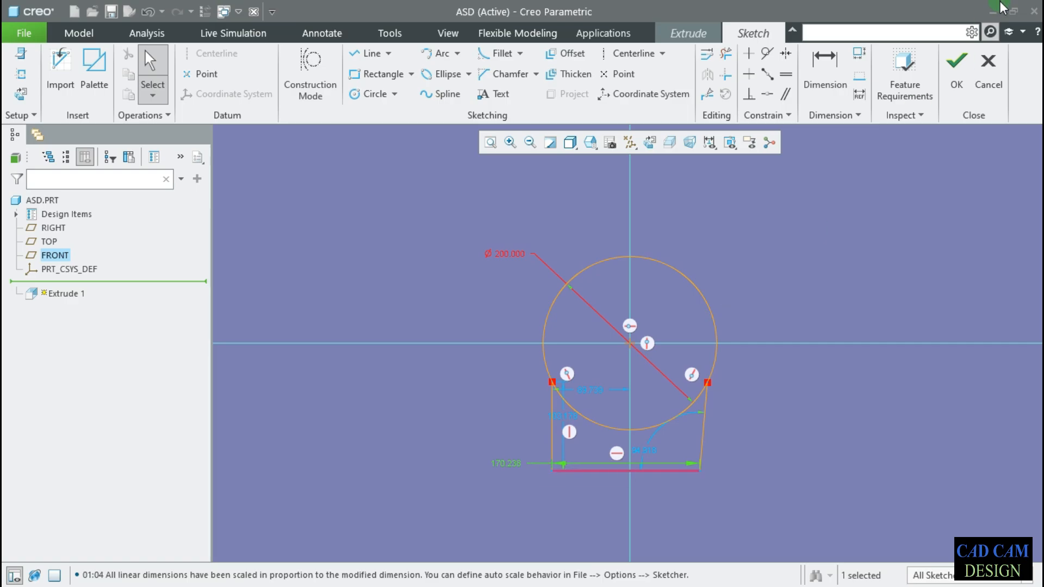
Decline exiting the incomplete section and trim away the circle's lower arc between the profile's two upper ends.
left_click(952, 70)
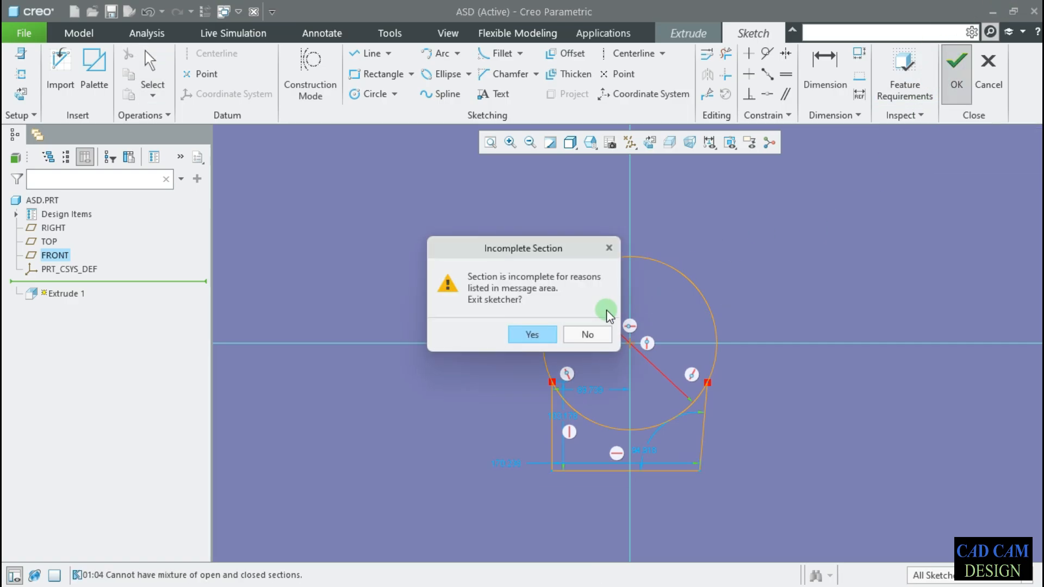
left_click(581, 337)
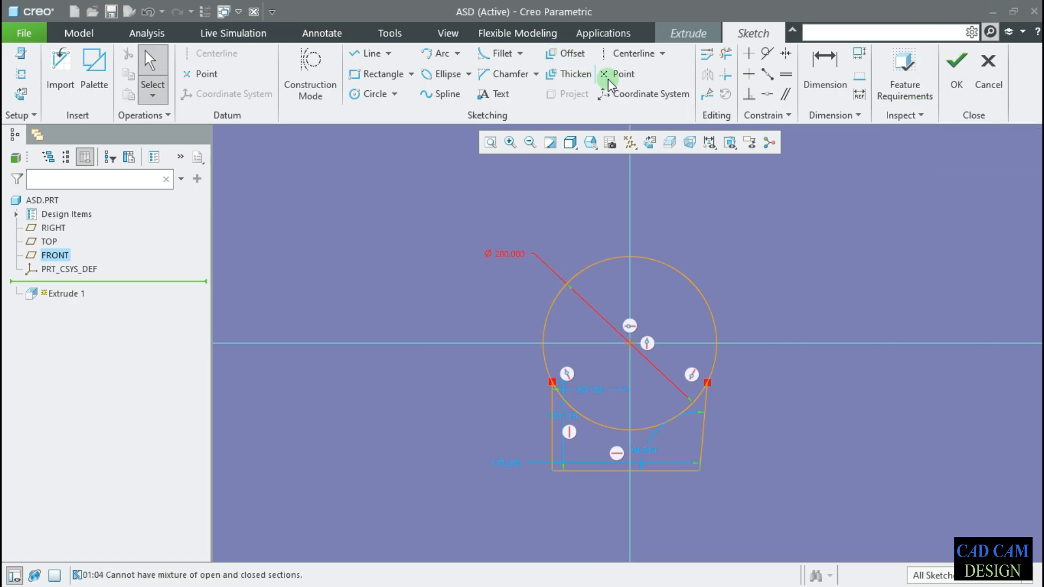
left_click(725, 53)
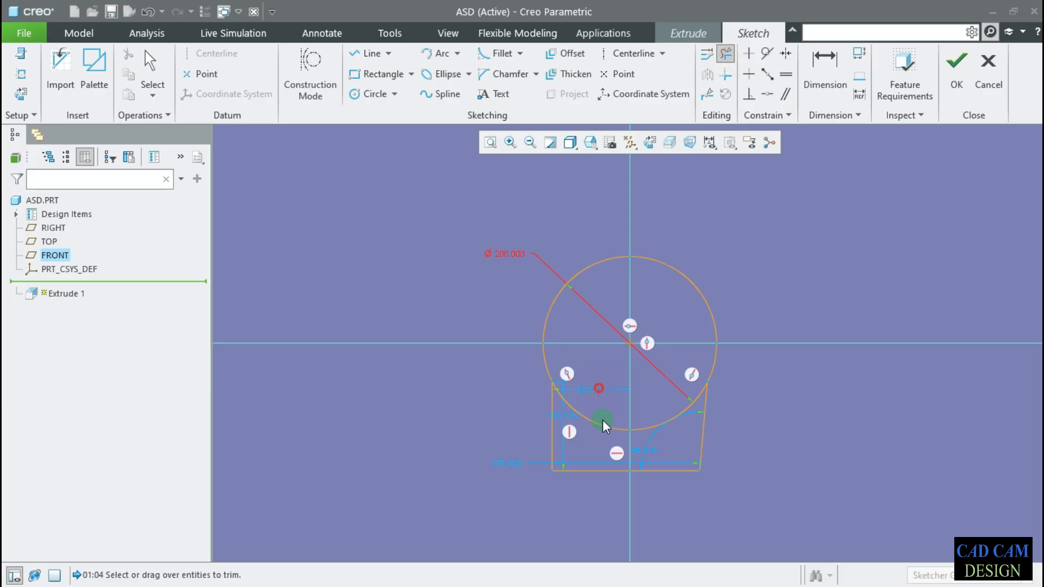
left_click(673, 418)
middle_click(807, 372)
Finish the section sketch and complete the solid extrusion with its default depth.
left_click(954, 88)
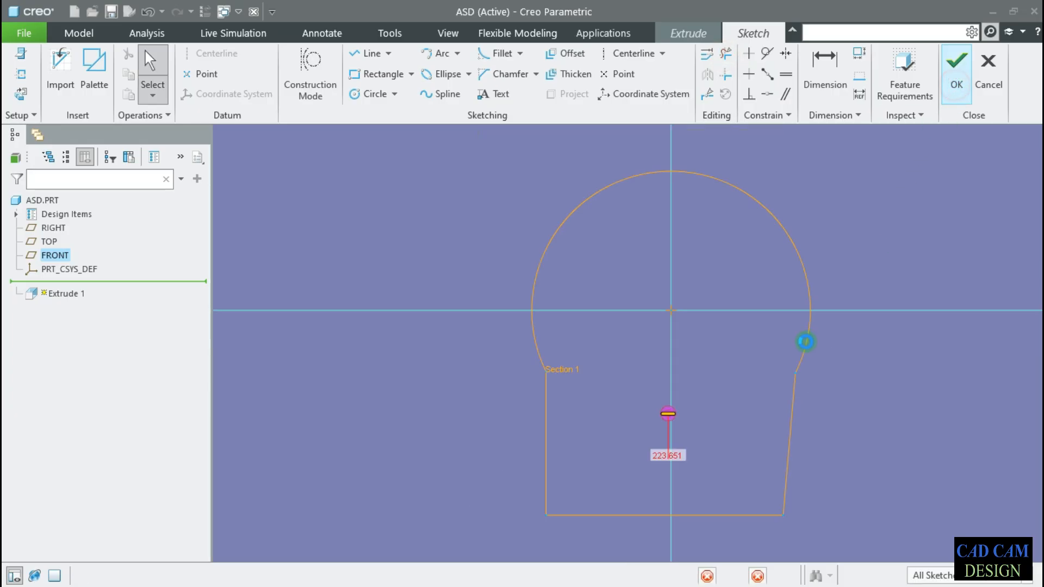
scroll(792, 355, "up", 3)
middle_click_drag(752, 332, 691, 335)
middle_click(690, 339)
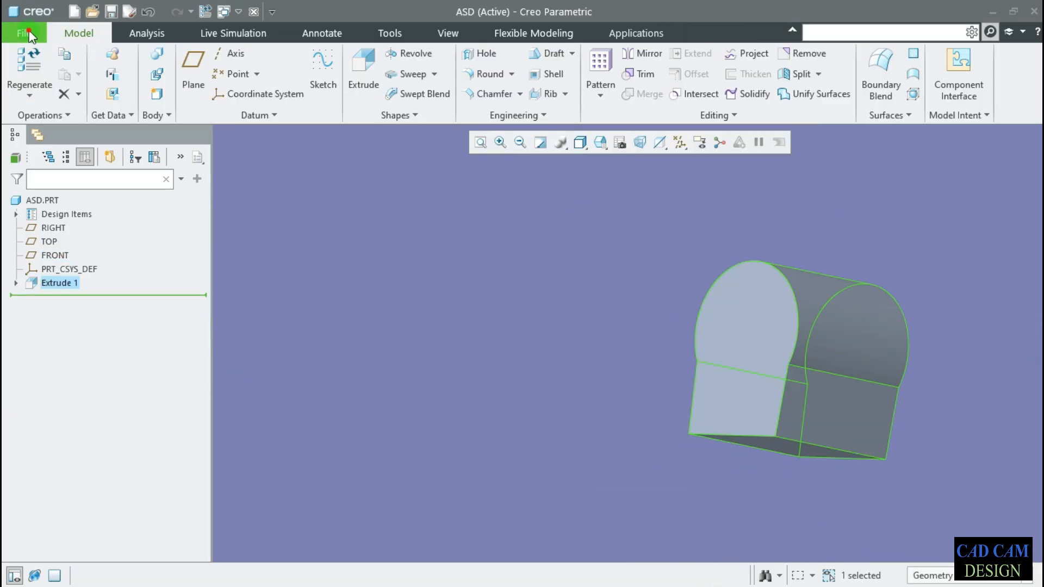
Examine the Accuracy and Sensitivity and Dimensions settings in the program's Sketcher options.
left_click(23, 32)
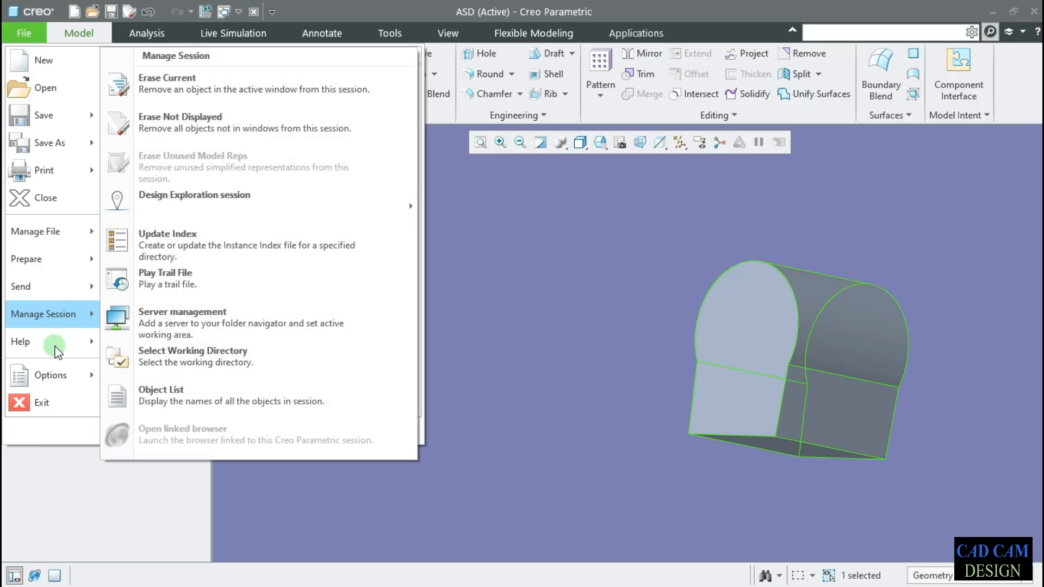
mouse_move(54, 382)
left_click(198, 84)
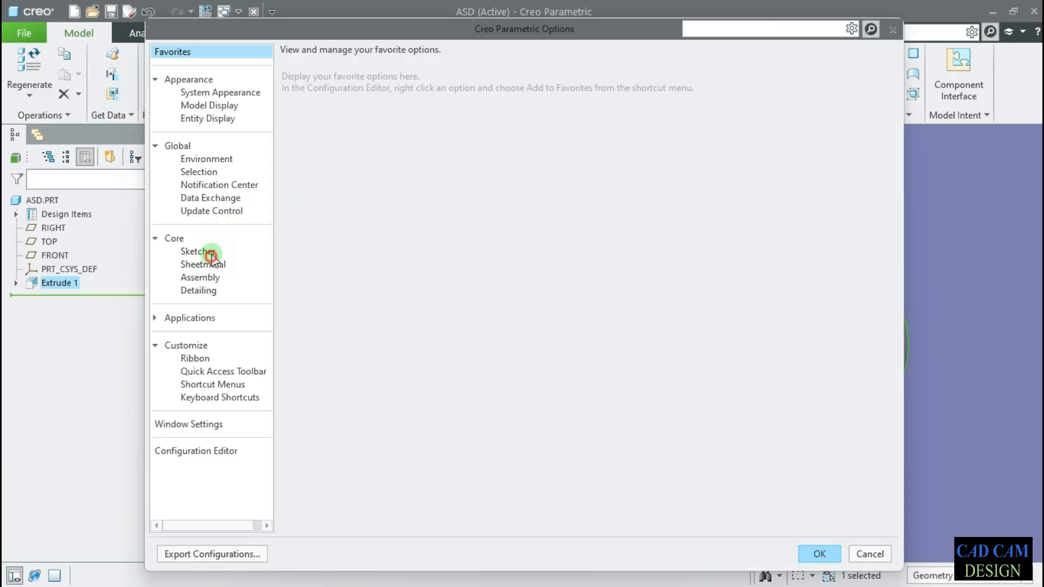
left_click(204, 251)
scroll(749, 432, "down", 5)
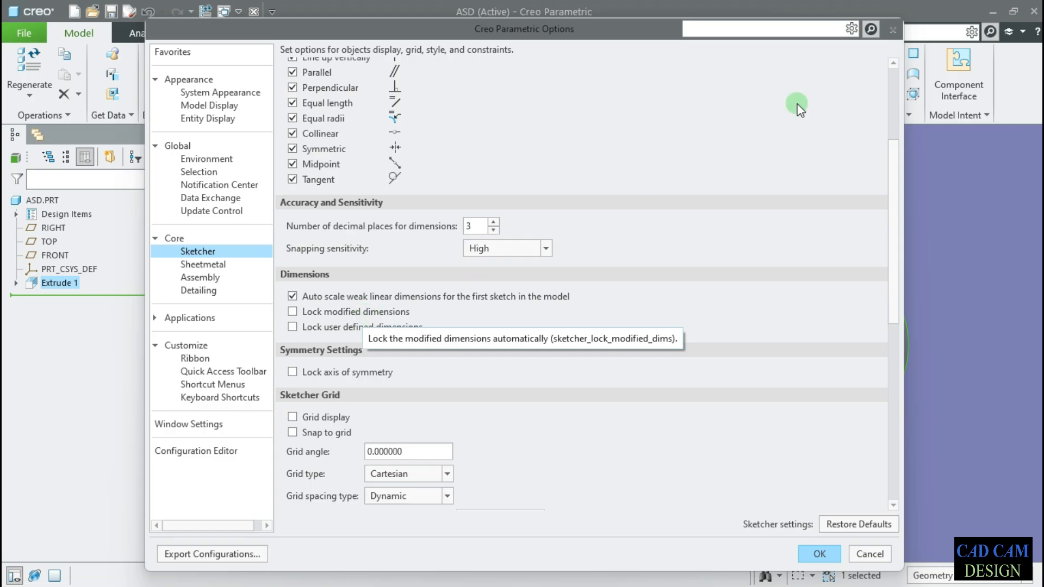
left_click(819, 554)
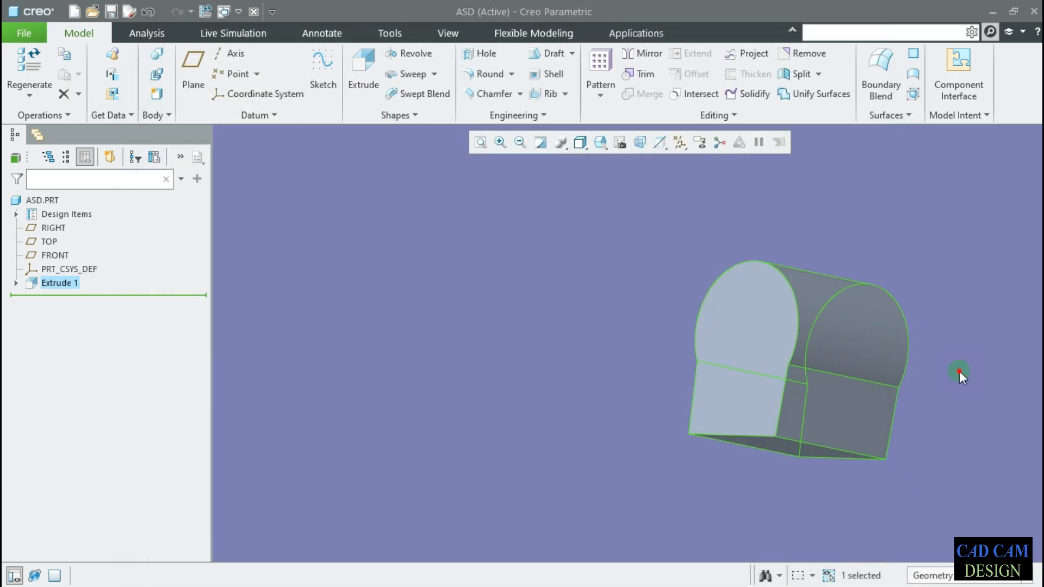
Reopen the extrude's internal section, orient it parallel to the screen, and delete all of its sketch geometry.
left_click(753, 328)
left_click(60, 282)
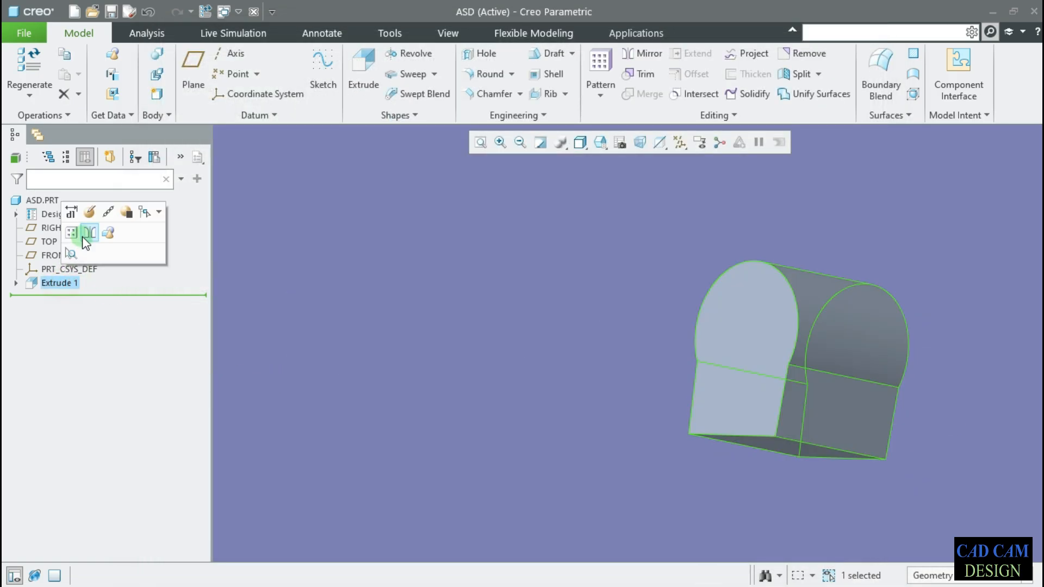
left_click(89, 211)
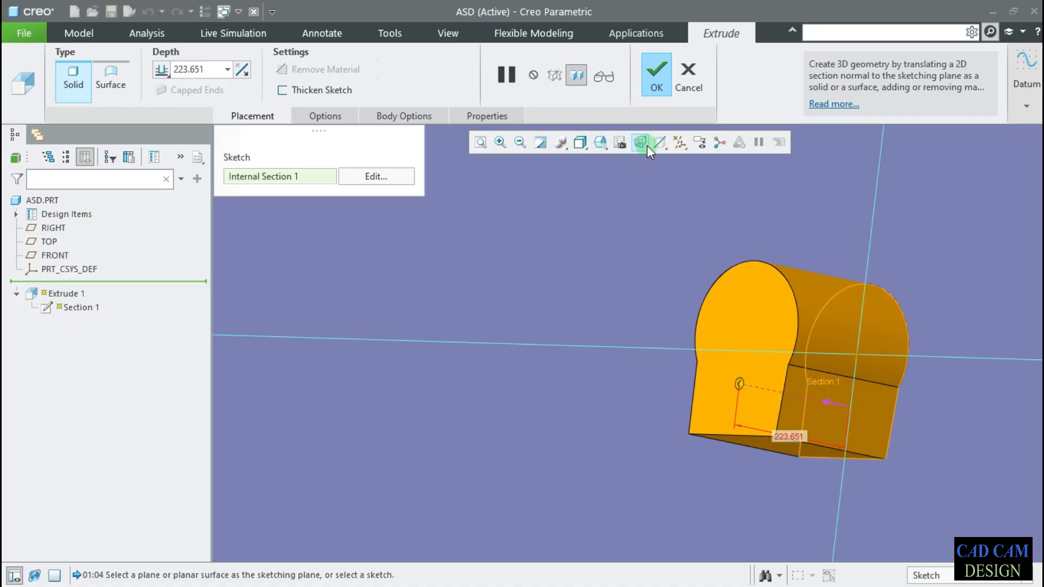
left_click(391, 174)
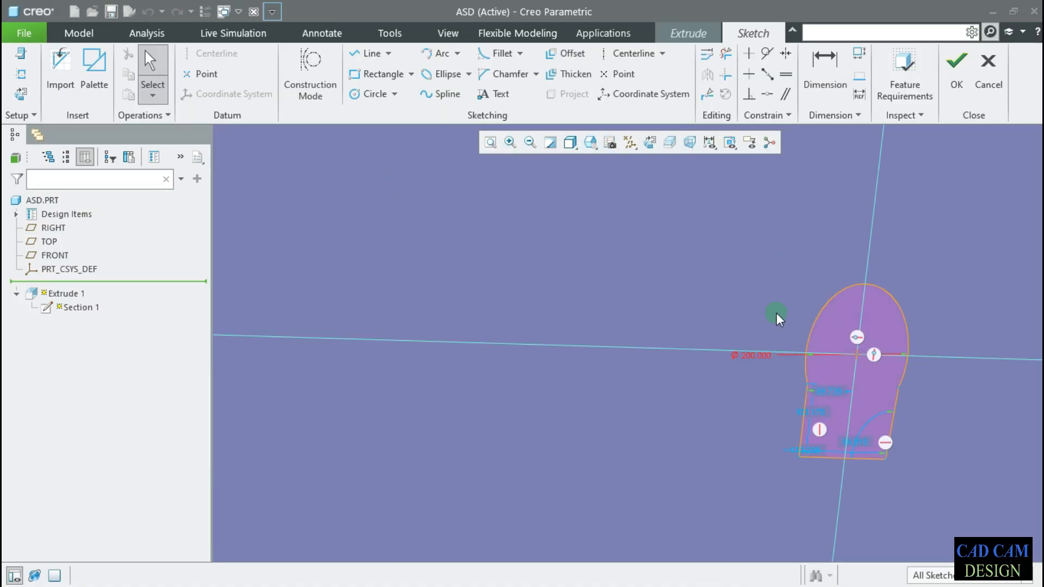
left_click(650, 139)
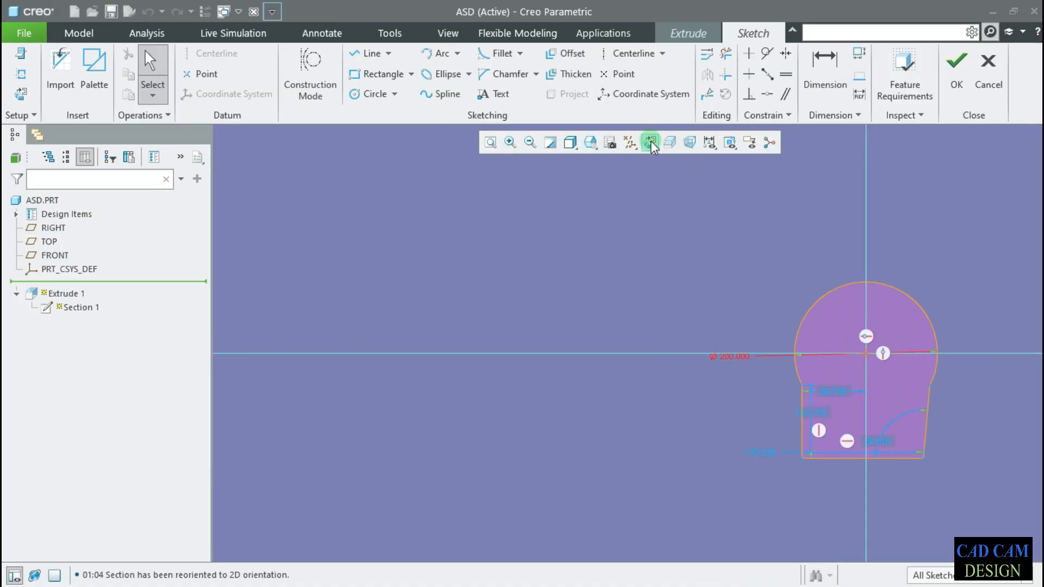
left_click_drag(684, 255, 911, 531)
left_click_drag(595, 157, 1041, 472)
key("Delete")
Draw a circle about 223 in diameter in the emptied section and reposition its diameter dimension.
left_click(366, 93)
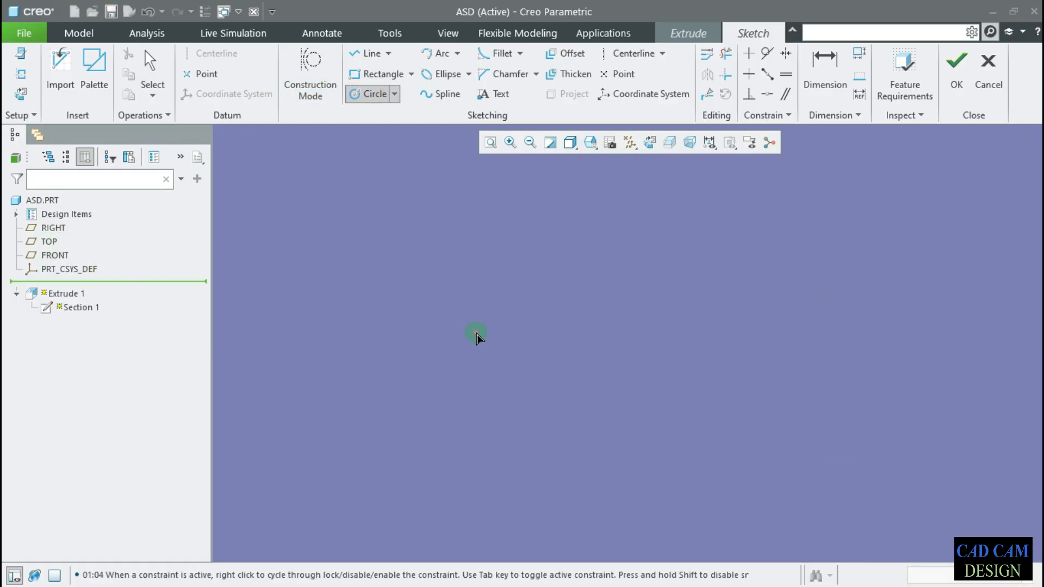
left_click(585, 298)
left_click(629, 369)
middle_click(685, 365)
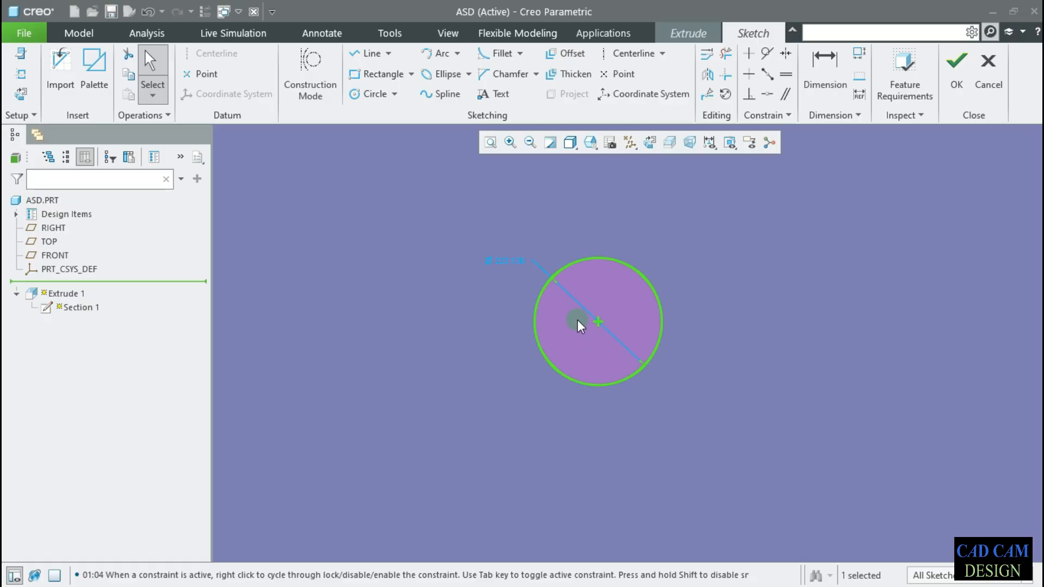
left_click_drag(513, 259, 497, 241)
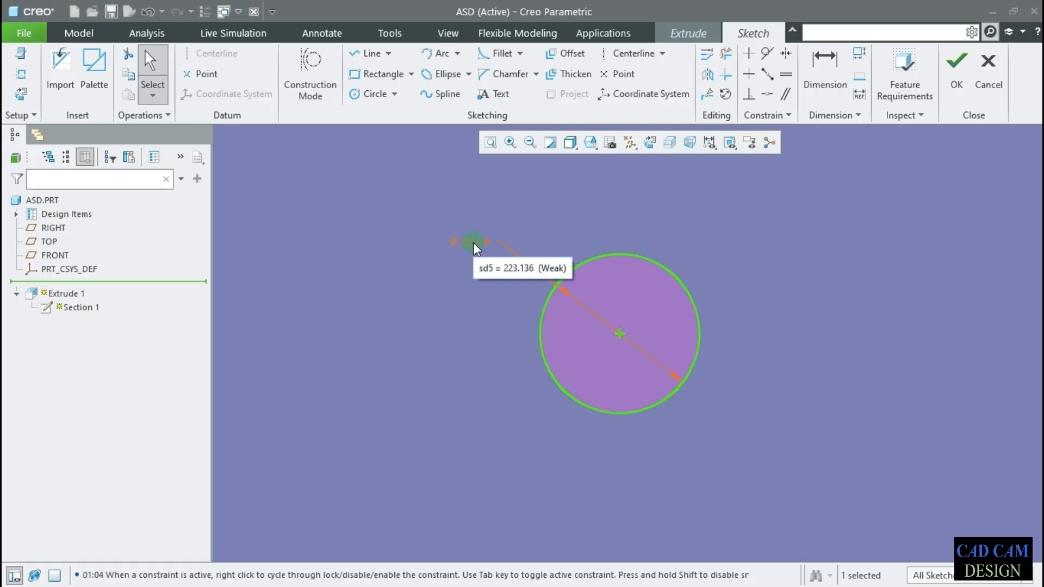
double_click(474, 243)
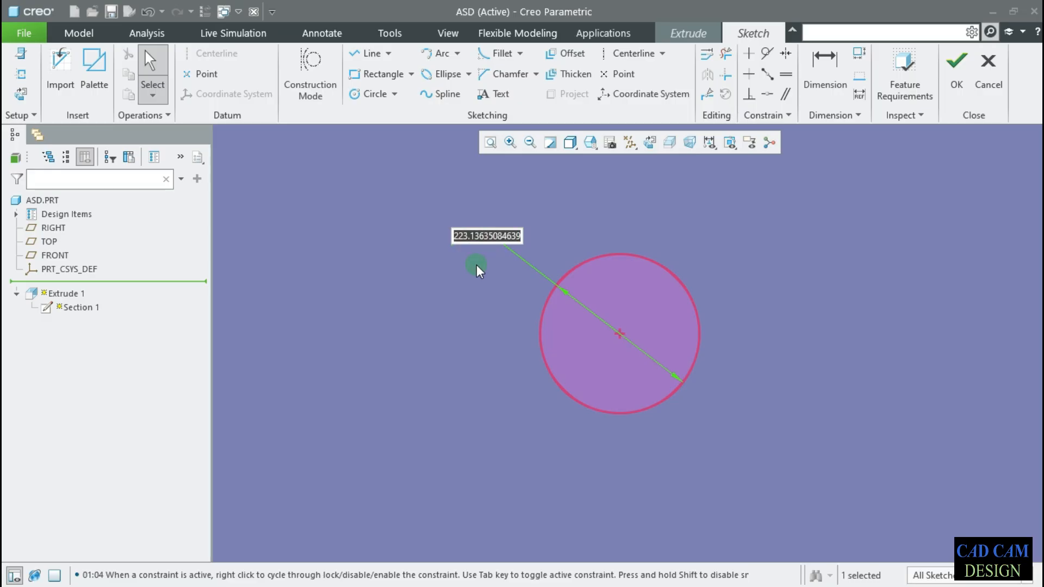
left_click(476, 266)
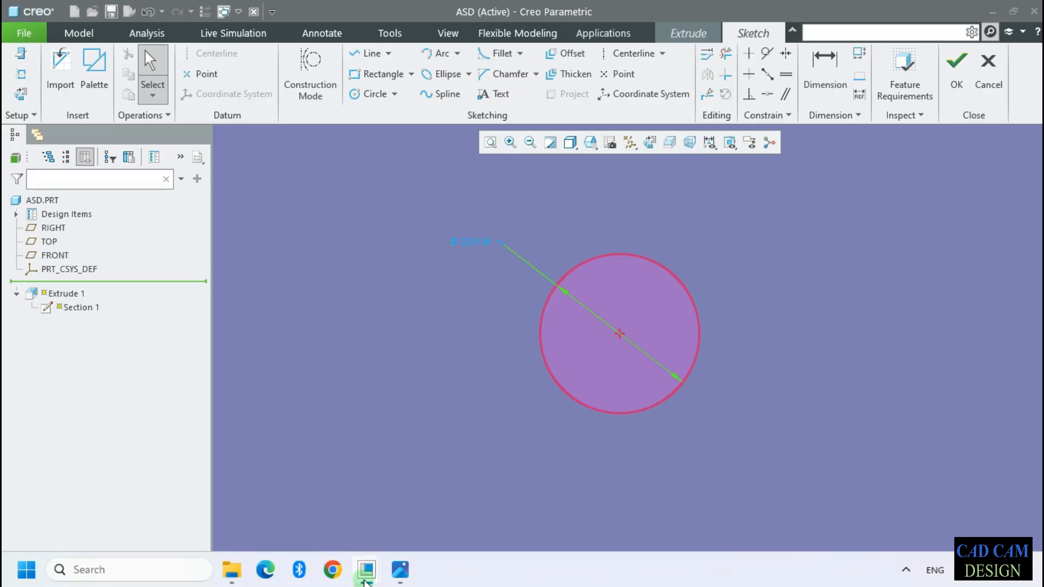
Enable Lock modified dimensions in the program's Sketcher options.
left_click(24, 32)
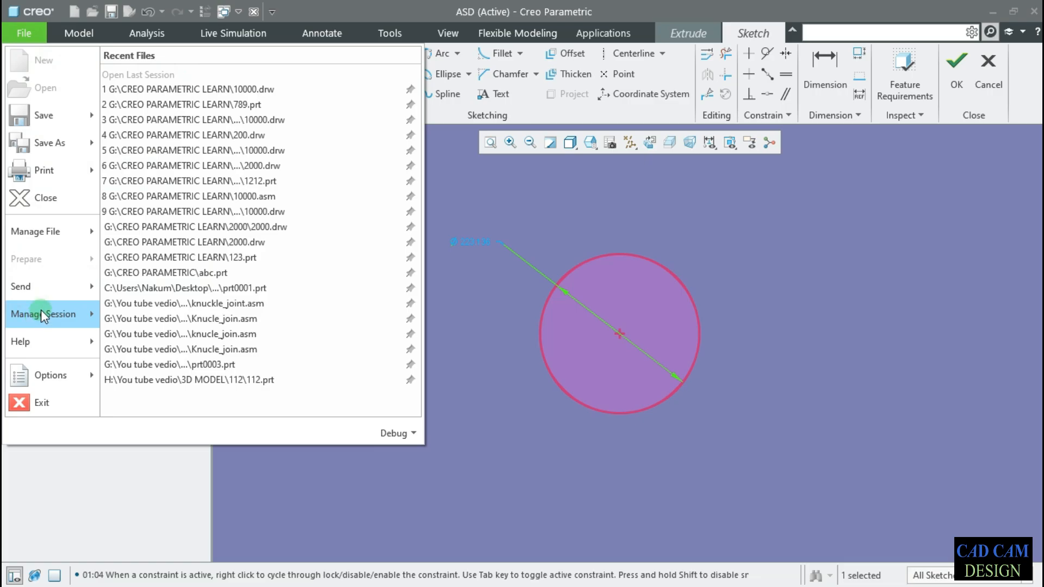
mouse_move(55, 375)
left_click(169, 81)
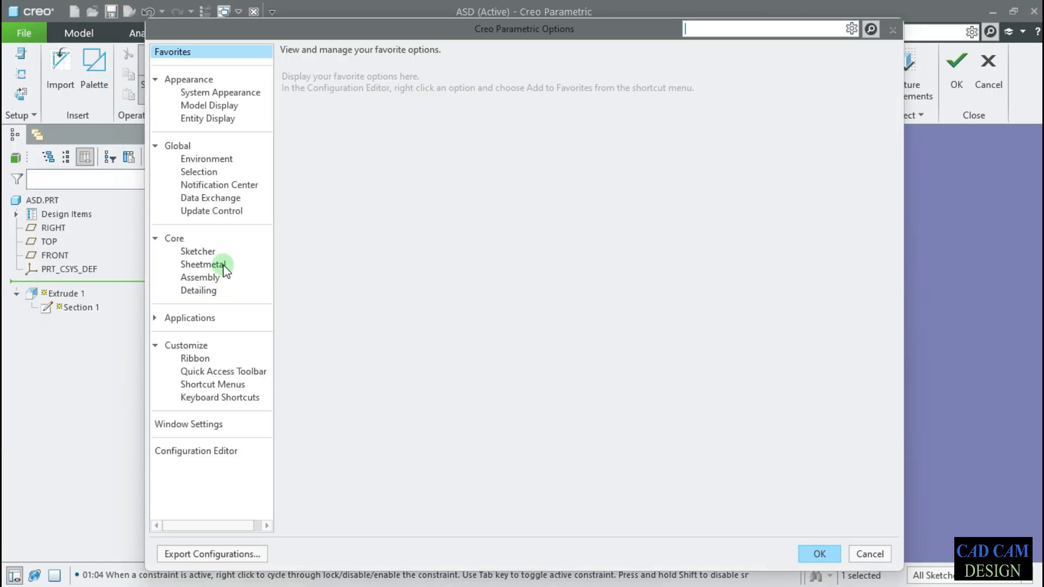
left_click(222, 261)
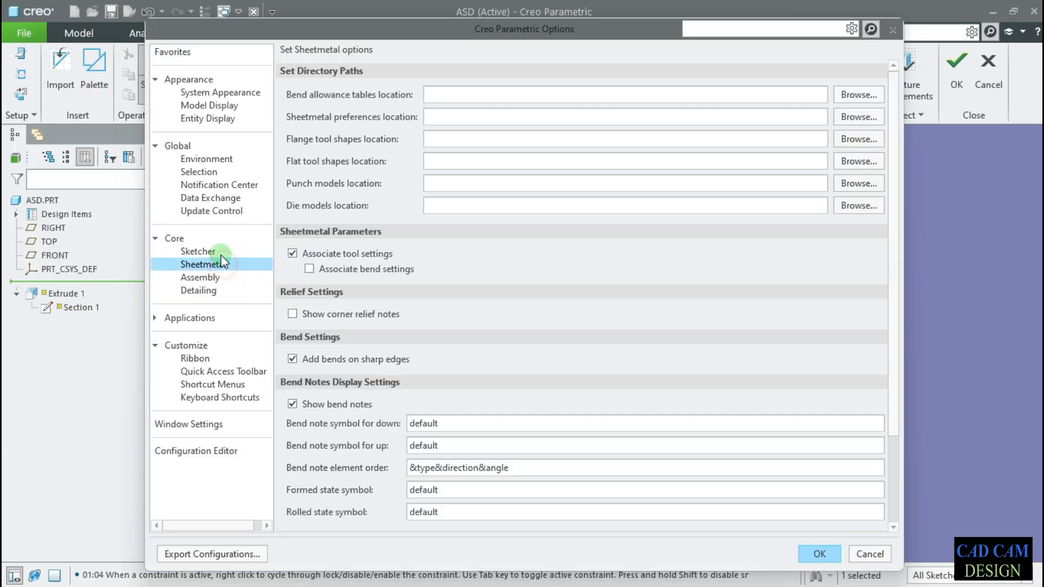
left_click(221, 254)
scroll(716, 408, "down", 4)
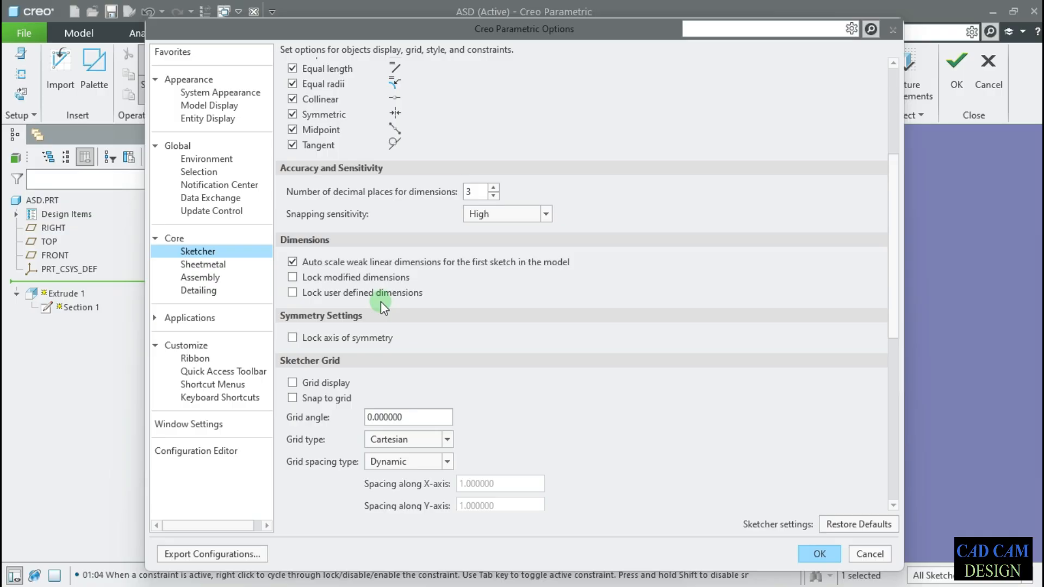
left_click(370, 278)
left_click(820, 554)
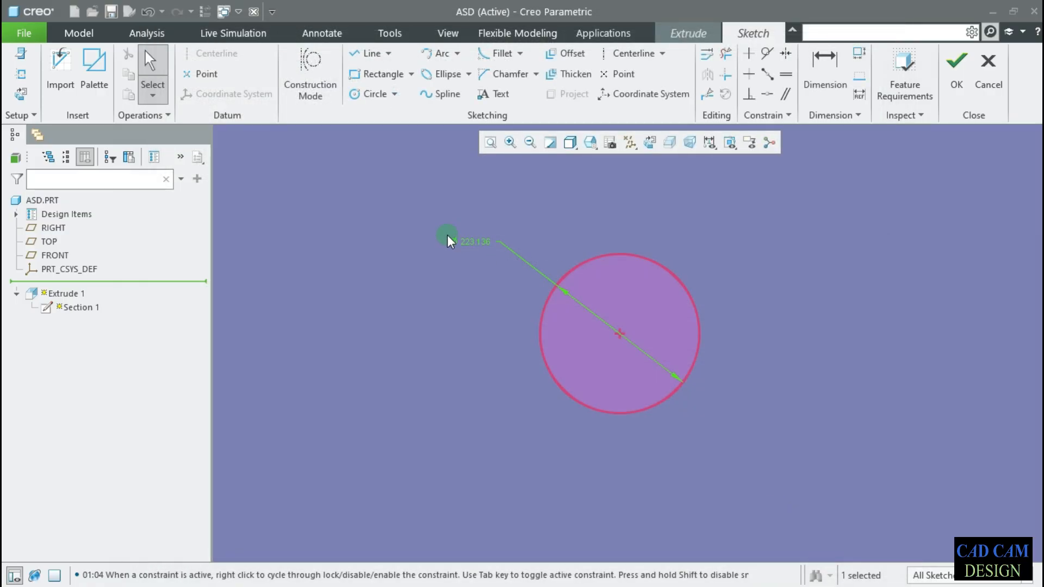
Set the diameter of the sketched circle to 200.
double_click(476, 242)
type("200")
key("Return")
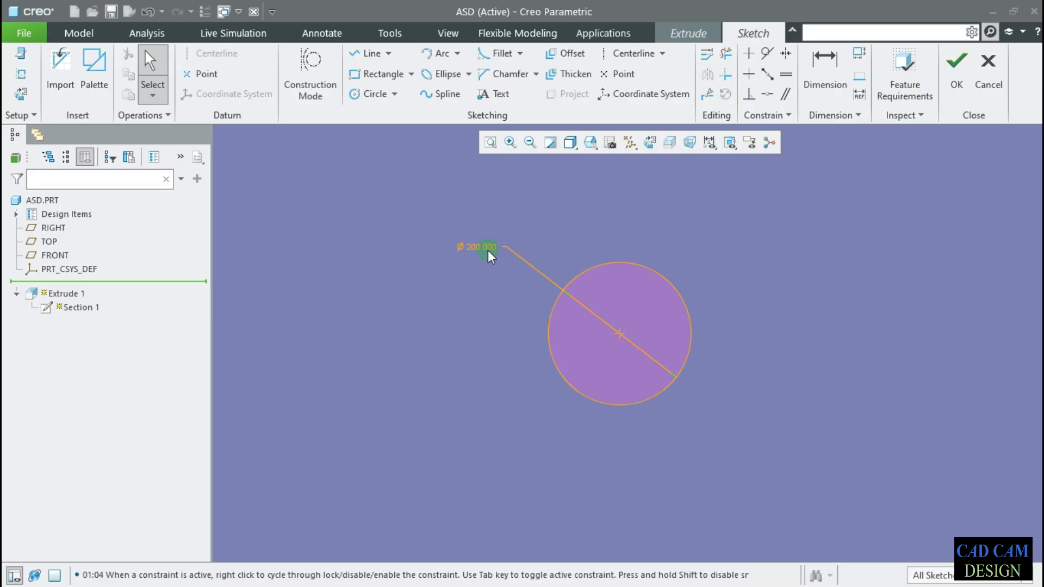
left_click(484, 248)
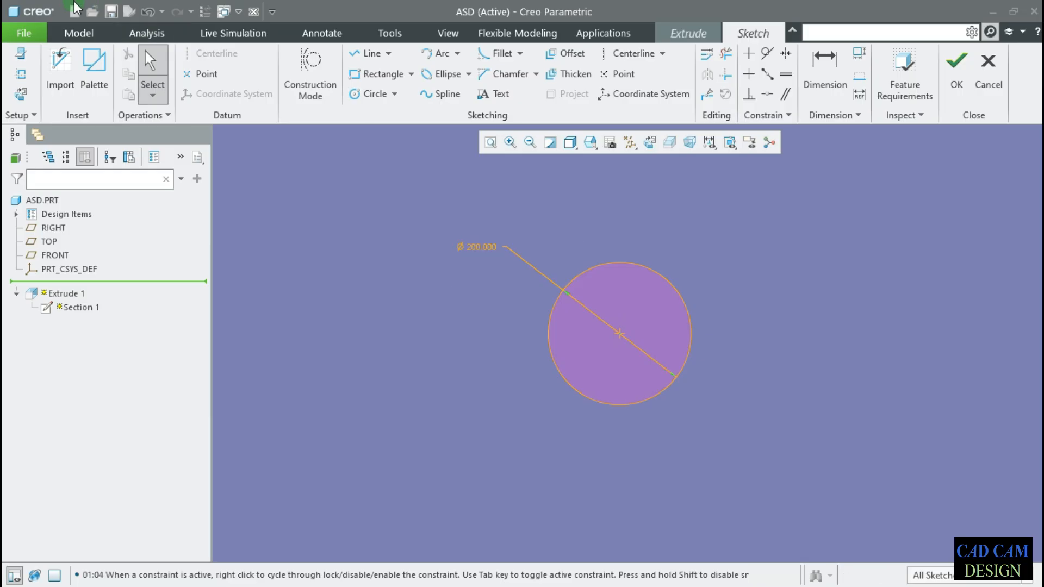
Close the asd part's window and erase the objects that are not displayed from the session.
left_click(253, 12)
left_click(573, 330)
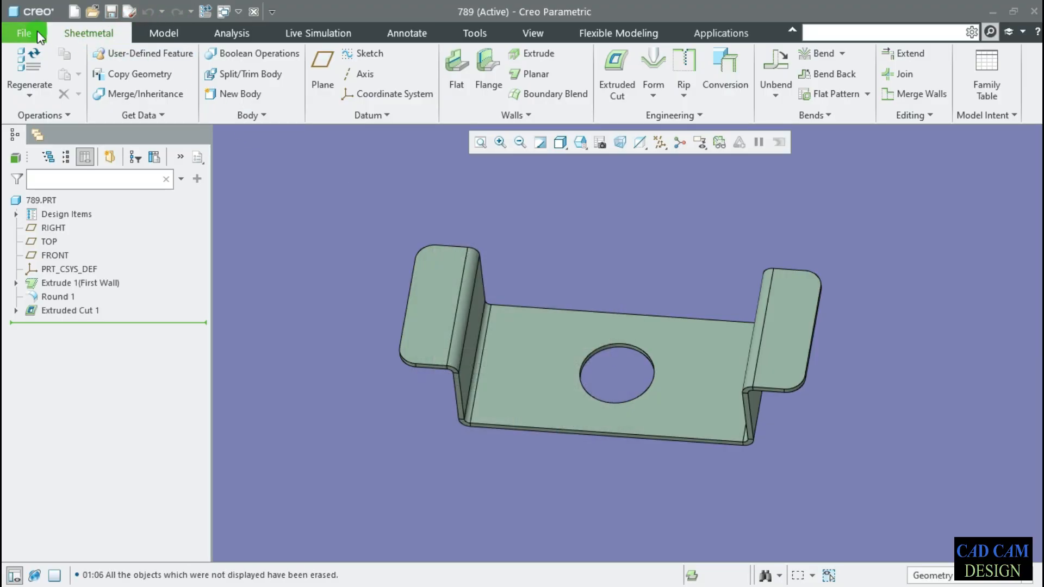
Open the program's Sketcher options and review the dimension, symmetry, grid and startup settings.
left_click(34, 32)
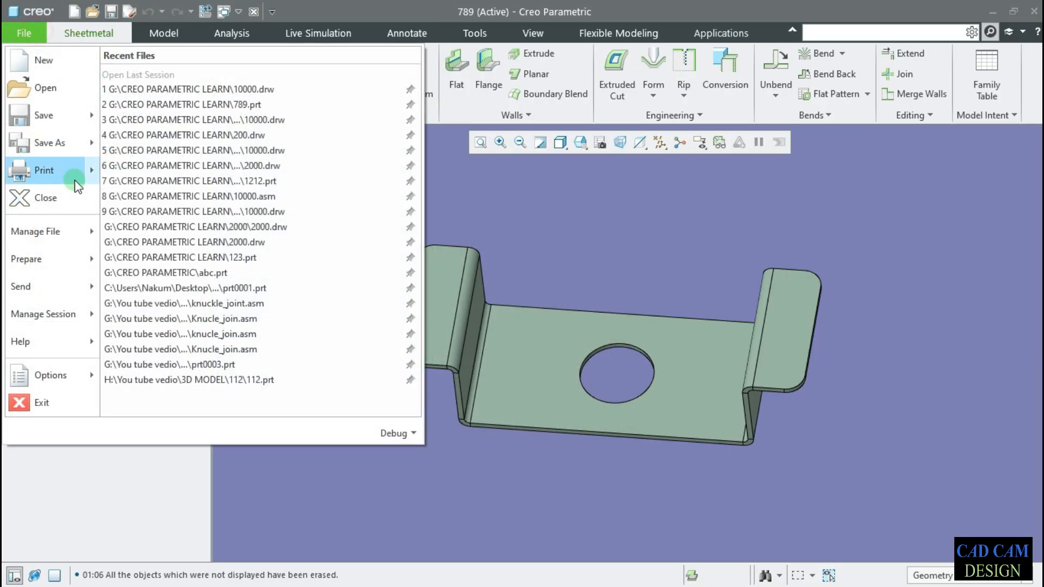
mouse_move(76, 374)
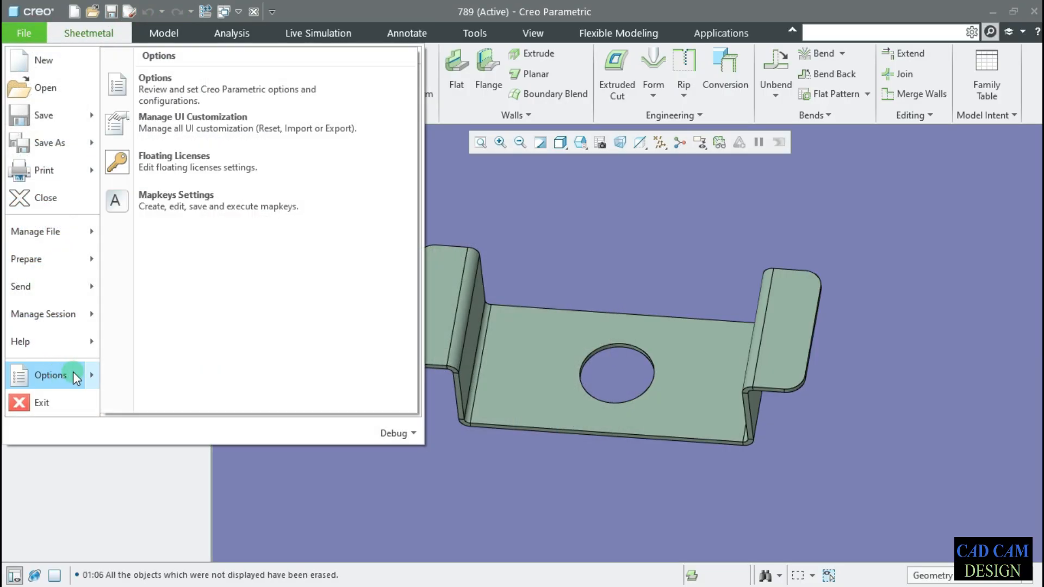
left_click(170, 106)
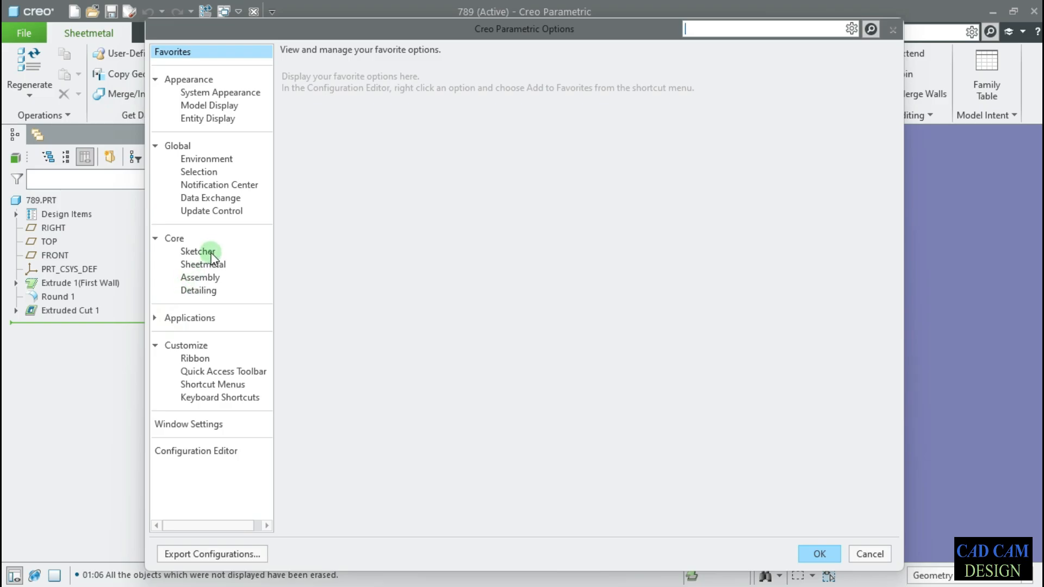
left_click(198, 252)
scroll(421, 392, "down", 4)
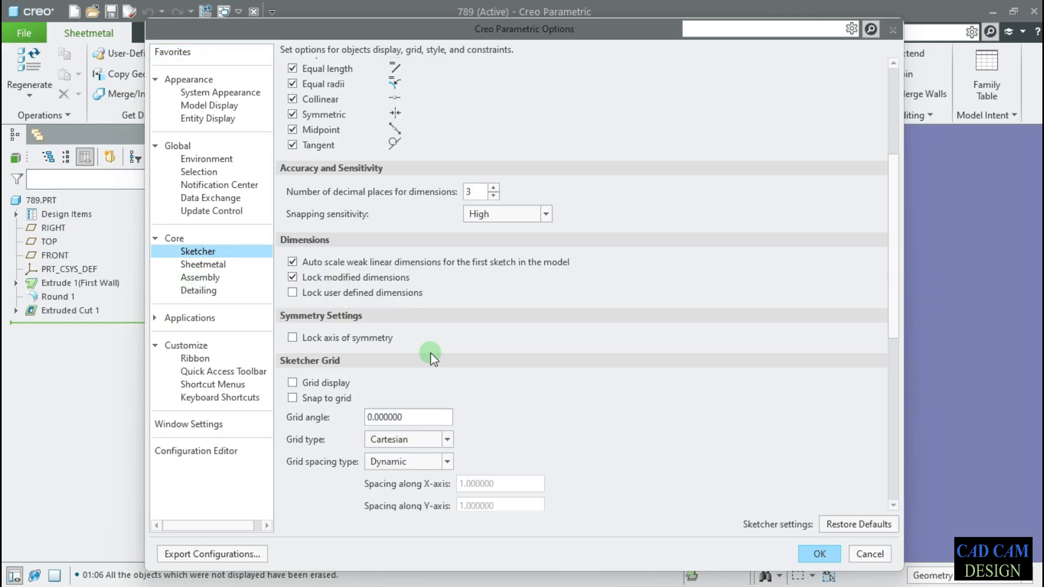
mouse_move(351, 339)
scroll(459, 351, "down", 3)
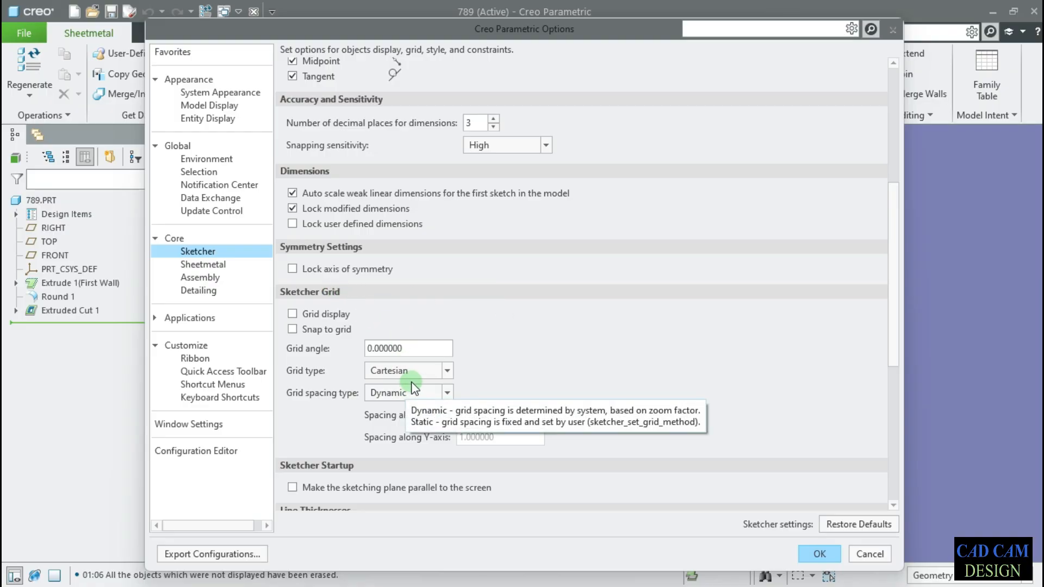
scroll(628, 374, "down", 3)
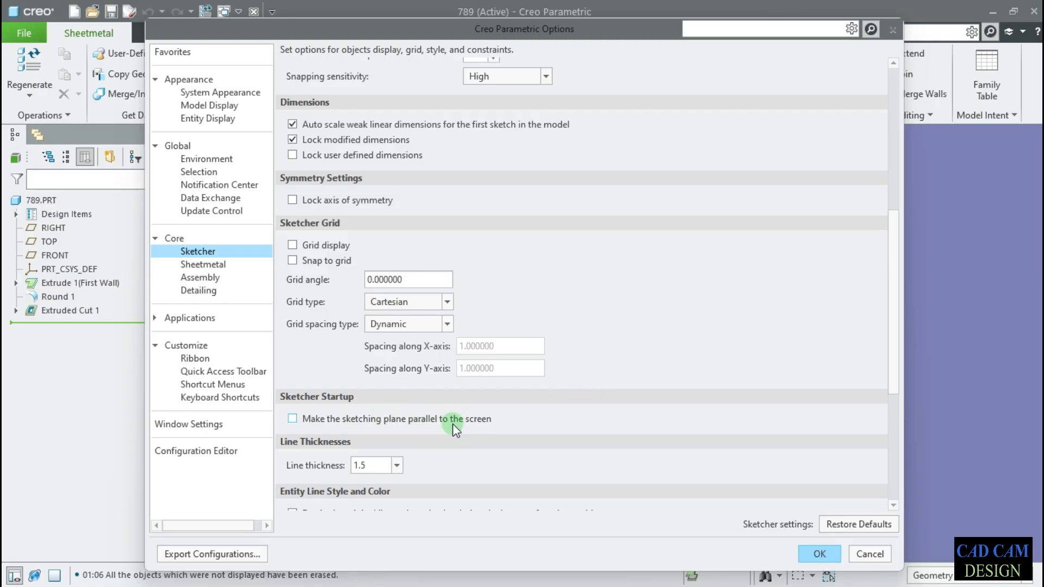
Switch to the image viewer, examine the SKETCHER GRID.png comparison of Cartesian and polar grids, and return to the Creo options.
mouse_move(365, 586)
left_click(408, 572)
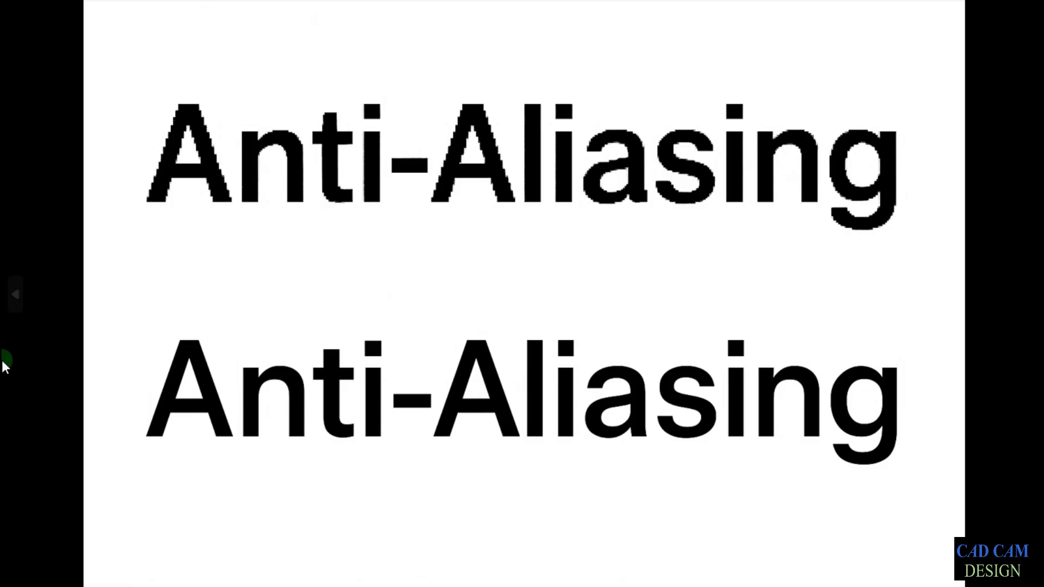
left_click(19, 292)
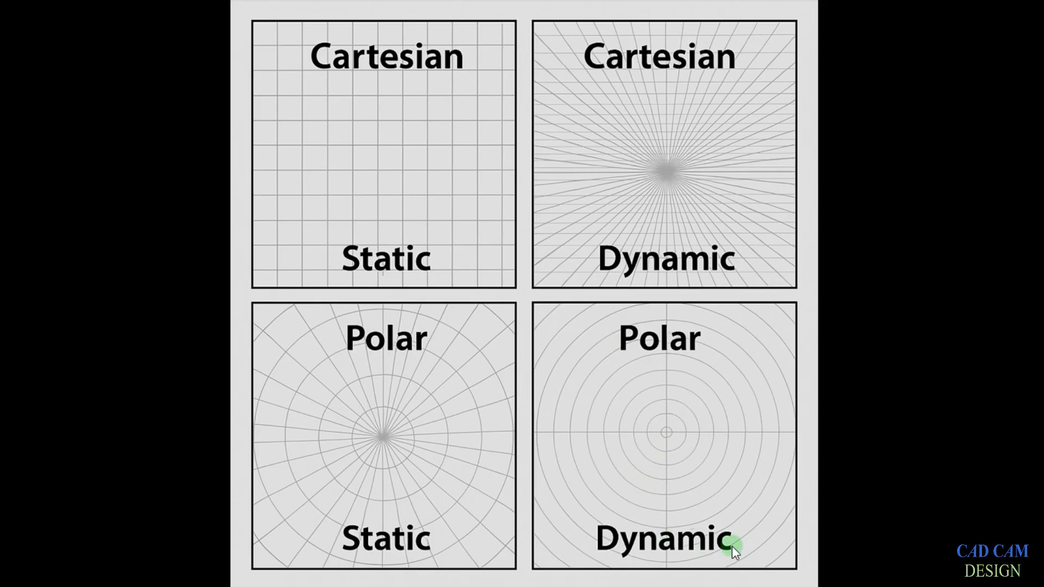
left_click(966, 8)
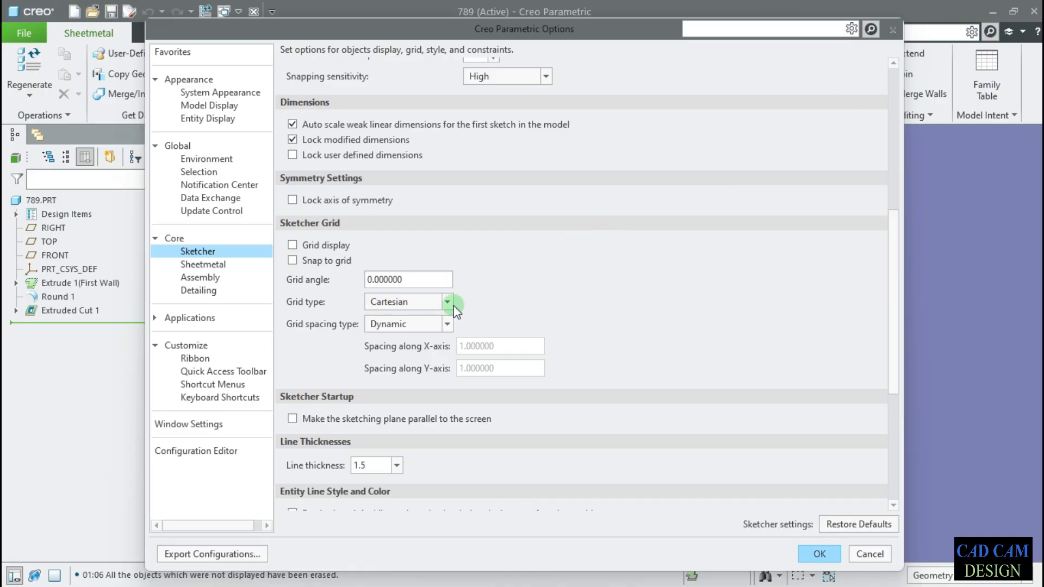
Check the grid type and spacing choices, enable Make the sketching plane parallel to the screen, and apply the Sketcher options.
left_click(404, 301)
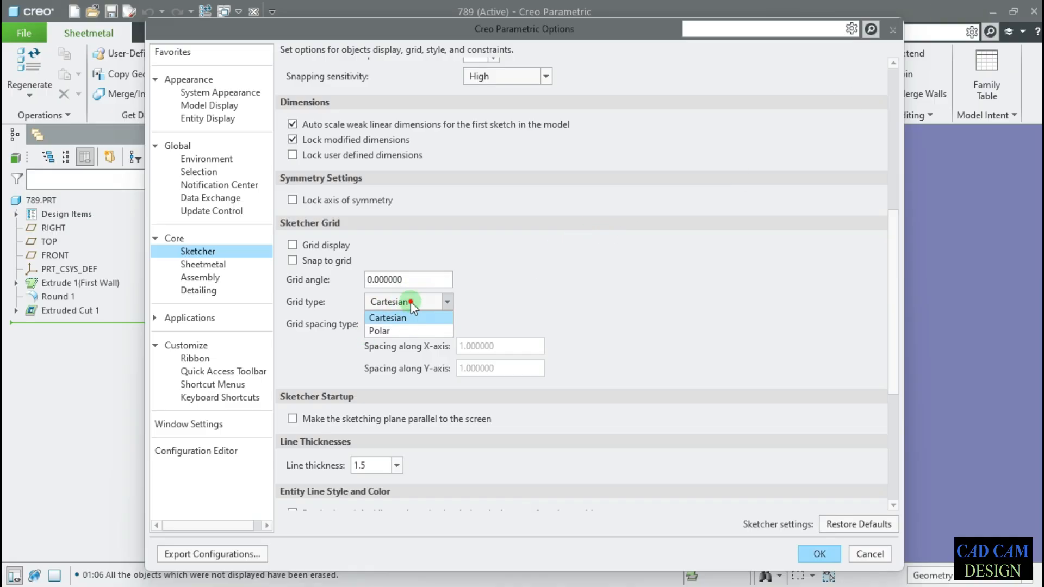
left_click(410, 318)
left_click(410, 325)
left_click(410, 324)
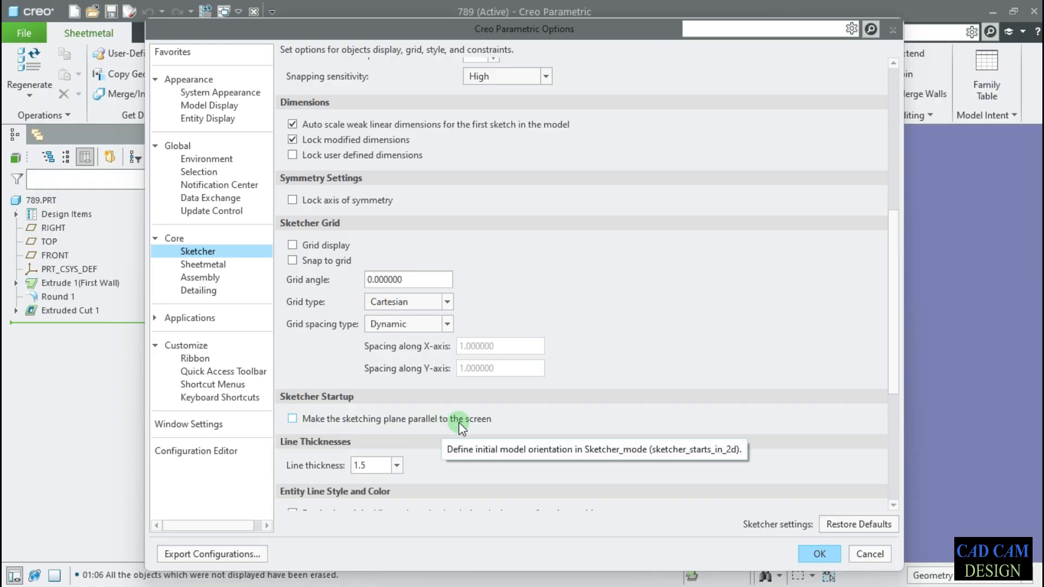
left_click(318, 419)
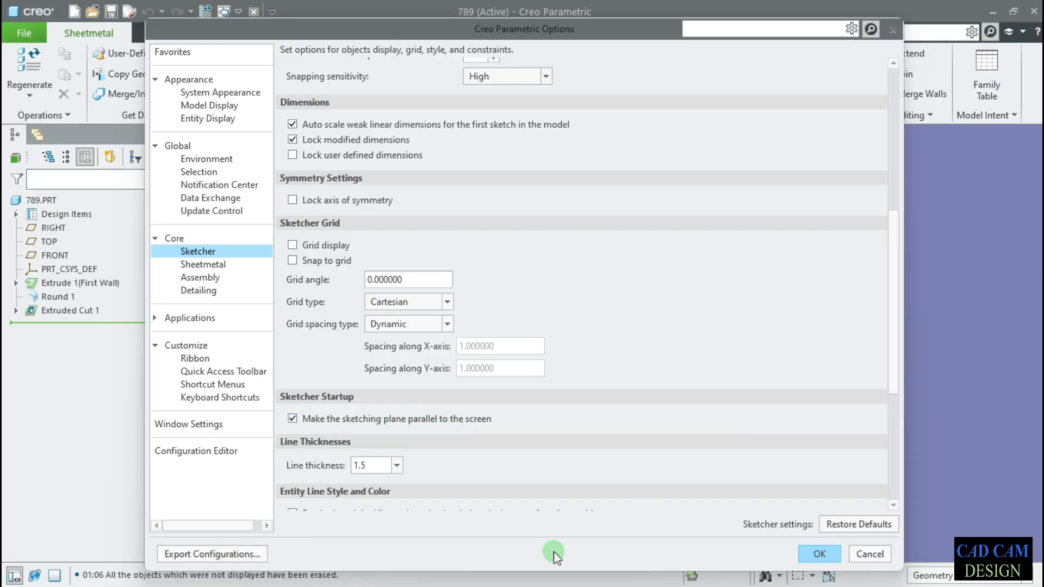
left_click(814, 554)
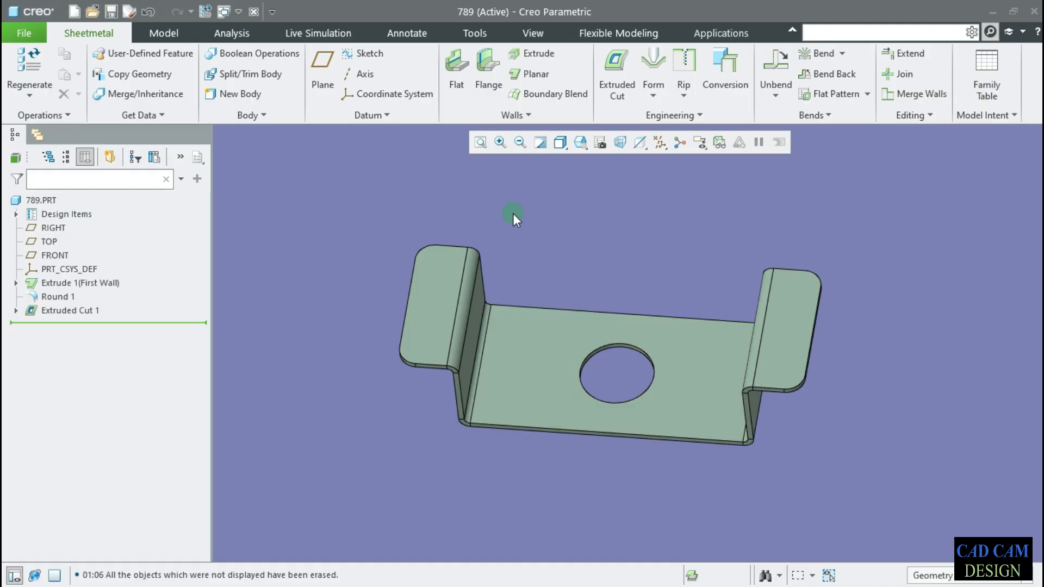
Start an extrude sketch on the bracket's flat base to test the sketching plane orientation, and discard the sketch and feature.
left_click(540, 54)
left_click(546, 333)
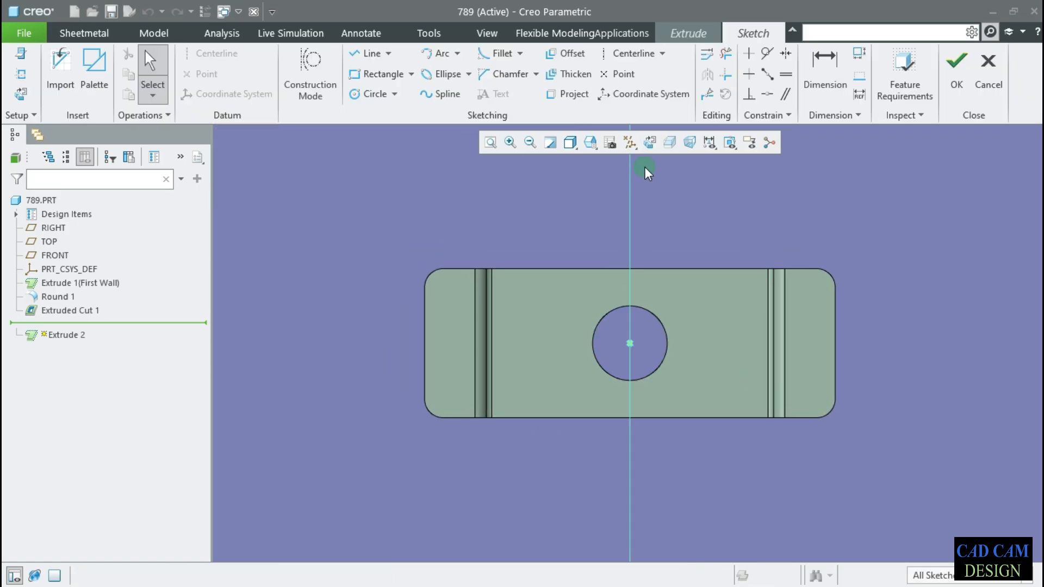
left_click(650, 142)
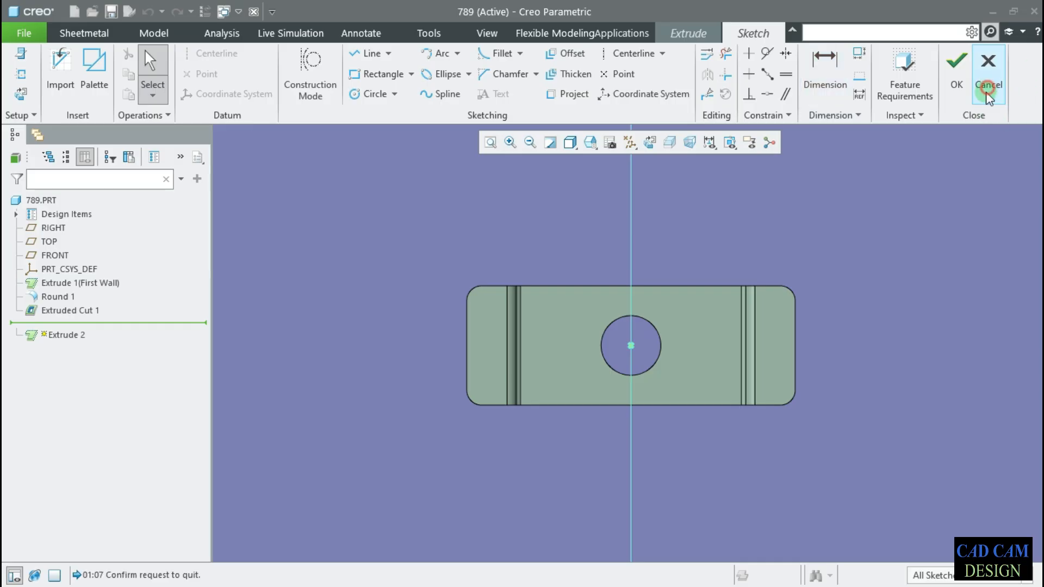
left_click(989, 73)
left_click(586, 333)
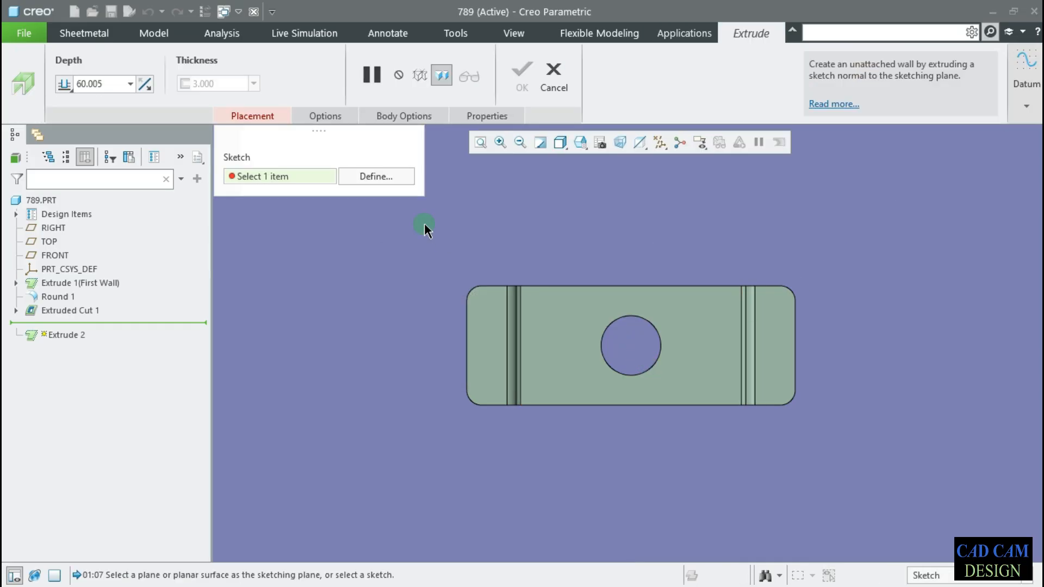
left_click(537, 80)
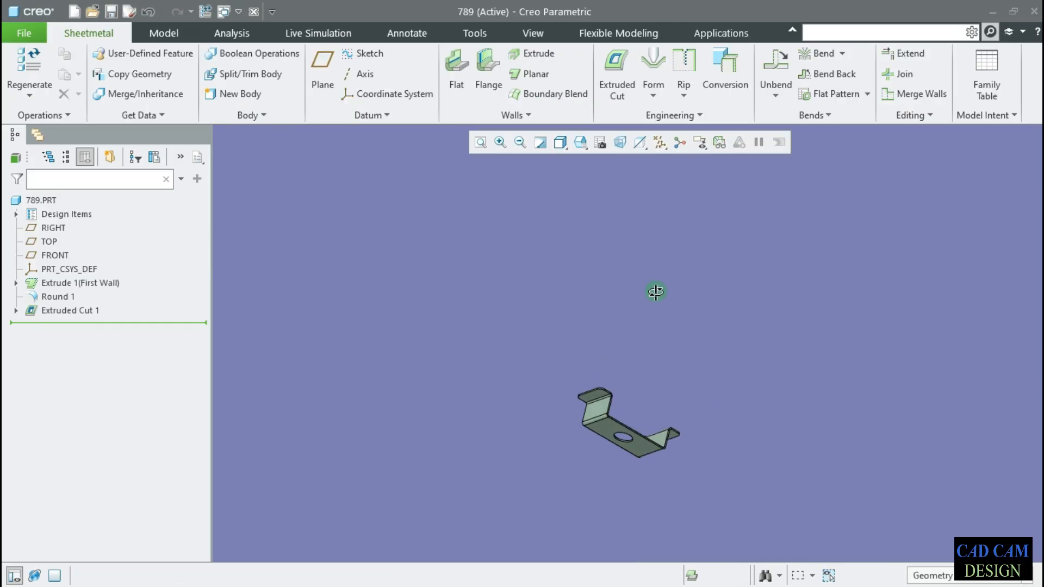
Test the automatic sketch orientation again with an extrude on the base from a rotated view, and cancel the feature.
left_click(527, 54)
middle_click_drag(609, 435, 600, 428)
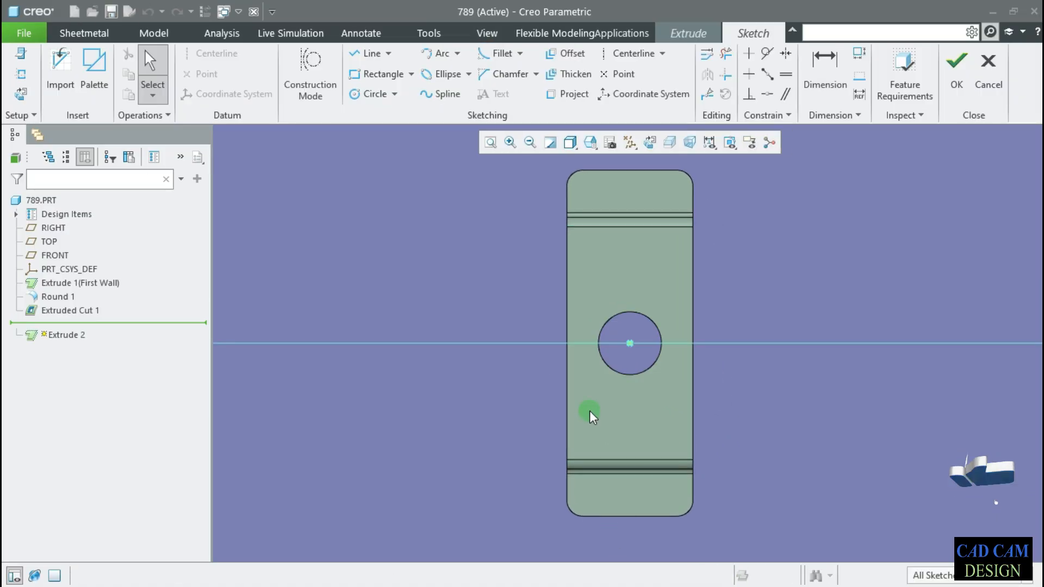
left_click(988, 71)
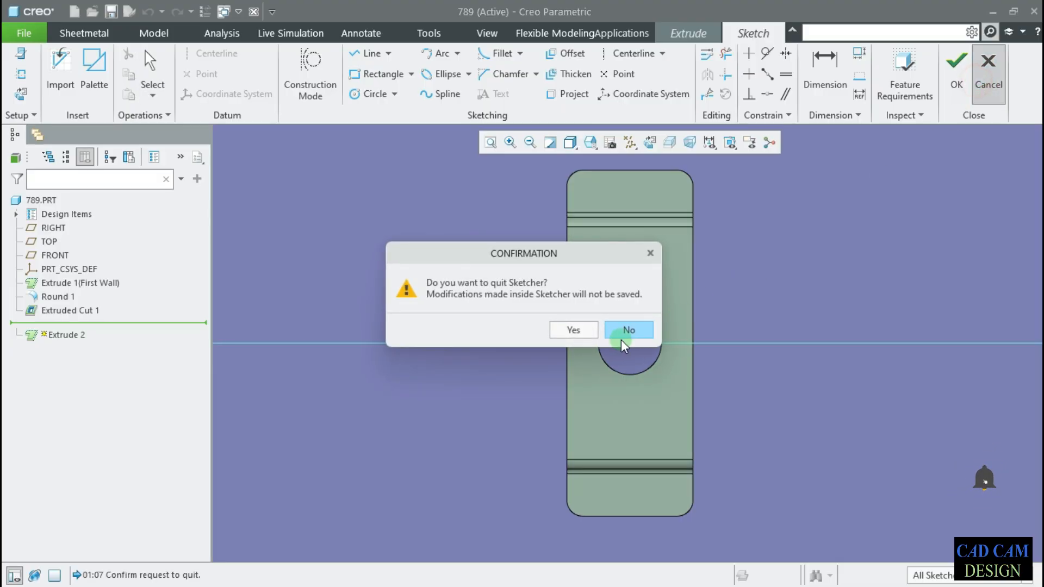
left_click(574, 329)
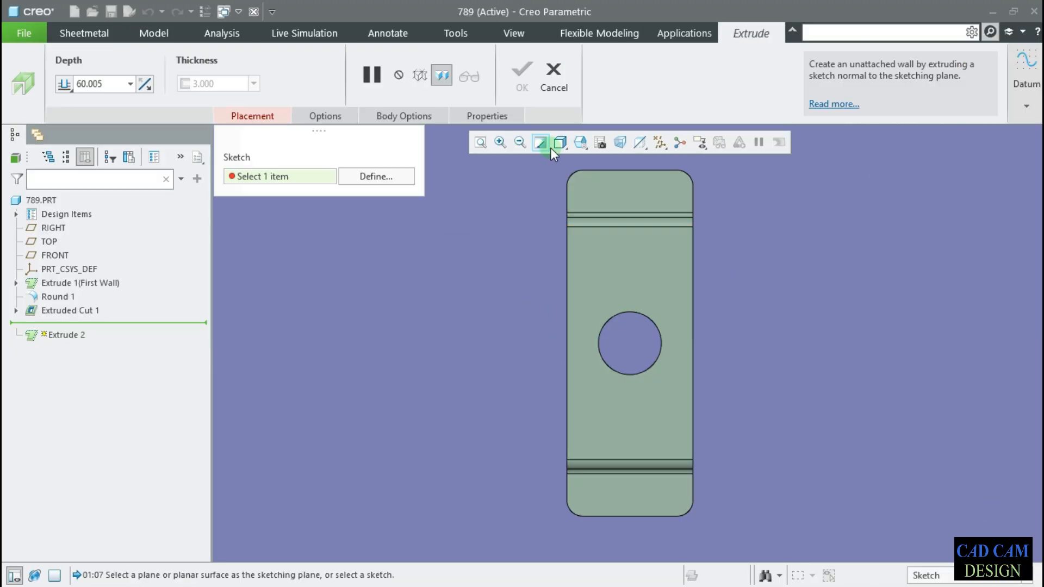
left_click(554, 77)
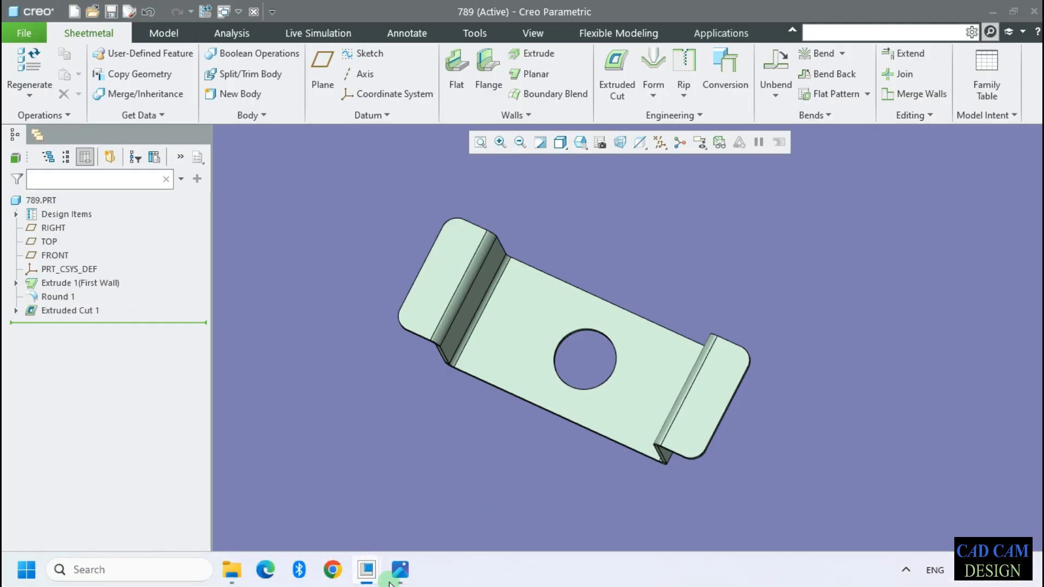
Close the SKETCHER GRID.png image and switch to the 10000 assembly window, fitting the bracket assembly larger in view.
left_click(399, 577)
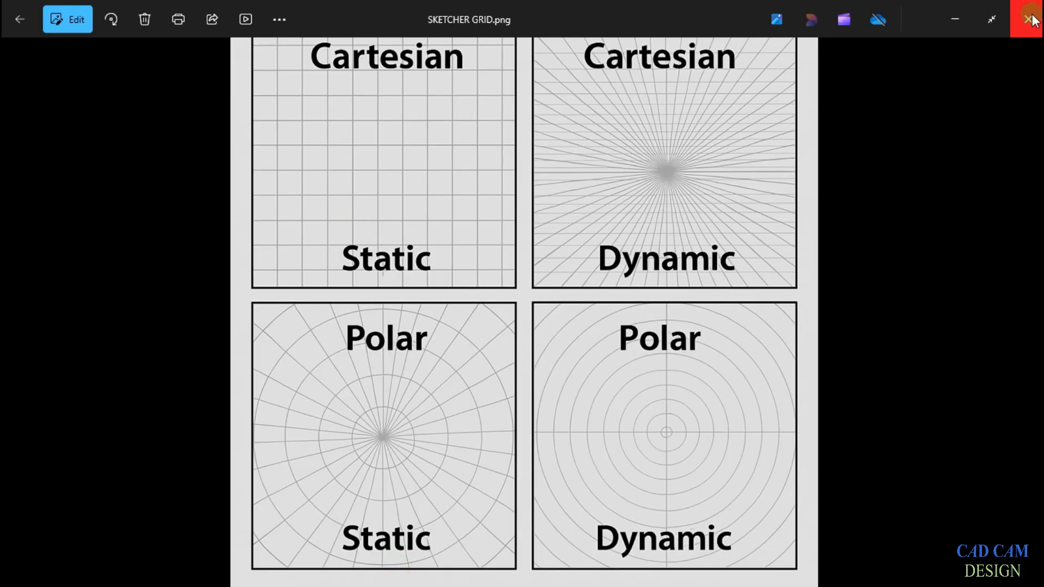
left_click(1030, 14)
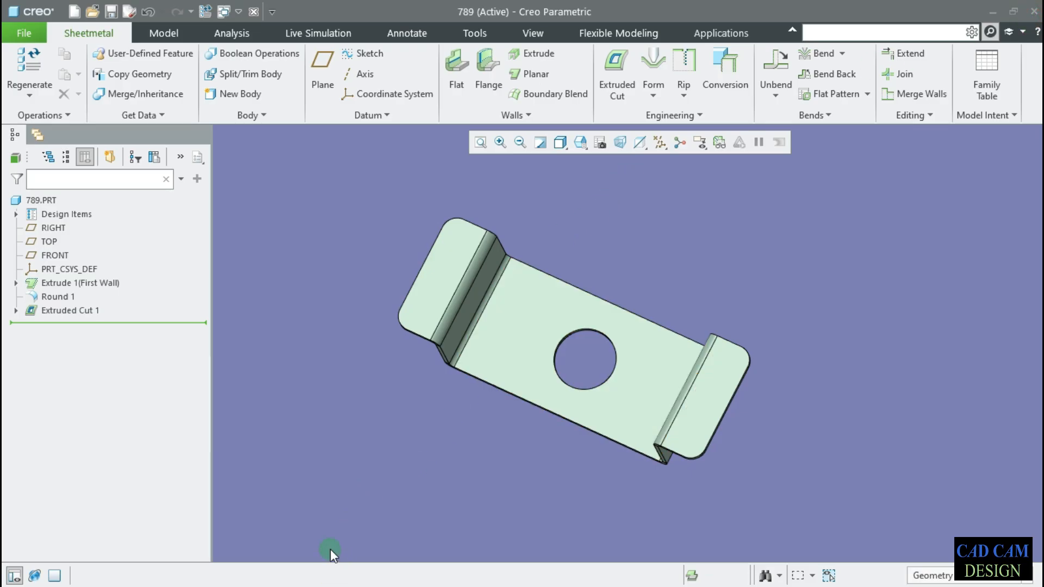
key("alt+Tab")
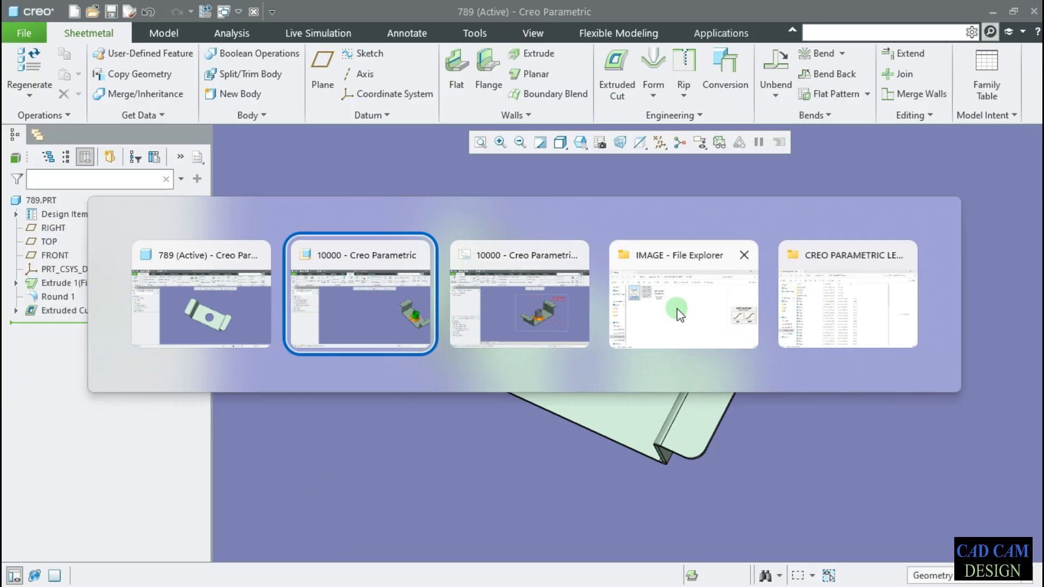
left_click(409, 294)
scroll(403, 325, "up", 3)
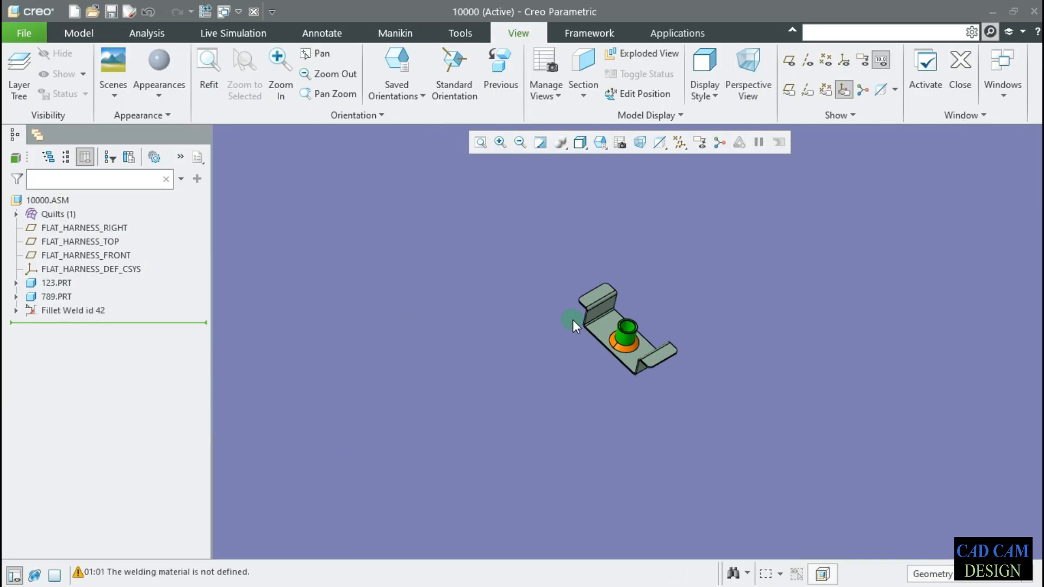
scroll(573, 321, "down", 3)
Review the line thickness choices in the program's Sketcher options and close the options without changing them.
left_click(24, 32)
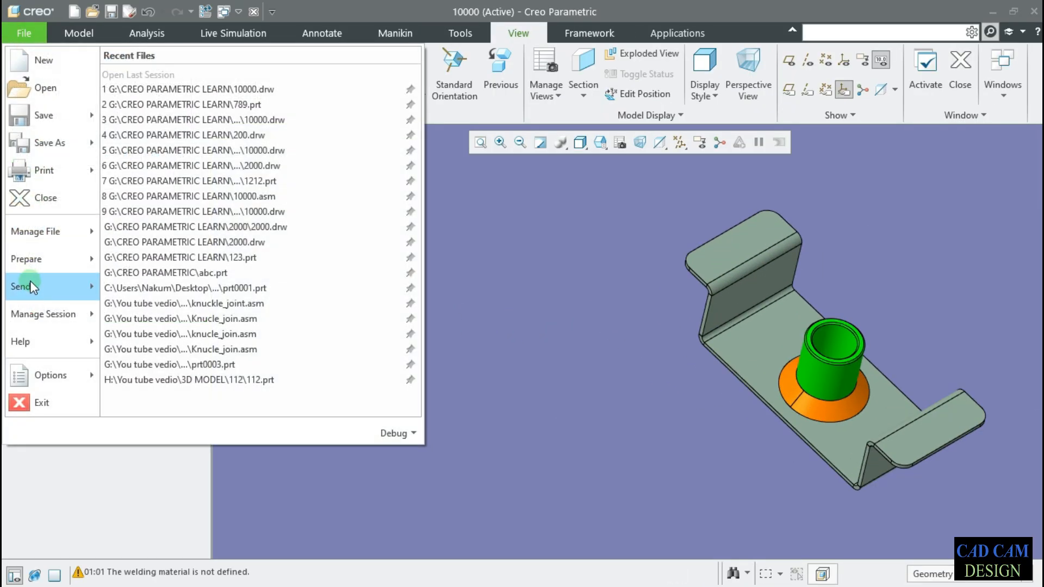
mouse_move(48, 373)
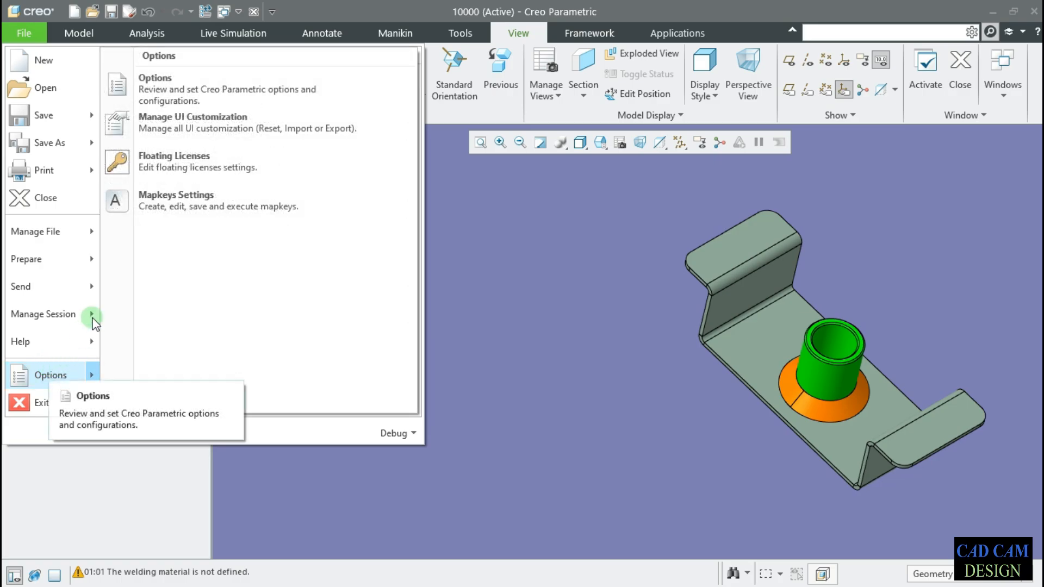
left_click(179, 98)
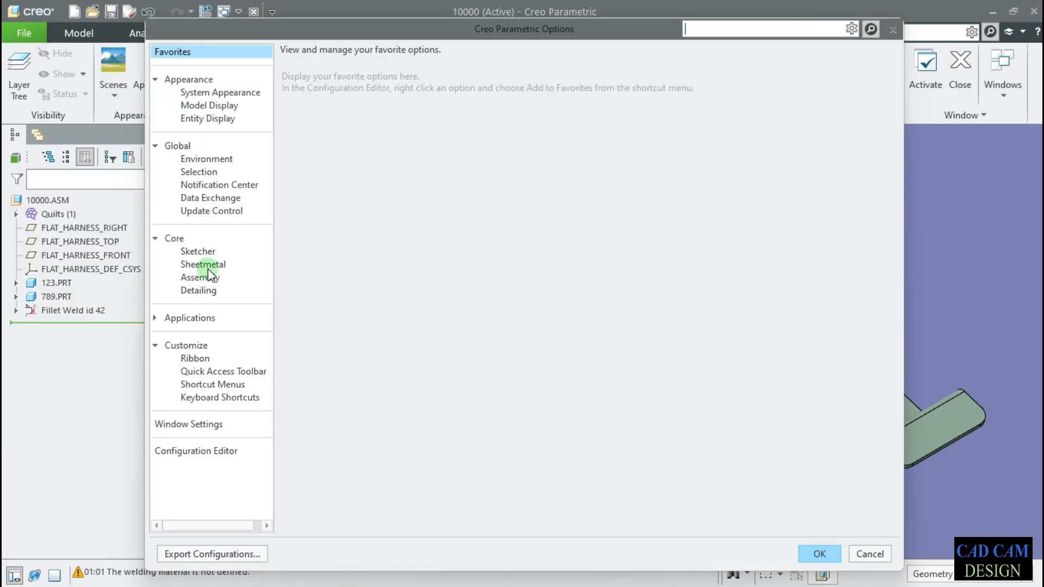
left_click(212, 252)
scroll(750, 438, "down", 10)
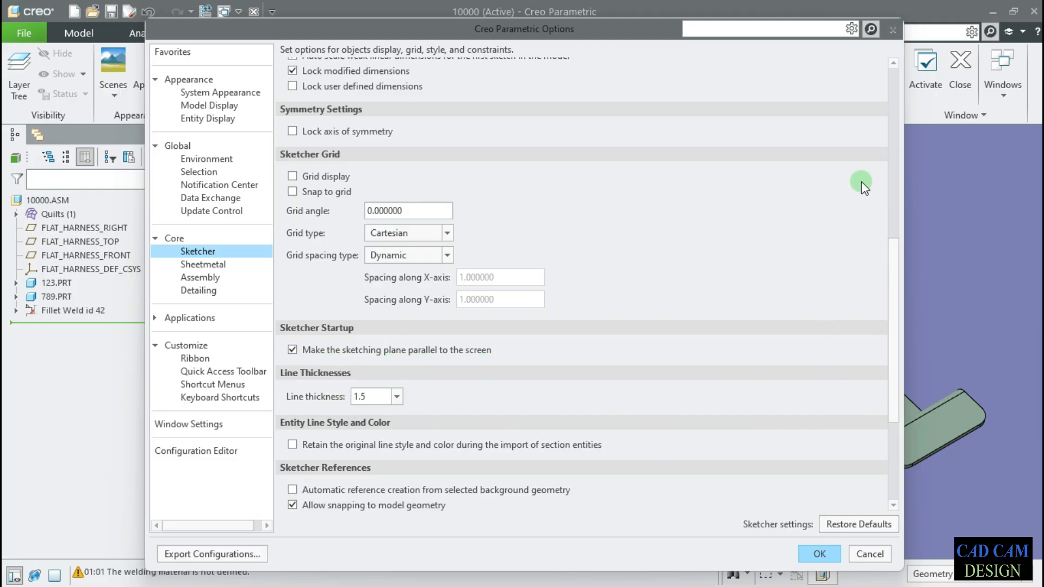
left_click(397, 398)
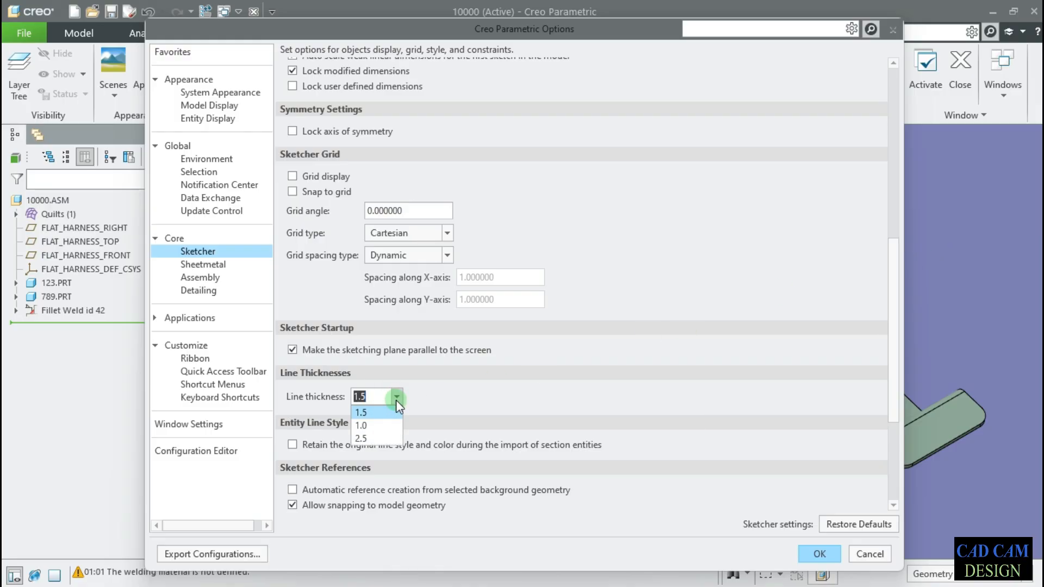
left_click(396, 399)
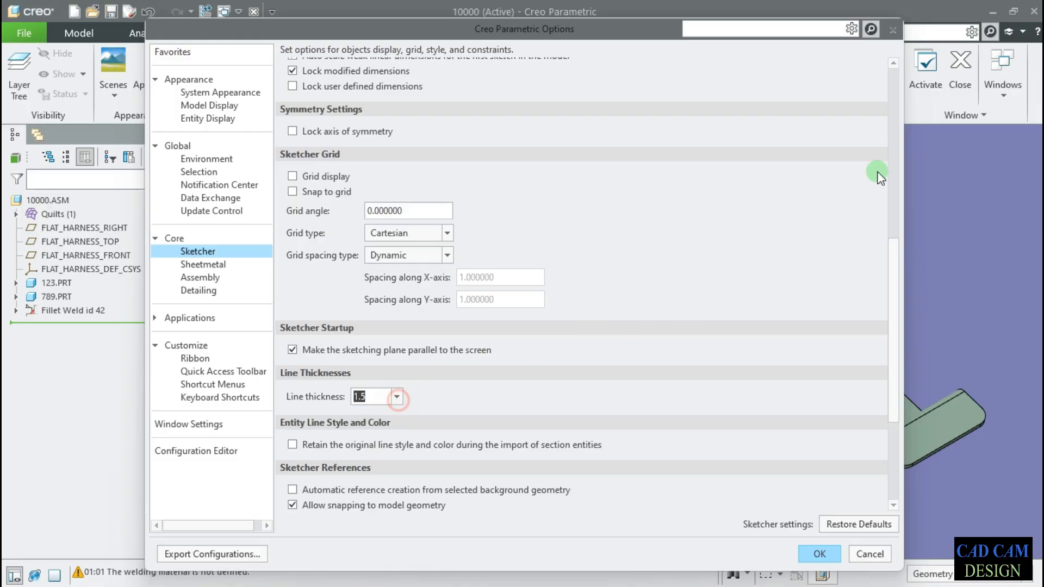
left_click(892, 30)
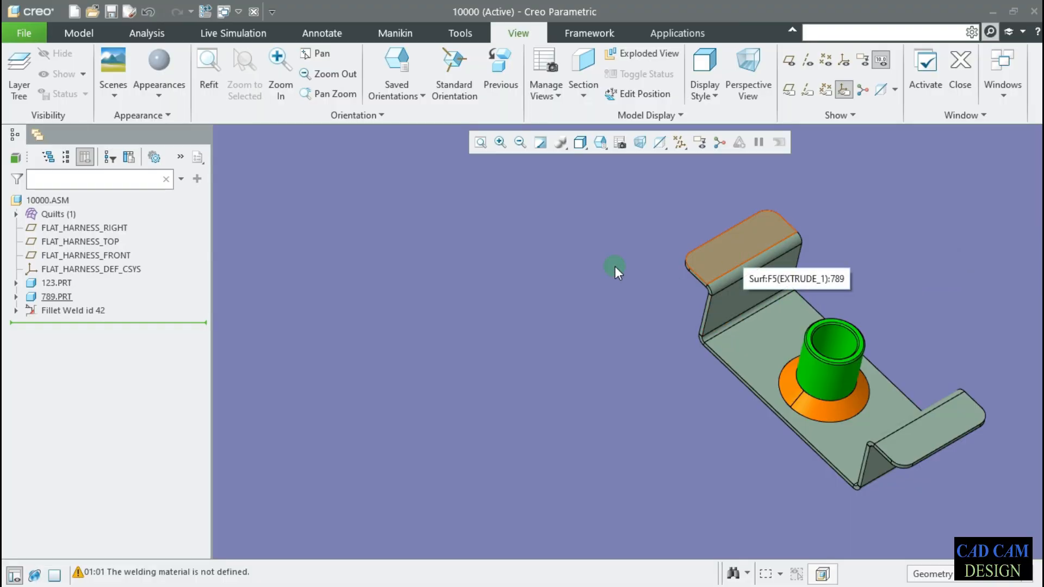
Create a new Sketch file named asd.
left_click(71, 9)
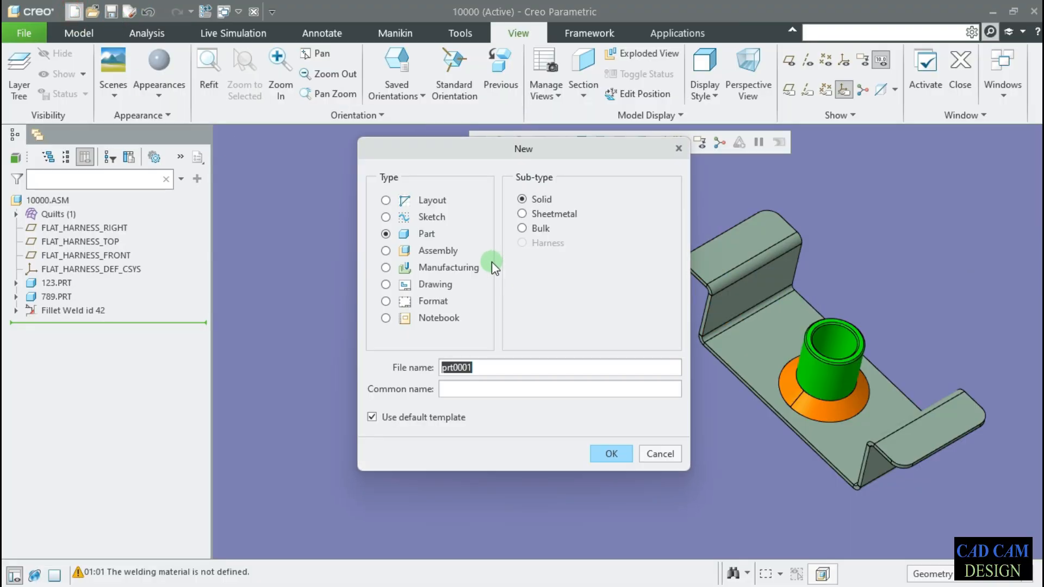
left_click(418, 216)
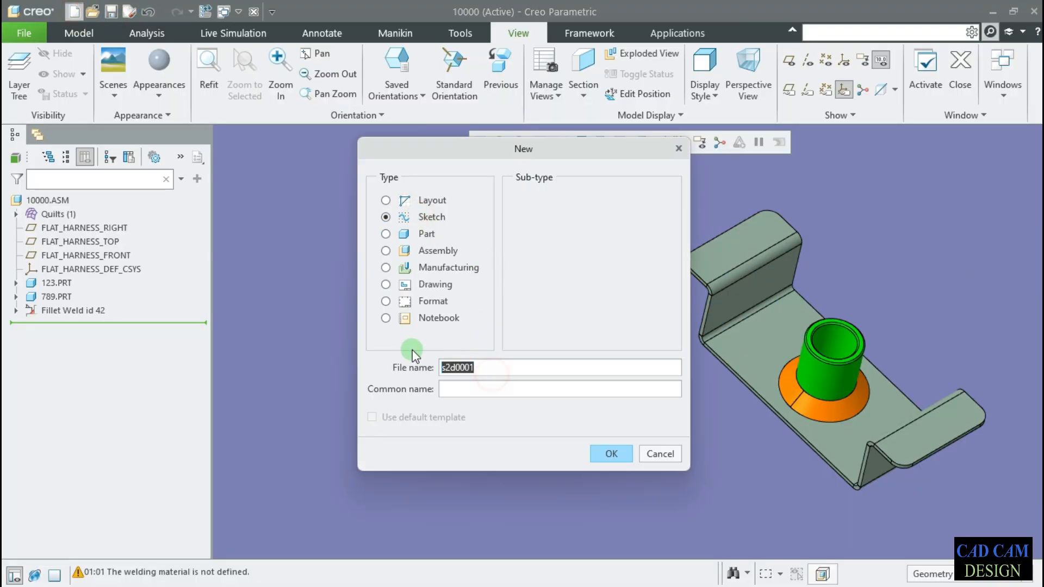
type("asd")
left_click(607, 456)
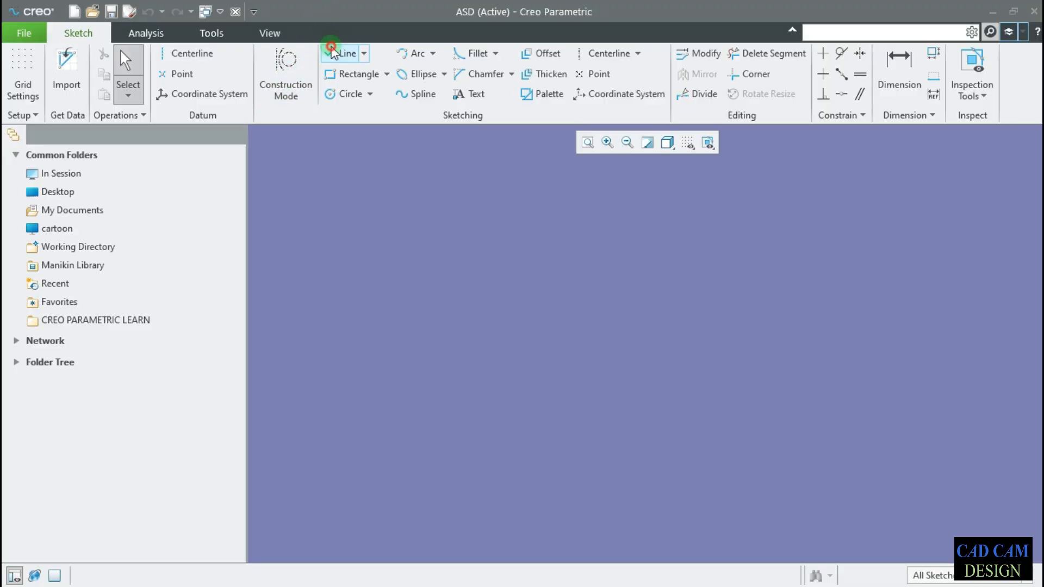
Sketch an open chain of four connected lines with the Line tool, the last line crossing the long first one.
left_click(342, 53)
left_click(440, 276)
left_click(706, 312)
left_click(640, 223)
left_click(545, 213)
left_click(540, 340)
middle_click(717, 351)
middle_click(728, 311)
left_click_drag(566, 283, 611, 310)
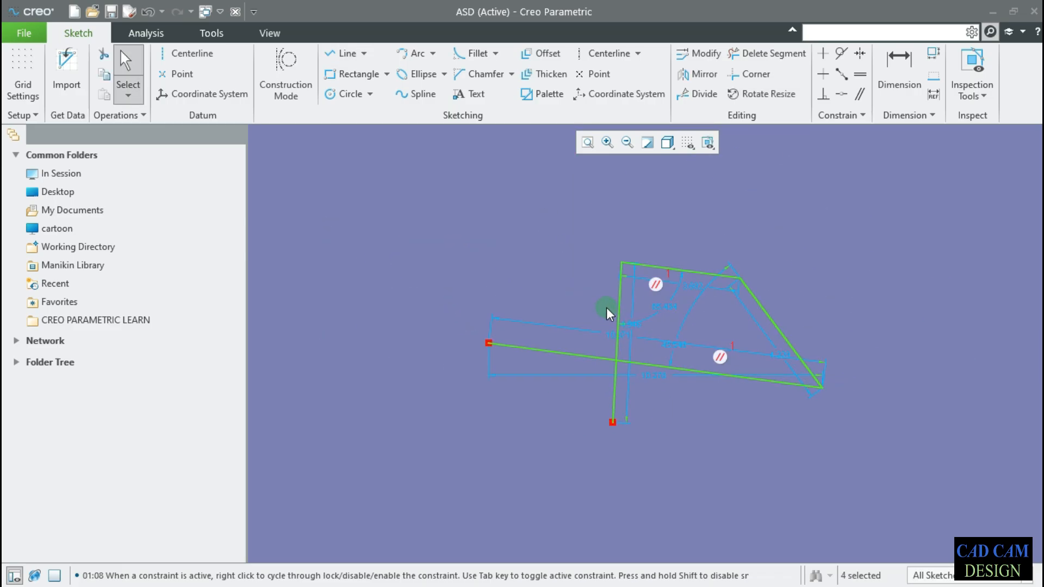
Set the line thickness to 2.5 in the Sketcher options and apply it.
left_click(24, 32)
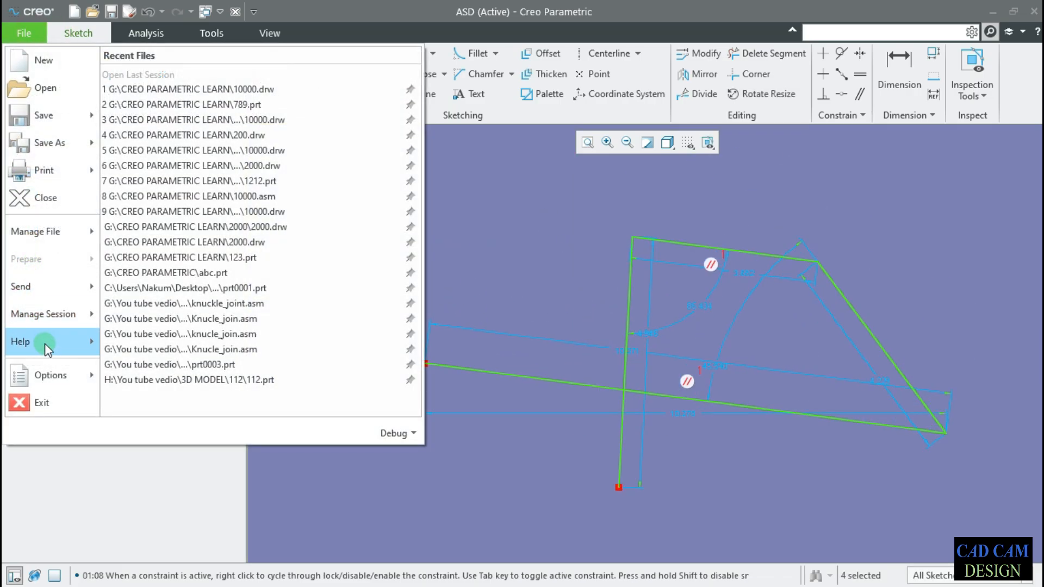
mouse_move(55, 381)
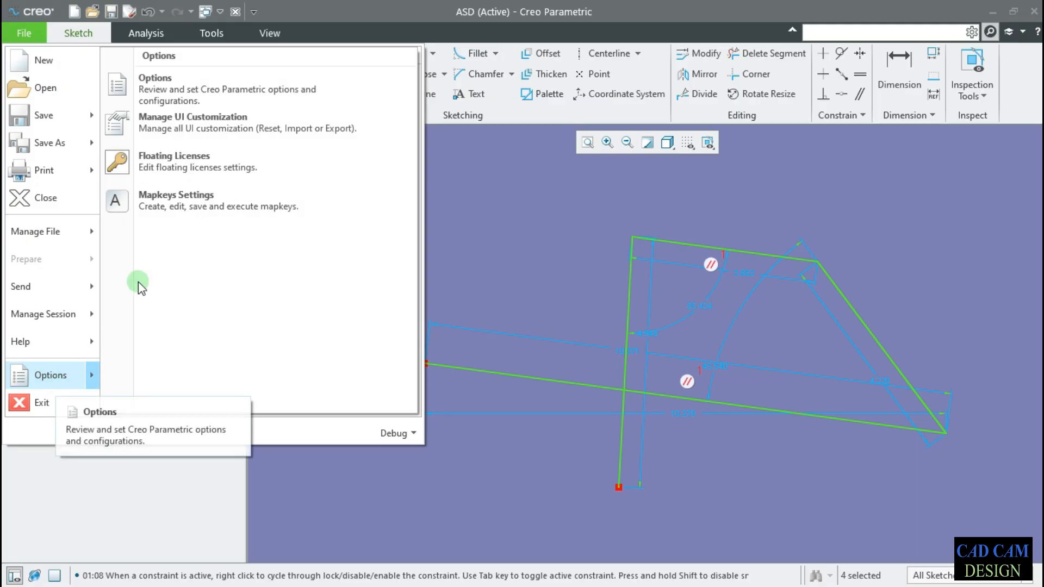
left_click(174, 87)
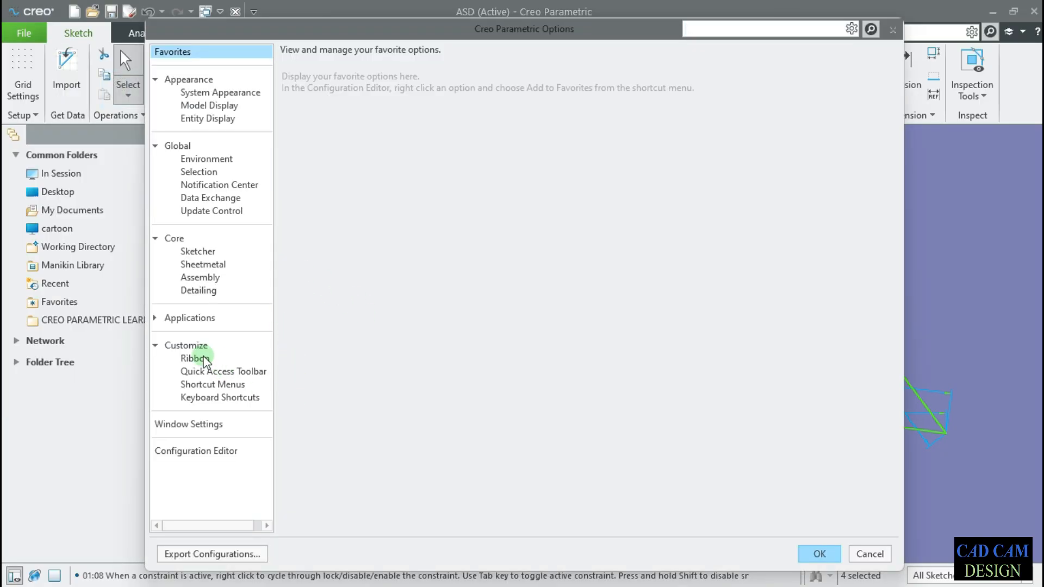
left_click(201, 252)
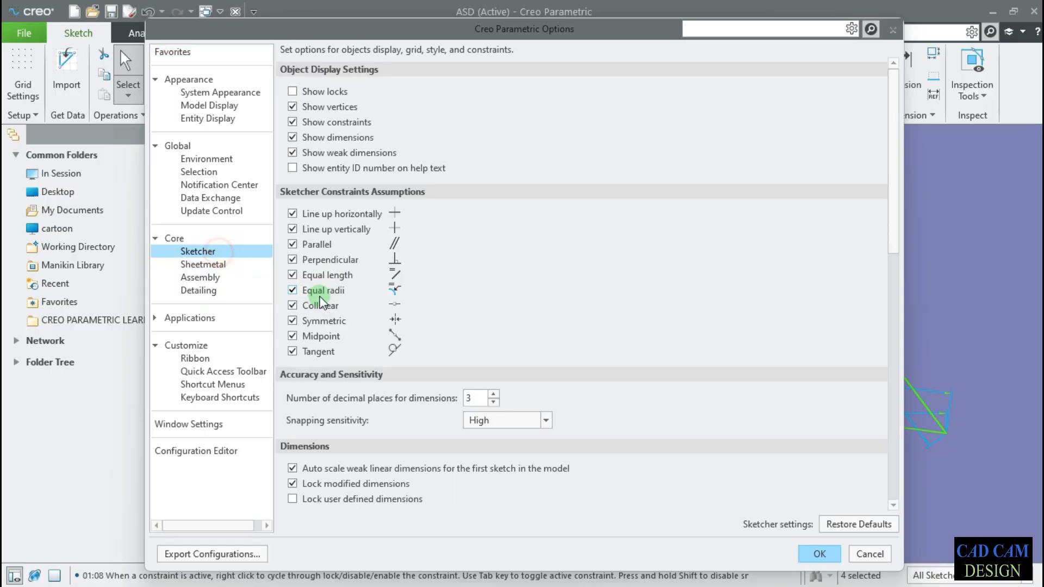
scroll(696, 446, "down", 3)
scroll(695, 446, "down", 1)
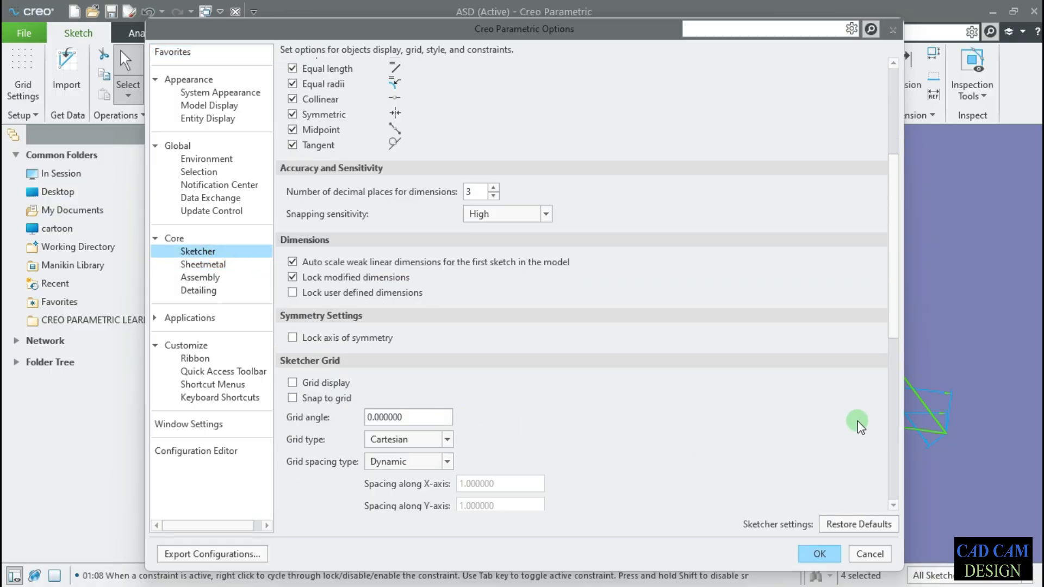
scroll(724, 429, "down", 3)
scroll(617, 471, "down", 1)
left_click(397, 431)
left_click(379, 473)
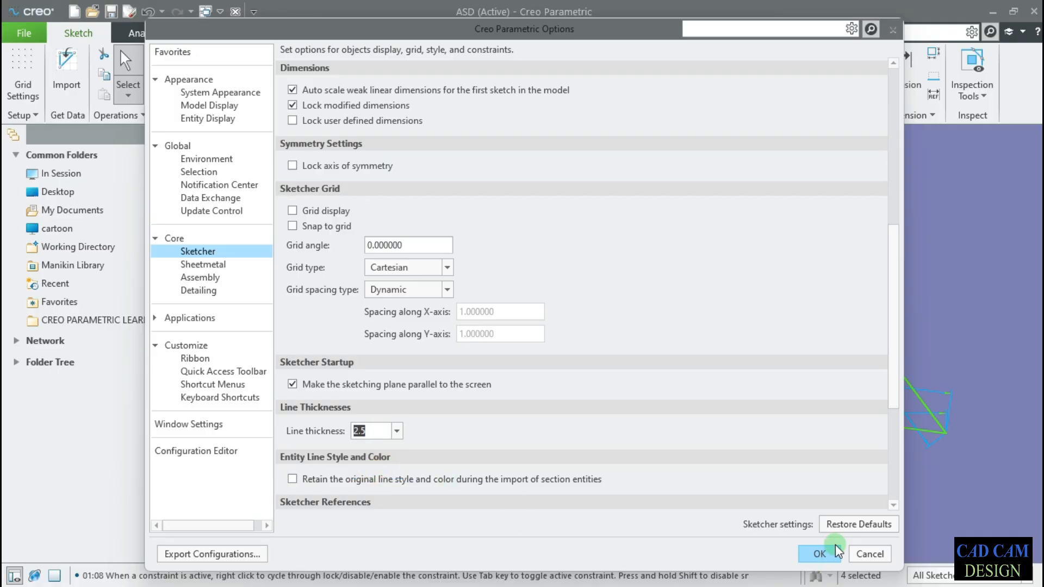
left_click(822, 553)
Add two connected lines from the free end of the long slanted line: one sloping down, then one horizontal.
scroll(496, 380, "down", 5)
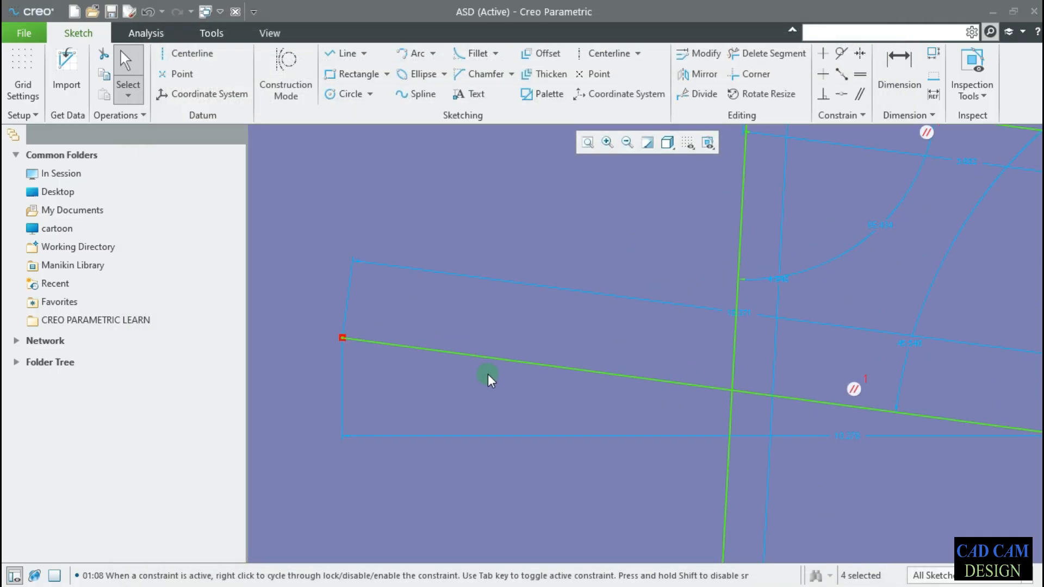
scroll(455, 365, "up", 1)
left_click(444, 385)
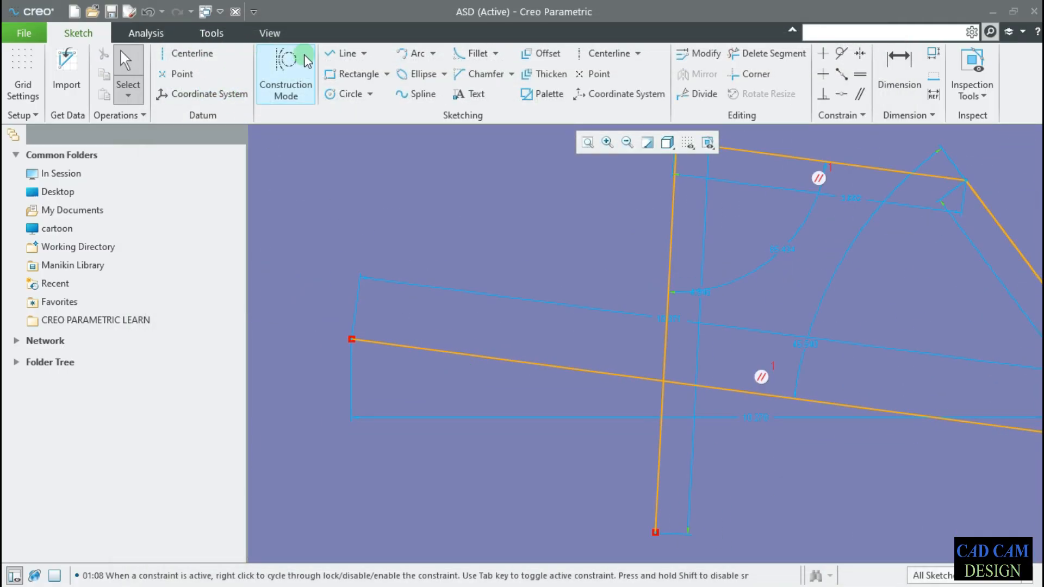
left_click(325, 57)
left_click(351, 352)
left_click(443, 463)
left_click(568, 463)
middle_click(601, 436)
middle_click(603, 417)
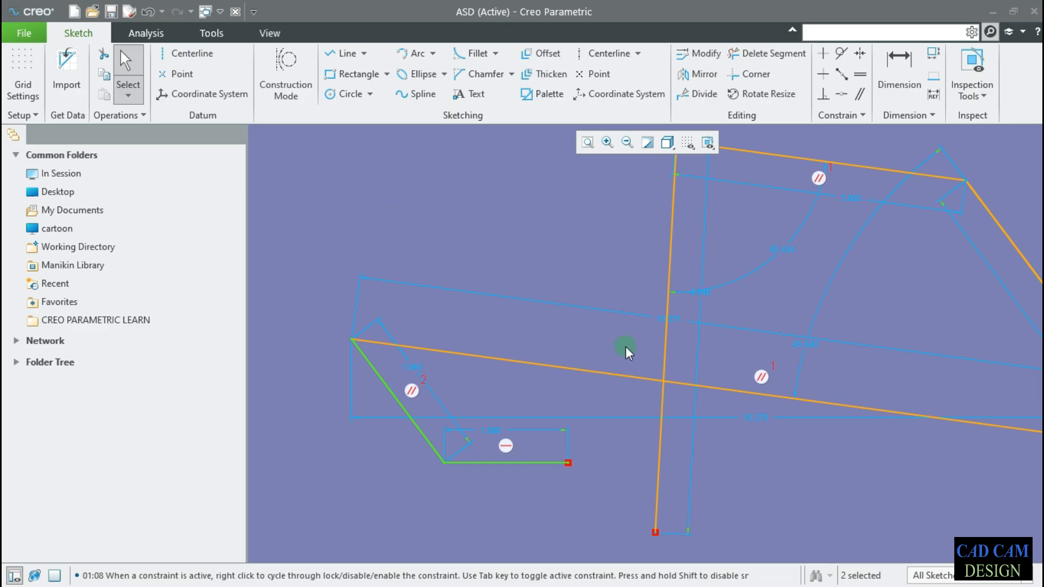
Set the Sketcher line thickness to 1.0 and apply the options.
left_click(24, 34)
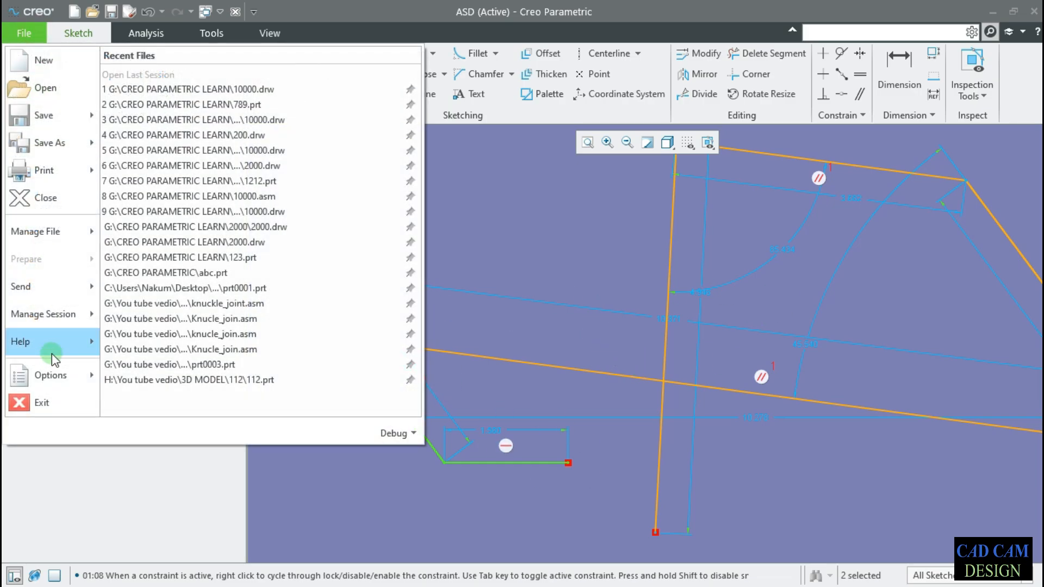
mouse_move(51, 375)
left_click(217, 99)
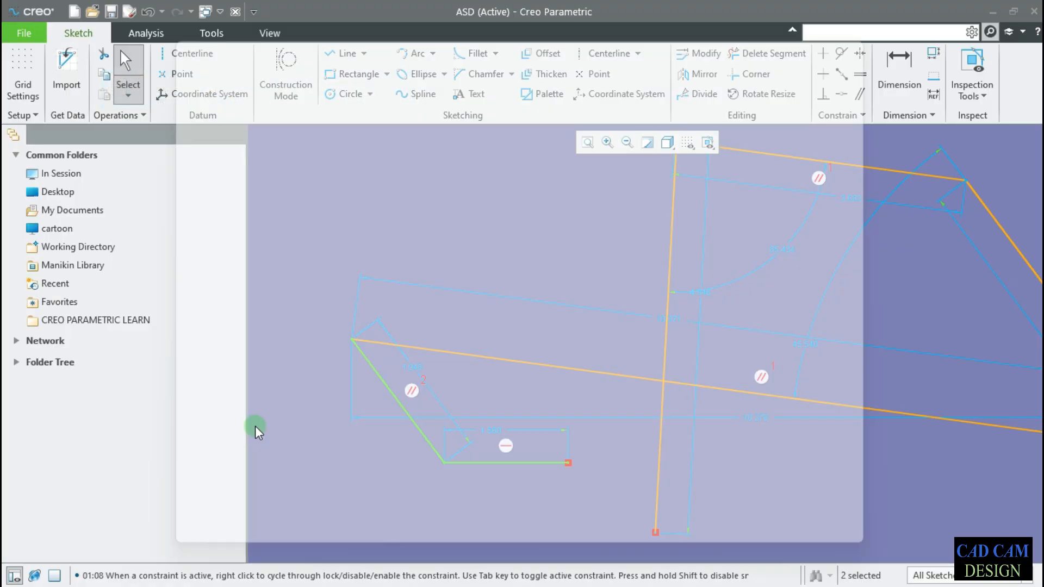
left_click(205, 252)
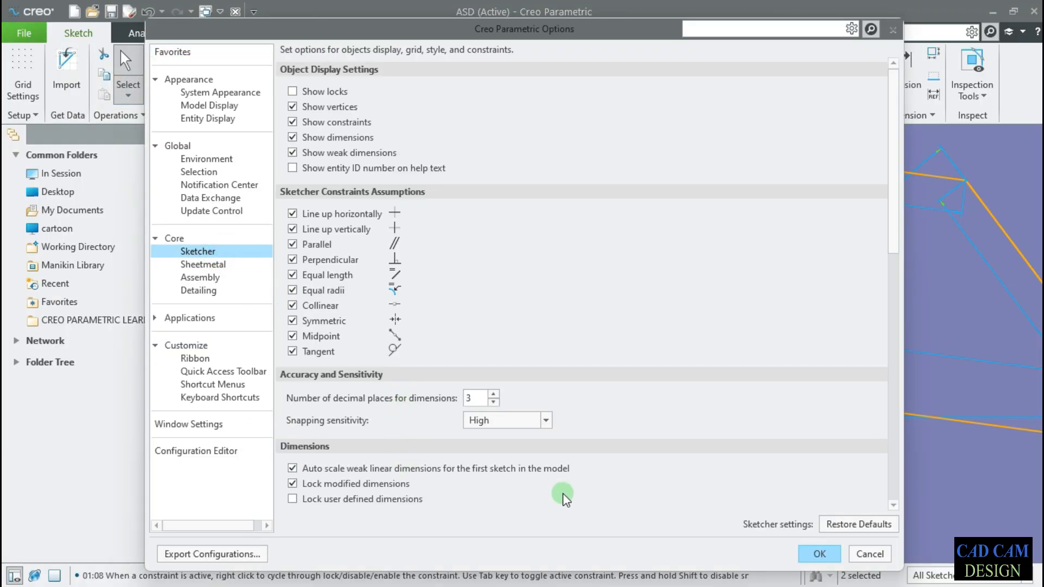
scroll(680, 473, "down", 6)
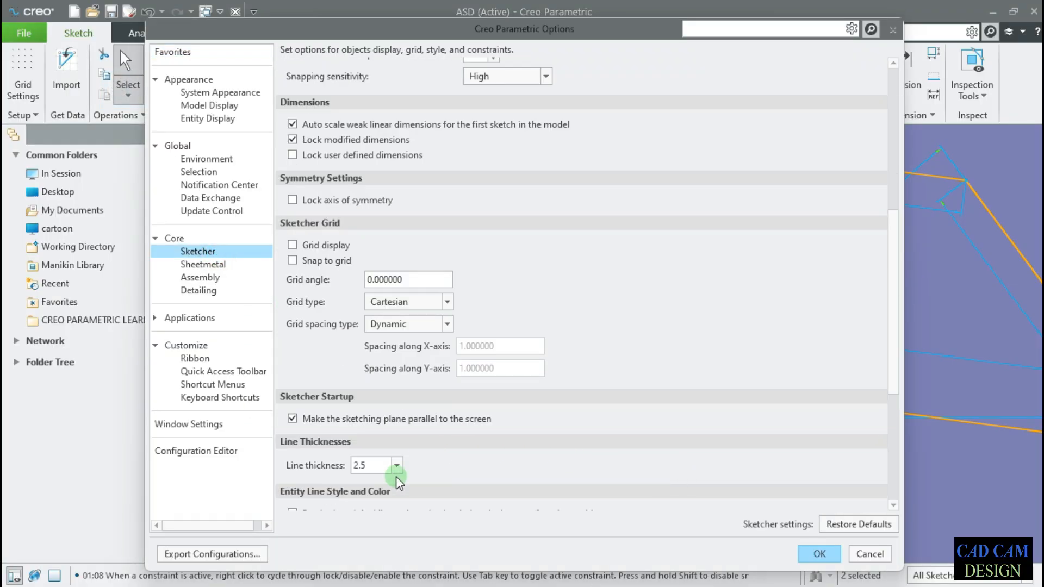
left_click(396, 467)
left_click(381, 502)
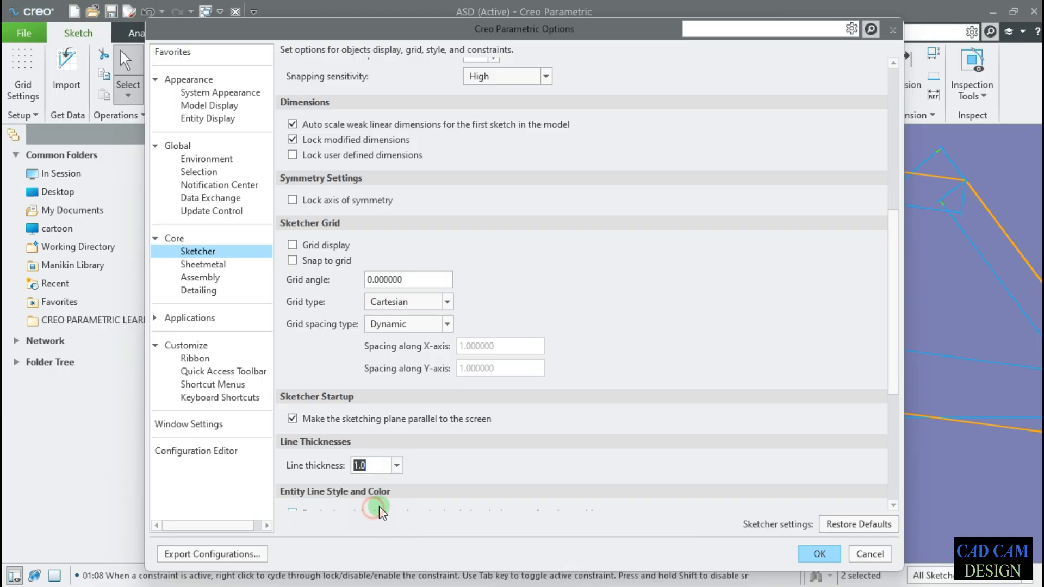
left_click(822, 554)
Continue from the free end of the short horizontal line with two connected lines, one rising and one running back across the shape.
left_click(595, 509)
scroll(657, 384, "up", 5)
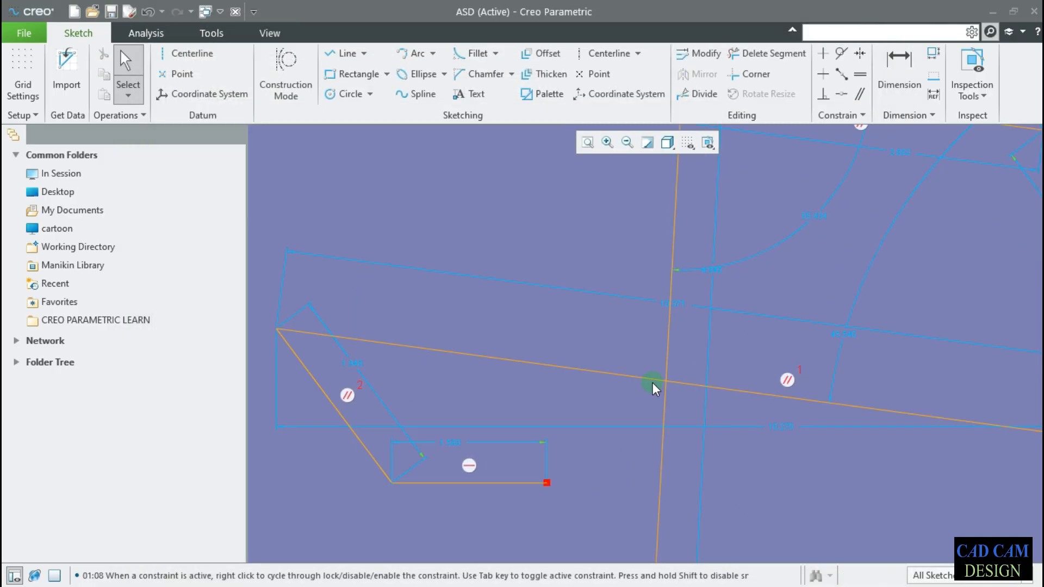
scroll(674, 398, "down", 3)
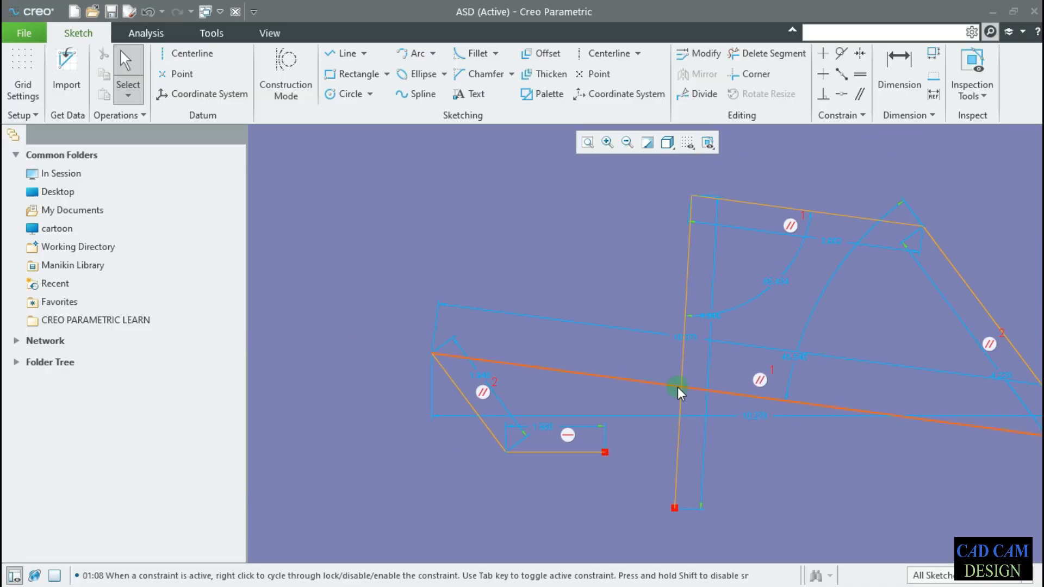
scroll(648, 416, "down", 1)
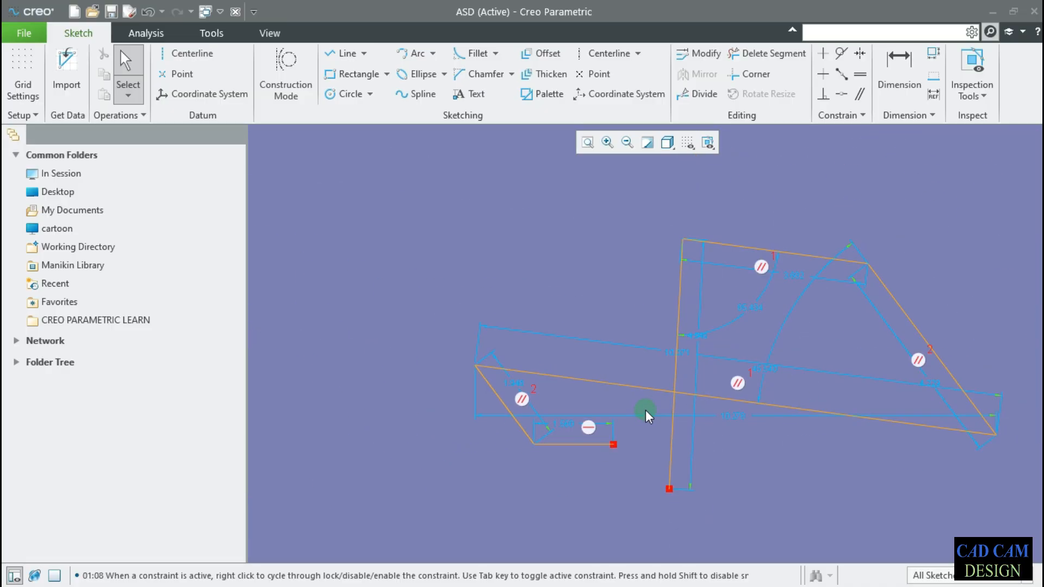
left_click(342, 53)
left_click(615, 445)
middle_click(631, 338)
middle_click(631, 338)
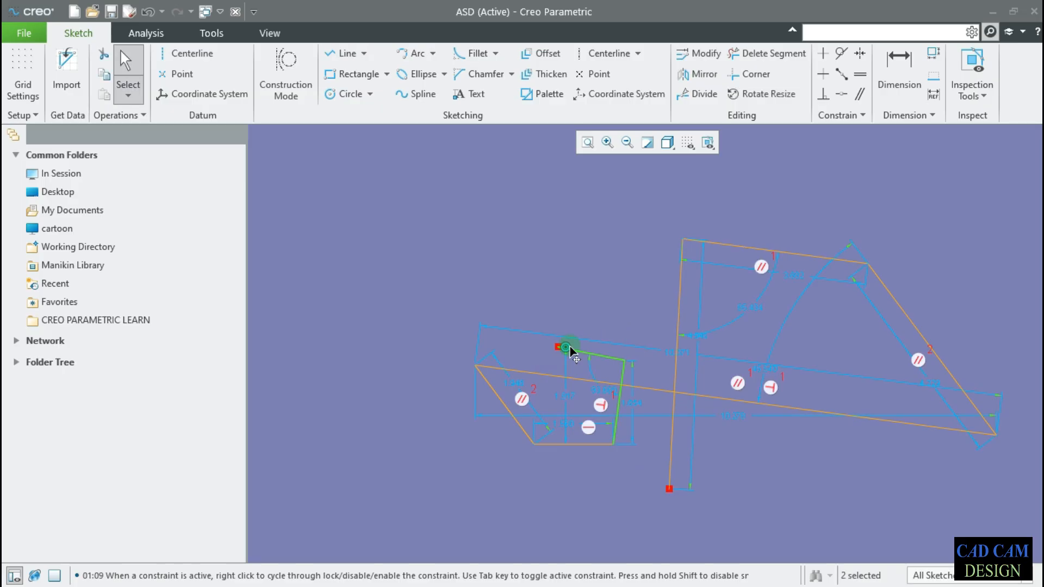
scroll(566, 359, "down", 3)
scroll(644, 381, "up", 3)
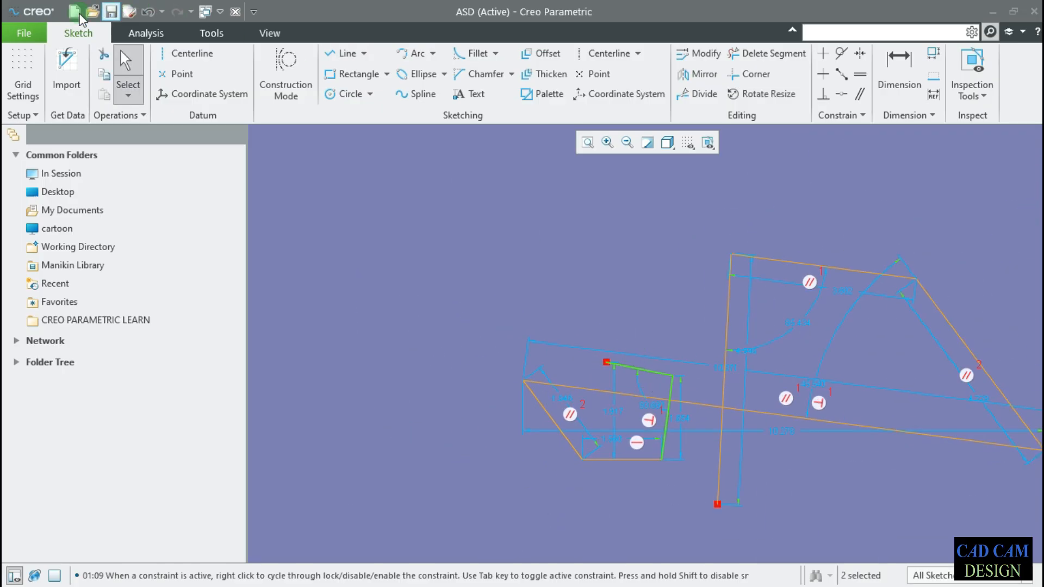
Examine the Sheetmetal, Assembly, Quick Access Toolbar, Shortcut Menus, Ribbon and Detailing pages of the program options.
left_click(24, 32)
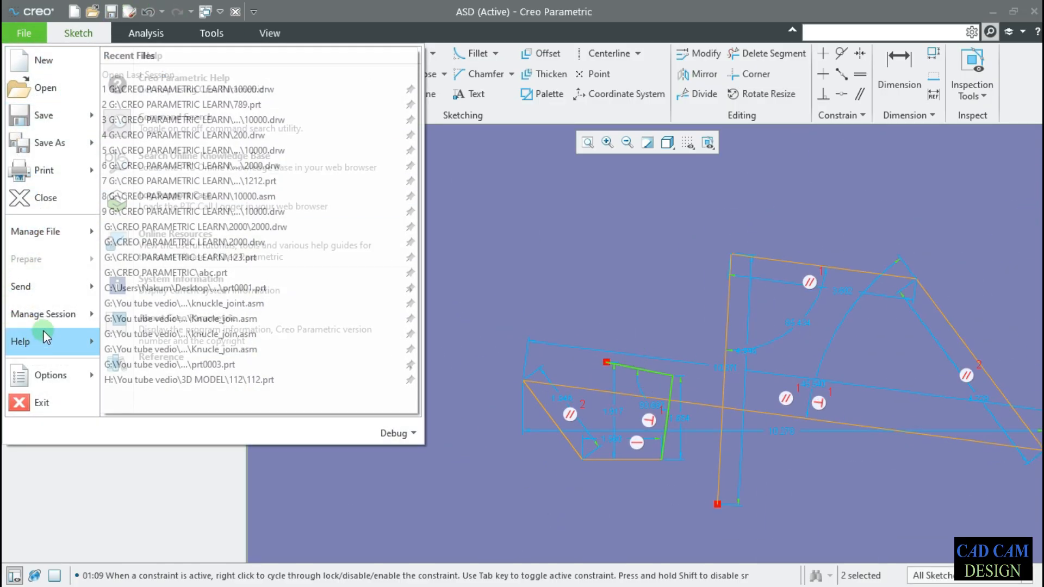
mouse_move(46, 330)
mouse_move(70, 381)
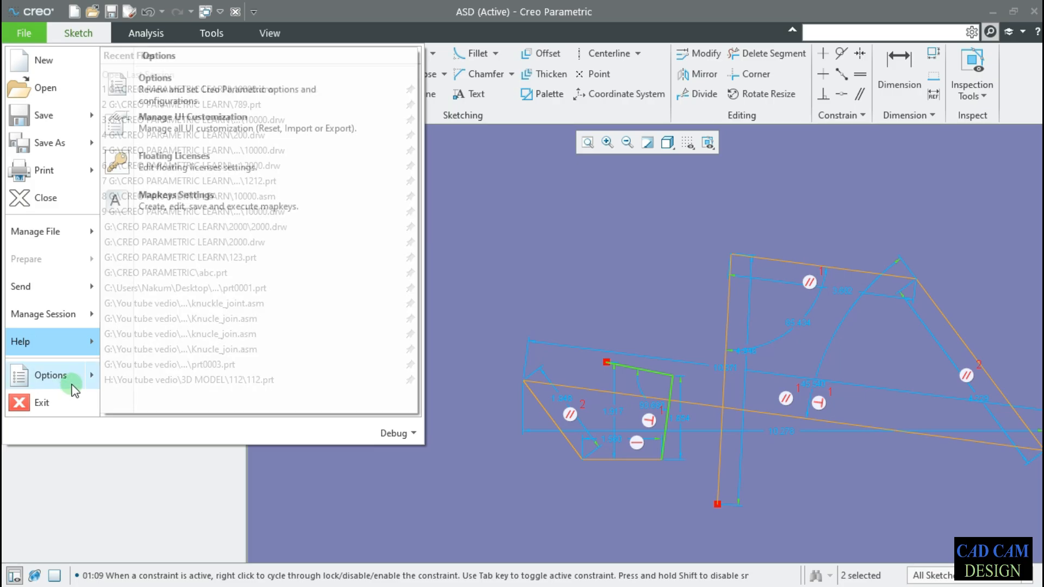
left_click(257, 85)
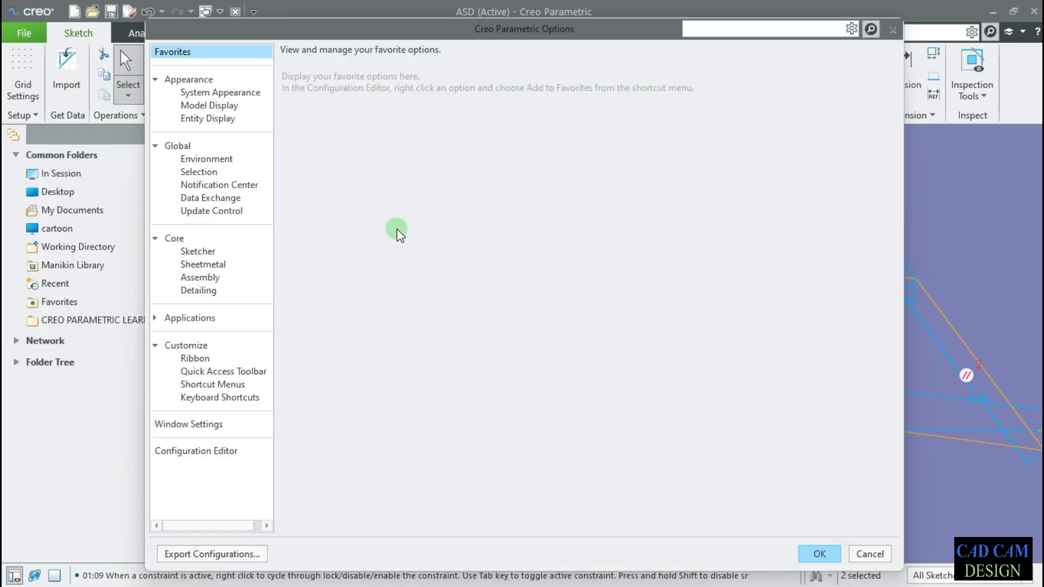
left_click(215, 265)
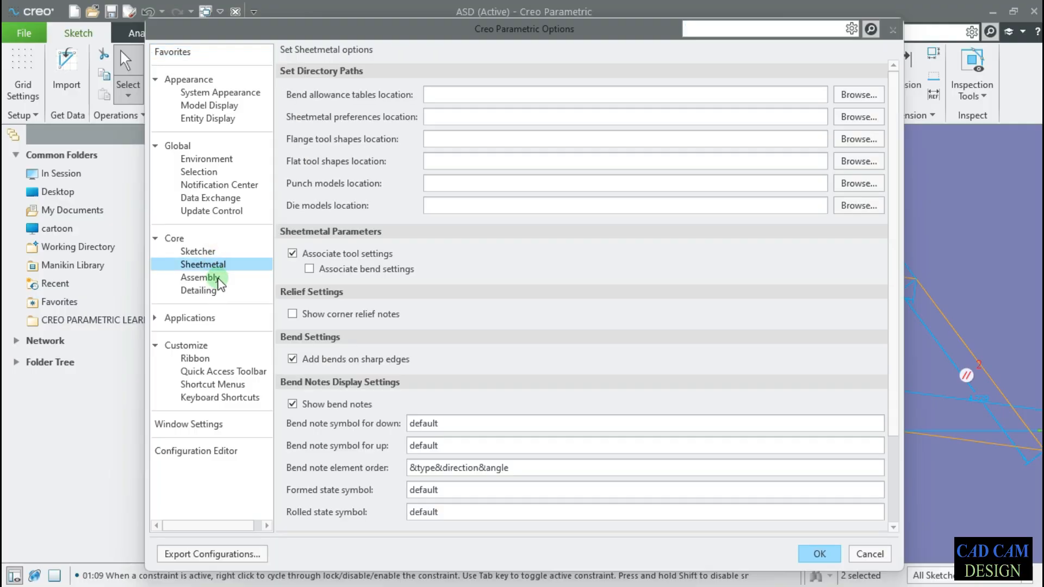
left_click(217, 278)
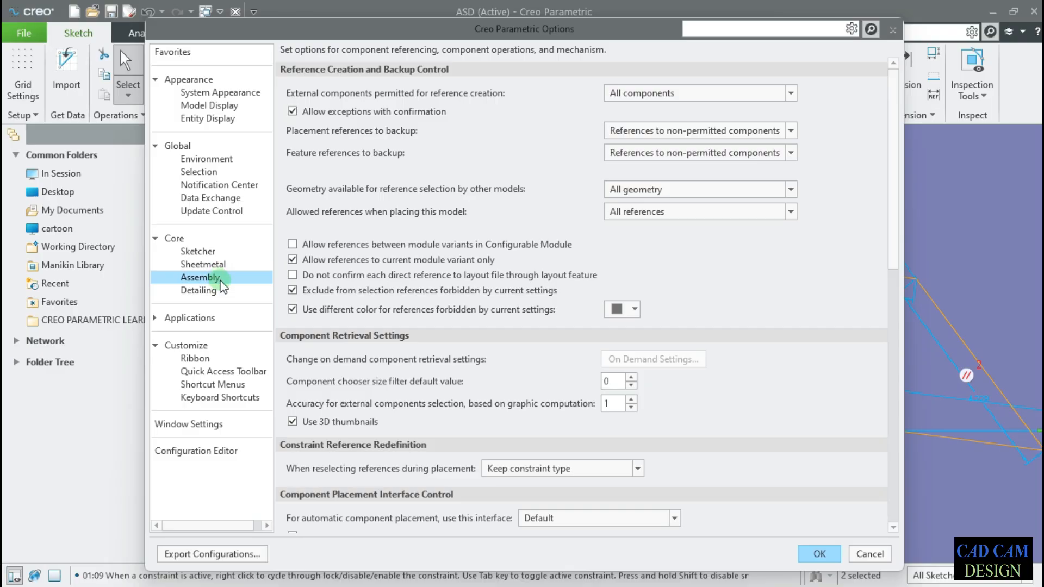
left_click(220, 372)
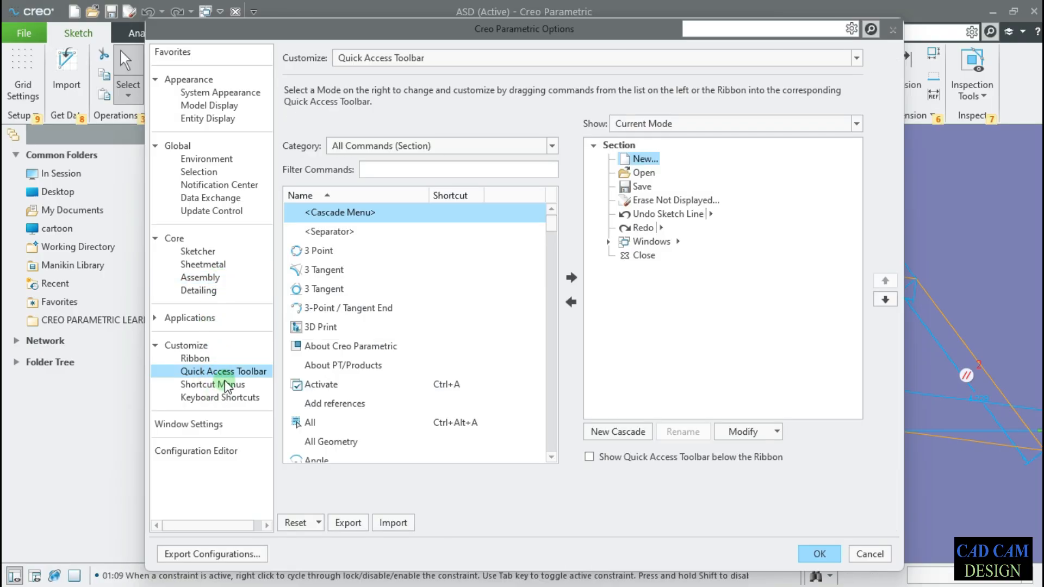
left_click(228, 384)
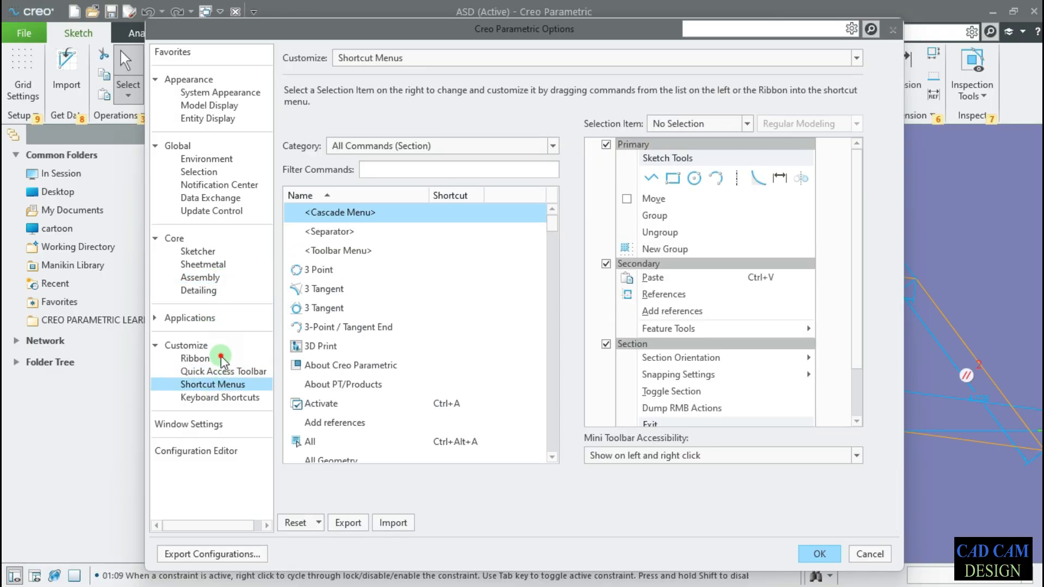
left_click(220, 359)
left_click(232, 290)
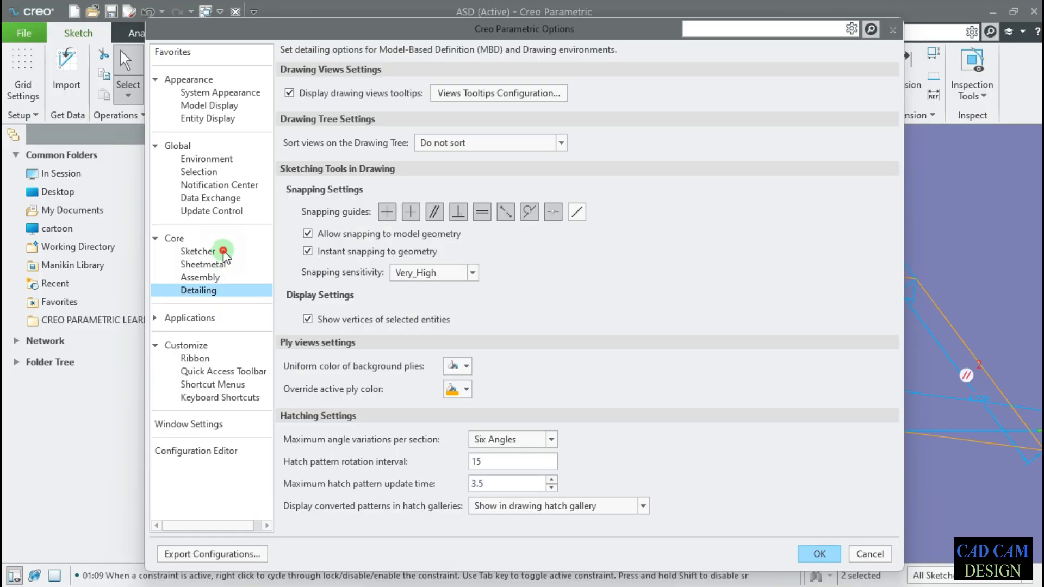
Choose a line thickness of 1.5 in the Sketcher options, keeping the options open.
left_click(223, 252)
scroll(801, 391, "down", 3)
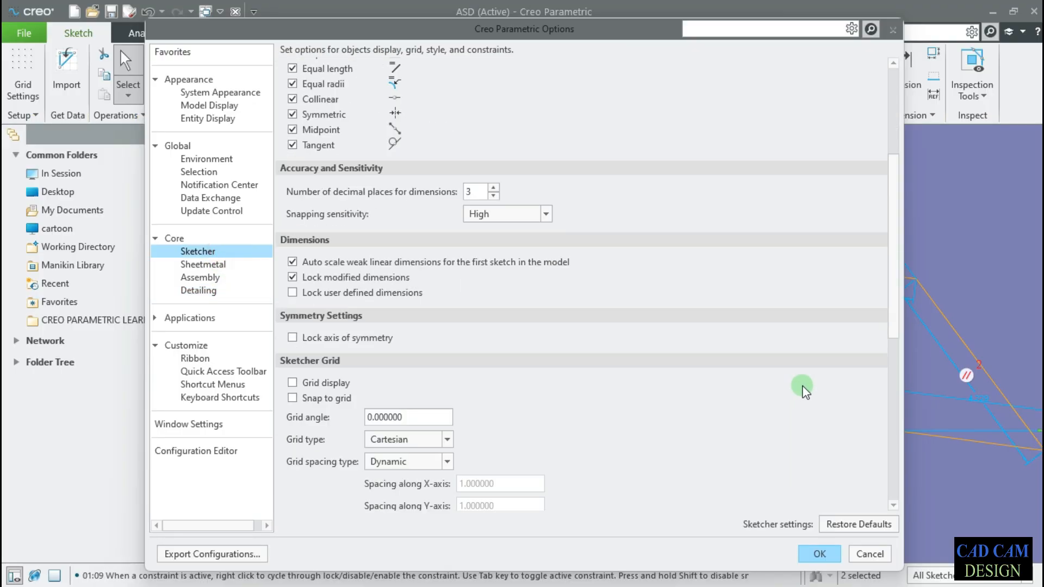
scroll(805, 391, "down", 6)
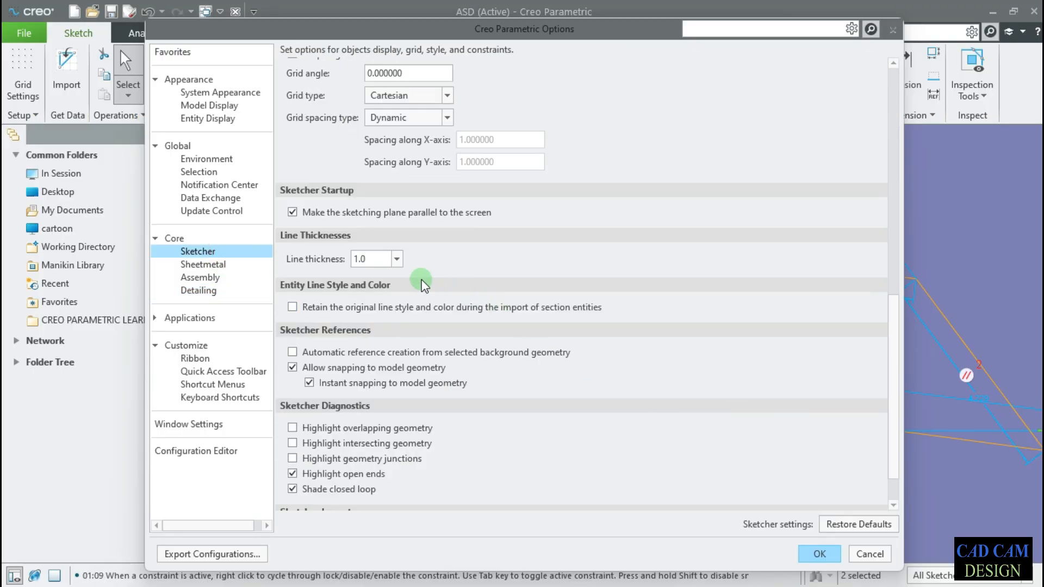
left_click(397, 259)
left_click(367, 286)
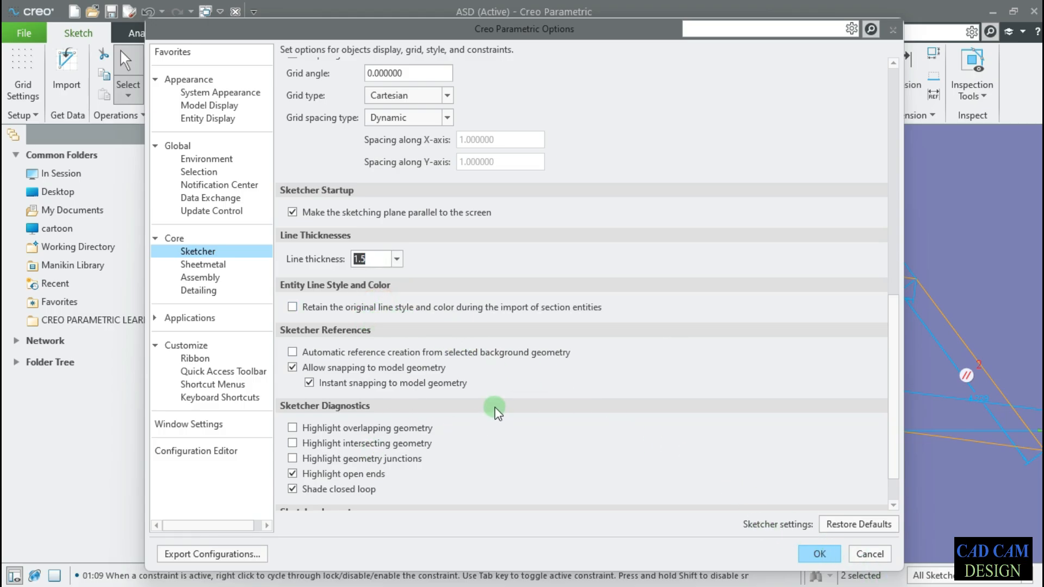
scroll(509, 405, "down", 1)
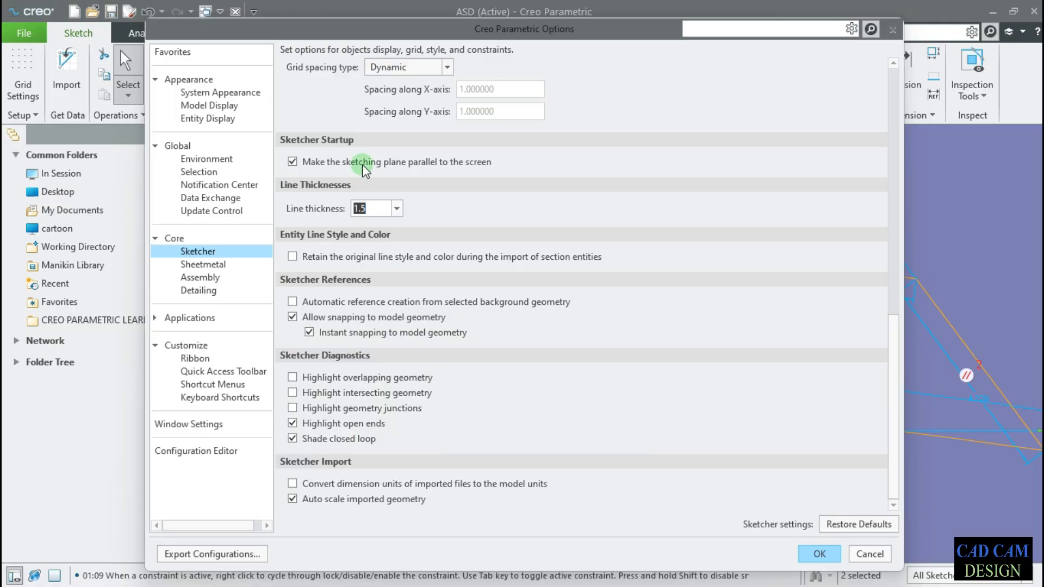
Move the options dialog off the sketch and select the length dimension of the near-vertical line.
mouse_move(597, 39)
left_mouse_down()
mouse_move(206, 5)
mouse_move(208, 23)
left_mouse_up()
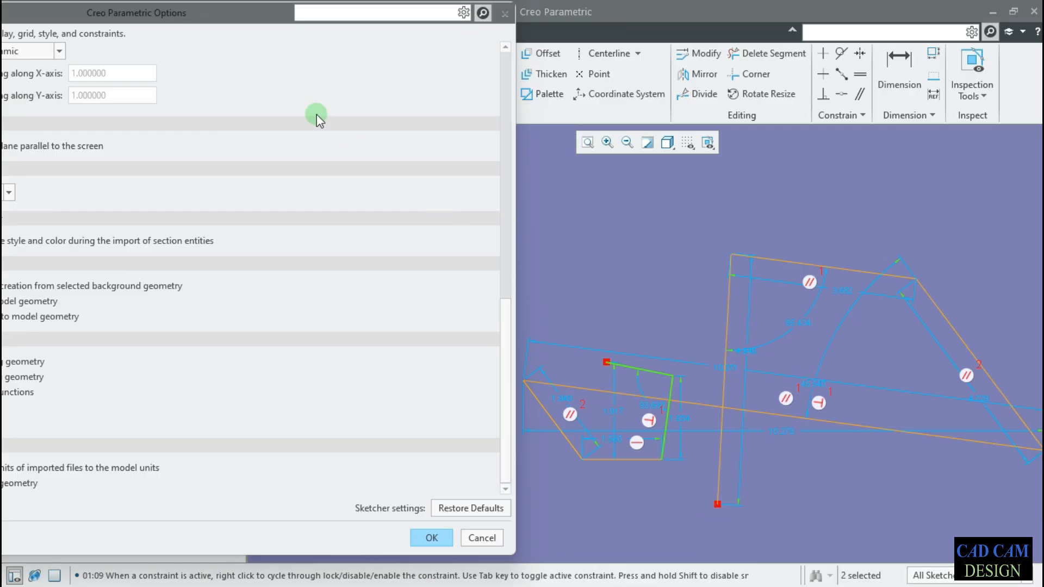
left_click_drag(274, 21, 310, 42)
left_click(602, 339)
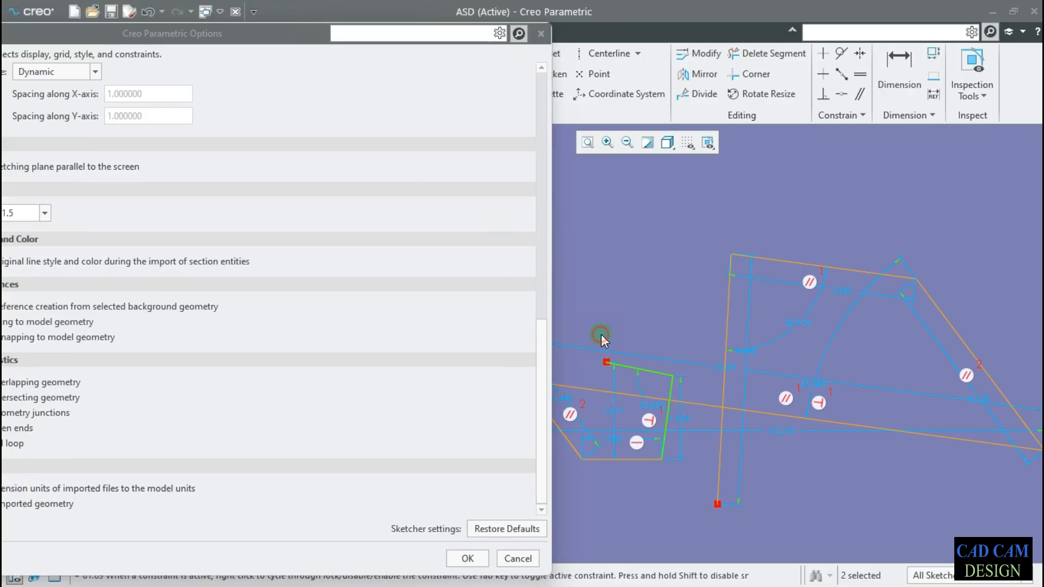
left_click(740, 507)
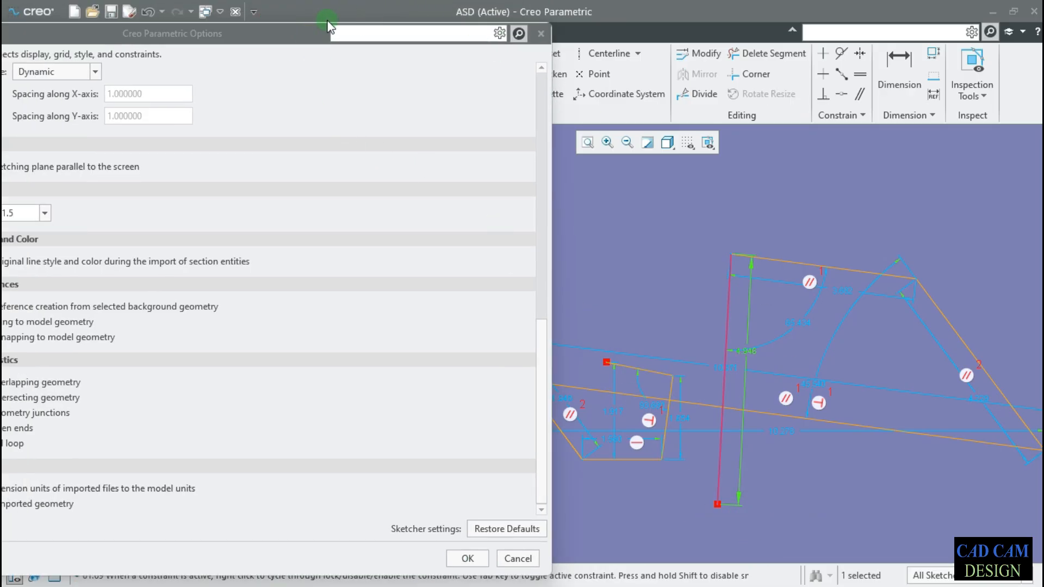
Bring the options dialog back into full view and examine the Sheetmetal options through to the flat pattern settings.
left_click_drag(305, 32, 744, 63)
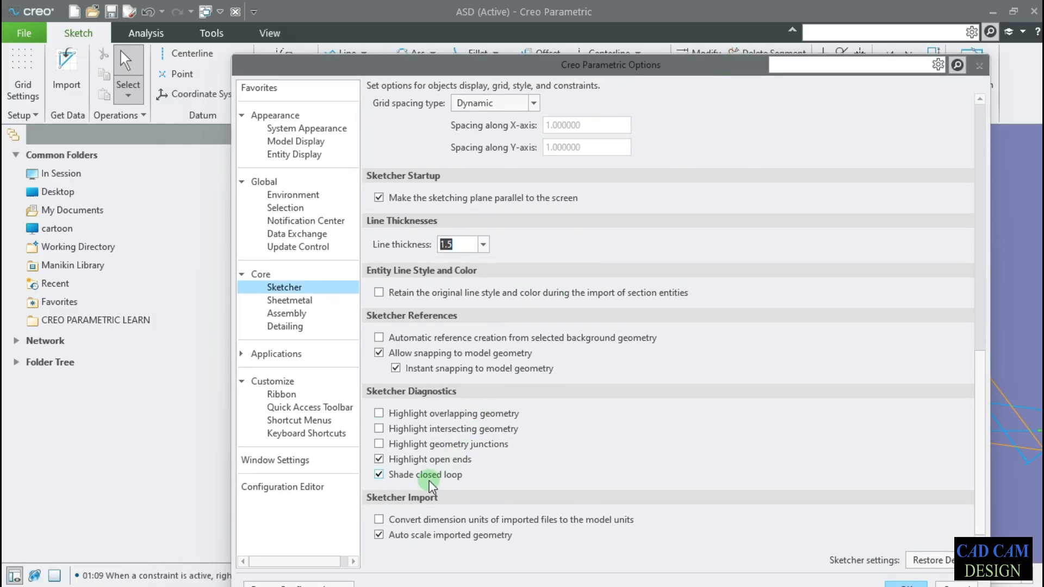
left_click_drag(547, 66, 468, 29)
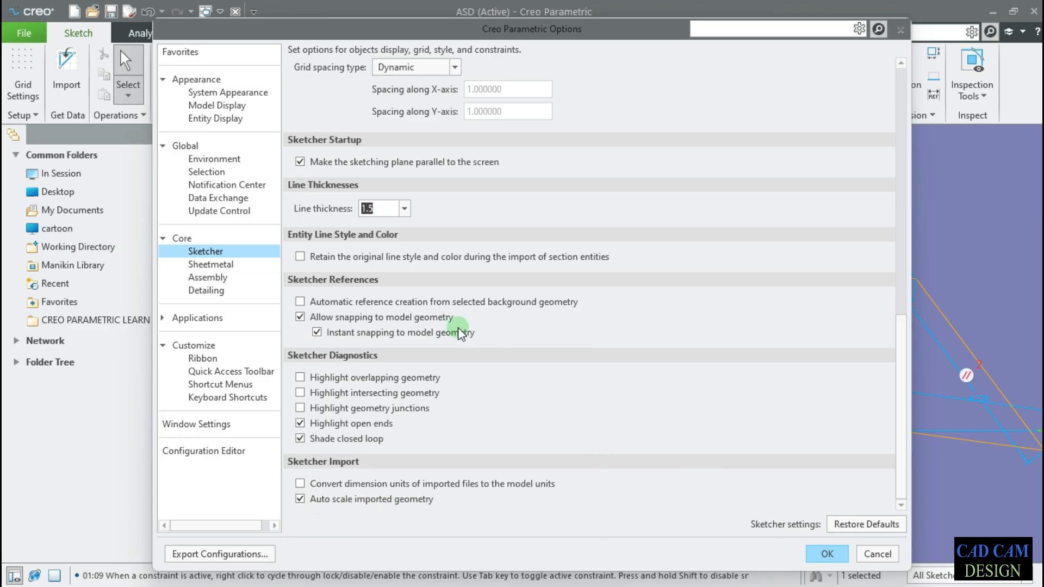
left_click(232, 266)
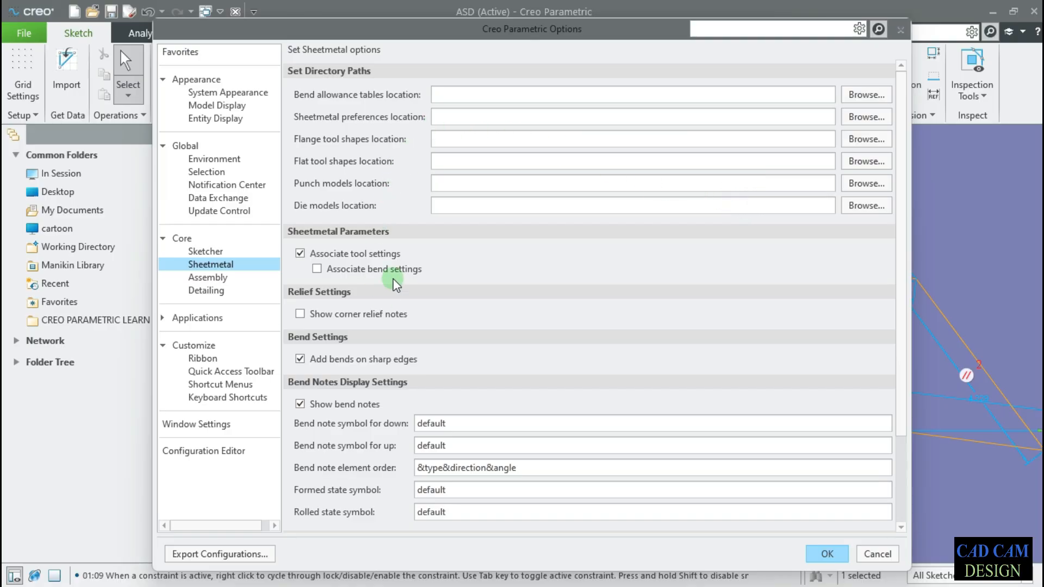
scroll(438, 285, "down", 1)
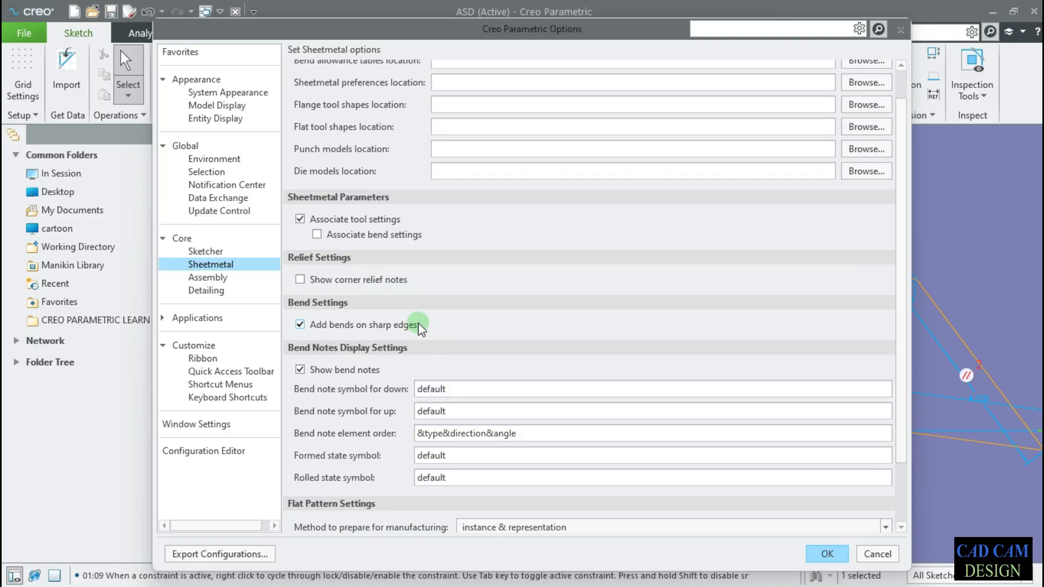
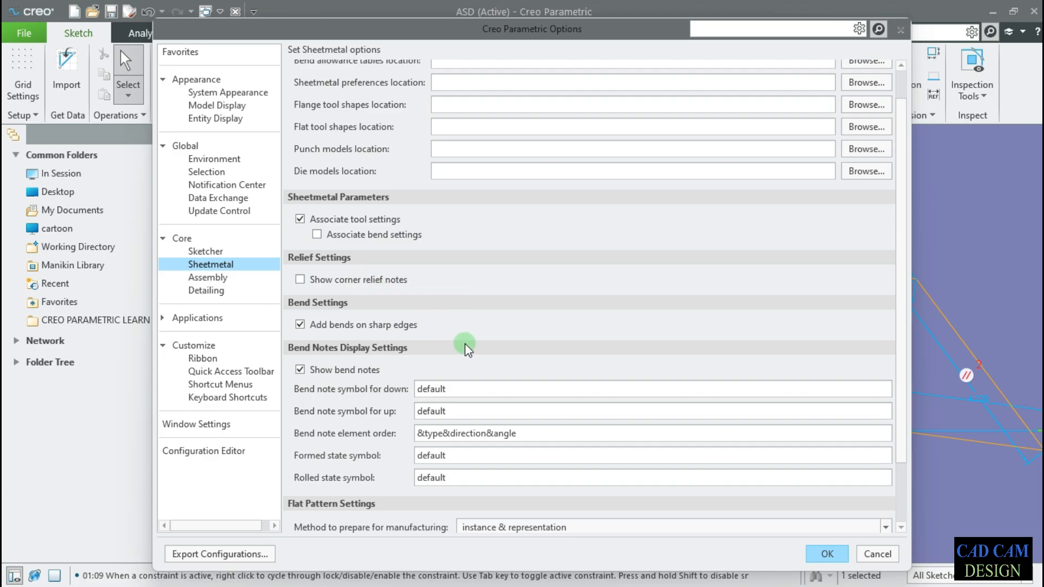
scroll(473, 345, "down", 1)
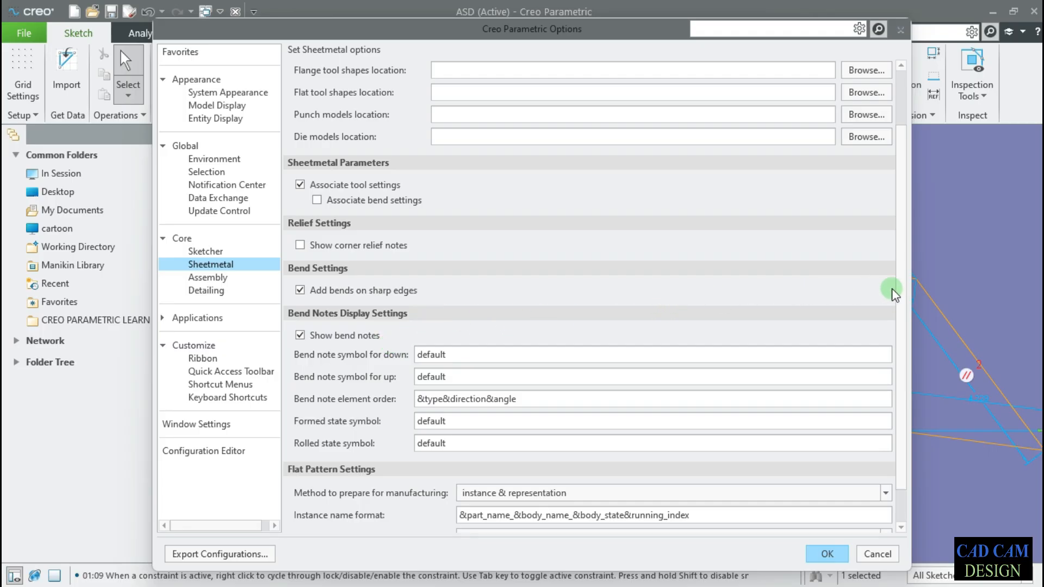
left_click_drag(905, 268, 903, 381)
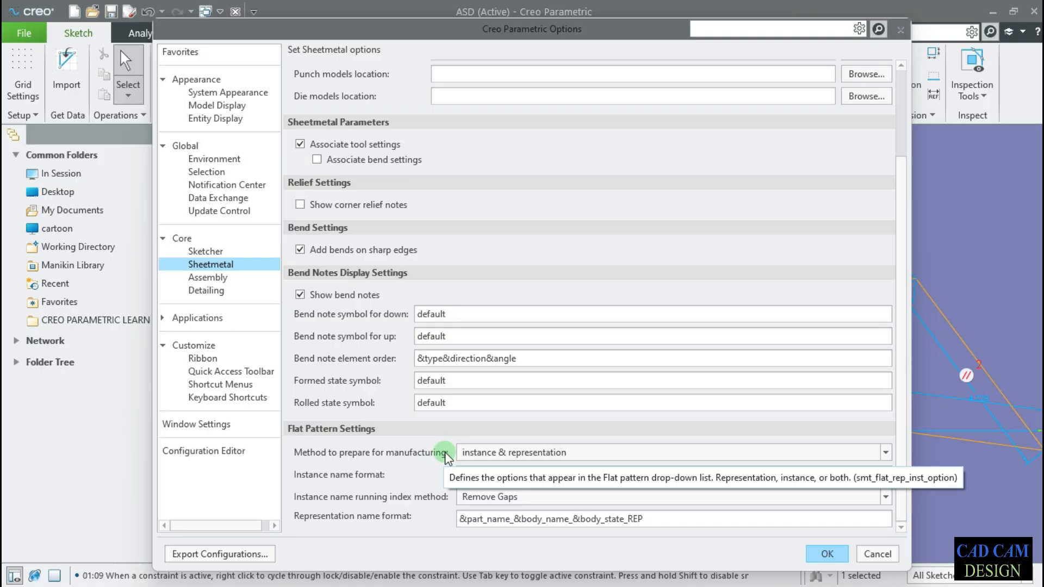
scroll(873, 417, "down", 1)
scroll(873, 418, "up", 1)
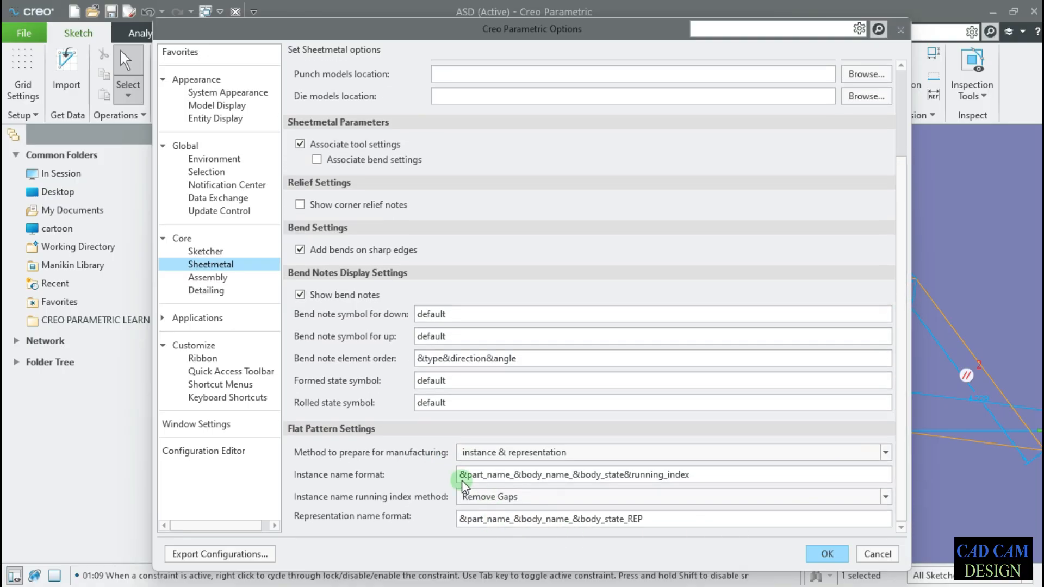
Examine the Assembly options from reference creation and backup control through to the Boolean operations.
left_click(219, 279)
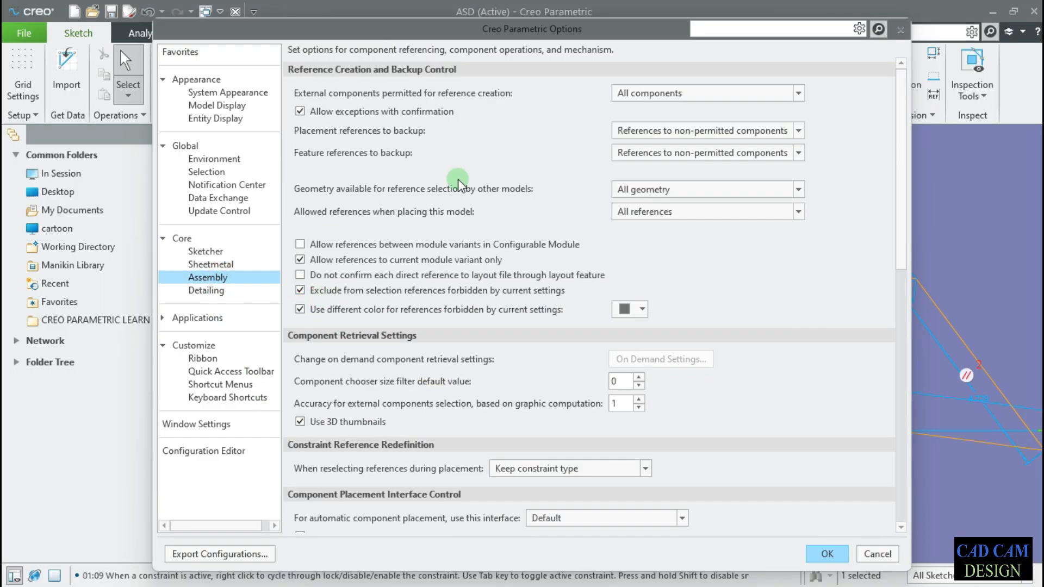
scroll(752, 337, "down", 4)
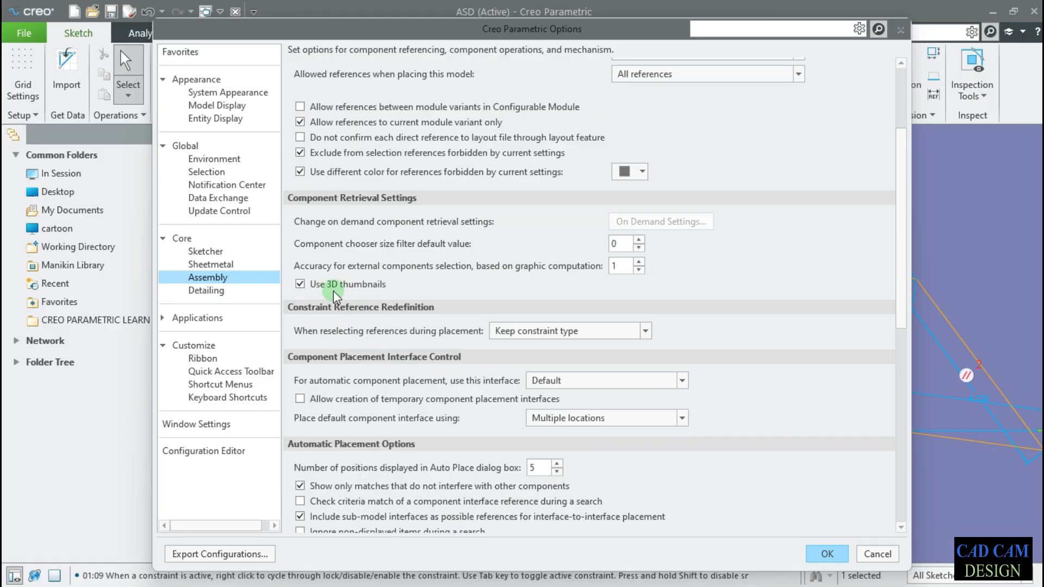
scroll(797, 357, "down", 9)
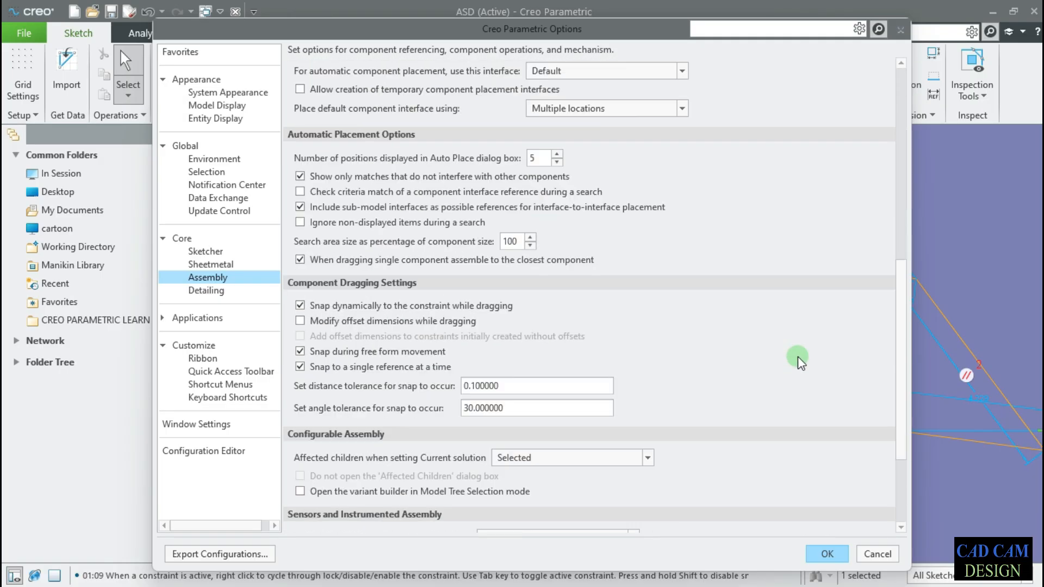
scroll(735, 356, "down", 4)
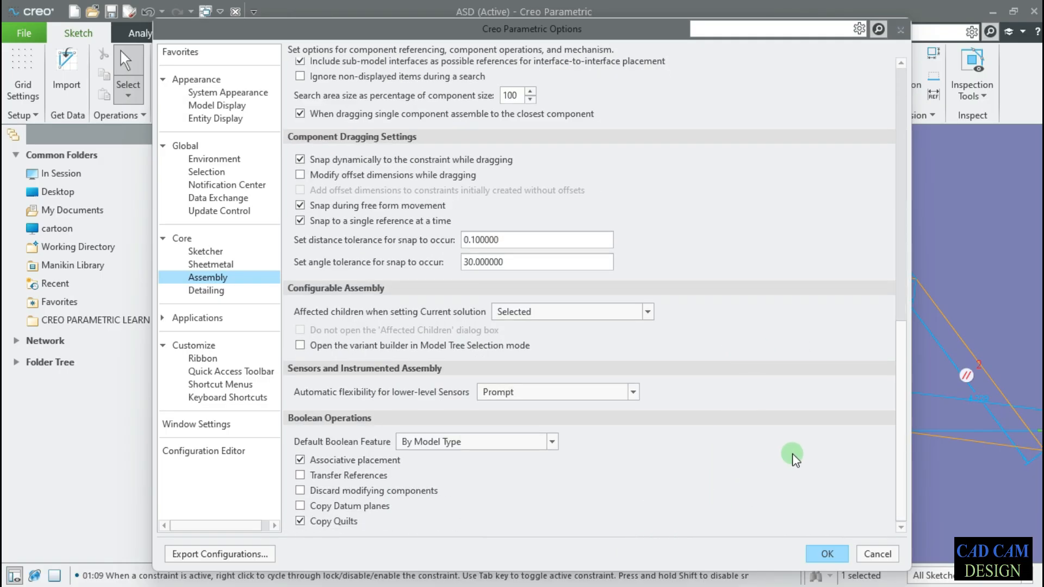
Examine the Detailing options and the available snapping sensitivity levels, leaving the sensitivity as it is.
left_click(214, 290)
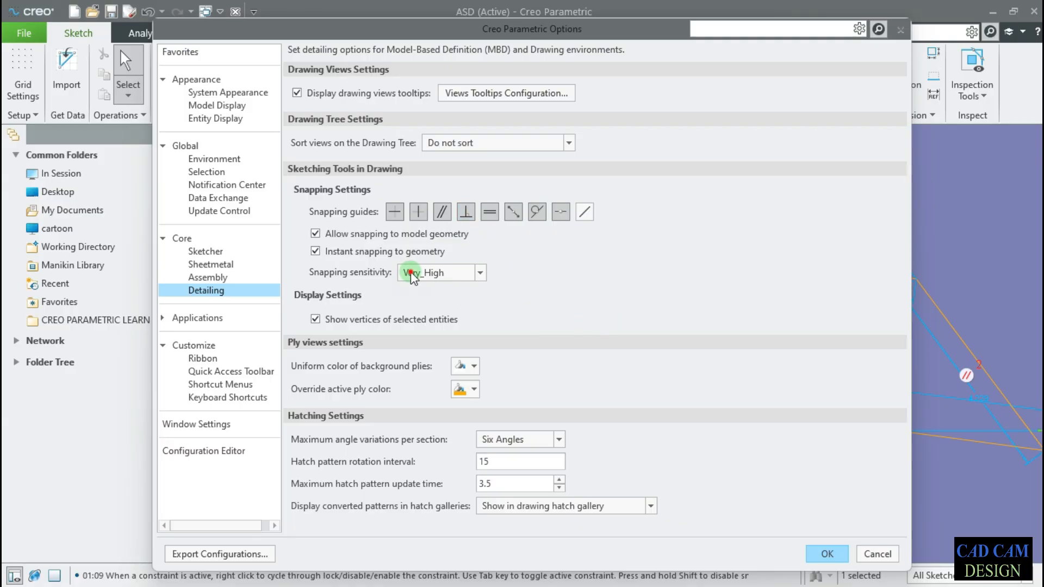
left_click(480, 273)
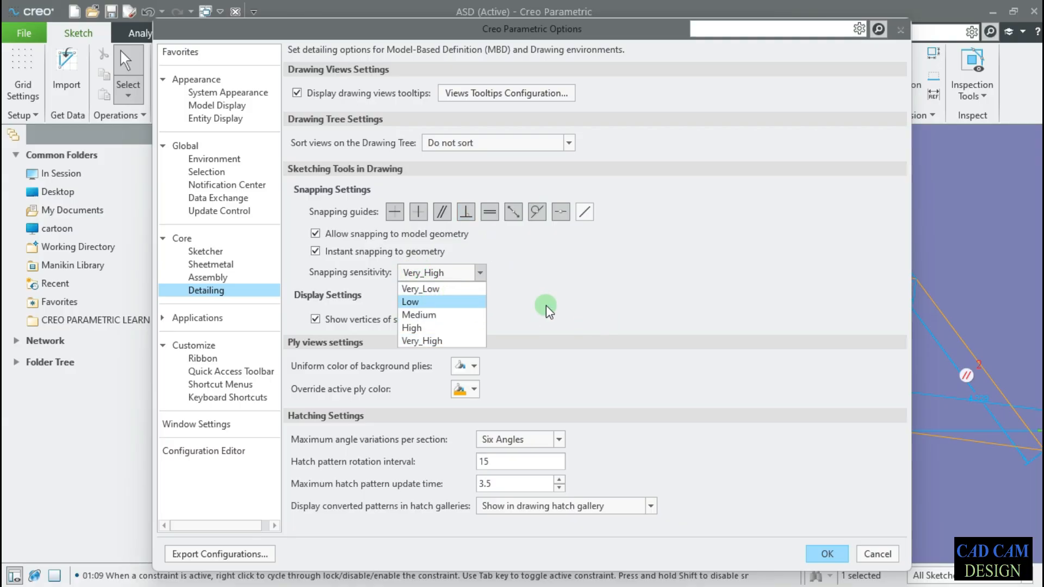
left_click(575, 308)
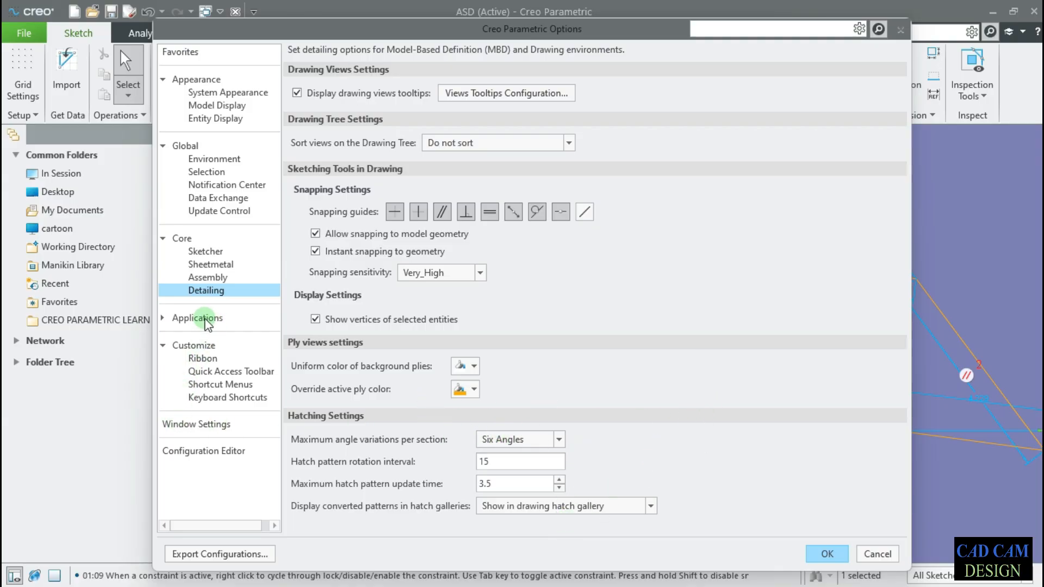
Expand the Applications category and examine its Simulation, ECAD Assembly and Board options.
left_click(163, 318)
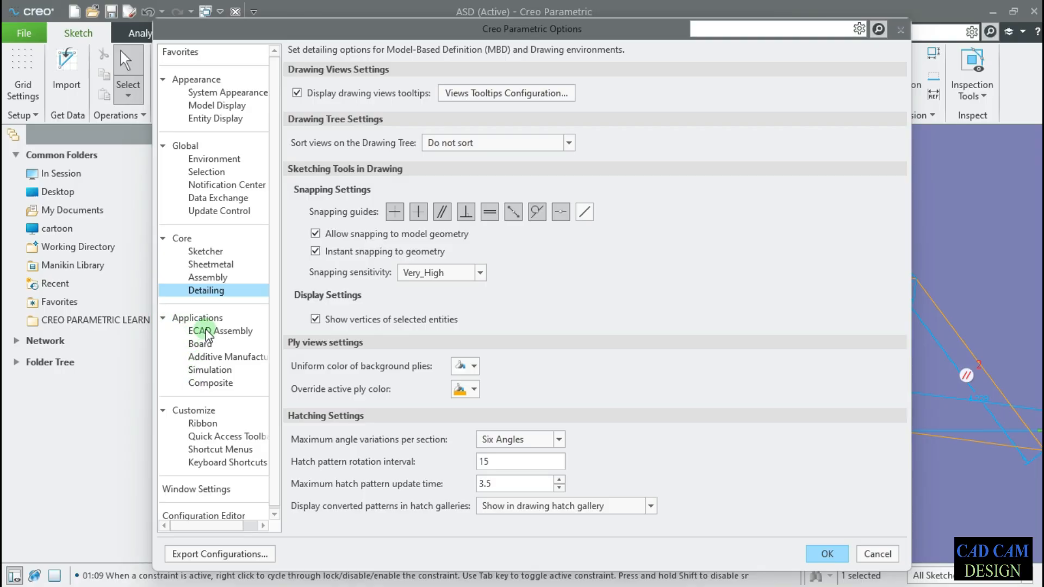
left_click(222, 359)
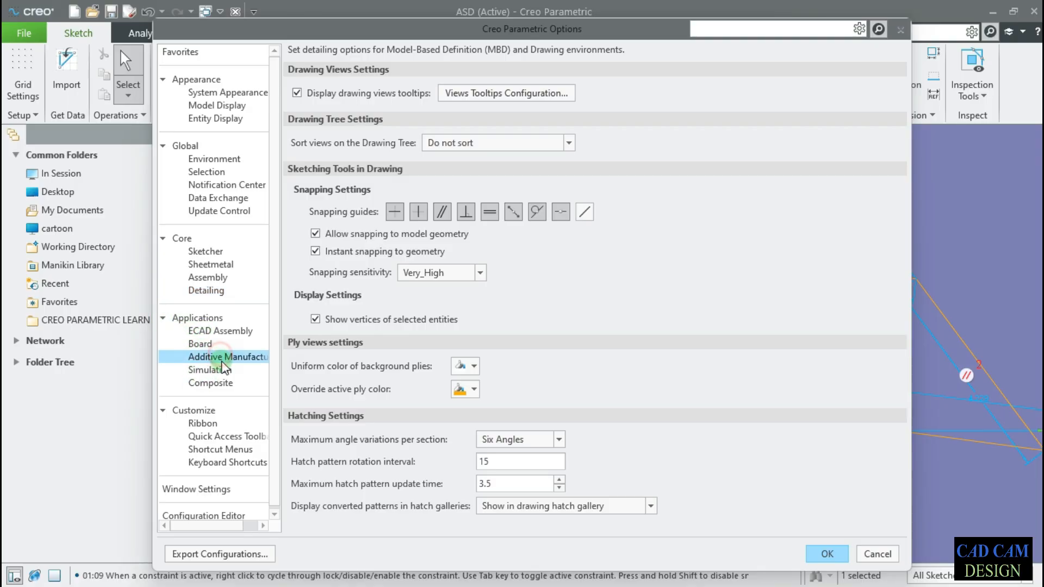
left_click(220, 370)
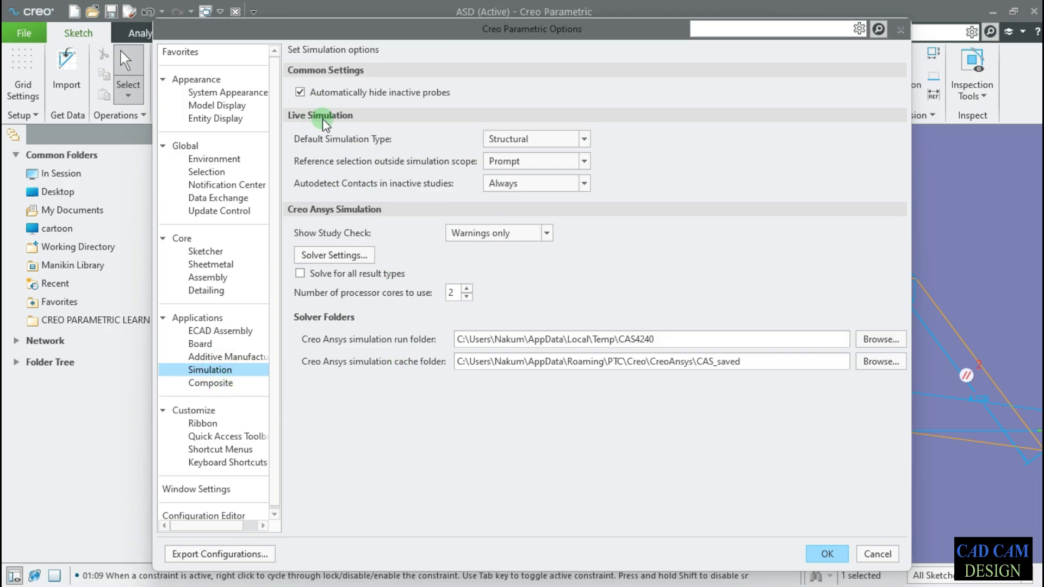
left_click(210, 331)
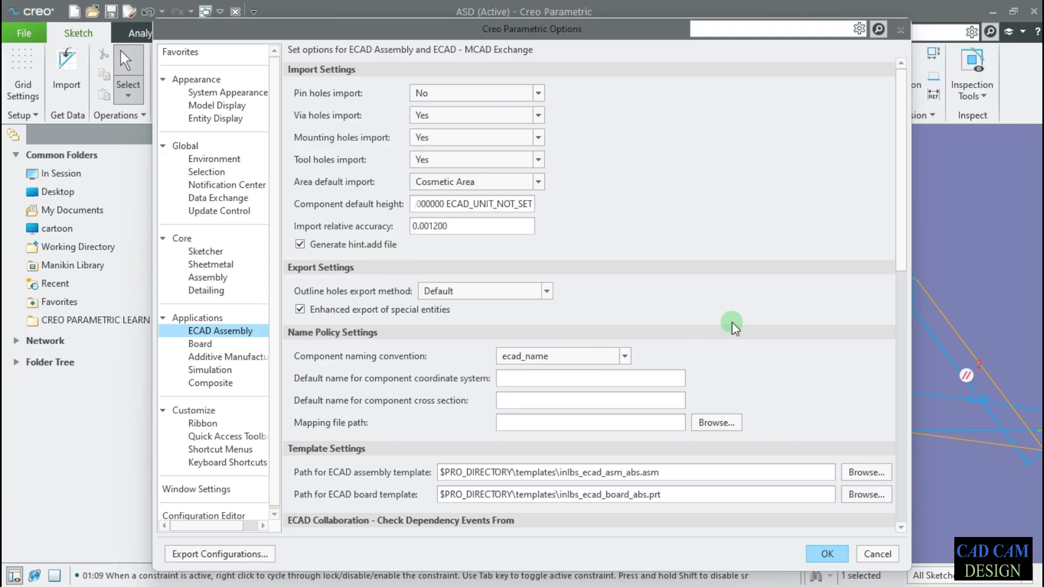
scroll(740, 318, "down", 5)
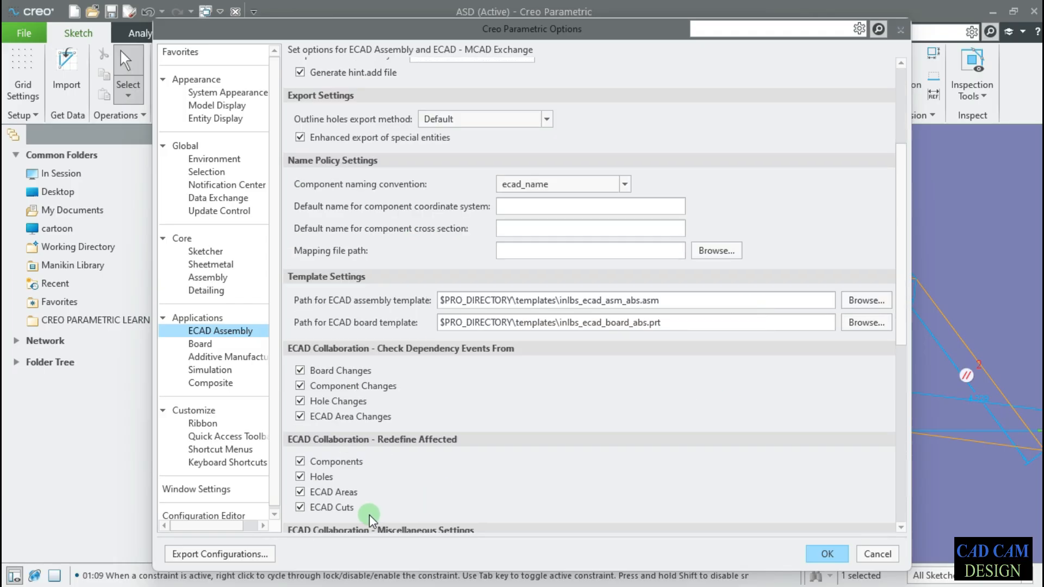
left_click(216, 347)
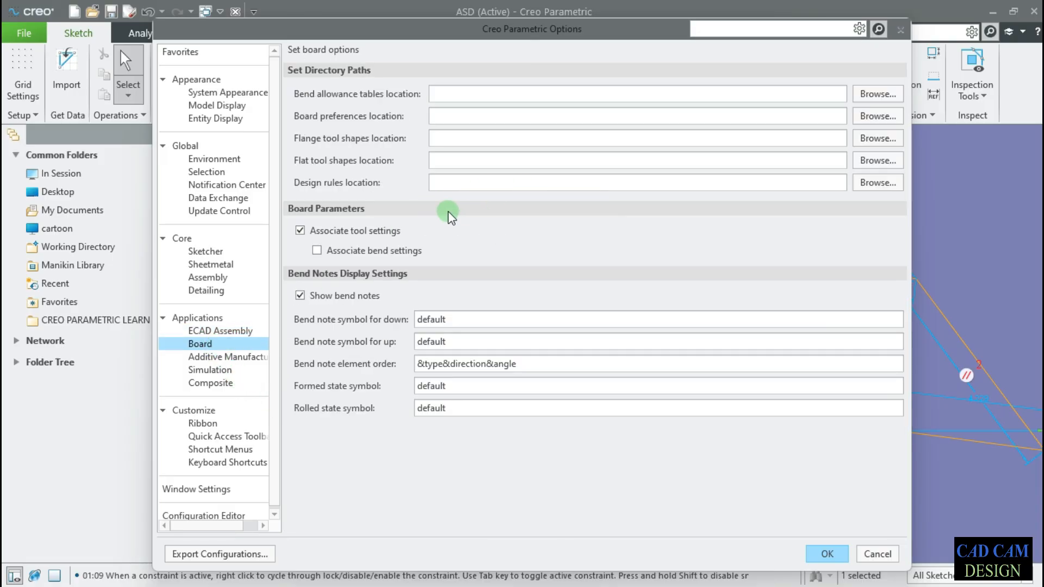
Examine the Additive Manufacturing options, checking the minimum gap and wall thickness values and their tolerances.
left_click(218, 358)
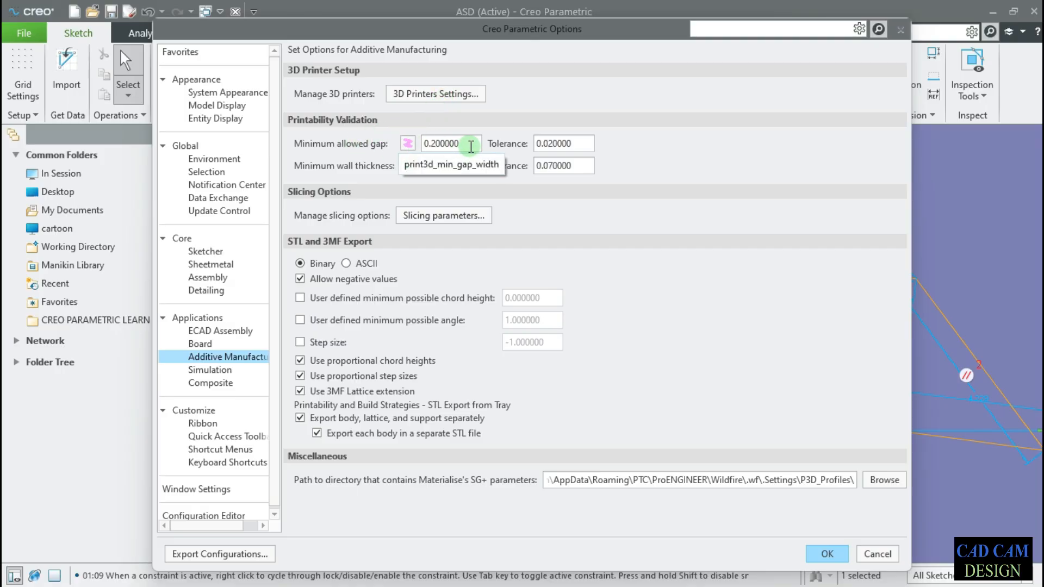
left_click_drag(545, 142, 577, 143)
left_click(579, 143)
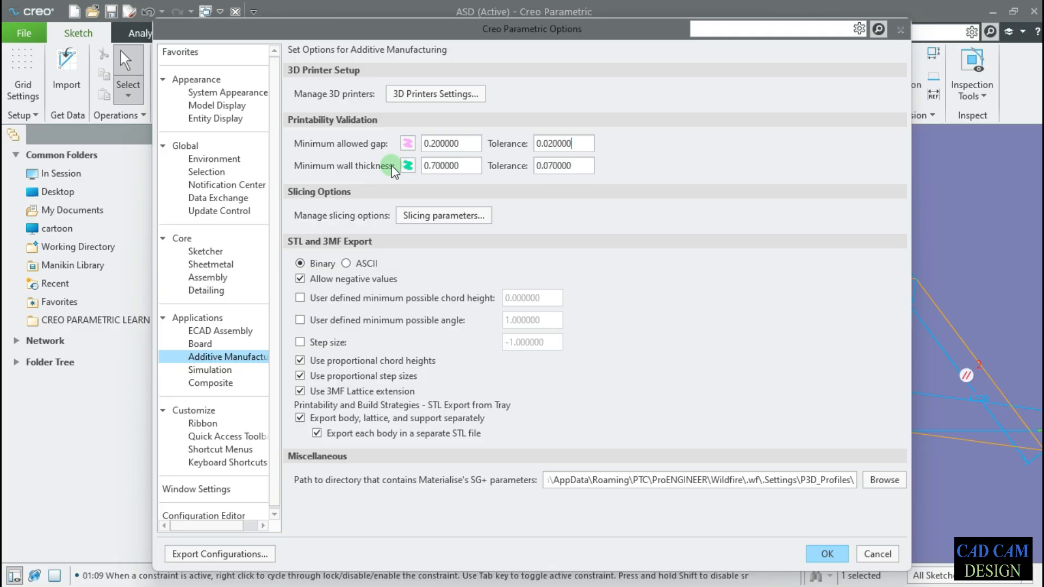
left_click(471, 165)
left_click(571, 165)
Look over the Simulation options and the Model Display and Entity Display pages of the appearance settings.
left_click(229, 372)
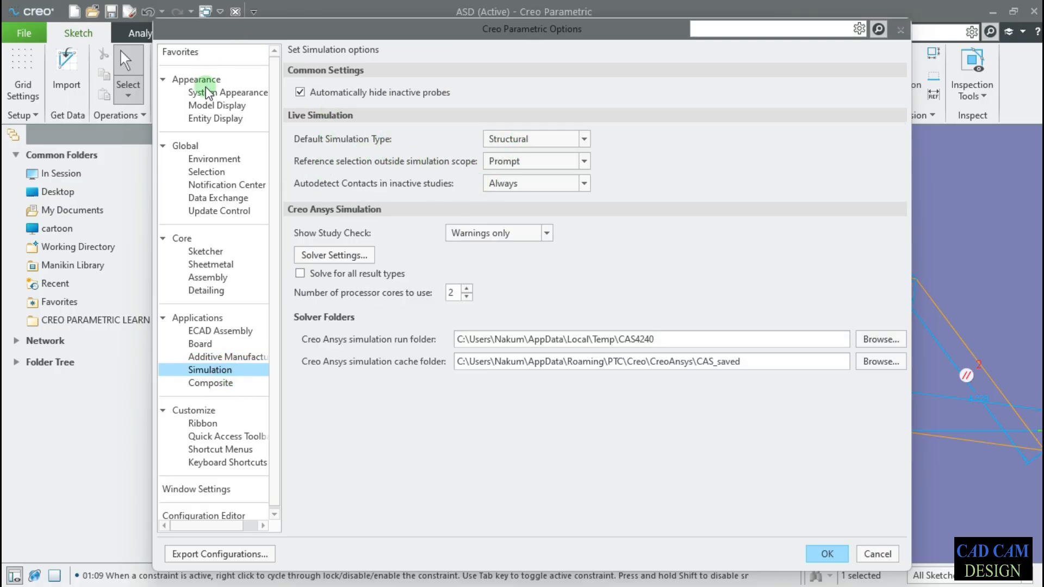
left_click(212, 103)
left_click(260, 120)
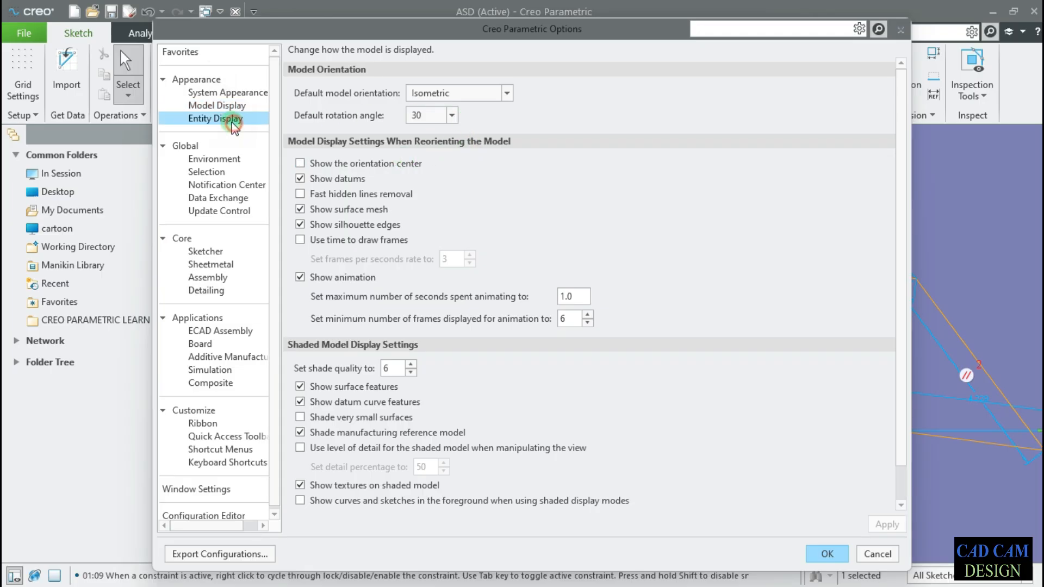
left_click(484, 91)
left_click(479, 89)
Examine the Composite options, check the default simulation type in the Simulation options, and return to Composite.
left_click(210, 382)
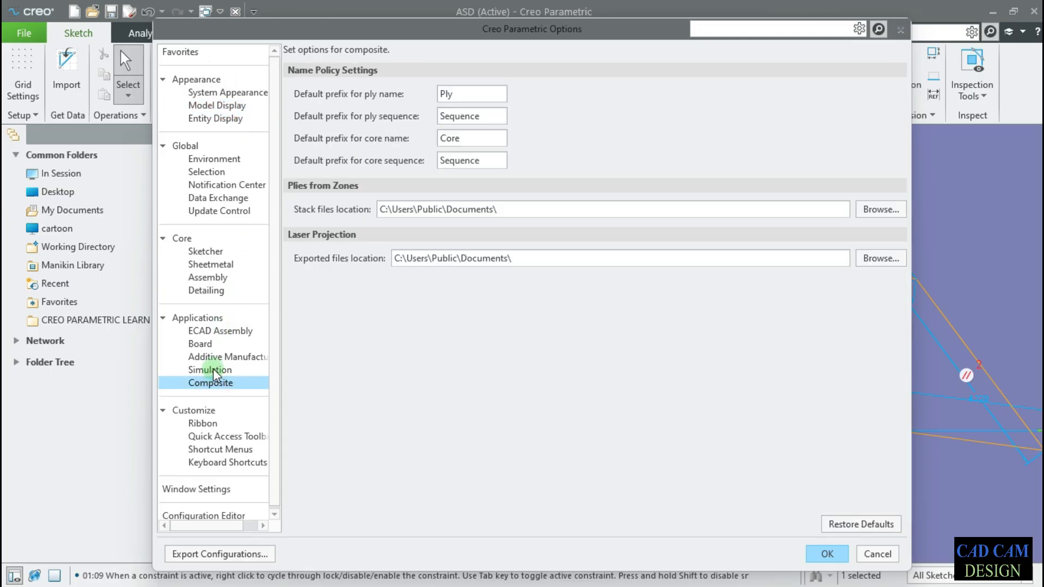
left_click(212, 370)
left_click(549, 145)
left_click(550, 142)
left_click(550, 142)
left_click(558, 139)
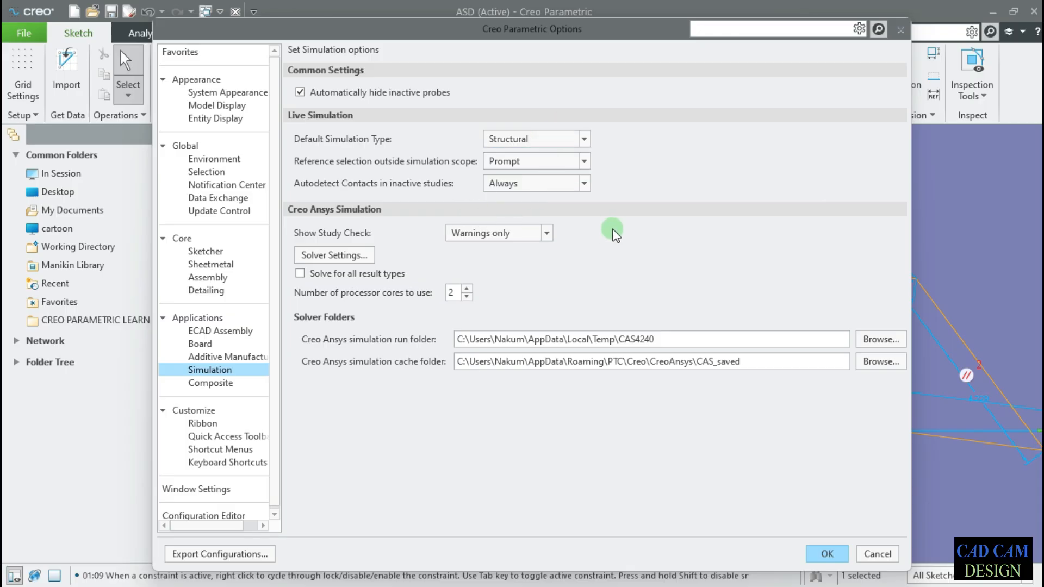
left_click(218, 383)
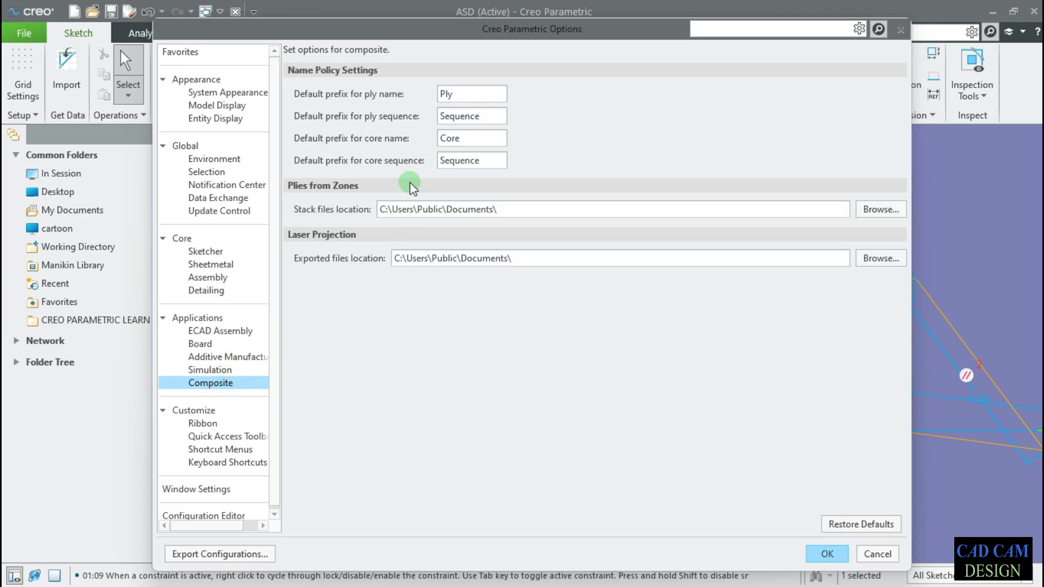
Open the Ribbon customization options and reposition the dialog to compare its group list with the Sketch ribbon.
left_click(204, 424)
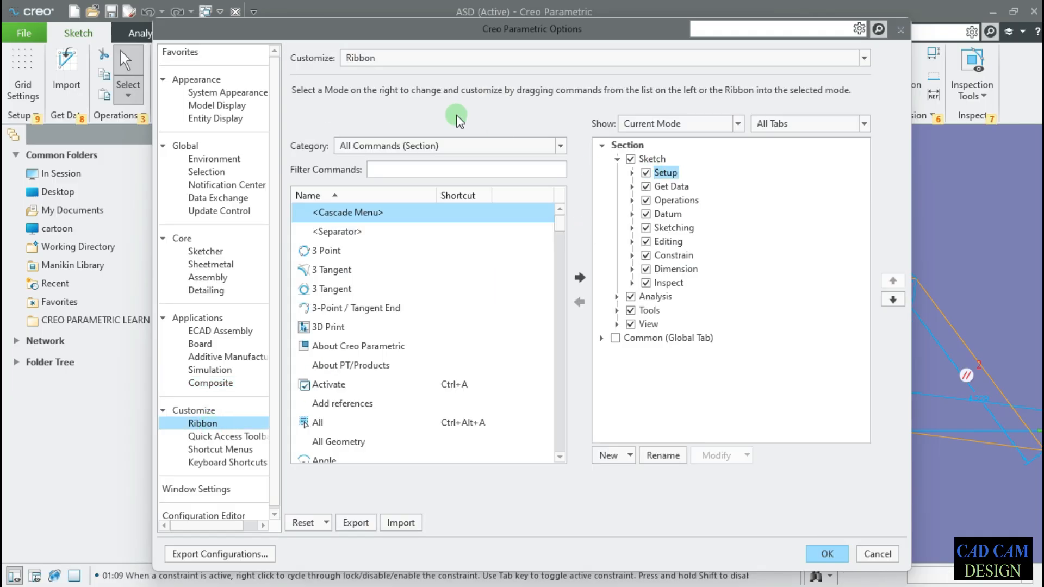
left_click_drag(244, 30, 355, 209)
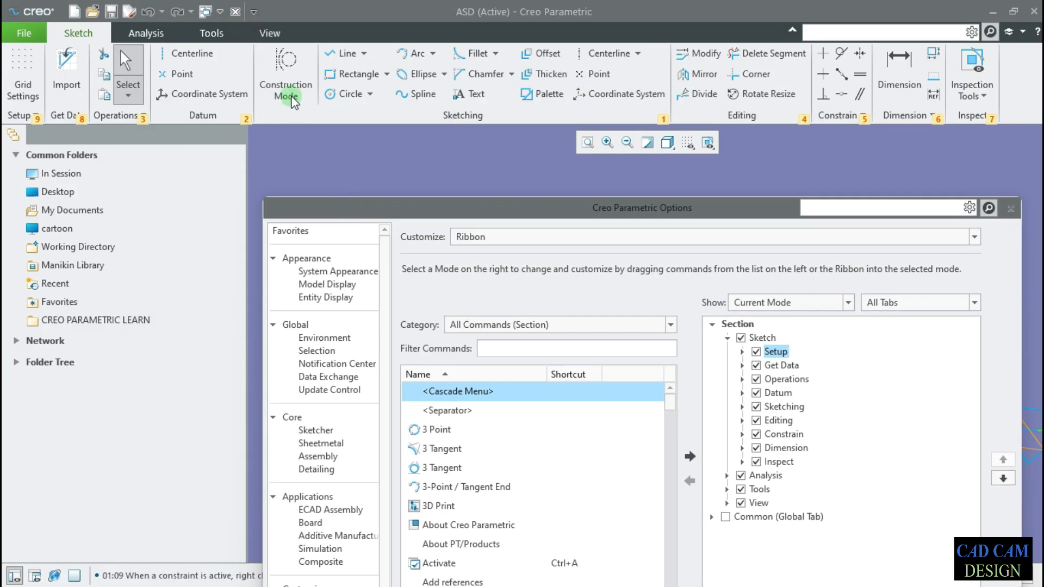
left_click_drag(569, 208, 620, 151)
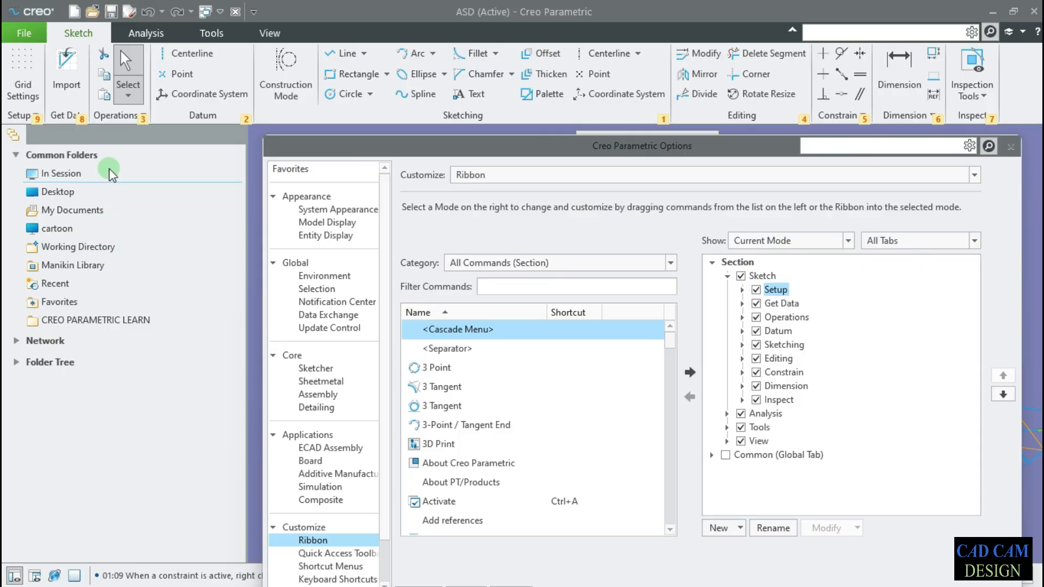
left_click_drag(307, 148, 266, 185)
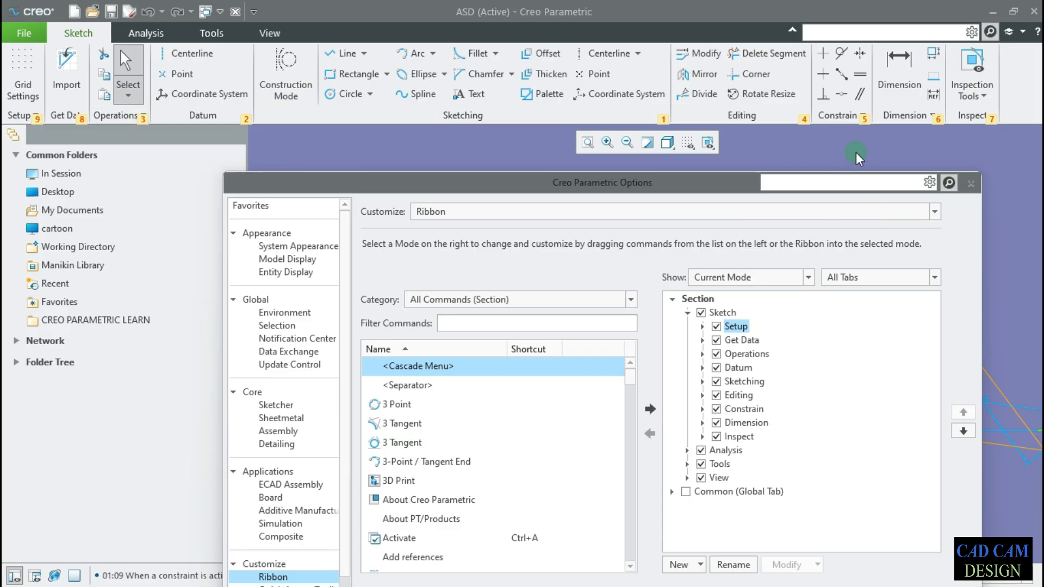
left_click_drag(457, 180, 477, 90)
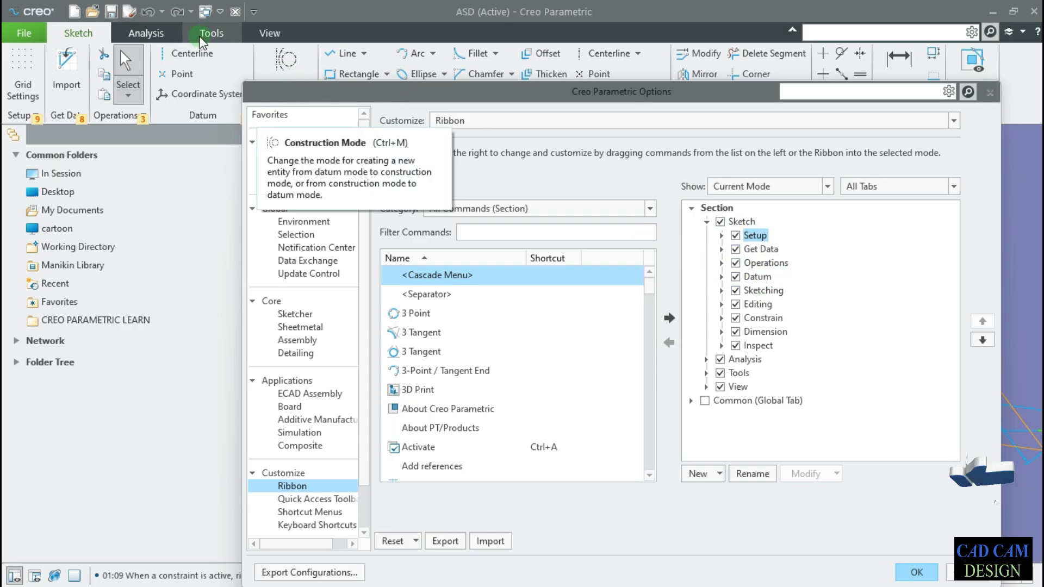
Select the Editing group in the ribbon customization tree and move the dialog clear of the ribbon.
left_click(760, 305)
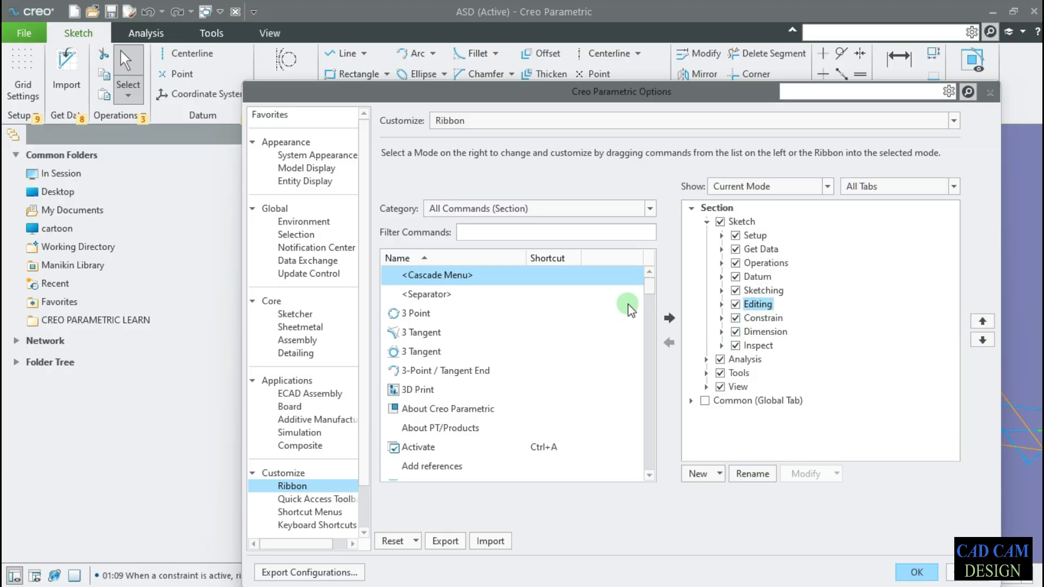
mouse_move(492, 93)
left_mouse_down()
mouse_move(469, 206)
mouse_move(498, 107)
left_mouse_up()
left_click_drag(325, 105, 301, 175)
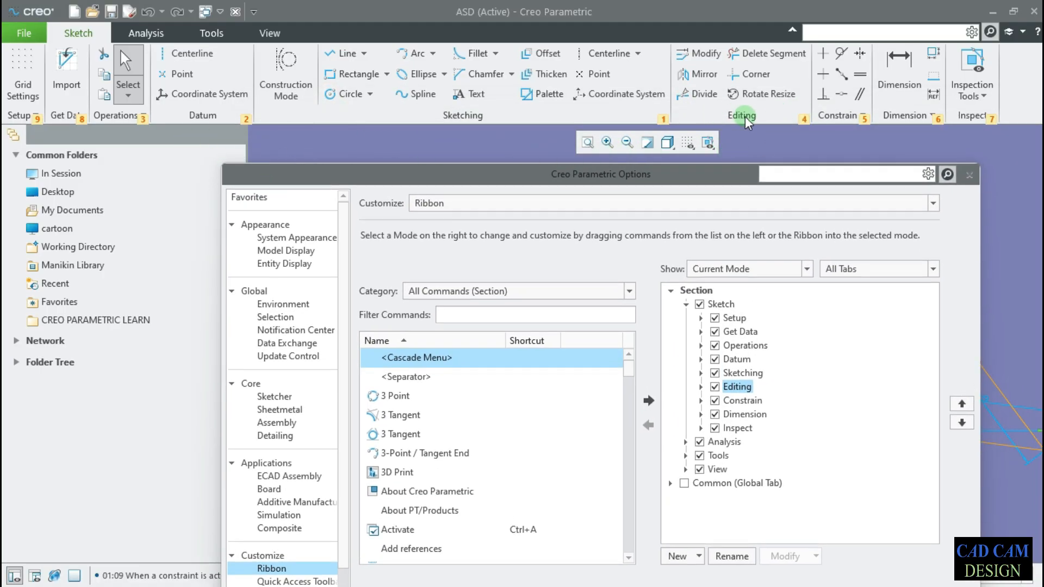
Add the Angular command to the Inspect group of the Sketch ribbon tab.
left_click_drag(724, 183, 392, 20)
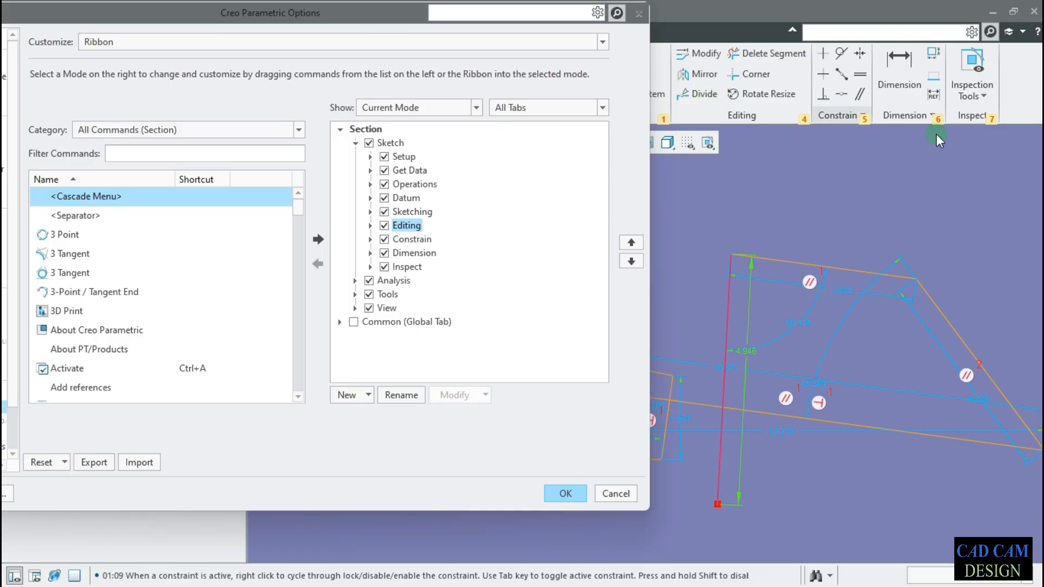
left_click(413, 269)
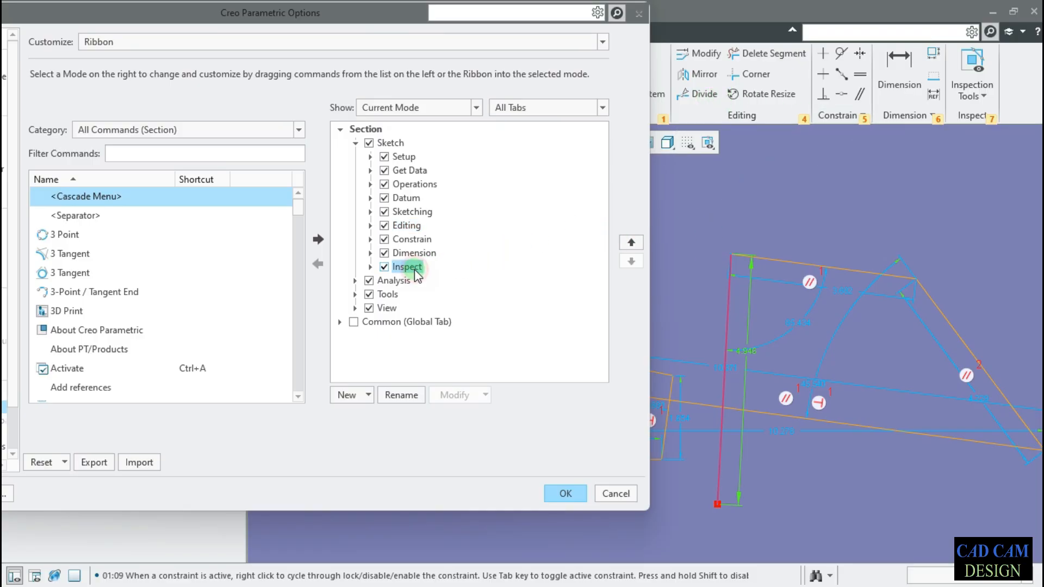
left_click_drag(409, 22, 627, 23)
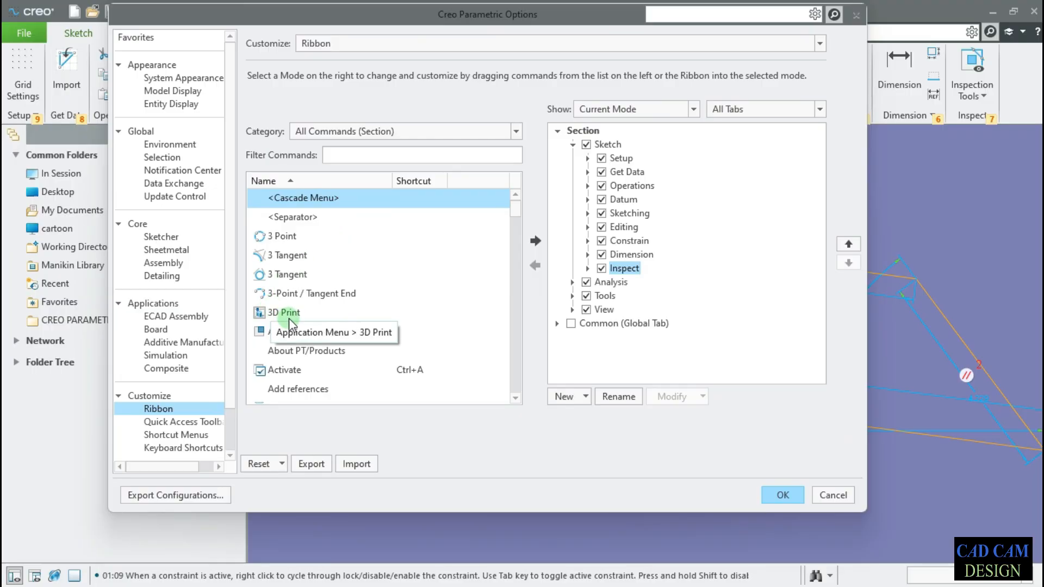
scroll(277, 310, "down", 3)
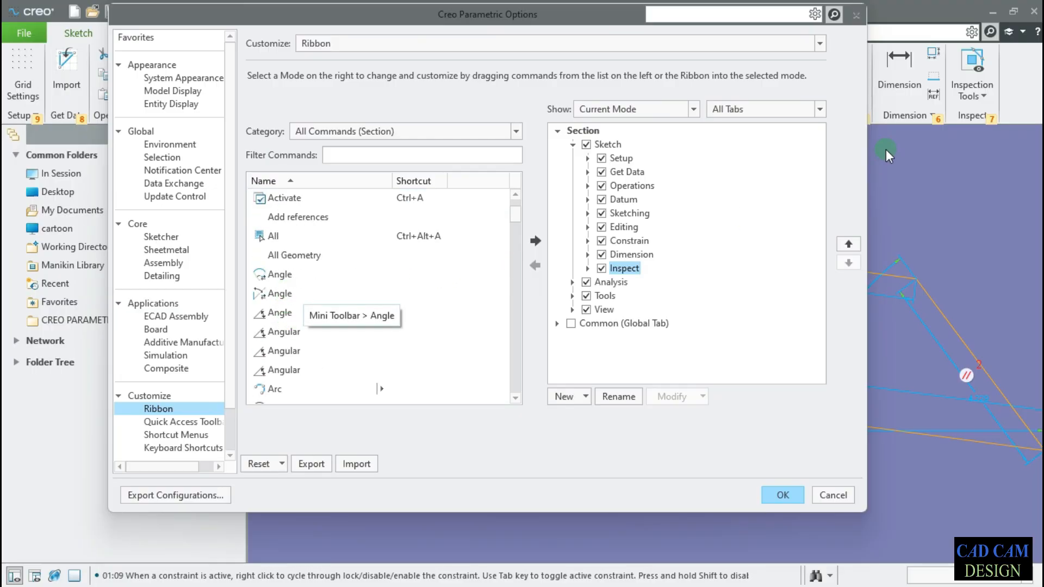
left_click(288, 333)
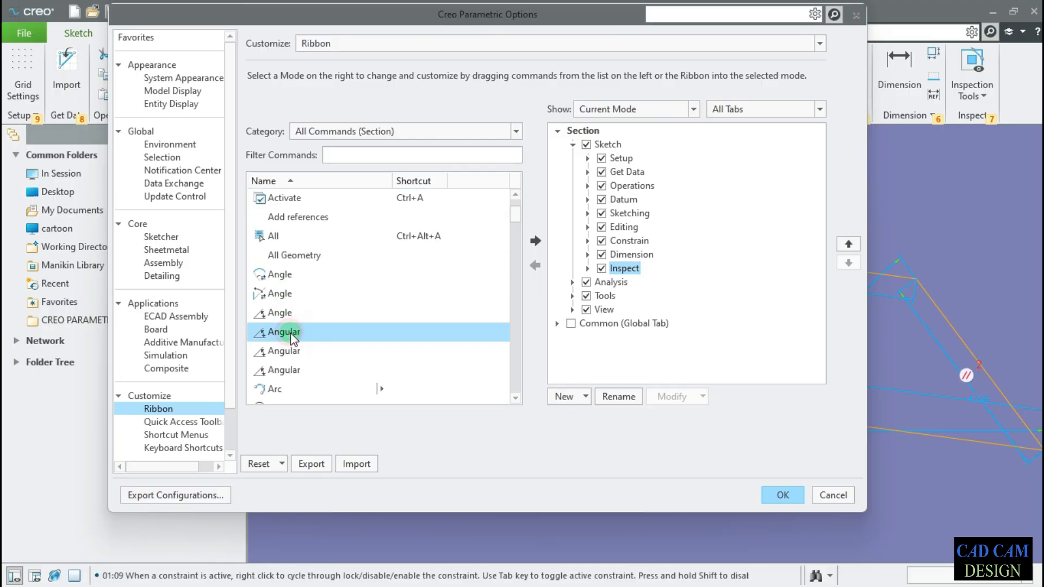
left_click(537, 240)
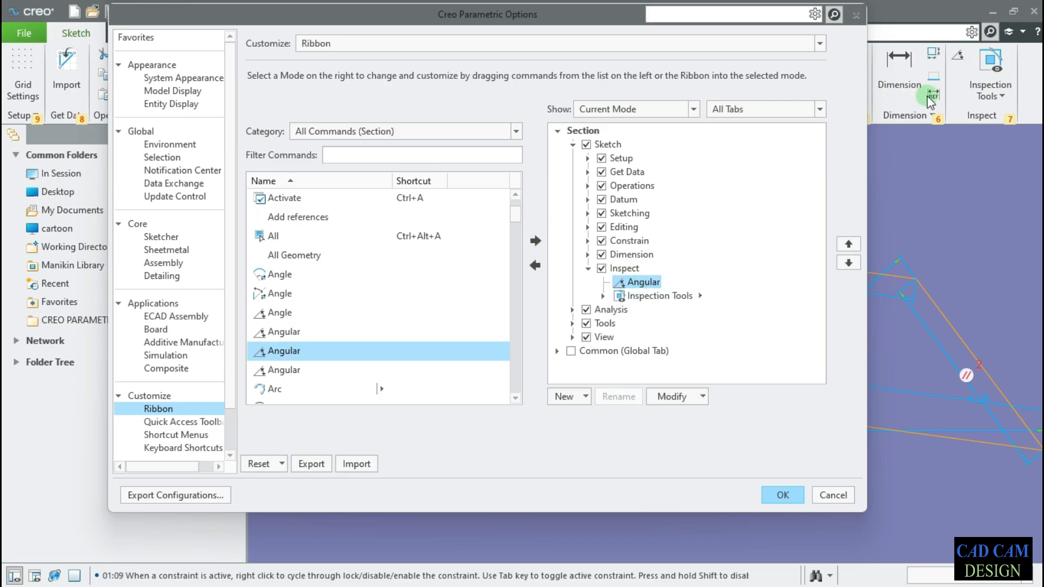
Add the Arc and Blend Vertex commands to the Inspect group and apply the ribbon customization.
scroll(346, 342, "down", 1)
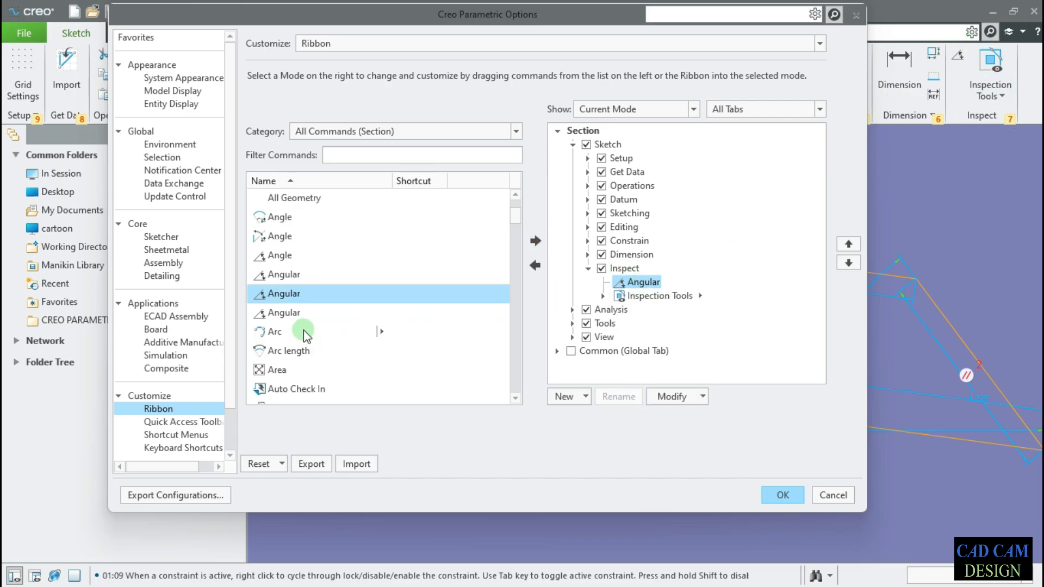
left_click(269, 332)
left_click(536, 241)
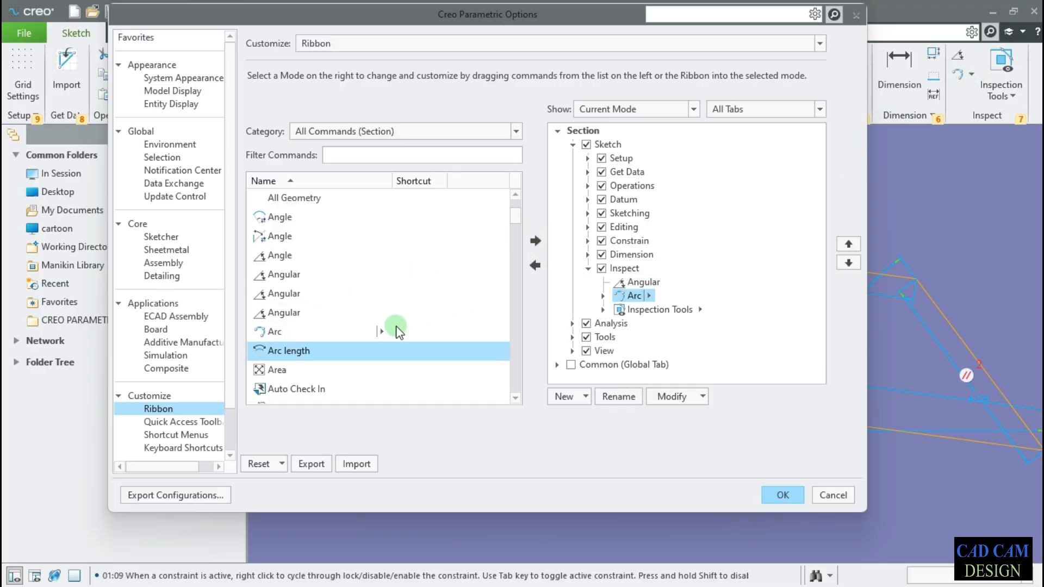
scroll(381, 332, "down", 2)
left_click(289, 370)
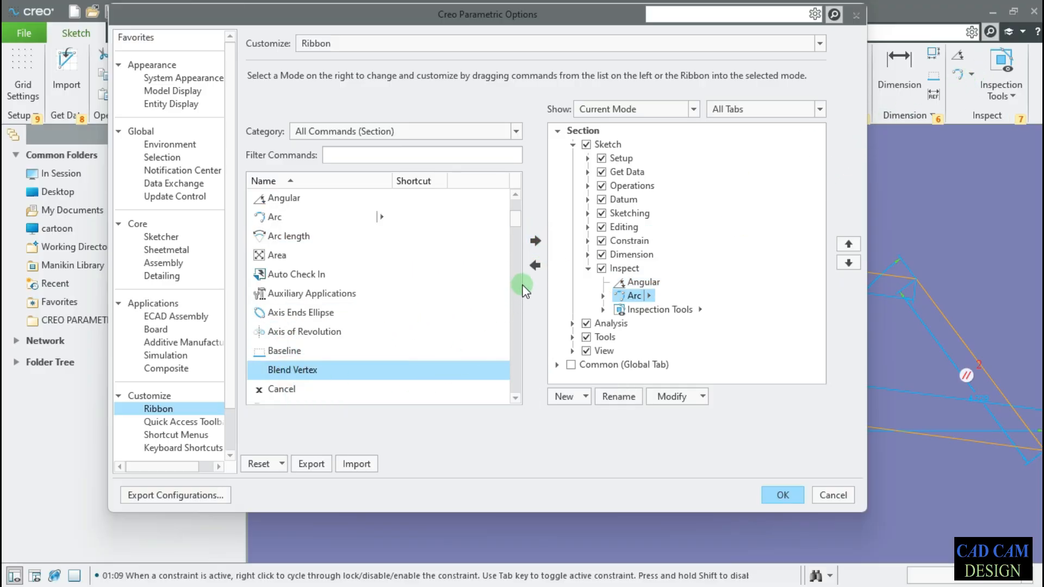
left_click(540, 240)
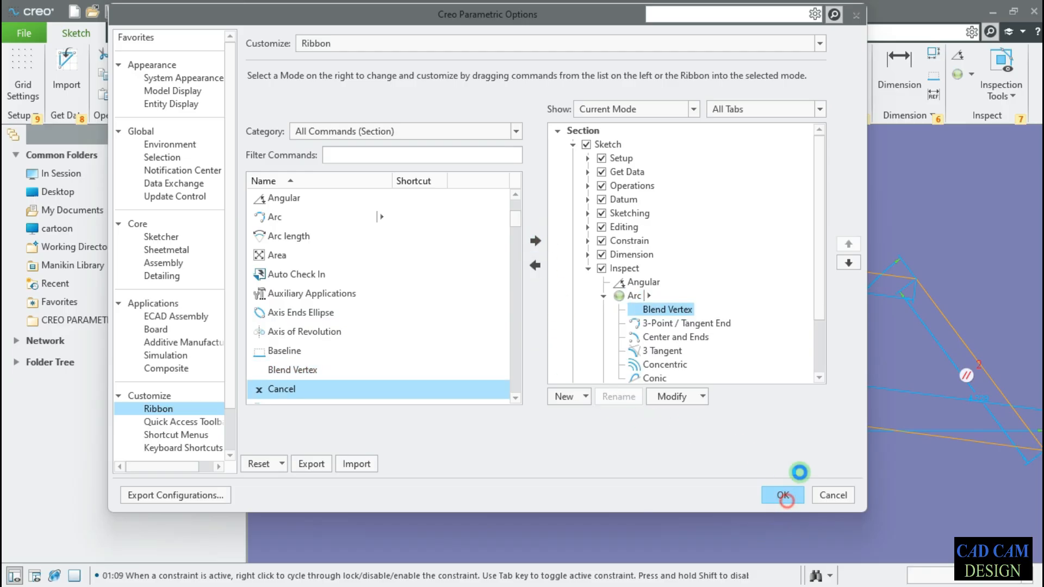
left_click(783, 495)
Check the commands listed under the Arc flyout in the Inspect group of the Sketch ribbon.
left_click(972, 74)
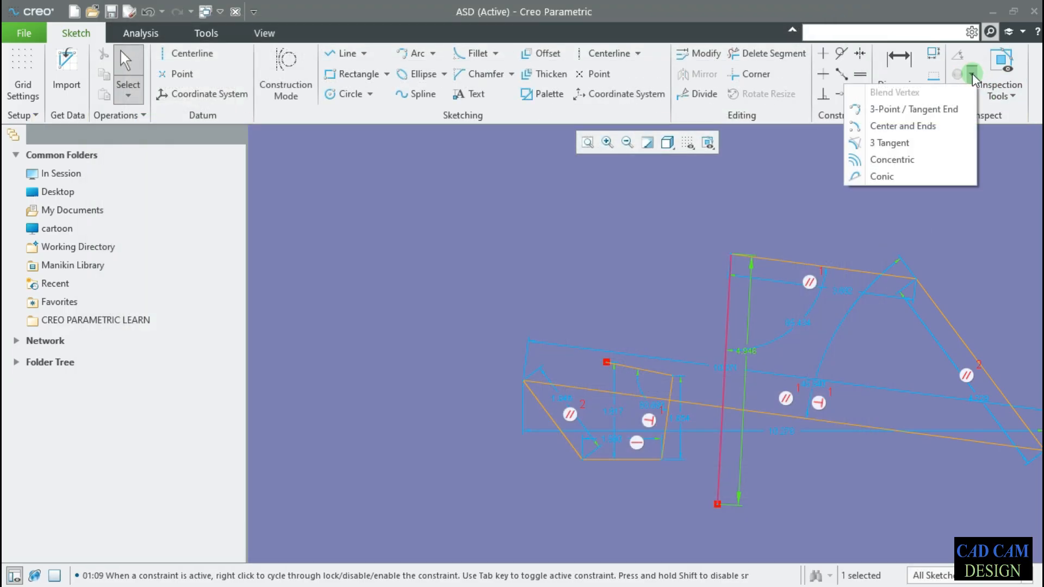
left_click(1011, 241)
scroll(572, 288, "up", 2)
scroll(703, 336, "down", 1)
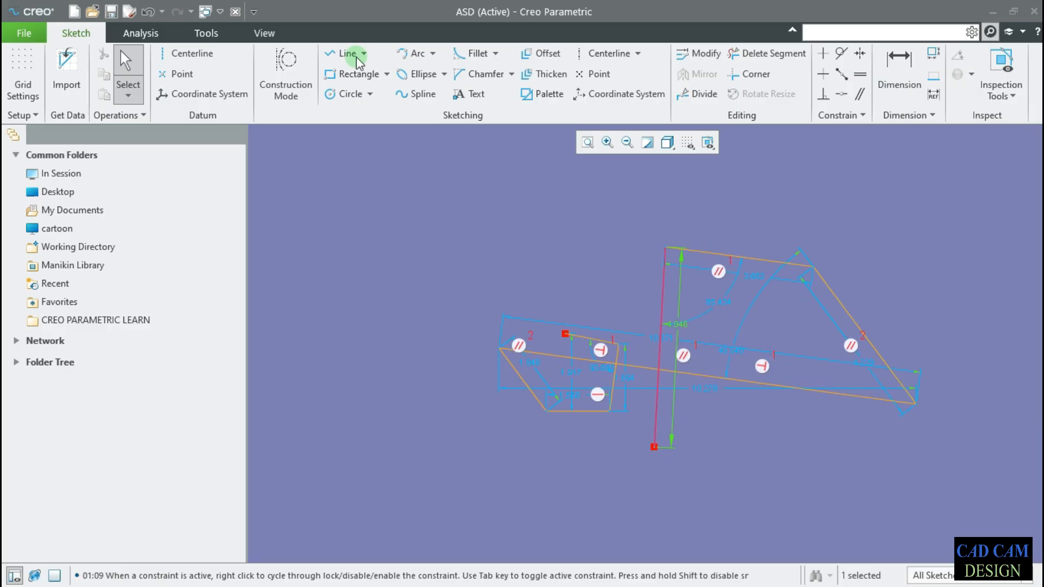
Switch to the 789 sheetmetal part and open its Ribbon customization options.
left_click(242, 7)
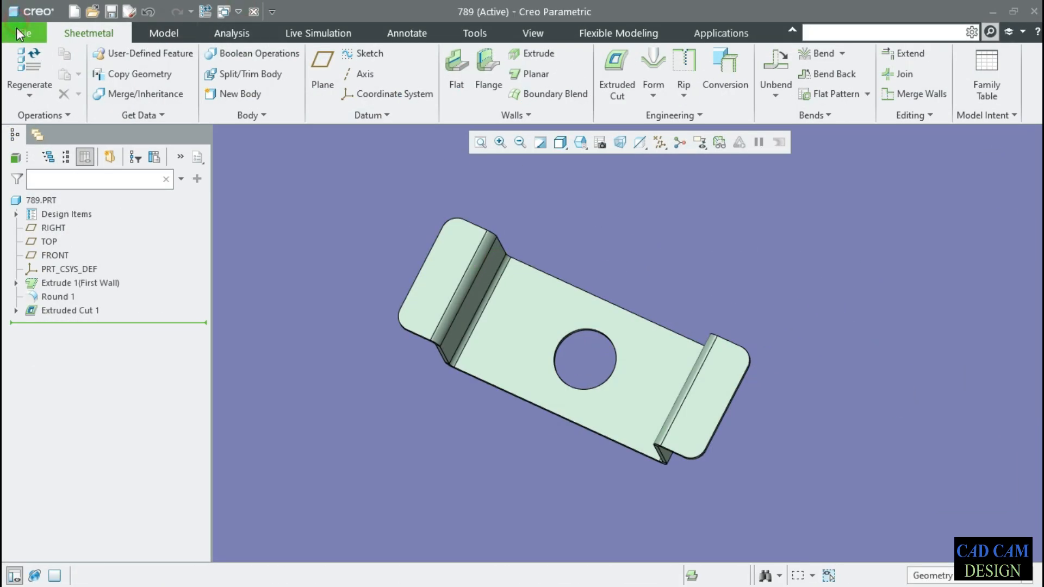
left_click(16, 31)
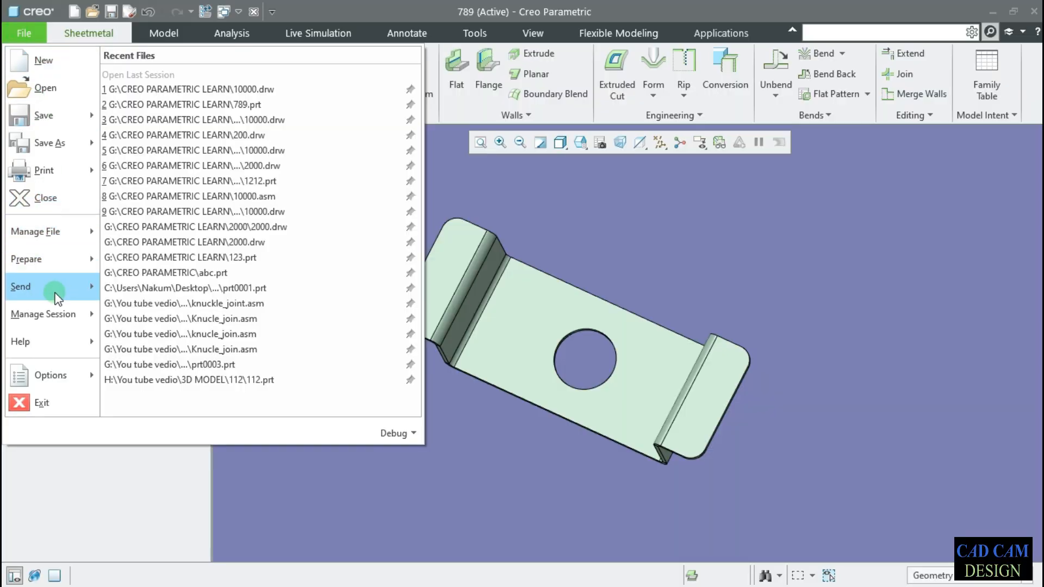
mouse_move(52, 387)
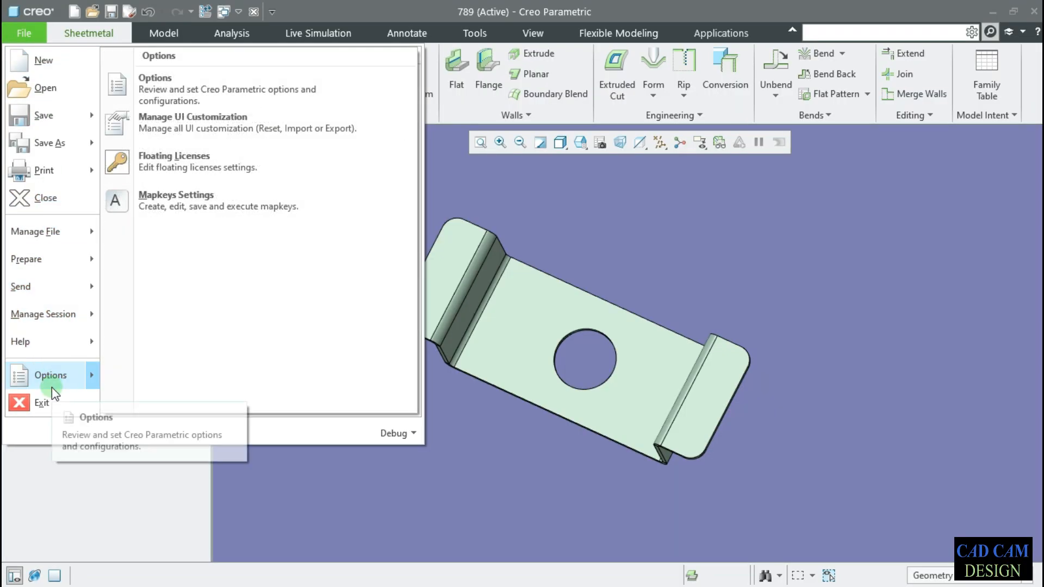
left_click(172, 98)
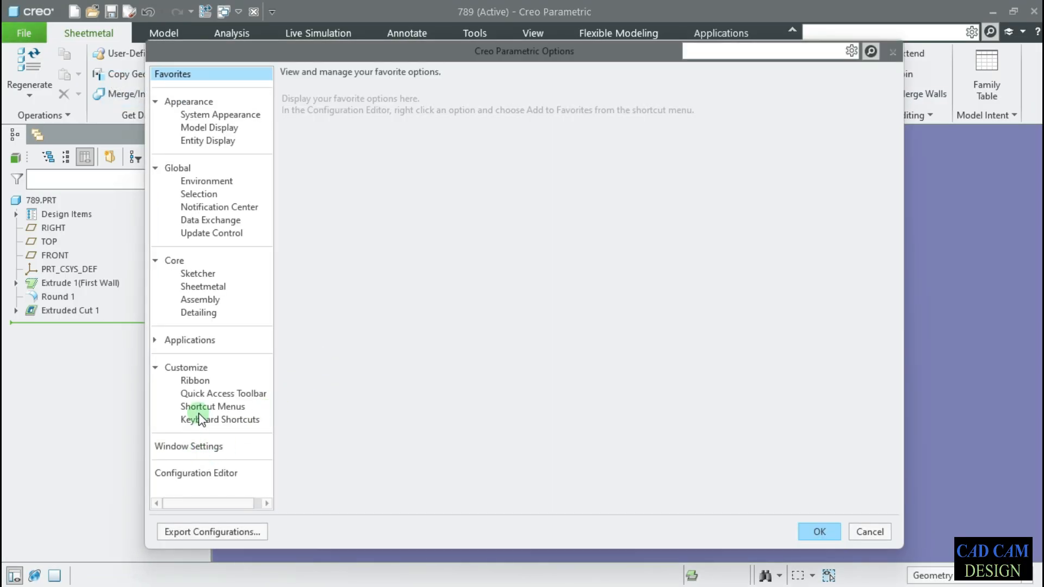
left_click(214, 380)
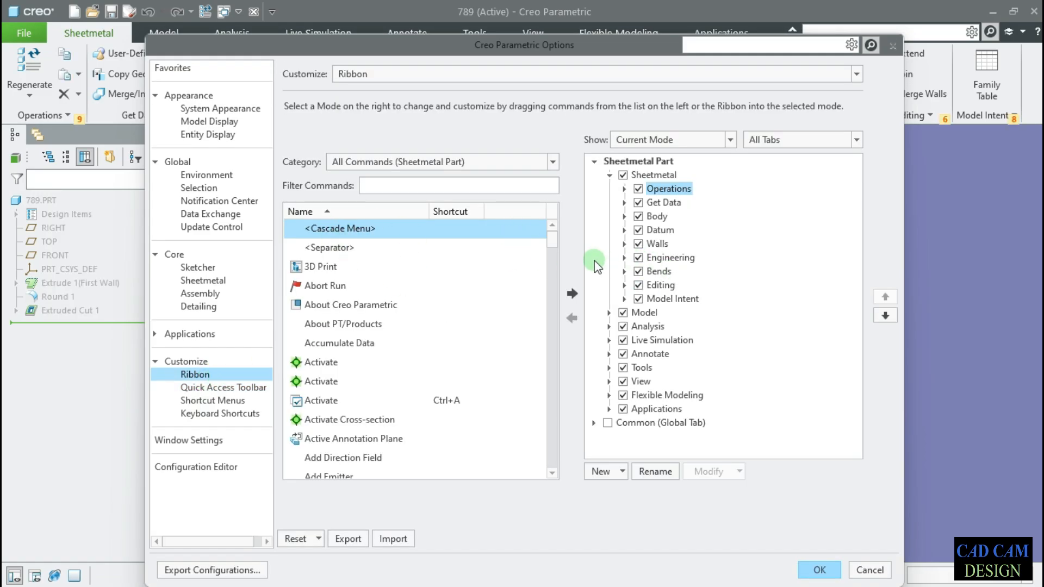
Compare the part's ribbon with the customization tree and collapse the Sheetmetal tab's group list.
left_click_drag(376, 46, 405, 207)
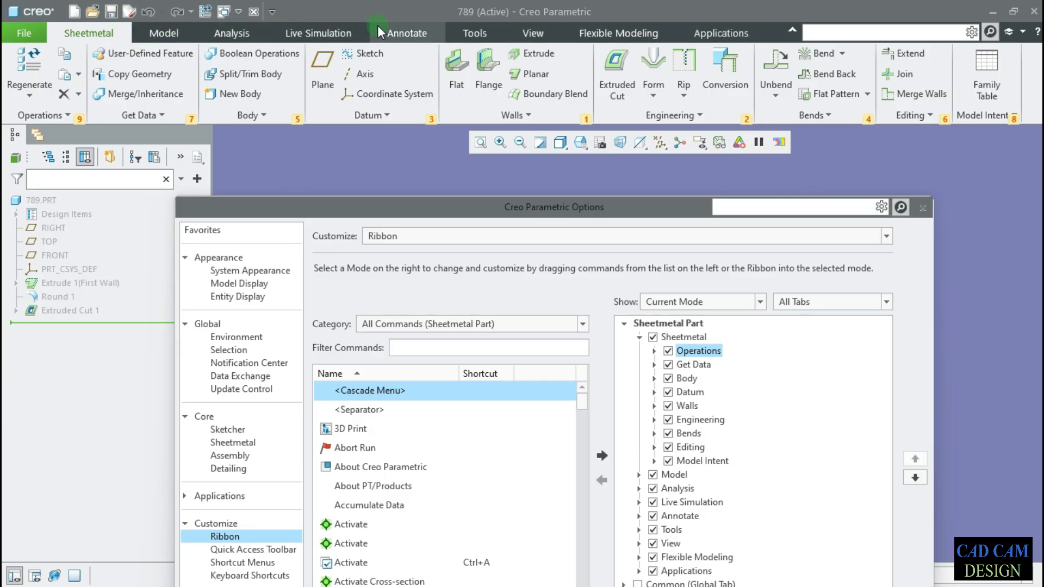
left_click_drag(446, 217, 466, 94)
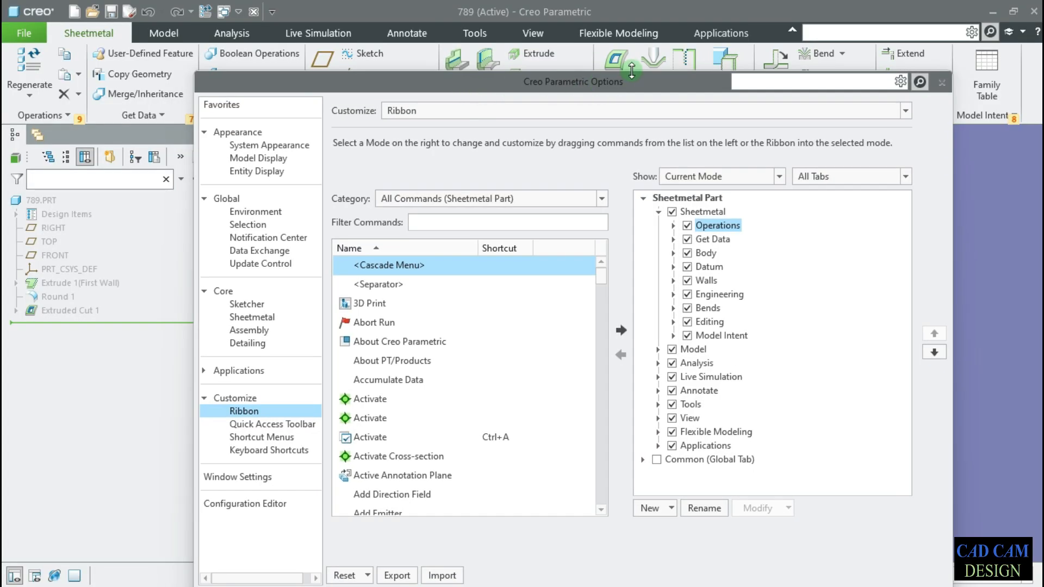
left_click(660, 212)
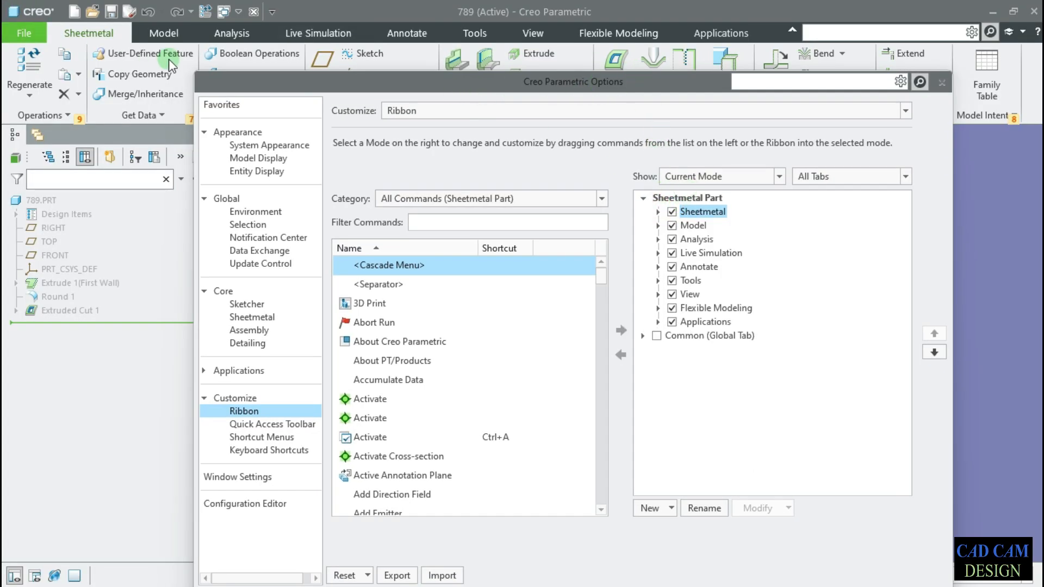
left_click_drag(478, 265, 728, 221)
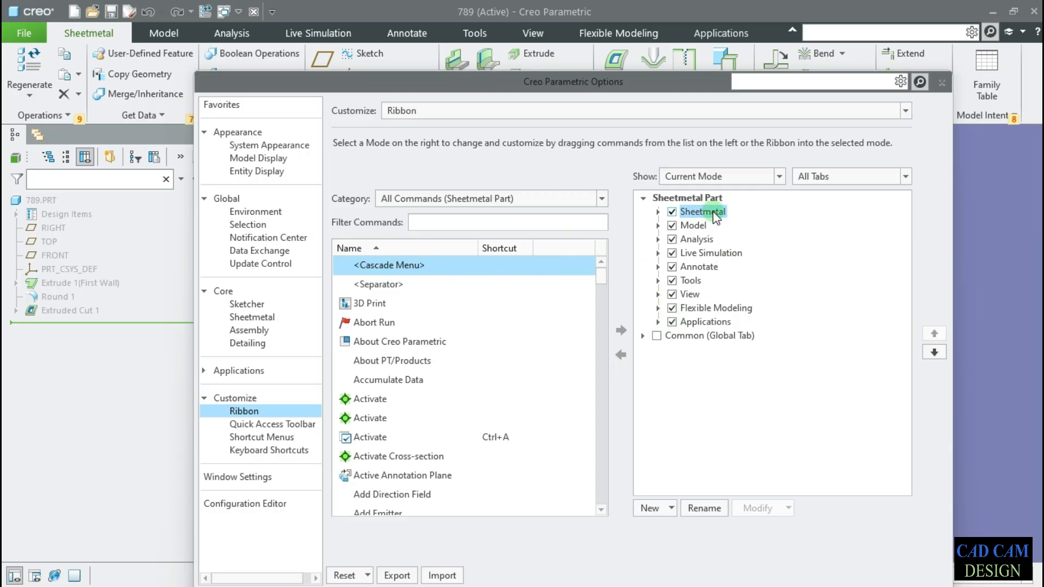
Create a new custom tab under Sheetmetal Part and display it in the ribbon.
left_click(690, 198)
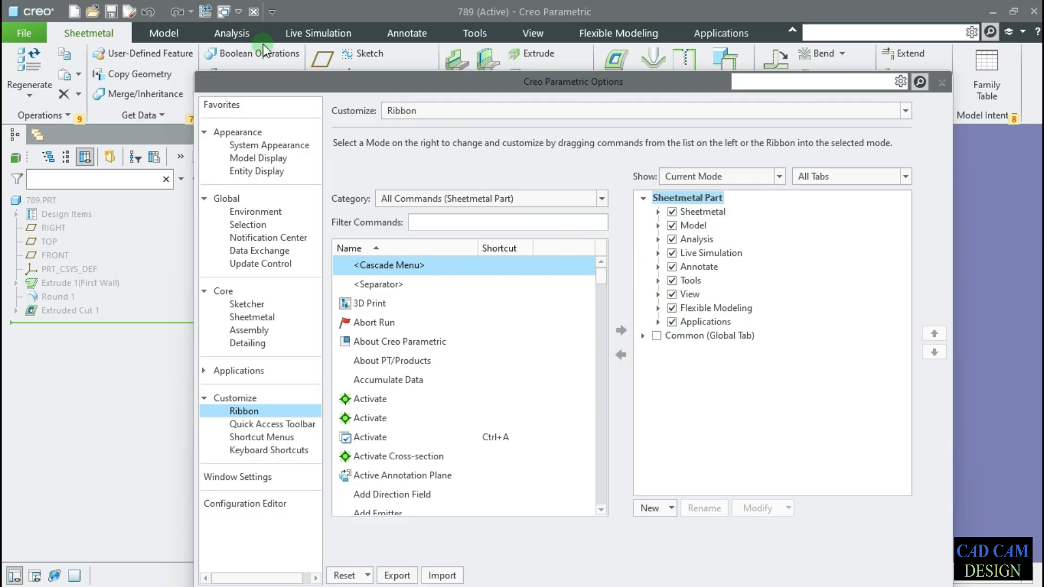
left_click_drag(615, 75, 694, 209)
left_click(659, 504)
left_click(664, 525)
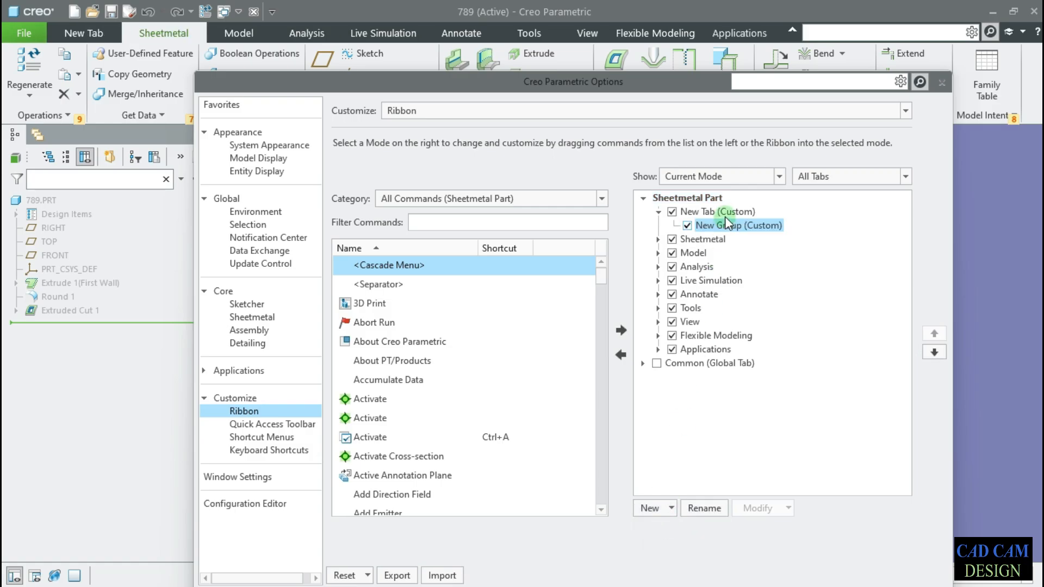
left_click(53, 26)
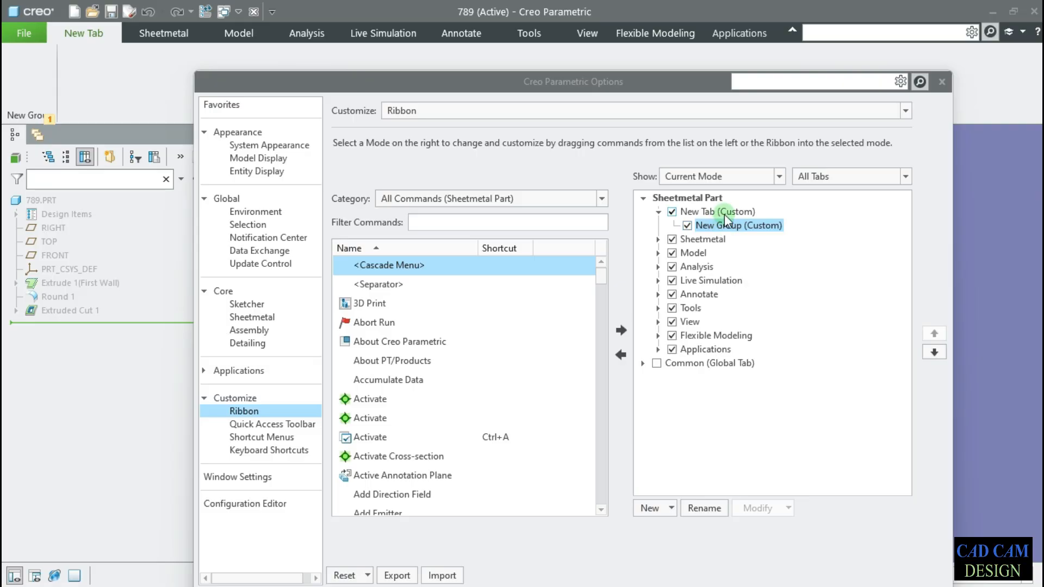
Move the new custom group down into the Sheetmetal tab, between the Datum and Walls groups.
left_click(938, 351)
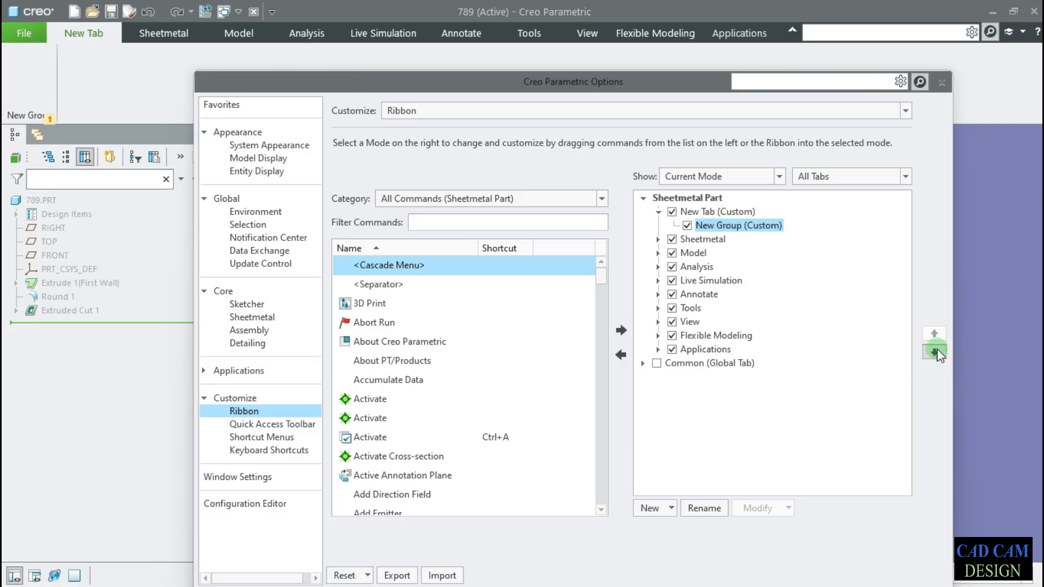
left_click(937, 351)
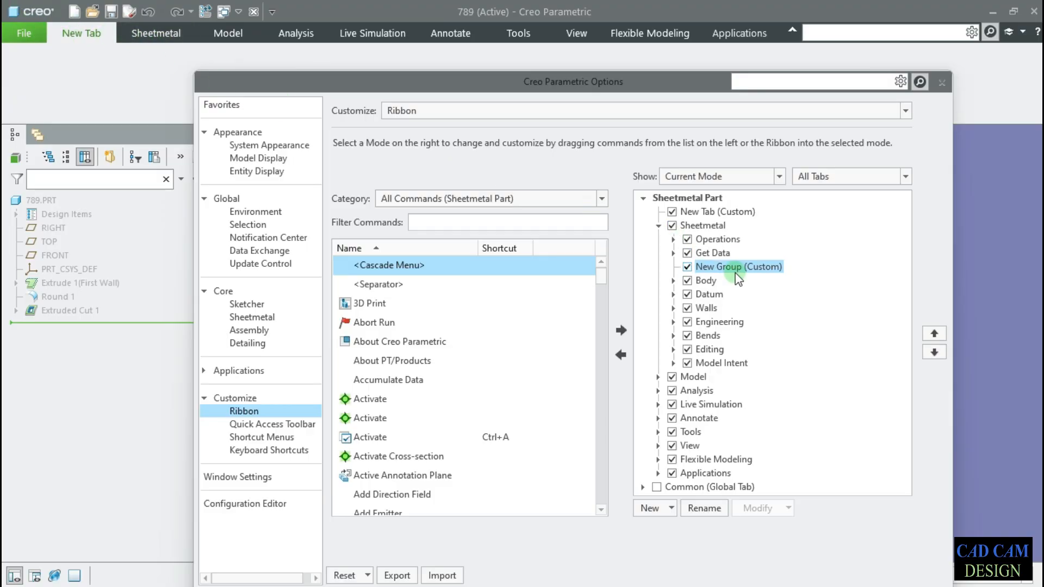
left_click(932, 352)
left_click(932, 352)
Move the new custom tab down the tab order so it sits between Annotate and Tools.
left_click(718, 212)
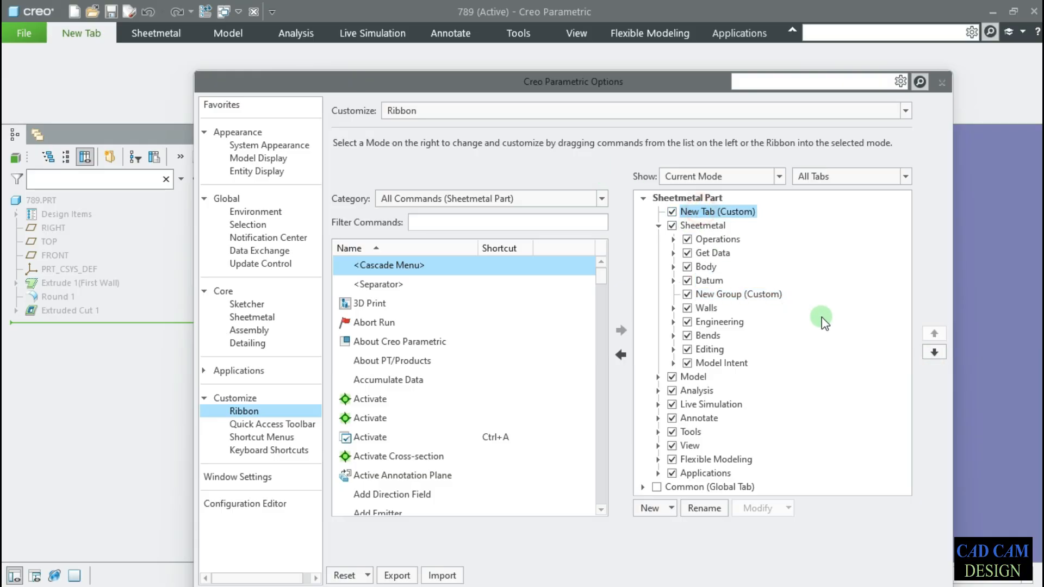
left_click(934, 349)
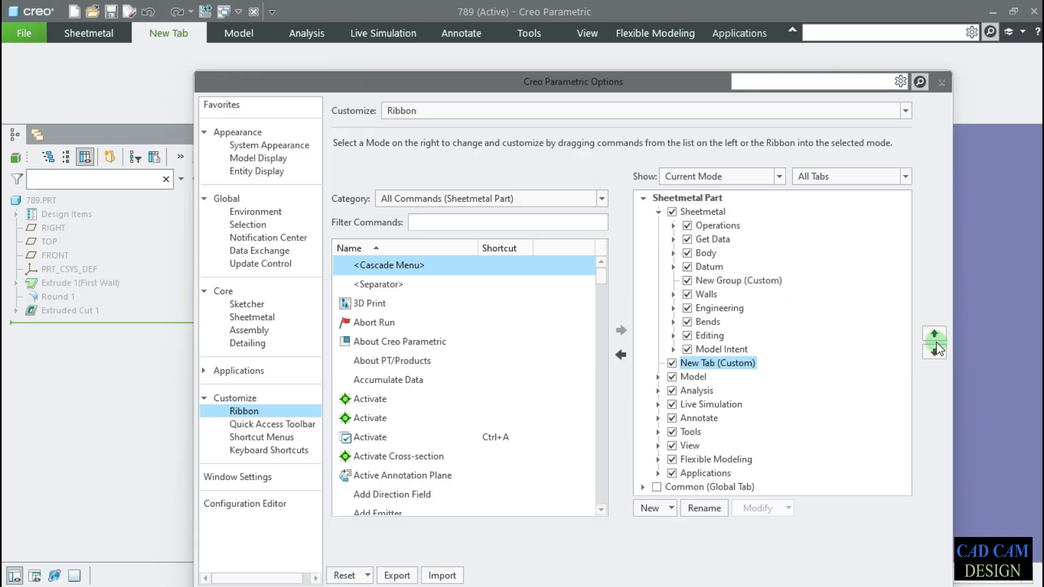
left_click(935, 353)
left_click(935, 353)
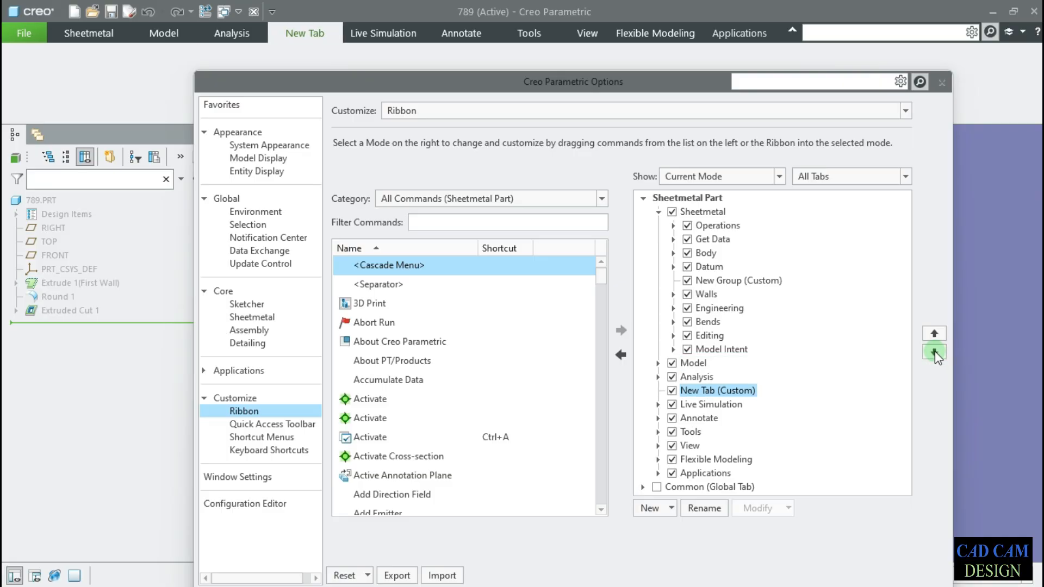
left_click(934, 352)
Rename the new custom tab as xyz.
left_click_drag(758, 419, 757, 420)
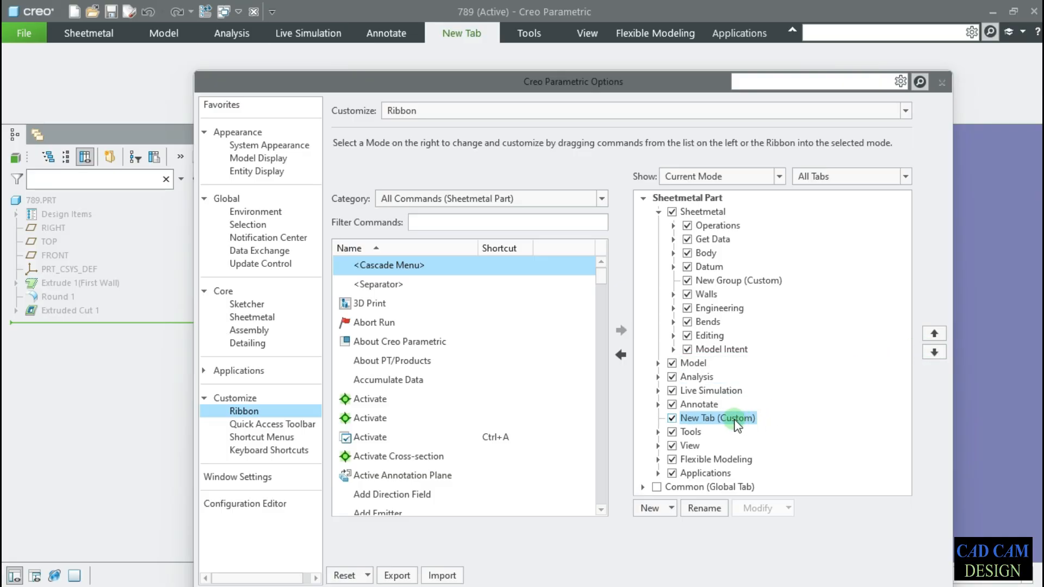
right_click(745, 419)
left_click(765, 466)
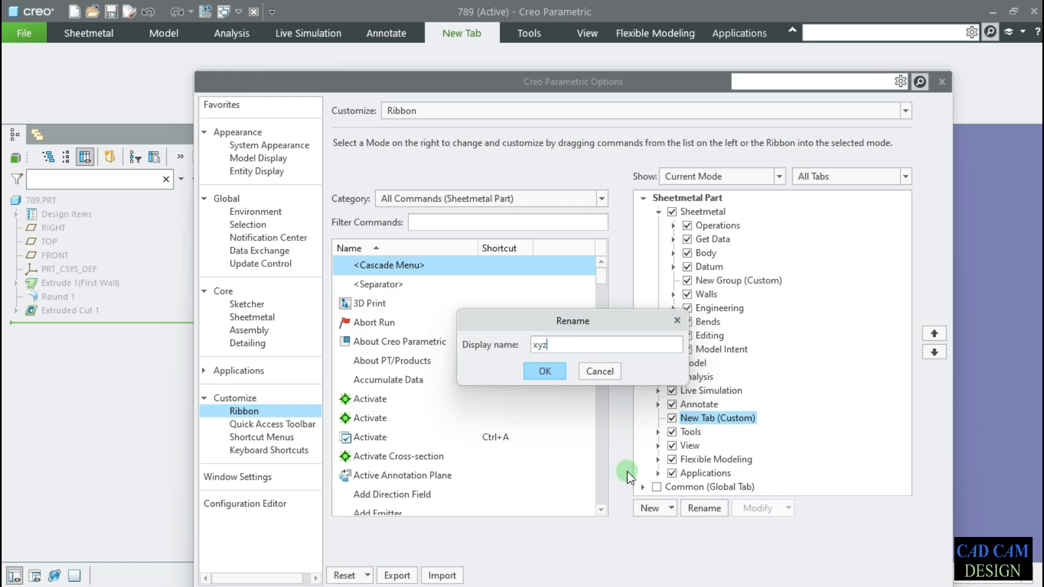
left_click(545, 371)
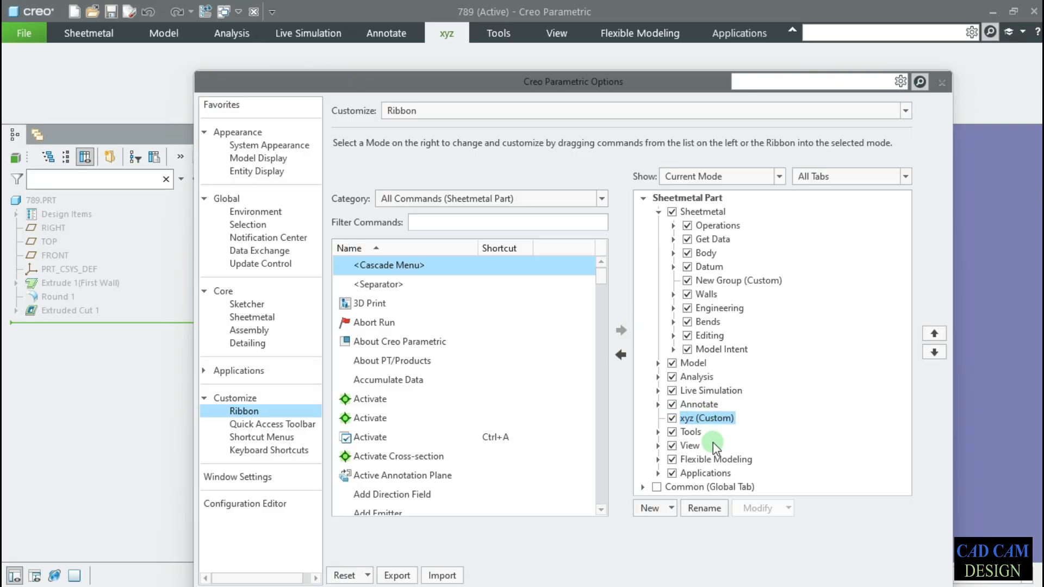
Try to add the Activate and Align Dimensions commands directly to the xyz tab, and collapse the Sheetmetal group list.
left_click(370, 399)
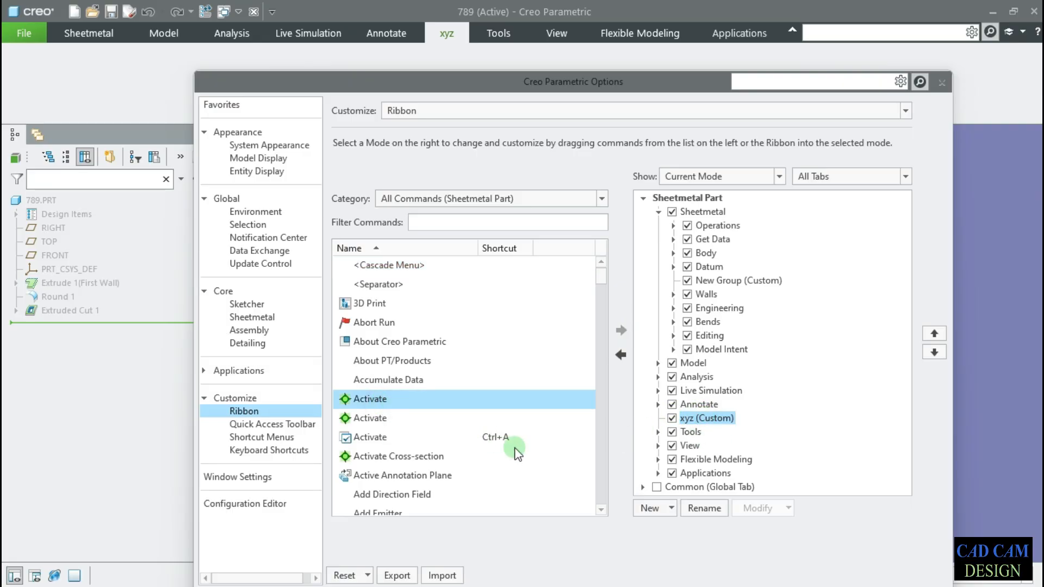
left_click_drag(375, 402, 688, 417)
scroll(391, 413, "down", 5)
left_click(395, 342)
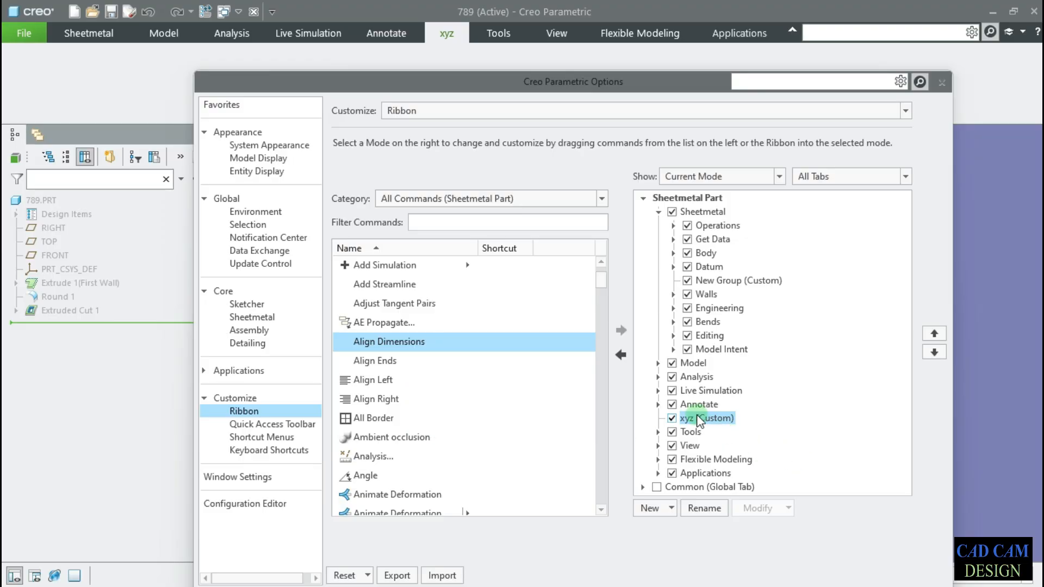
left_click(659, 211)
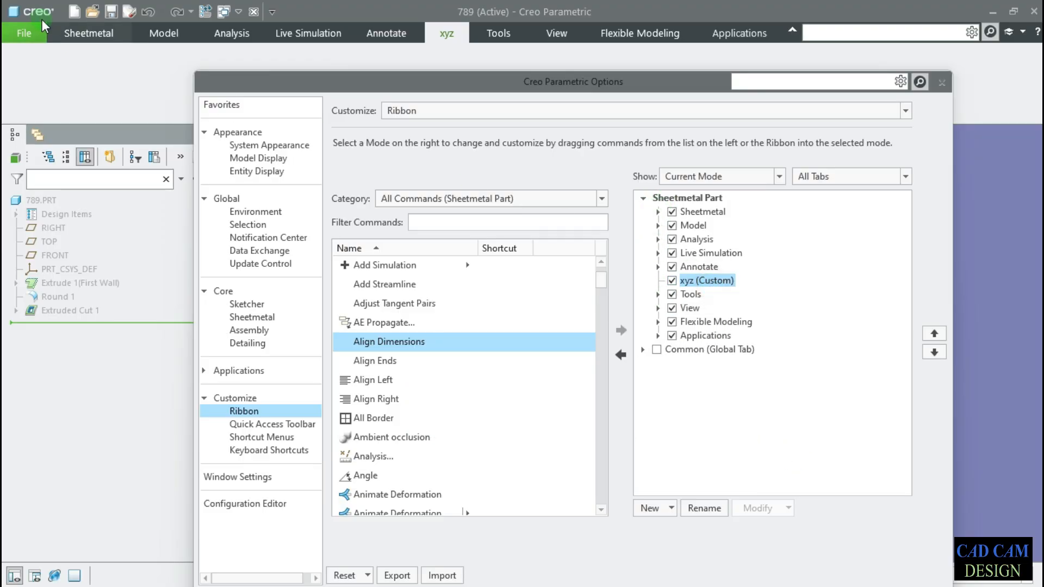
Add a new group to the custom xyz tab.
scroll(392, 419, "down", 4)
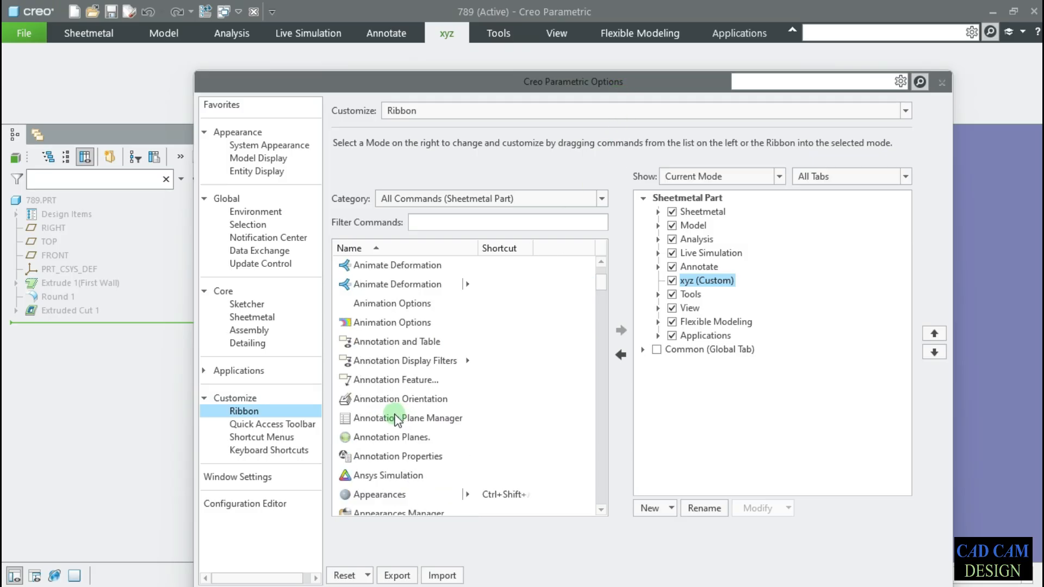
left_click(360, 400)
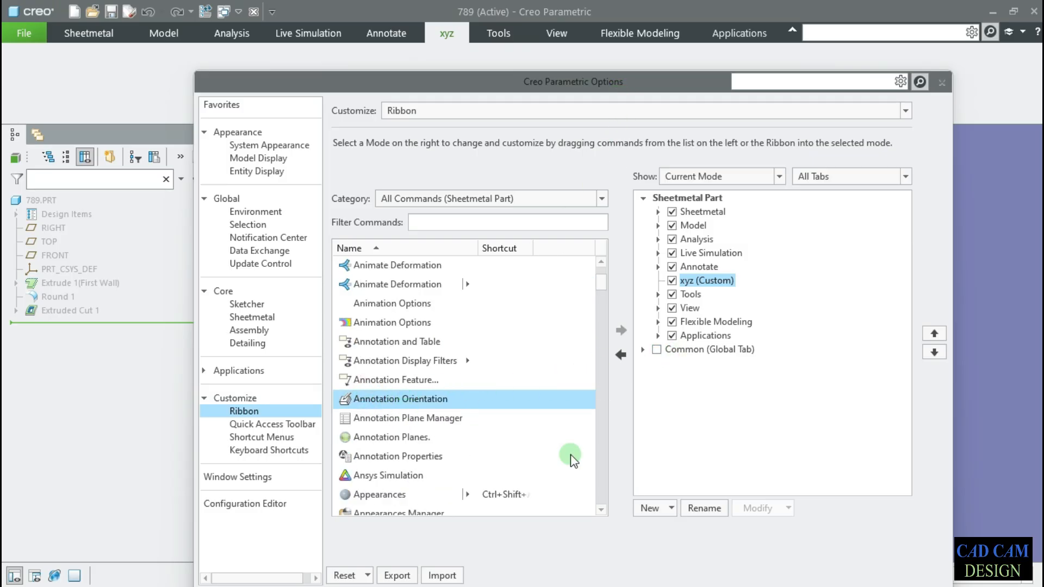
left_click(714, 281)
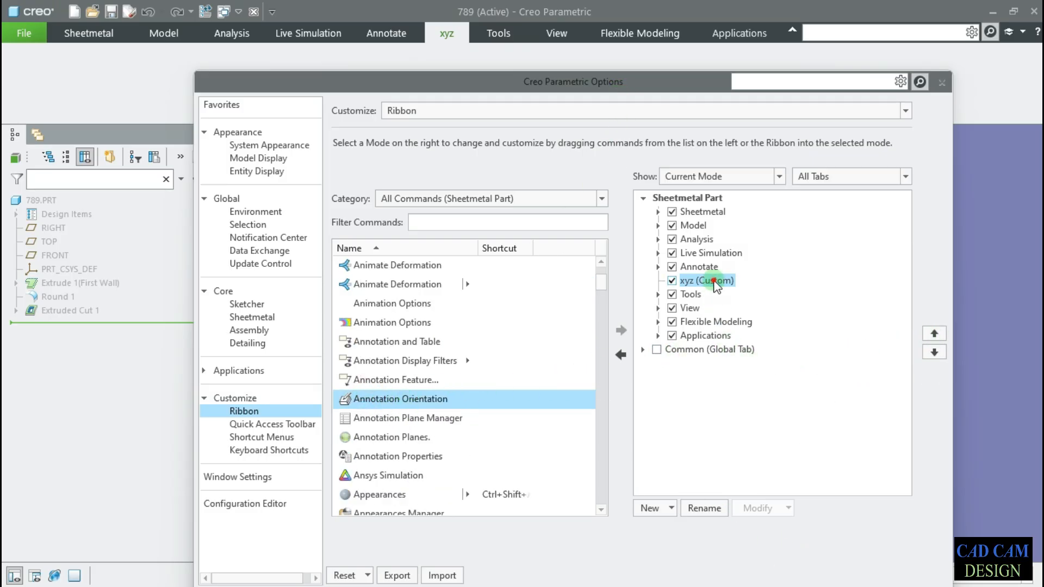
right_click(714, 283)
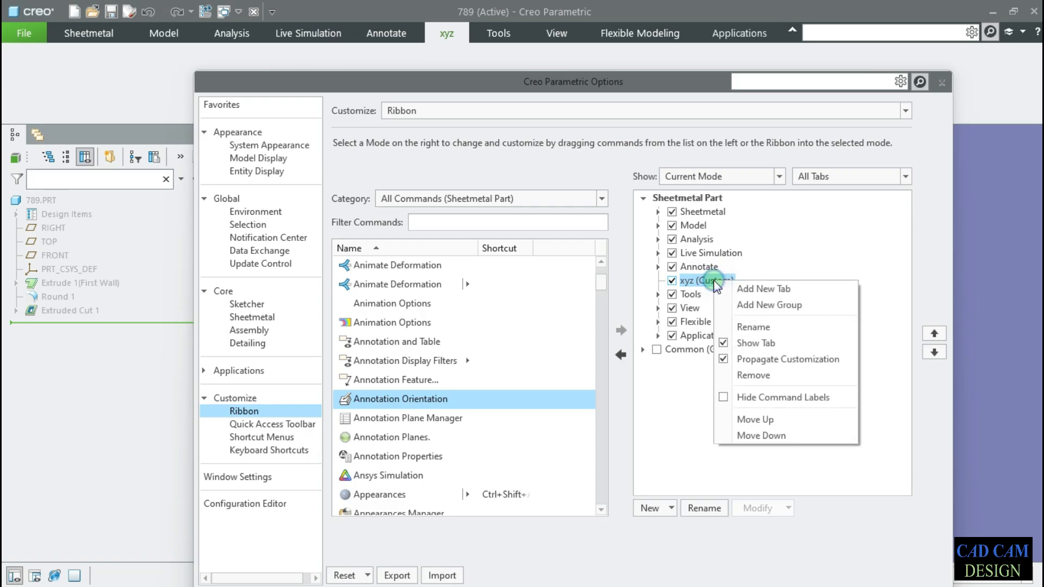
left_click(742, 305)
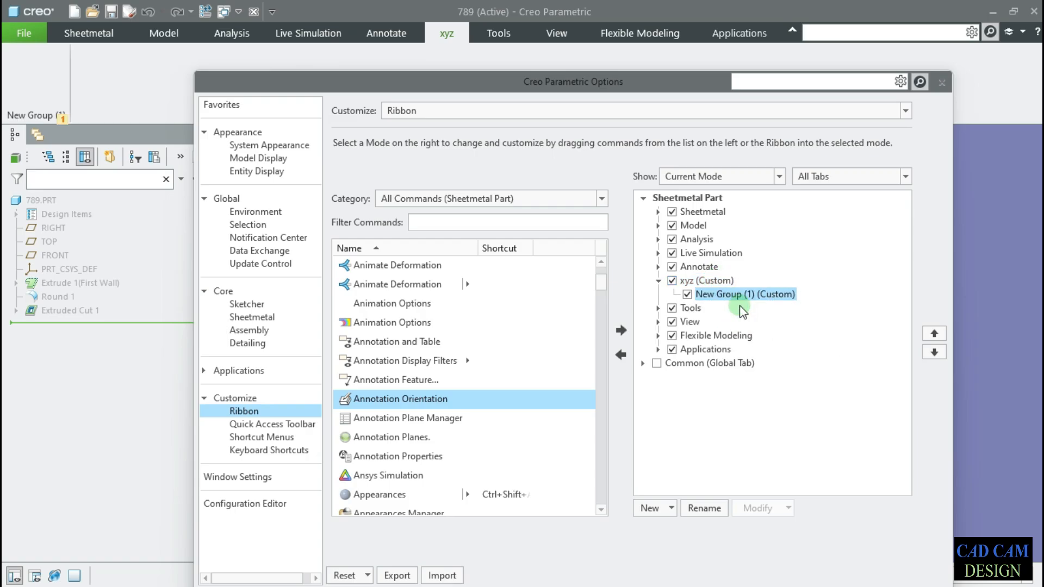
Rename the new group in the xyz tab as 123.
left_click_drag(214, 79, 334, 47)
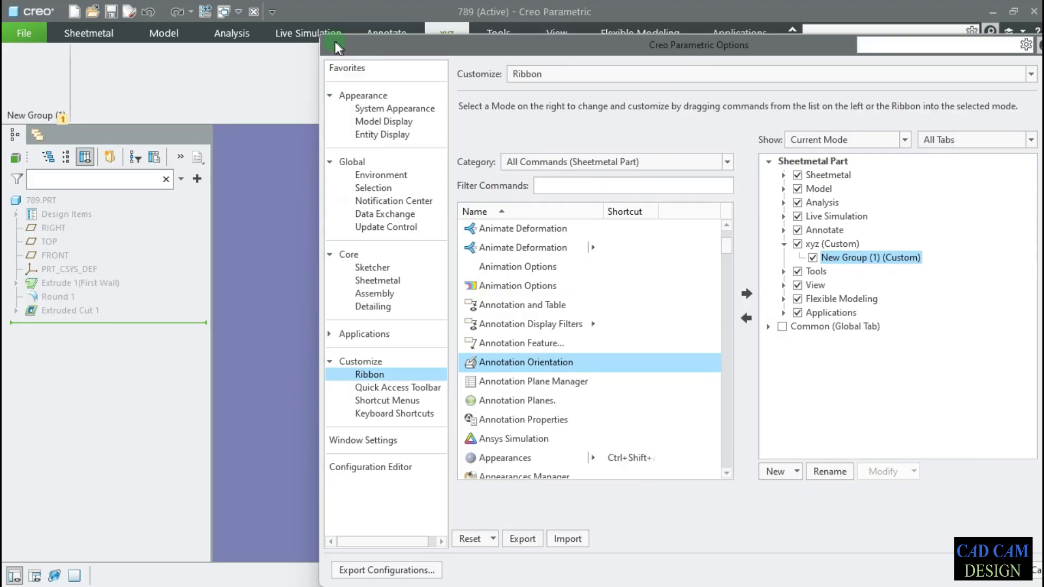
right_click(862, 258)
left_click(897, 337)
type("123")
key("Return")
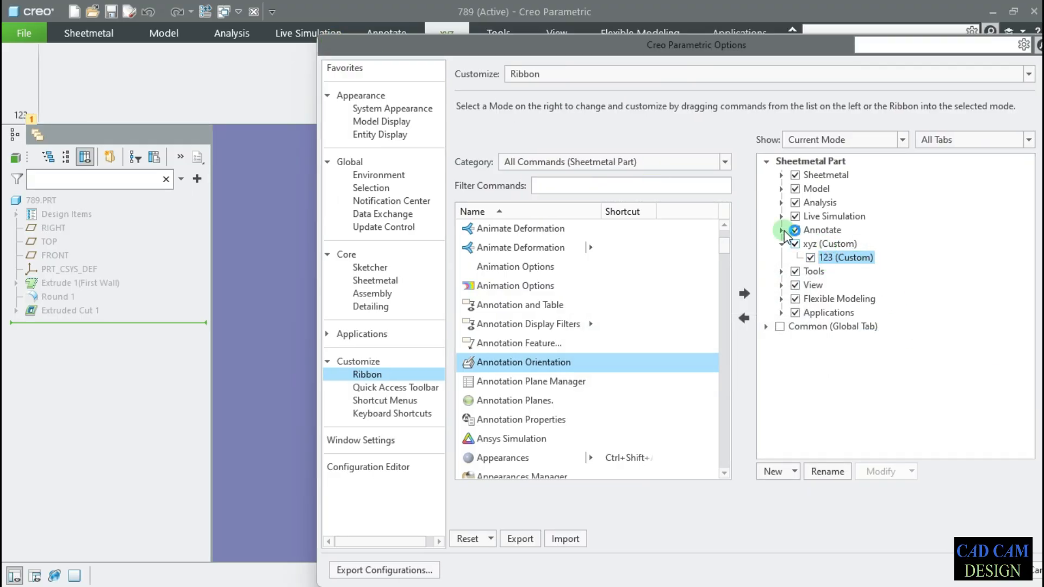
Check the groups of the Annotate tab and add the Assign To Component command to the 123 group.
left_click_drag(449, 41, 439, 86)
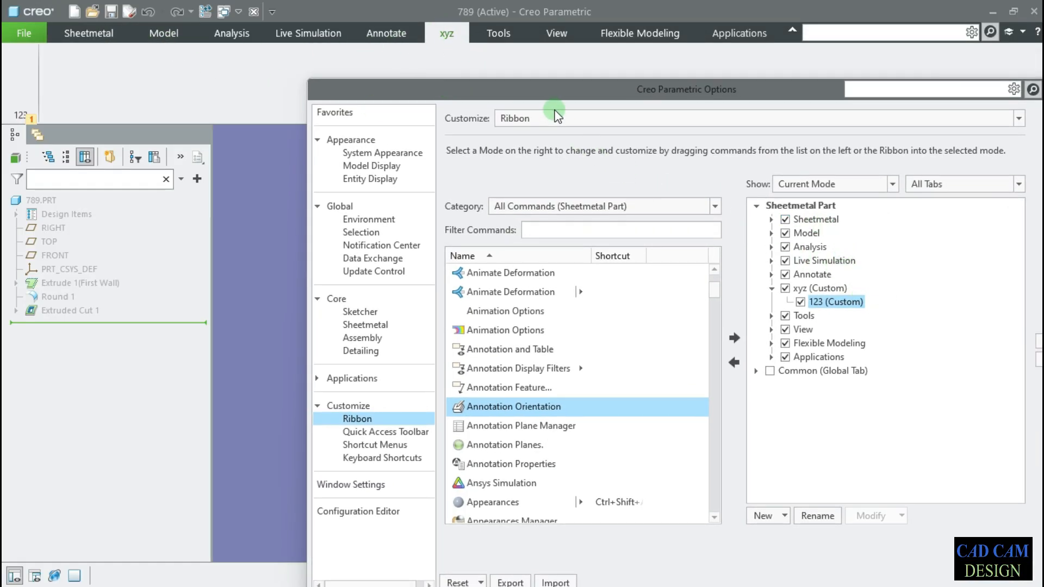
left_click_drag(609, 89, 544, 87)
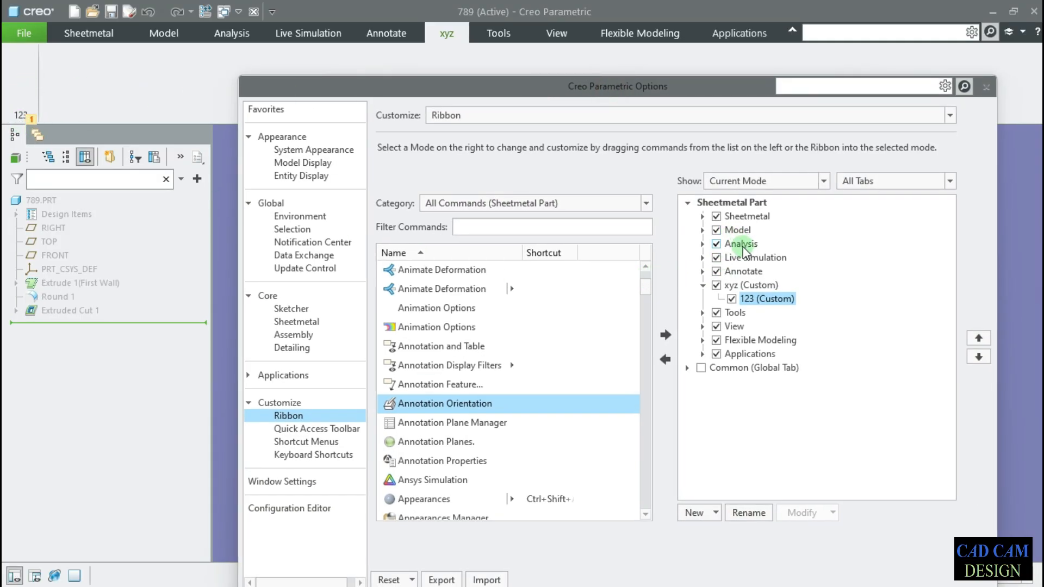
left_click(702, 271)
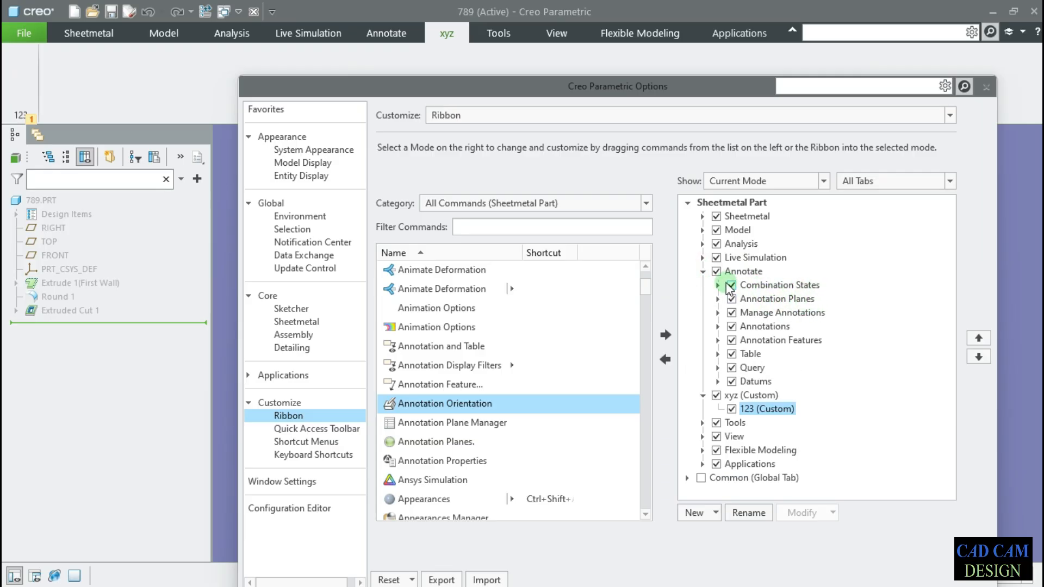
left_click(703, 272)
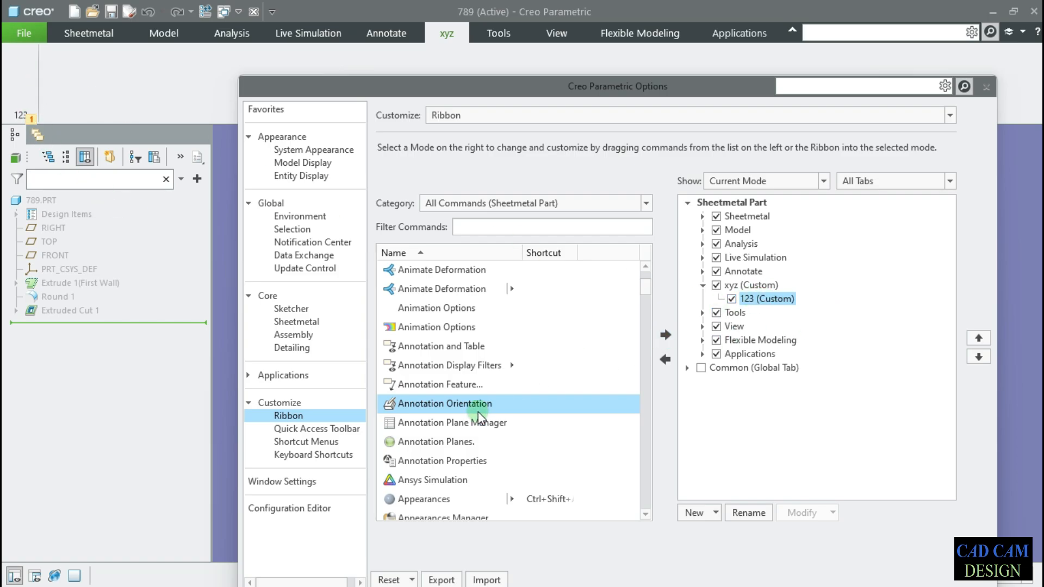
scroll(477, 418, "down", 4)
left_click(433, 346)
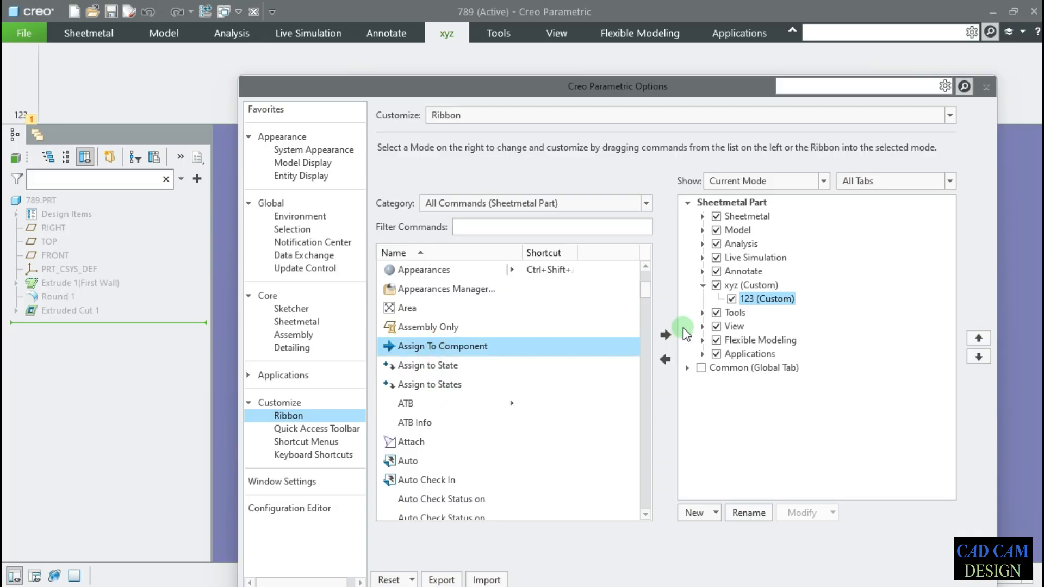
left_click(665, 335)
Add the Ball and Bend Back commands to the 123 group and accept the ribbon customization.
scroll(441, 414, "down", 5)
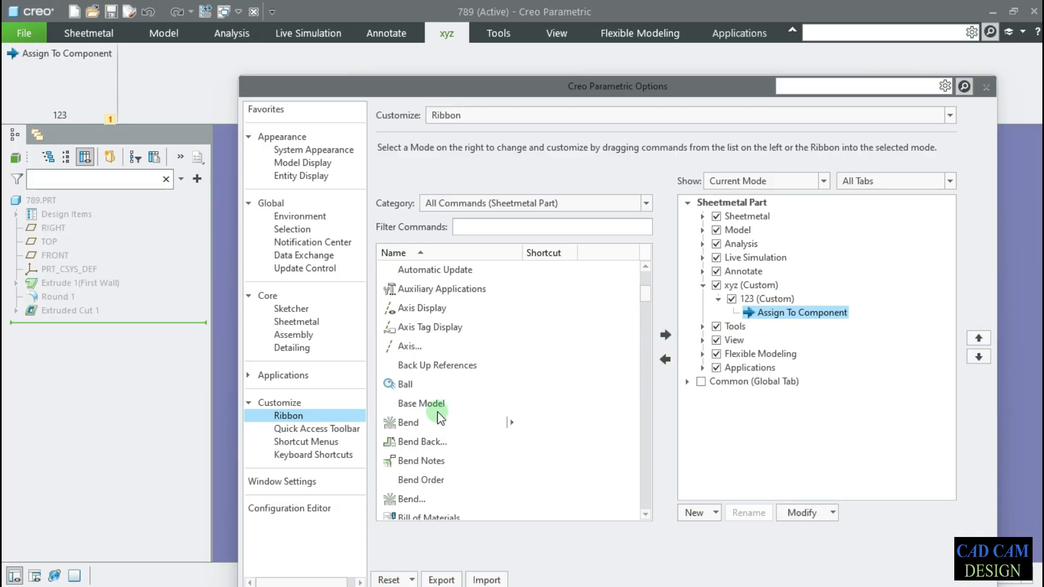
left_click(406, 384)
left_click(666, 334)
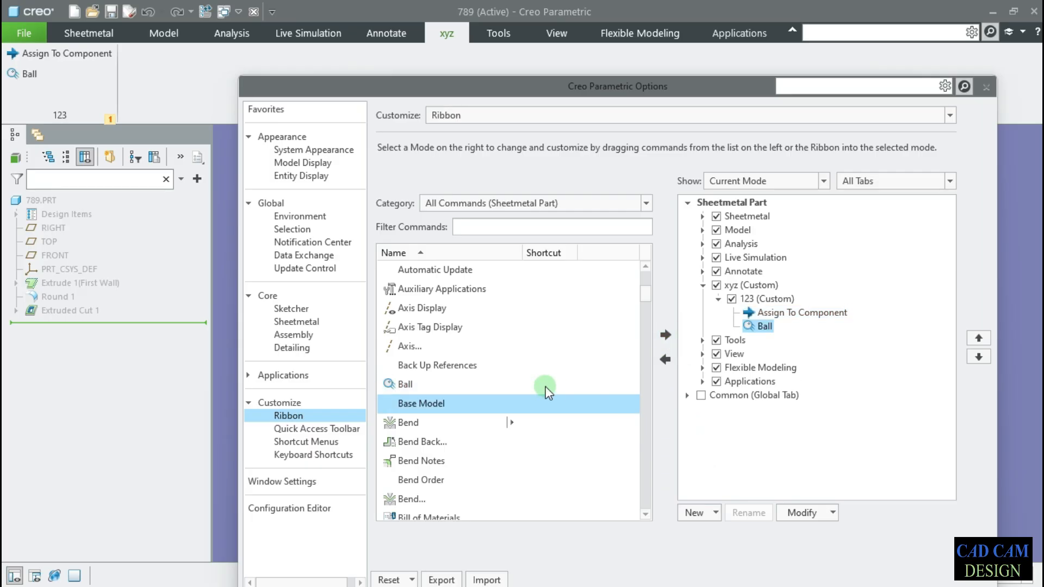
scroll(449, 353, "down", 3)
left_click(422, 271)
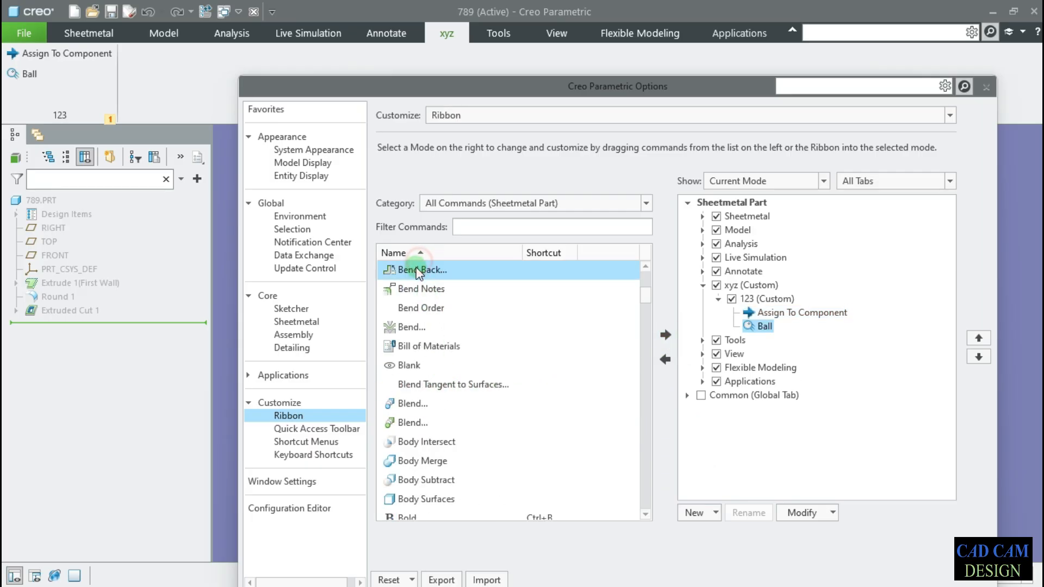
left_click(666, 335)
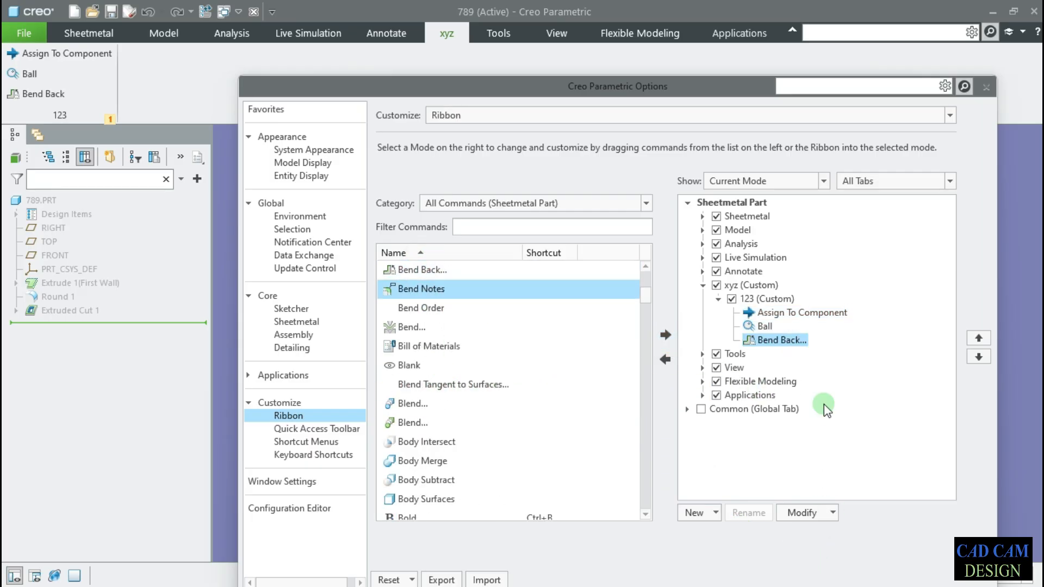
left_click_drag(763, 91, 703, 18)
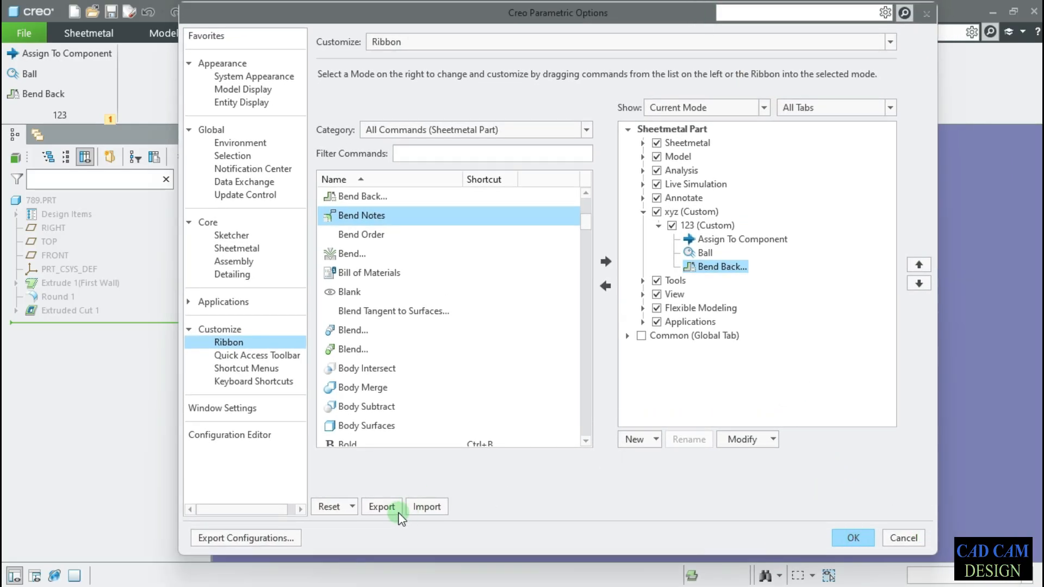
left_click(855, 539)
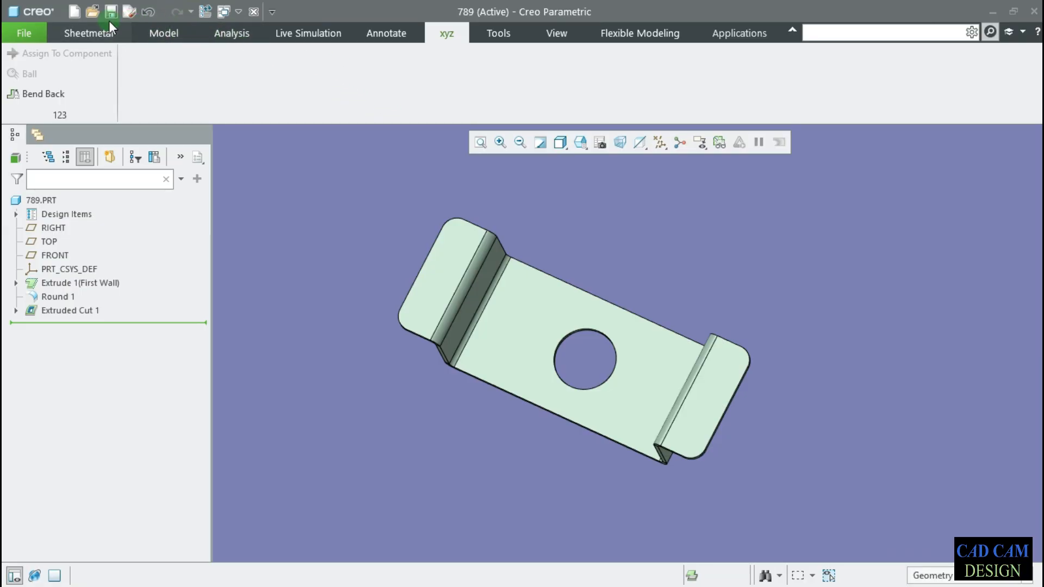
Compare the Sheetmetal, Analysis, Tools and View ribbon tabs with the custom xyz tab.
left_click(447, 35)
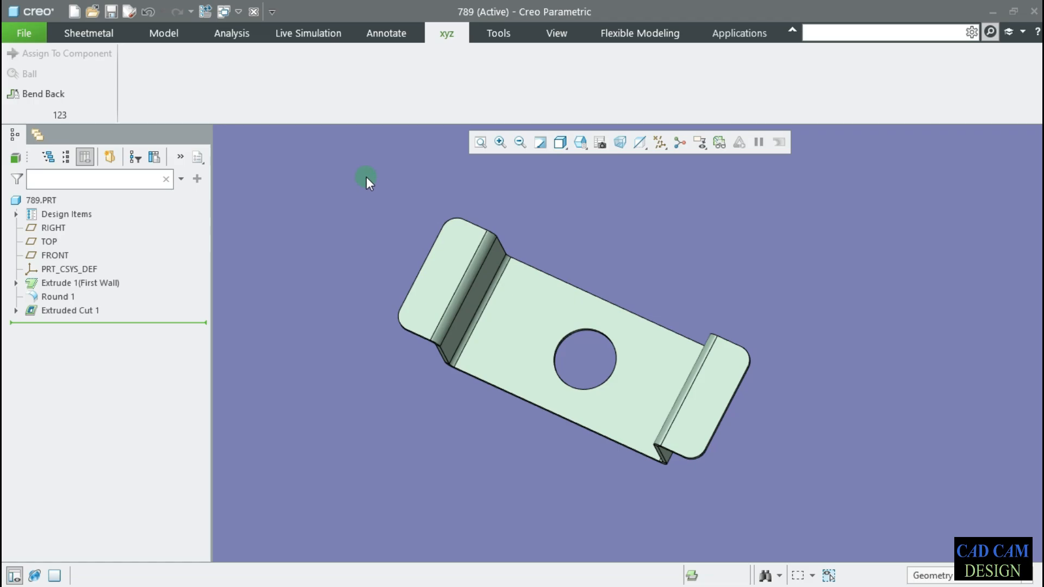
left_click(84, 35)
left_click(234, 34)
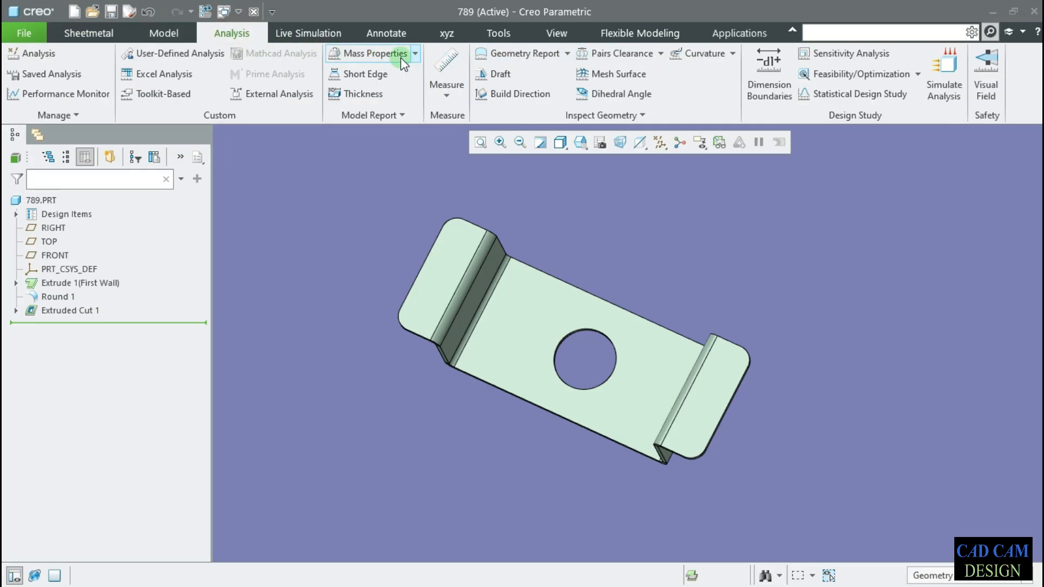
left_click(504, 33)
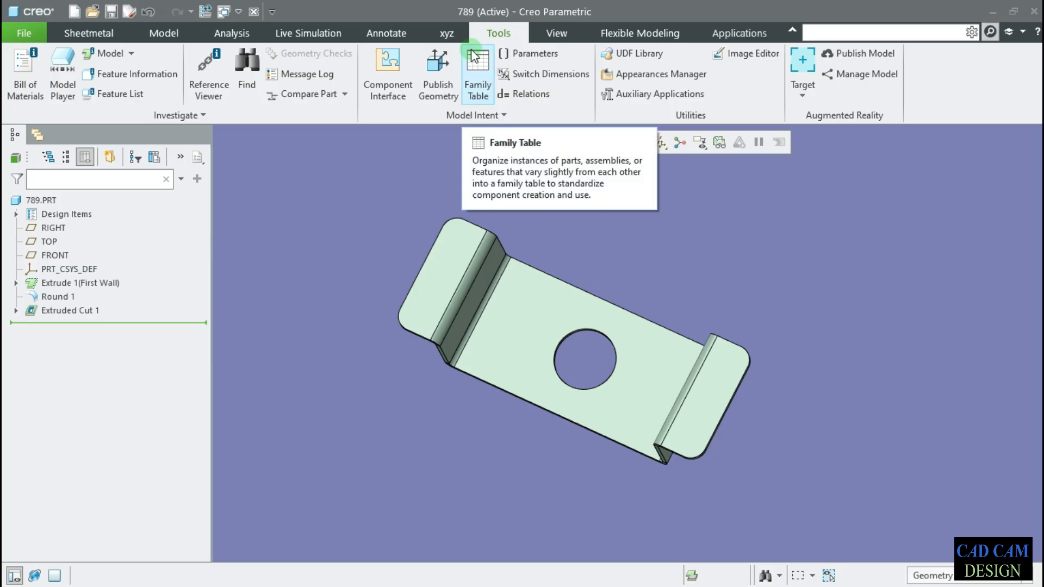
left_click(556, 33)
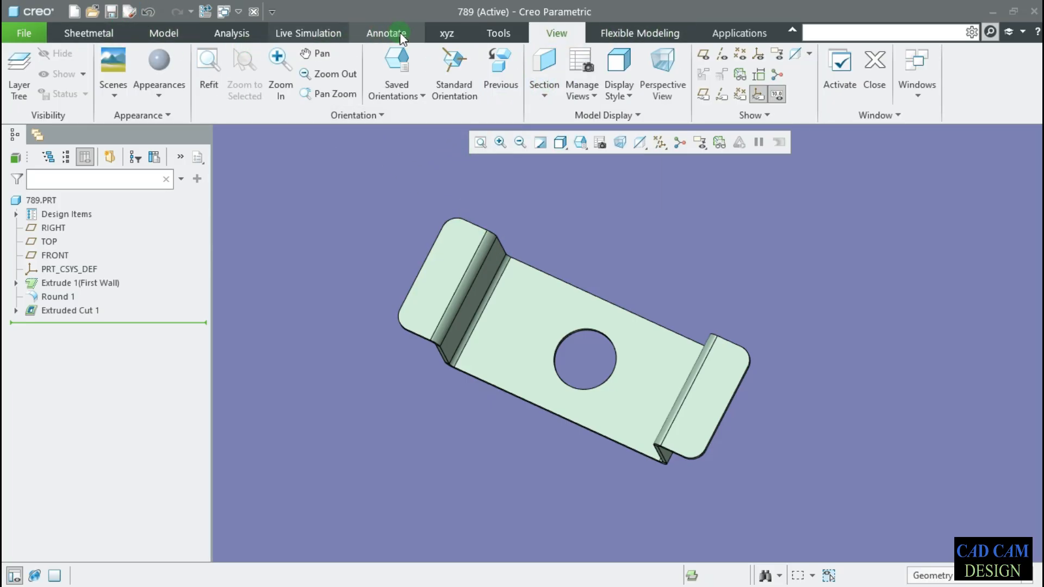
left_click(446, 32)
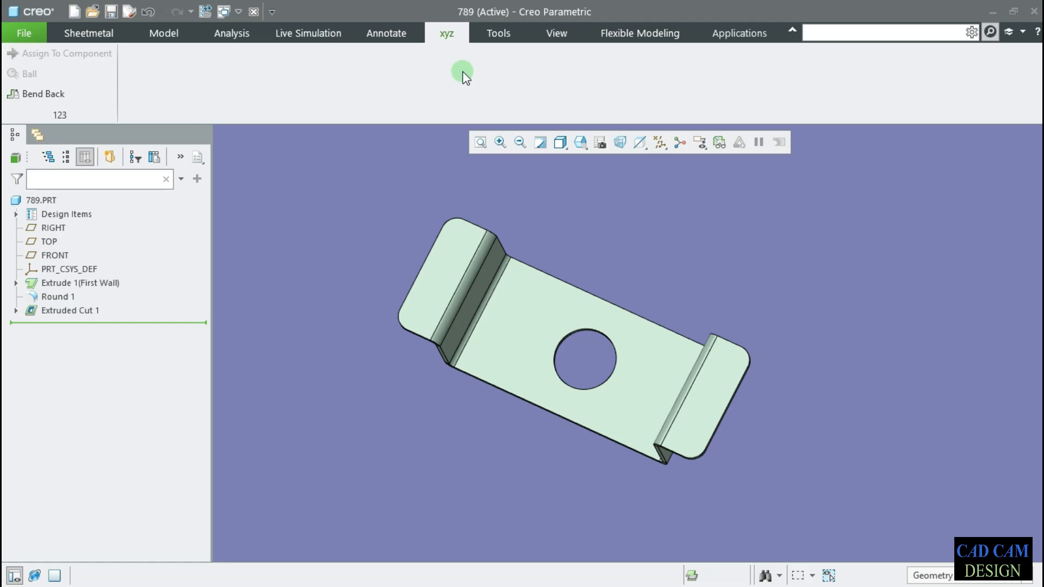
Open the program options at the Quick Access Toolbar customization page, keeping the toolbar itself in view.
left_click(16, 29)
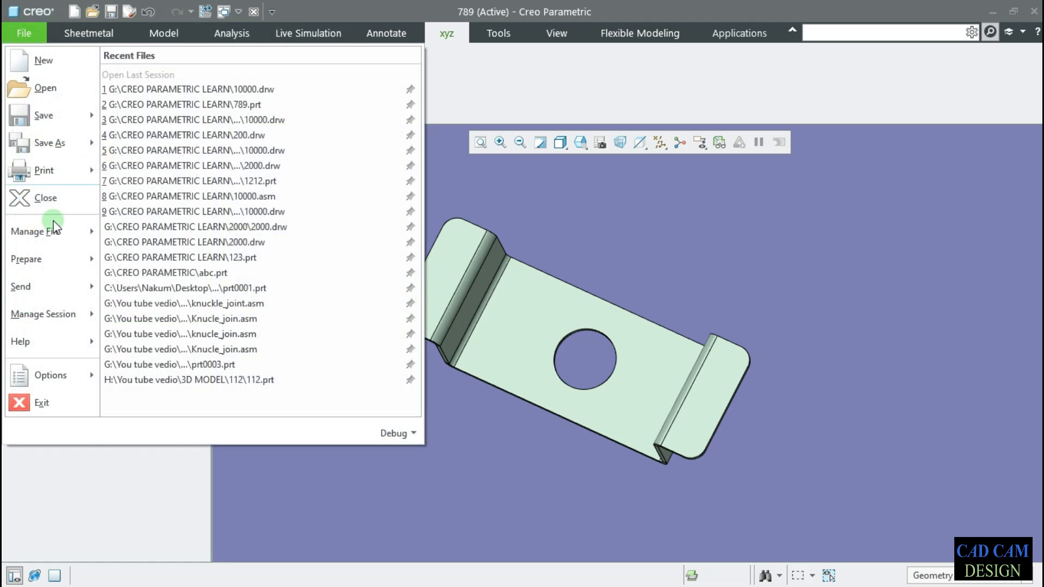
mouse_move(51, 374)
left_click(174, 82)
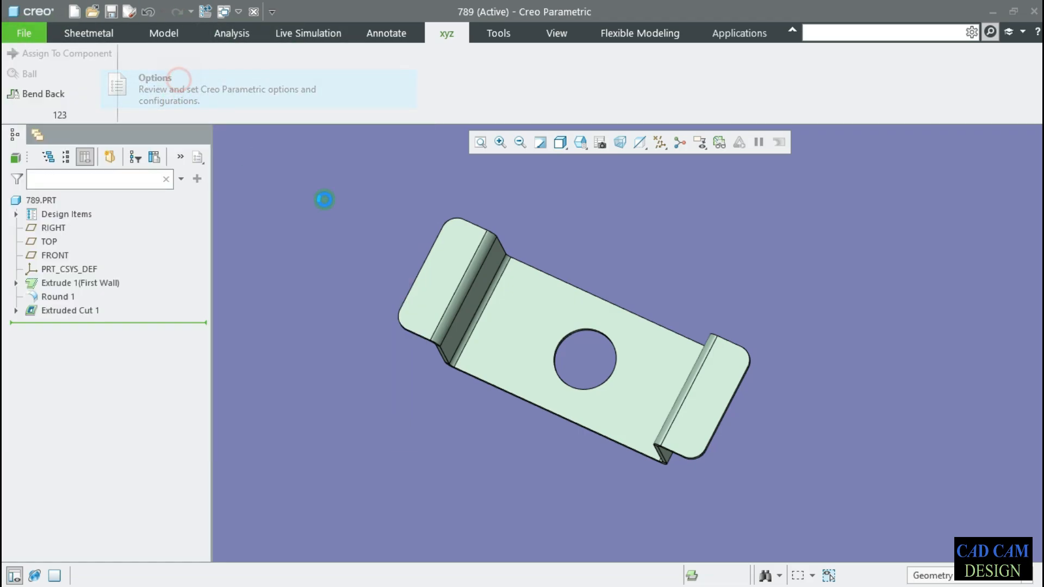
left_click(204, 373)
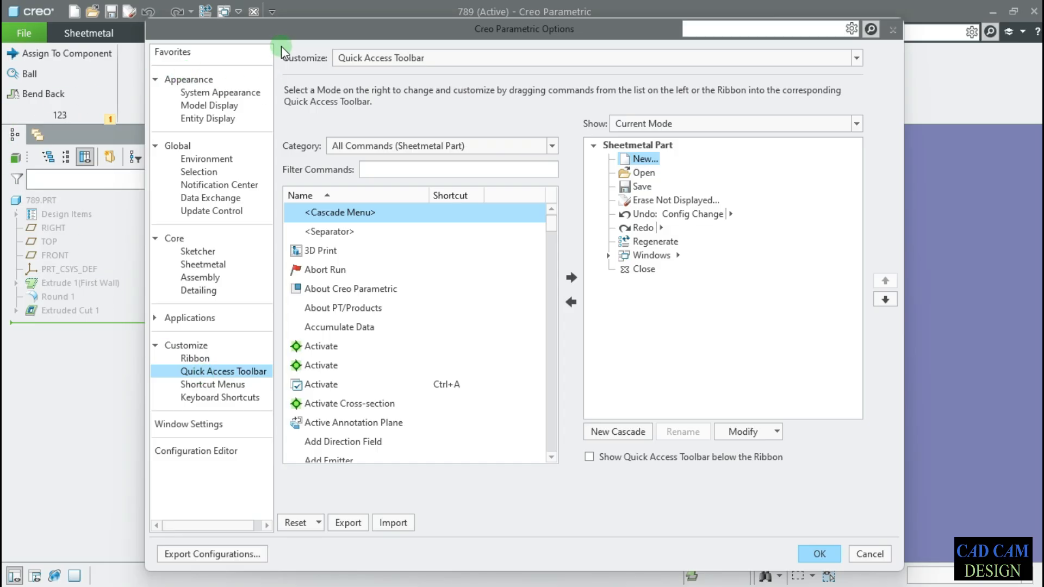
left_click_drag(310, 19, 305, 57)
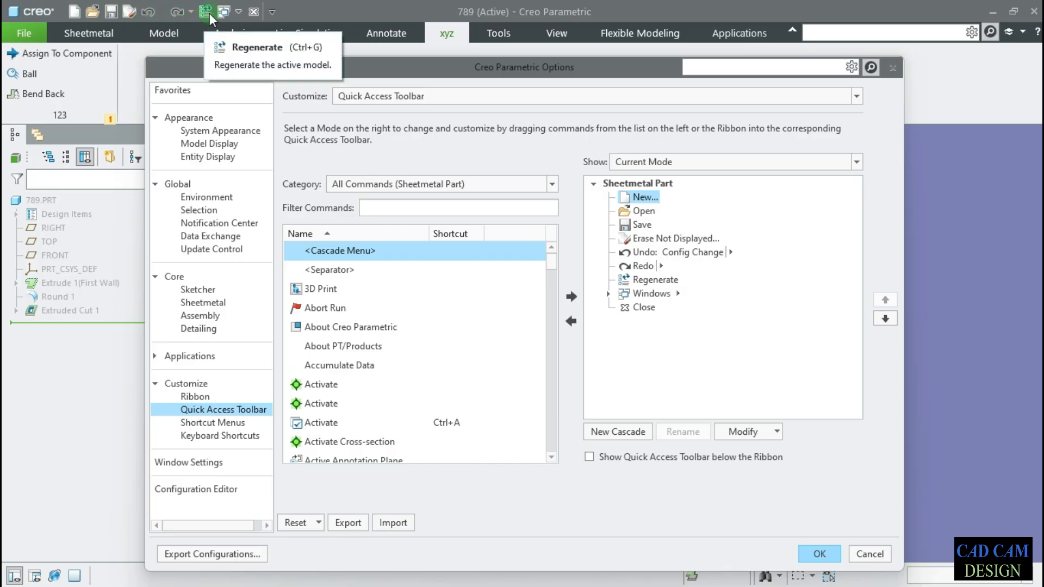
Examine the open windows listed by the Quick Access Toolbar's Windows command and close the program options.
left_click(240, 10)
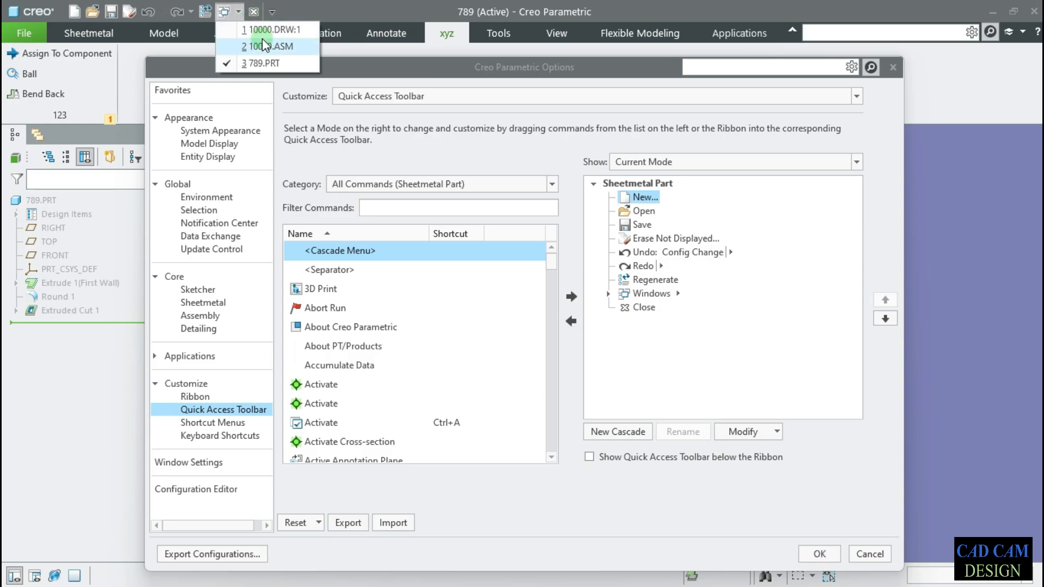
mouse_move(263, 43)
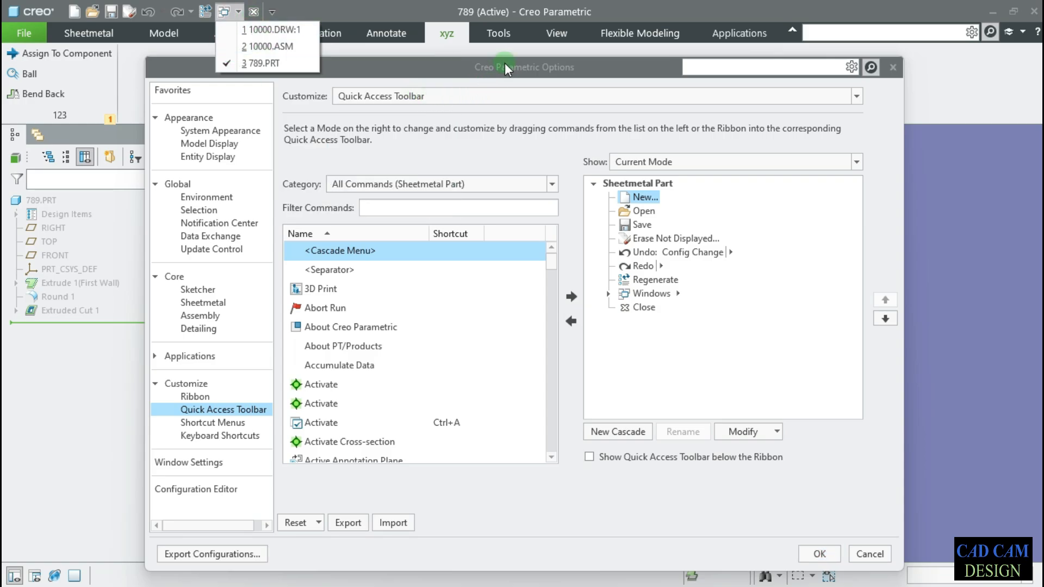
left_click(889, 74)
left_click(892, 67)
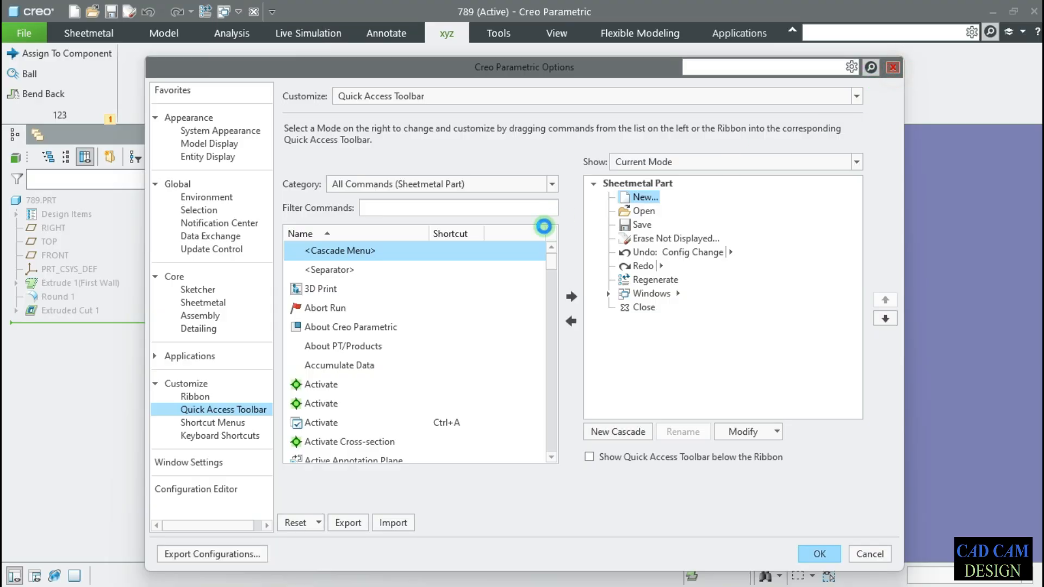
Activate the 10000.ASM assembly window and then the 10000.DRW drawing window using the Windows command.
left_click(239, 11)
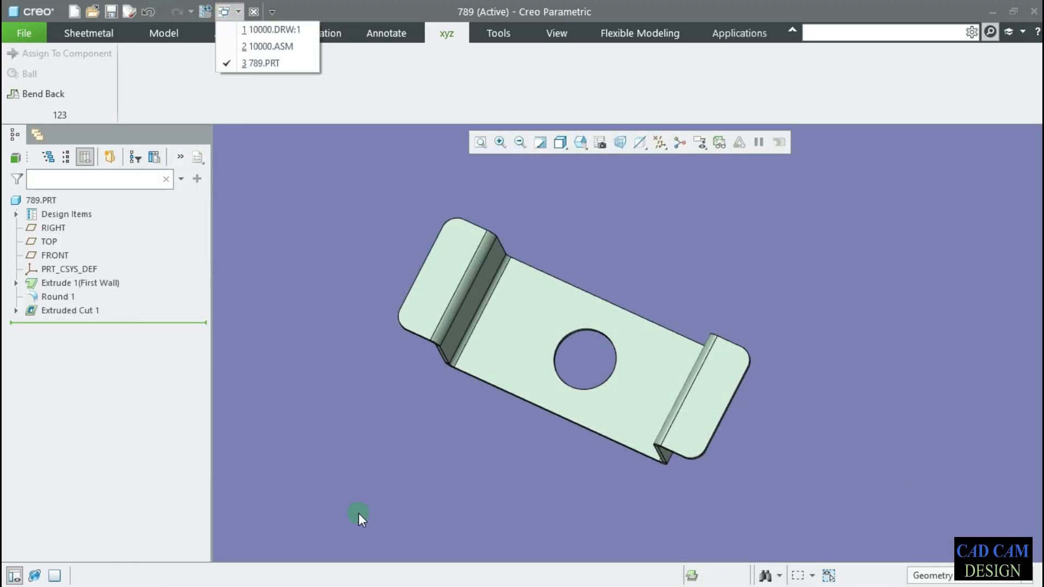
mouse_move(367, 569)
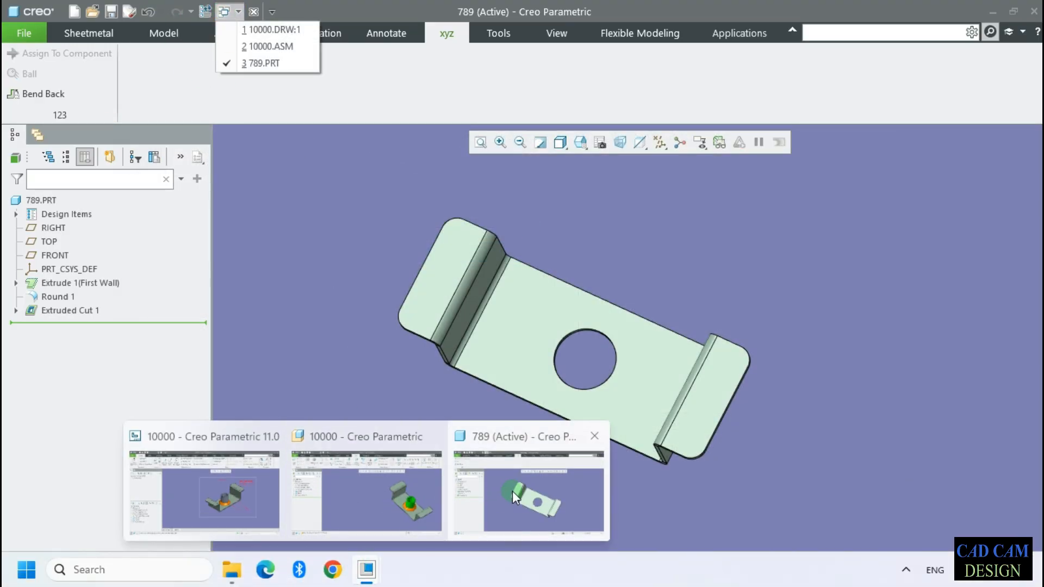
left_click(513, 491)
left_click(232, 10)
left_click(257, 46)
left_click(237, 12)
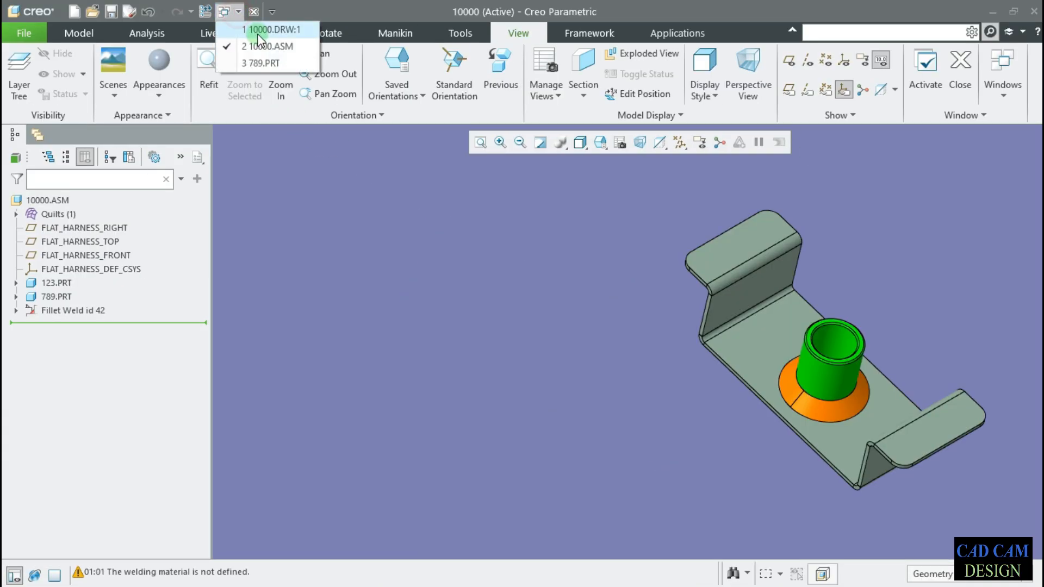
left_click(257, 33)
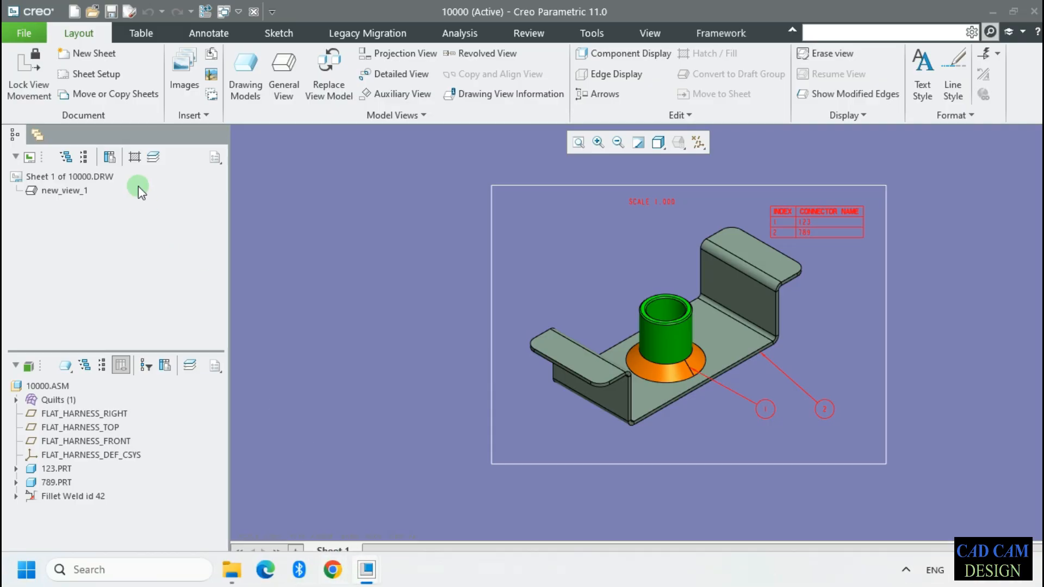
View the Quick Access Toolbar customization page in the program options, select the Shortcut Menus page and close the options.
left_click(27, 31)
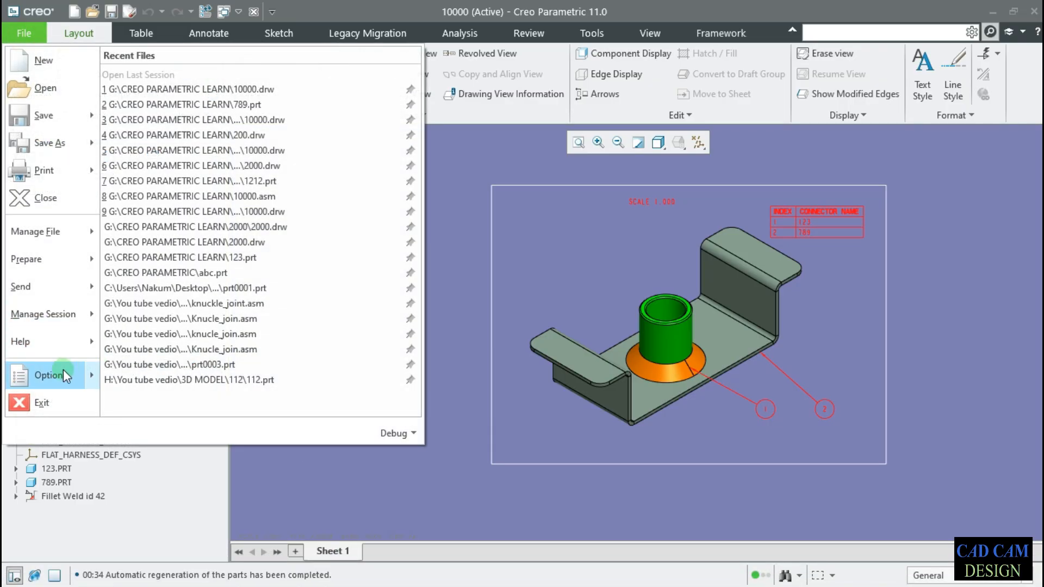
mouse_move(63, 370)
left_click(217, 93)
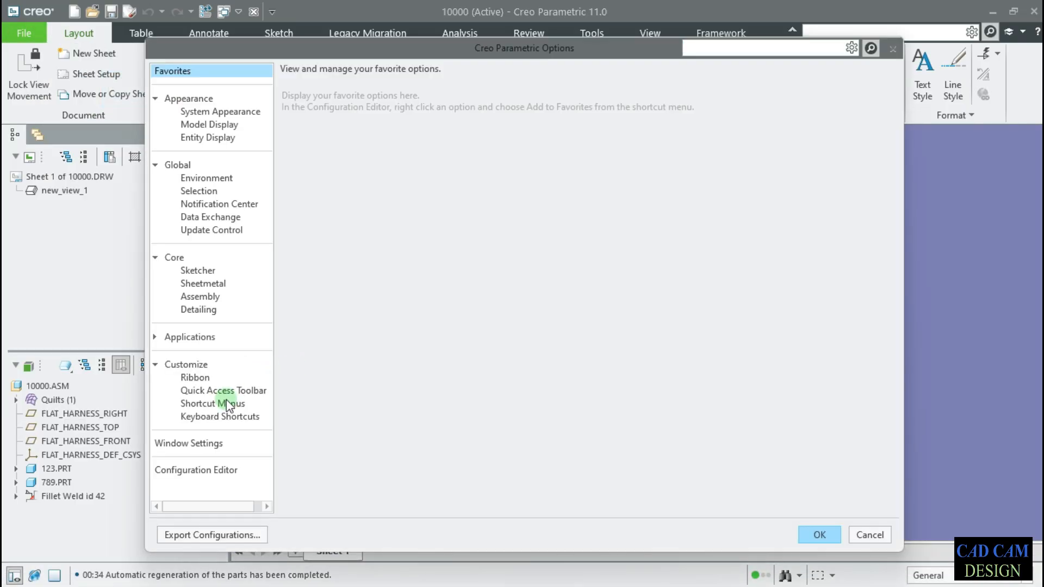
left_click(231, 403)
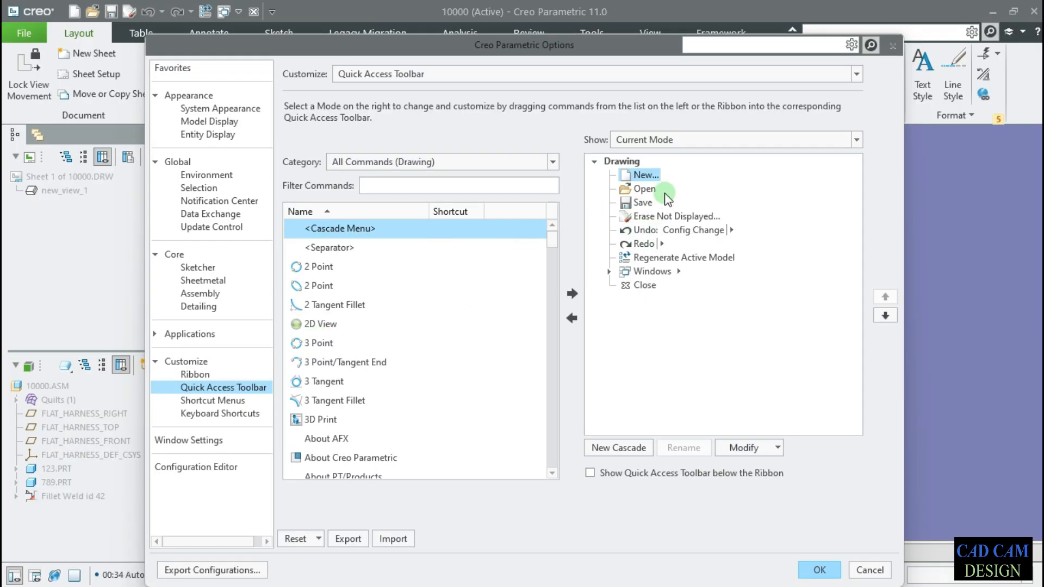
left_click(211, 403)
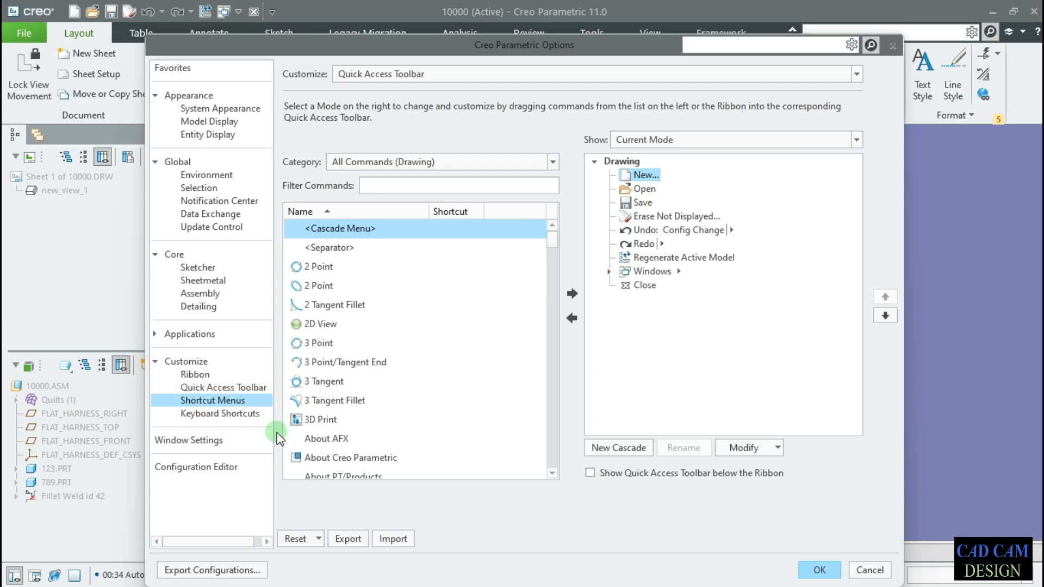
left_click(893, 45)
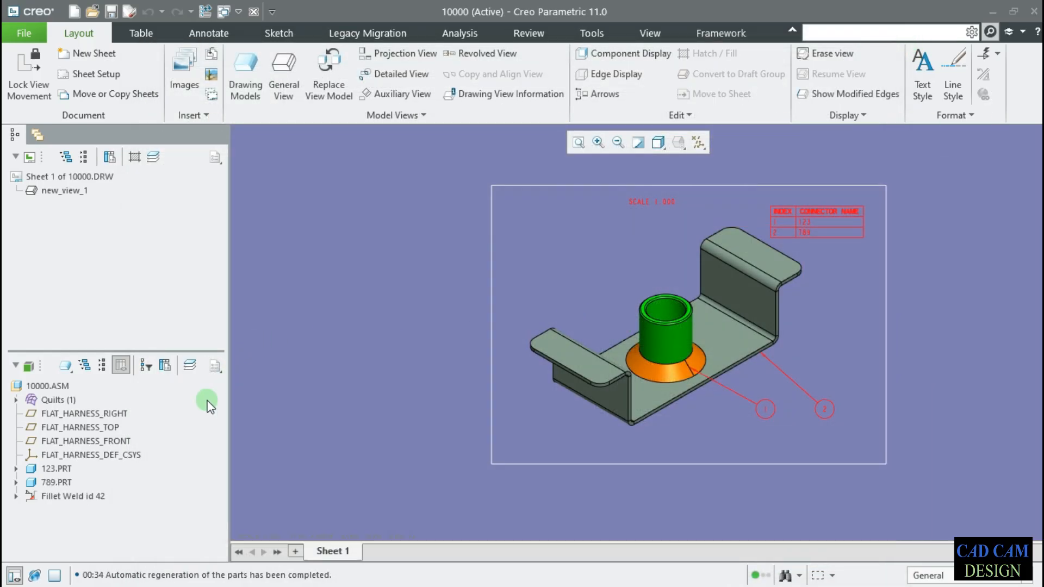
Compare the shortcut menus offered for 123.PRT in the model tree, the drawing view and the empty drawing area.
right_click(54, 471)
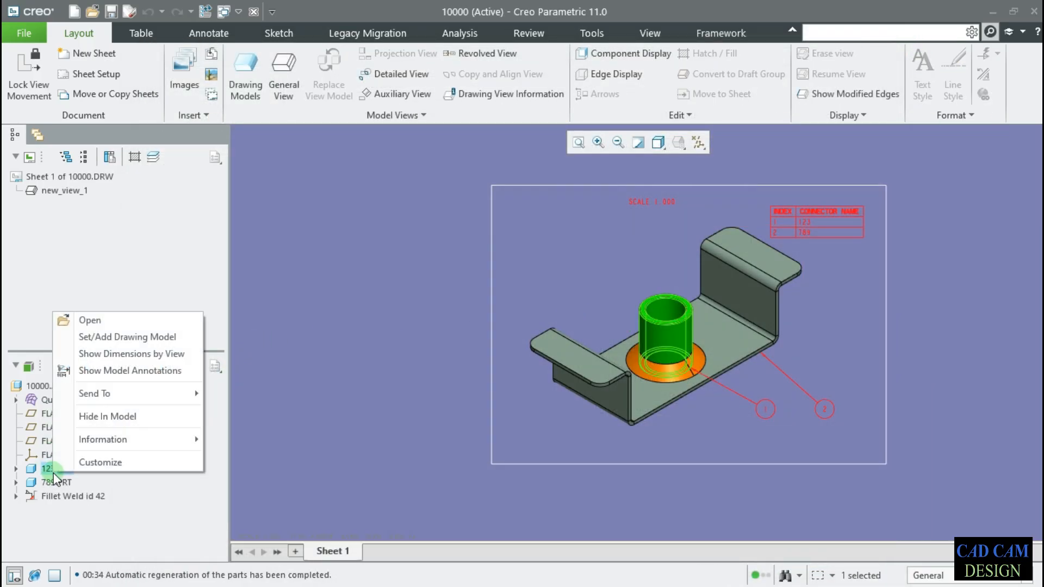
left_click(335, 287)
right_click(335, 286)
right_click(414, 216)
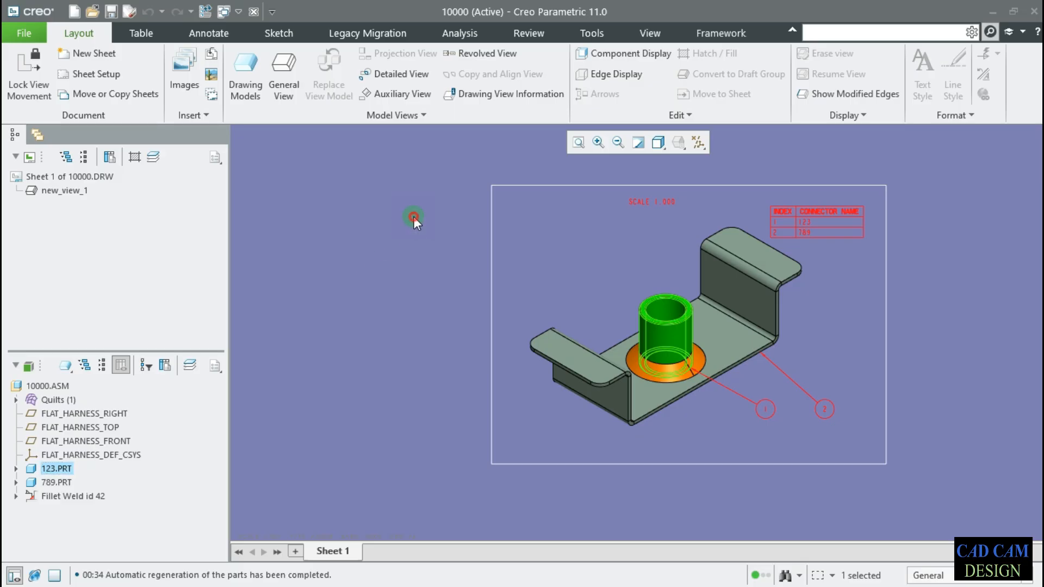
left_click(611, 317)
right_click(608, 315)
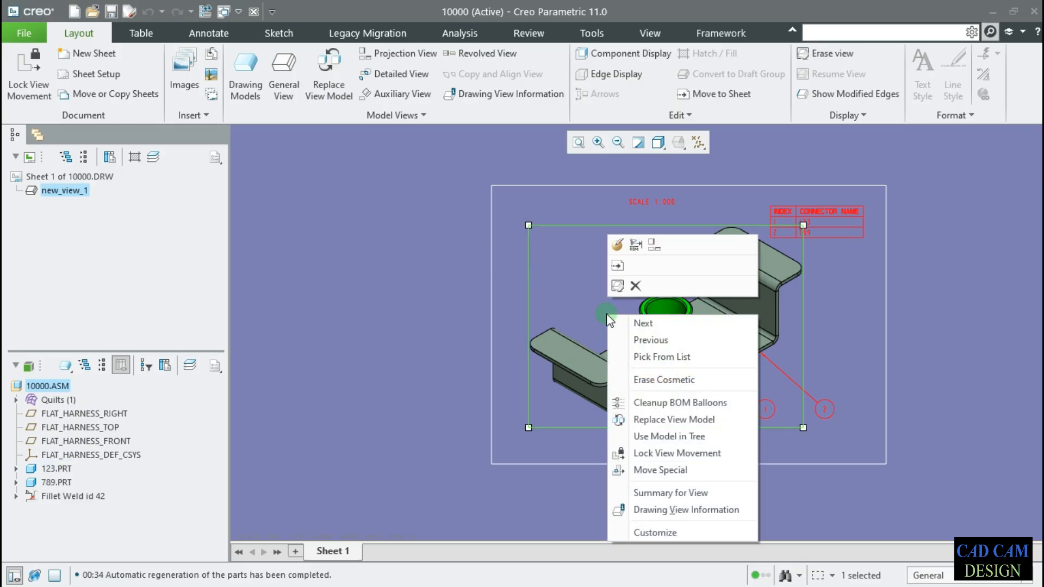
left_click(514, 326)
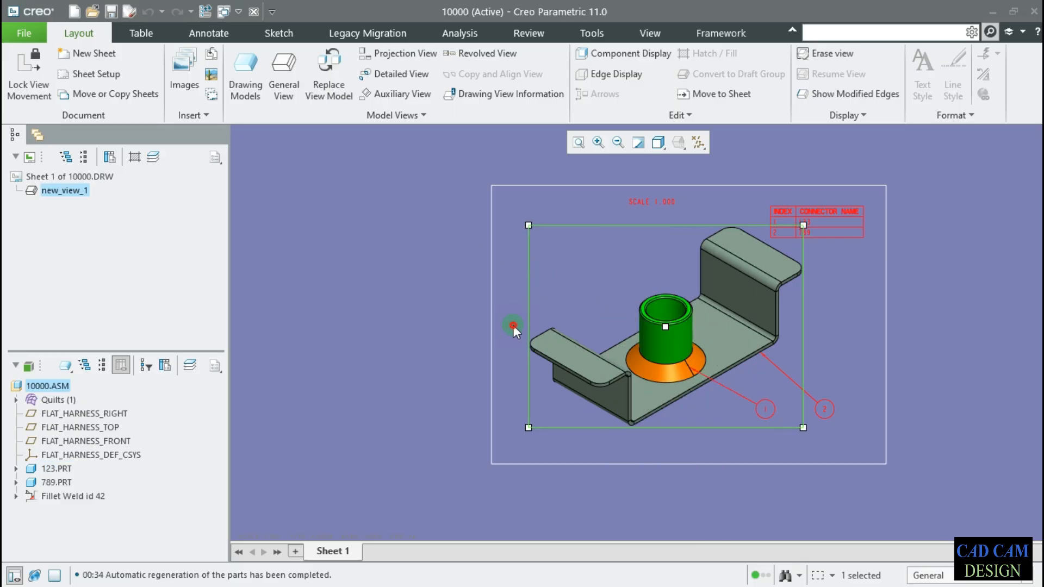
left_click(334, 288)
right_click(348, 261)
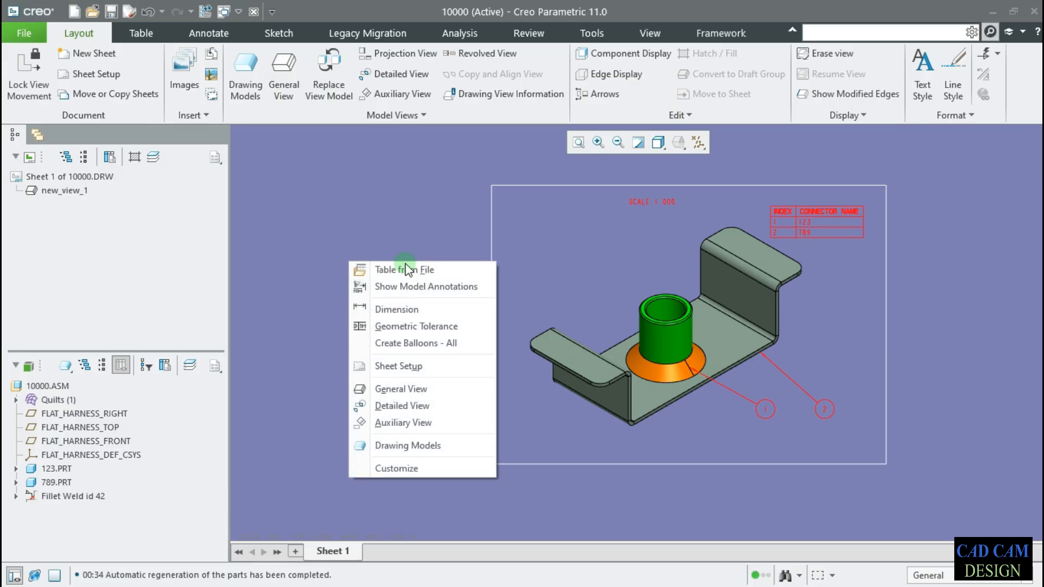
left_click(405, 197)
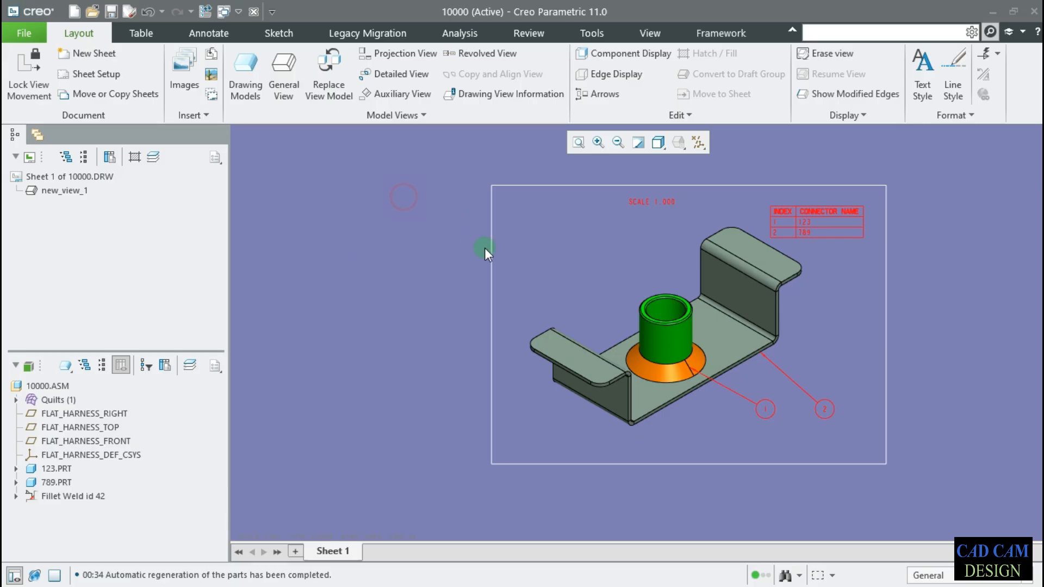
left_click(592, 292)
right_click(562, 268)
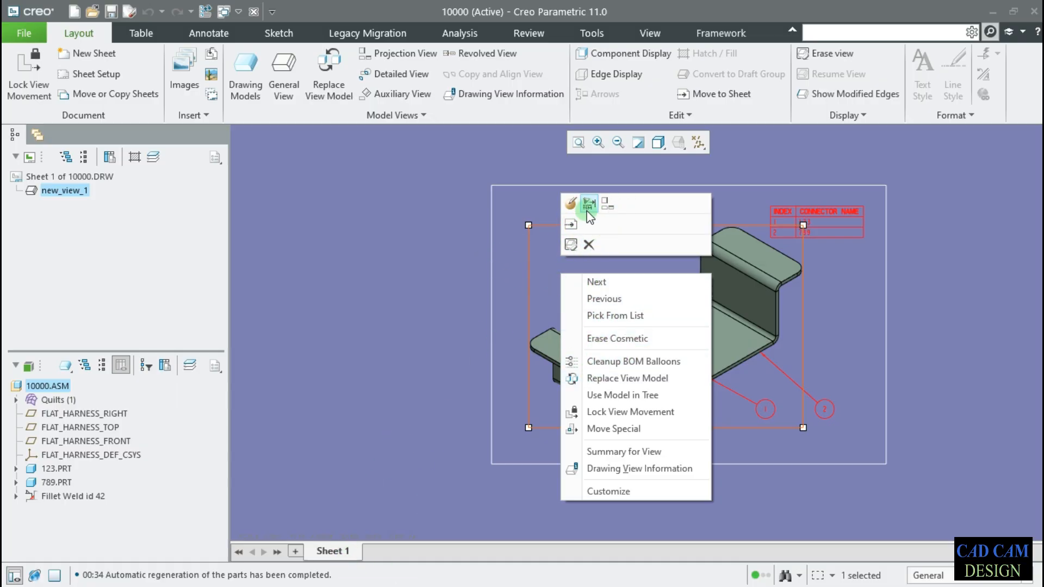
mouse_move(353, 577)
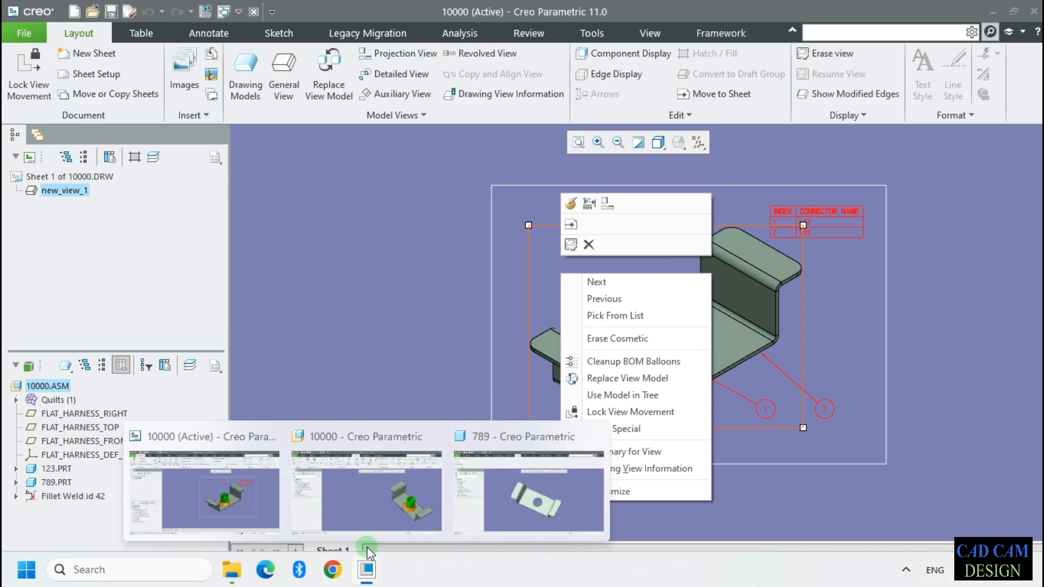
mouse_move(530, 475)
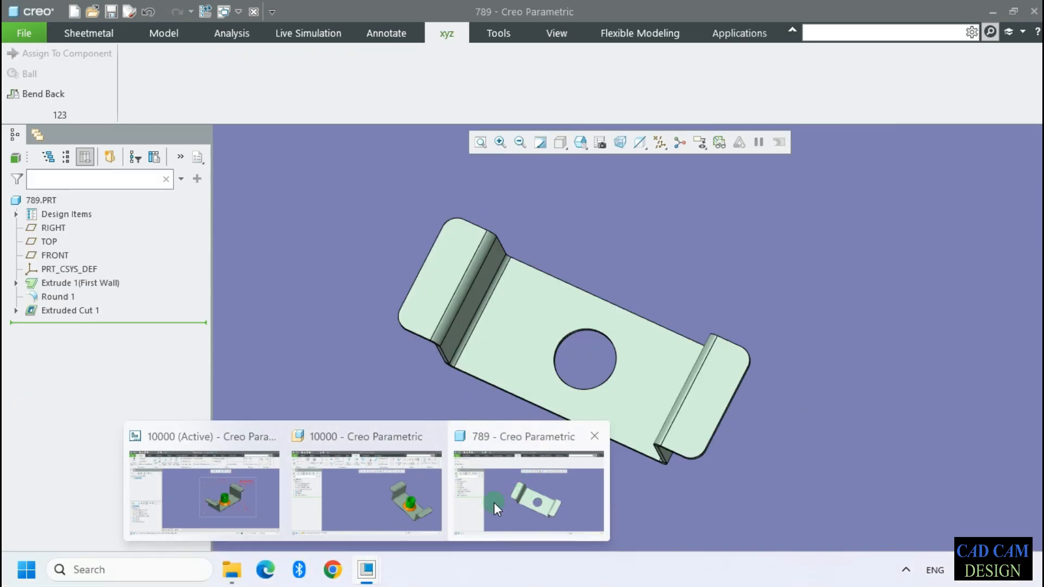
Open the program options at the Shortcut Menus customization page.
left_click(17, 35)
left_click(24, 32)
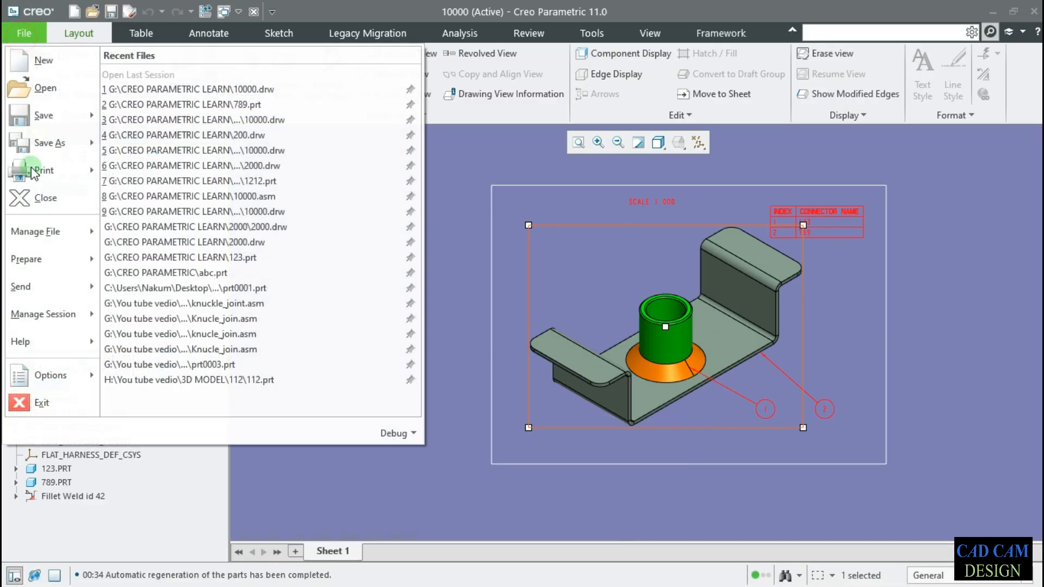
left_click(48, 375)
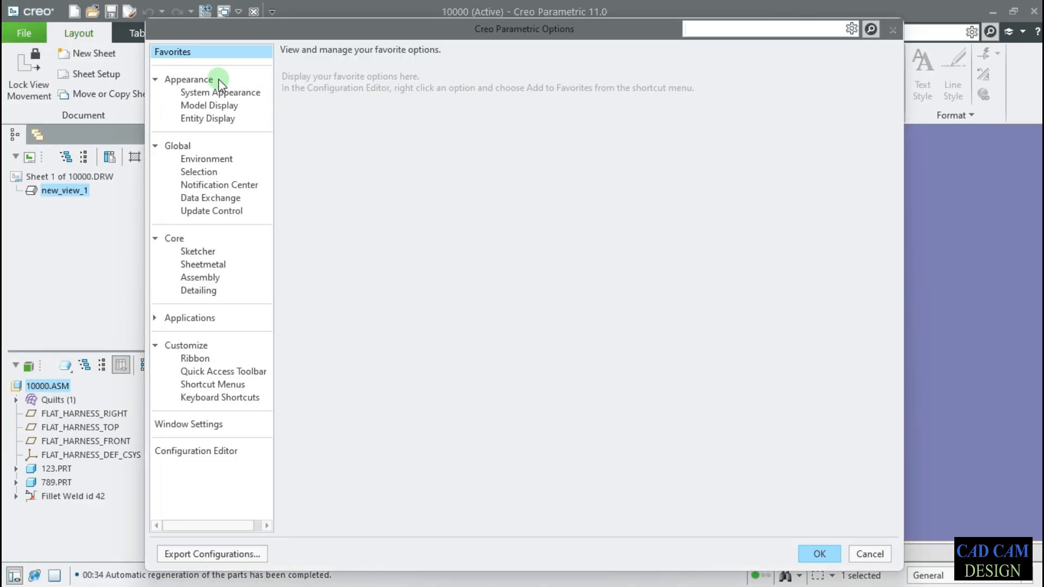
left_click(214, 92)
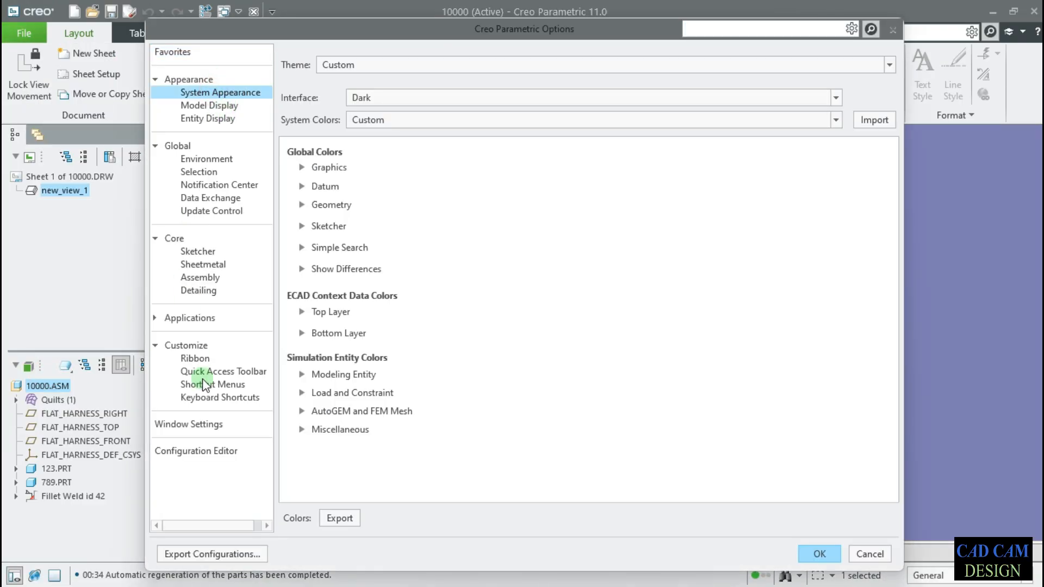
left_click(216, 386)
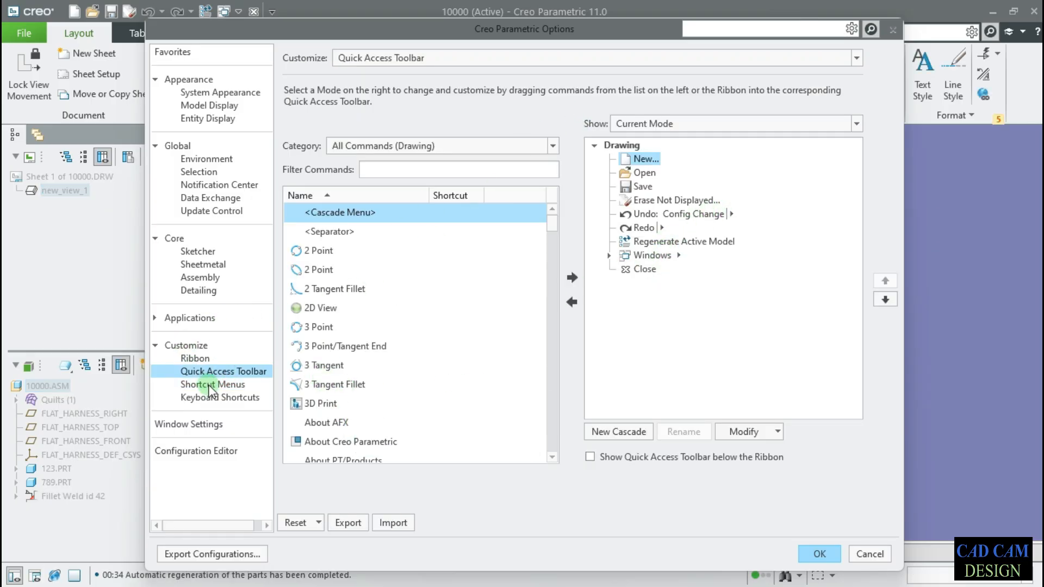
left_click(261, 383)
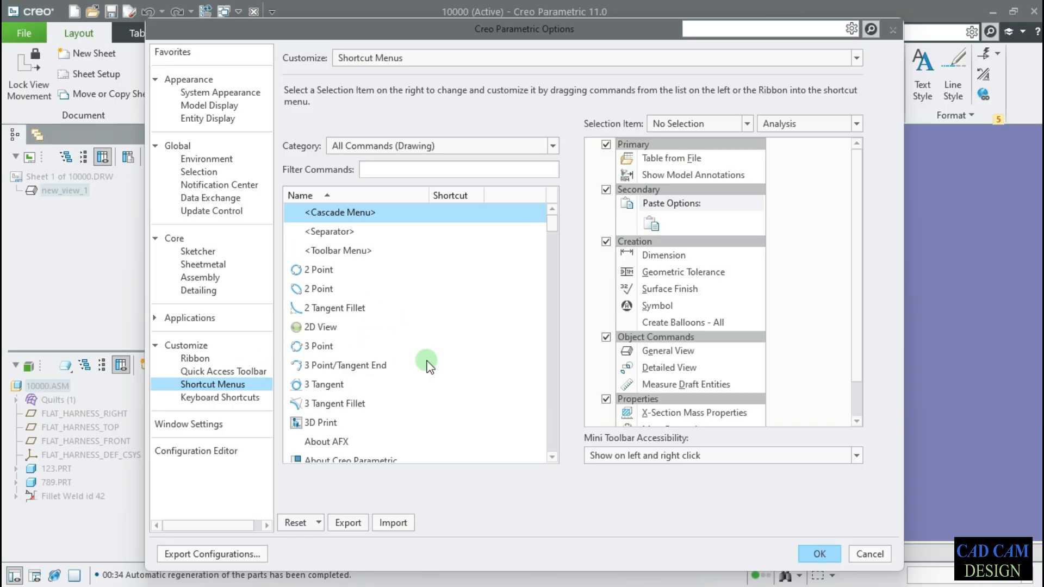
Add the 3D Print and Add Row commands to the User Defined Section of the No Selection shortcut menu.
scroll(795, 328, "down", 1)
scroll(795, 327, "up", 1)
scroll(758, 241, "down", 3)
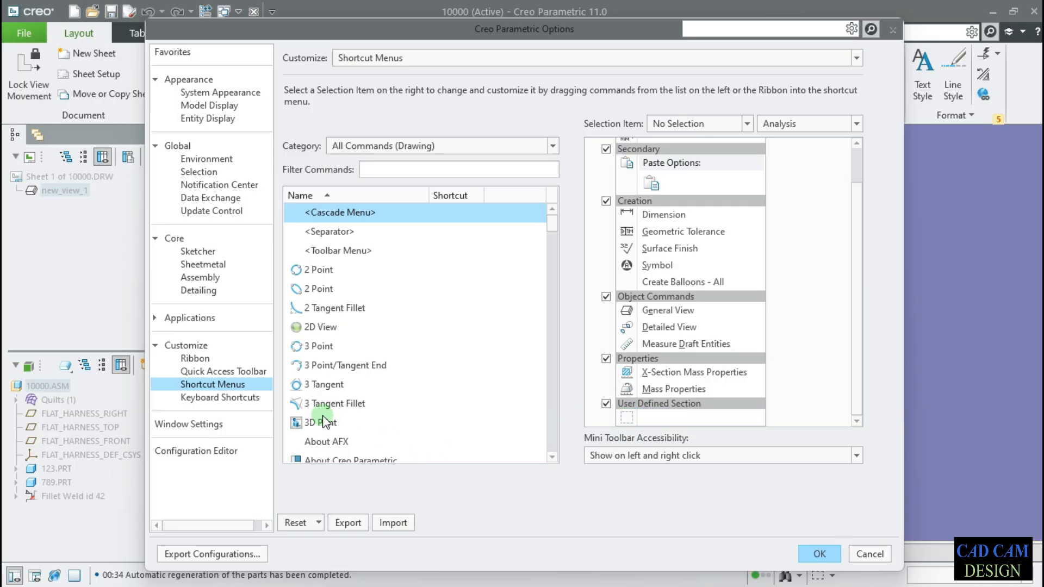
left_click_drag(313, 423, 619, 417)
scroll(381, 391, "down", 5)
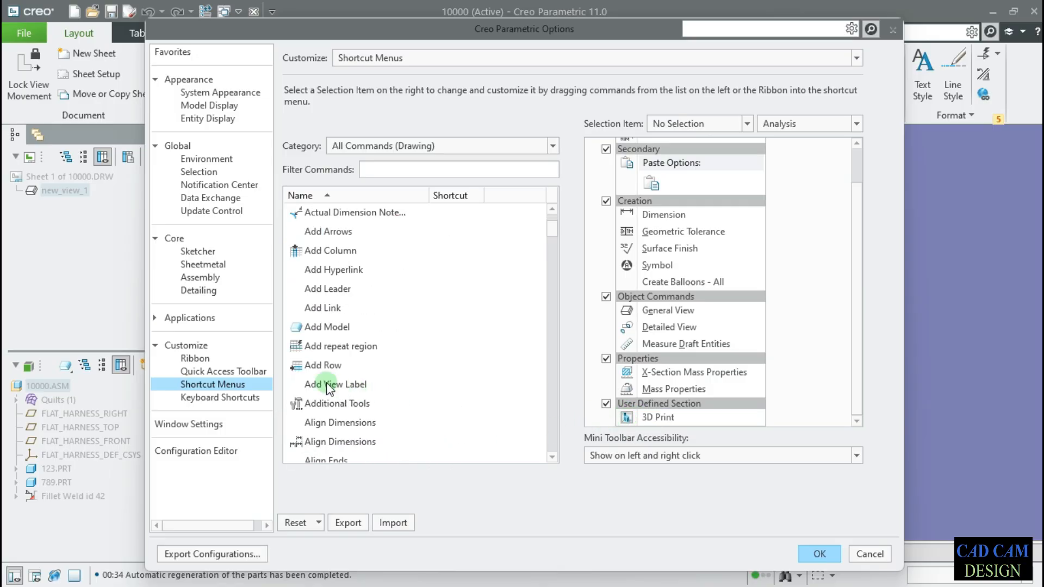
left_click_drag(313, 365, 651, 364)
left_click_drag(683, 417, 680, 419)
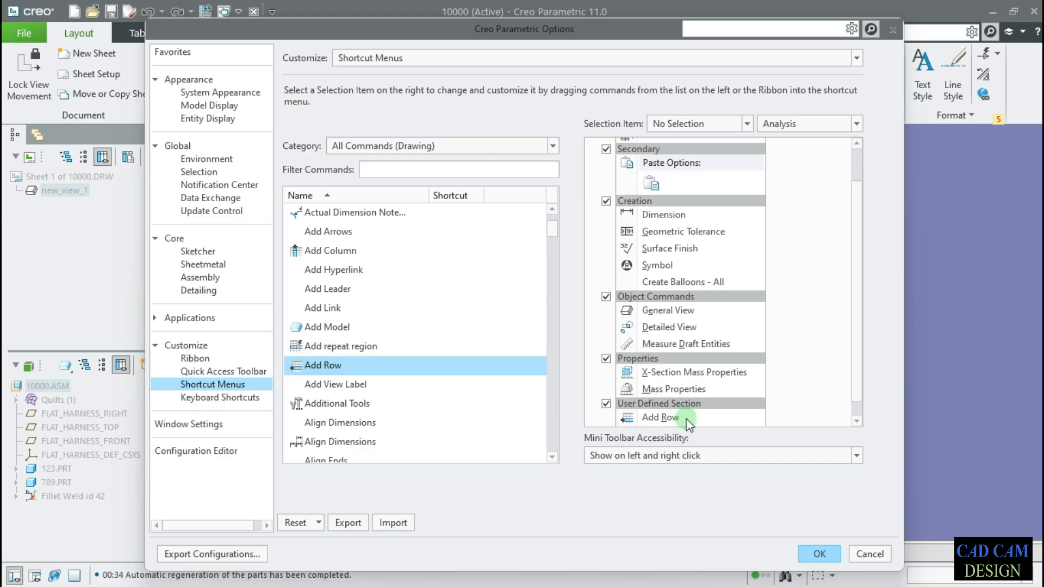
Add the Arrows and Auto commands to the shortcut menu's User Defined Section and accept the program options.
scroll(435, 400, "down", 4)
left_click_drag(317, 383, 709, 417)
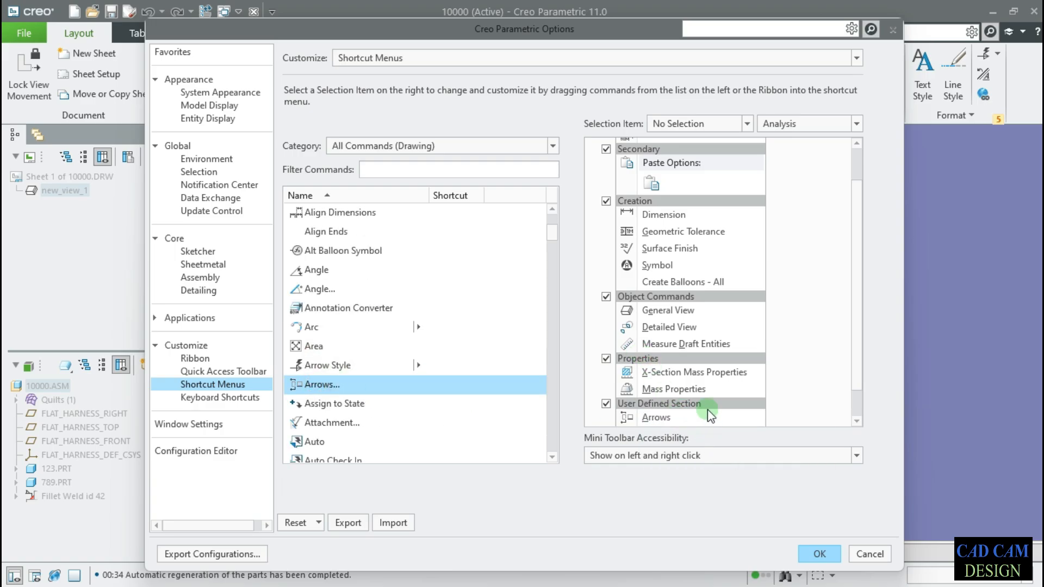
scroll(718, 370, "down", 2)
left_click_drag(305, 441, 680, 416)
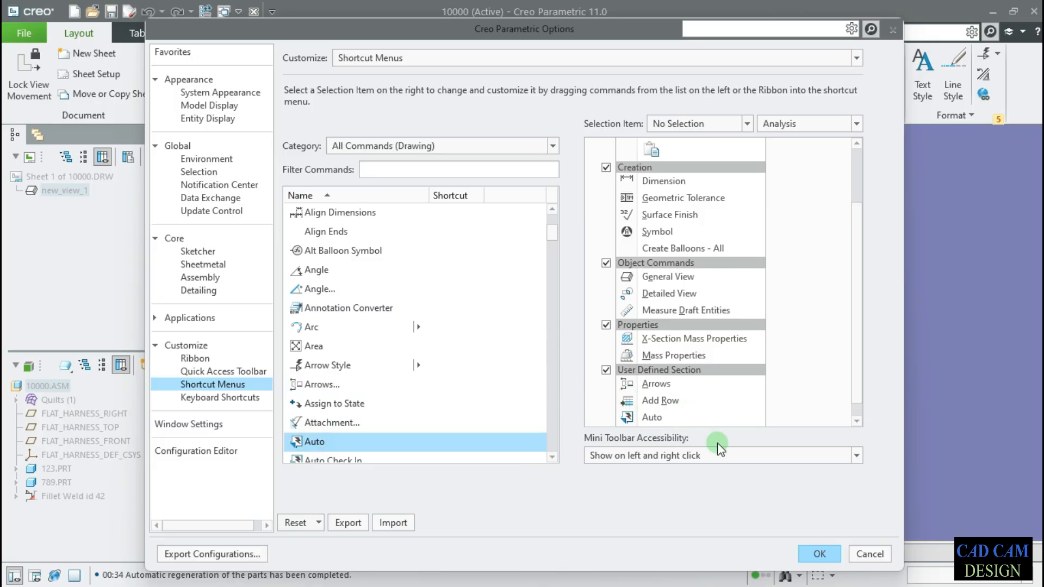
left_click(819, 554)
Check the shortcut menus of the drawing view and the empty drawing area for the added commands.
right_click(536, 278)
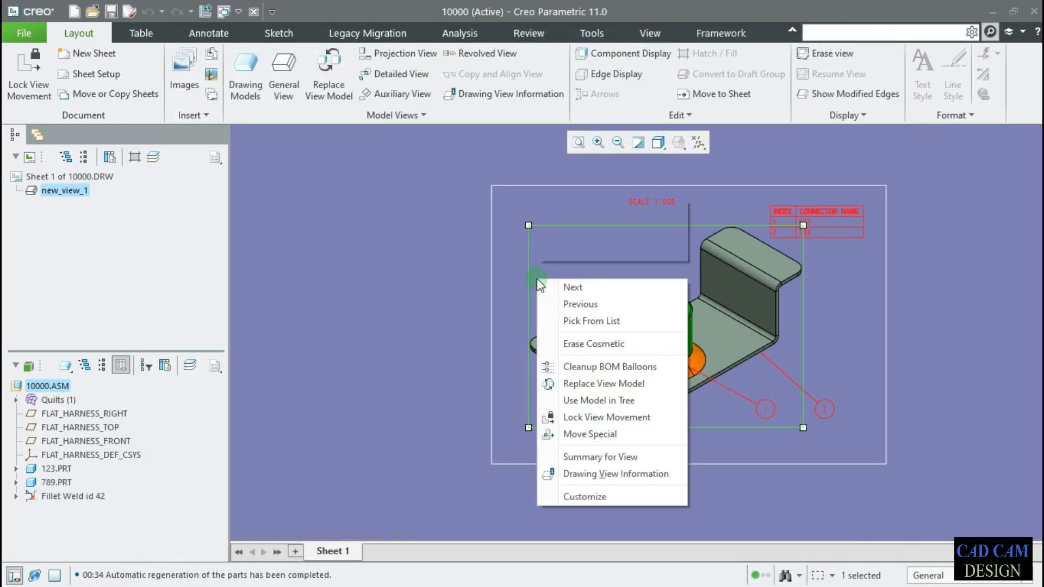
left_click(478, 366)
left_click(360, 194)
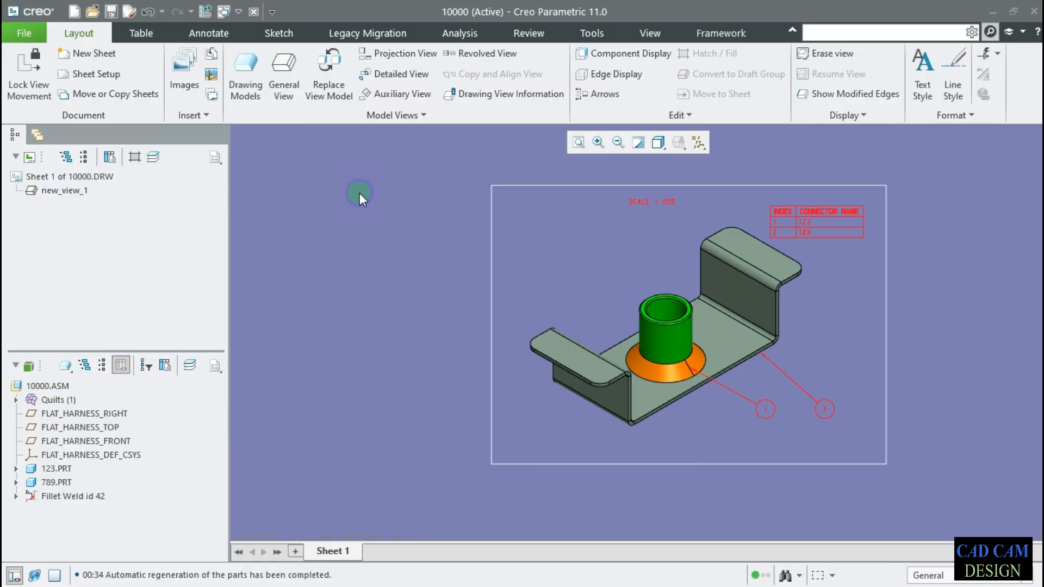
right_click(360, 194)
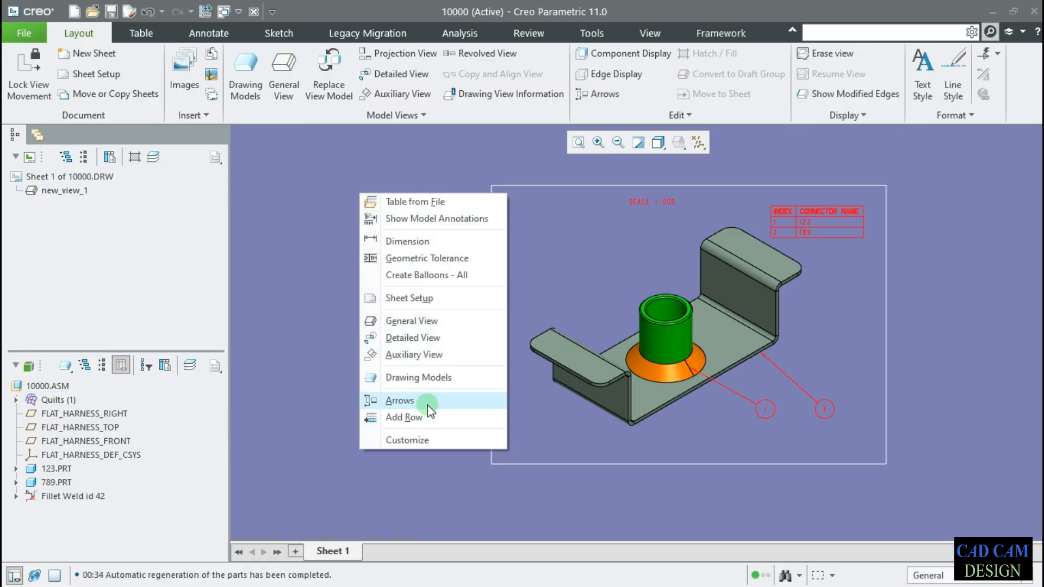
Customize the No Selection shortcut menu directly, adding 3 Tangent and Add Column to its User Defined Section, and check the menu.
left_click(419, 442)
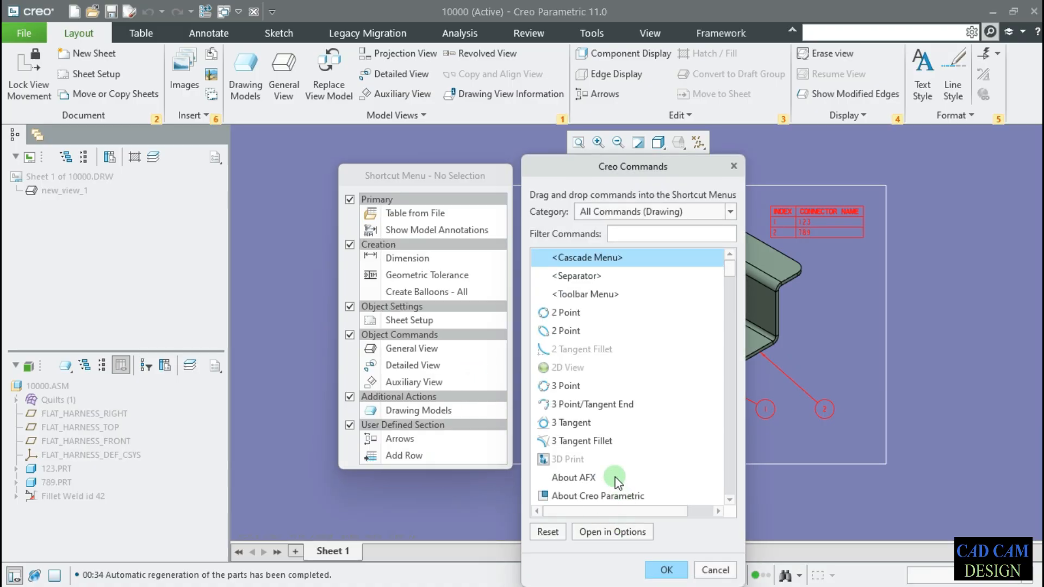
left_click_drag(569, 422, 403, 449)
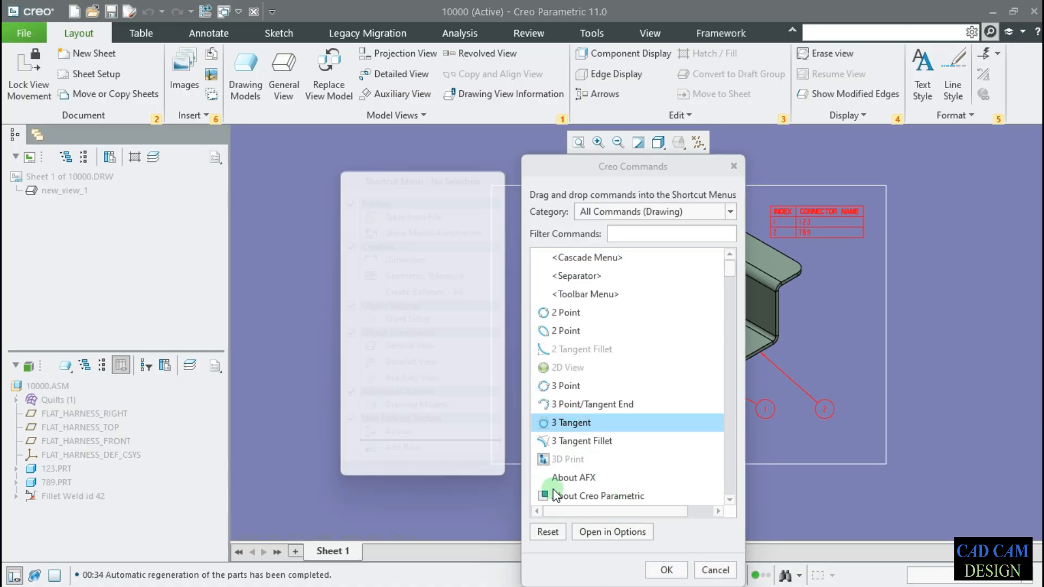
scroll(601, 466, "down", 4)
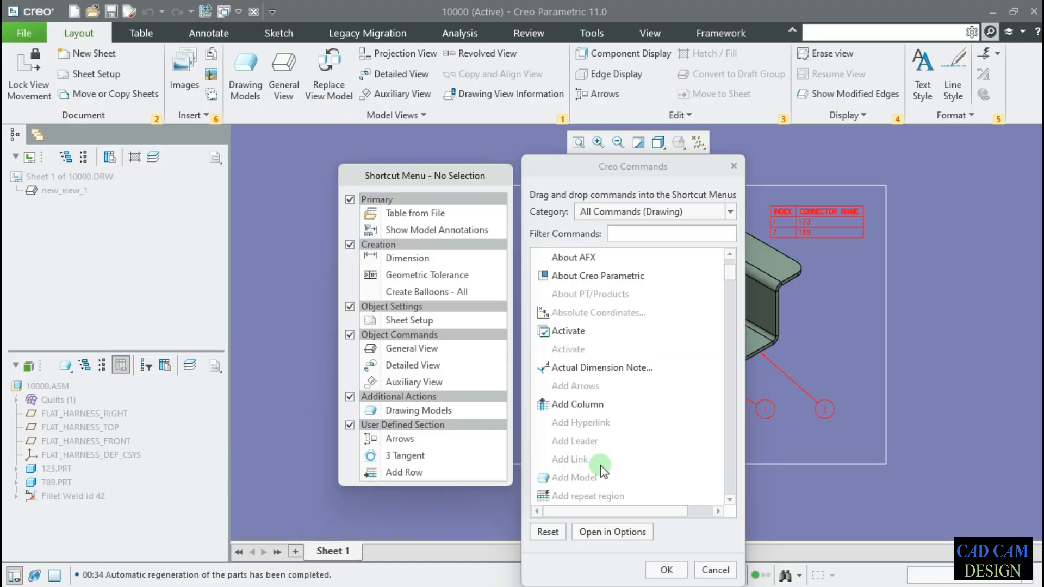
left_click_drag(578, 404, 414, 447)
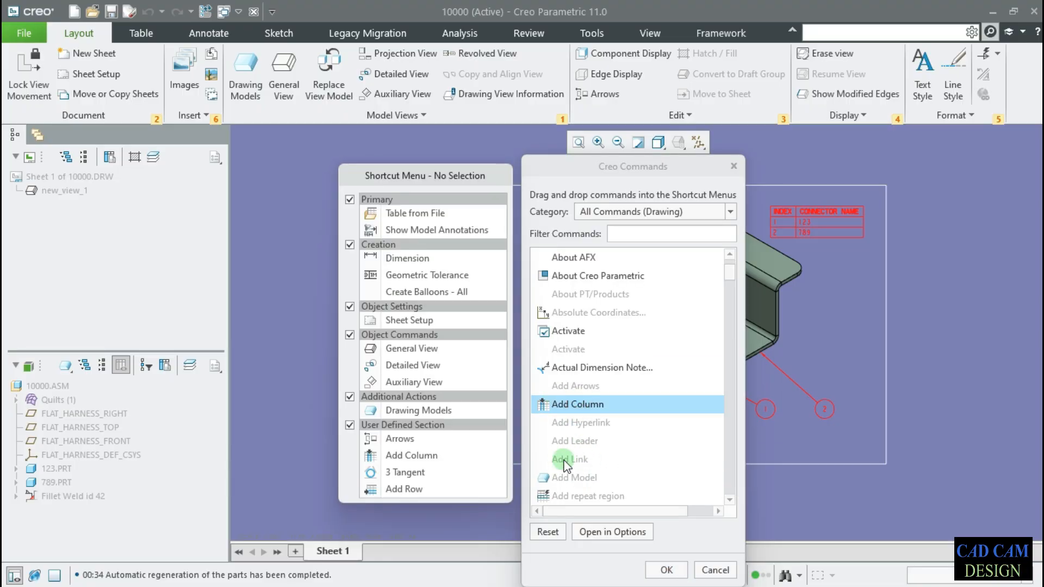
left_click(666, 569)
right_click(333, 222)
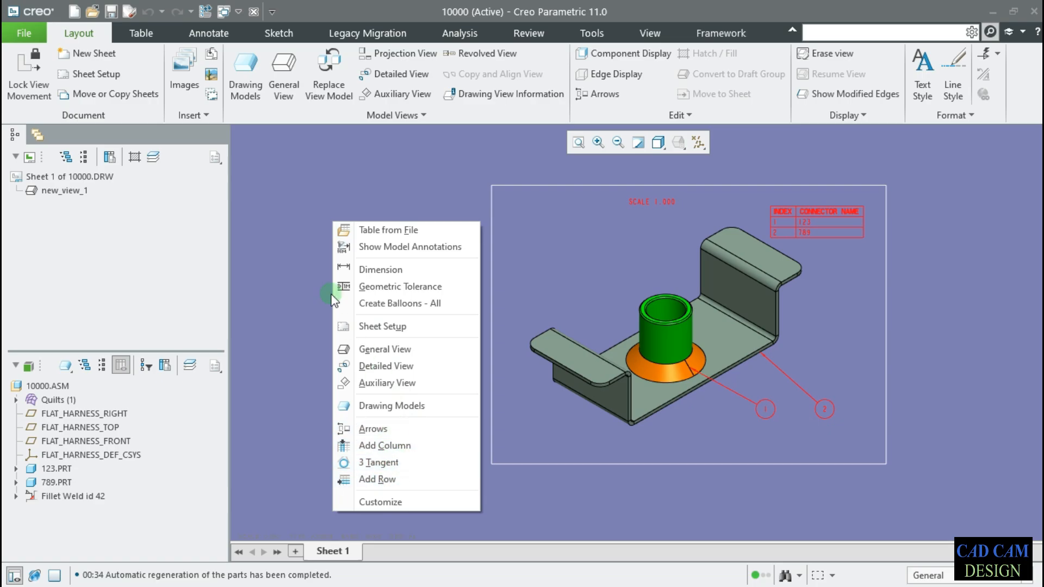
left_click(269, 184)
Reopen the program options and select the Shortcut Menus customization page.
left_click(24, 33)
mouse_move(68, 381)
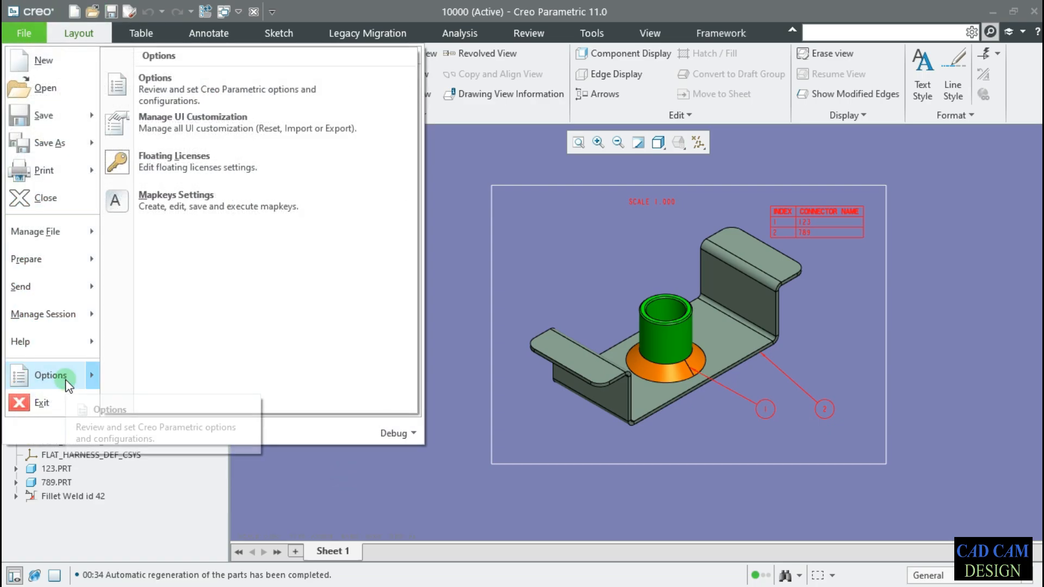
left_click(200, 84)
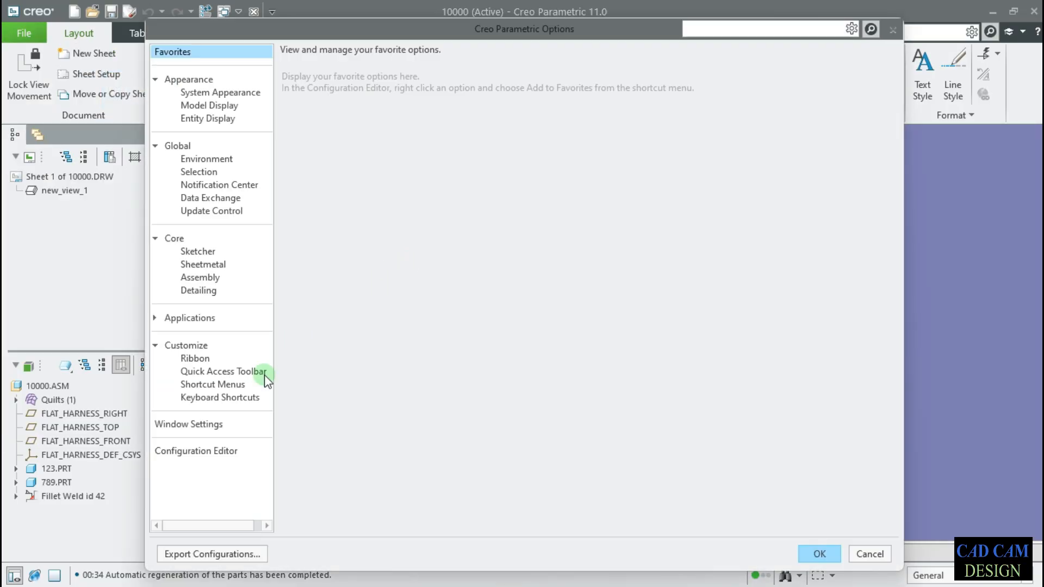
left_click(231, 385)
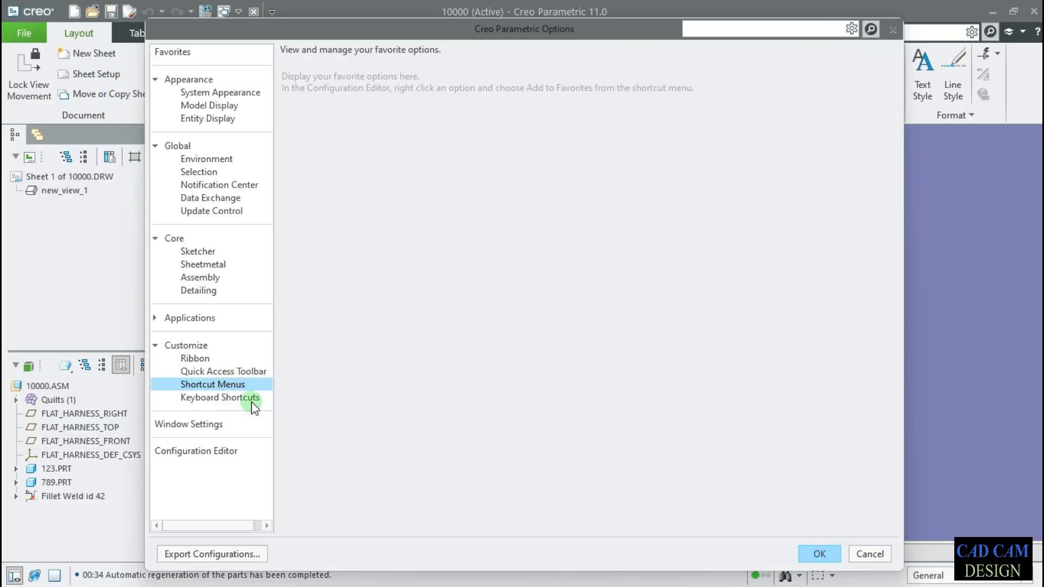
Review the Keyboard Shortcuts customization page, close the program options and switch the drawing to its sketching commands.
left_click(252, 401)
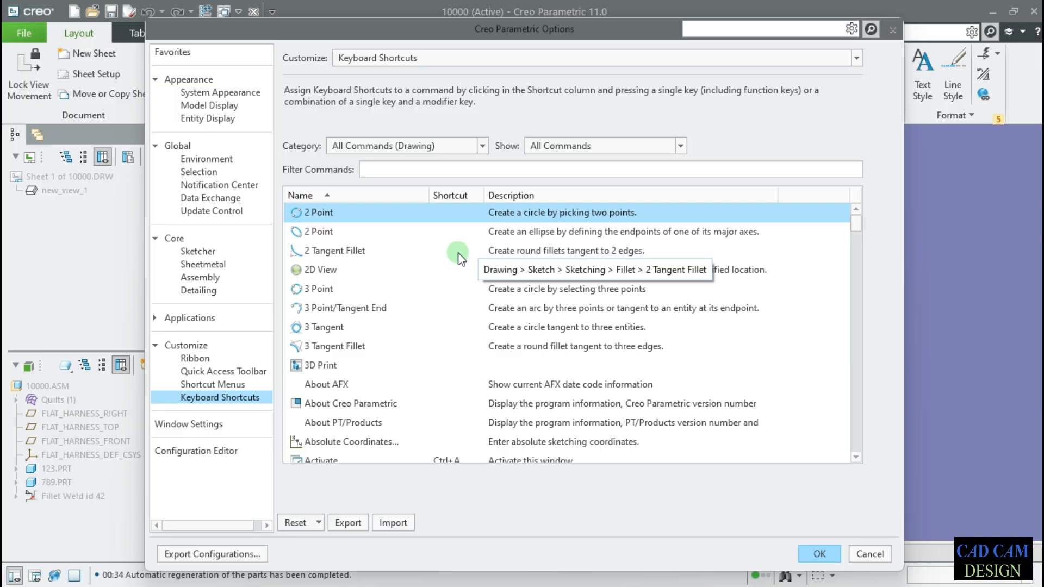
left_click(893, 30)
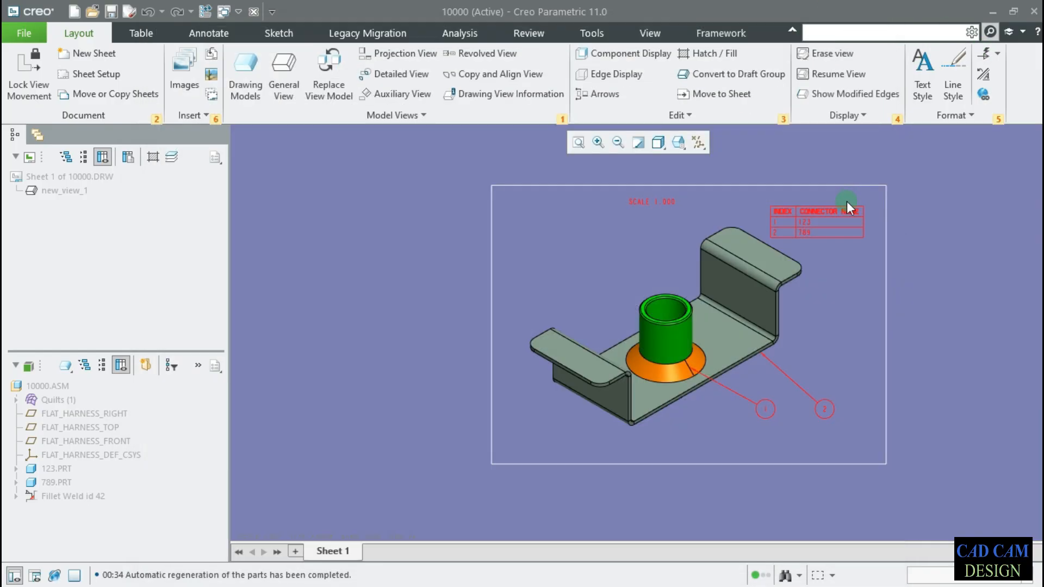
left_click(463, 448)
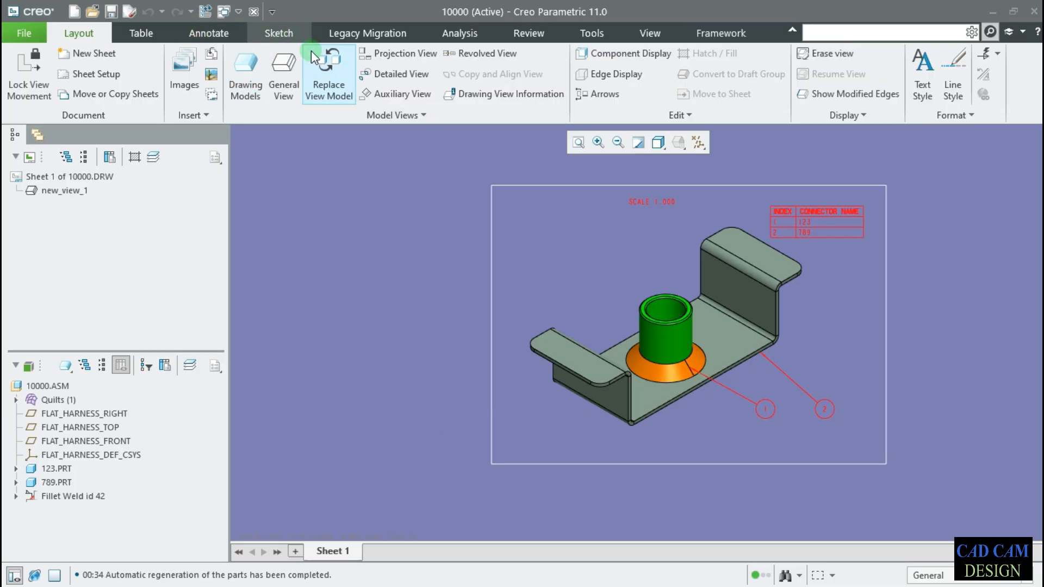
left_click(278, 33)
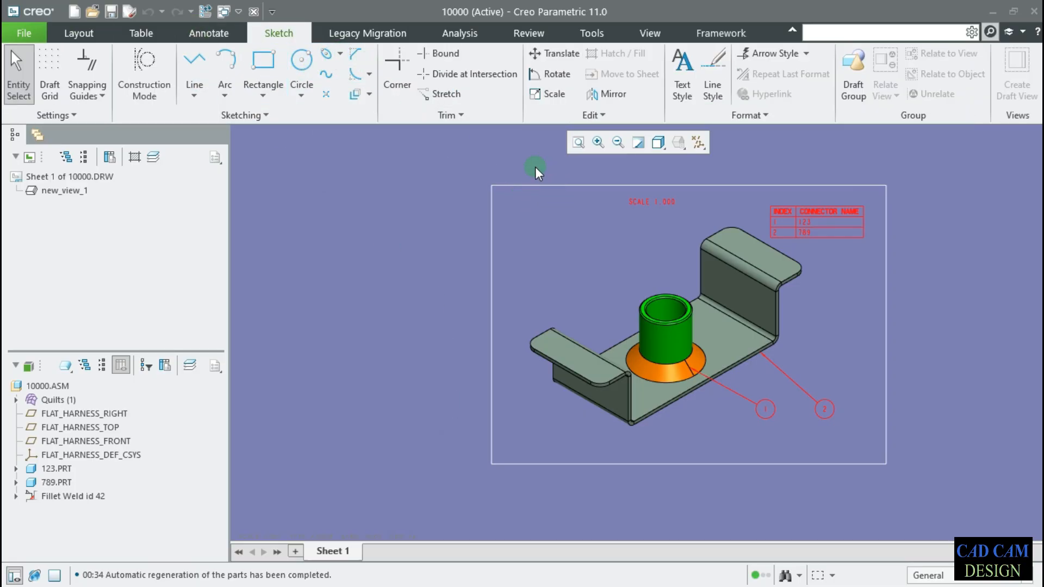
Assign the keyboard shortcut A to the drawing's 3 Point/Tangent End command in the program options and accept them.
left_click(22, 33)
mouse_move(55, 373)
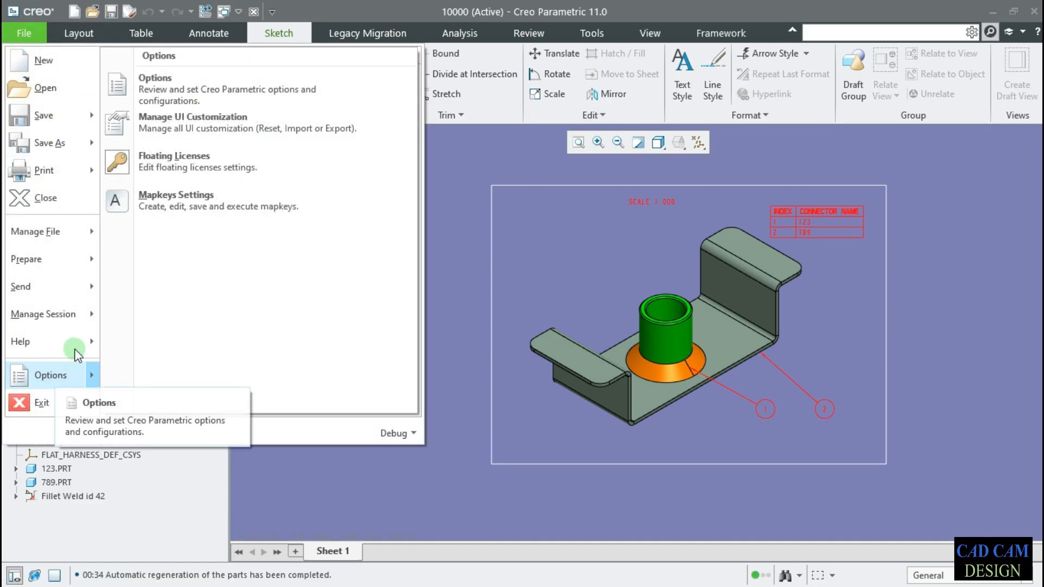
left_click(170, 77)
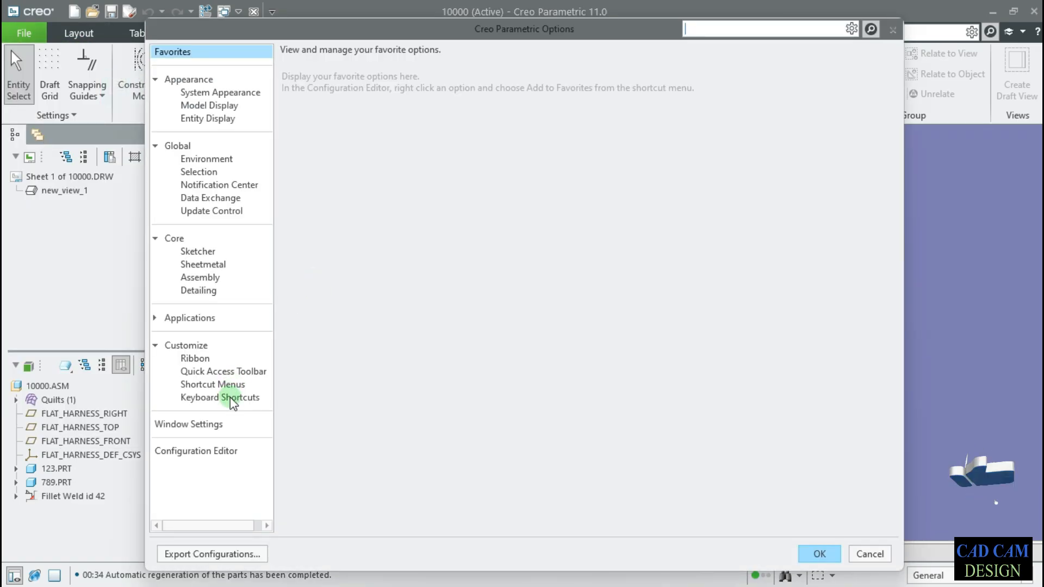
left_click(223, 398)
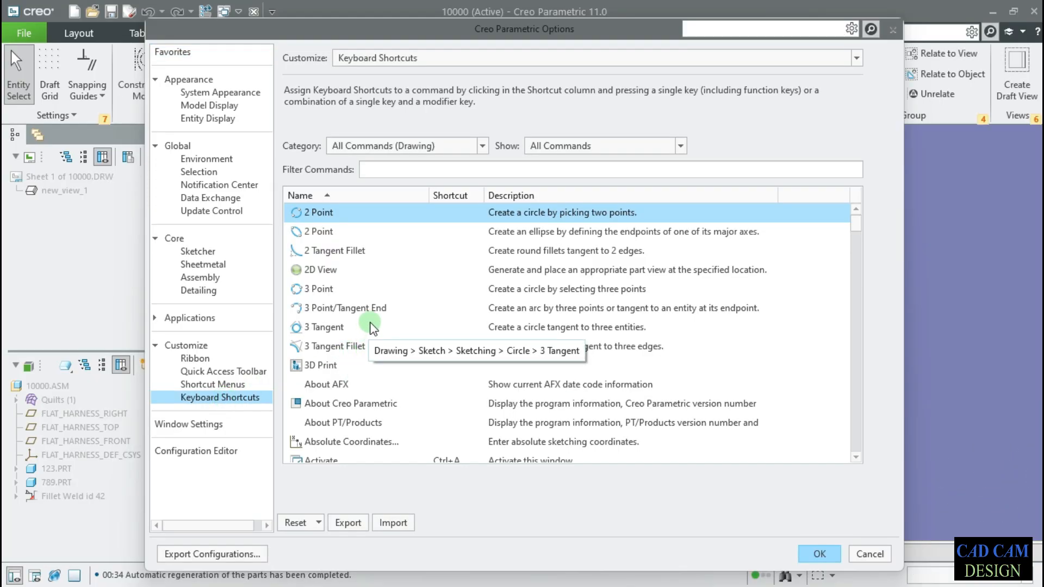
left_click(462, 307)
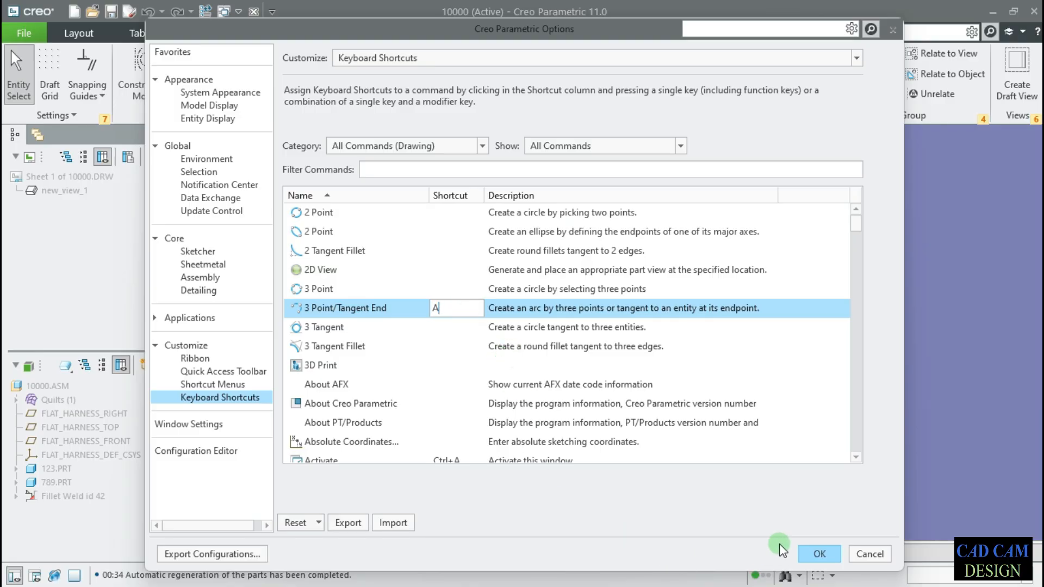
left_click(814, 554)
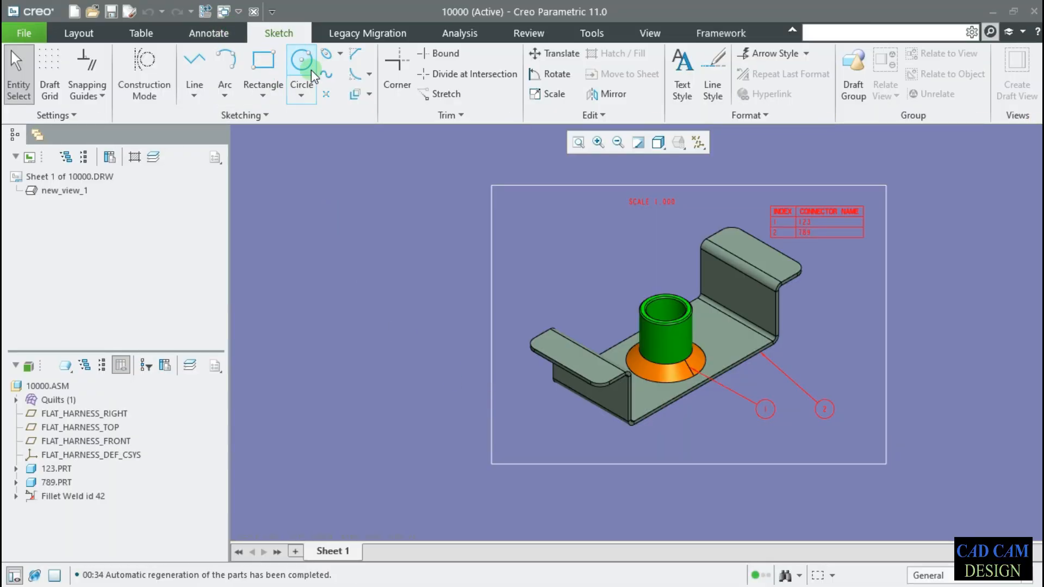
Open the part 123.PRT from the drawing's model tree in its own window.
left_click(60, 469)
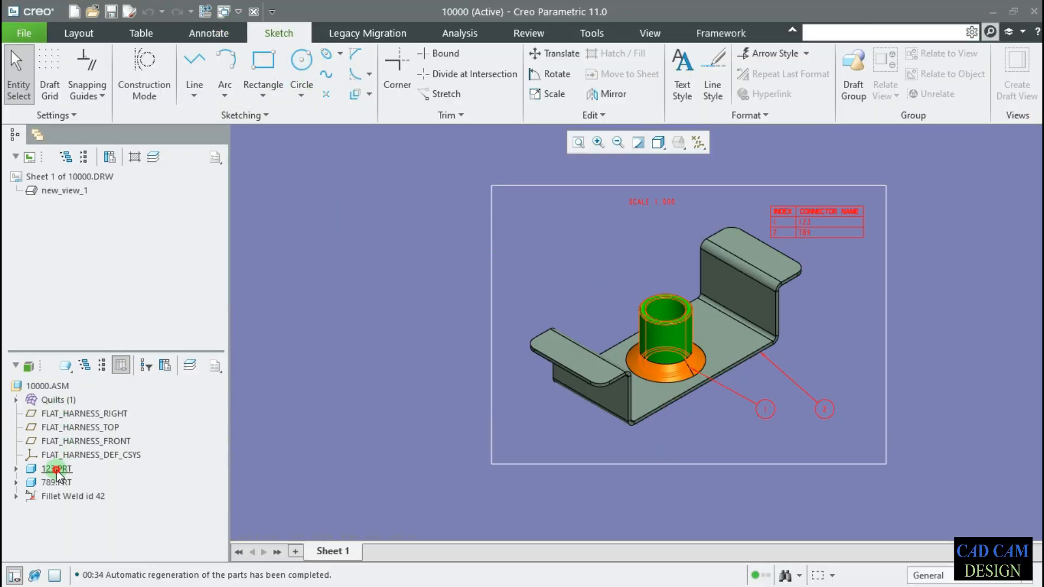
right_click(58, 469)
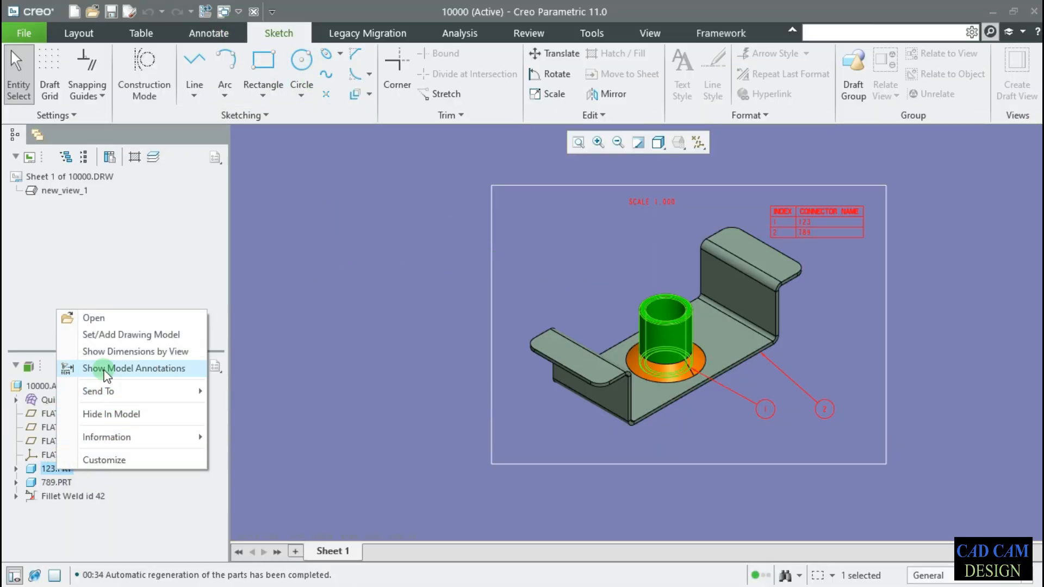
left_click(94, 318)
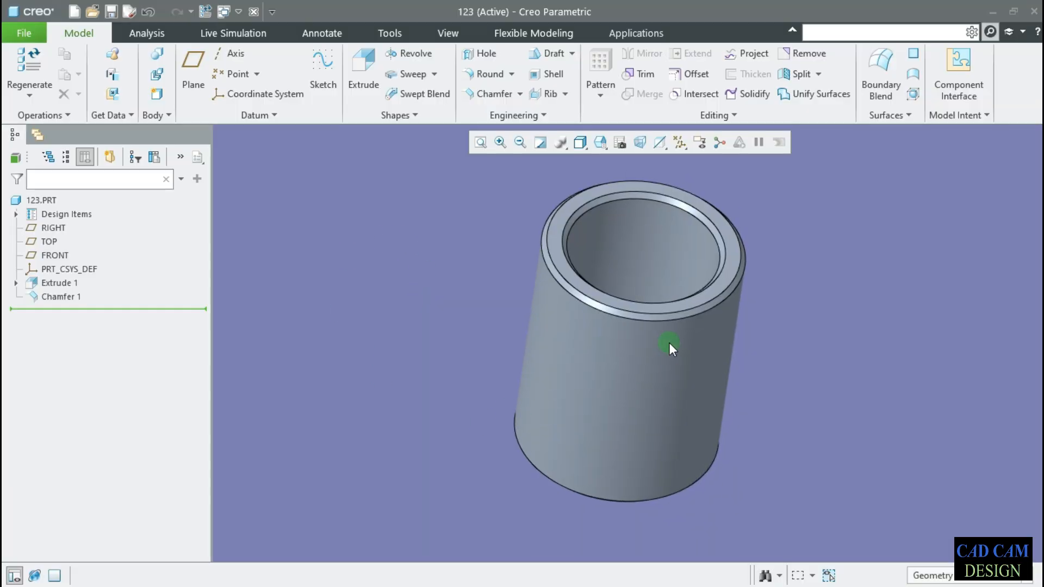
Start a sketch on the flat ring-shaped end face of the tube.
left_click(565, 214)
left_click(484, 240)
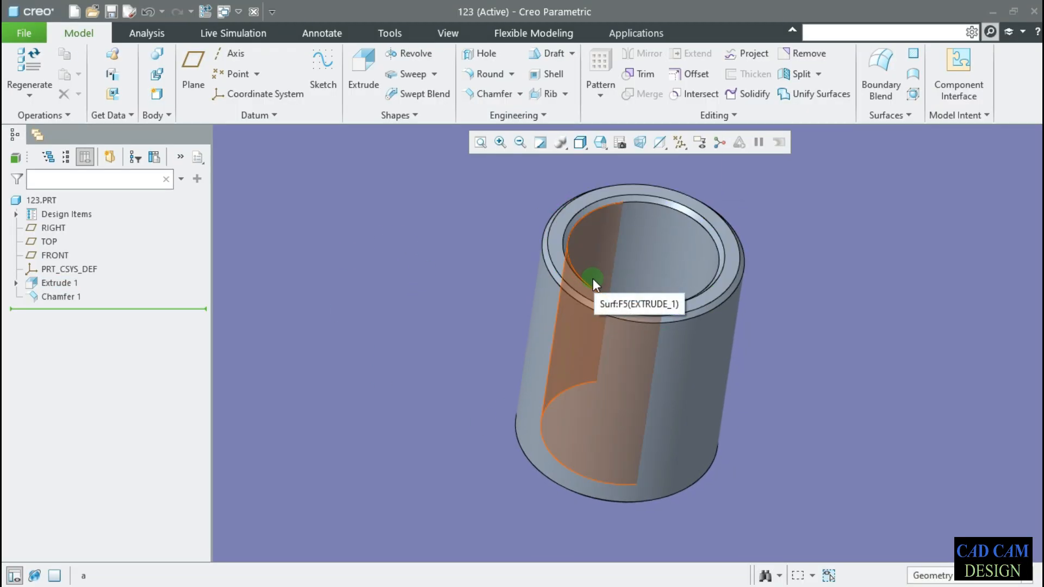
left_click(566, 219)
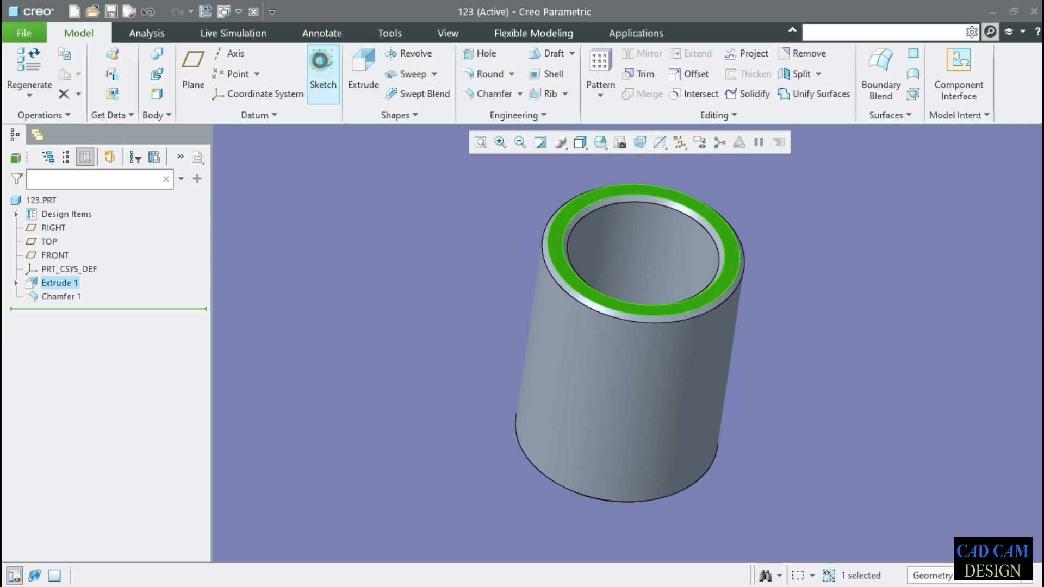
left_click(323, 76)
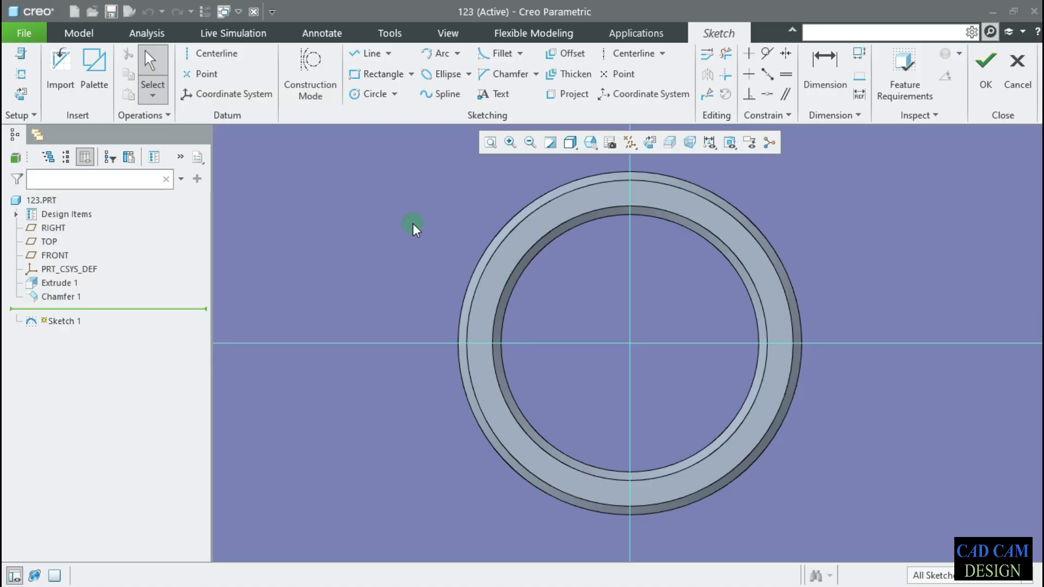
Assign the keyboard shortcut A to Sketcher's 3-Point / Tangent End arc command, reassigning it from the conflicting commands, and accept the options.
left_click(24, 33)
mouse_move(37, 378)
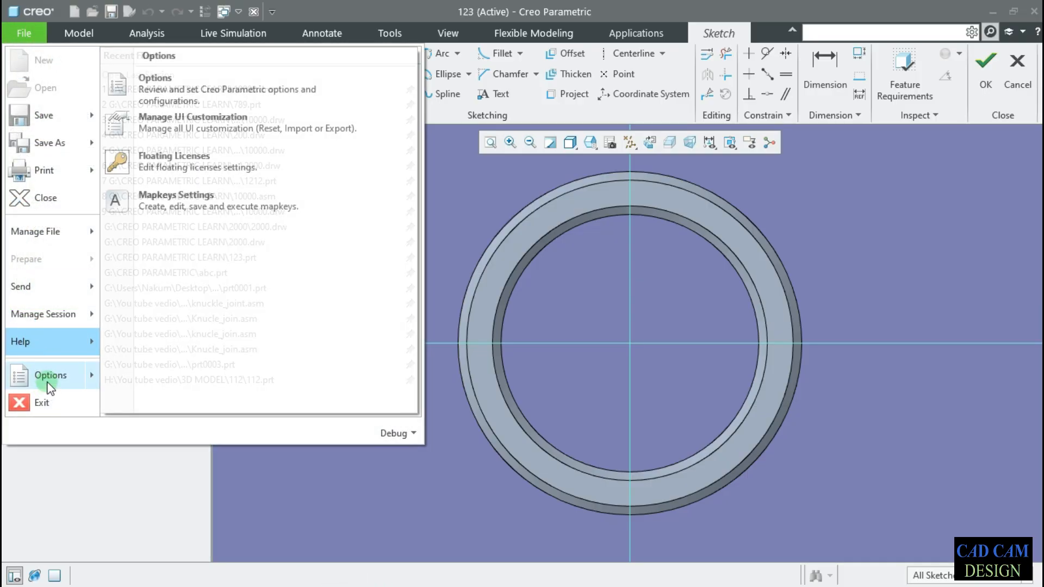
left_click(183, 102)
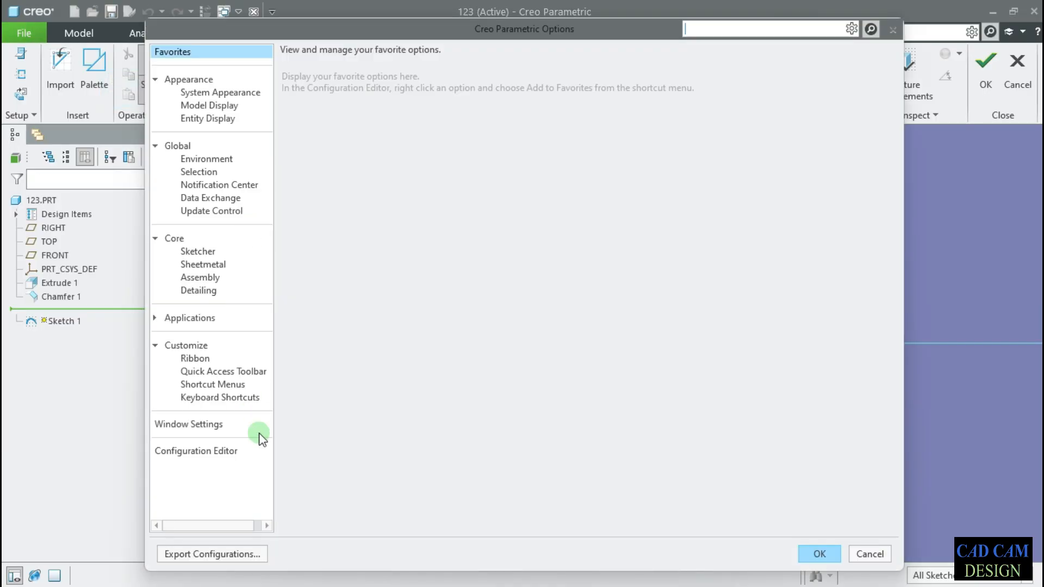
left_click(223, 399)
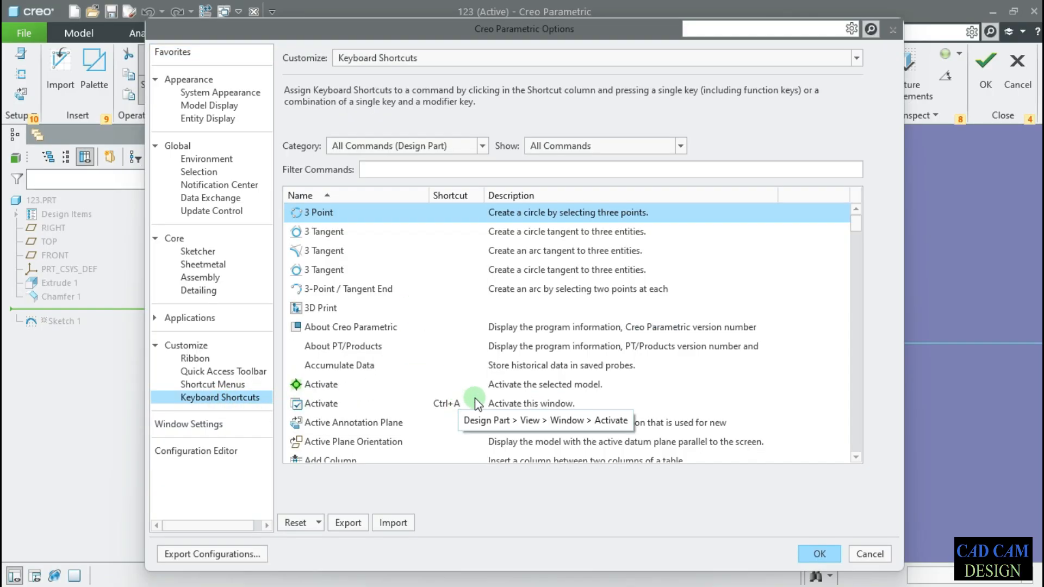
scroll(462, 401, "down", 5)
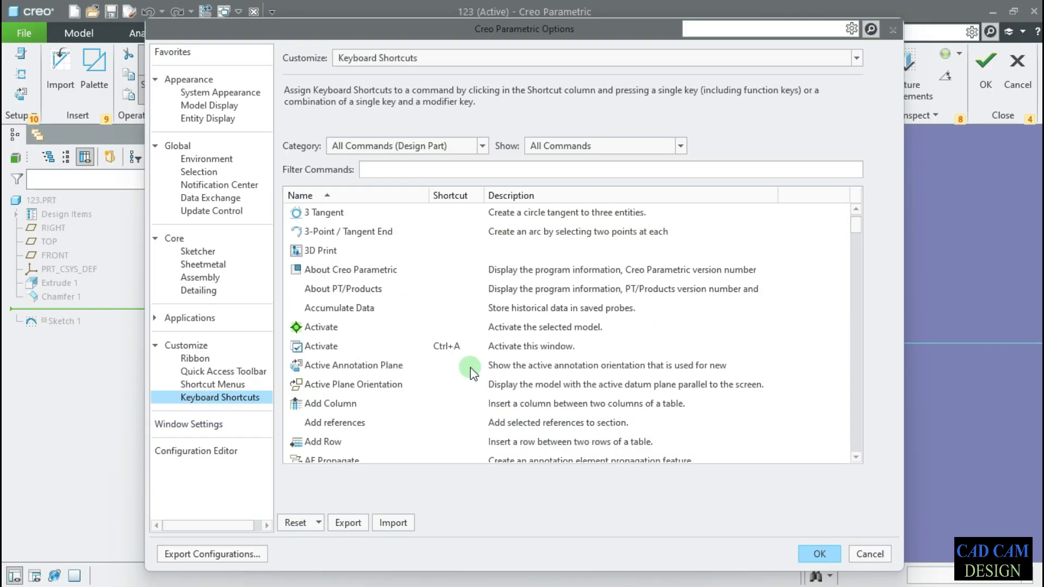
scroll(441, 340, "up", 2)
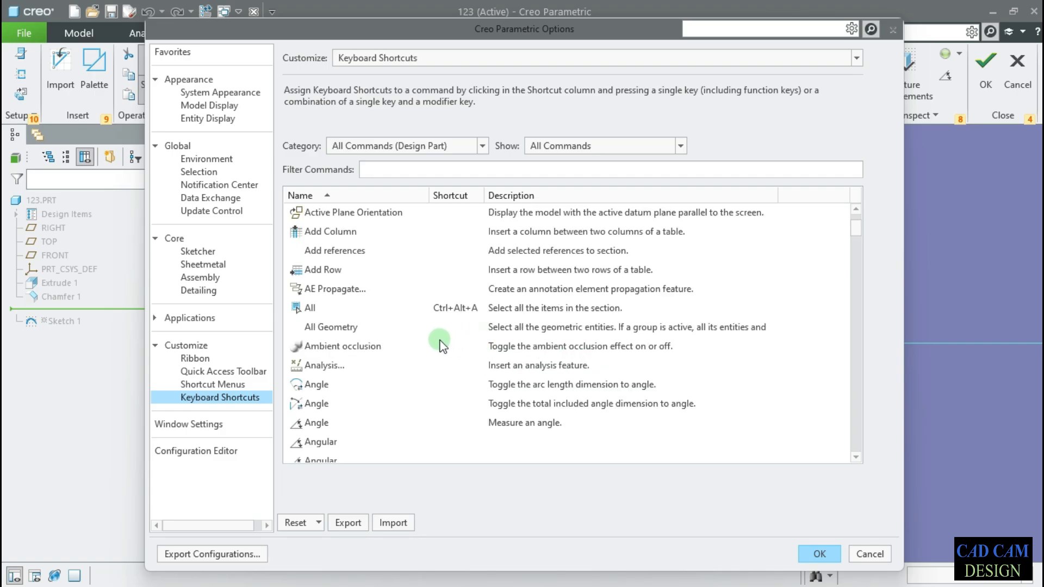
scroll(411, 321, "up", 2)
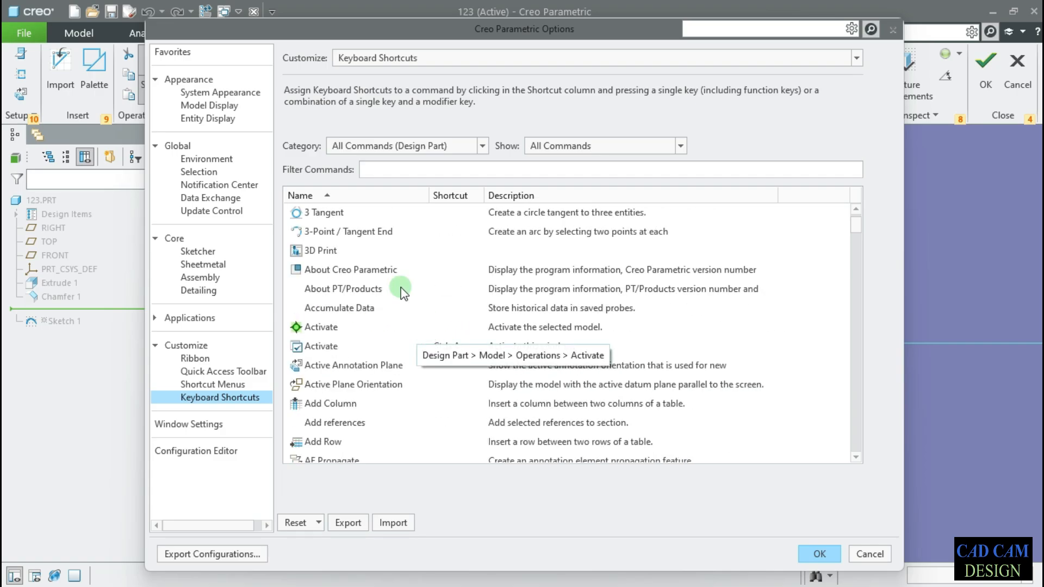
left_click(442, 233)
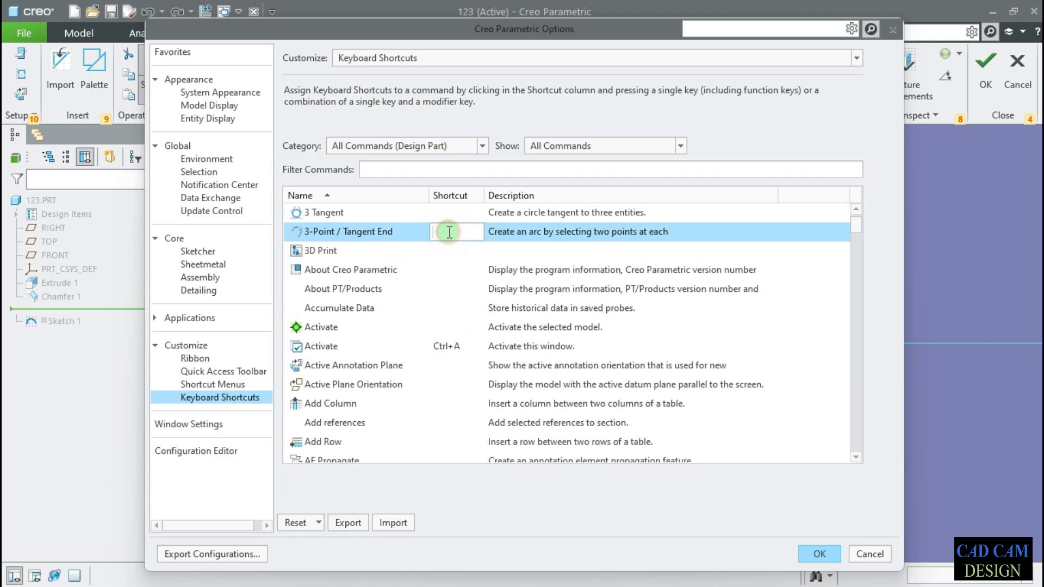
key("a")
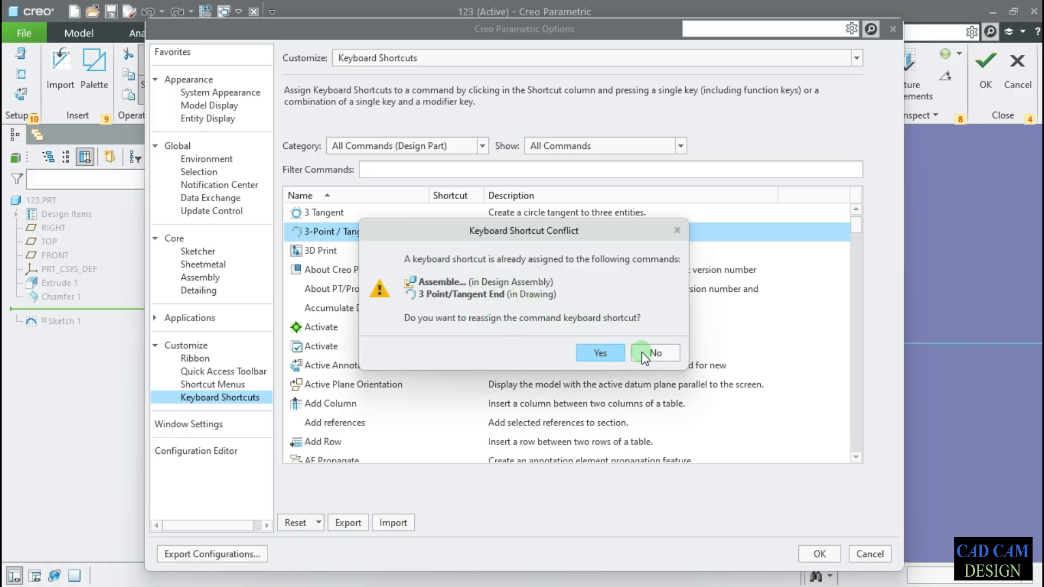
left_click(609, 352)
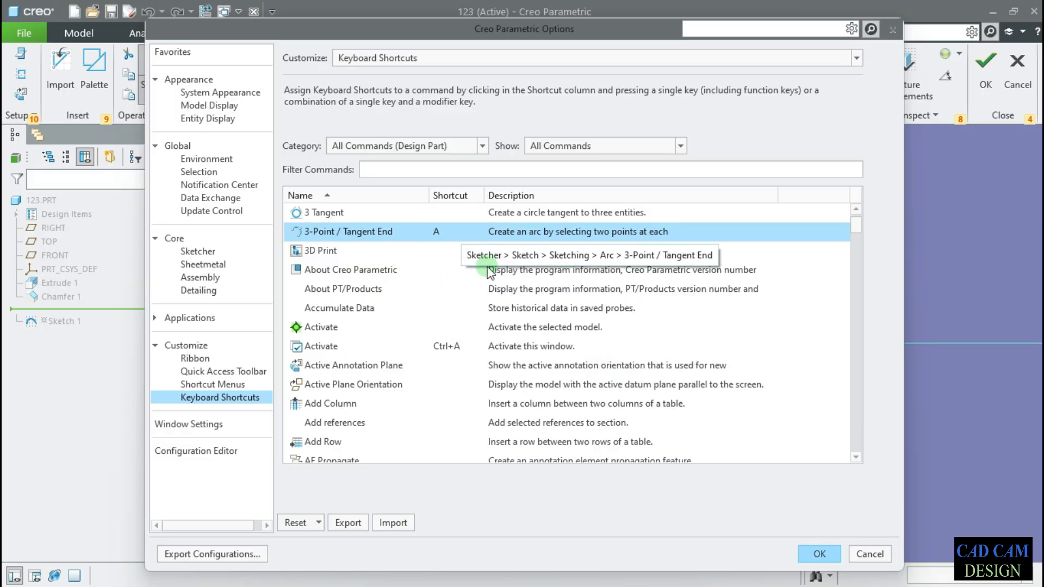
left_click(820, 553)
Test the new arc shortcut in the sketch and leave the sketch without keeping it.
key("a")
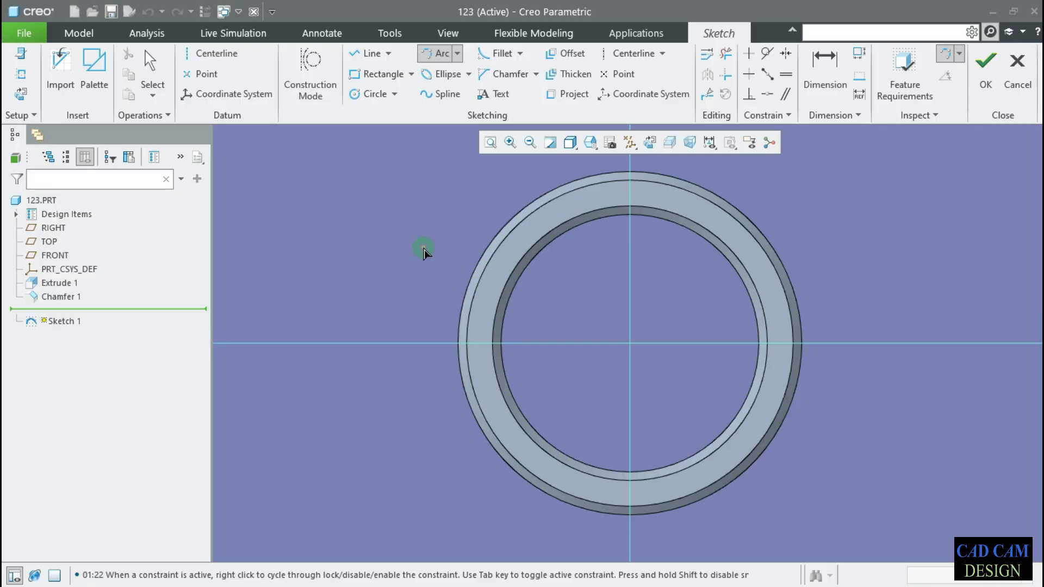
left_click(556, 319)
left_click(663, 313)
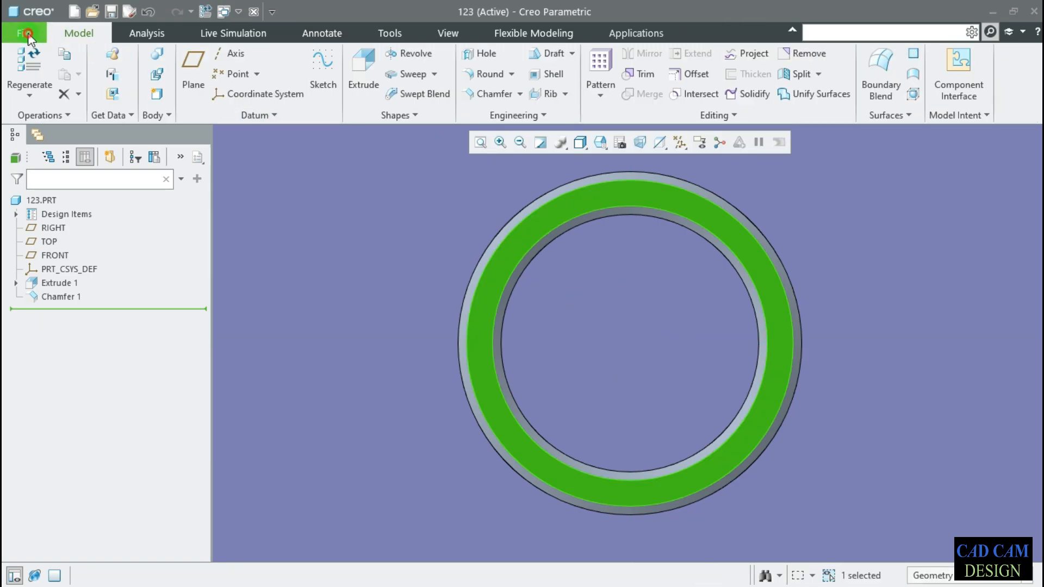
Reopen the program options and browse the part commands on the Keyboard Shortcuts customization page.
left_click(24, 32)
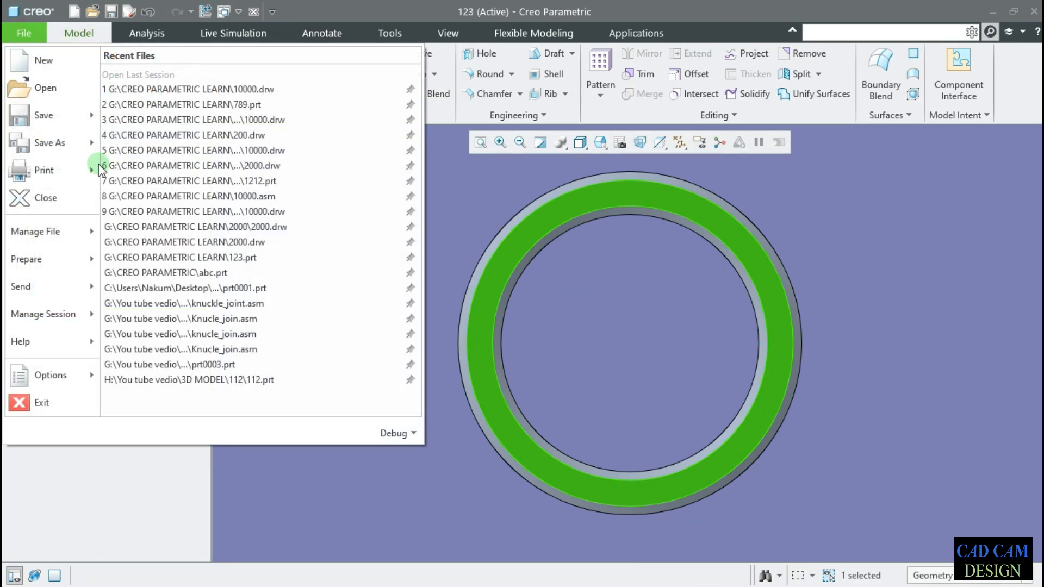
mouse_move(52, 375)
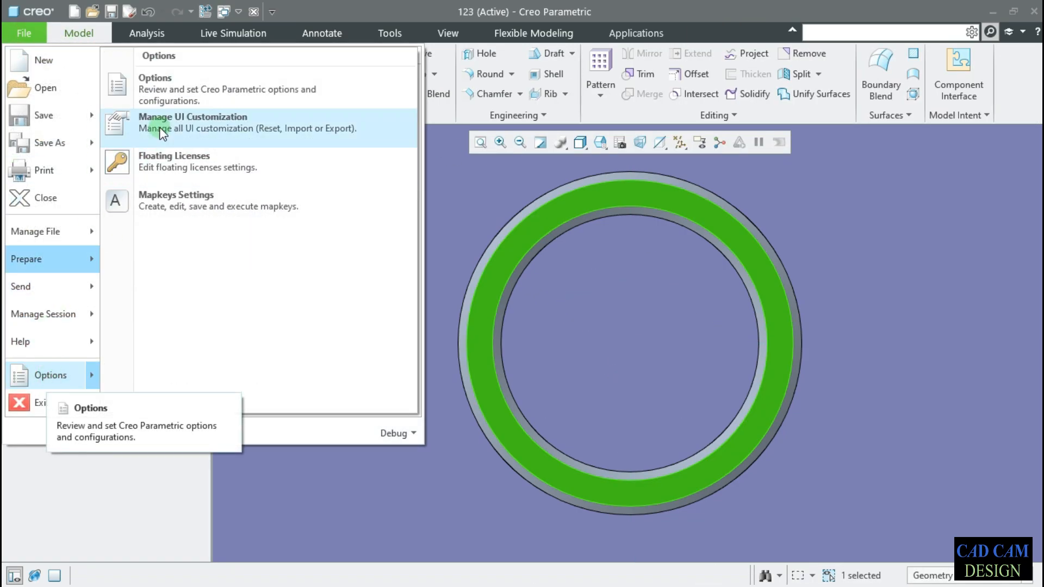
left_click(172, 87)
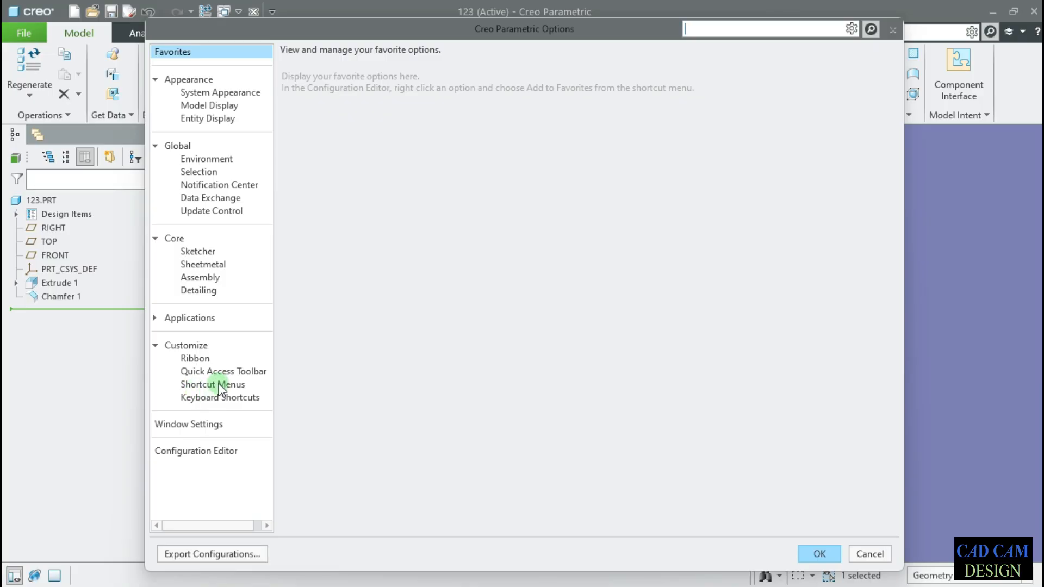
left_click(220, 386)
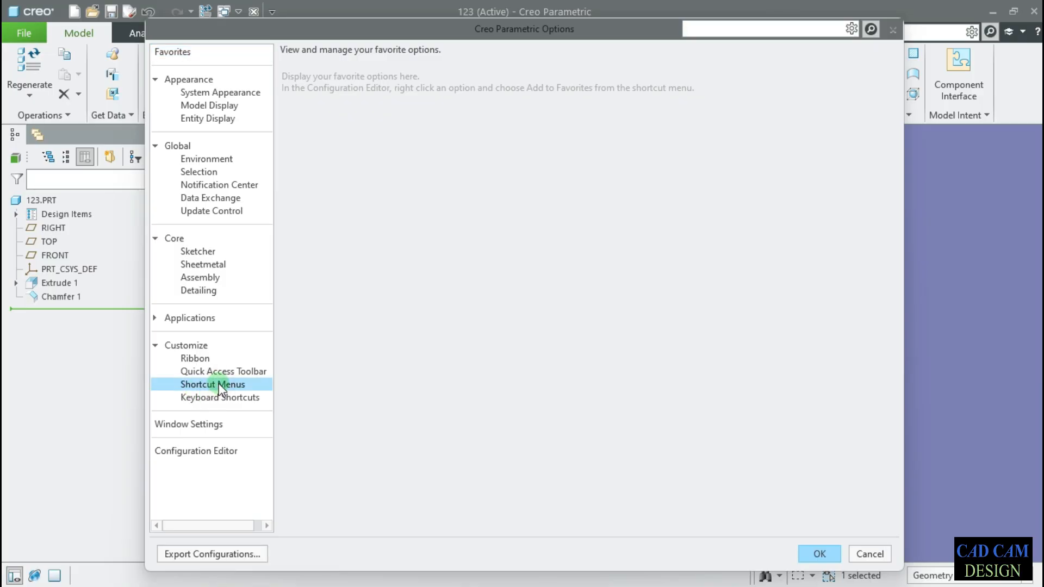
left_click(234, 398)
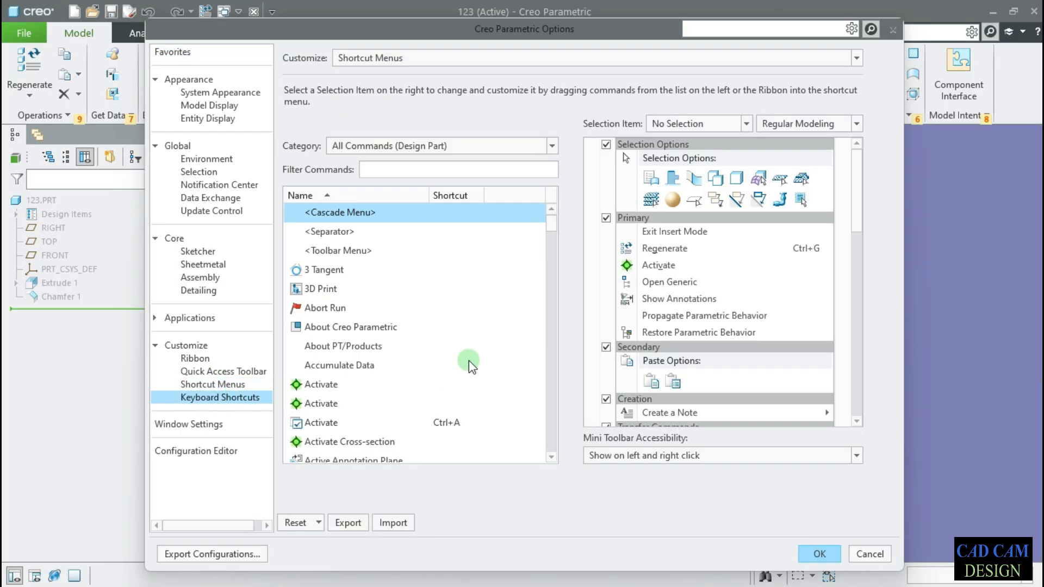
scroll(439, 356, "down", 8)
scroll(439, 356, "down", 4)
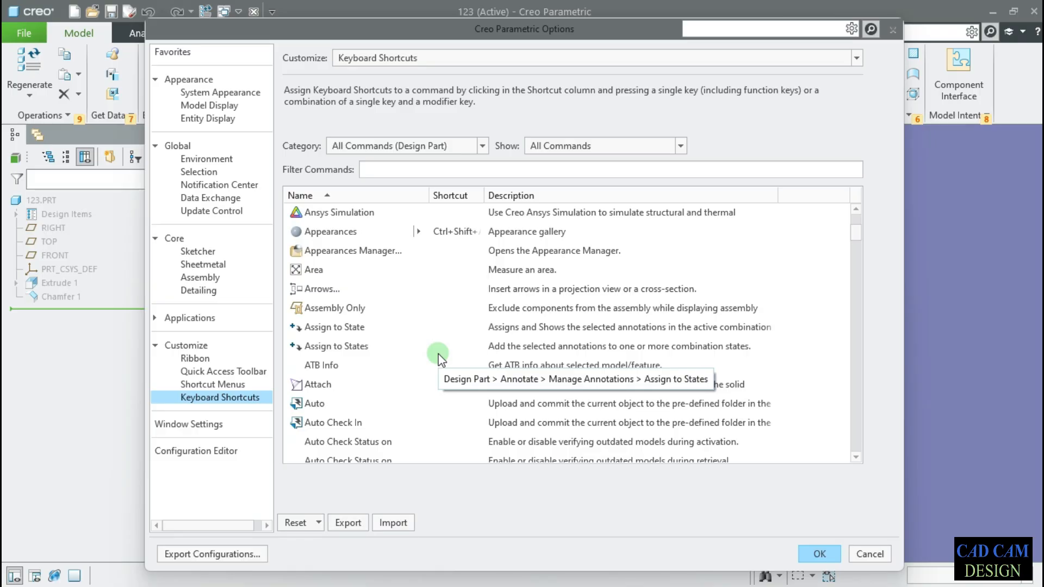
Turn on Show History tab in the Window Settings, moving the options dialog aside to reveal the navigation area.
left_click(185, 425)
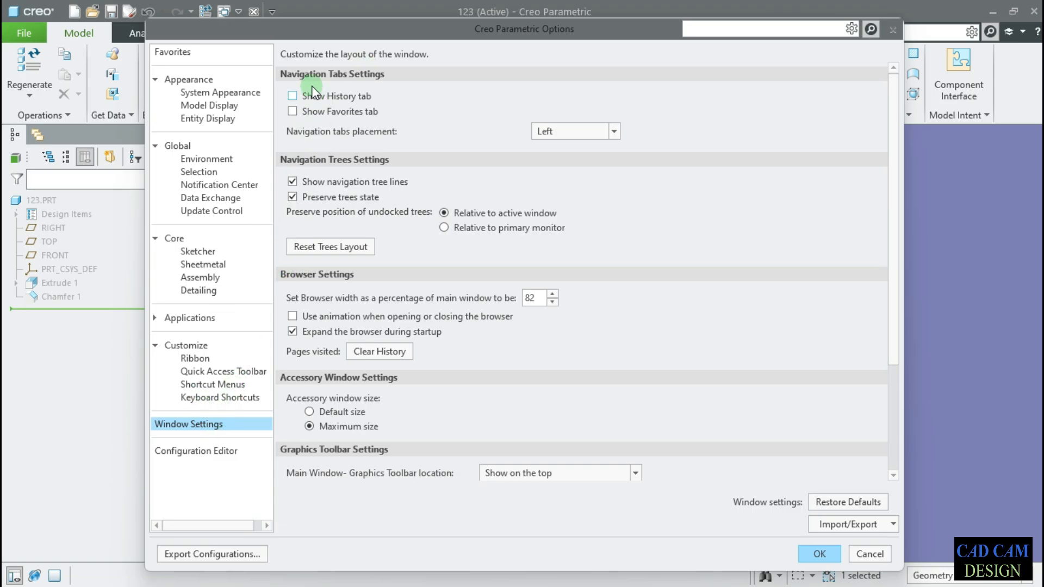
left_click_drag(305, 26, 379, 23)
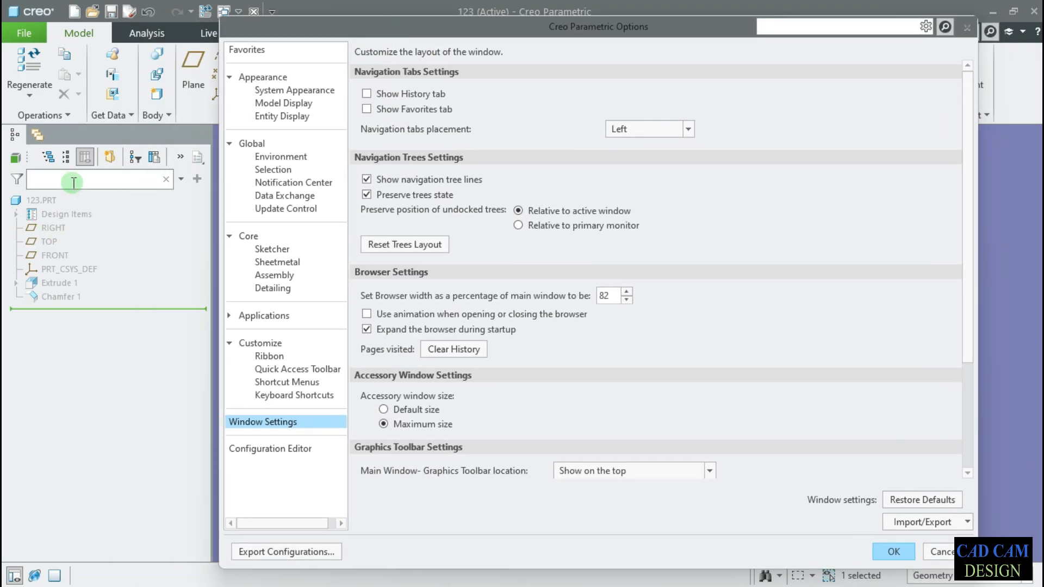
left_click(366, 94)
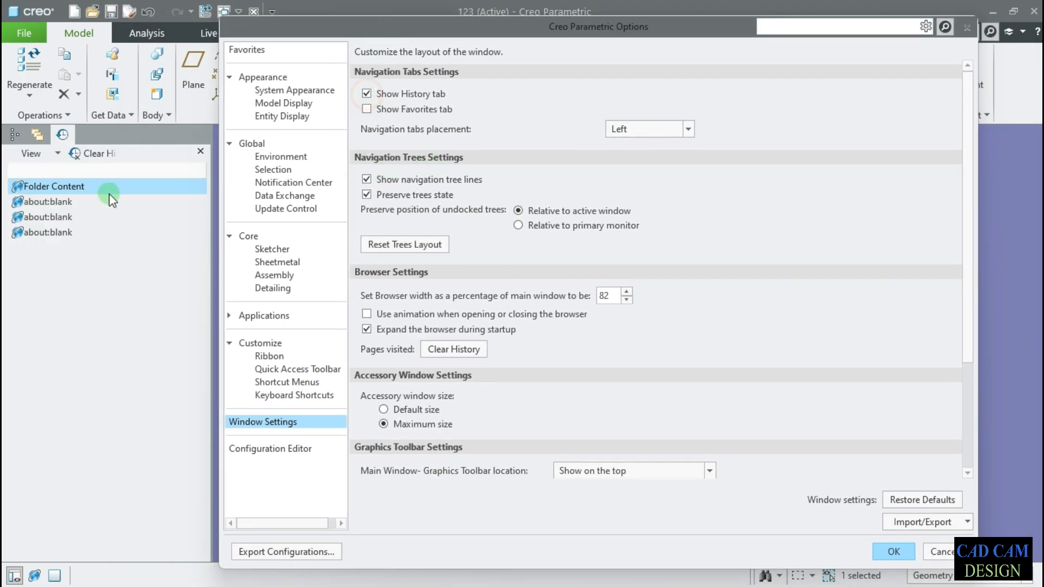
Turn off the Show History tab setting and briefly try the Show Favorites tab setting, leaving both tabs hidden.
left_click(380, 95)
left_click(378, 110)
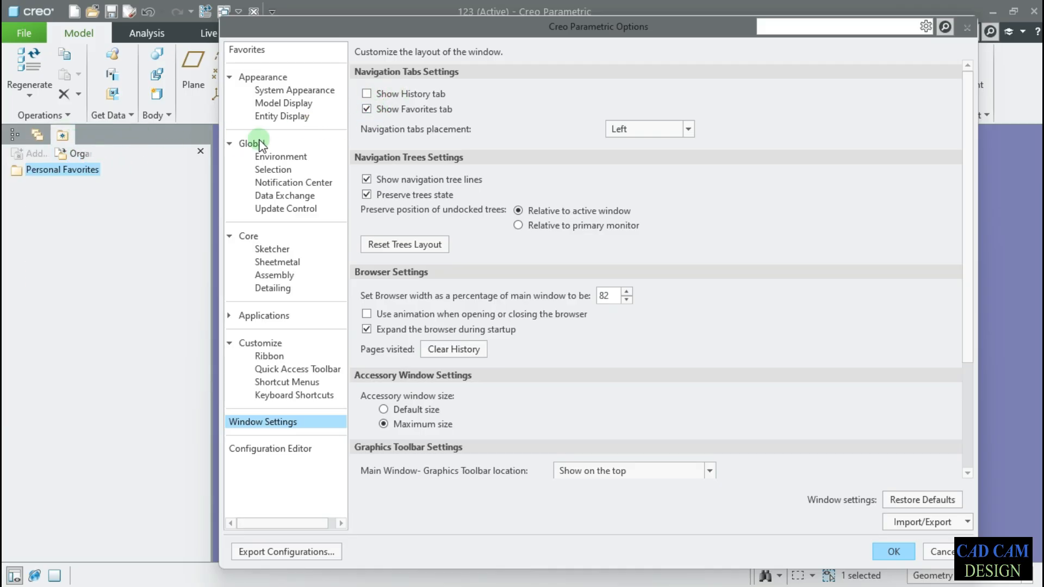
left_click(395, 110)
left_click_drag(525, 33, 496, 35)
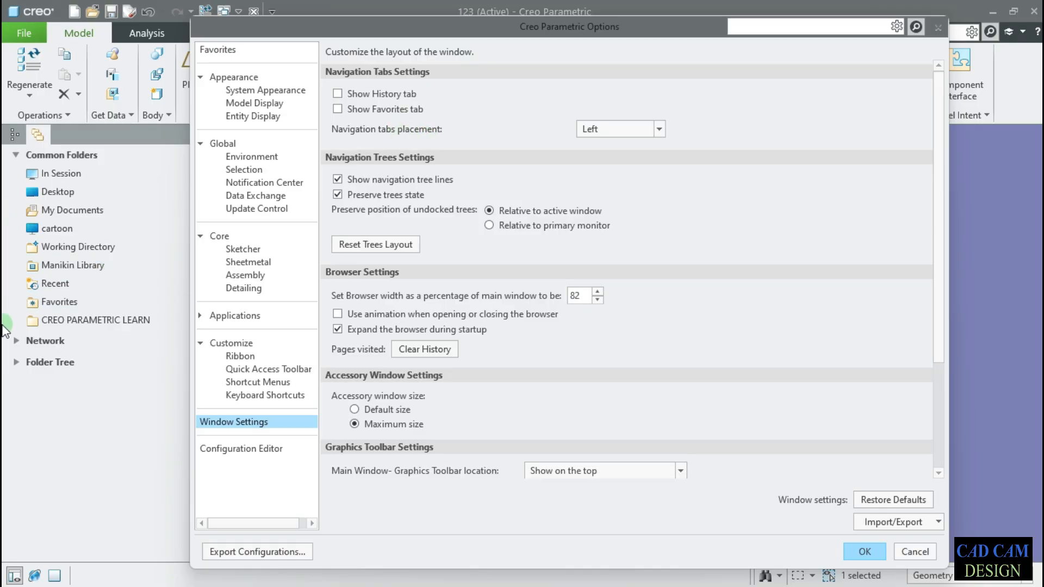
left_click(86, 481)
Set the navigation tabs placement to Right, moving the options dialog aside to reveal the navigation area.
left_click(598, 130)
left_click(610, 158)
left_click(615, 130)
left_click(615, 155)
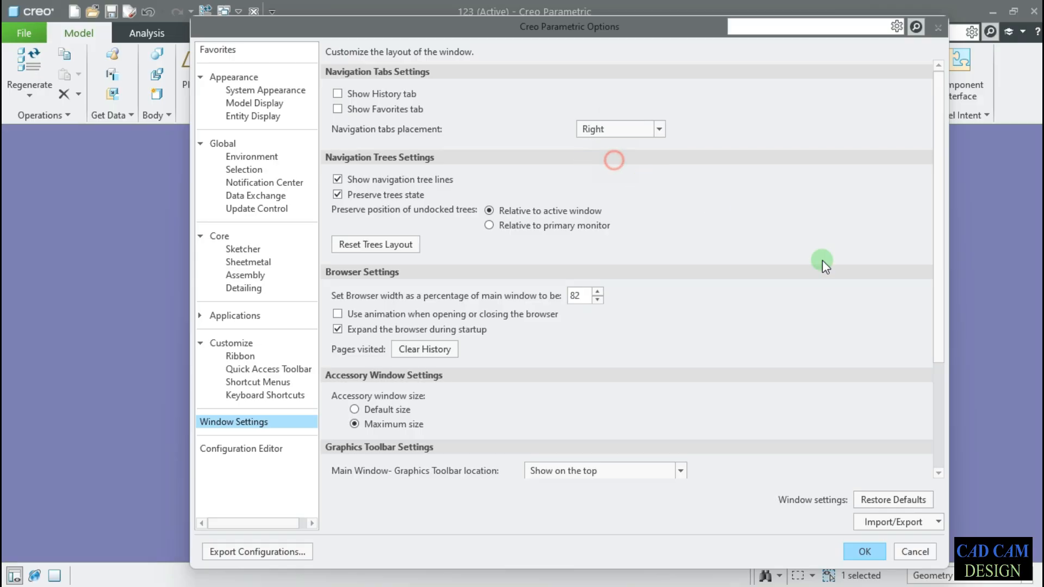
left_click(762, 28)
left_click_drag(693, 22, 600, 24)
left_click(515, 123)
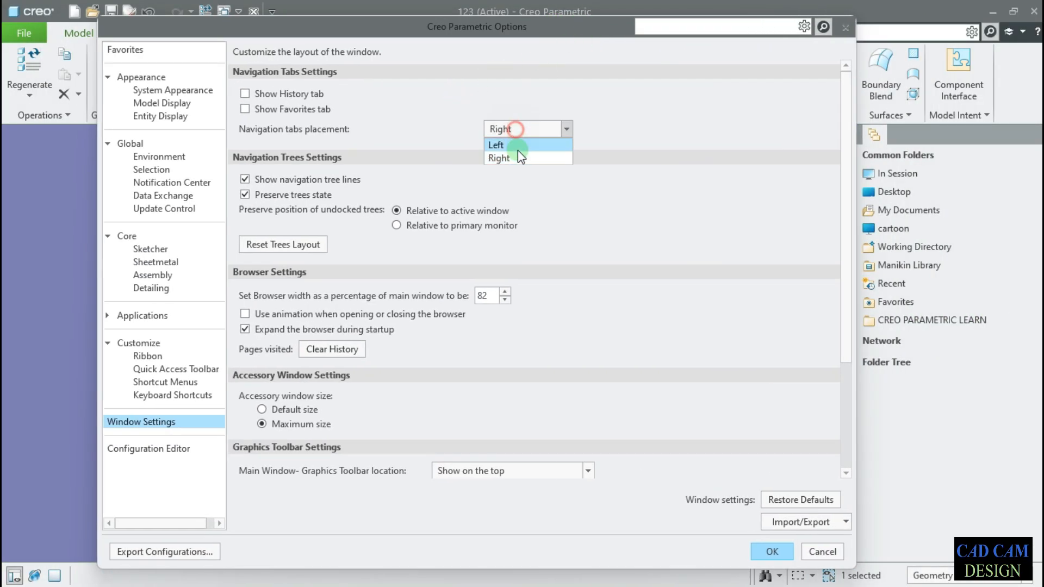
left_click(518, 158)
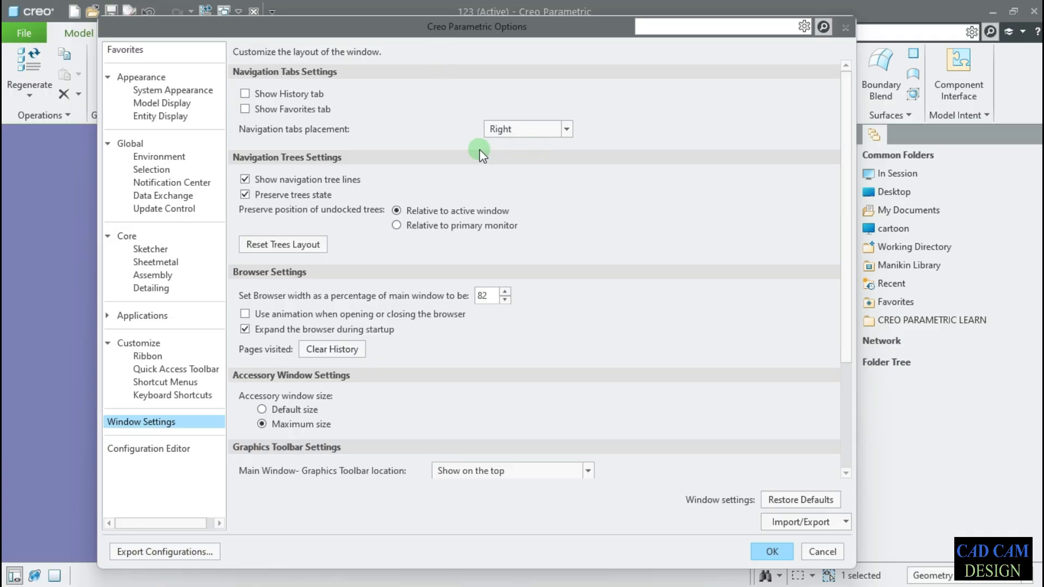
Set the navigation tabs placement back to Left and move the options dialog clear of the navigation area.
left_click(517, 129)
left_click(514, 145)
left_click(518, 133)
left_click(441, 25)
left_click_drag(440, 24, 579, 30)
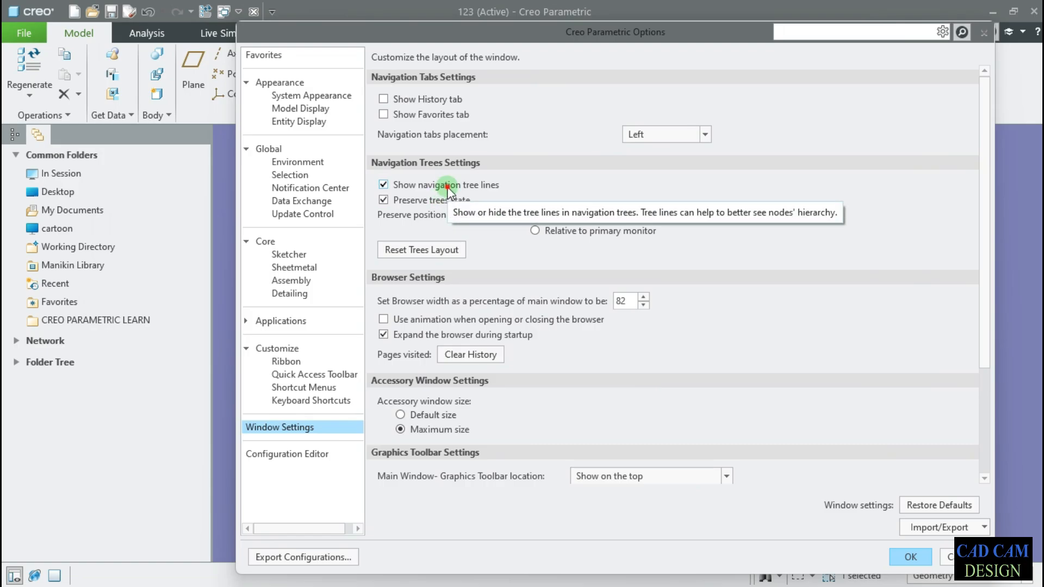
Show the model tree and review the remaining window settings, from Navigation Trees through General Settings.
left_click(16, 134)
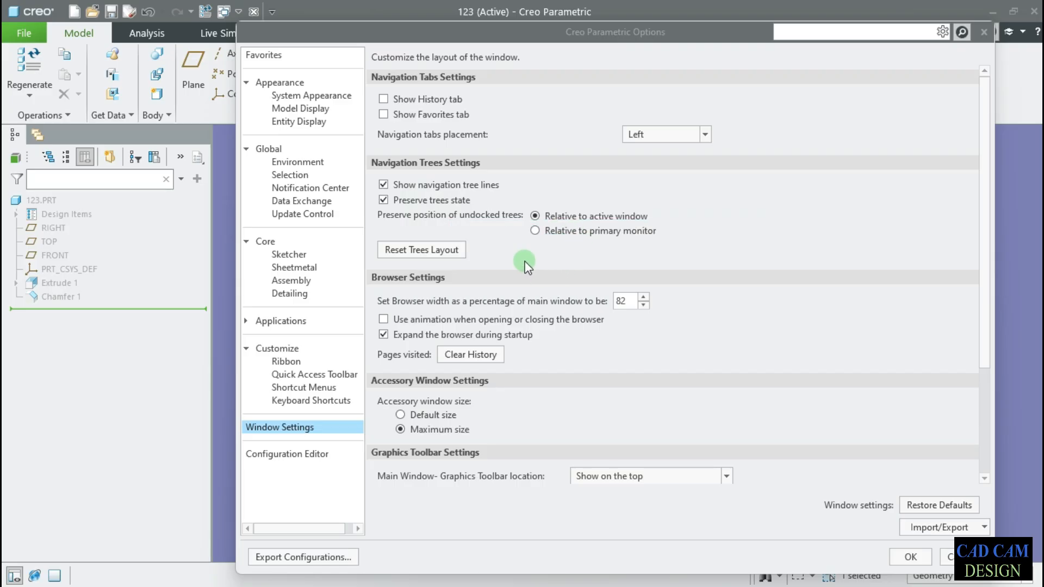
scroll(526, 265, "down", 1)
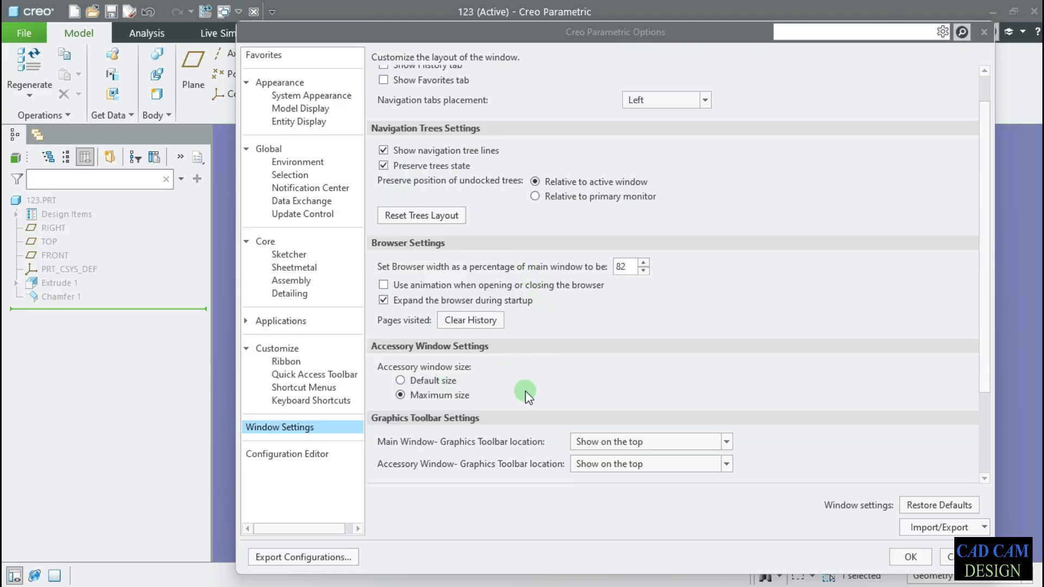
scroll(570, 406, "down", 1)
scroll(571, 407, "down", 1)
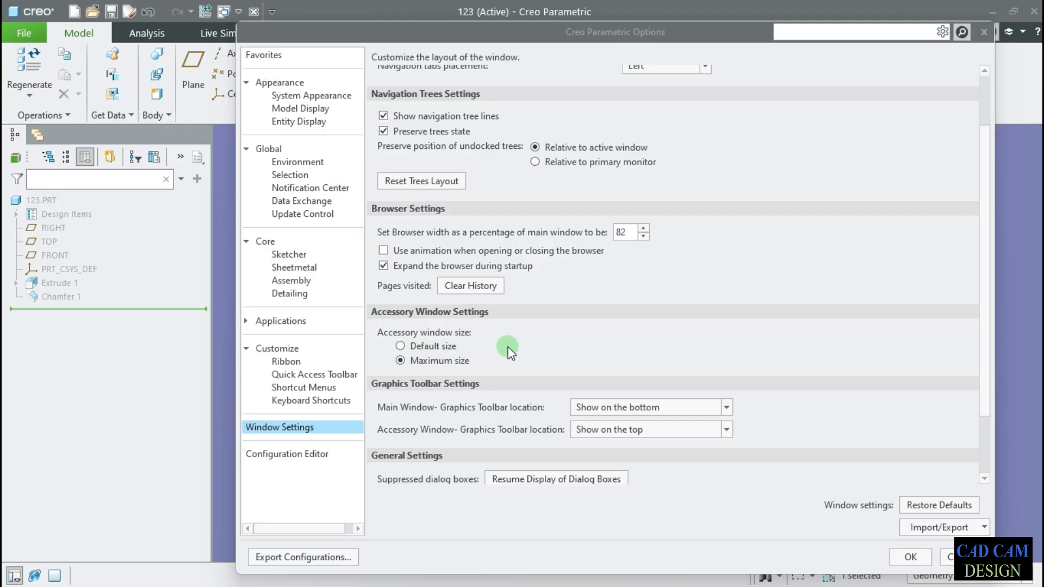
scroll(518, 381, "down", 4)
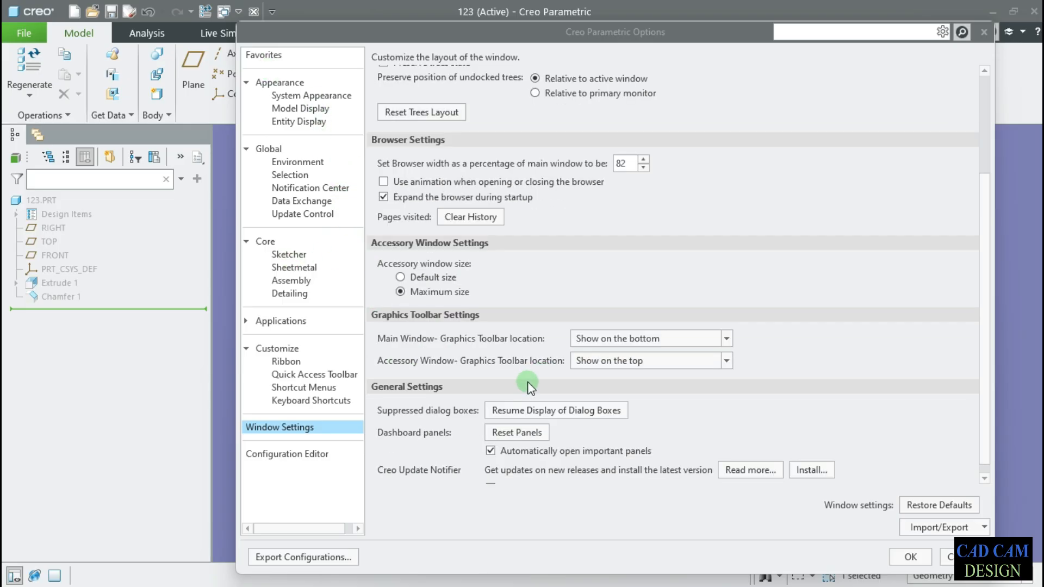
scroll(523, 385, "down", 1)
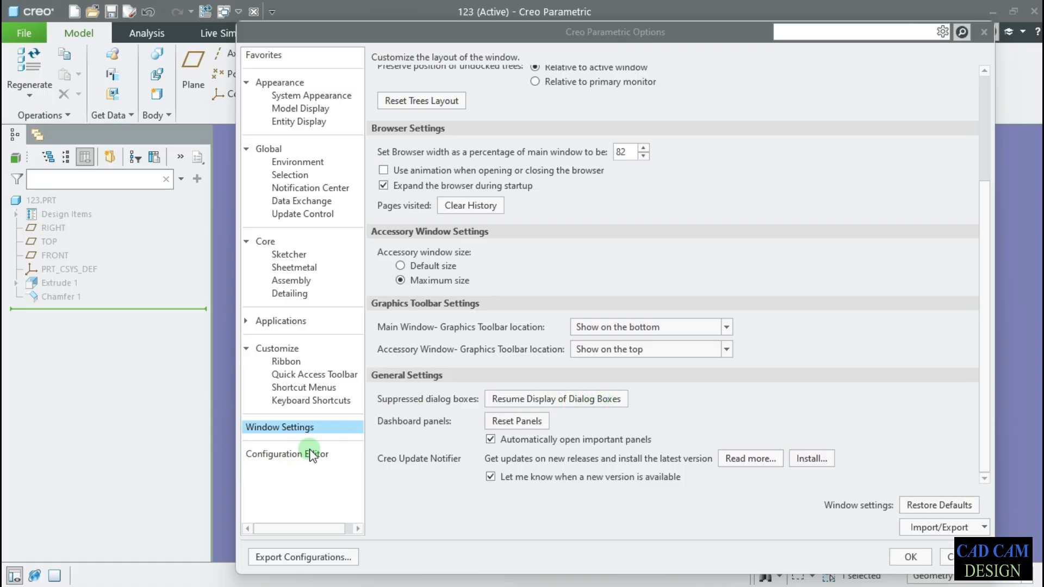
Set both the tolerance_standard and weld_ui_standard options to iso in the Configuration Editor.
left_click(291, 454)
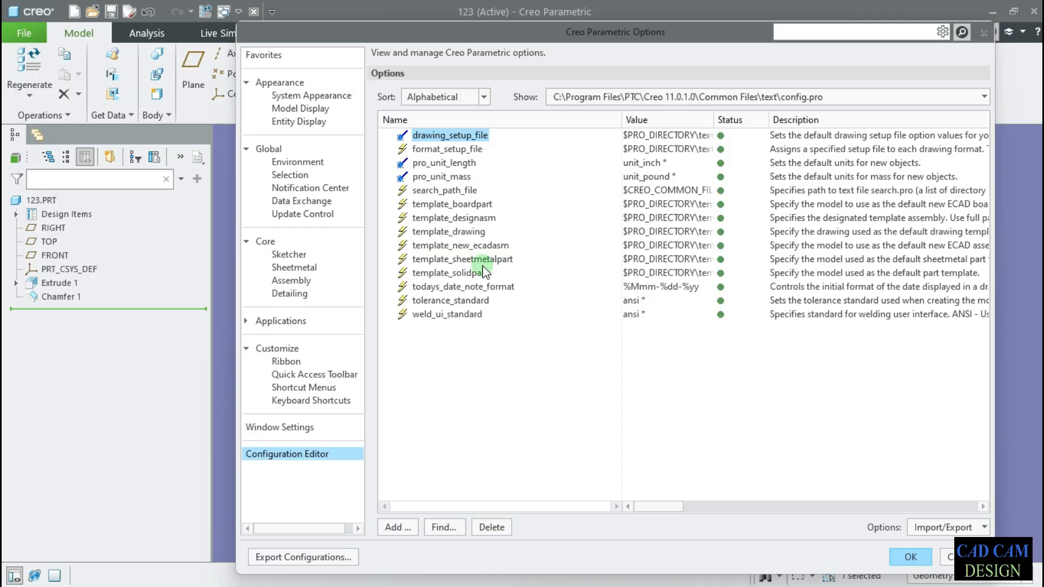
left_click(635, 301)
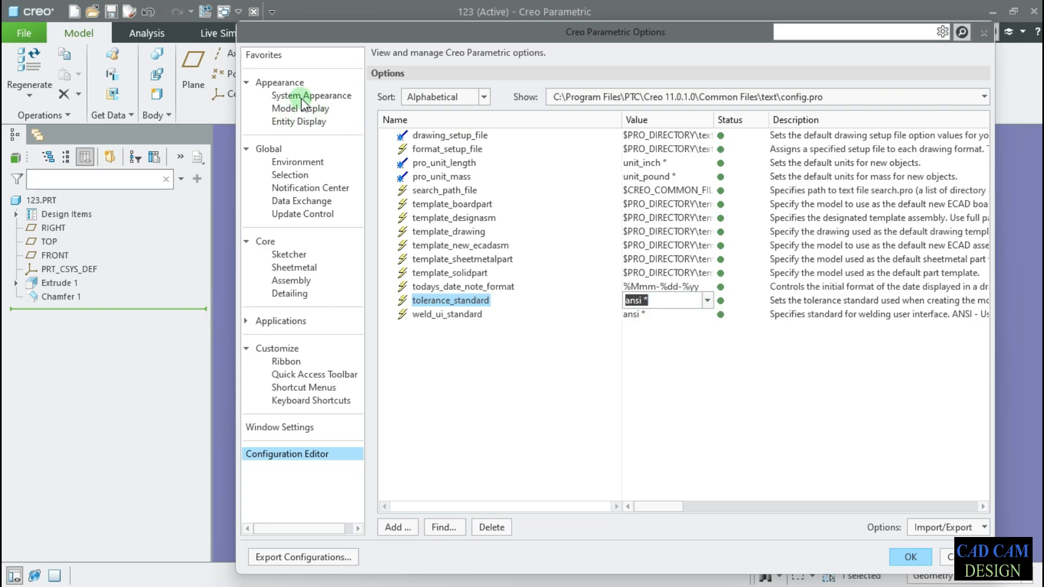
left_click(707, 300)
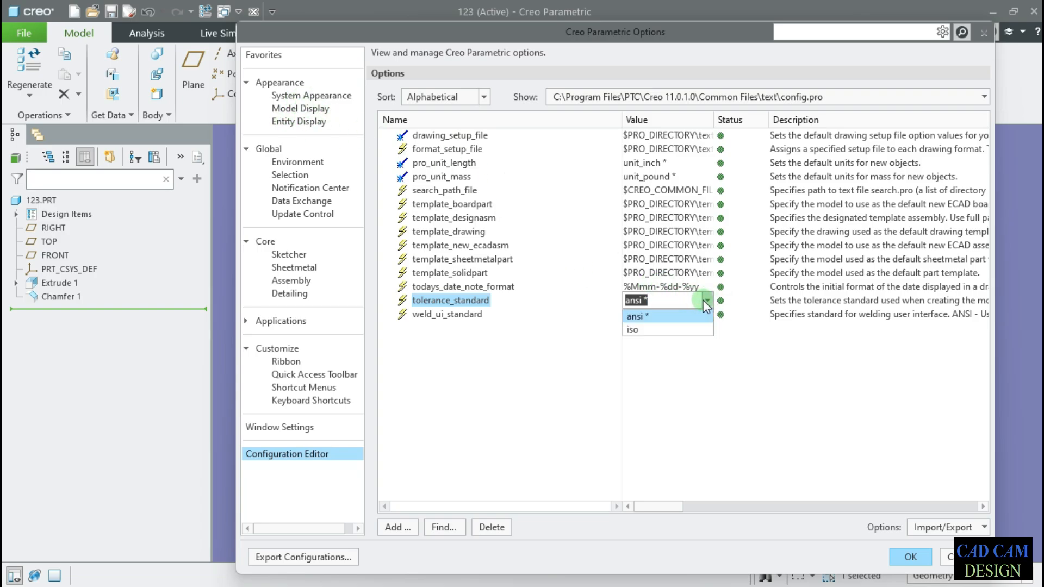
left_click(690, 325)
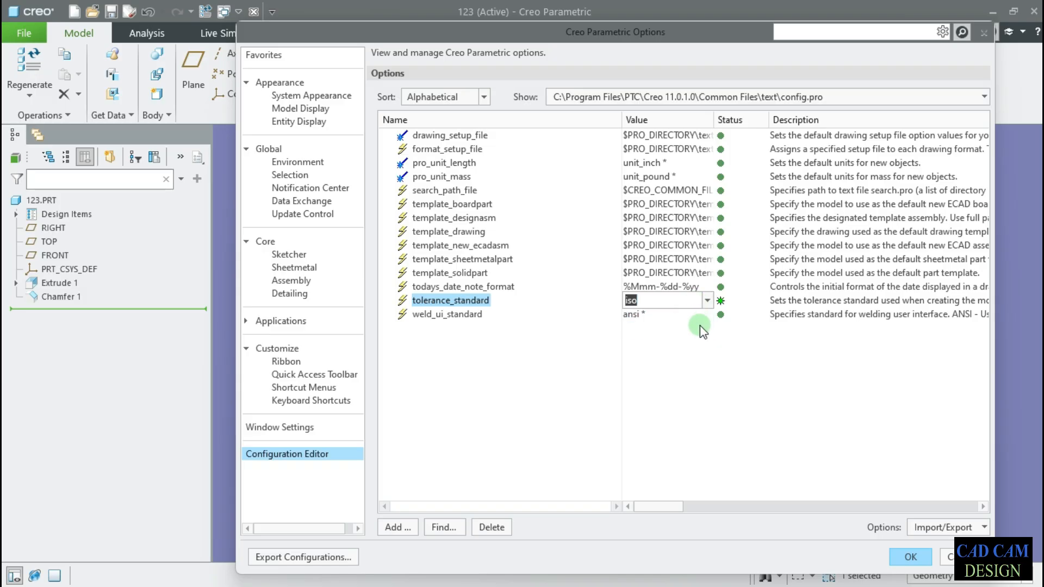
left_click(695, 323)
left_click(702, 315)
left_click(708, 314)
left_click(693, 343)
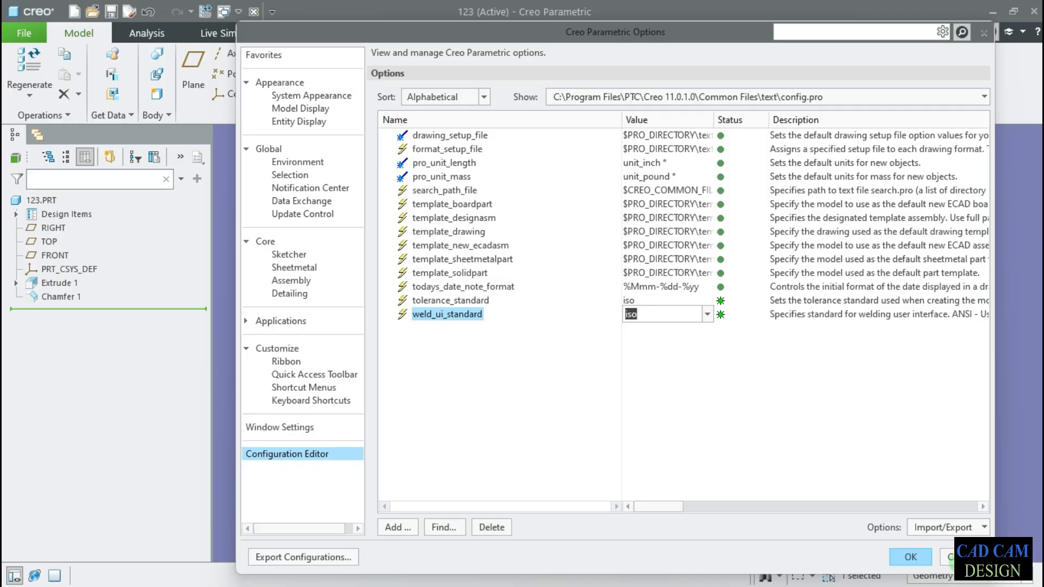
Try to export the configurations as config.pro to the CREO PARAMETRIC LEARN folder.
left_click(960, 529)
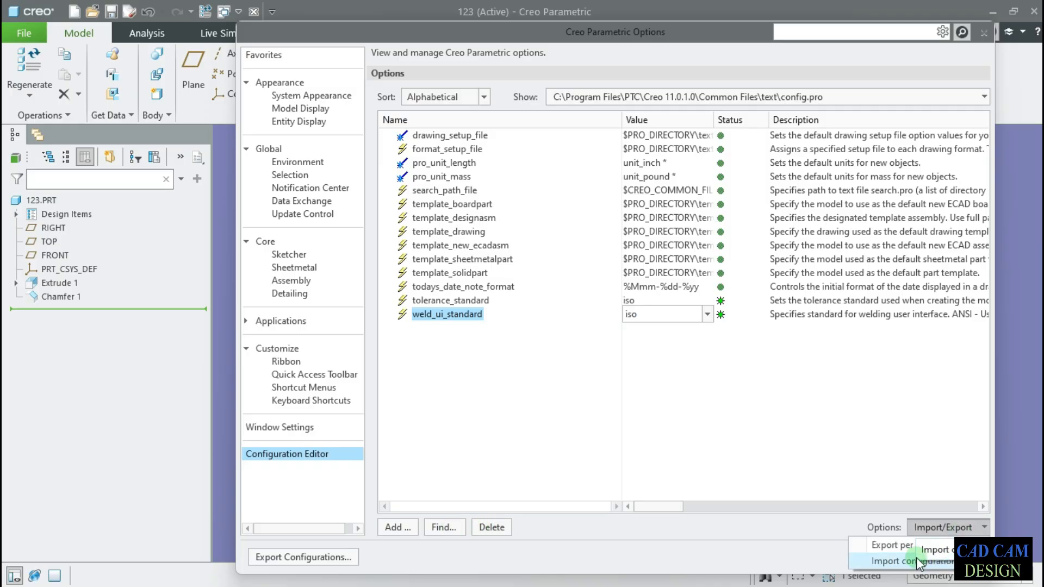
left_click(801, 420)
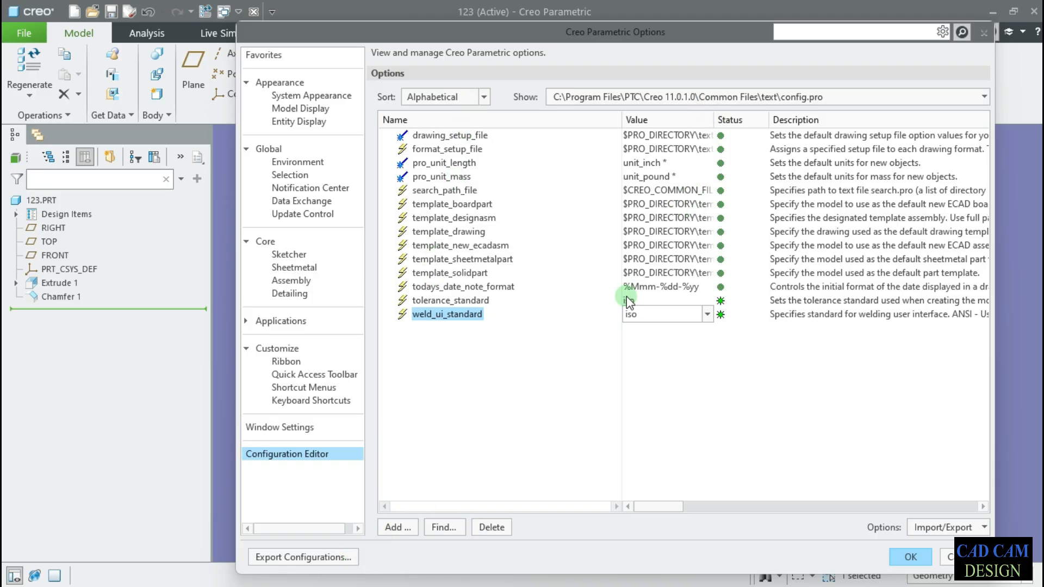
left_click(316, 556)
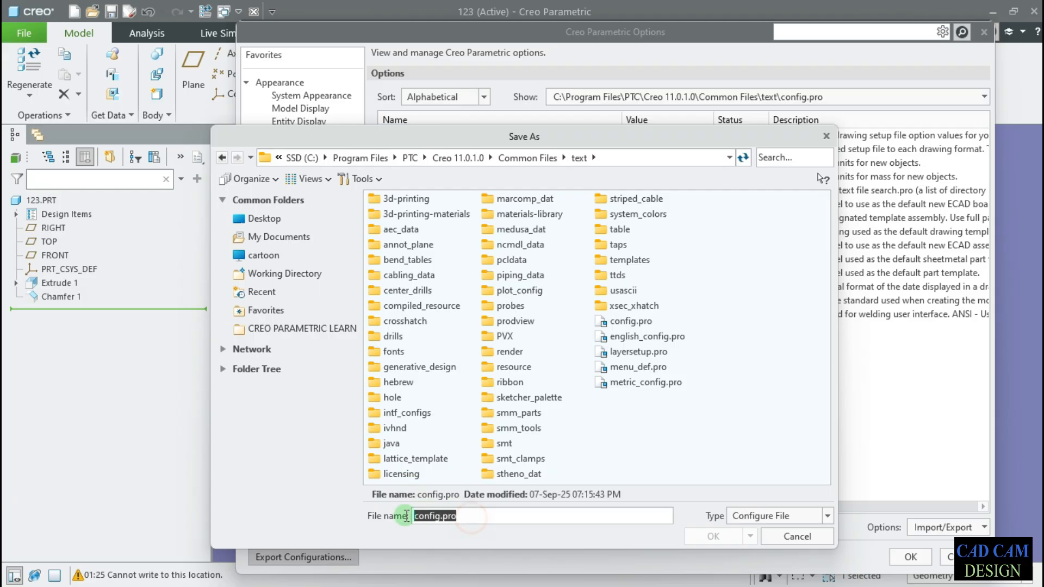
left_click(287, 337)
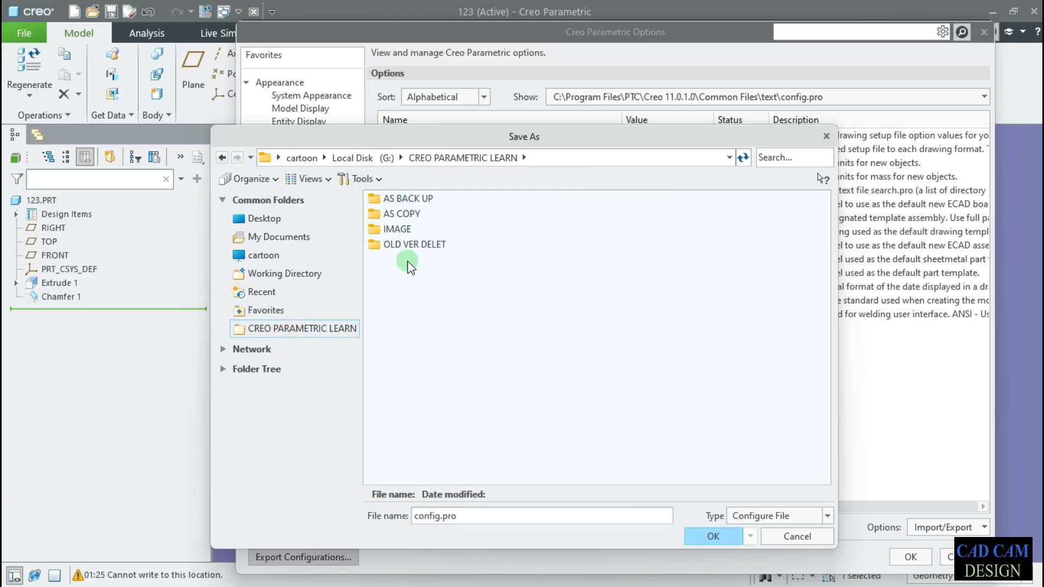
left_click(466, 512)
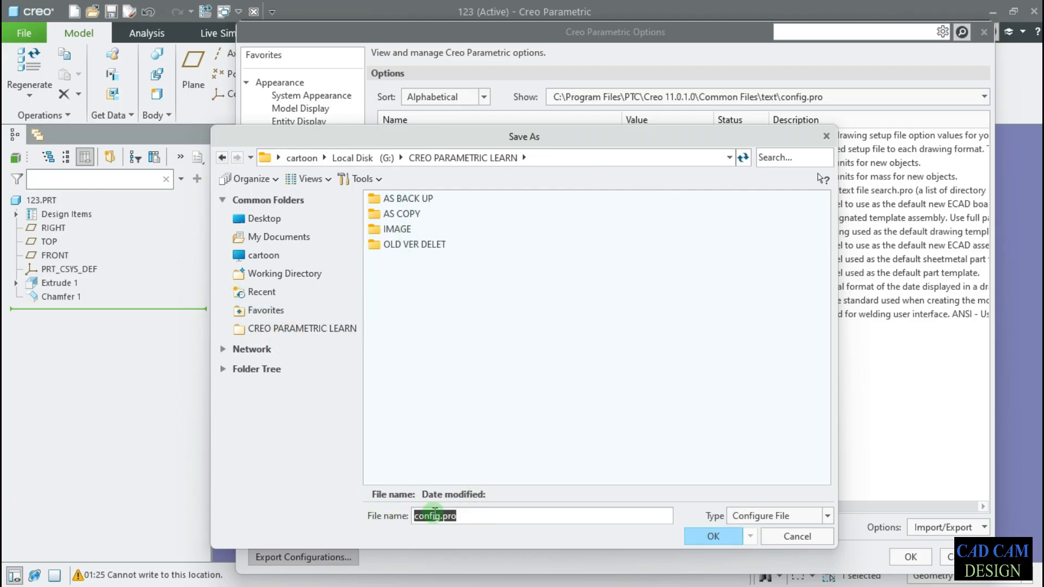
left_click(522, 411)
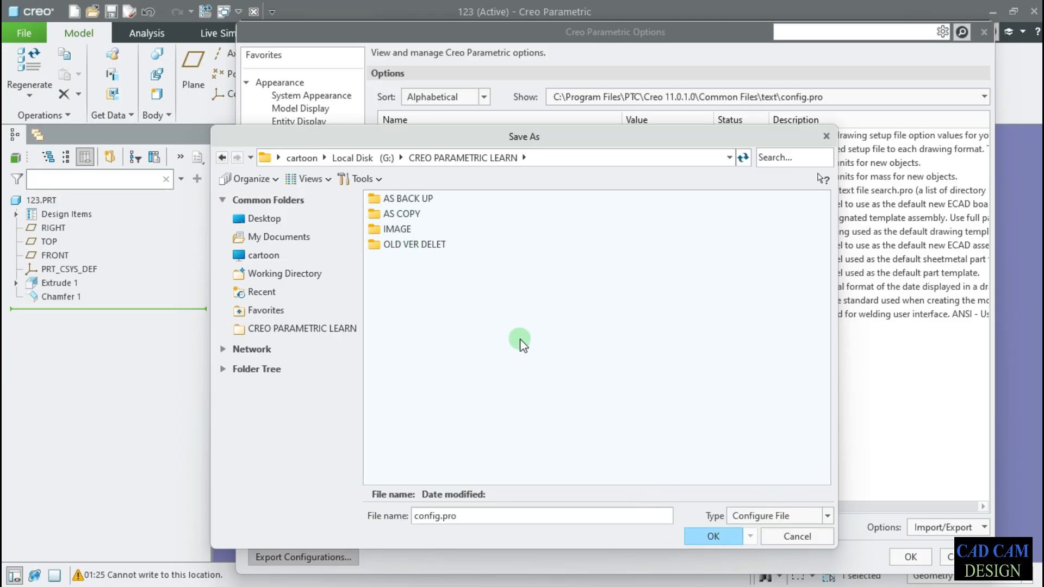
left_click(790, 536)
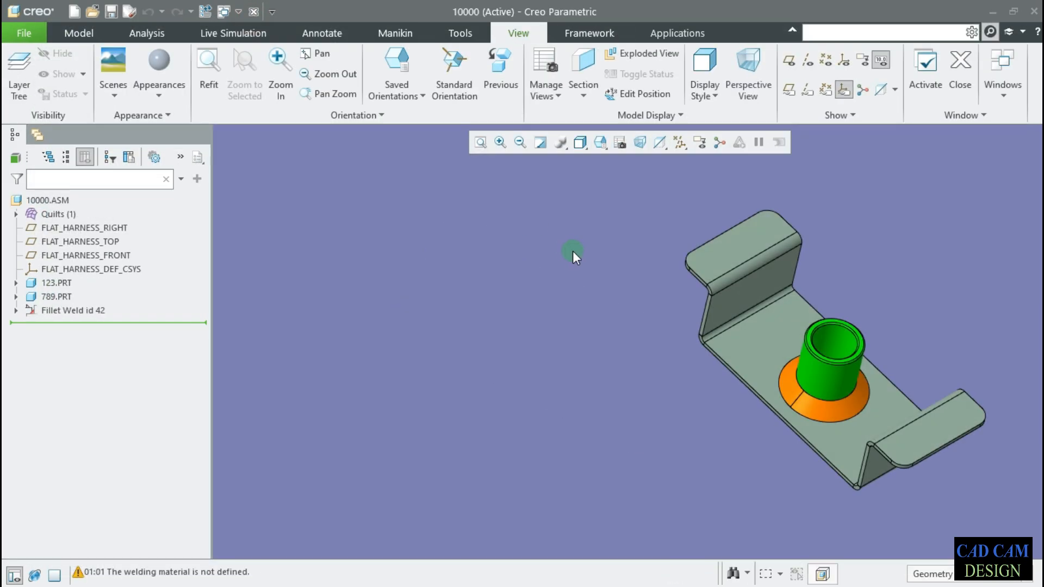
scroll(609, 364, "up", 2)
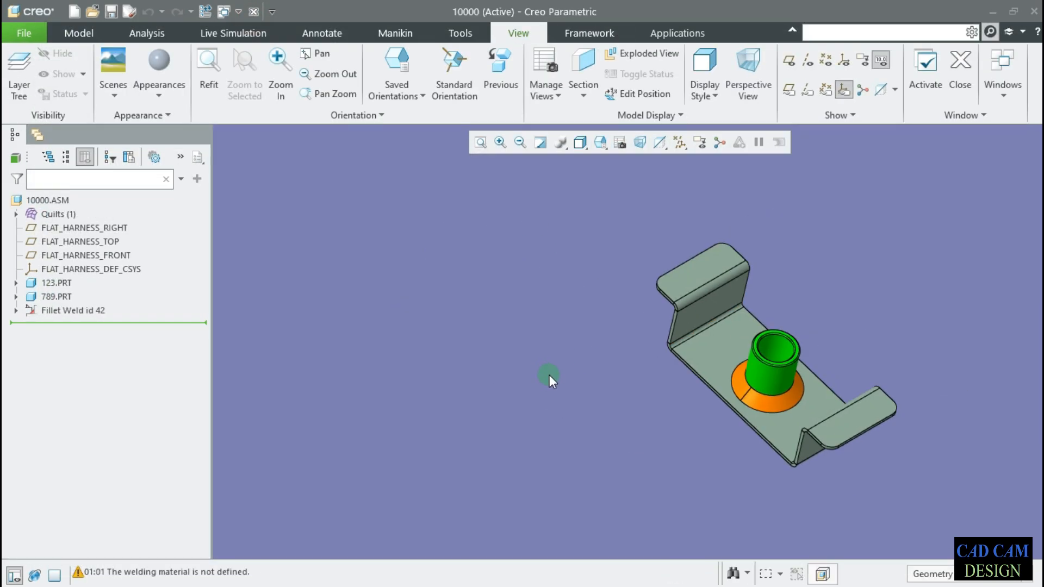
scroll(798, 377, "down", 3)
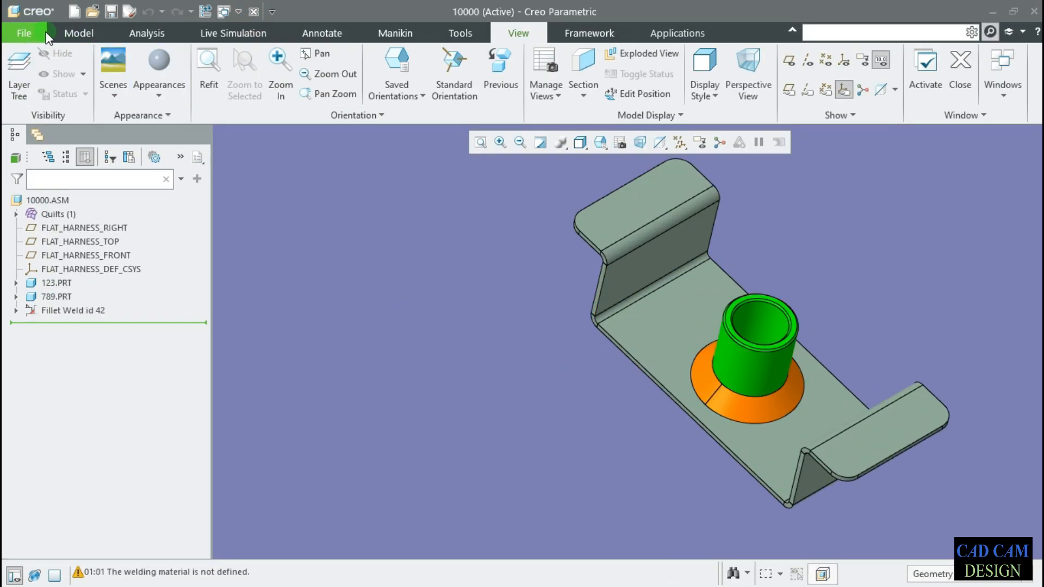
left_click(21, 35)
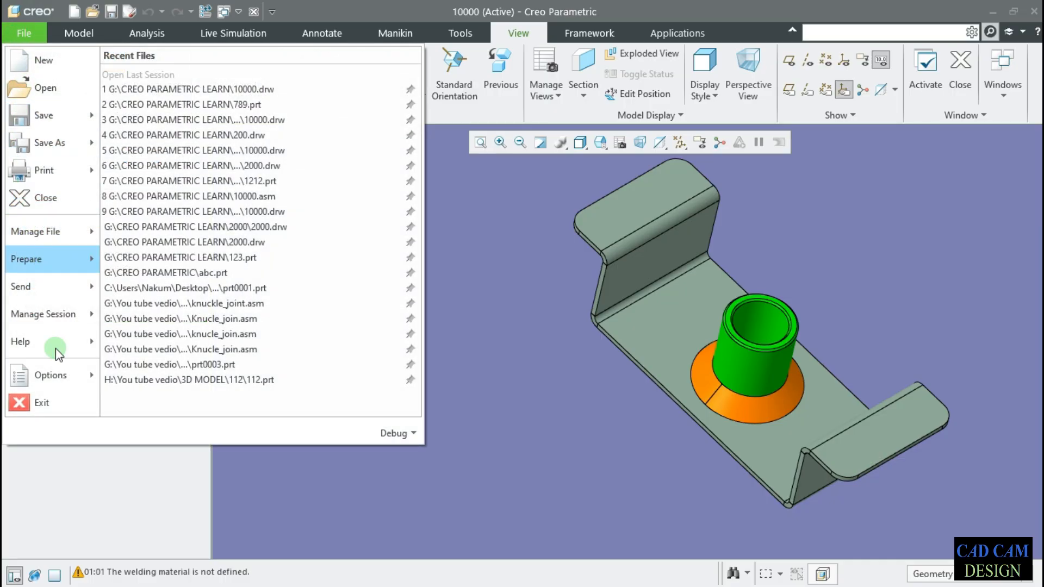
mouse_move(50, 377)
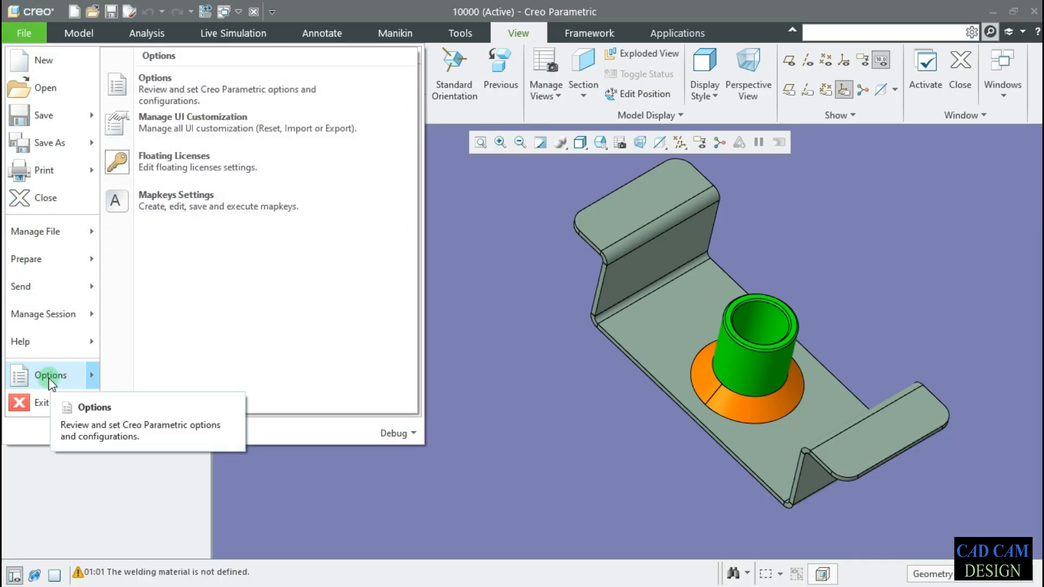
left_click(152, 93)
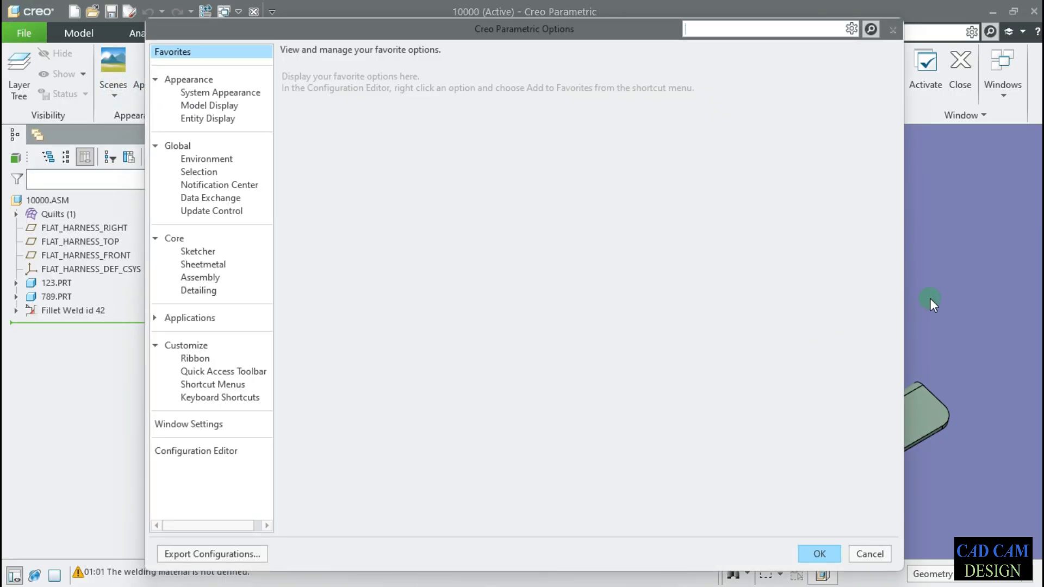
scroll(996, 294, "up", 4)
scroll(974, 290, "down", 3)
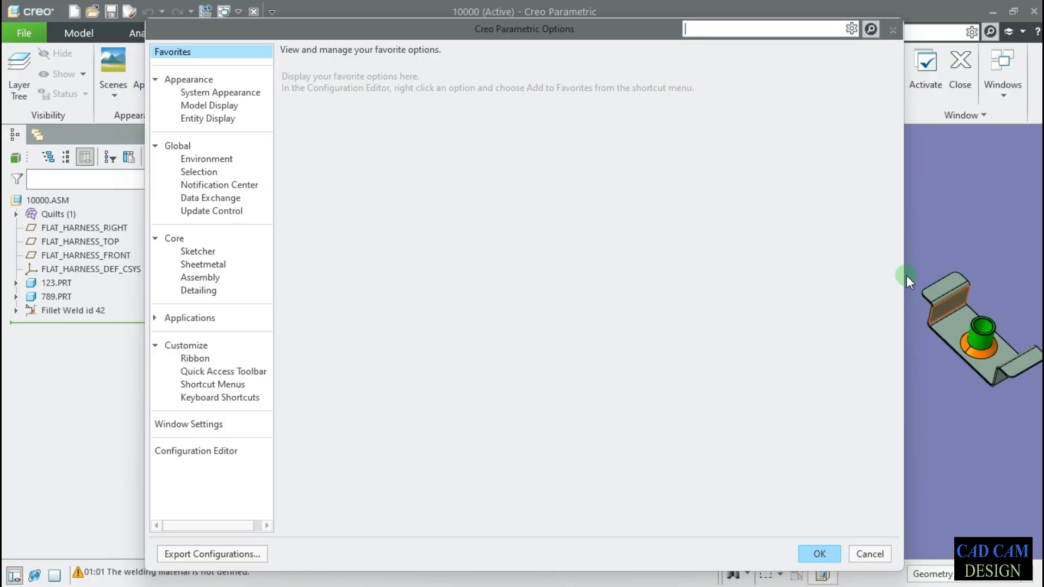
left_click_drag(583, 36, 570, 40)
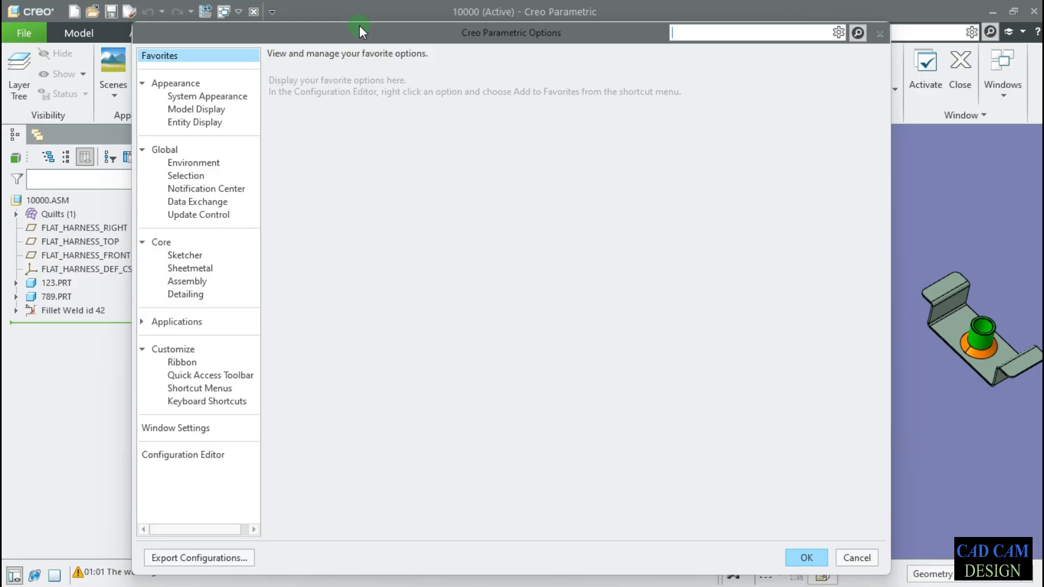
left_click(880, 34)
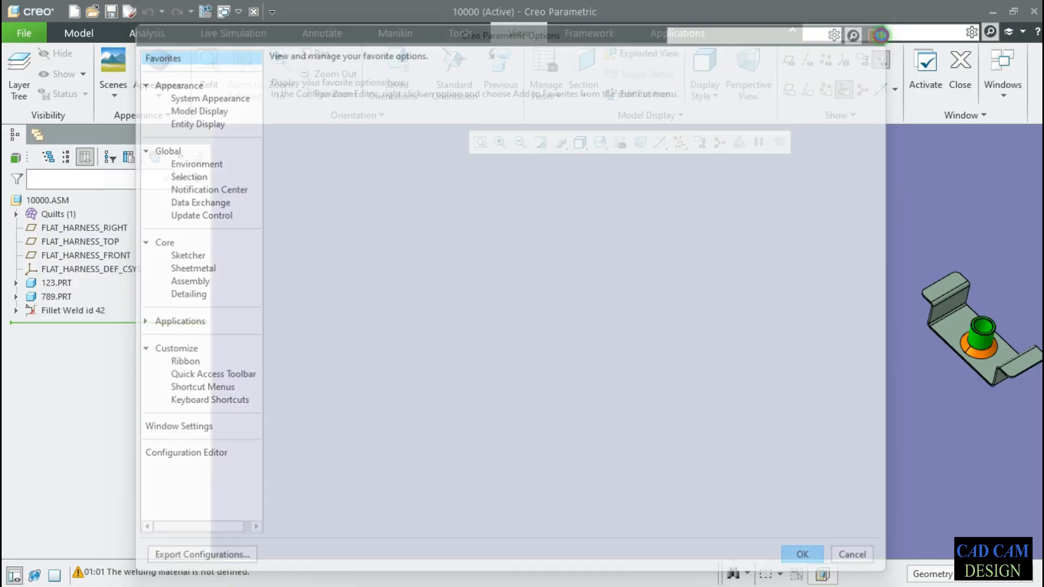
Examine the welded bracket assembly from several angles and zoom levels, and restore its default orientation.
scroll(254, 351, "up", 1)
scroll(542, 364, "up", 2)
scroll(749, 353, "down", 5)
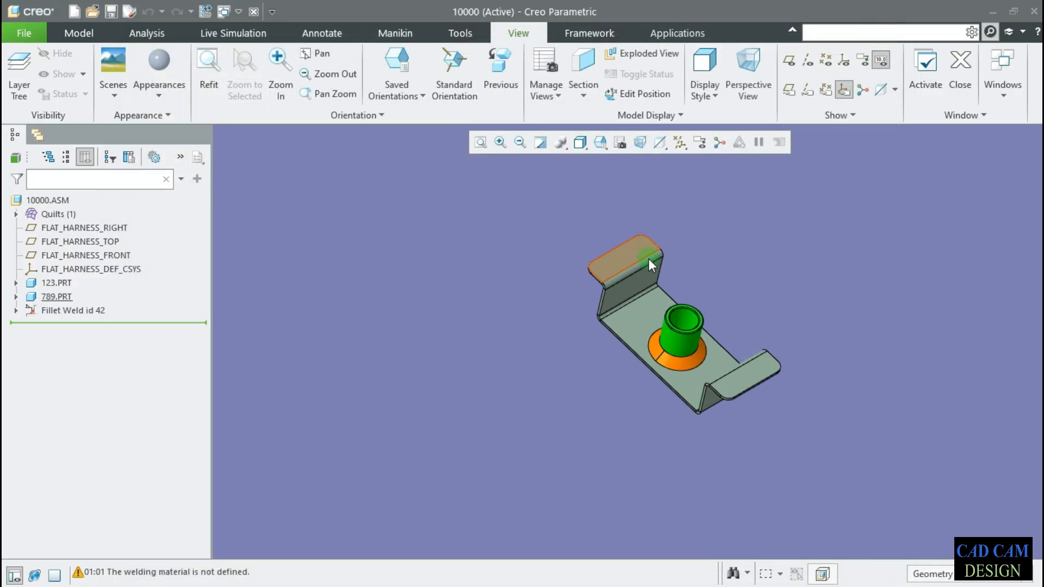
scroll(649, 250, "down", 1)
middle_click_drag(652, 263, 727, 268)
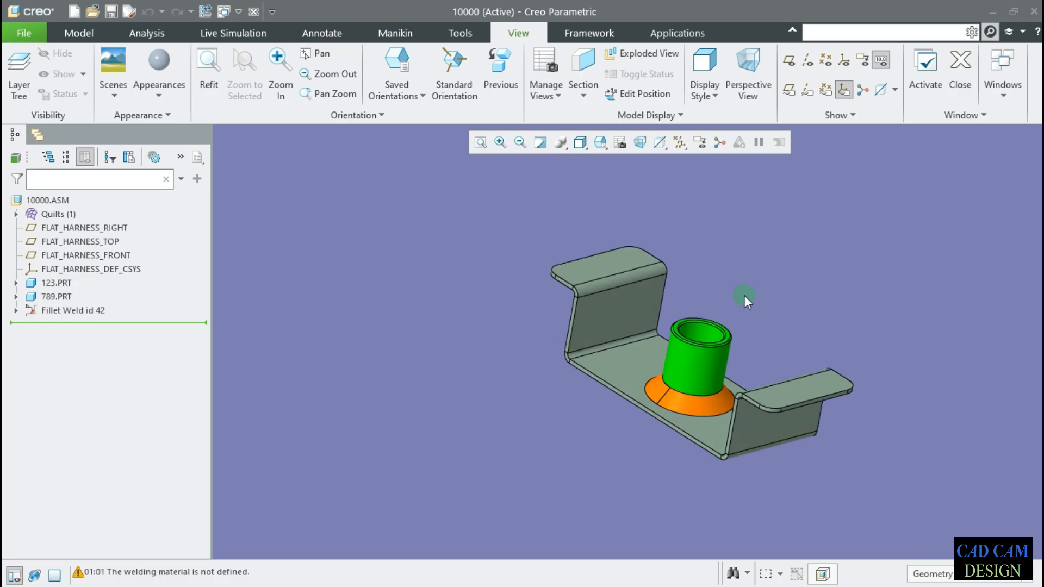
scroll(588, 337, "up", 3)
middle_click_drag(589, 338, 632, 286)
scroll(632, 286, "down", 2)
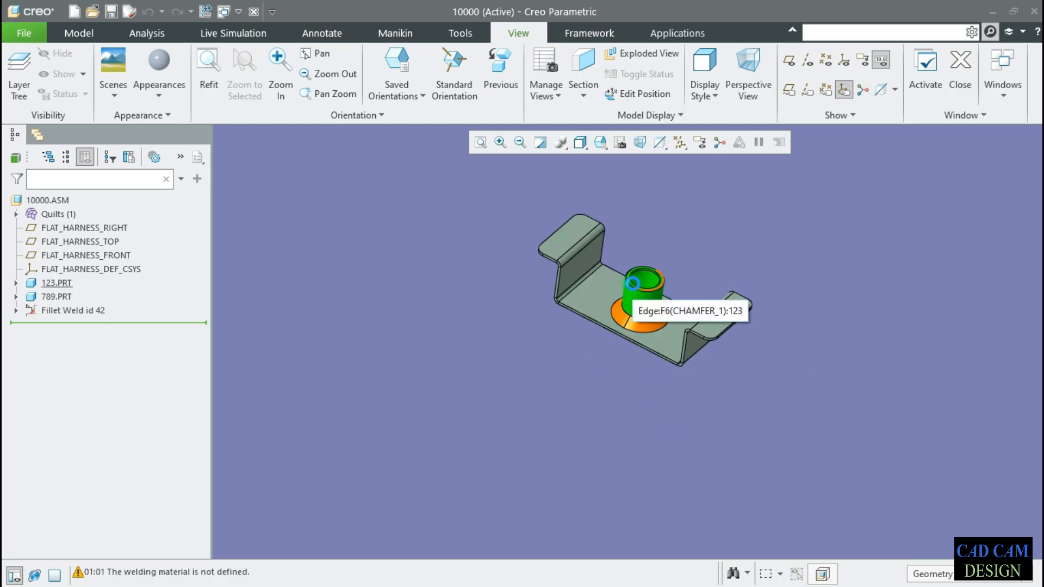
key("ctrl+d")
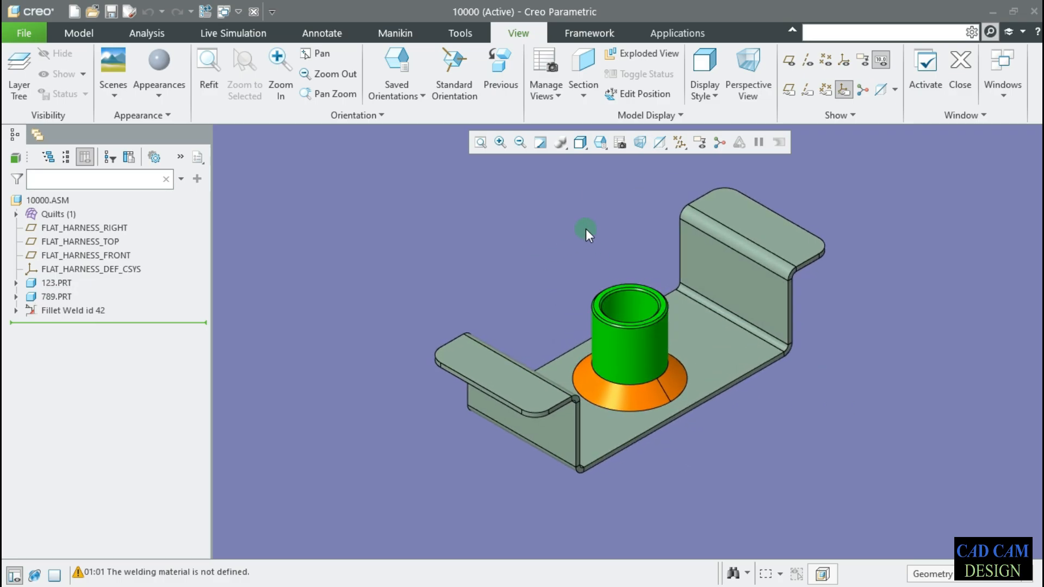
scroll(633, 224, "down", 1)
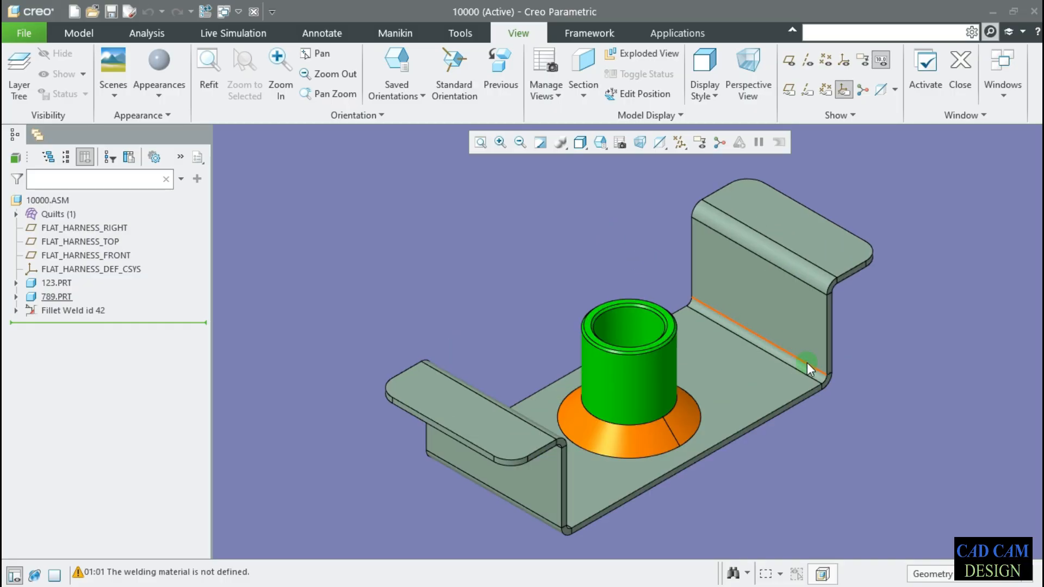